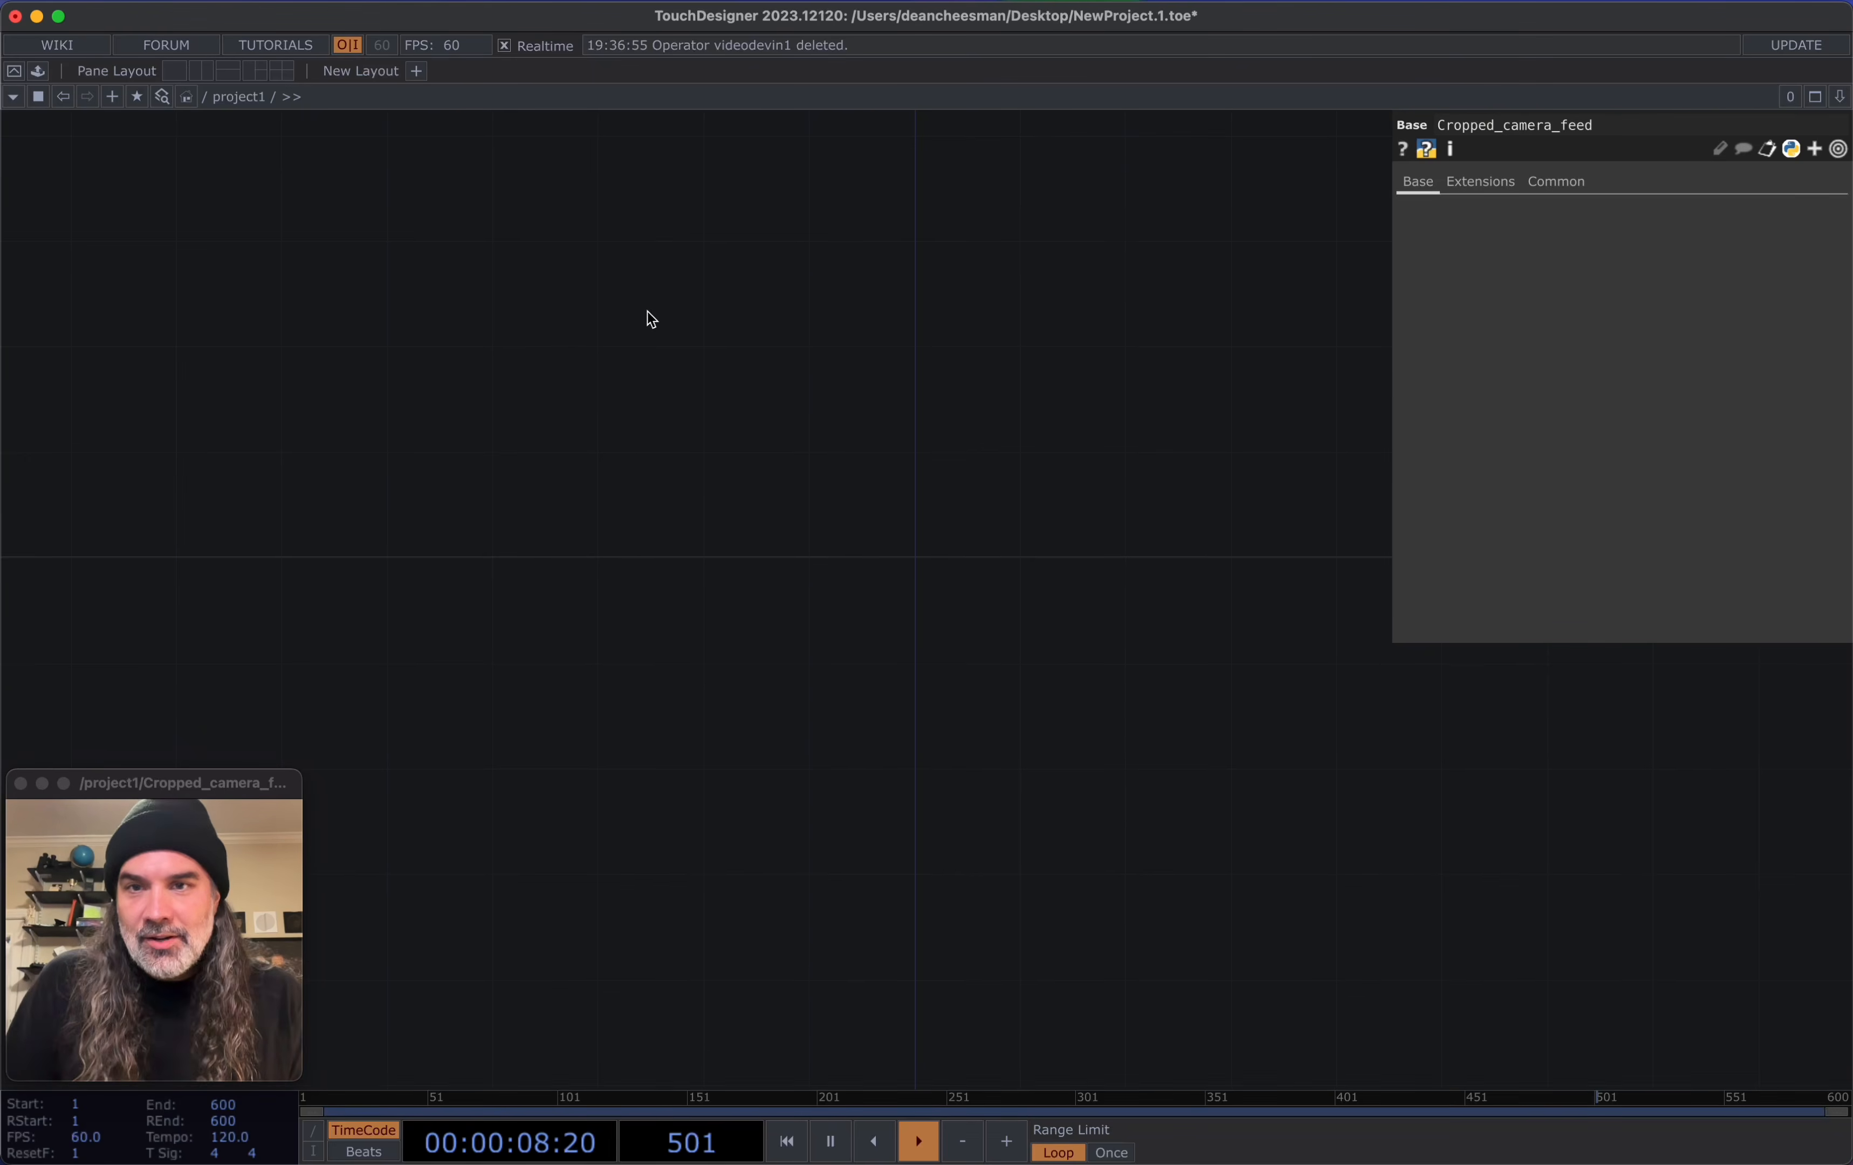
Add a Constant CHOP in the upper part of the empty network
key(Tab)
click(254, 103)
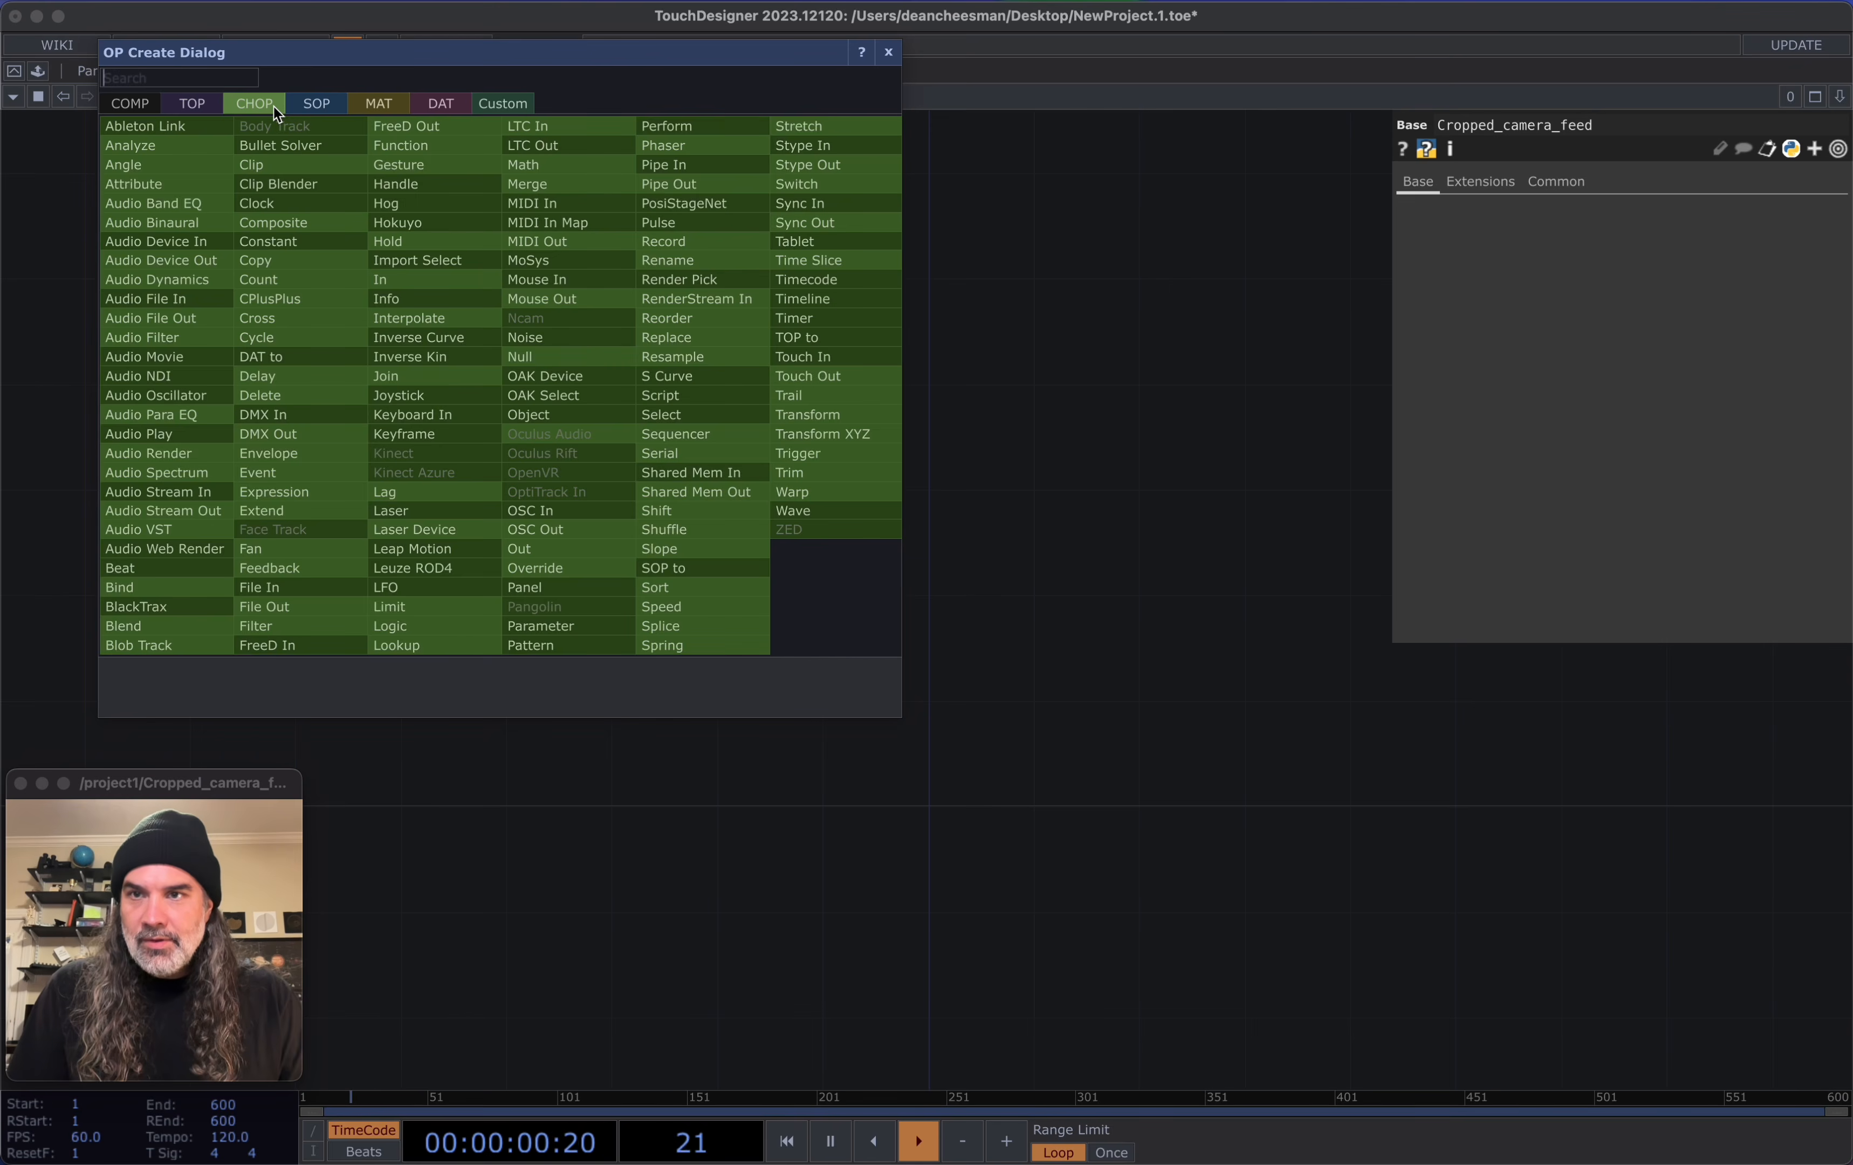
click(322, 251)
click(436, 295)
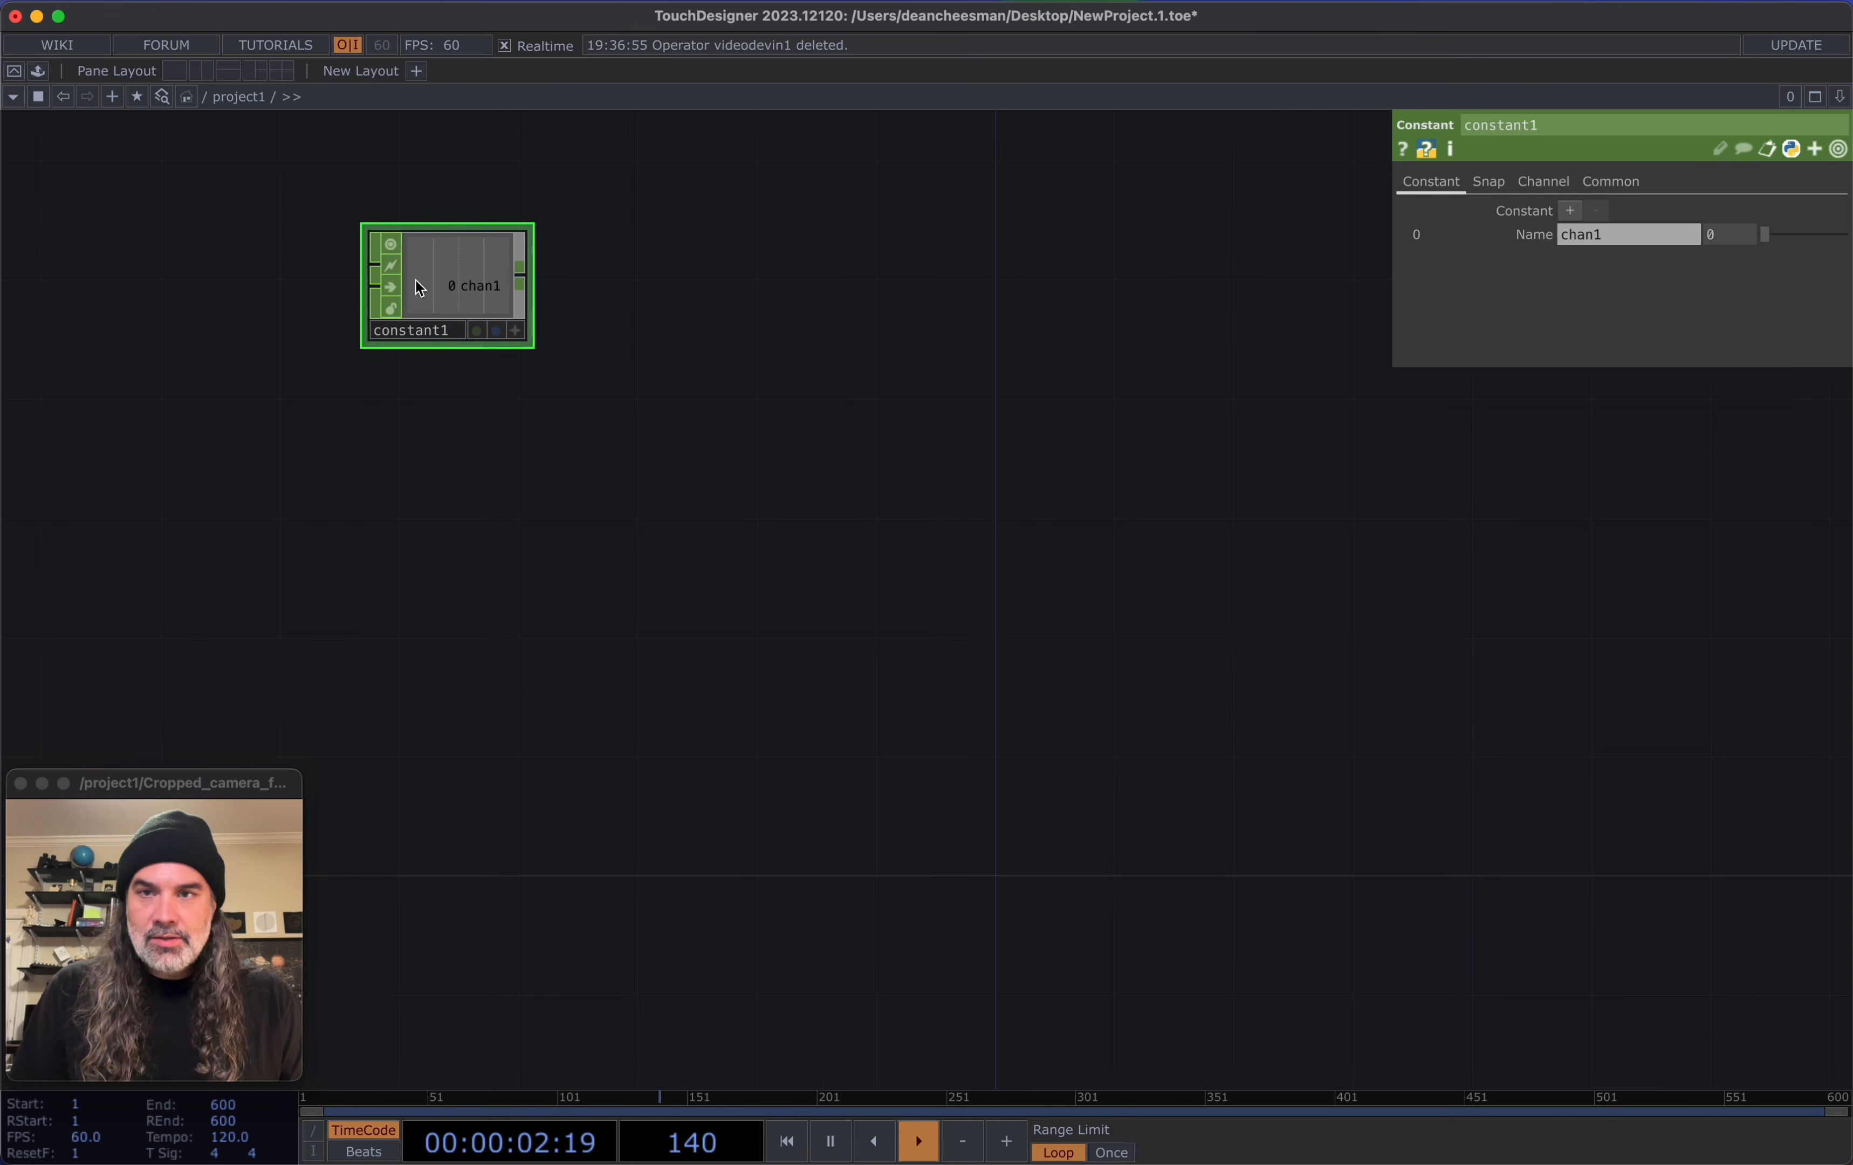
Name the Constant CHOP's first channel grid_resolution_pixels and set its value to 10
click(1606, 239)
text(grid_resolution)
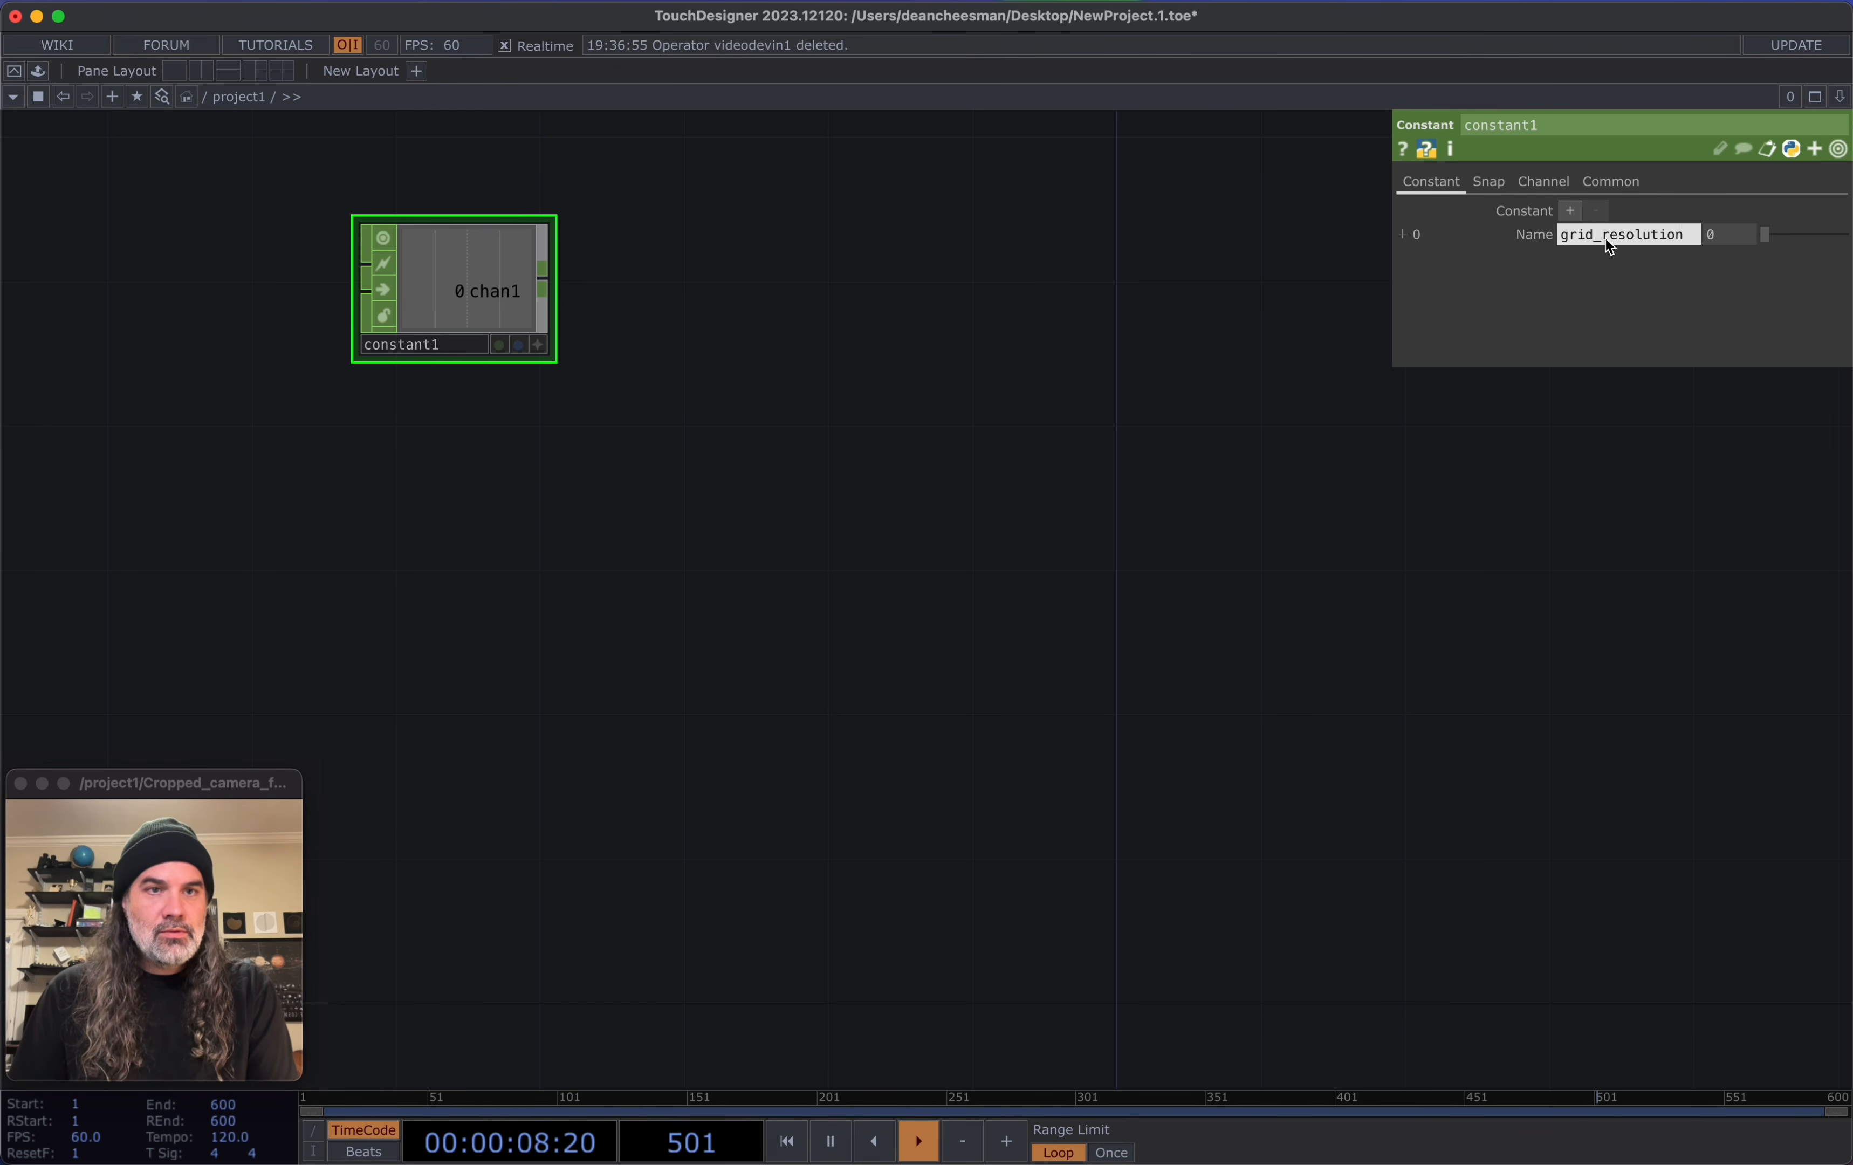
text(_pix)
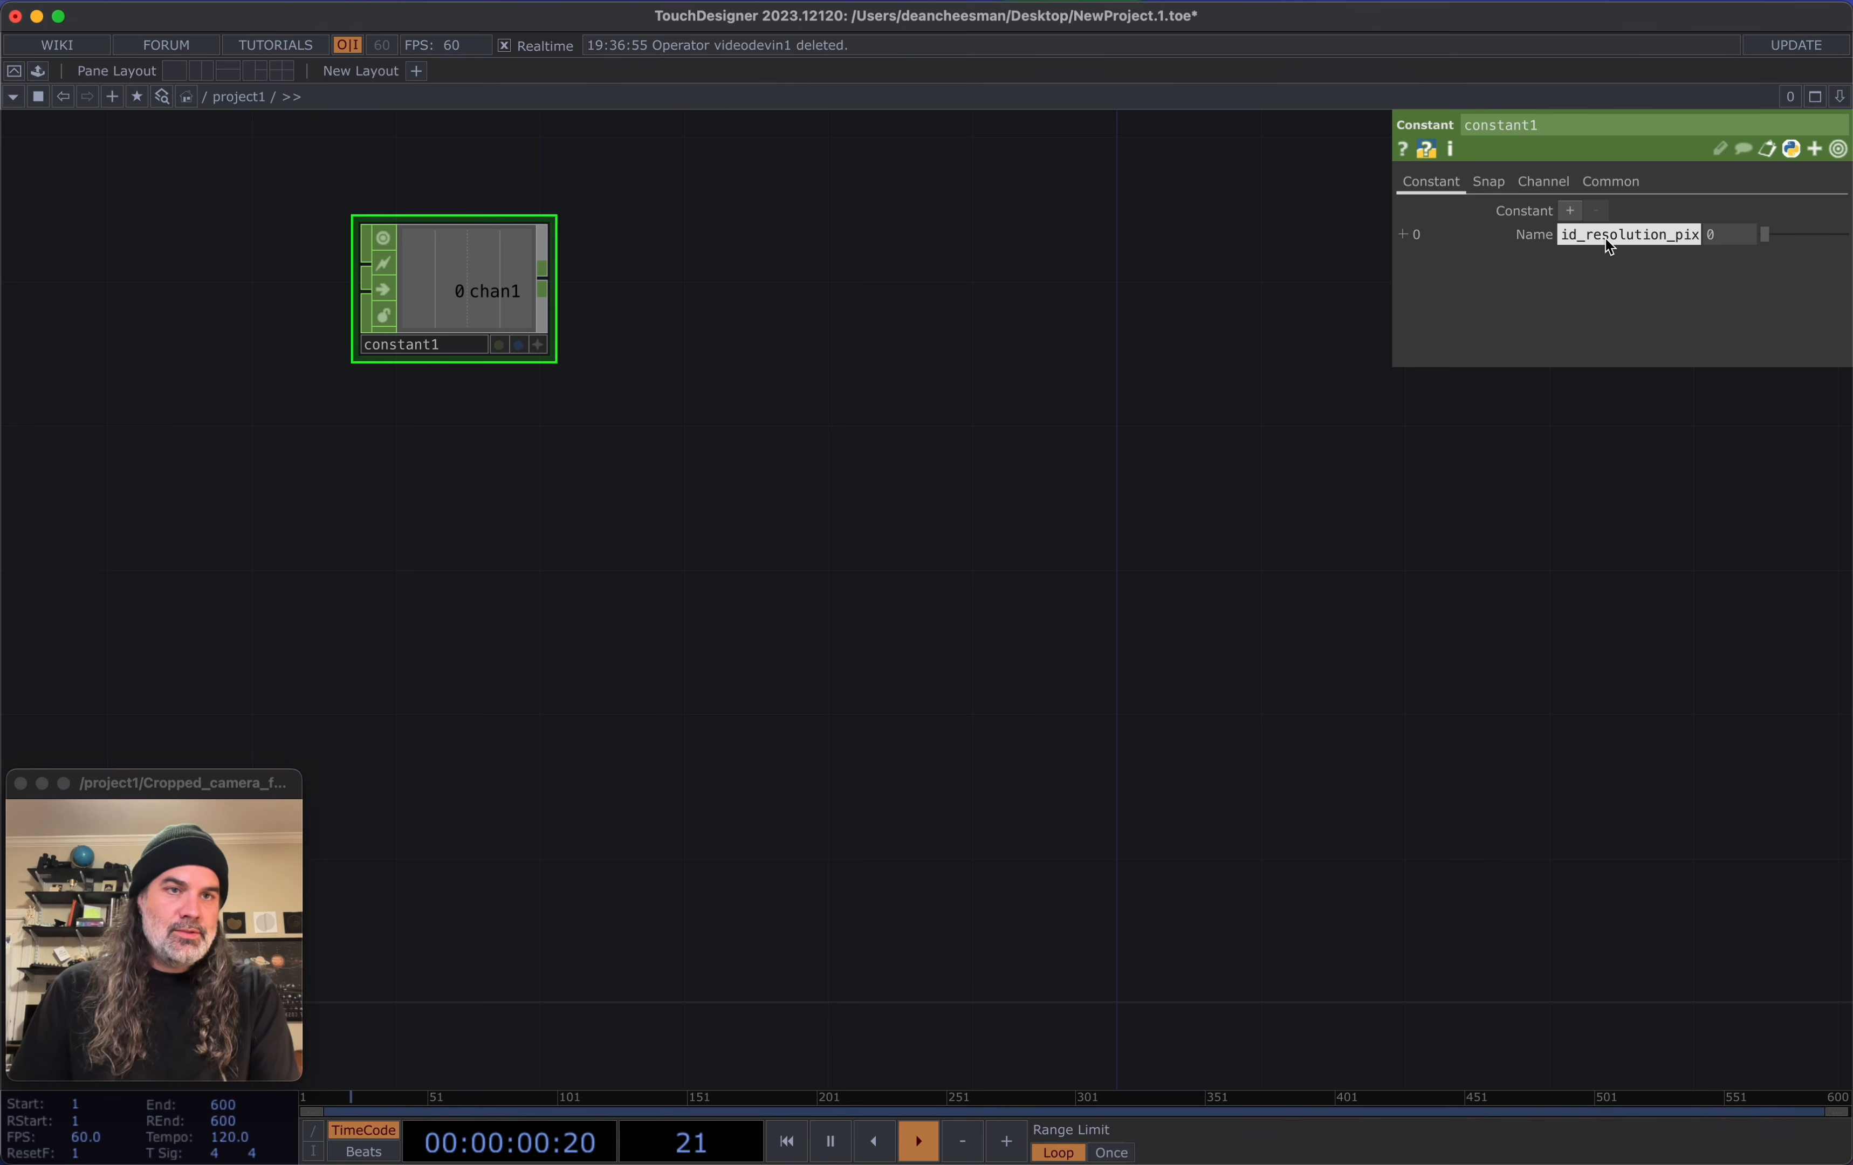
text(els)
key(Tab)
text(10)
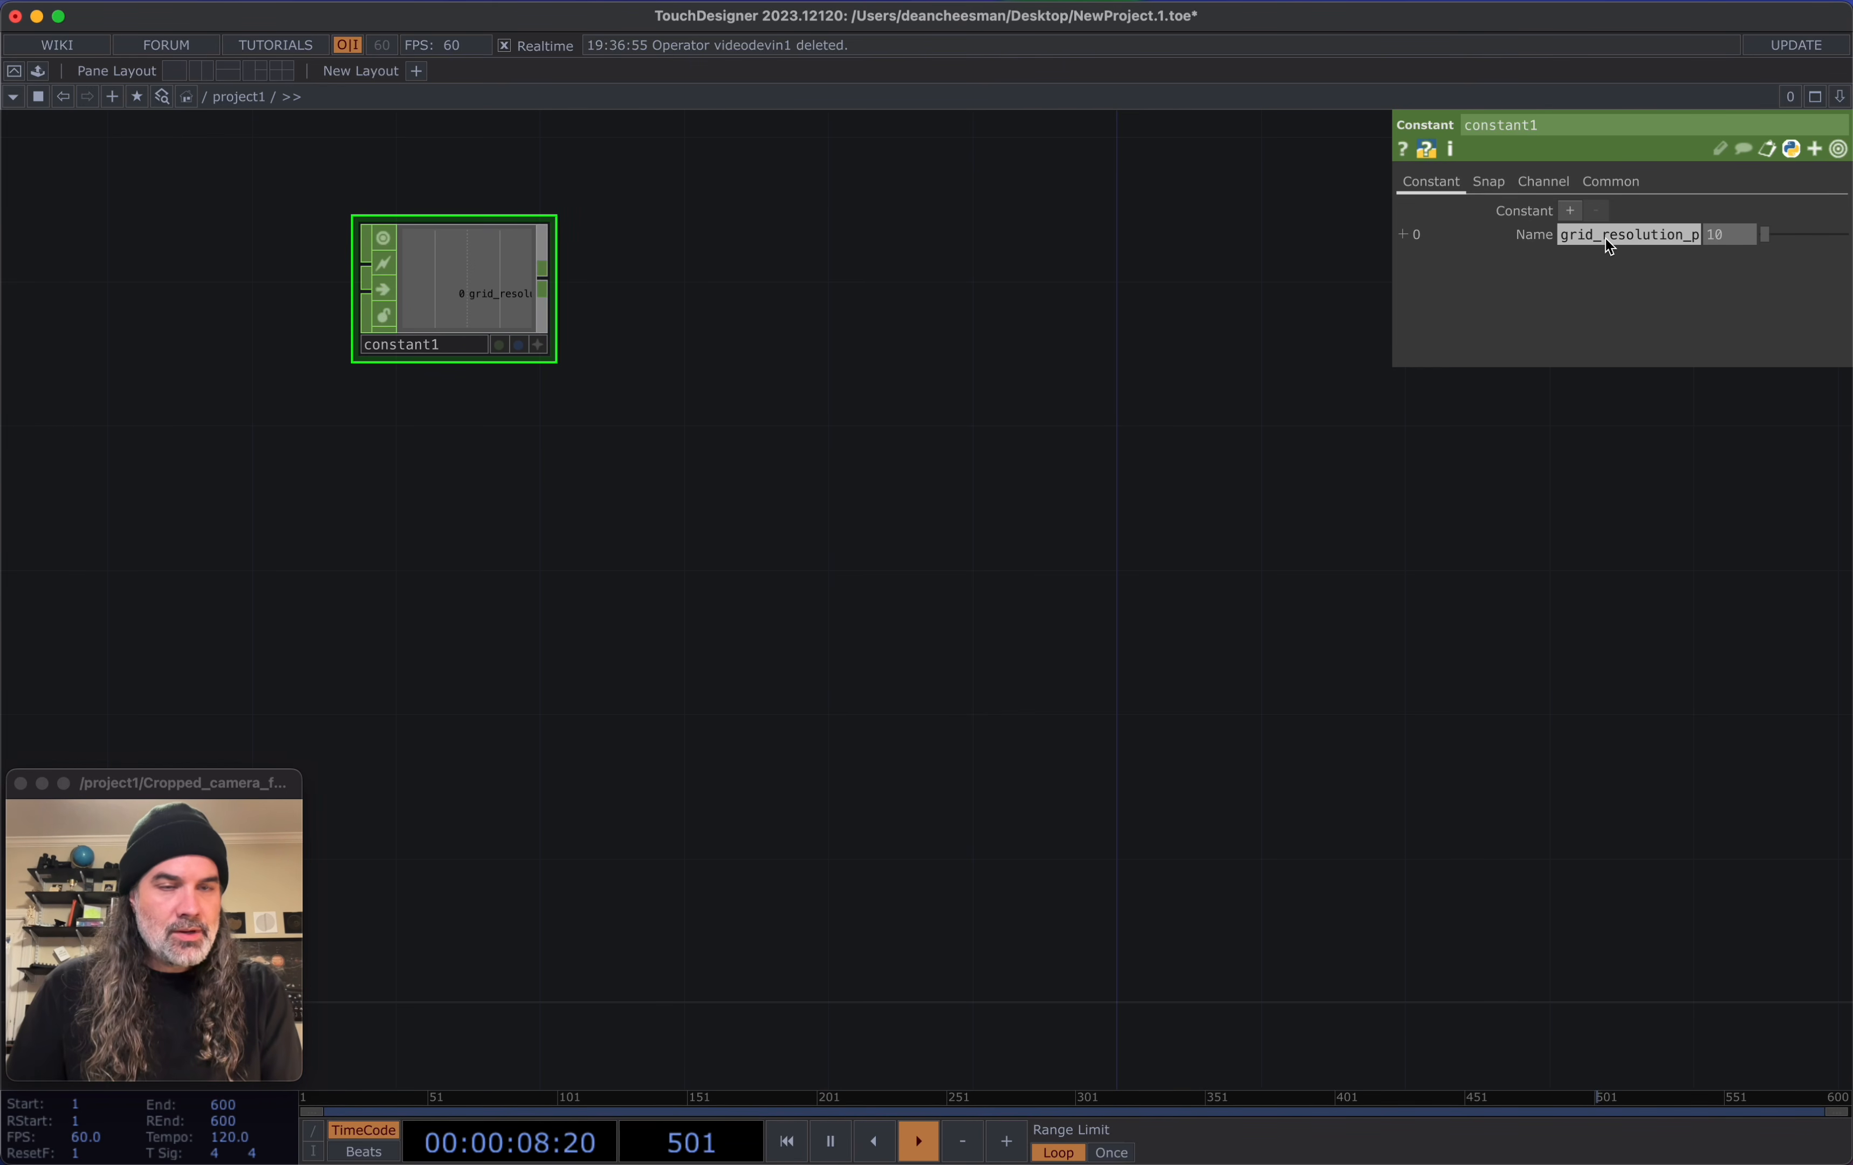
key(Return)
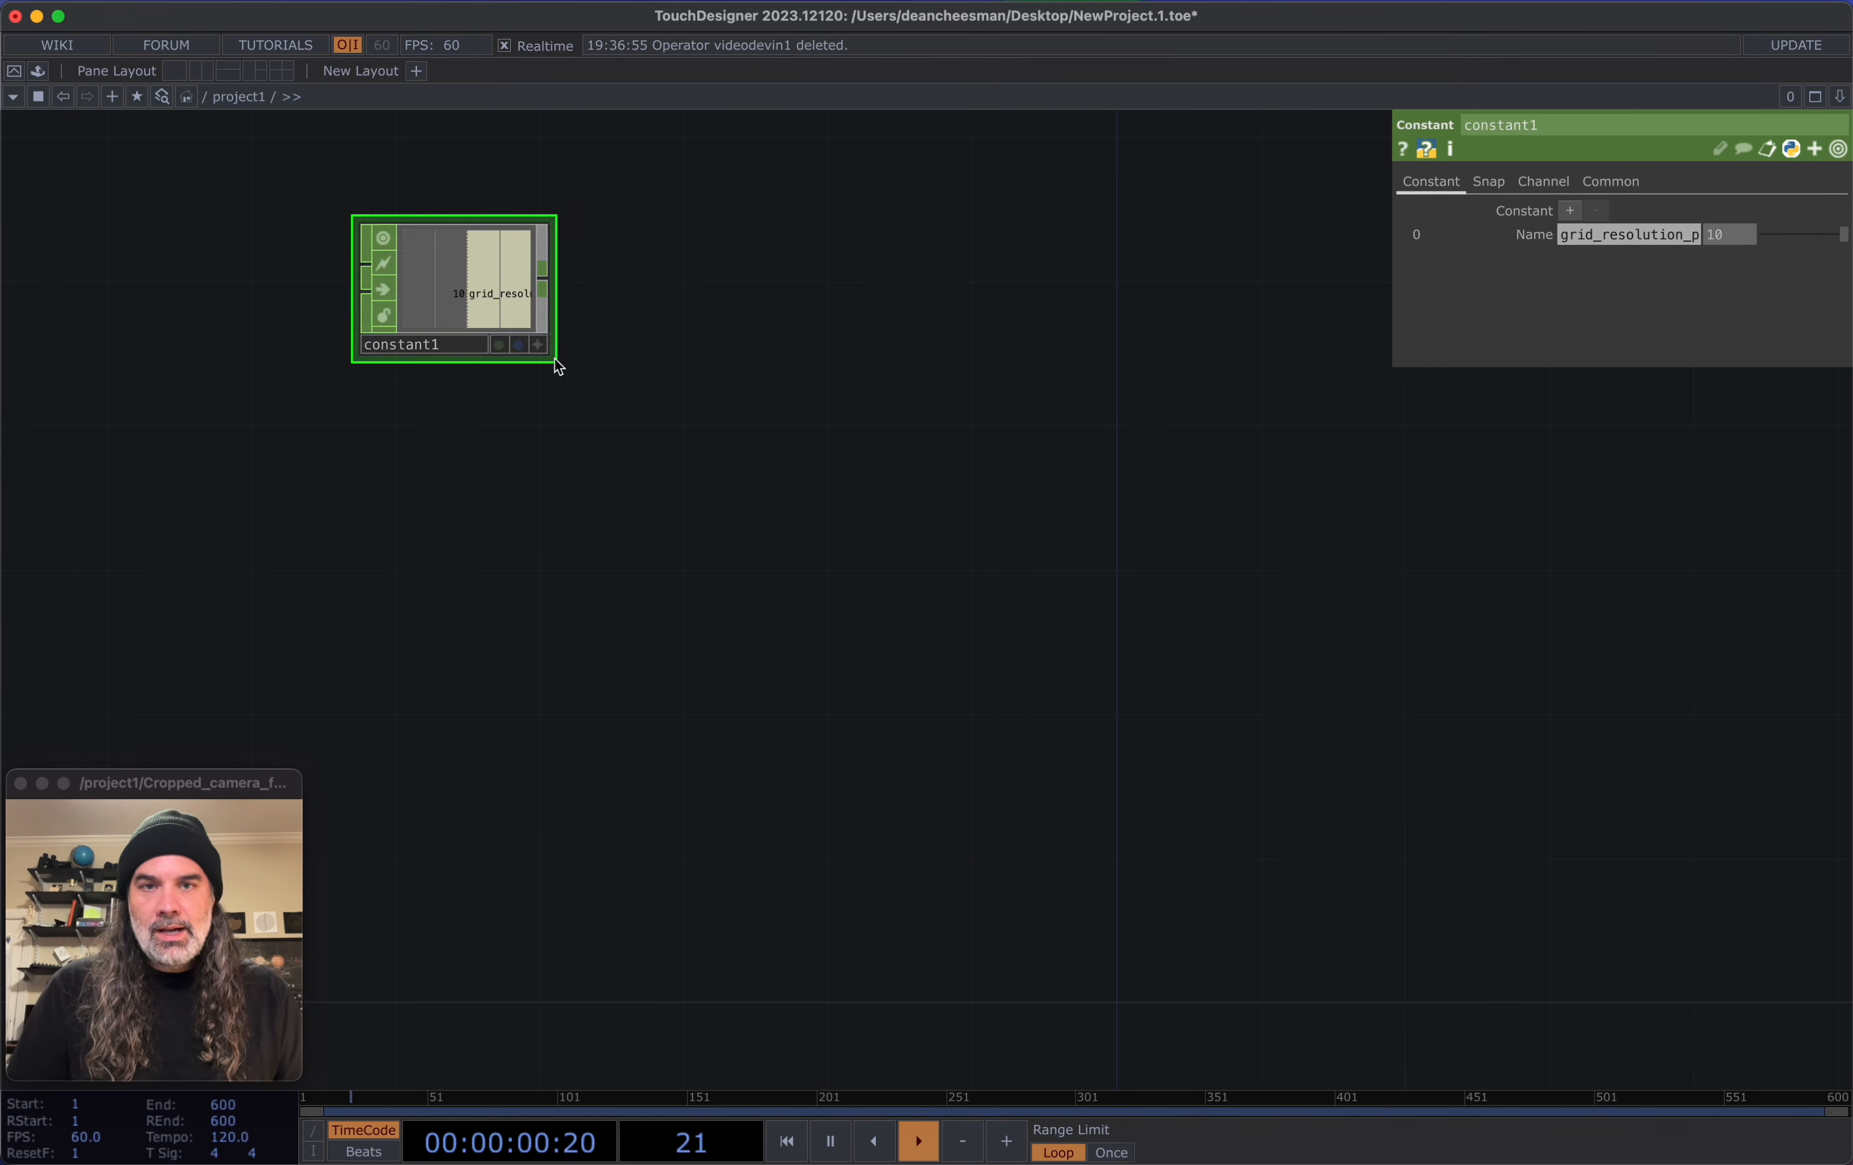
Add a second channel named rectangle_size to the Constant CHOP with a value of 0.002
click(1550, 286)
click(1570, 210)
click(1592, 264)
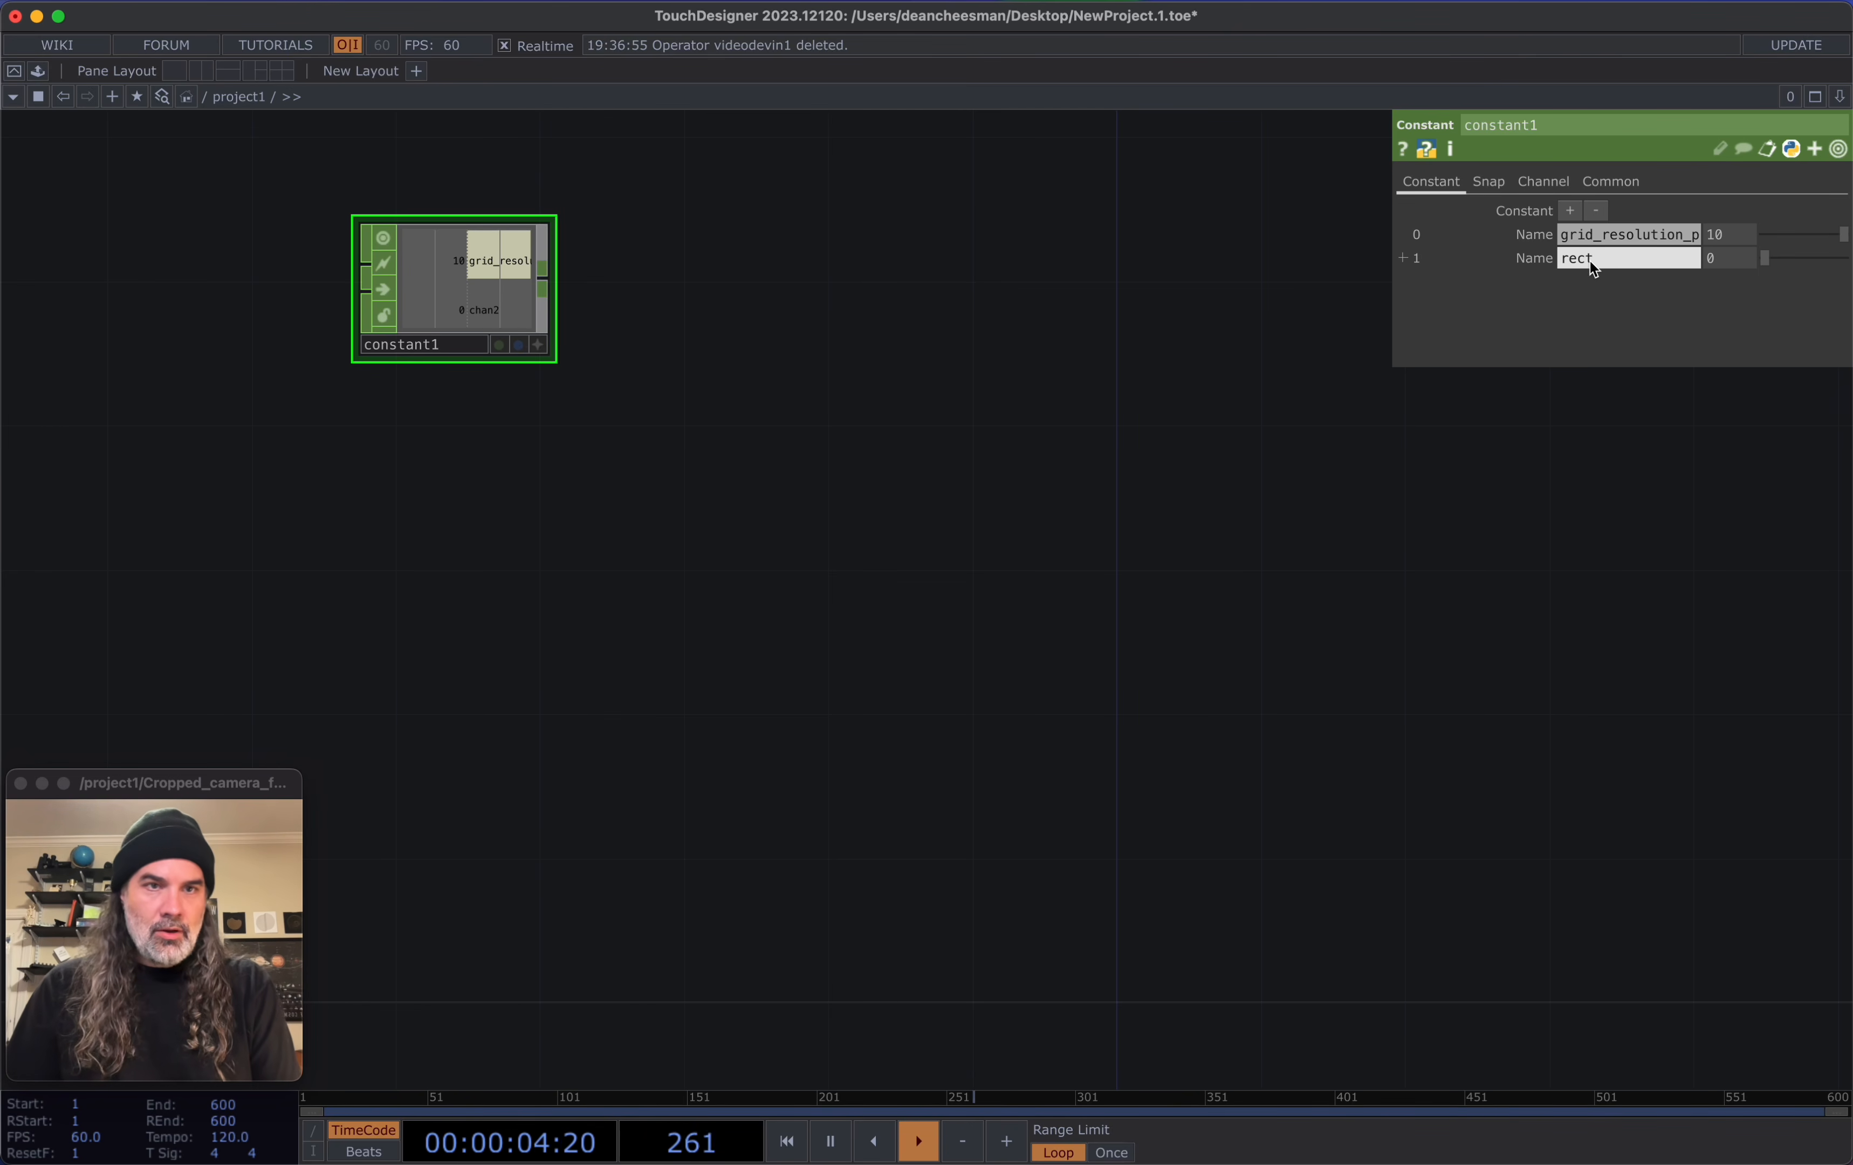
text(rectangle_size)
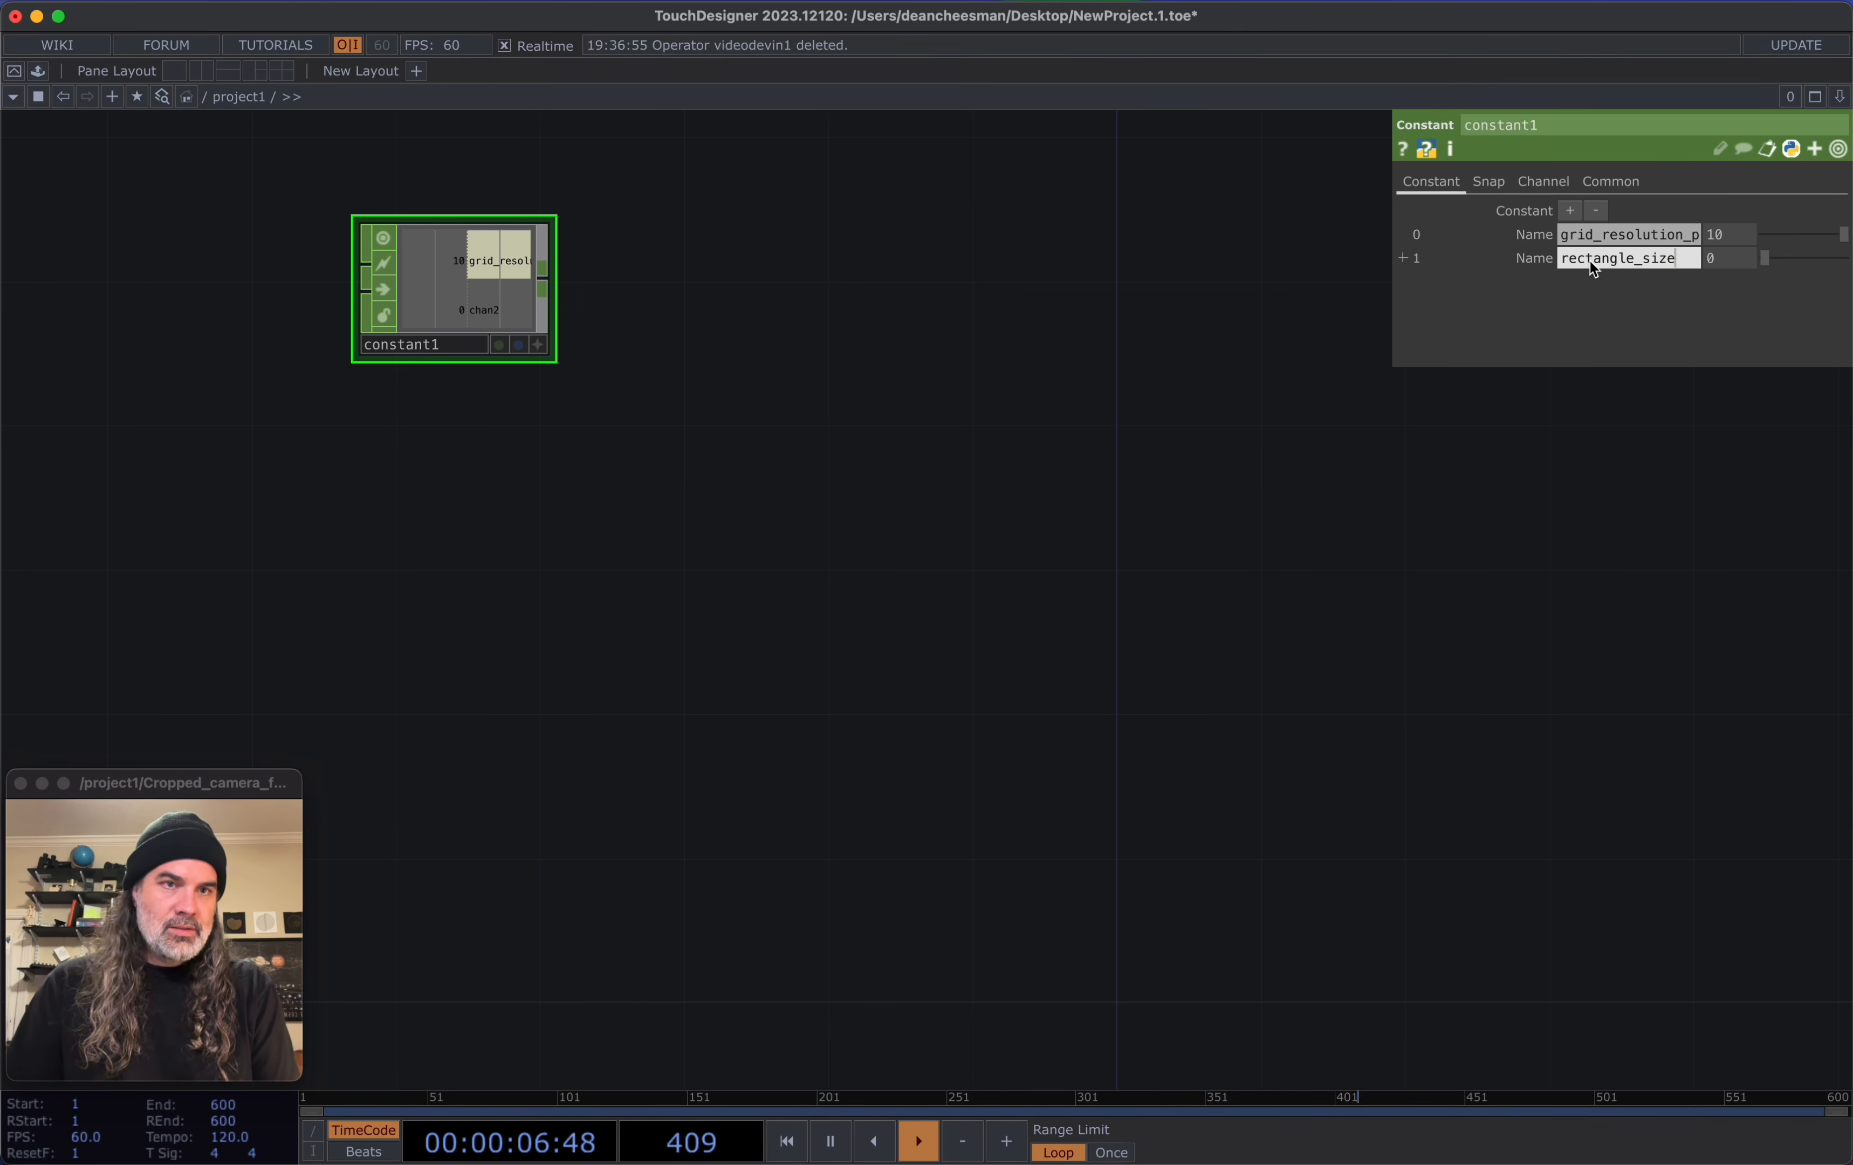
key(Return)
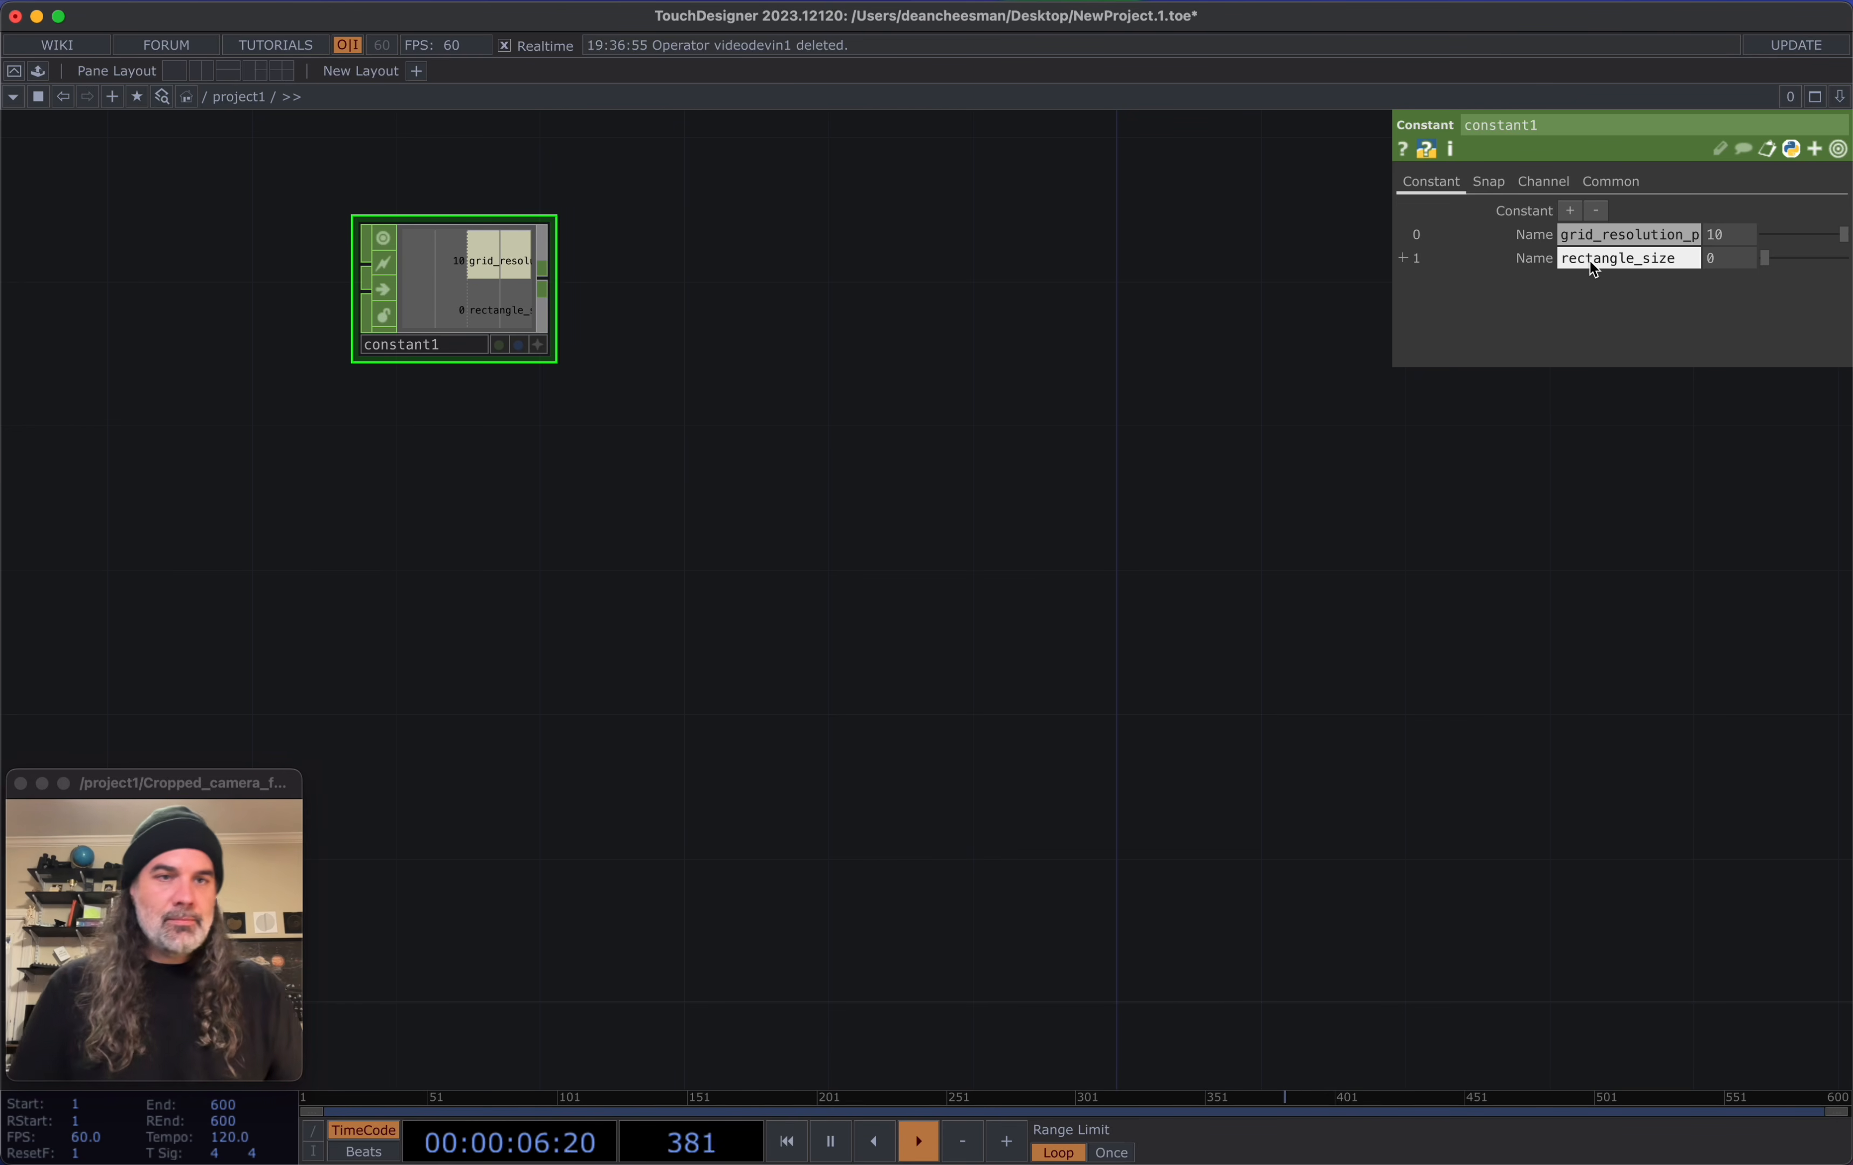
click(1720, 264)
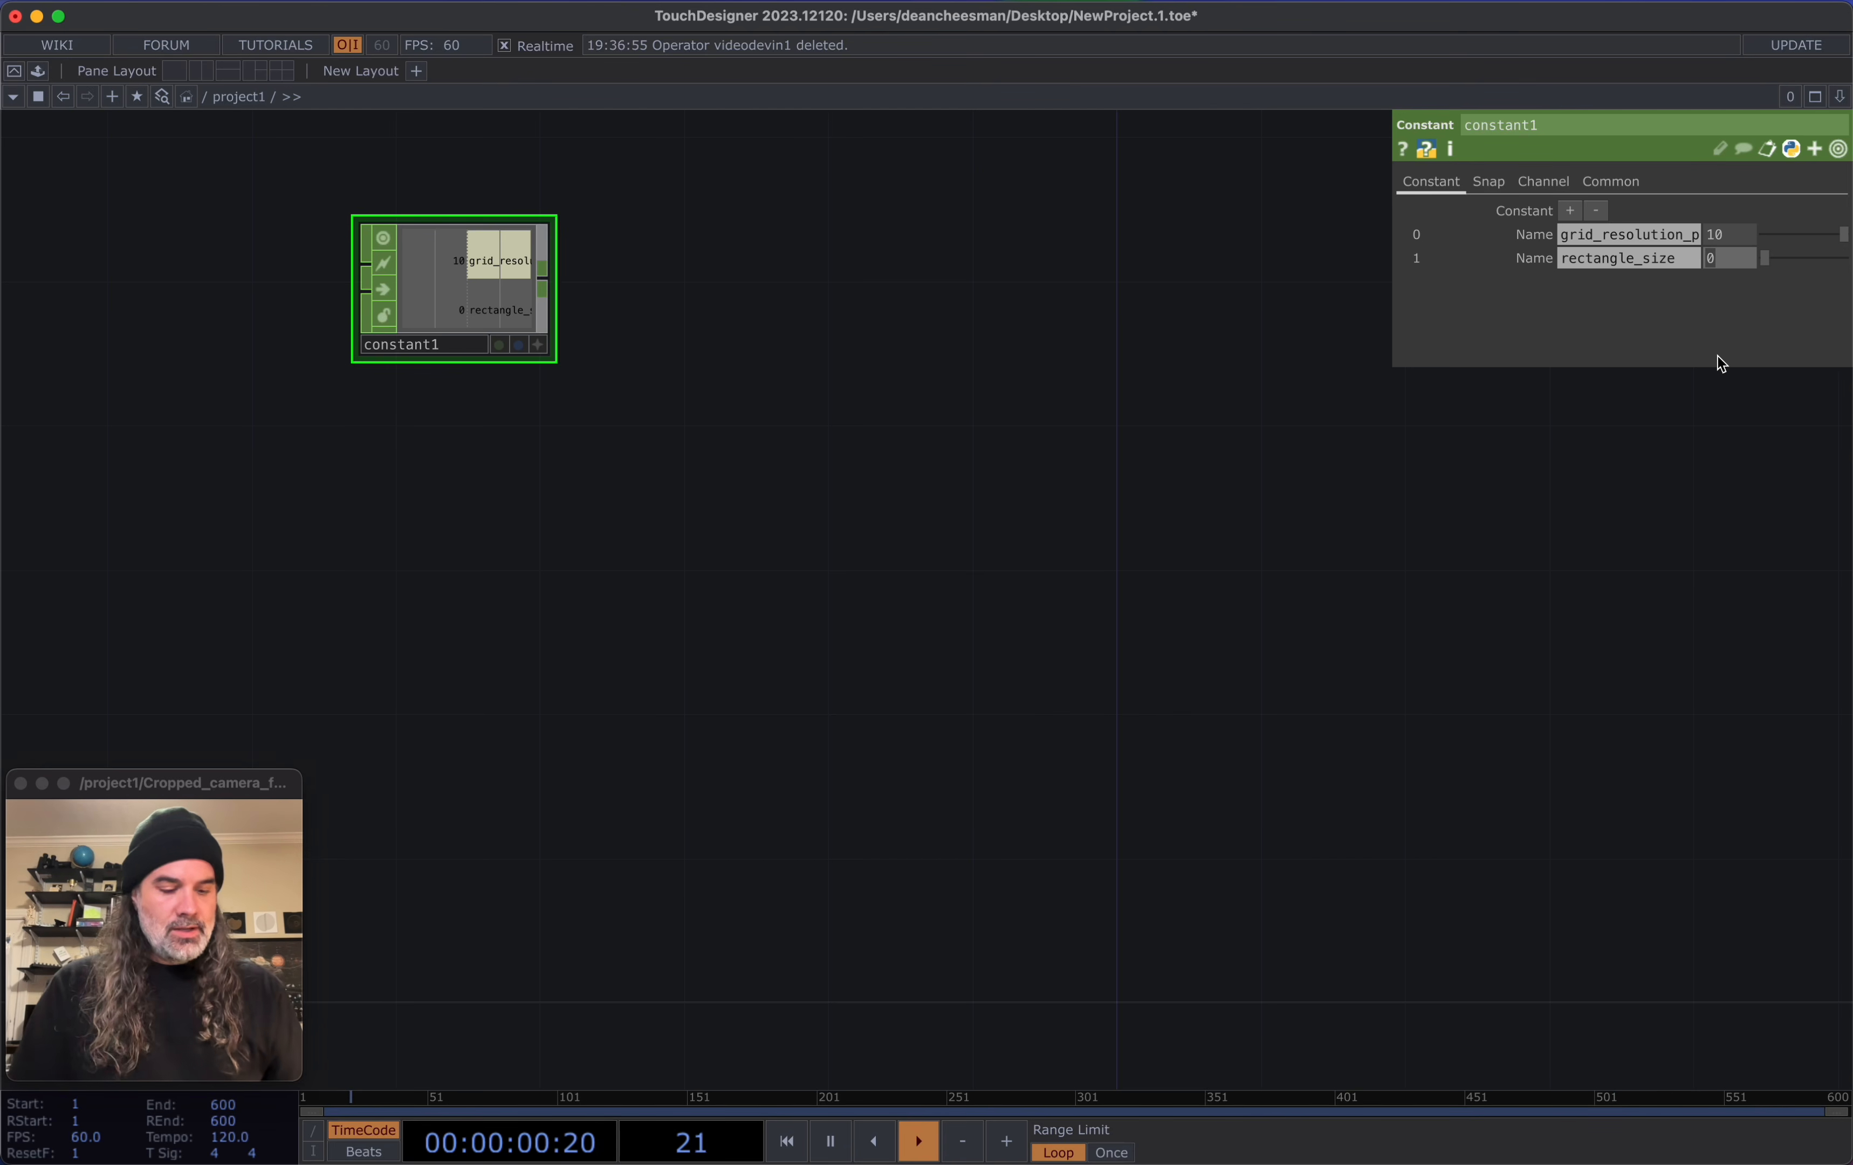
text(0.)
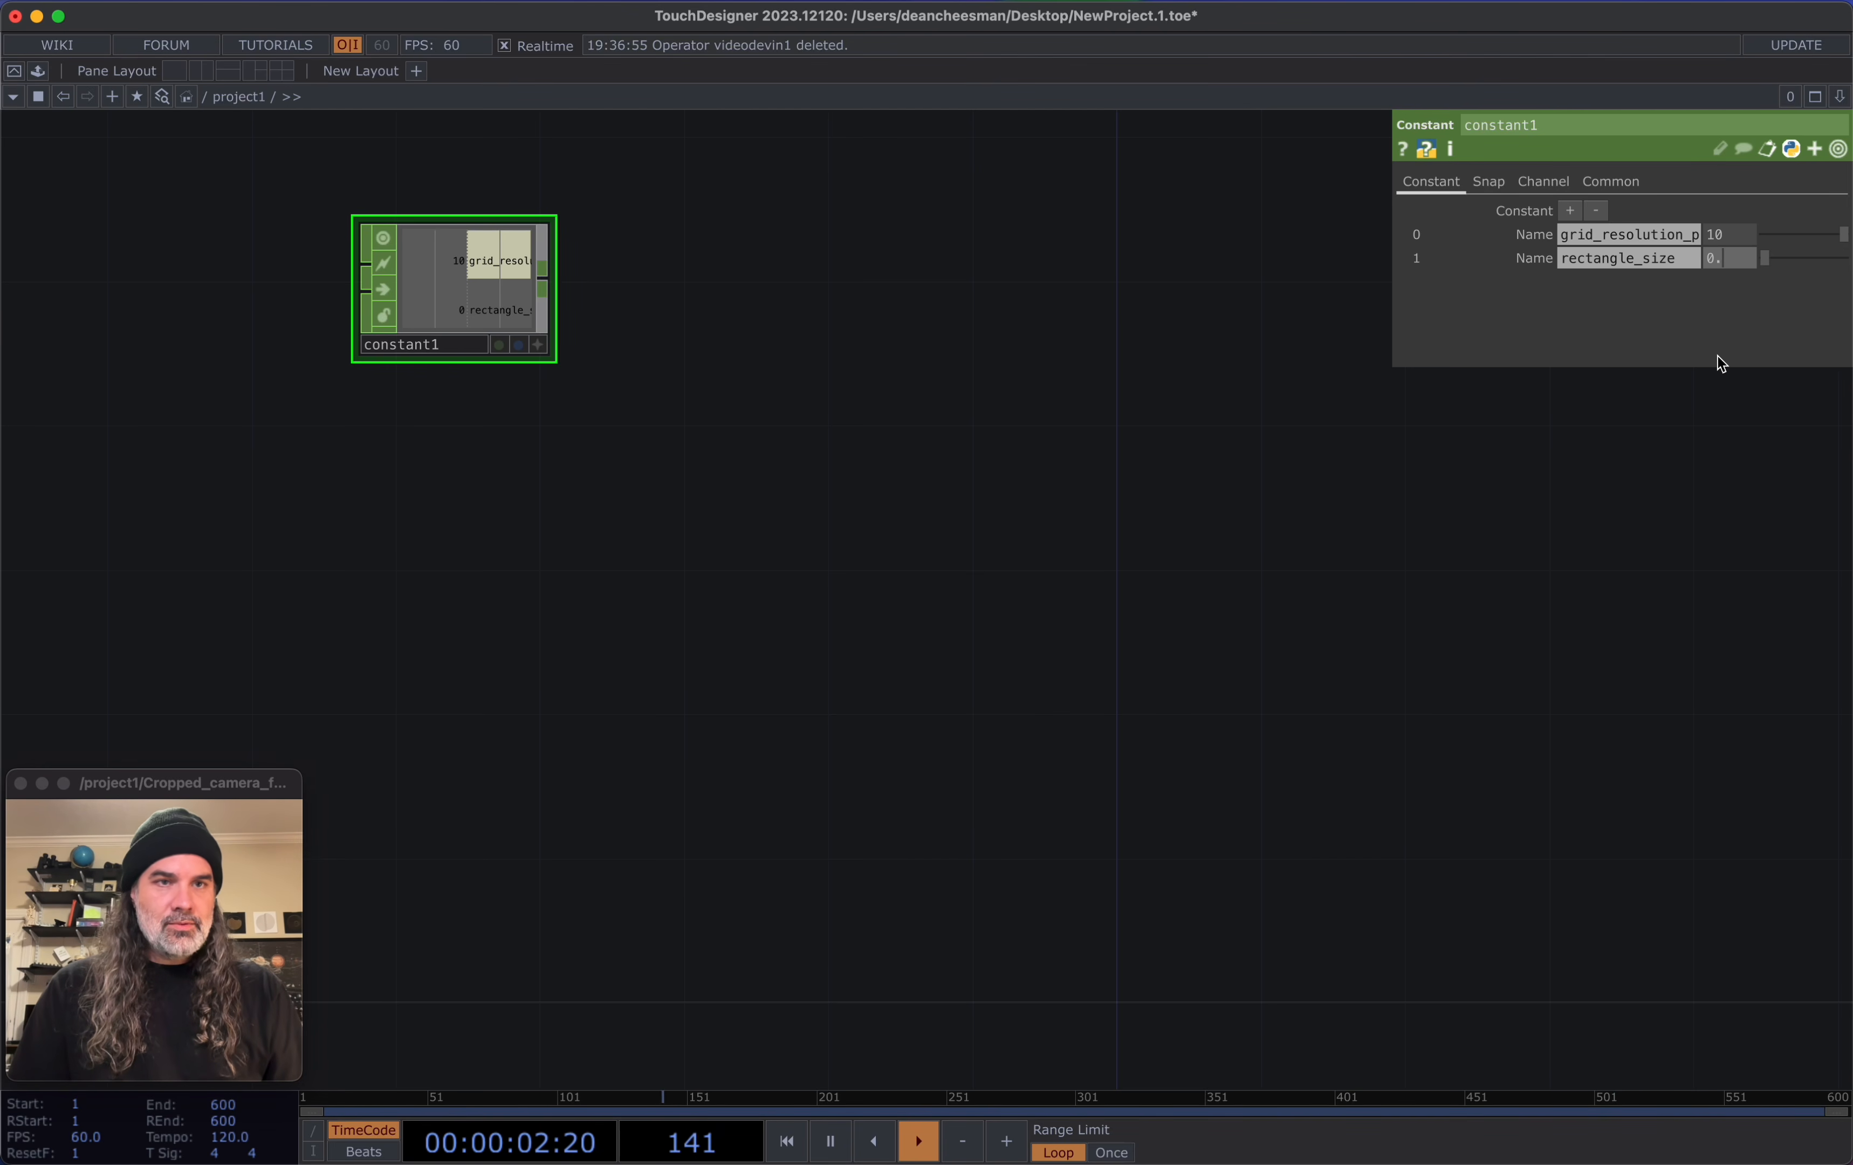
text(002)
key(Return)
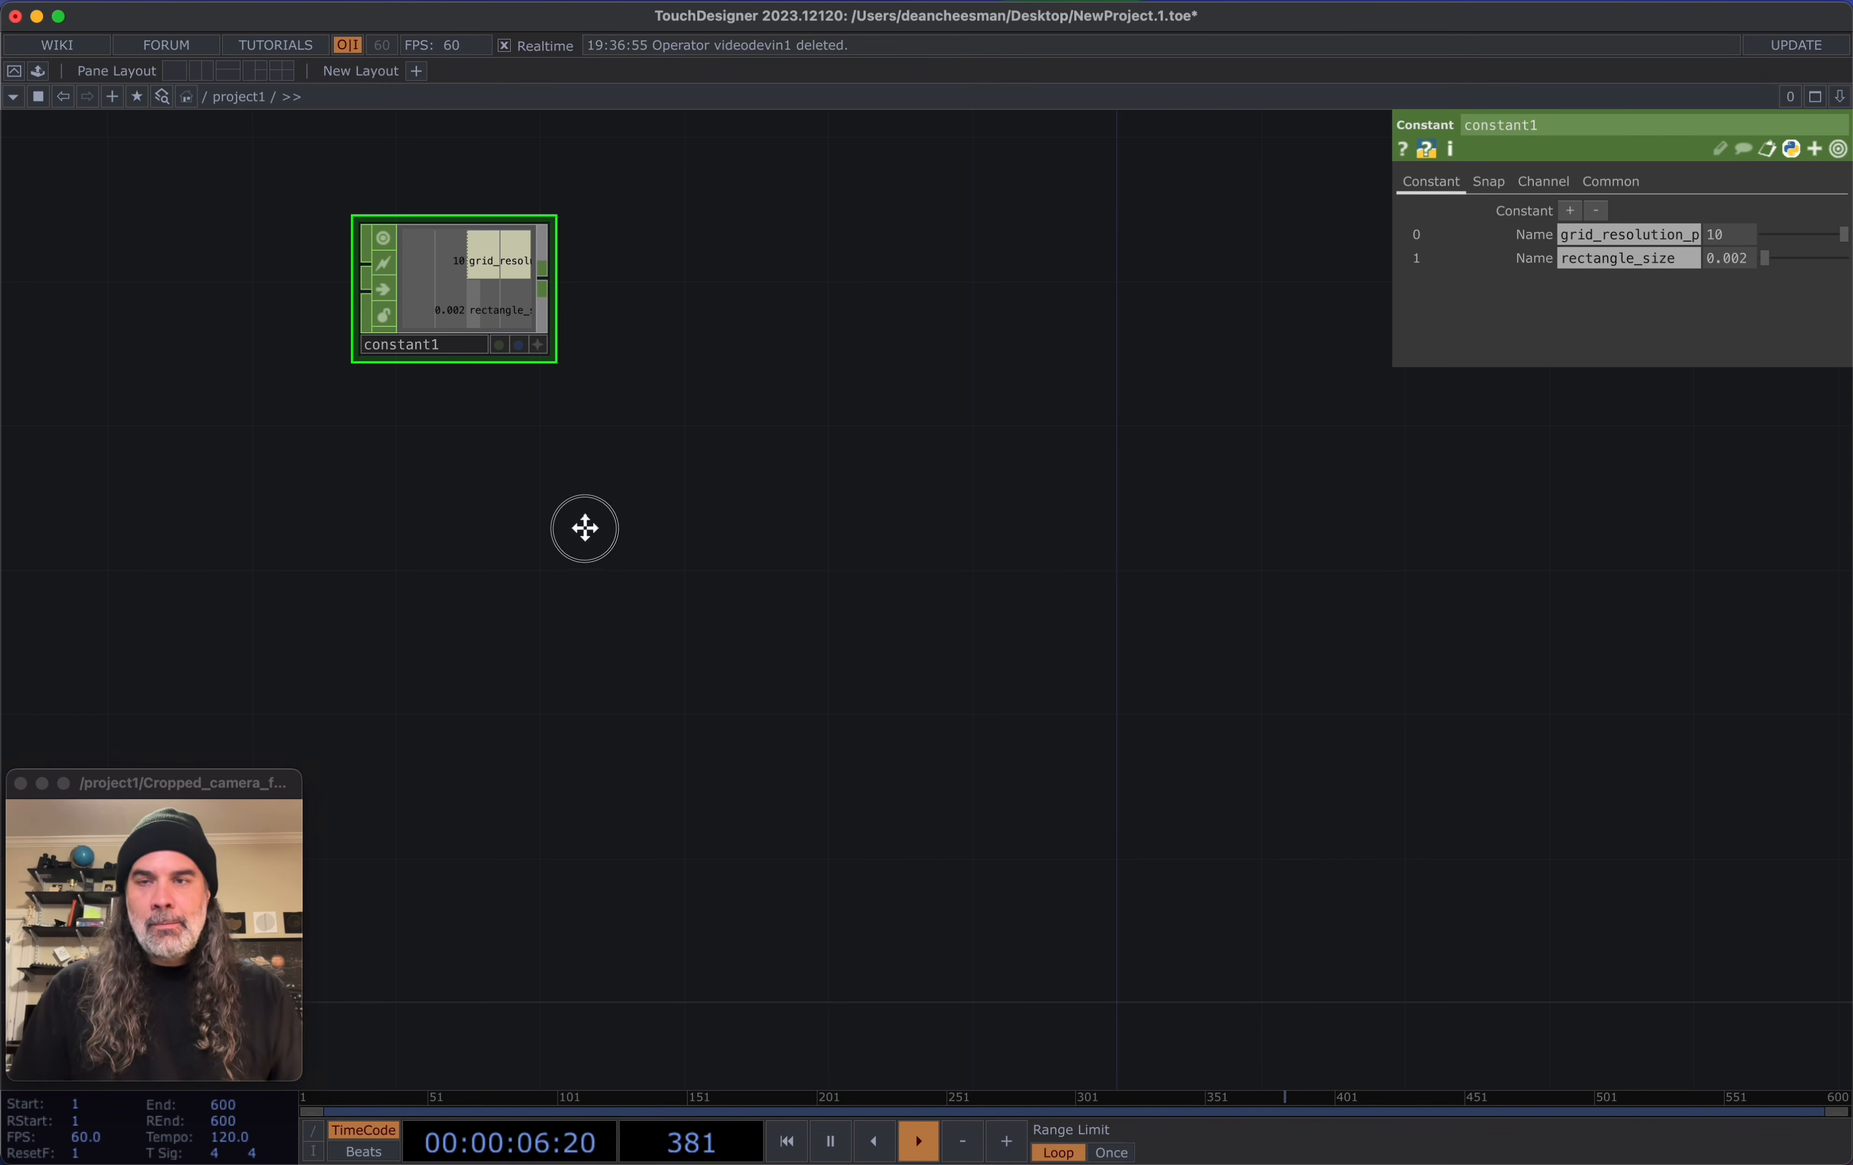
Add a Keyboard In CHOP directly below the Constant CHOP
key(Tab)
text(k)
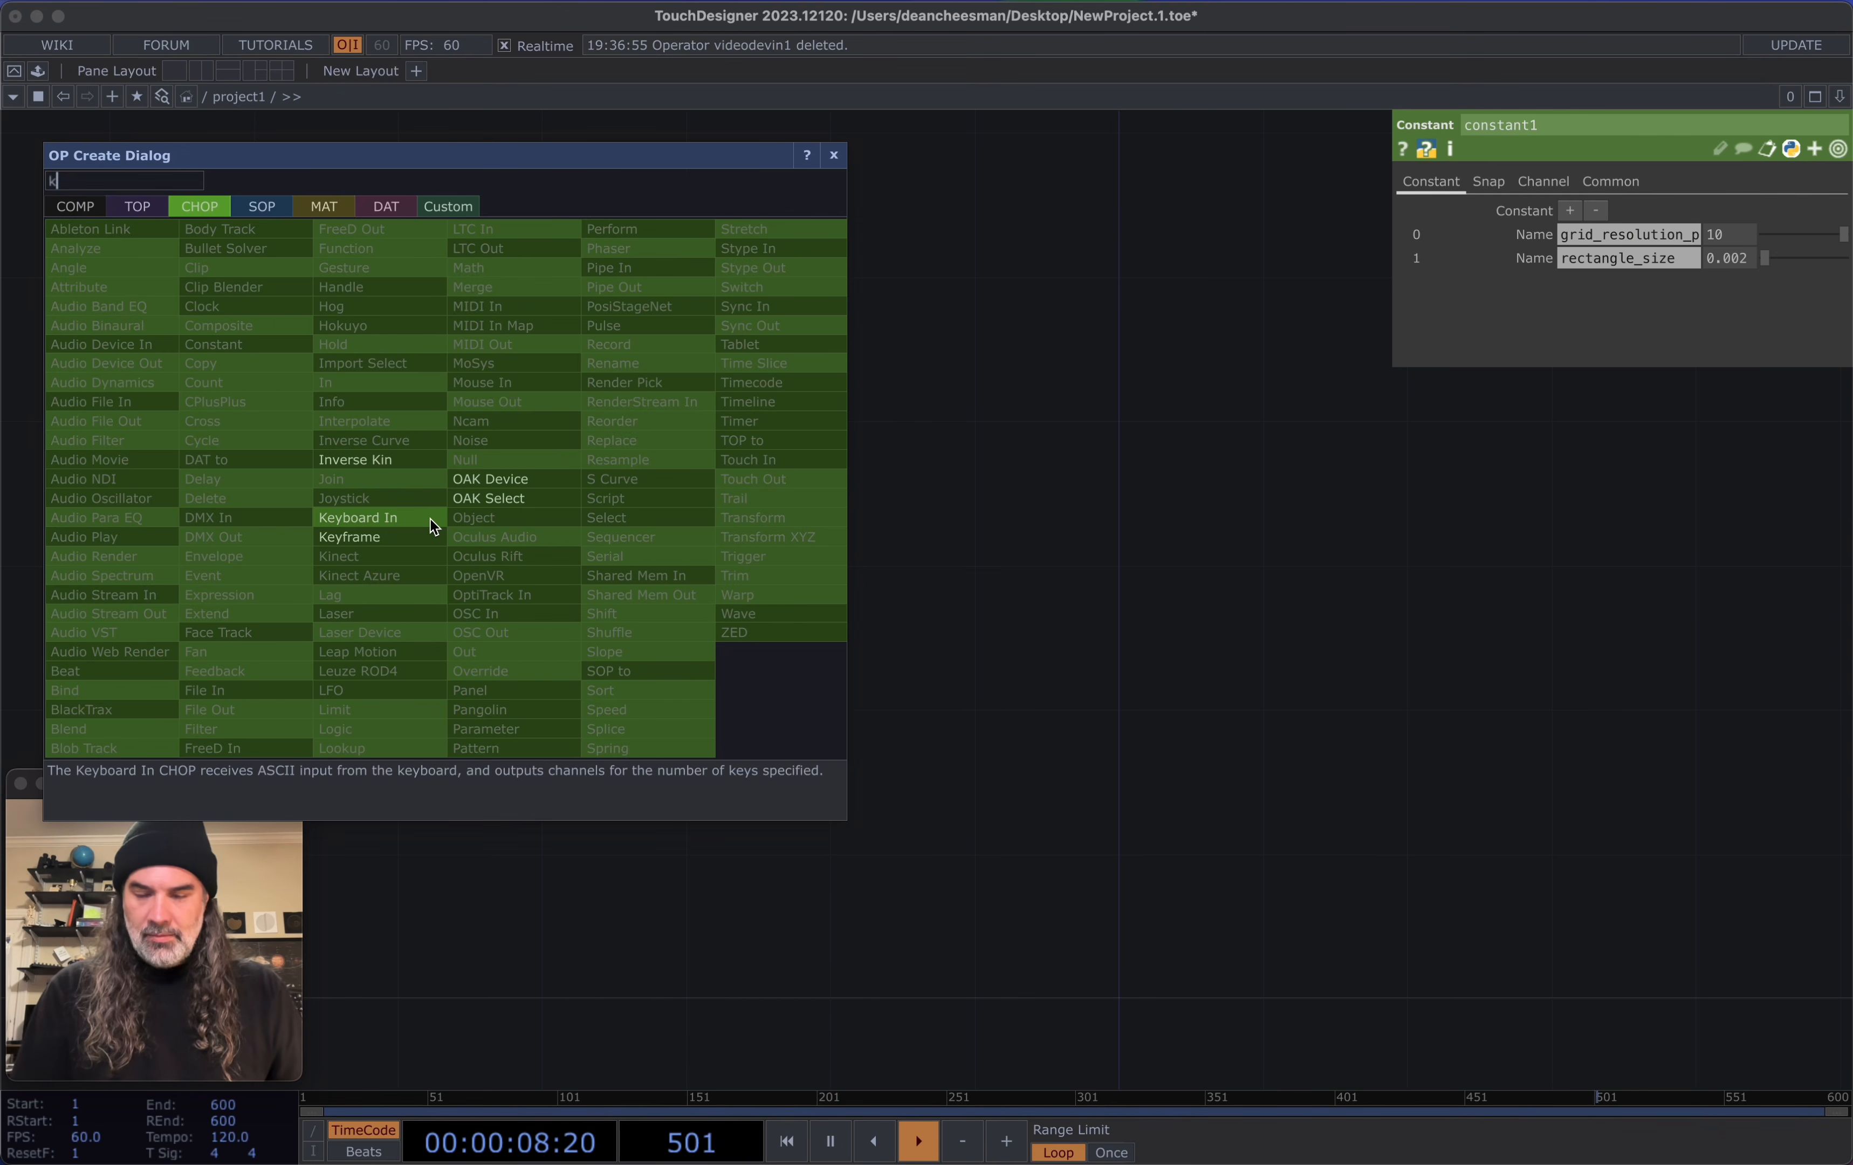
click(383, 514)
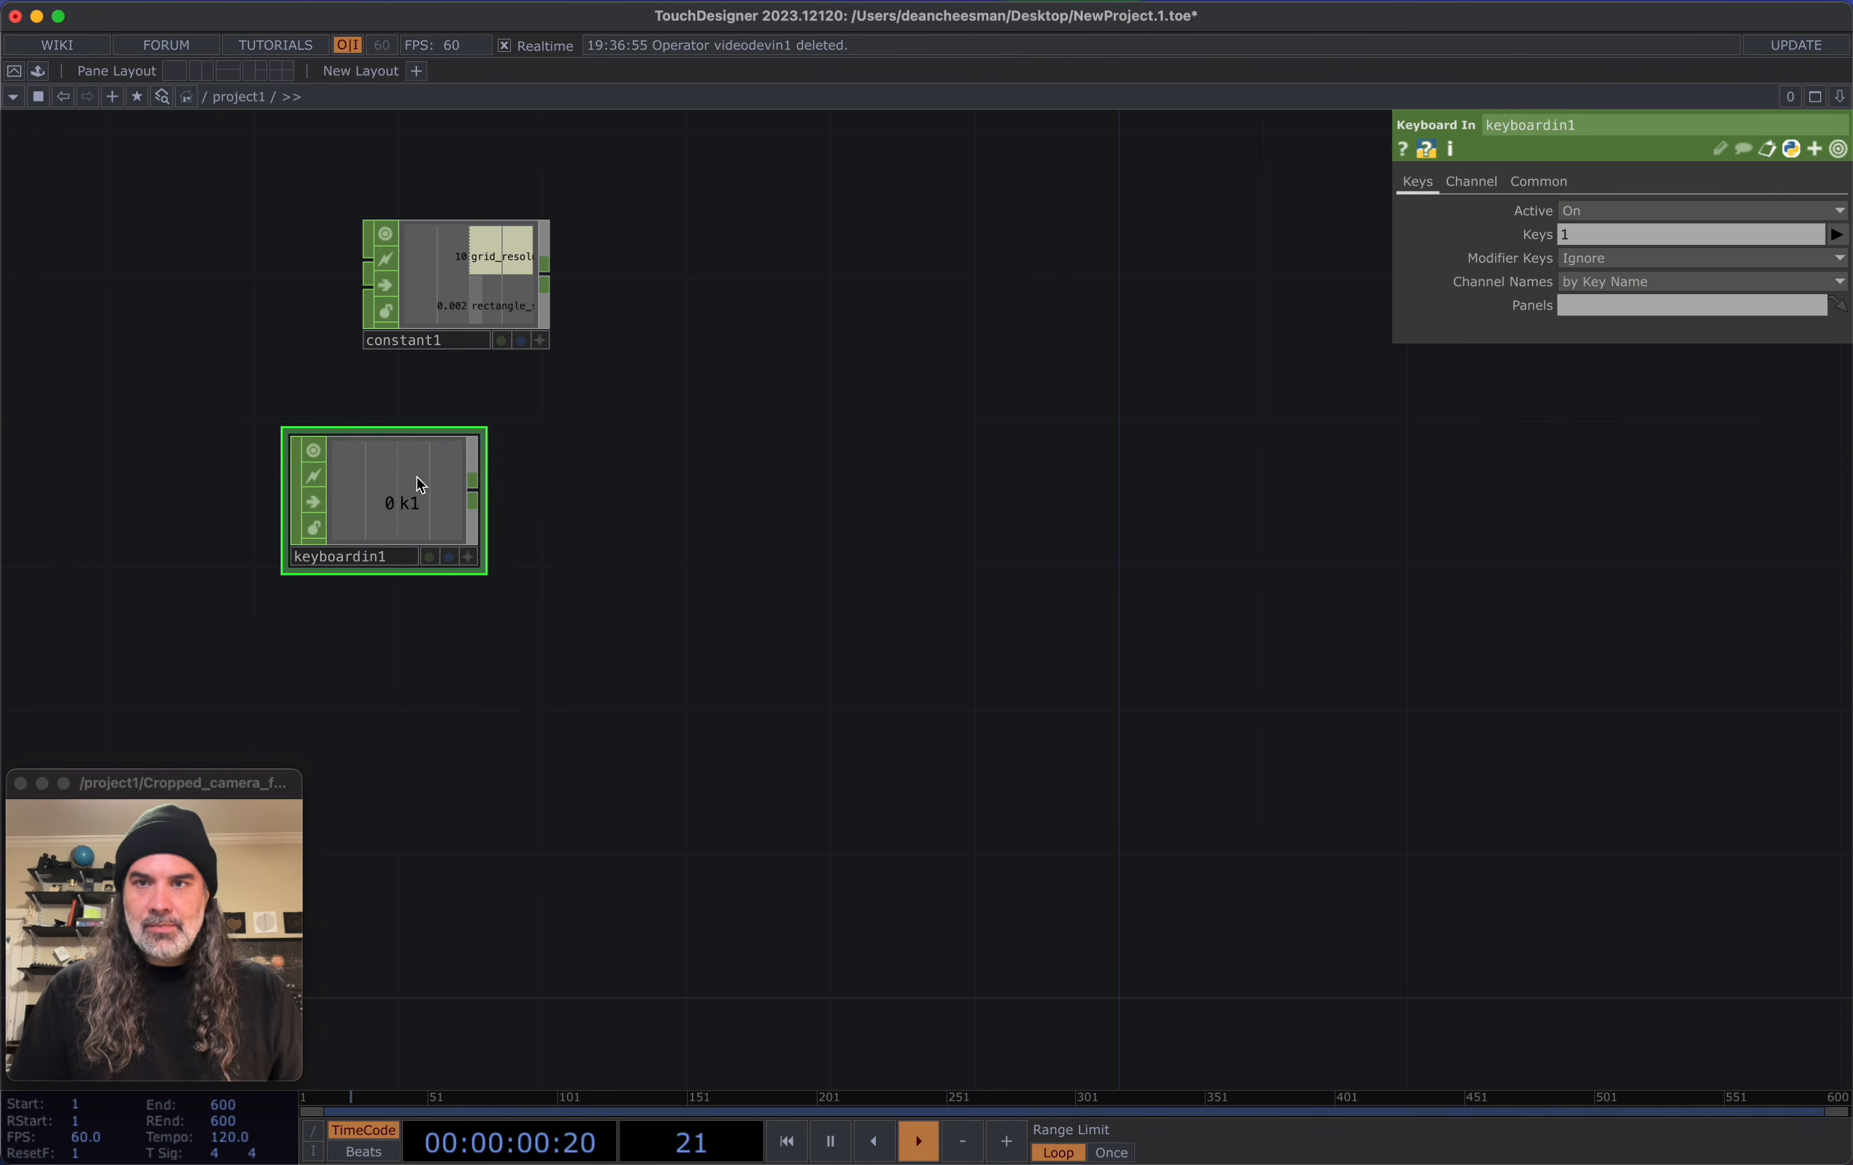
click(493, 462)
Connect a Rename CHOP to the Keyboard In output and rename its channel to reset
click(545, 454)
click(657, 462)
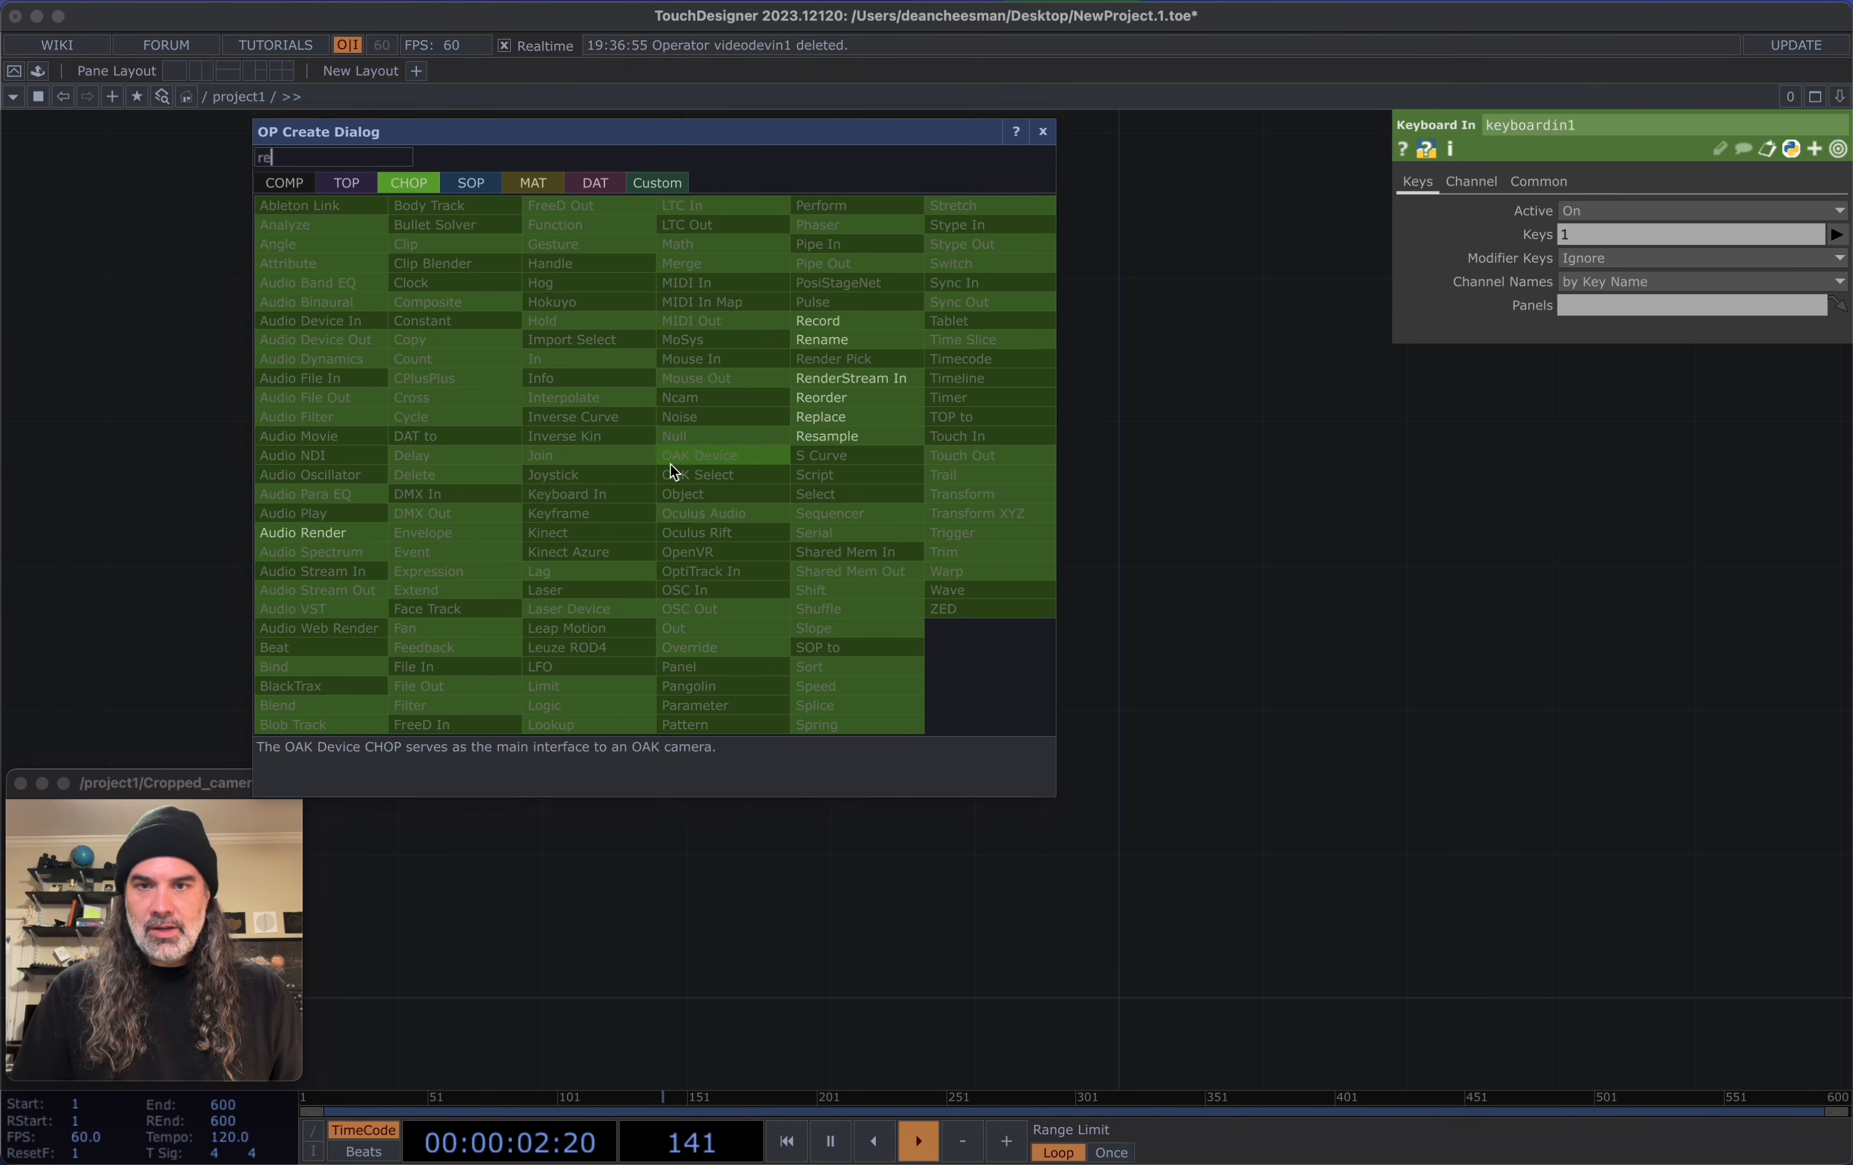
click(881, 416)
click(709, 466)
click(1602, 236)
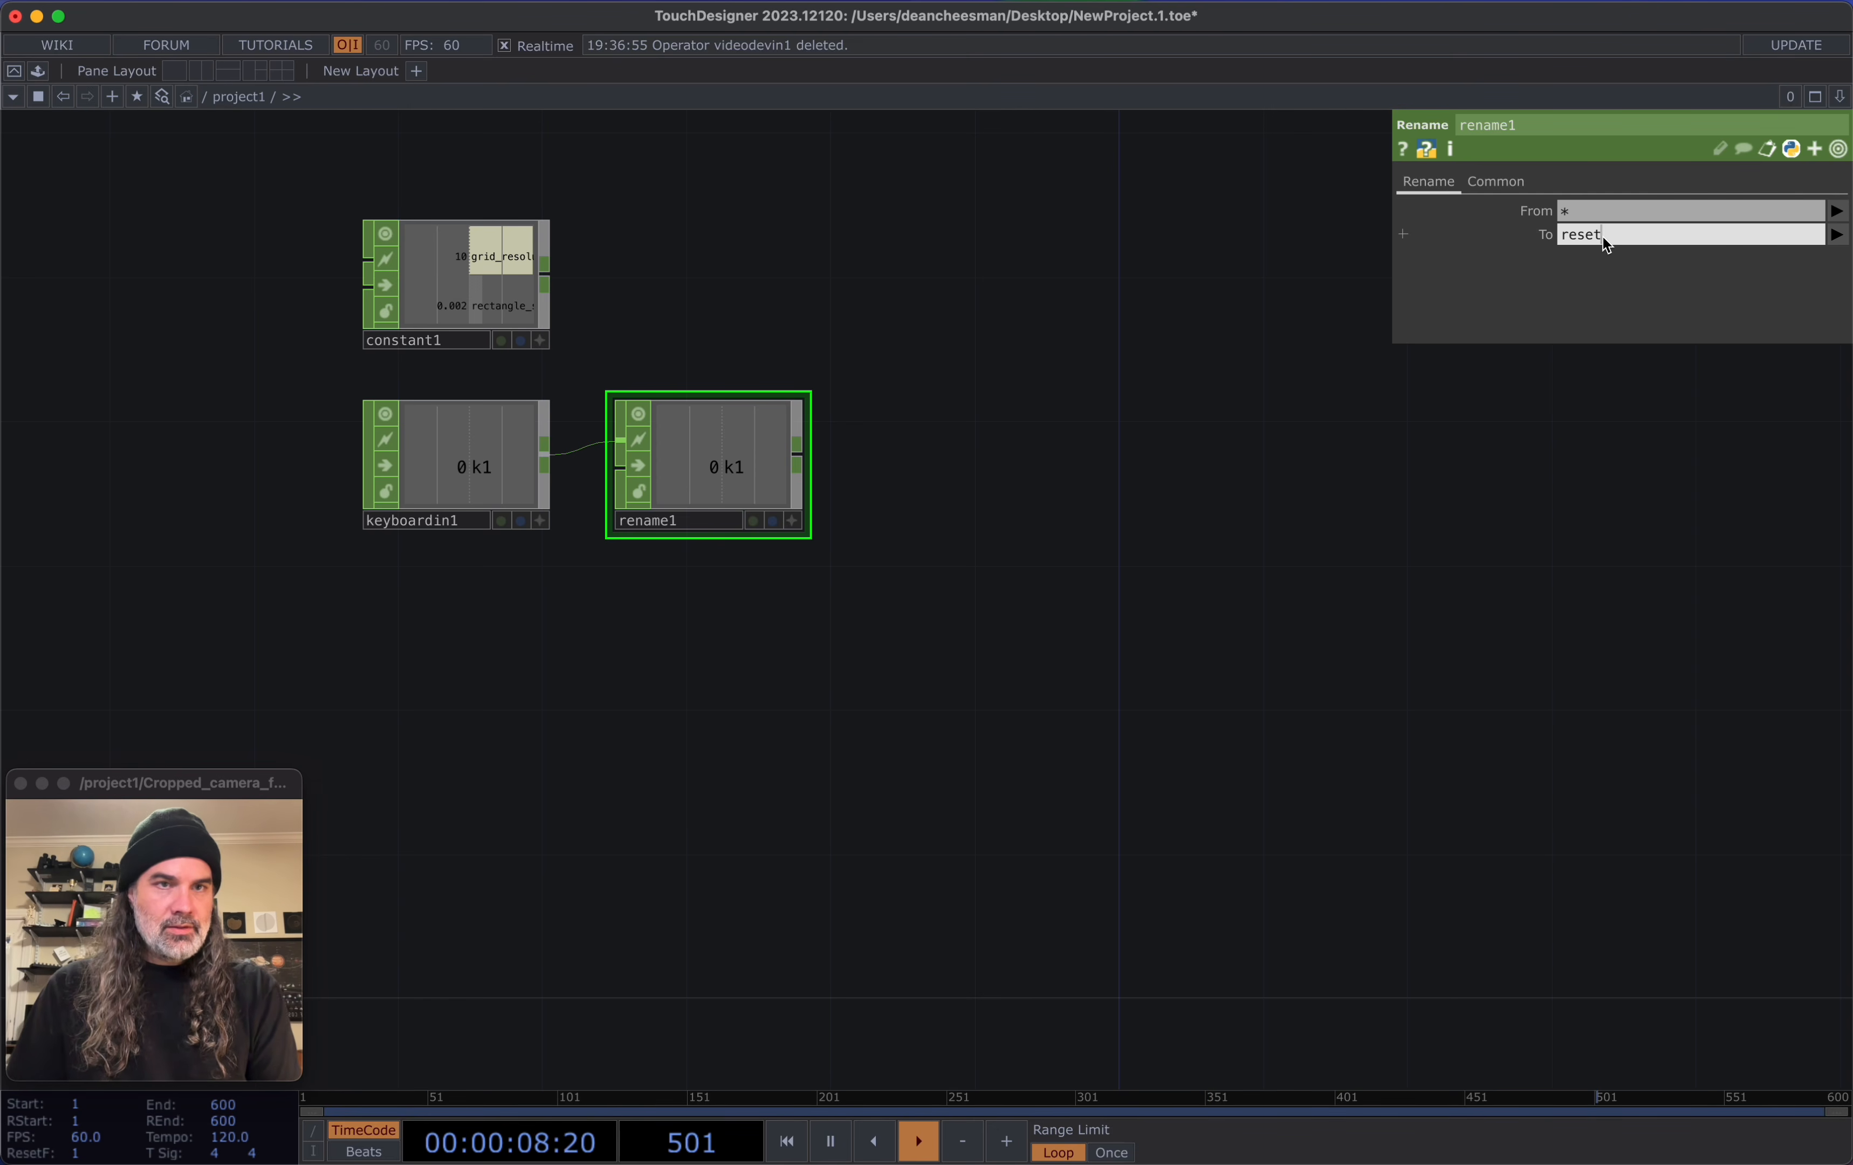
text(reset)
key(Return)
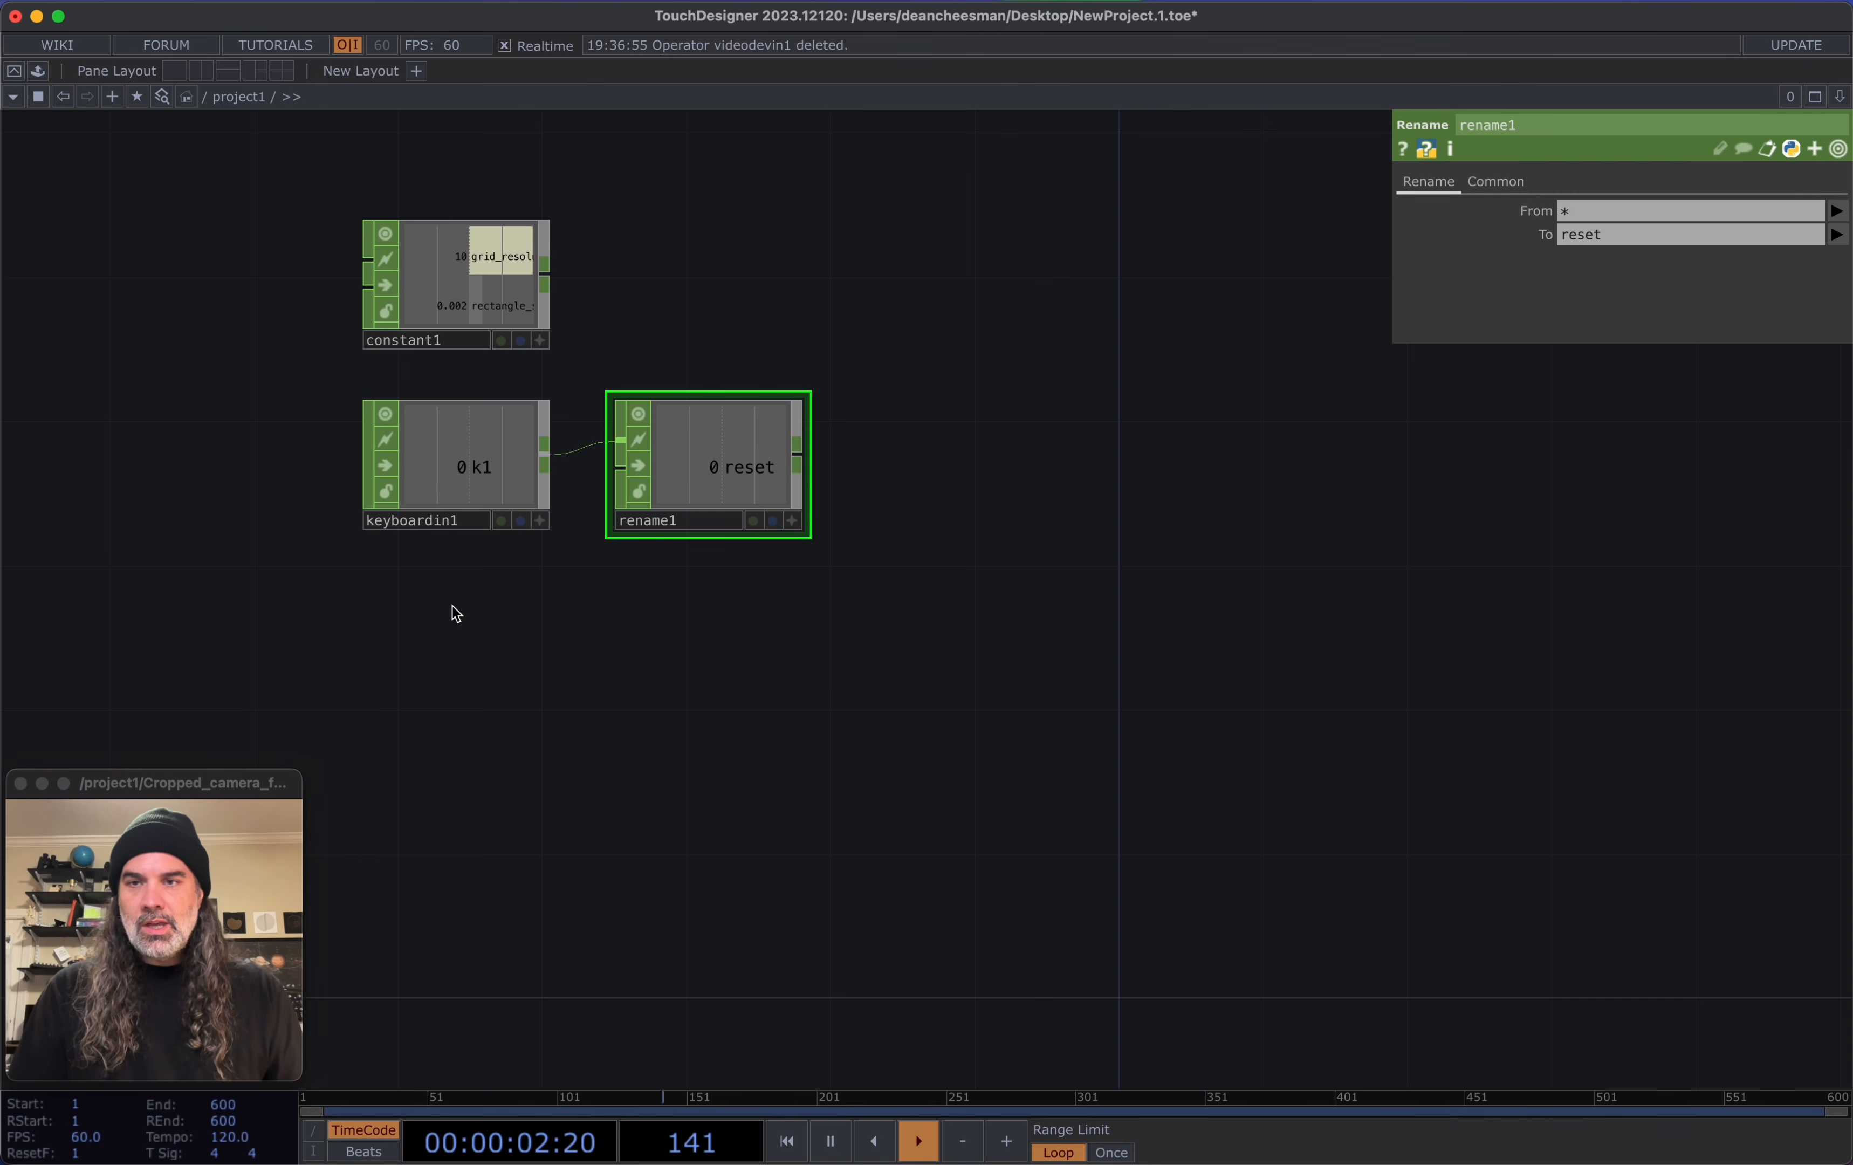
Add another Constant CHOP below the Keyboard In and name its channel aspect_ratio
drag(457, 614, 479, 593)
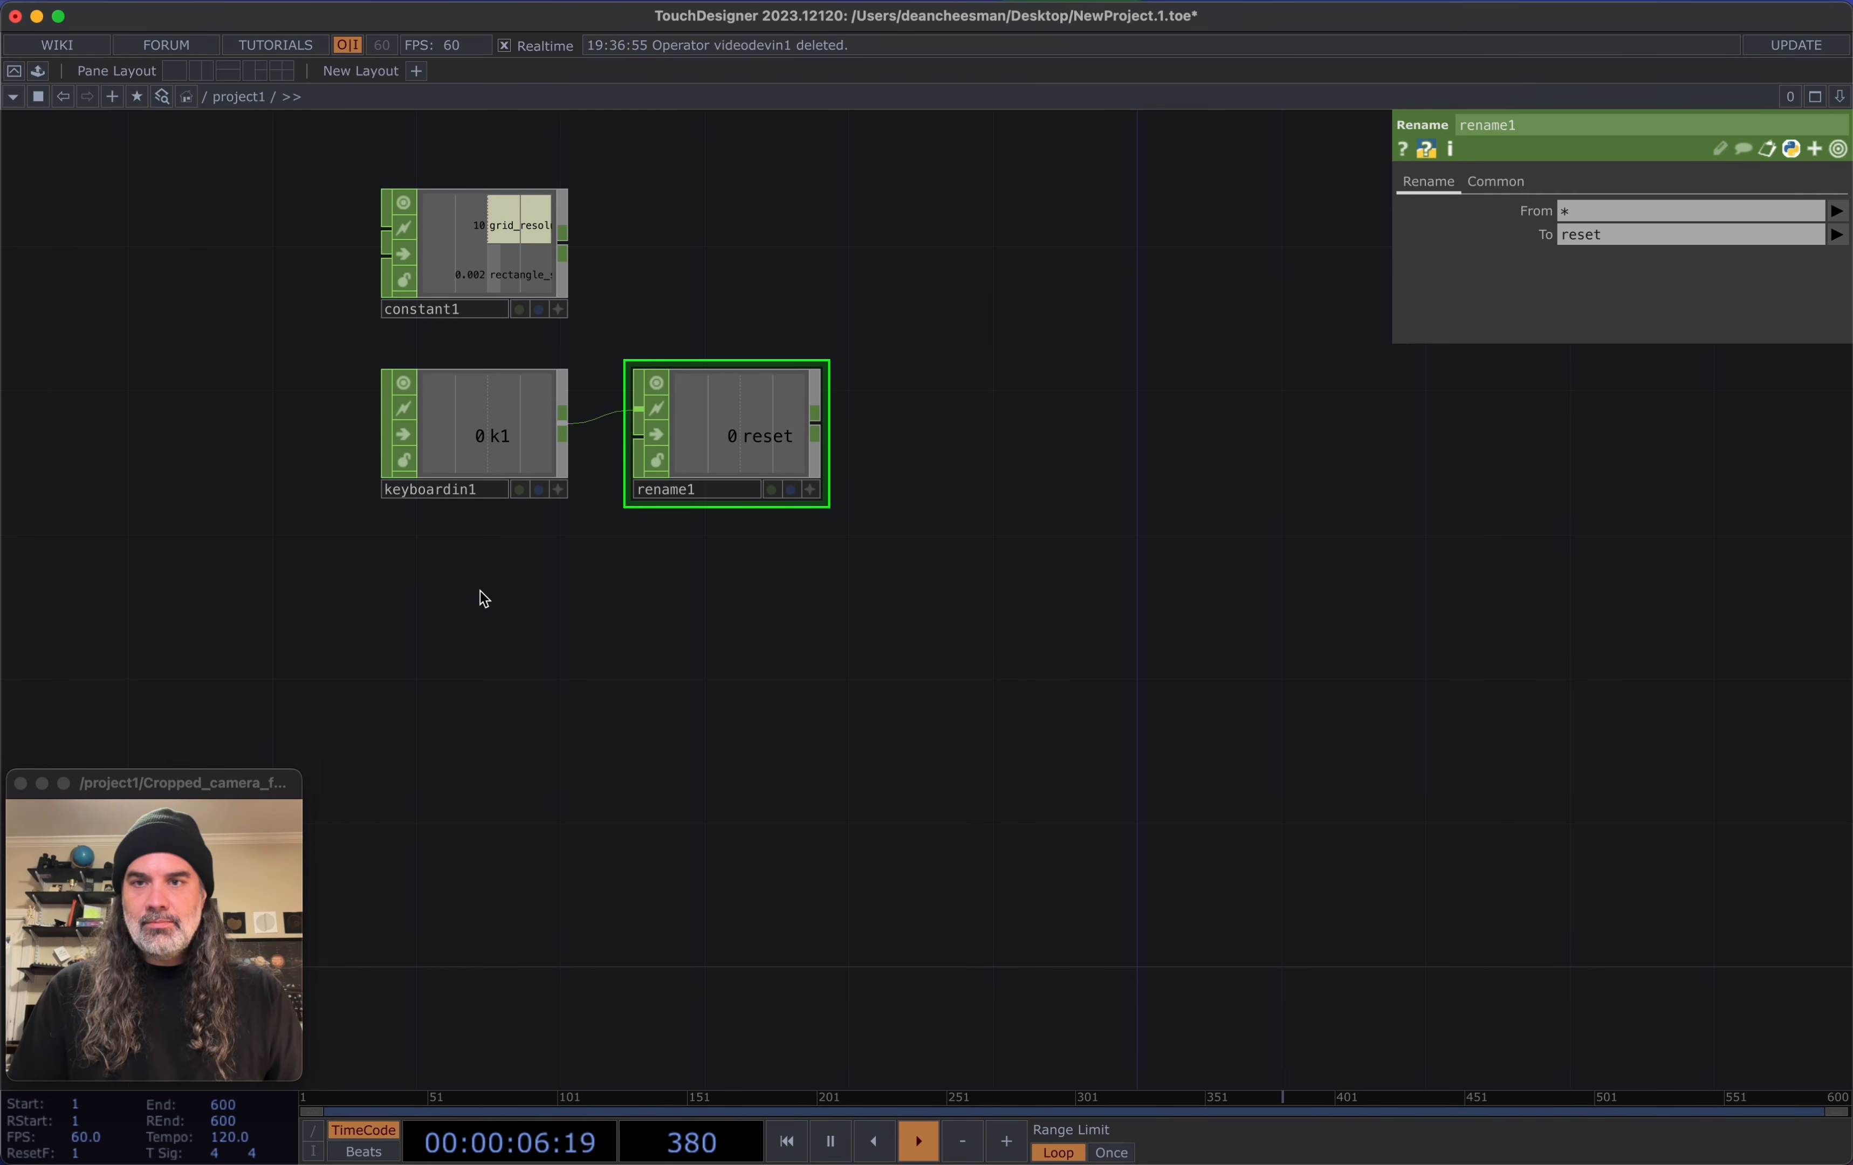
key(Tab)
click(288, 512)
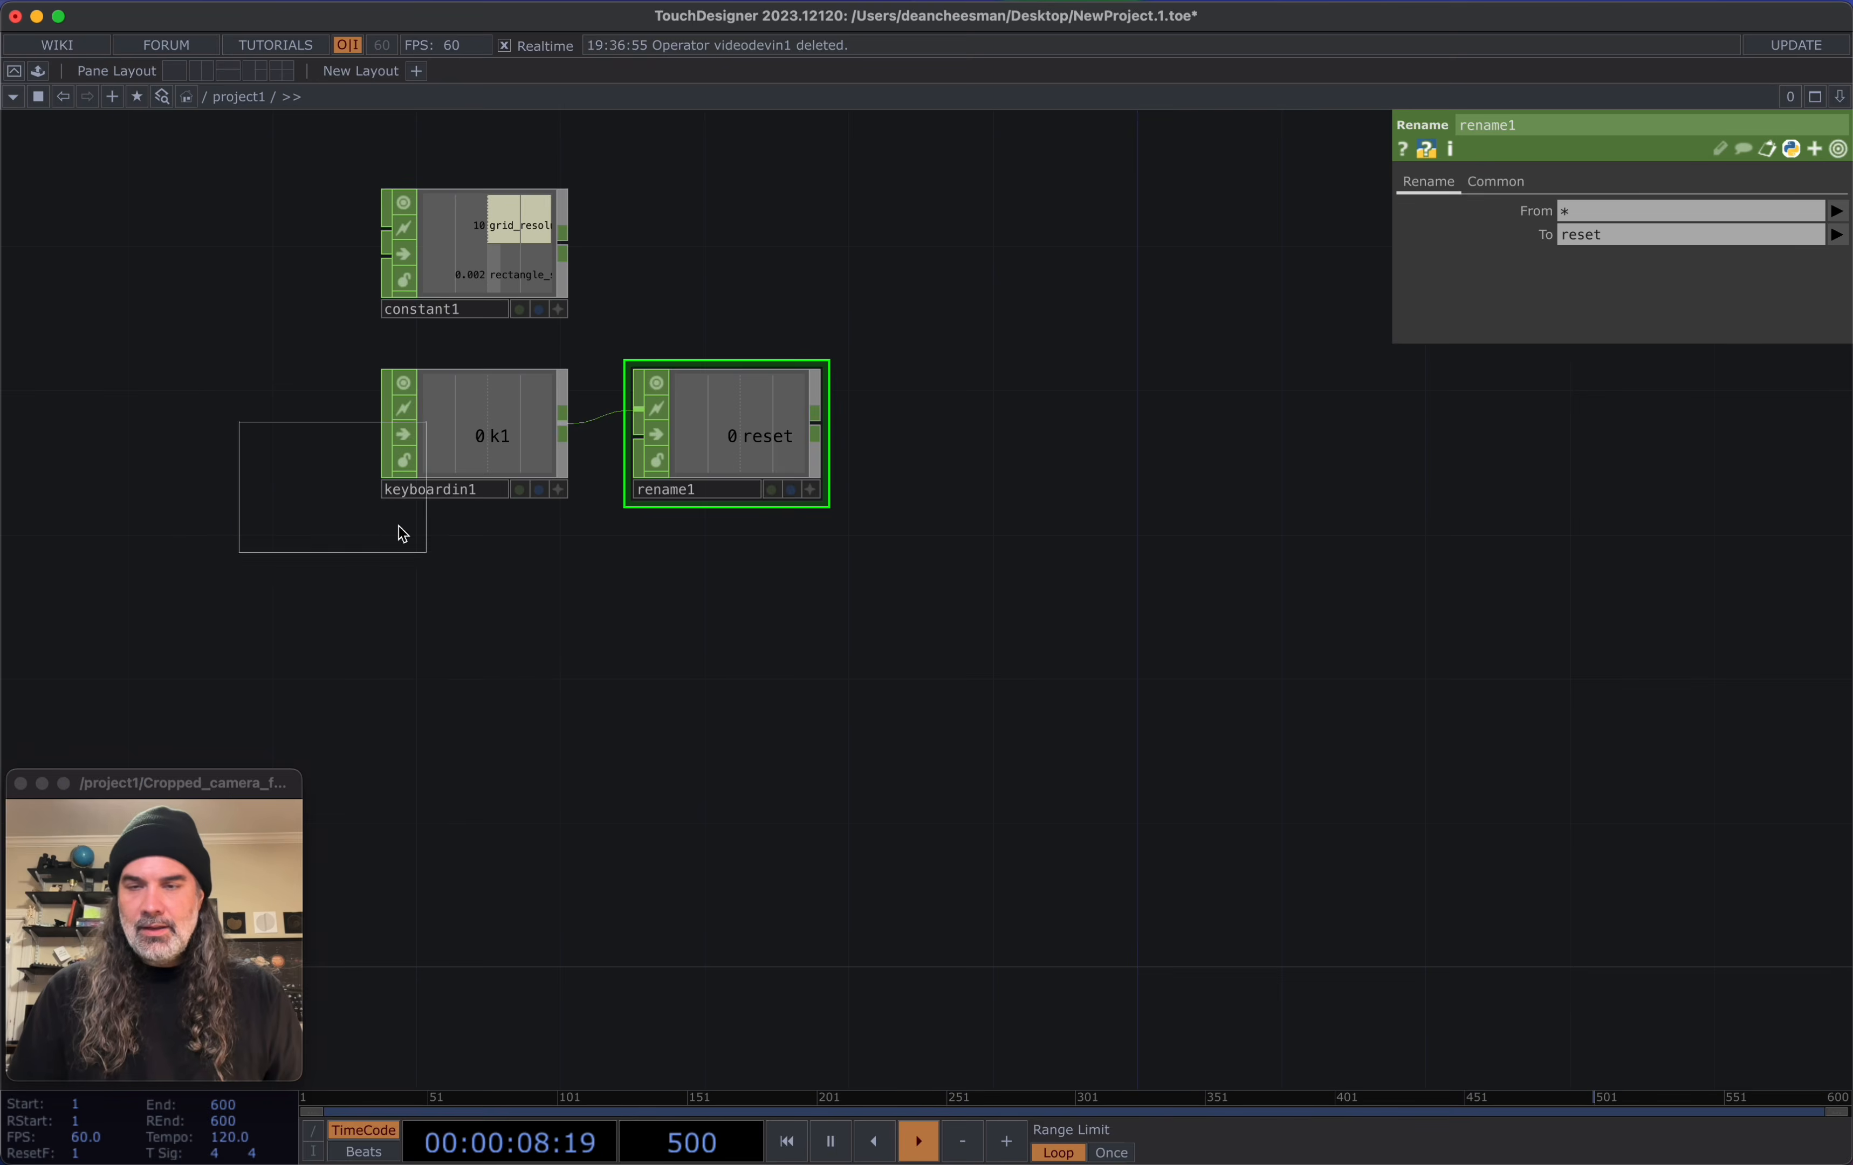
click(446, 613)
drag(446, 613, 480, 609)
click(1671, 234)
text(aspect_ratio)
key(Return)
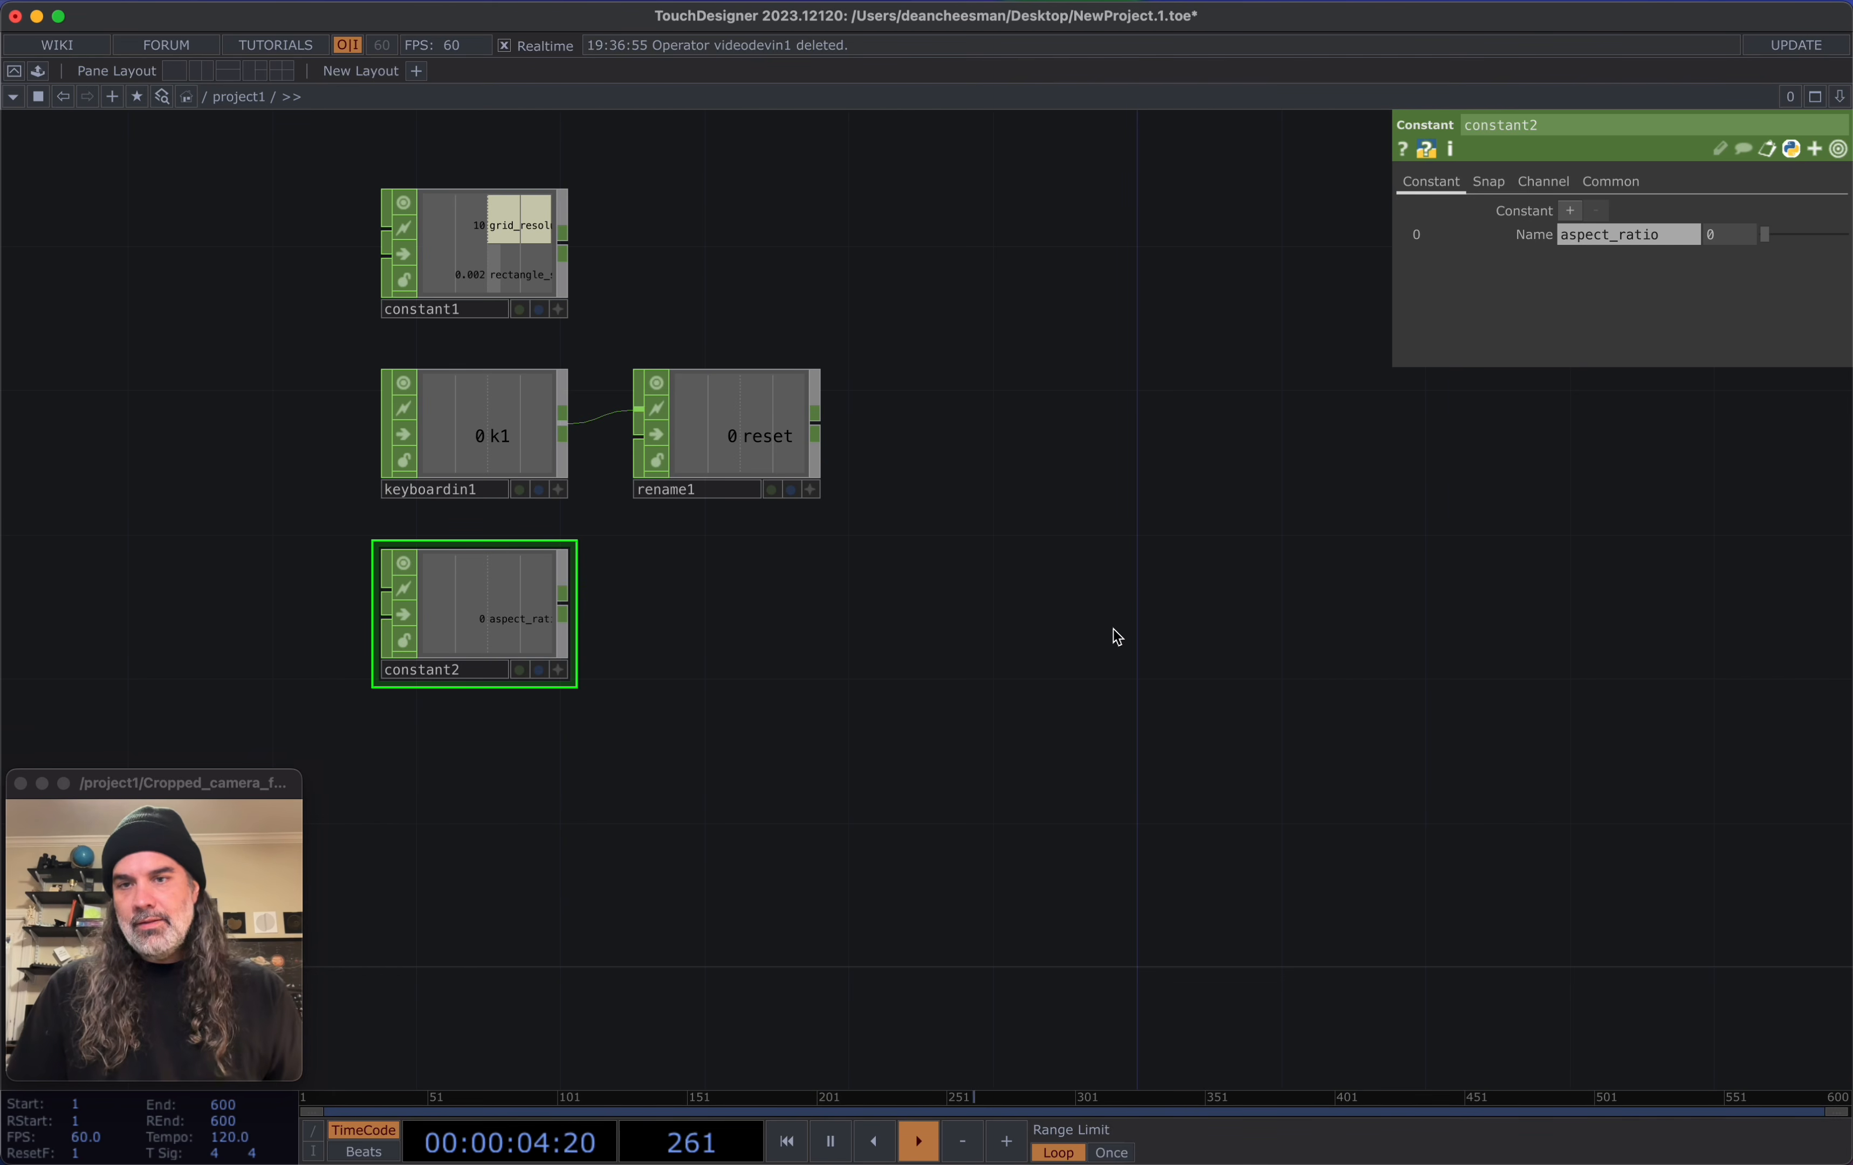
Connect a Merge CHOP to the output of the first Constant CHOP
click(563, 233)
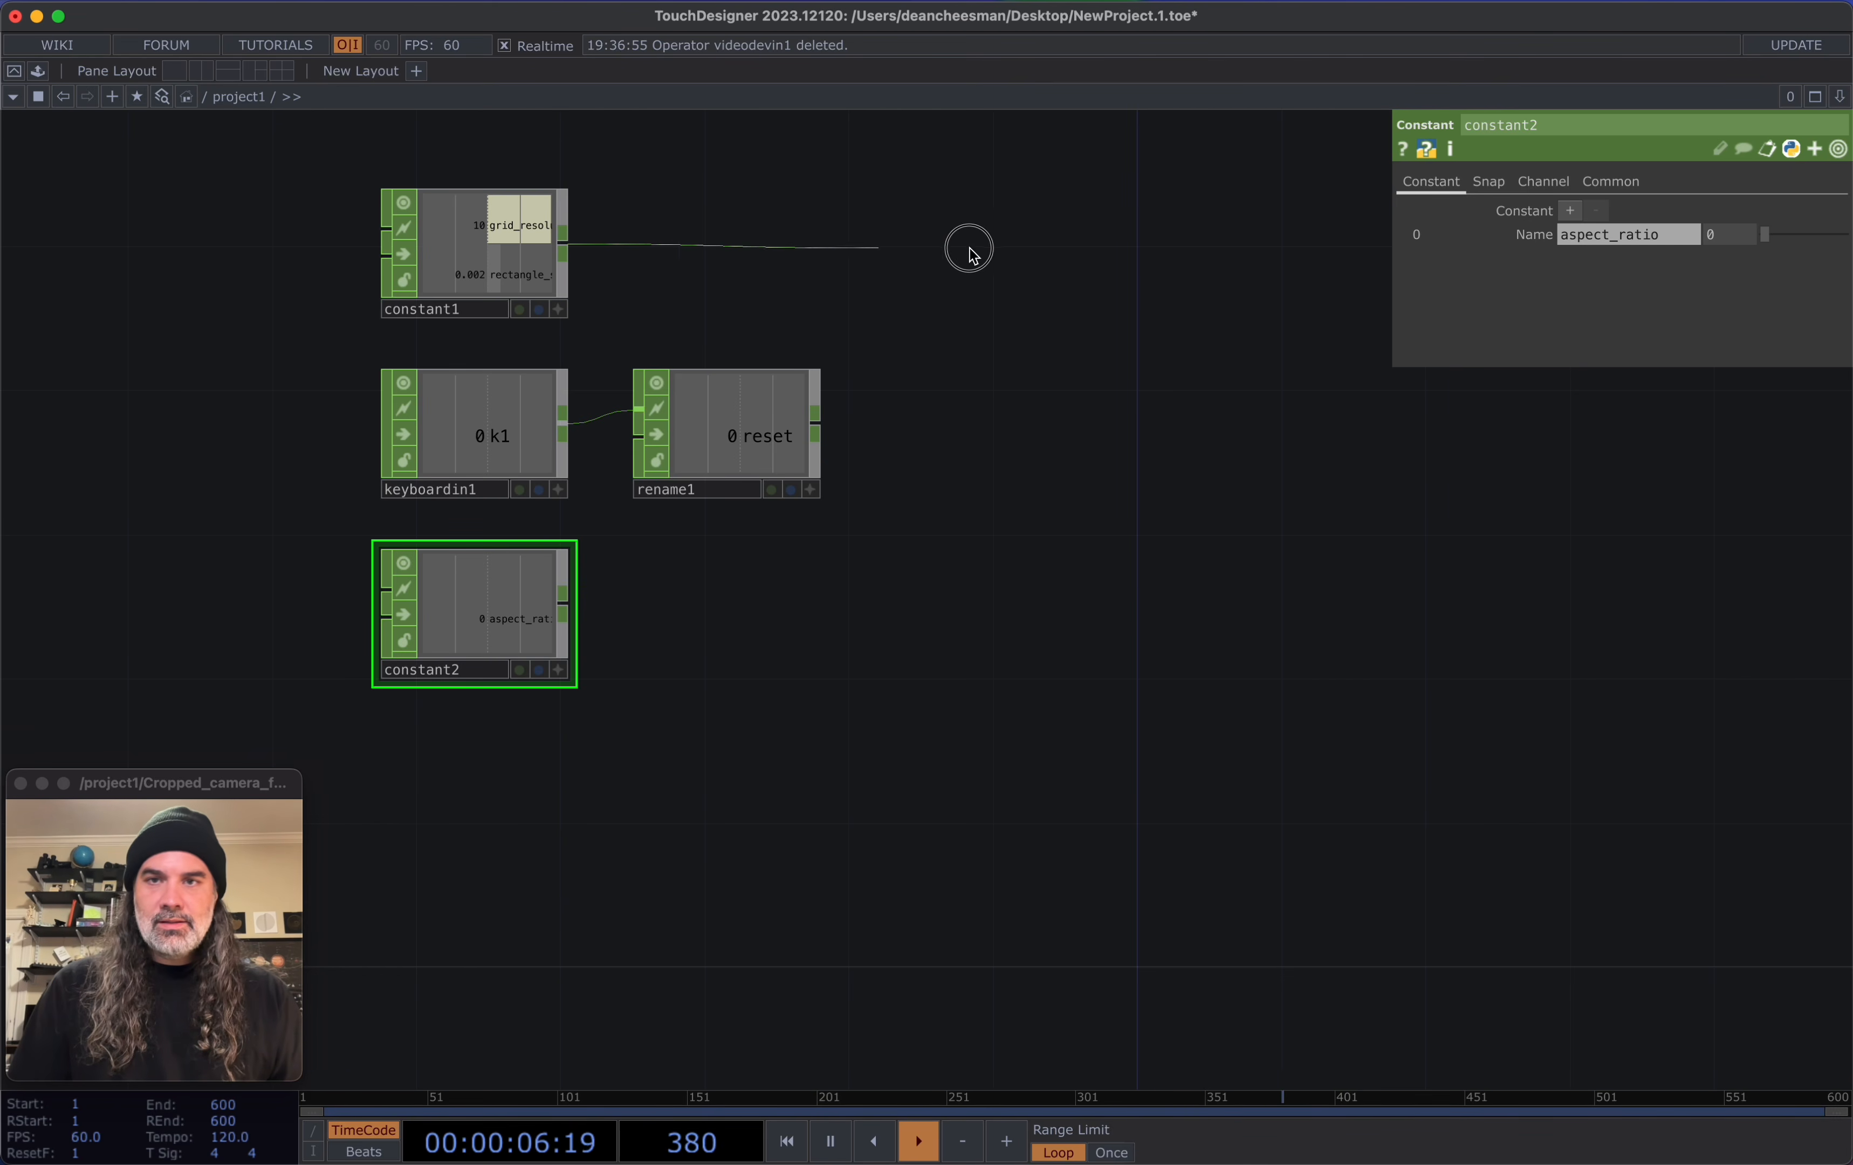
click(1040, 246)
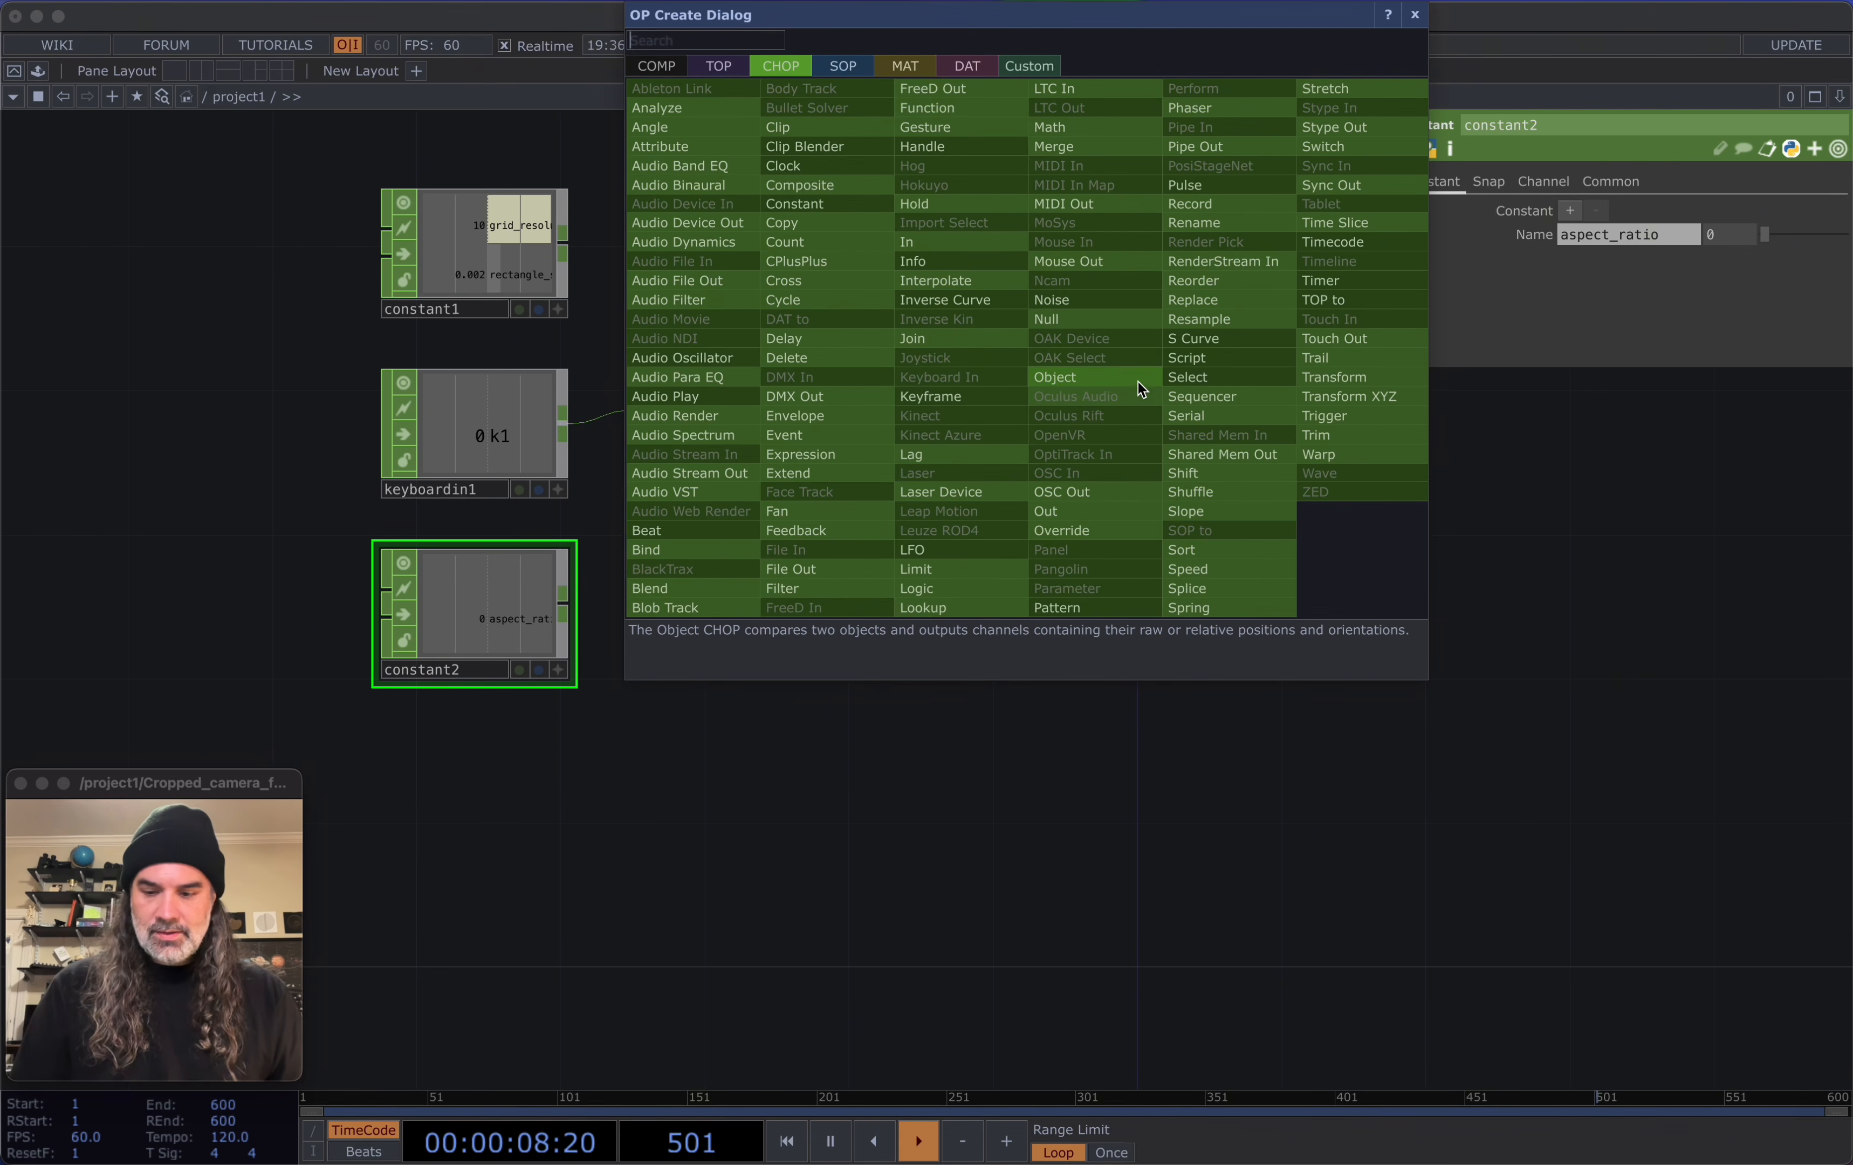
click(1086, 148)
click(1109, 291)
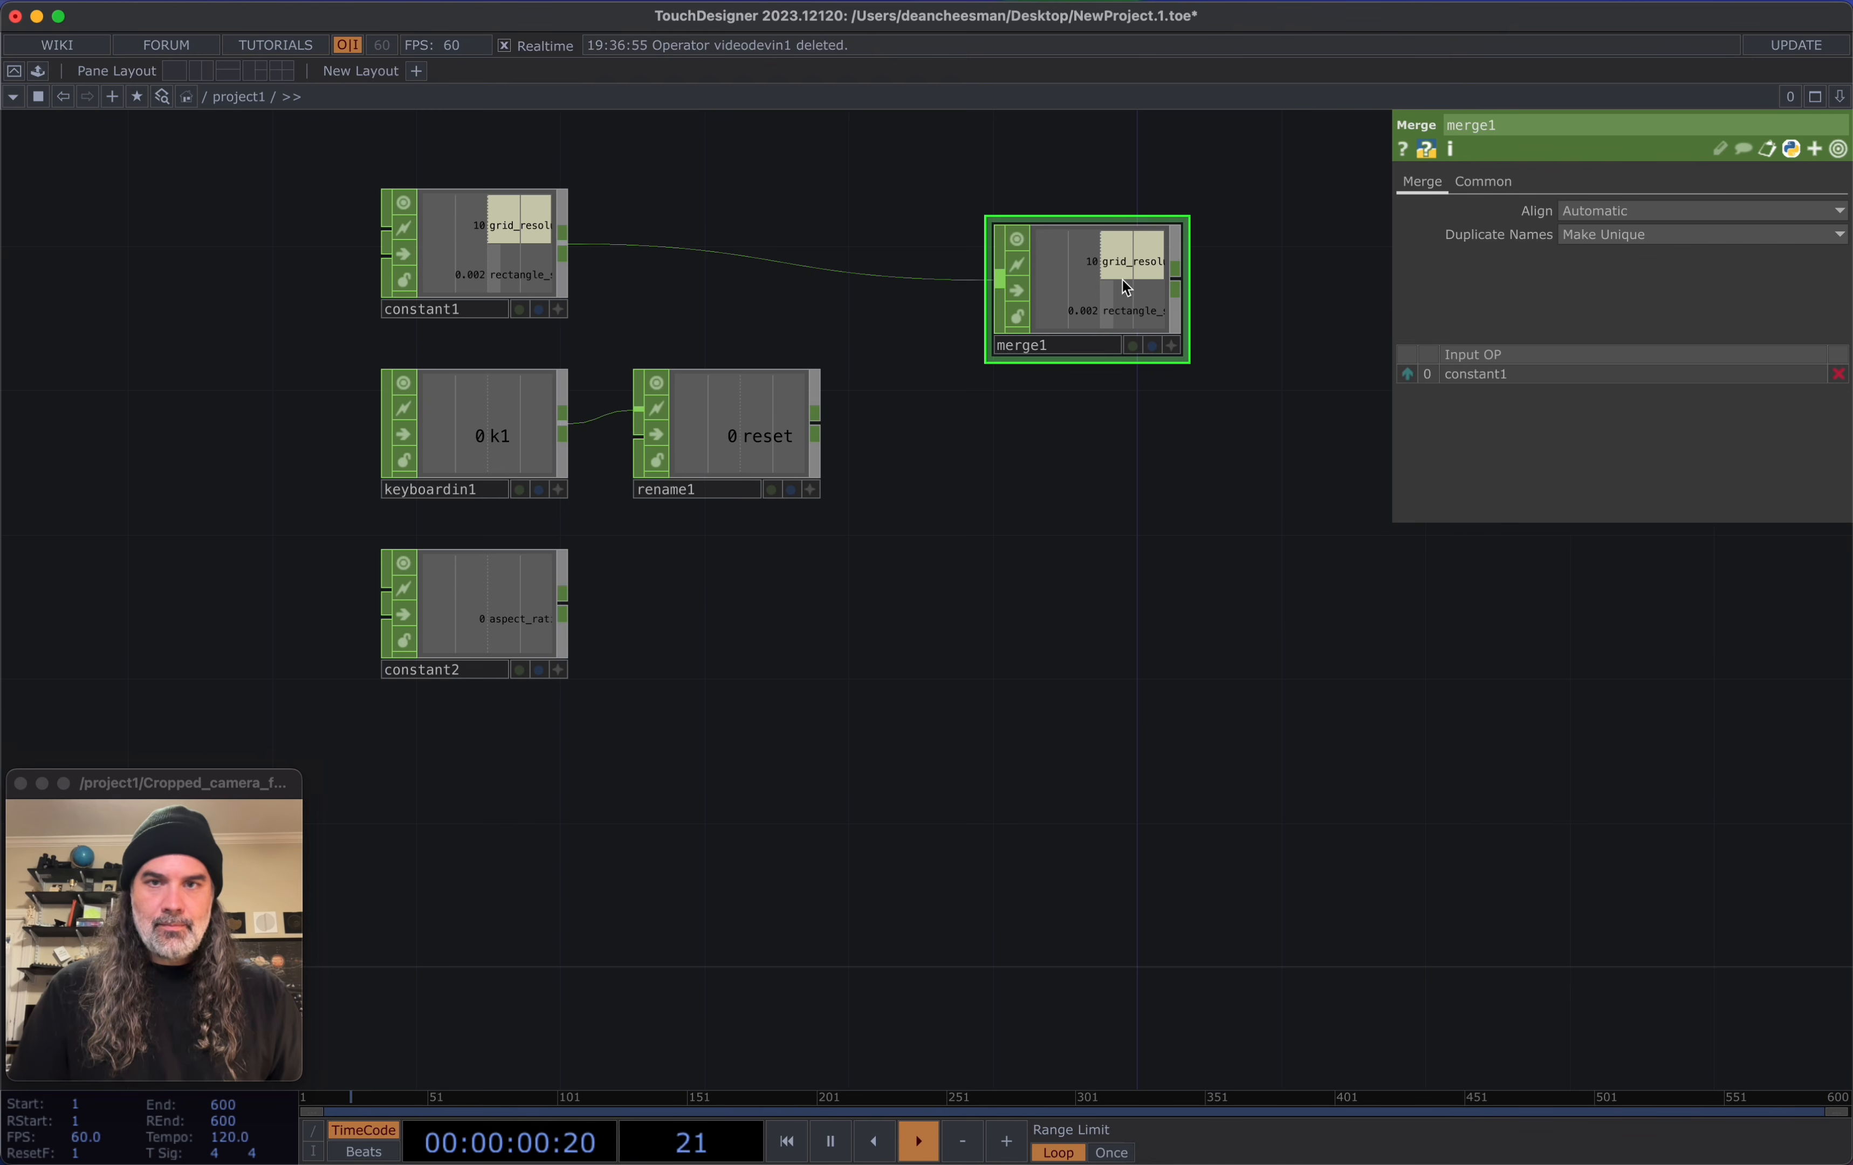
Wire the Rename CHOP and the aspect_ratio Constant CHOP into the Merge CHOP
click(815, 423)
click(999, 283)
drag(666, 579, 794, 540)
click(695, 567)
click(1126, 296)
Connect a Null CHOP to the Merge output and name it variables
drag(1061, 567, 752, 699)
click(1002, 372)
click(1120, 366)
text(nu)
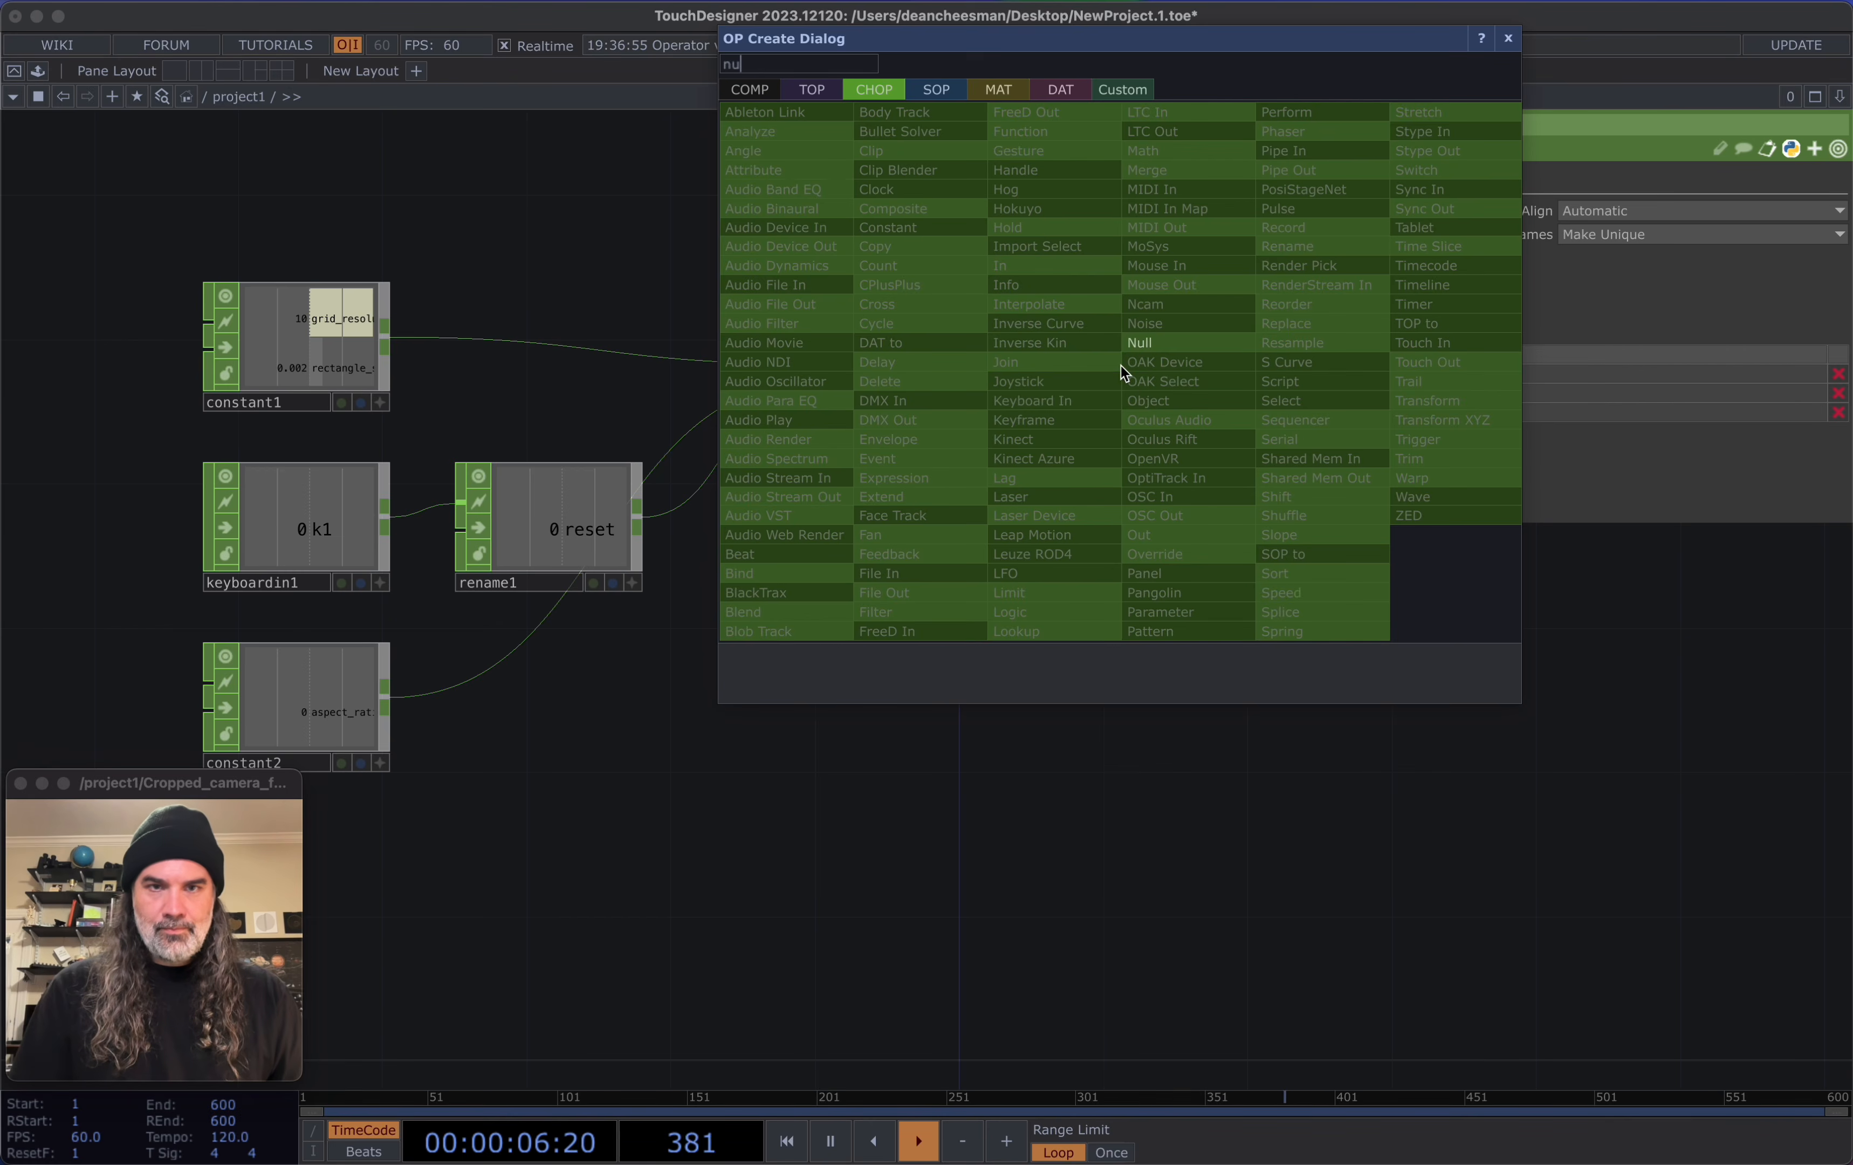
click(1153, 347)
click(1157, 377)
click(1140, 445)
text(variables)
key(Return)
Open the variables Null in a floating viewer, move it above the network and shrink its height
right_click(1142, 399)
click(1159, 385)
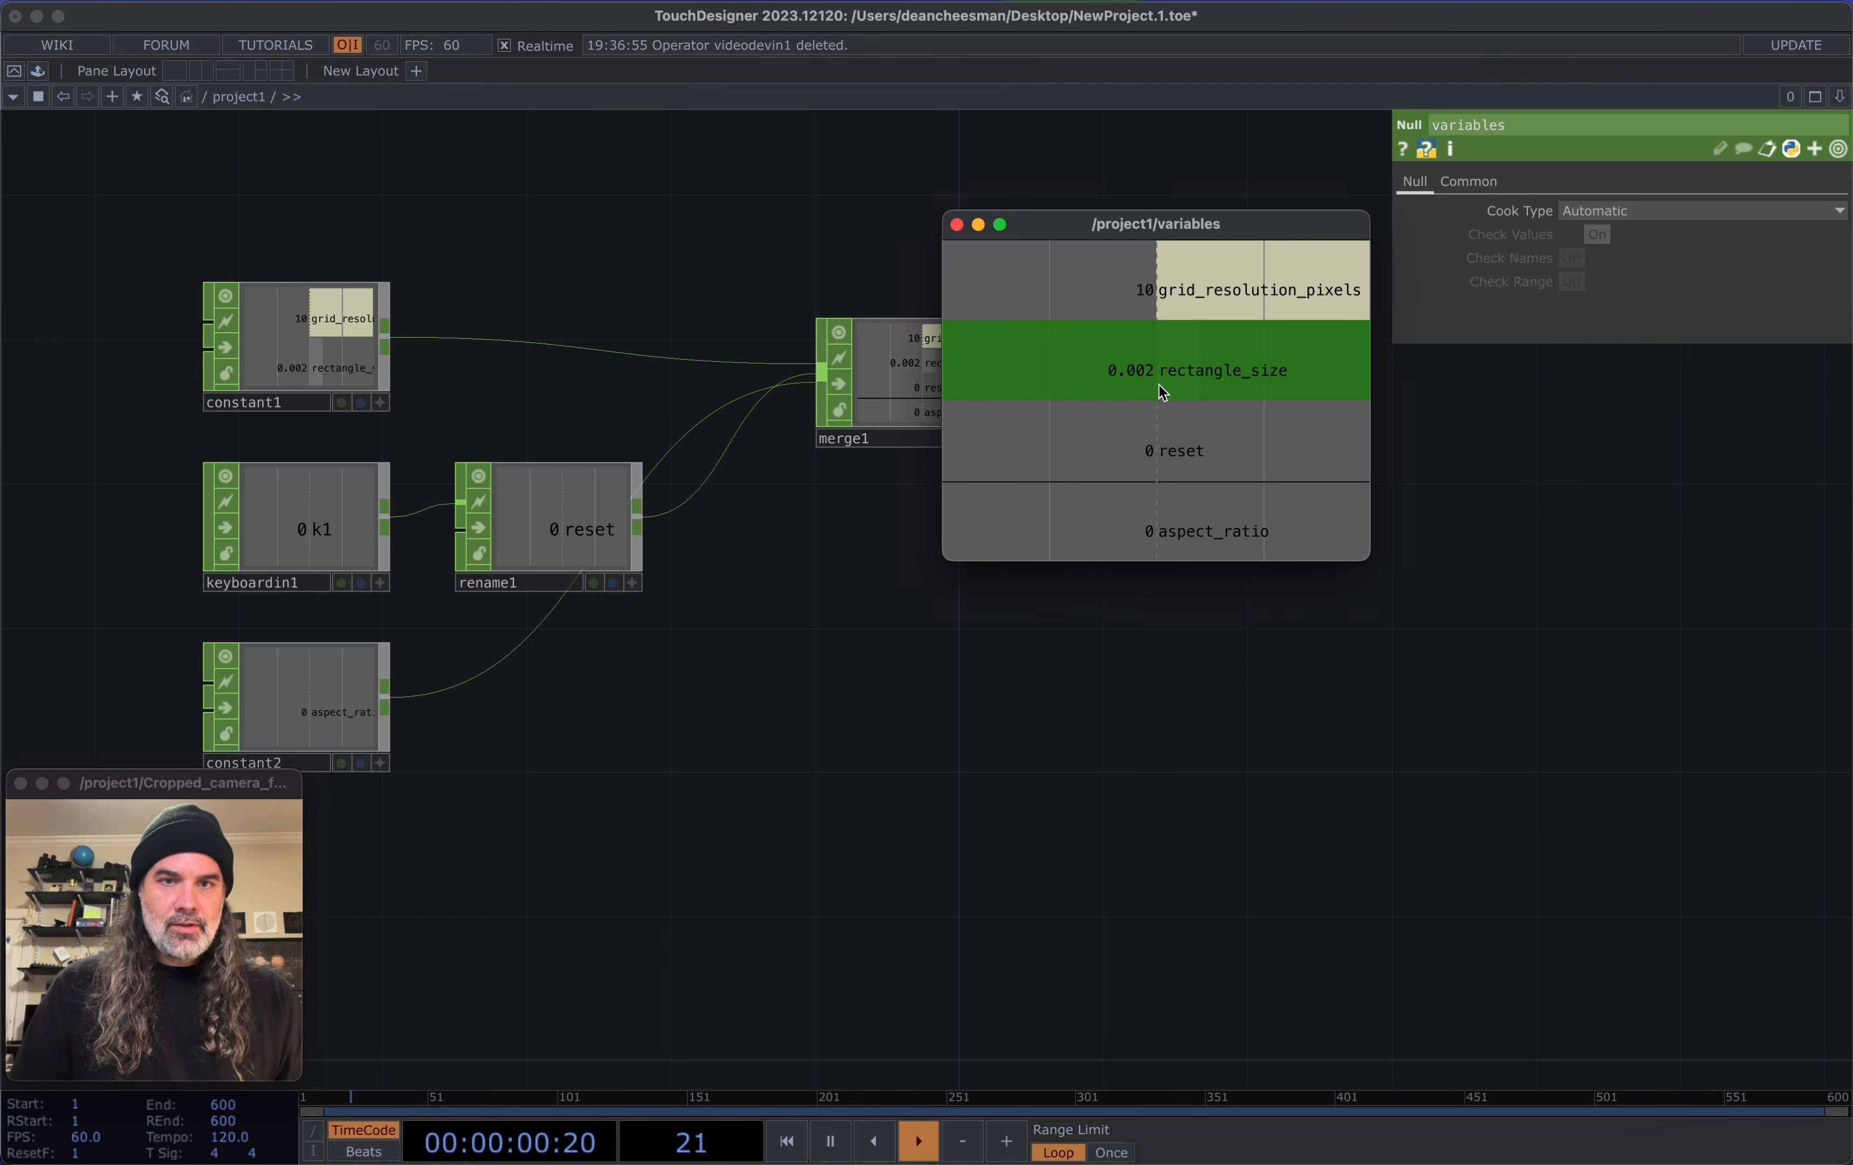
drag(1220, 225, 1232, 27)
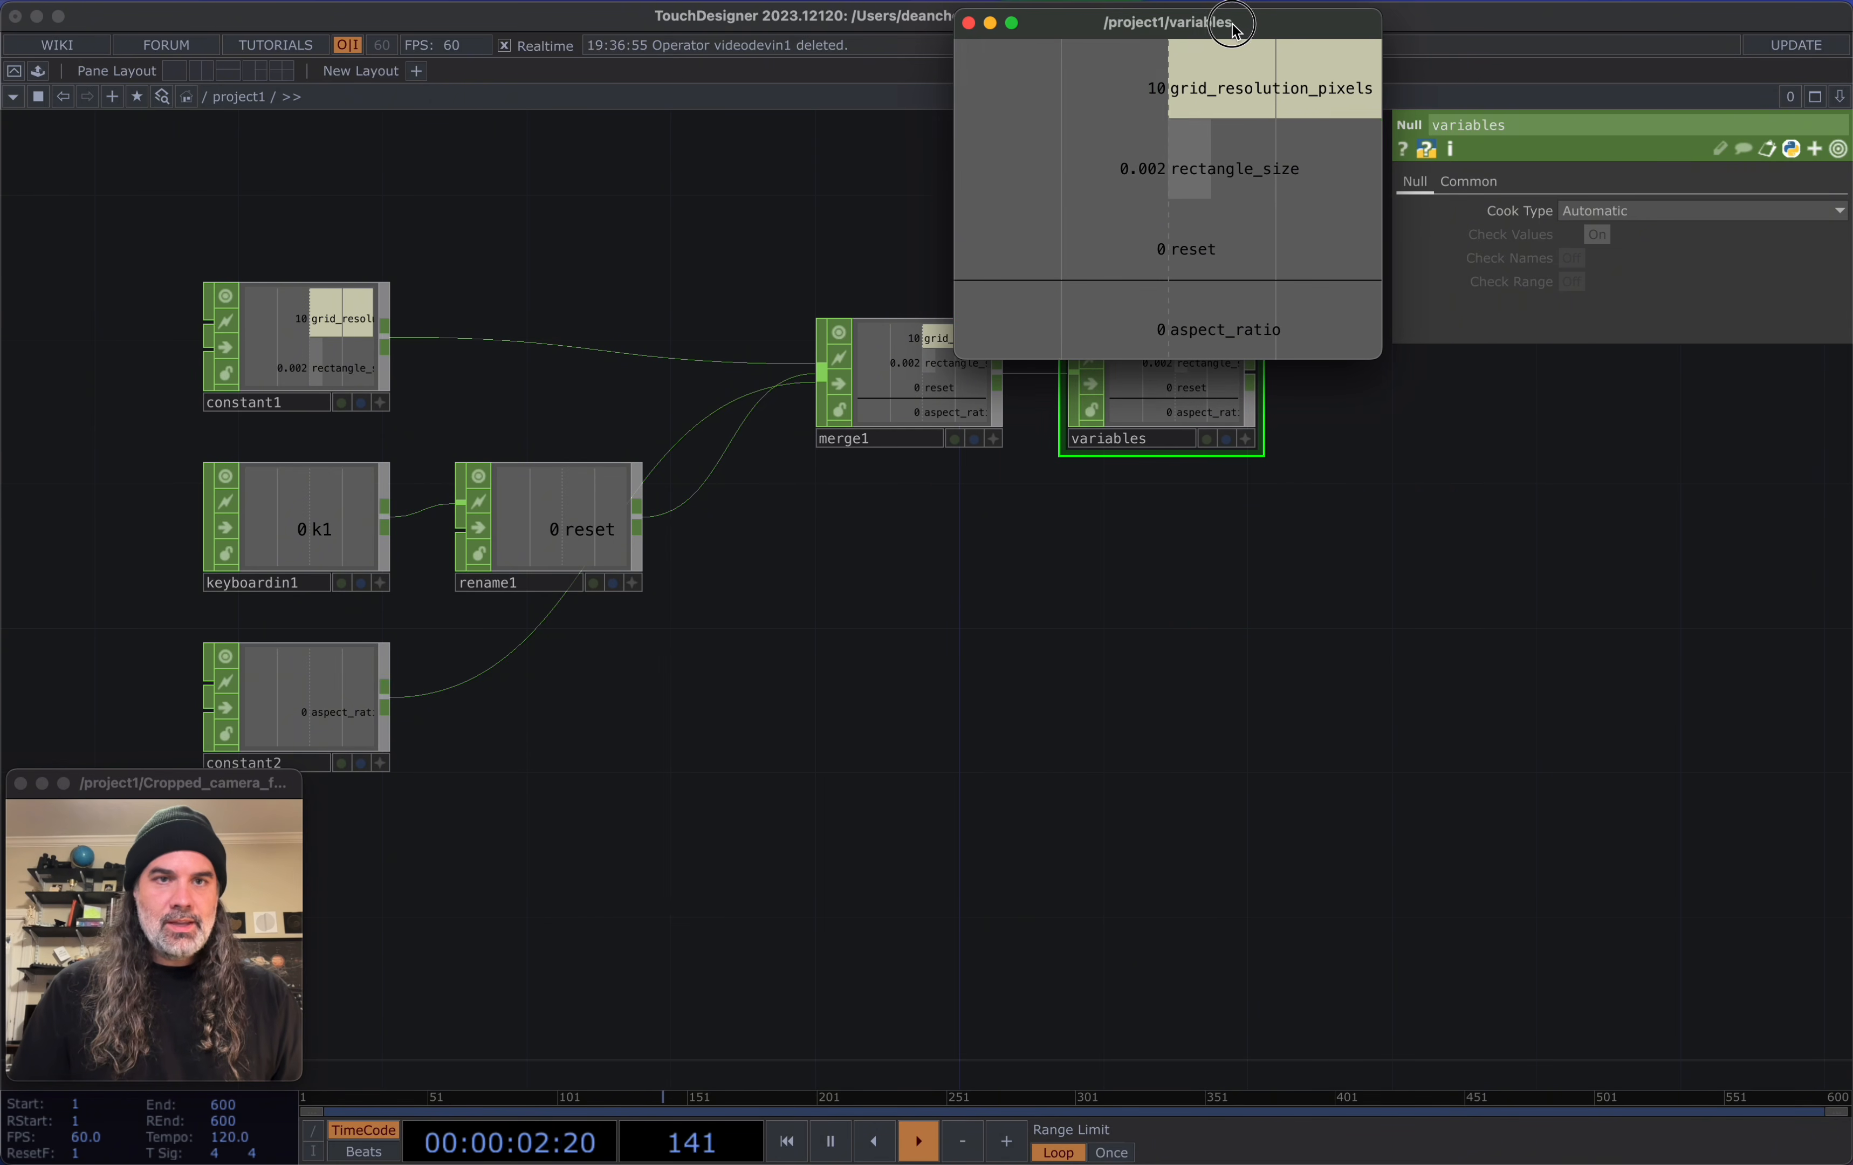
drag(1385, 363, 1378, 132)
scroll(1201, 586, down, 5)
right_drag(1179, 555, 809, 392)
drag(845, 399, 859, 189)
drag(619, 549, 527, 518)
scroll(570, 555, up, 3)
drag(617, 570, 588, 703)
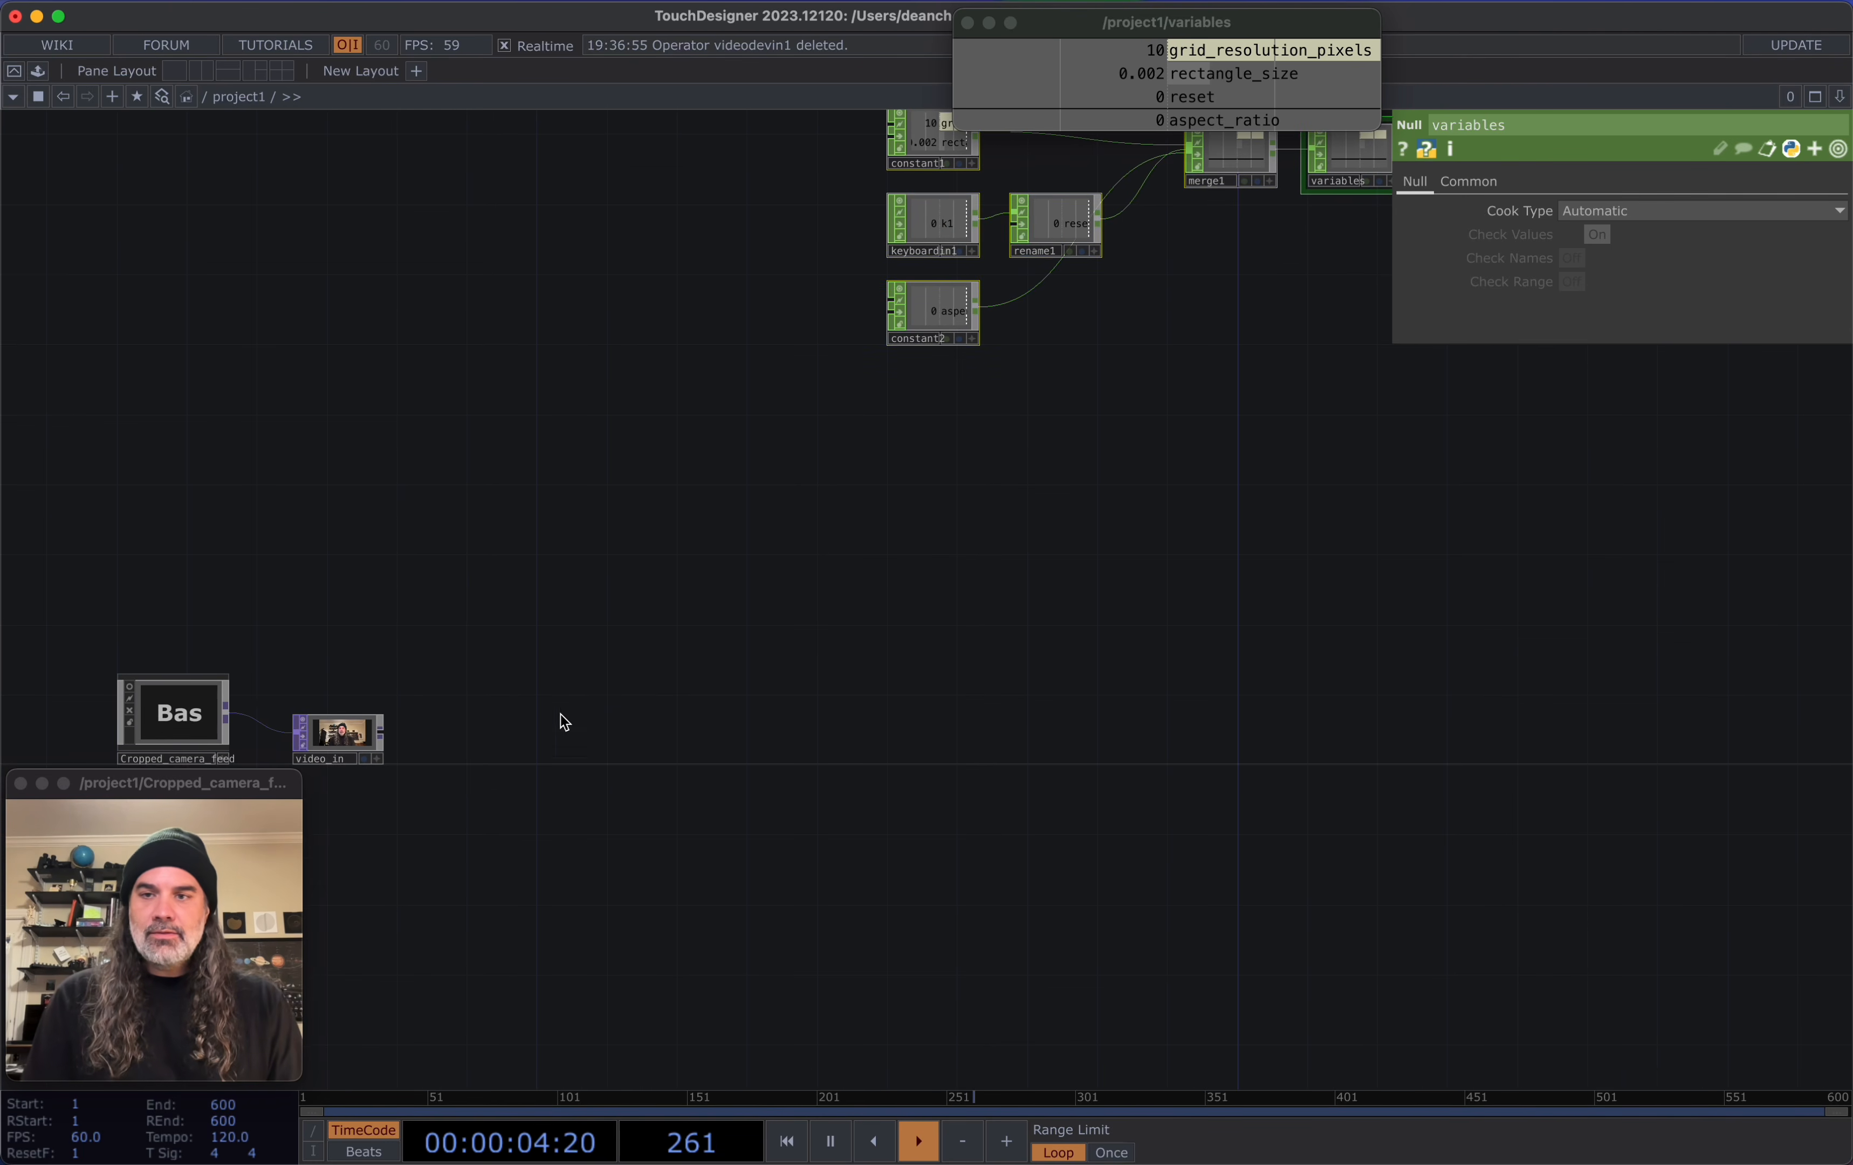
key(Tab)
text(v)
click(223, 324)
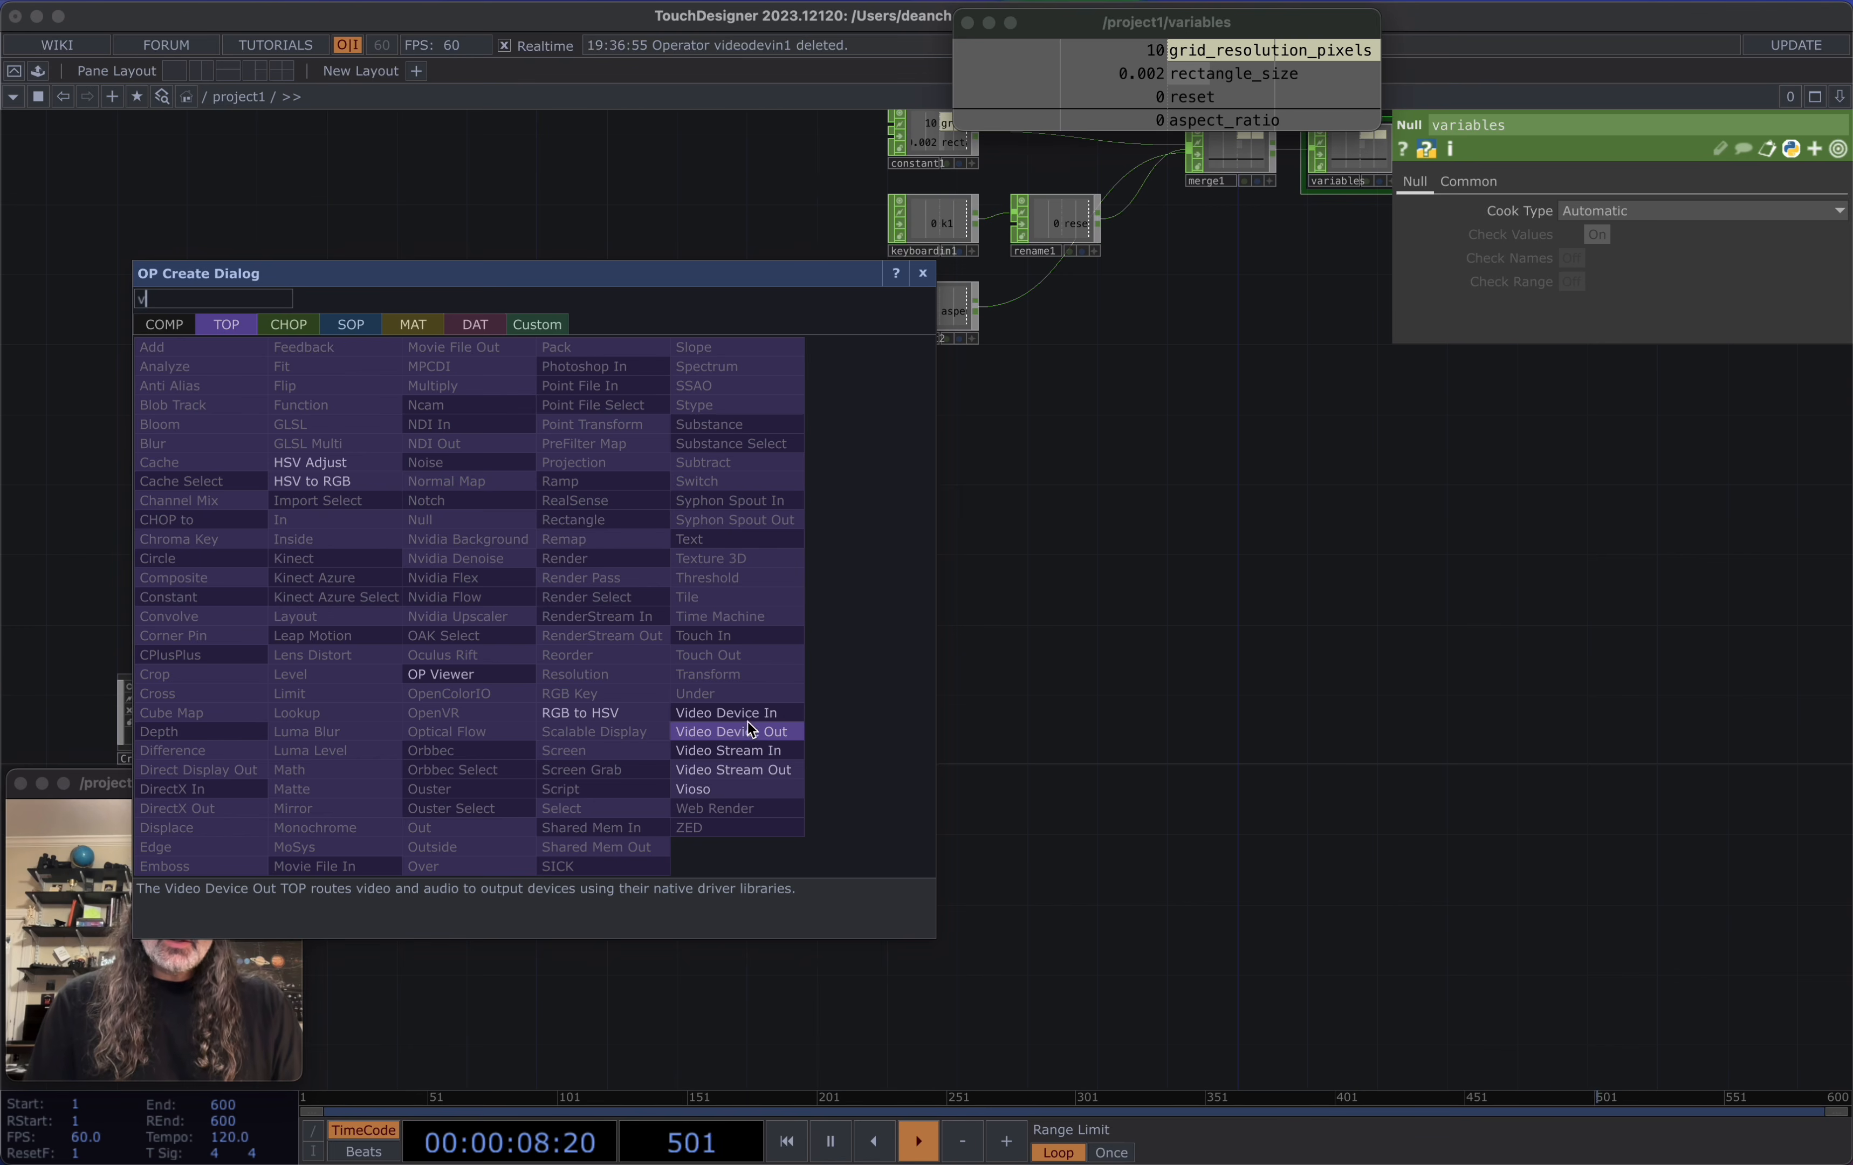
click(1182, 683)
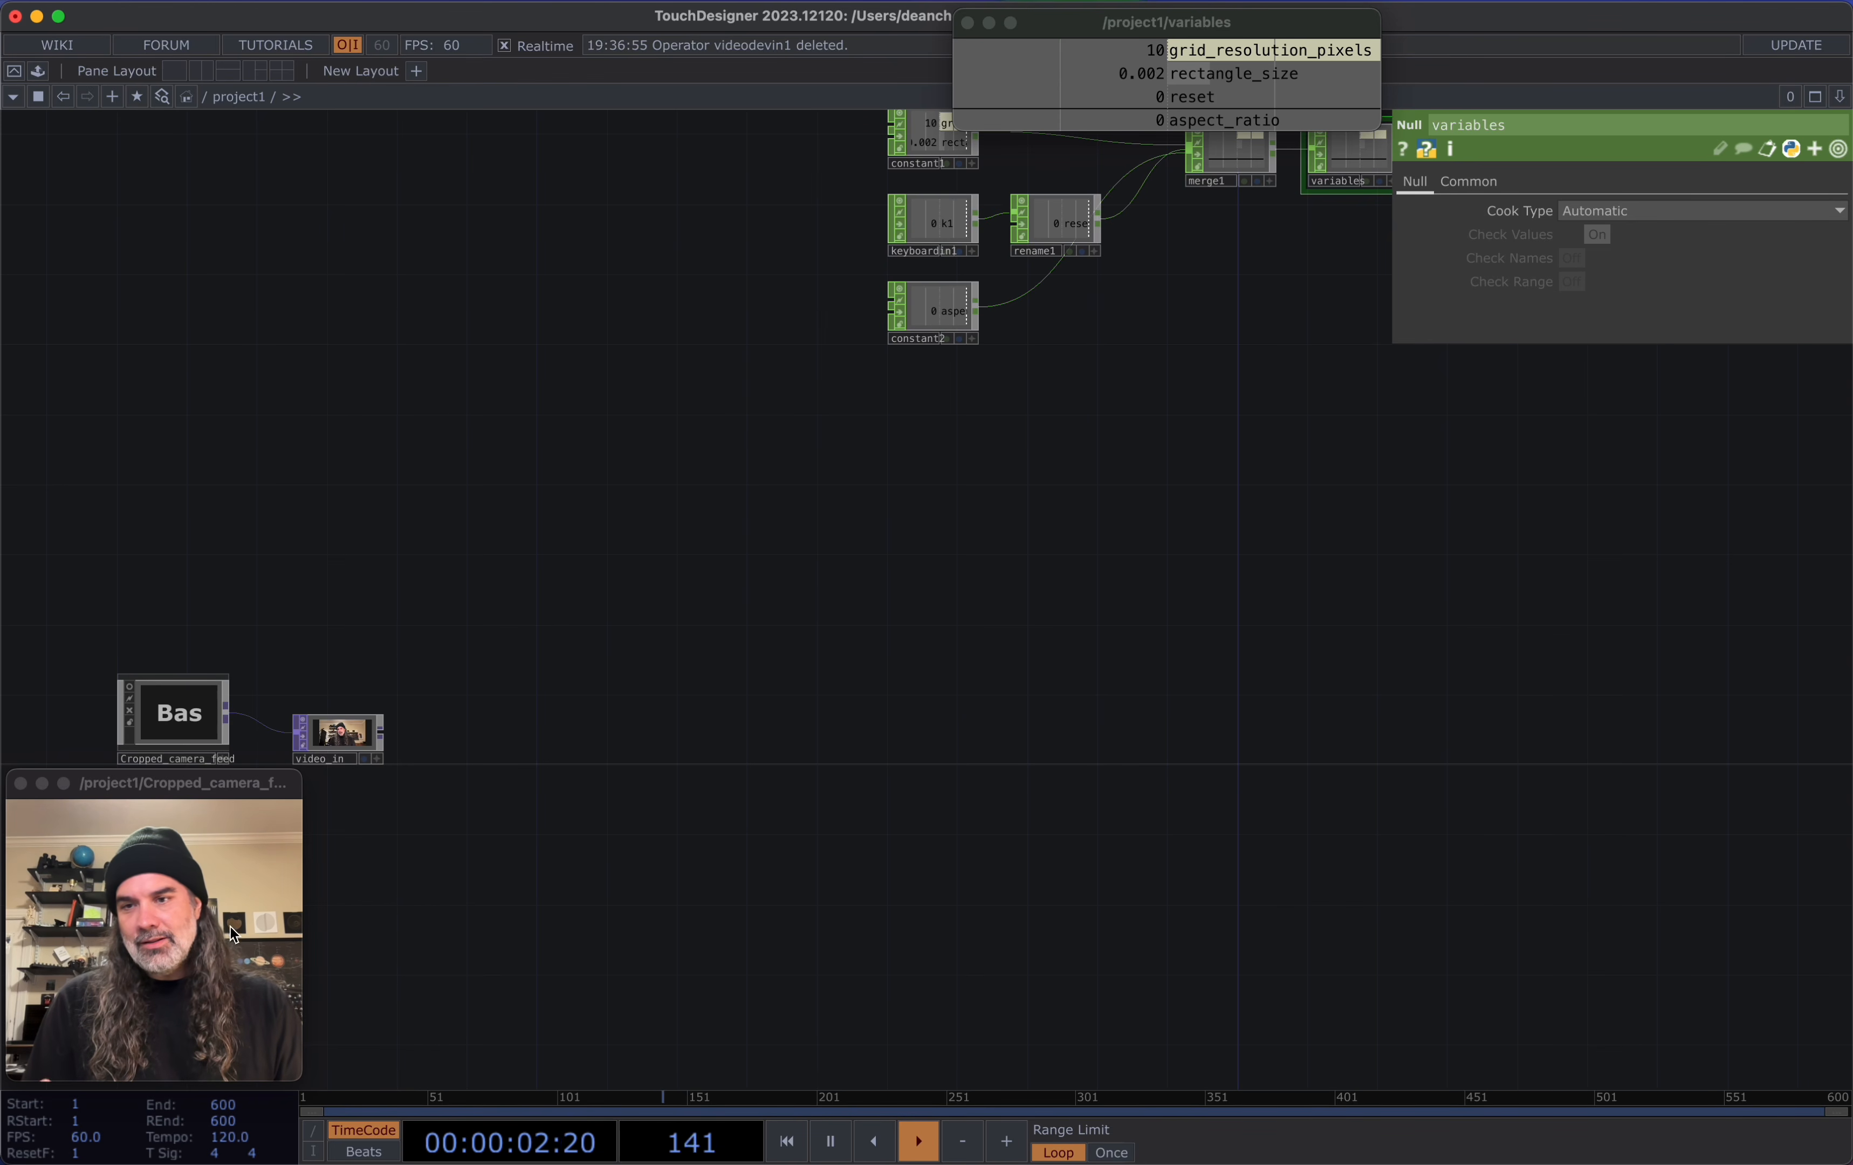
Try placing a Video Device In TOP above the video_in node, and delete it
drag(459, 869, 459, 858)
drag(590, 585, 447, 442)
scroll(239, 607, up, 8)
drag(161, 496, 304, 590)
key(Tab)
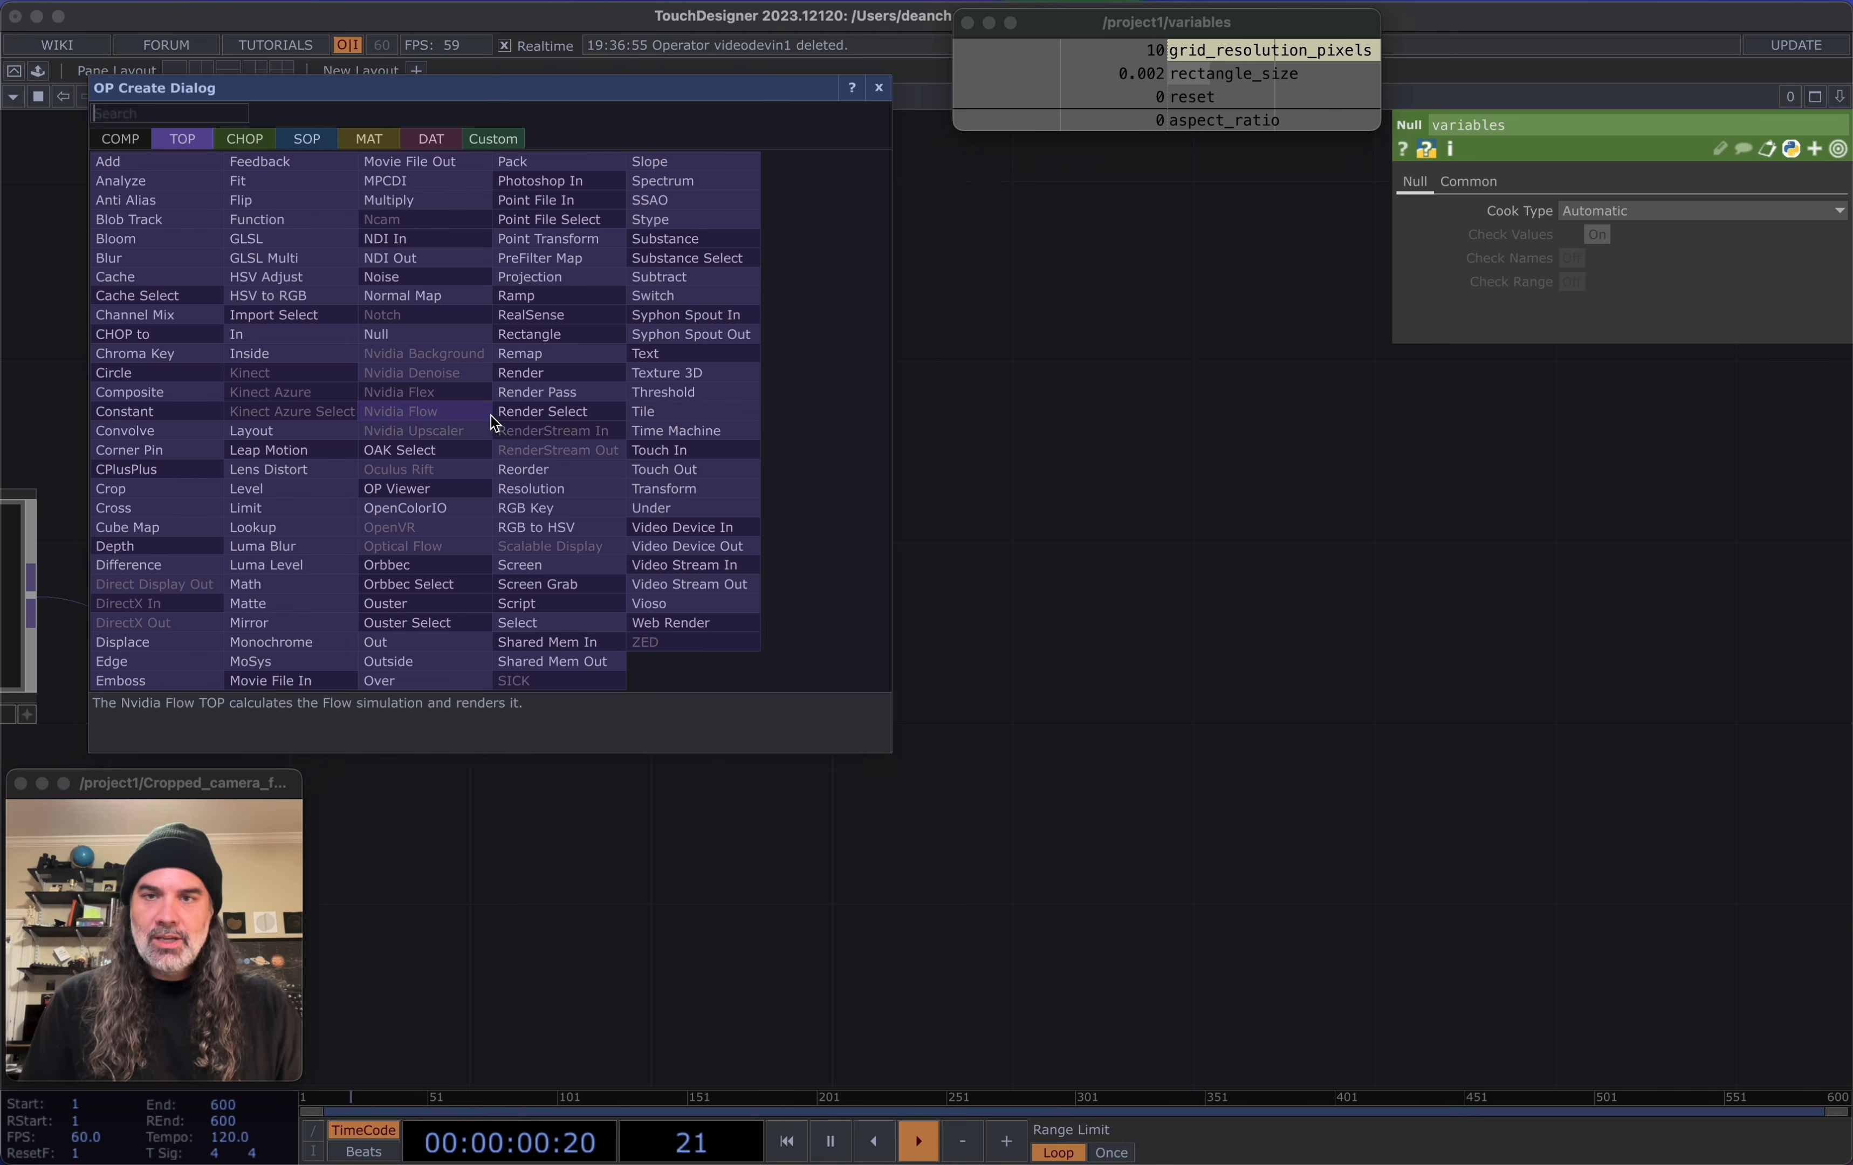
click(702, 524)
click(570, 459)
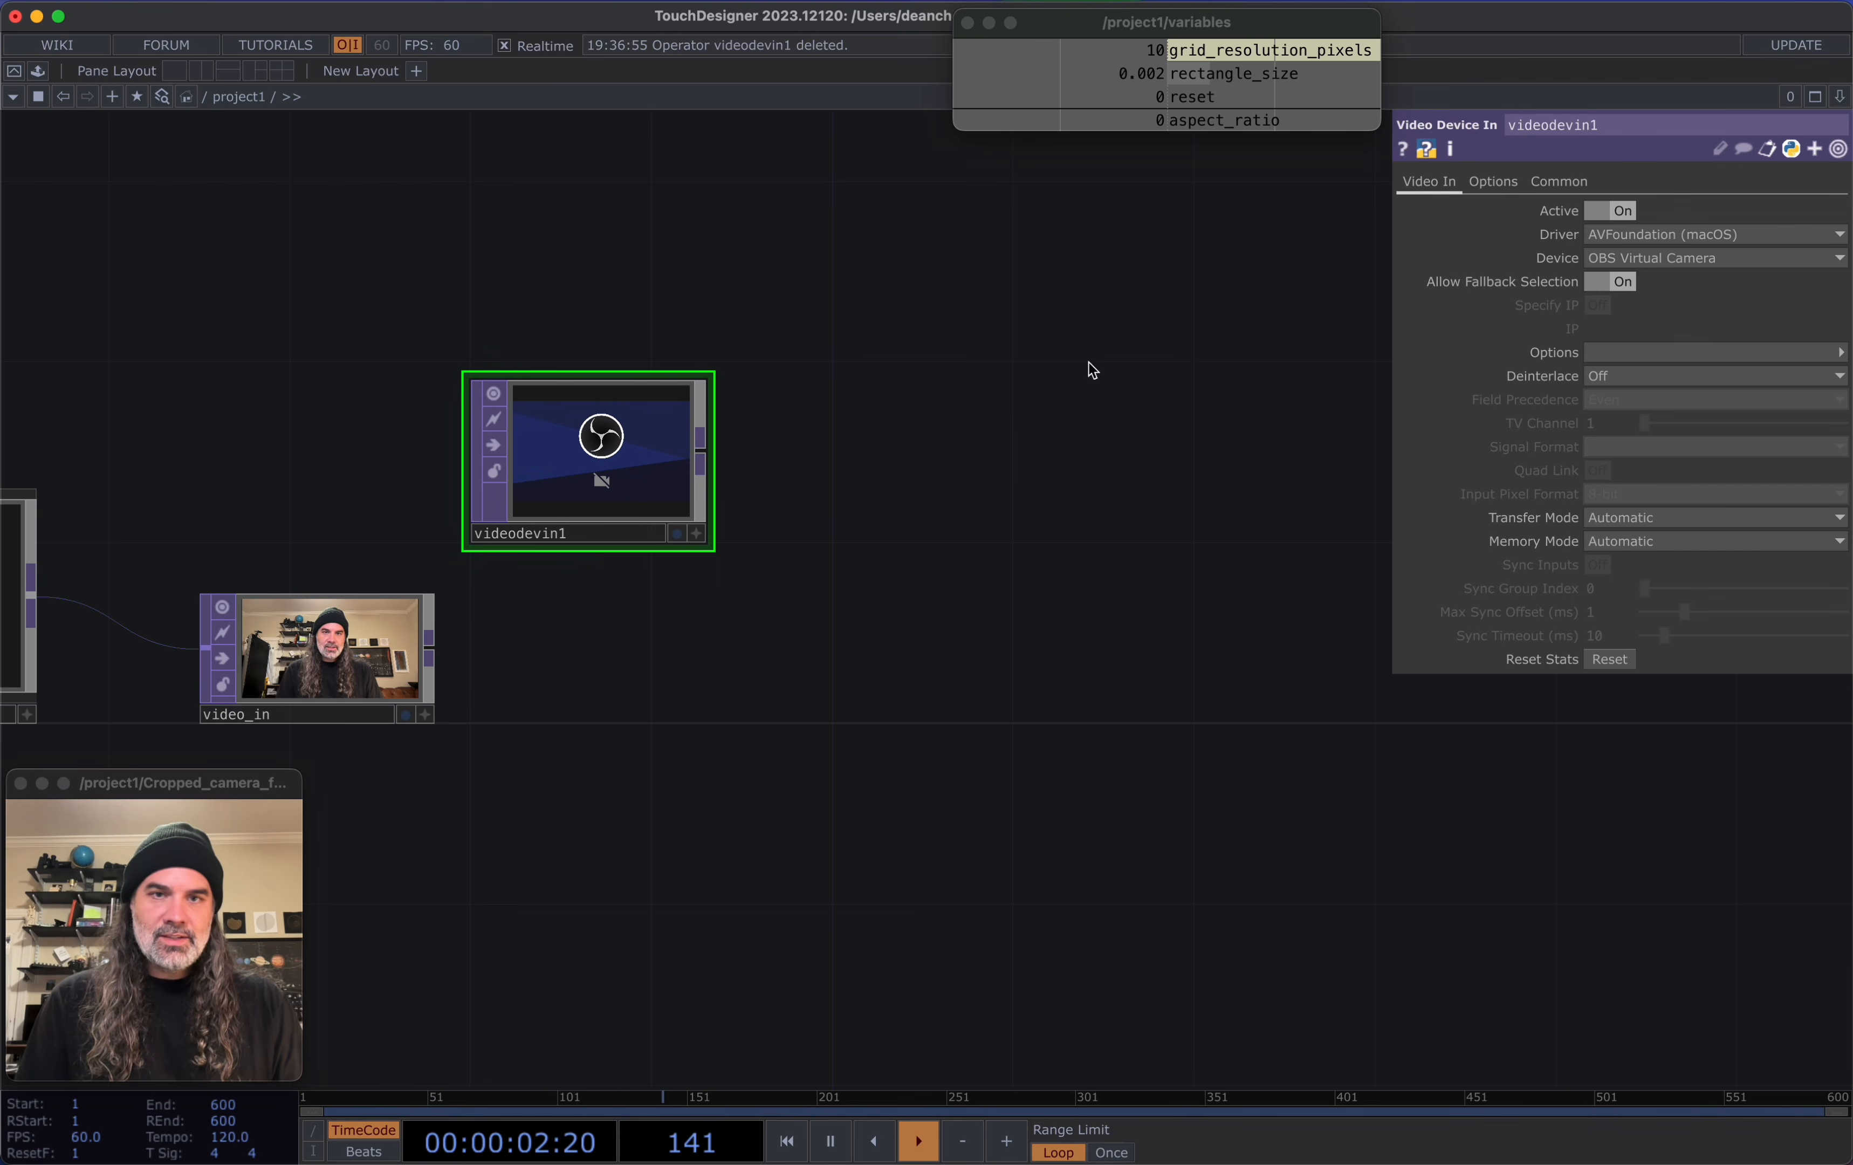
key(Delete)
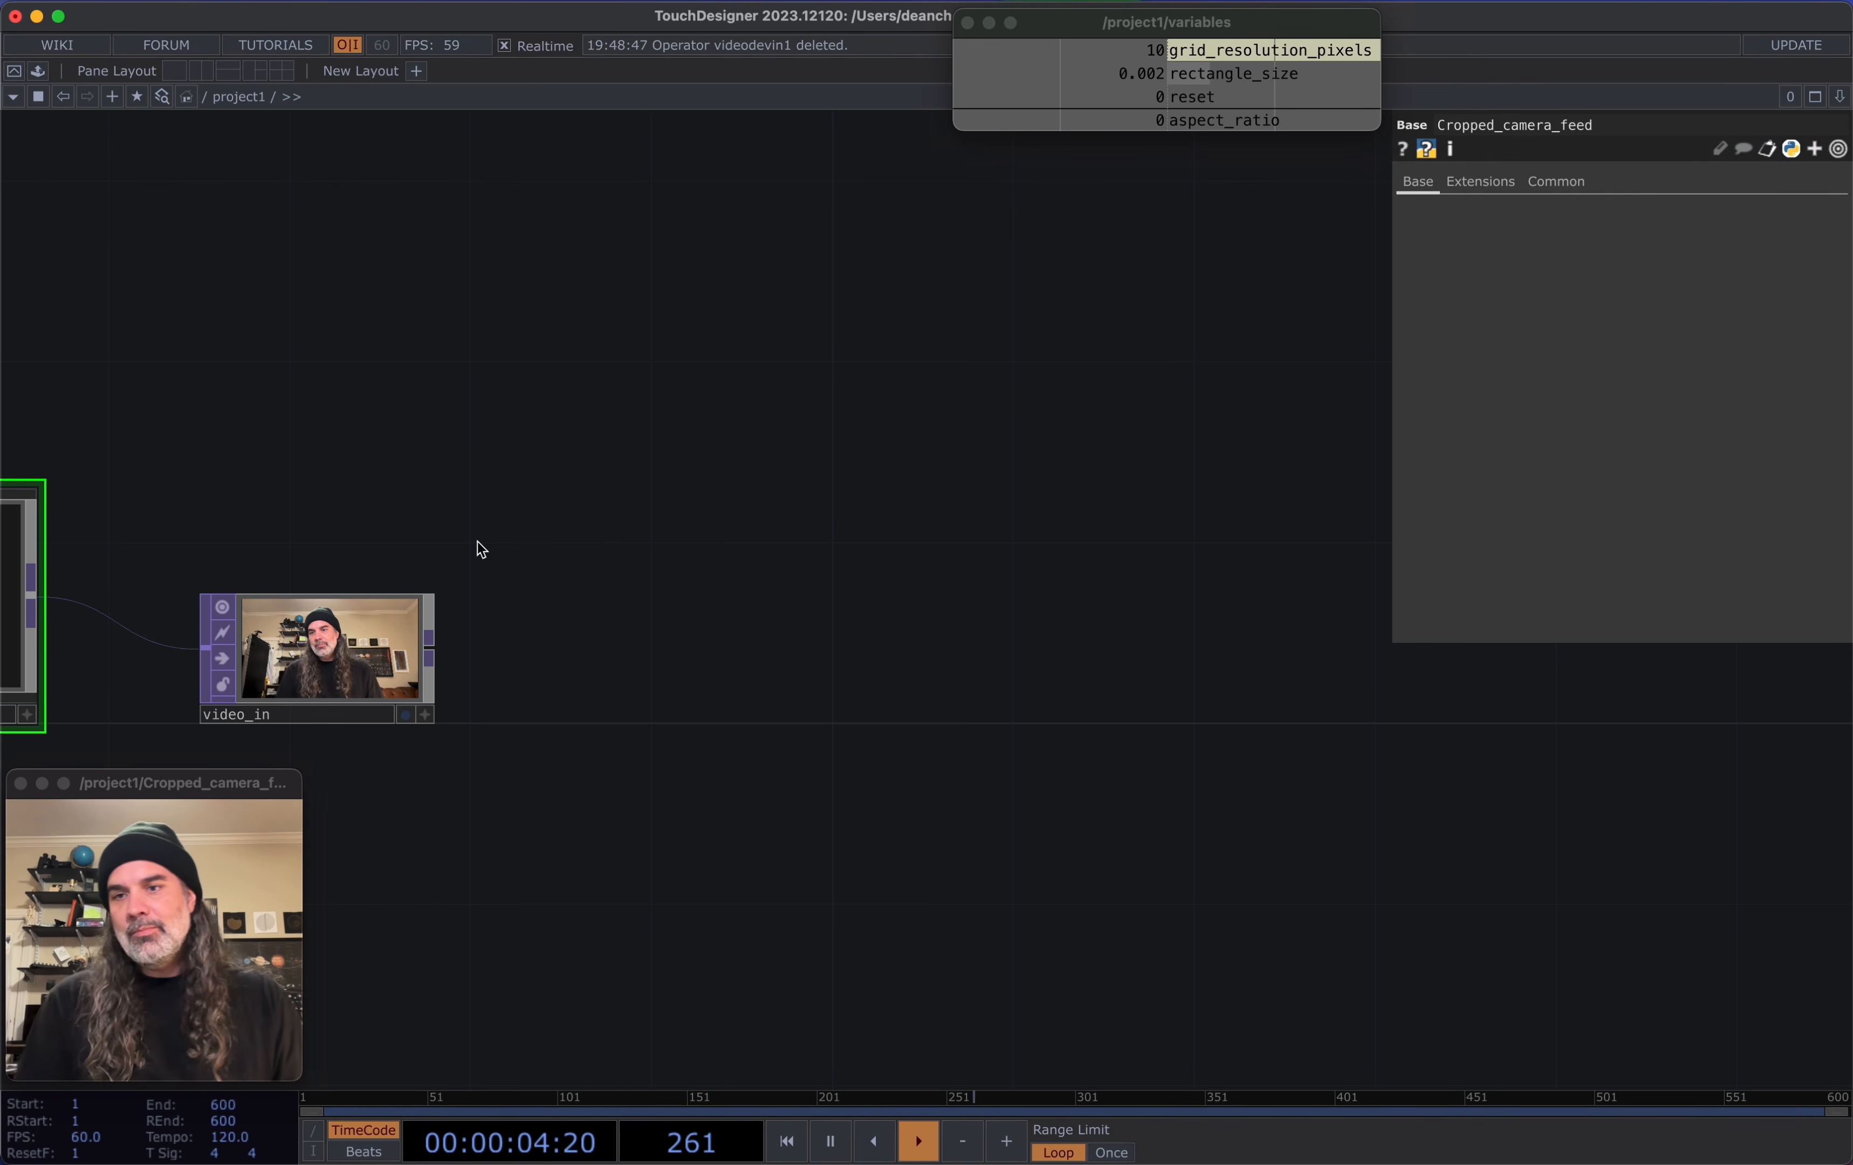
Connect a Null TOP to the video_in output and name it video
drag(446, 658, 315, 613)
click(297, 601)
click(910, 523)
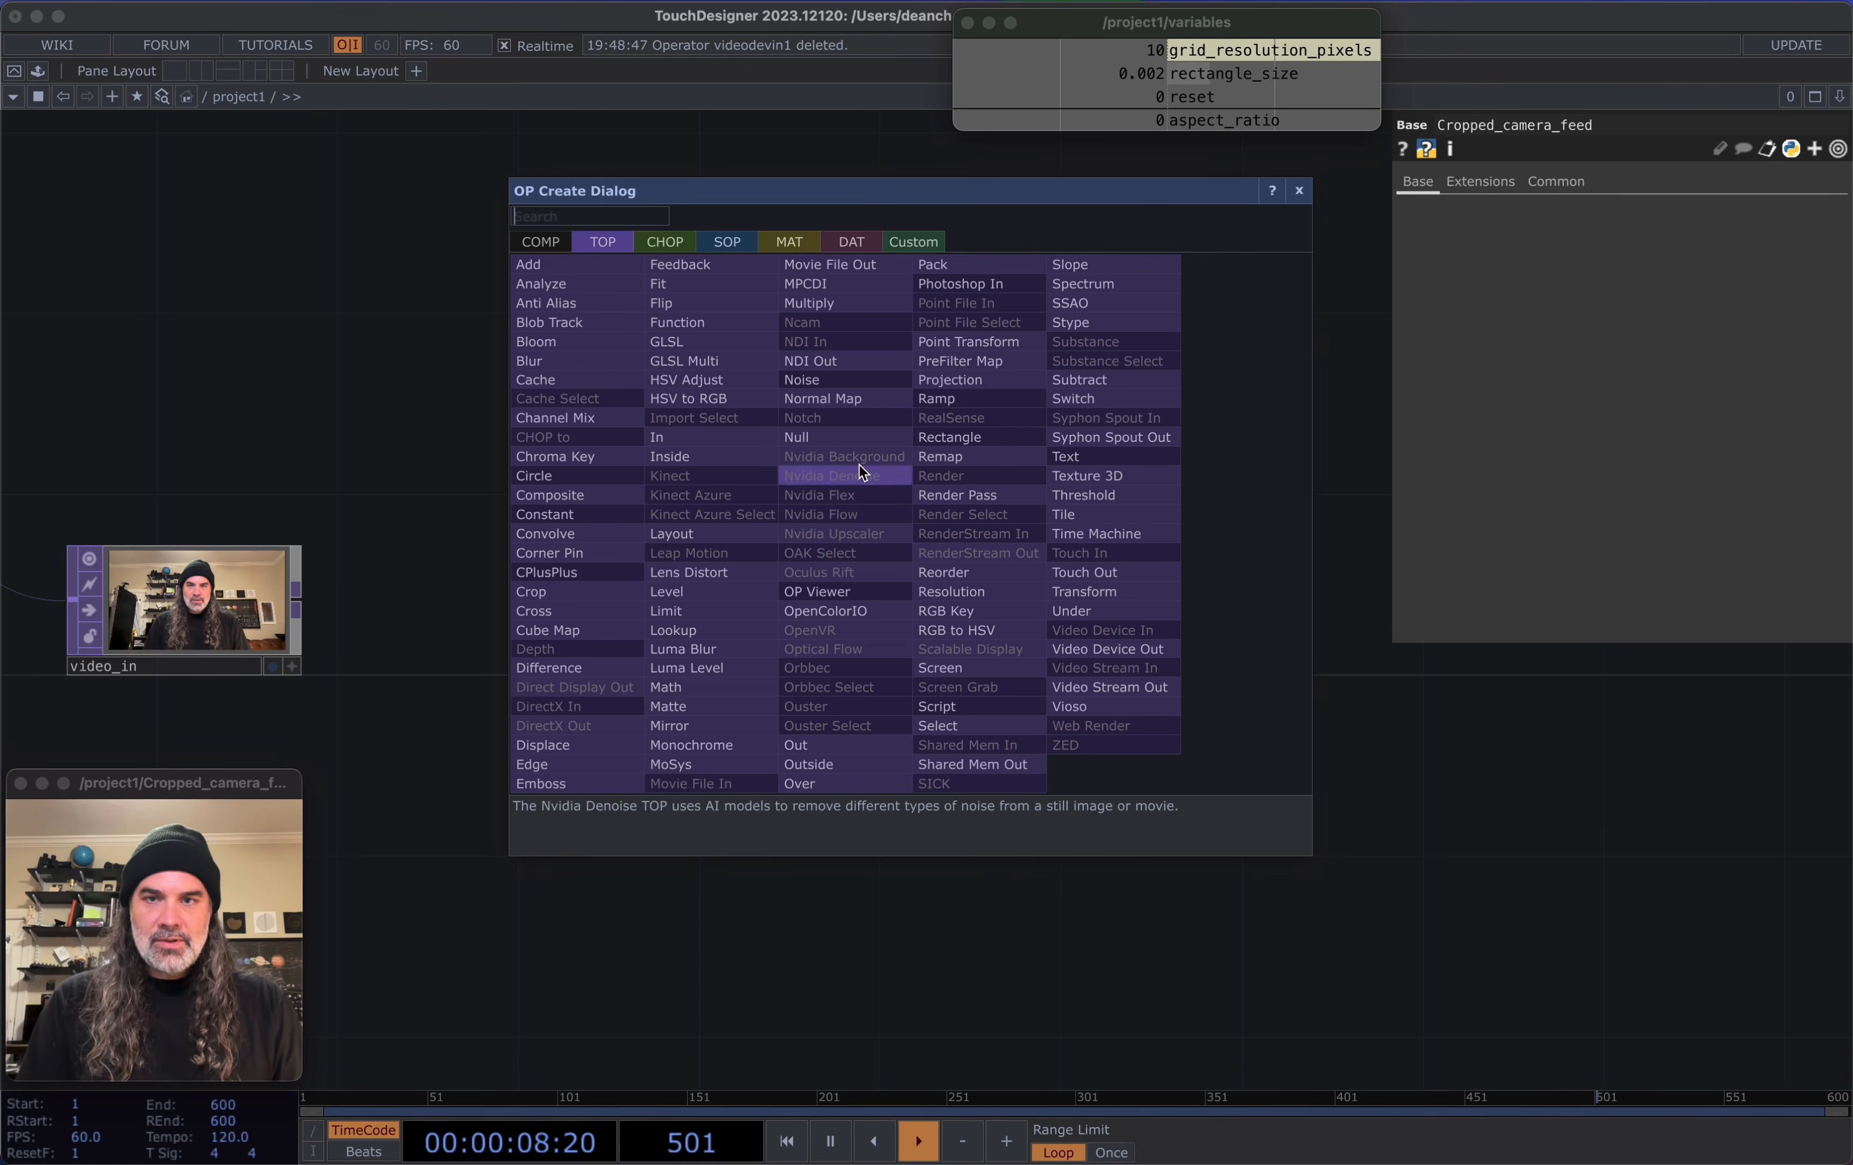
click(845, 447)
click(906, 624)
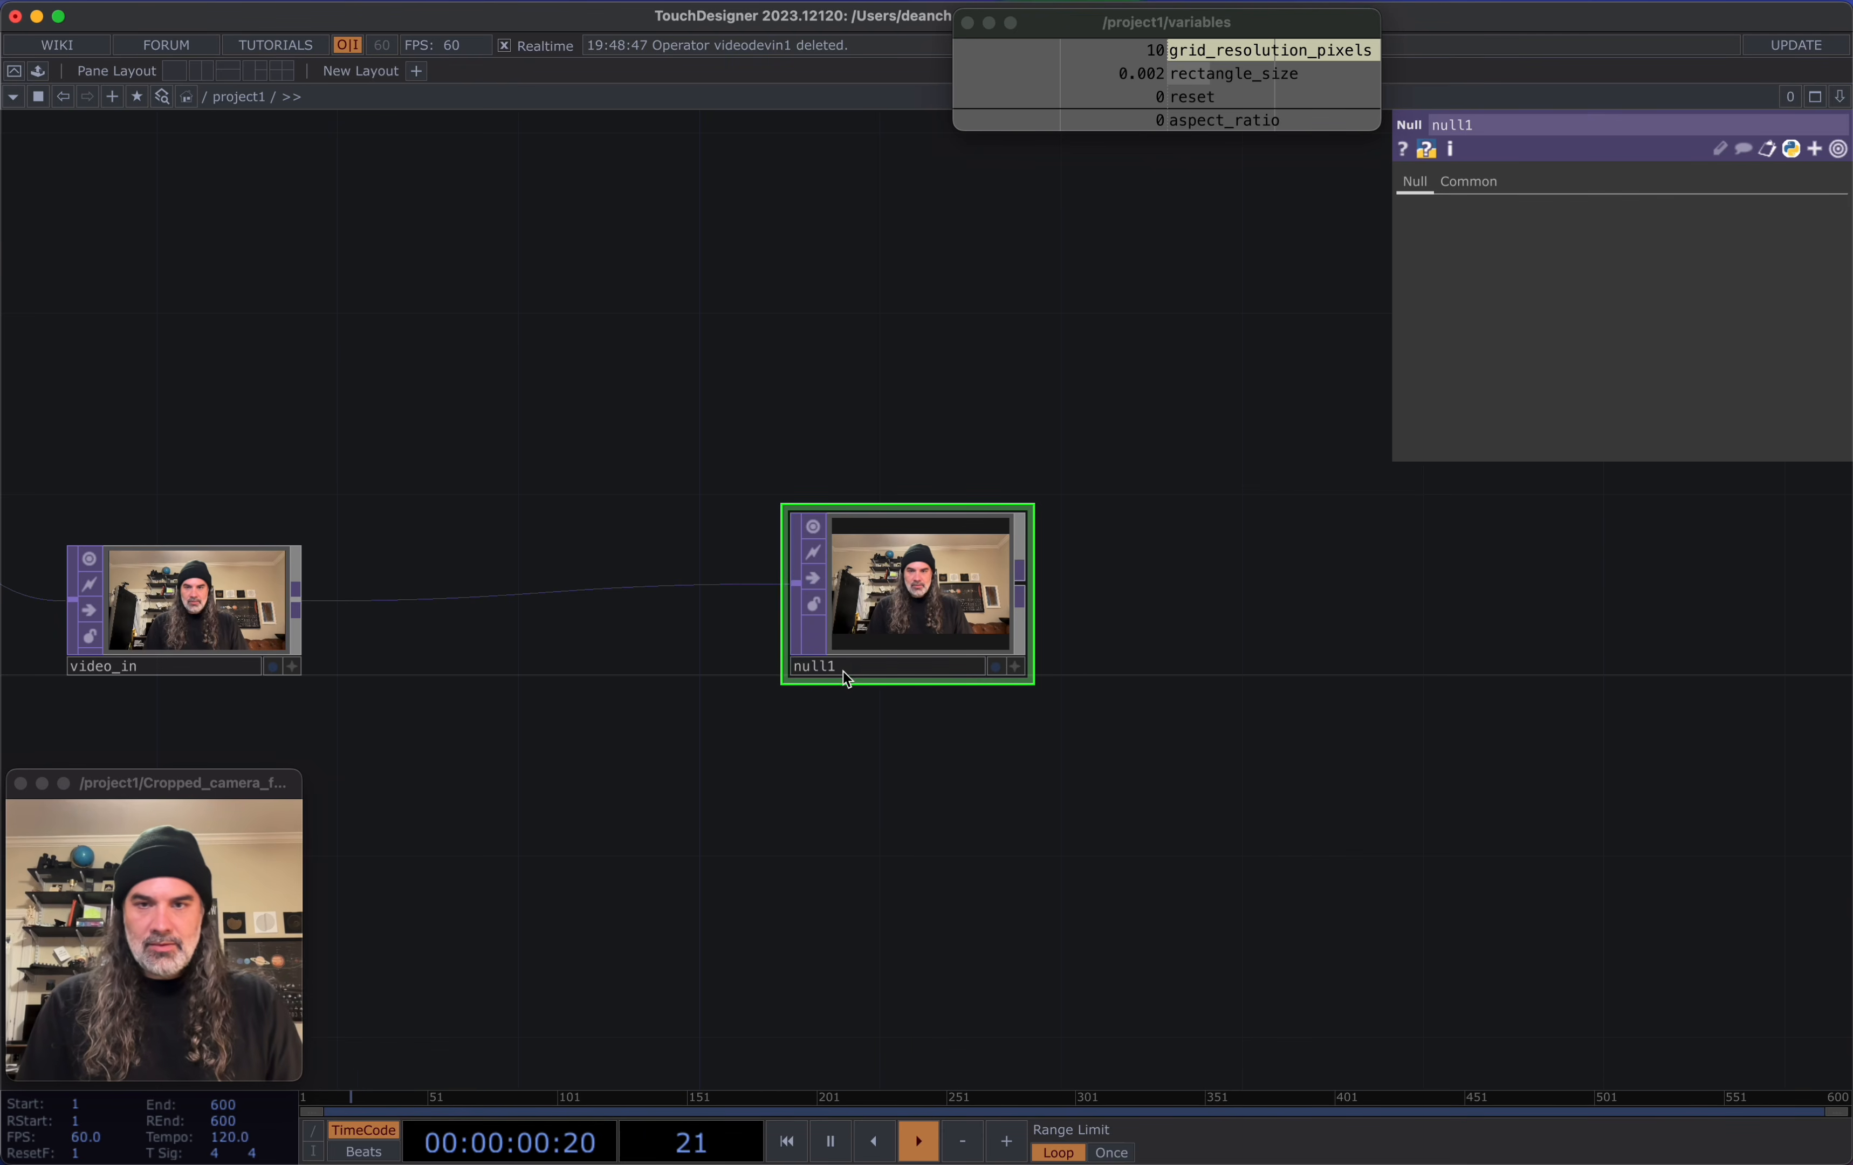
text(video)
key(Return)
drag(955, 818, 809, 834)
scroll(809, 836, down, 10)
scroll(881, 767, up, 5)
scroll(887, 761, up, 6)
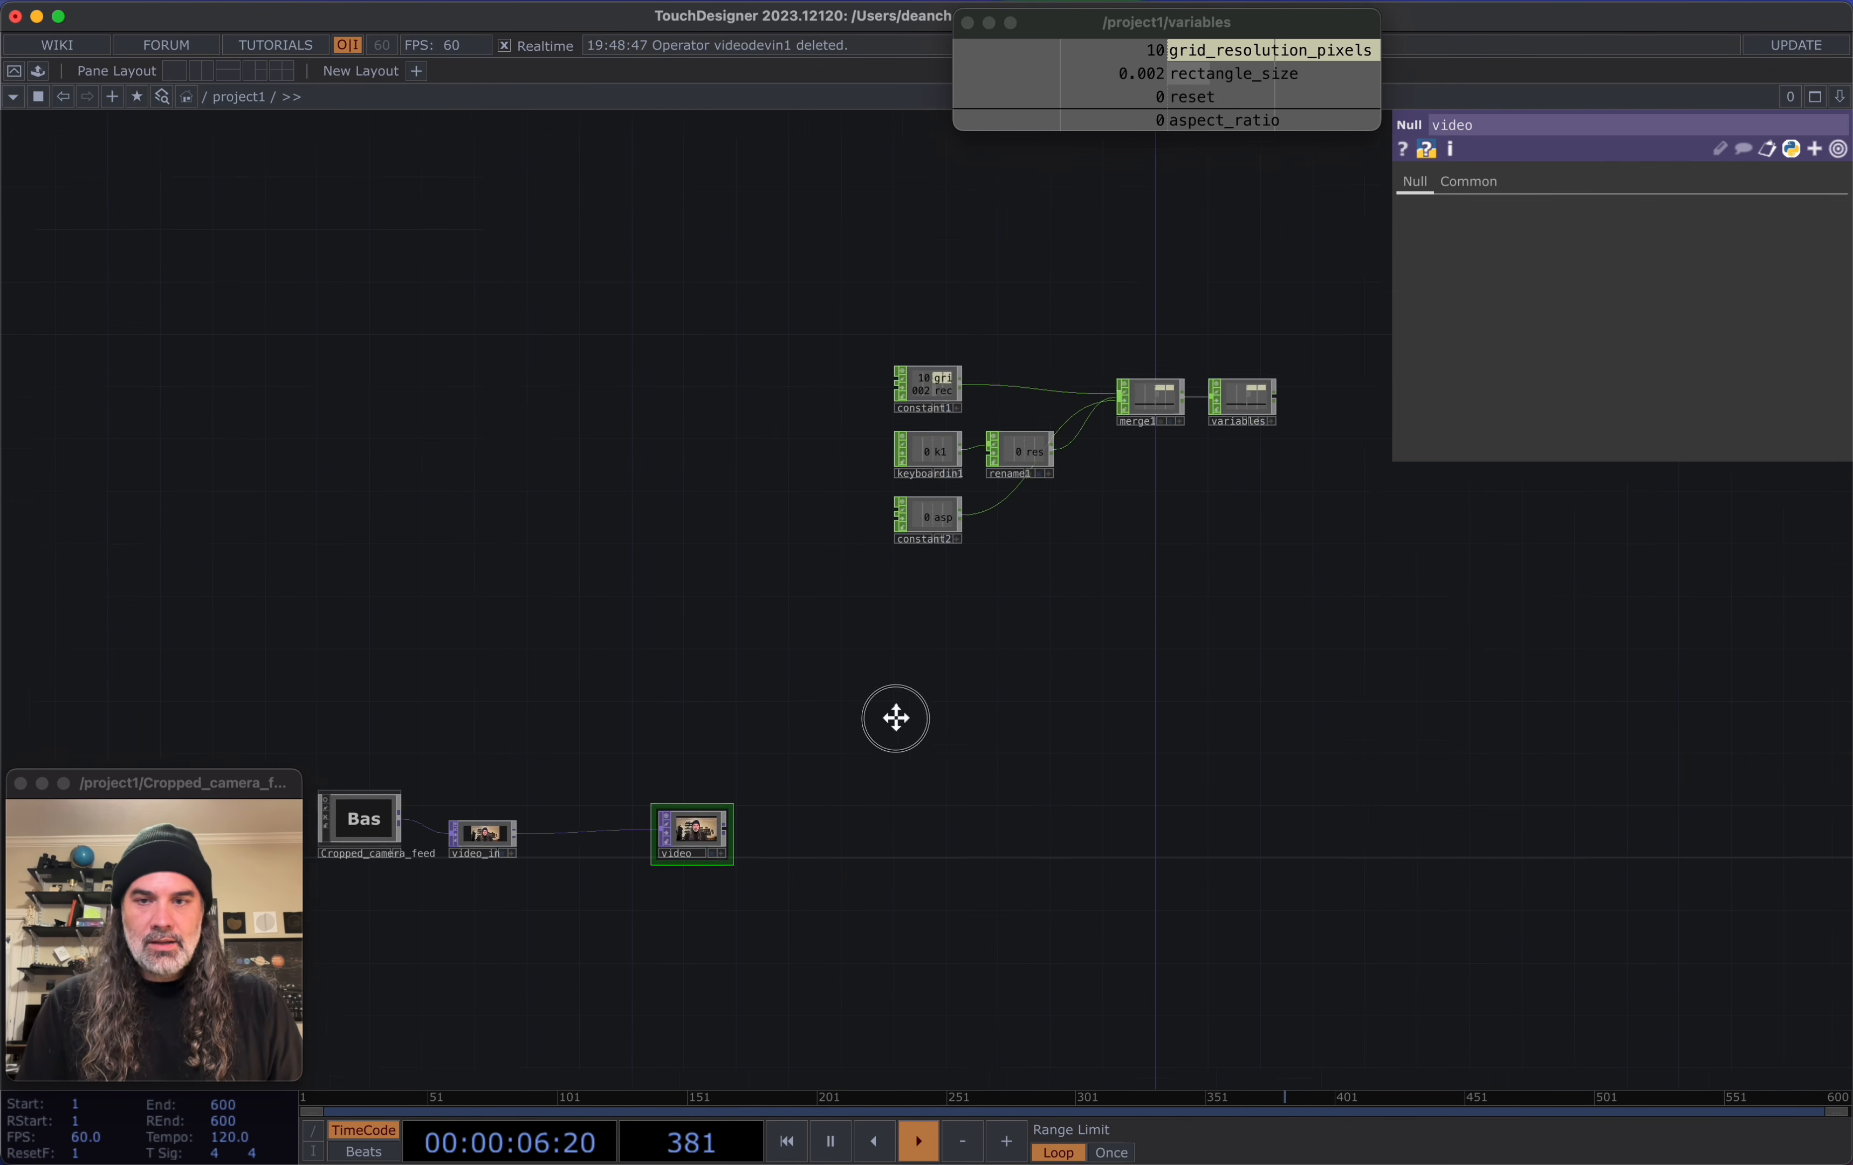
Set the aspect_ratio value in constant2 to the expression op('video').width/op('video').height
click(999, 416)
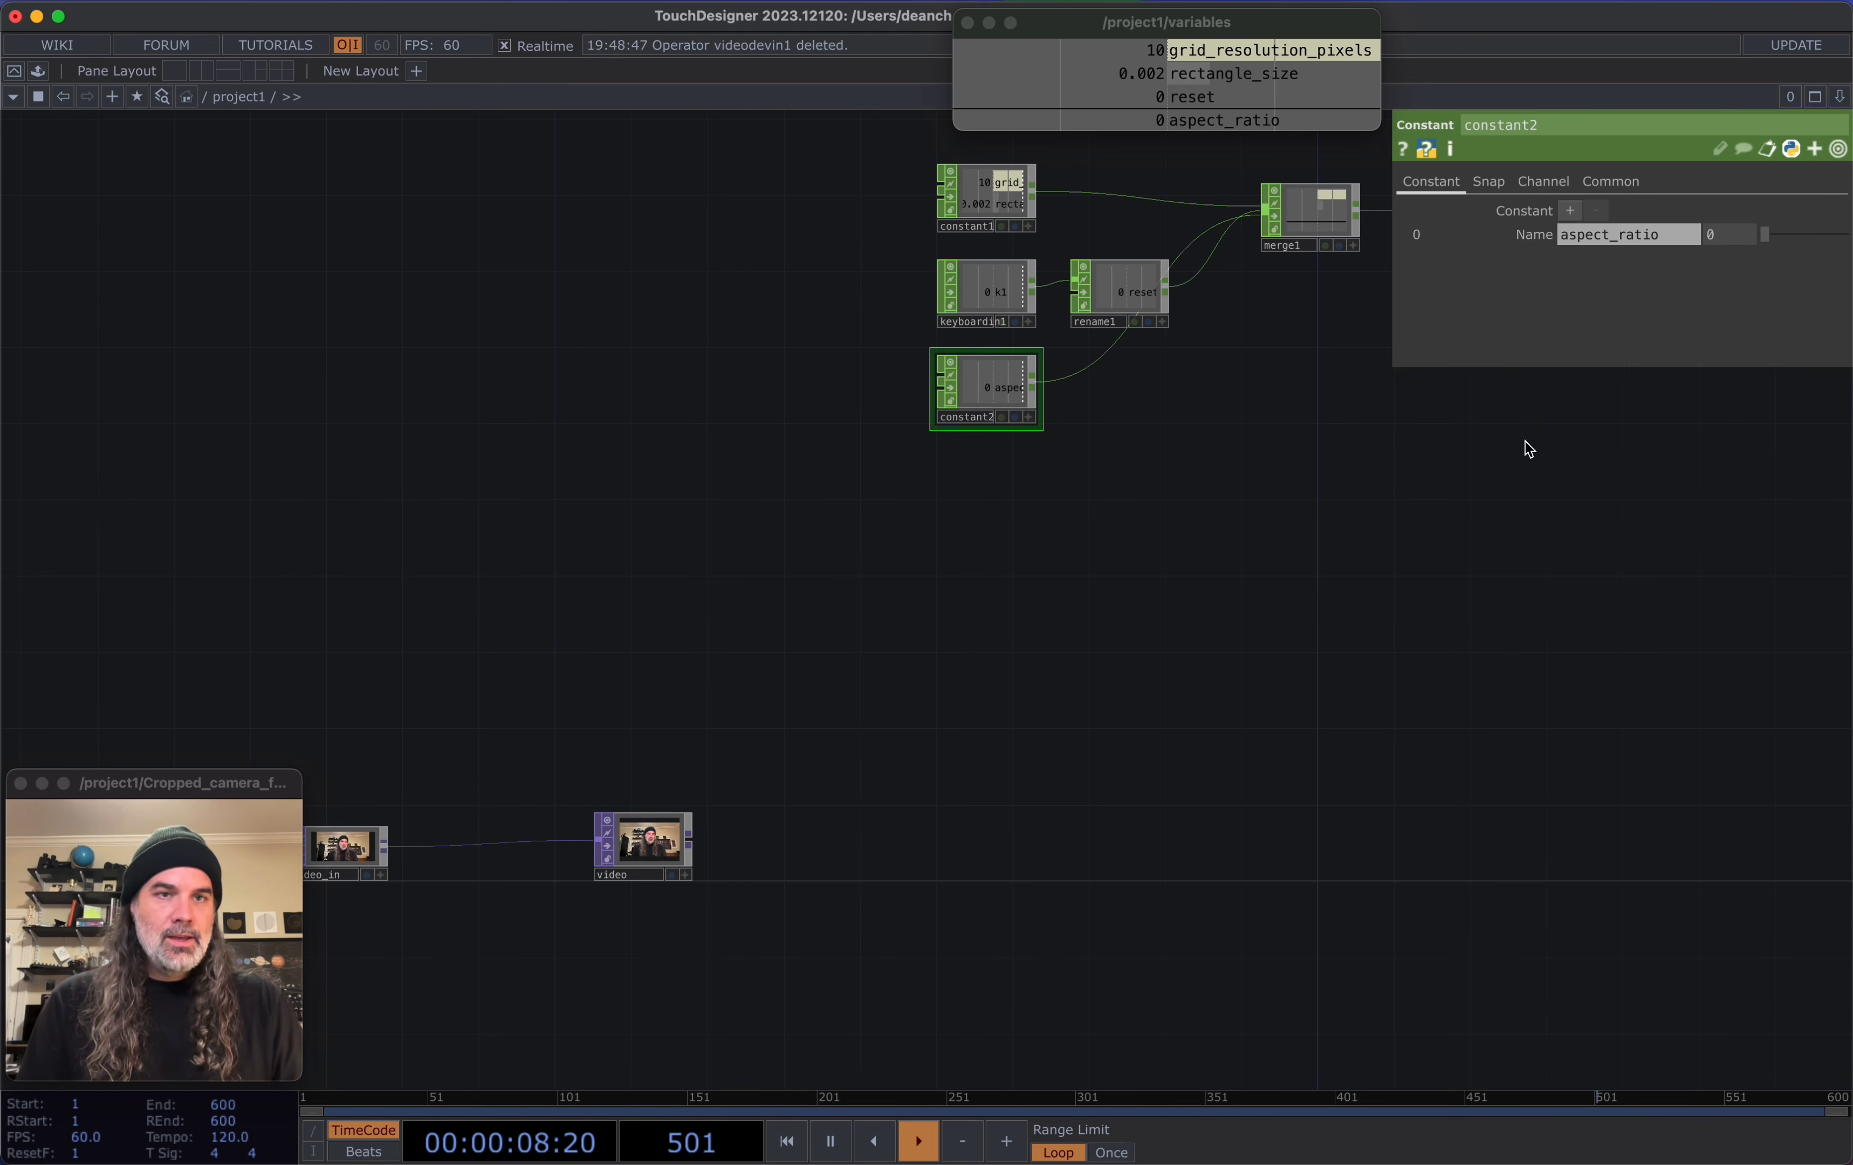
click(1536, 237)
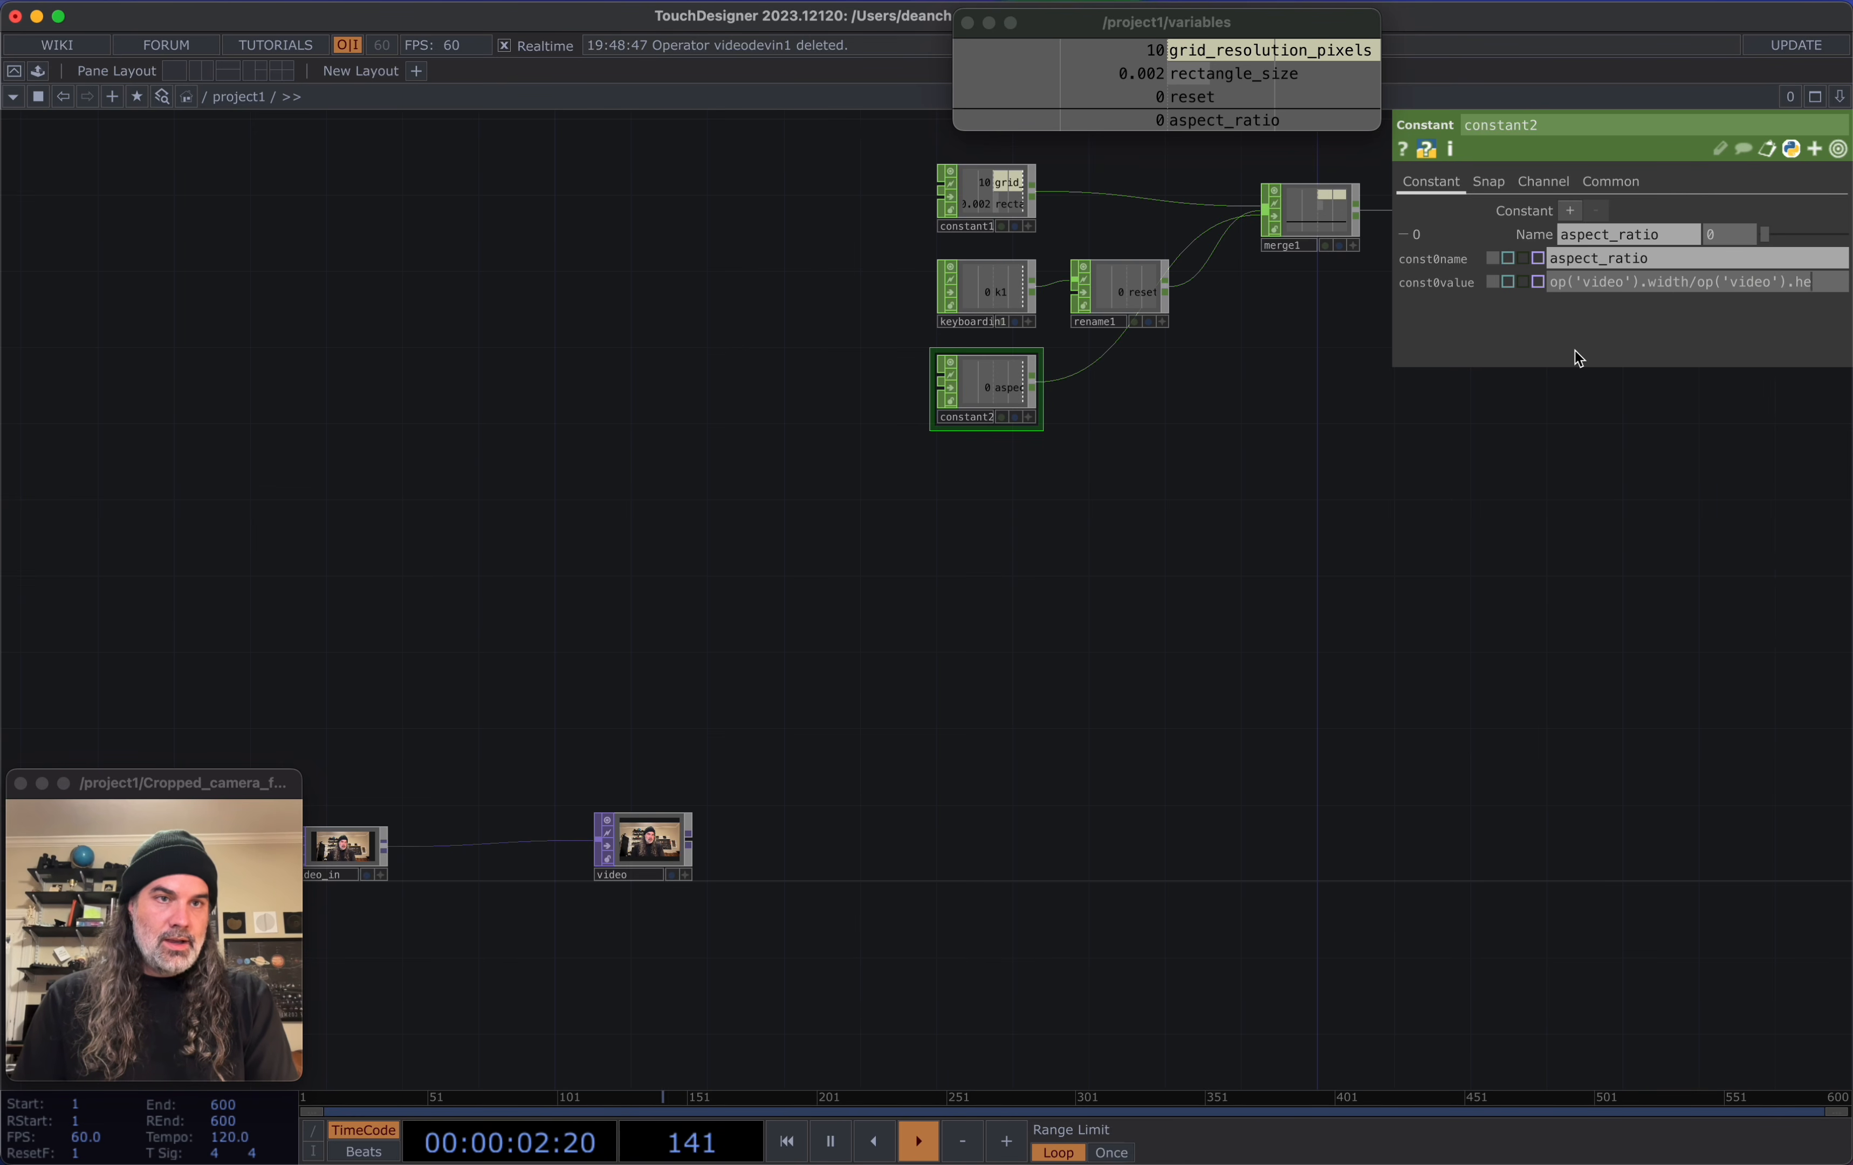
key(Return)
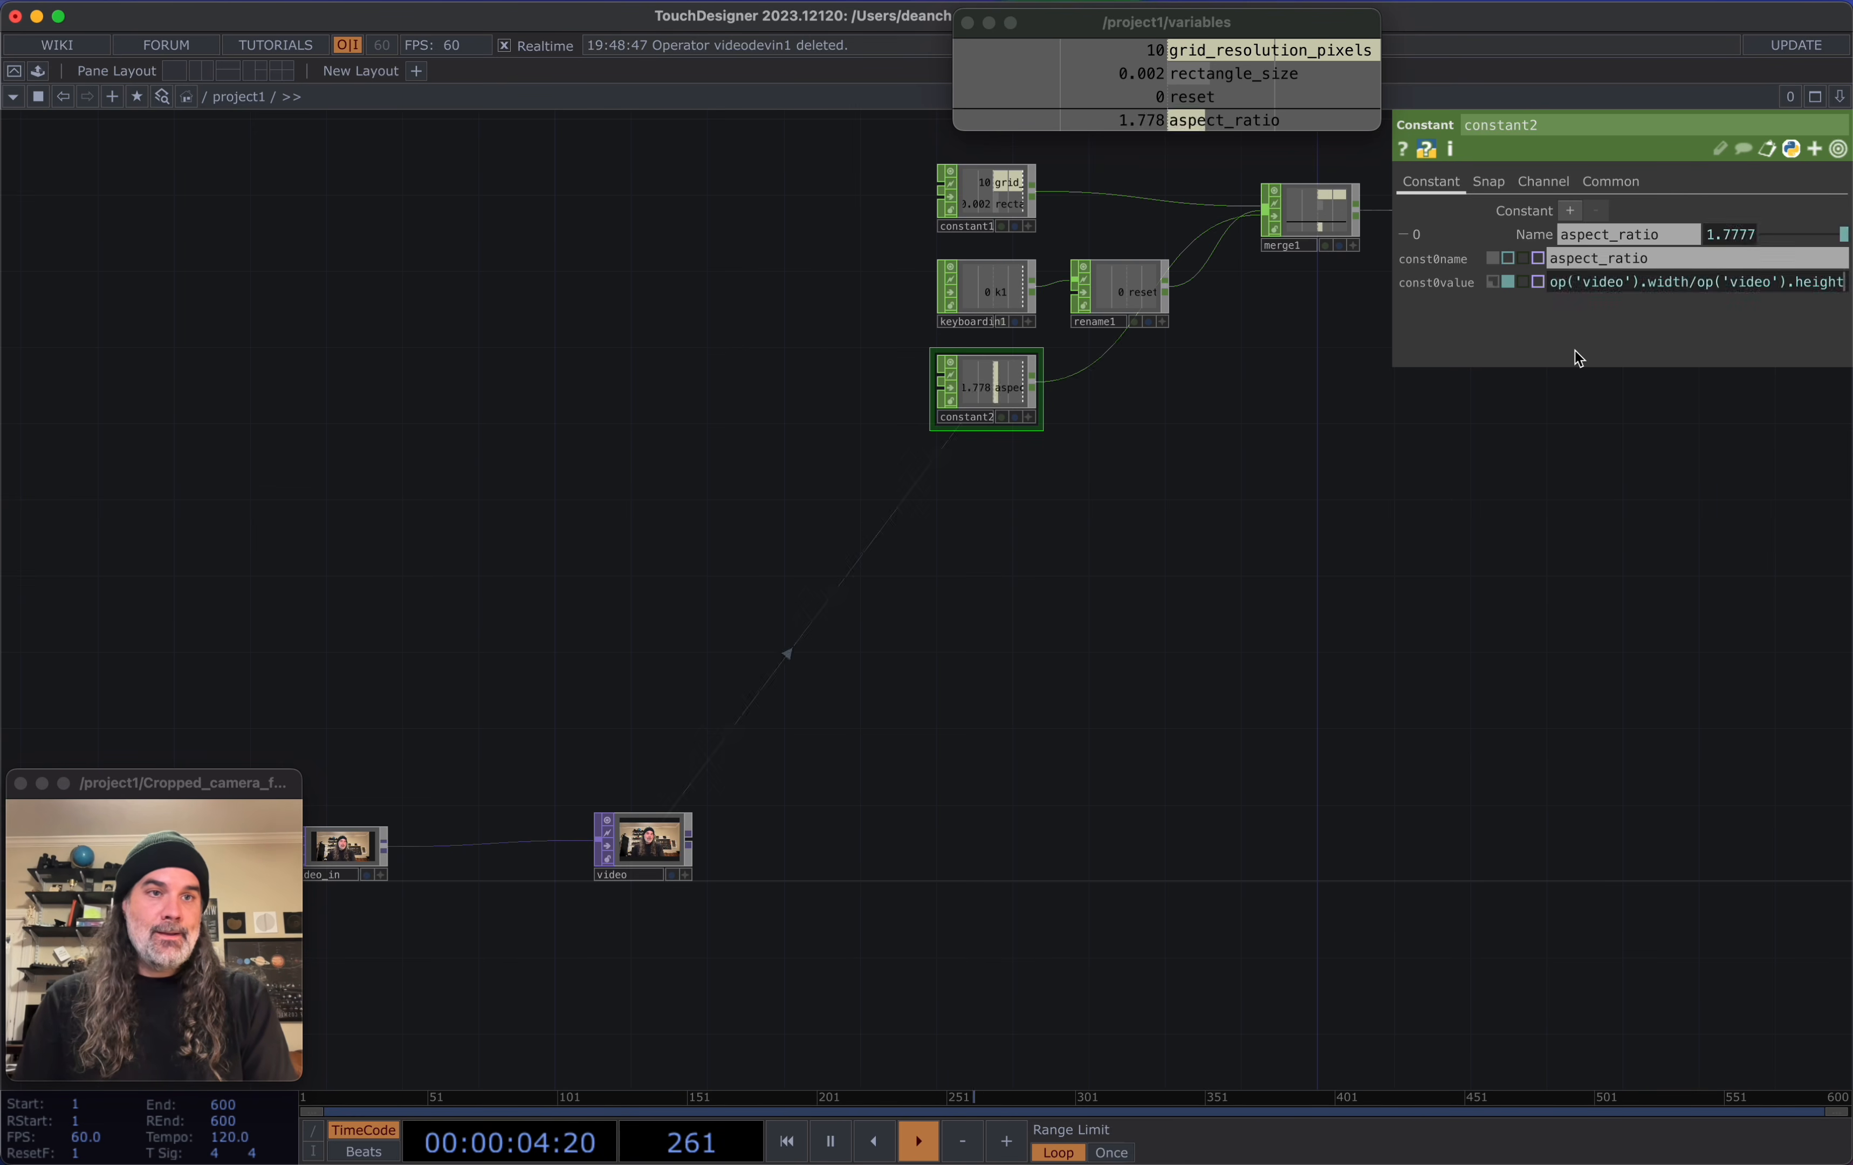
Examine the video Null's camera image and its proportions up close
drag(1372, 318, 1140, 287)
drag(550, 796, 618, 796)
scroll(896, 619, up, 5)
scroll(896, 619, down, 4)
scroll(794, 724, down, 4)
scroll(542, 760, up, 5)
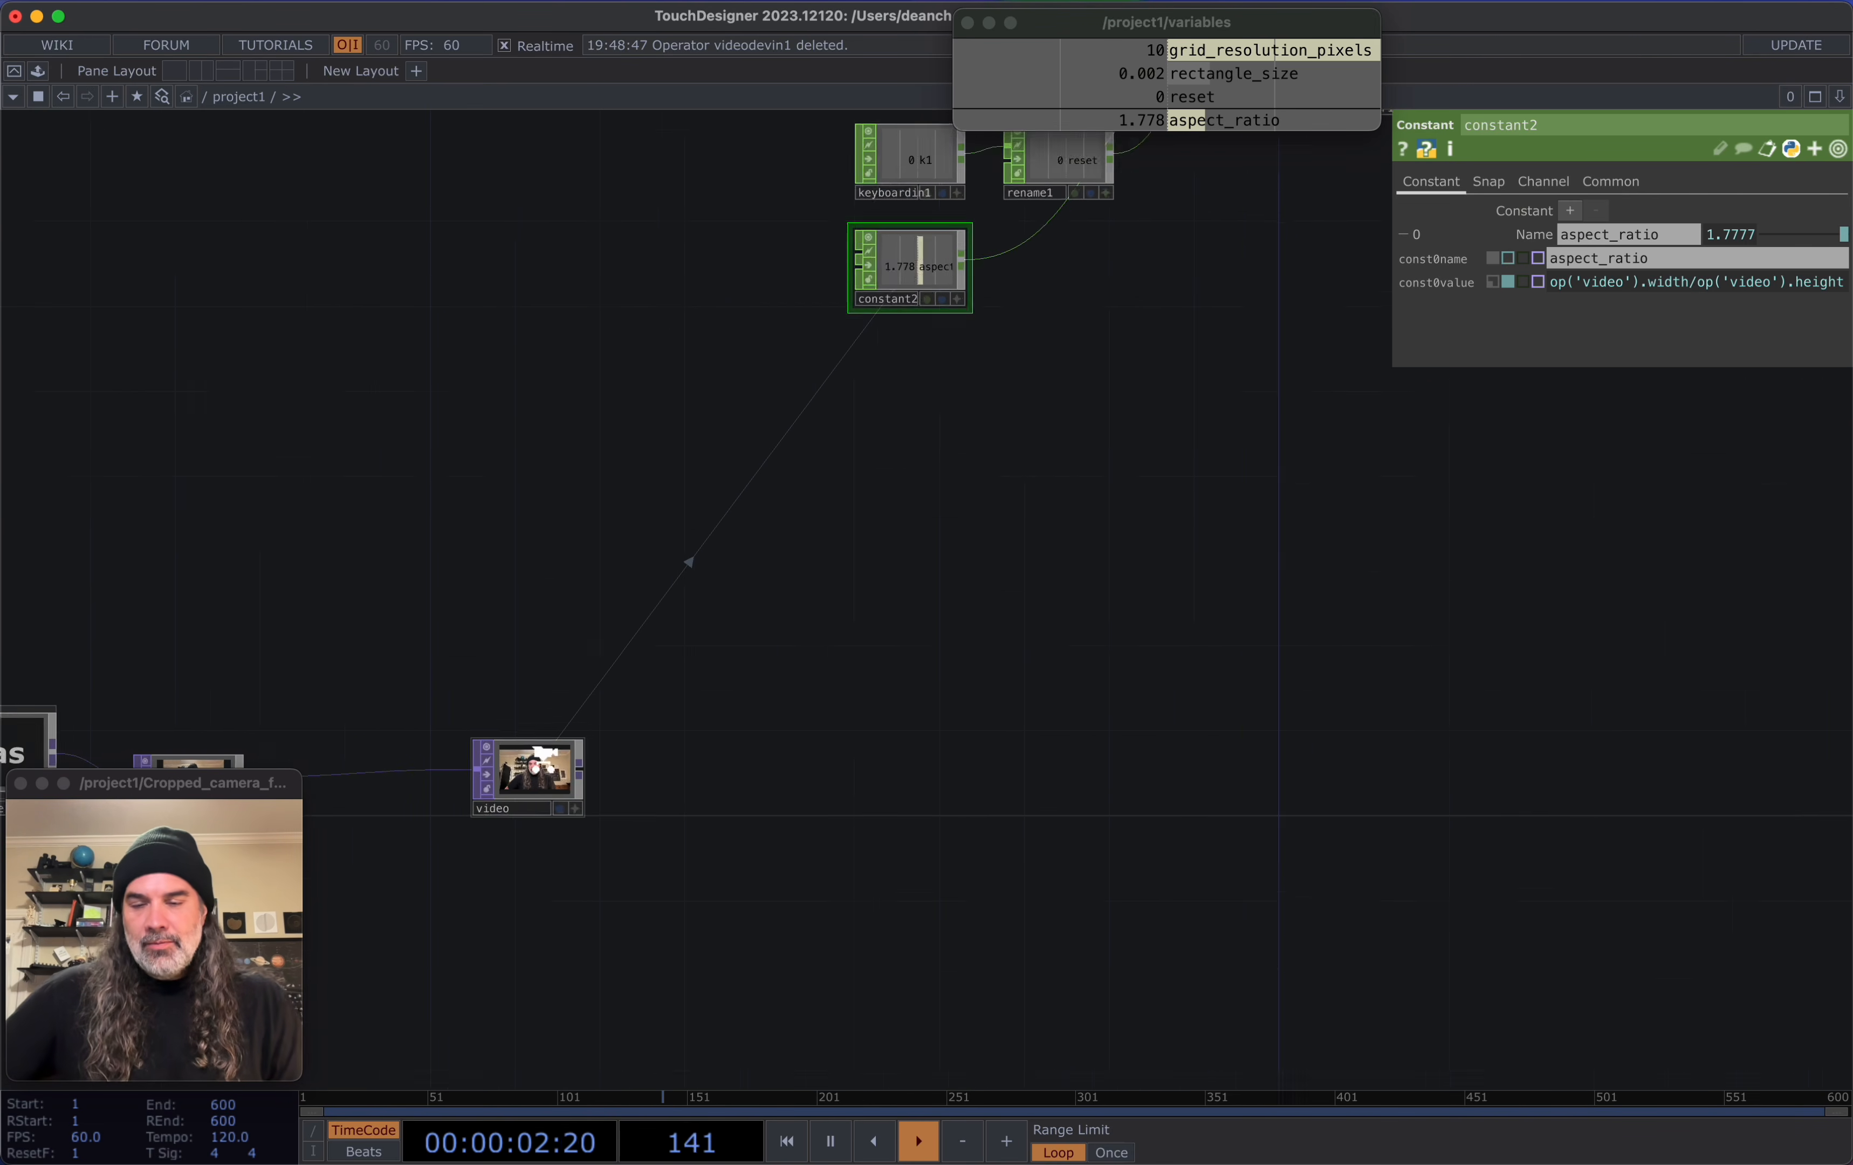
drag(796, 744, 954, 560)
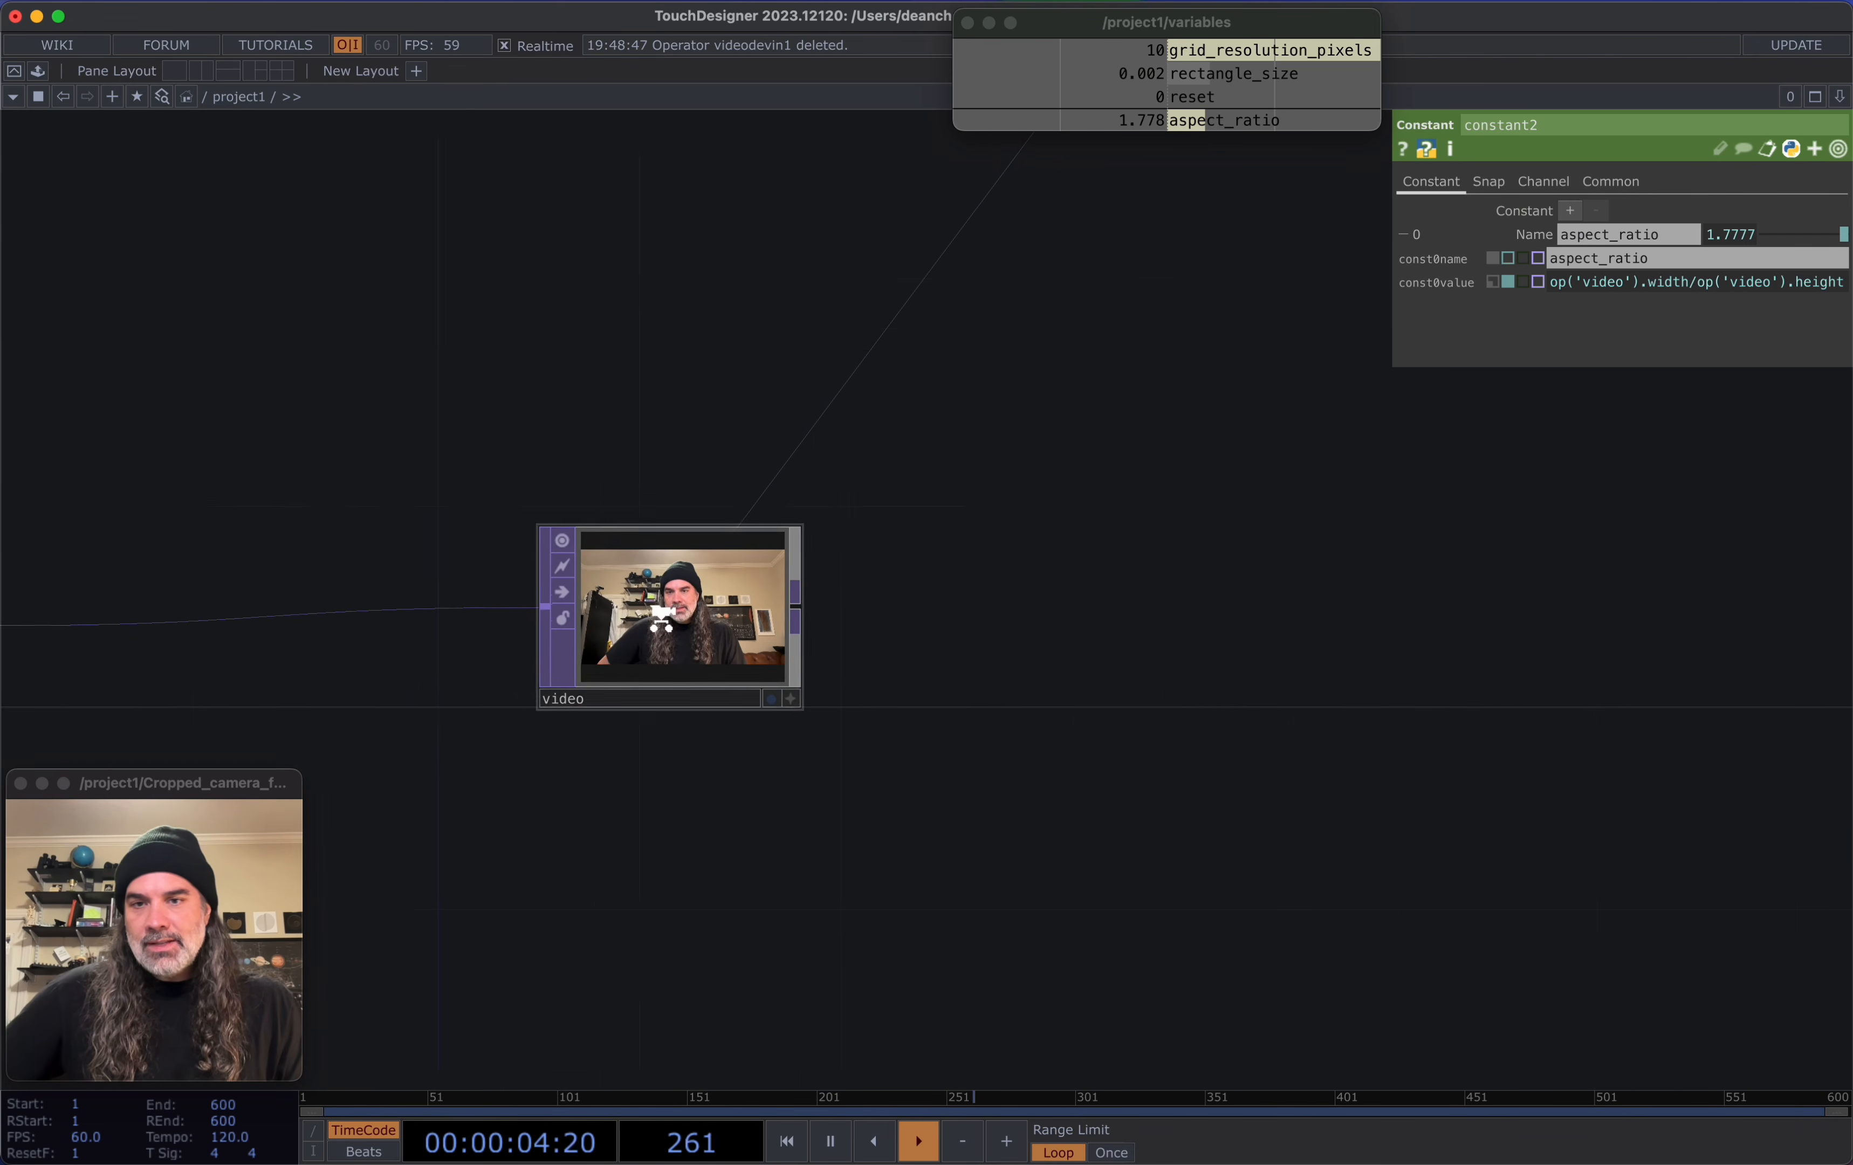
scroll(616, 594, up, 5)
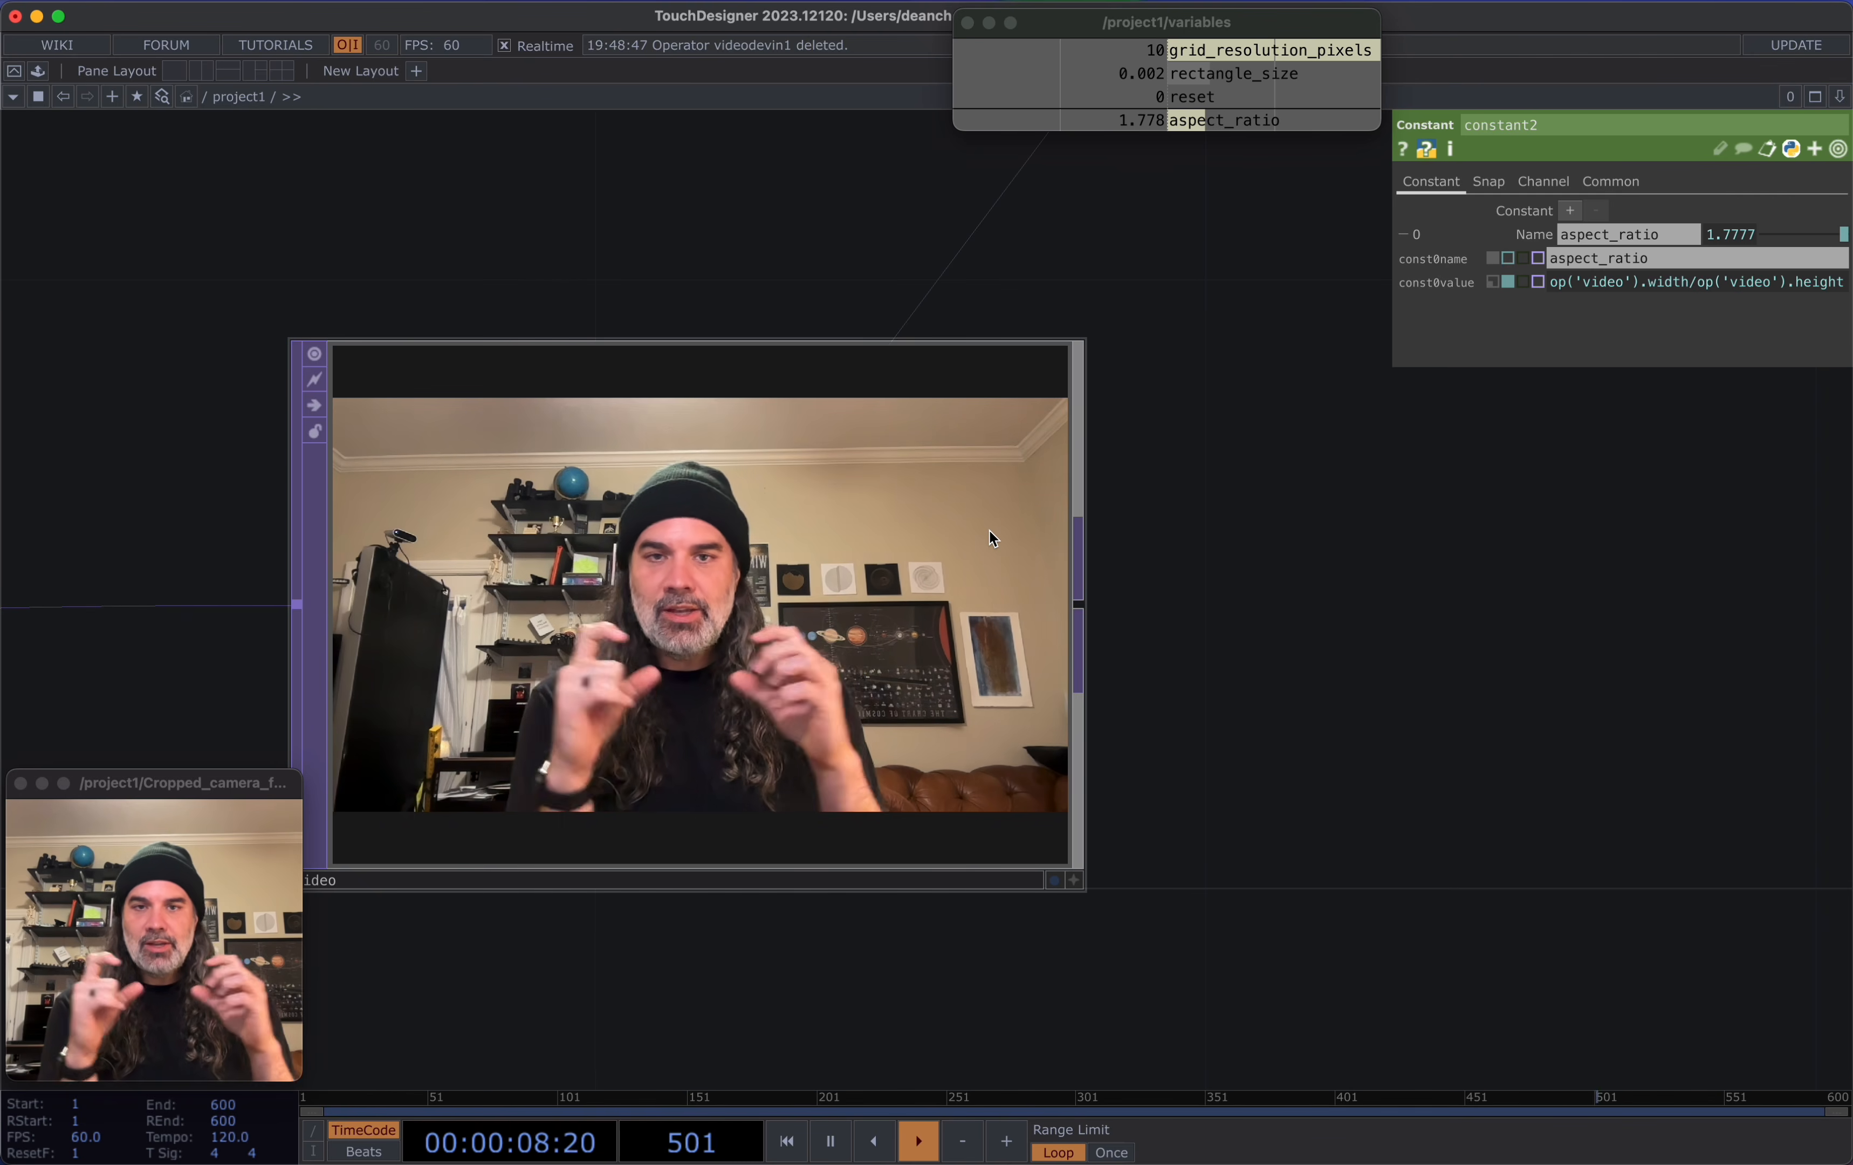
middle_drag(1386, 616, 1138, 619)
scroll(1129, 617, down, 10)
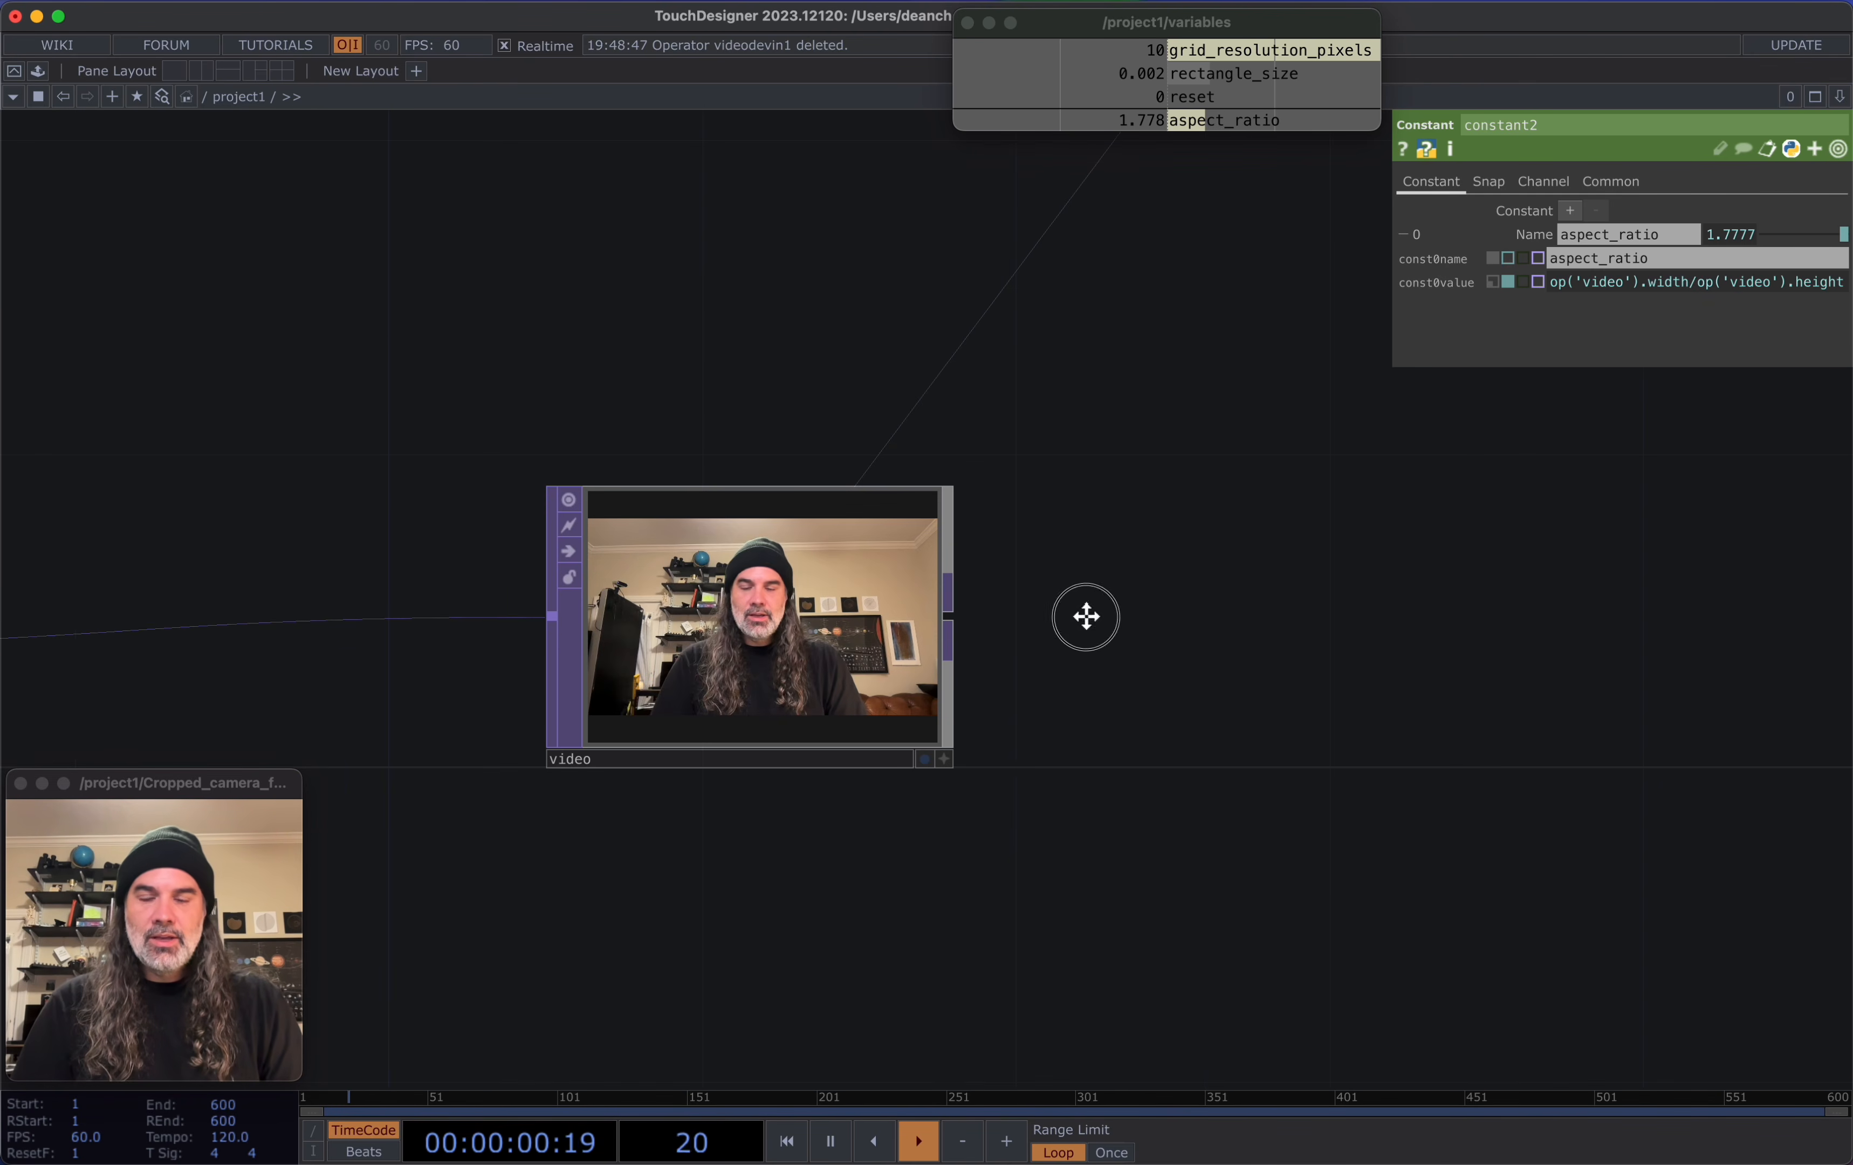
Connect a Resolution TOP to the output of the video Null
drag(801, 659, 1183, 636)
text(res)
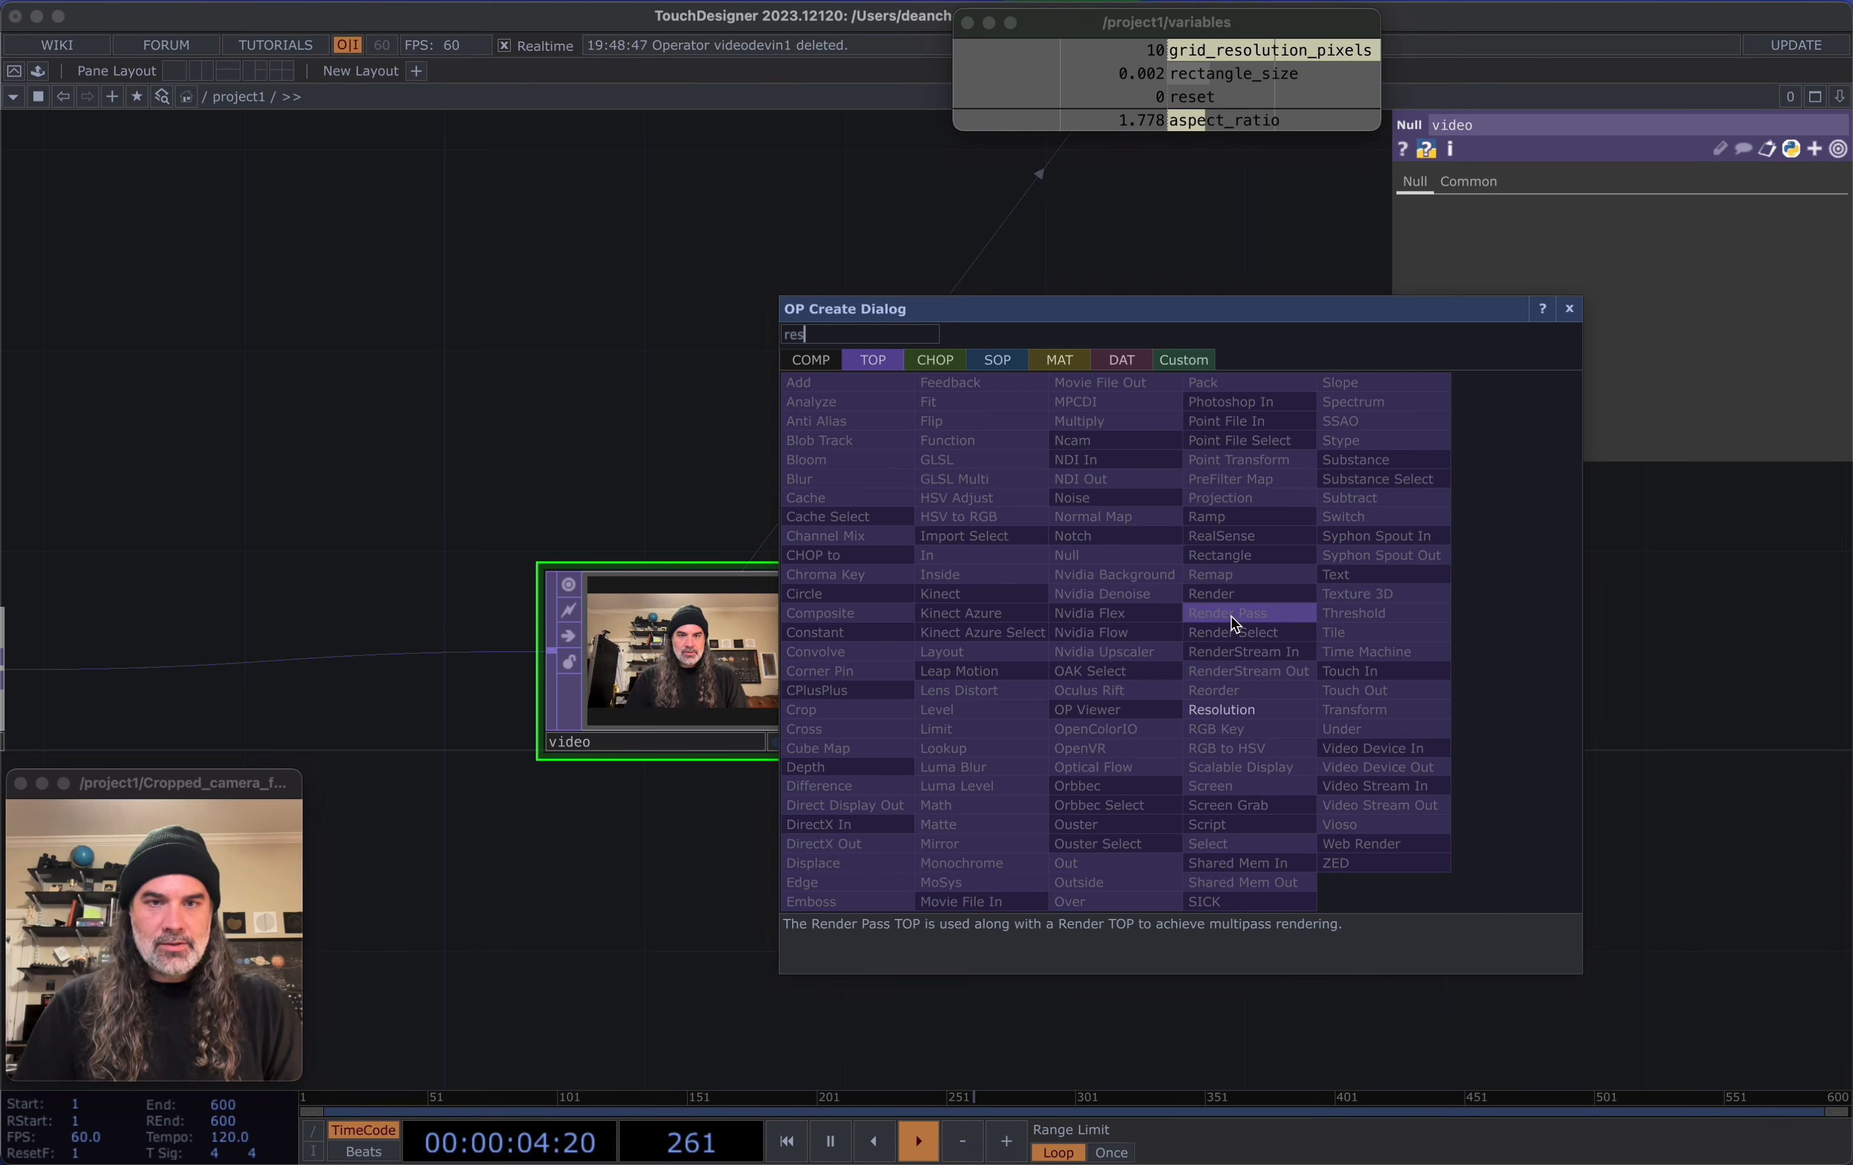
click(1225, 707)
middle_drag(1085, 768, 830, 790)
drag(827, 782, 658, 780)
scroll(861, 738, down, 3)
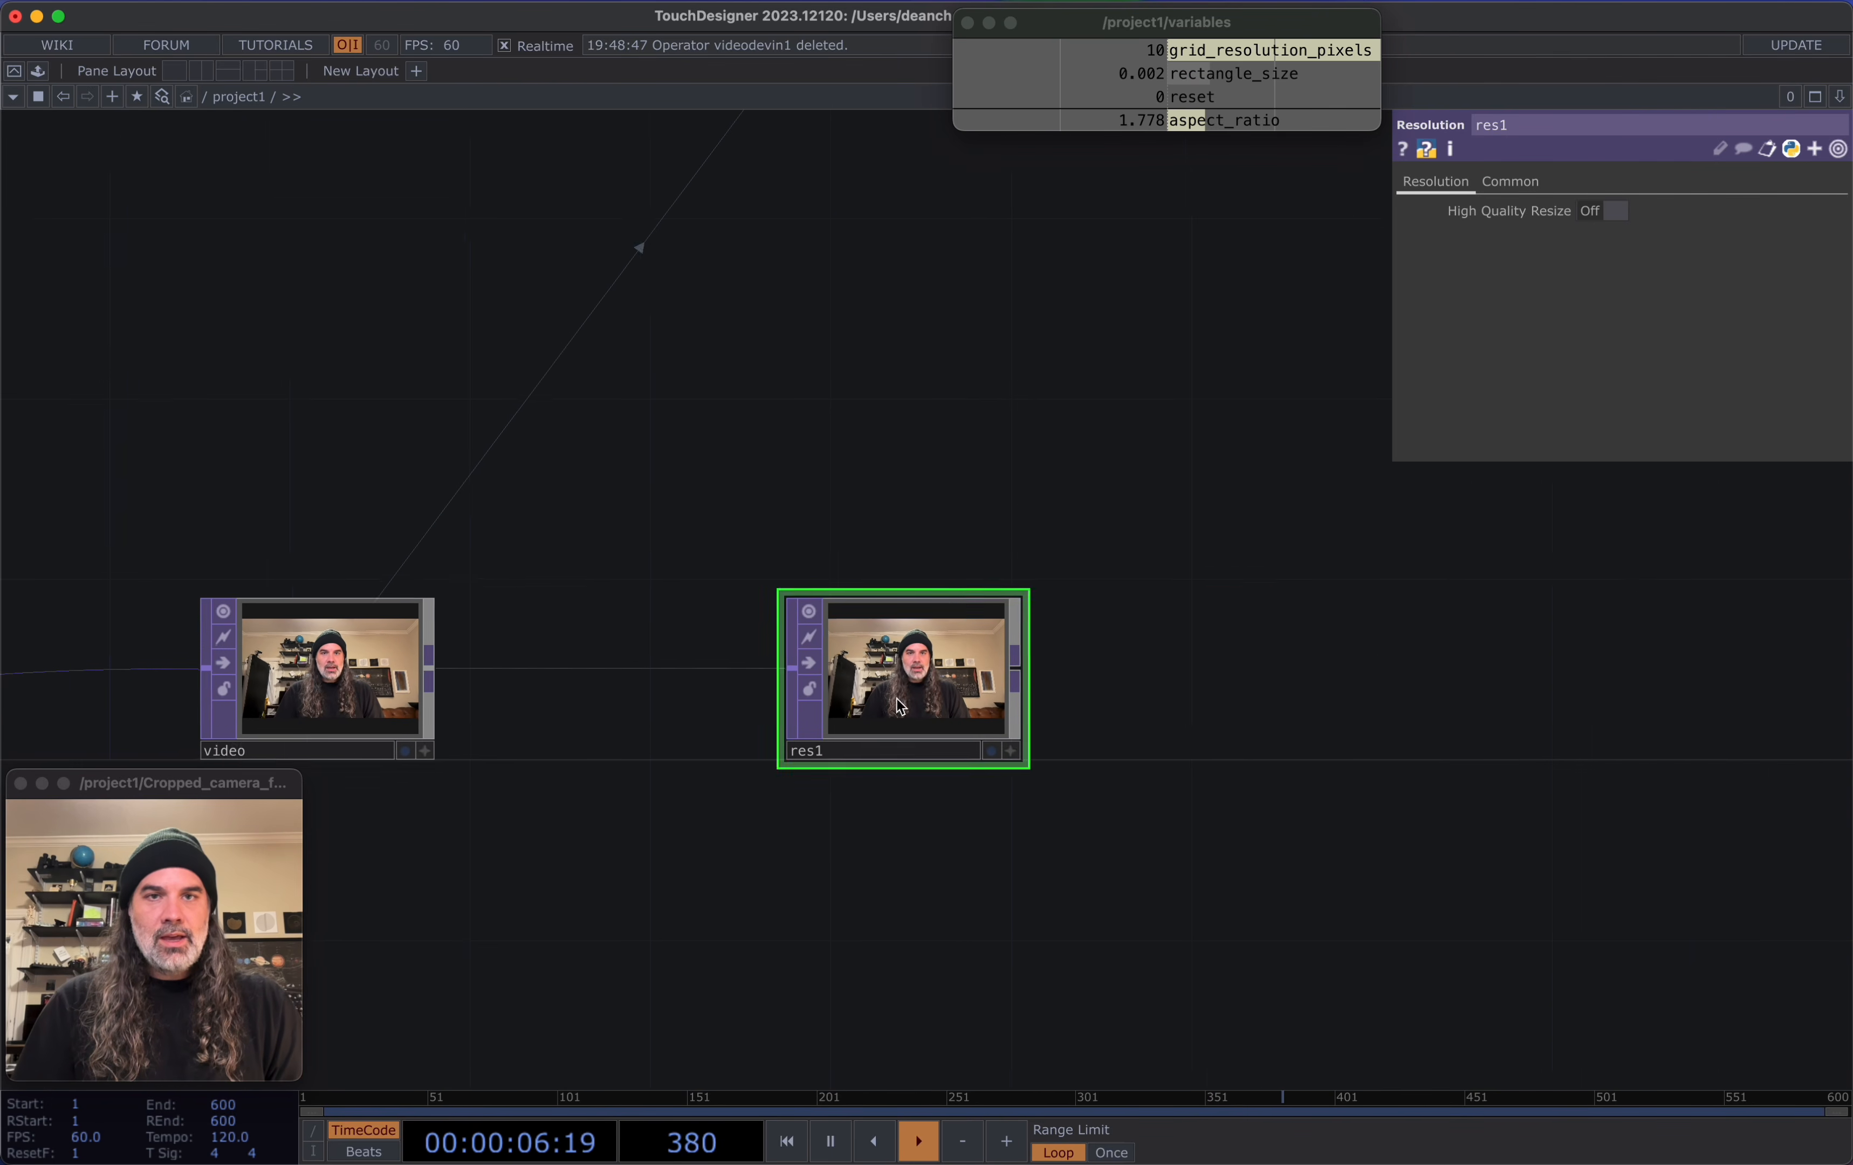
Set the Resolution TOP's output resolution to Custom Resolution
click(1507, 183)
click(1640, 214)
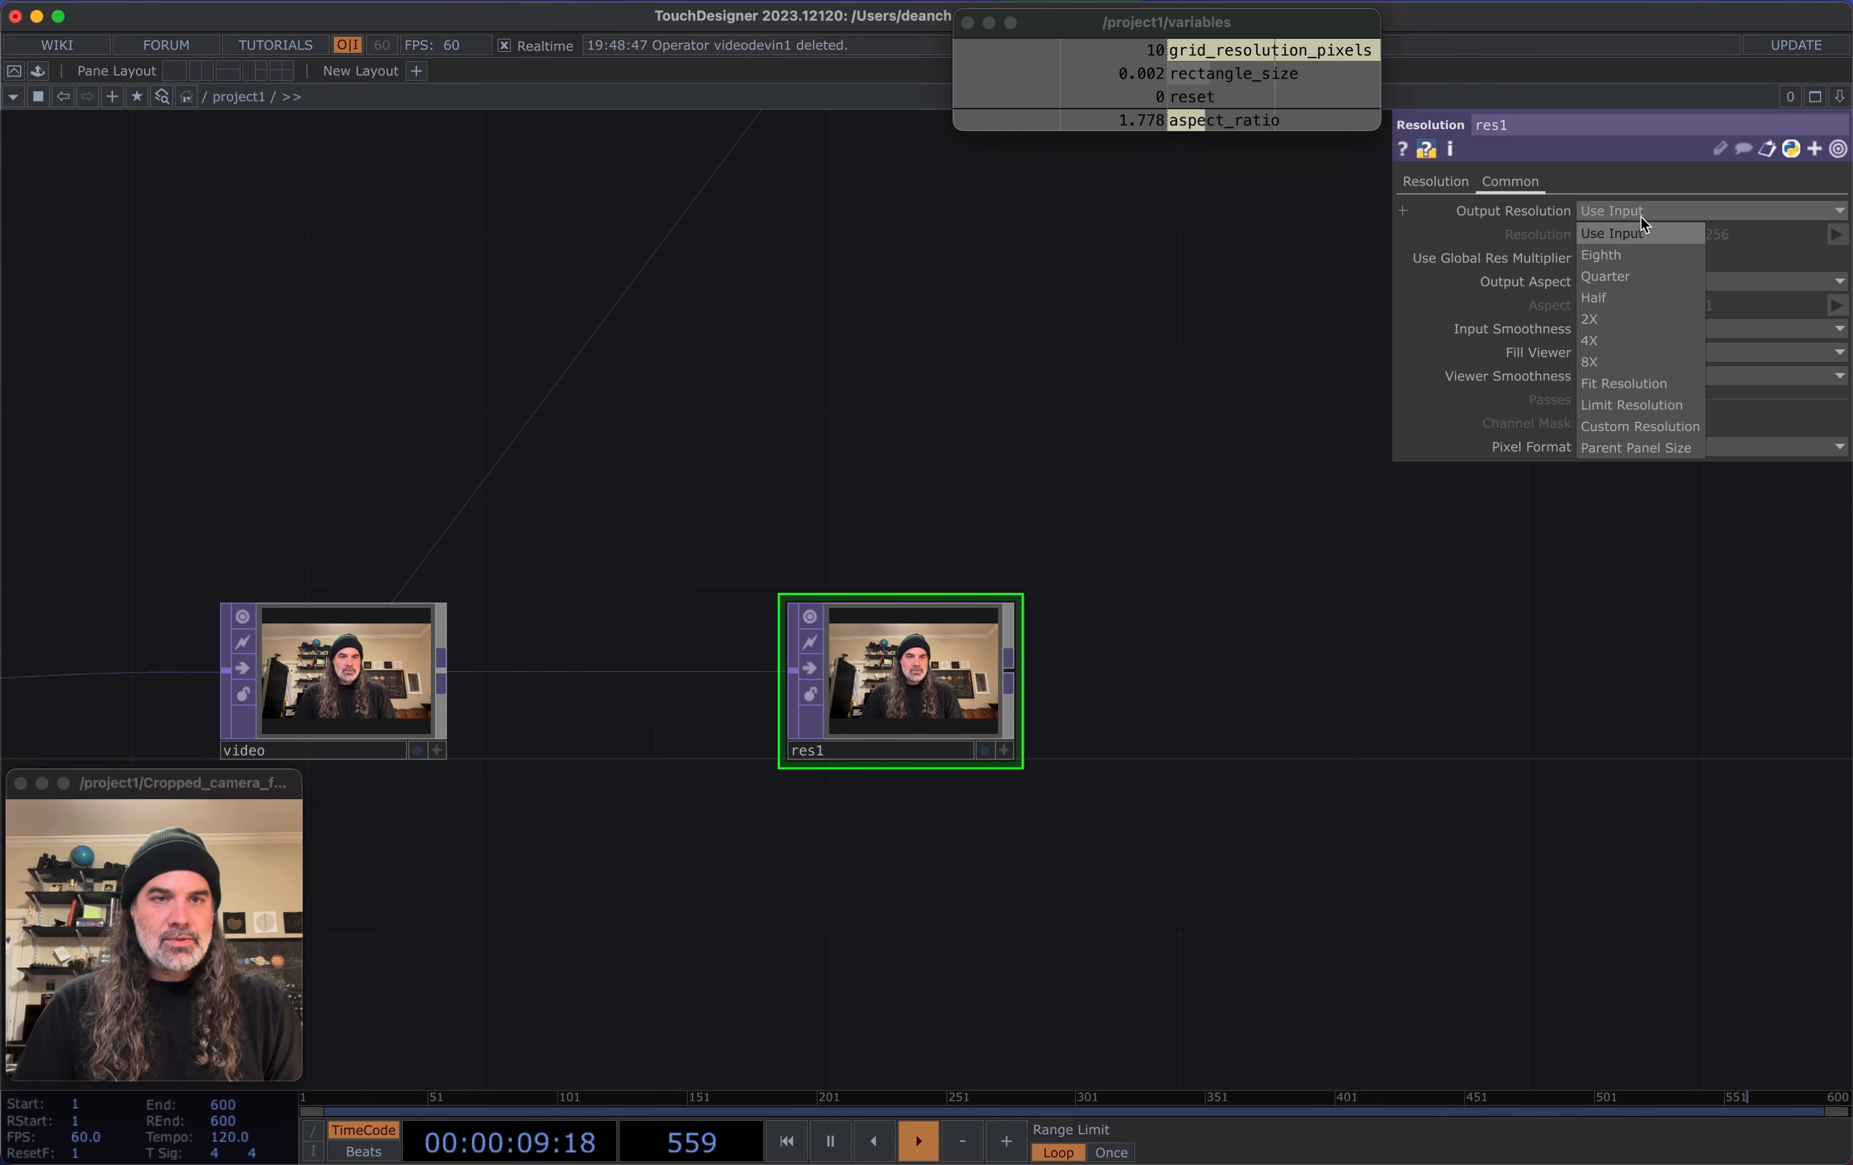
click(1671, 428)
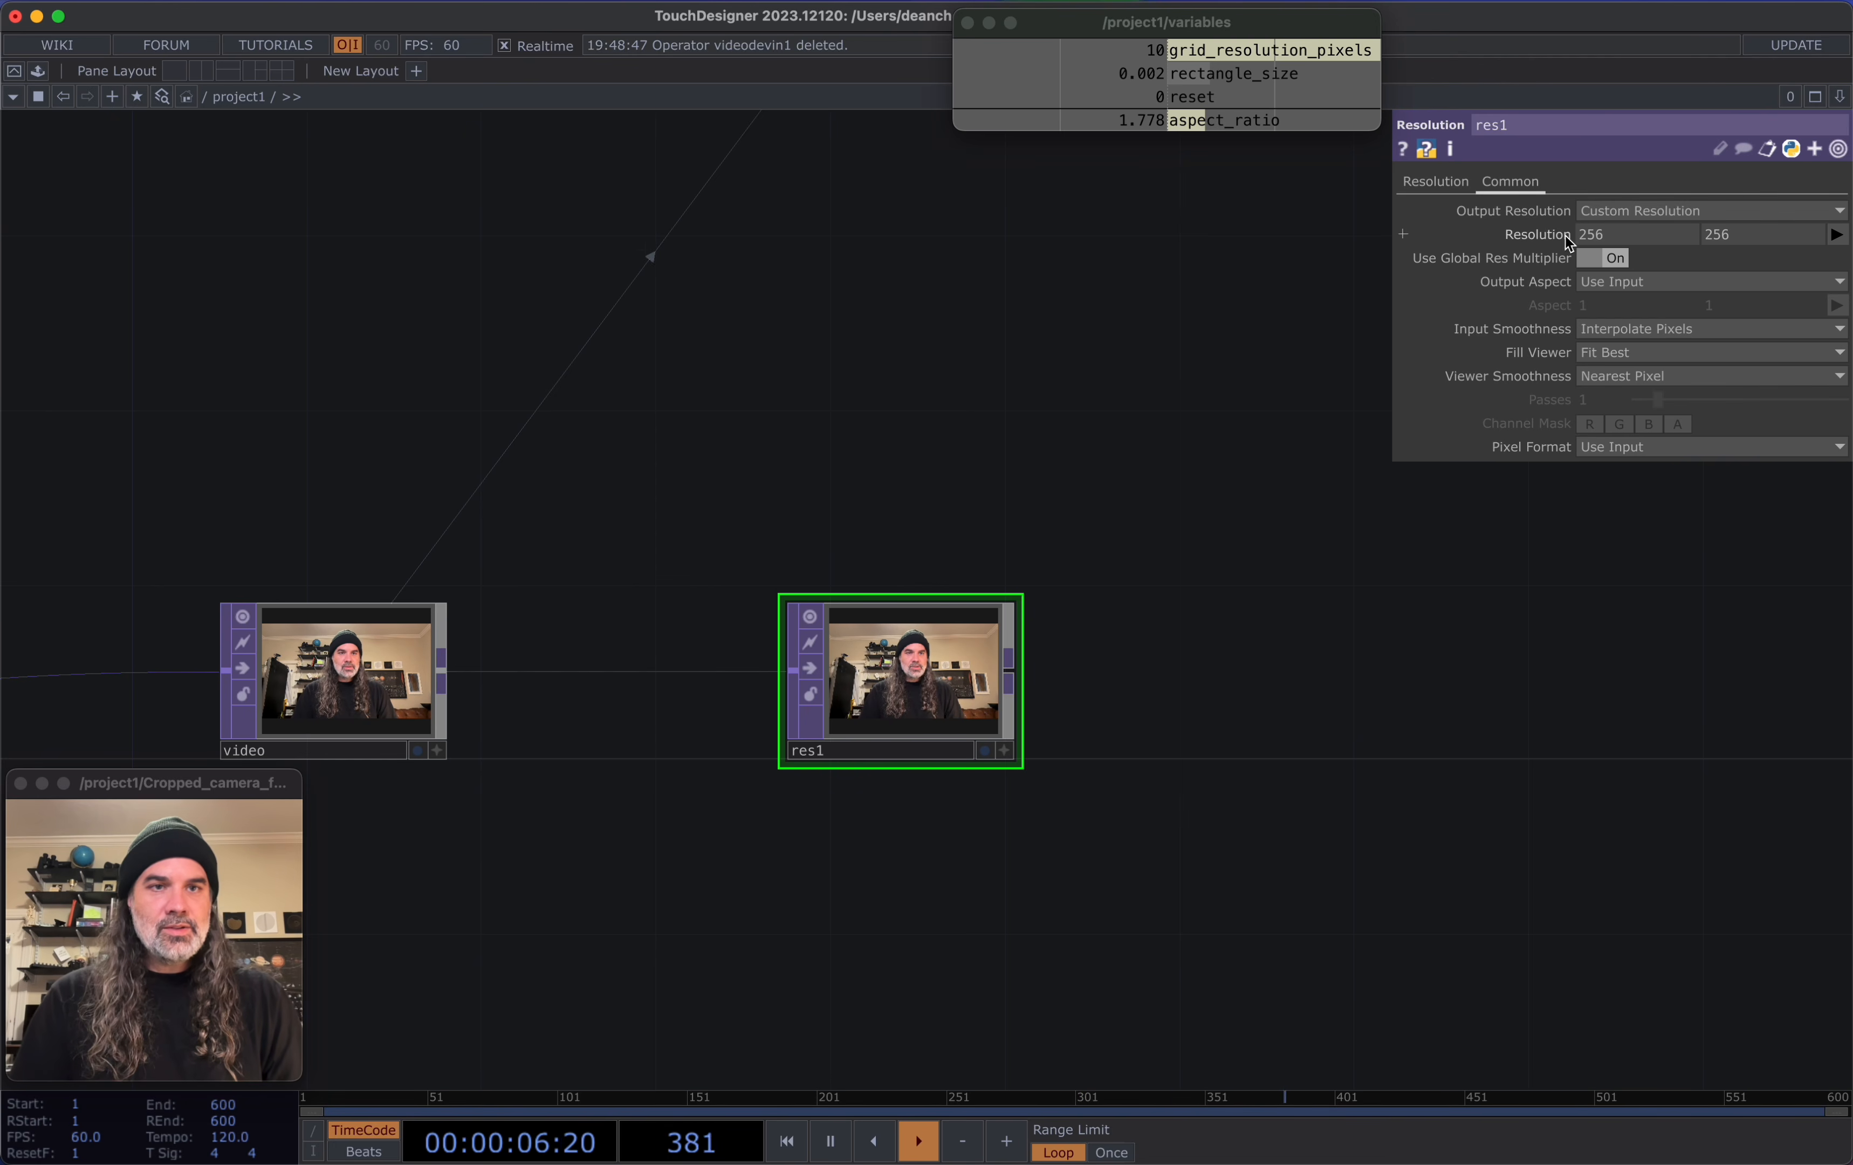
Link the Resolution TOP's width to the grid_resolution_pixels channel of the variables Null as a CHOP Reference
click(1529, 236)
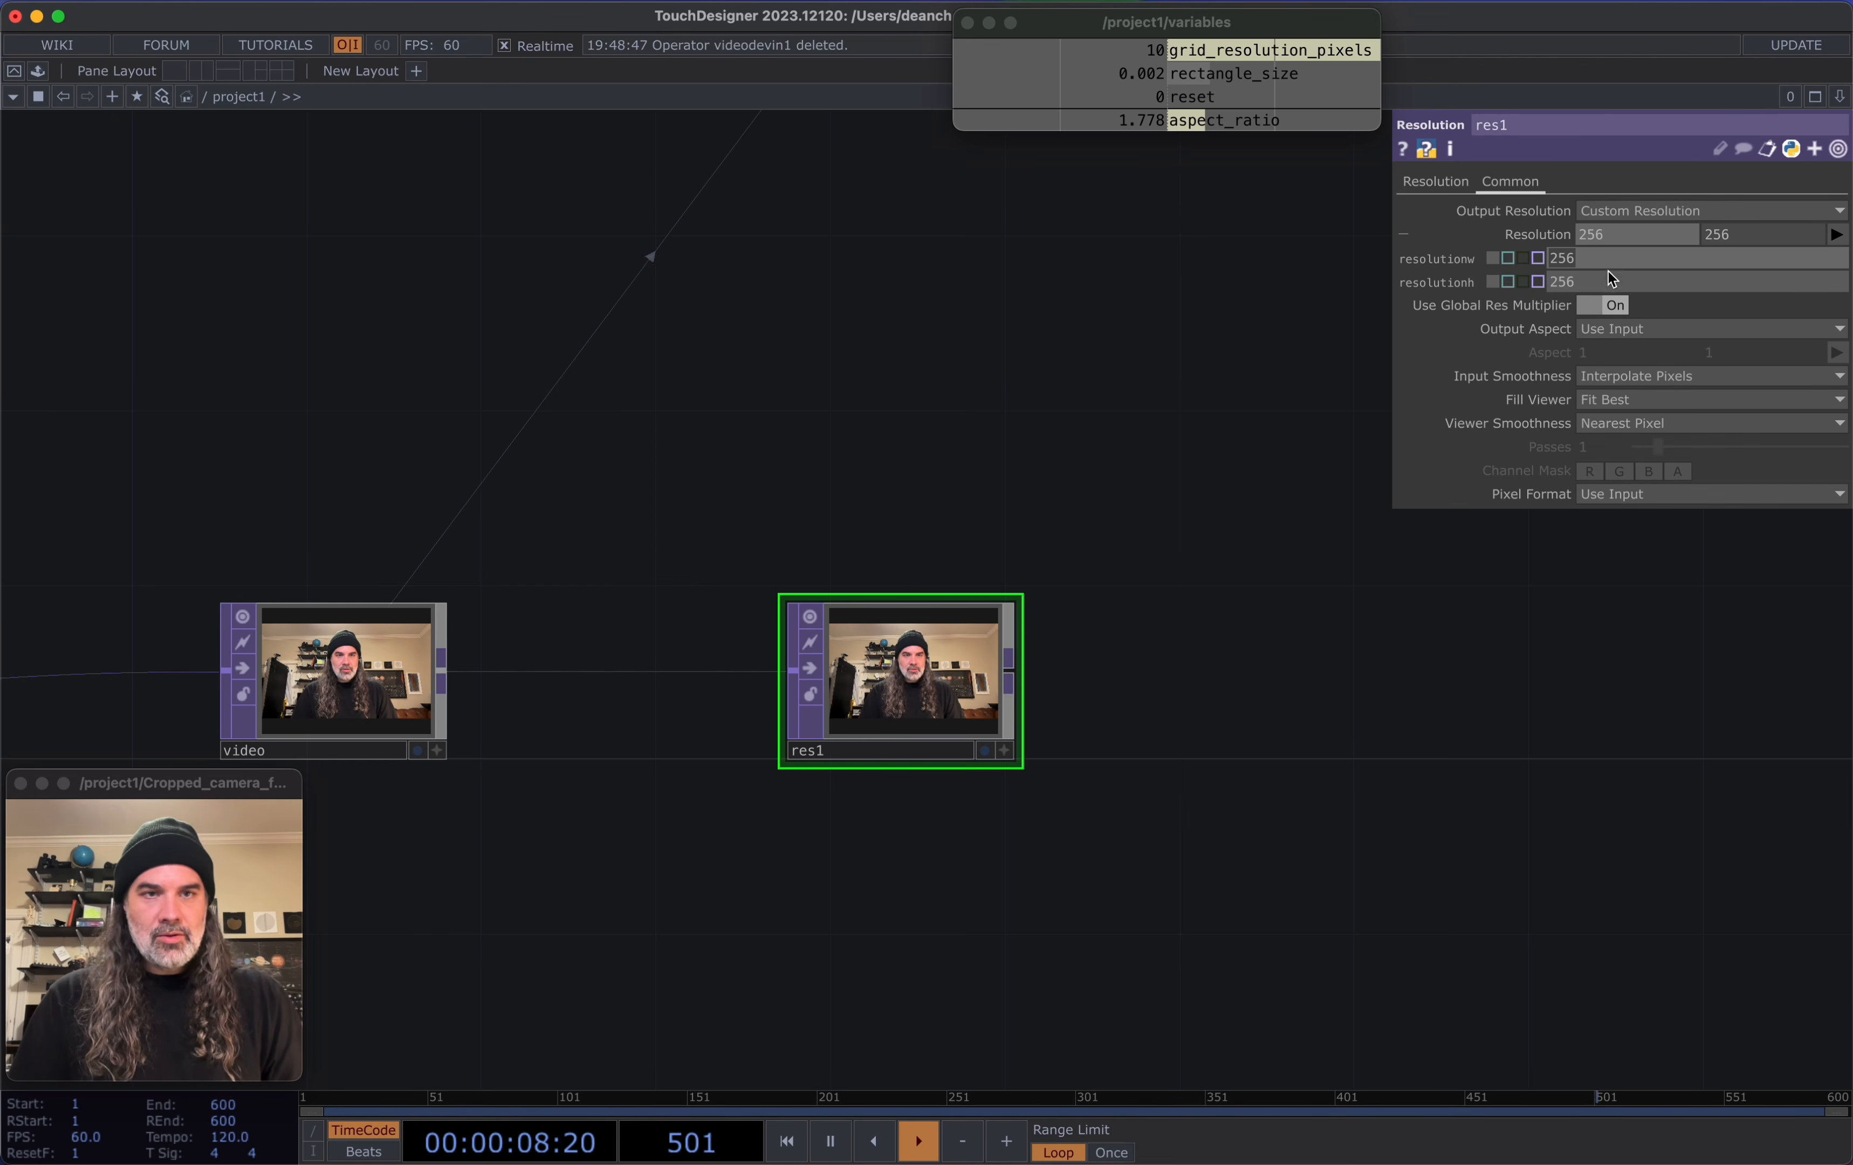
text(op('video')/)
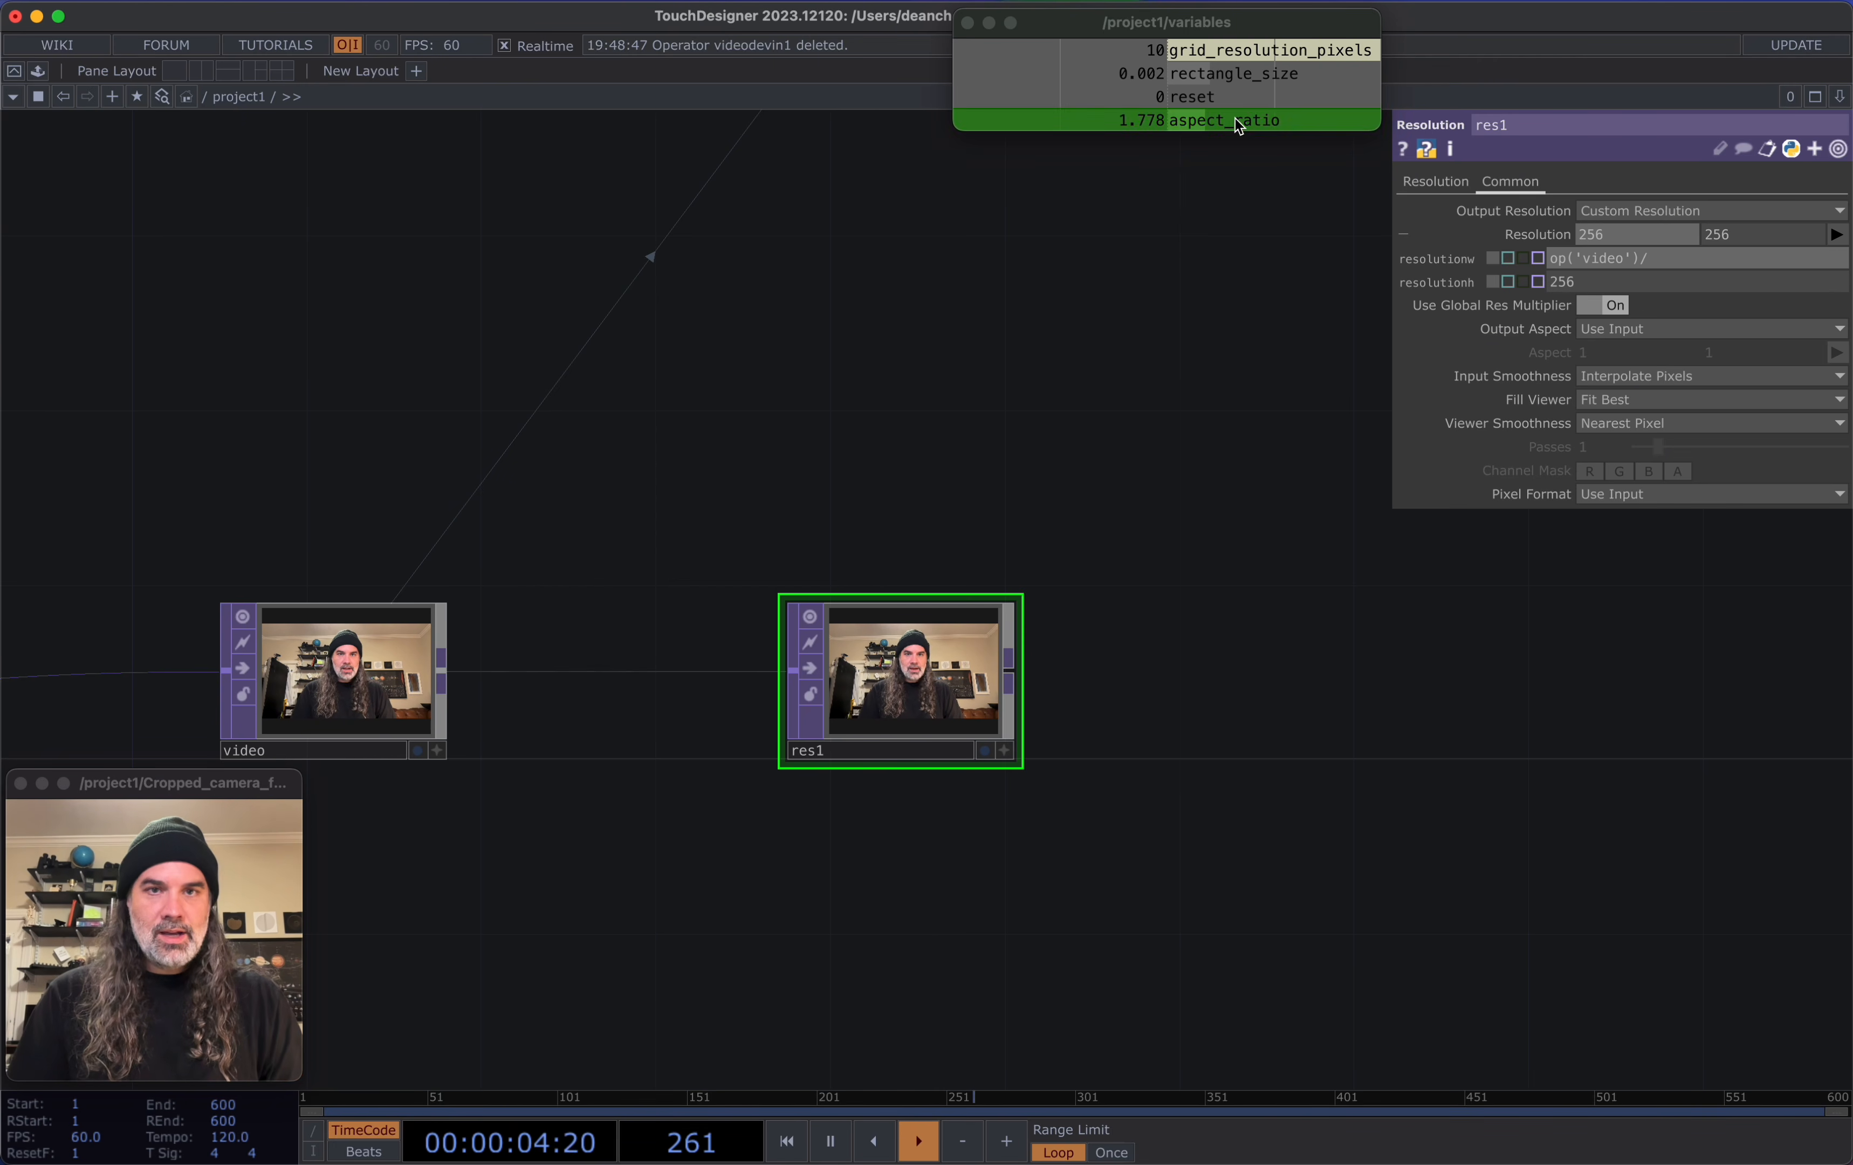
drag(1245, 65, 1615, 231)
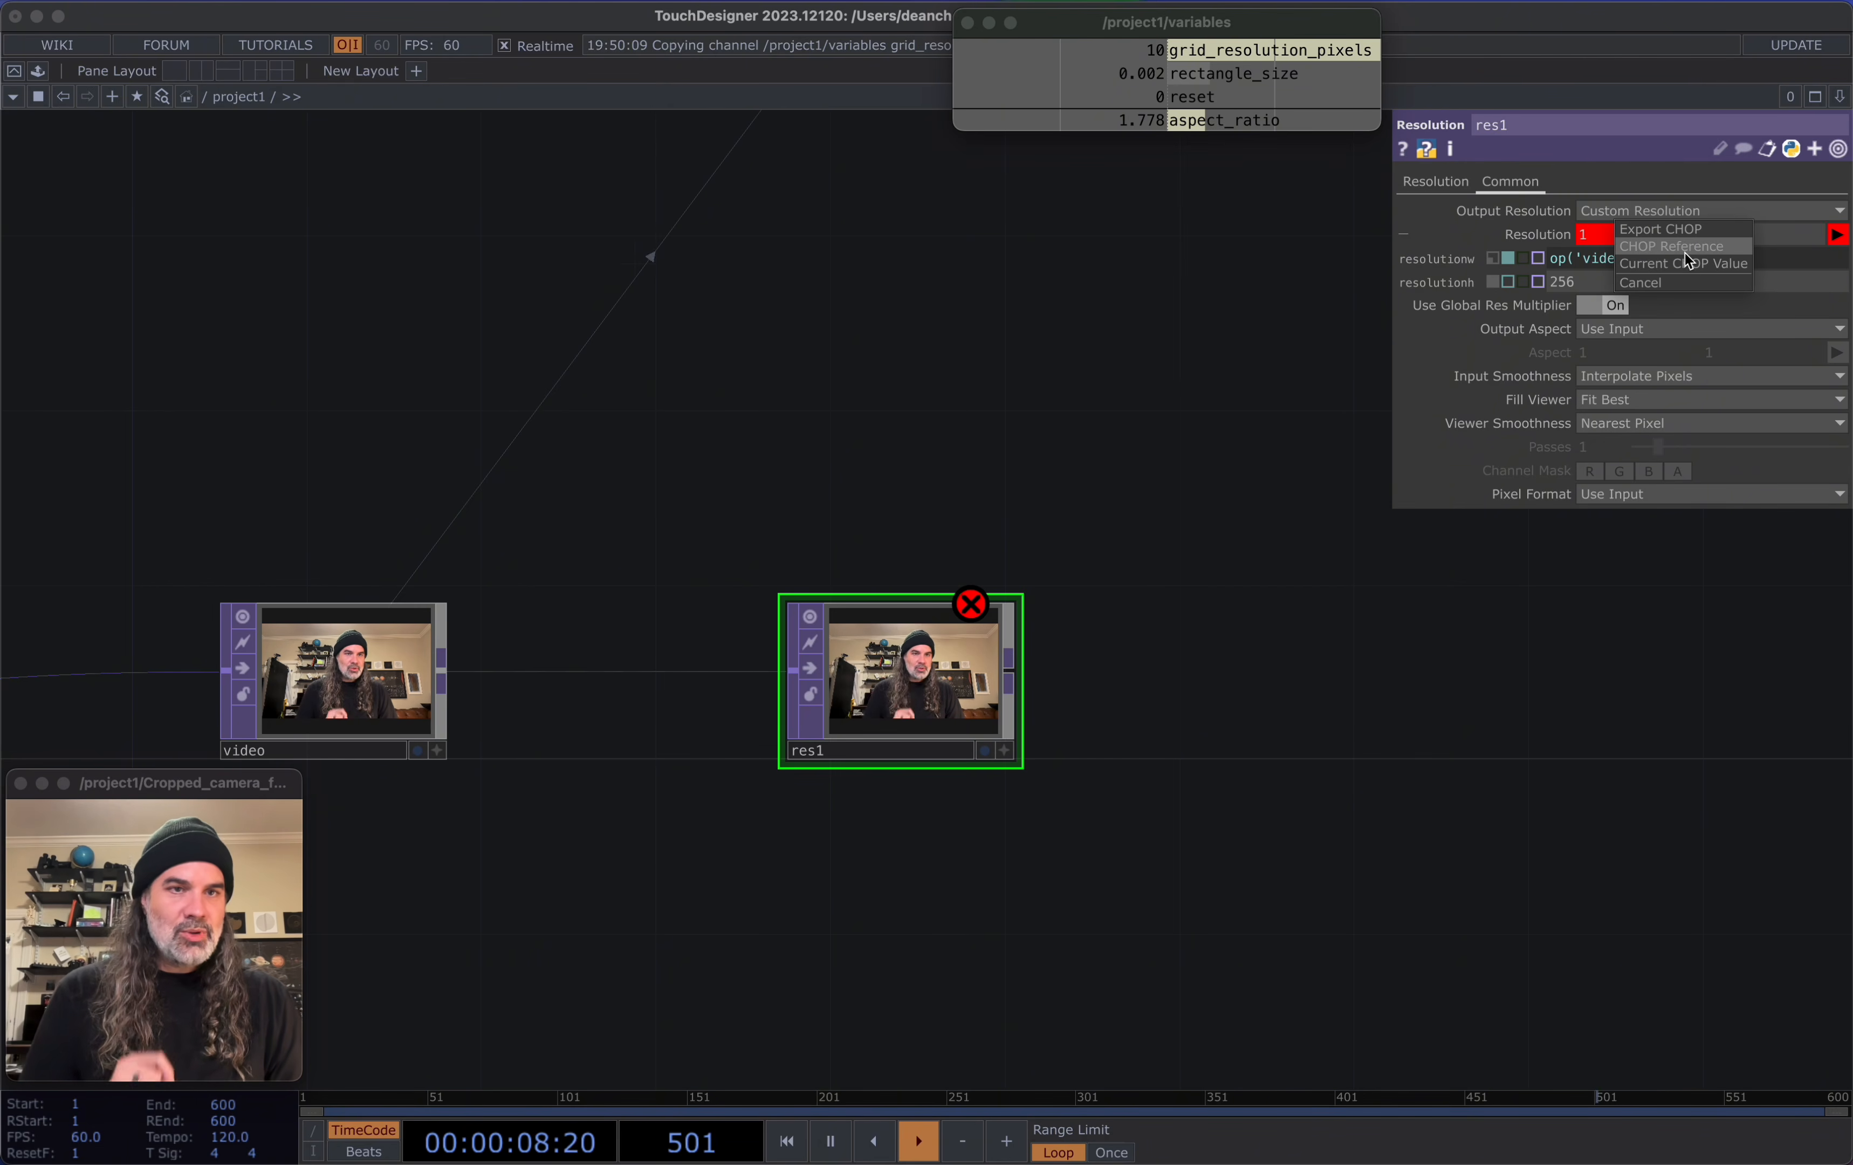
click(1685, 253)
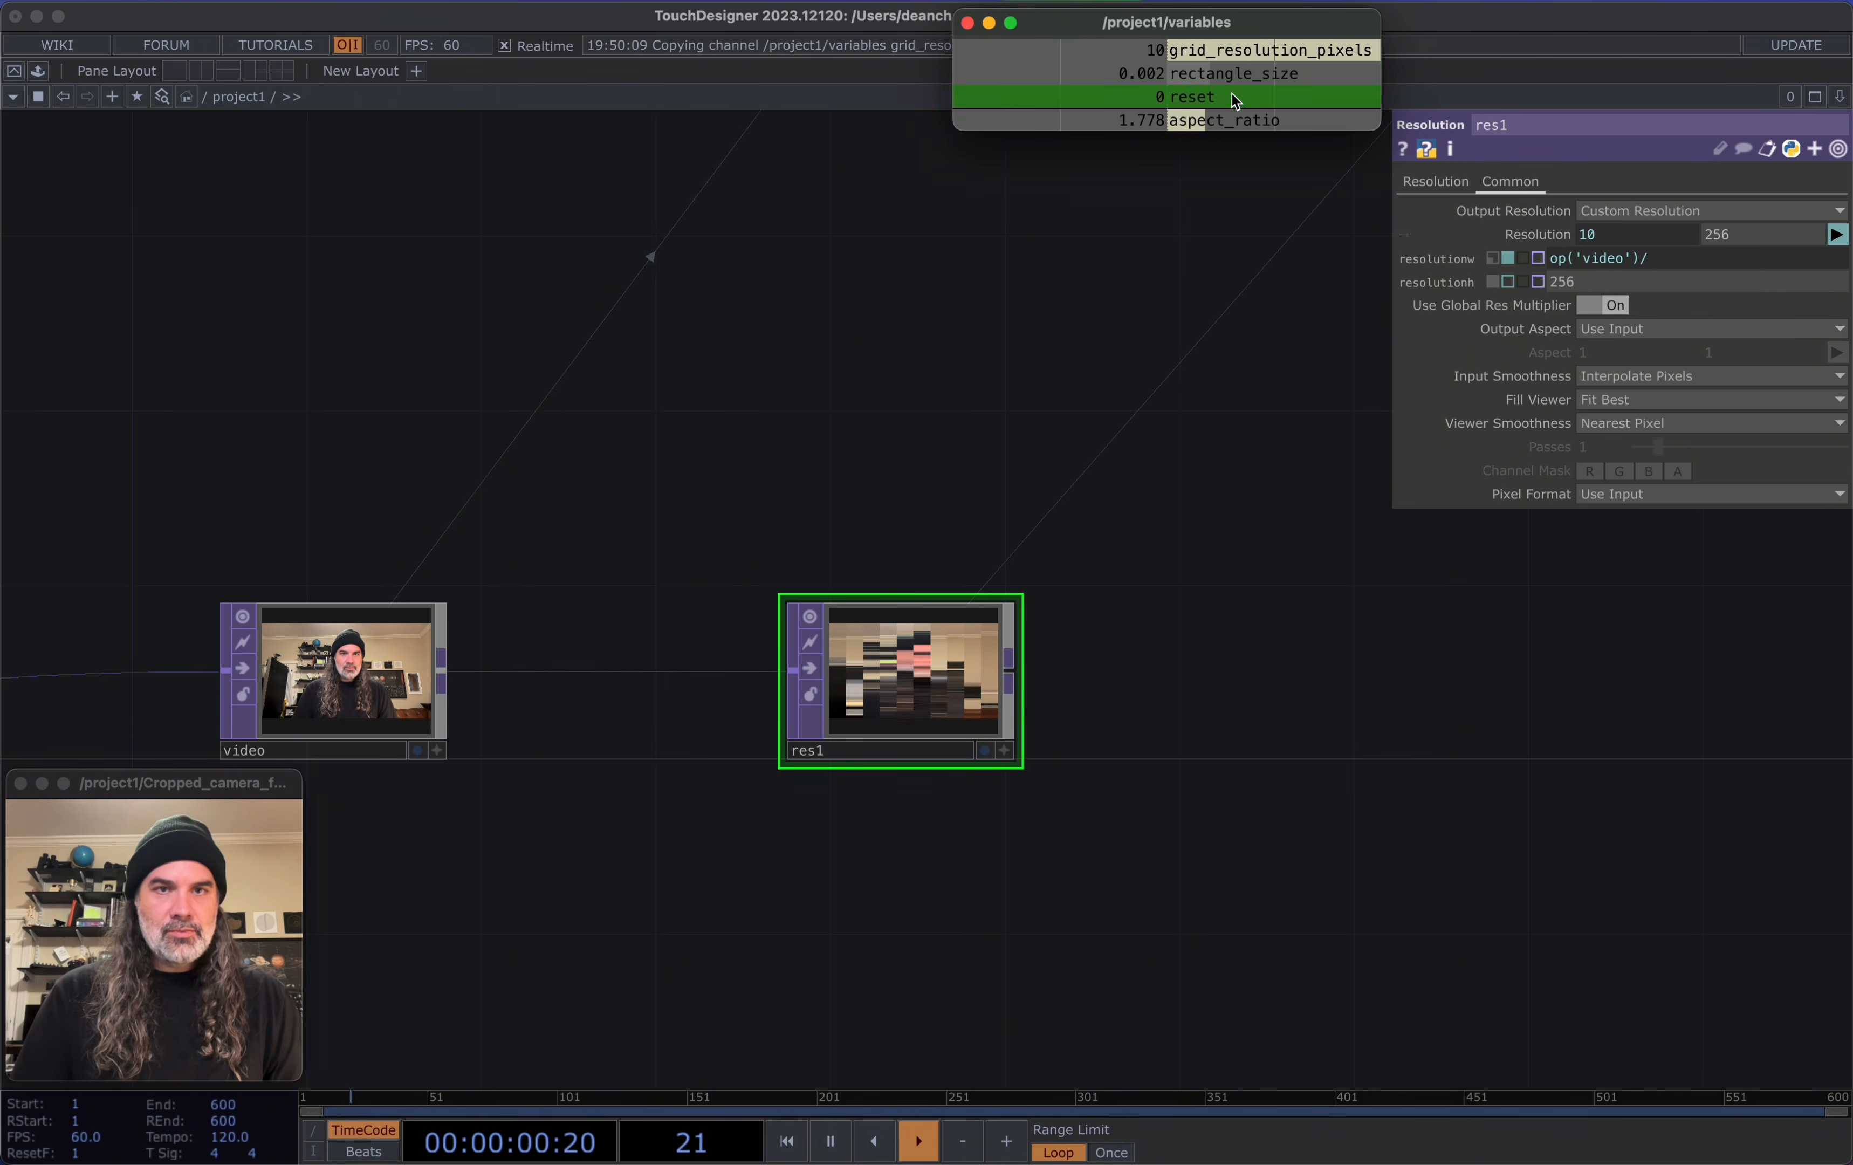
click(1491, 259)
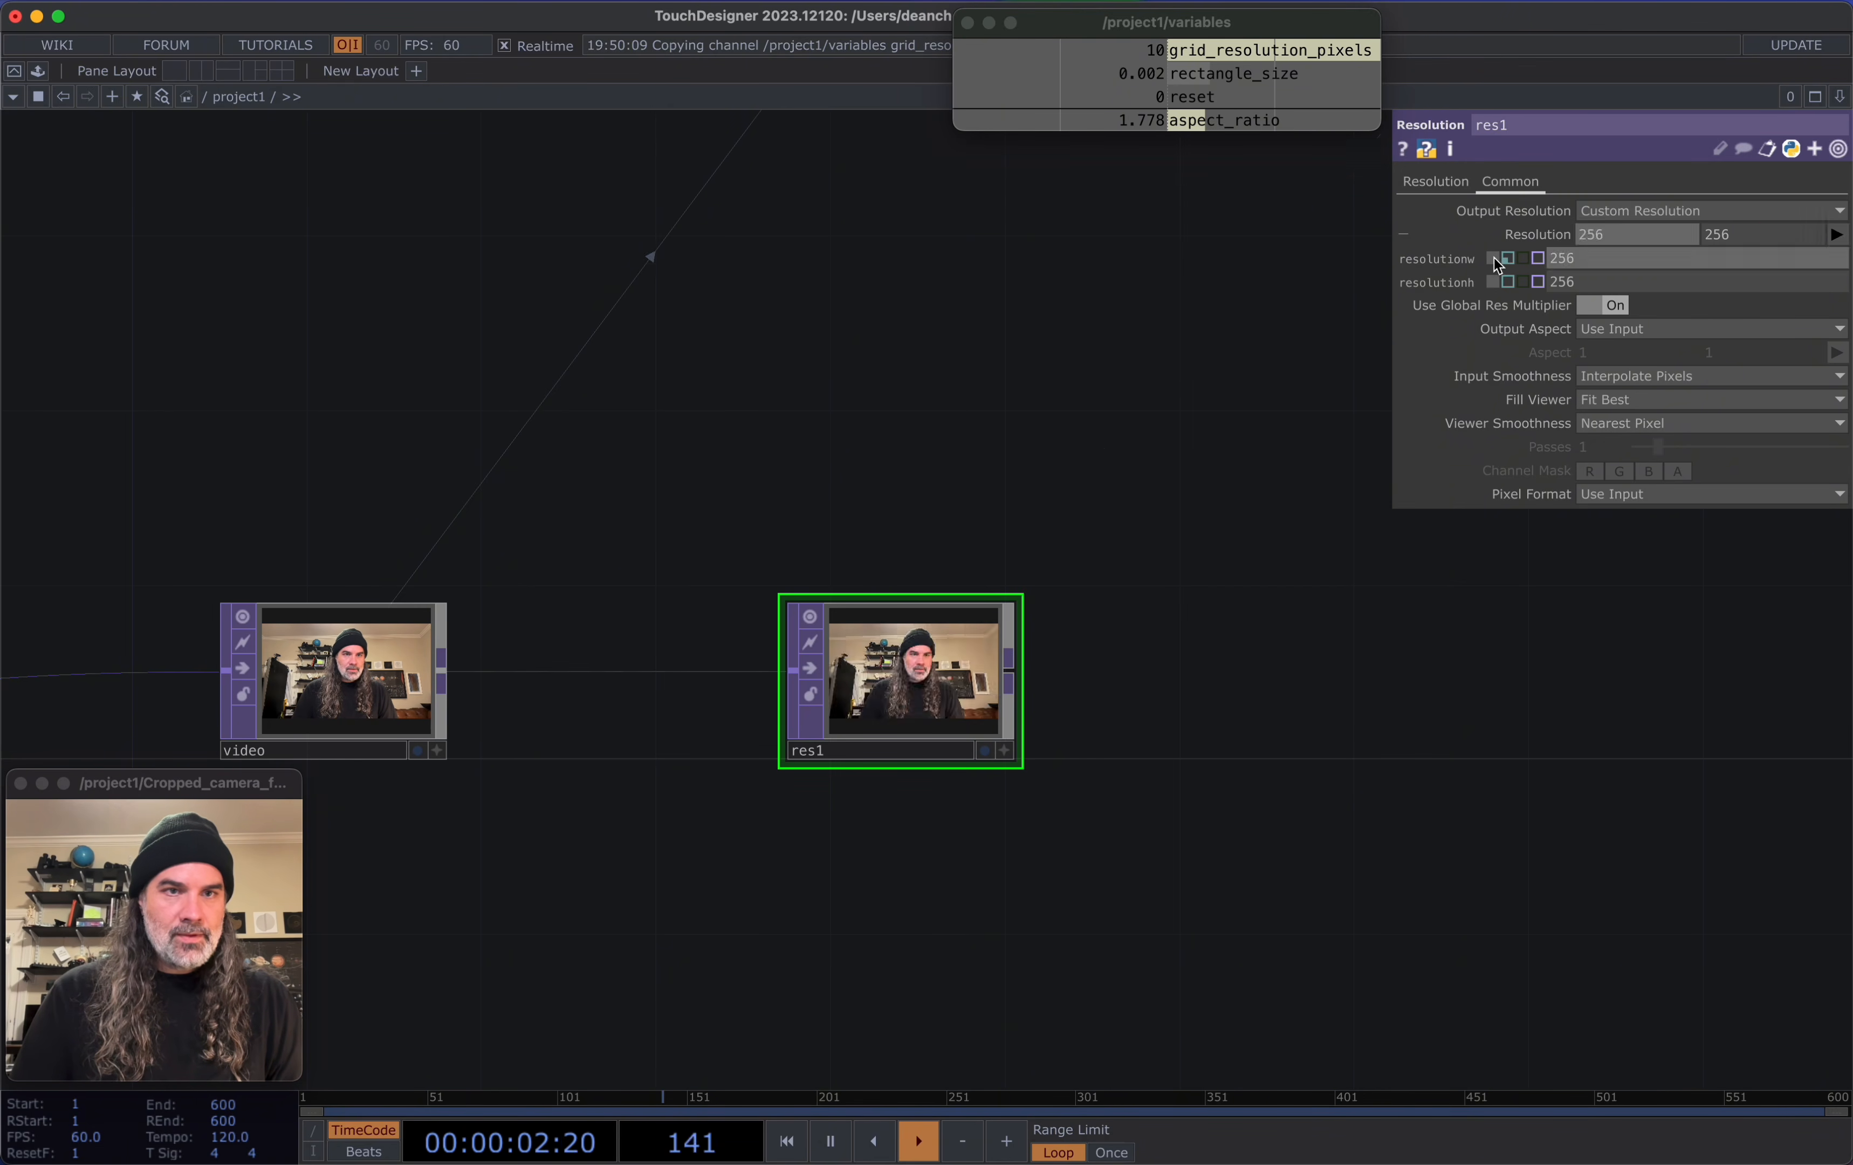
click(1504, 258)
click(1575, 259)
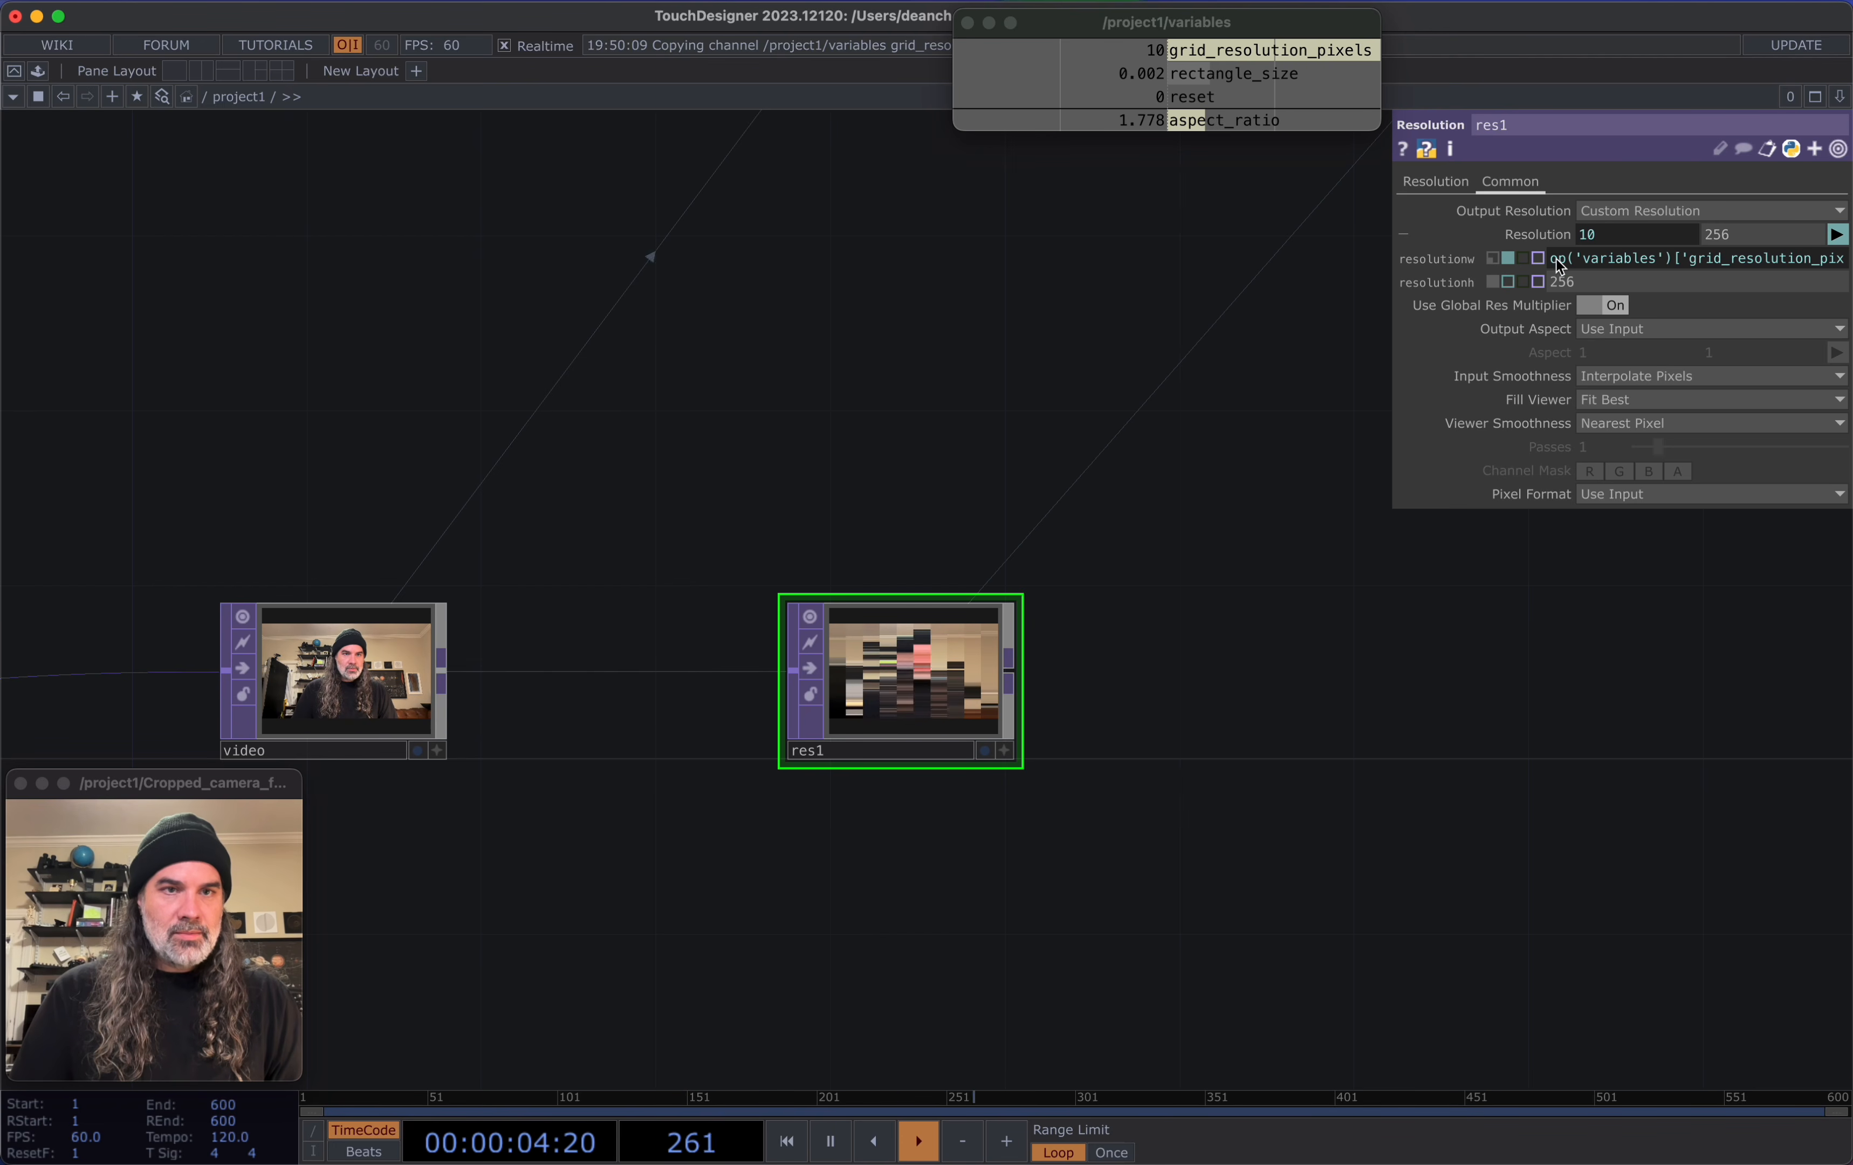
Widen the parameter window and prefix the width expression with op('video').width/ so the video width is divided by grid_resolution_pixels
drag(1393, 333, 1007, 339)
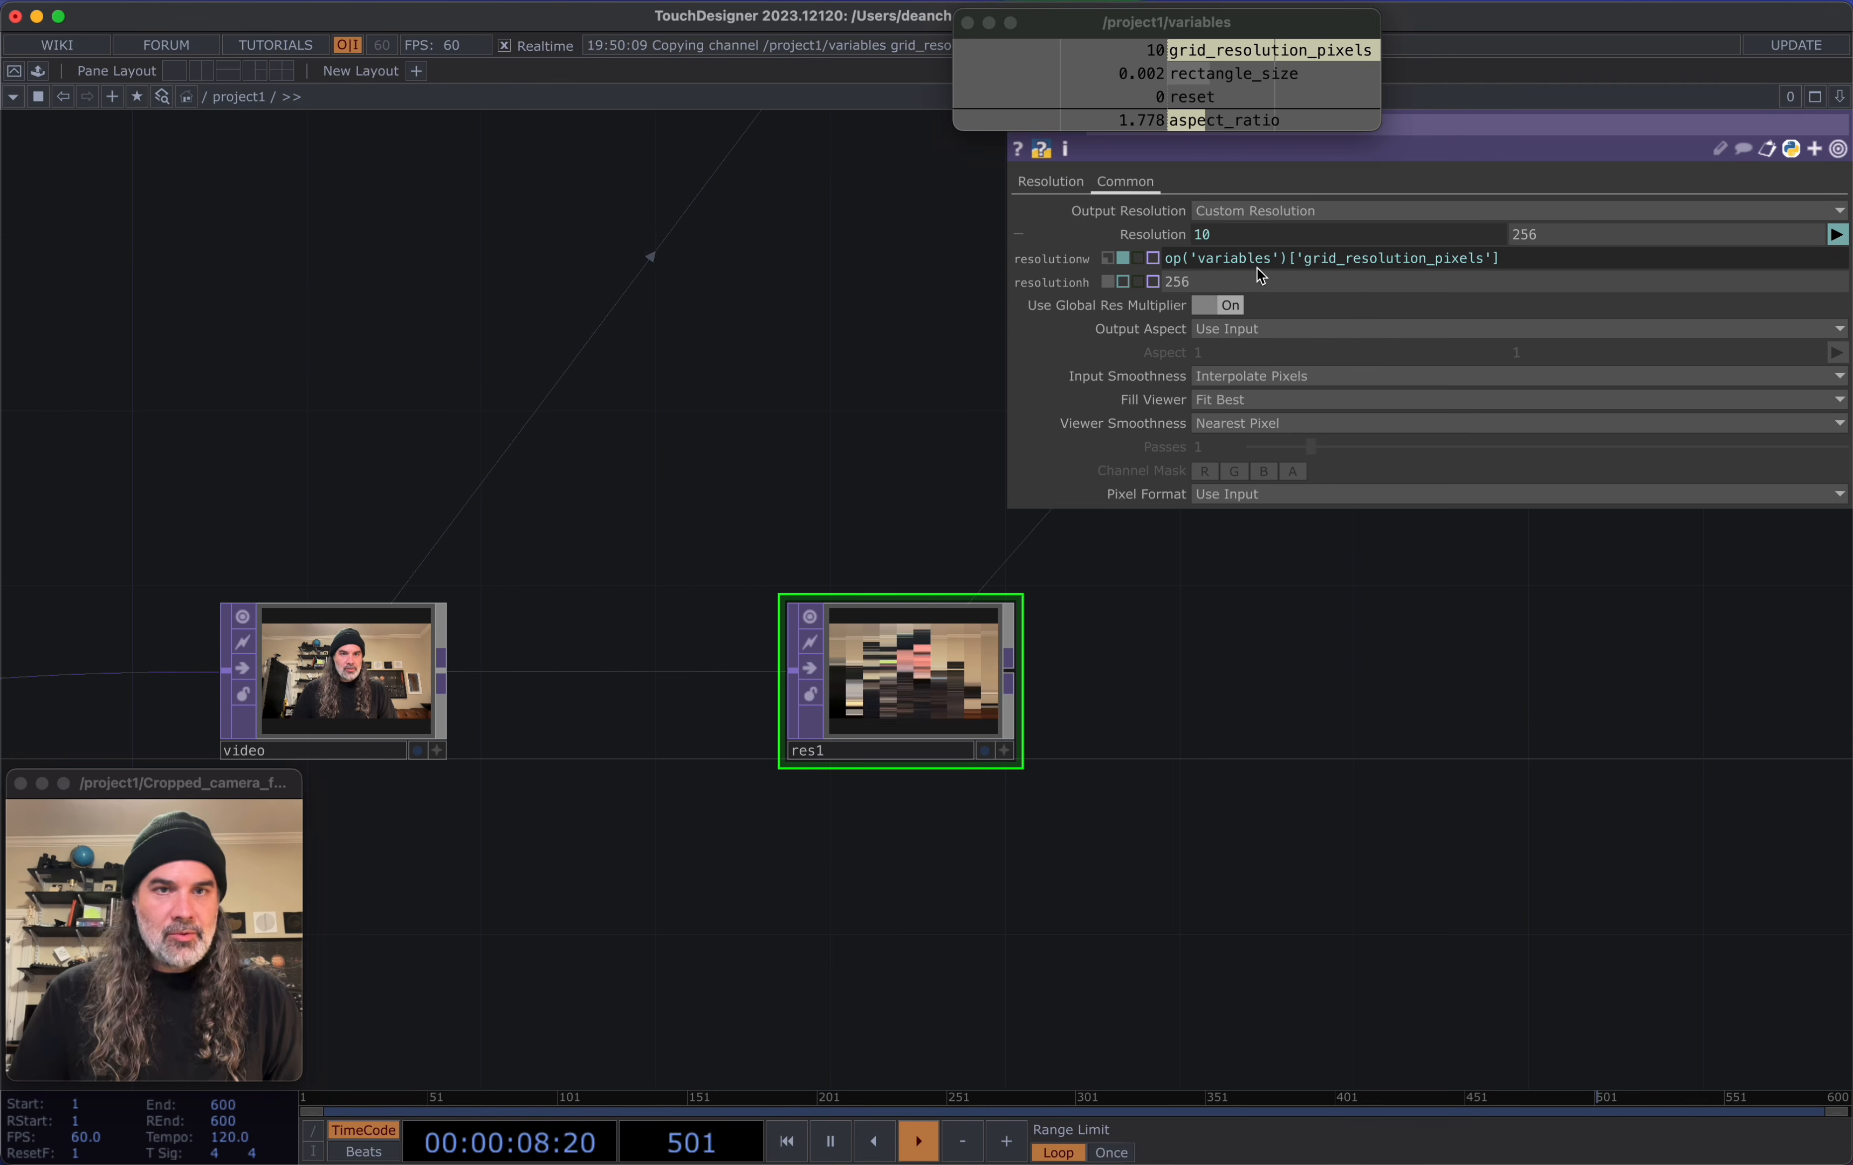
click(1170, 260)
text(op('vi)
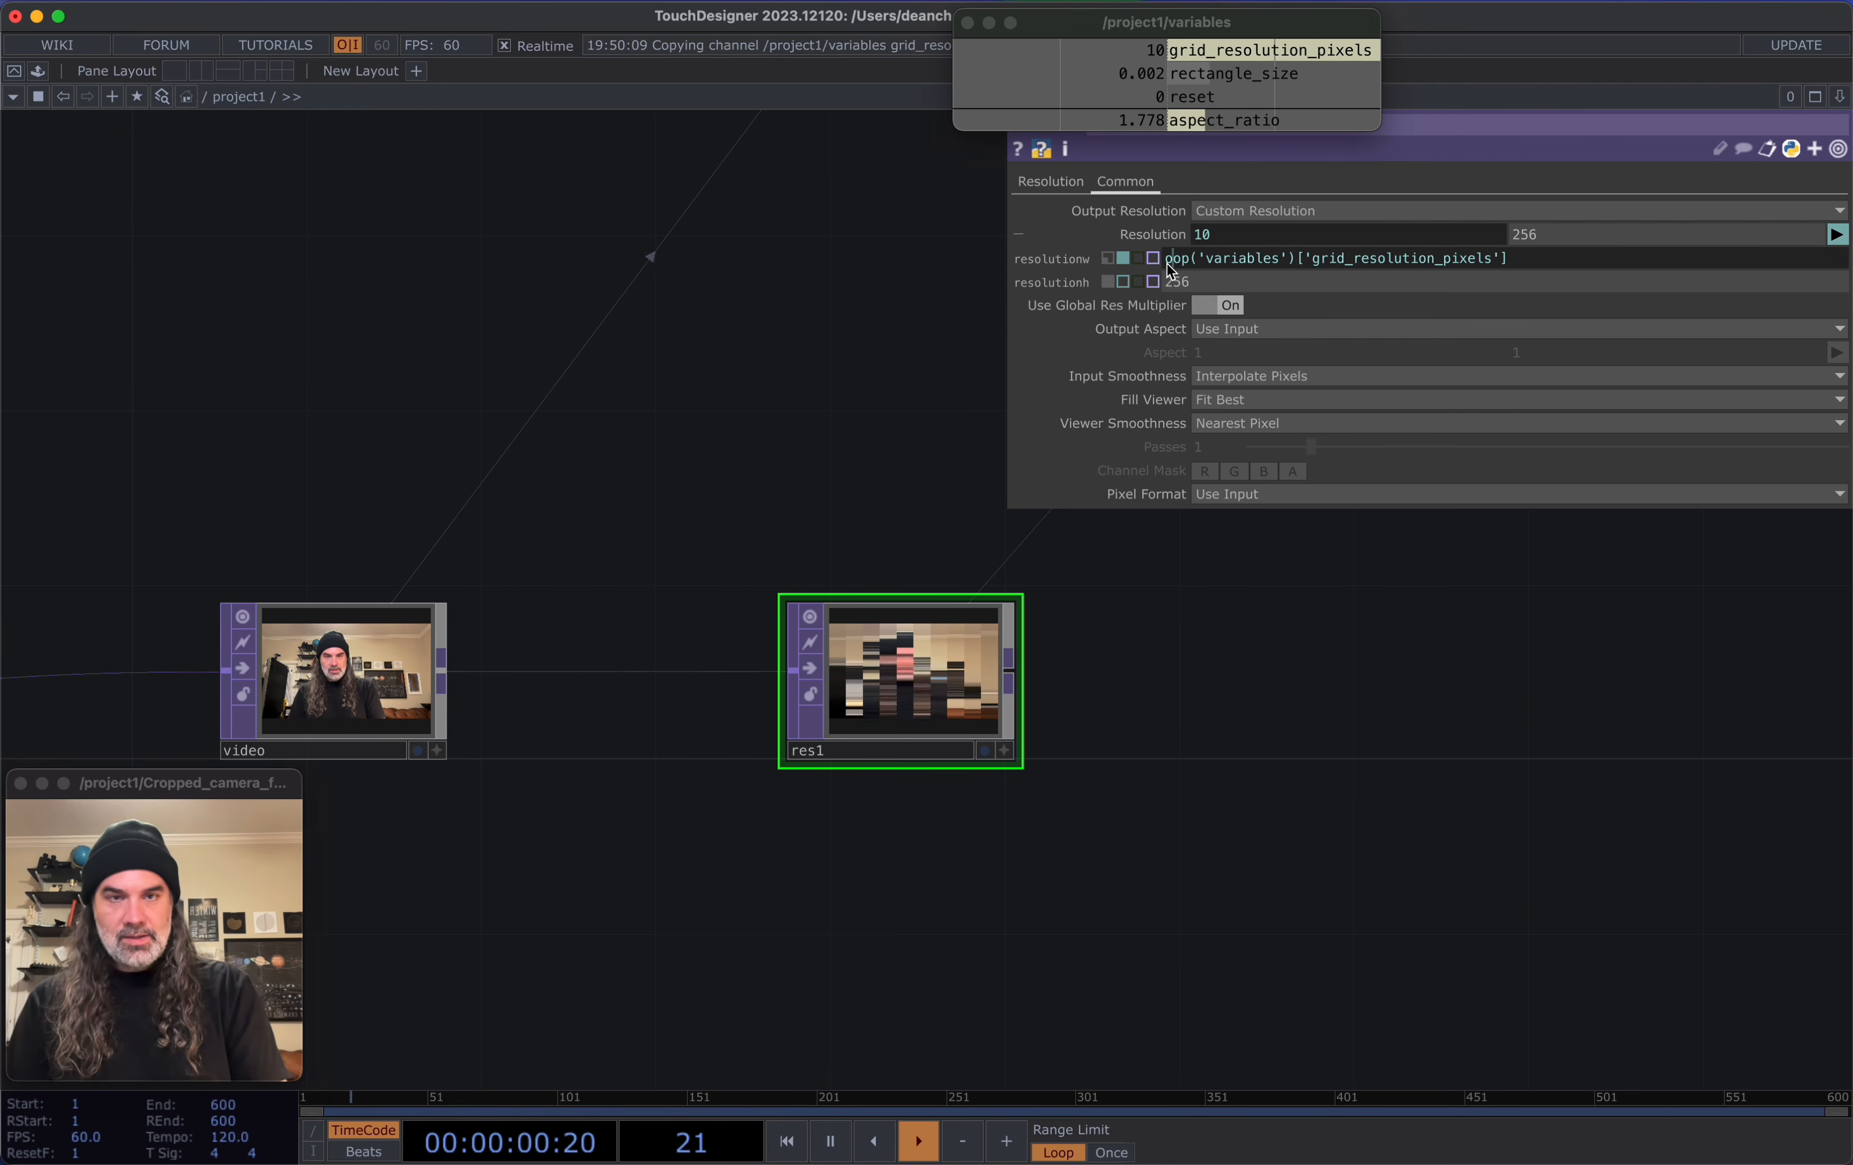
text(deo').wi)
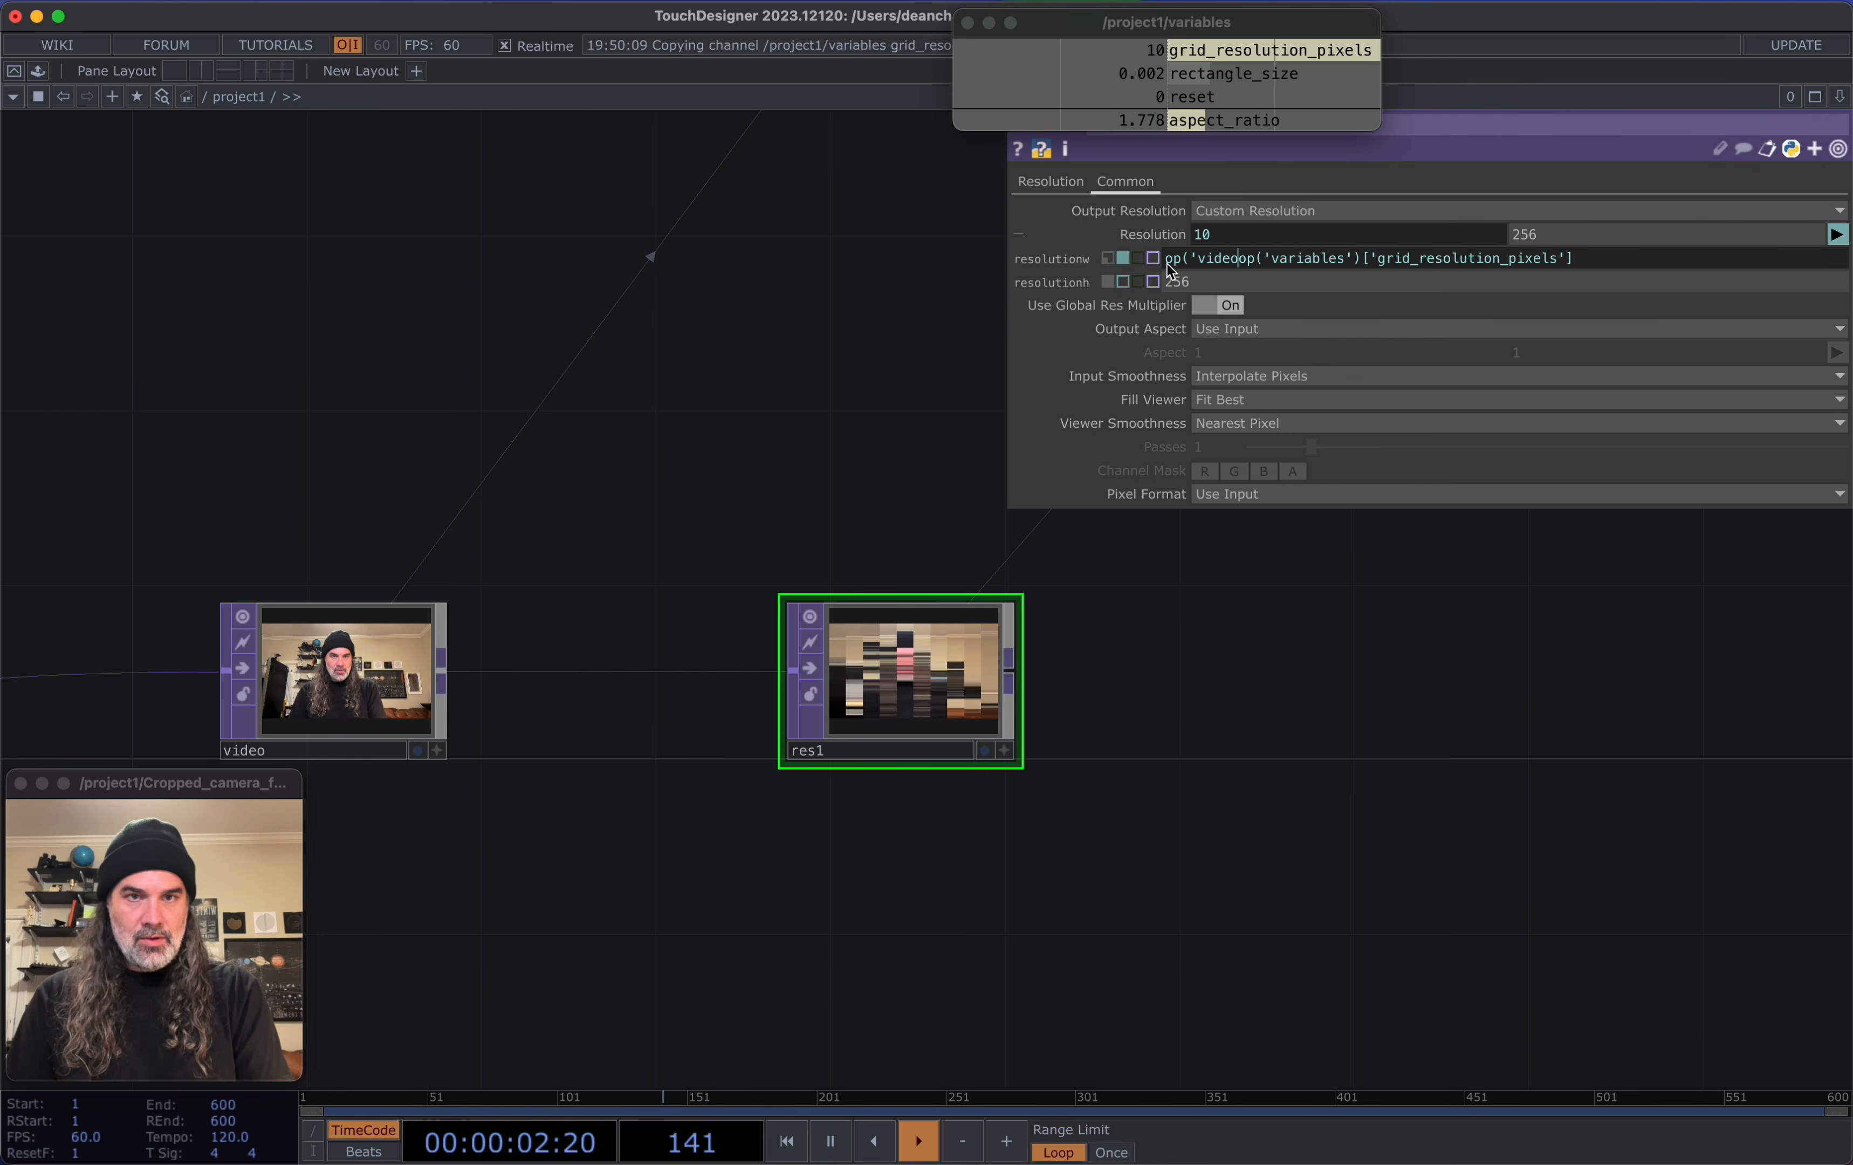
text(dth/)
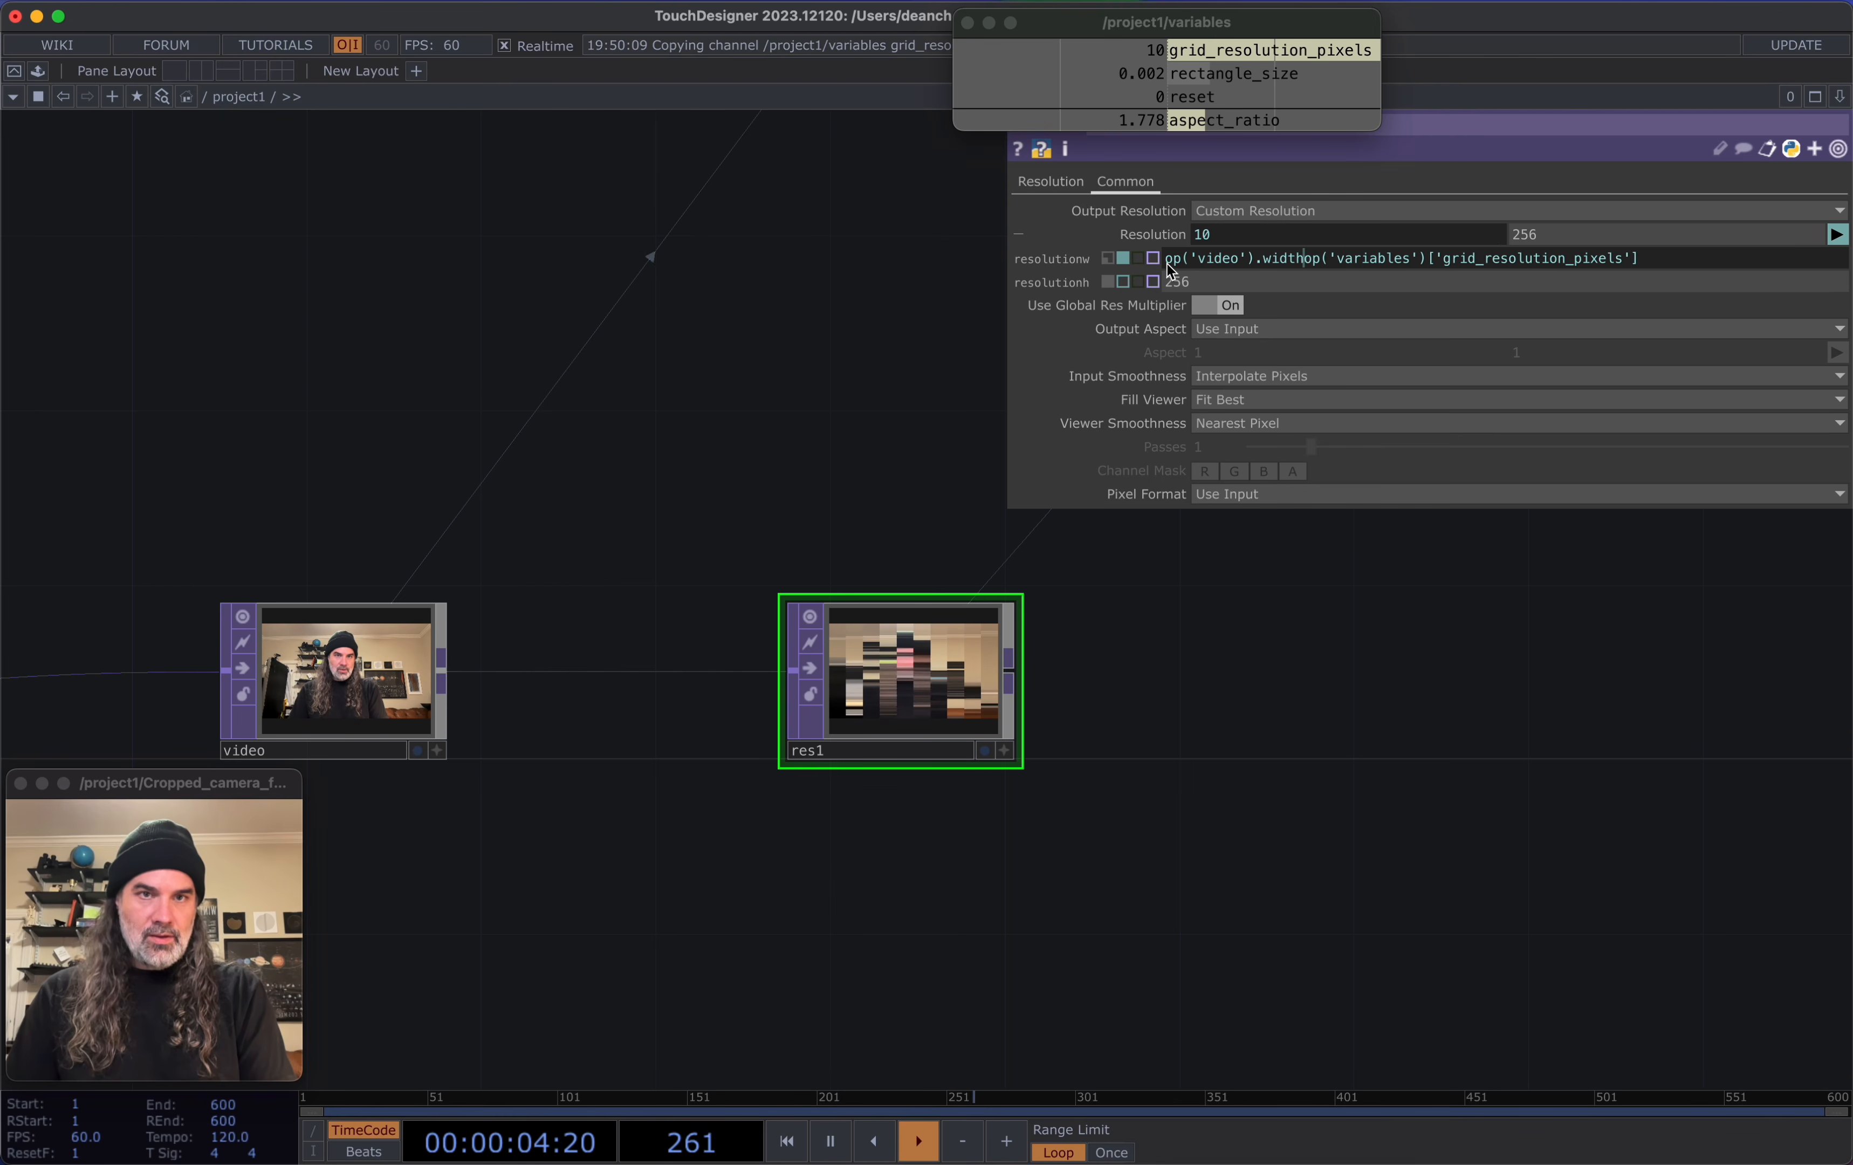
Copy the width expression into the Resolution TOP's height and change it to op('video').height/op('variables')['grid_resolution_pixels']
click(1655, 258)
double_click(1657, 258)
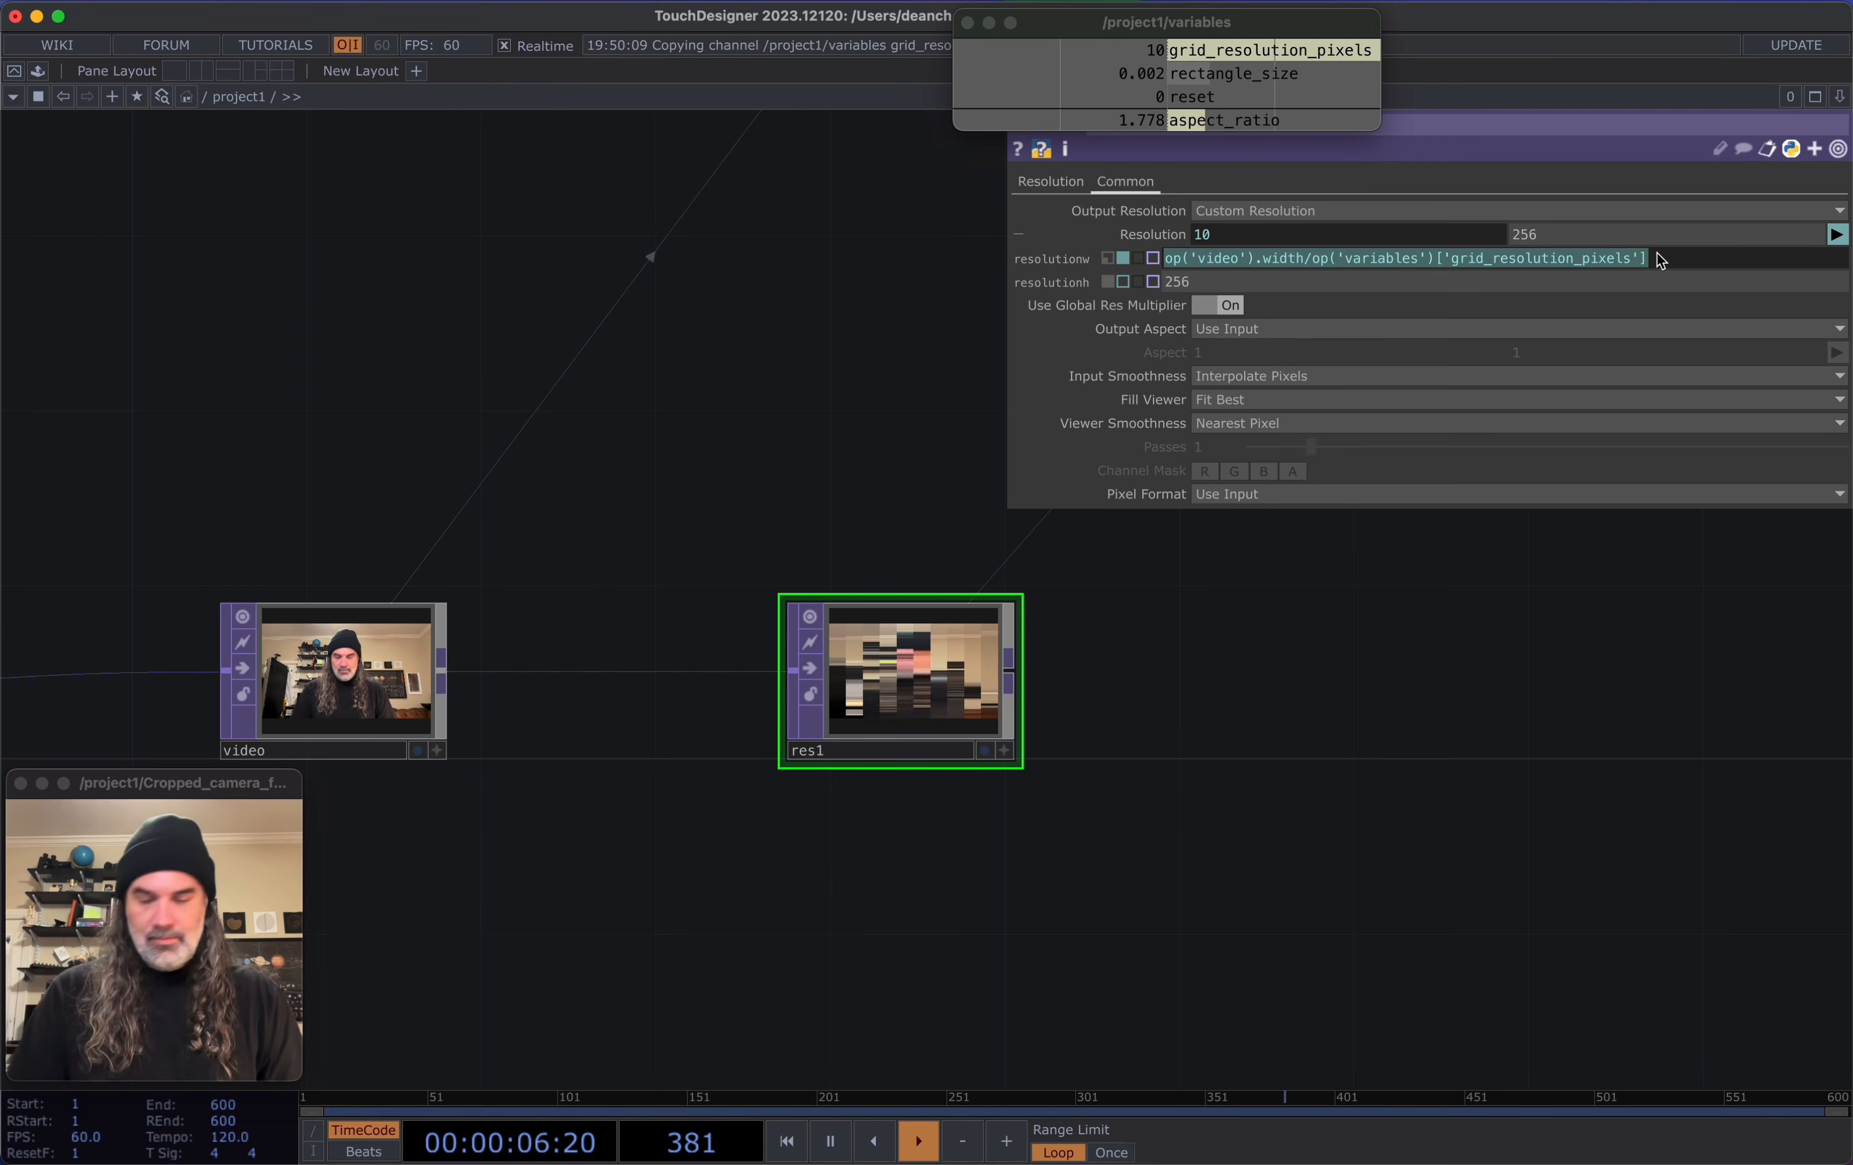
key(super+c)
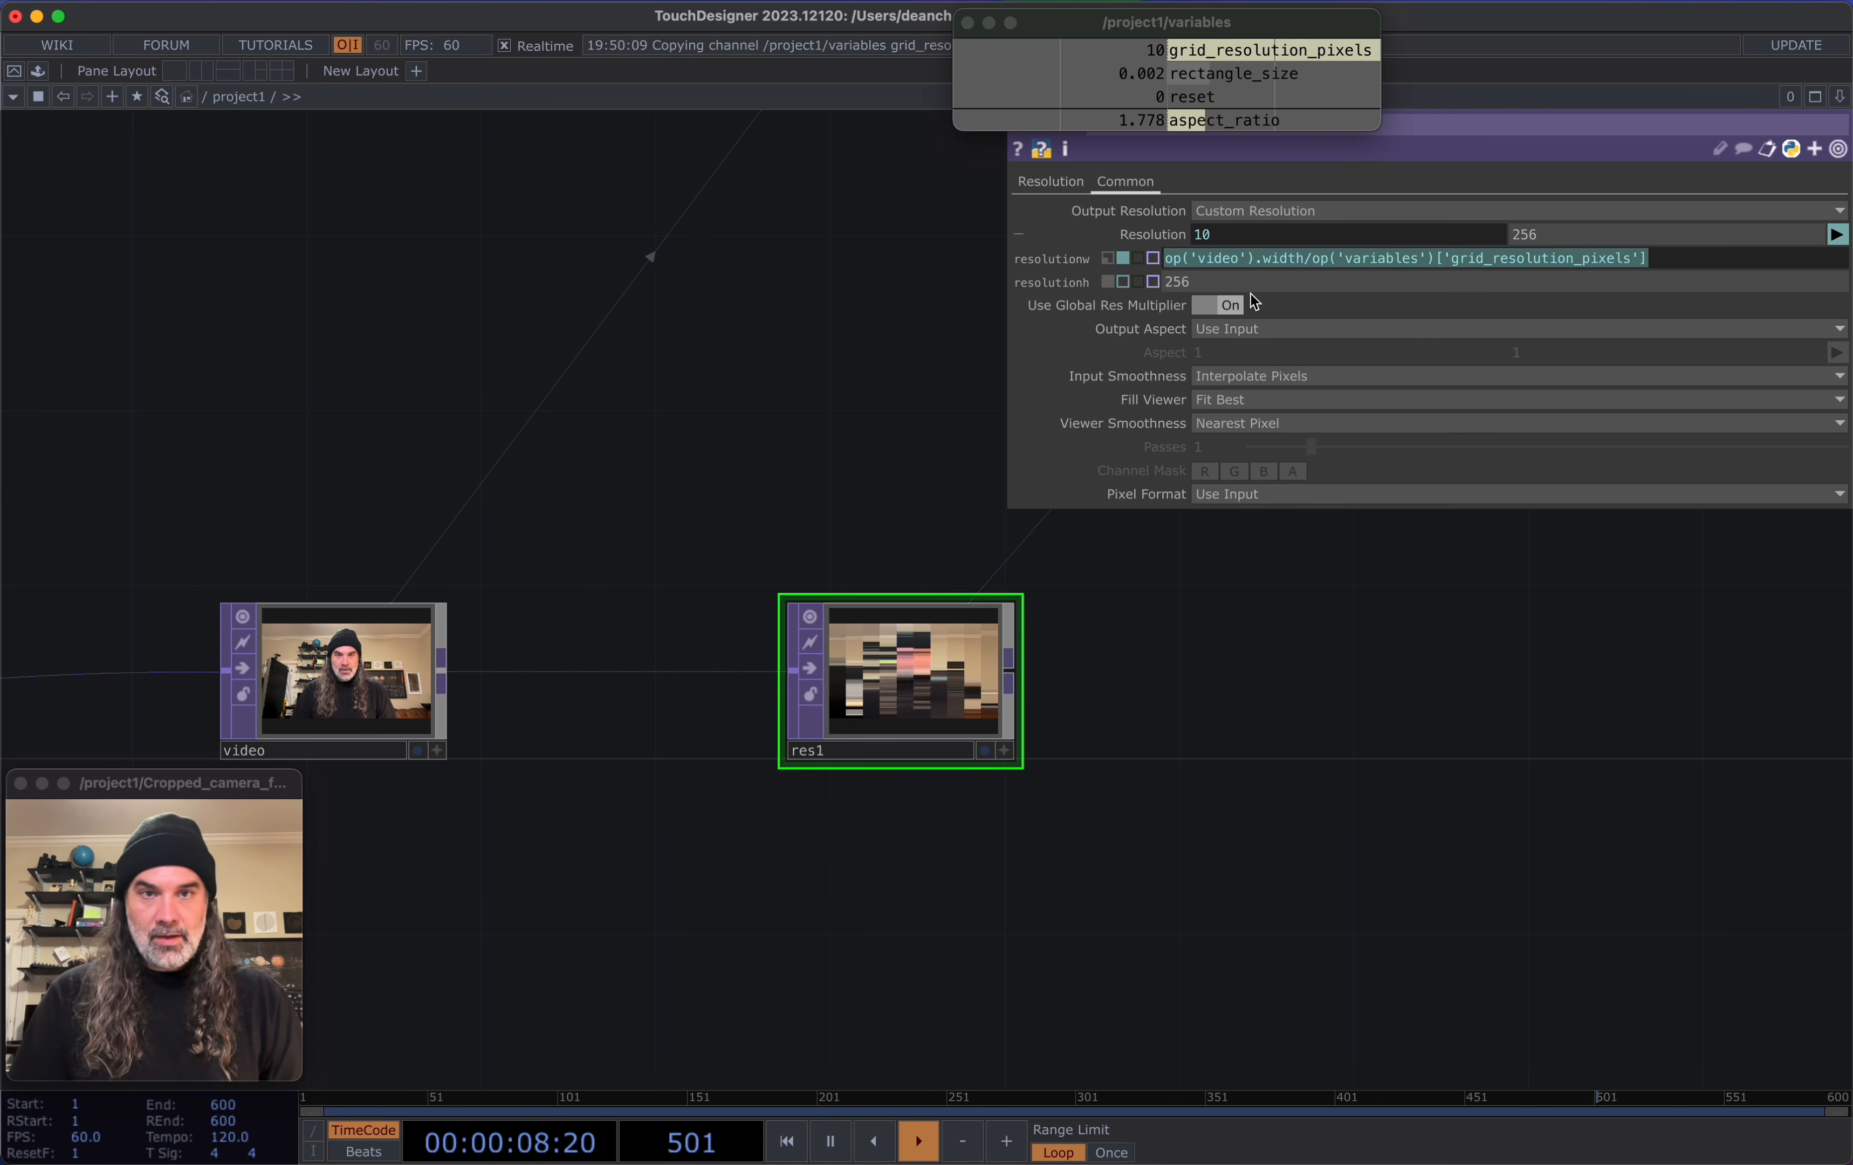
click(1248, 283)
key(super+v)
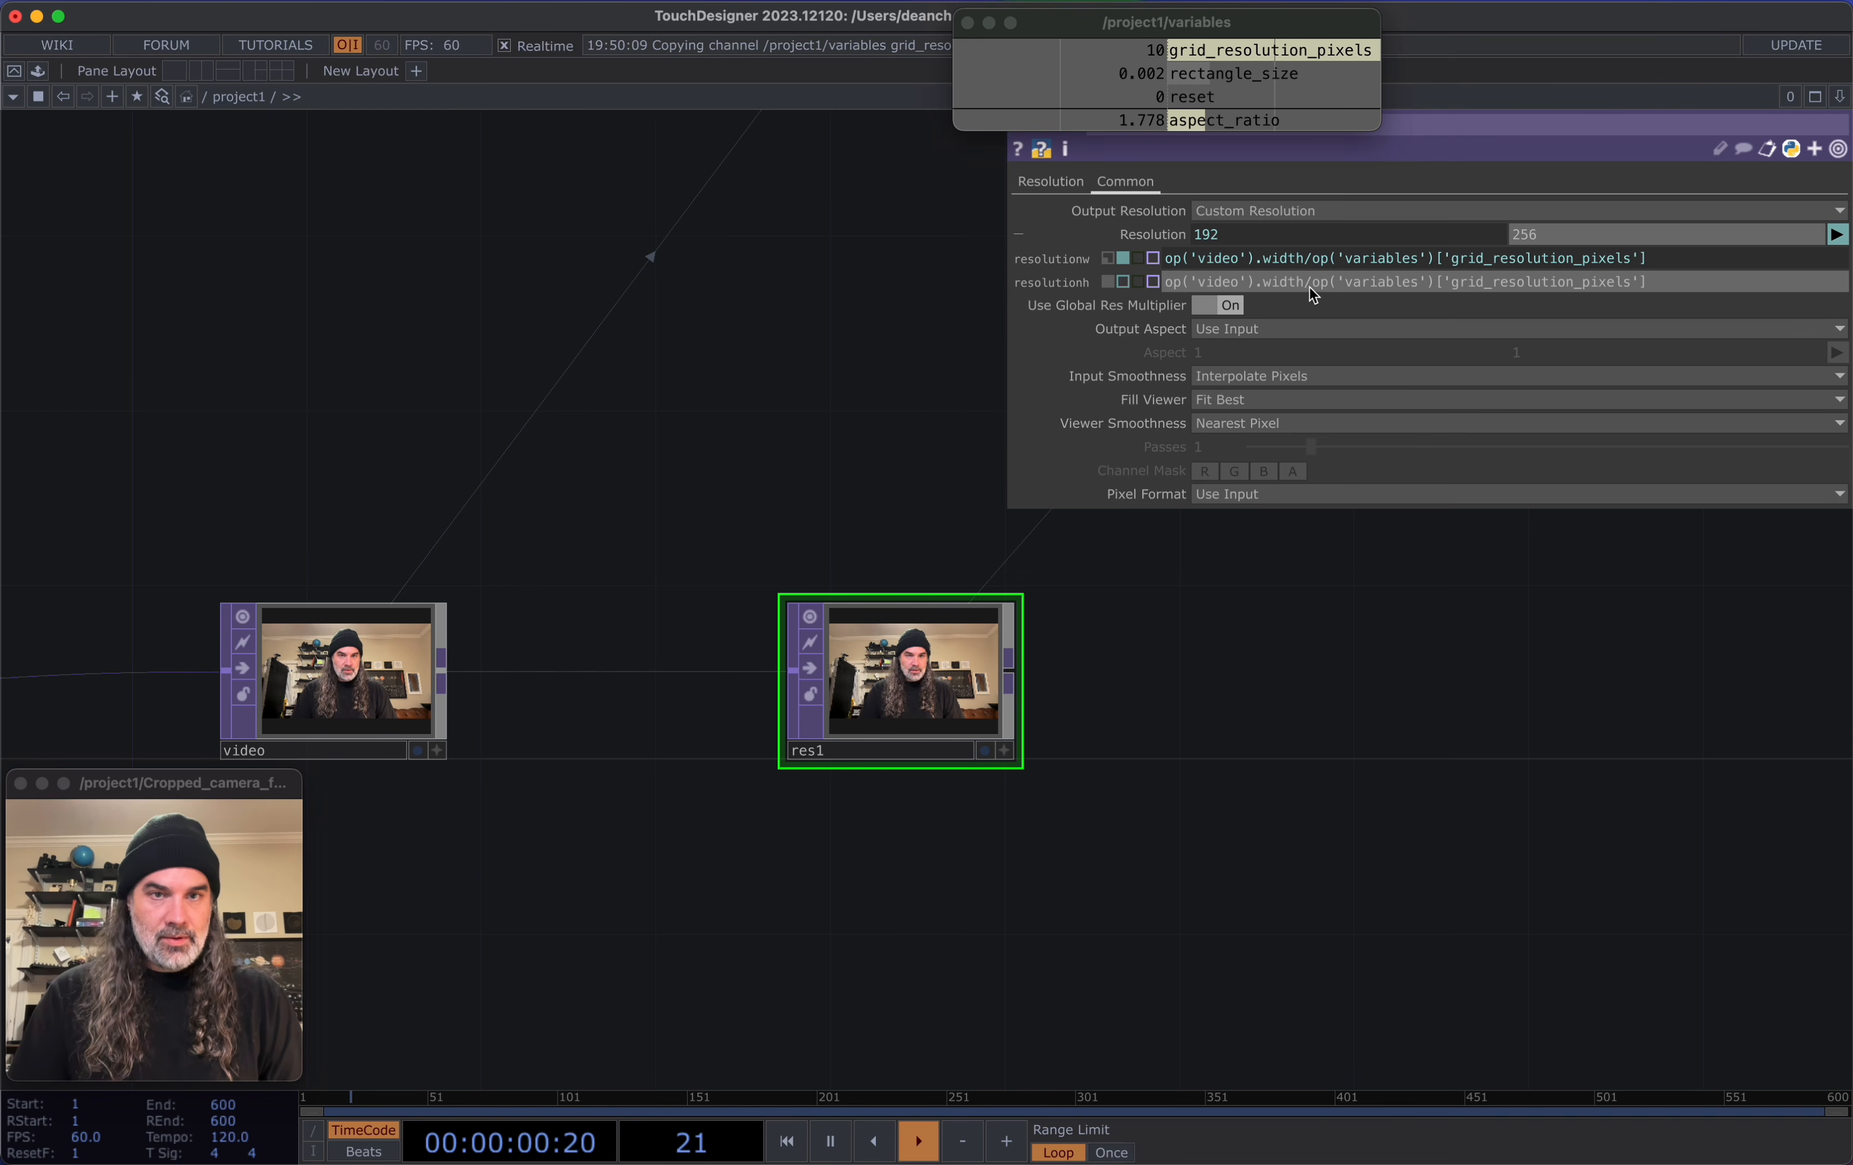
double_click(1265, 284)
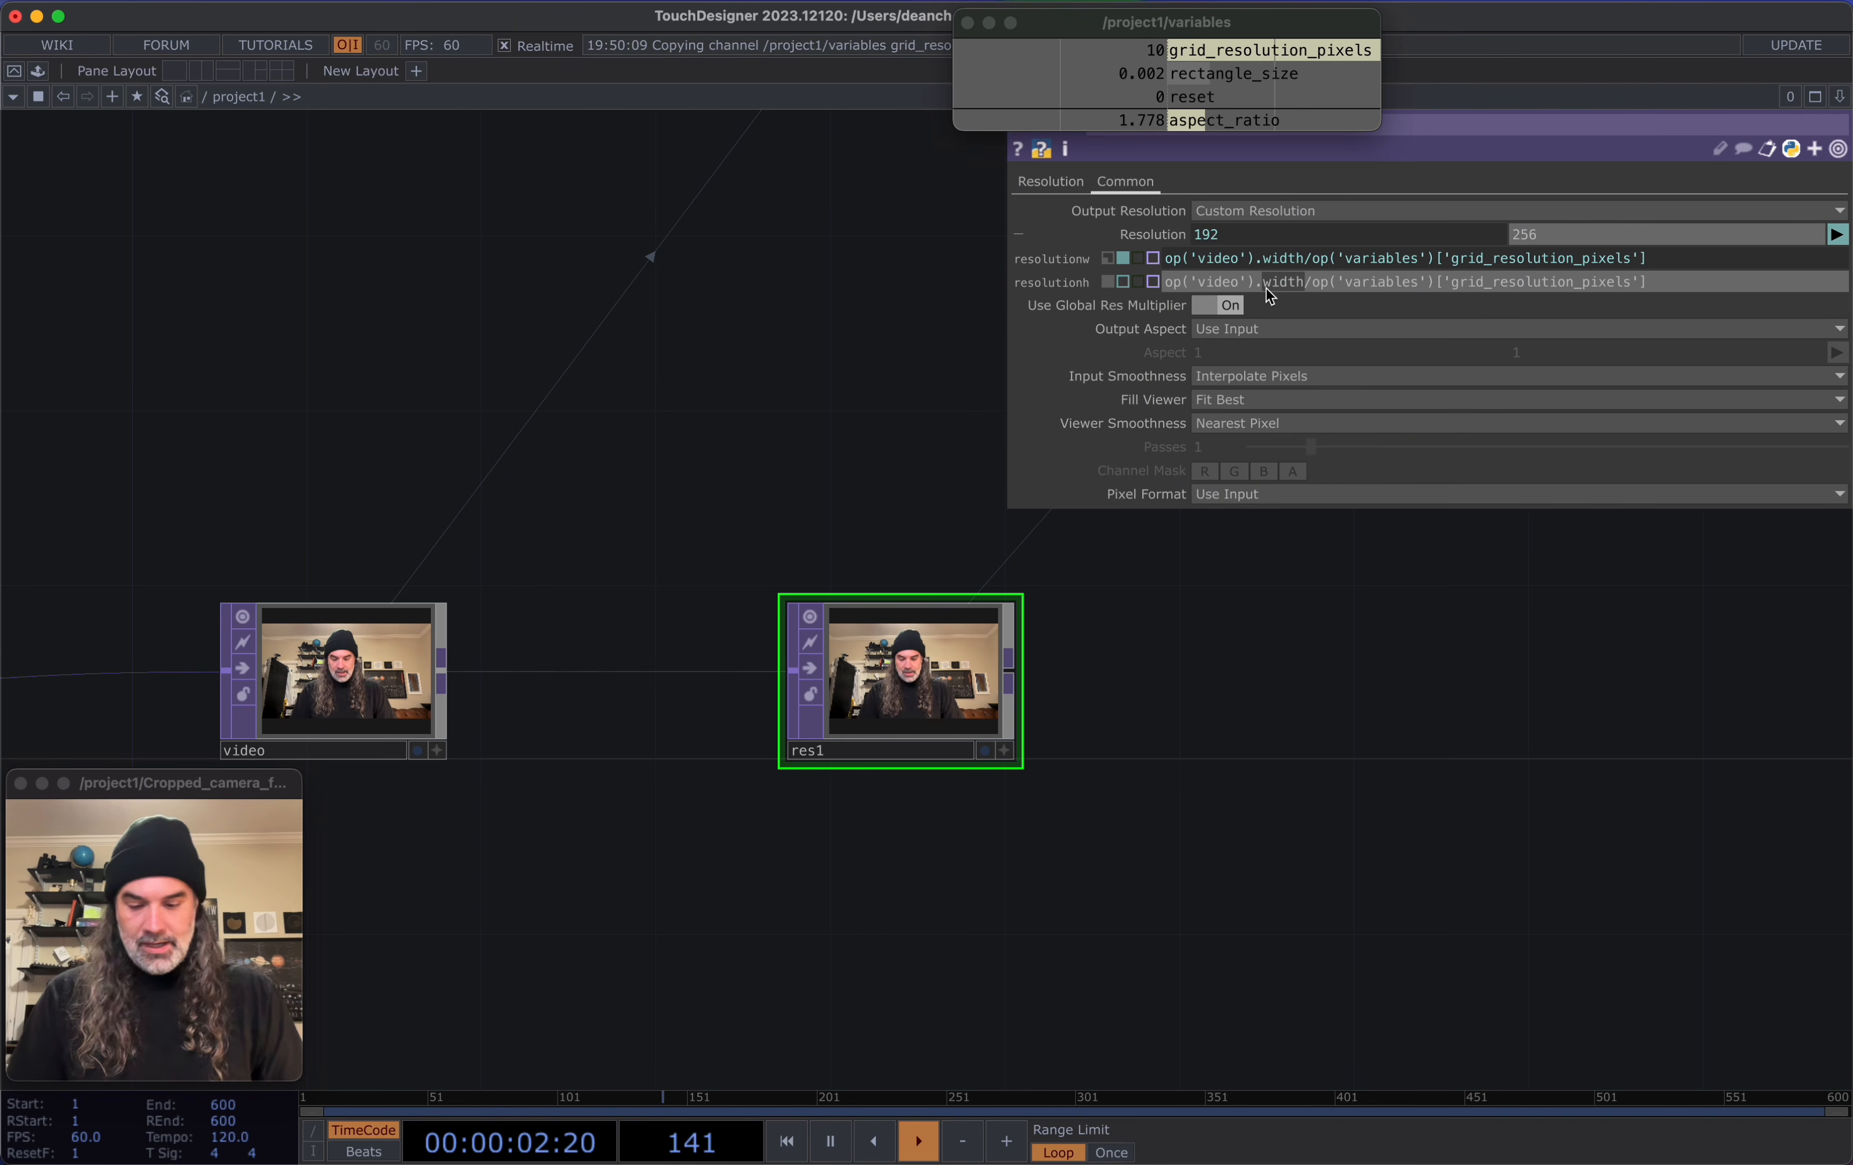
text(height)
key(Return)
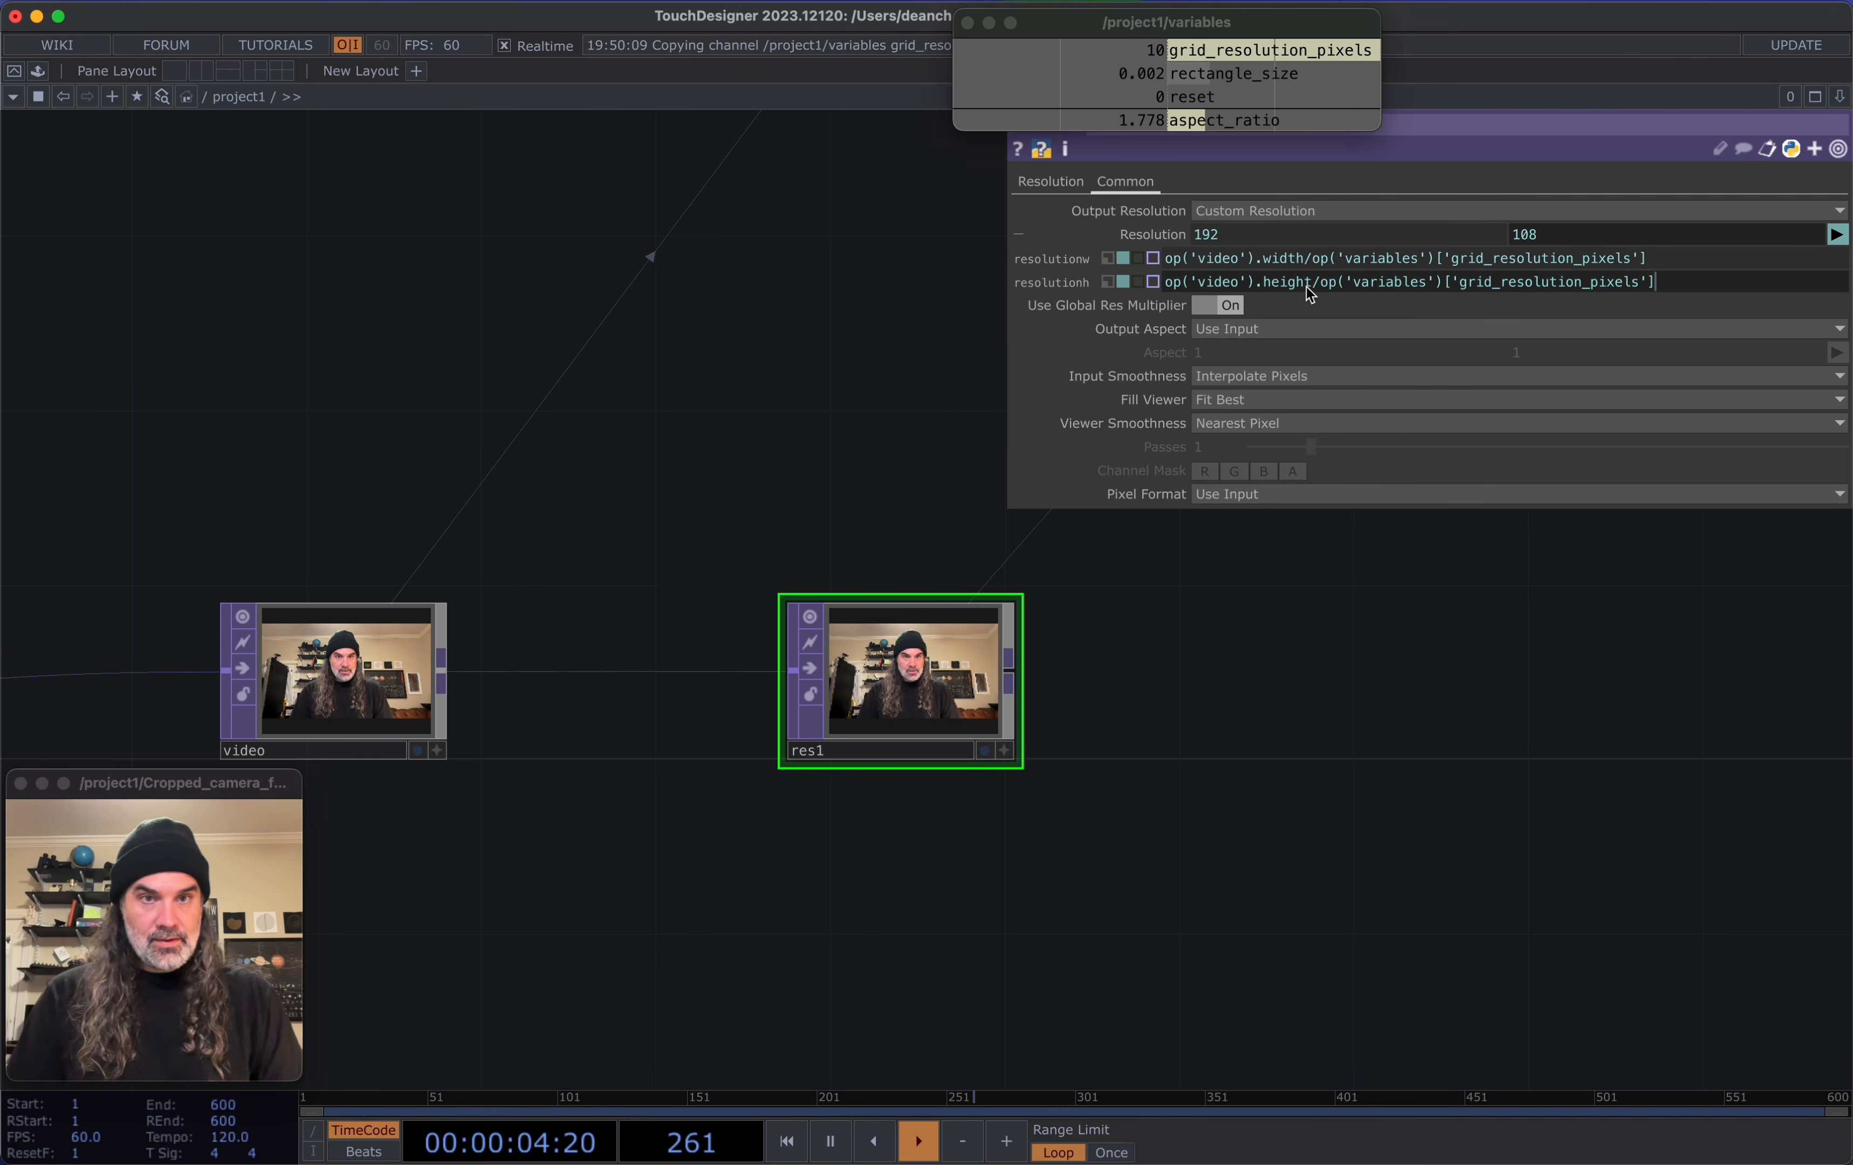
Check the output size information of the video Null and the Resolution TOP
drag(1211, 863, 1170, 857)
scroll(749, 695, up, 3)
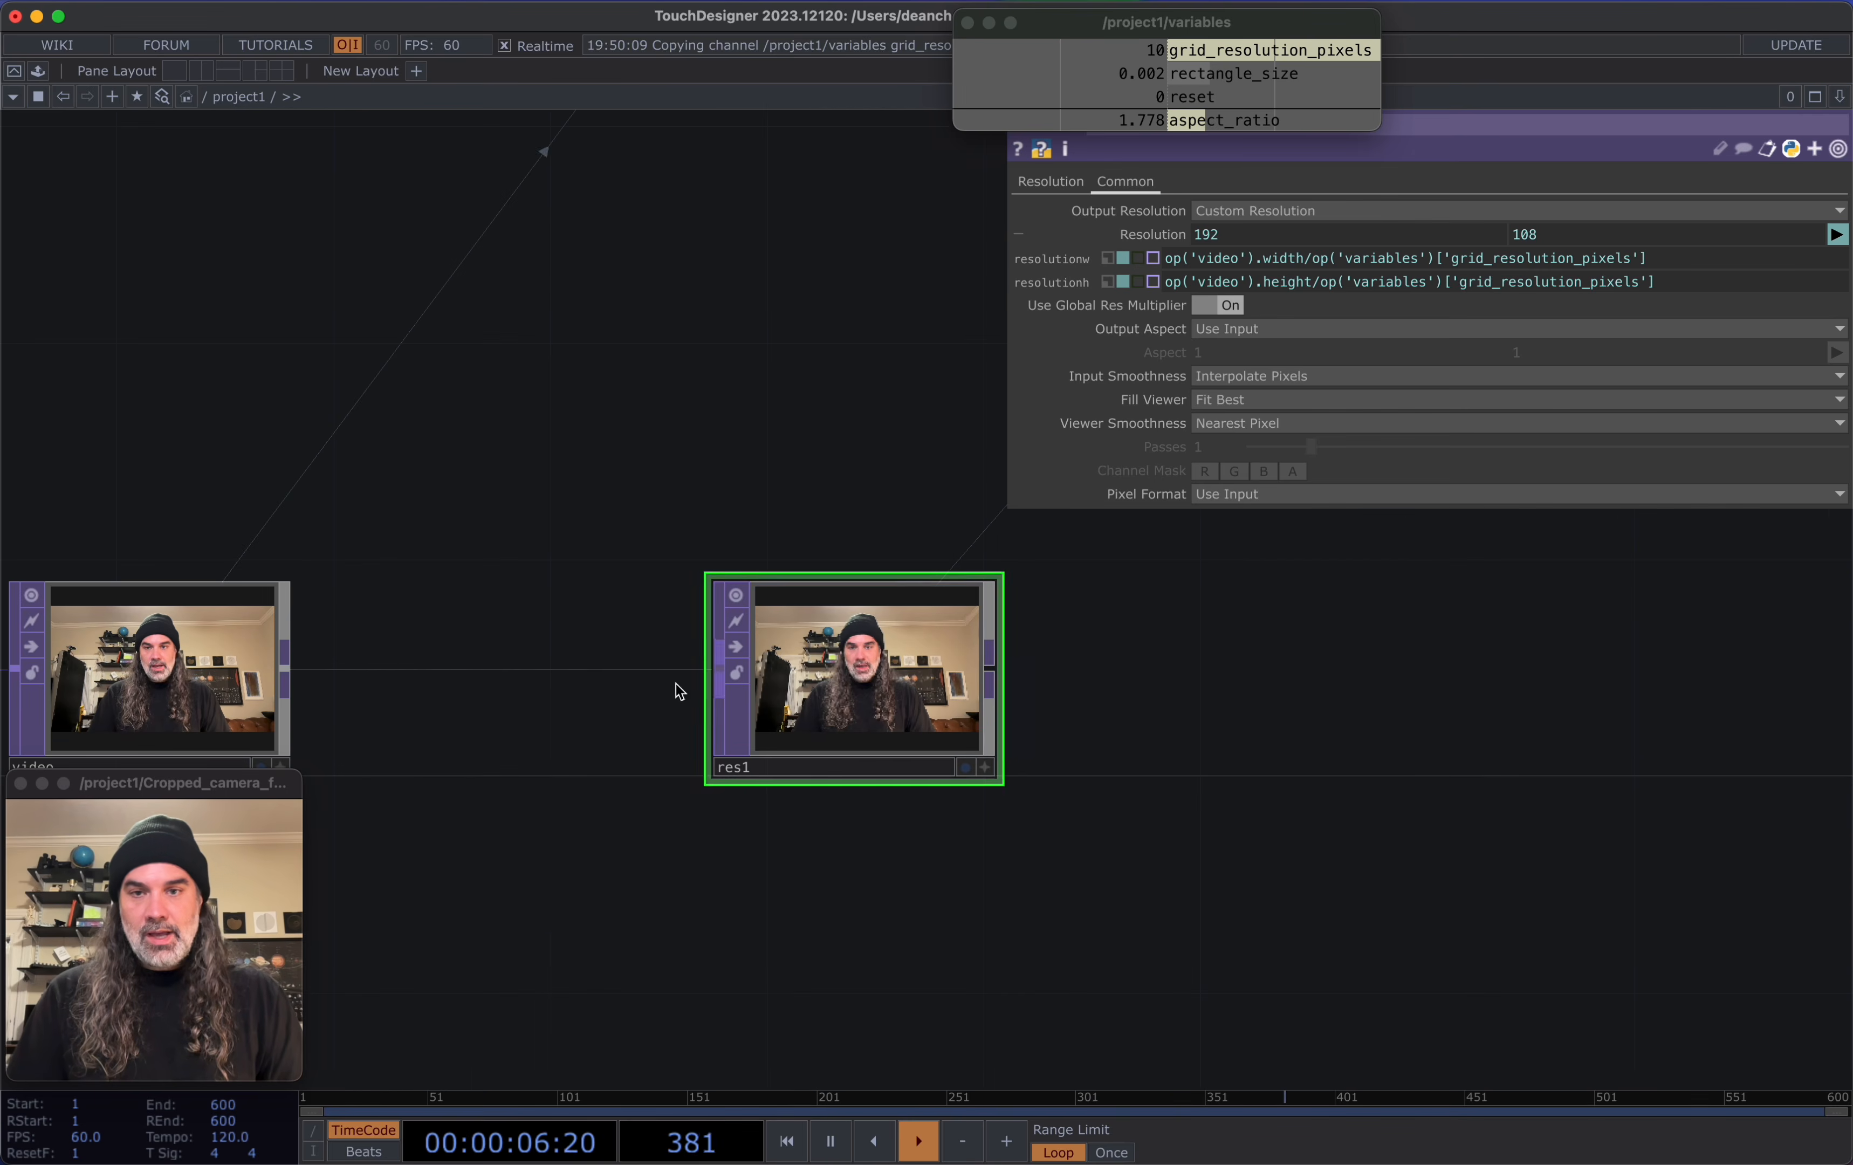
middle_click(187, 678)
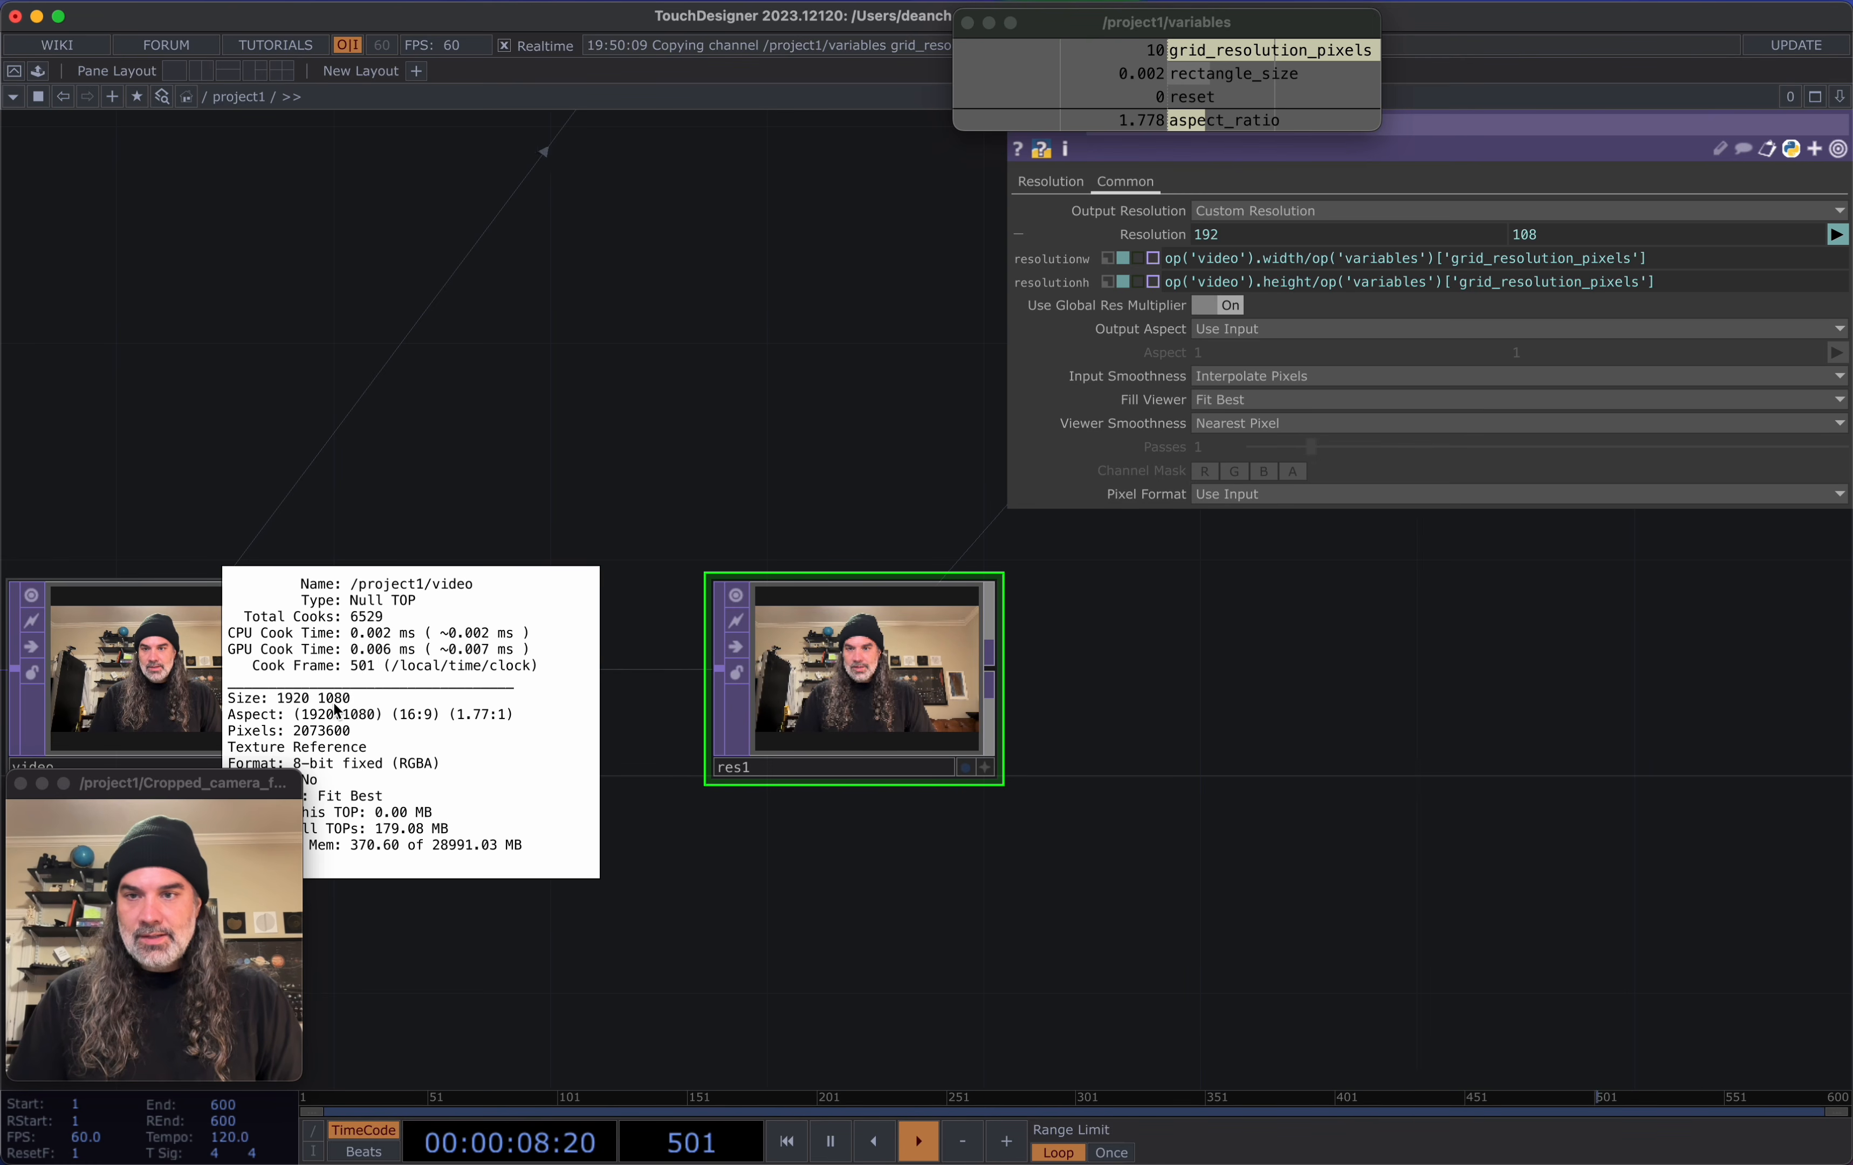
middle_click(892, 685)
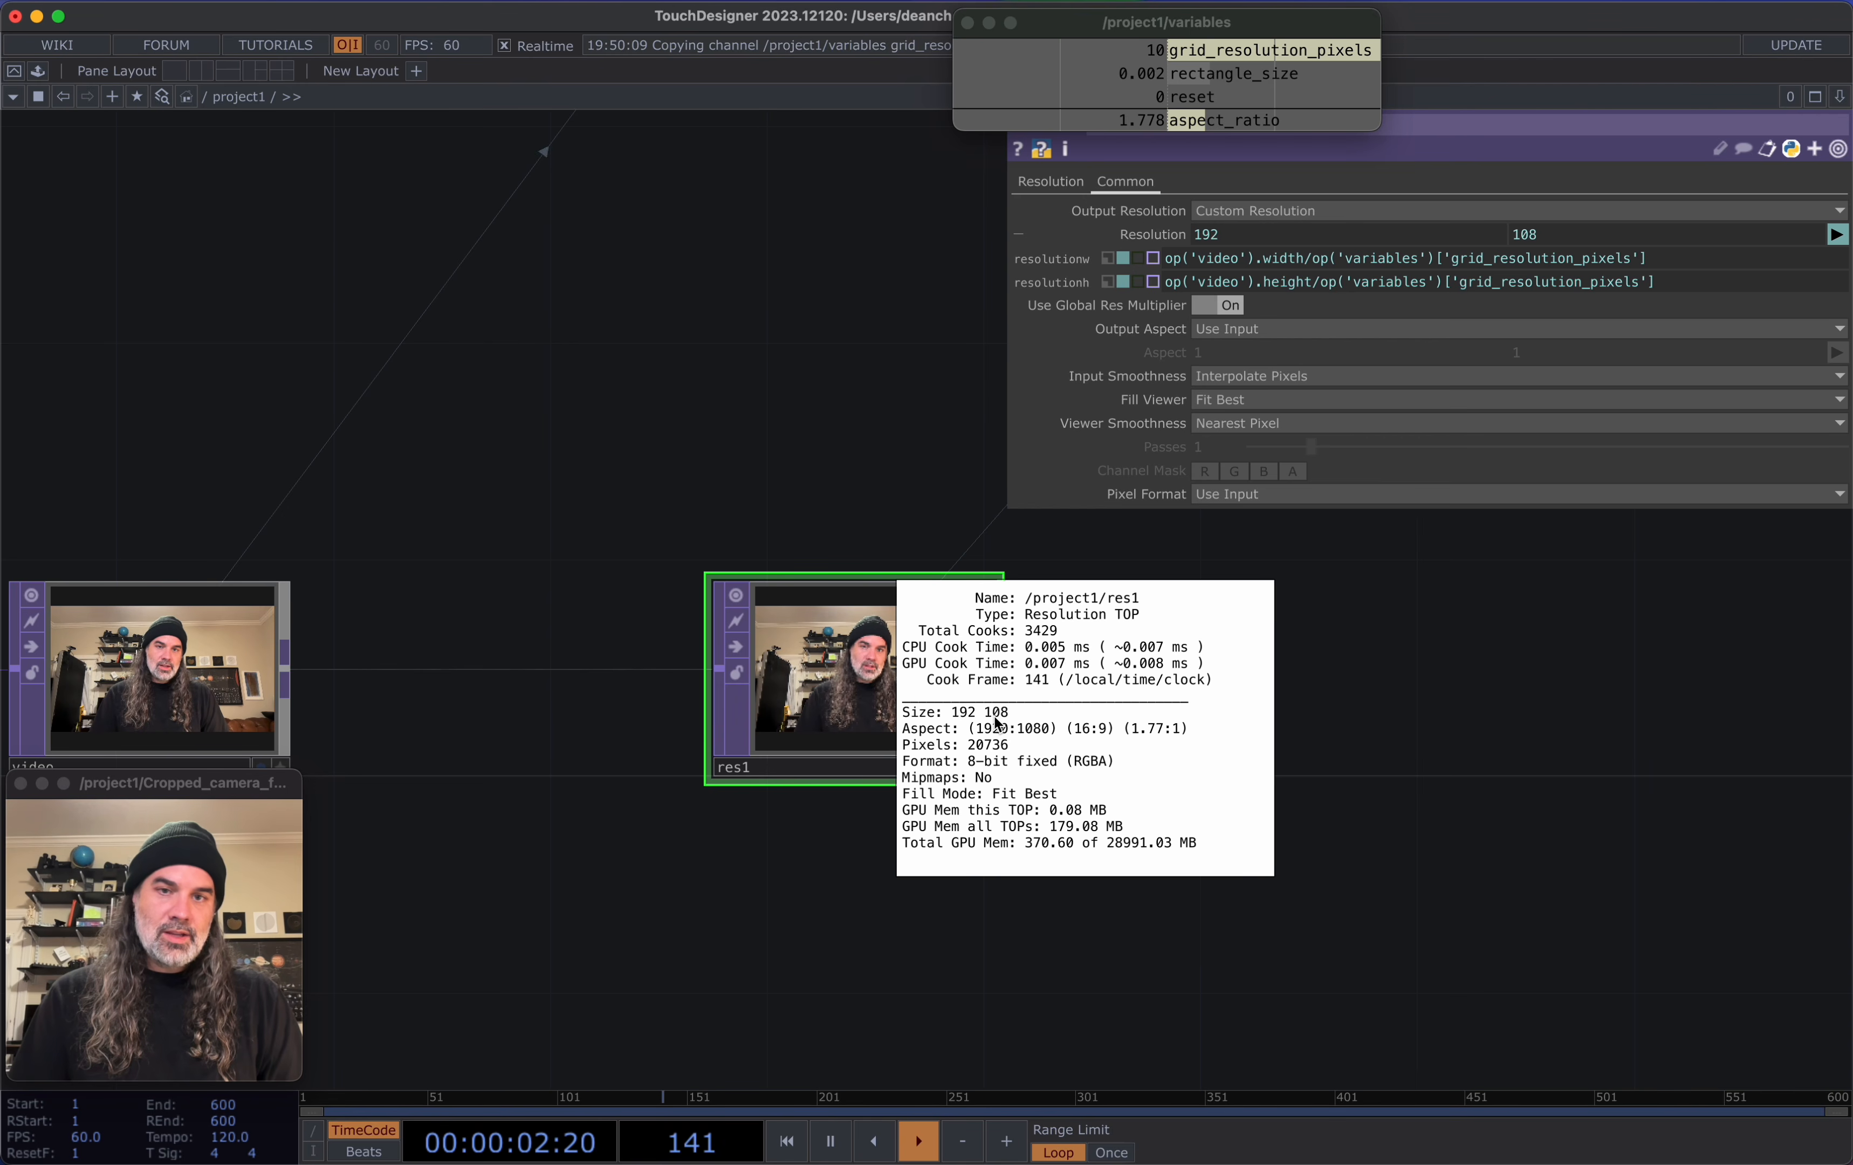
Examine the pixelation of the Resolution TOP's image up close
scroll(848, 709, up, 5)
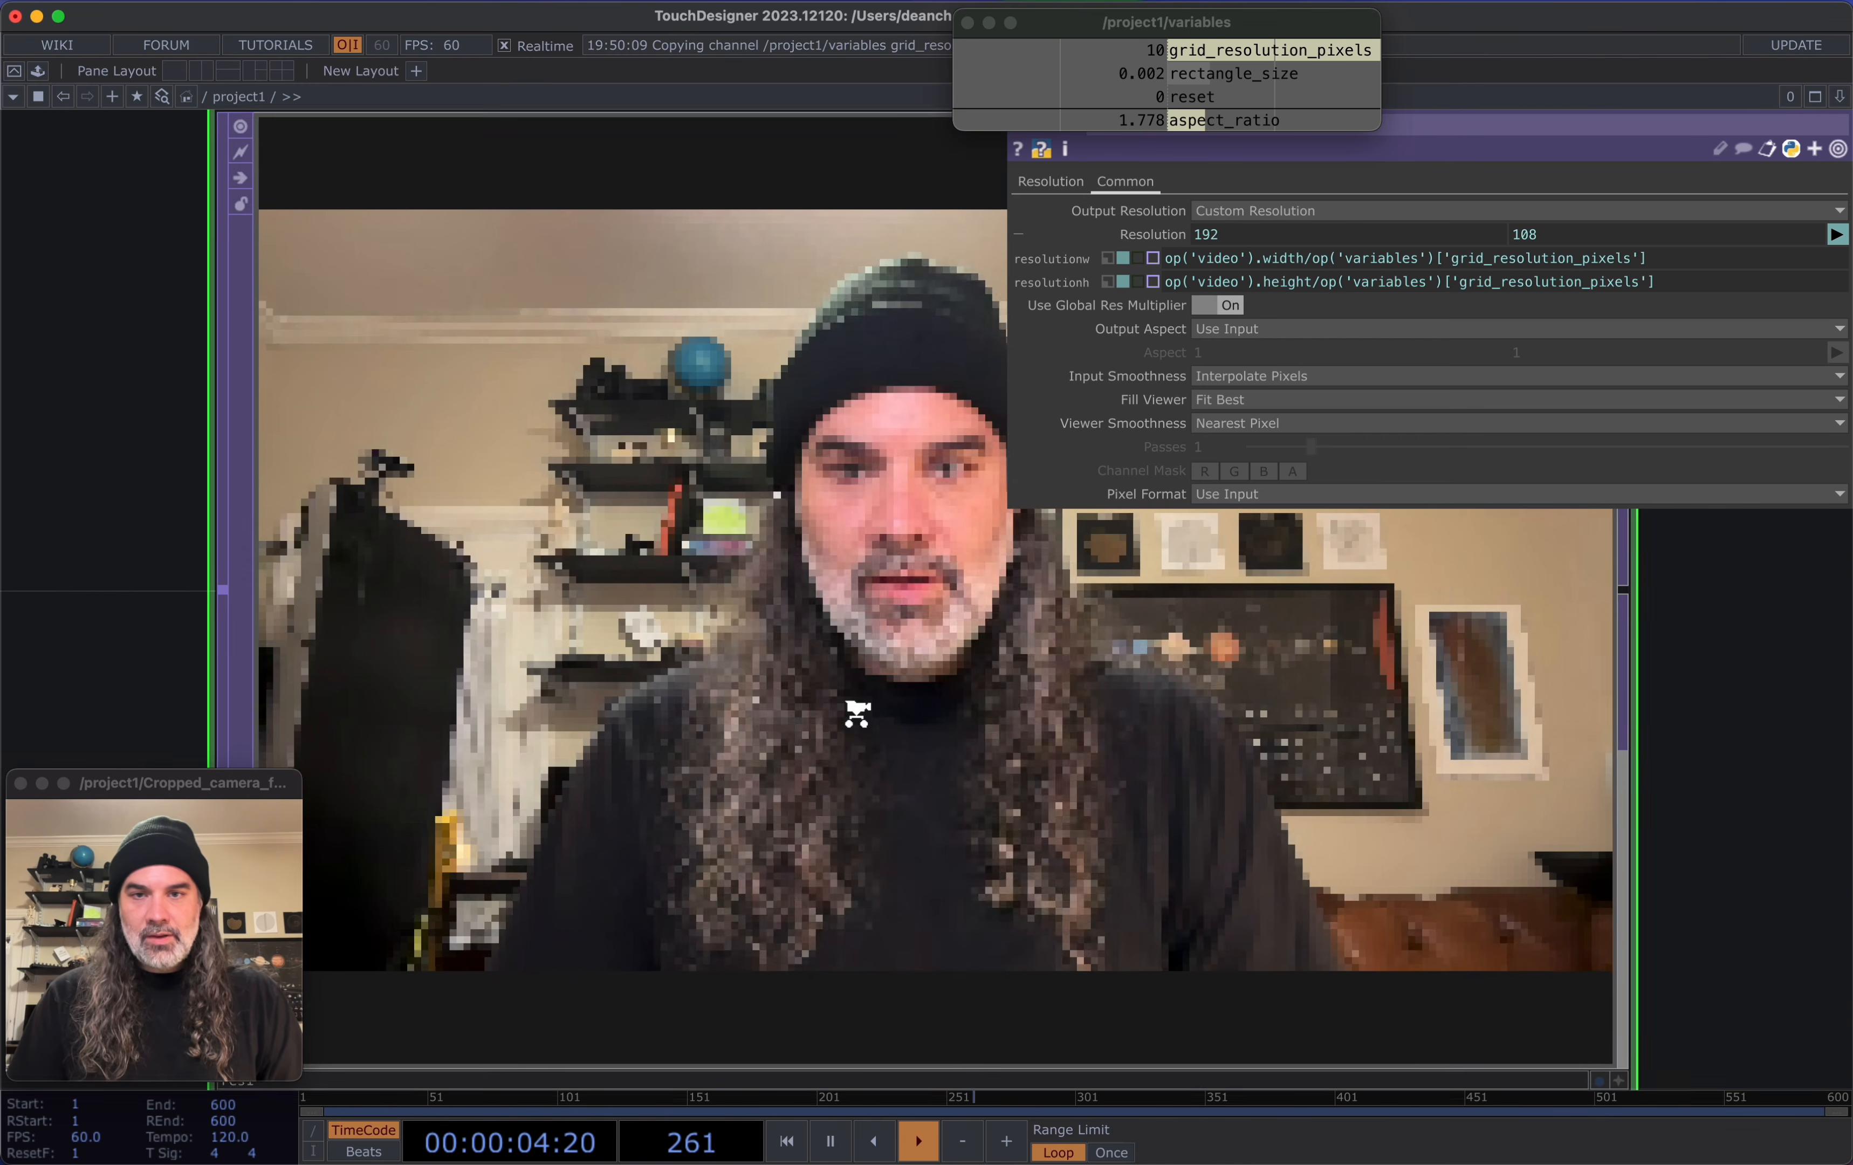
scroll(894, 608, up, 10)
scroll(894, 586, down, 12)
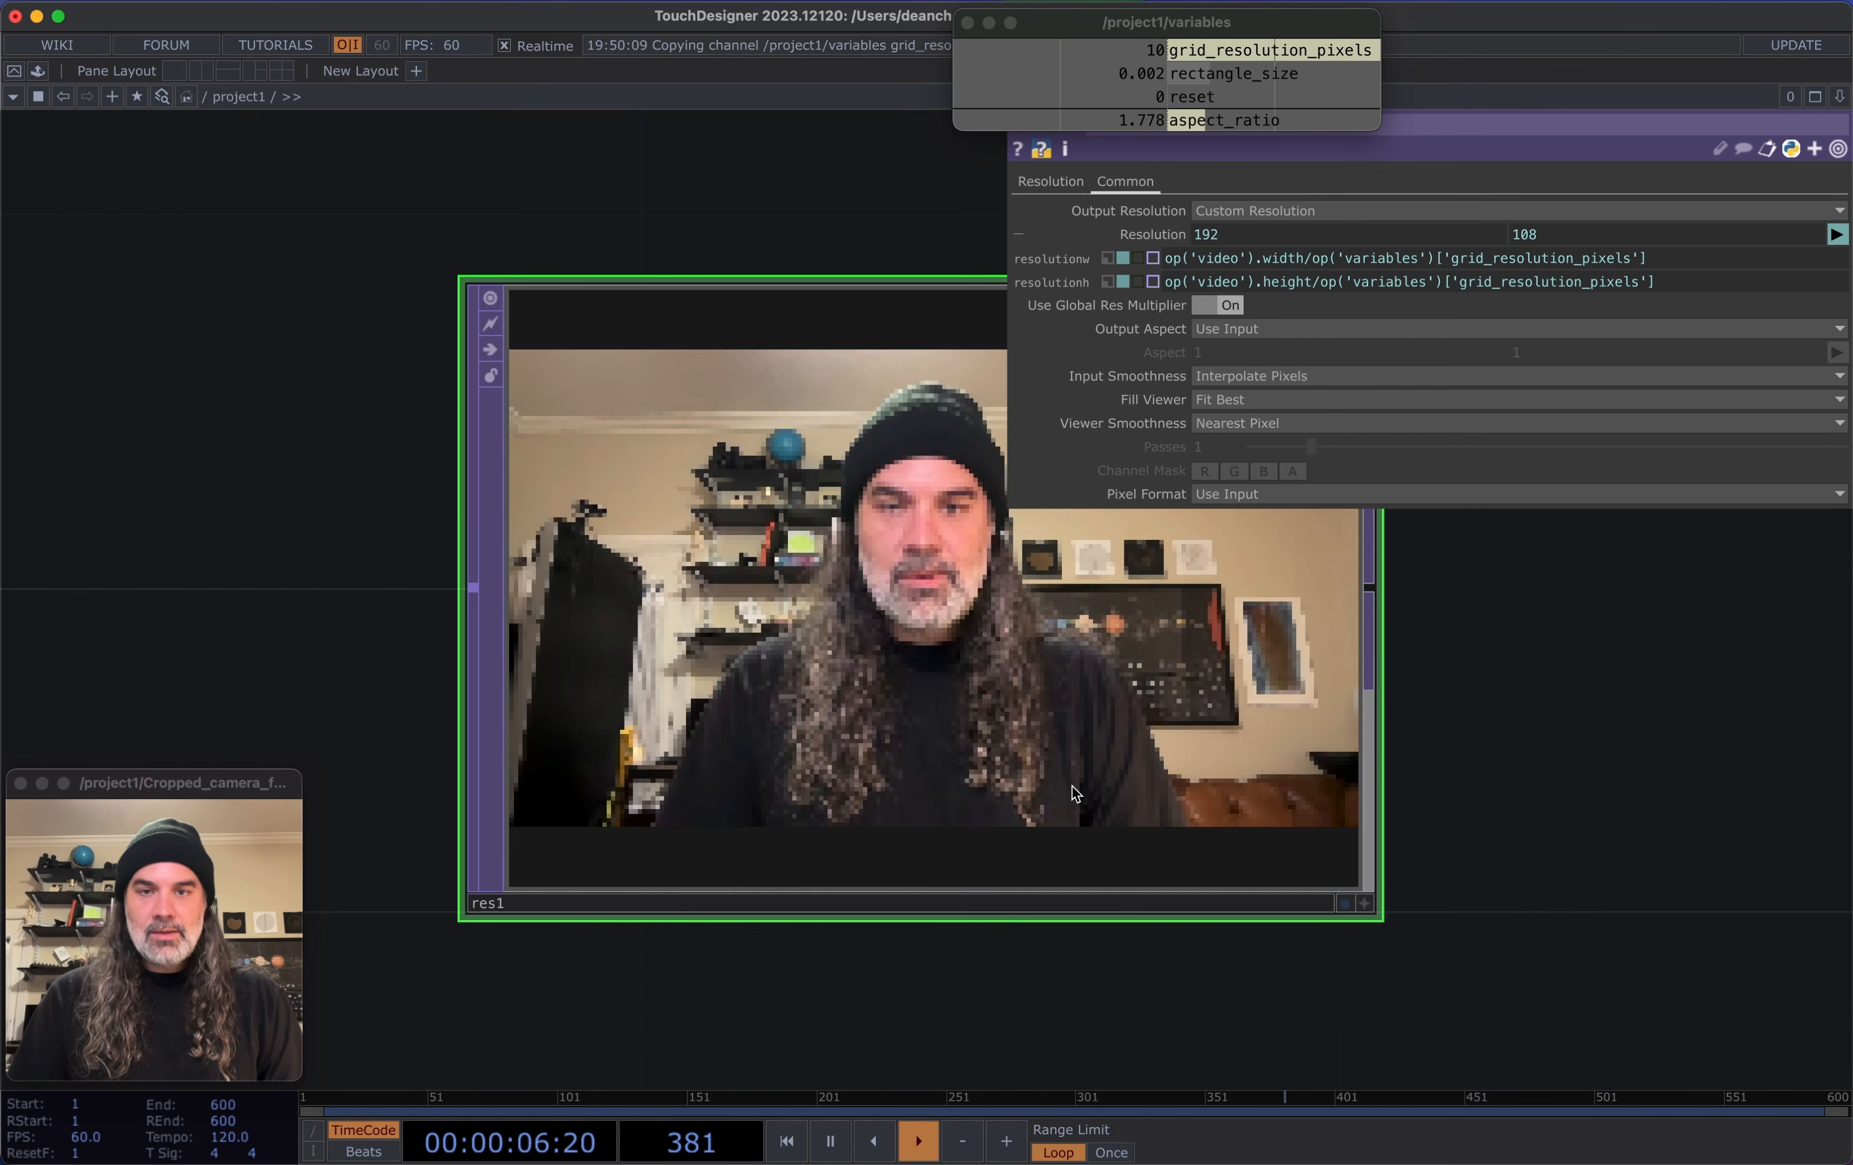
scroll(1065, 777, down, 2)
drag(1354, 788, 901, 750)
scroll(901, 749, down, 12)
scroll(1021, 757, up, 8)
scroll(885, 739, down, 10)
scroll(868, 712, up, 6)
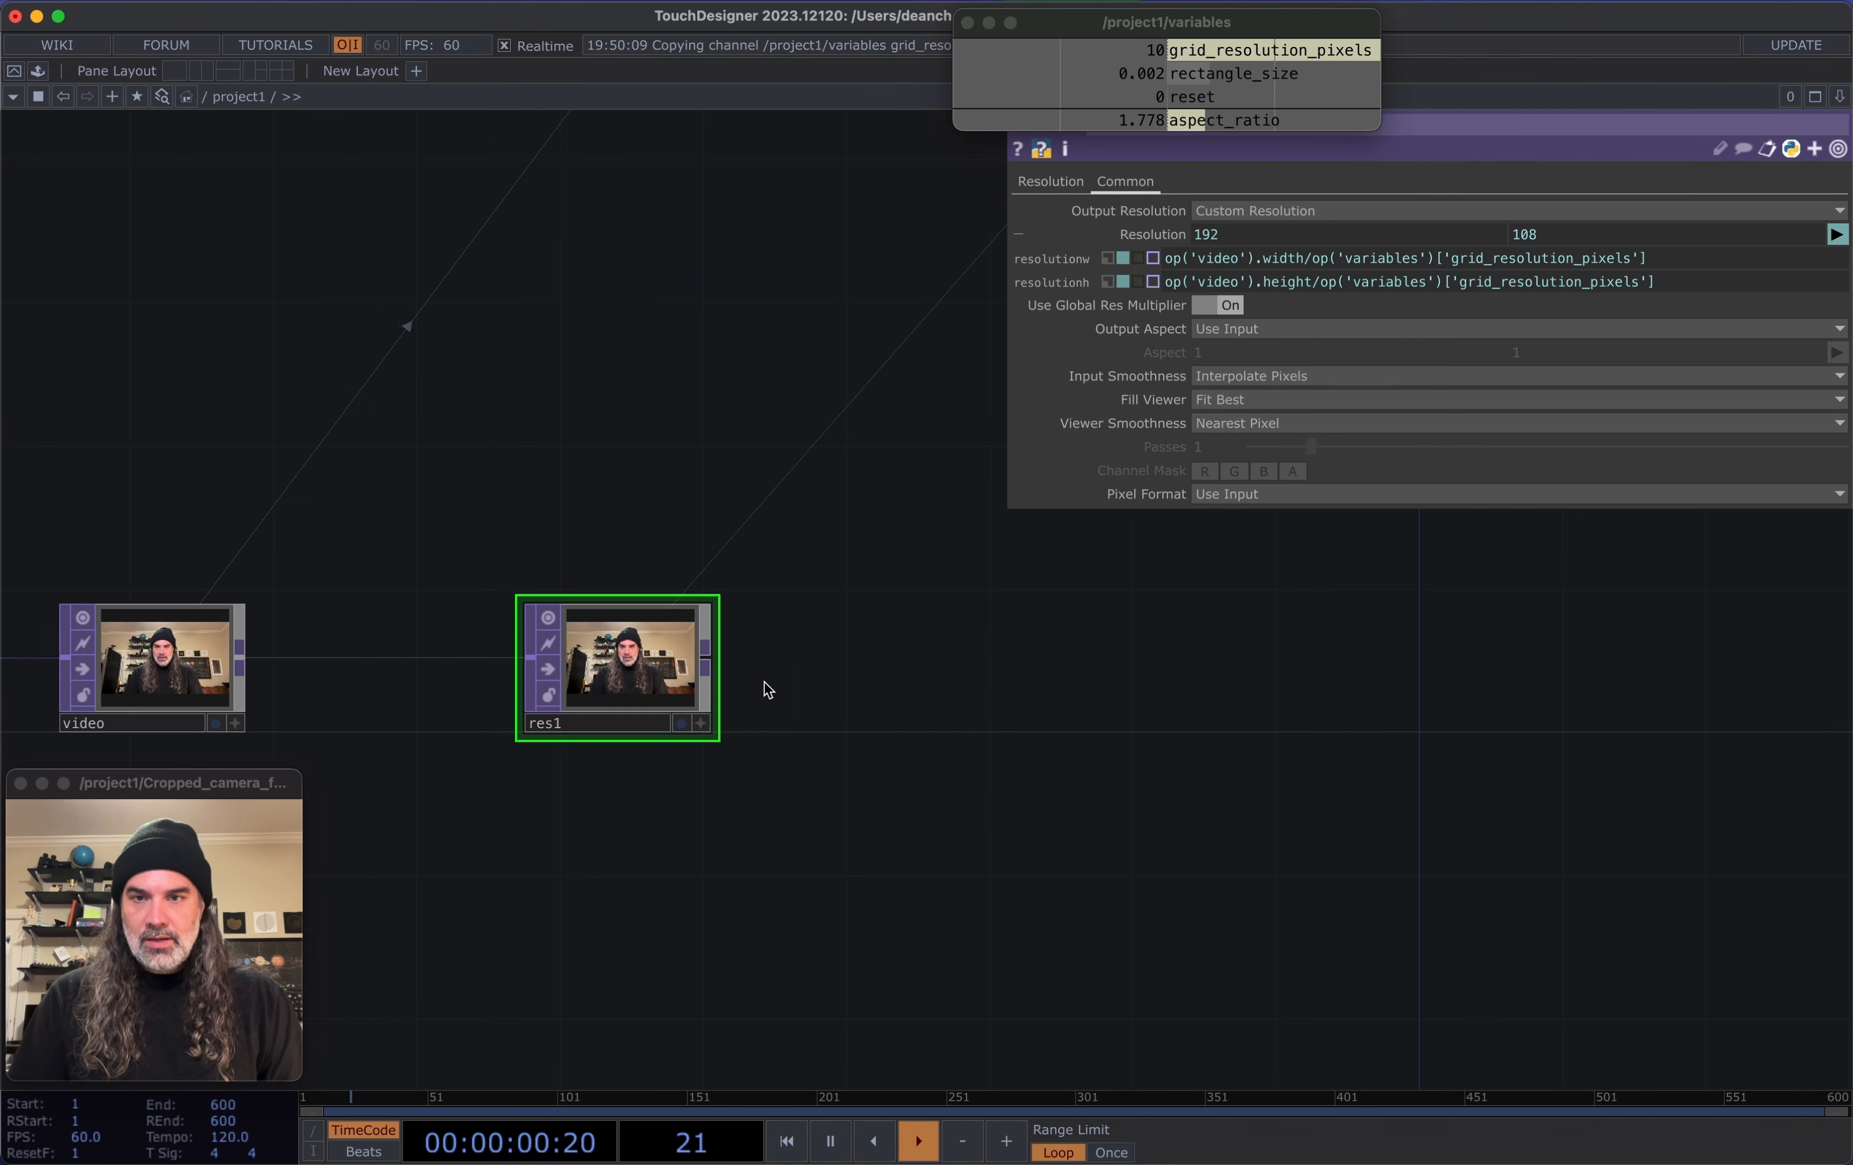
Add a Monochrome TOP connected to the output of the Resolution TOP
scroll(709, 688, up, 5)
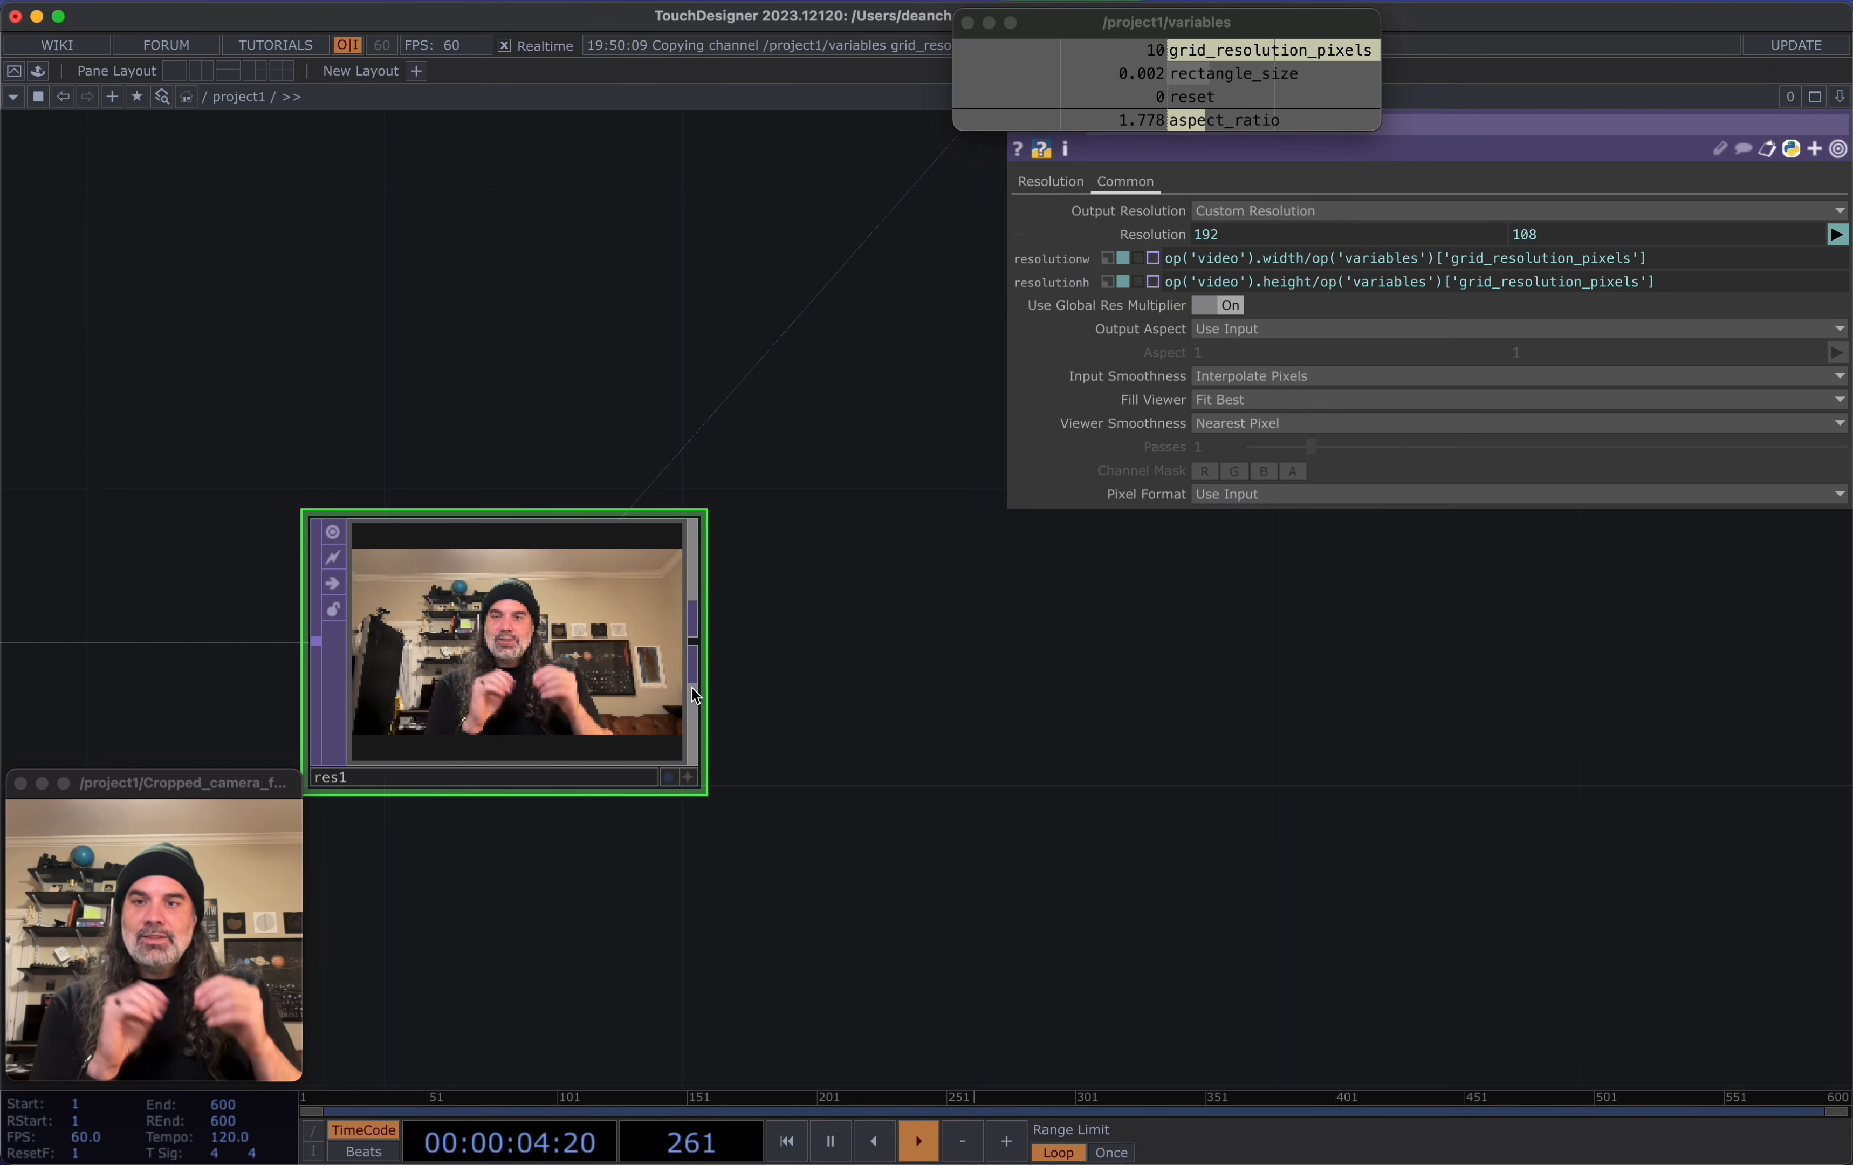
scroll(744, 702, up, 1)
drag(790, 663, 669, 542)
scroll(682, 683, down, 3)
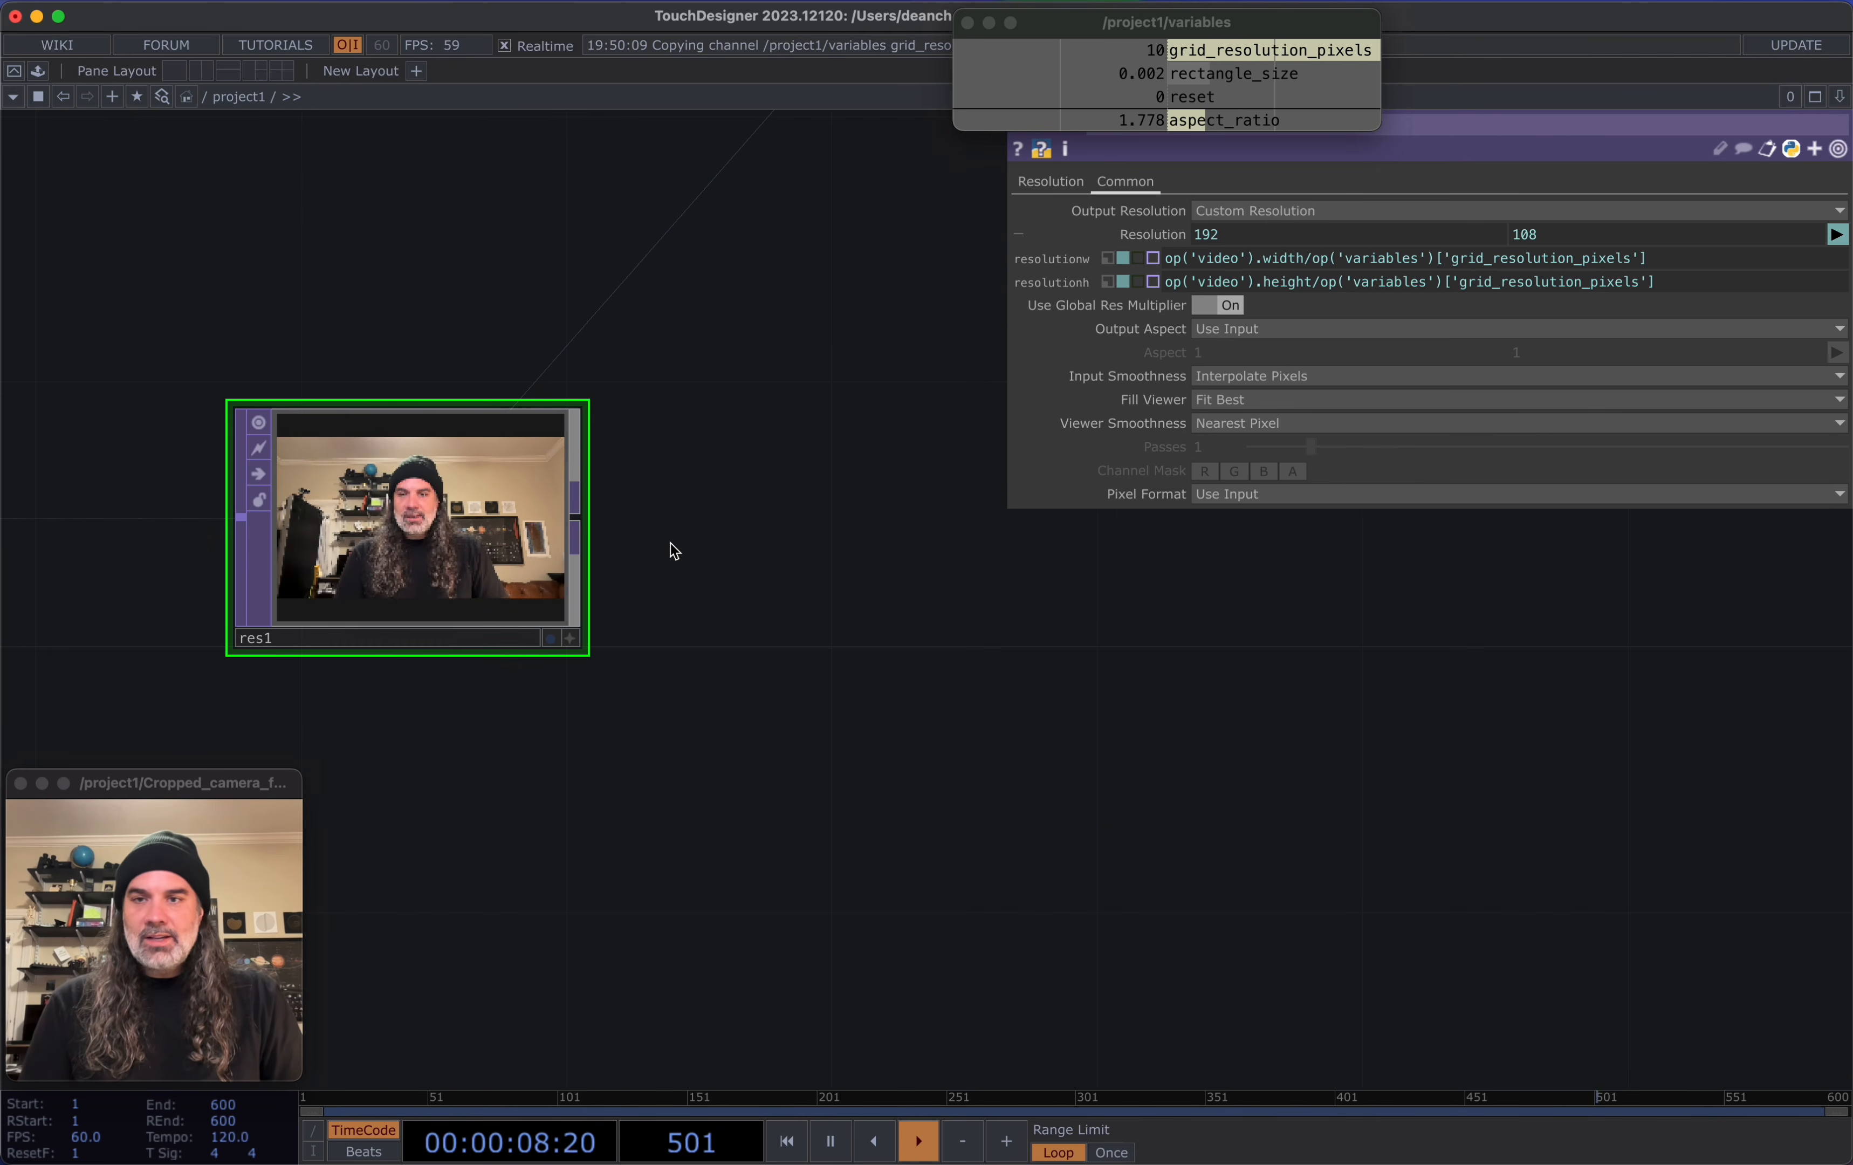
click(574, 531)
click(759, 522)
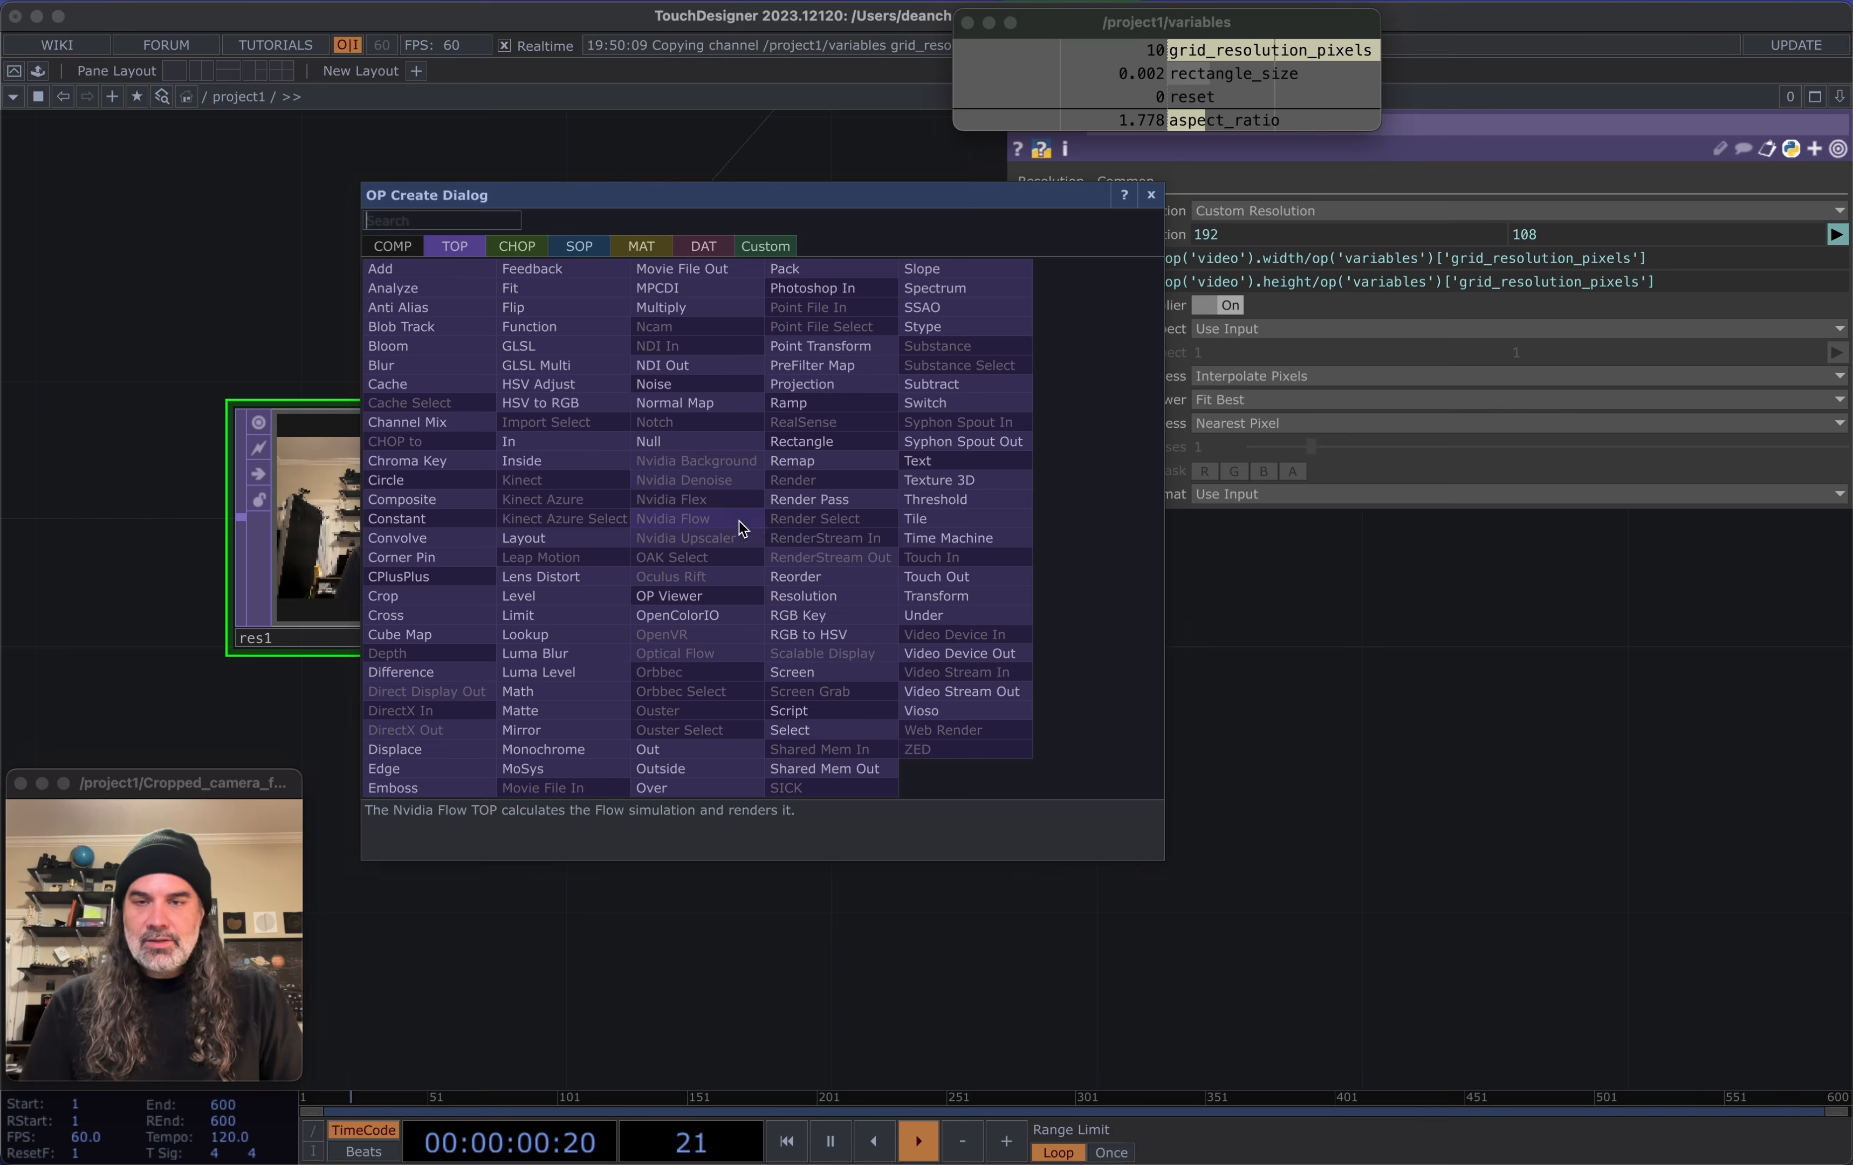
text(mo)
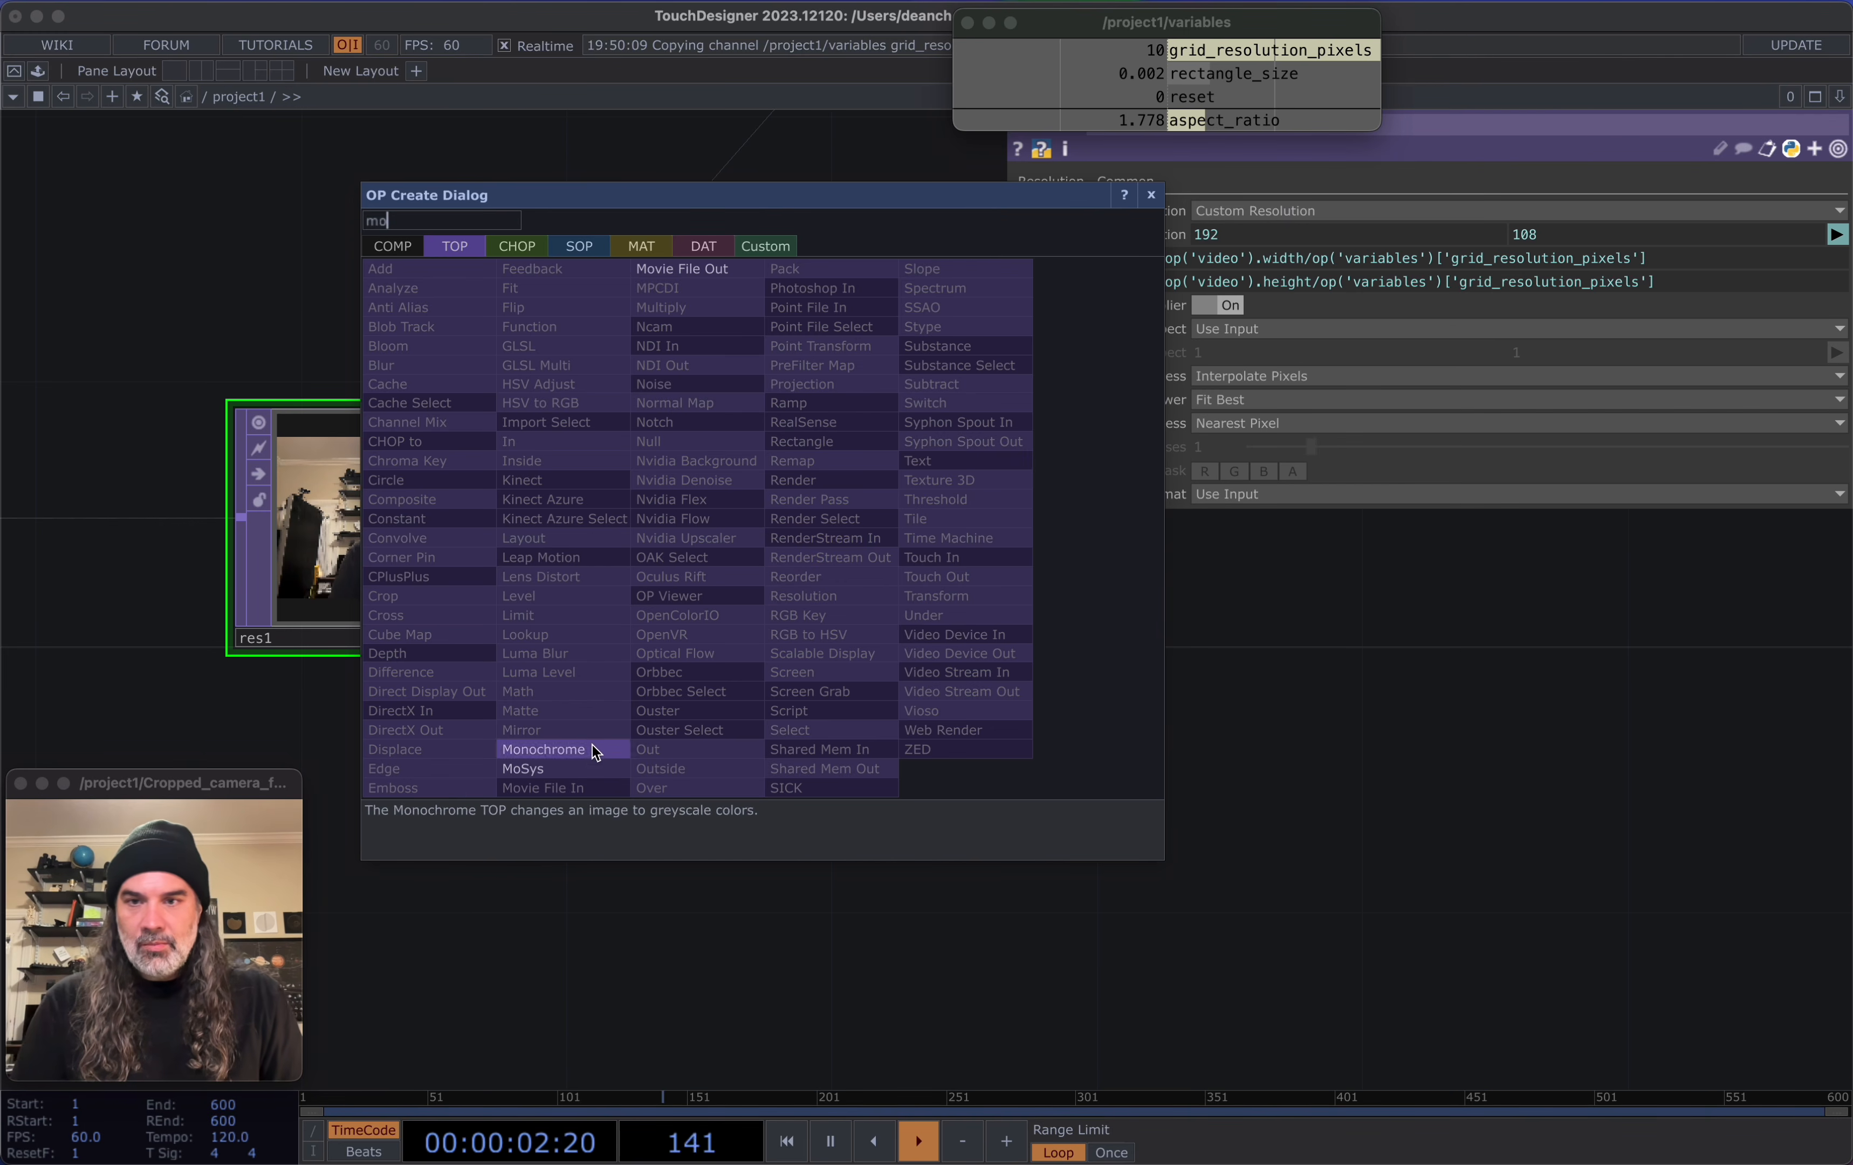
click(594, 752)
click(802, 514)
Set the Monochrome TOP's pixel format to 16-bit float (Mono)
scroll(768, 568, up, 5)
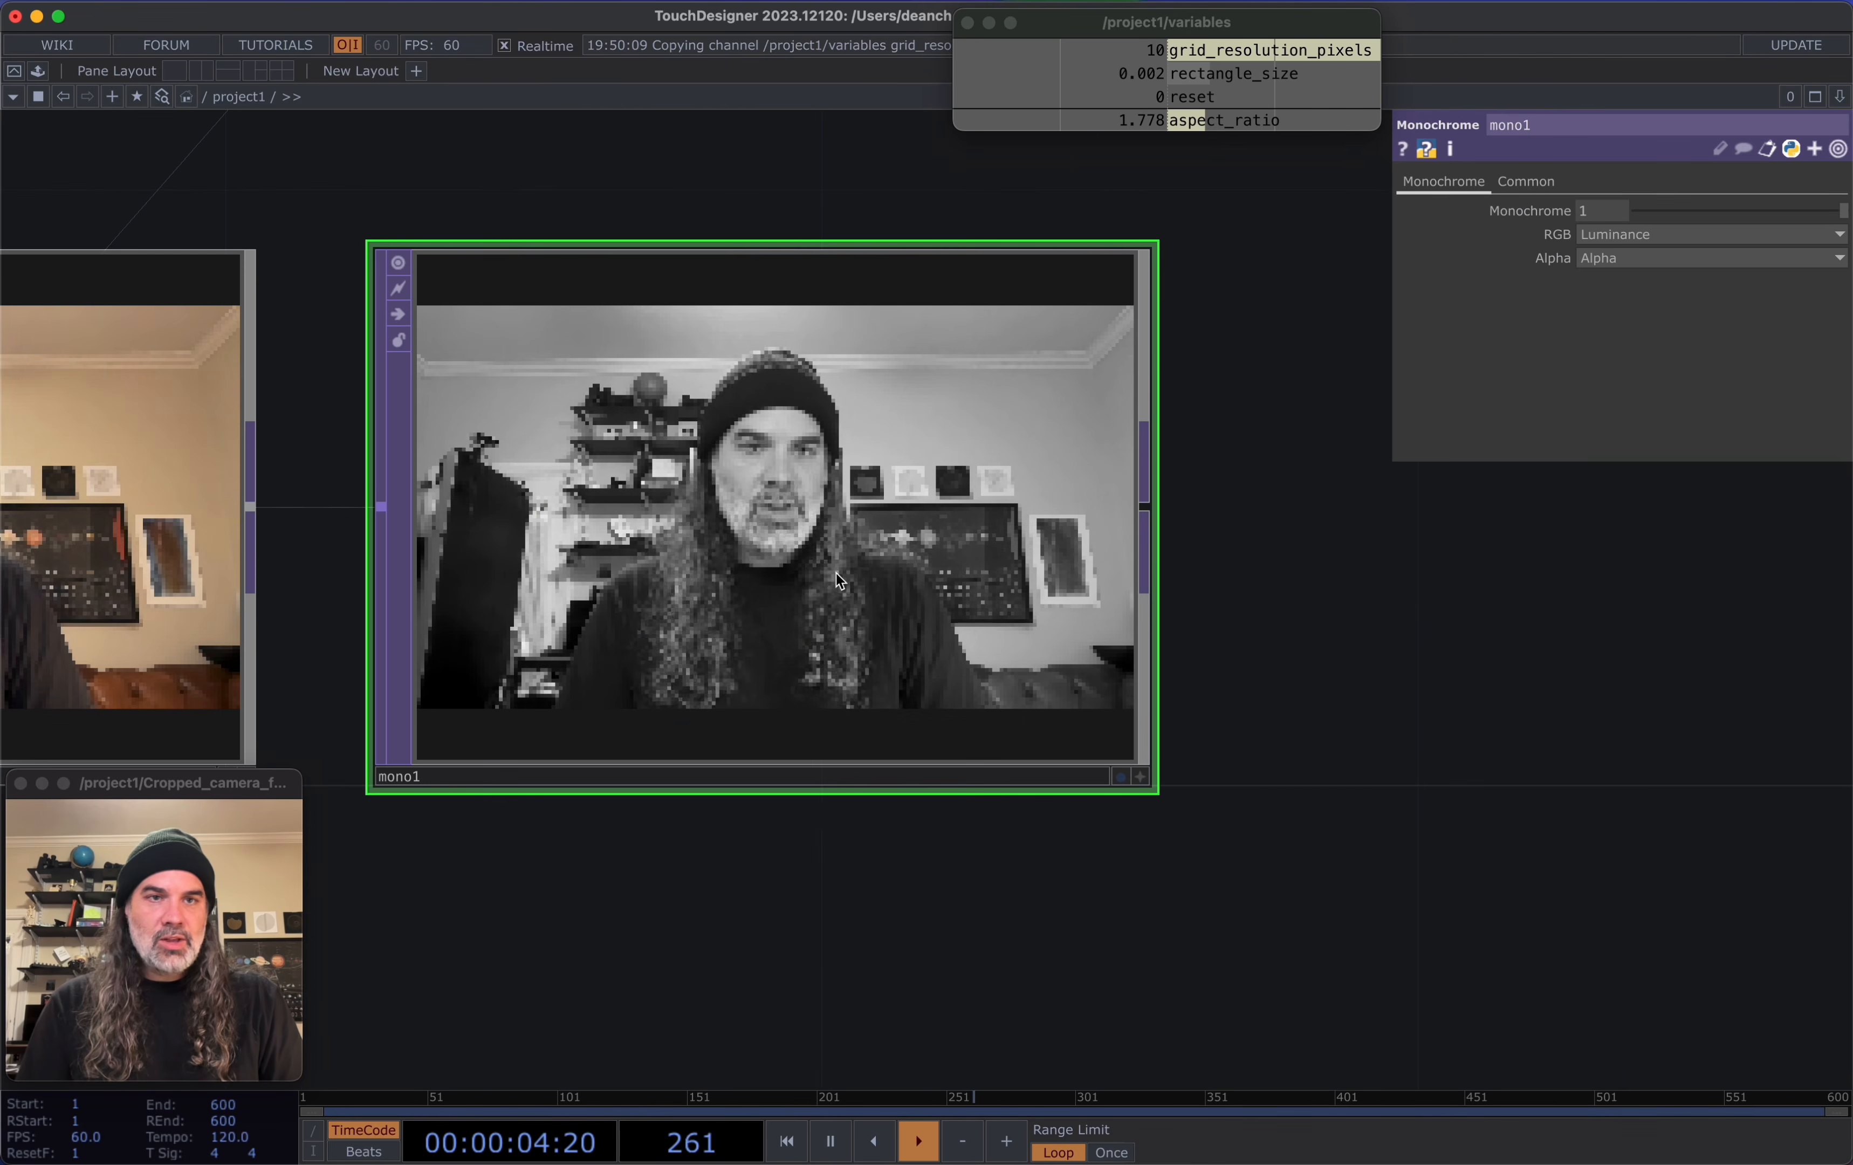
middle_drag(819, 579, 739, 465)
click(1533, 182)
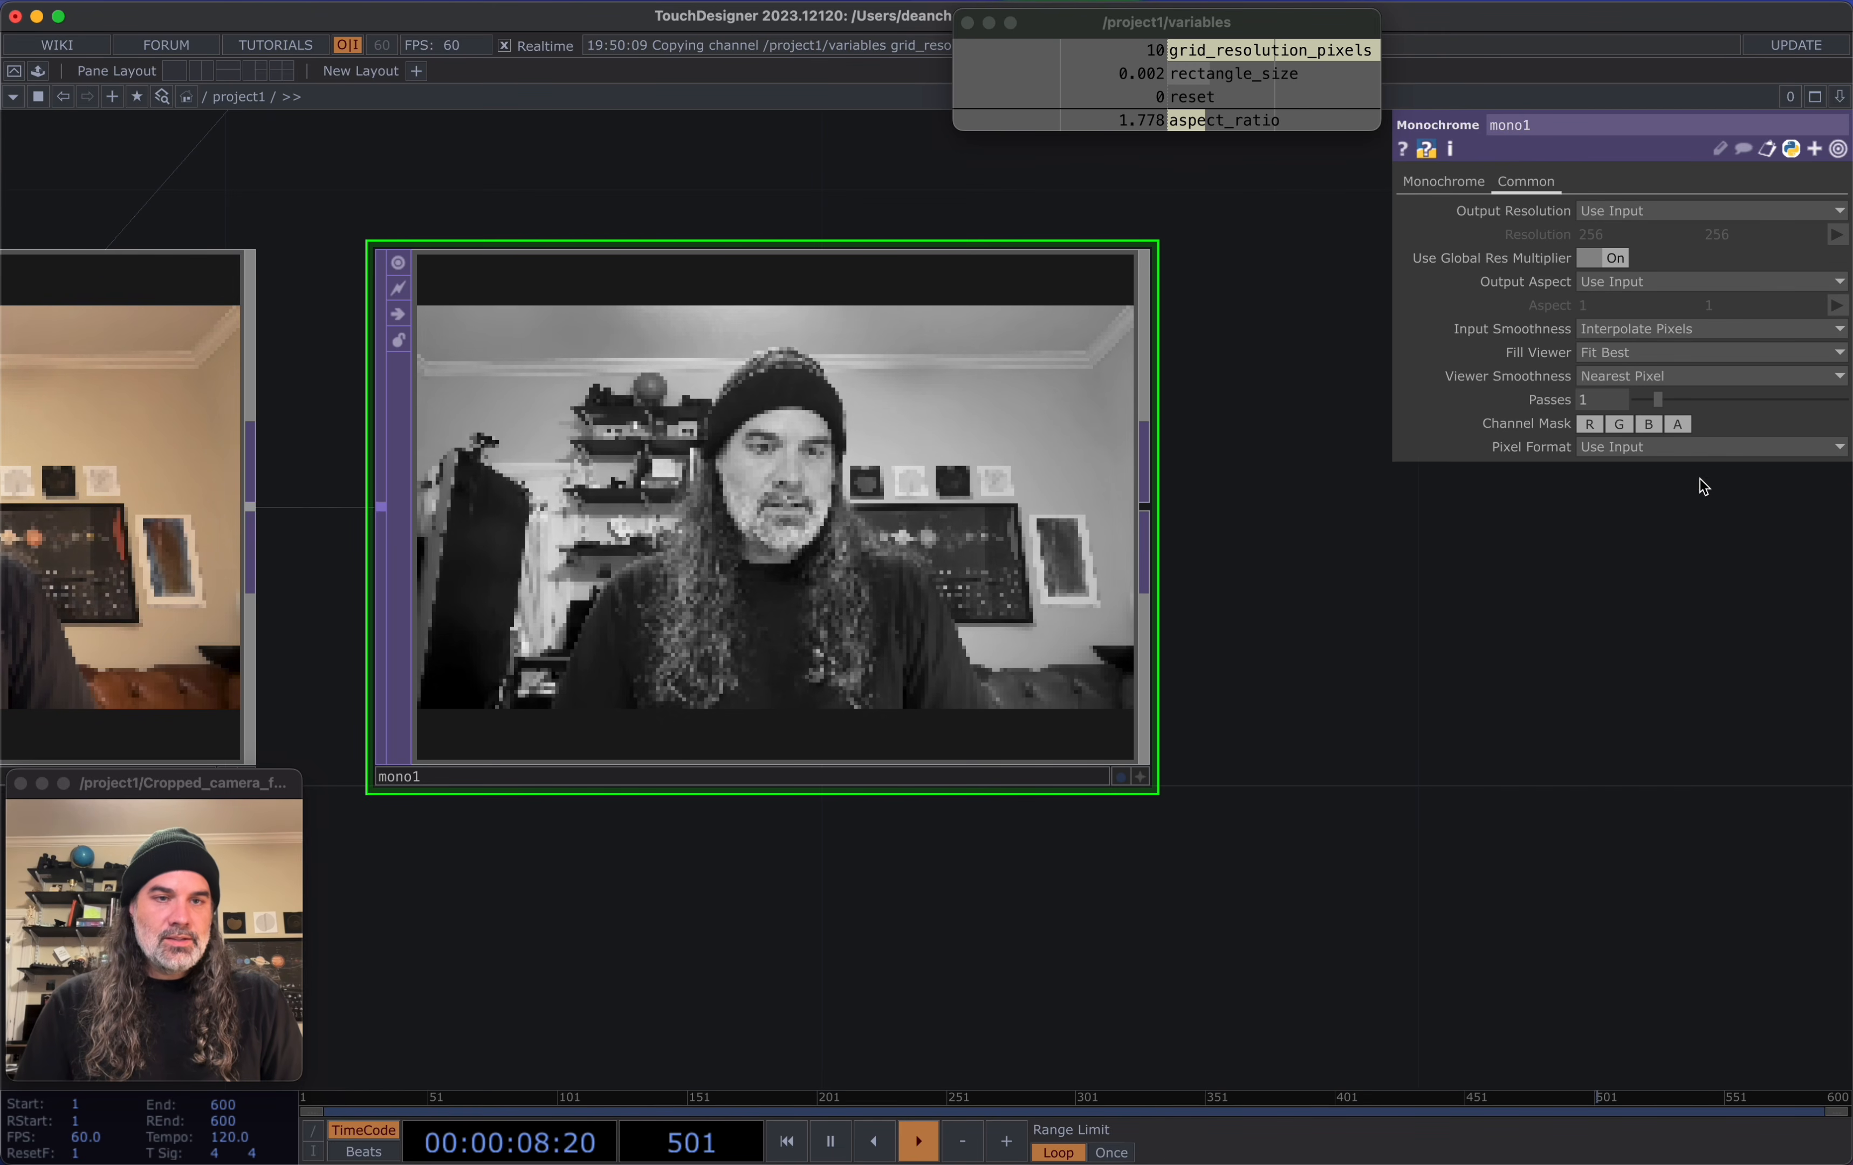
click(1700, 447)
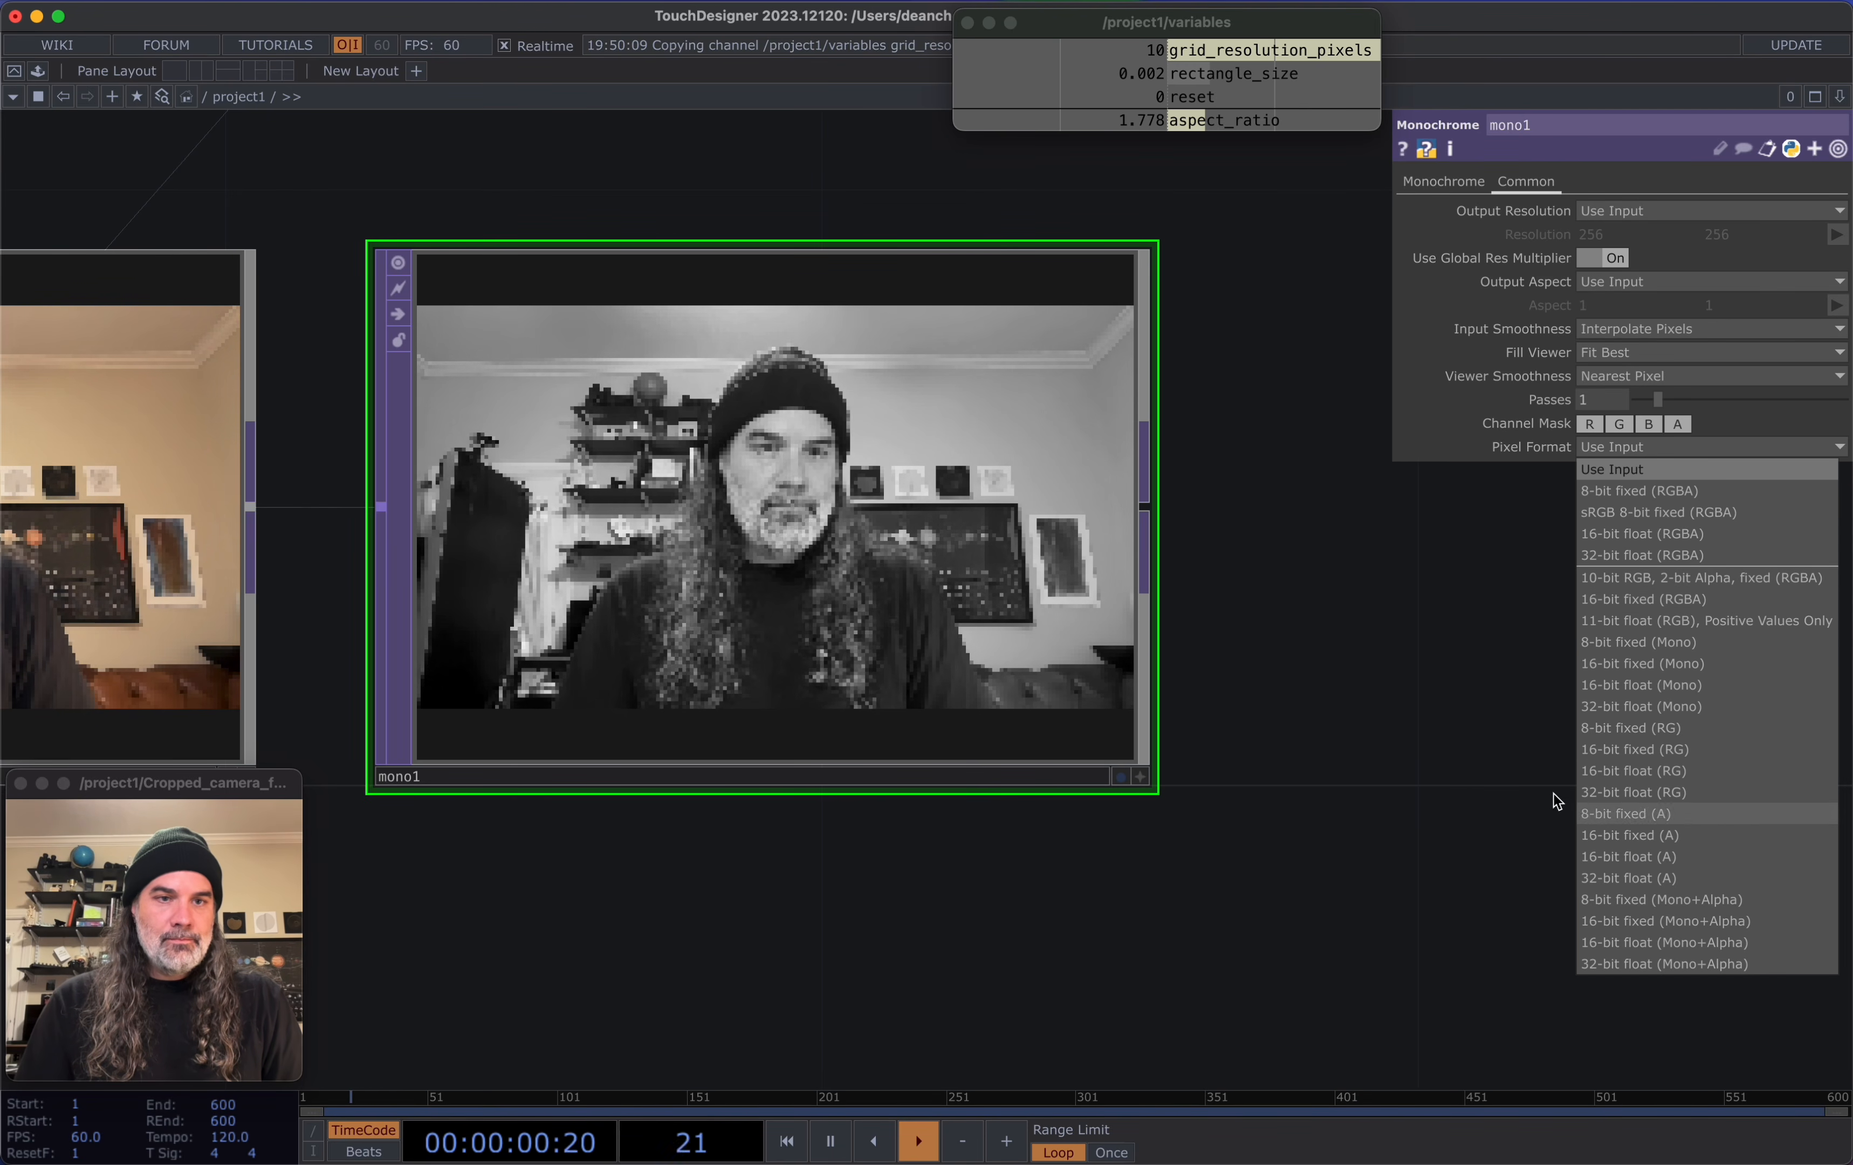
click(1637, 685)
Examine the Monochrome TOP's pixelated greyscale image up close and compare it with the Resolution TOP
scroll(852, 559, up, 4)
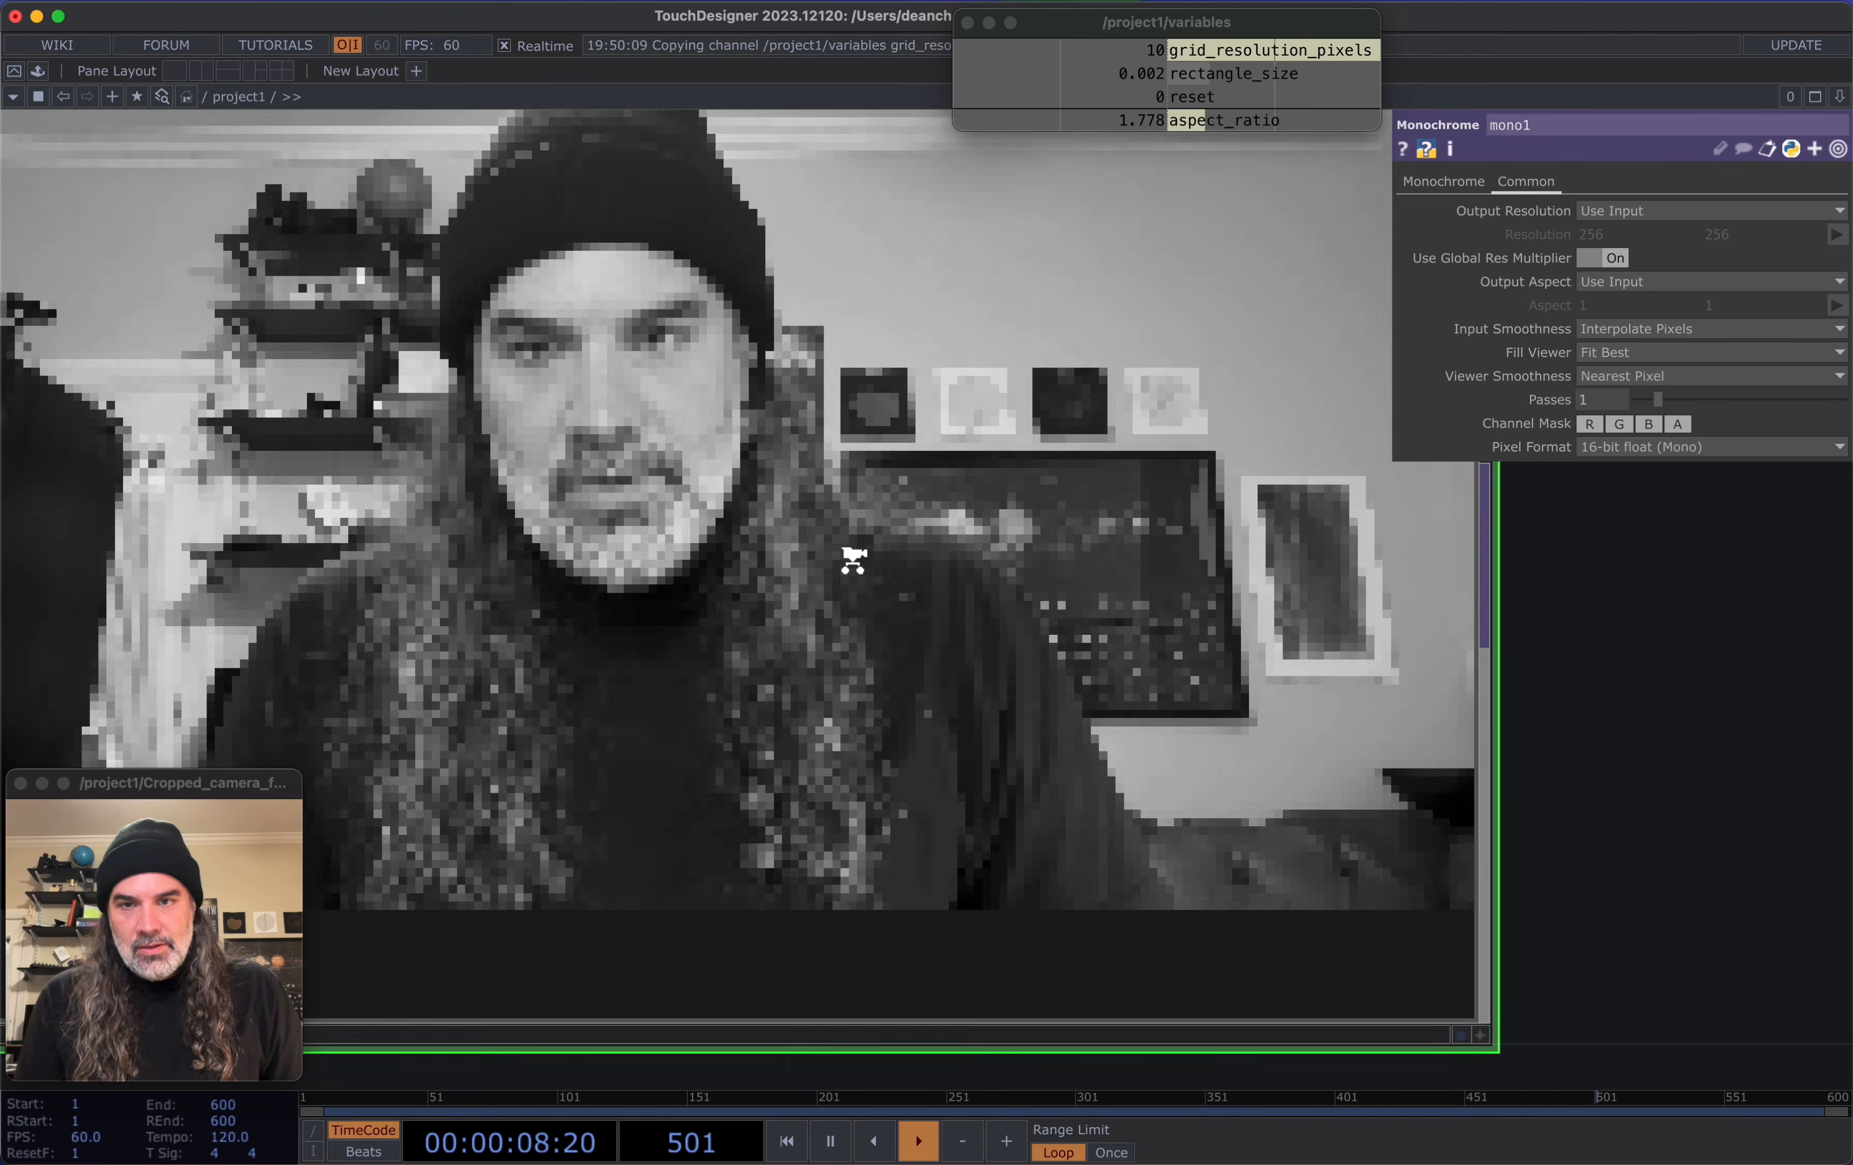
scroll(851, 560, down, 5)
scroll(853, 555, up, 3)
scroll(855, 663, down, 3)
scroll(918, 785, down, 2)
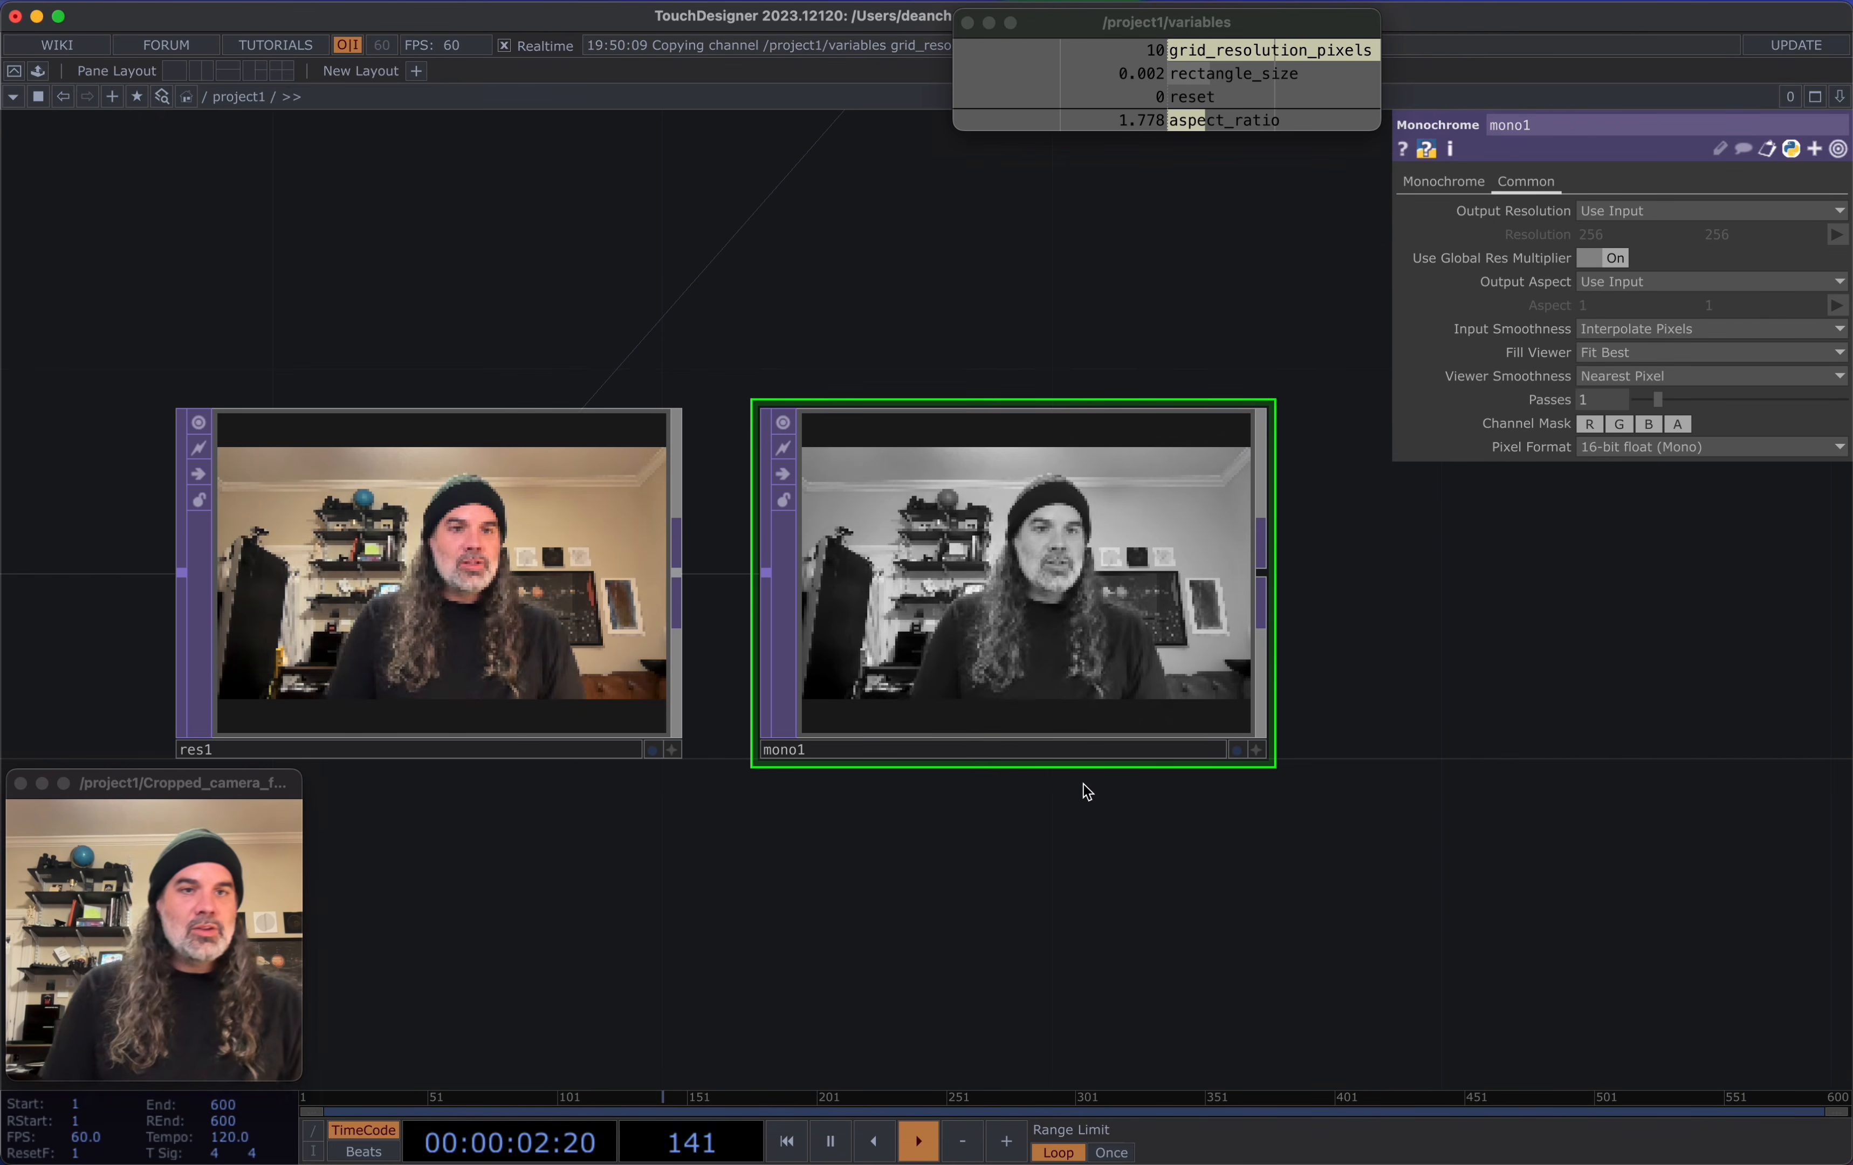
scroll(1080, 778, down, 4)
scroll(1162, 798, up, 2)
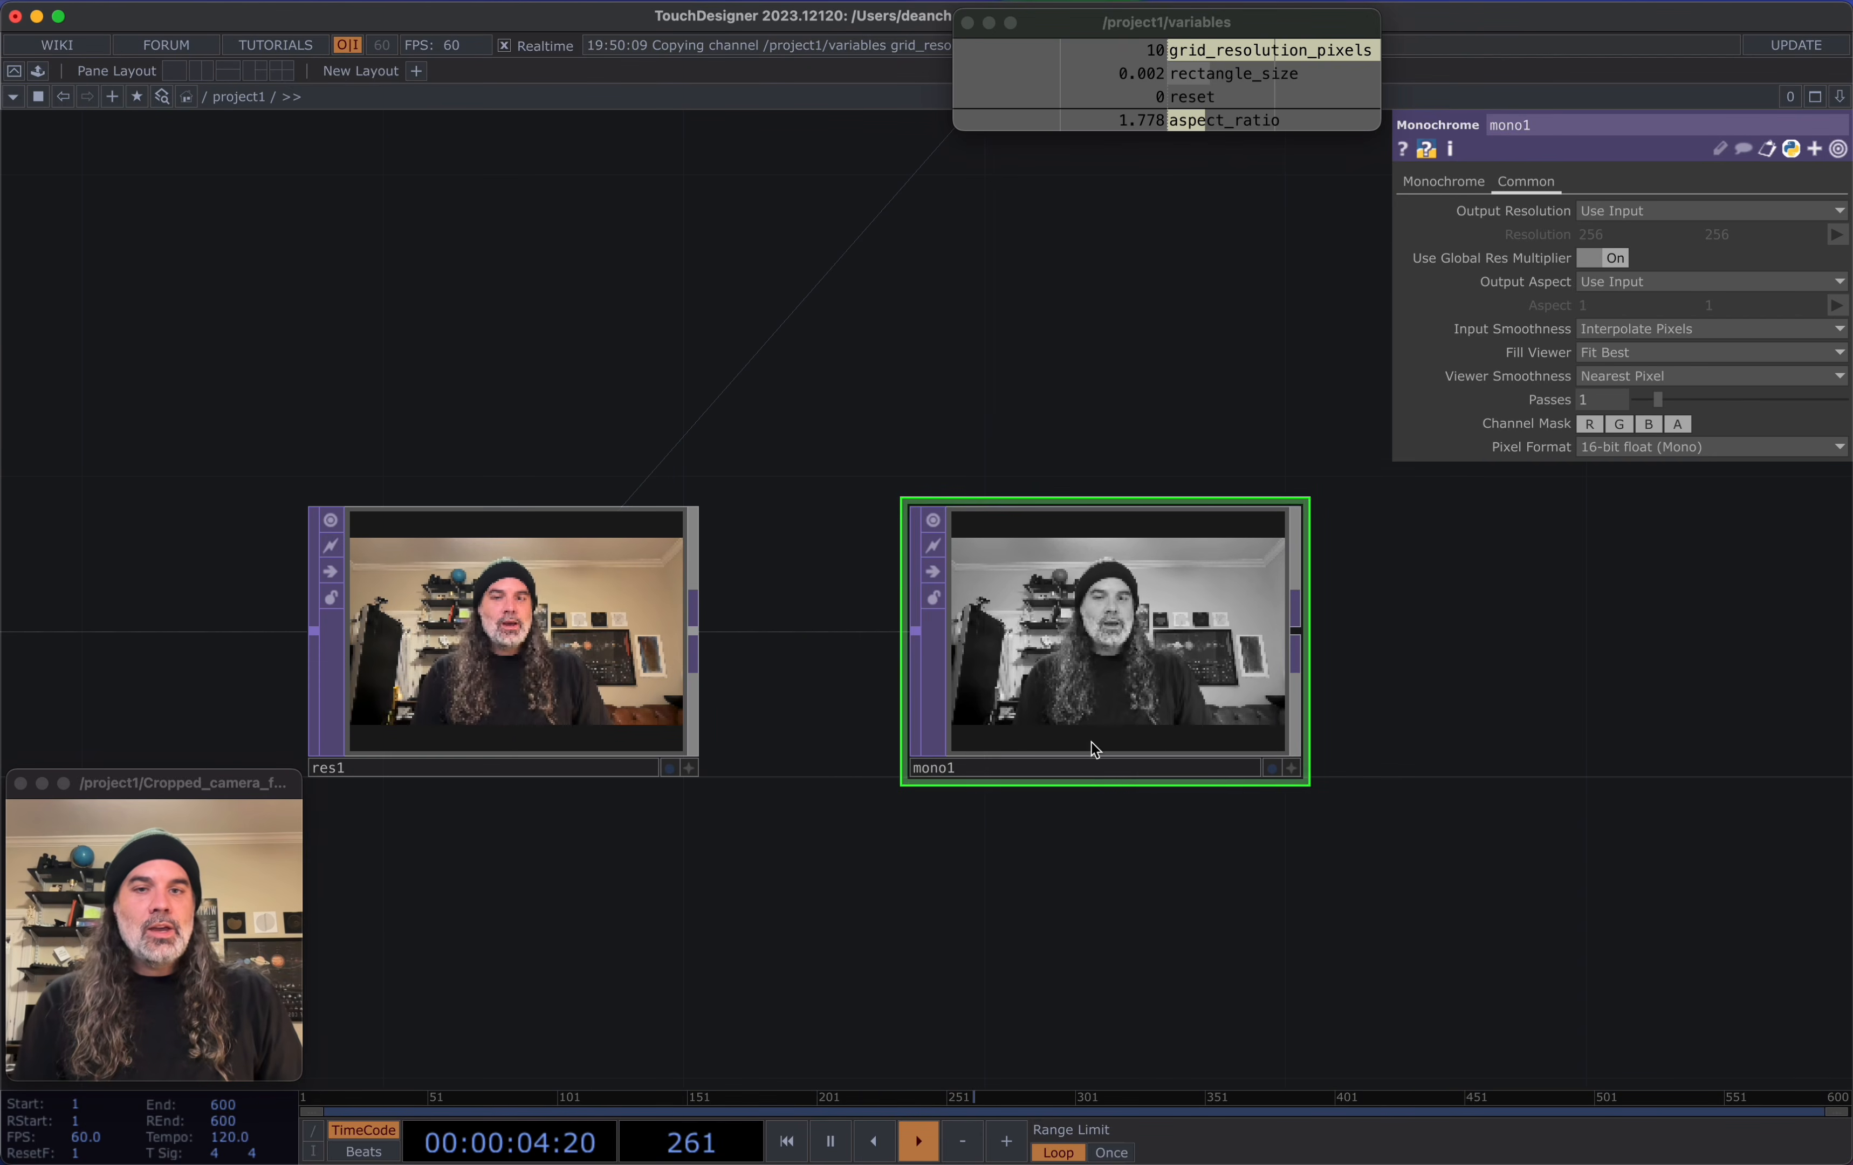
Switch the Monochrome TOP's viewer to the separate channel display with value ranges
drag(1147, 820, 957, 806)
scroll(955, 634, up, 2)
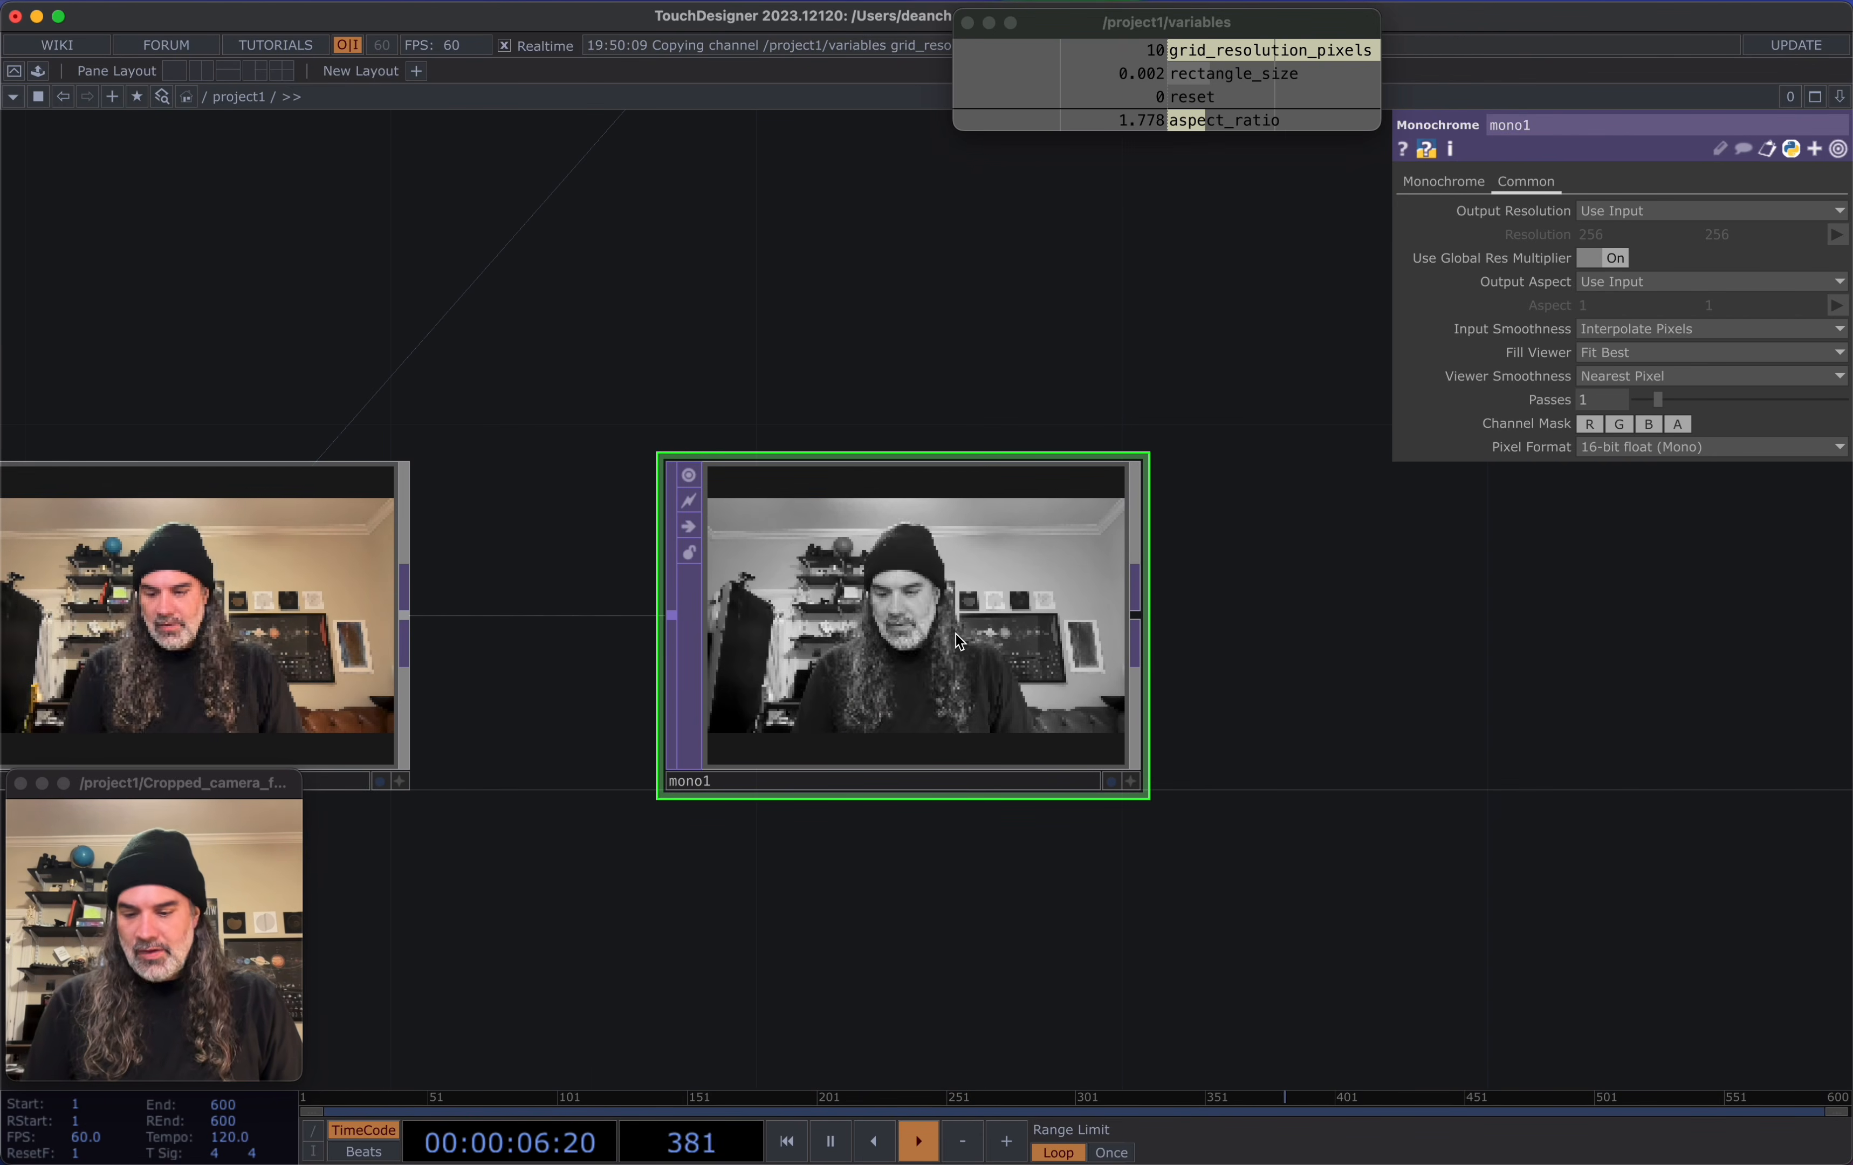
key(a)
key(n)
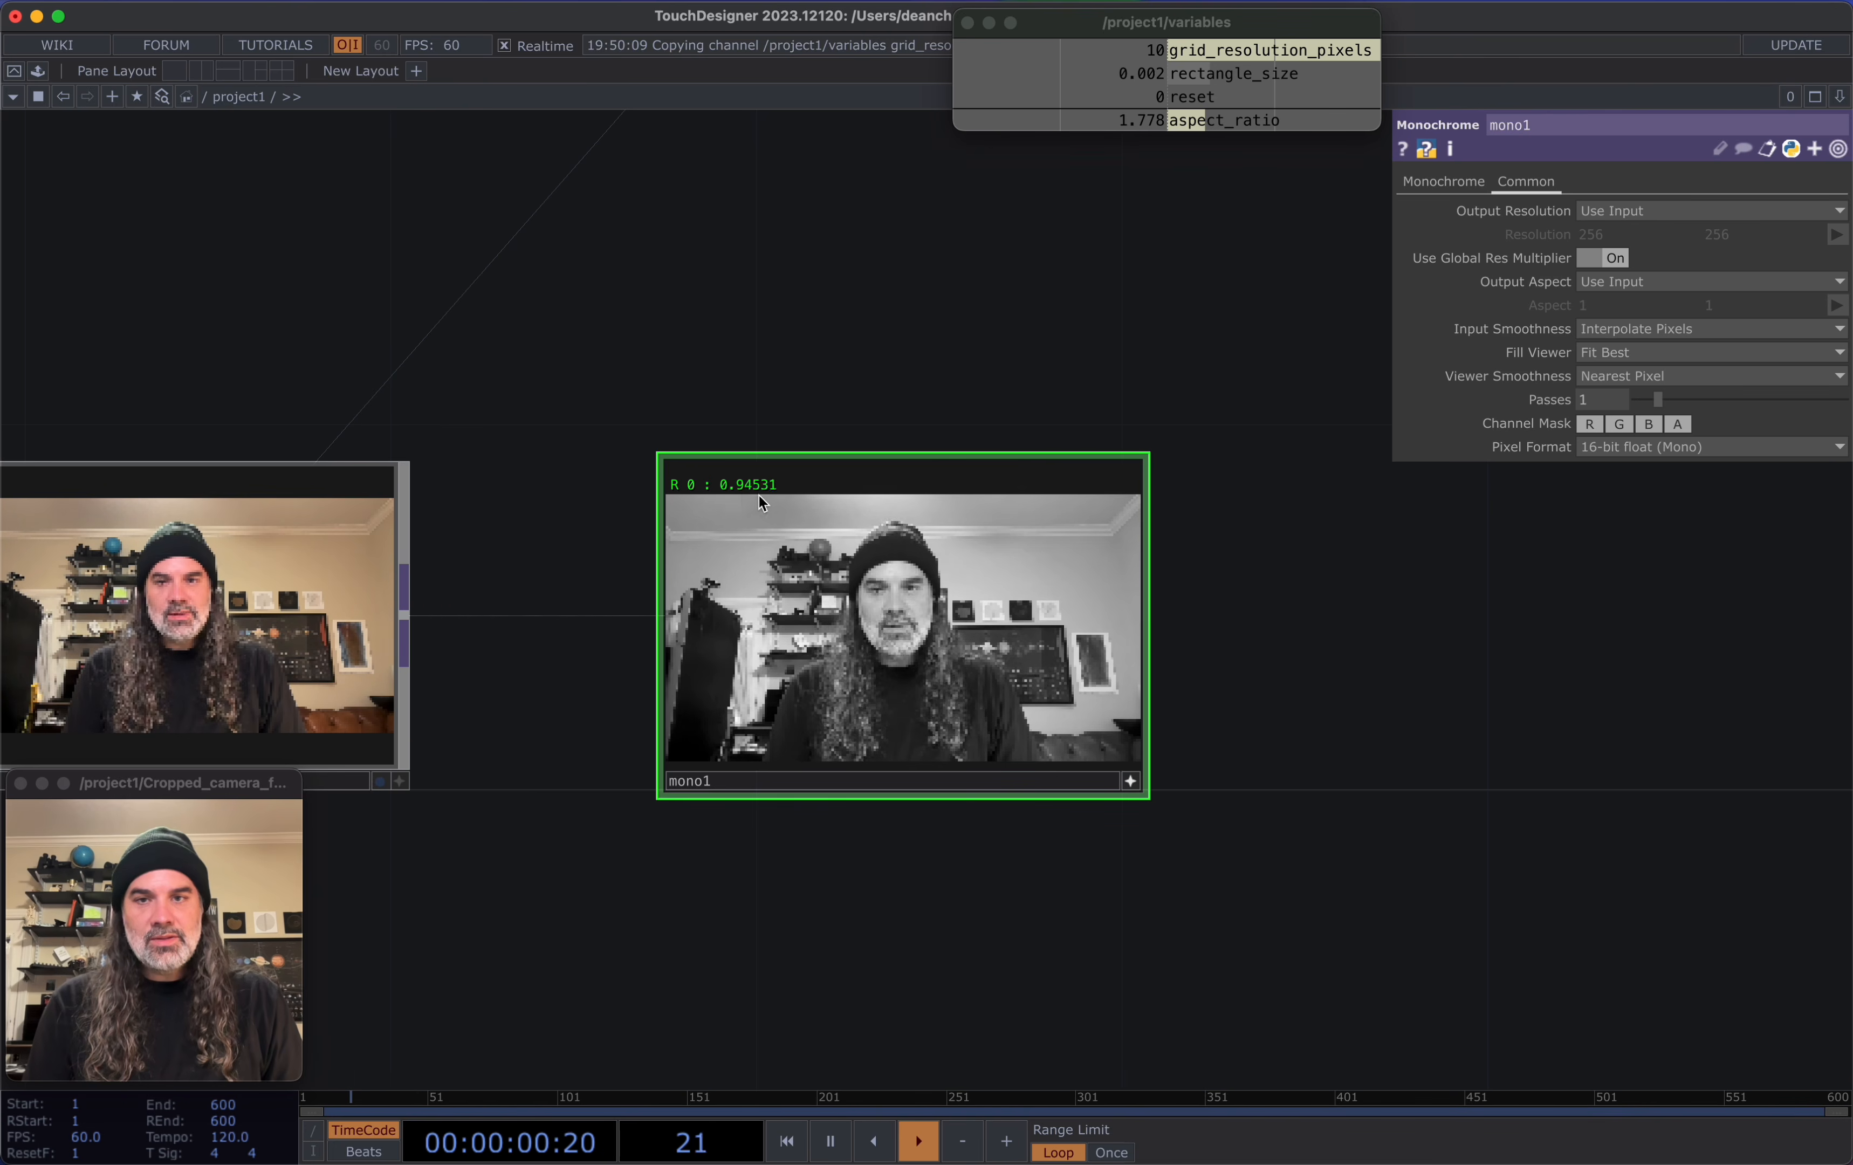
scroll(1199, 658, down, 3)
drag(1061, 712, 914, 727)
click(865, 728)
Add a Null TOP connected to the output of the Monochrome TOP
scroll(1020, 717, down, 3)
scroll(1020, 718, down, 3)
drag(1080, 699, 811, 776)
scroll(811, 776, down, 2)
click(688, 738)
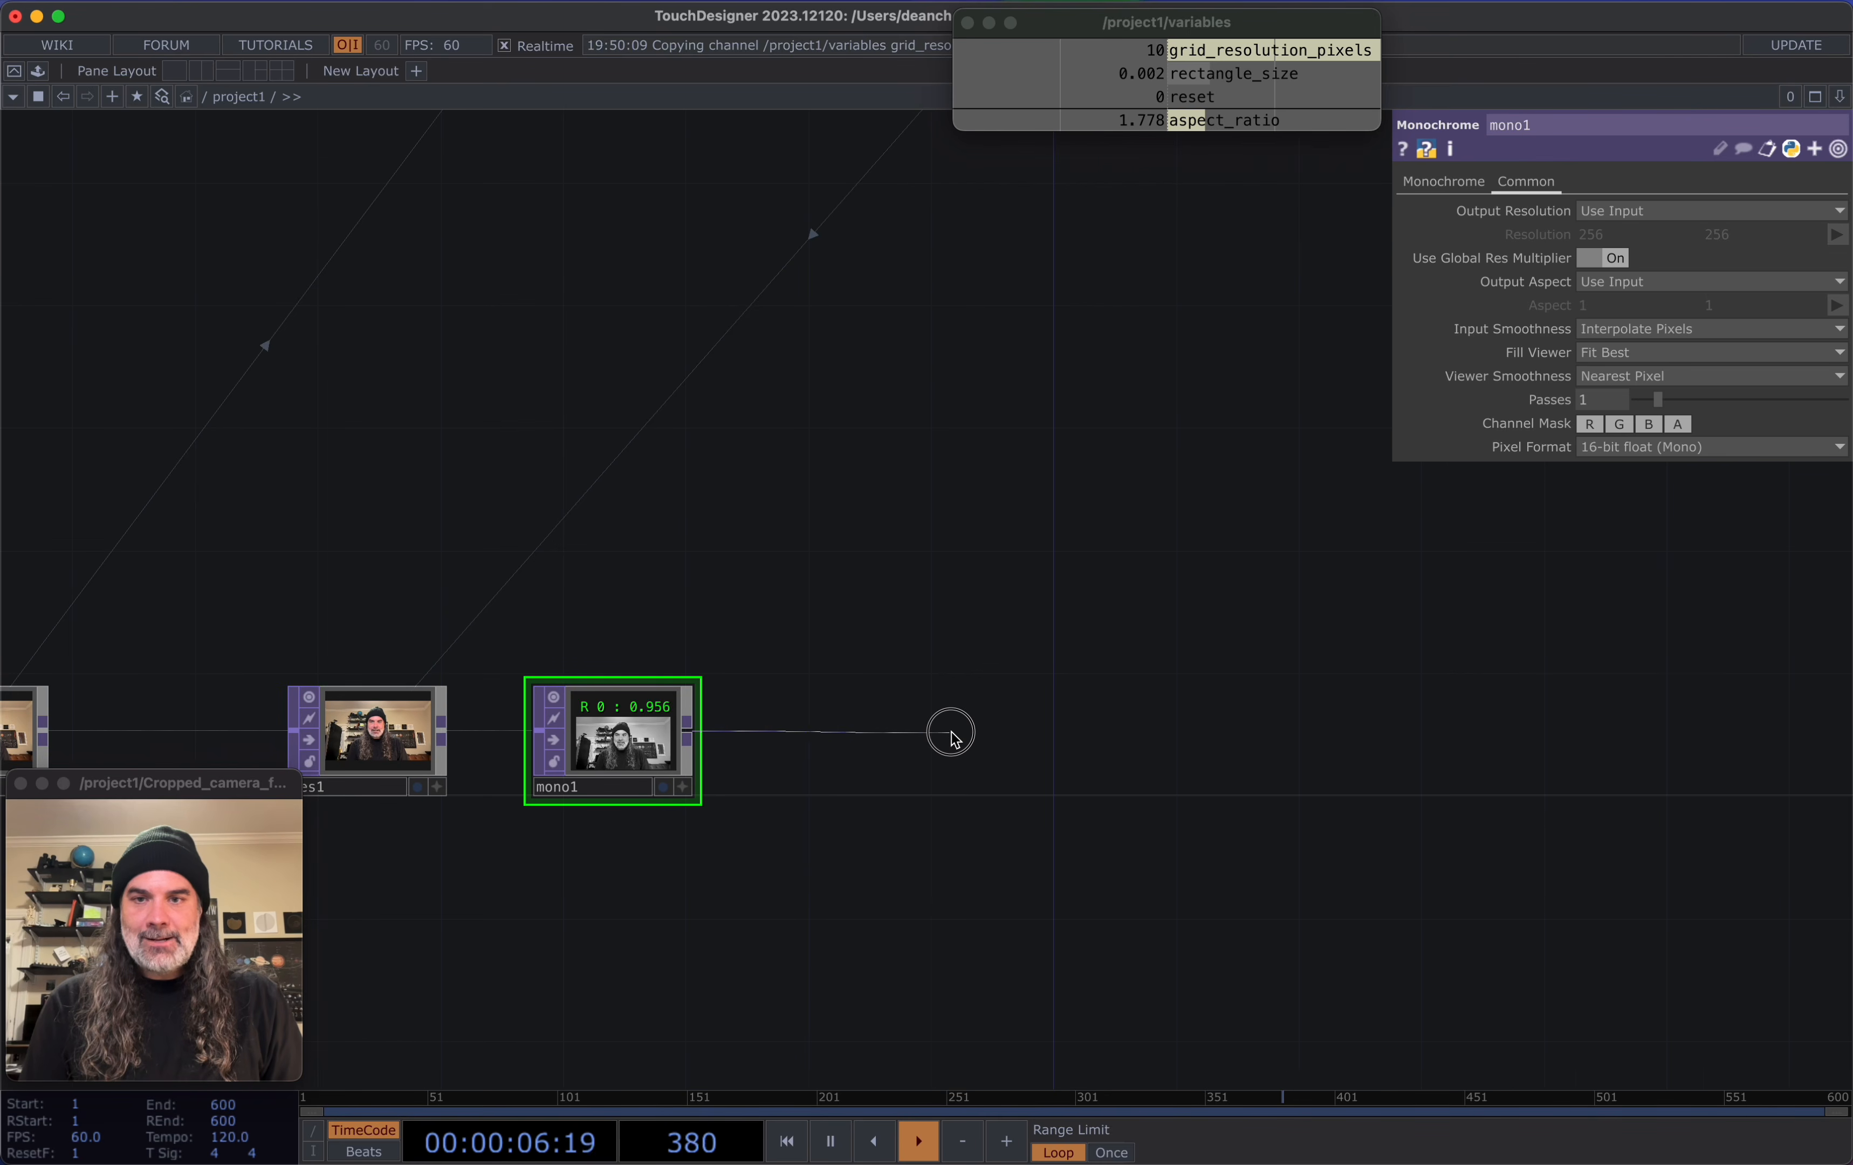
click(951, 736)
click(928, 650)
click(959, 792)
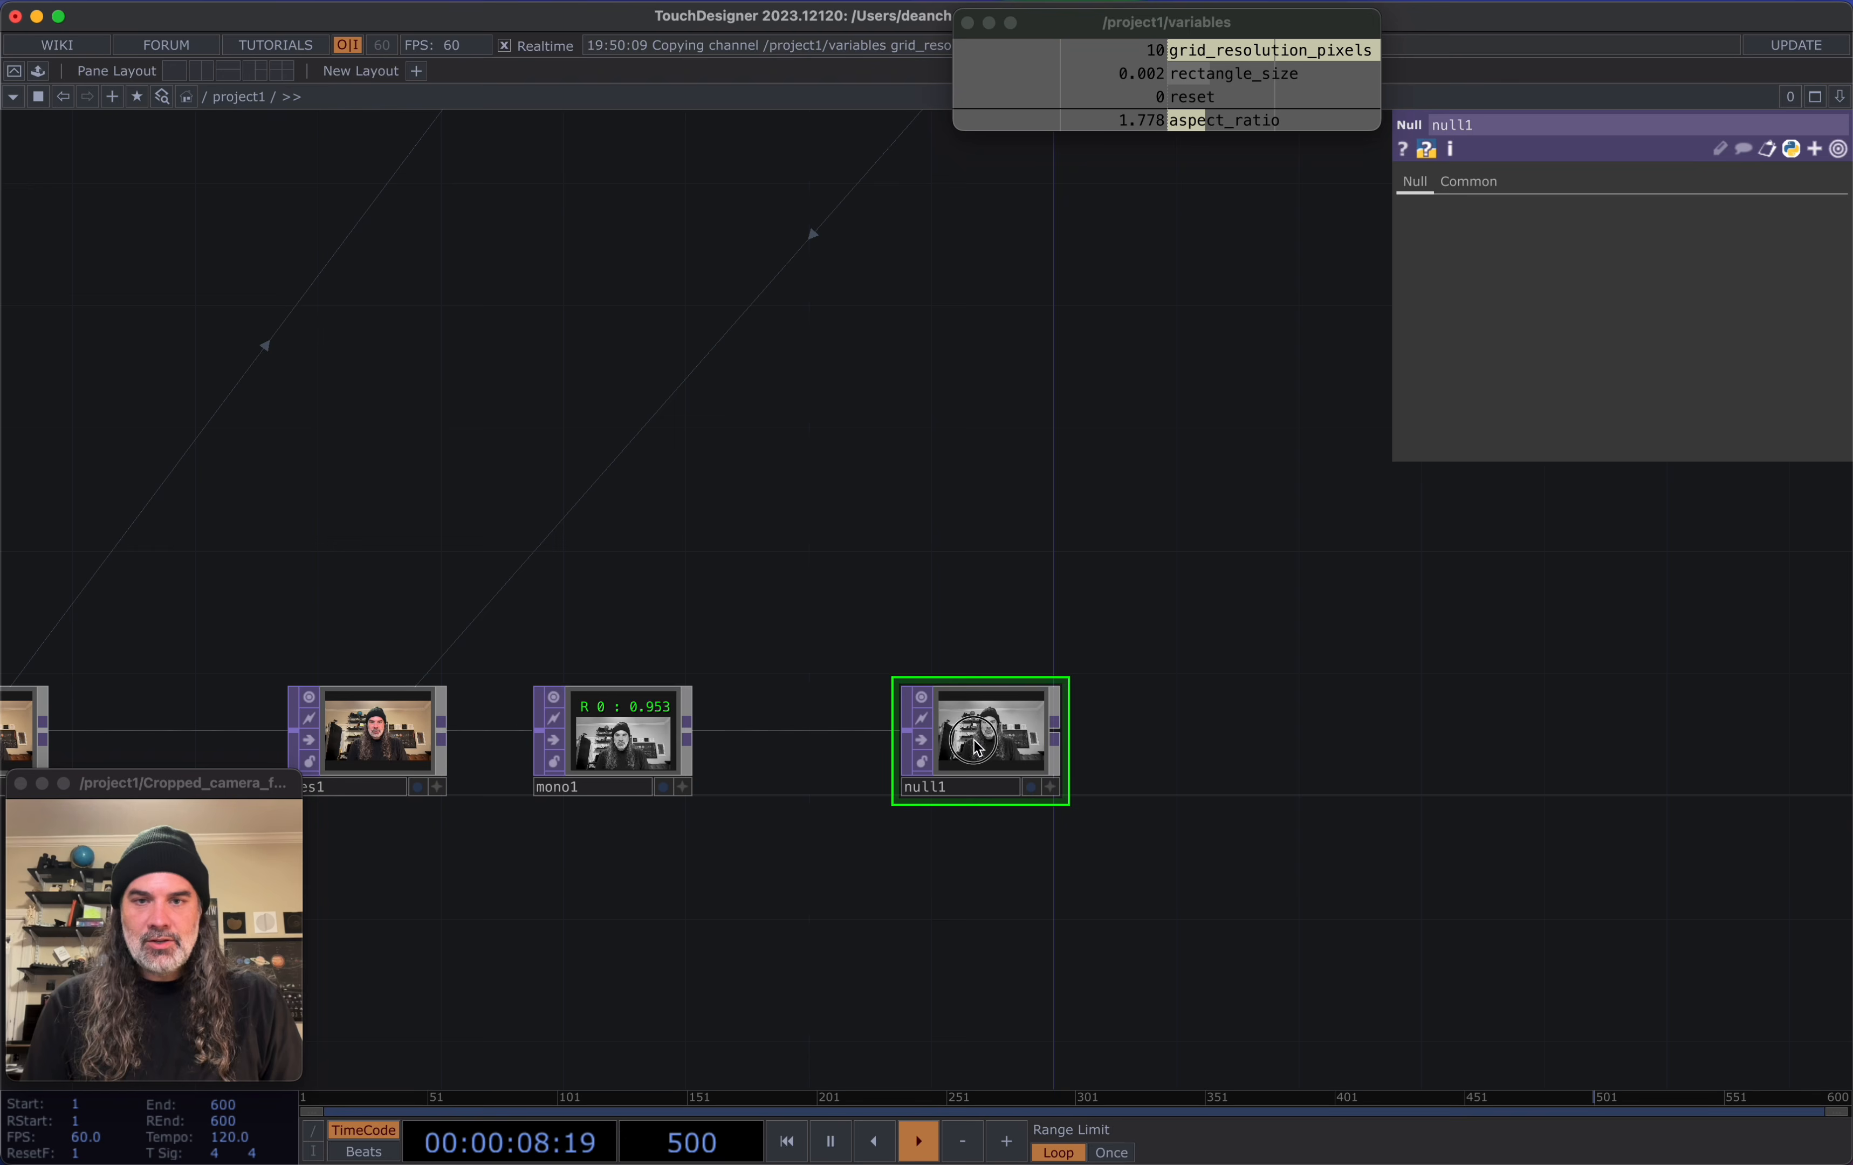
Rename the new Null TOP as texture_value and move it farther away from the Monochrome TOP
click(960, 789)
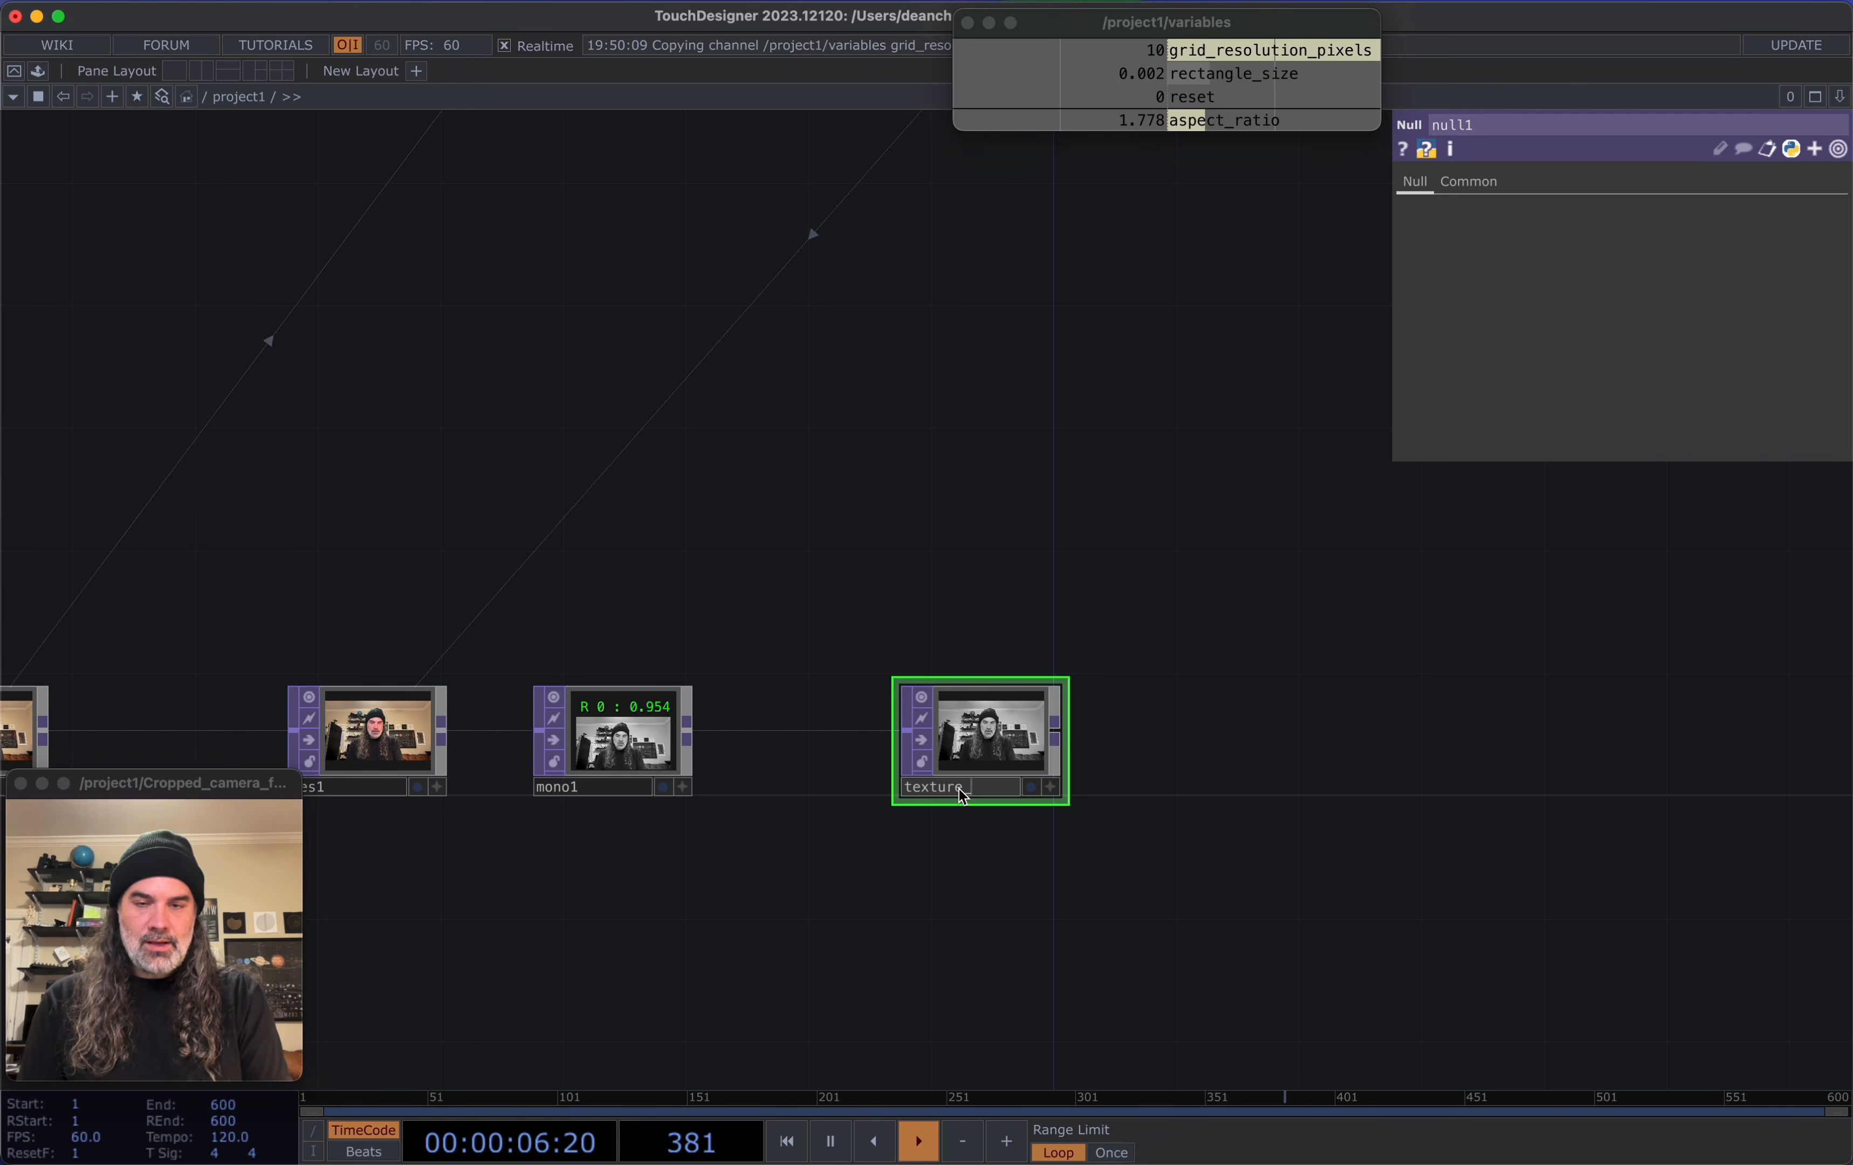
key(Return)
drag(991, 727, 1145, 724)
Review the chain from the Resolution TOP through the Monochrome TOP to the texture_value Null
drag(1148, 936, 794, 906)
scroll(1162, 666, down, 2)
scroll(795, 900, down, 1)
scroll(856, 793, up, 2)
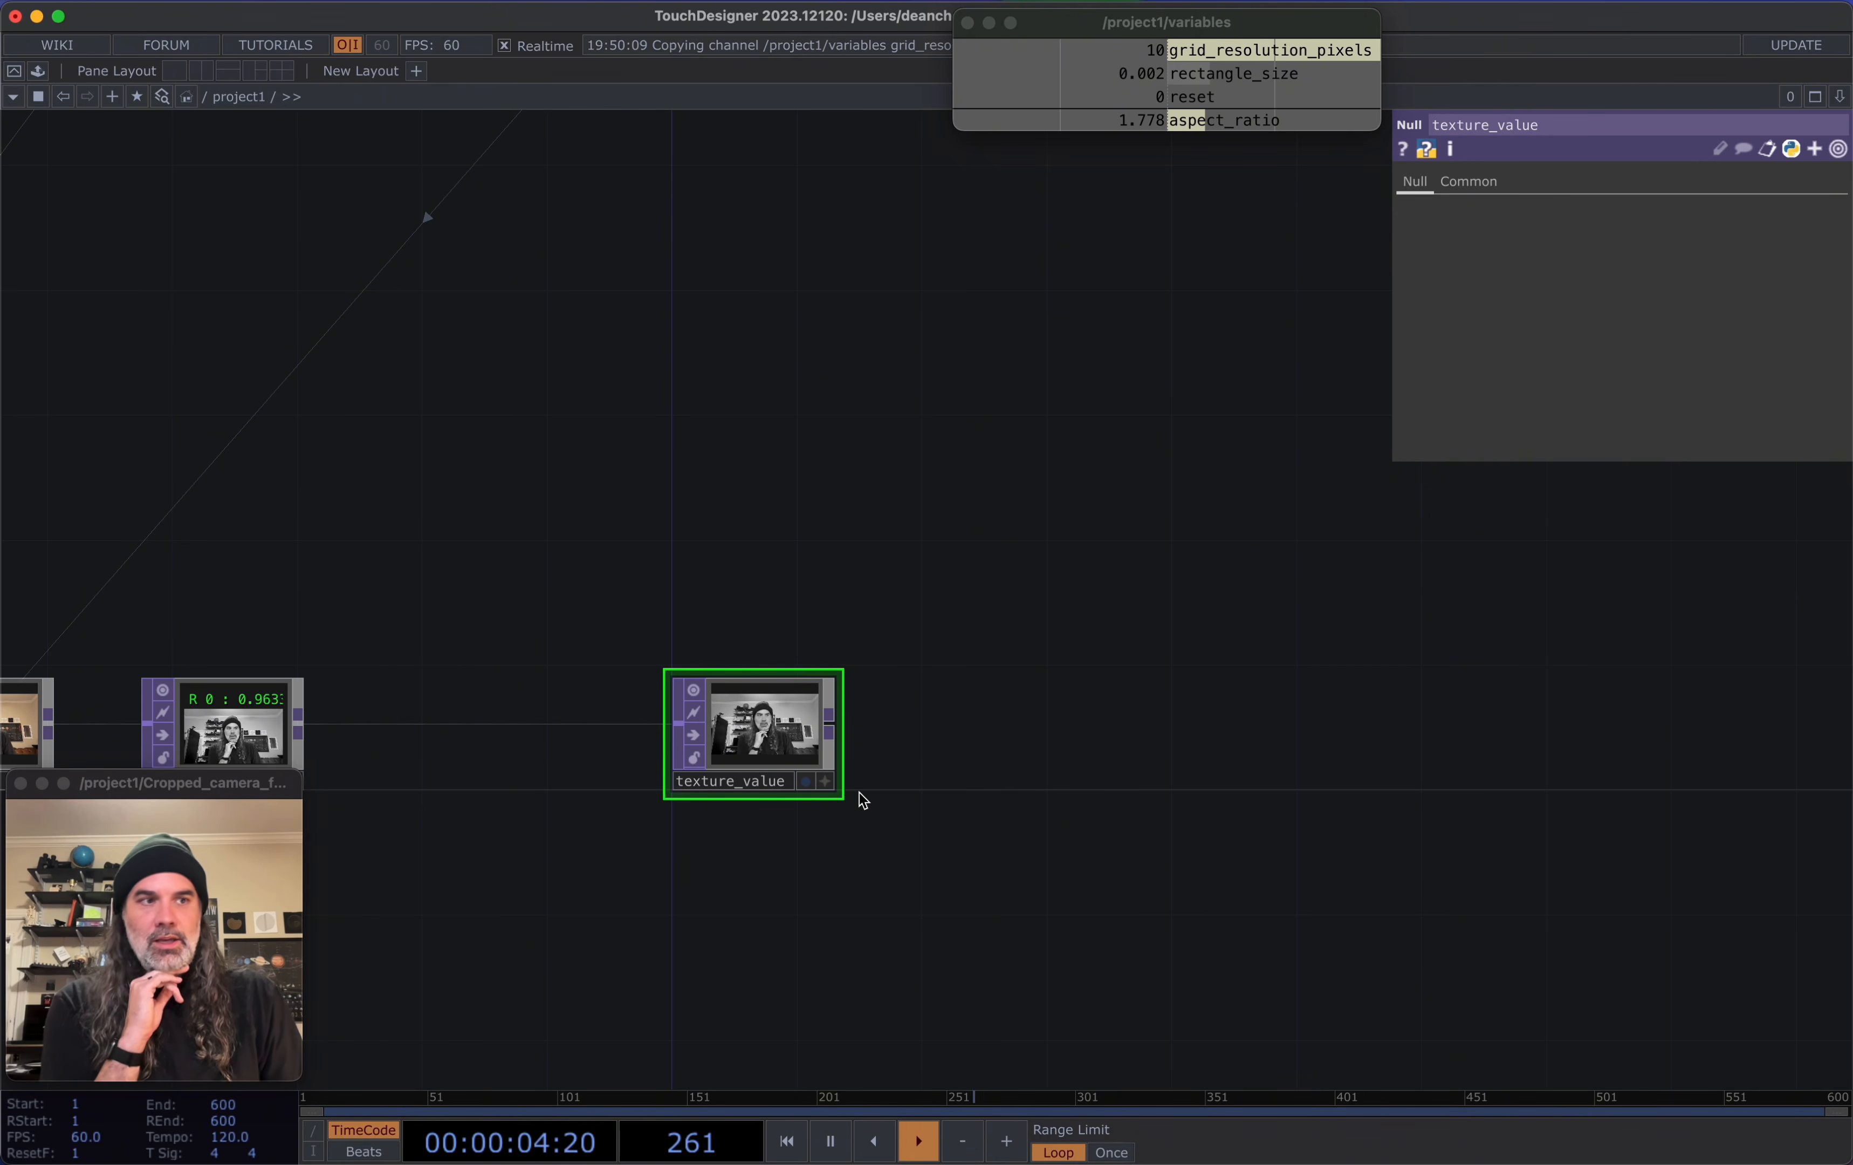
drag(941, 753, 1250, 619)
scroll(773, 696, up, 1)
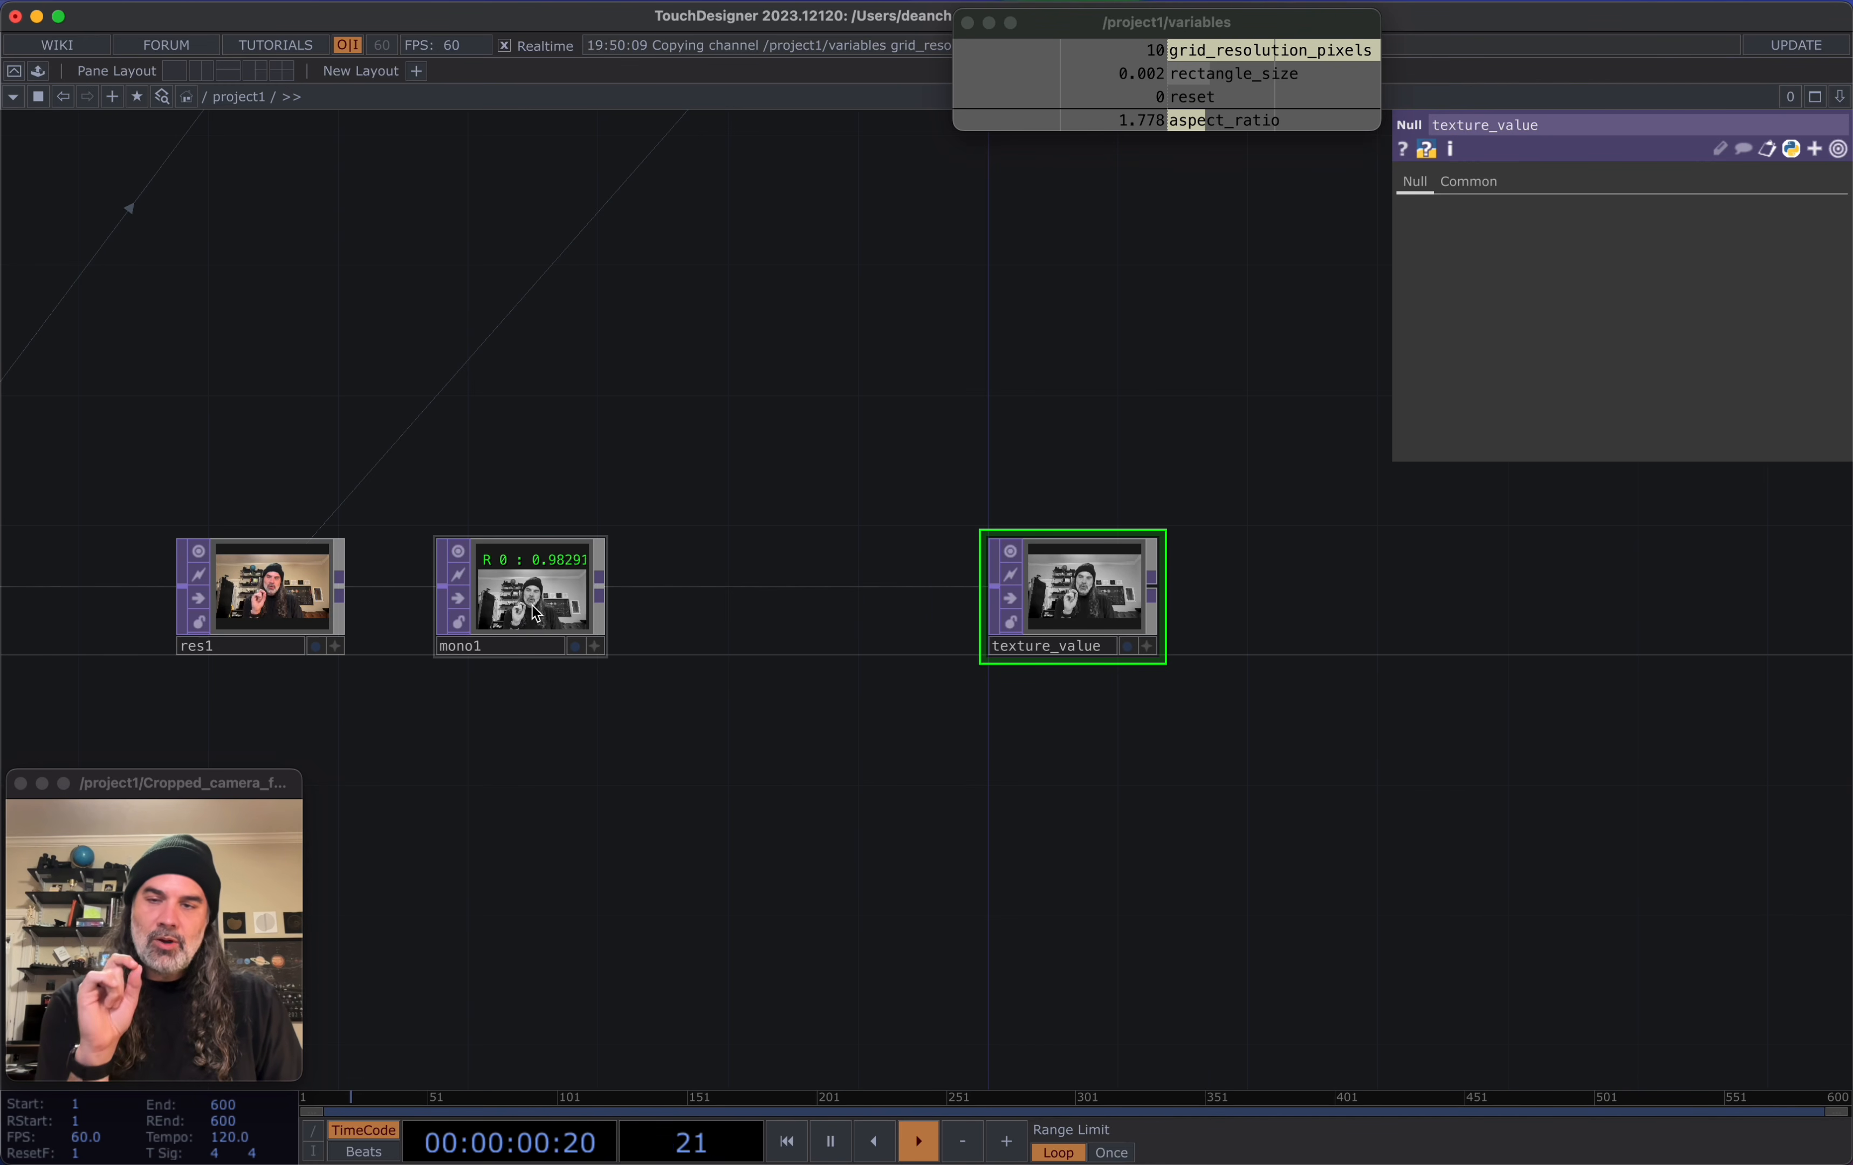
scroll(596, 599, up, 3)
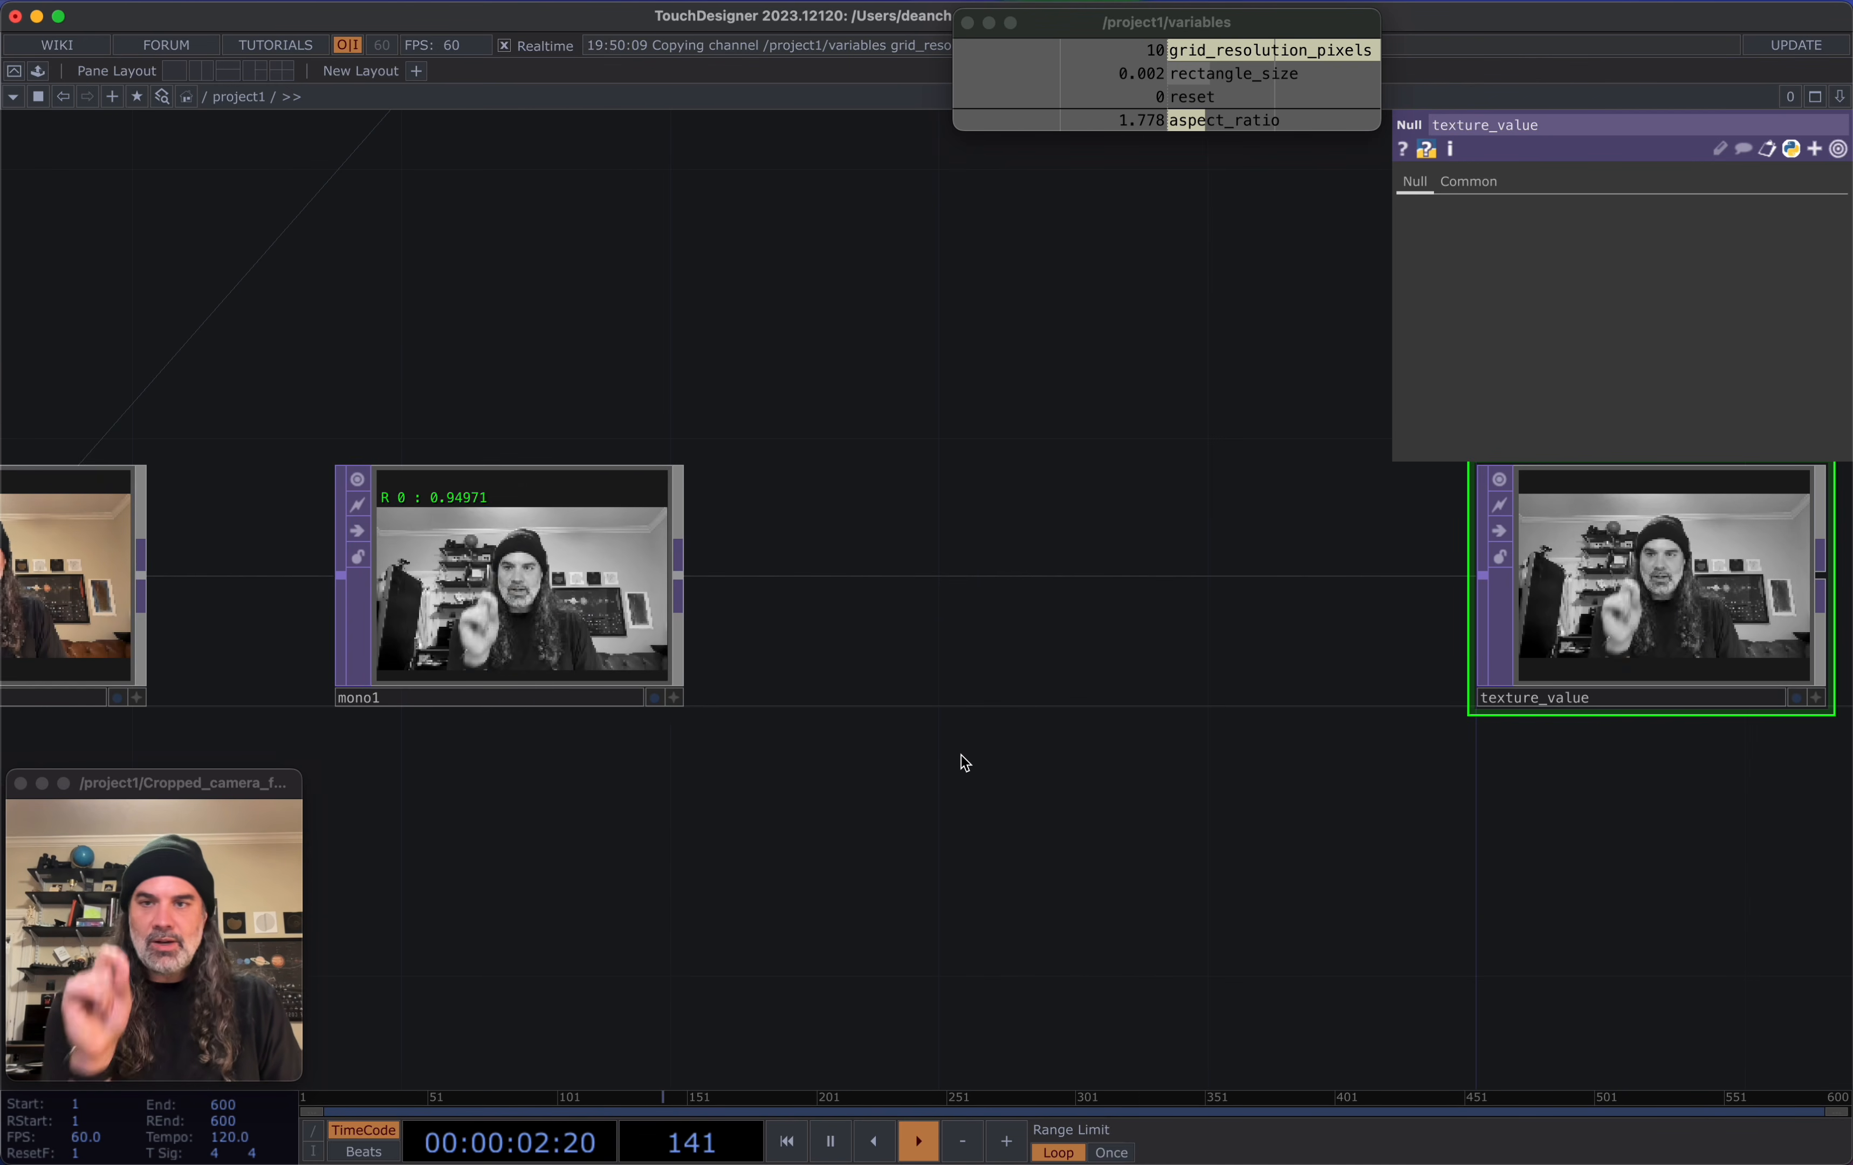
drag(963, 761, 1153, 674)
scroll(1124, 686, down, 1)
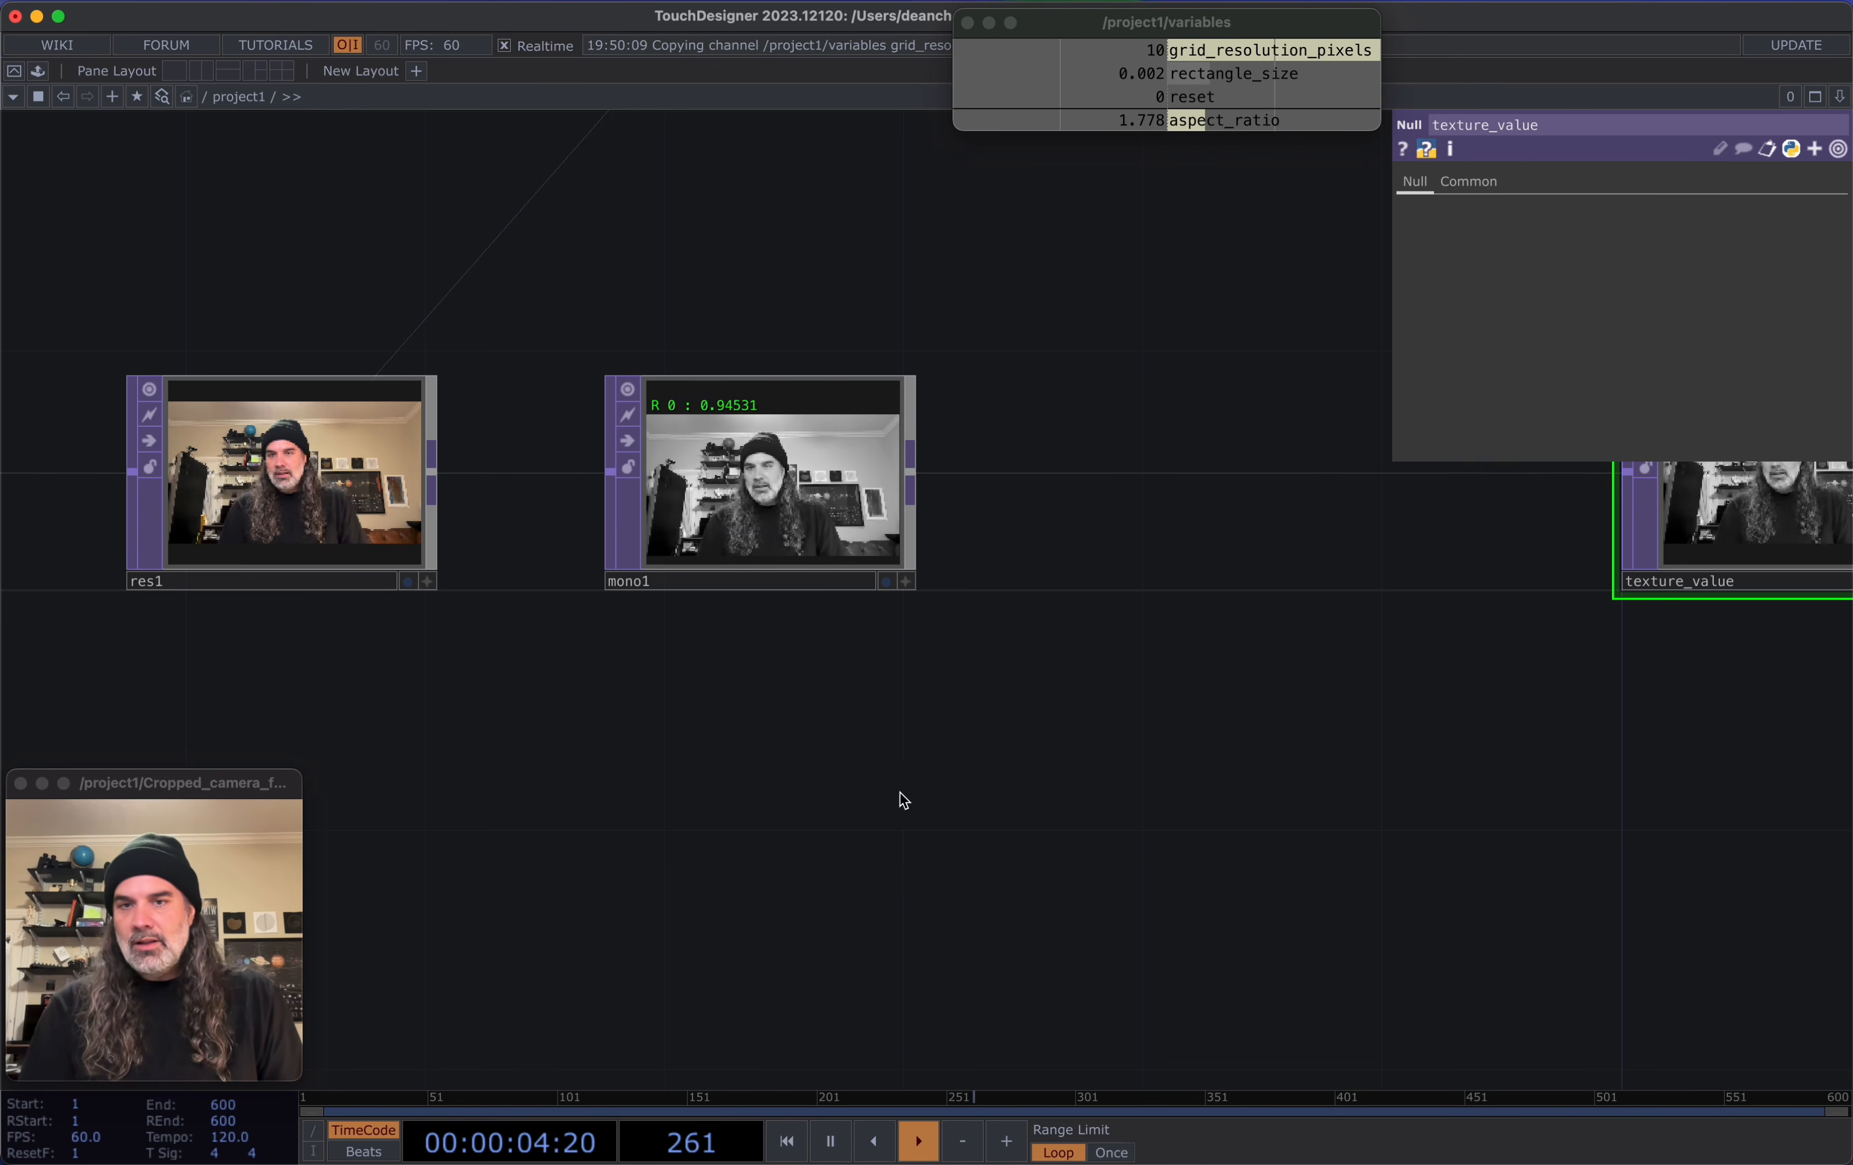
drag(901, 799, 931, 707)
scroll(931, 707, down, 3)
scroll(889, 716, up, 1)
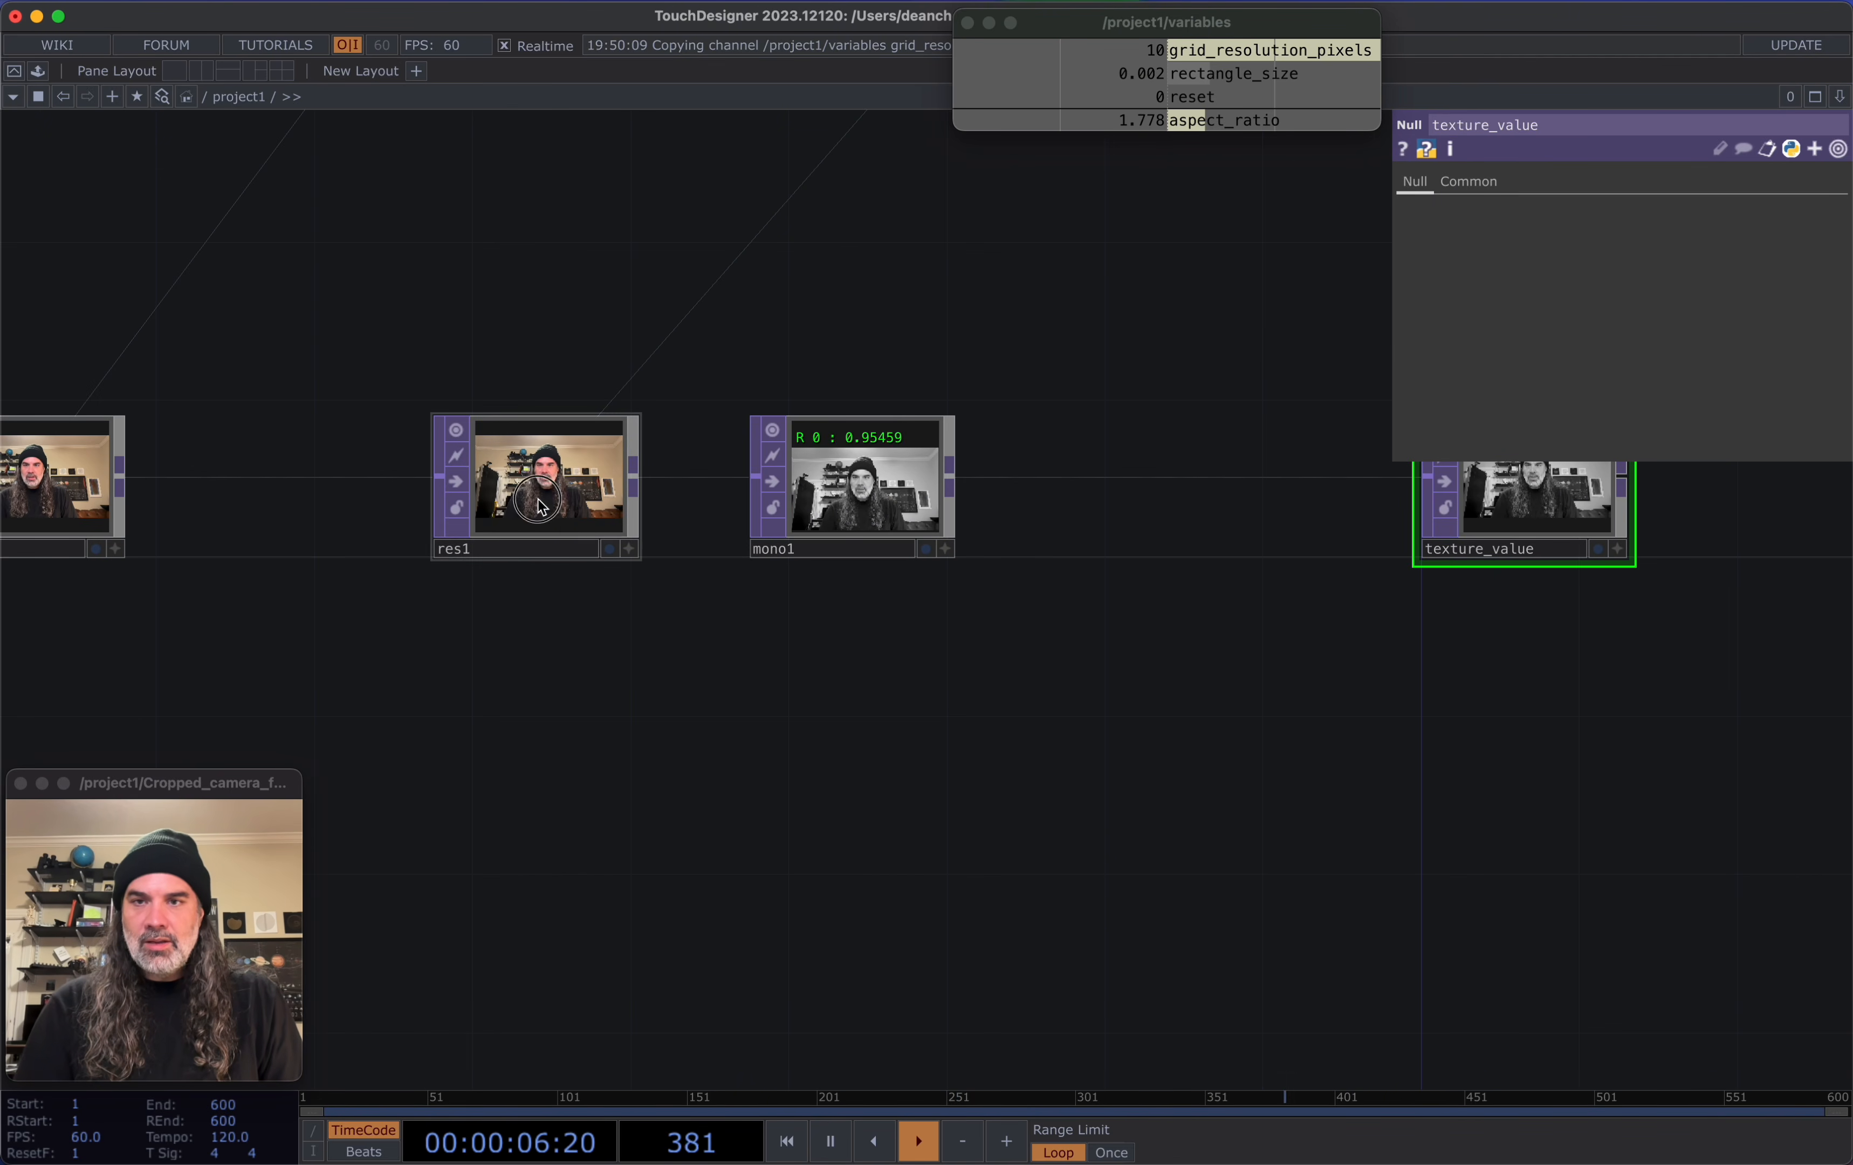
Move the Resolution TOP away from the Monochrome TOP and branch a GLSL TOP from its output, placed below the chain
drag(620, 505, 539, 504)
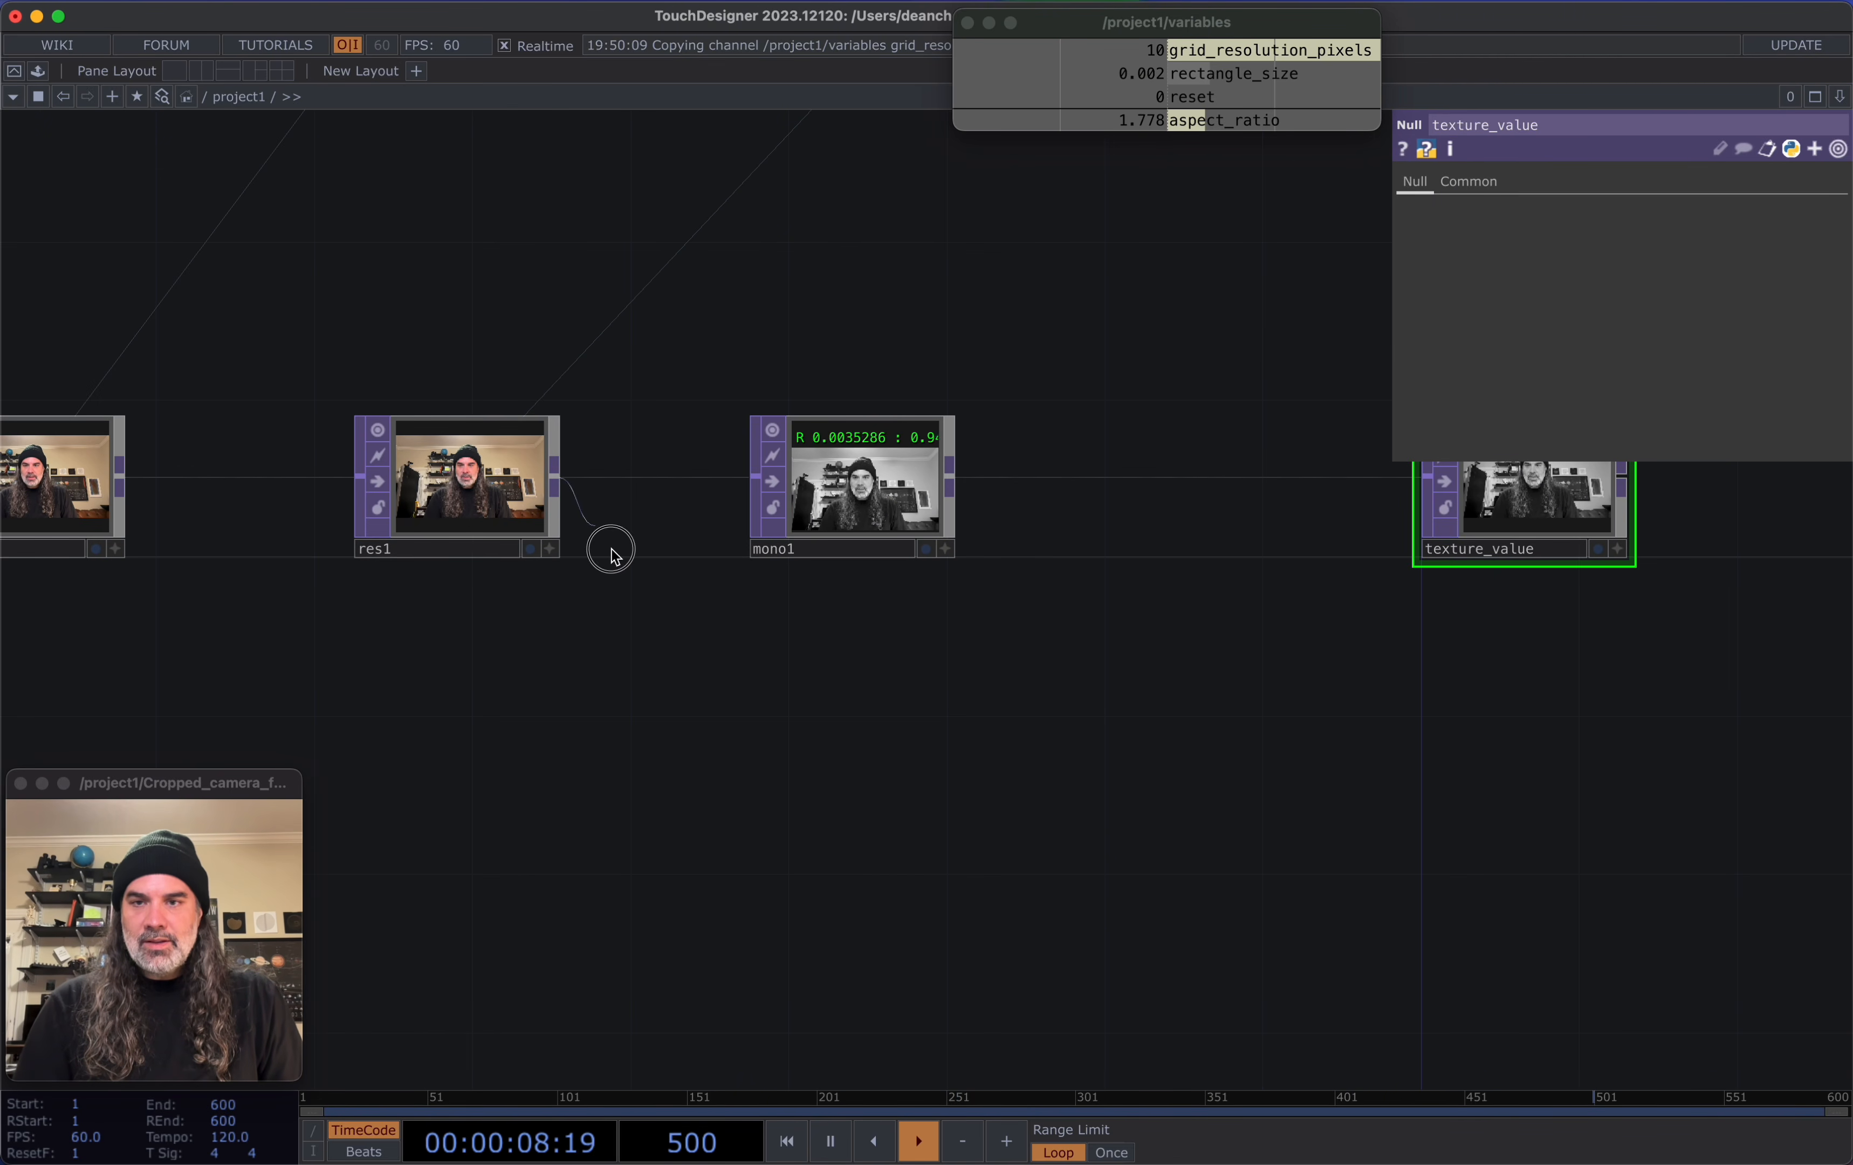
click(709, 746)
click(509, 579)
click(848, 759)
Edit the color line in the glsl1_pixel shader to vec4 color = vec4(vUV.st, 0, 1.0); and apply it
scroll(886, 786, up, 5)
drag(972, 751, 1020, 550)
scroll(914, 801, up, 2)
scroll(947, 715, up, 4)
scroll(782, 779, up, 2)
click(746, 778)
click(728, 773)
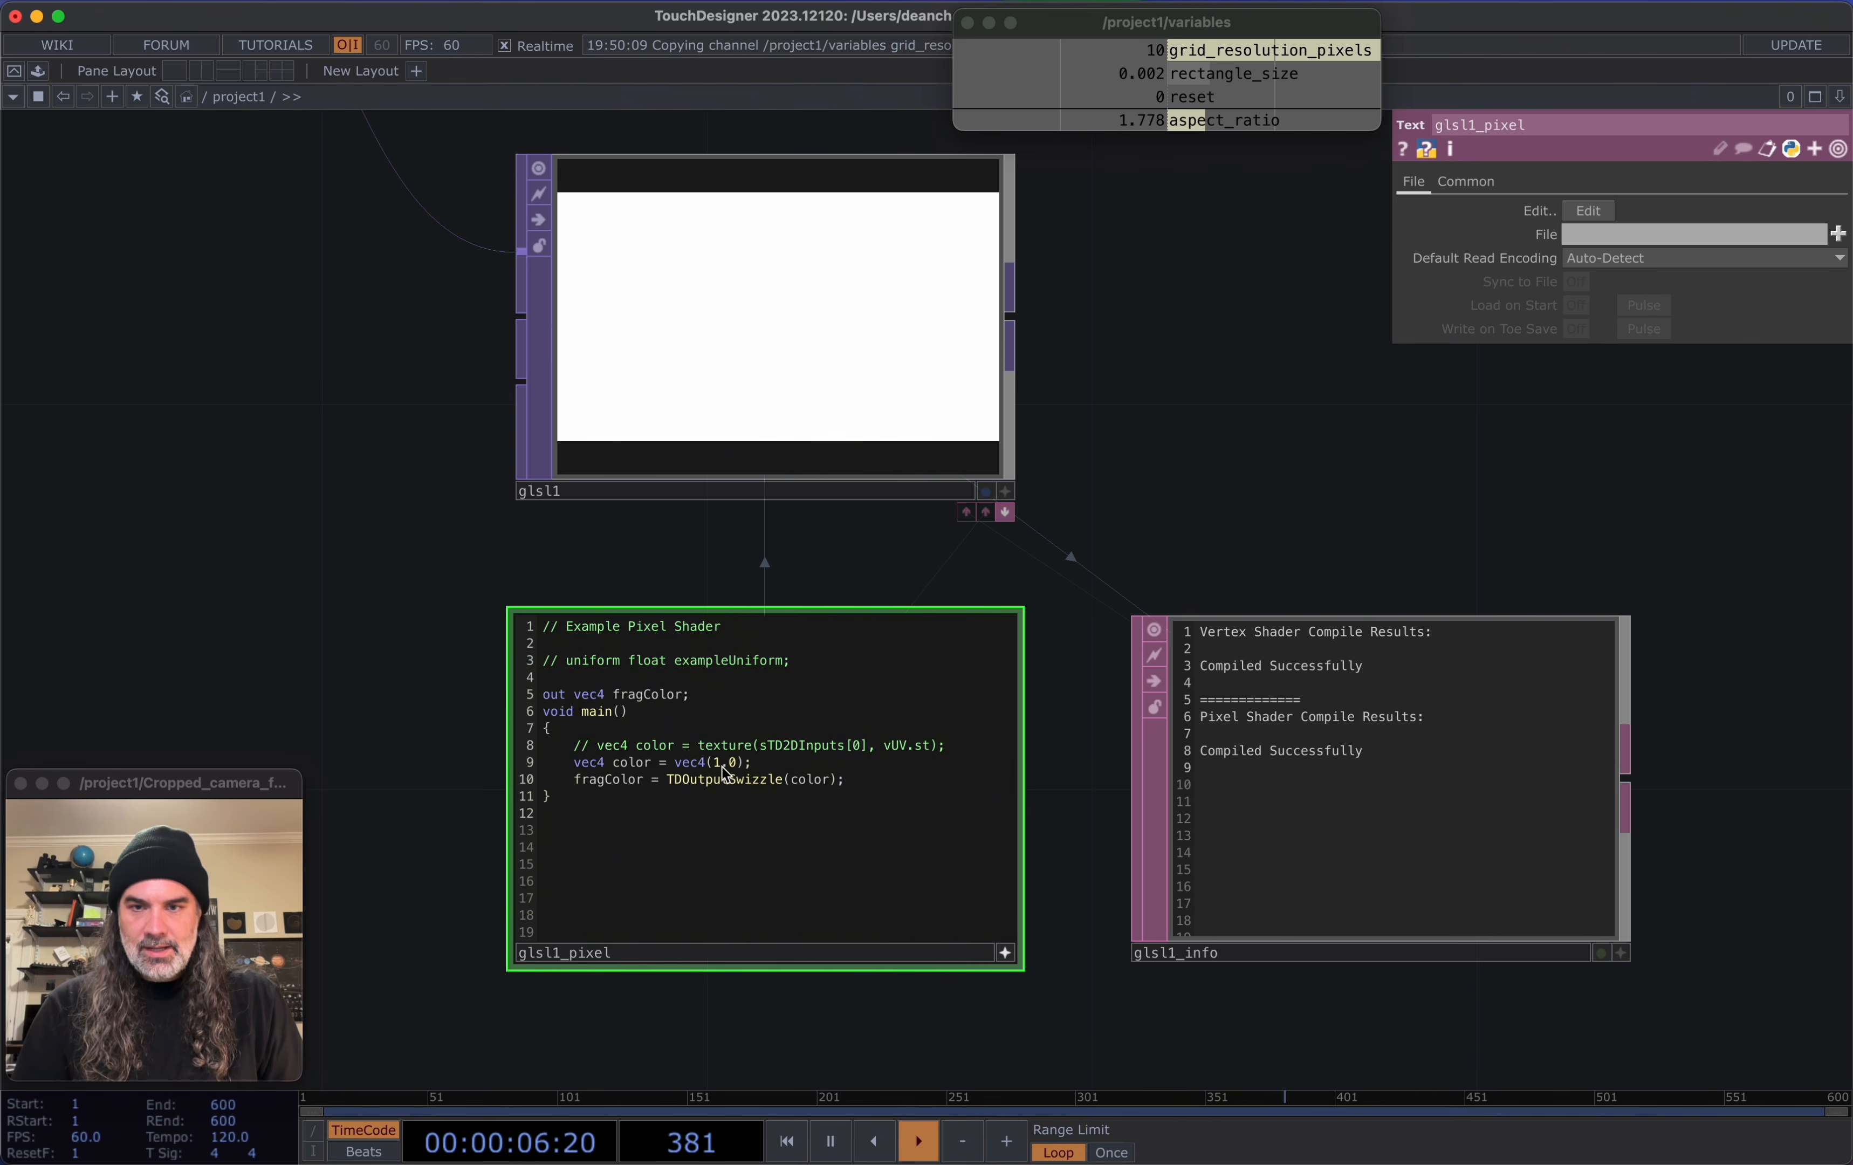
drag(894, 752, 931, 751)
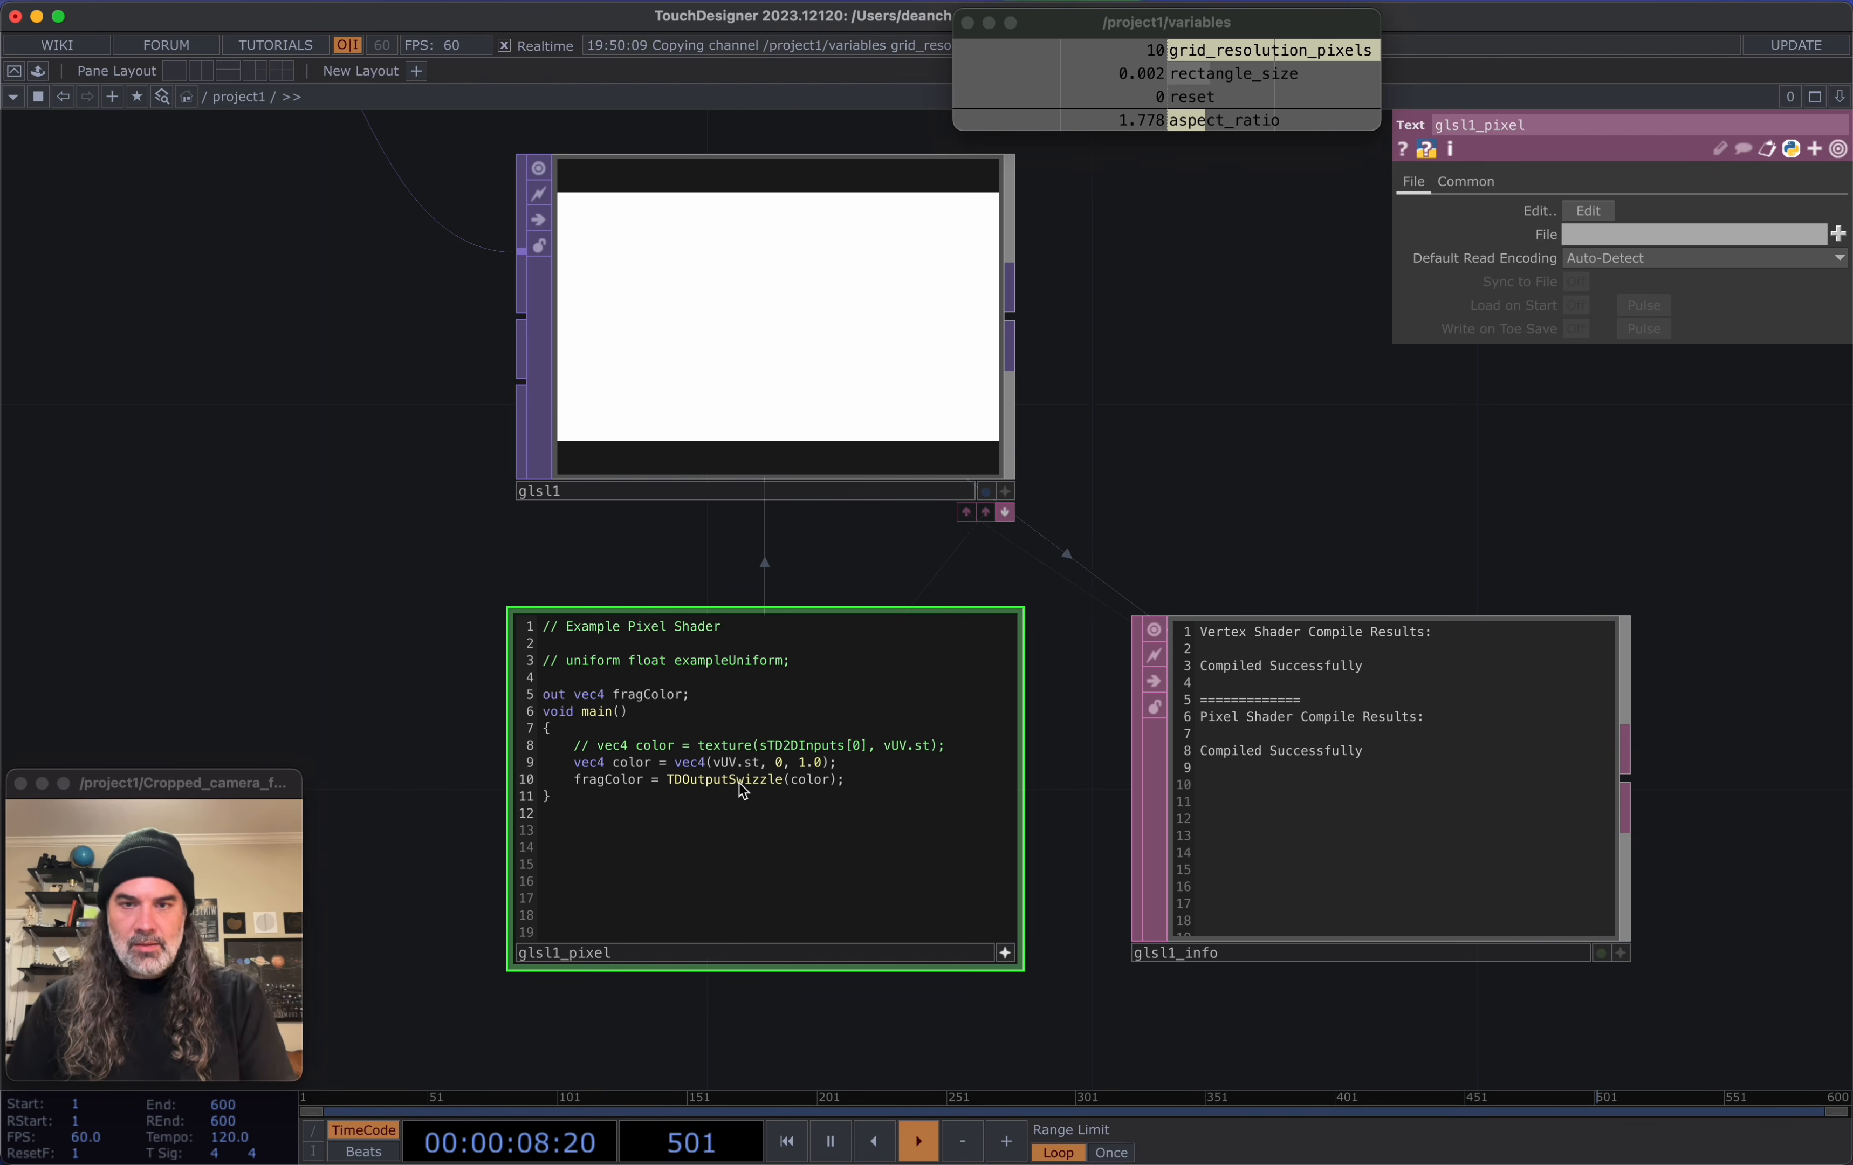
click(290, 663)
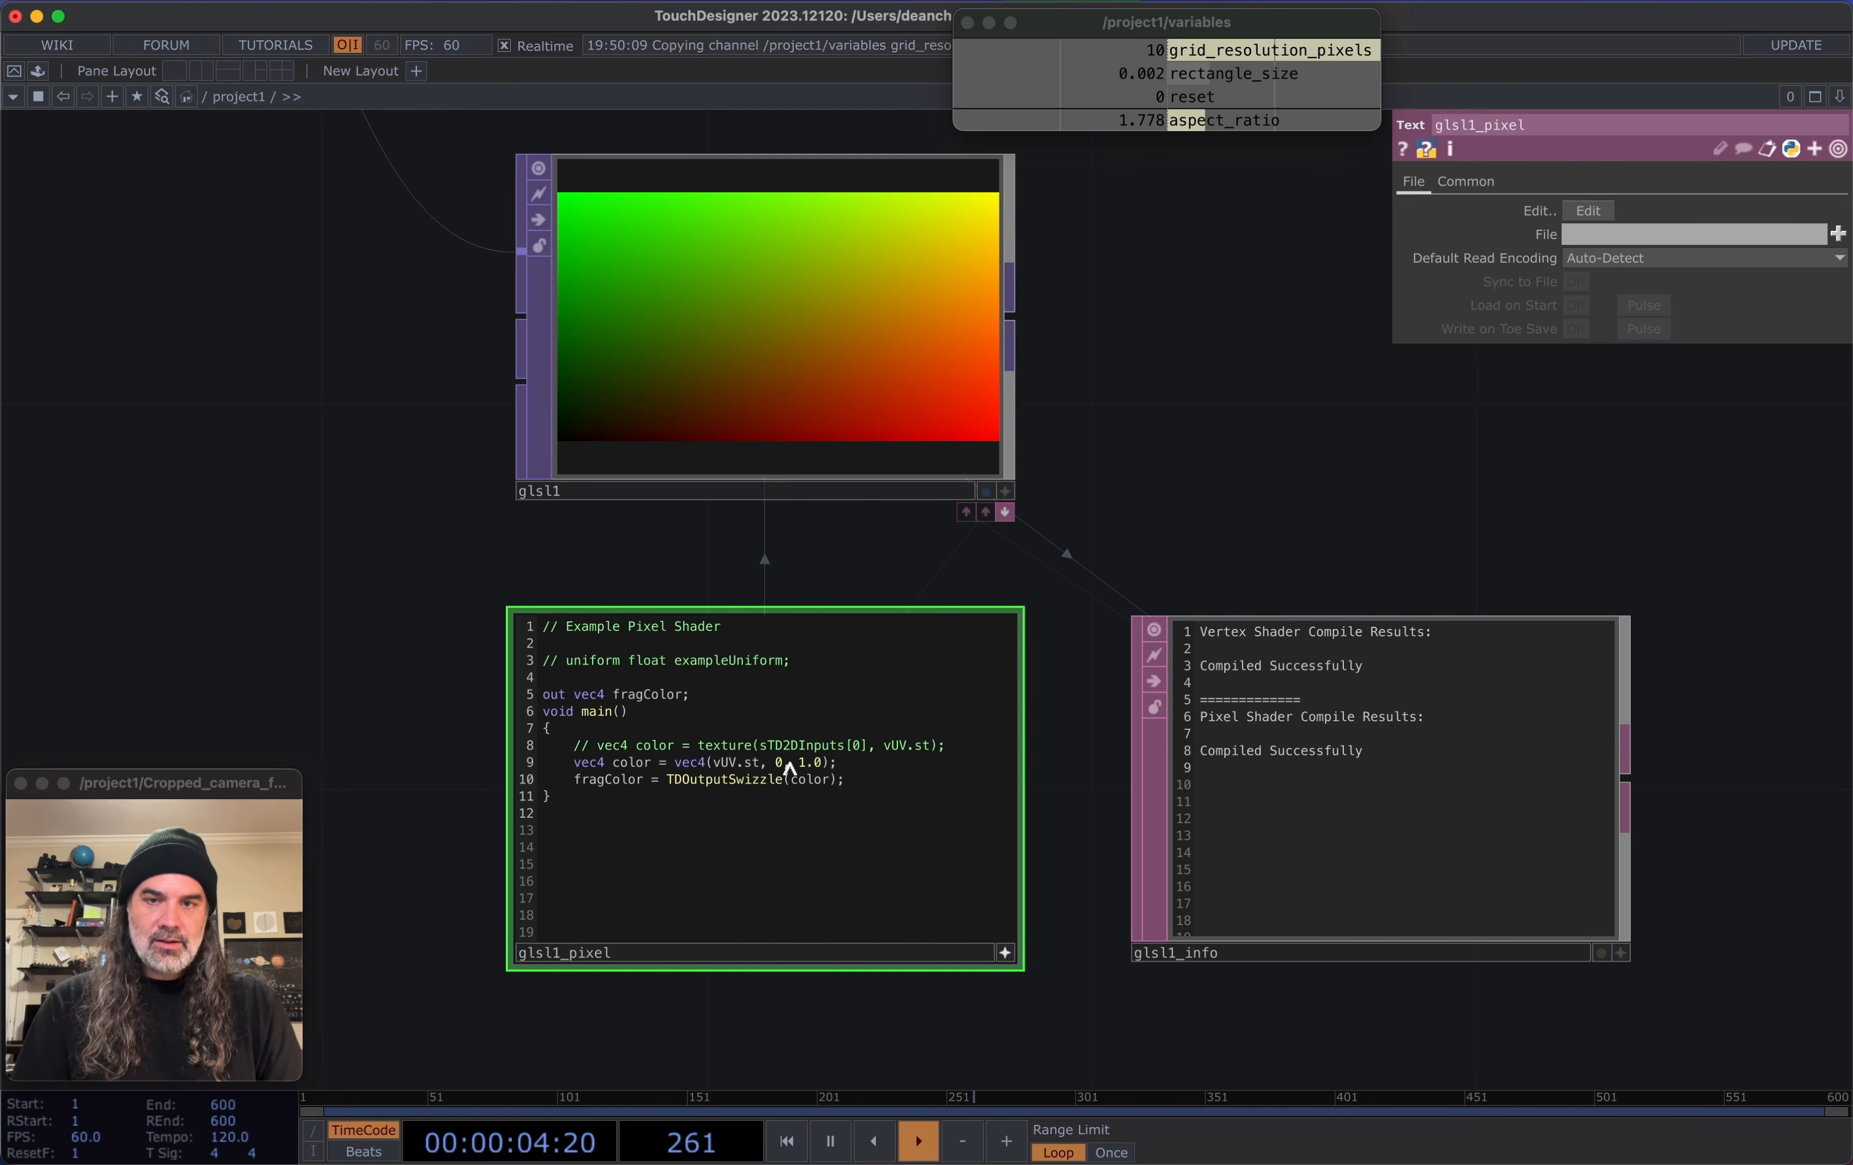
Display the GLSL TOP's R, G, B and A channels separately and examine their value ranges
click(835, 420)
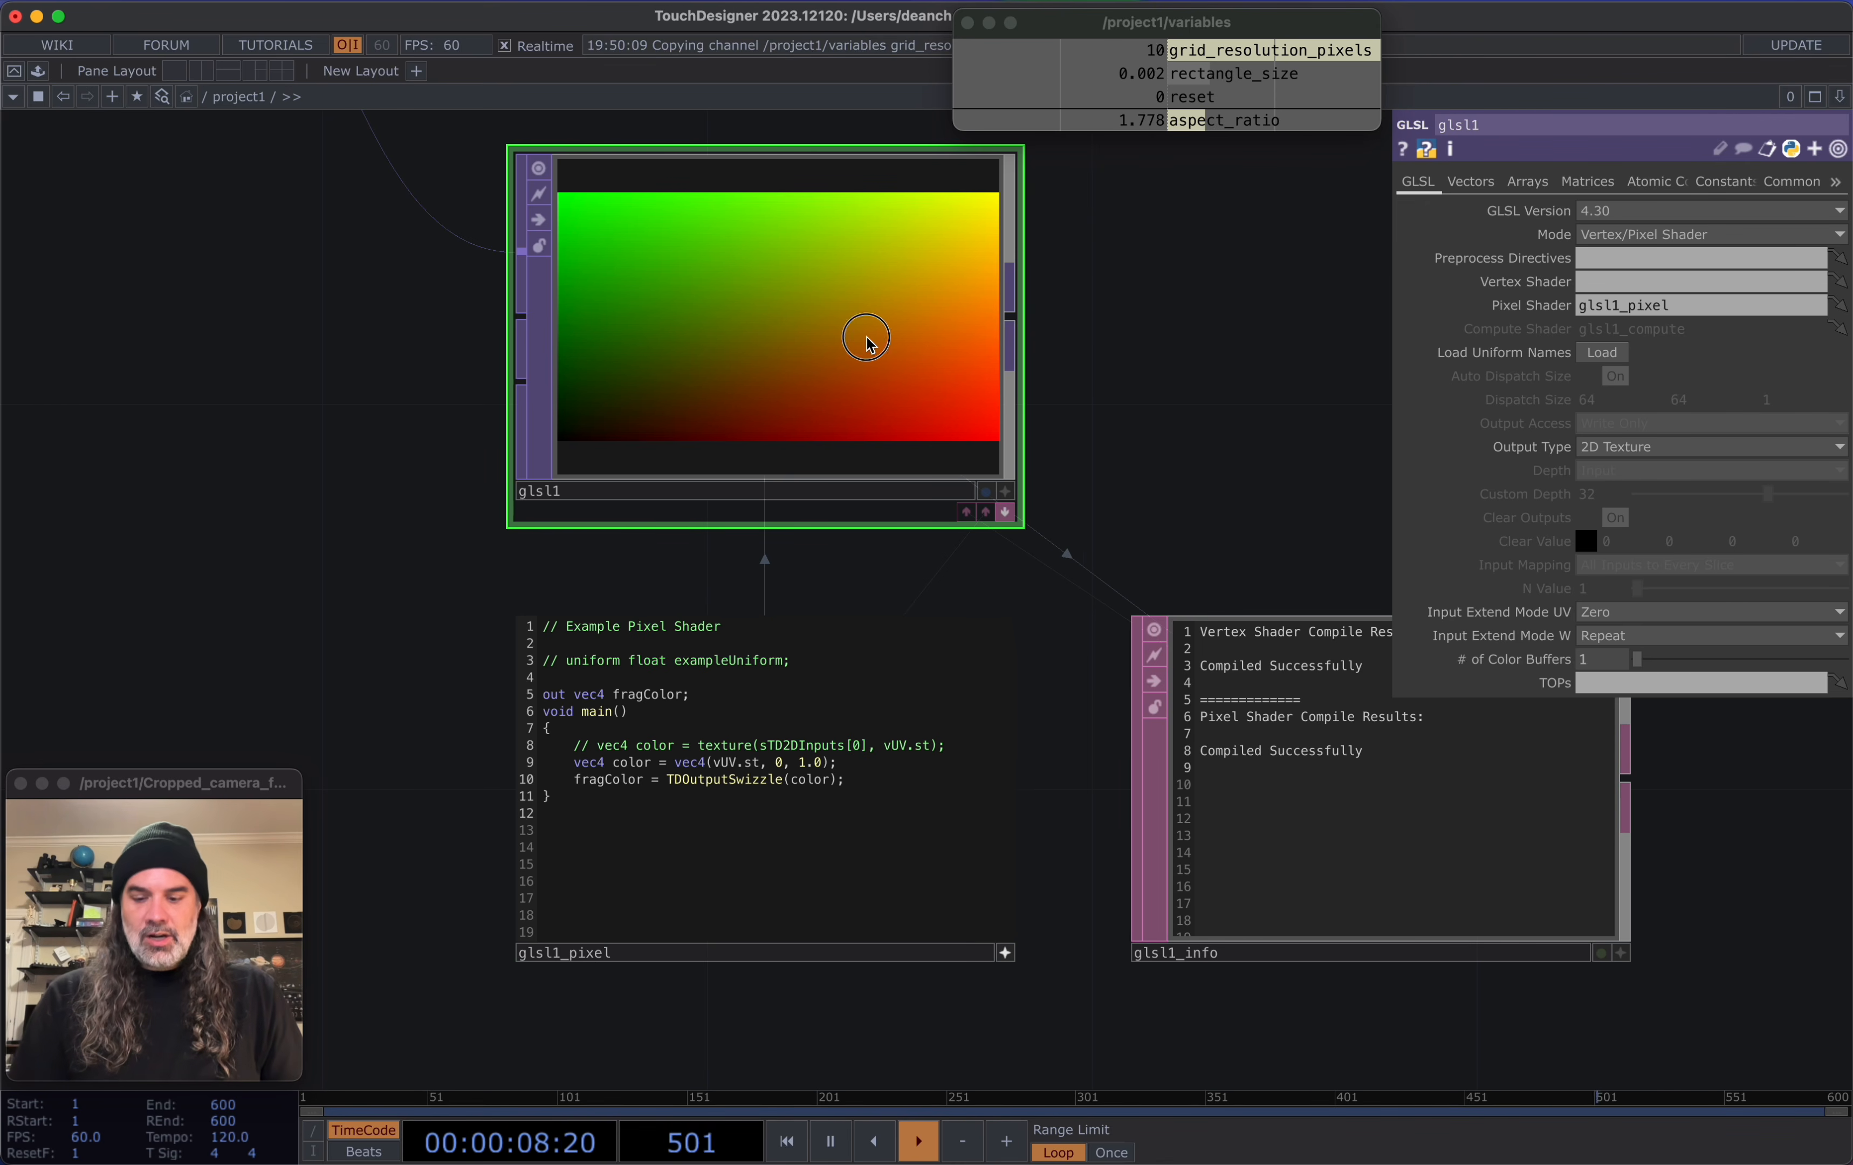
key(a)
key(n)
scroll(794, 416, up, 5)
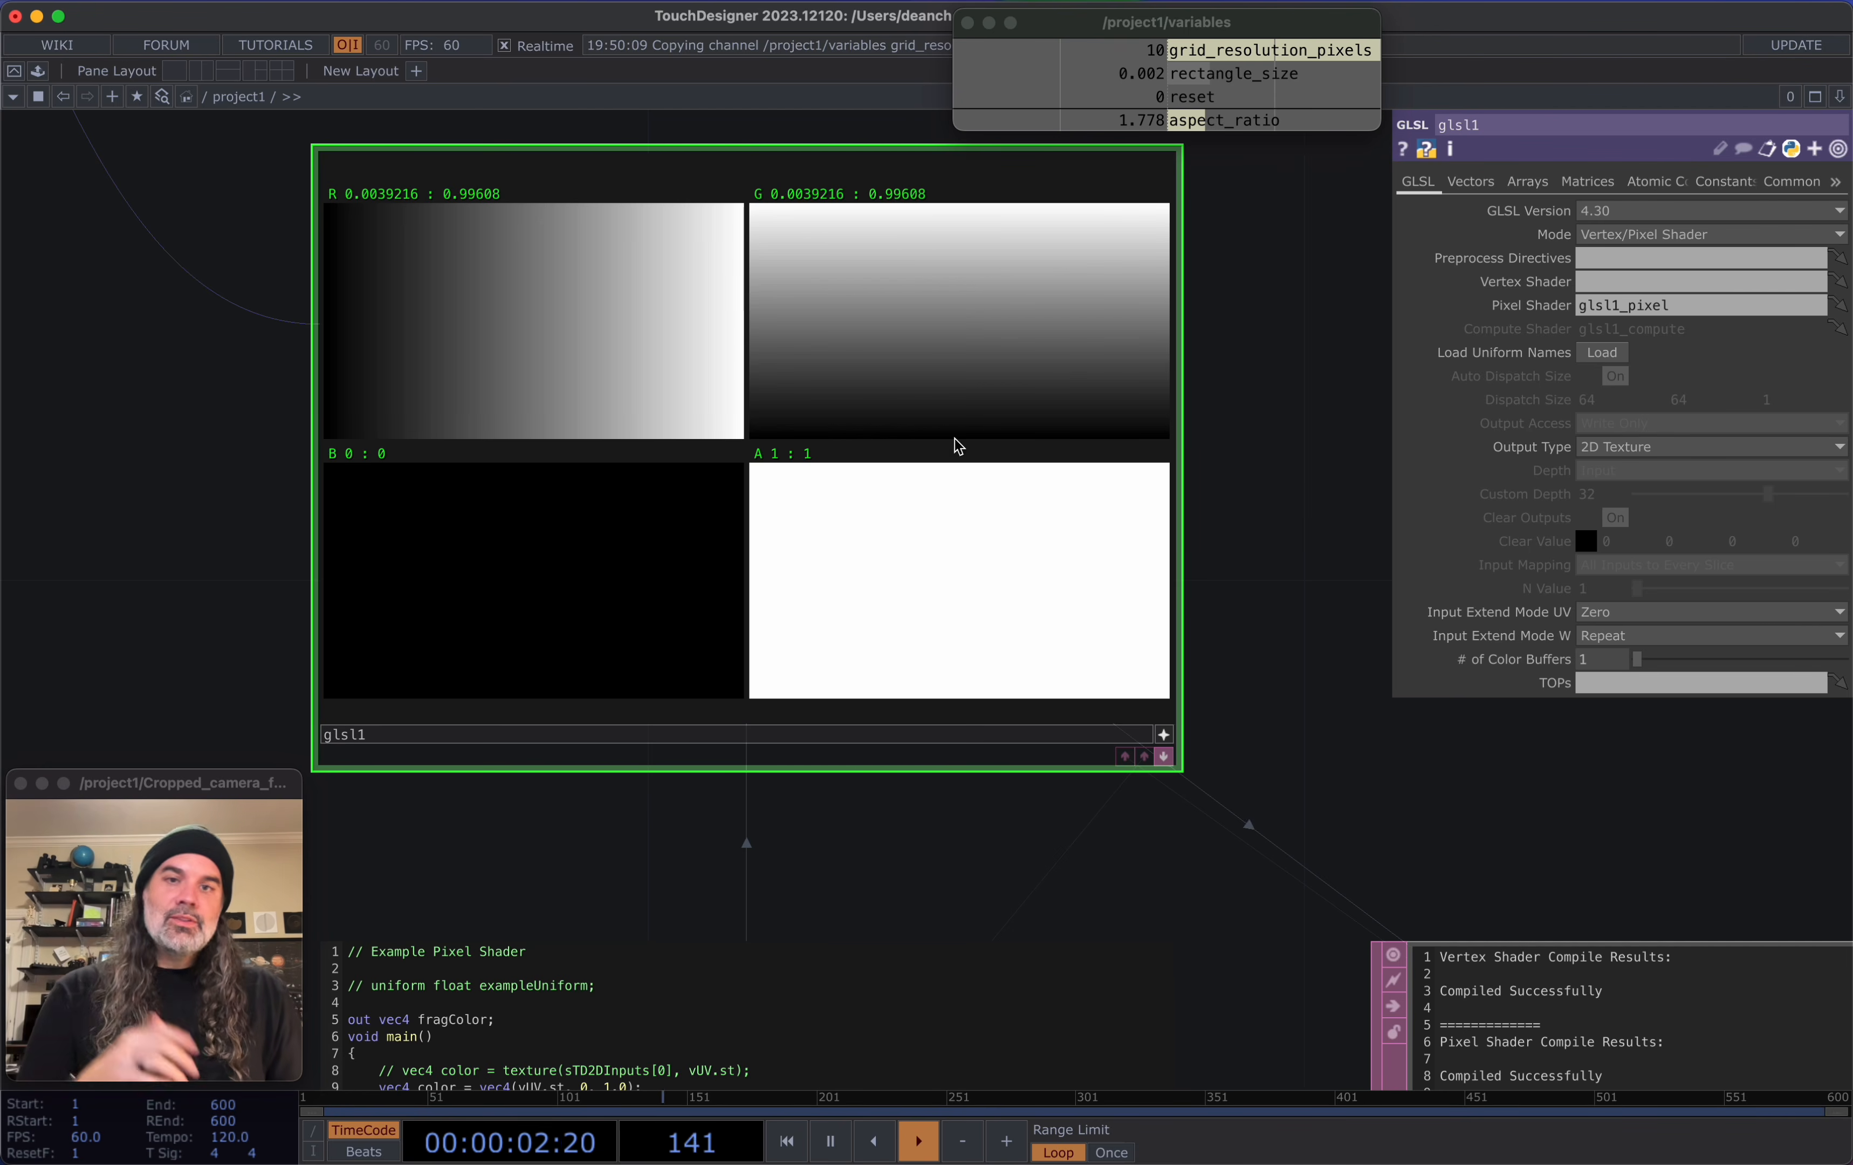
scroll(1005, 620, down, 3)
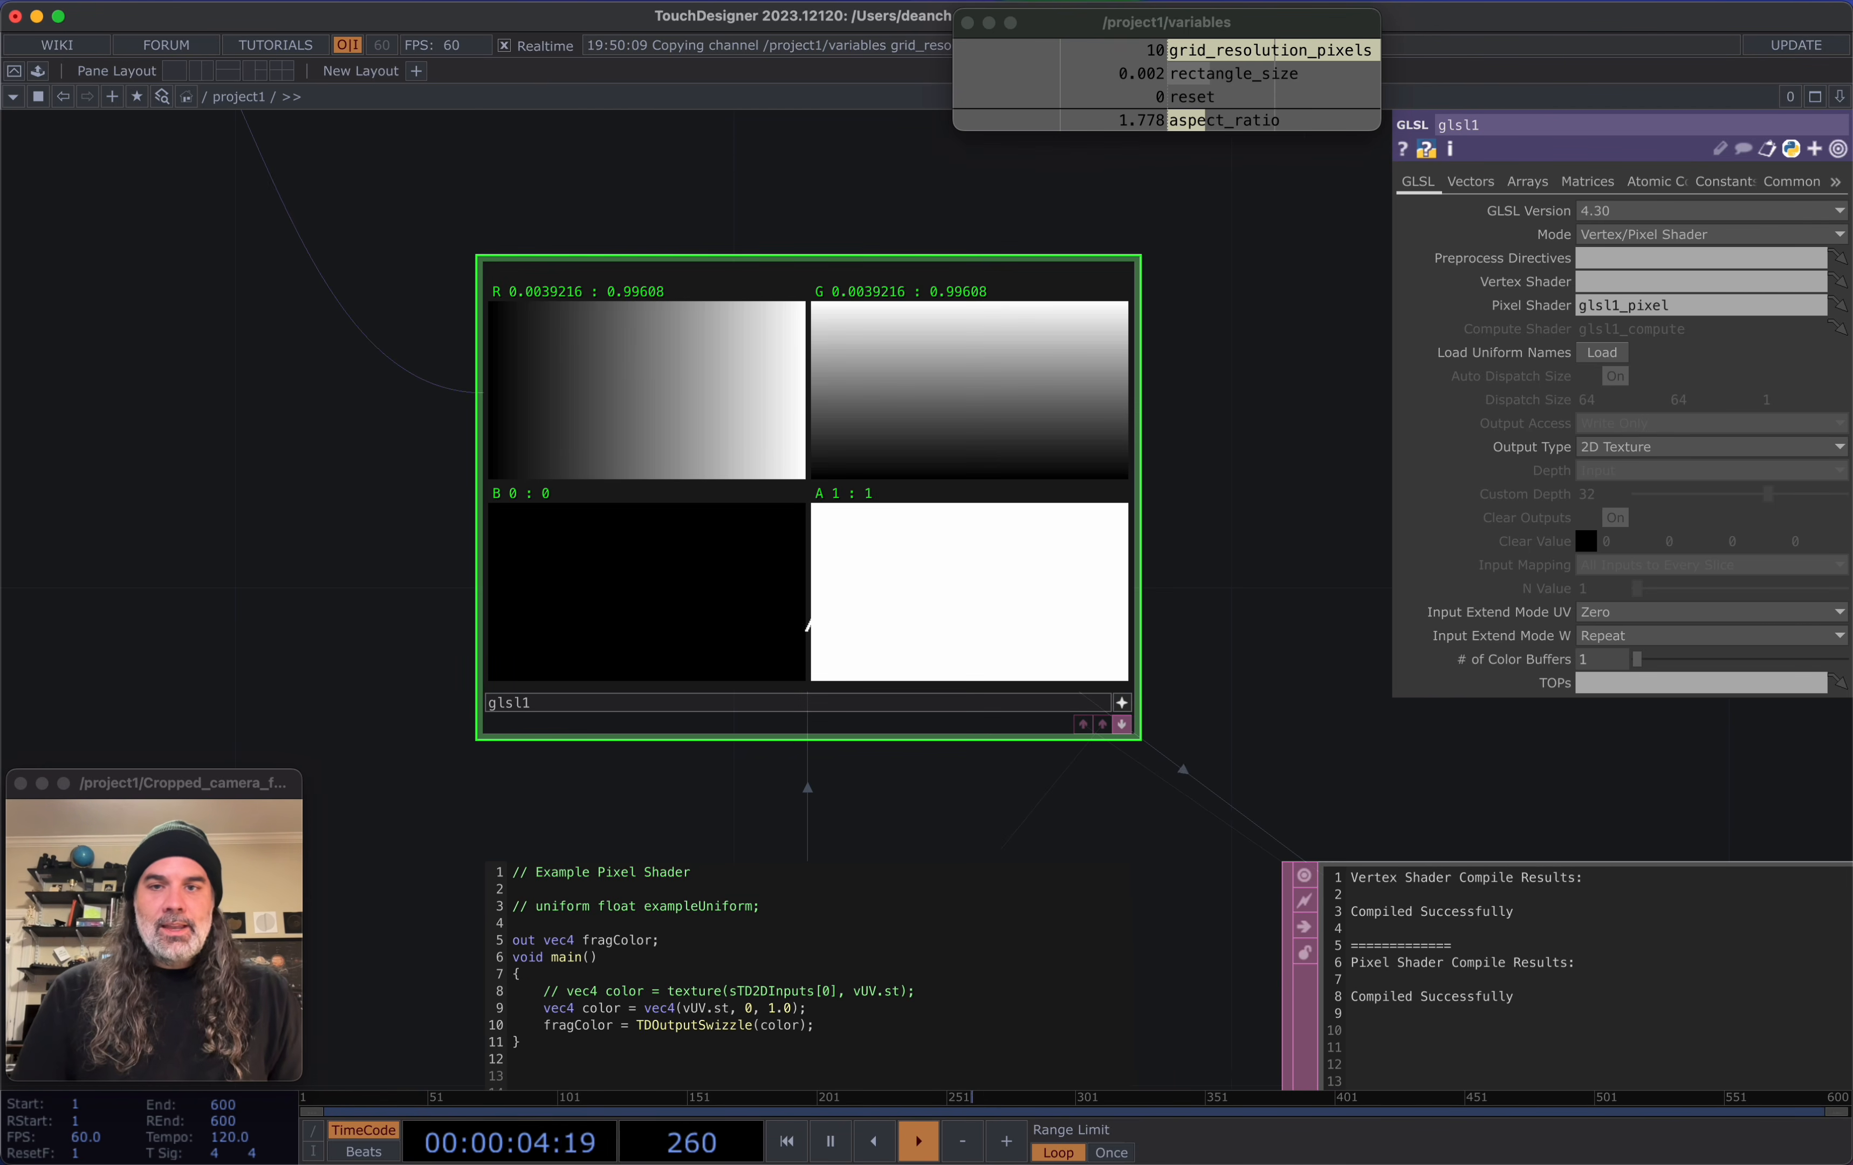
Set the GLSL TOP's pixel format to 32-bit float (RG)
click(1791, 182)
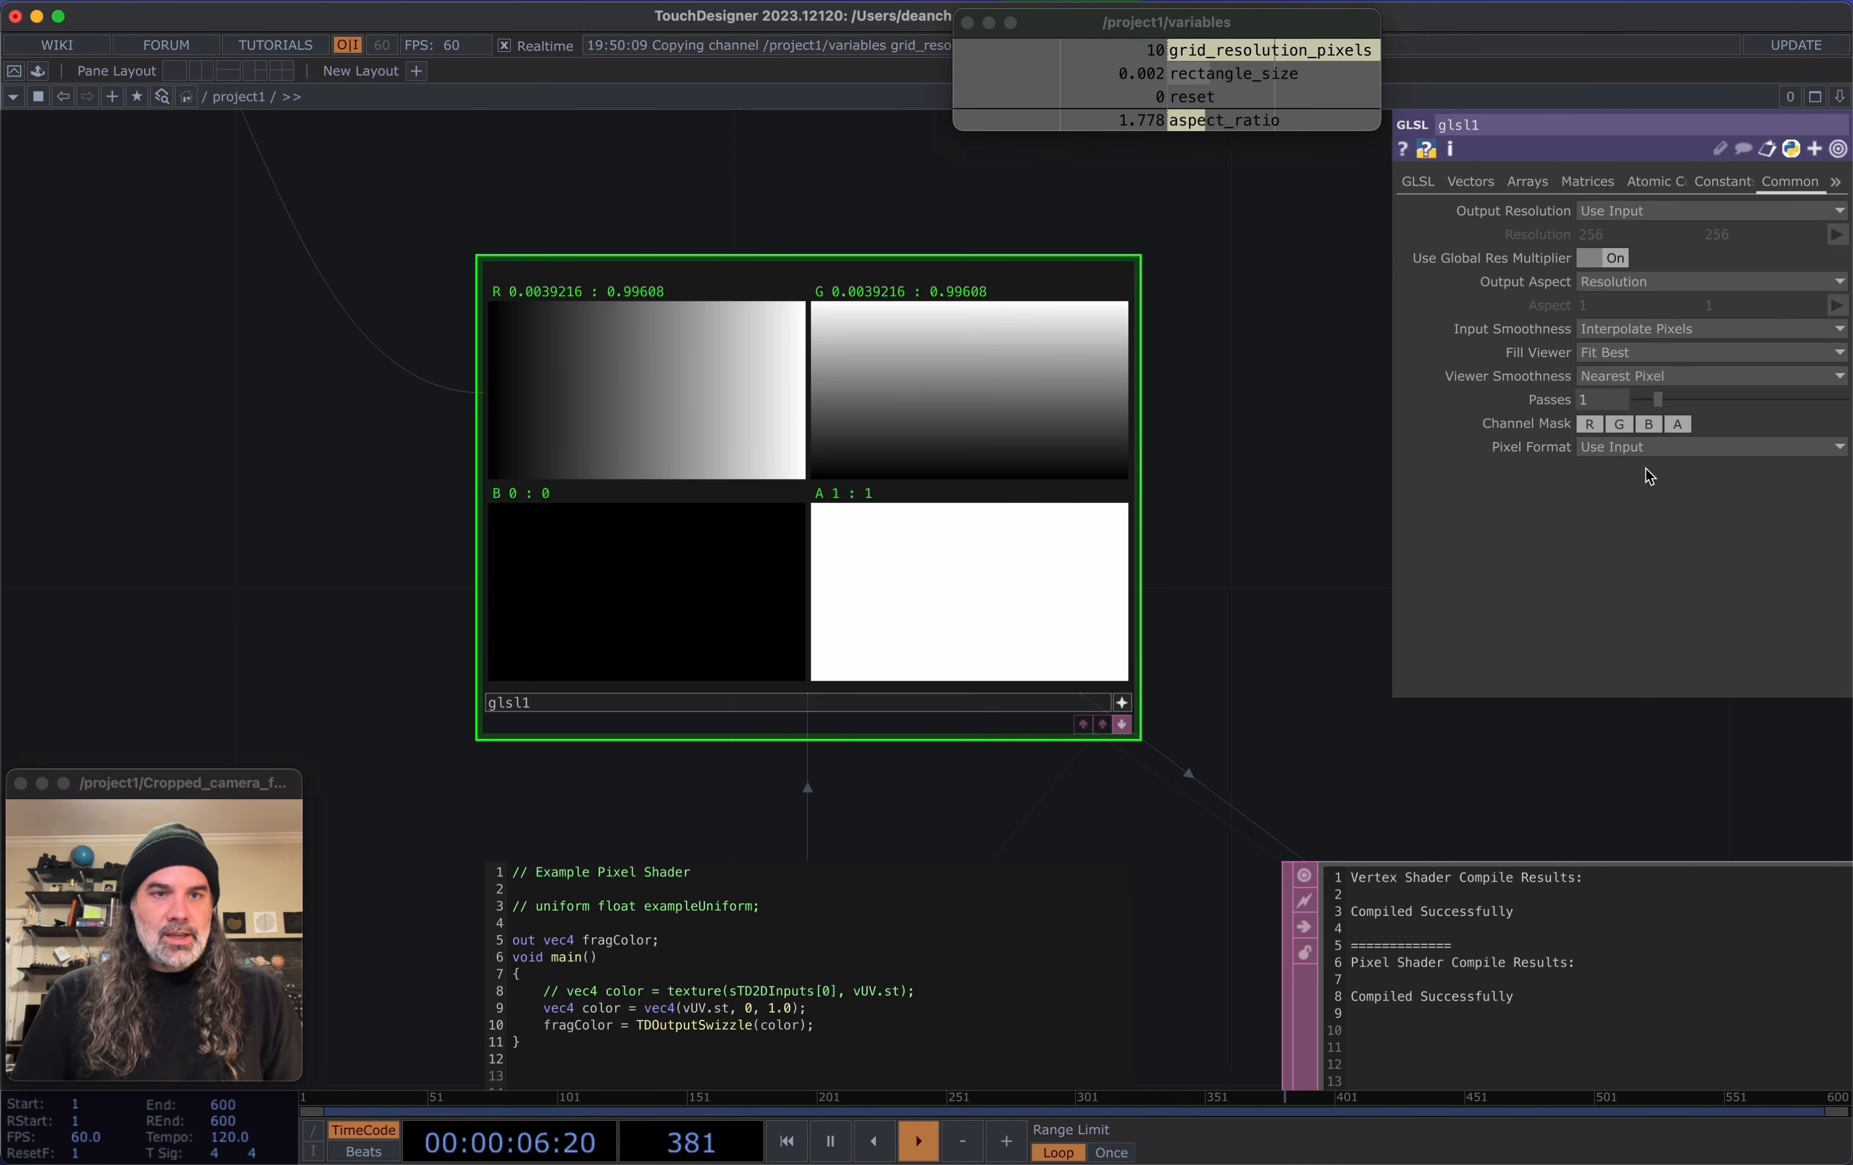
click(1609, 447)
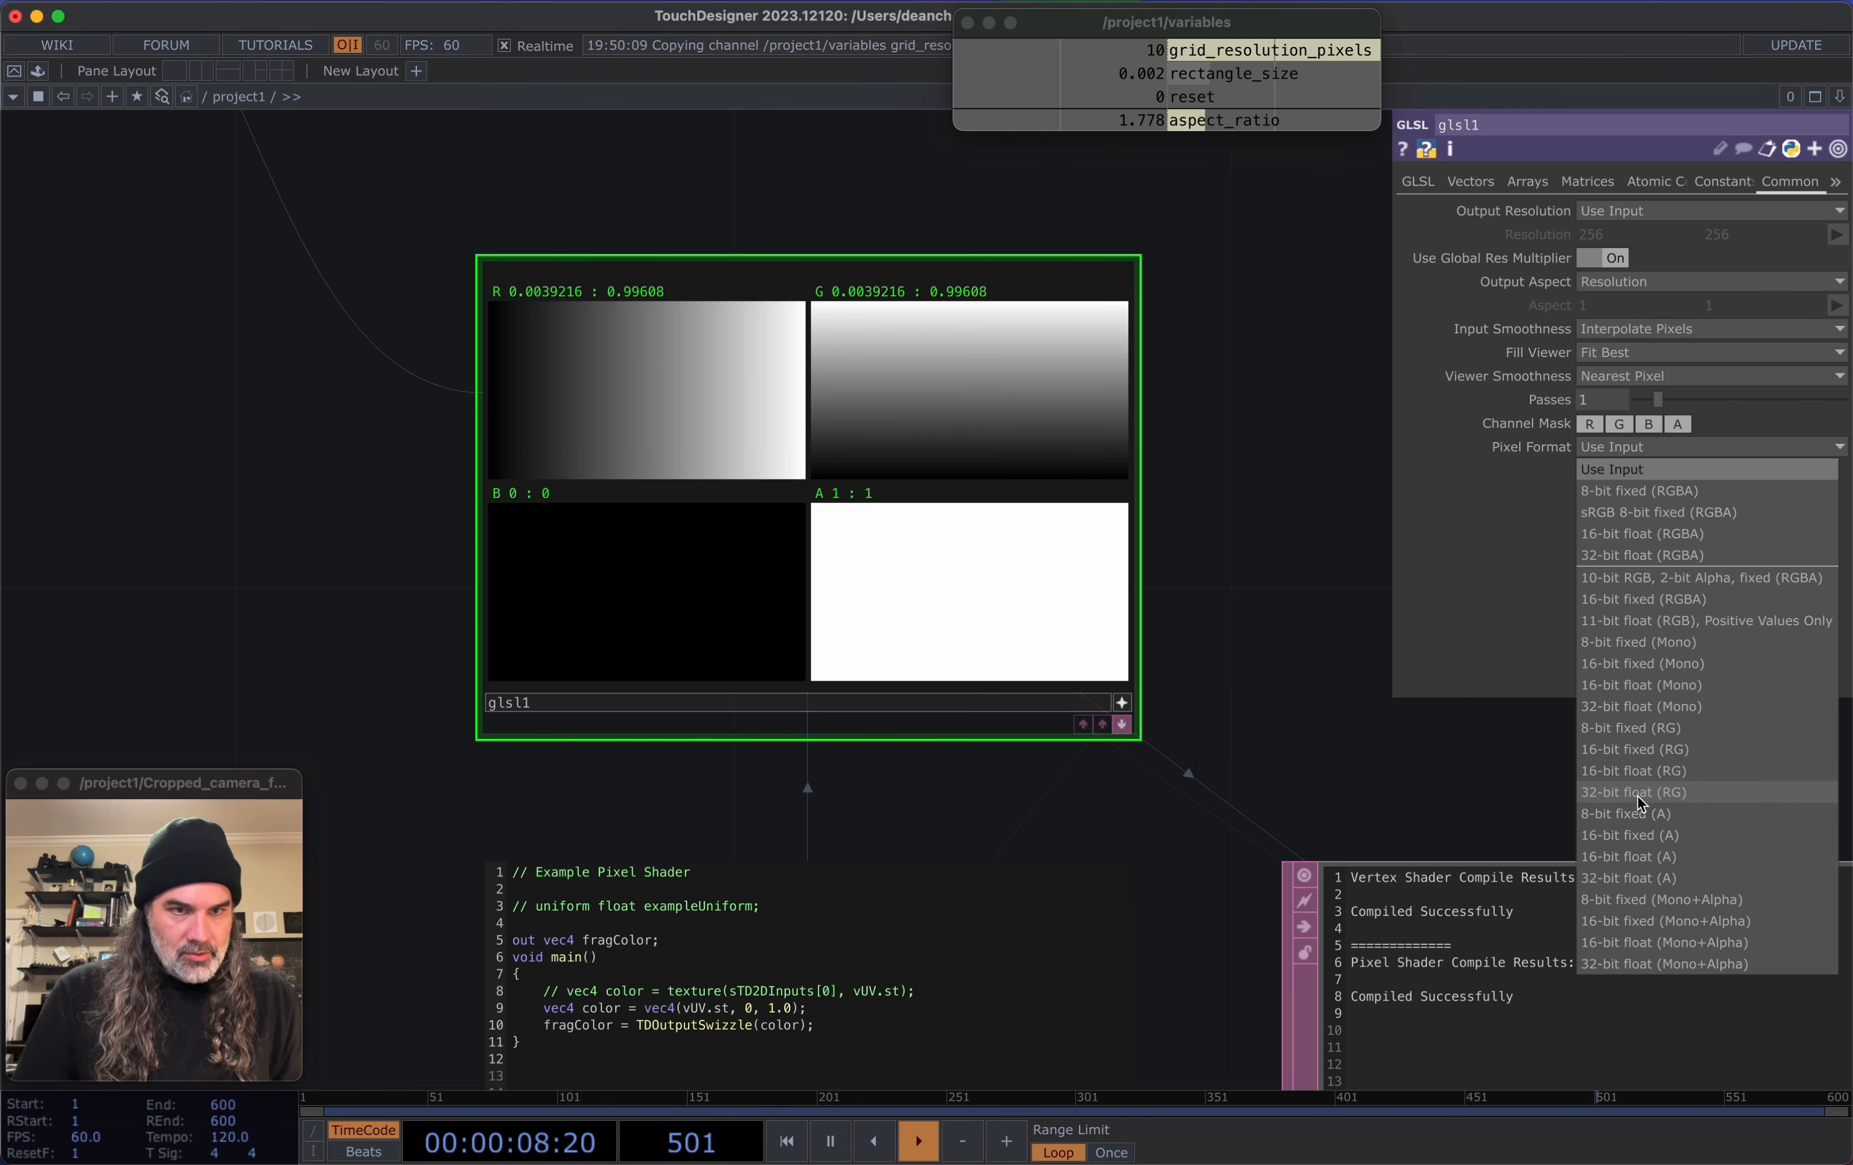
click(1685, 794)
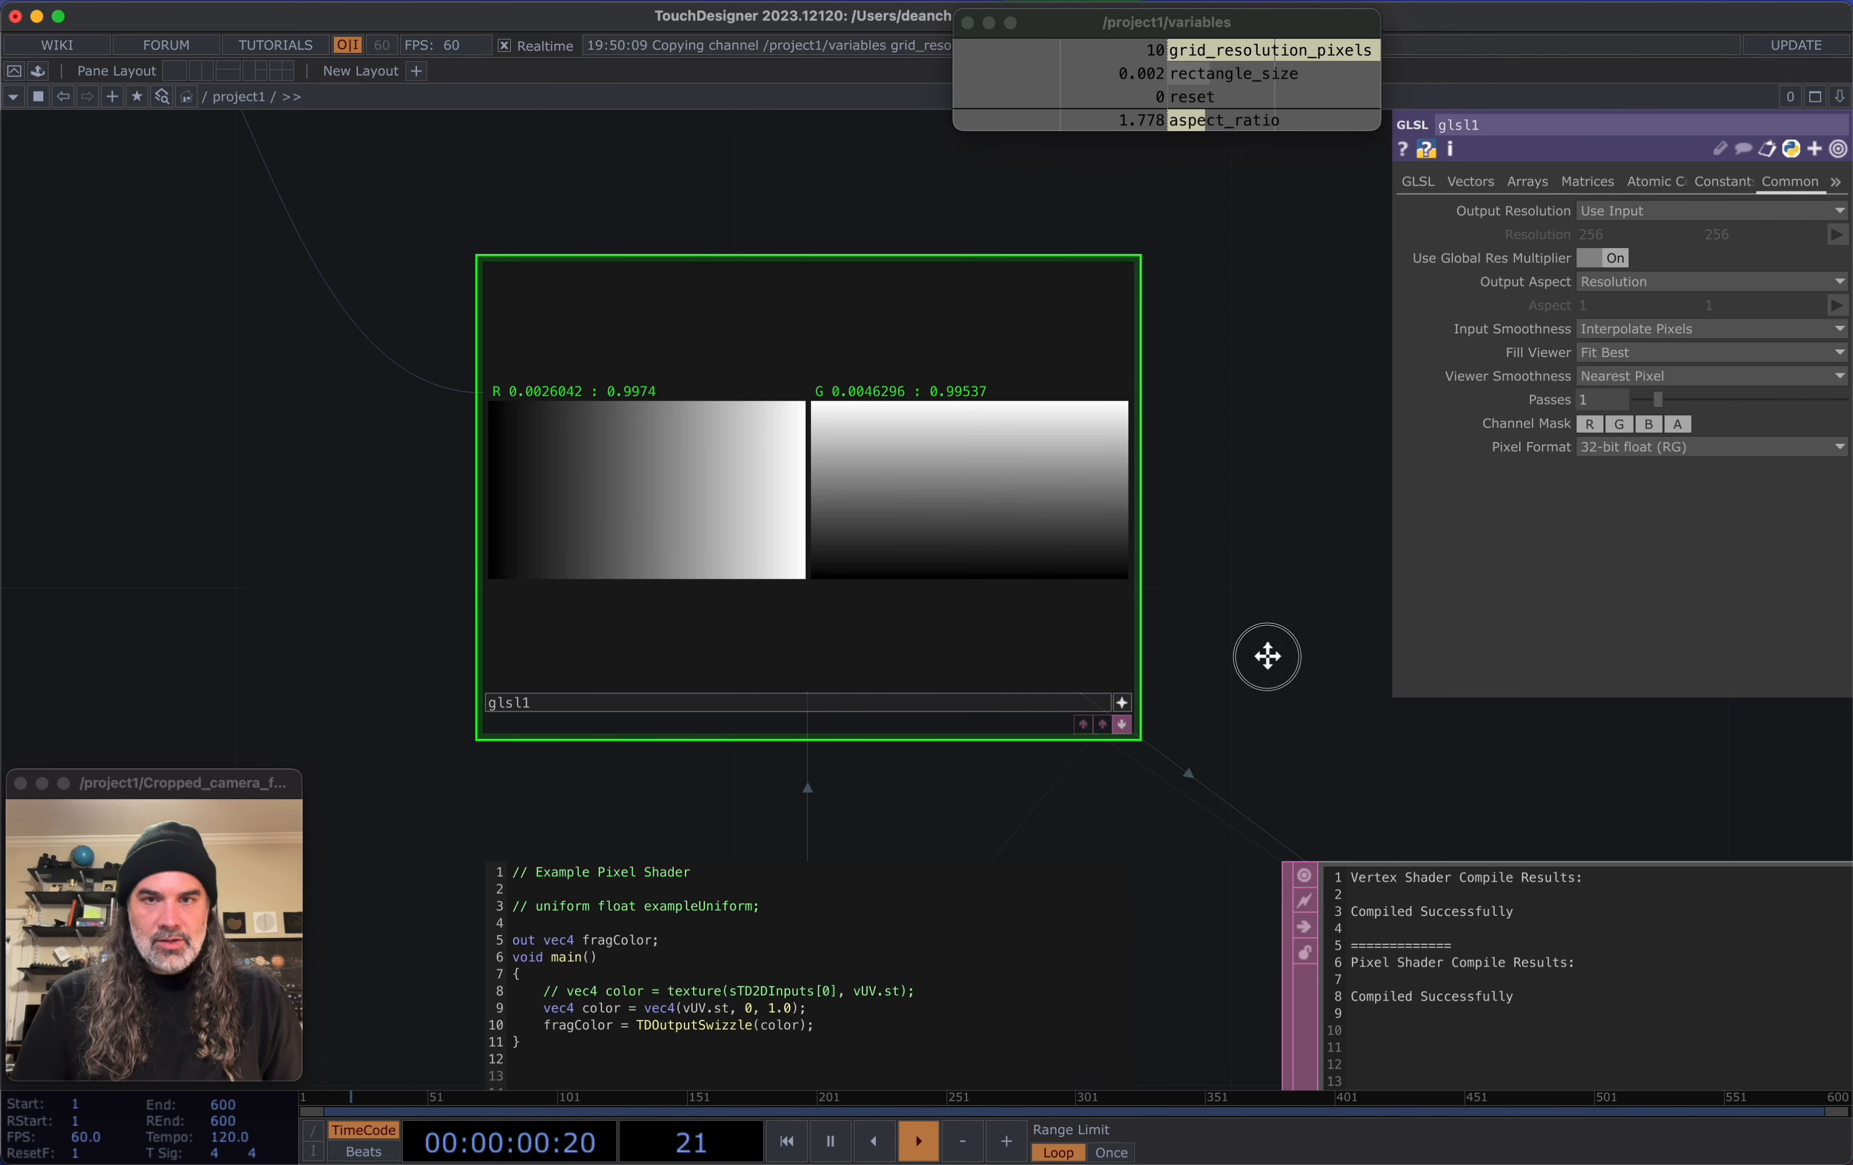
Collapse the GLSL TOP's docked shader and info DATs
drag(1270, 660, 1195, 625)
scroll(816, 477, down, 2)
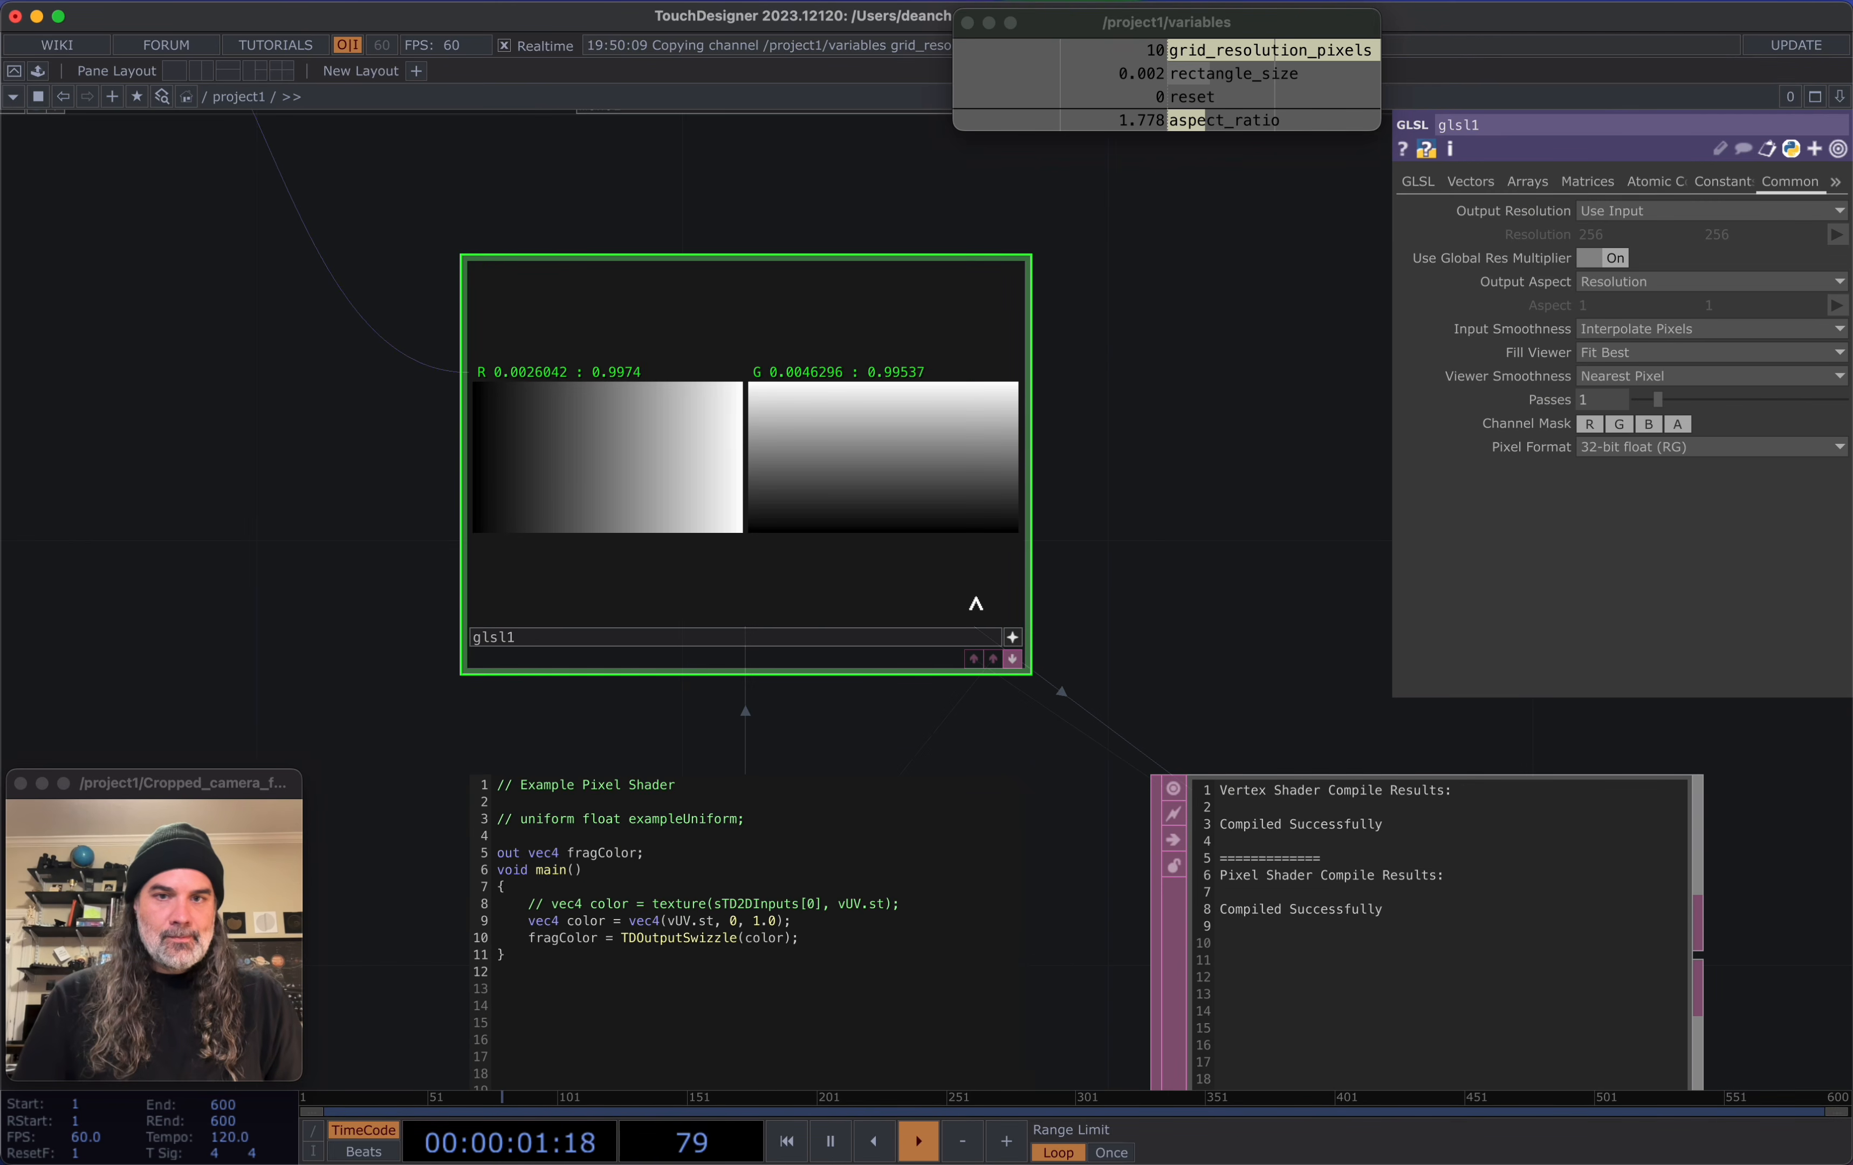
click(993, 659)
click(973, 658)
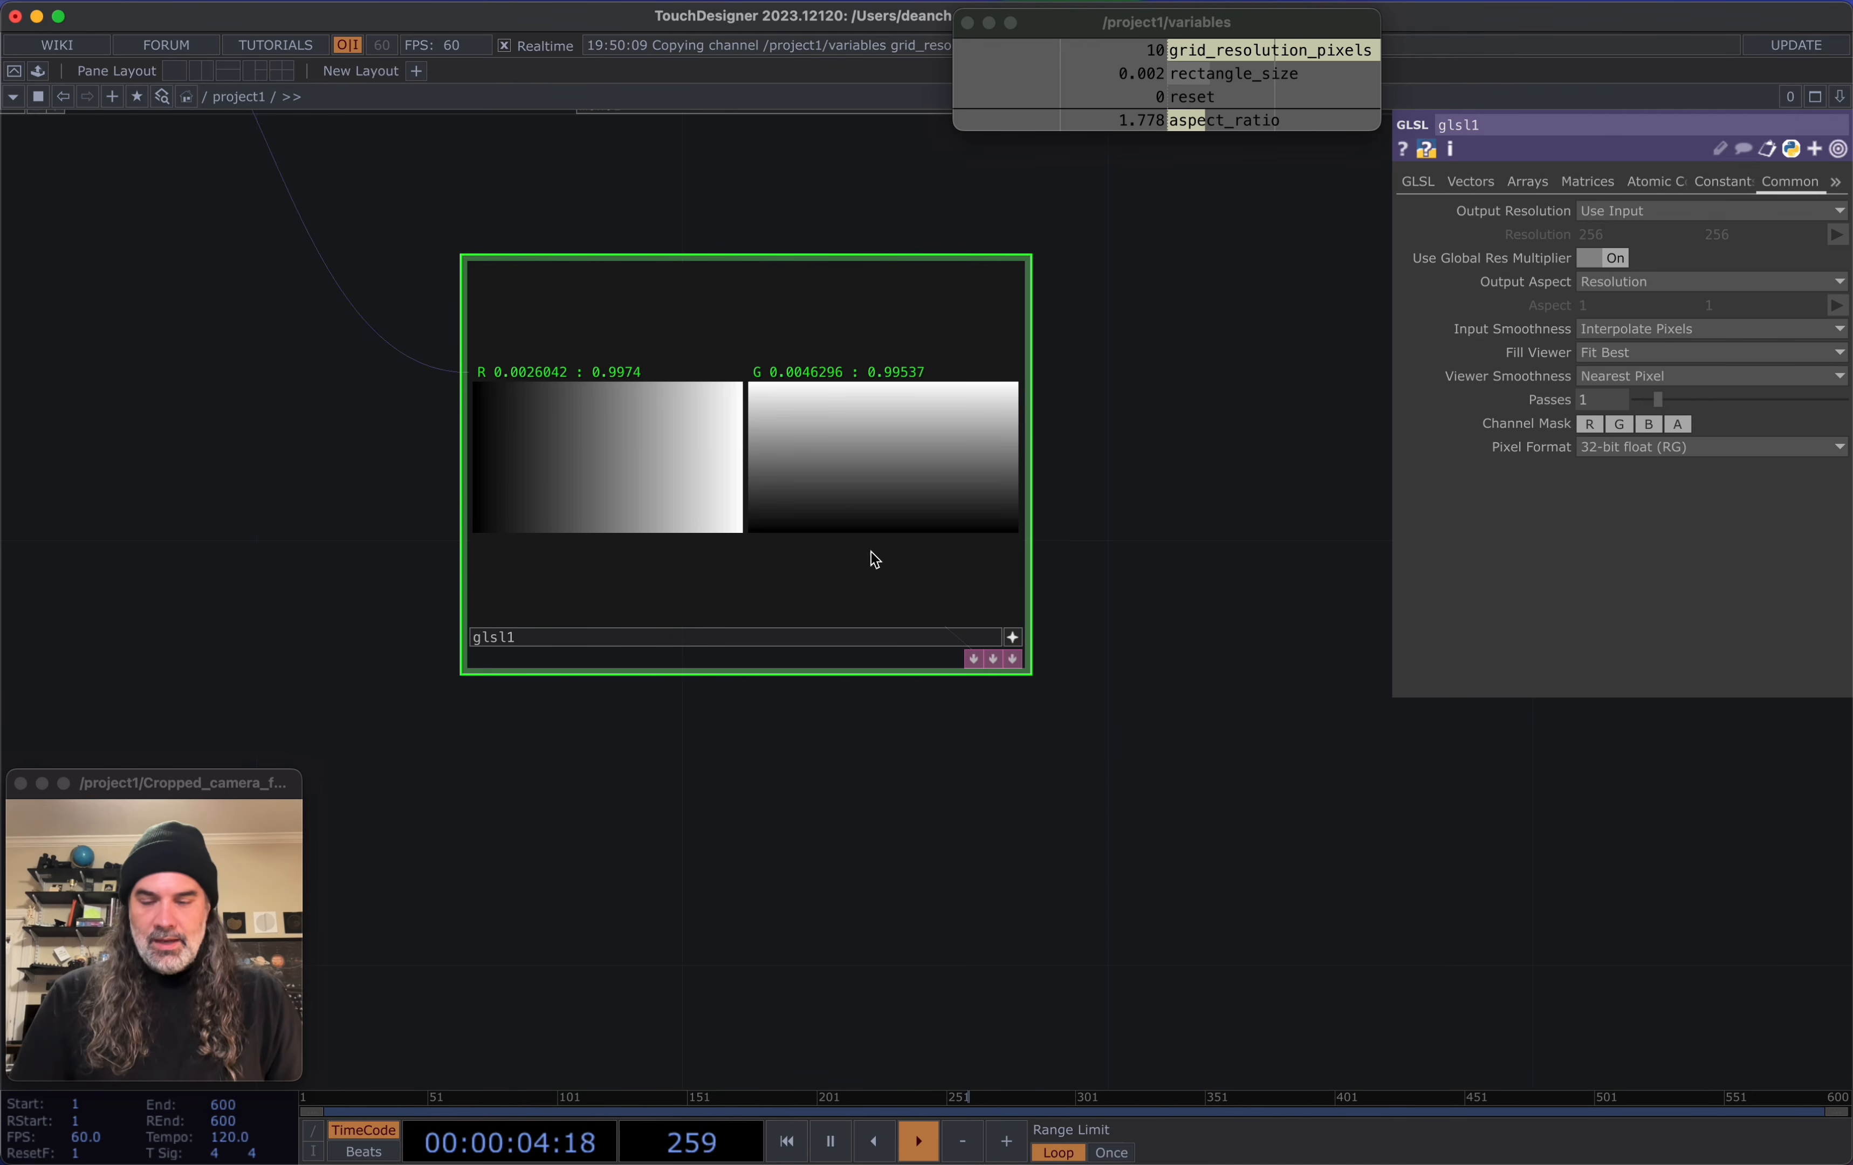
Return the GLSL TOP's viewer to the combined colour image and deactivate the viewer
click(1012, 637)
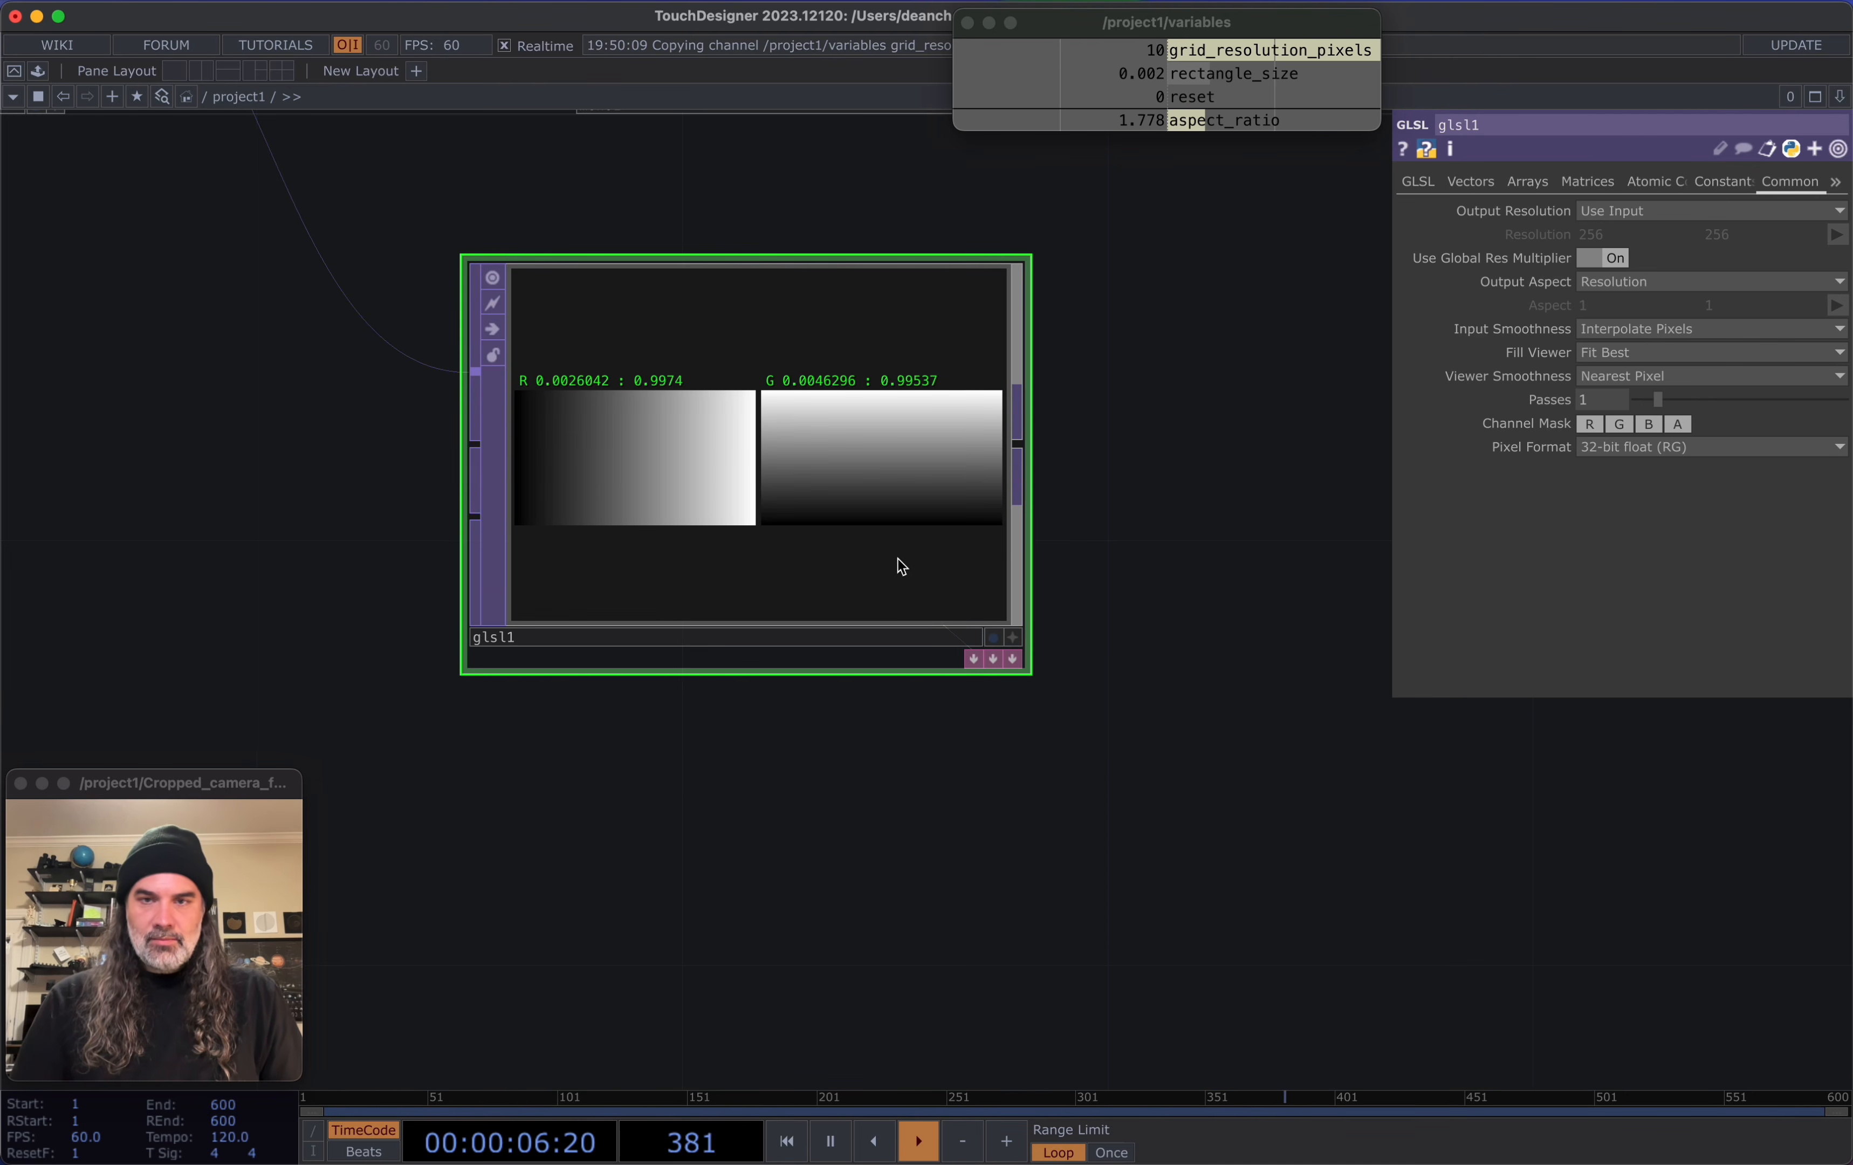
key(a)
key(n)
click(1013, 639)
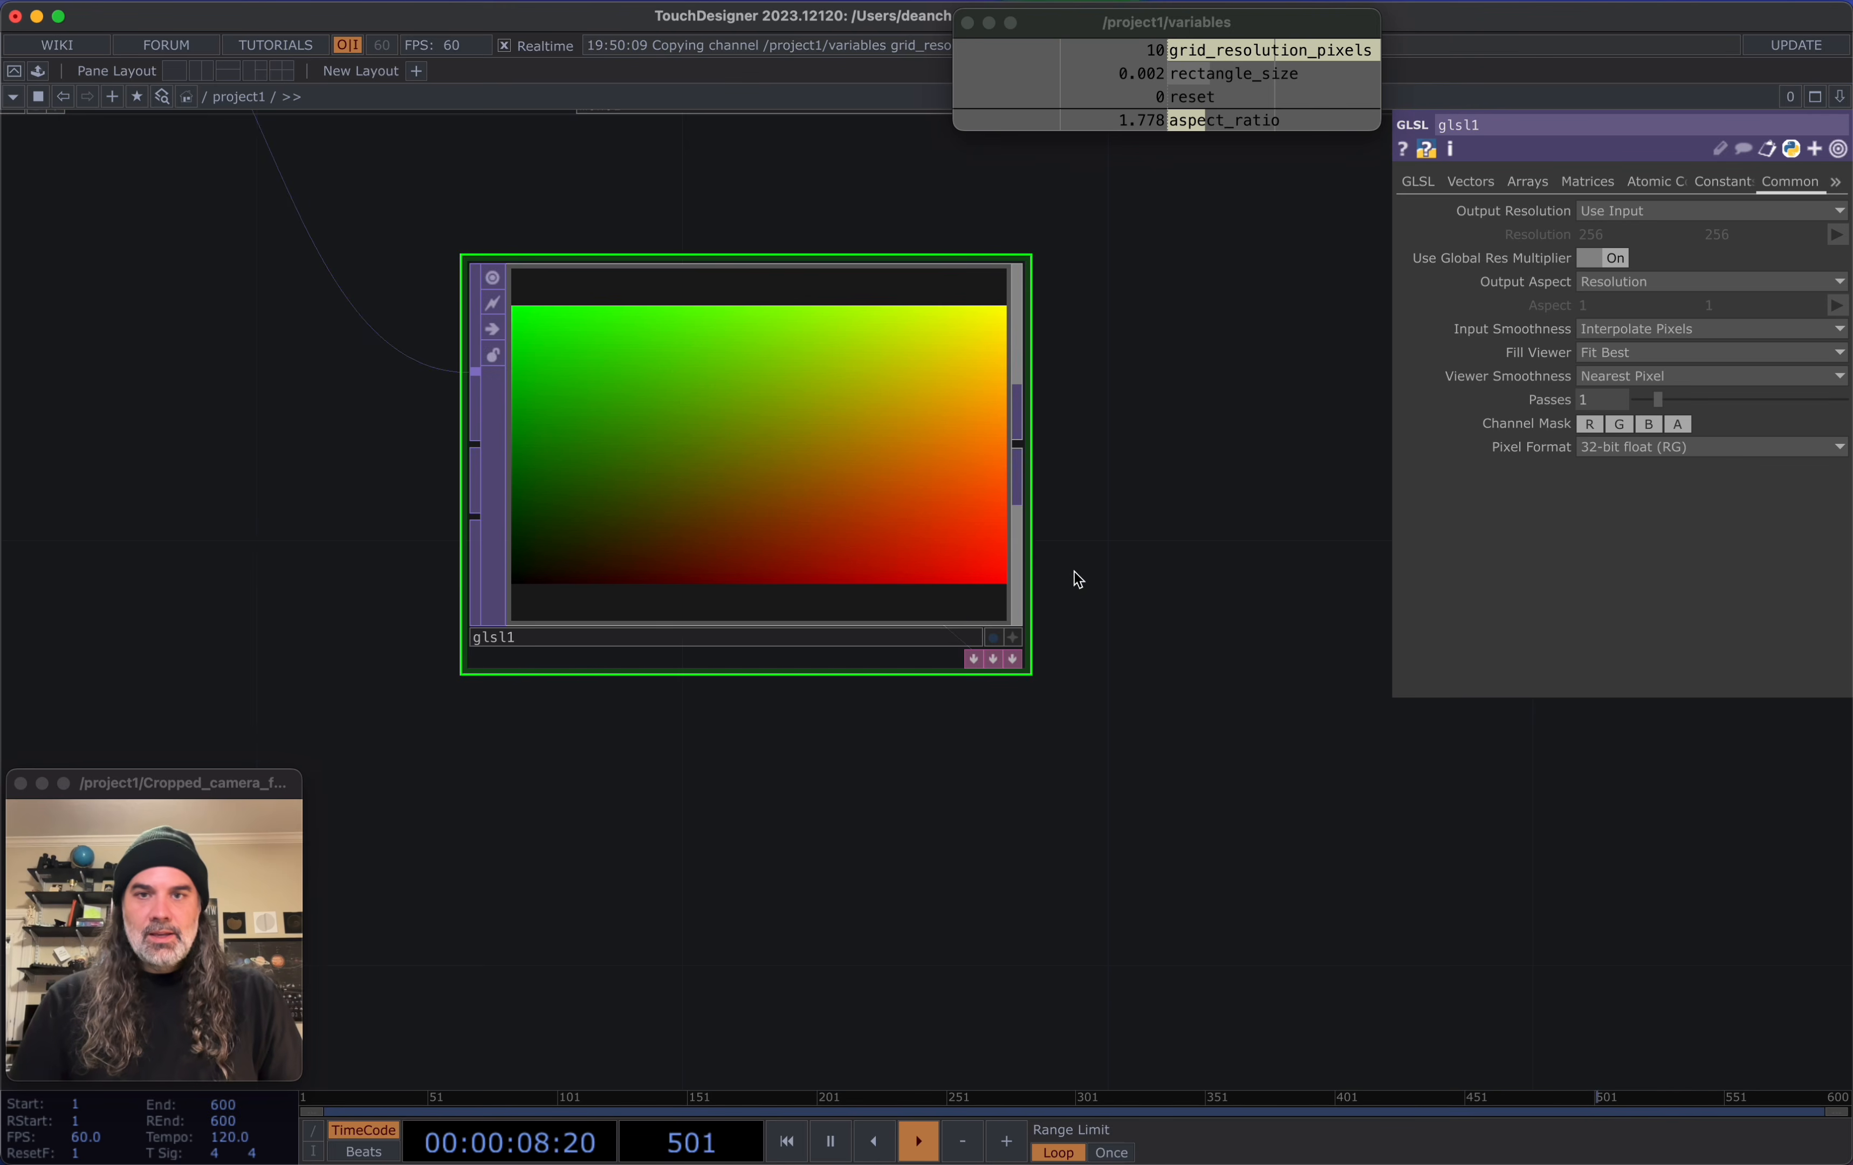
Move the GLSL TOP slightly lower in the network beneath the Monochrome TOP
drag(1045, 603, 829, 682)
scroll(504, 546, down, 4)
click(523, 592)
drag(523, 591, 539, 667)
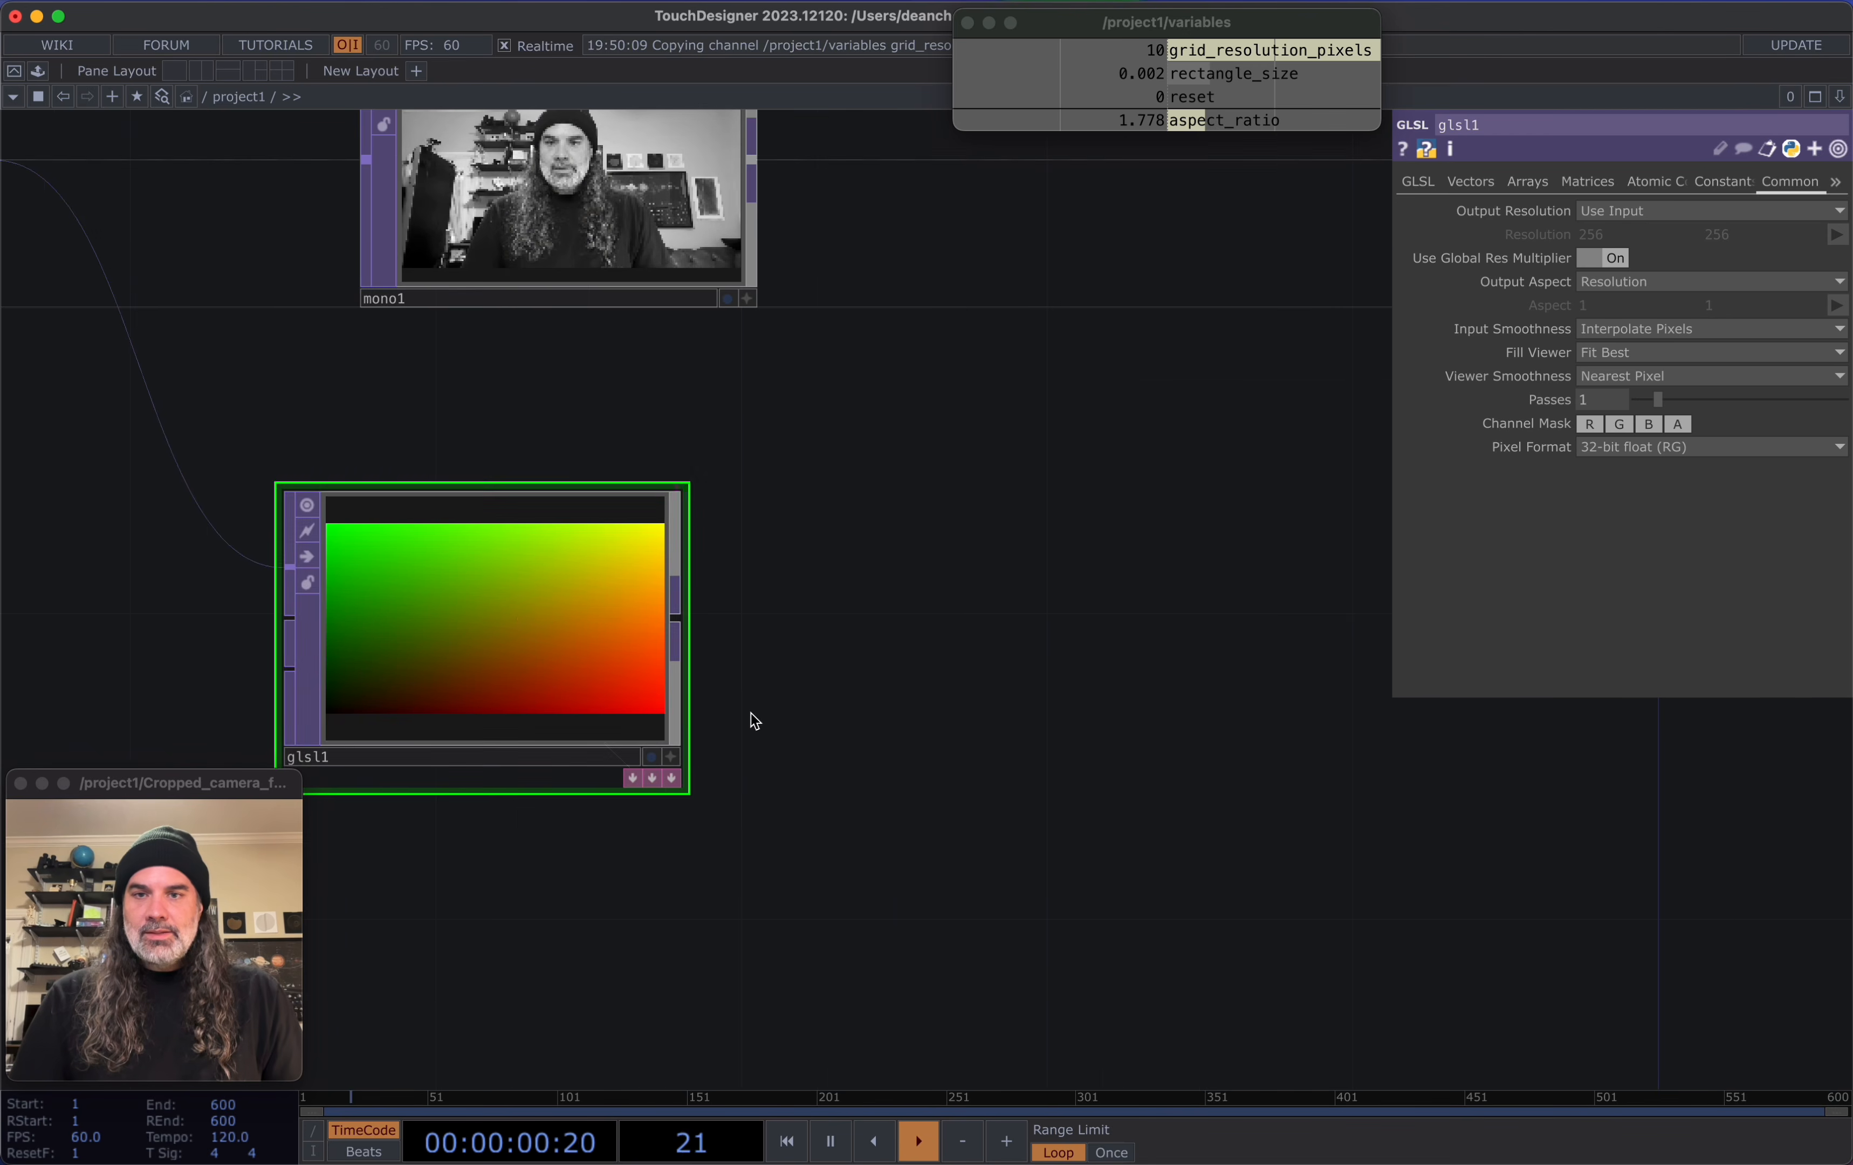
Examine the GLSL TOP's red-green UV gradient alongside the monochrome texture branch
drag(752, 722, 840, 463)
scroll(840, 463, down, 3)
drag(683, 445, 718, 570)
scroll(741, 570, down, 6)
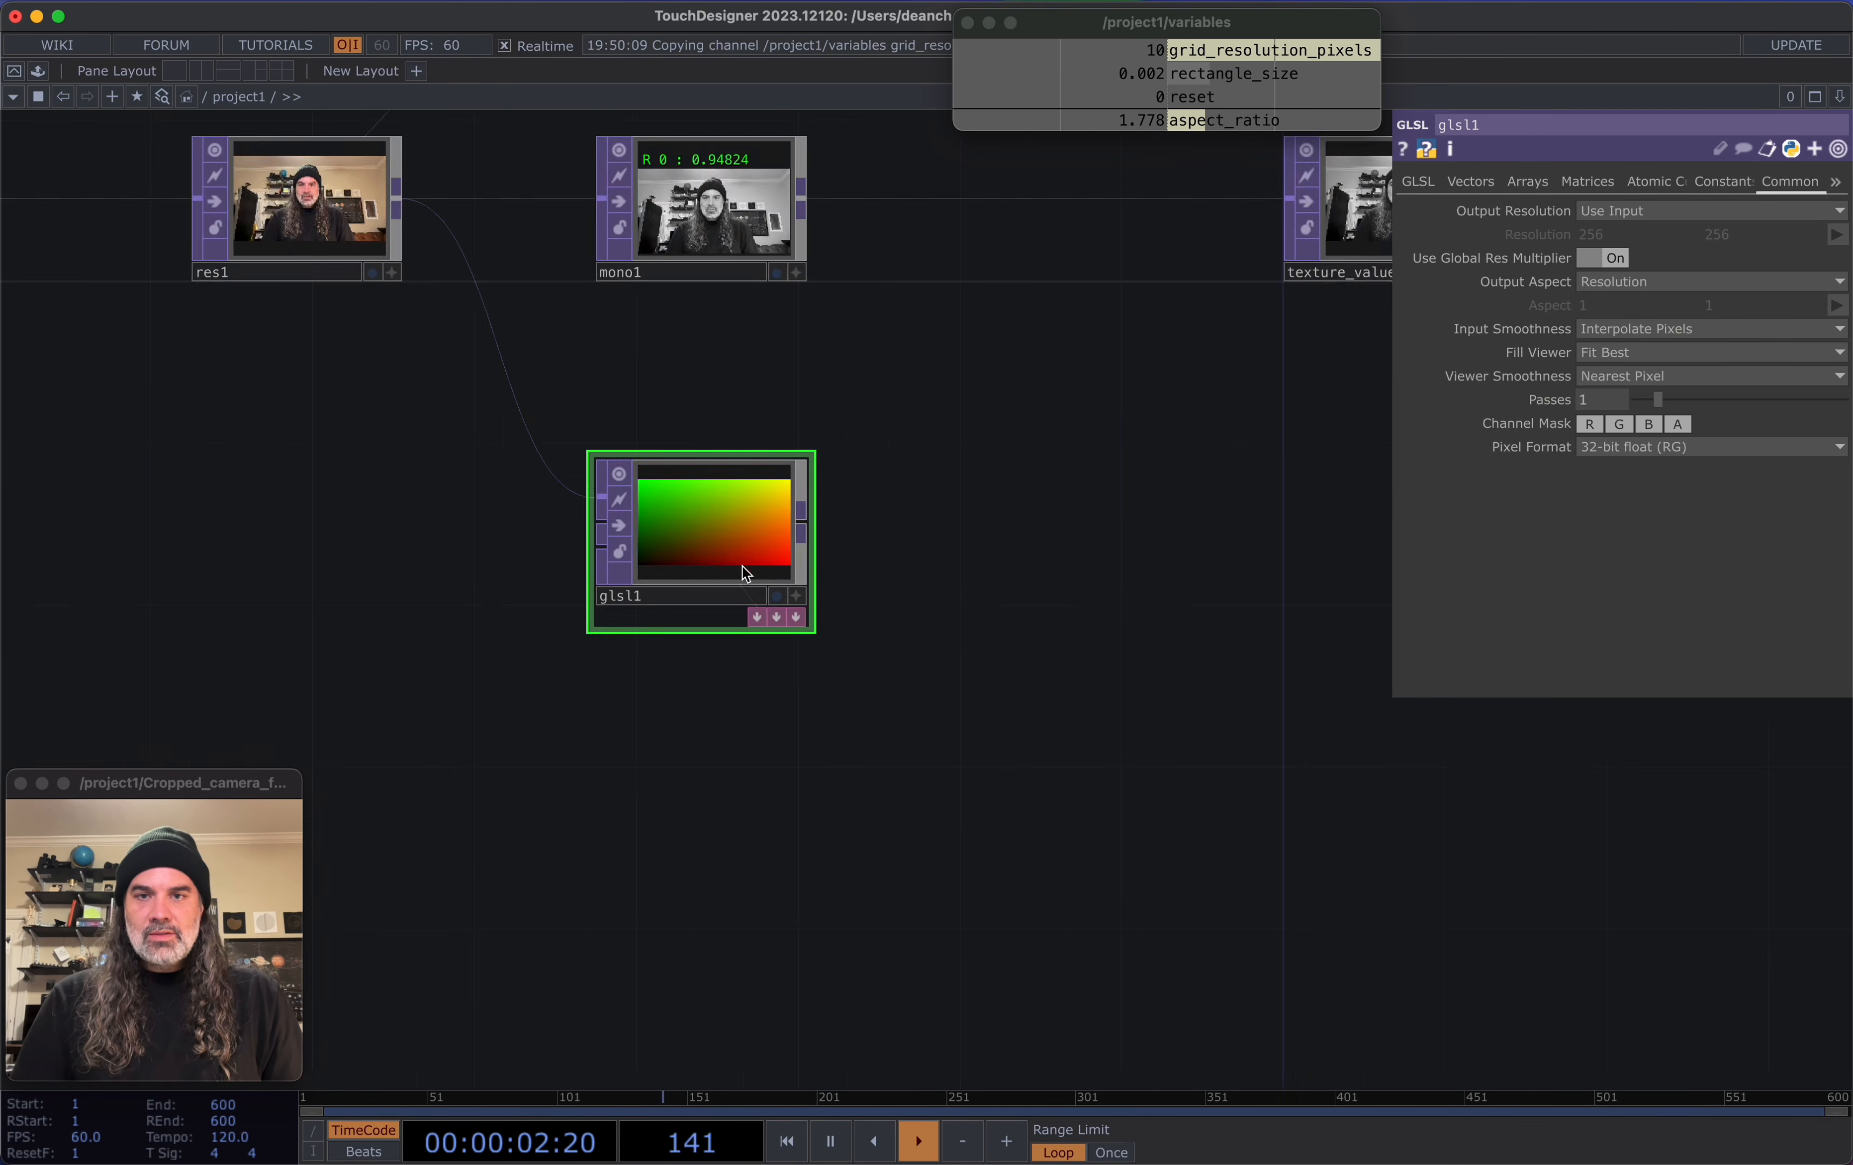
scroll(803, 534, up, 2)
drag(929, 529, 868, 579)
scroll(783, 625, up, 1)
scroll(783, 625, up, 2)
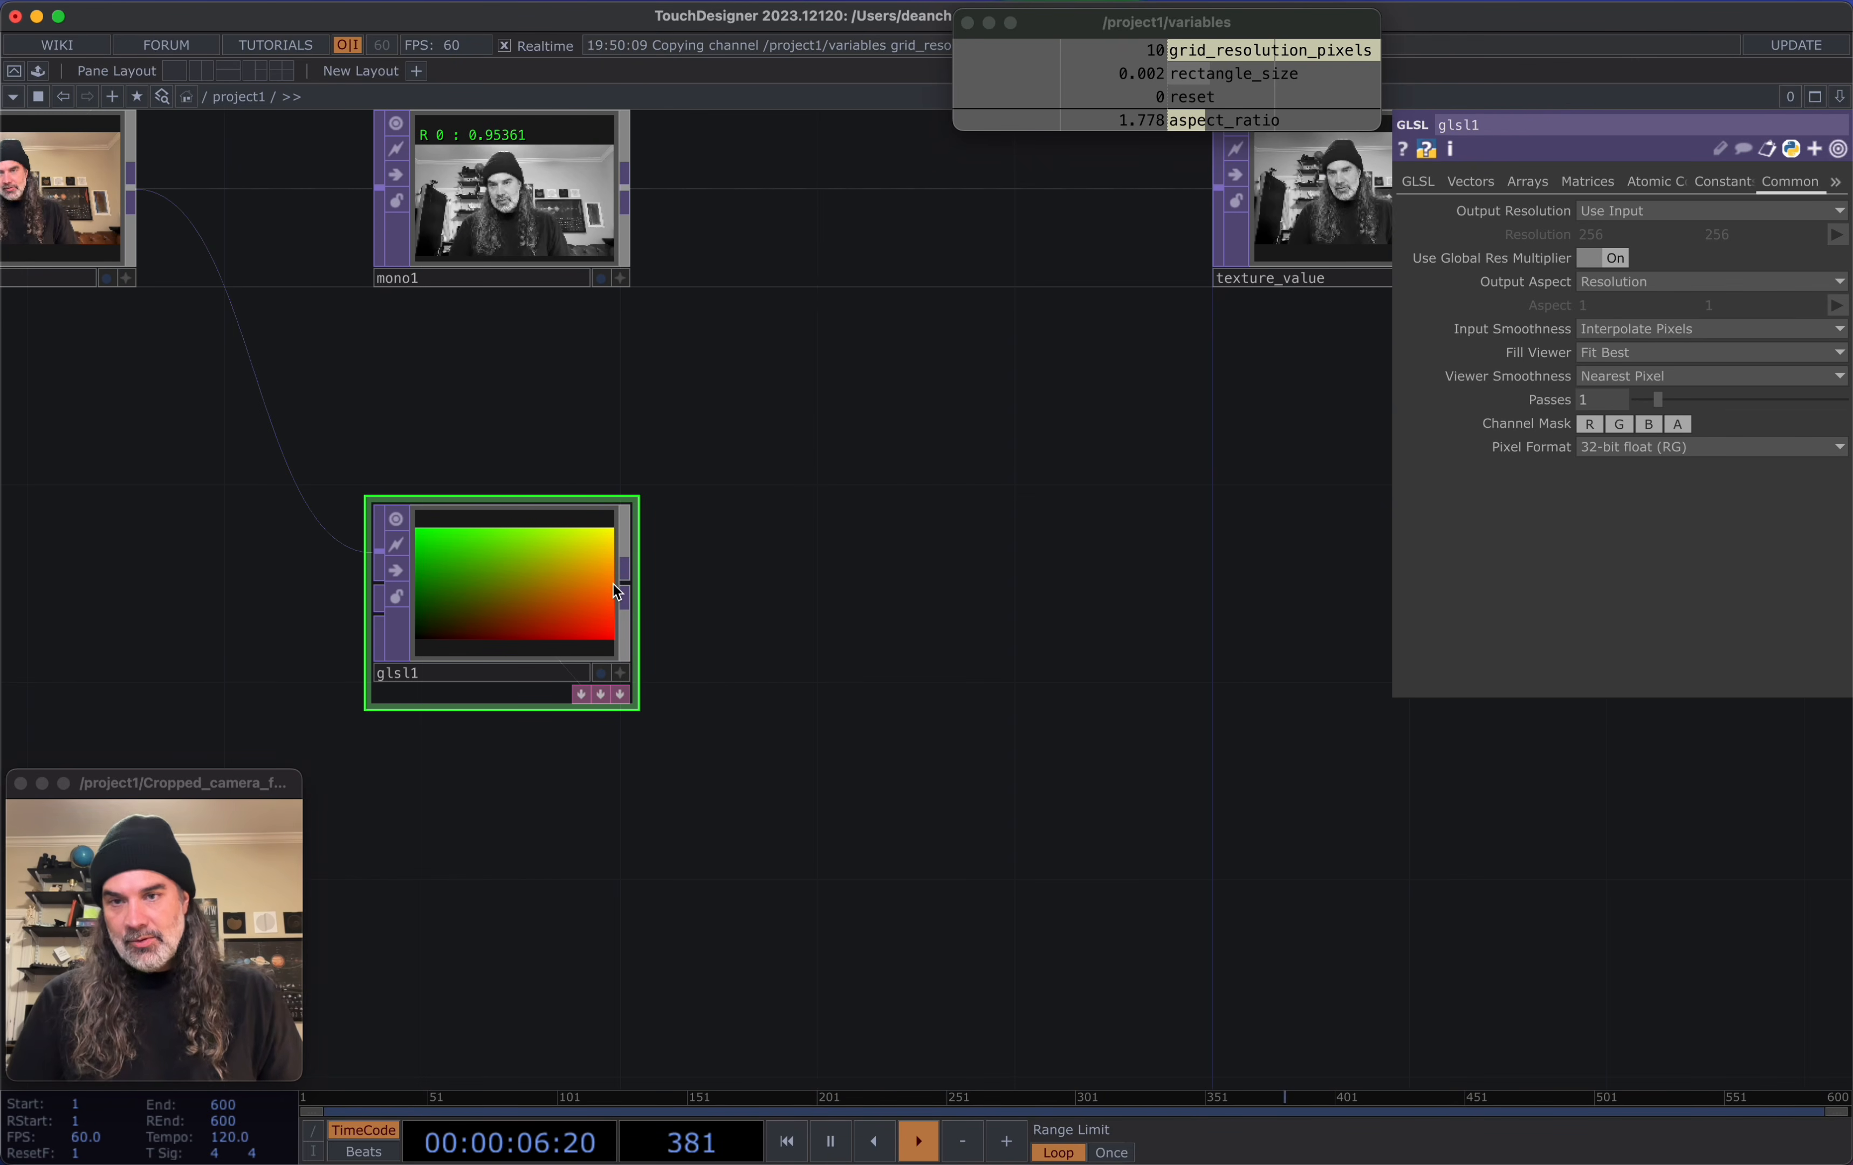
drag(948, 566, 871, 661)
scroll(801, 628, down, 1)
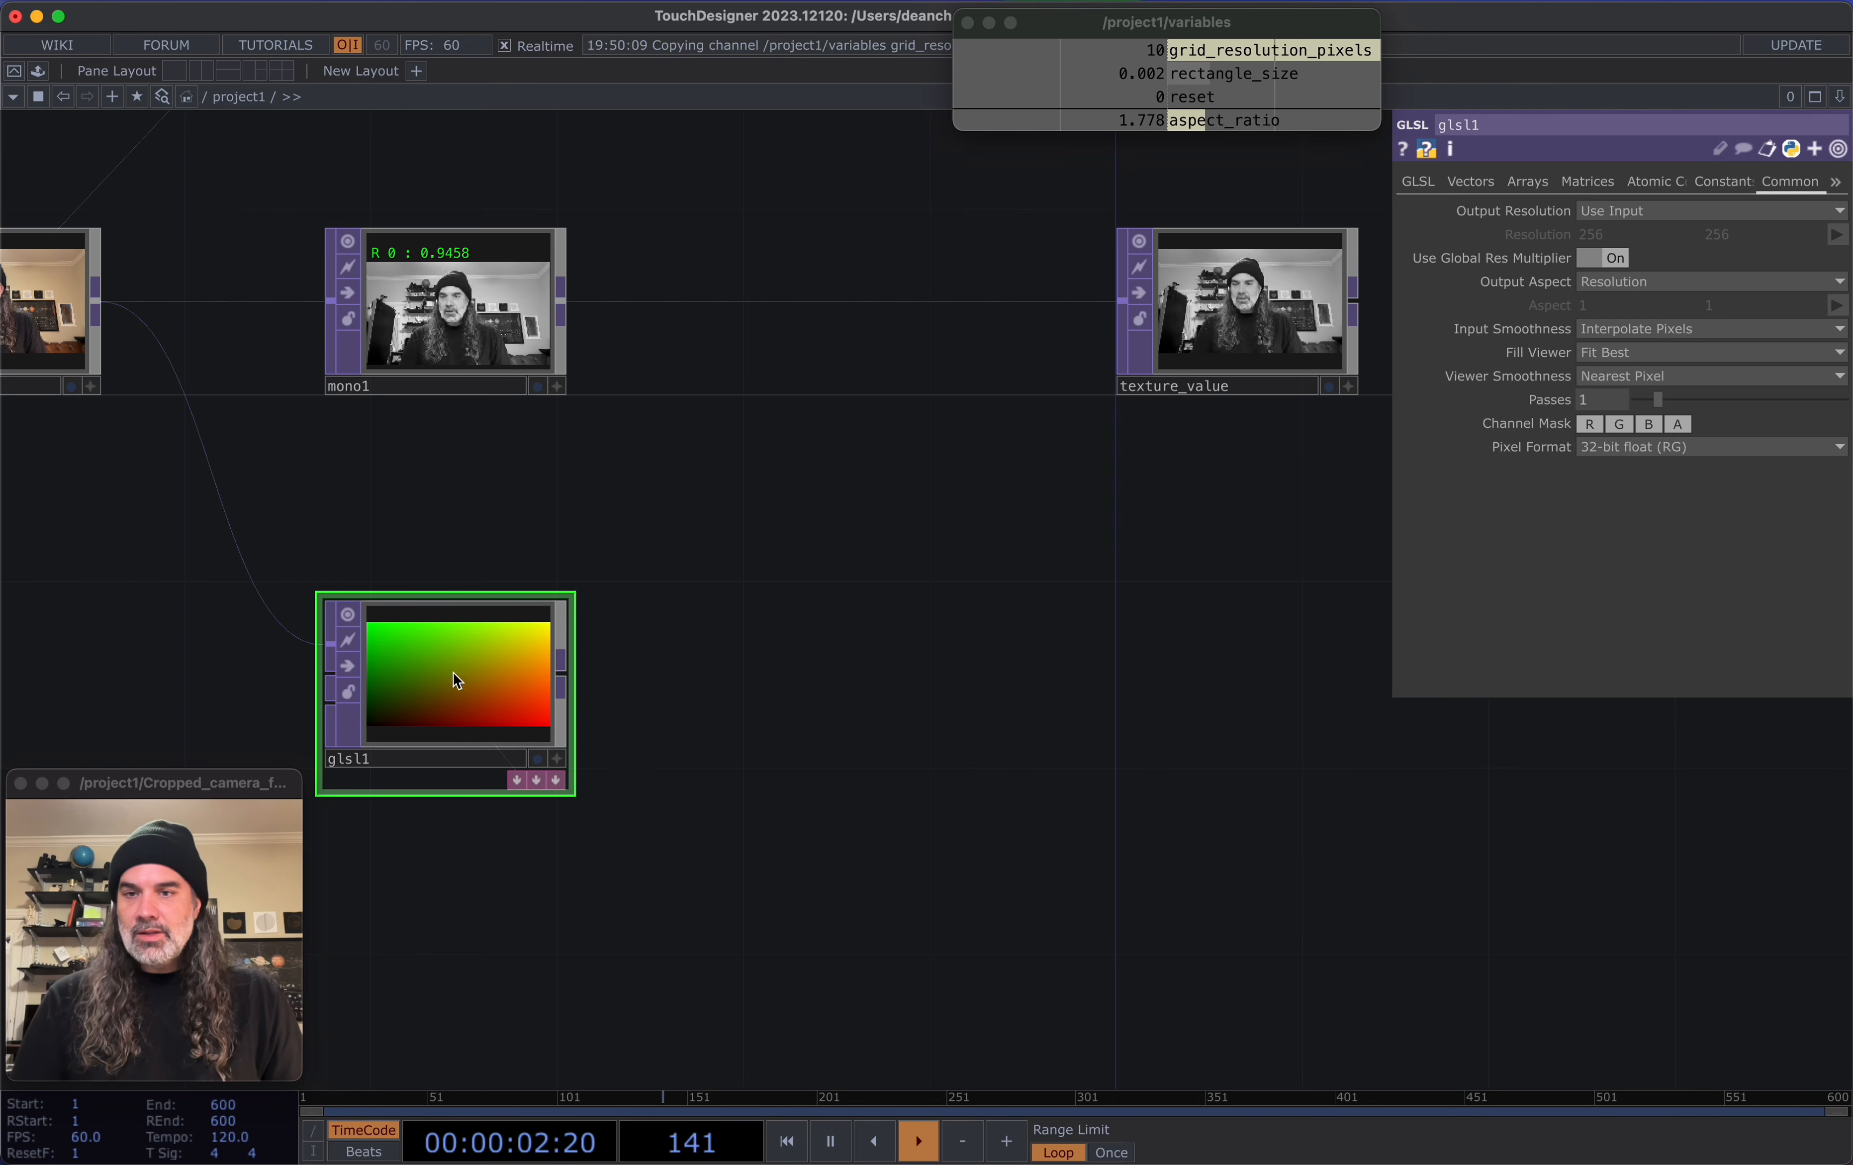
Add a Math TOP fed by the GLSL TOP's output and place it beside the GLSL TOP
drag(563, 684, 757, 676)
text(mat)
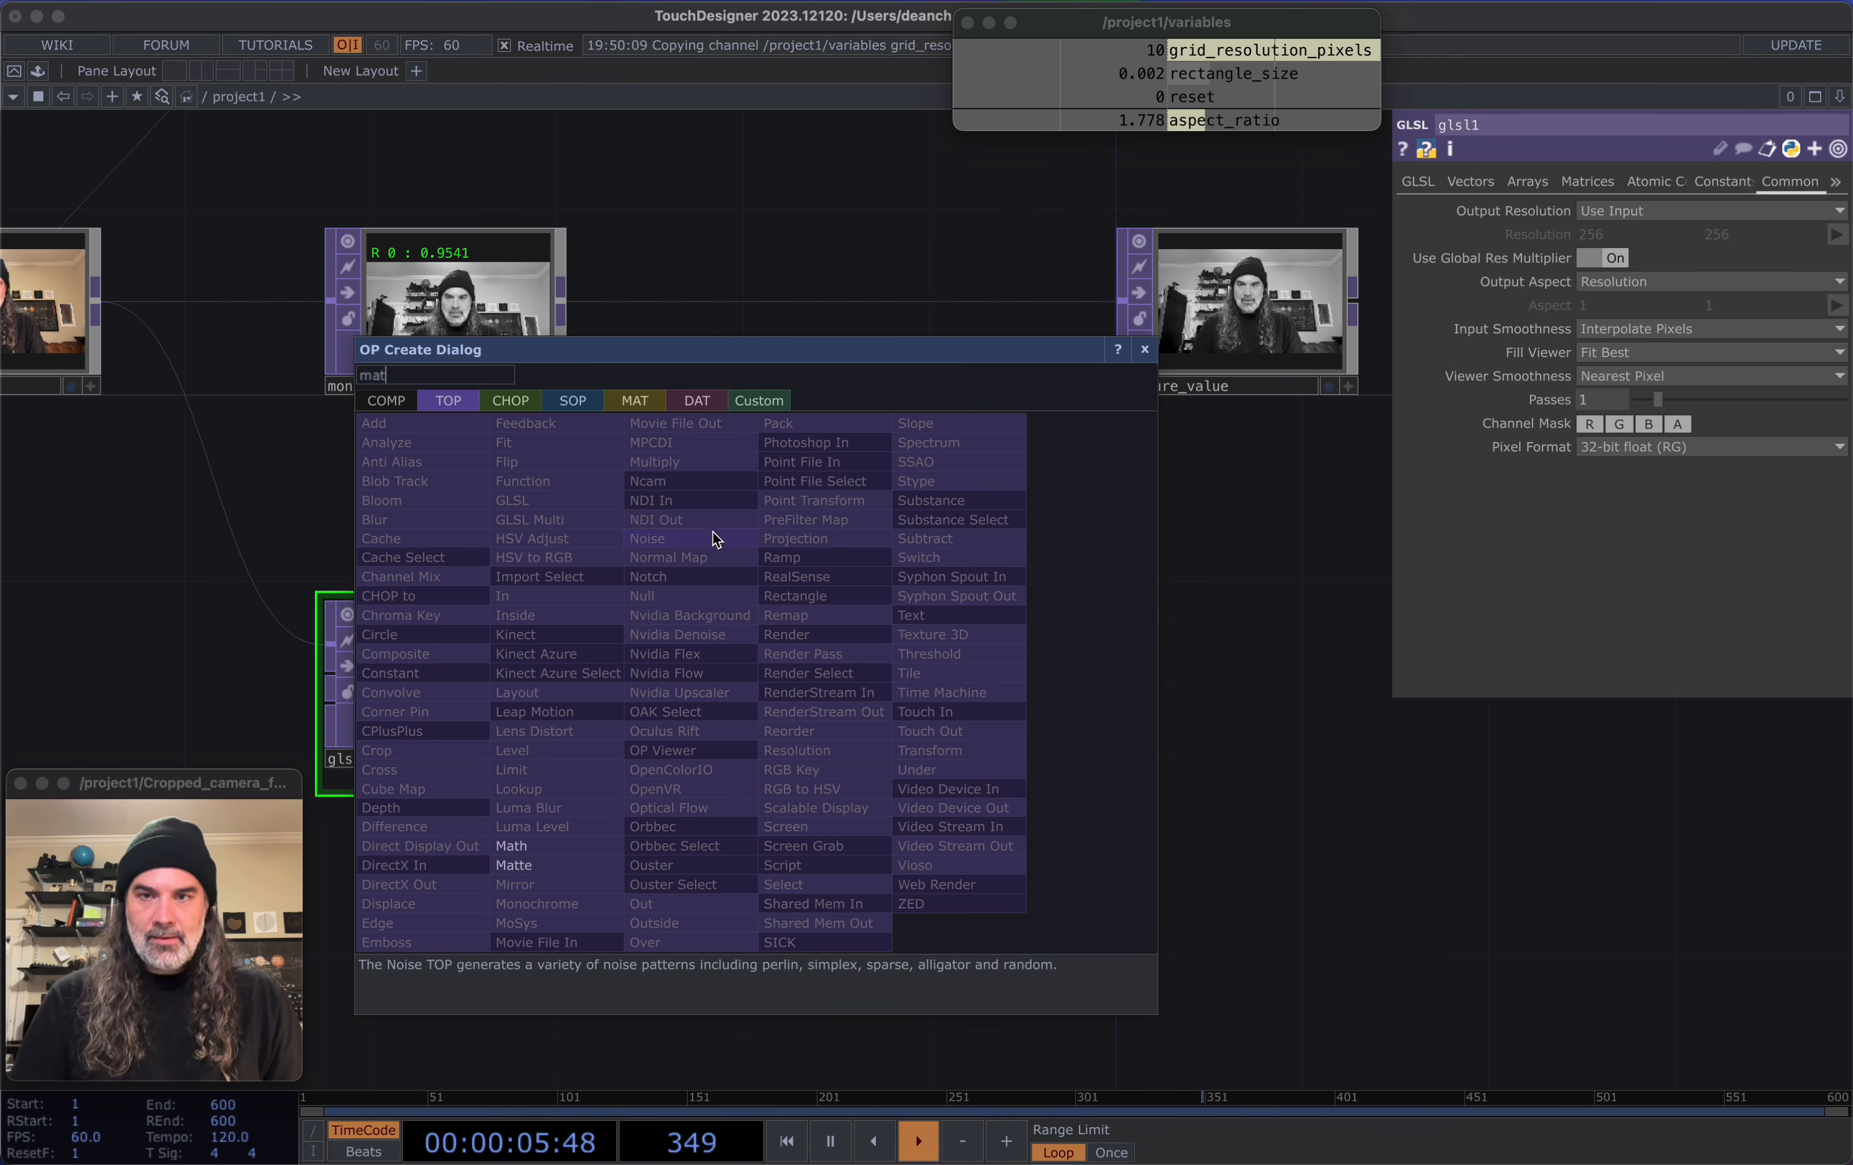
click(550, 846)
click(855, 666)
Link the upper limit of the Math TOP's To Range R to the aspect_ratio channel of the variables CHOP
click(1526, 182)
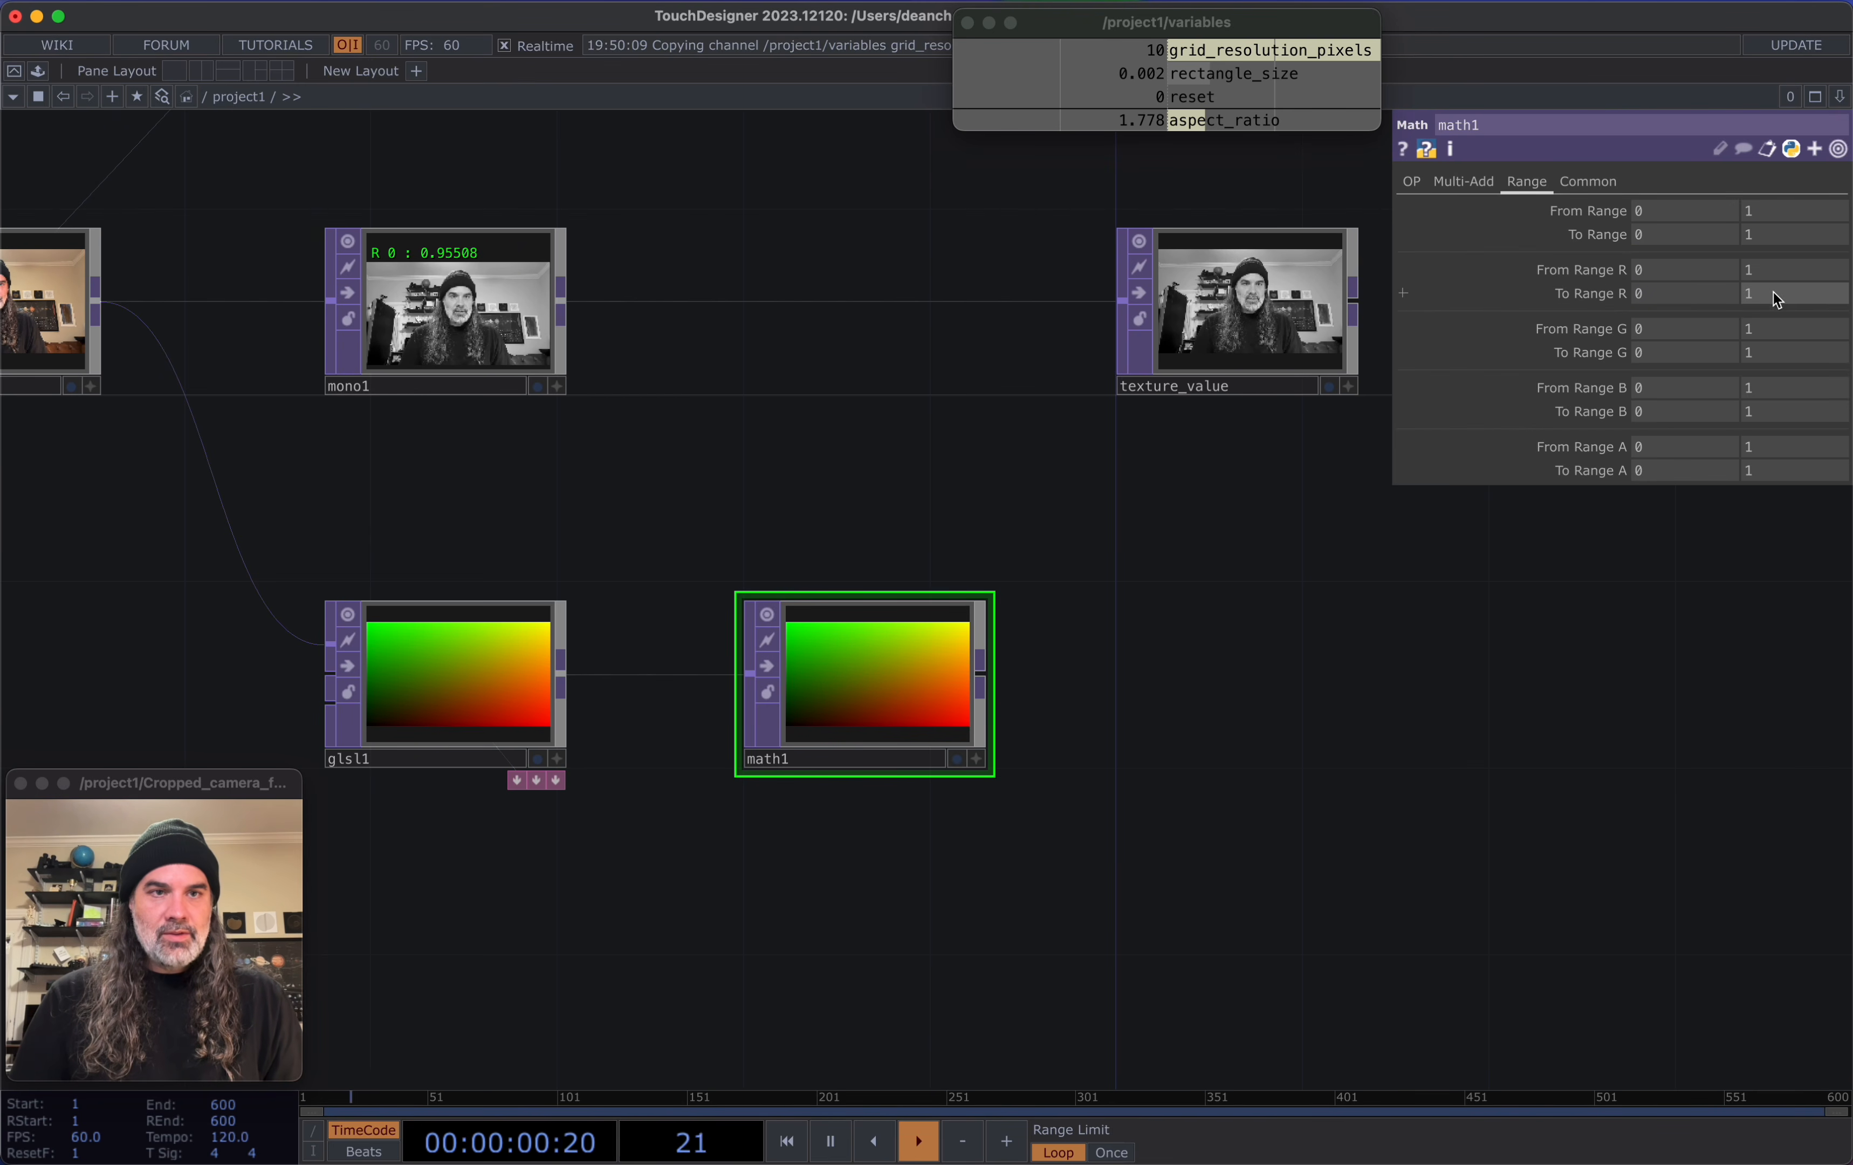
drag(1194, 120, 1797, 287)
click(1804, 283)
click(1283, 611)
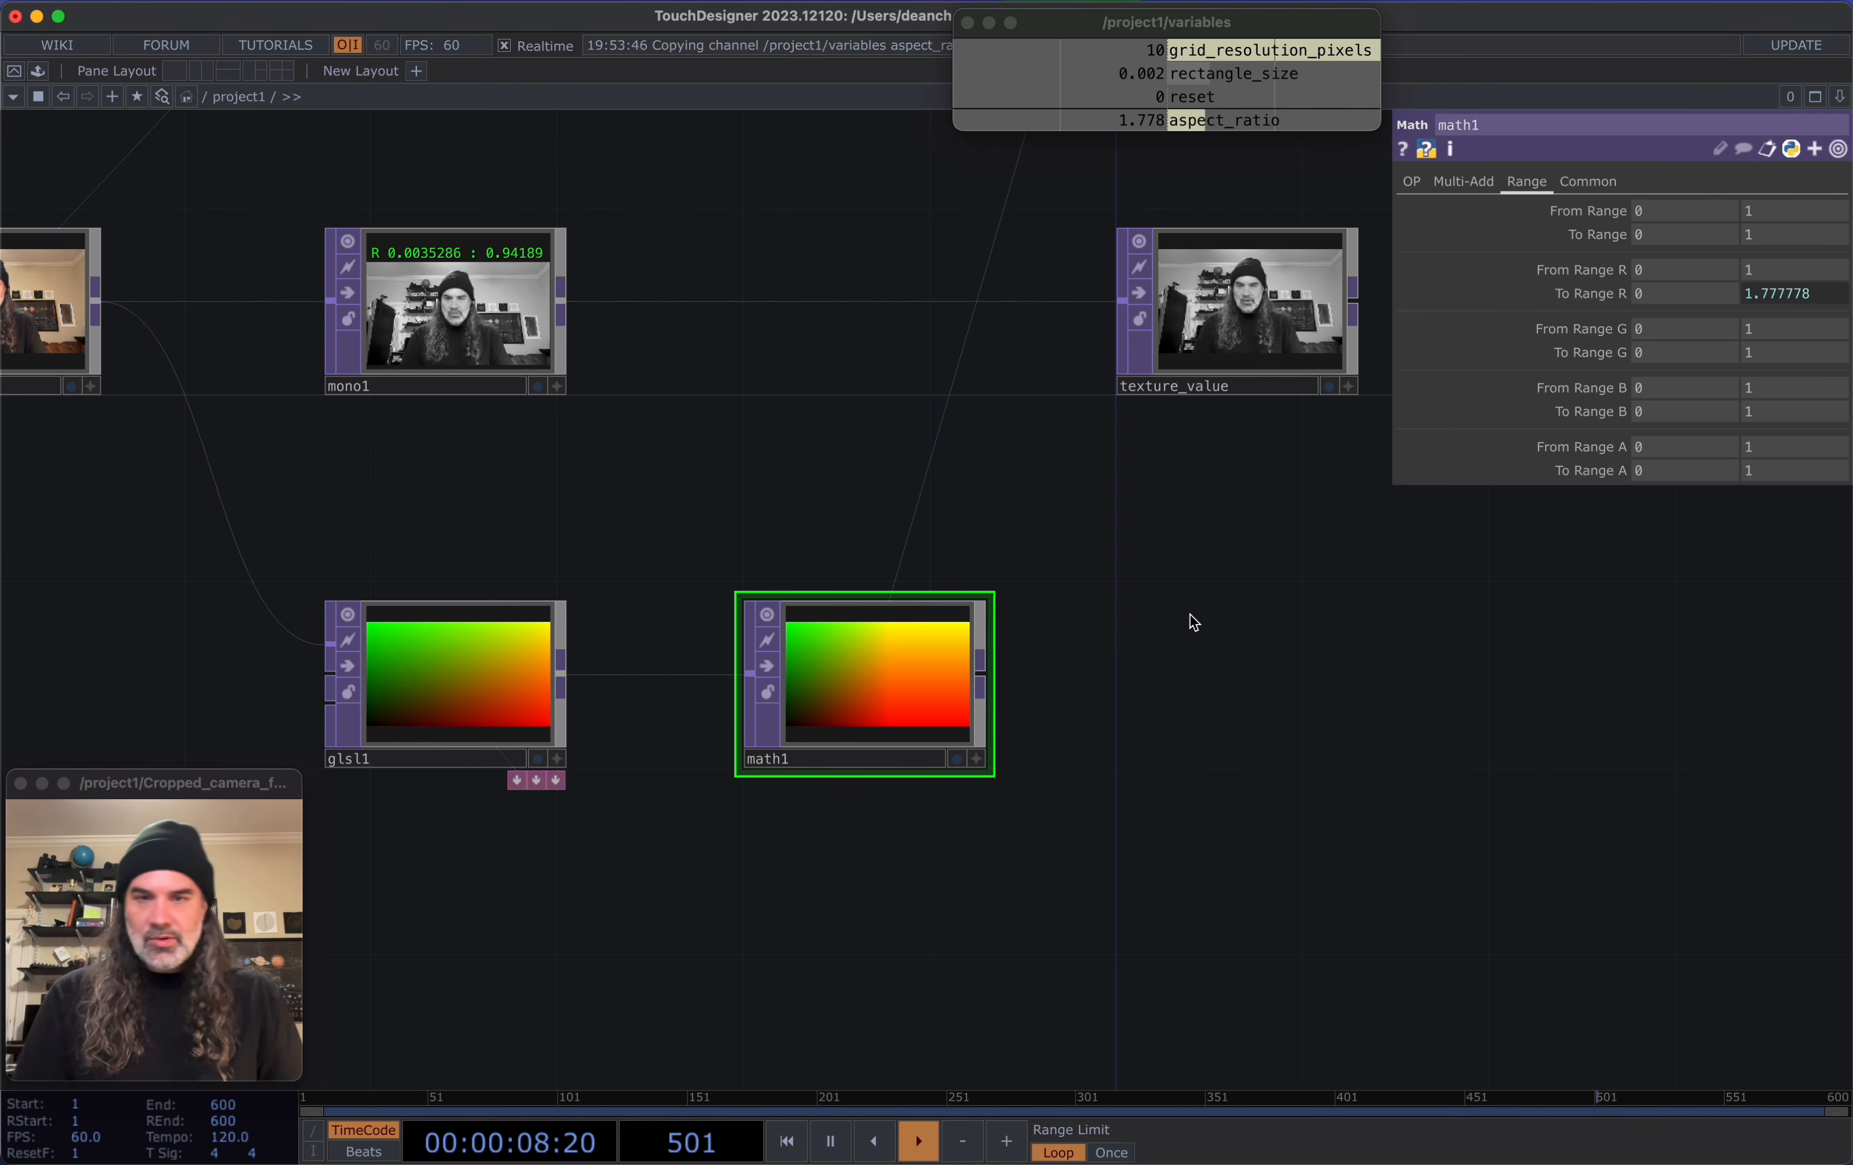
Add a Null TOP after the Math TOP and rename it pos
drag(1146, 674, 916, 693)
scroll(1065, 684, down, 2)
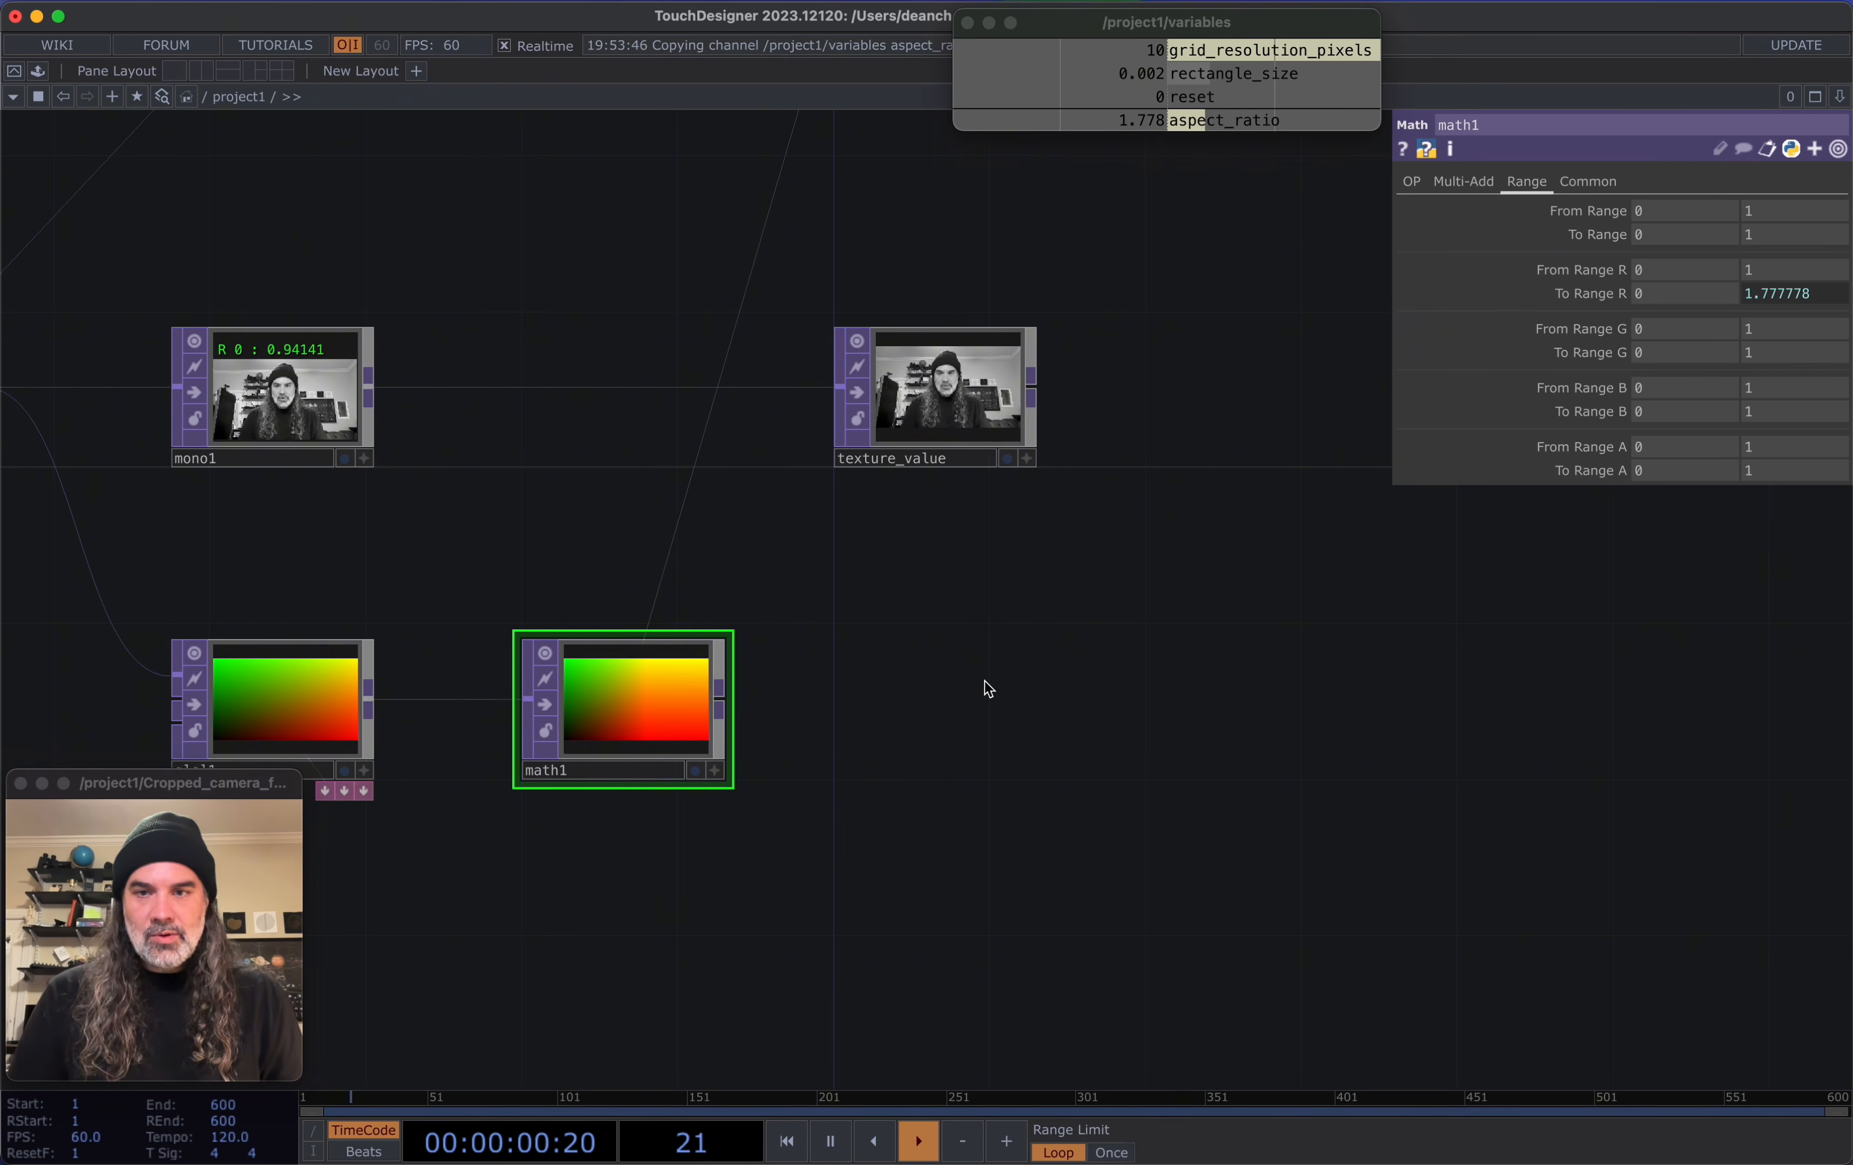
click(728, 706)
click(943, 703)
click(854, 611)
click(954, 730)
double_click(916, 771)
text(pos)
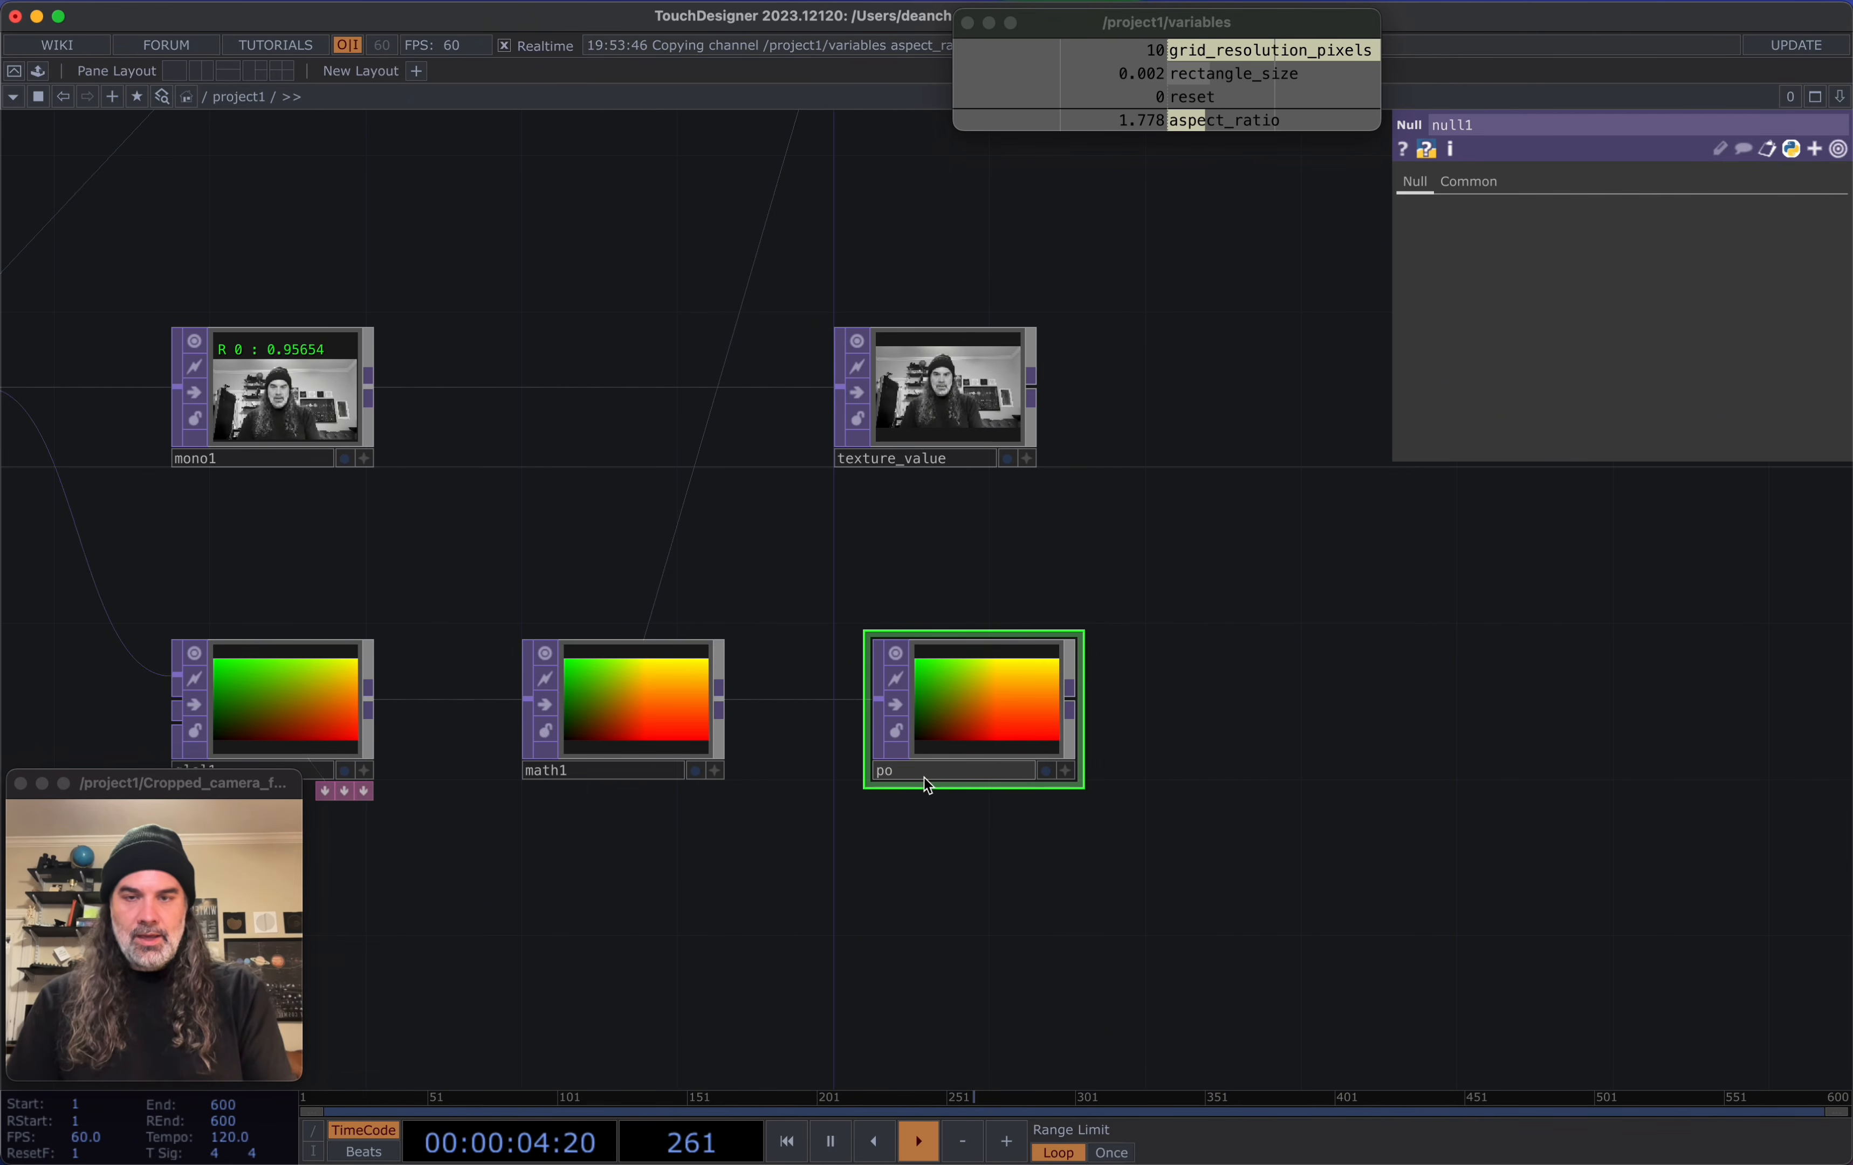
key(Return)
scroll(1040, 705, down, 10)
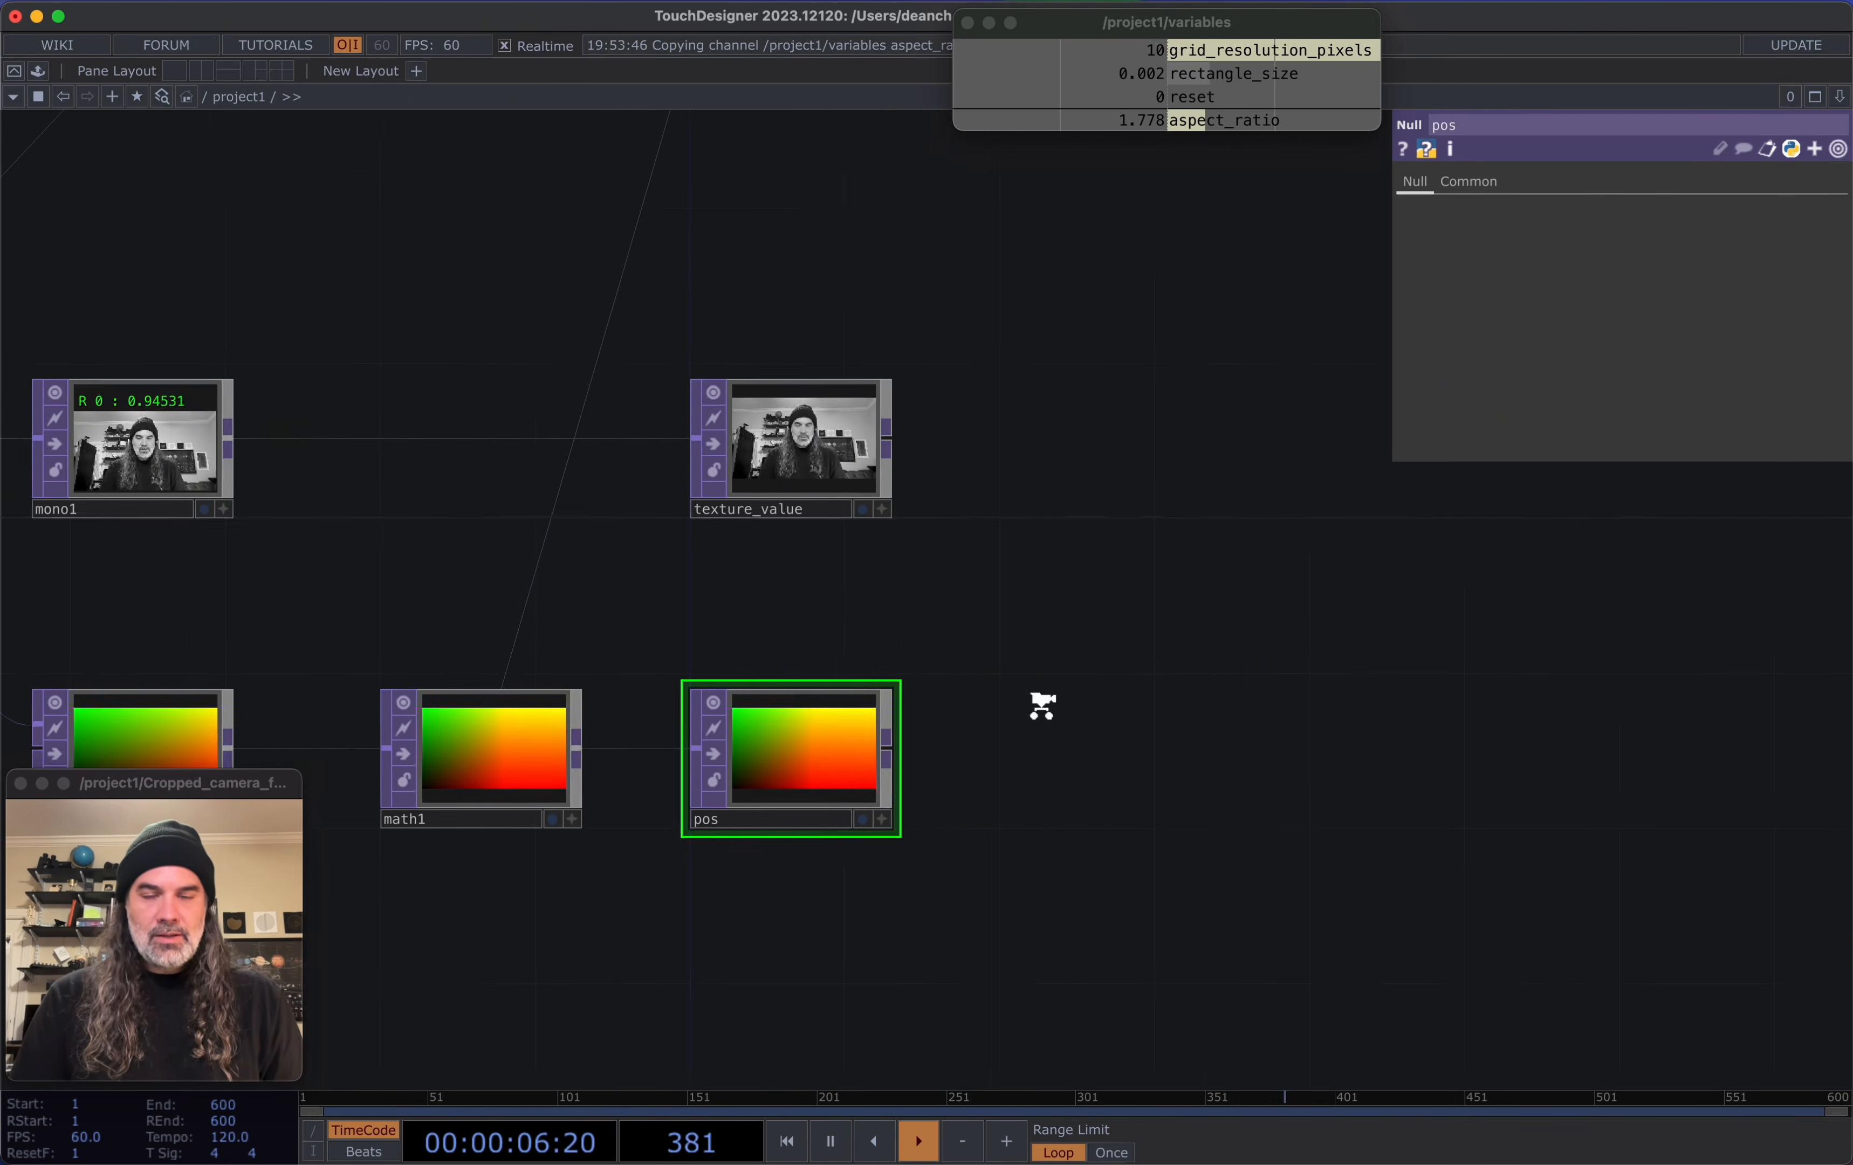
scroll(1075, 657, up, 10)
scroll(1074, 657, down, 1)
drag(1067, 731, 926, 766)
scroll(1005, 744, down, 6)
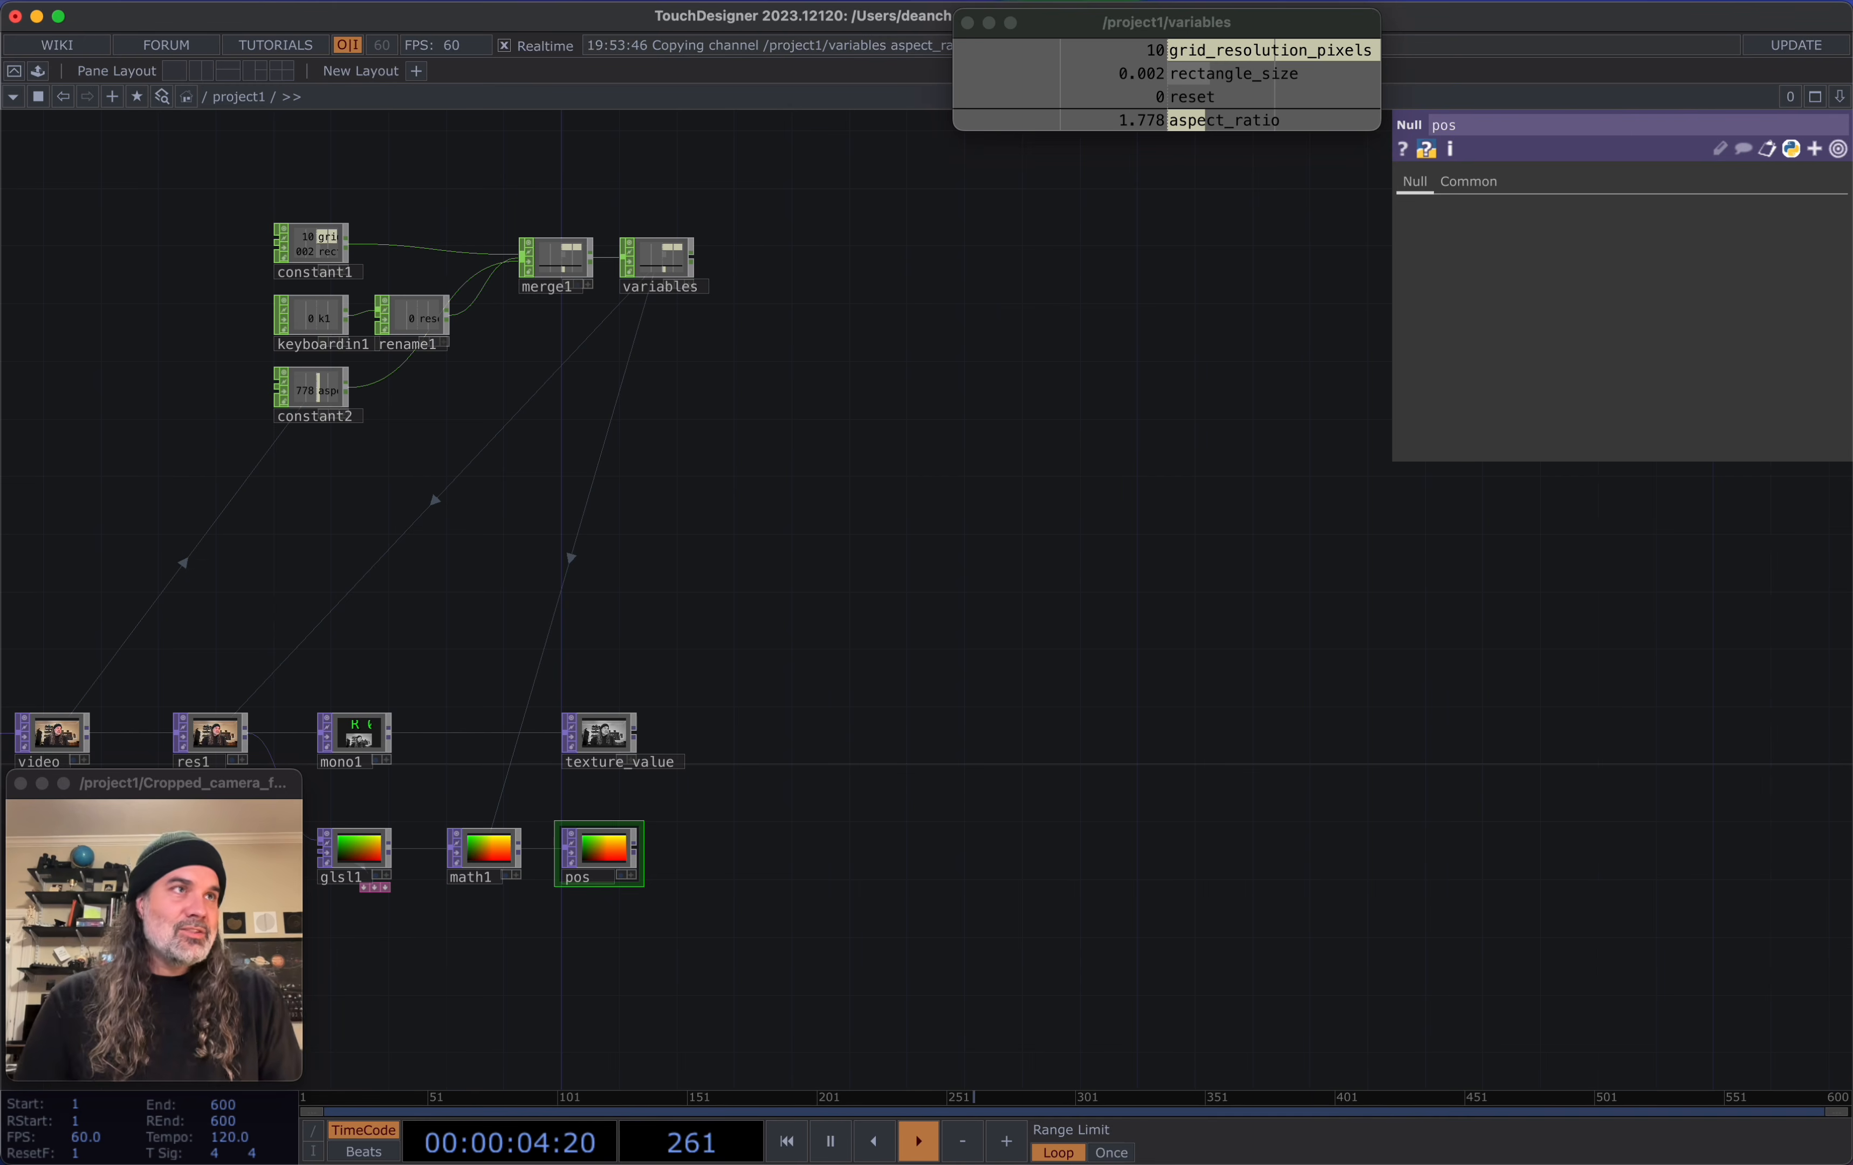
Switch to ChatGPT, send the prepared request for 20 non-letter, non-number ASCII-style characters ordered darkest to lightest, and copy the returned code block
key(super+Tab)
drag(1078, 0, 1034, 178)
click(1487, 649)
drag(1040, 685, 1043, 680)
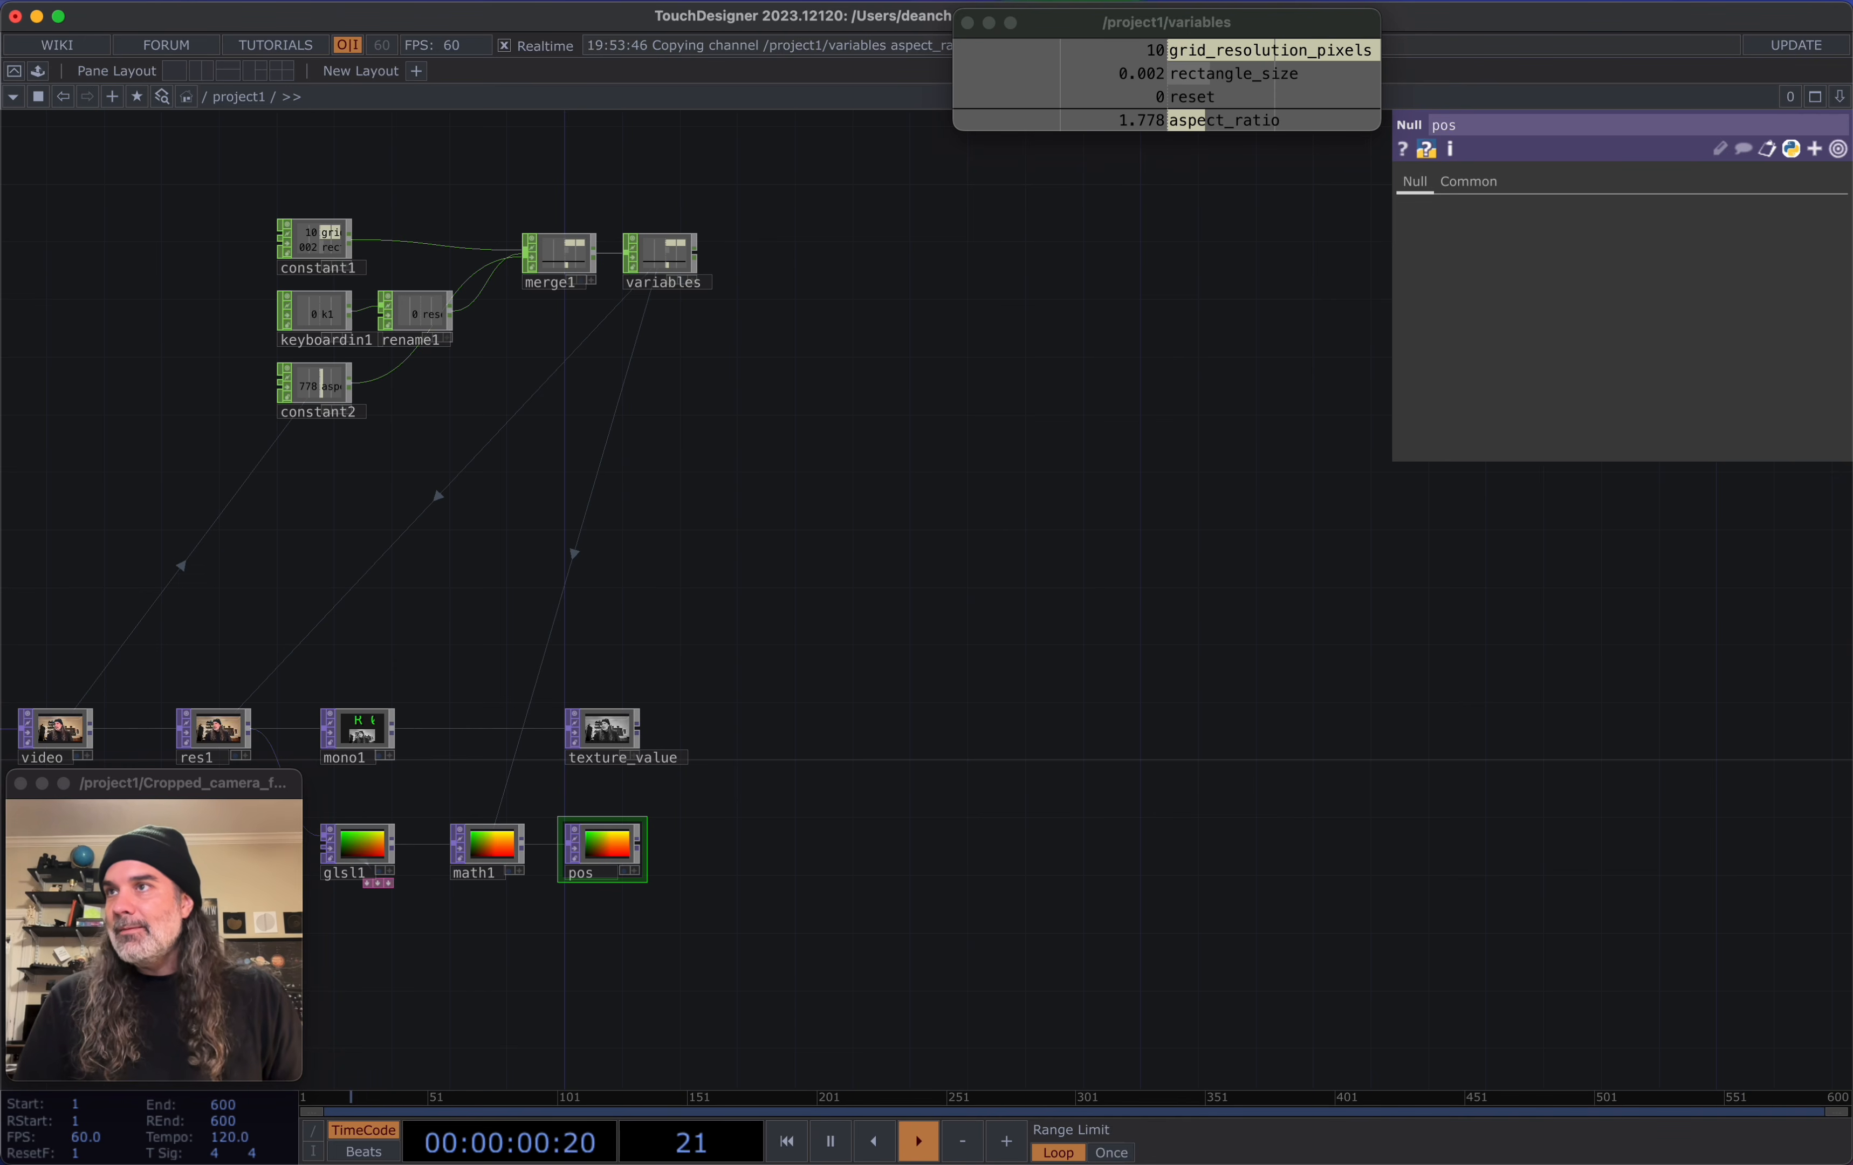
key(super+Tab)
click(793, 769)
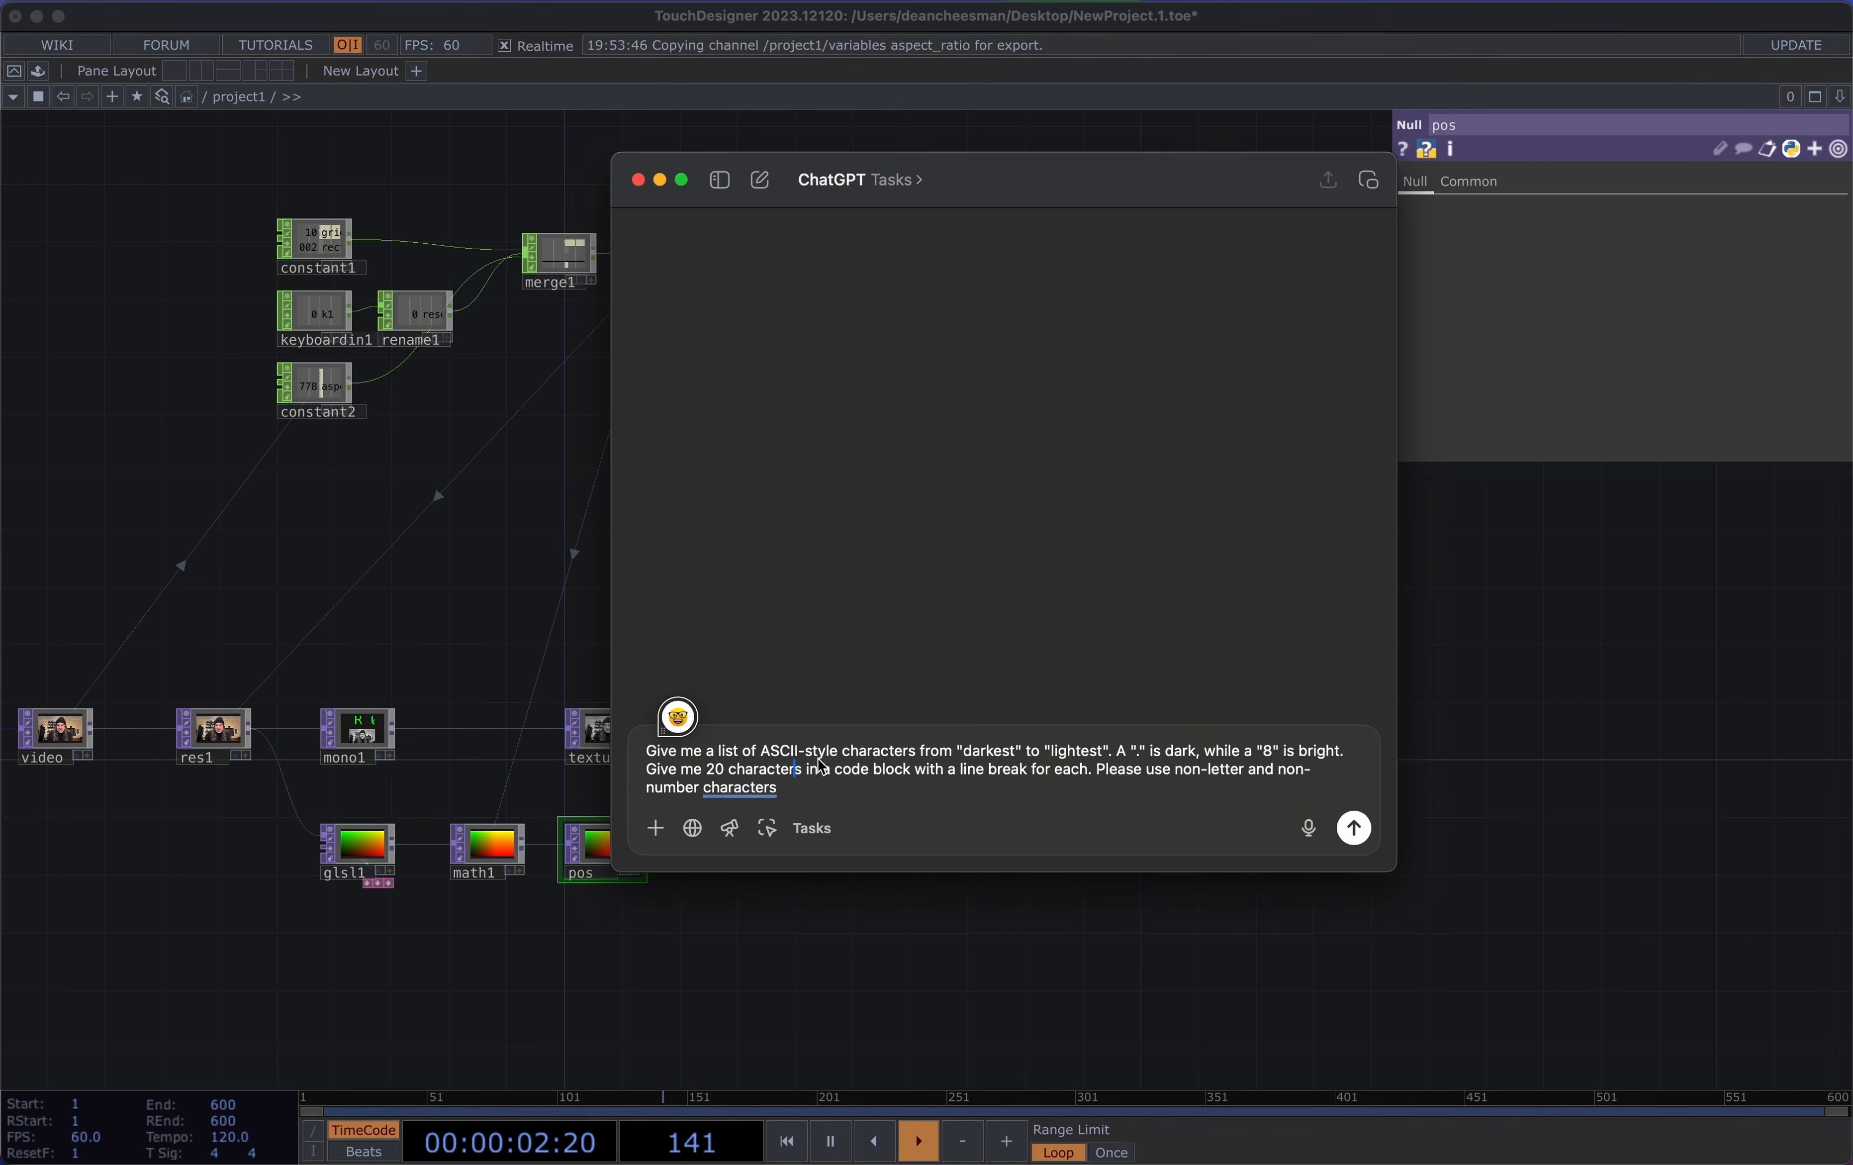
click(859, 786)
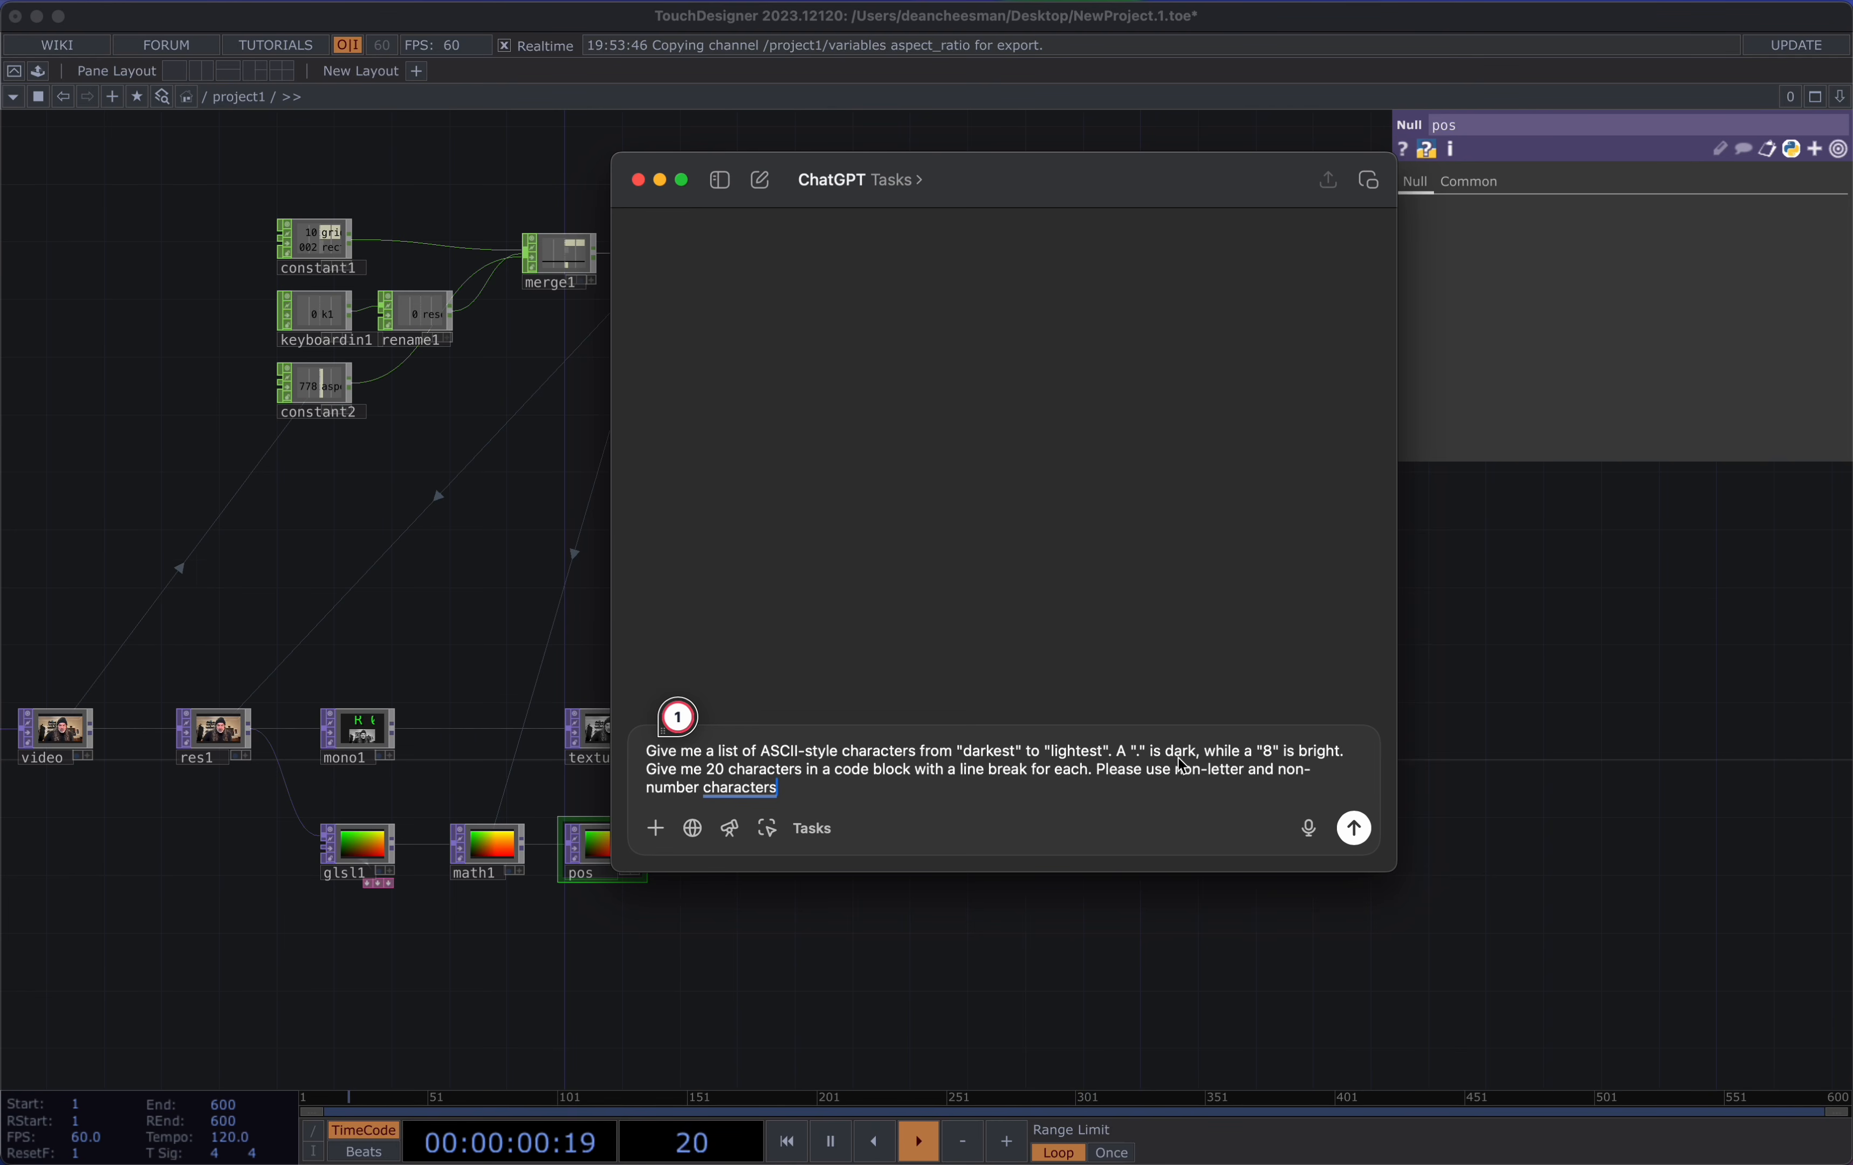
mouse_move(747, 783)
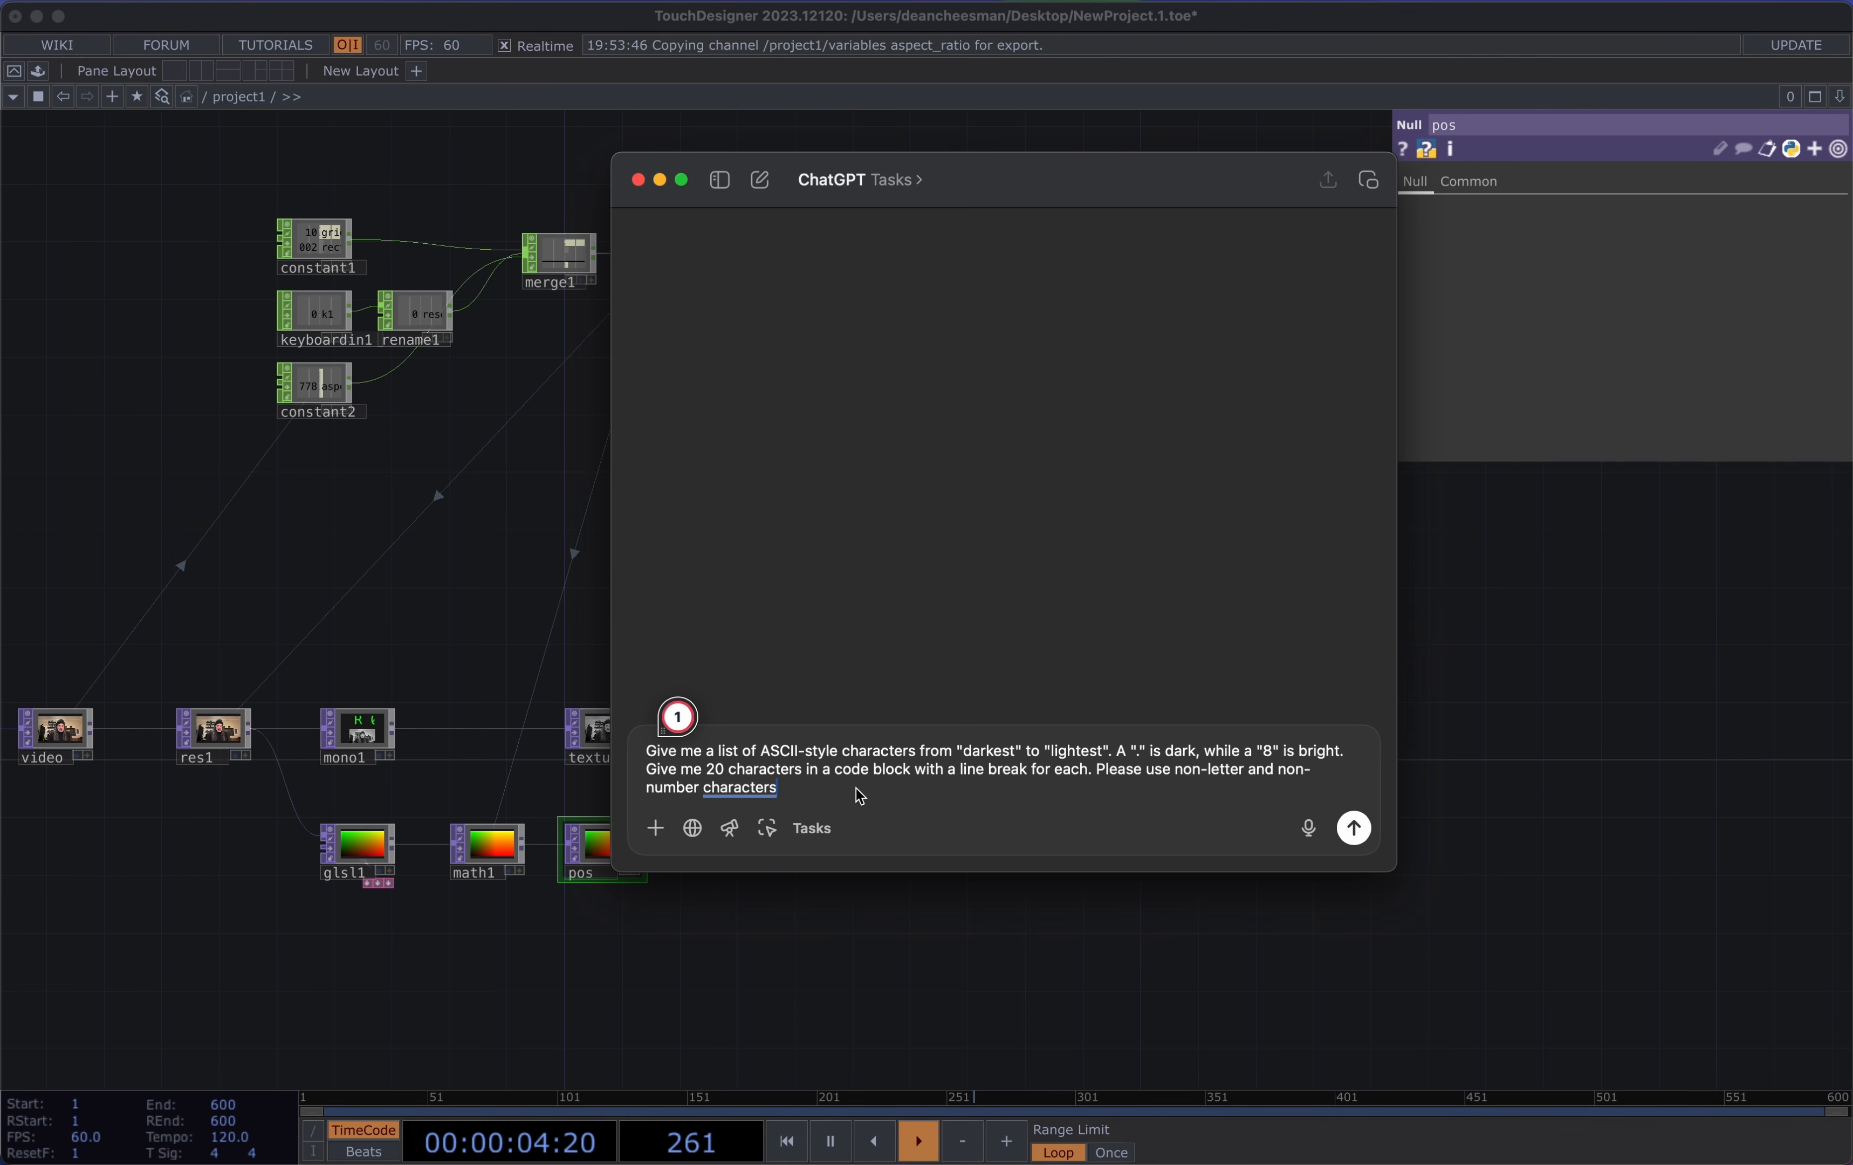
key(Return)
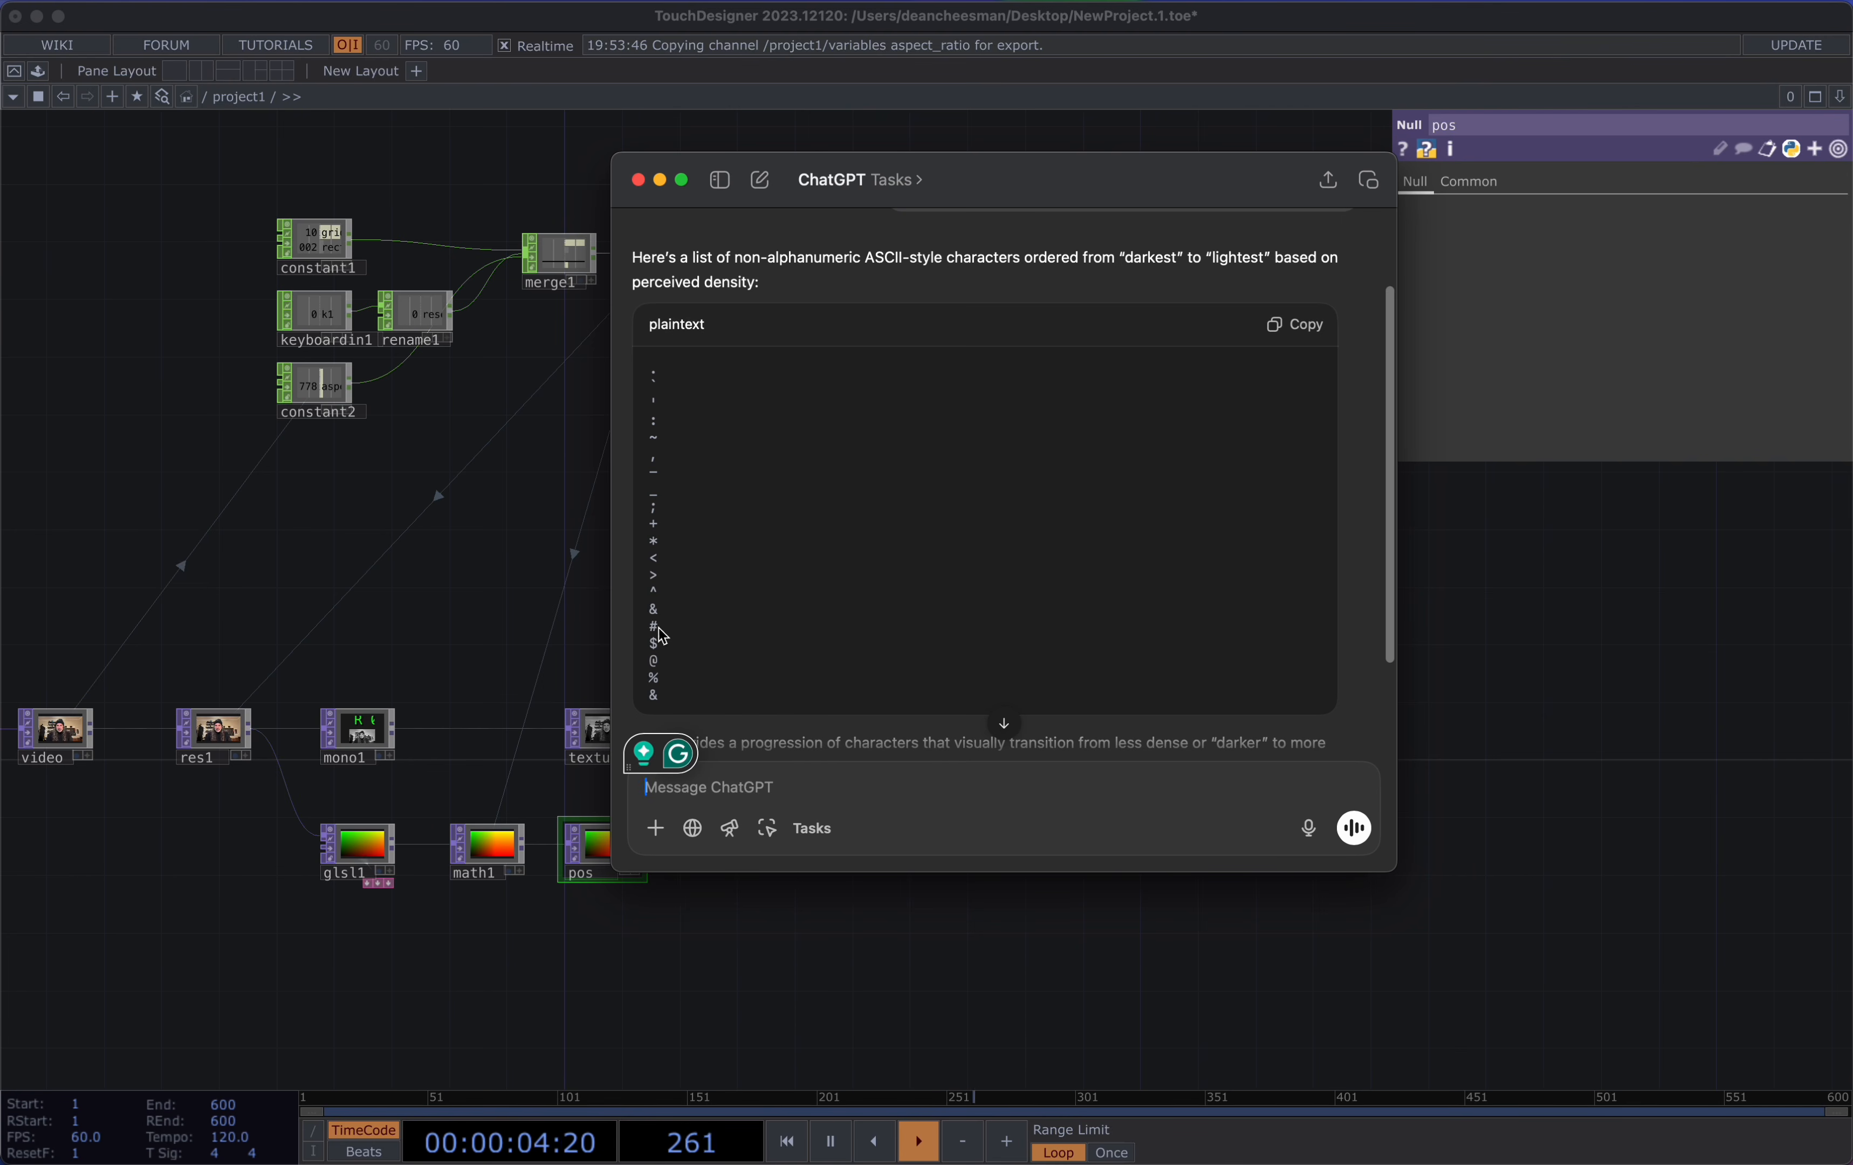
click(1307, 324)
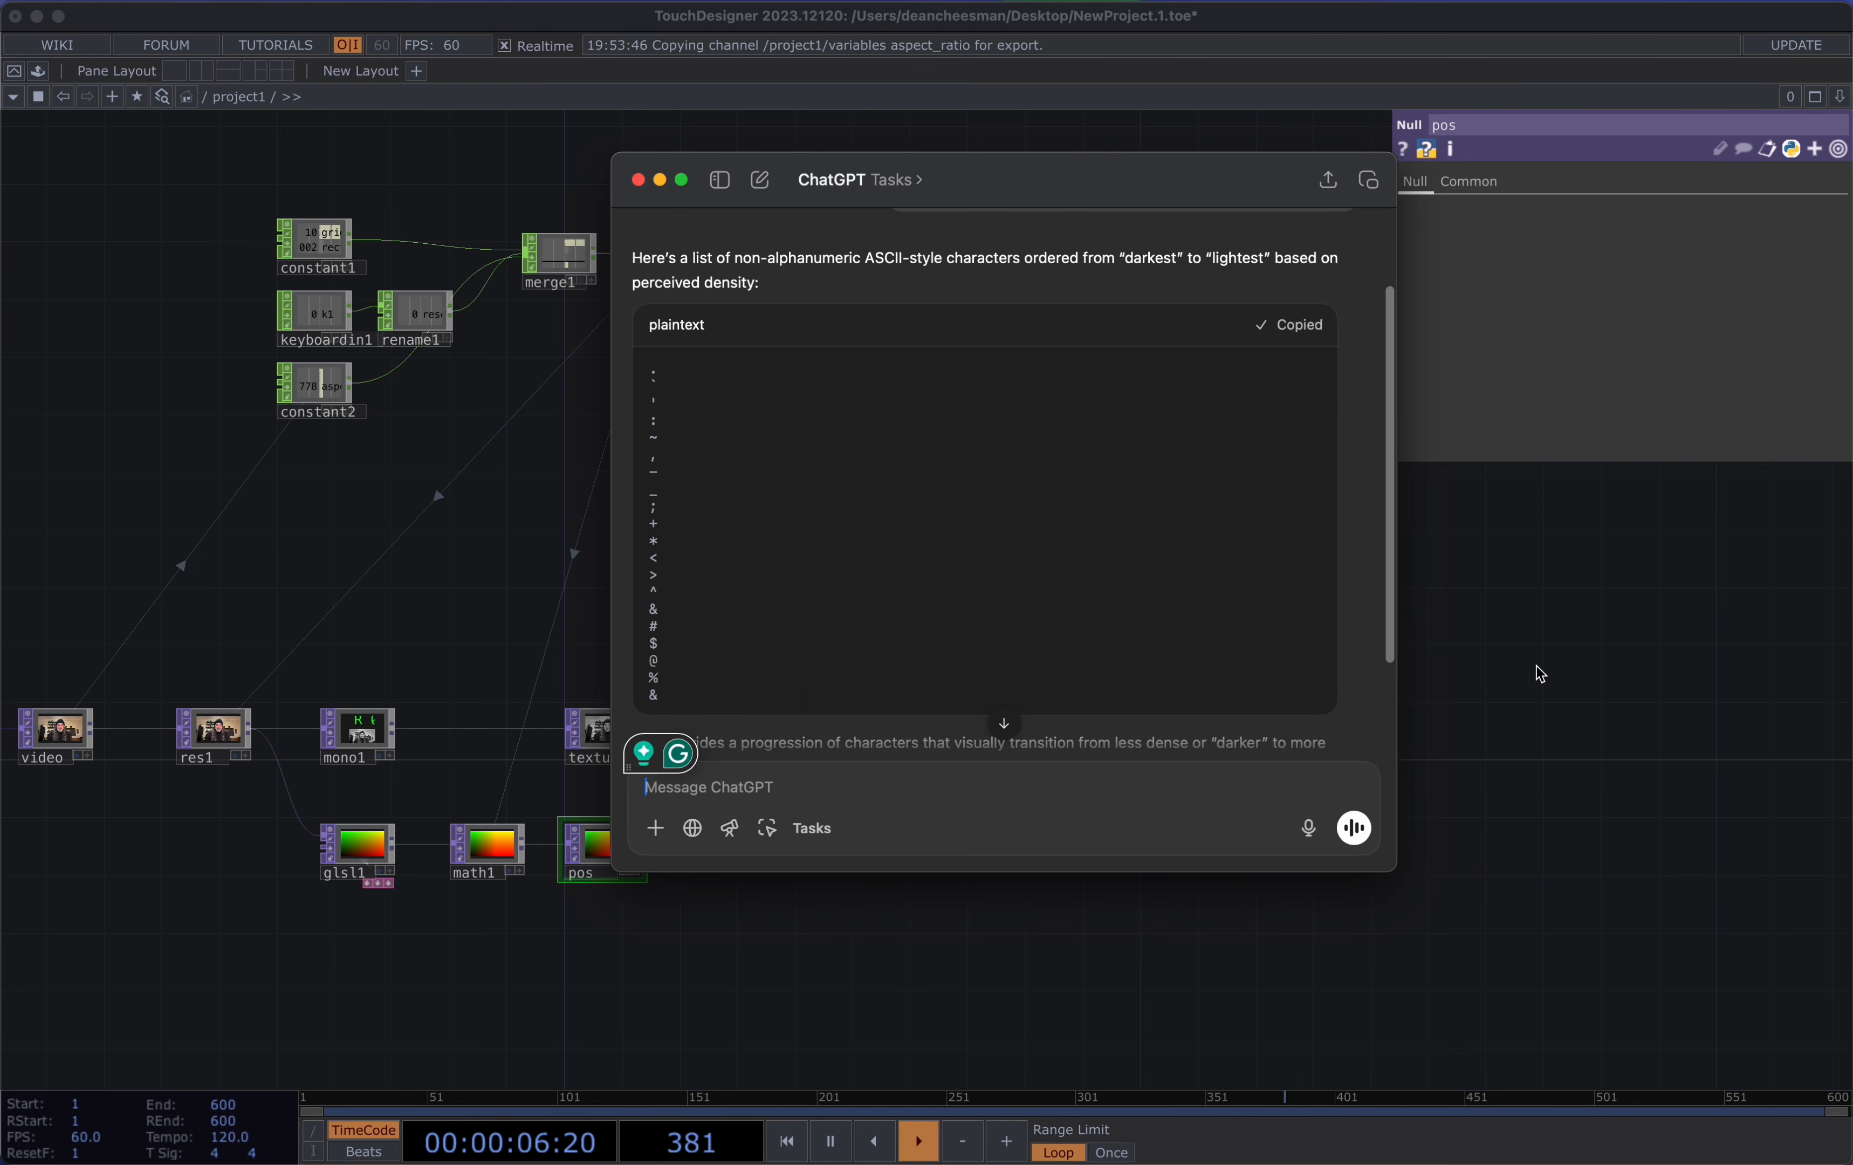
Switch back to TouchDesigner and add a Text DAT beneath the variables CHOP
click(1538, 649)
key(Tab)
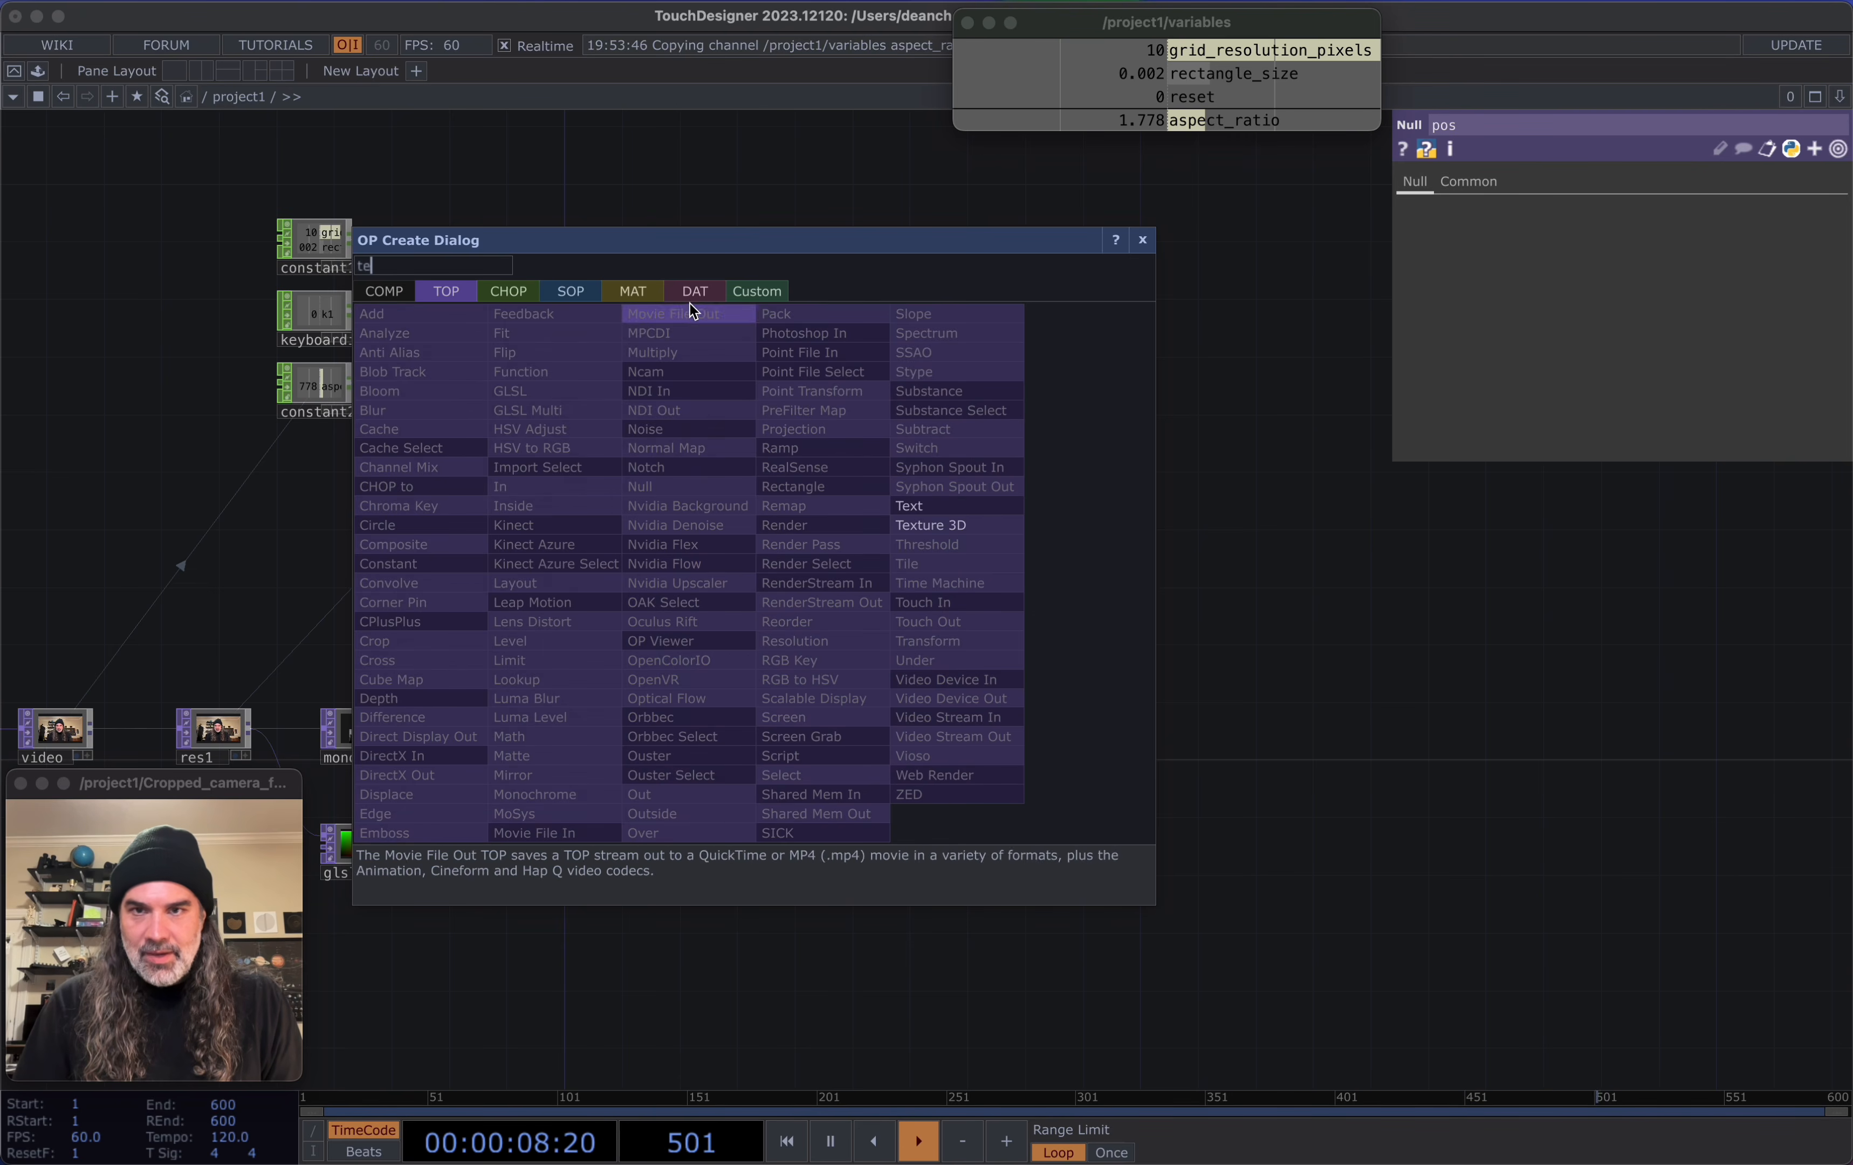
click(695, 291)
click(523, 832)
click(667, 515)
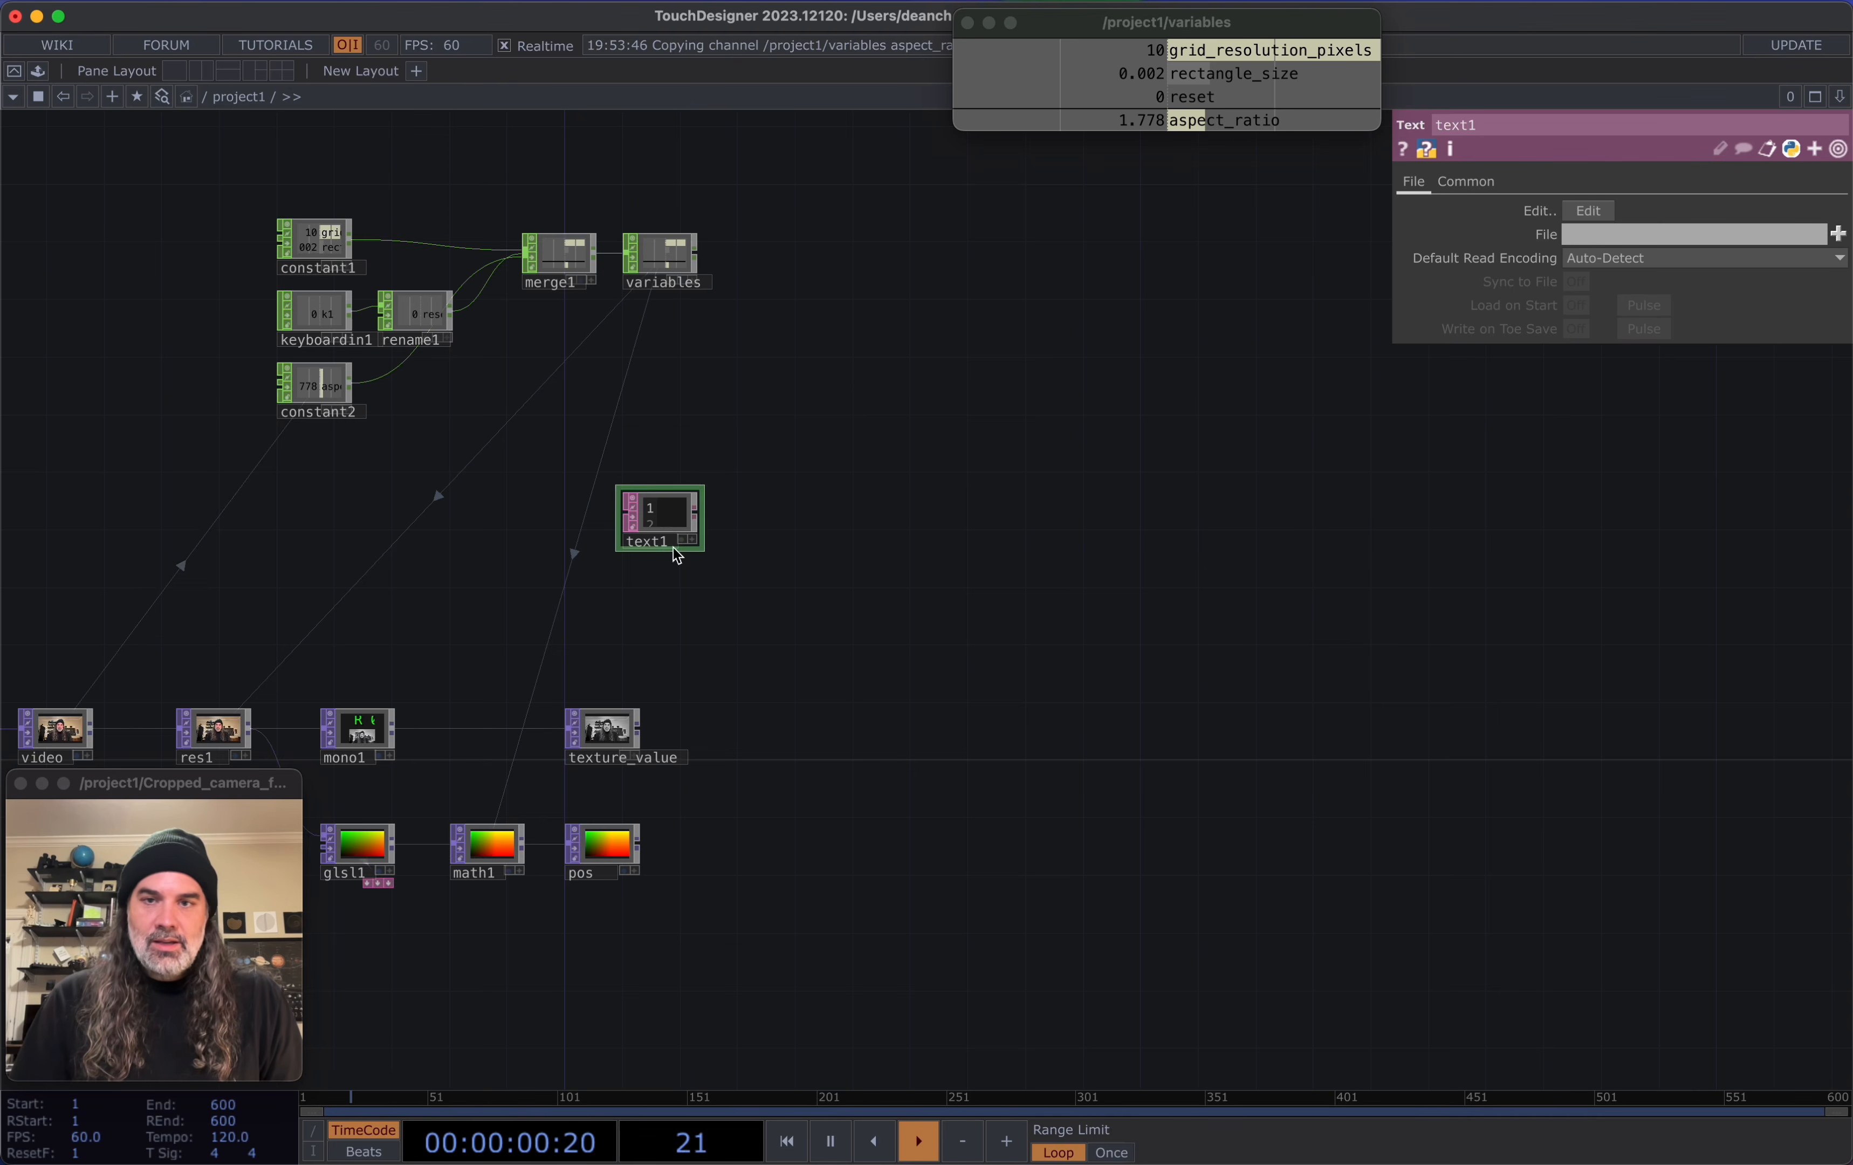
Replace the Text DAT's contents with the copied list of ASCII characters, one per line
scroll(678, 539, up, 5)
click(628, 468)
text(. ` ' : ~ , - _ ; + * < > ^ & # $ @ % &)
scroll(737, 463, up, 4)
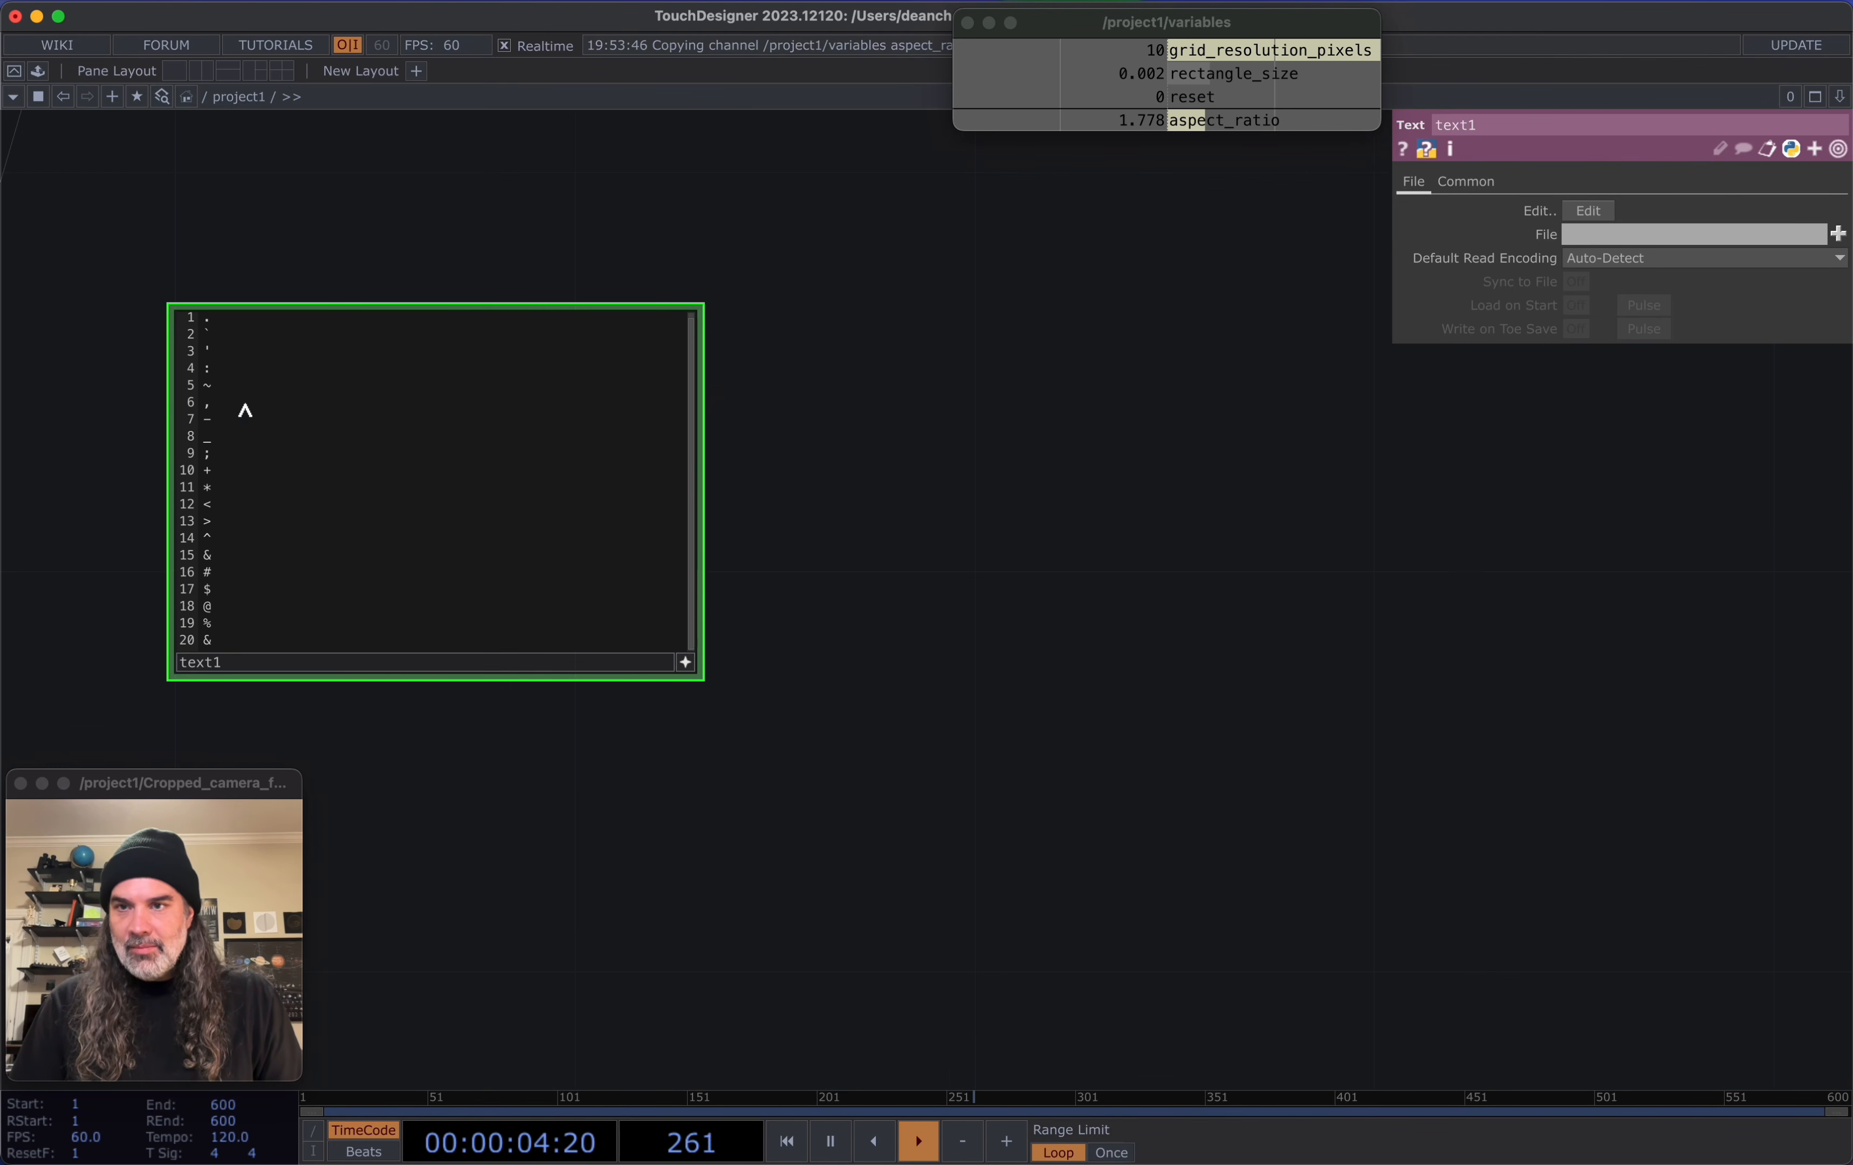
Add a Convert DAT fed by the Text DAT to turn the character list into a table
click(828, 621)
scroll(827, 621, down, 5)
double_click(827, 575)
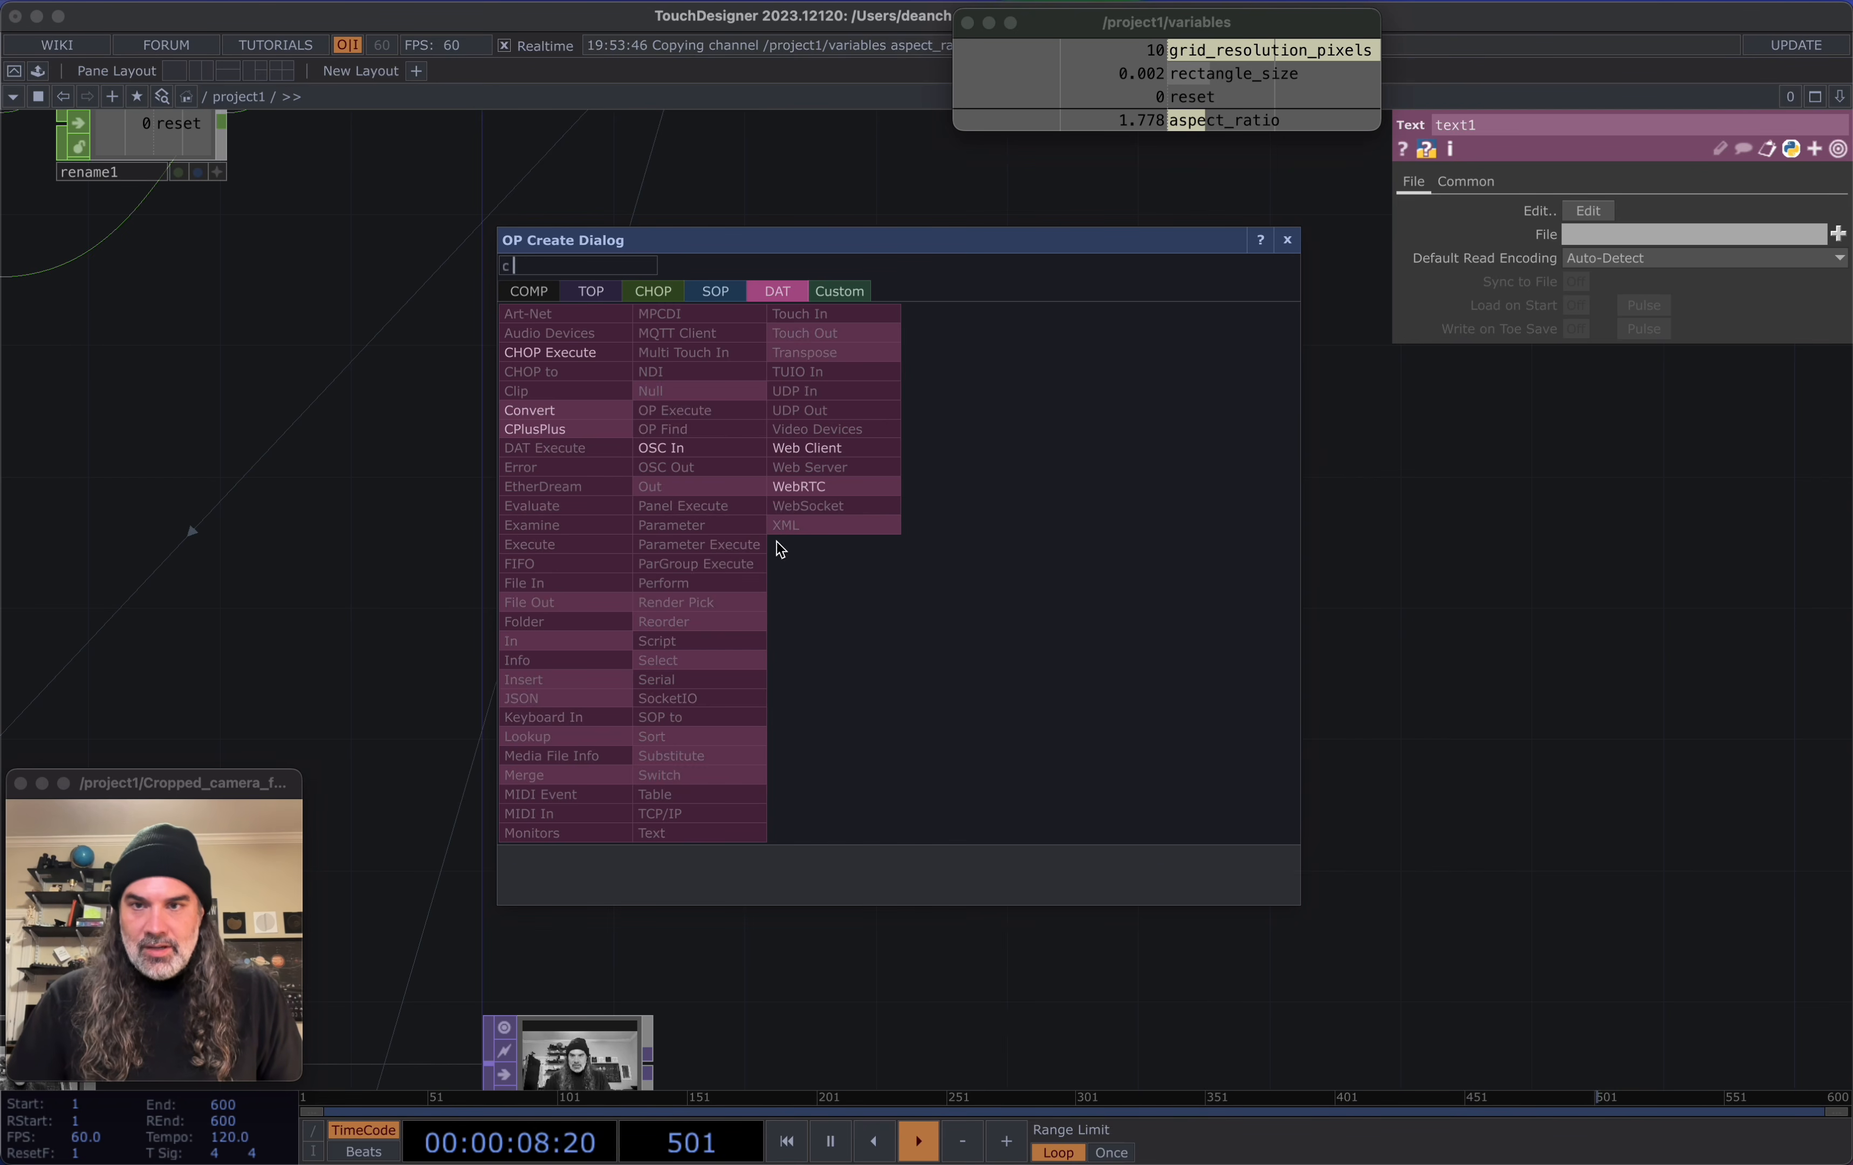
click(531, 410)
click(929, 582)
Add a Null DAT fed by the Convert DAT
scroll(1031, 569, up, 8)
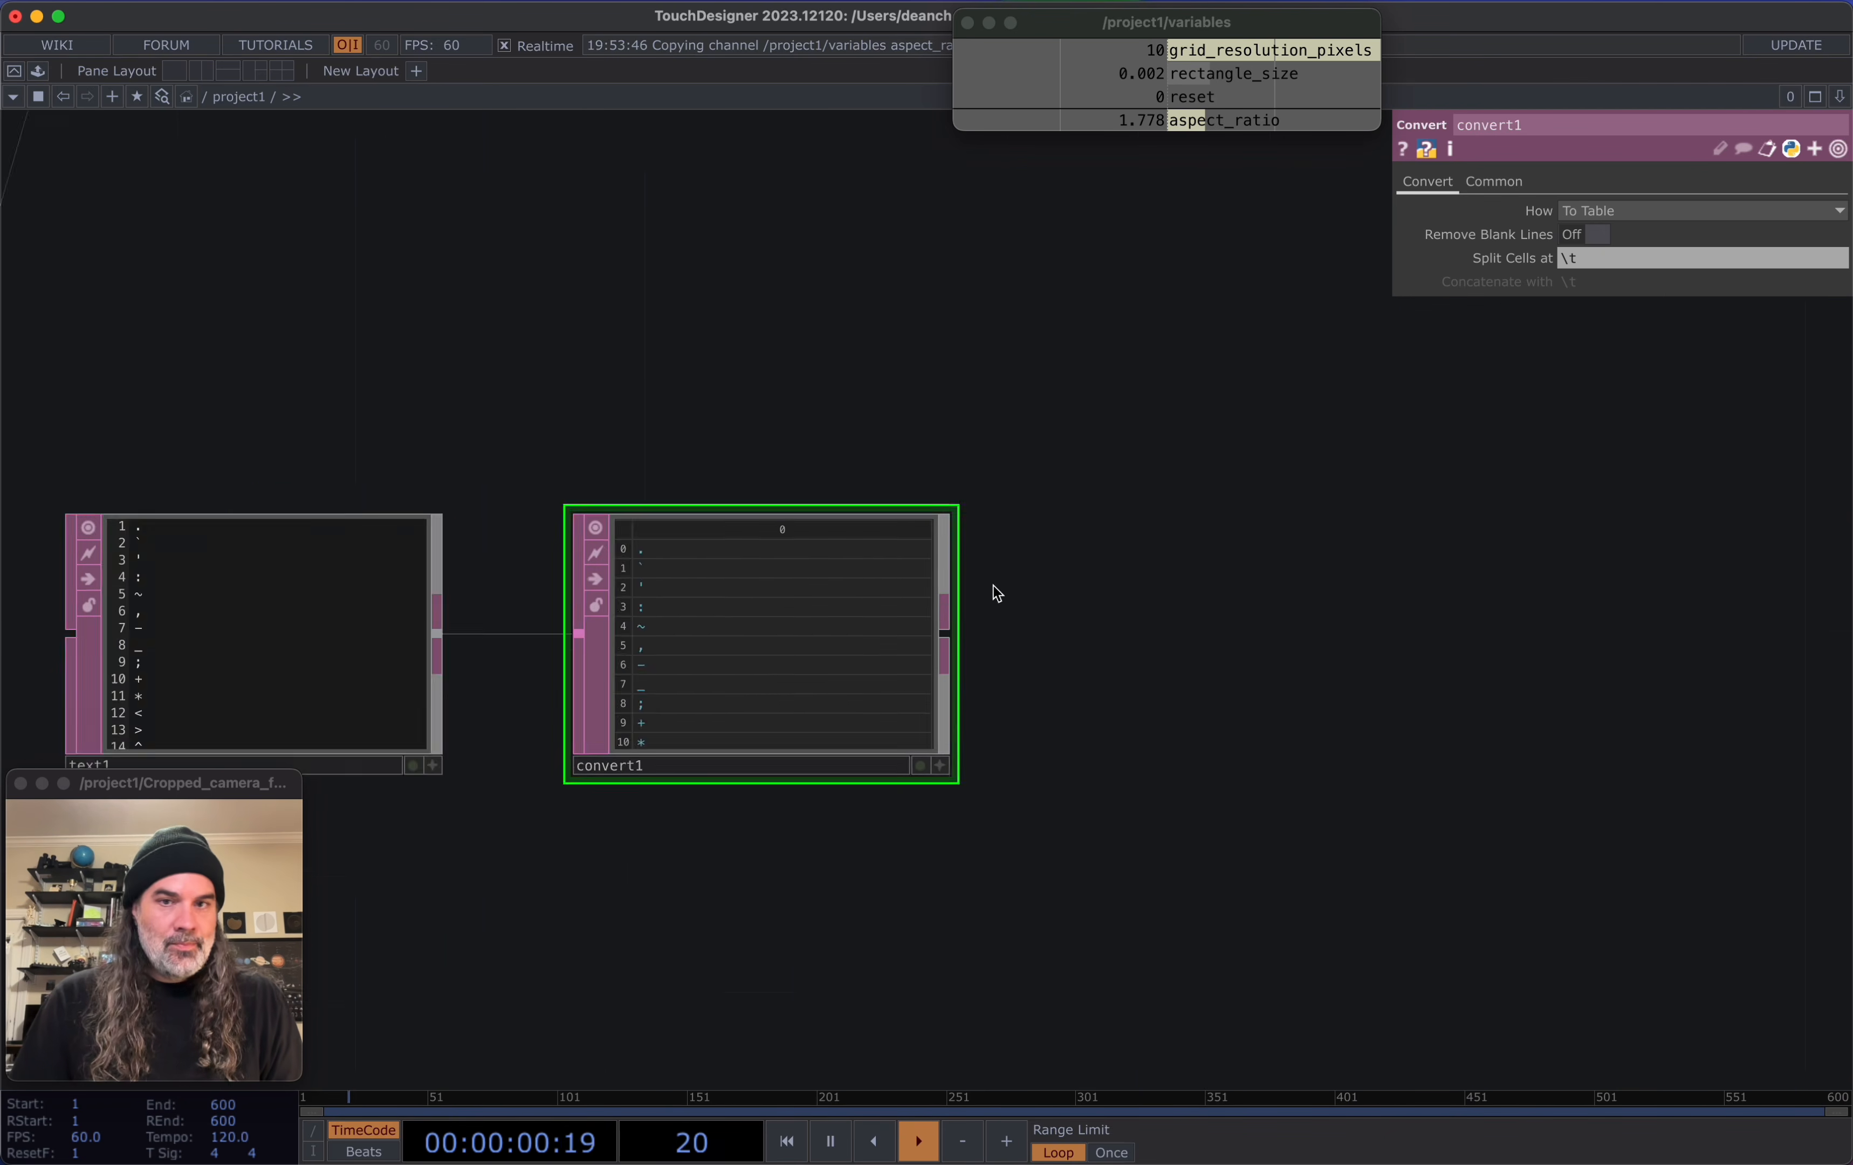
scroll(870, 606, down, 2)
drag(1144, 556, 1353, 396)
click(1064, 577)
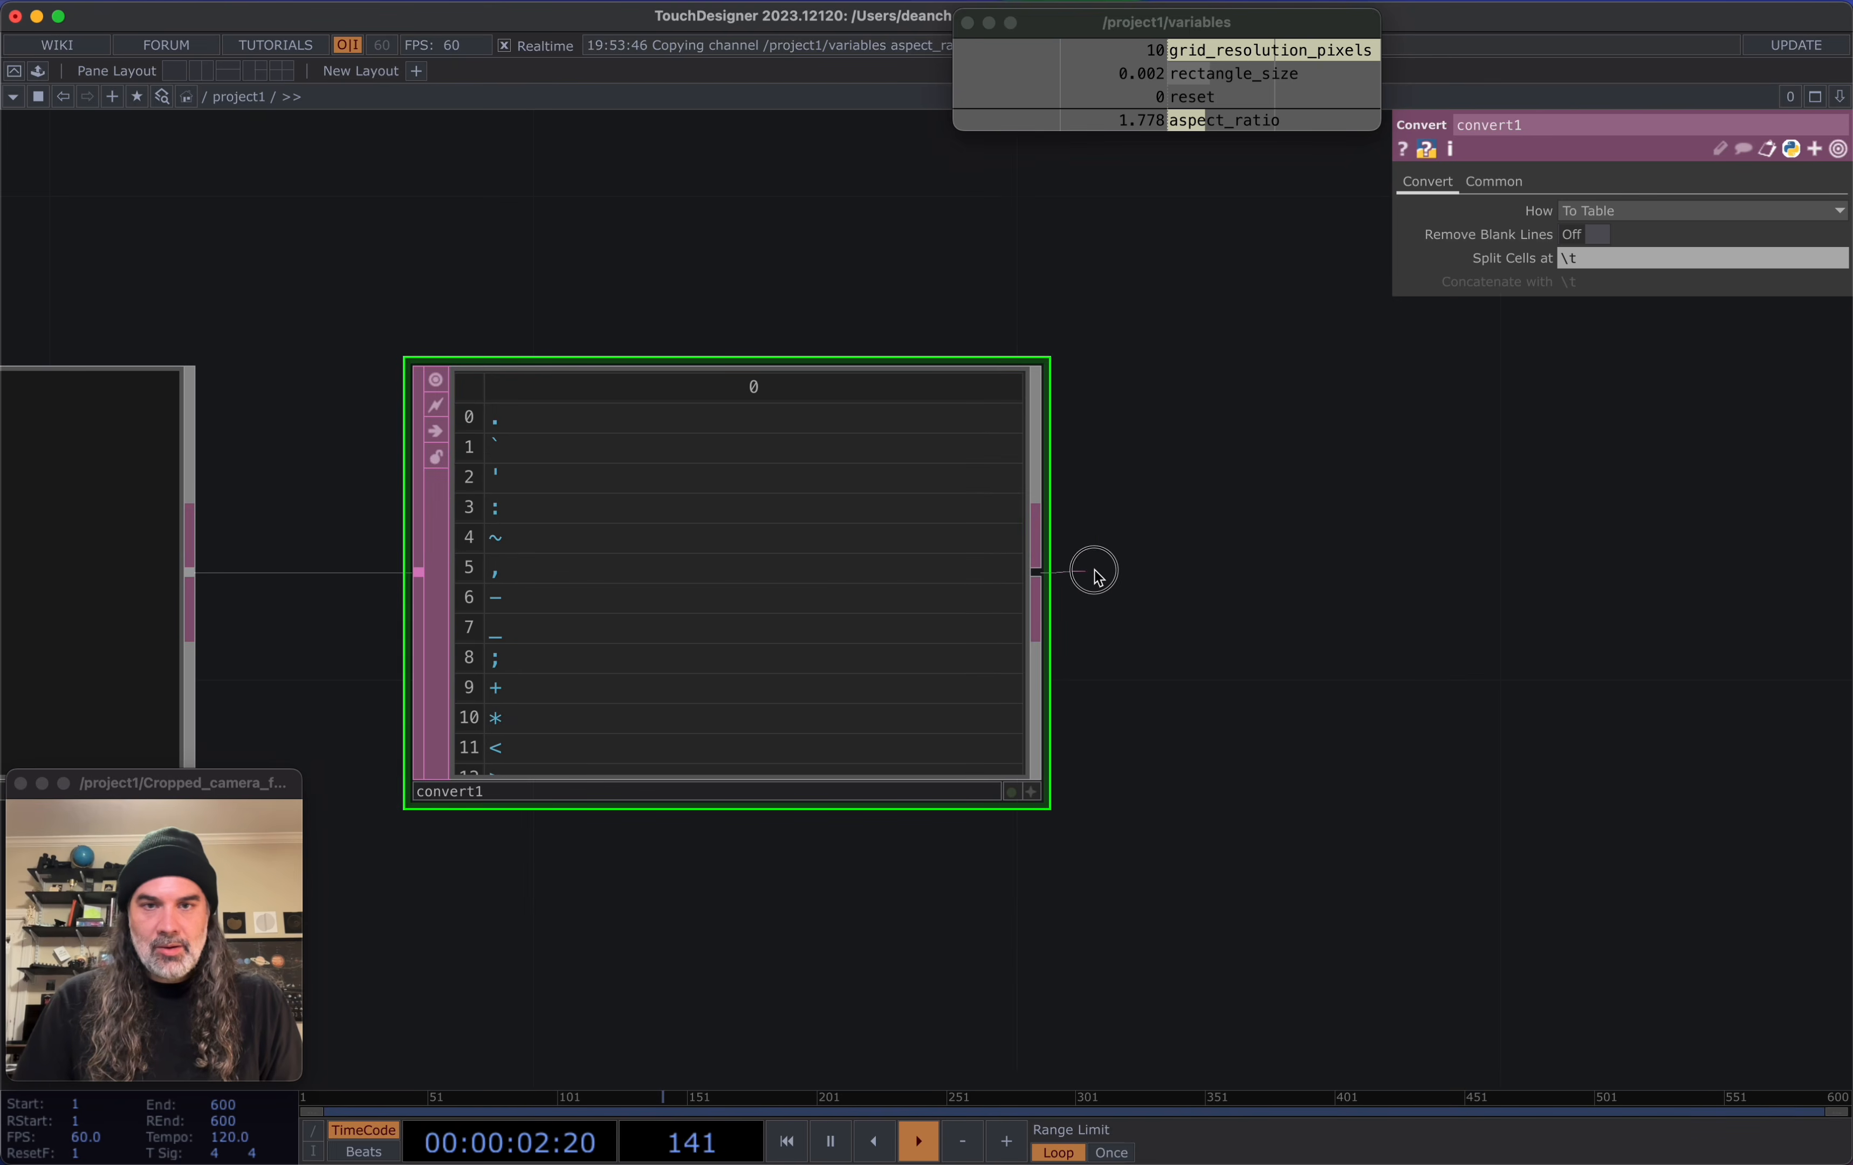
click(1226, 569)
click(1027, 393)
click(1443, 552)
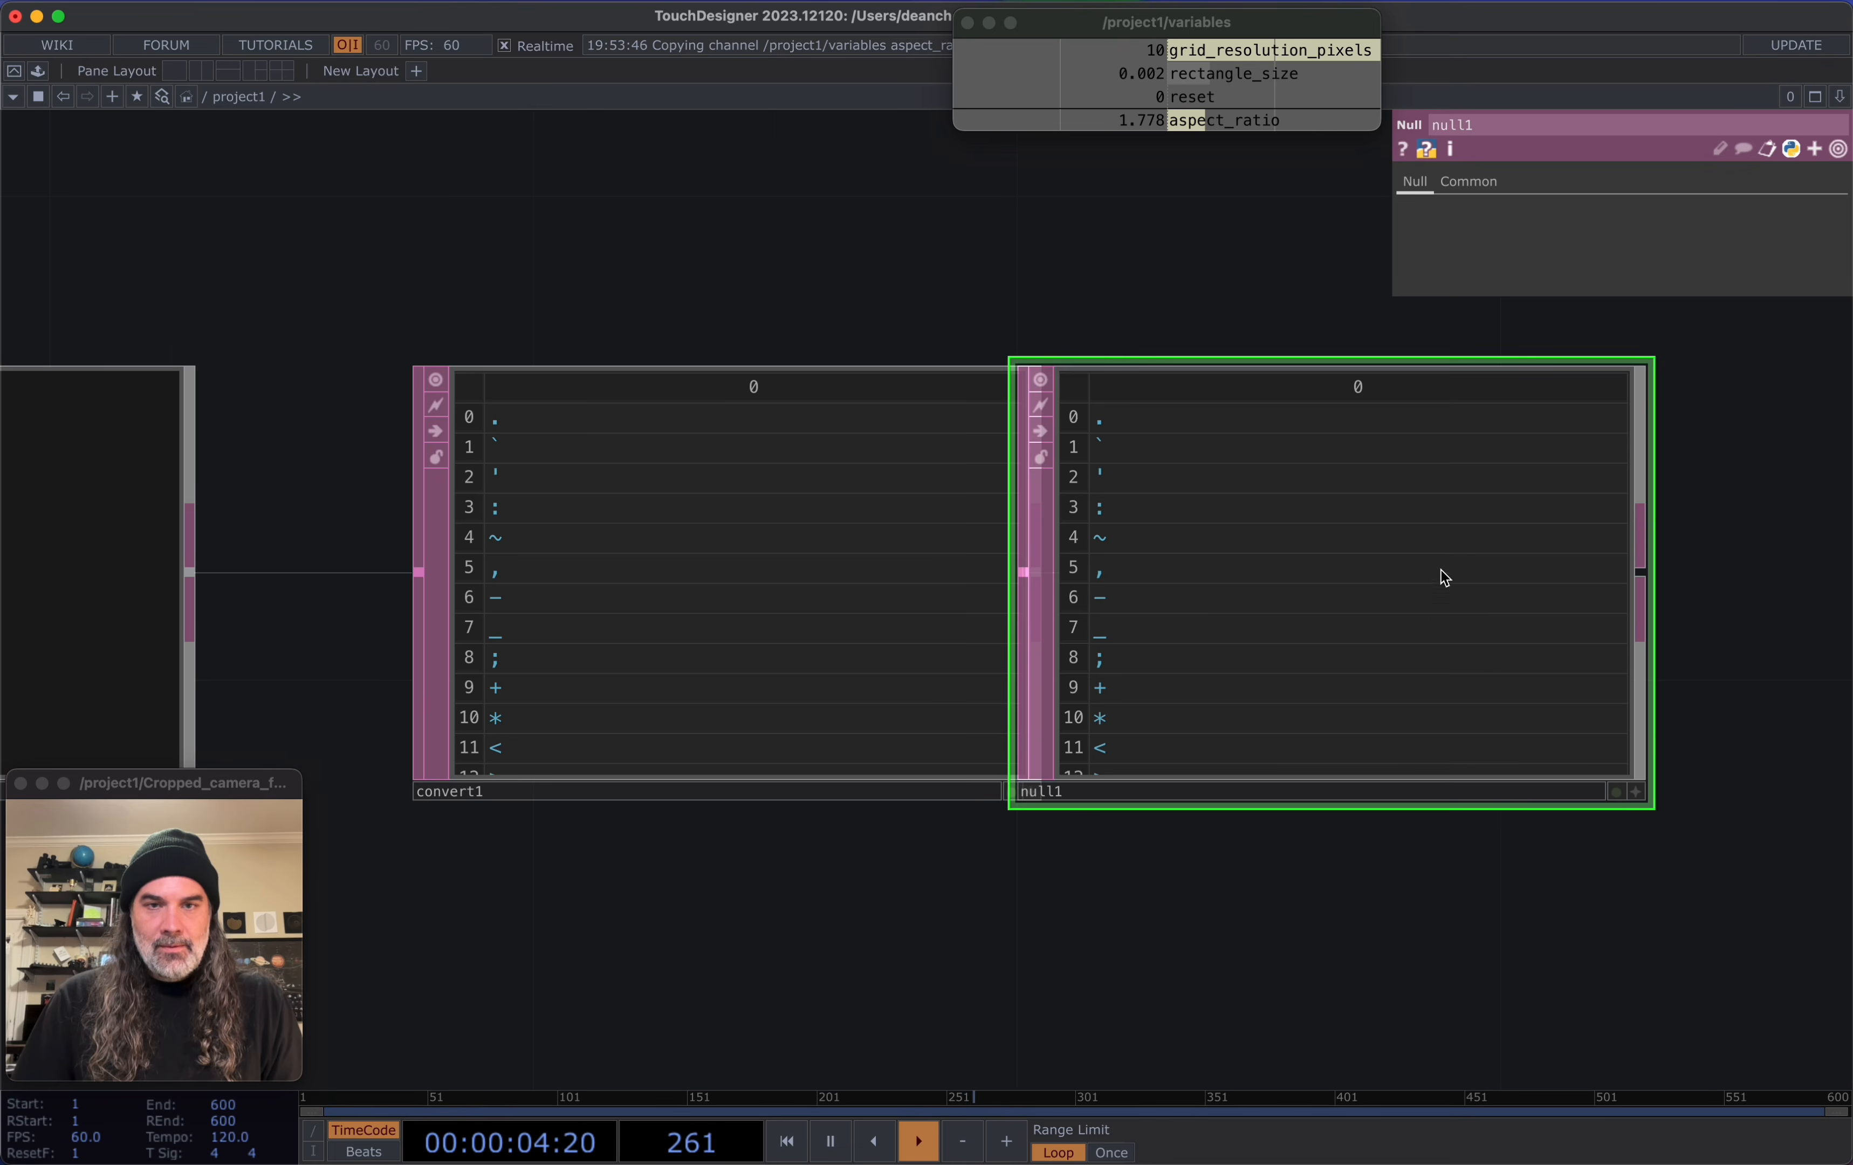
Move the Null DAT clear of the Convert DAT and rename it characters
drag(1241, 726, 1340, 732)
click(1234, 790)
text(characters)
key(Return)
Move the character DAT chain closer beneath the variables CHOP and space the characters Null DAT farther from the Convert DAT
scroll(1257, 769, down, 10)
scroll(1232, 739, up, 8)
scroll(1236, 755, up, 1)
drag(1303, 787, 1191, 769)
right_drag(1191, 769, 811, 677)
drag(811, 677, 734, 494)
click(1172, 641)
drag(1200, 633, 1121, 759)
scroll(1101, 645, up, 3)
drag(957, 620, 1059, 619)
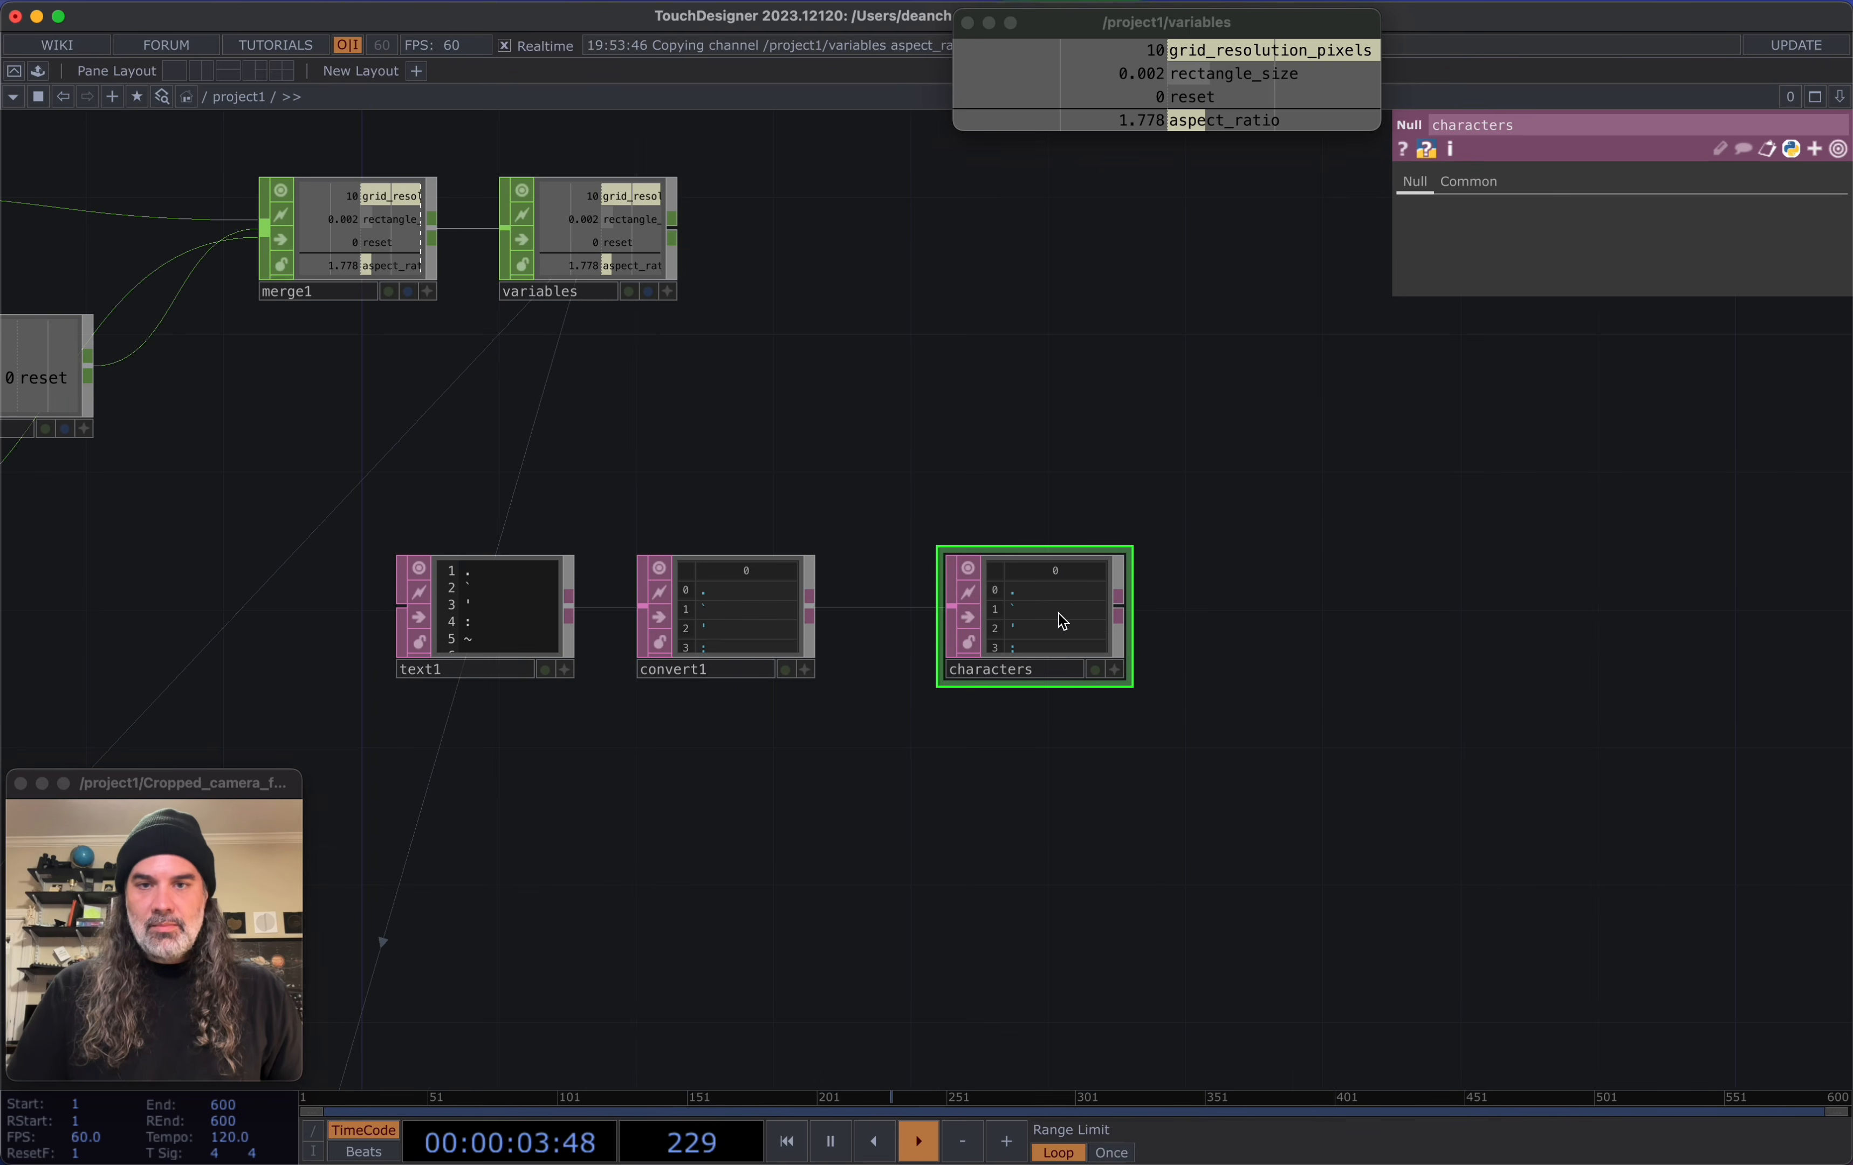
Collapse the characters Null DAT into a Base COMP, place it beside the Convert DAT, and rename it character_textures
right_click(1073, 758)
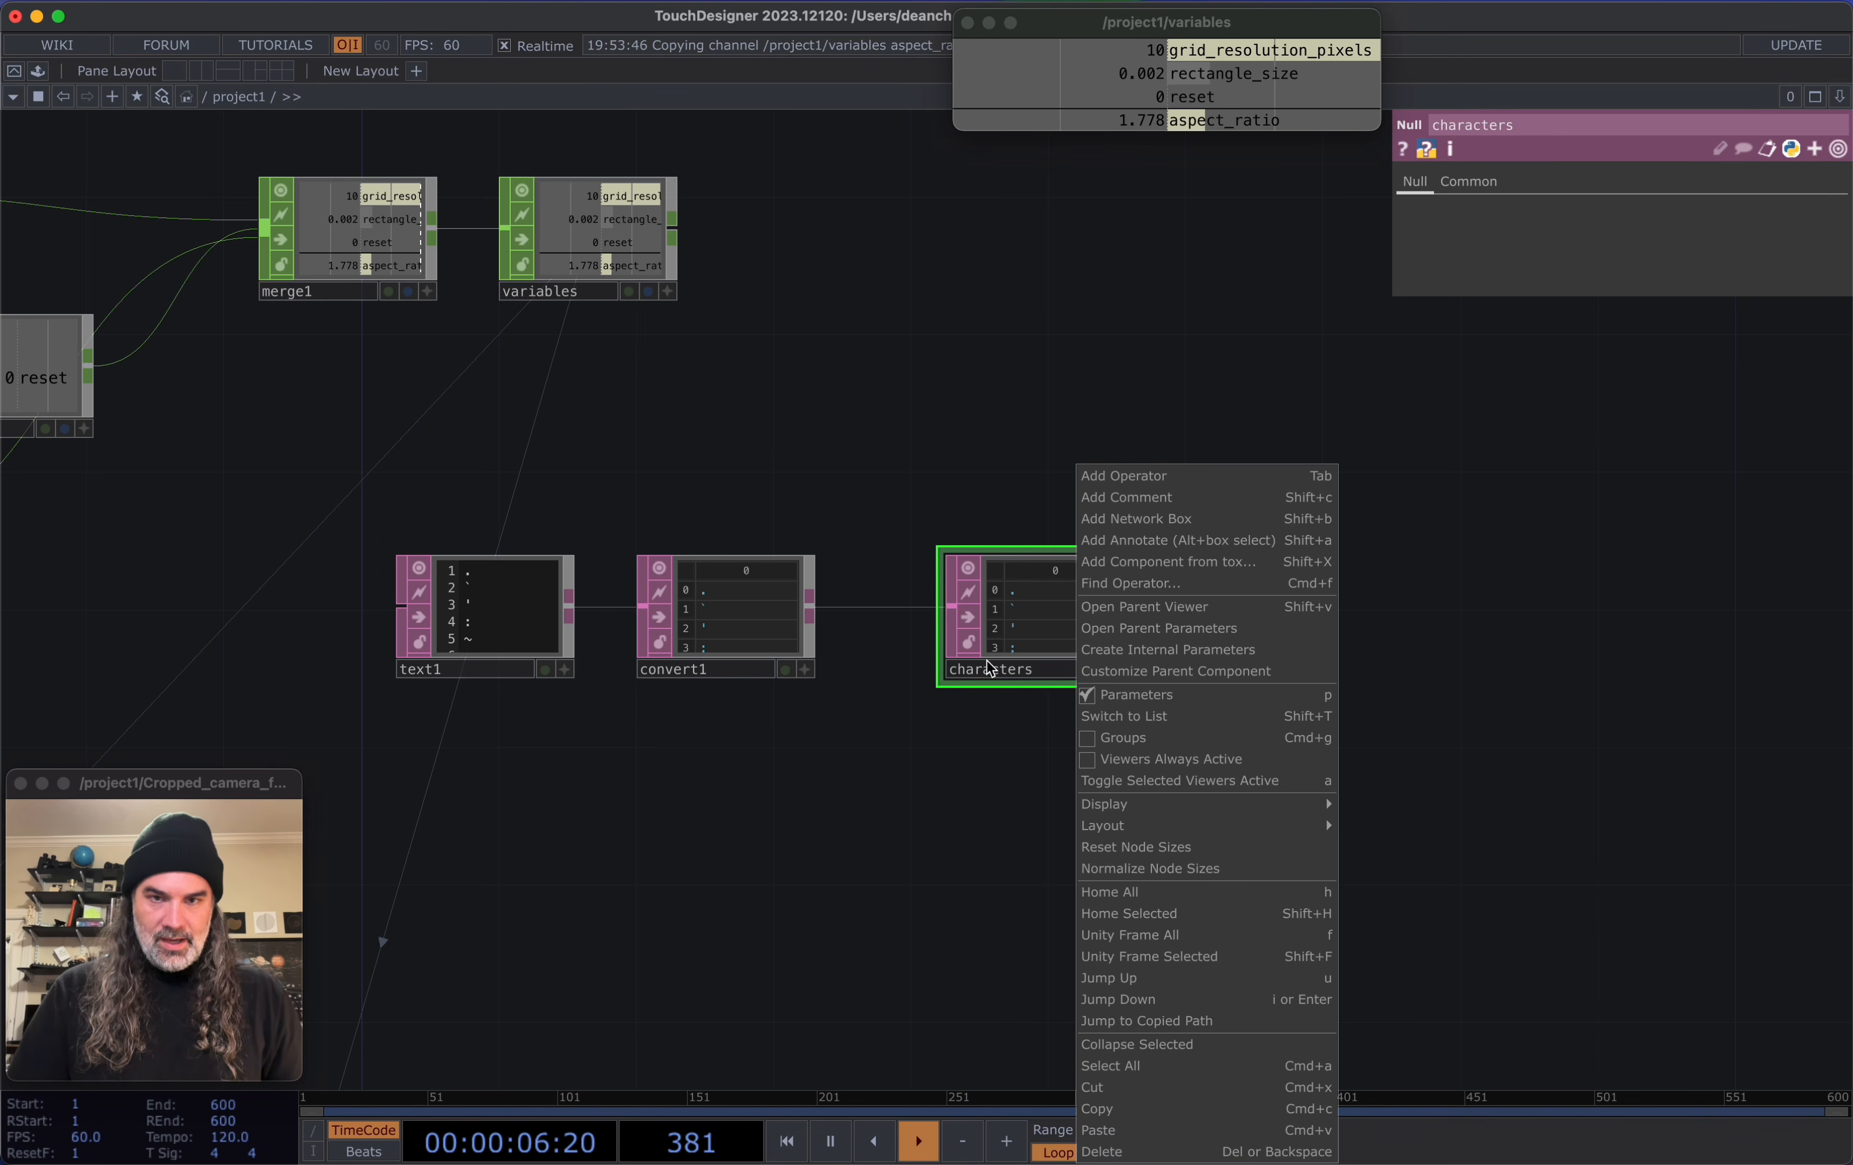
click(1167, 1045)
drag(1036, 599, 986, 610)
click(956, 674)
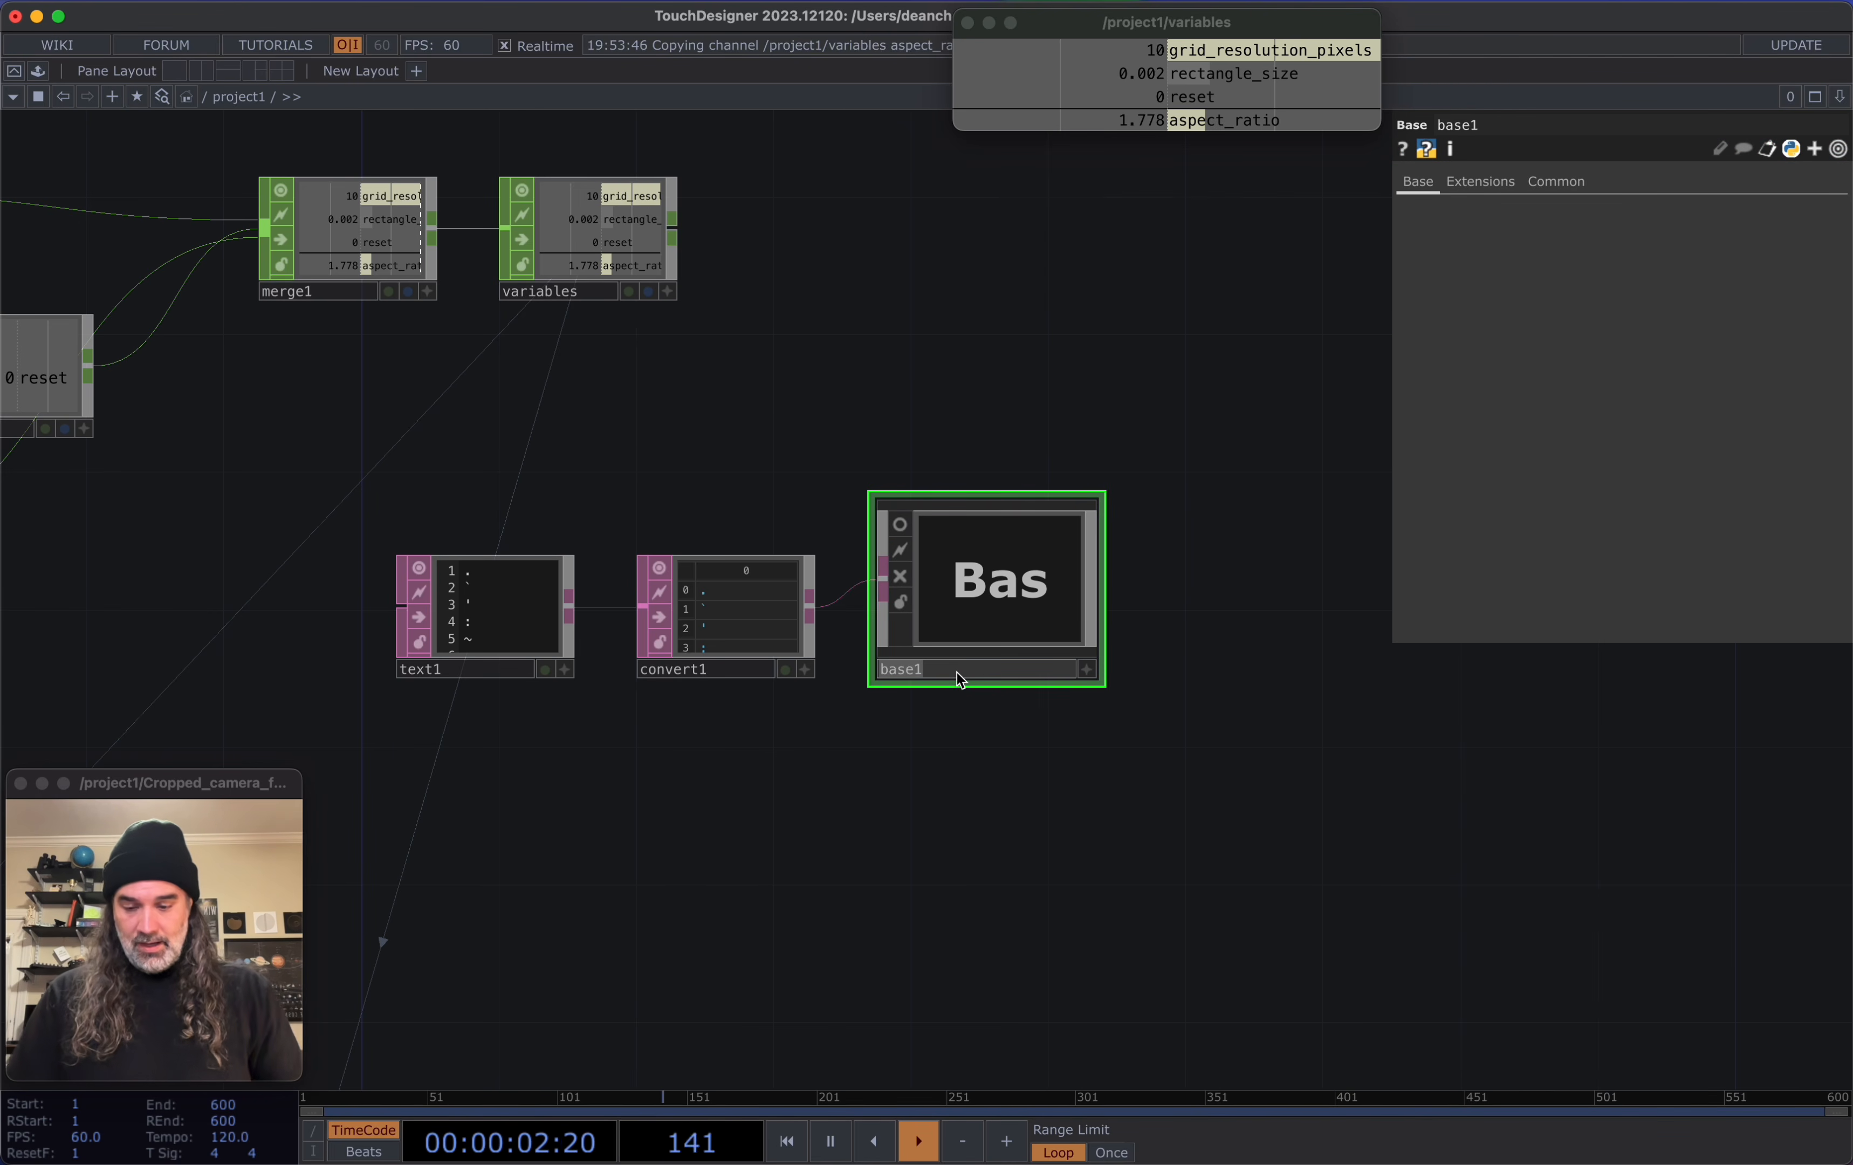
text(char)
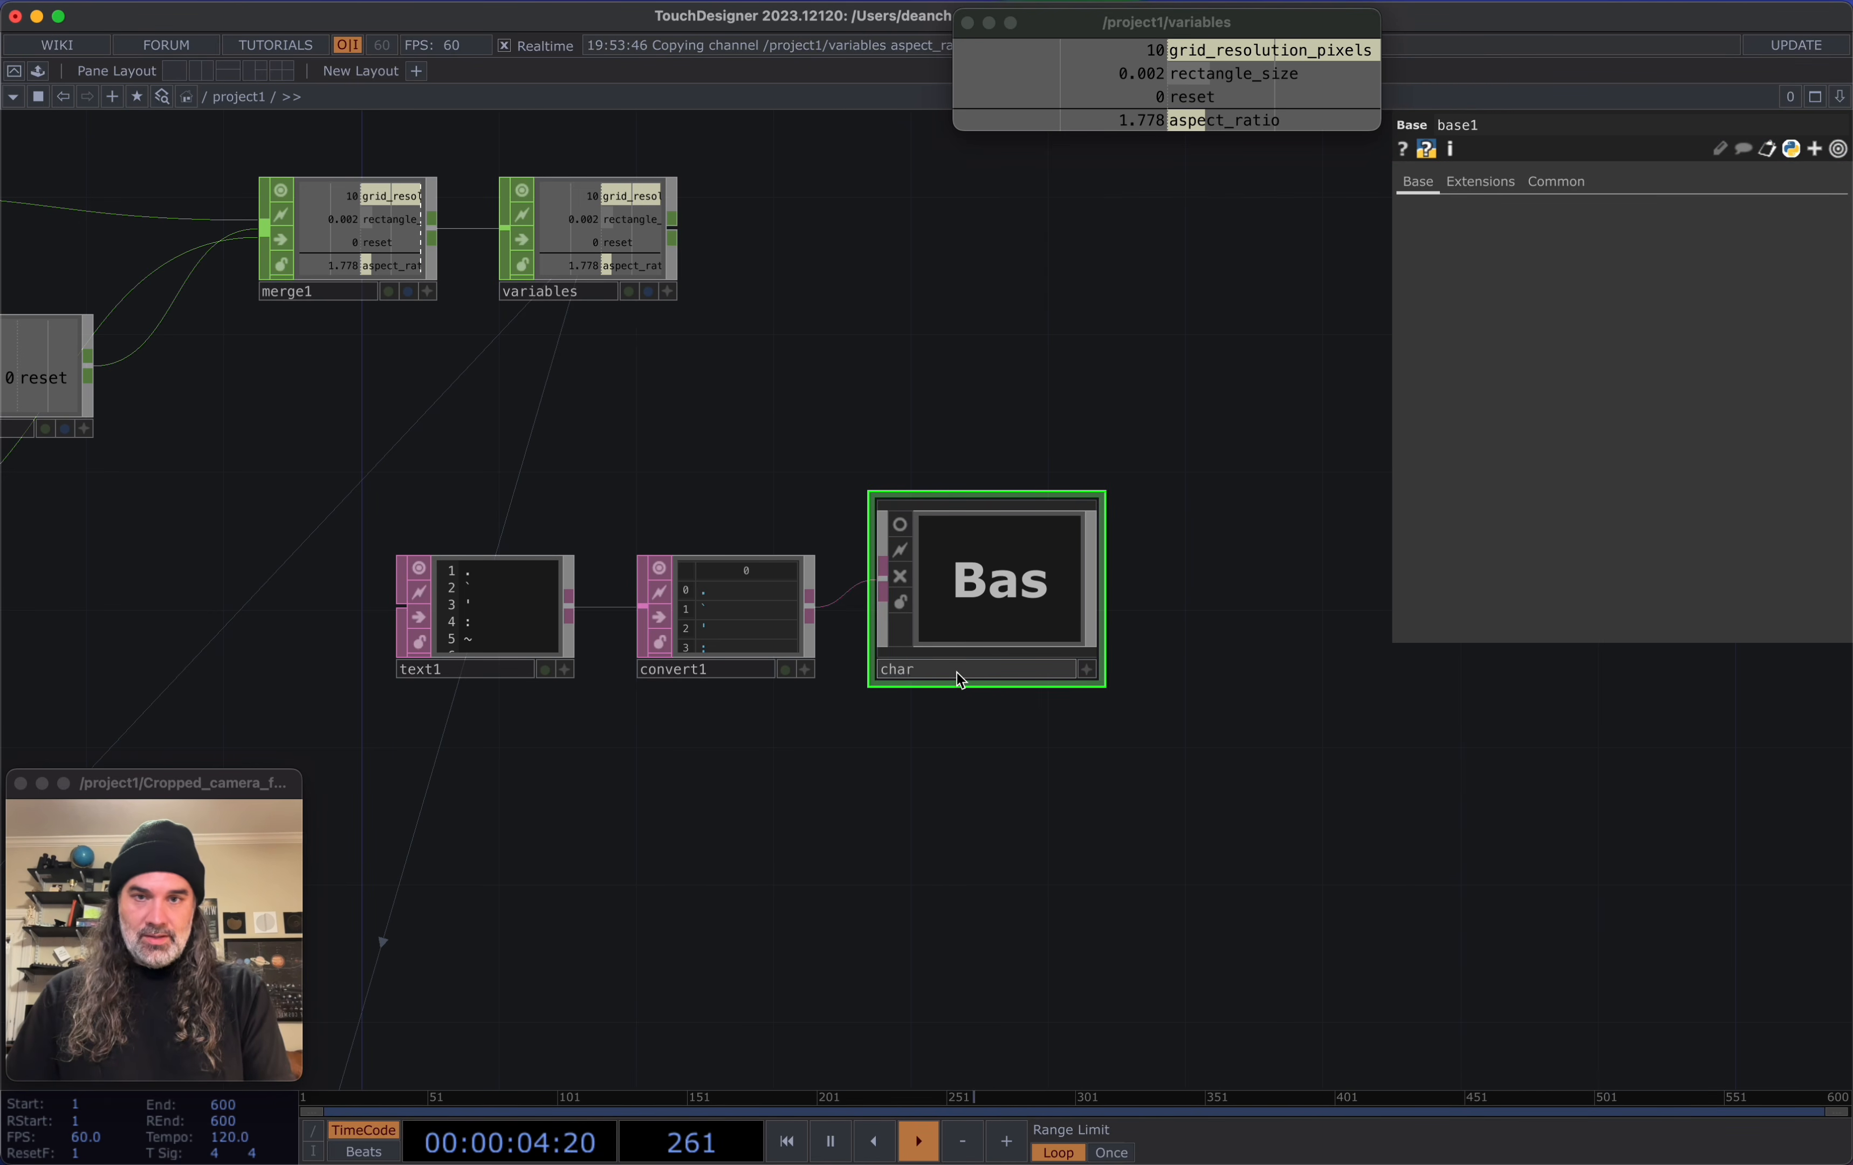
text(acter_textures)
key(Return)
Enter the character_textures component and line up its In DAT level with the characters Null DAT
double_click(1005, 550)
drag(683, 788, 835, 775)
scroll(916, 624, down, 8)
right_drag(1173, 787, 1084, 703)
drag(809, 626, 546, 869)
drag(750, 771, 1187, 336)
drag(943, 388, 365, 639)
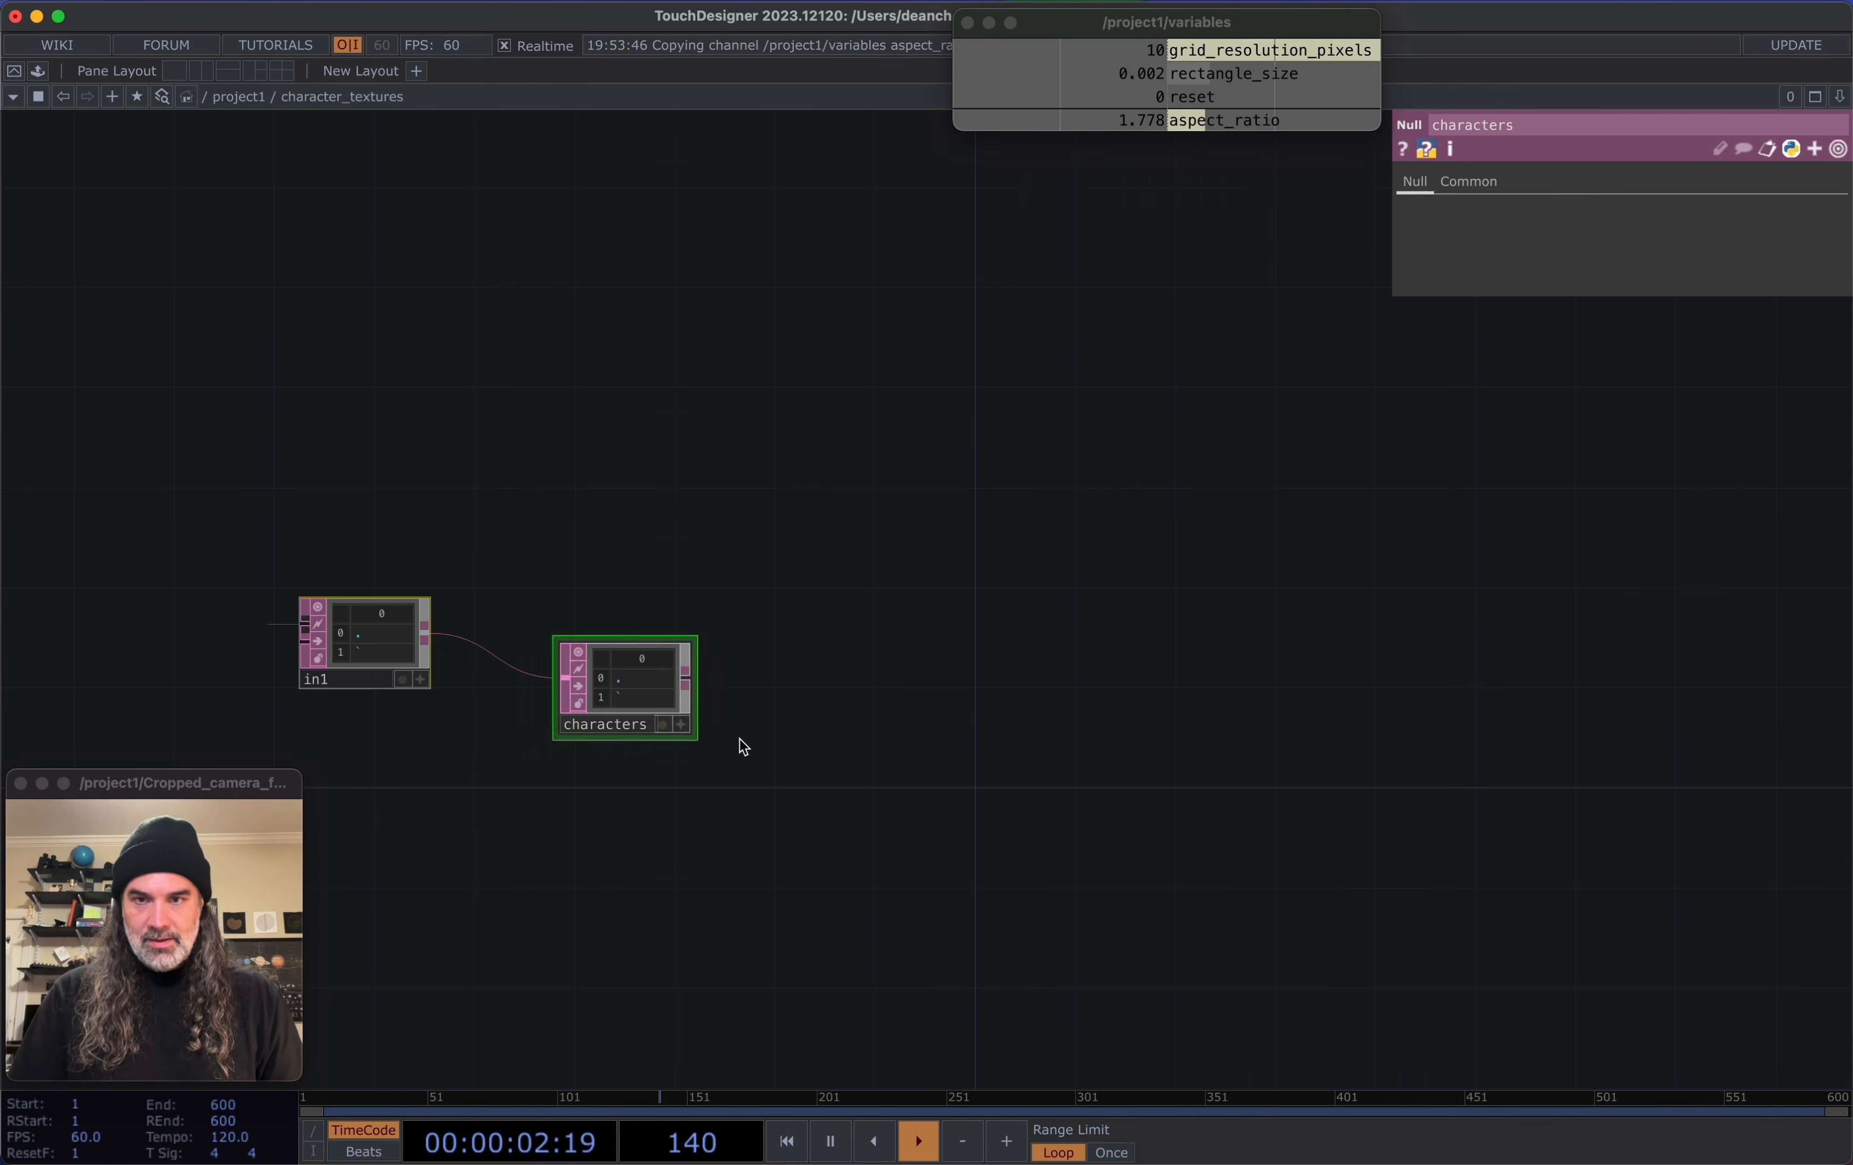
drag(780, 748, 977, 684)
drag(1186, 588, 1191, 586)
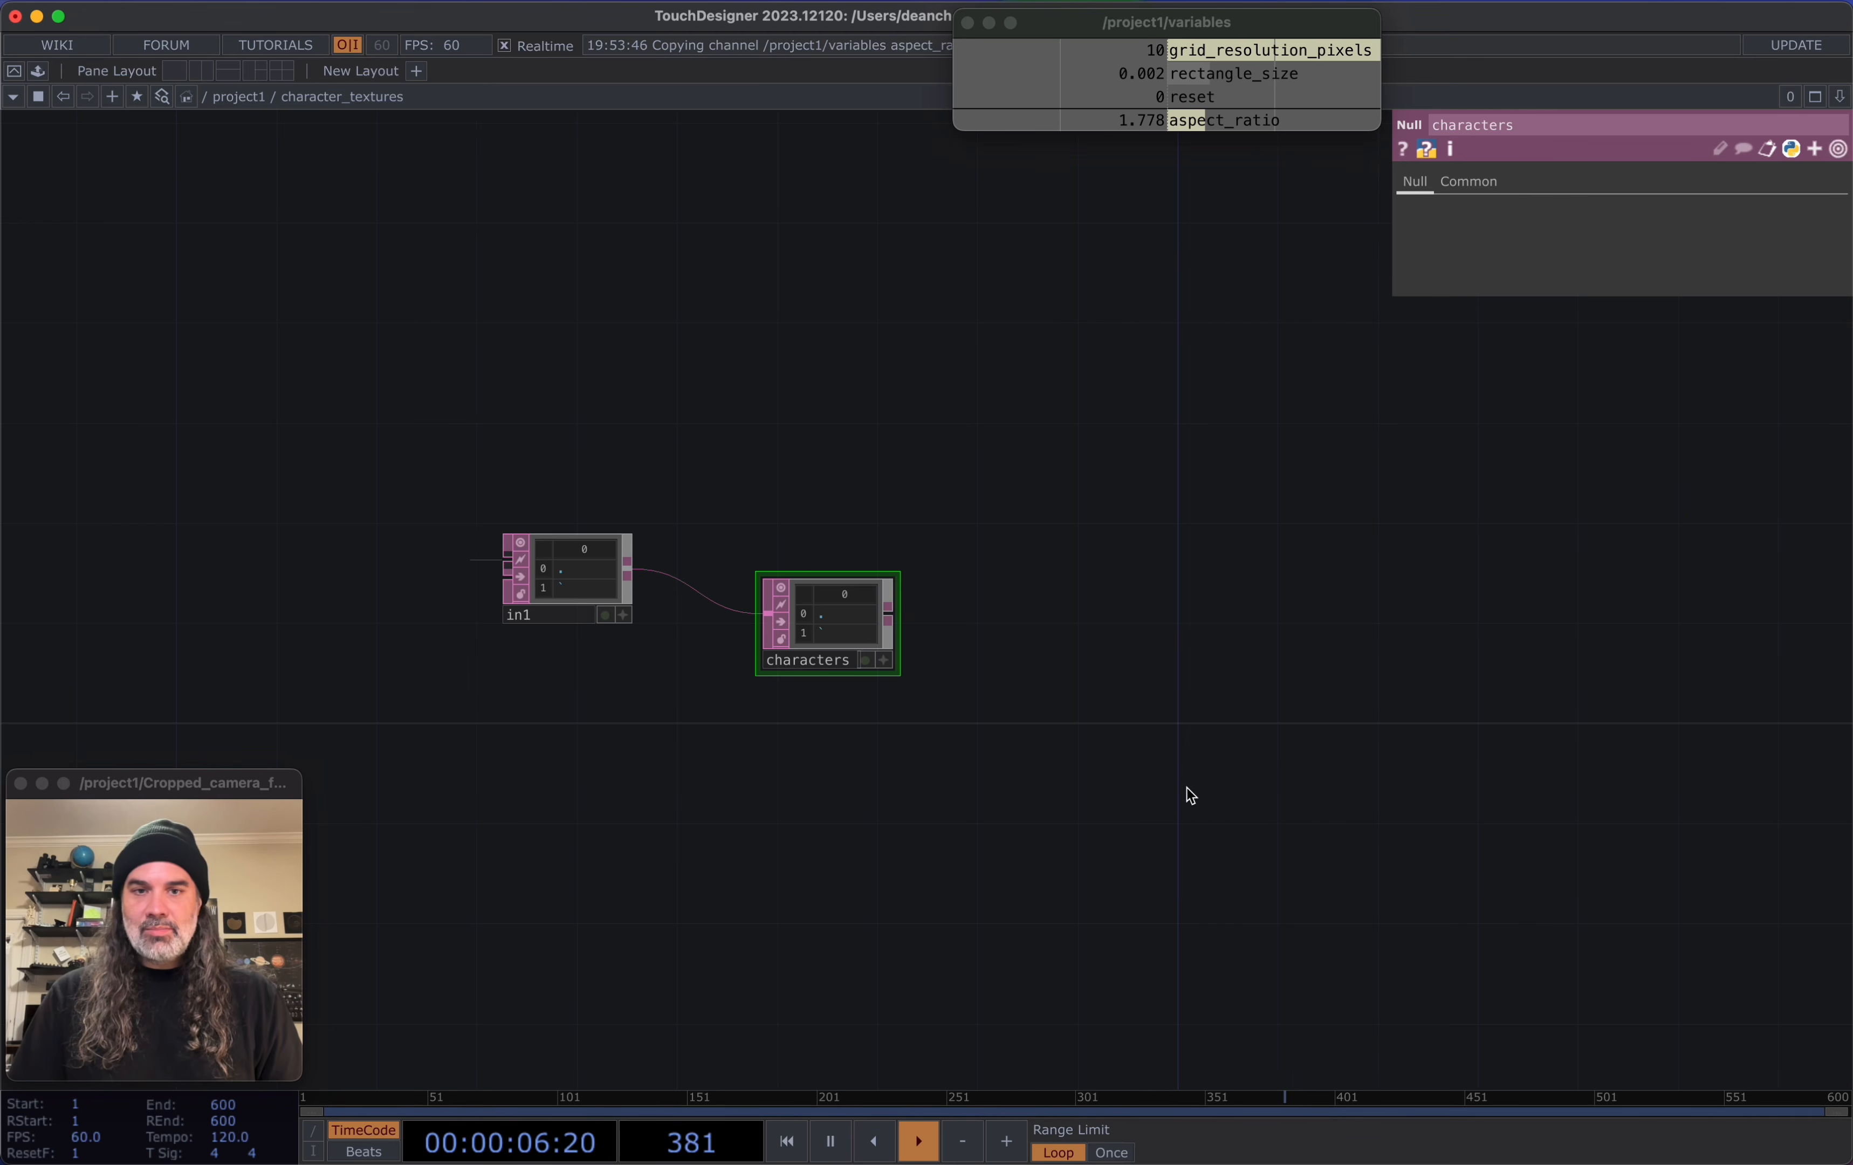
drag(1195, 649, 1135, 409)
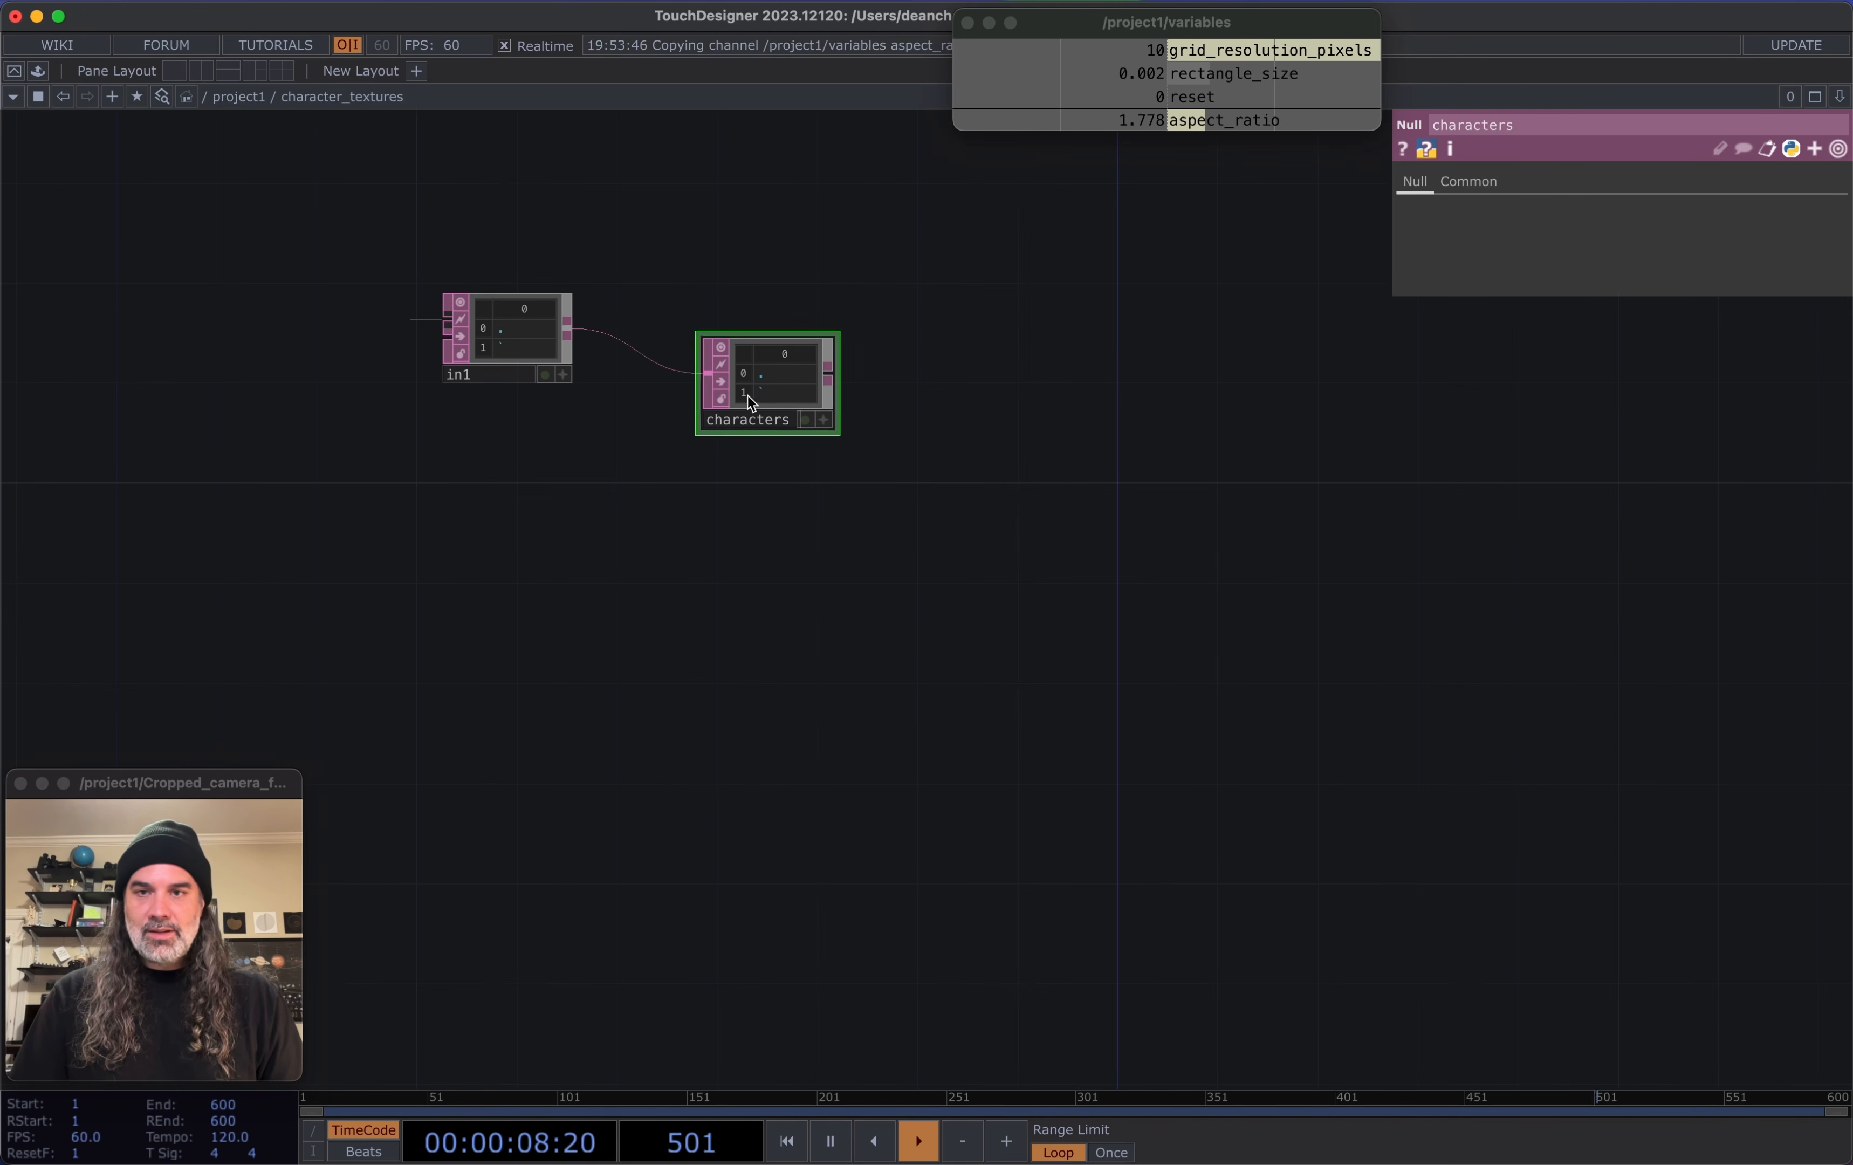
drag(493, 317, 269, 418)
Add a Replicator COMP to the right of the characters Null DAT
drag(537, 514, 527, 468)
drag(1069, 487, 1139, 545)
scroll(602, 502, up, 10)
scroll(664, 482, down, 2)
scroll(690, 495, up, 3)
scroll(724, 504, down, 8)
key(Tab)
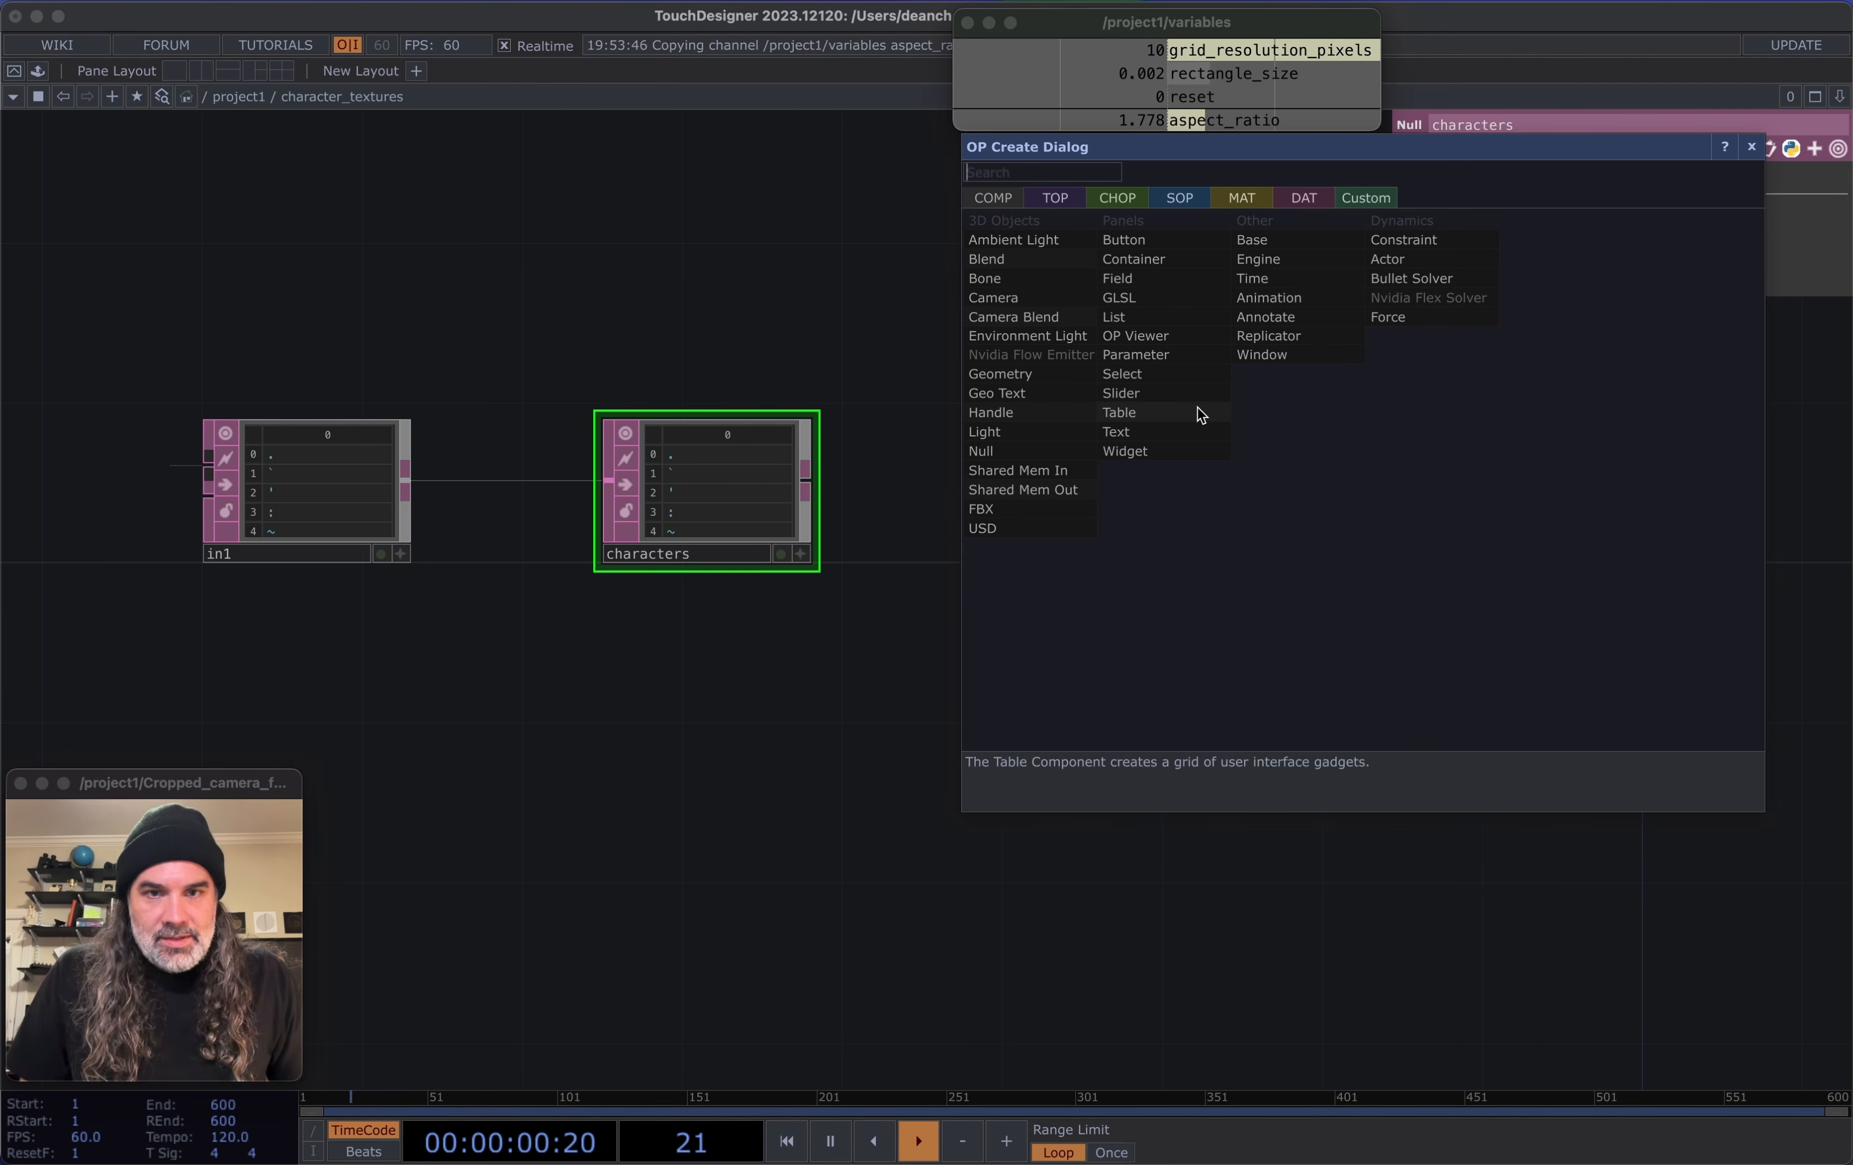
click(1262, 341)
click(1324, 493)
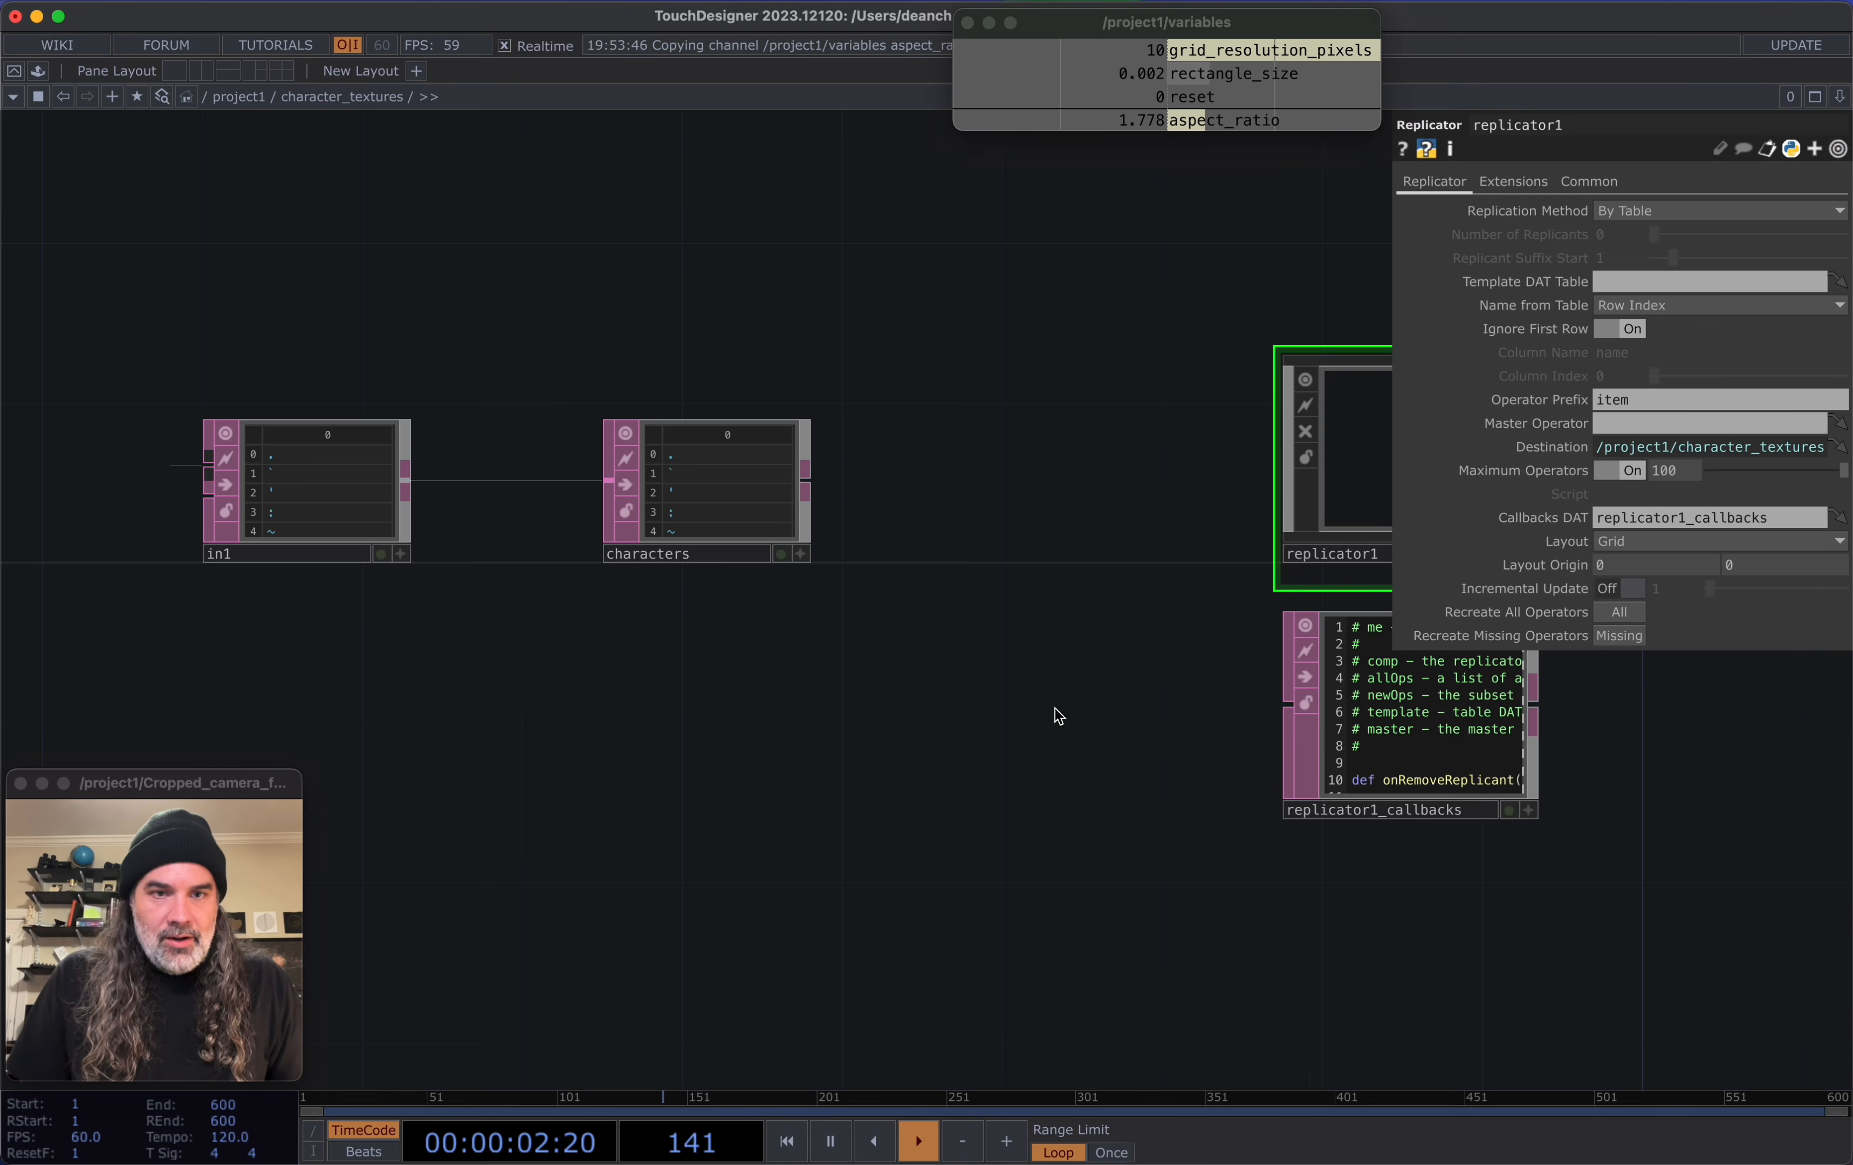
Move the Replicator COMP and its callbacks DAT higher, and bring the characters Null DAT closer to them
drag(947, 706, 921, 723)
drag(1081, 645, 1061, 490)
drag(654, 658, 700, 758)
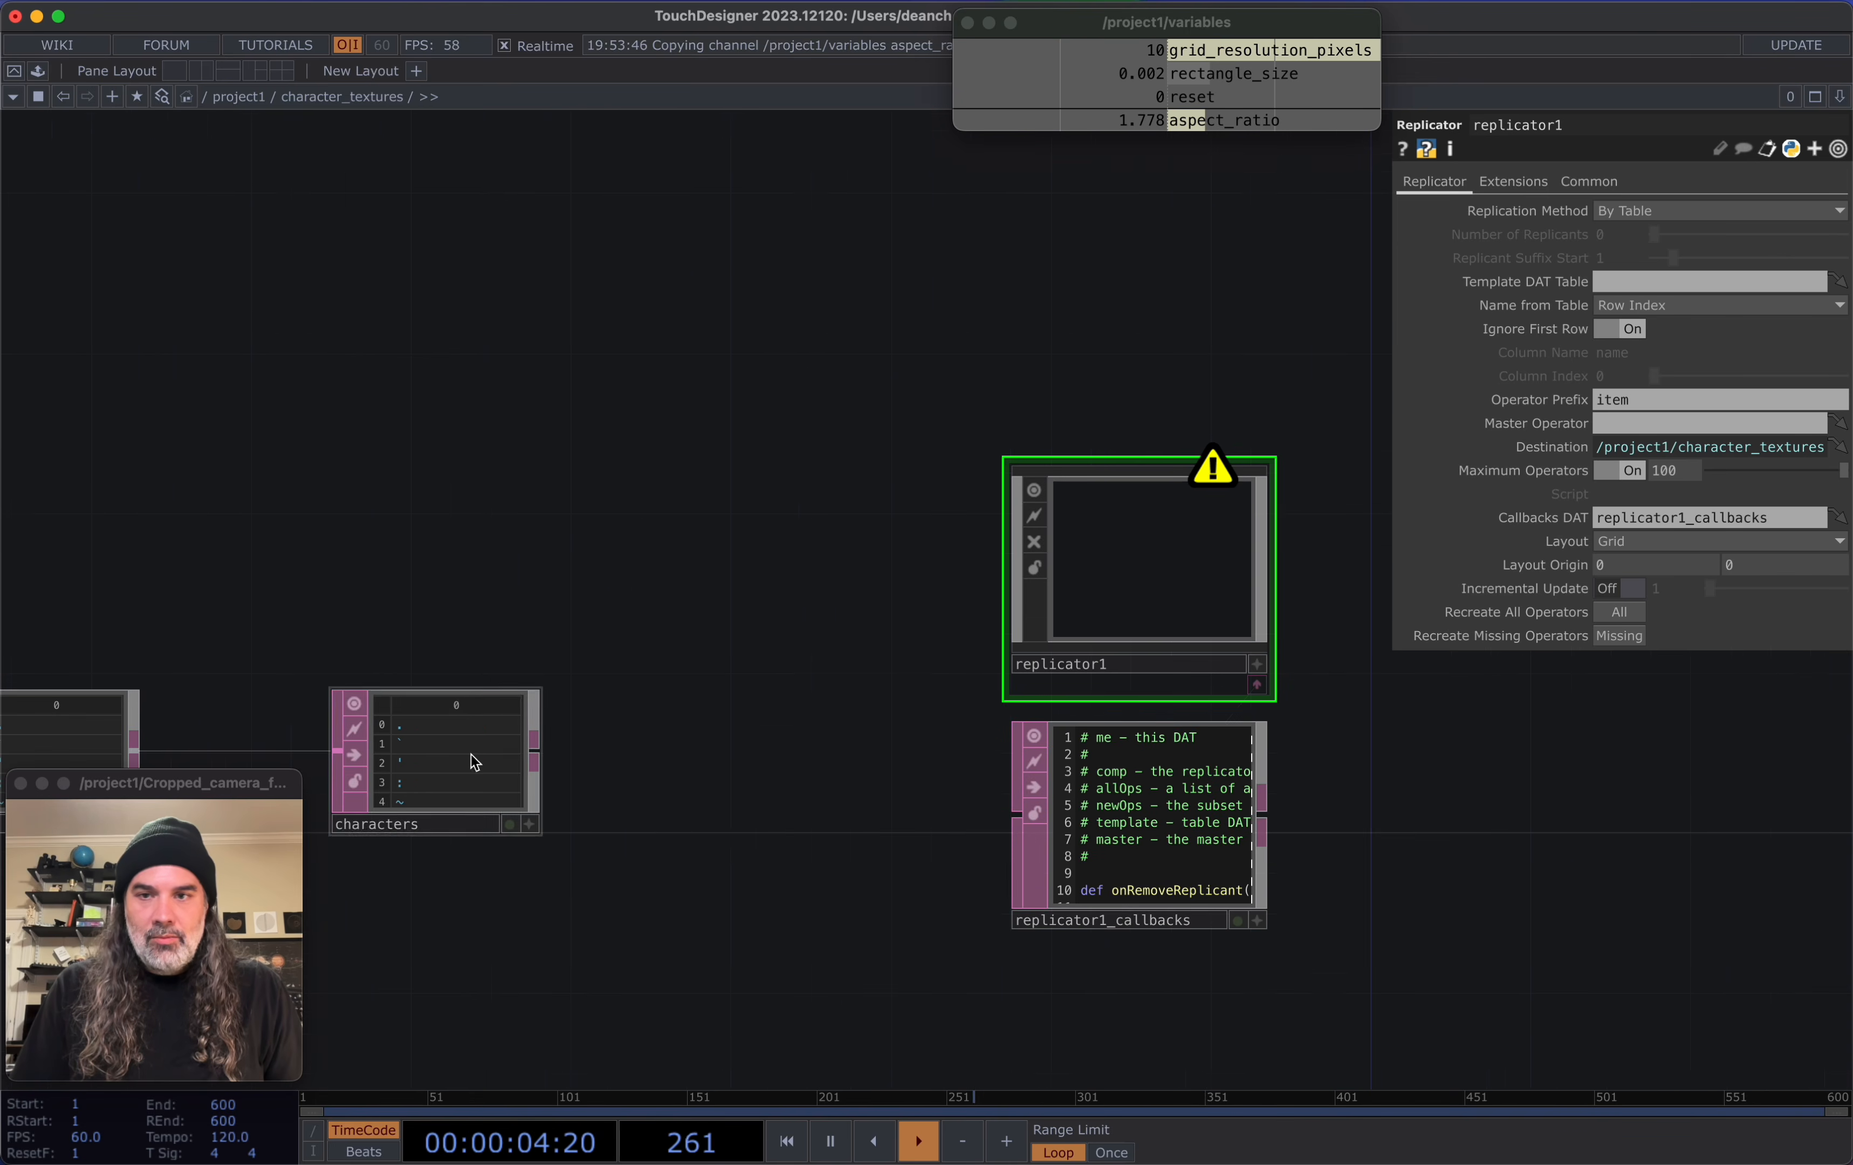
drag(454, 757, 726, 760)
Add a Text TOP above the Replicator COMP
key(Tab)
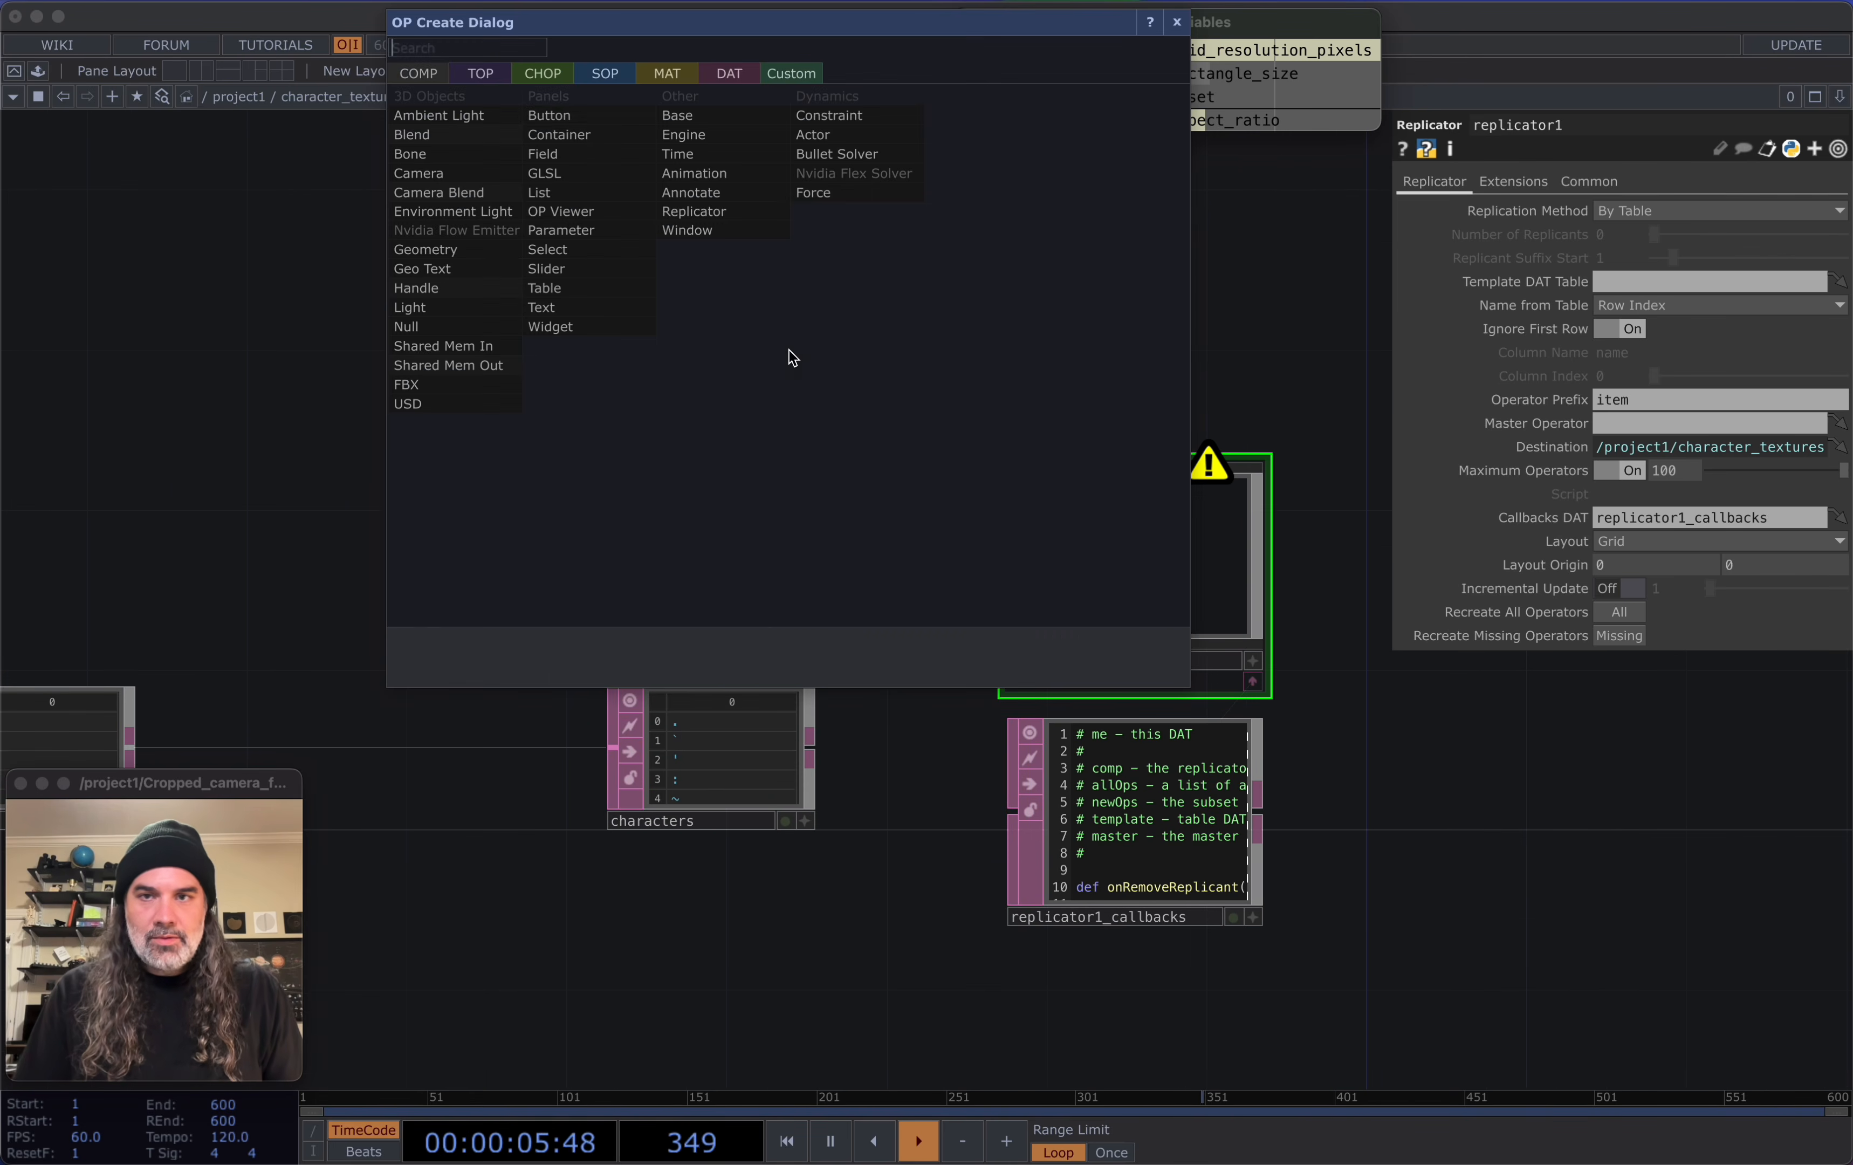
click(612, 77)
text(tex)
click(479, 74)
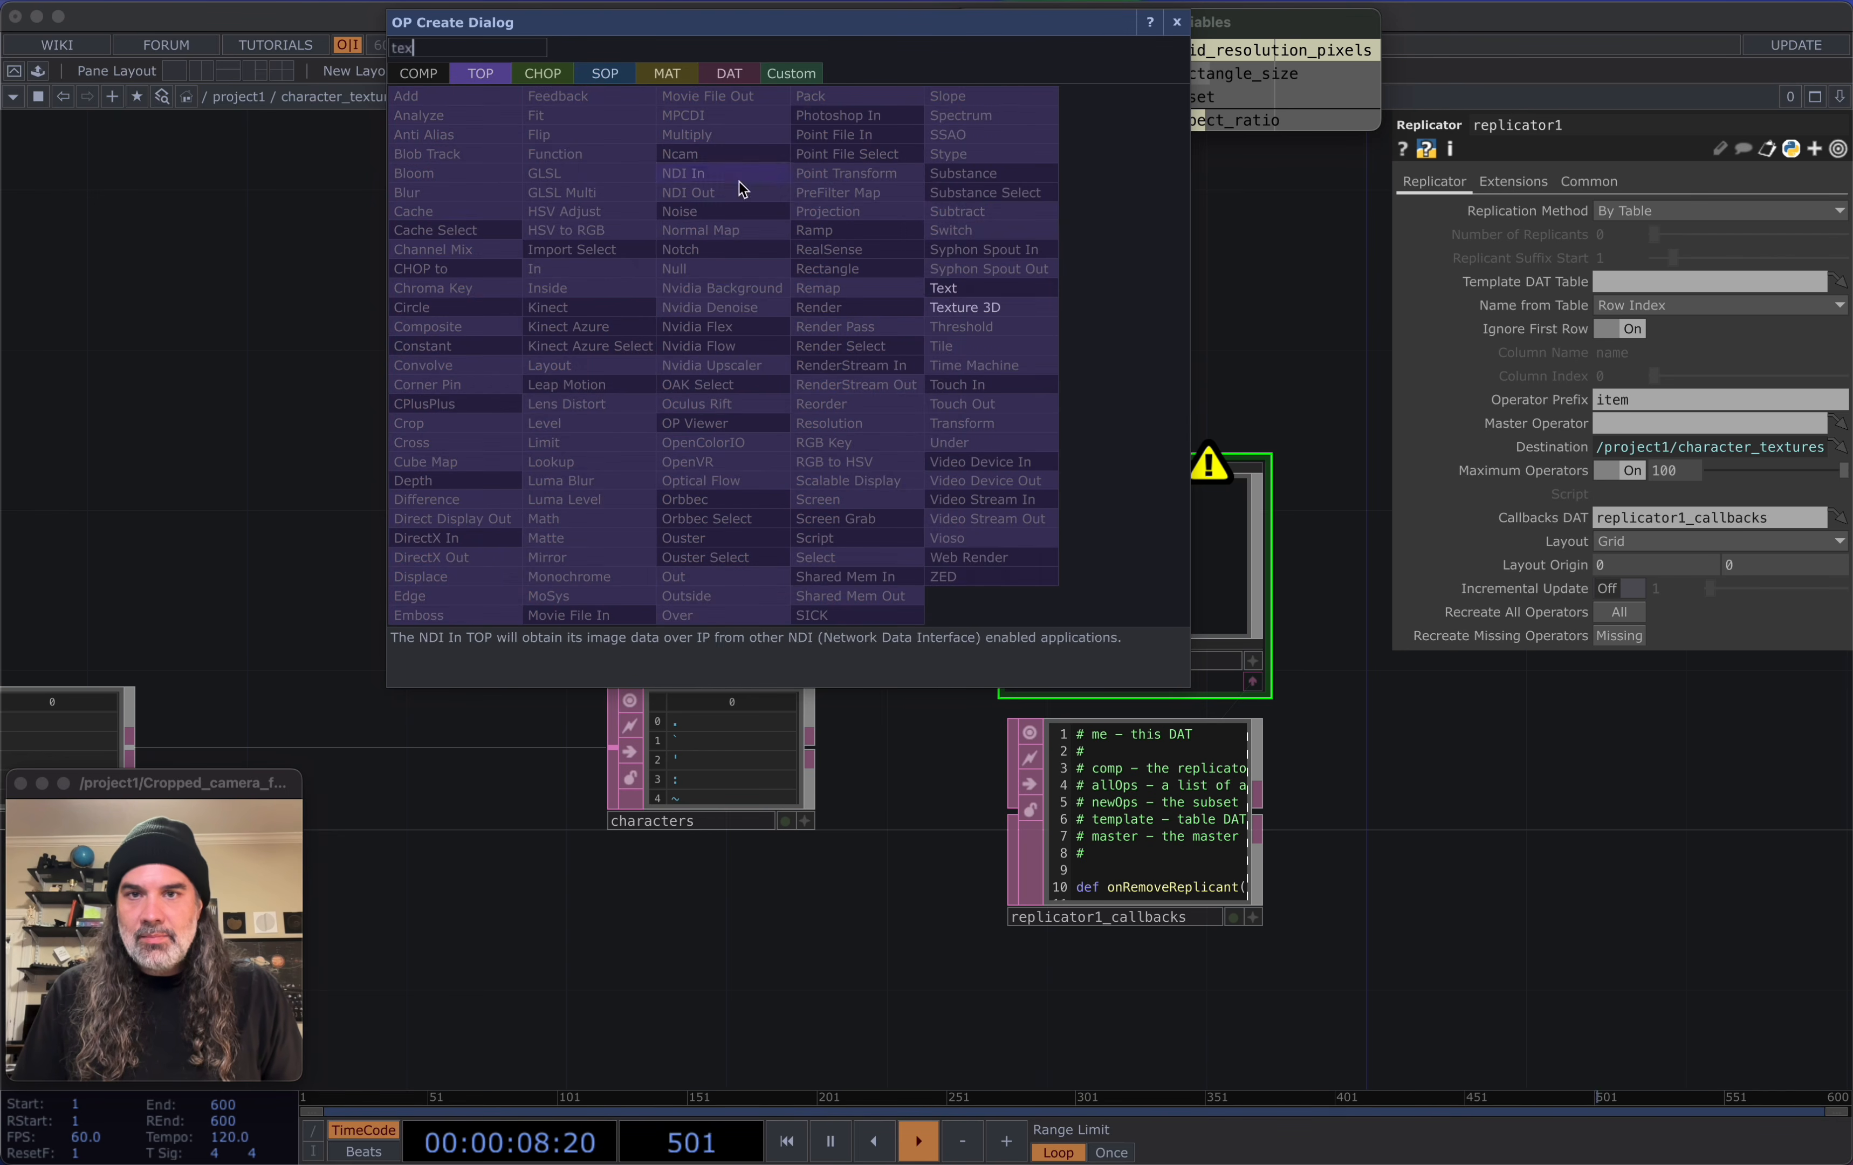
click(967, 285)
click(1030, 285)
drag(858, 367, 753, 274)
drag(909, 208, 961, 248)
Set the Replicator's Template DAT Table to characters and its Master Operator to text1
scroll(699, 359, right, 5)
scroll(699, 360, down, 2)
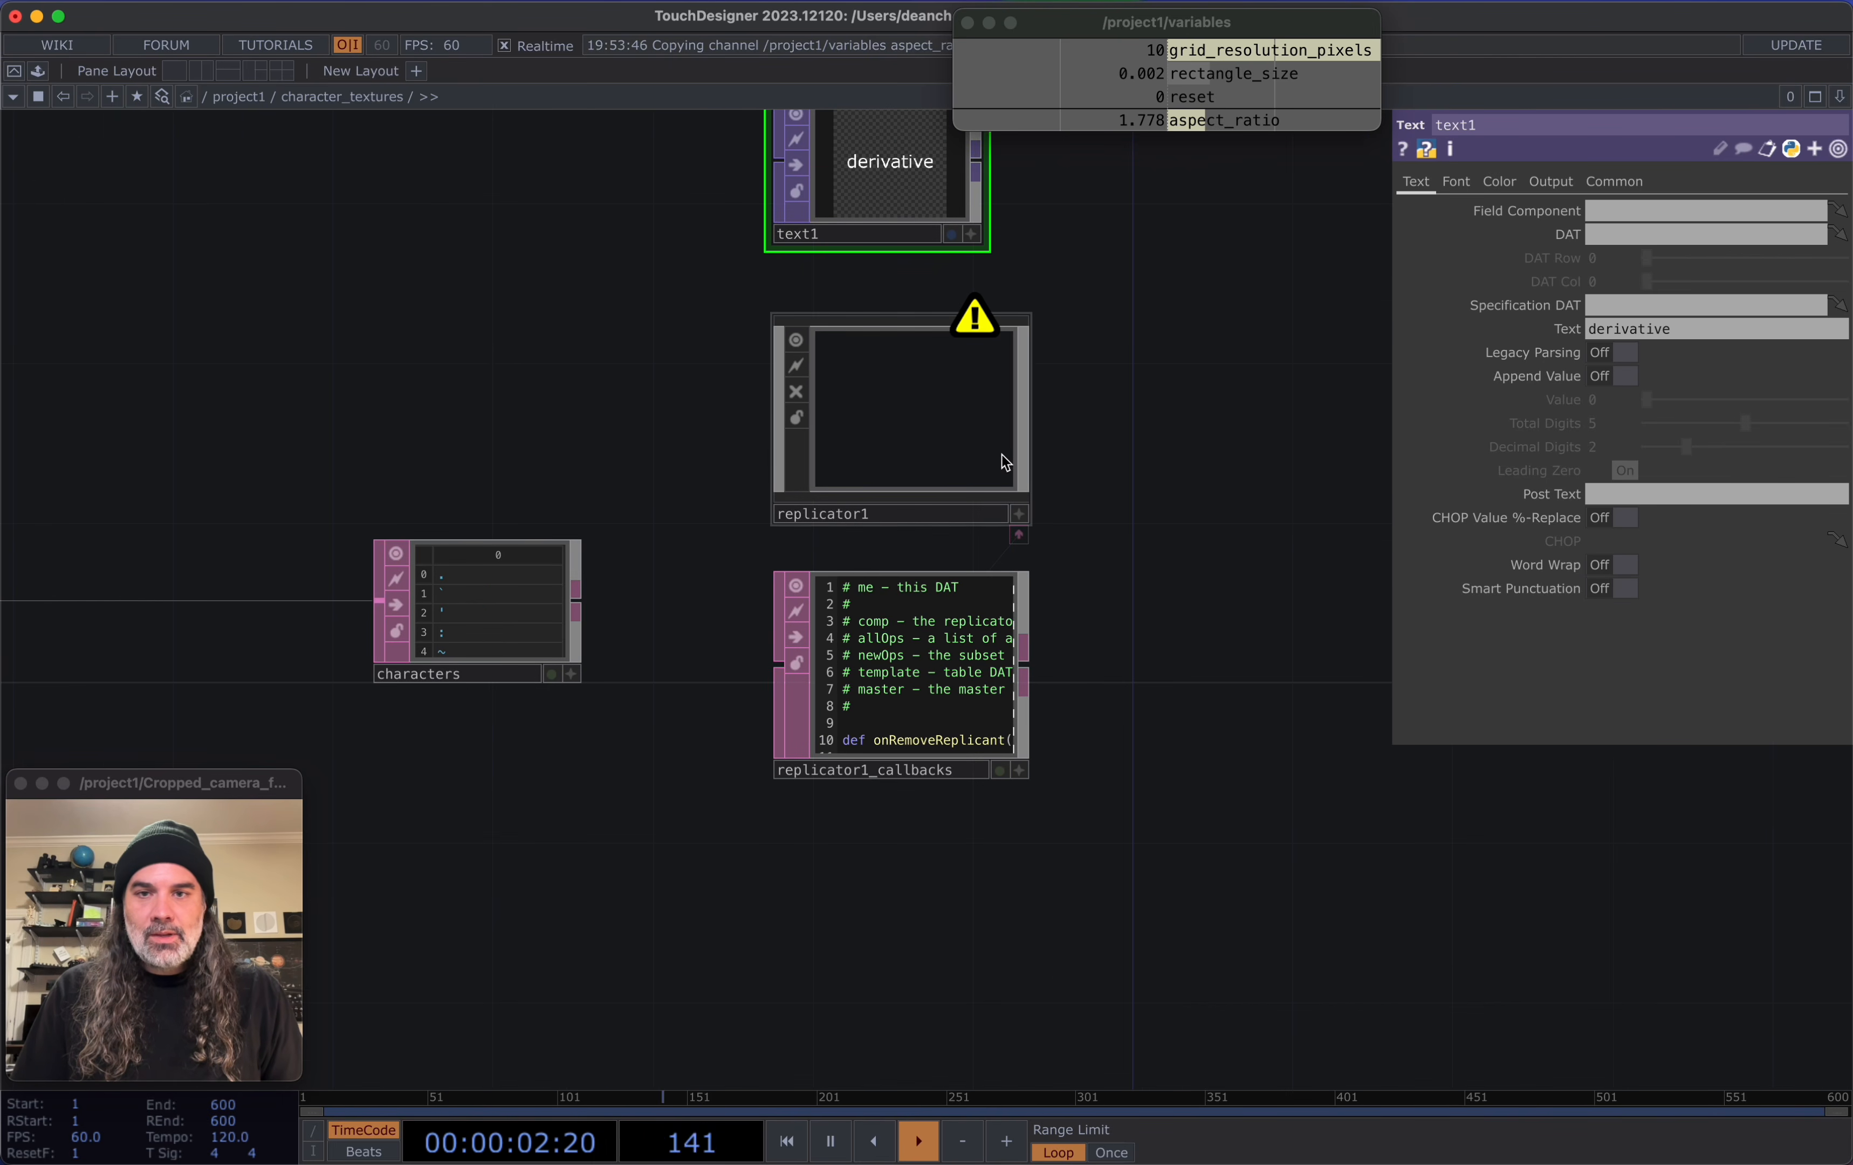
click(945, 417)
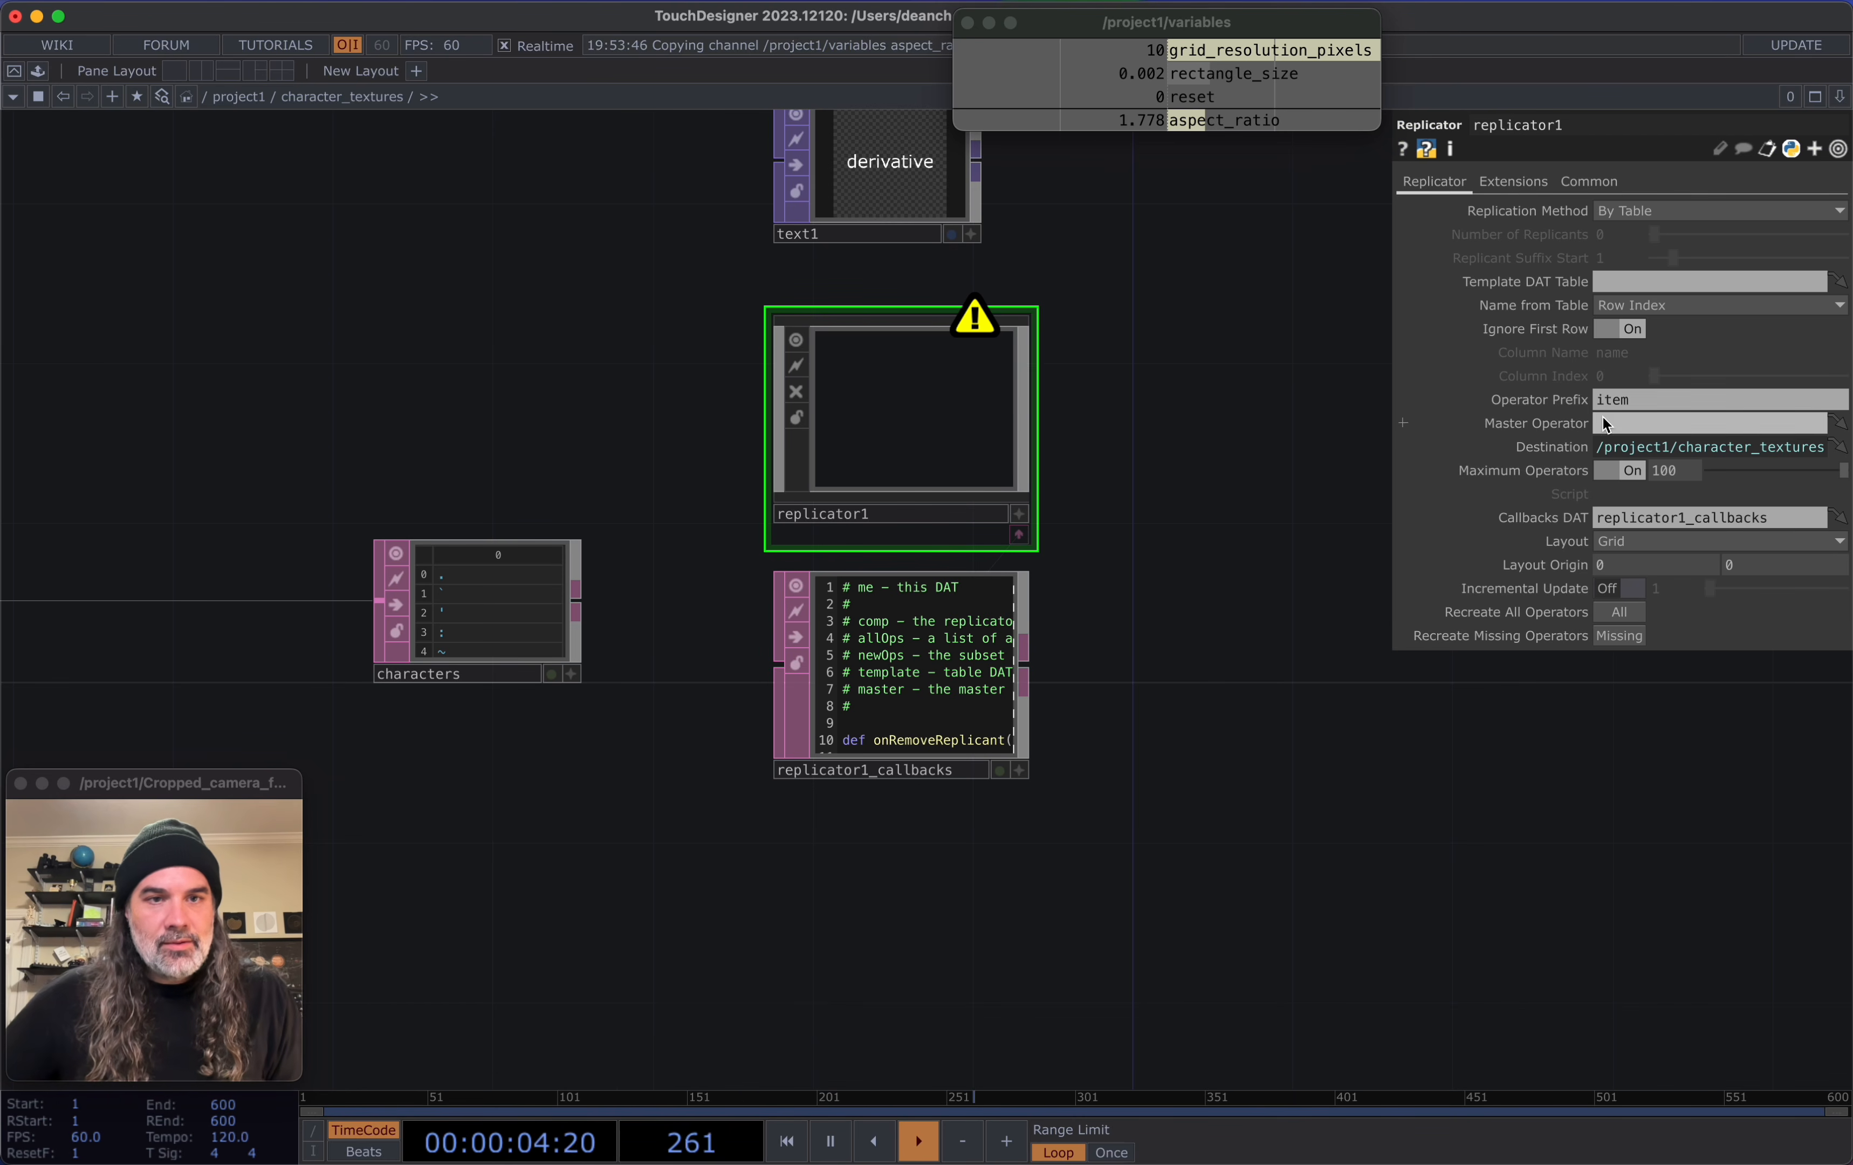
drag(570, 609, 1626, 277)
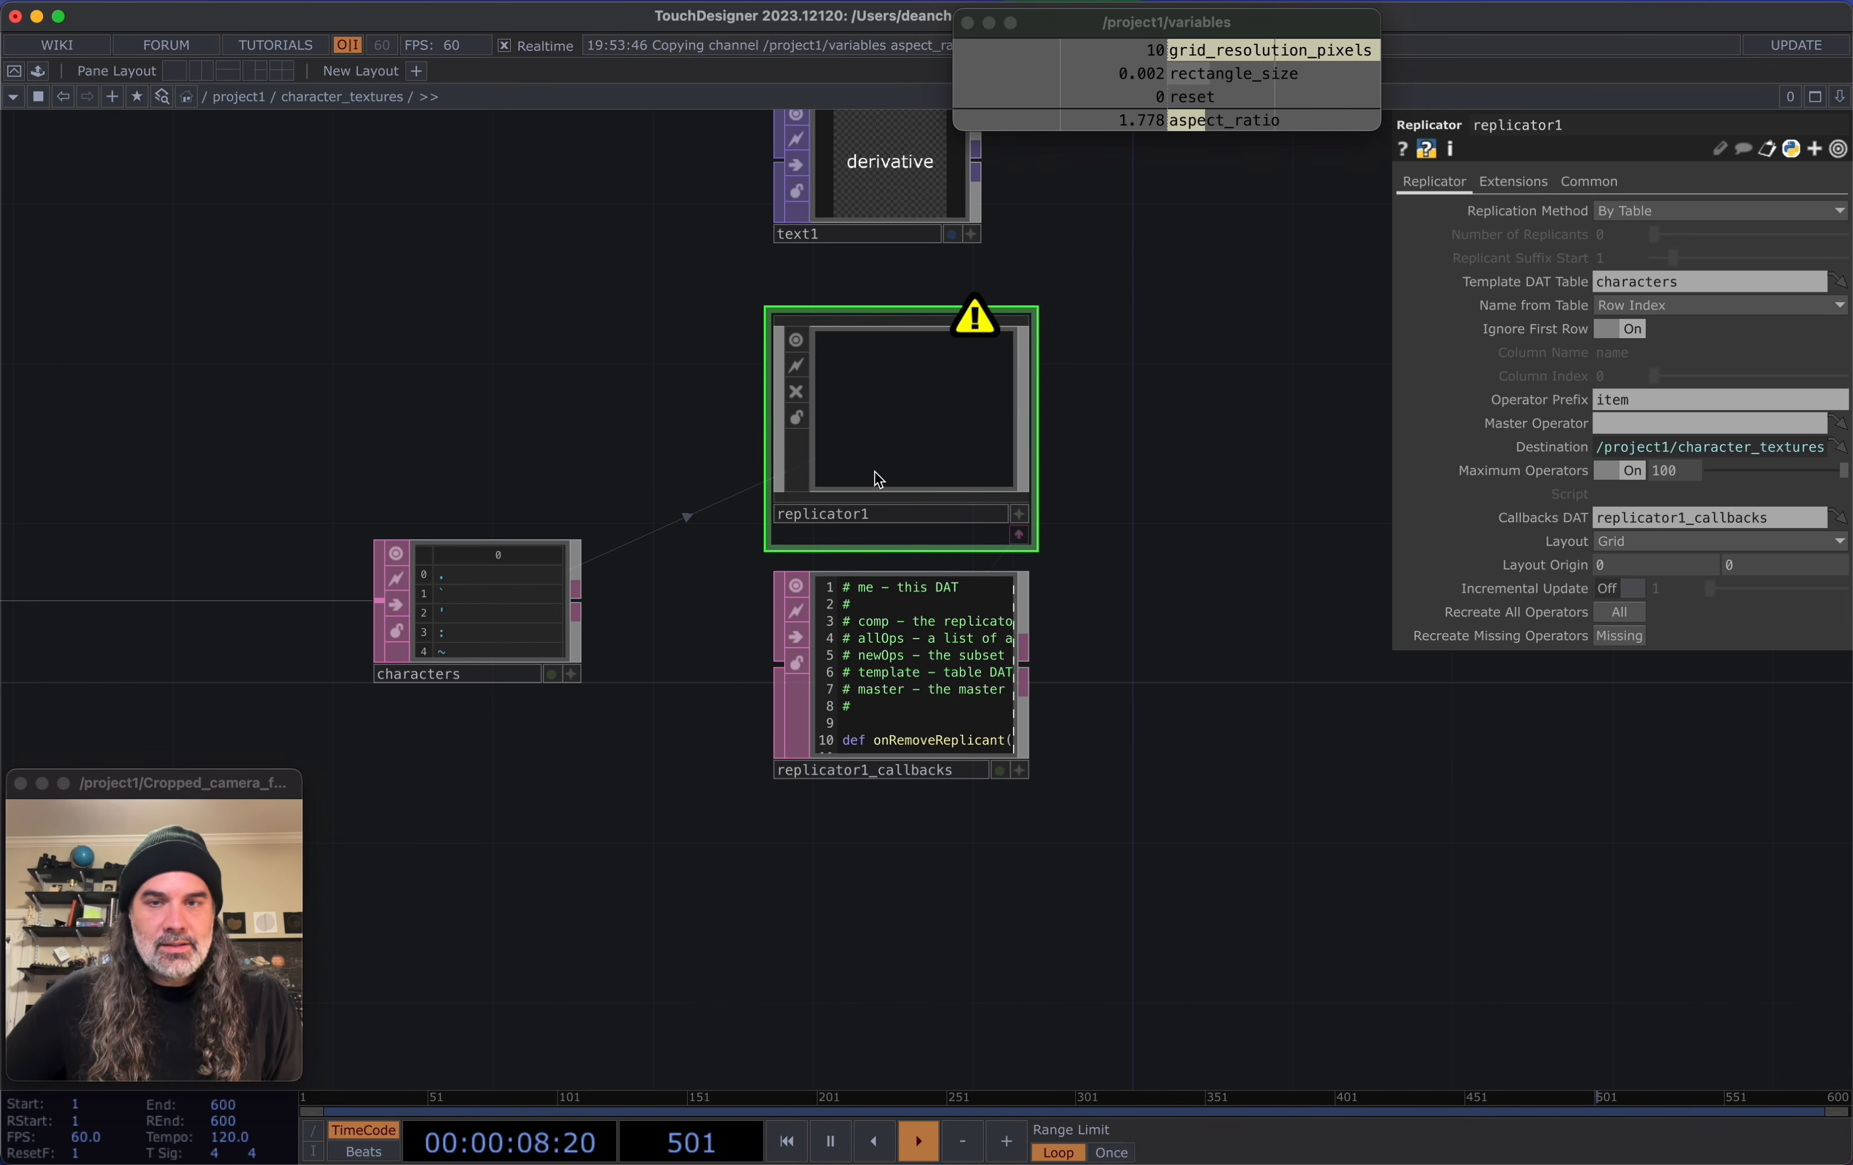
drag(1258, 491, 1297, 575)
drag(932, 281, 1625, 426)
drag(1175, 489, 1123, 419)
Set the Replicator's layout to Vertical and recreate all replicated operators
scroll(1125, 419, down, 6)
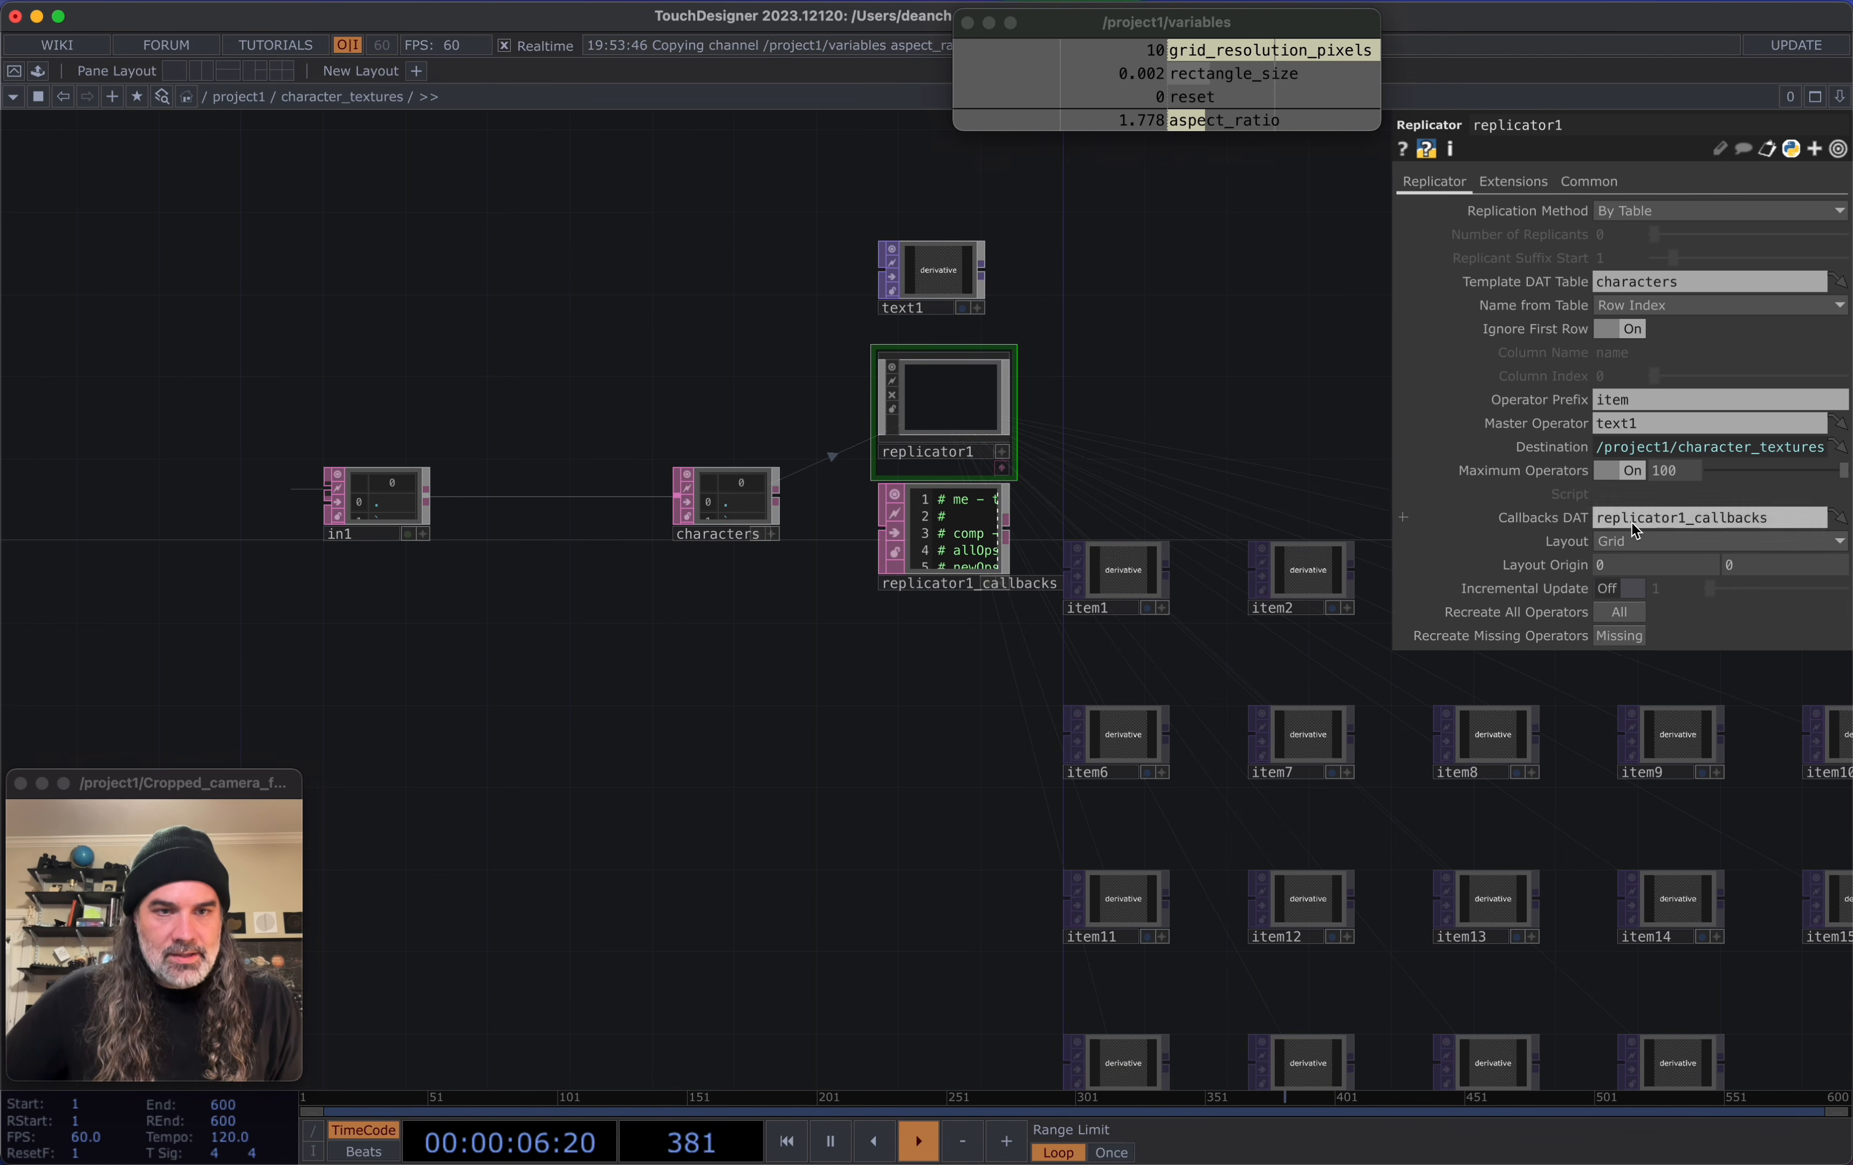
click(1625, 541)
click(1621, 614)
scroll(1171, 497, down, 10)
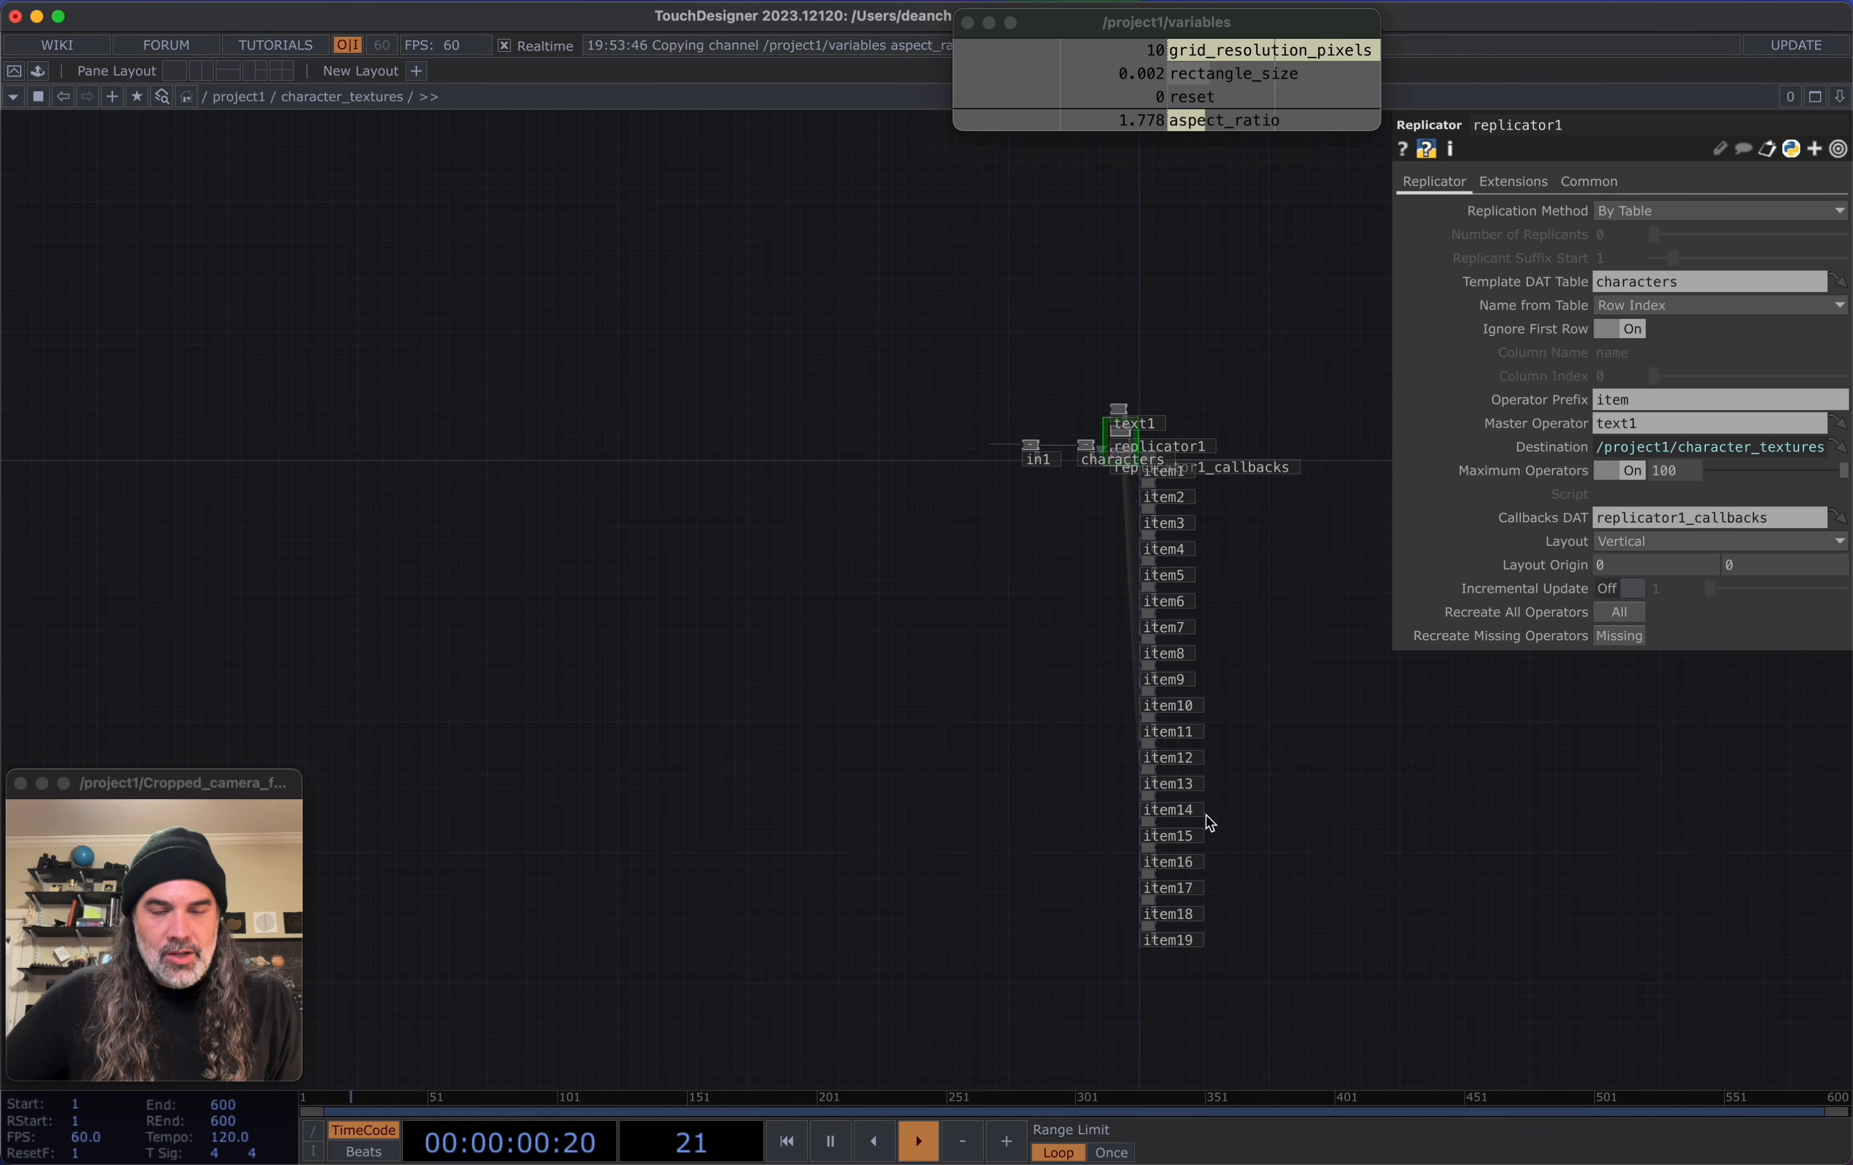
Examine the replicated Text TOPs alongside the characters table, the Replicator and the text1 master
scroll(1215, 661, up, 8)
scroll(1146, 682, up, 7)
scroll(1113, 773, up, 8)
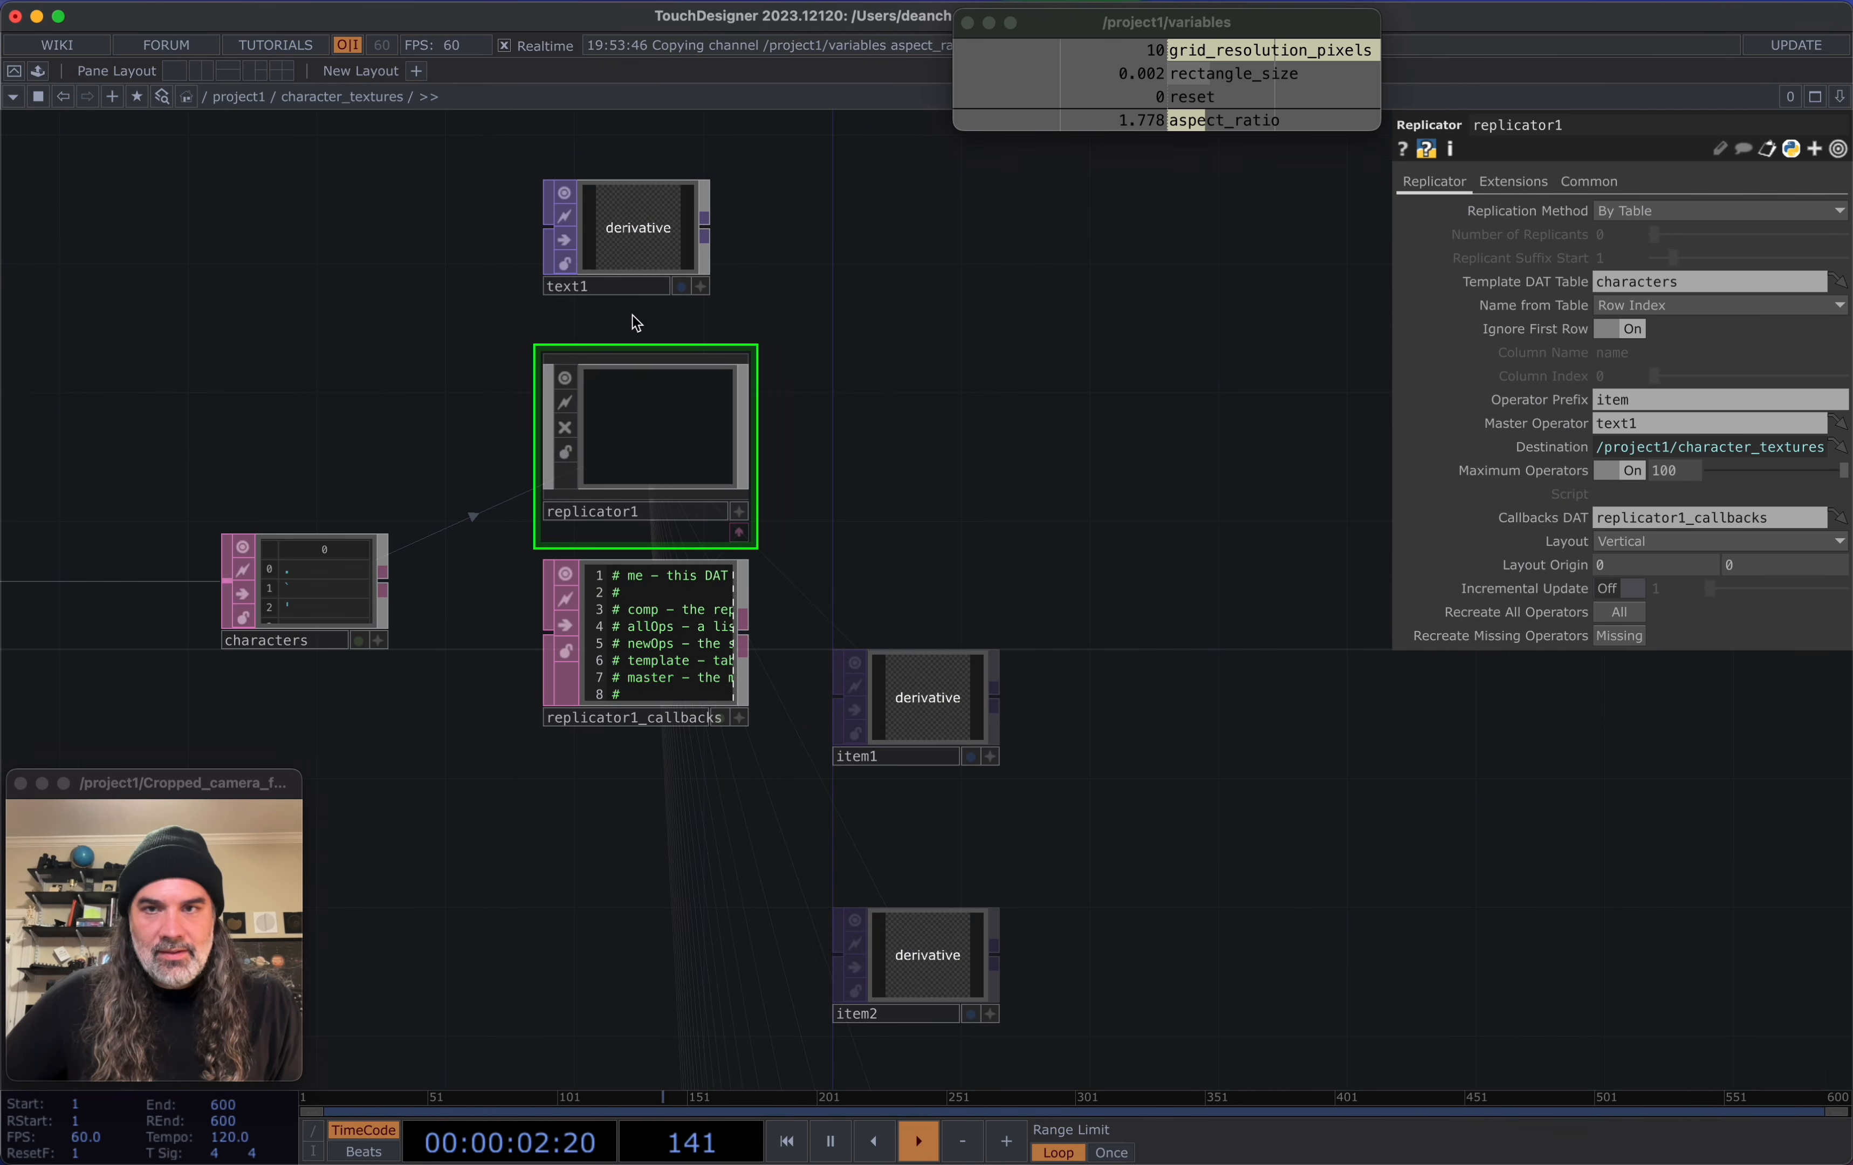
drag(880, 782, 916, 645)
drag(1007, 367, 1122, 459)
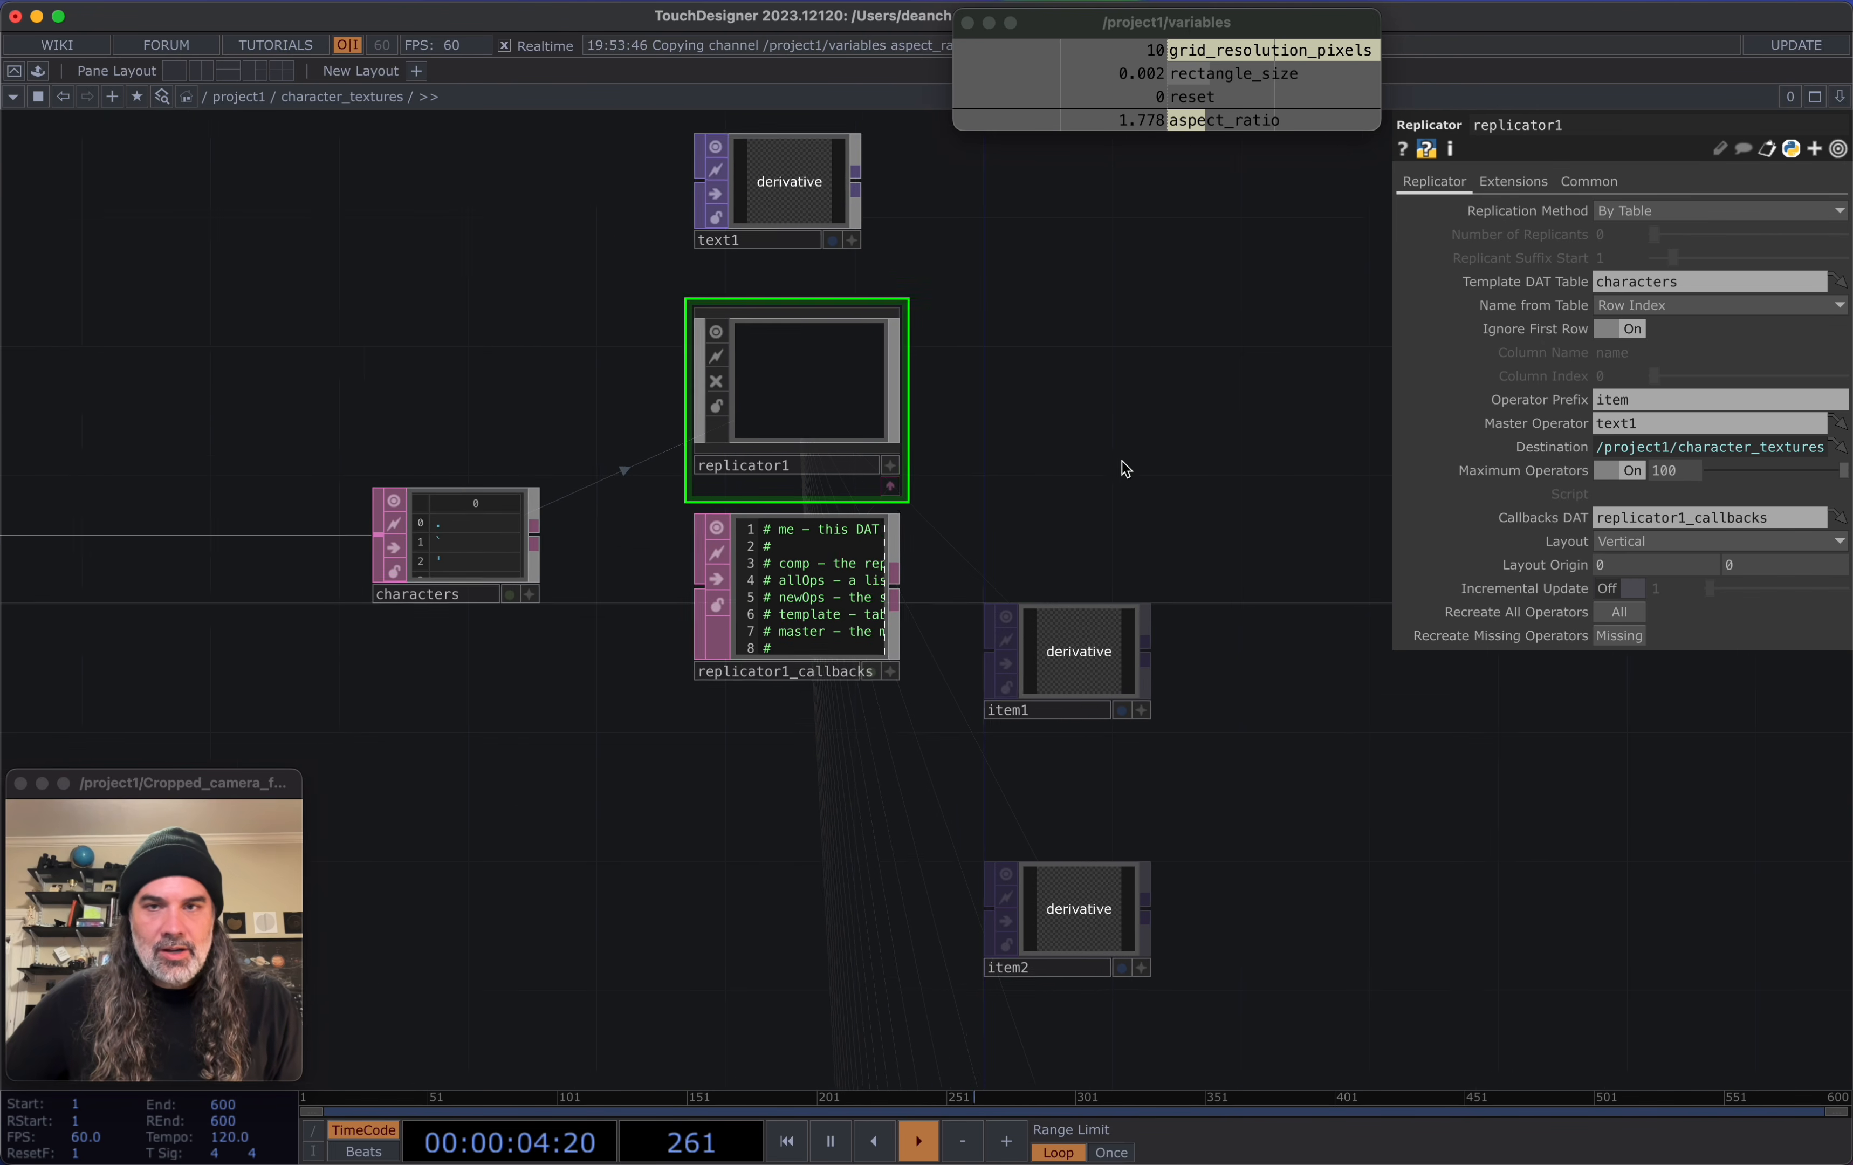
scroll(1078, 582, down, 1)
drag(1268, 552, 1242, 510)
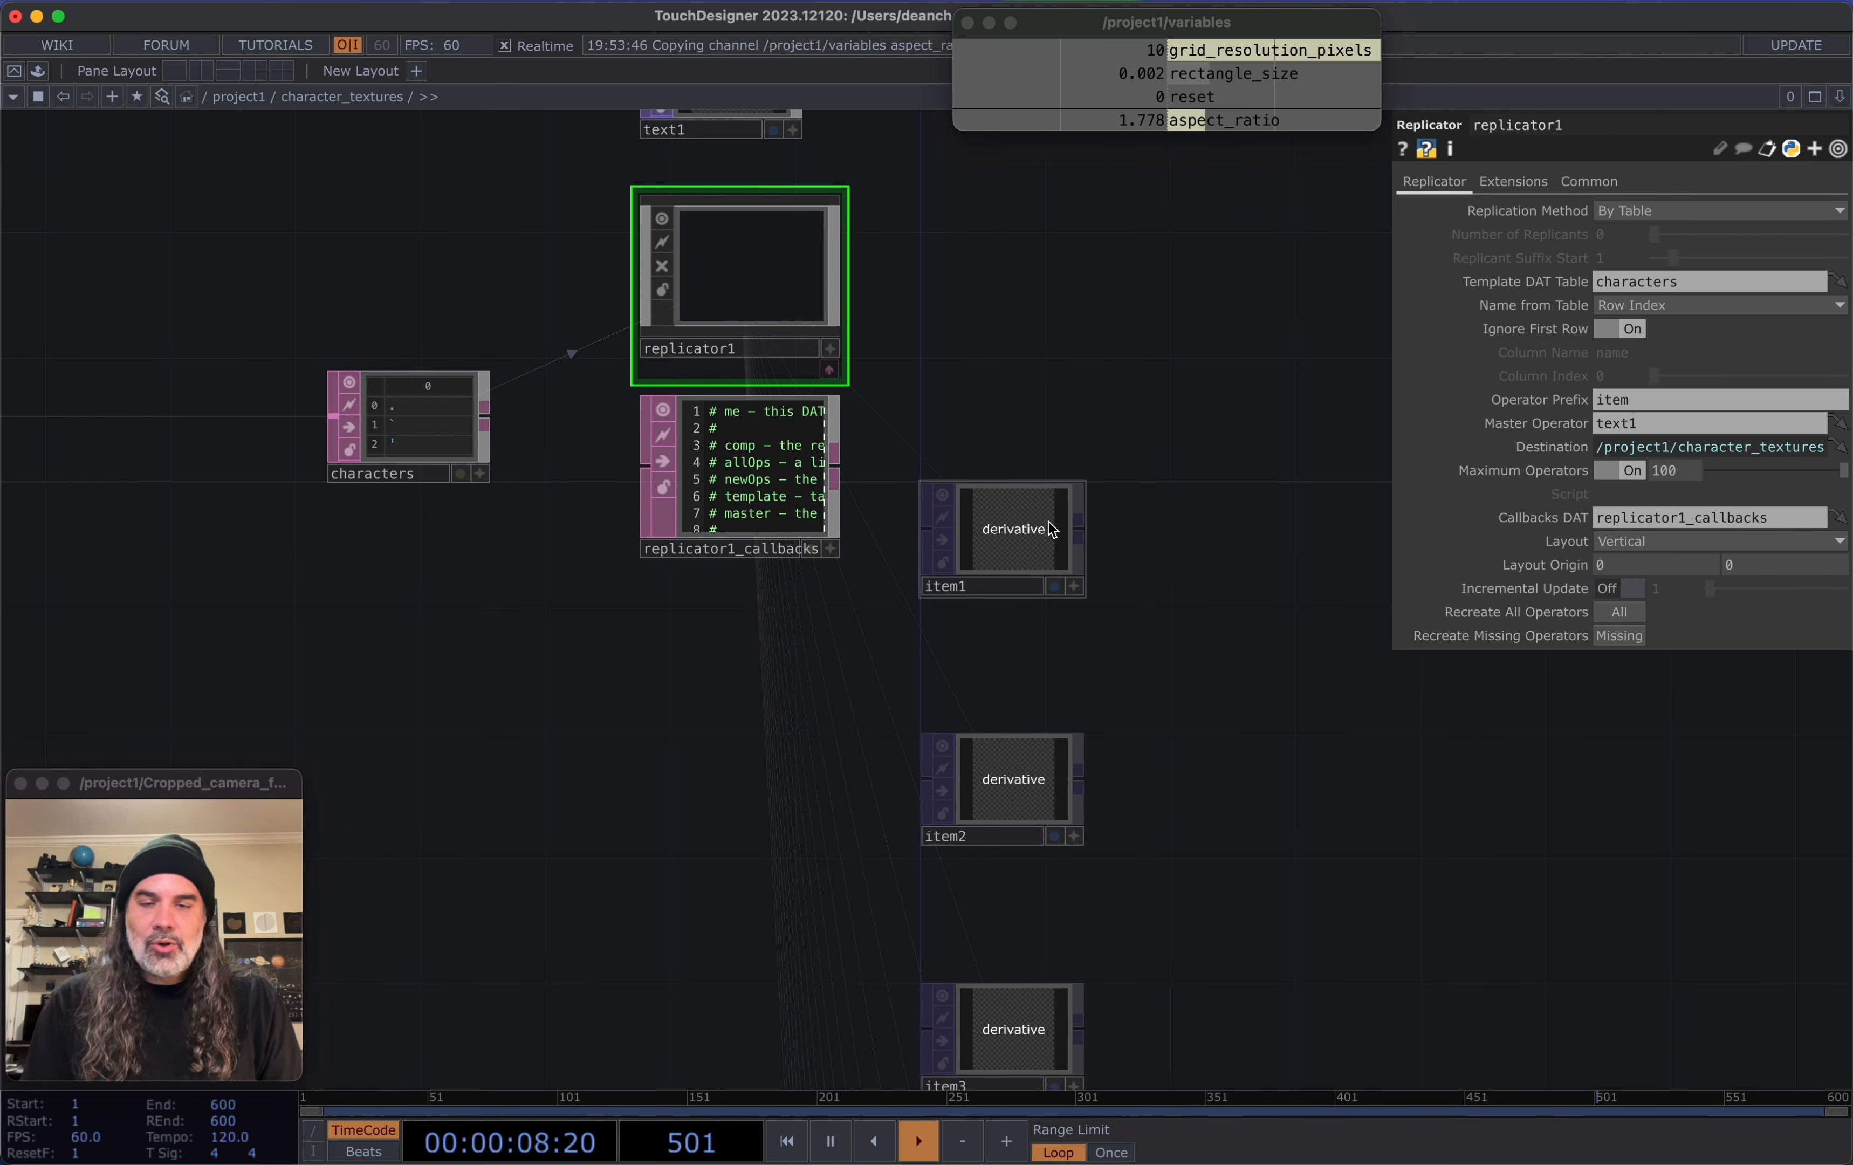
scroll(403, 423, up, 3)
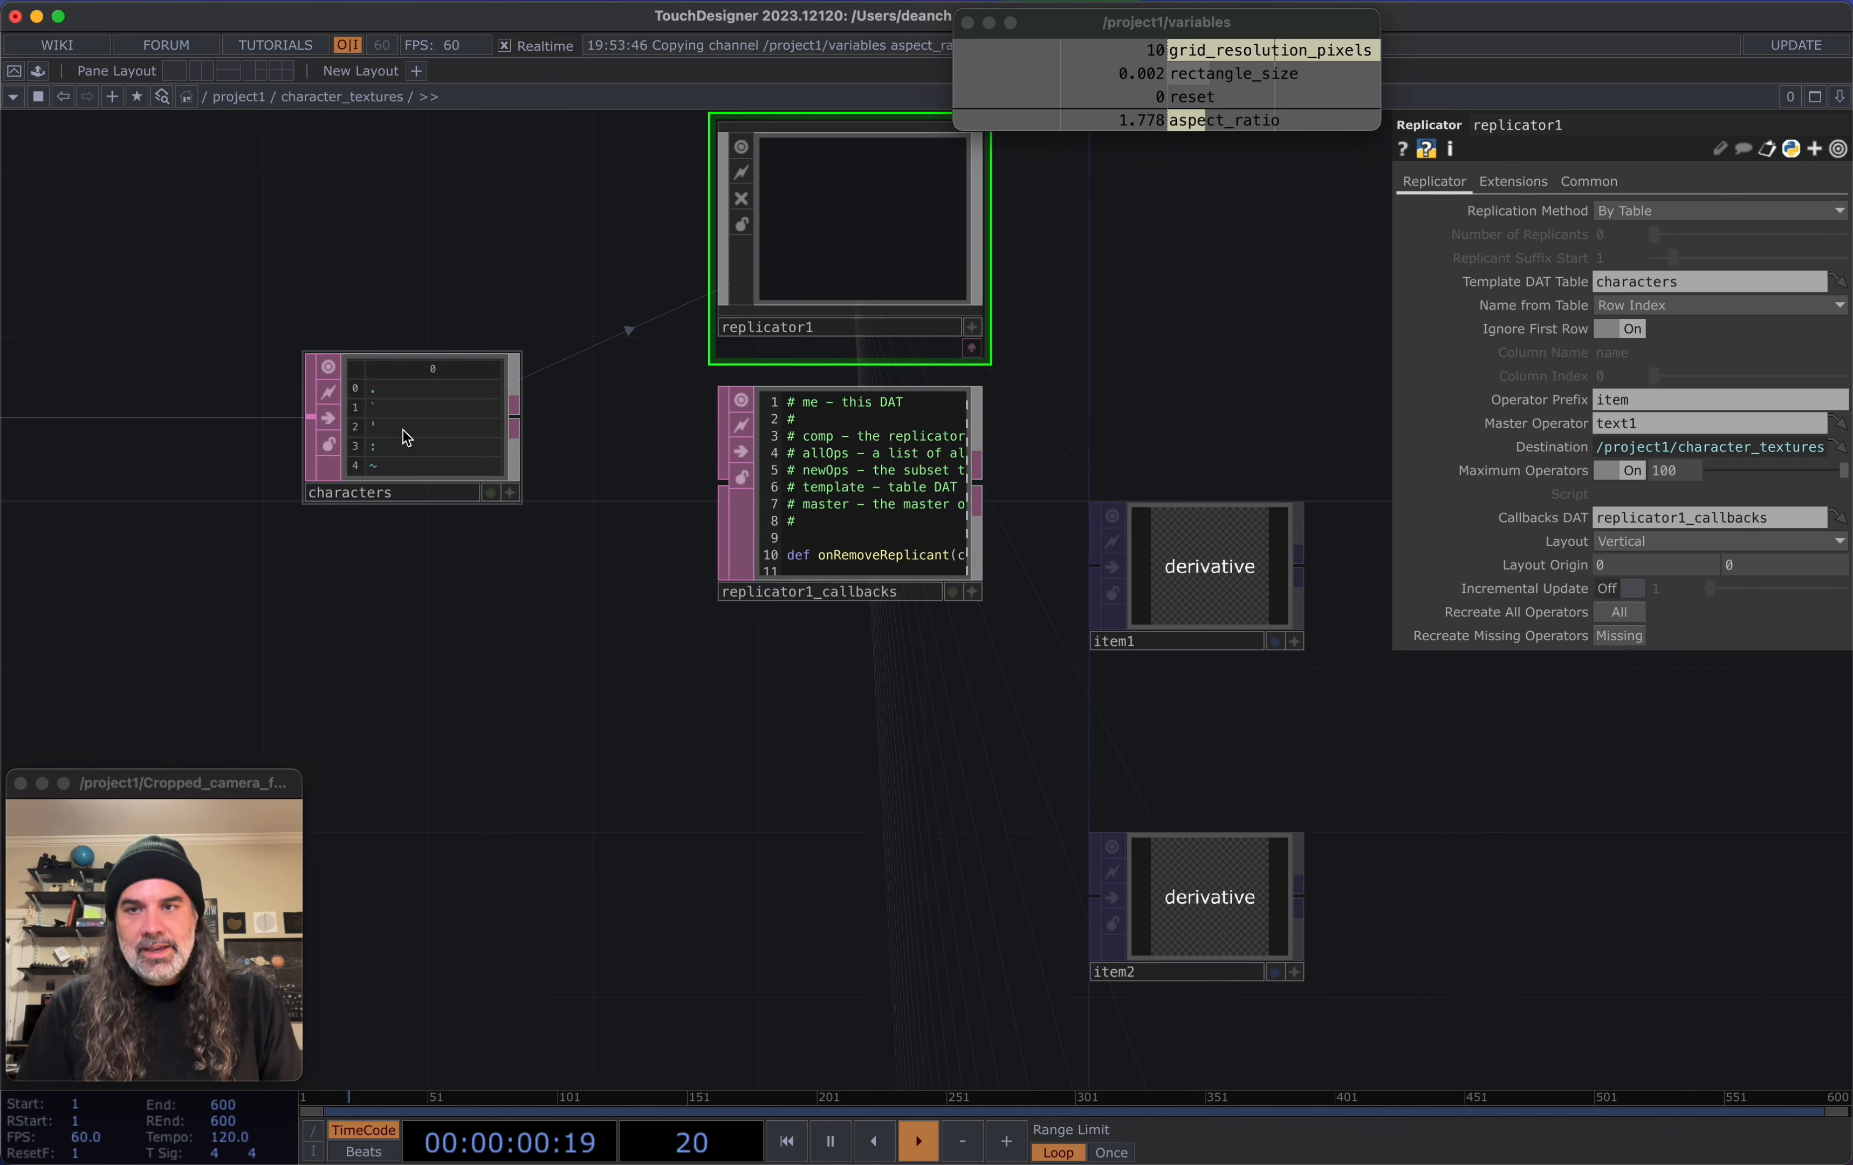
drag(479, 593, 487, 772)
scroll(487, 772, down, 2)
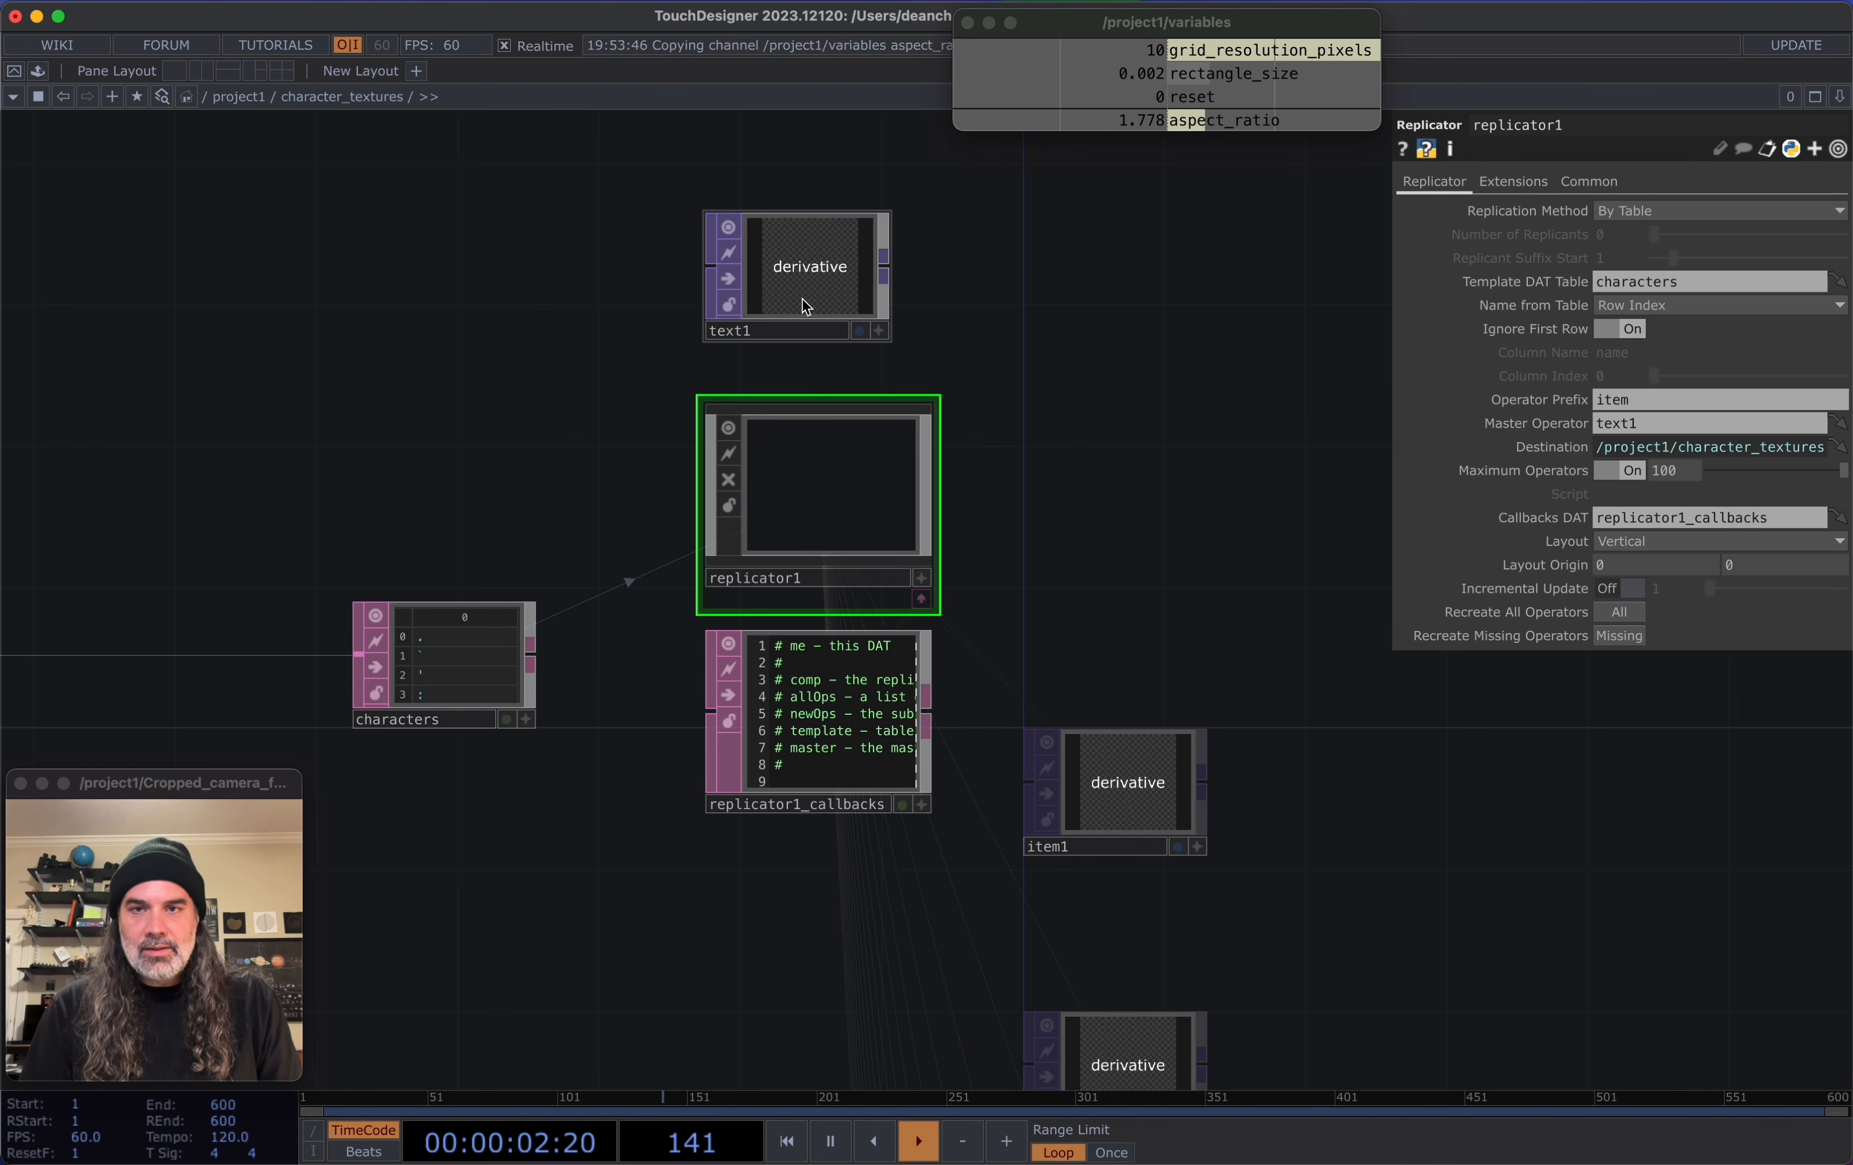
Set the Text parameter of the text1 TOP to op('characters')[me.digits]
click(809, 251)
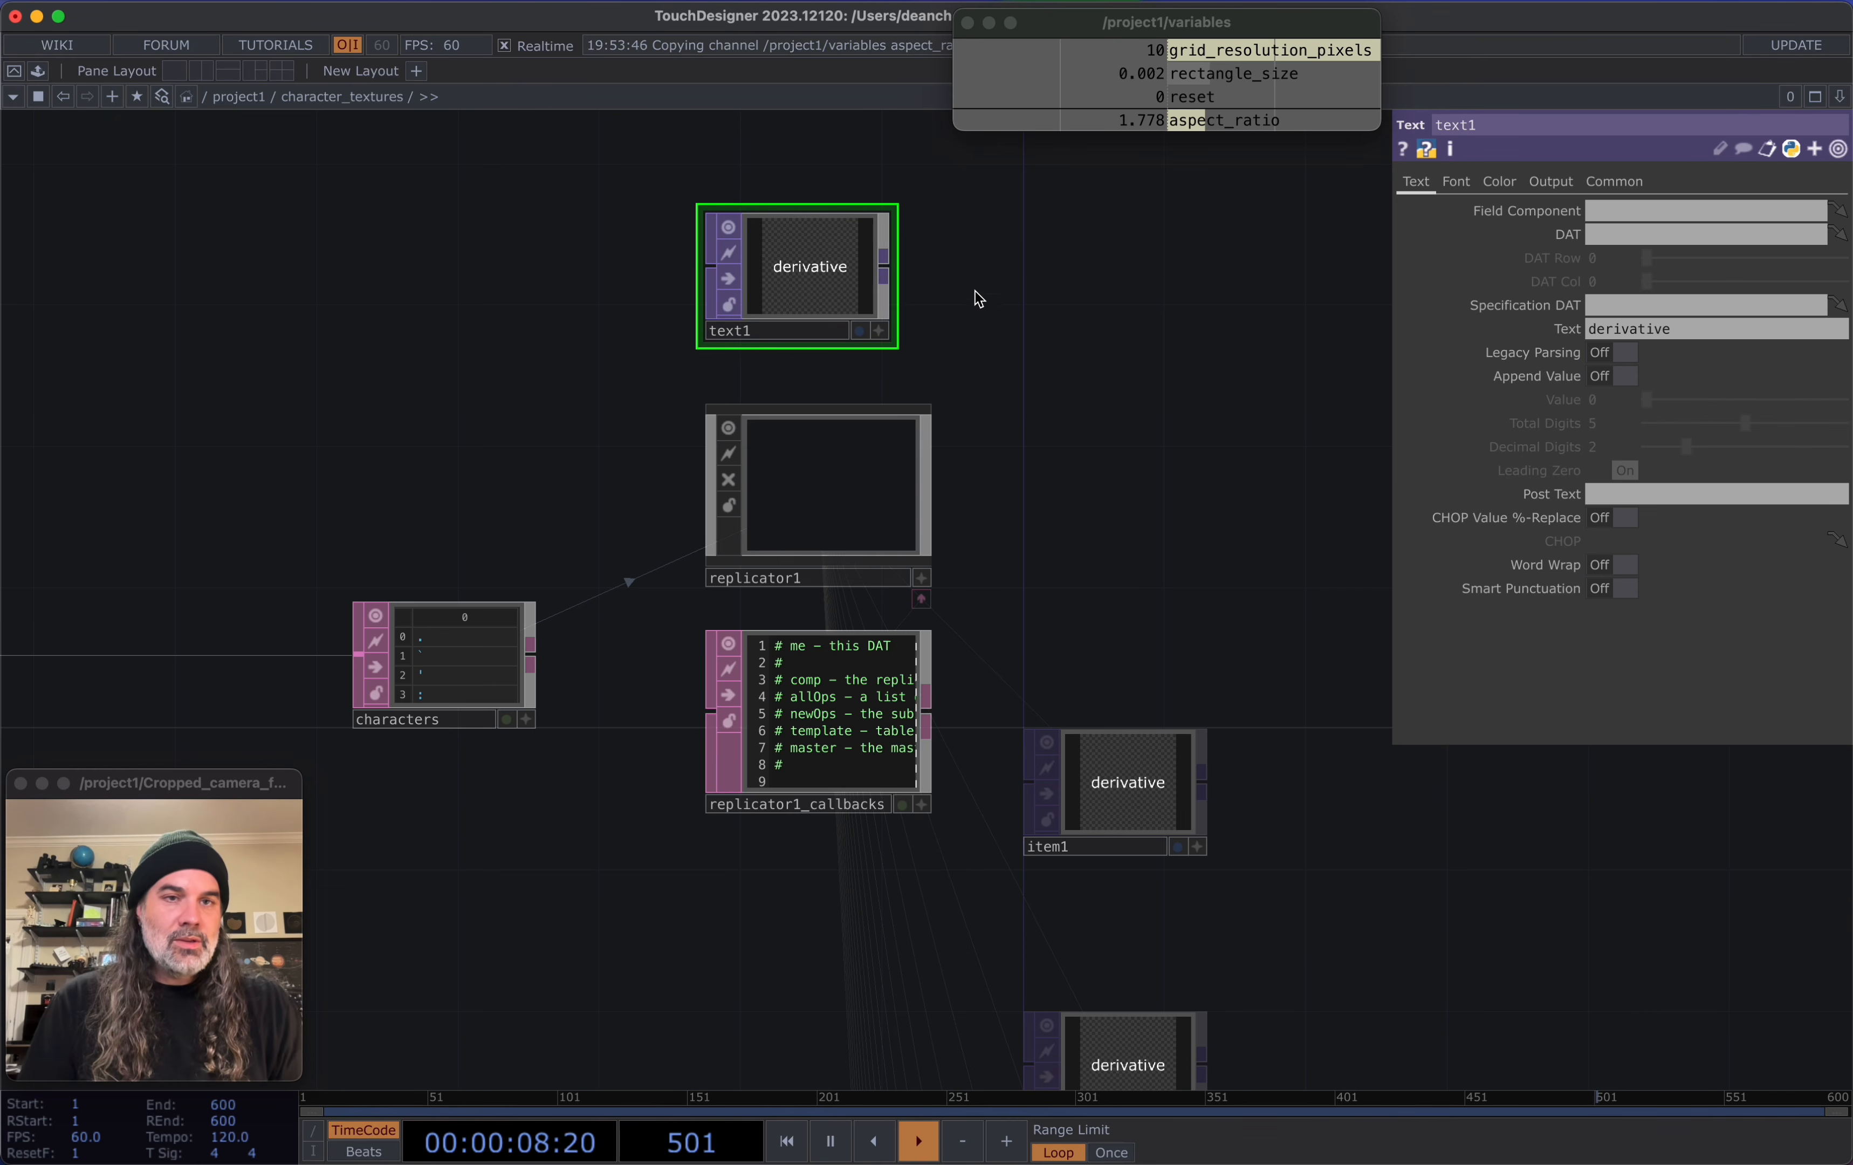
scroll(870, 290, up, 3)
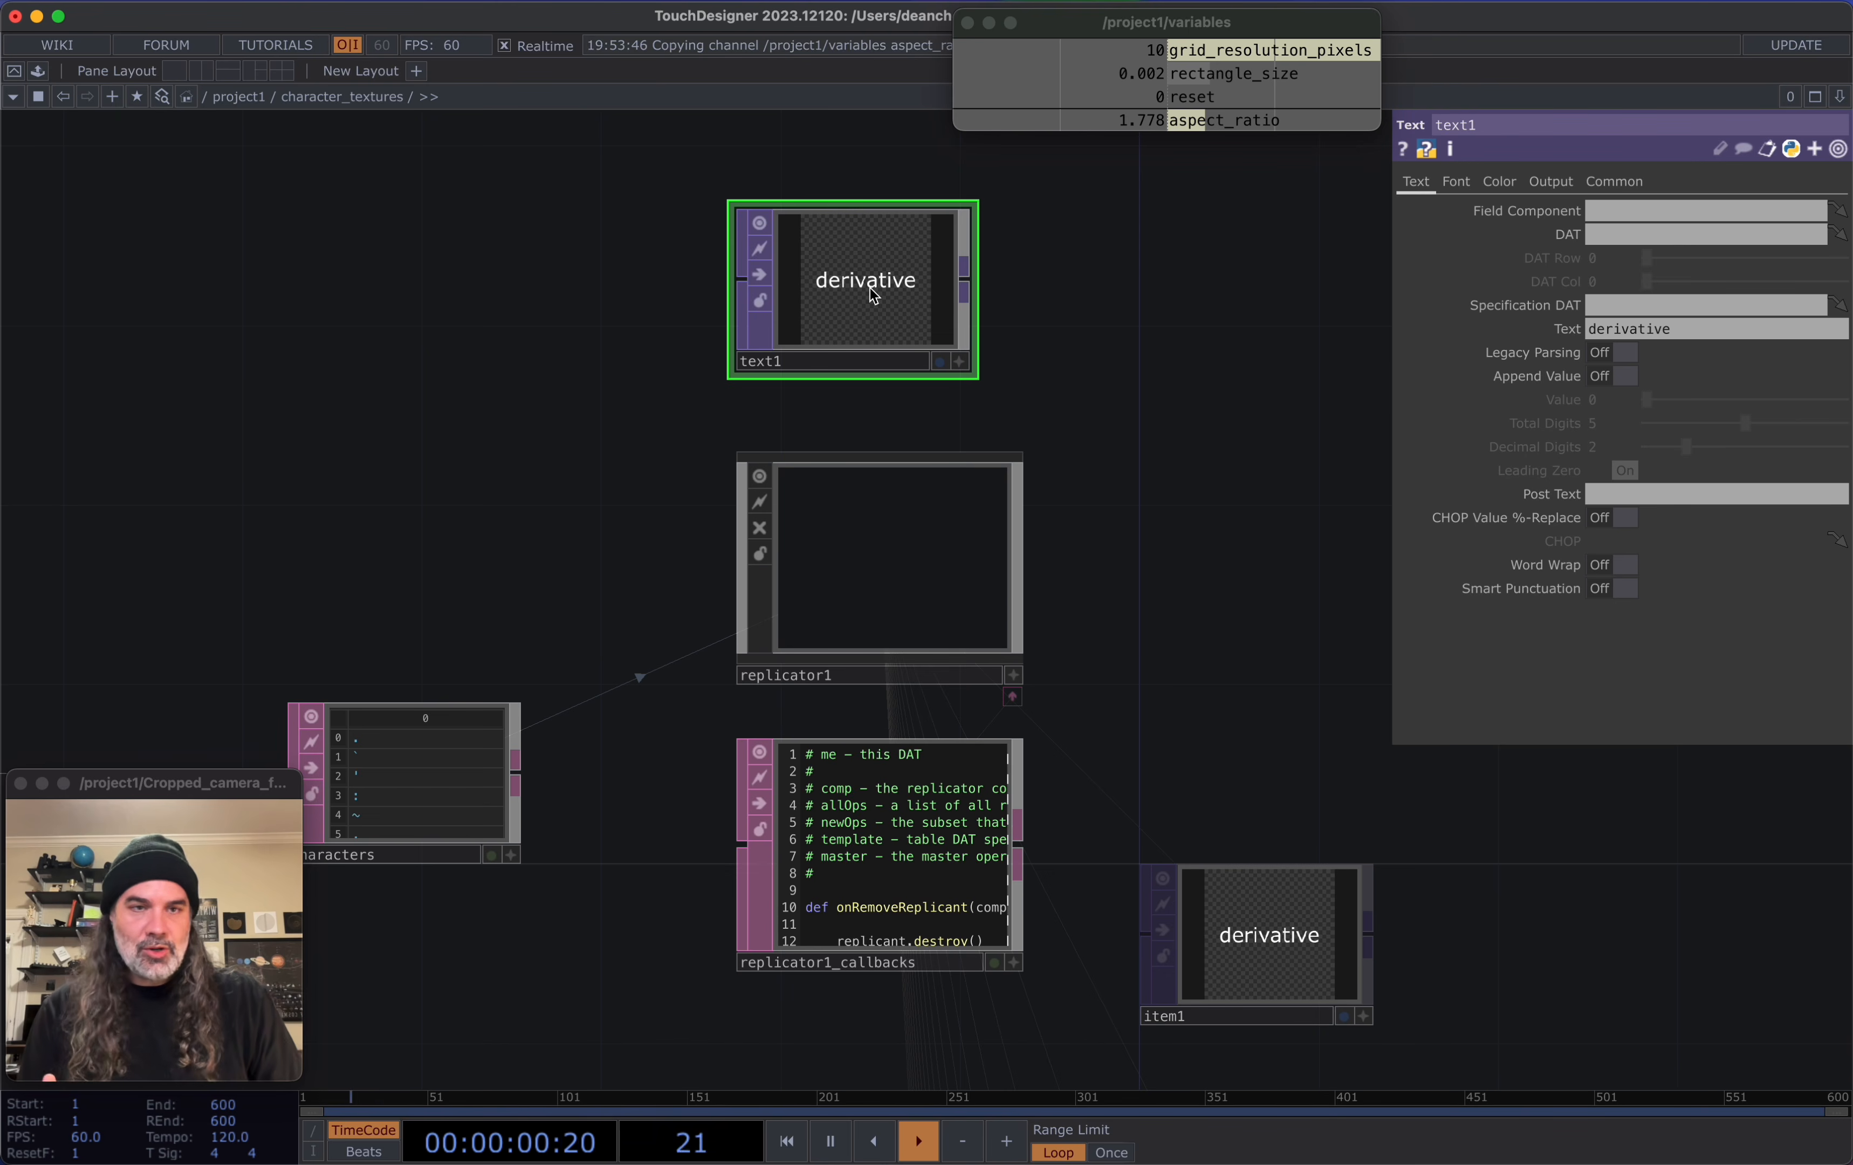
mouse_move(1192, 353)
mouse_down()
mouse_move(1229, 365)
mouse_move(1212, 324)
mouse_up()
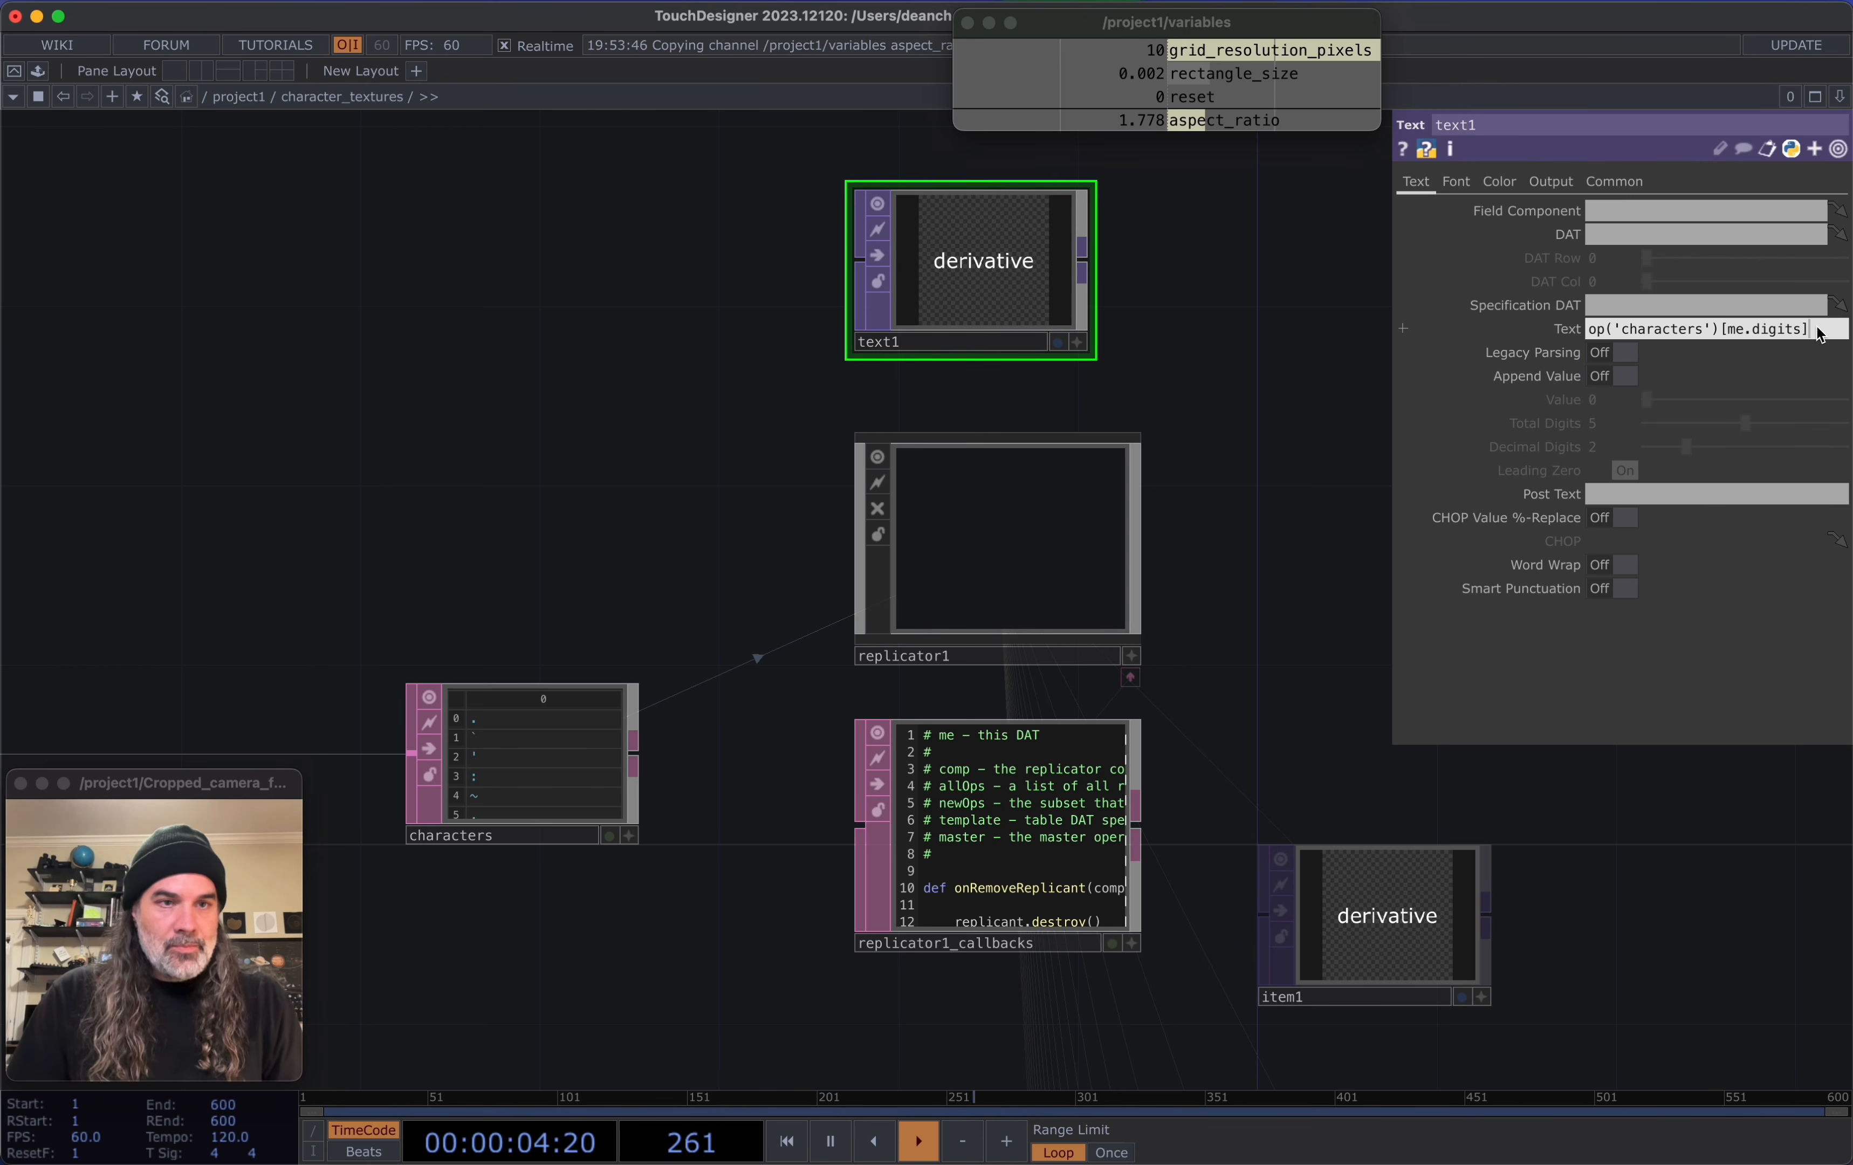
key(Return)
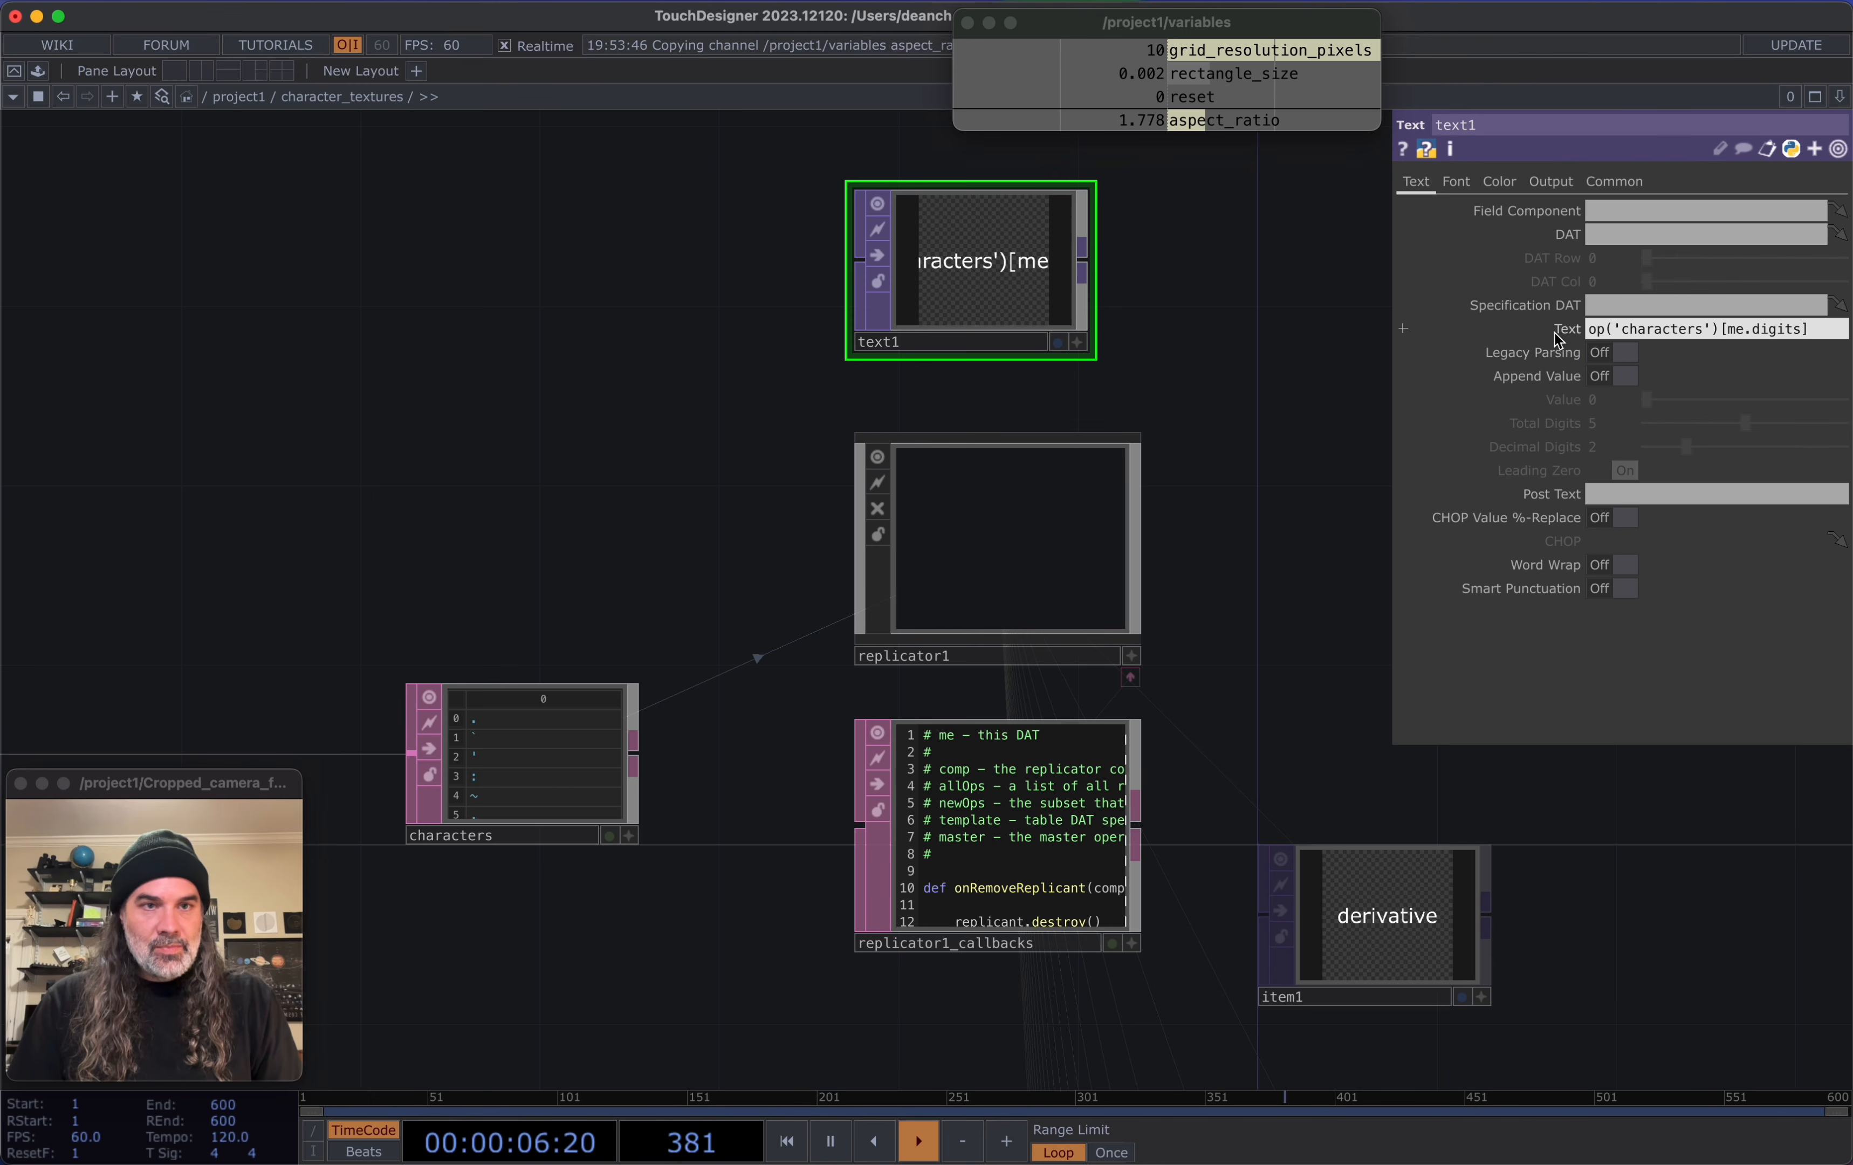
Switch text1's Text parameter to a Python expression and complete it as op('characters')[me.digits, 0]
scroll(969, 260, up, 3)
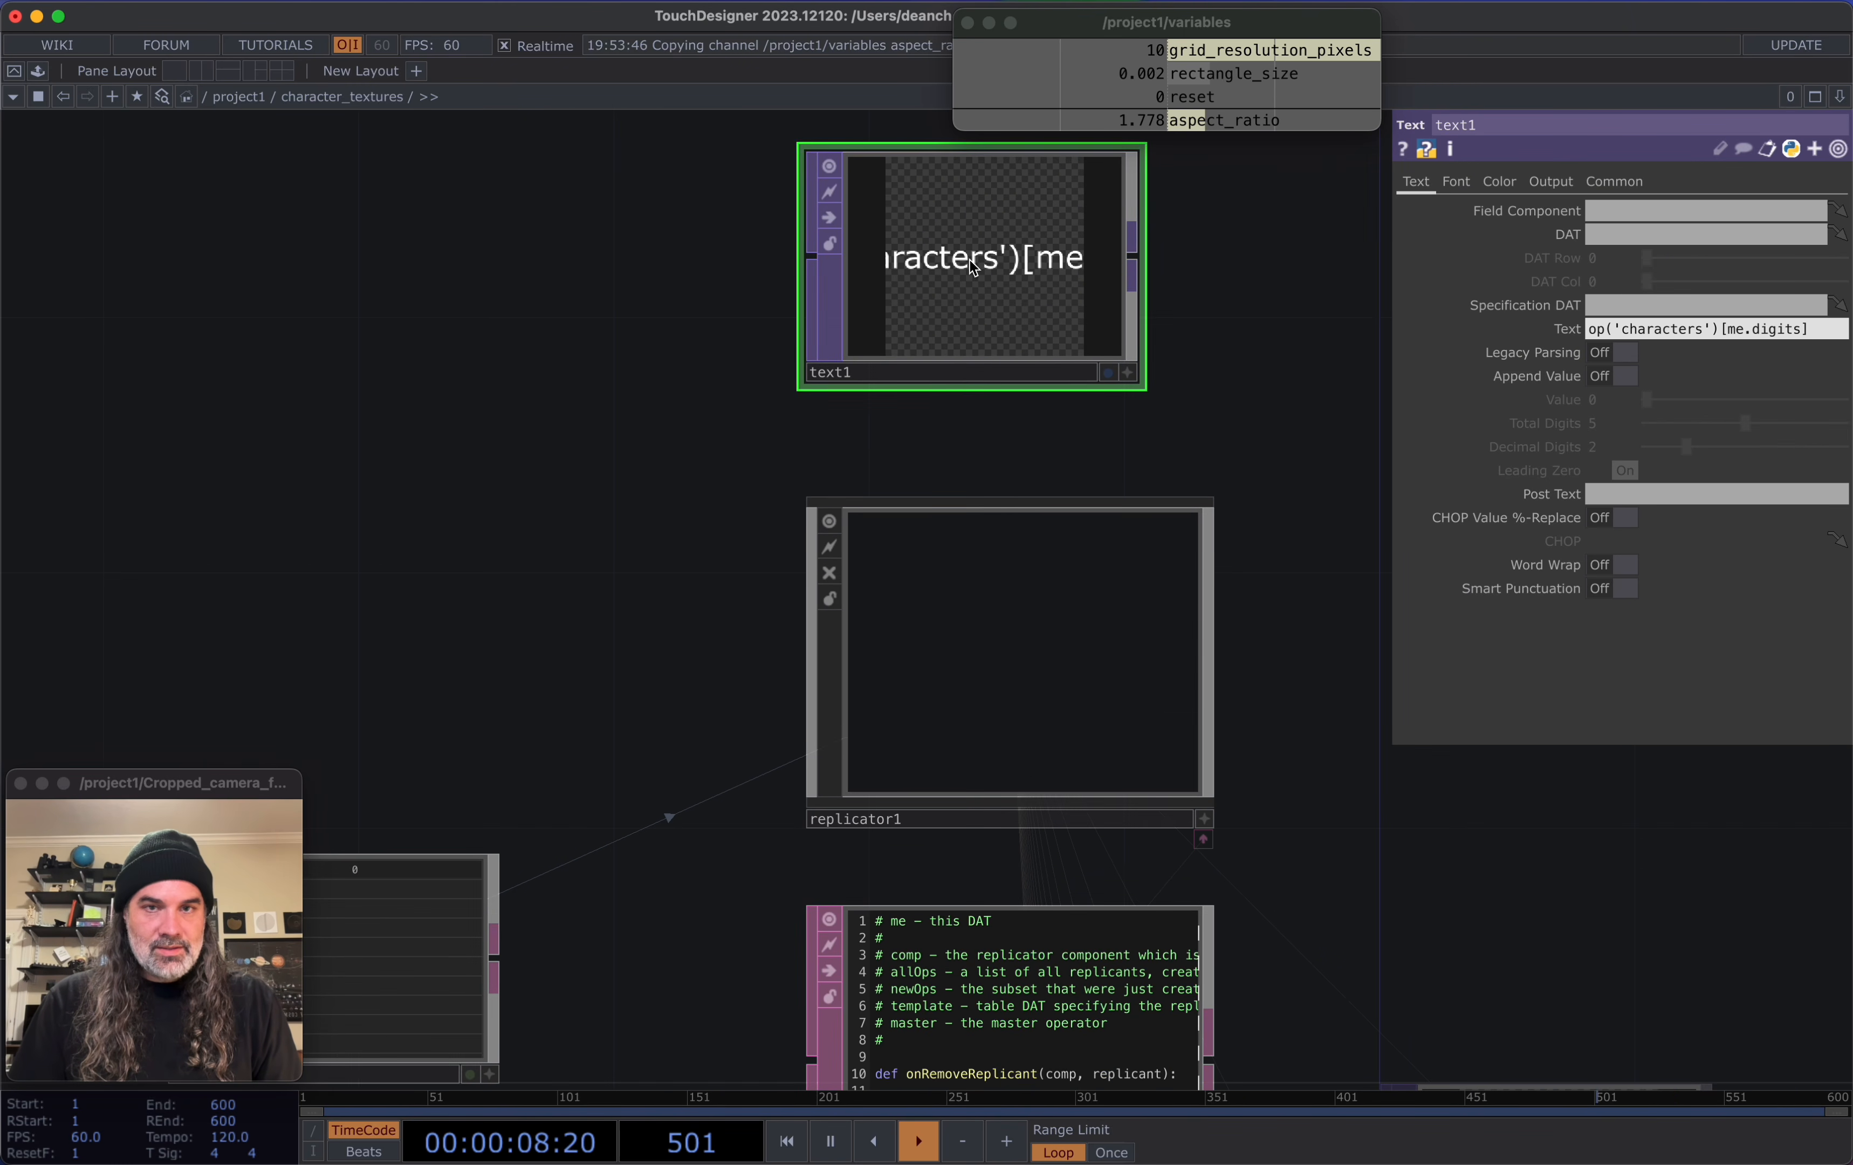
click(1563, 329)
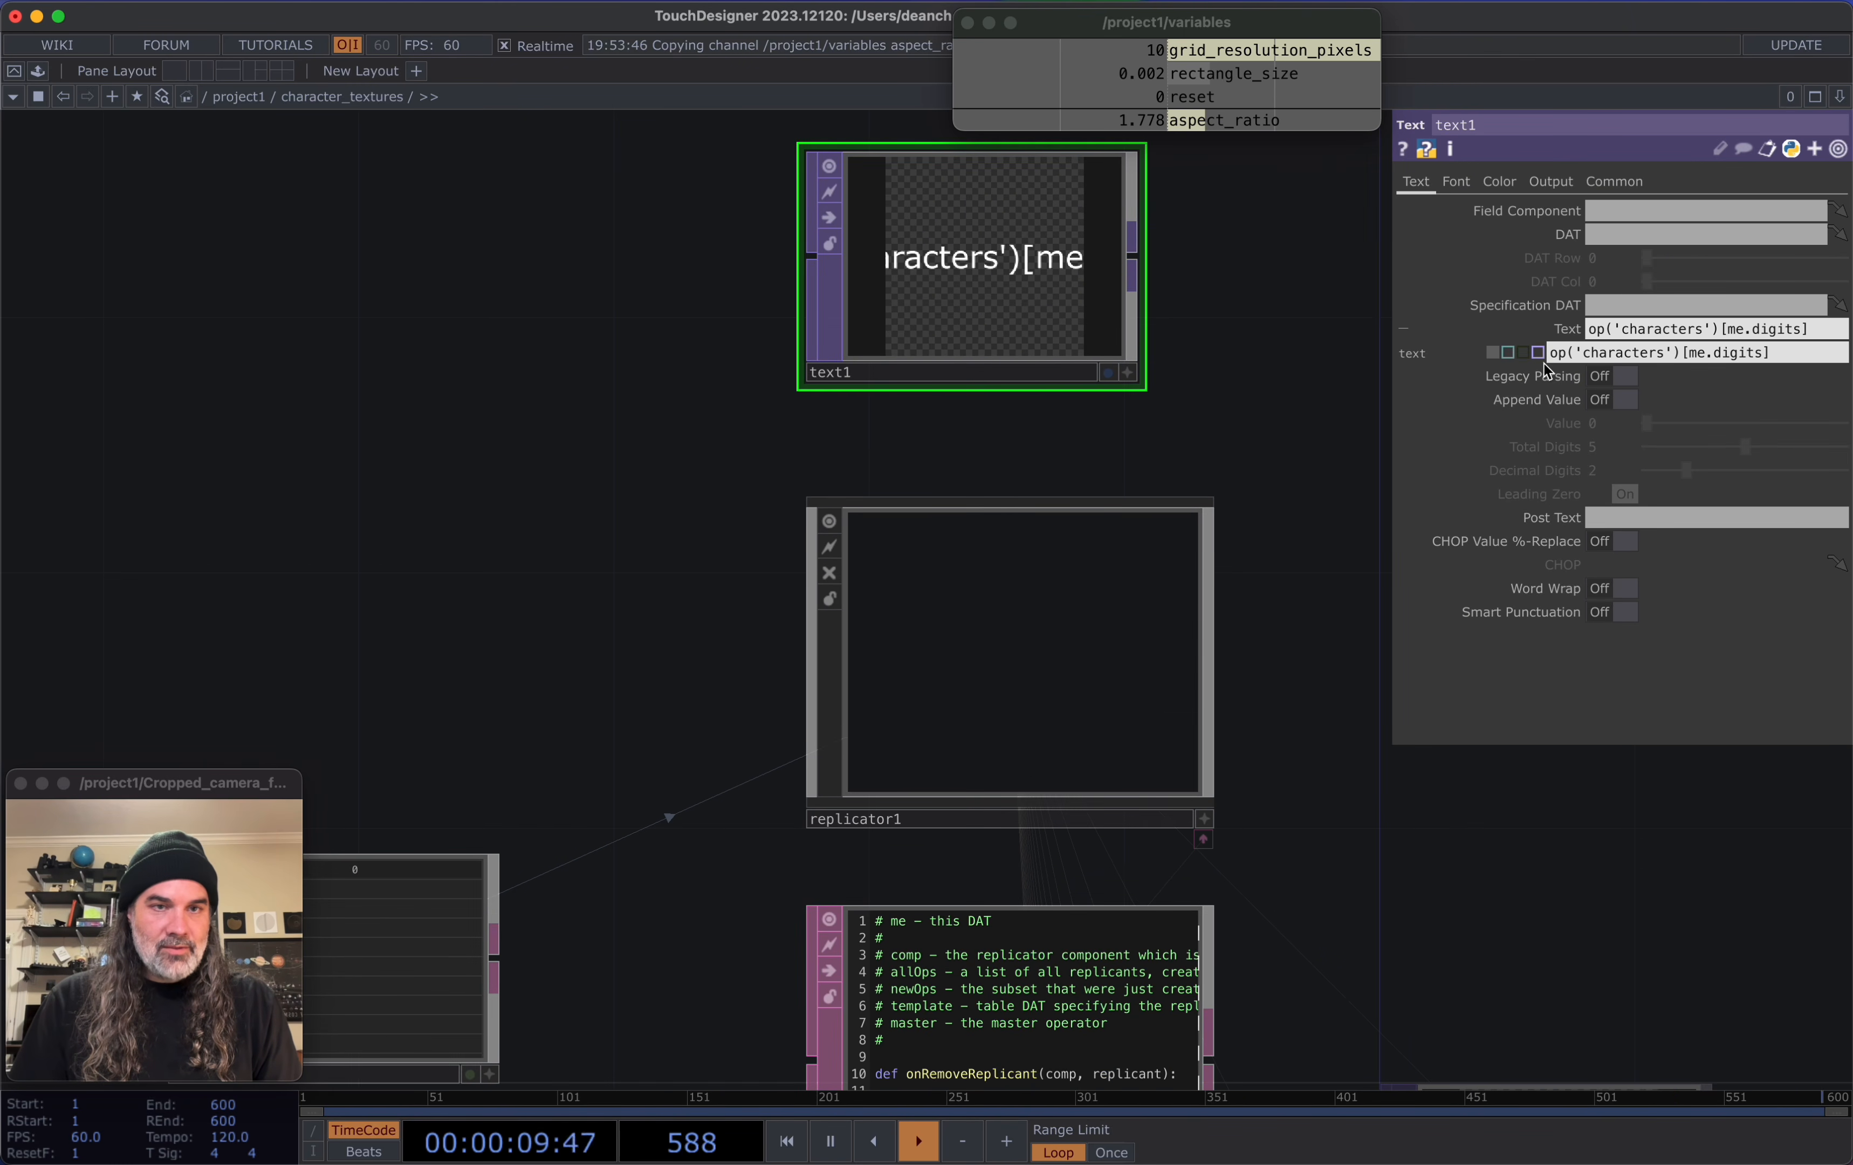
click(1509, 354)
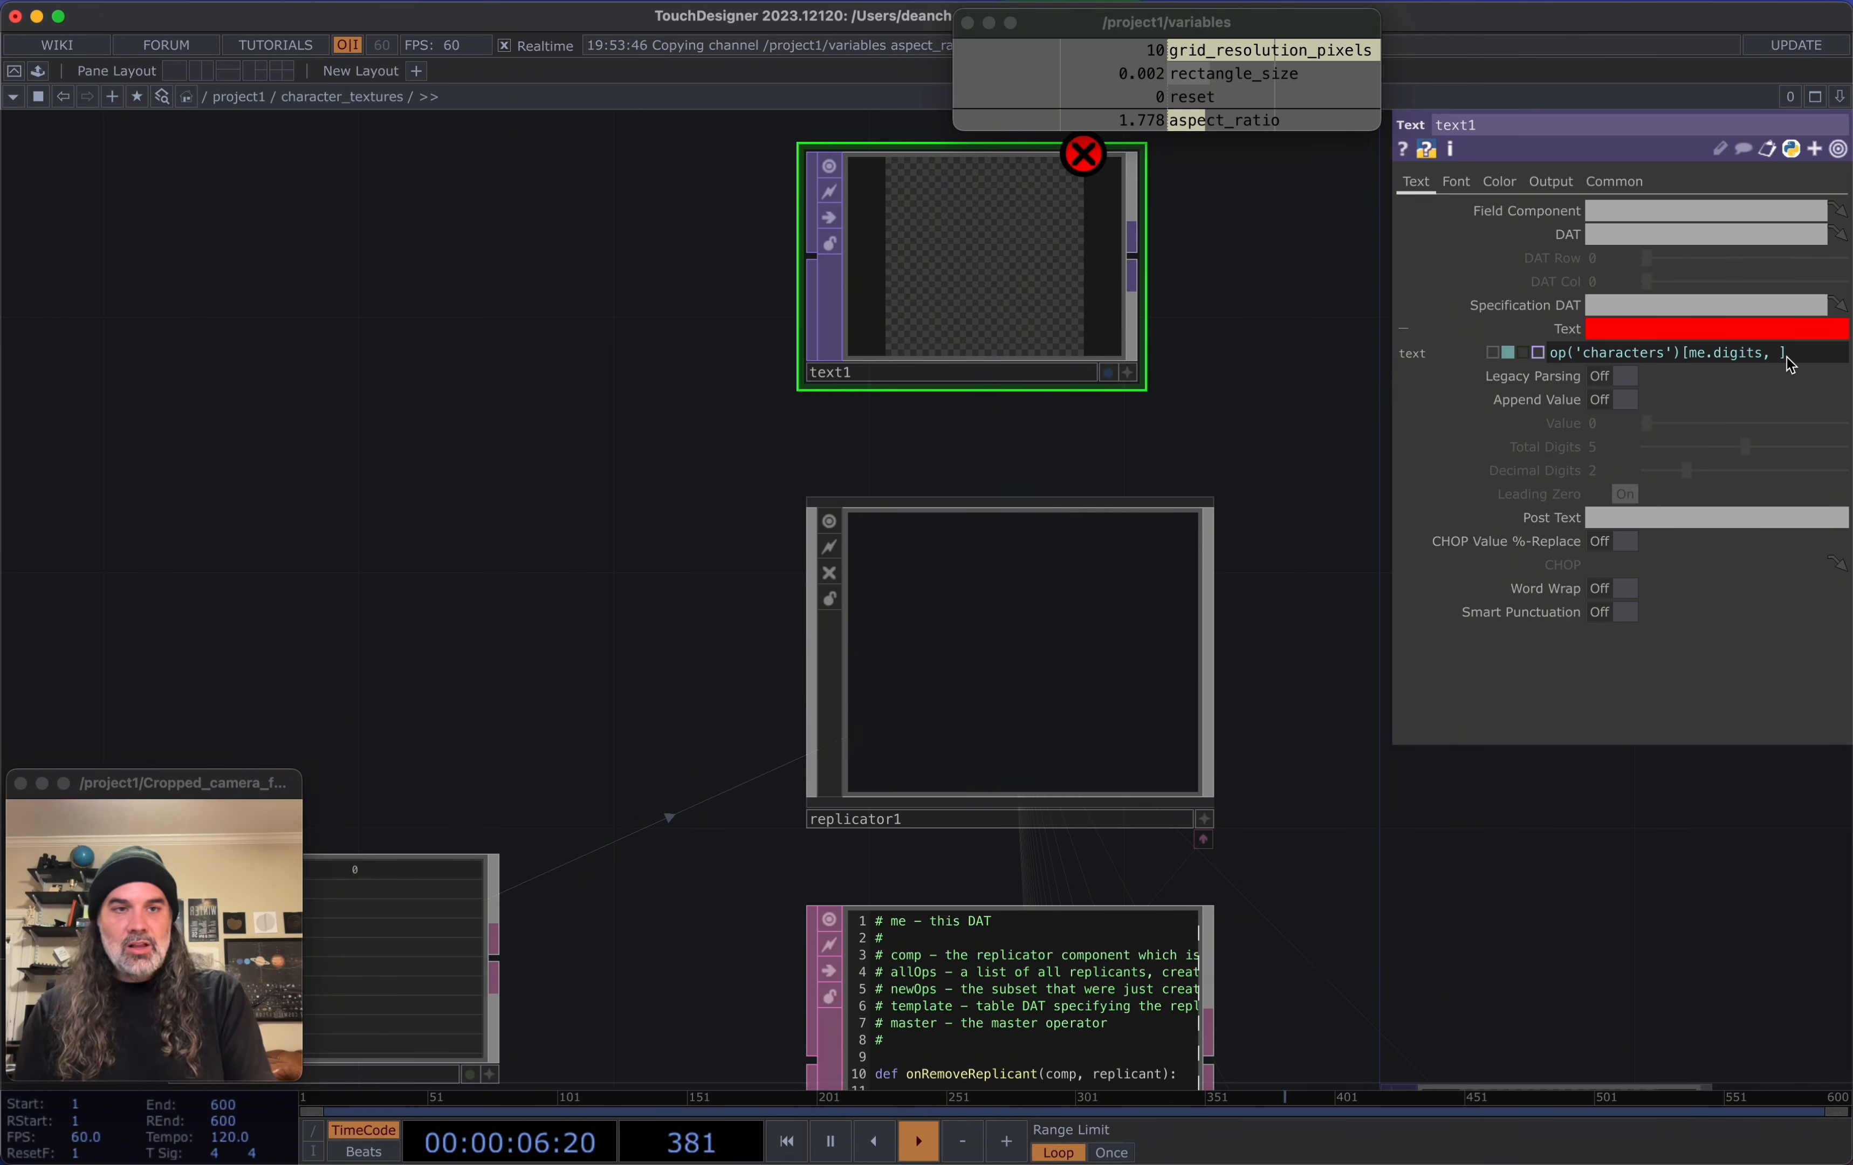
text(0)
key(Return)
Compare the character rendered by text1 with the rows of the characters table
drag(387, 839, 630, 614)
drag(1017, 231, 794, 465)
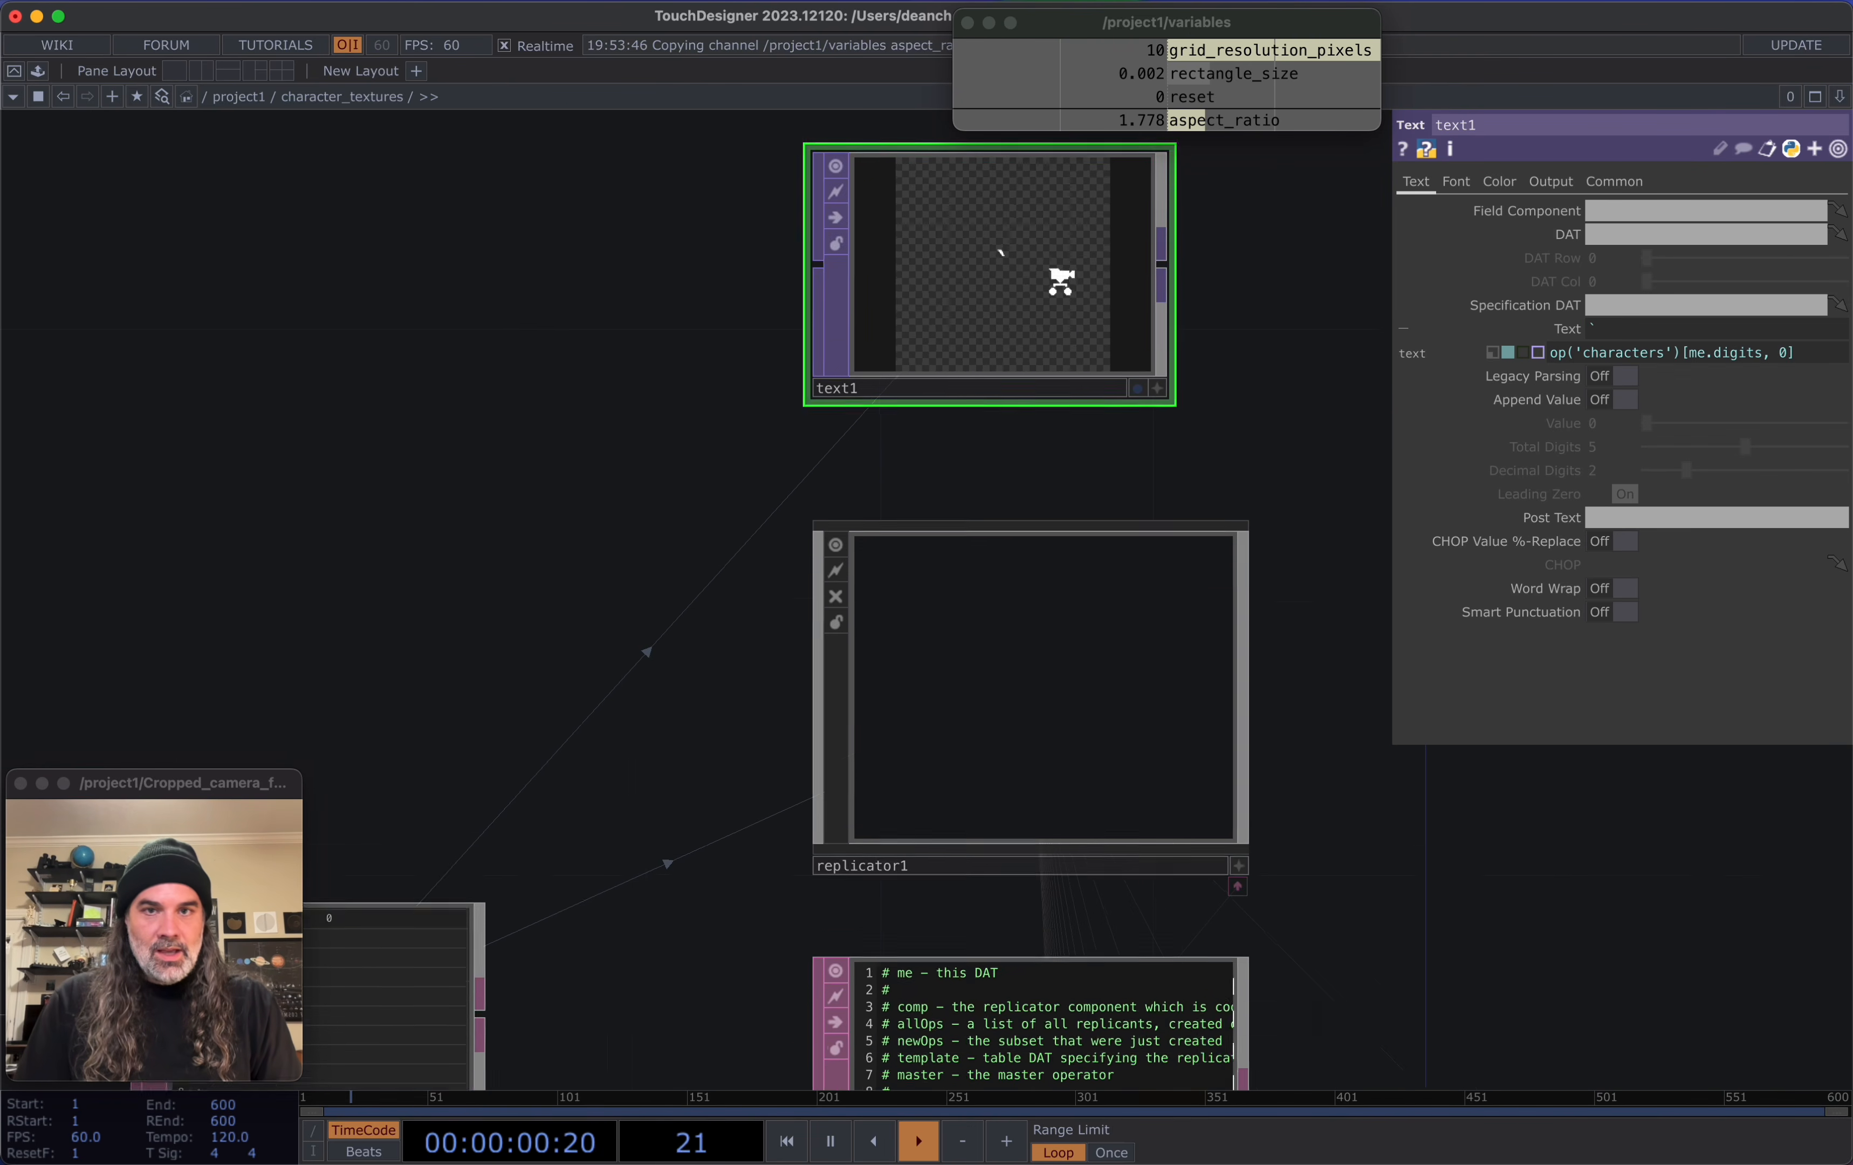
scroll(1061, 284, up, 5)
scroll(1053, 311, down, 6)
scroll(1032, 338, down, 2)
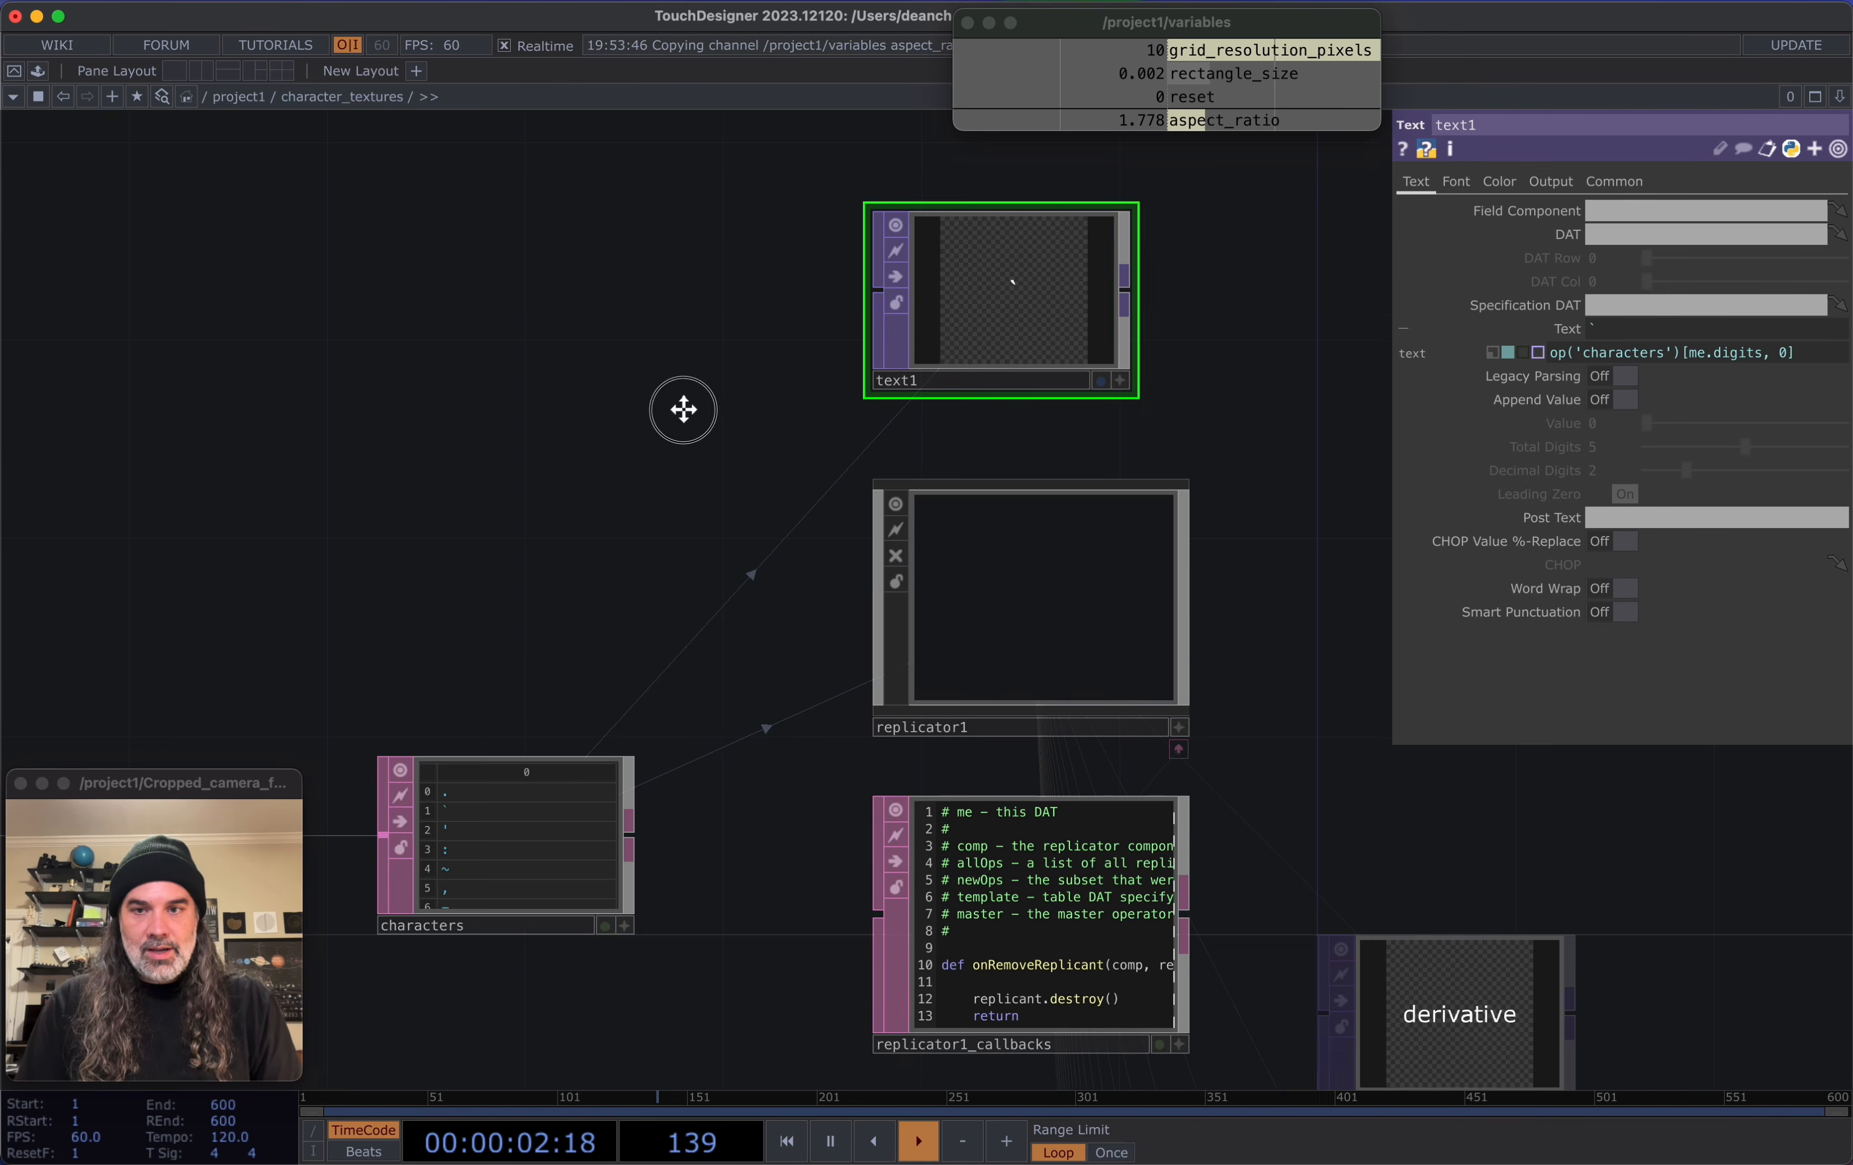
drag(660, 486, 731, 271)
scroll(508, 599, up, 10)
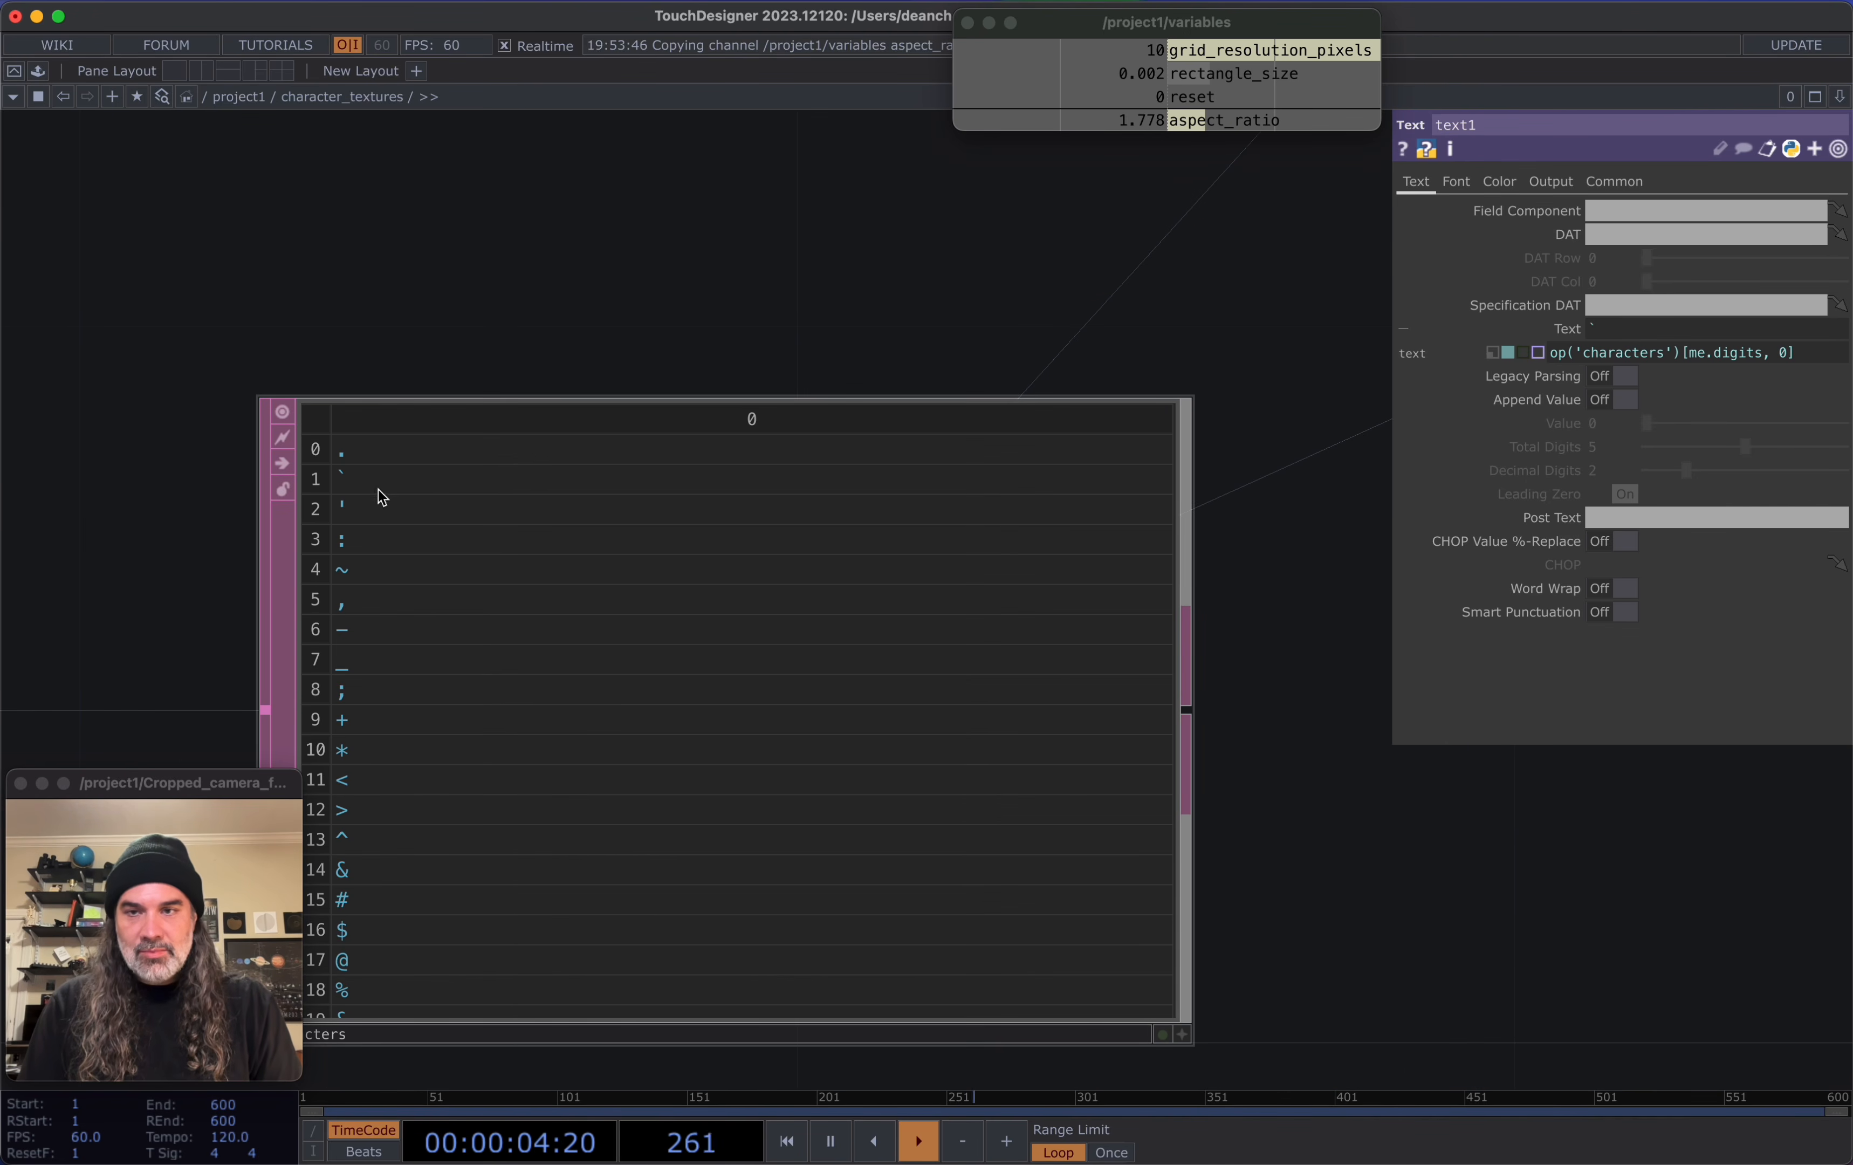
scroll(697, 331, down, 8)
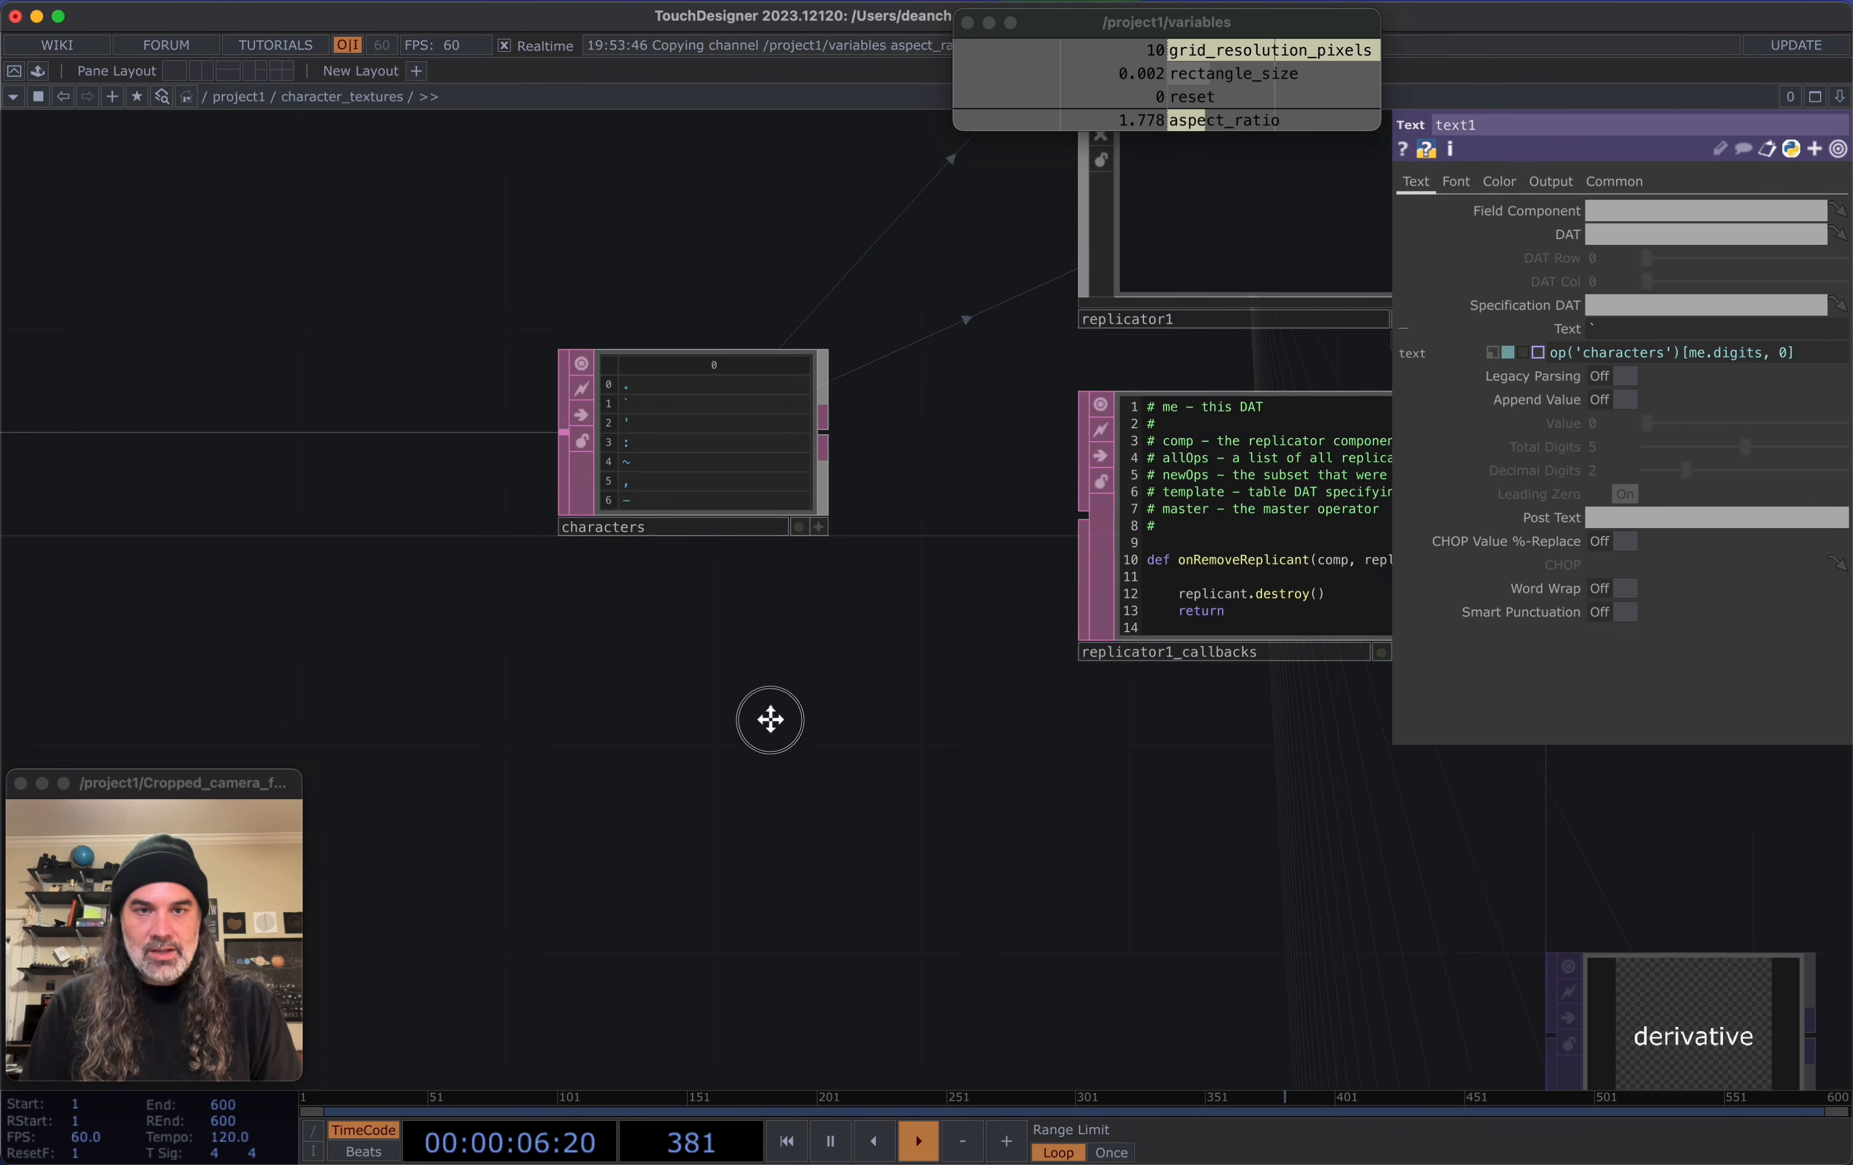
Recreate all replicated operators from the Replicator COMP using the updated text1 master
drag(902, 728, 640, 641)
drag(883, 388, 994, 694)
click(852, 459)
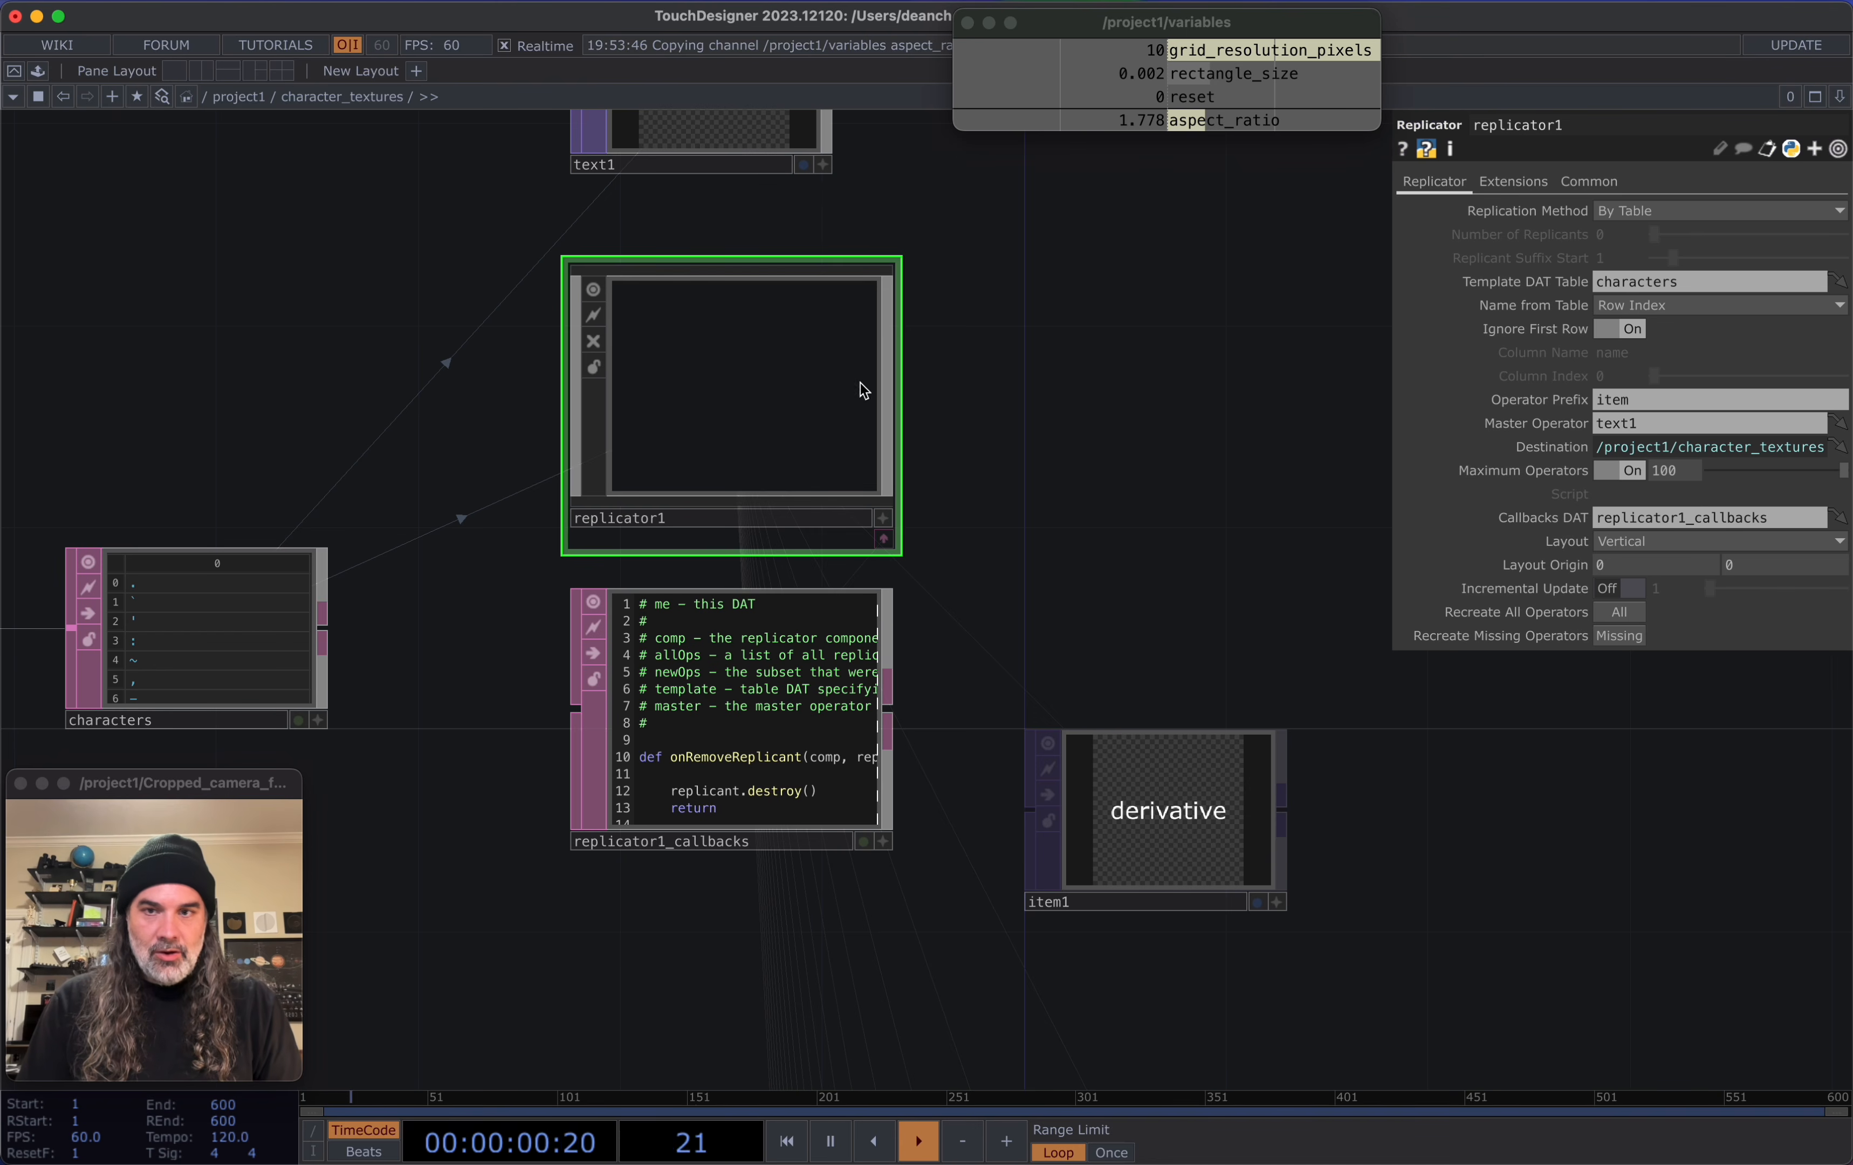
click(1622, 615)
Examine which characters the replicated Text TOPs show and check them against the first rows of the characters table
drag(1454, 659, 1078, 78)
scroll(1179, 497, down, 5)
drag(1122, 631, 1086, 337)
scroll(1090, 345, down, 20)
scroll(1225, 724, down, 20)
scroll(1209, 620, down, 15)
drag(1212, 620, 1210, 856)
scroll(1033, 428, up, 12)
scroll(809, 482, up, 6)
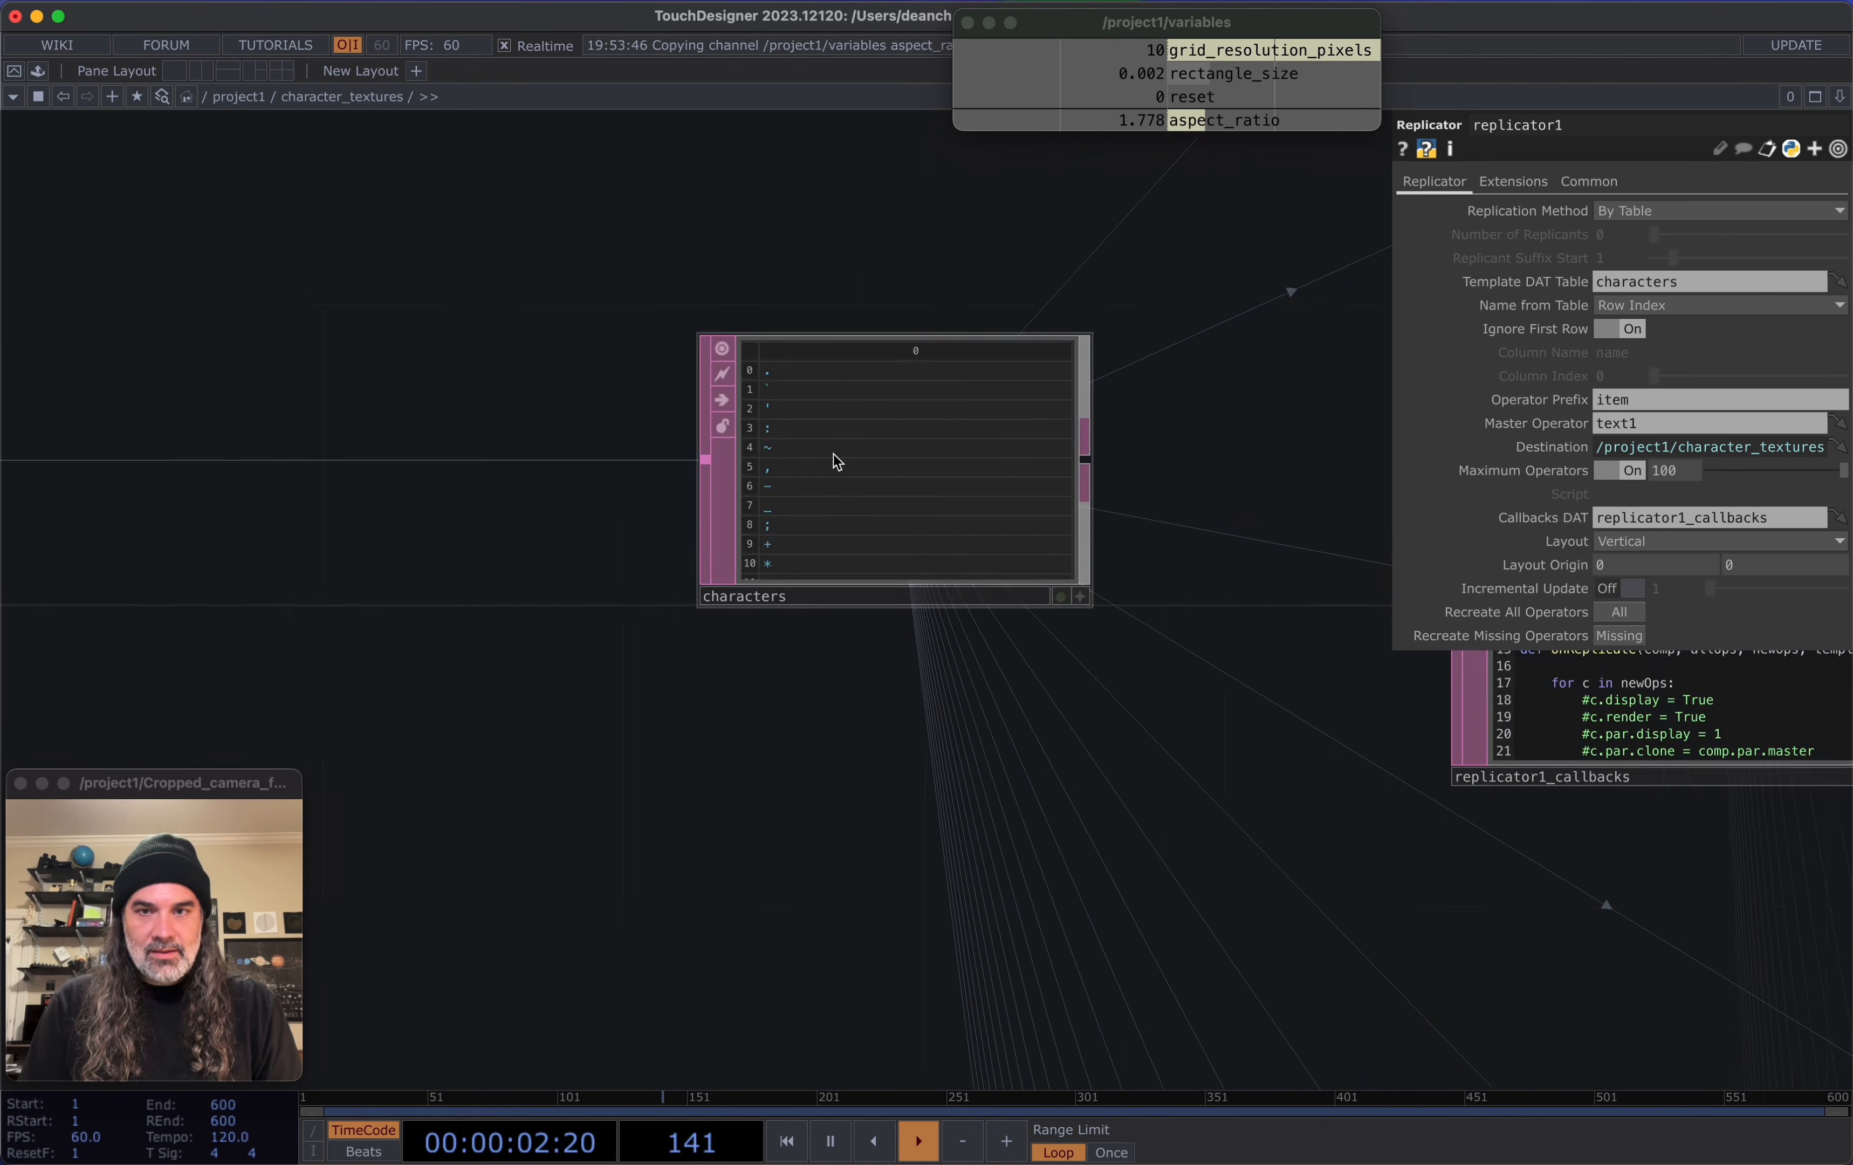
scroll(837, 462, up, 5)
scroll(778, 506, down, 5)
Turn off Ignore First Row on the Replicator COMP
drag(811, 842, 65, 810)
scroll(632, 717, down, 4)
scroll(667, 710, down, 1)
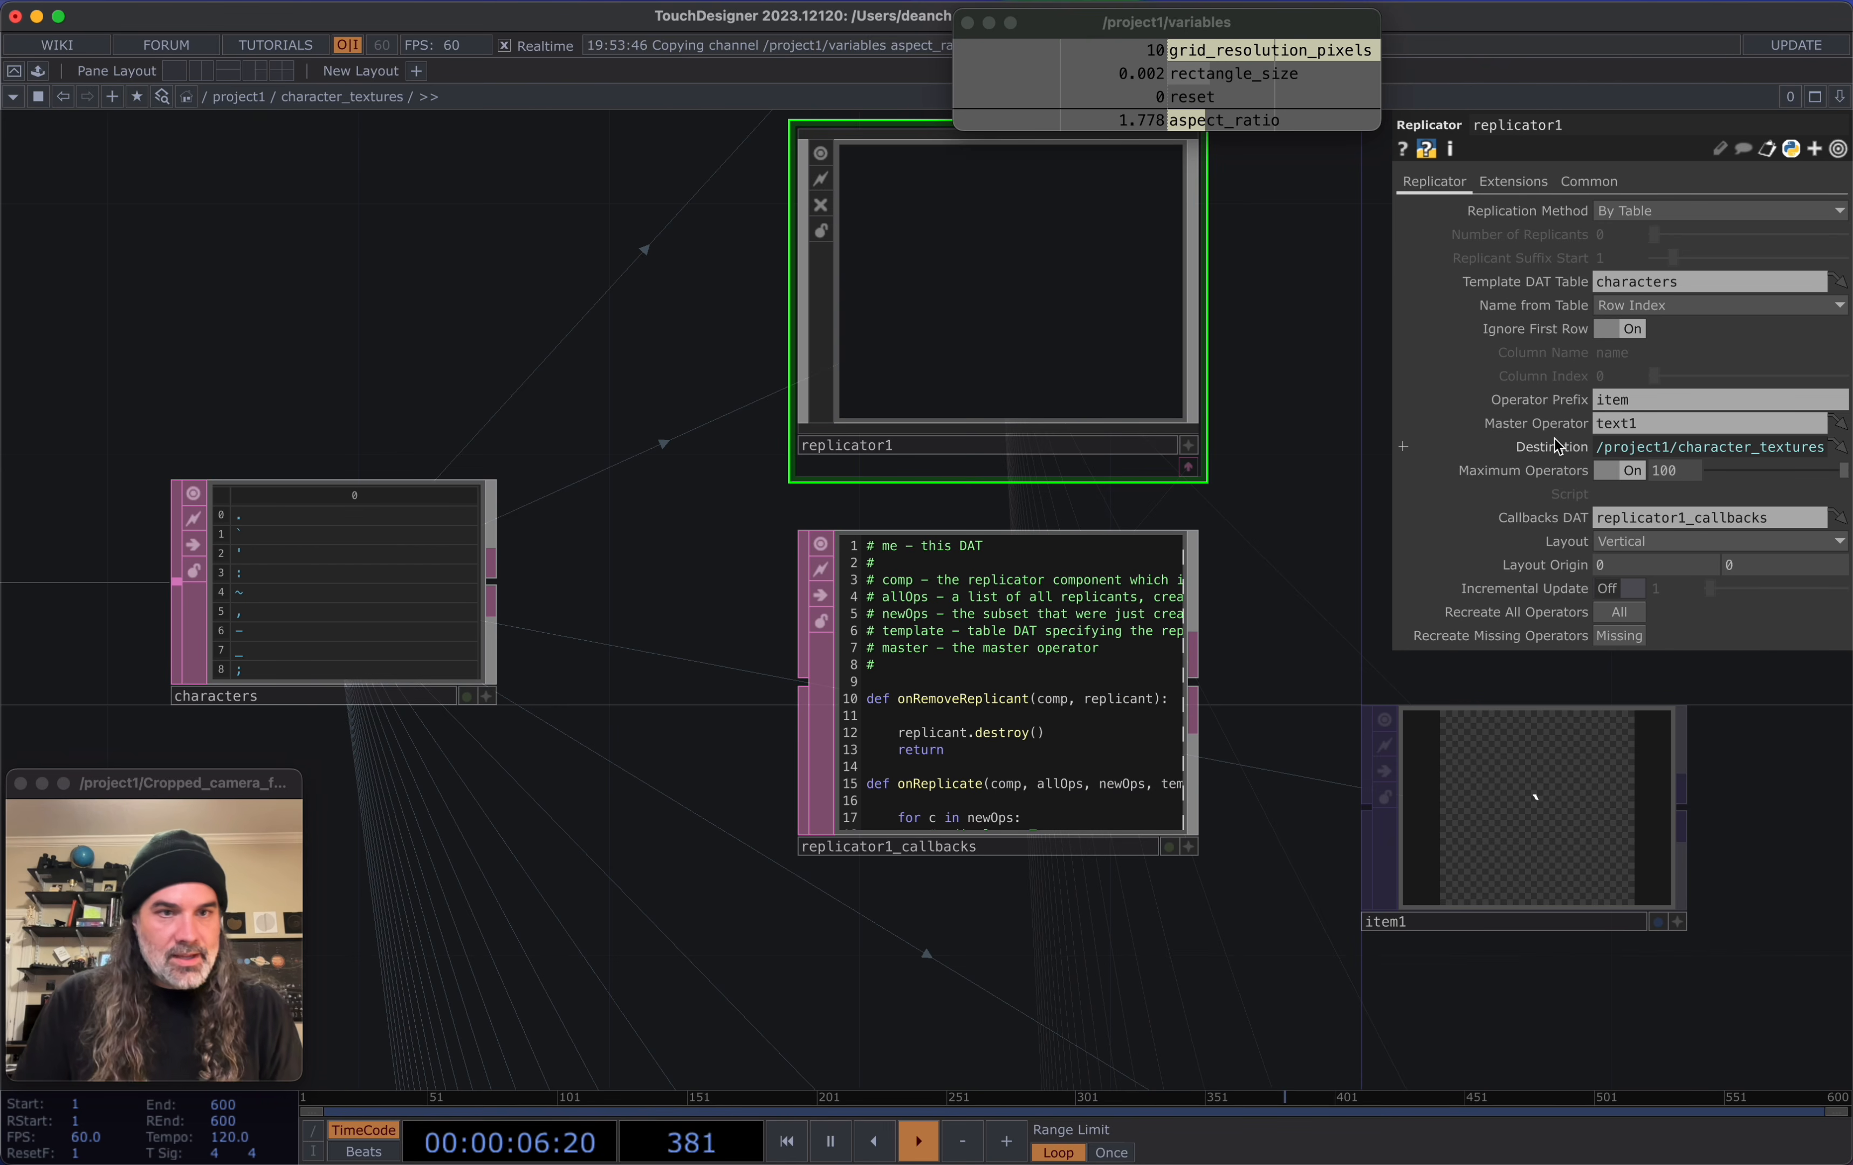
drag(1375, 248, 1294, 421)
drag(1295, 591, 1235, 354)
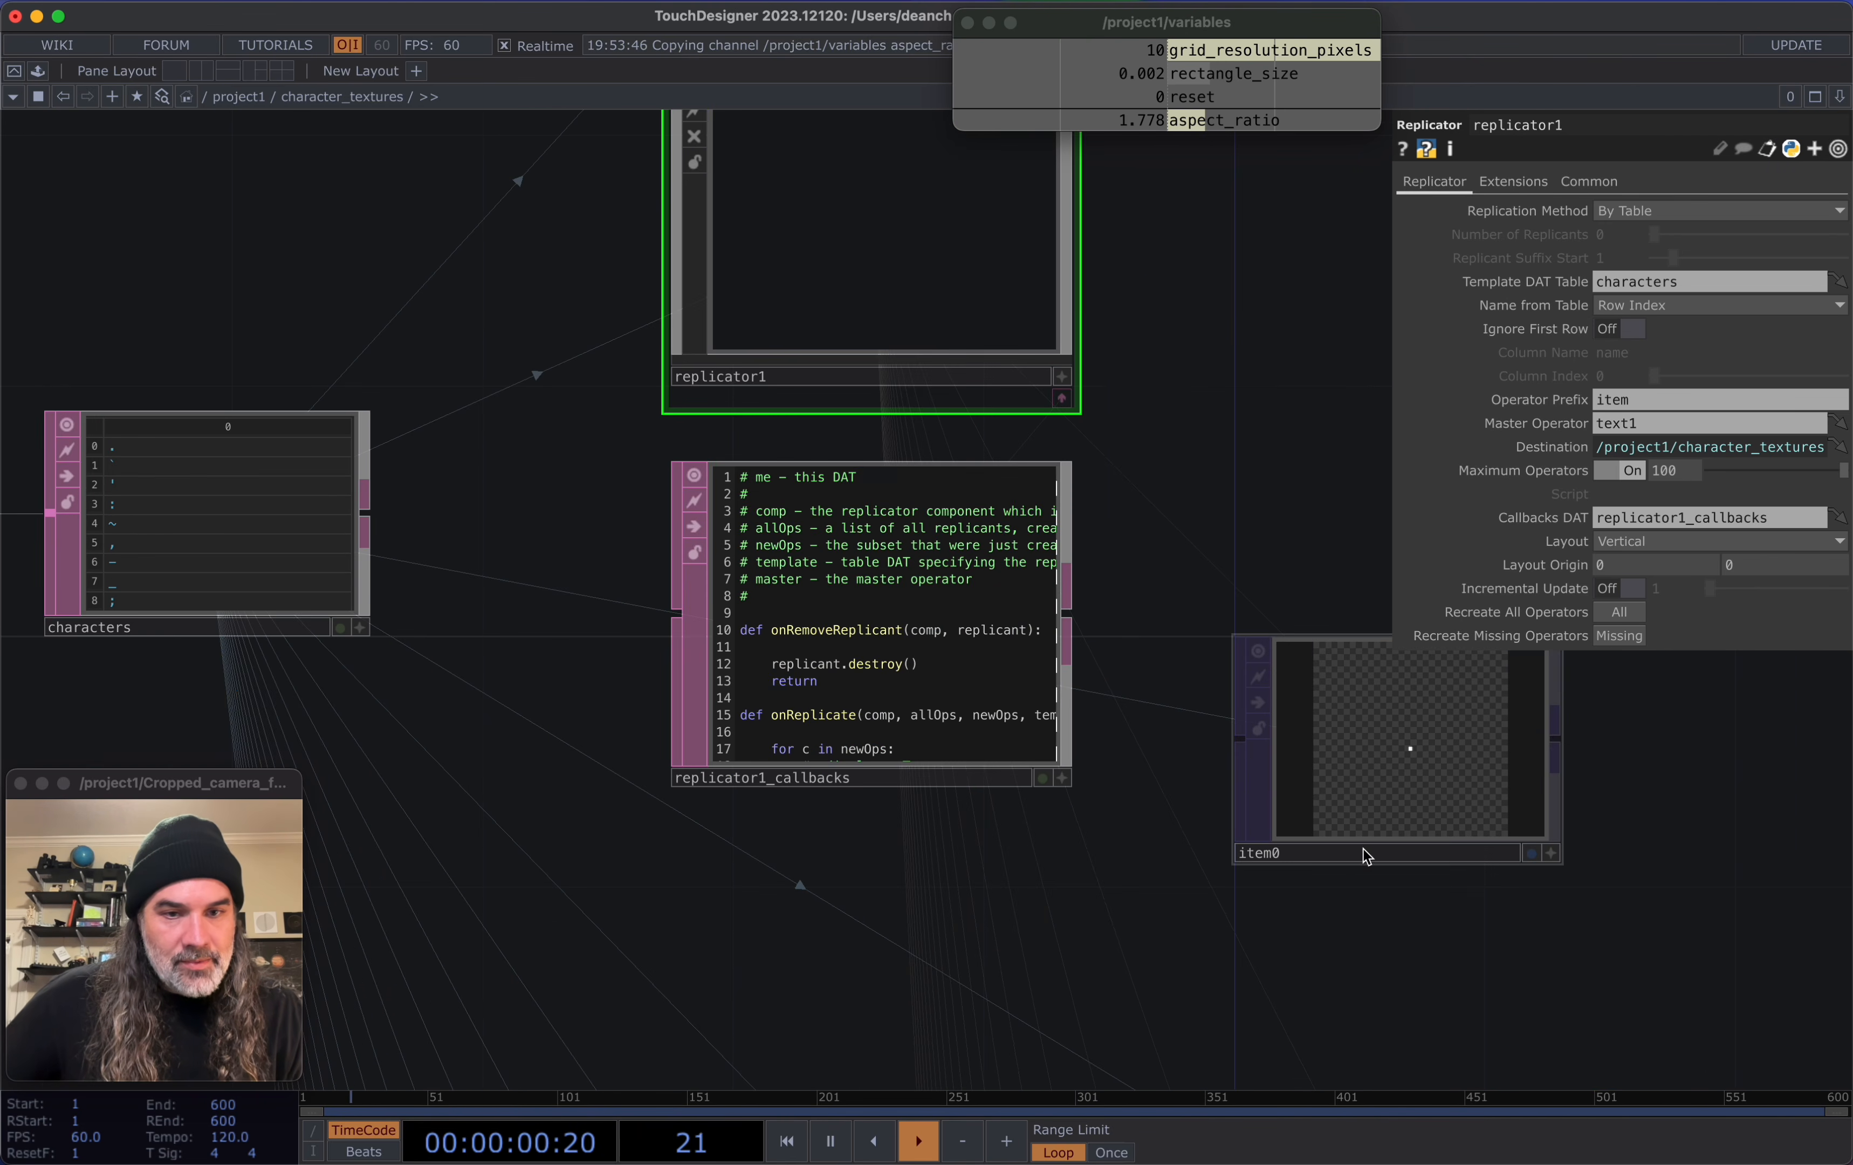
Review the column of replicated character textures from item0 down to item19
drag(1703, 826, 1245, 661)
scroll(1243, 697, down, 5)
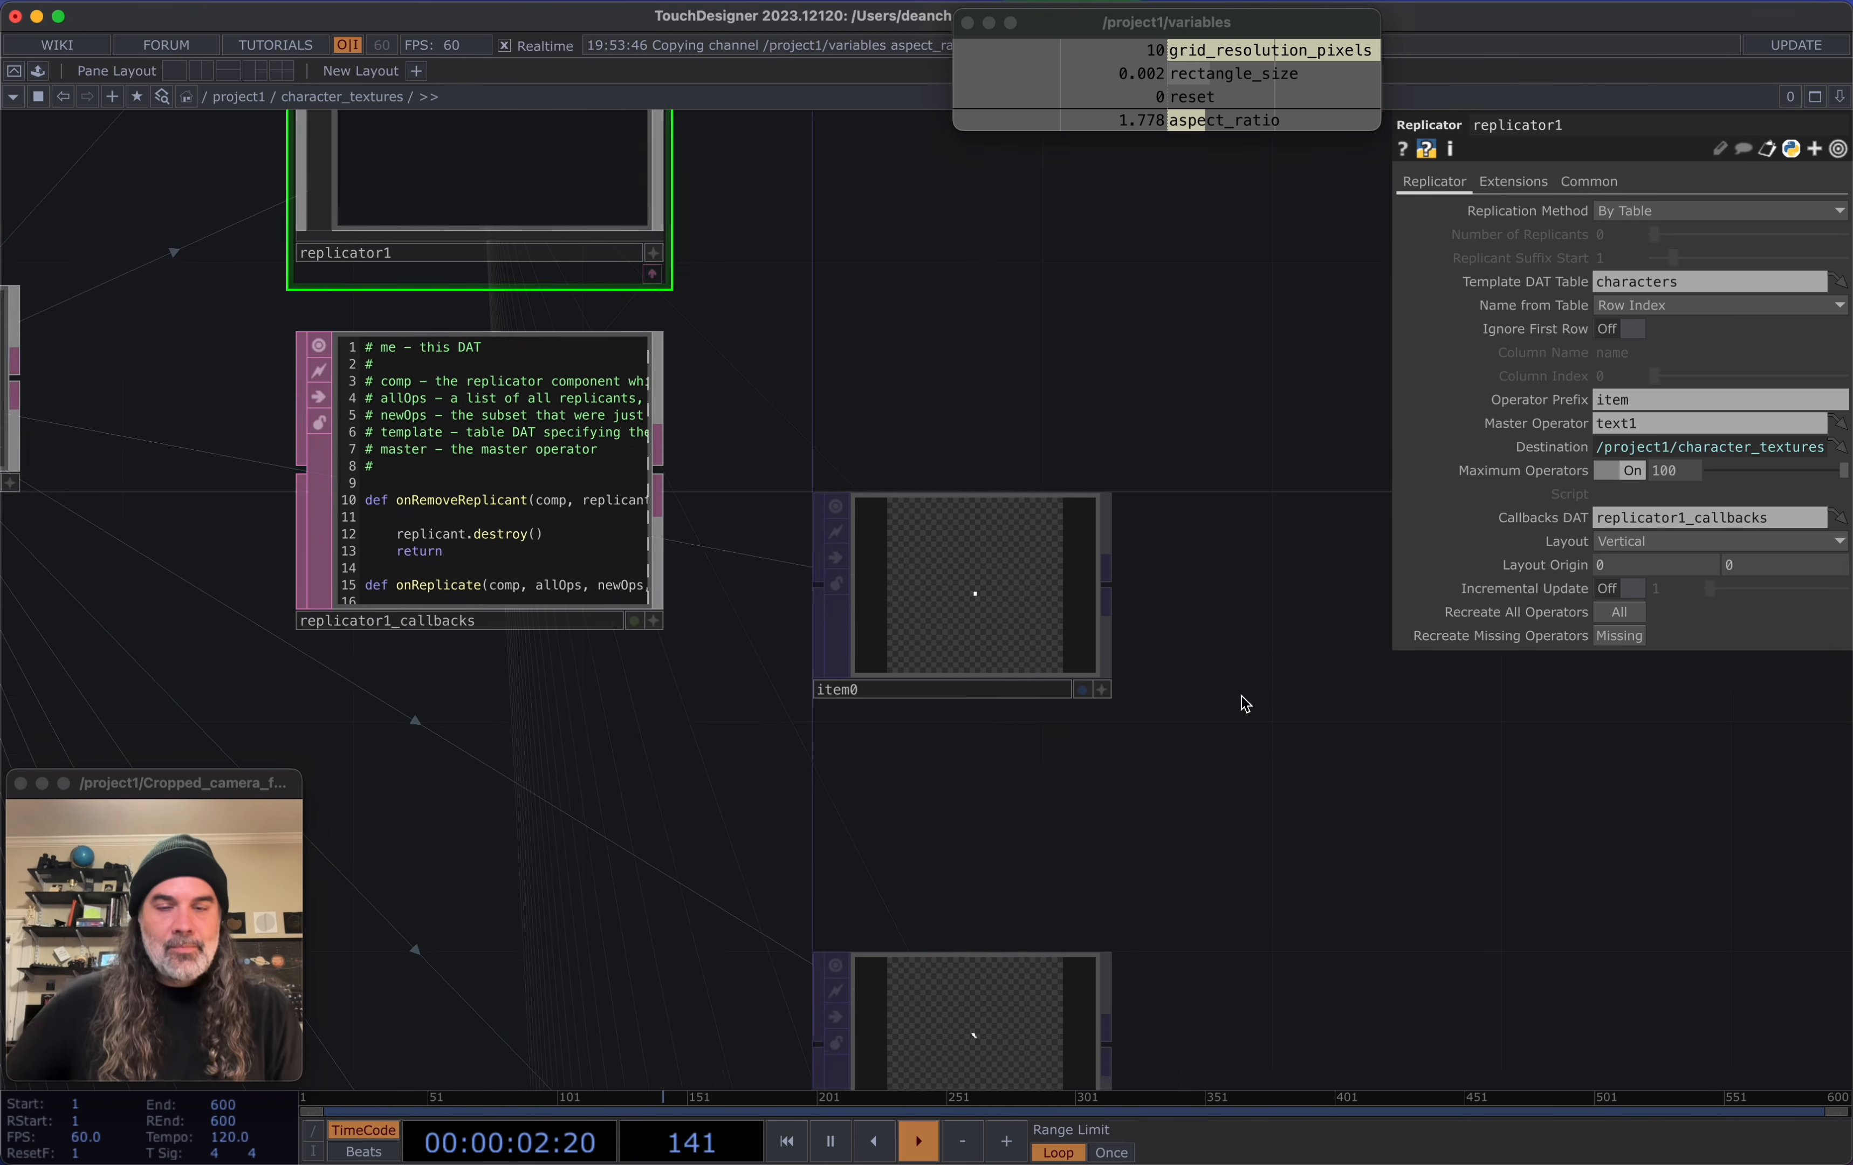
drag(1252, 993, 1149, 476)
scroll(1149, 476, down, 10)
drag(1188, 1028, 1178, 649)
drag(1183, 893, 1168, 523)
scroll(1092, 741, up, 10)
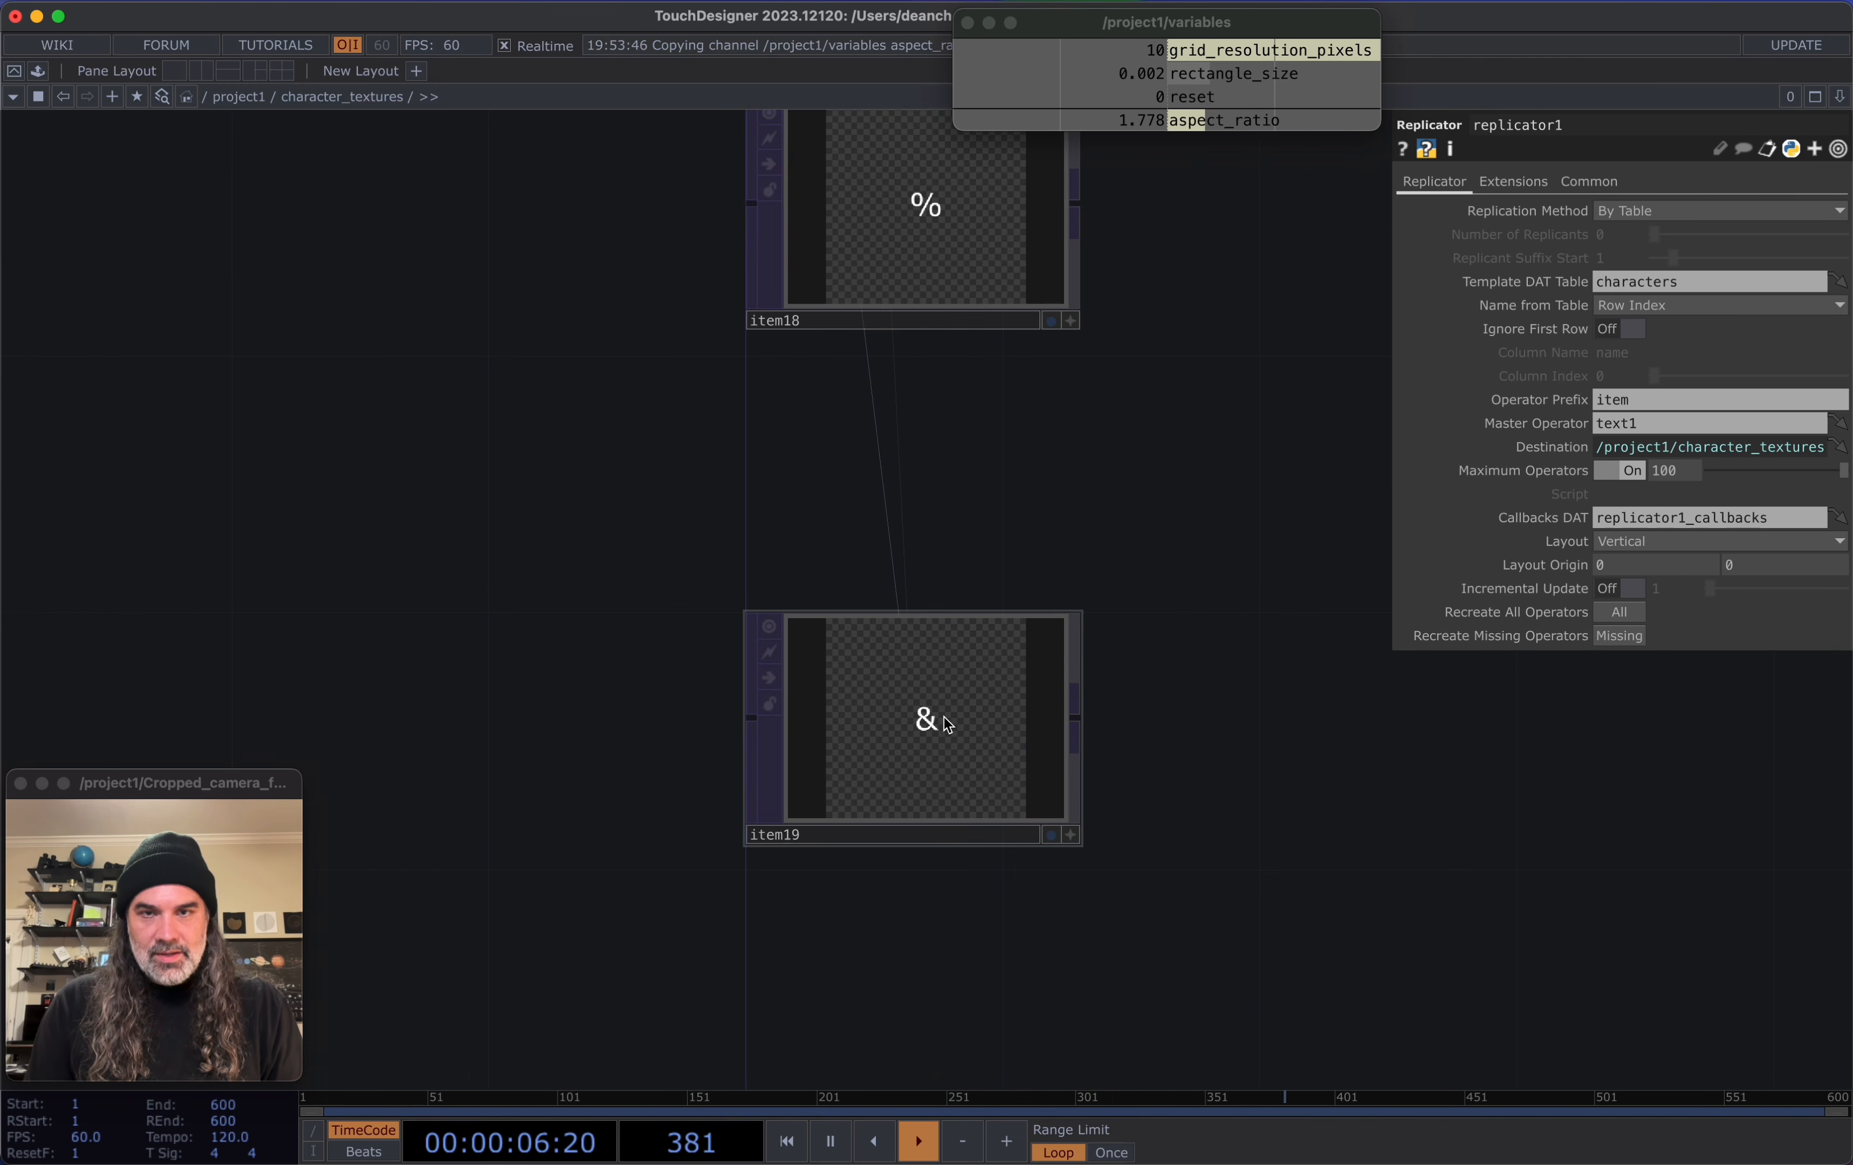
Increase the Font Size X of the item19 Text TOP to 230 so the & fills the frame
click(944, 716)
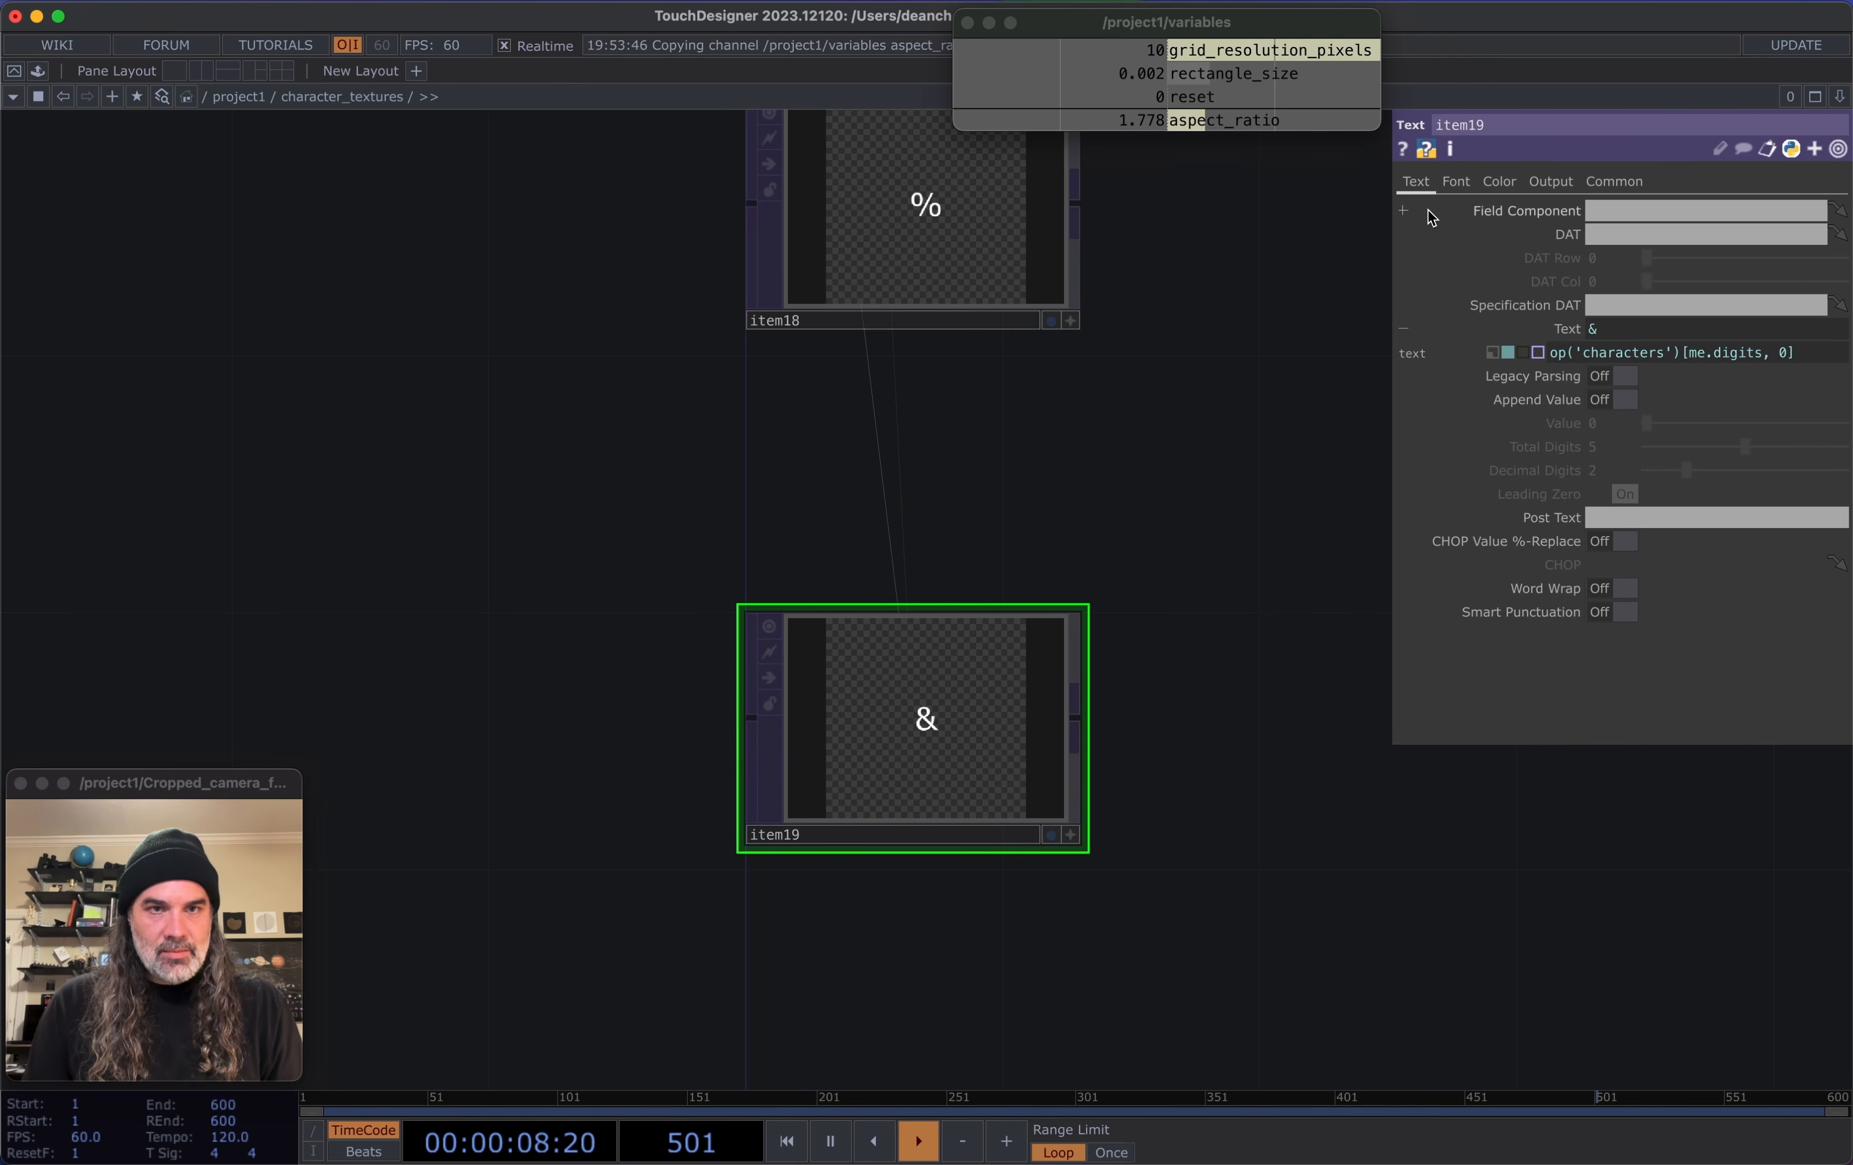
click(1453, 183)
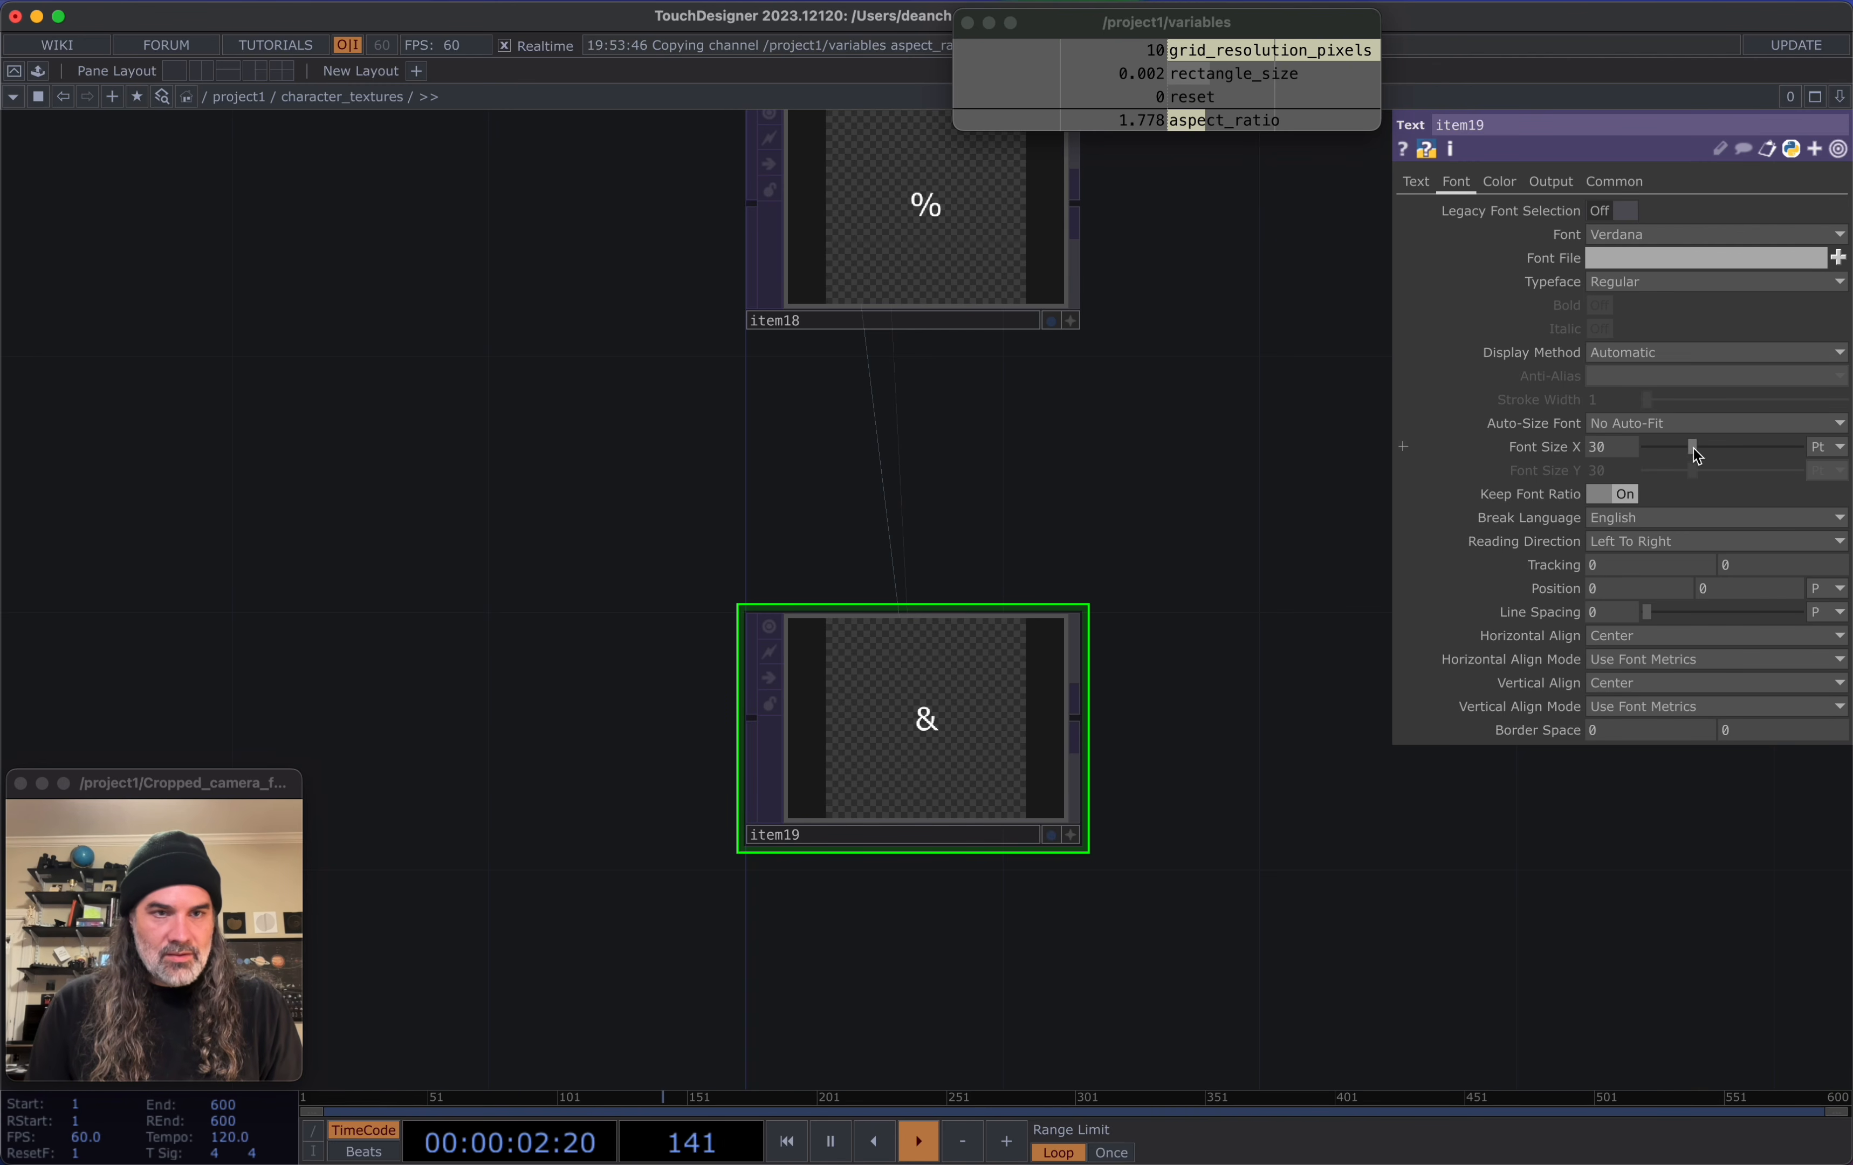
drag(1693, 449, 1810, 447)
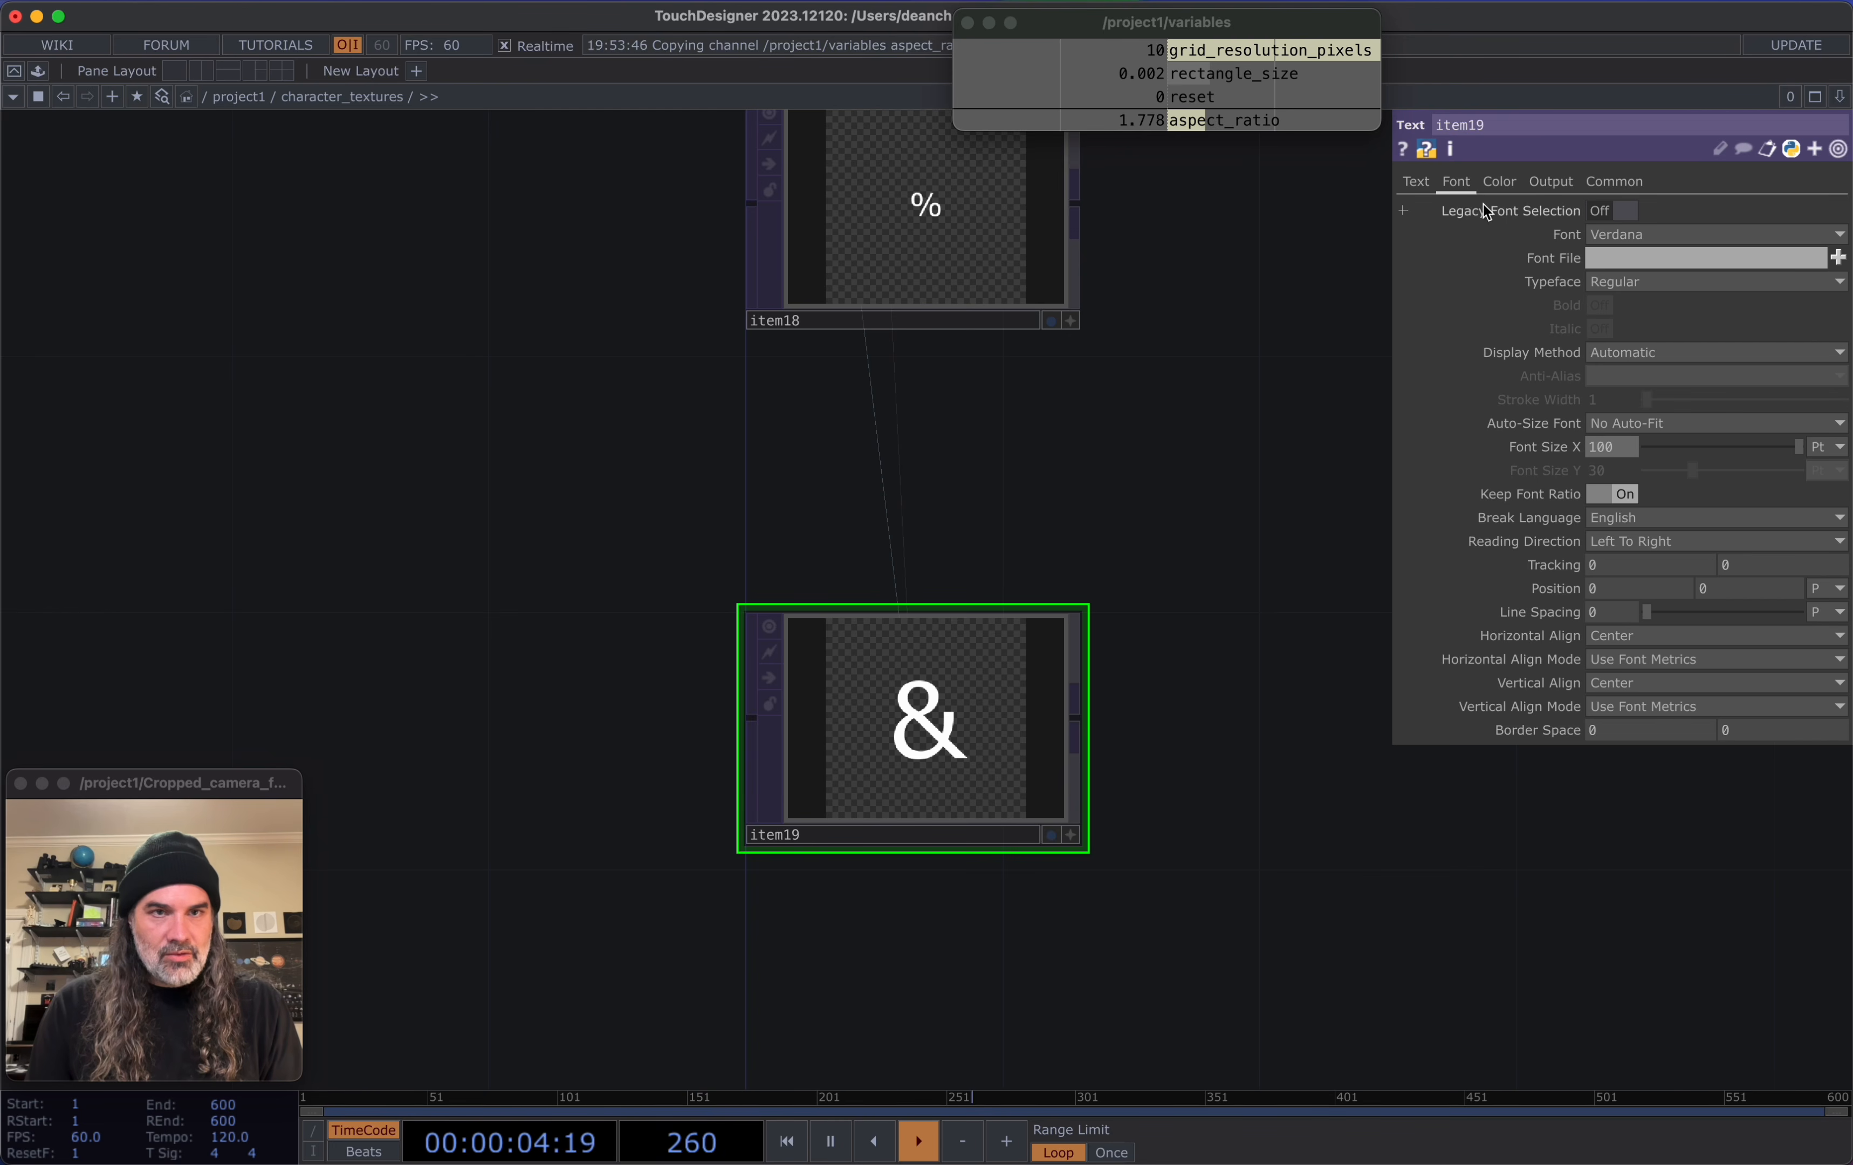
middle_drag(1621, 449, 1709, 414)
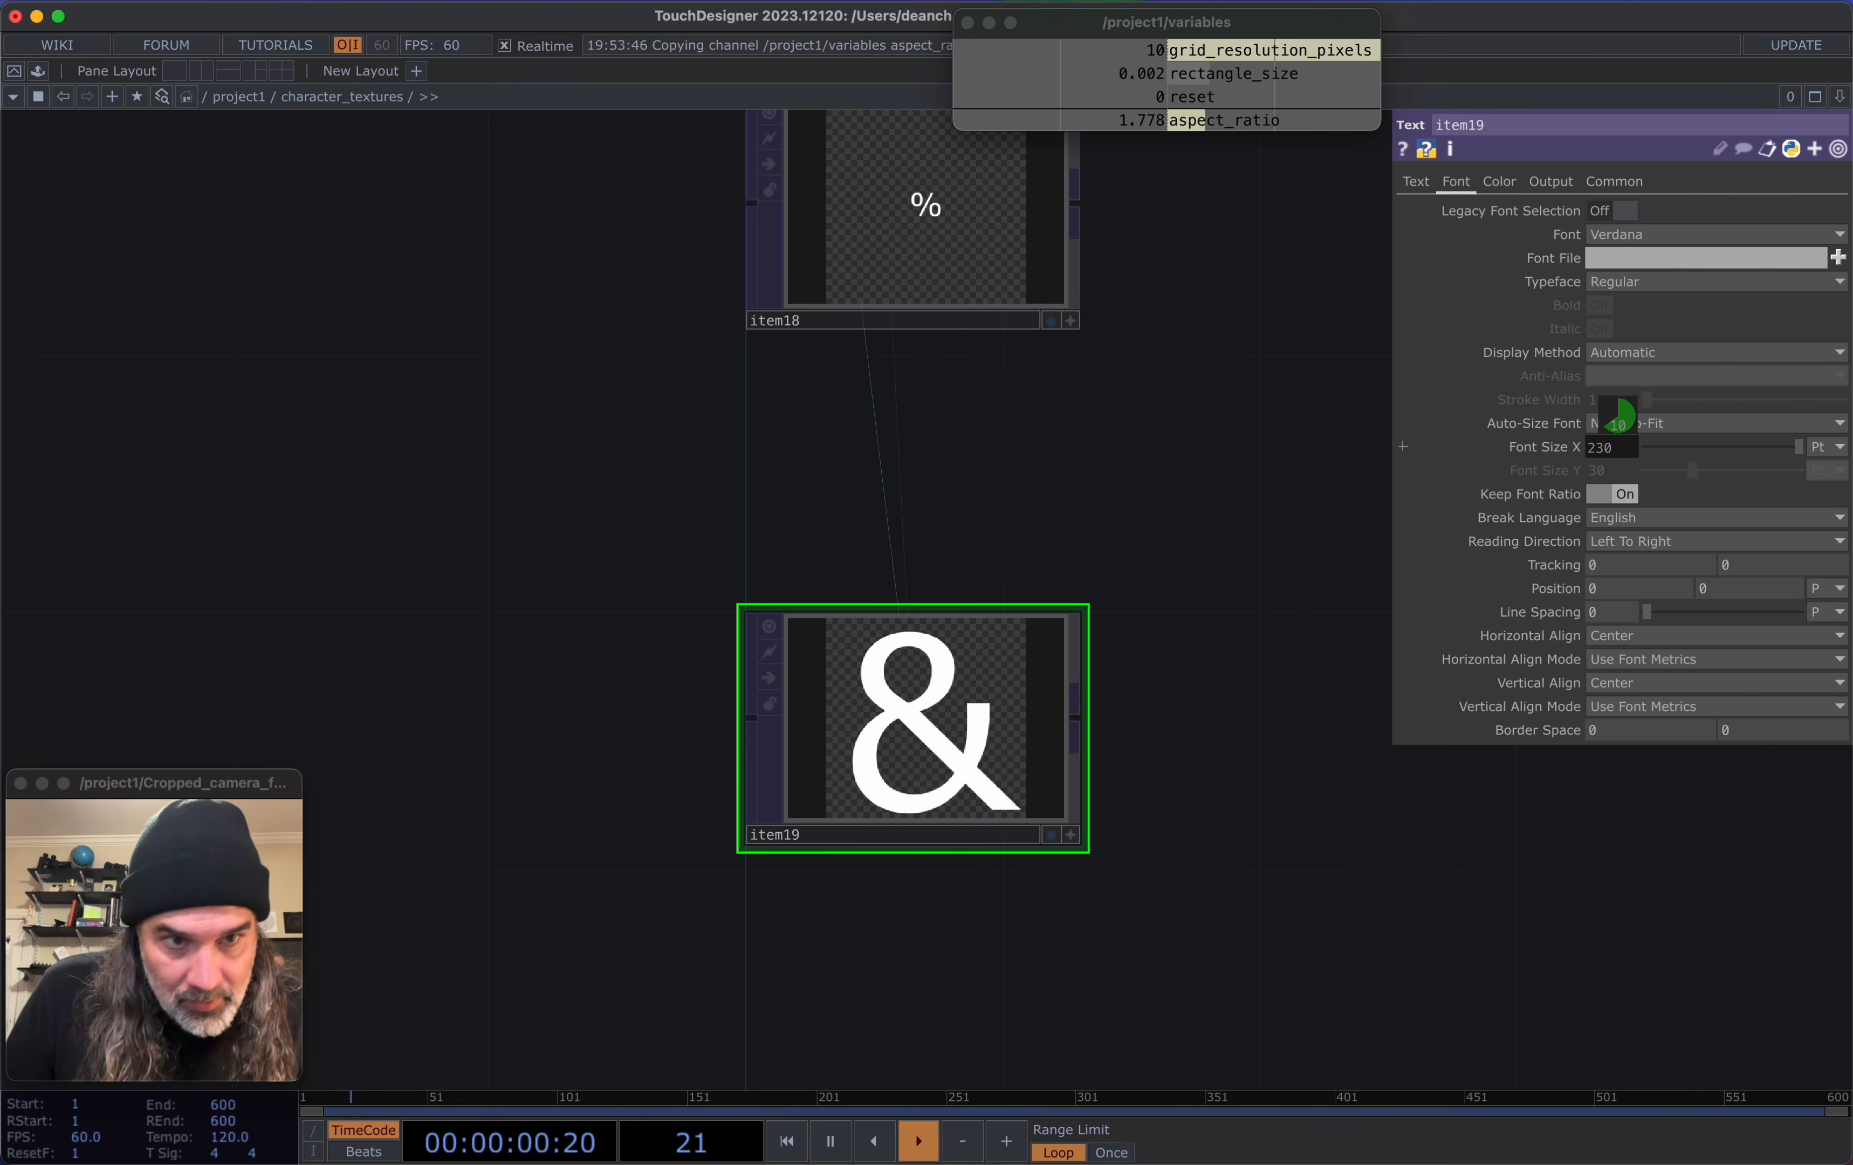
Set the Font Size X of the master Text TOP text1 to 208
drag(1155, 466, 1183, 704)
scroll(1155, 773, down, 5)
scroll(1155, 773, down, 10)
drag(1133, 462, 1100, 681)
scroll(1072, 428, up, 8)
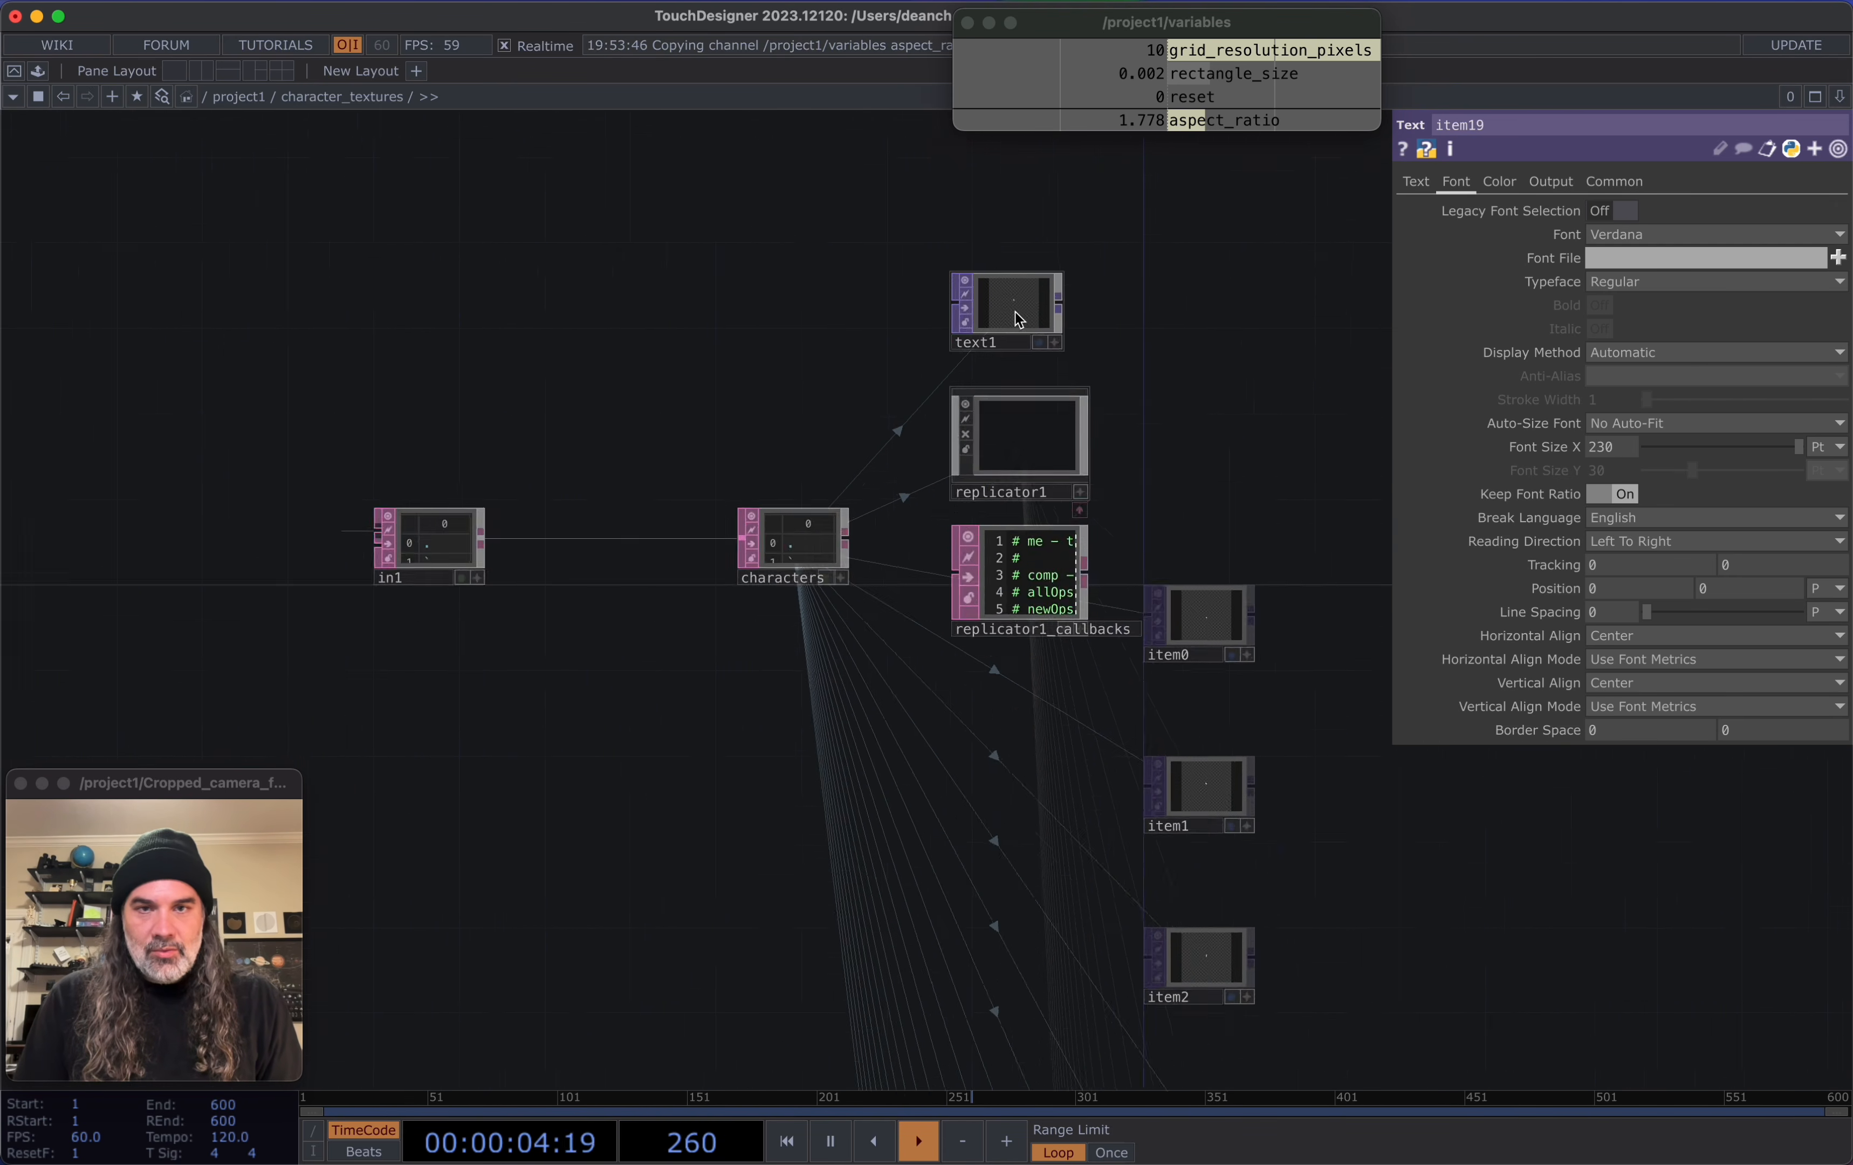
scroll(1036, 320, up, 5)
click(919, 285)
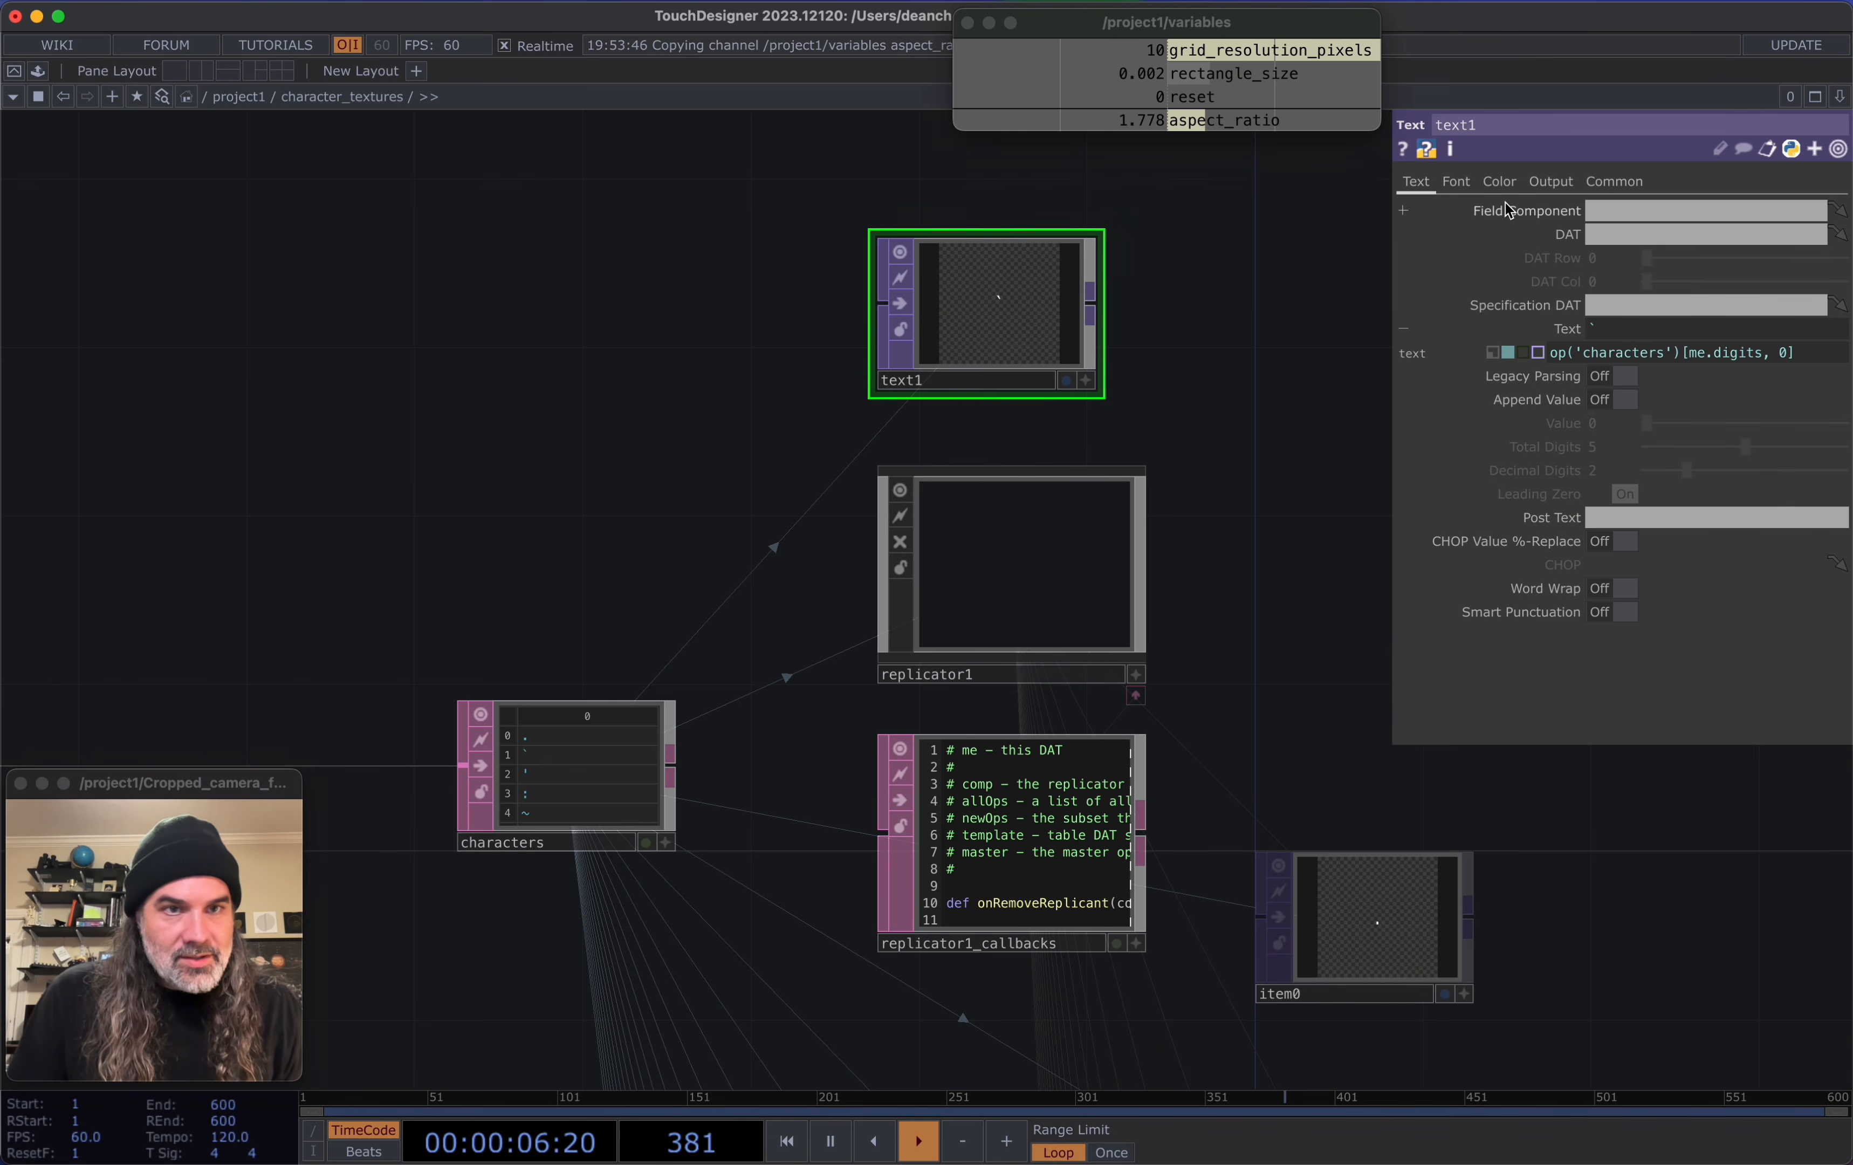
click(1473, 185)
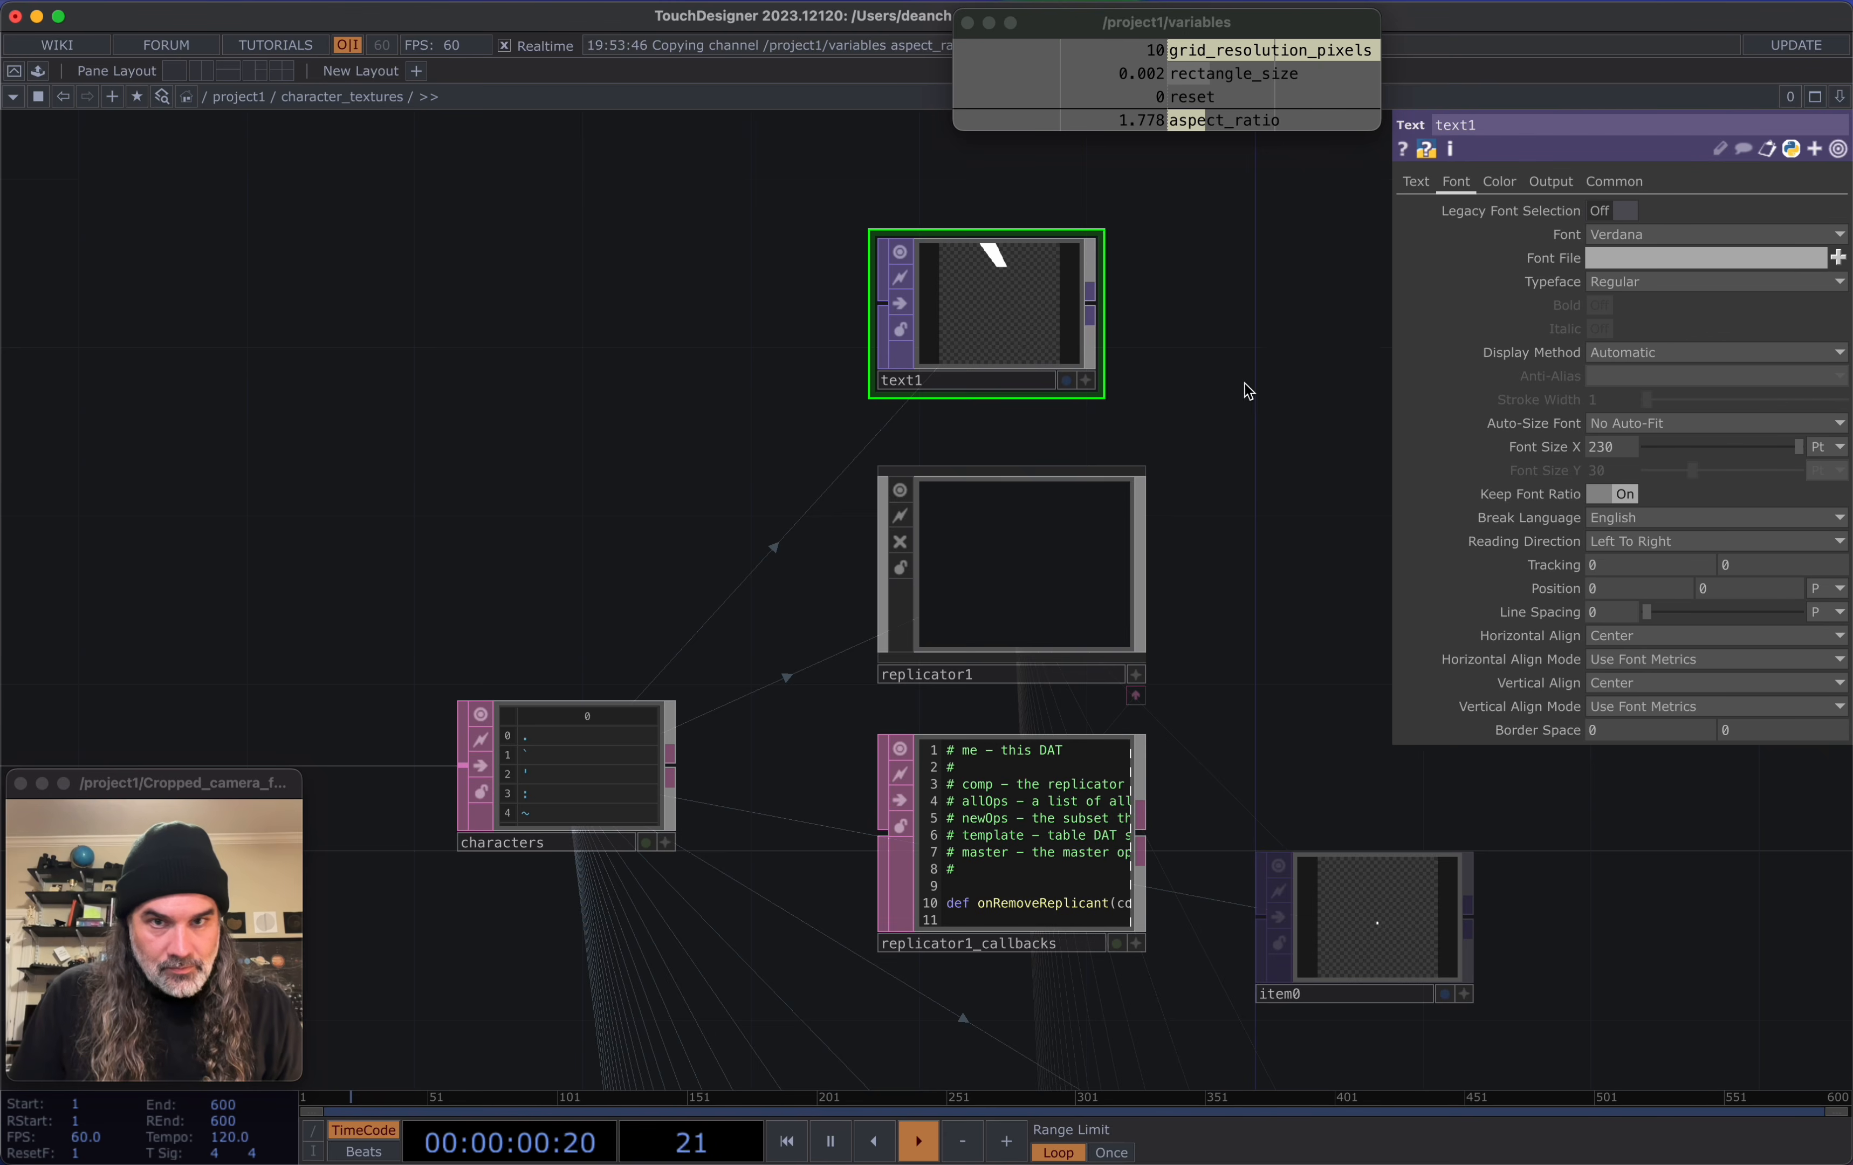
scroll(999, 249, up, 5)
scroll(953, 243, down, 8)
scroll(1073, 343, up, 5)
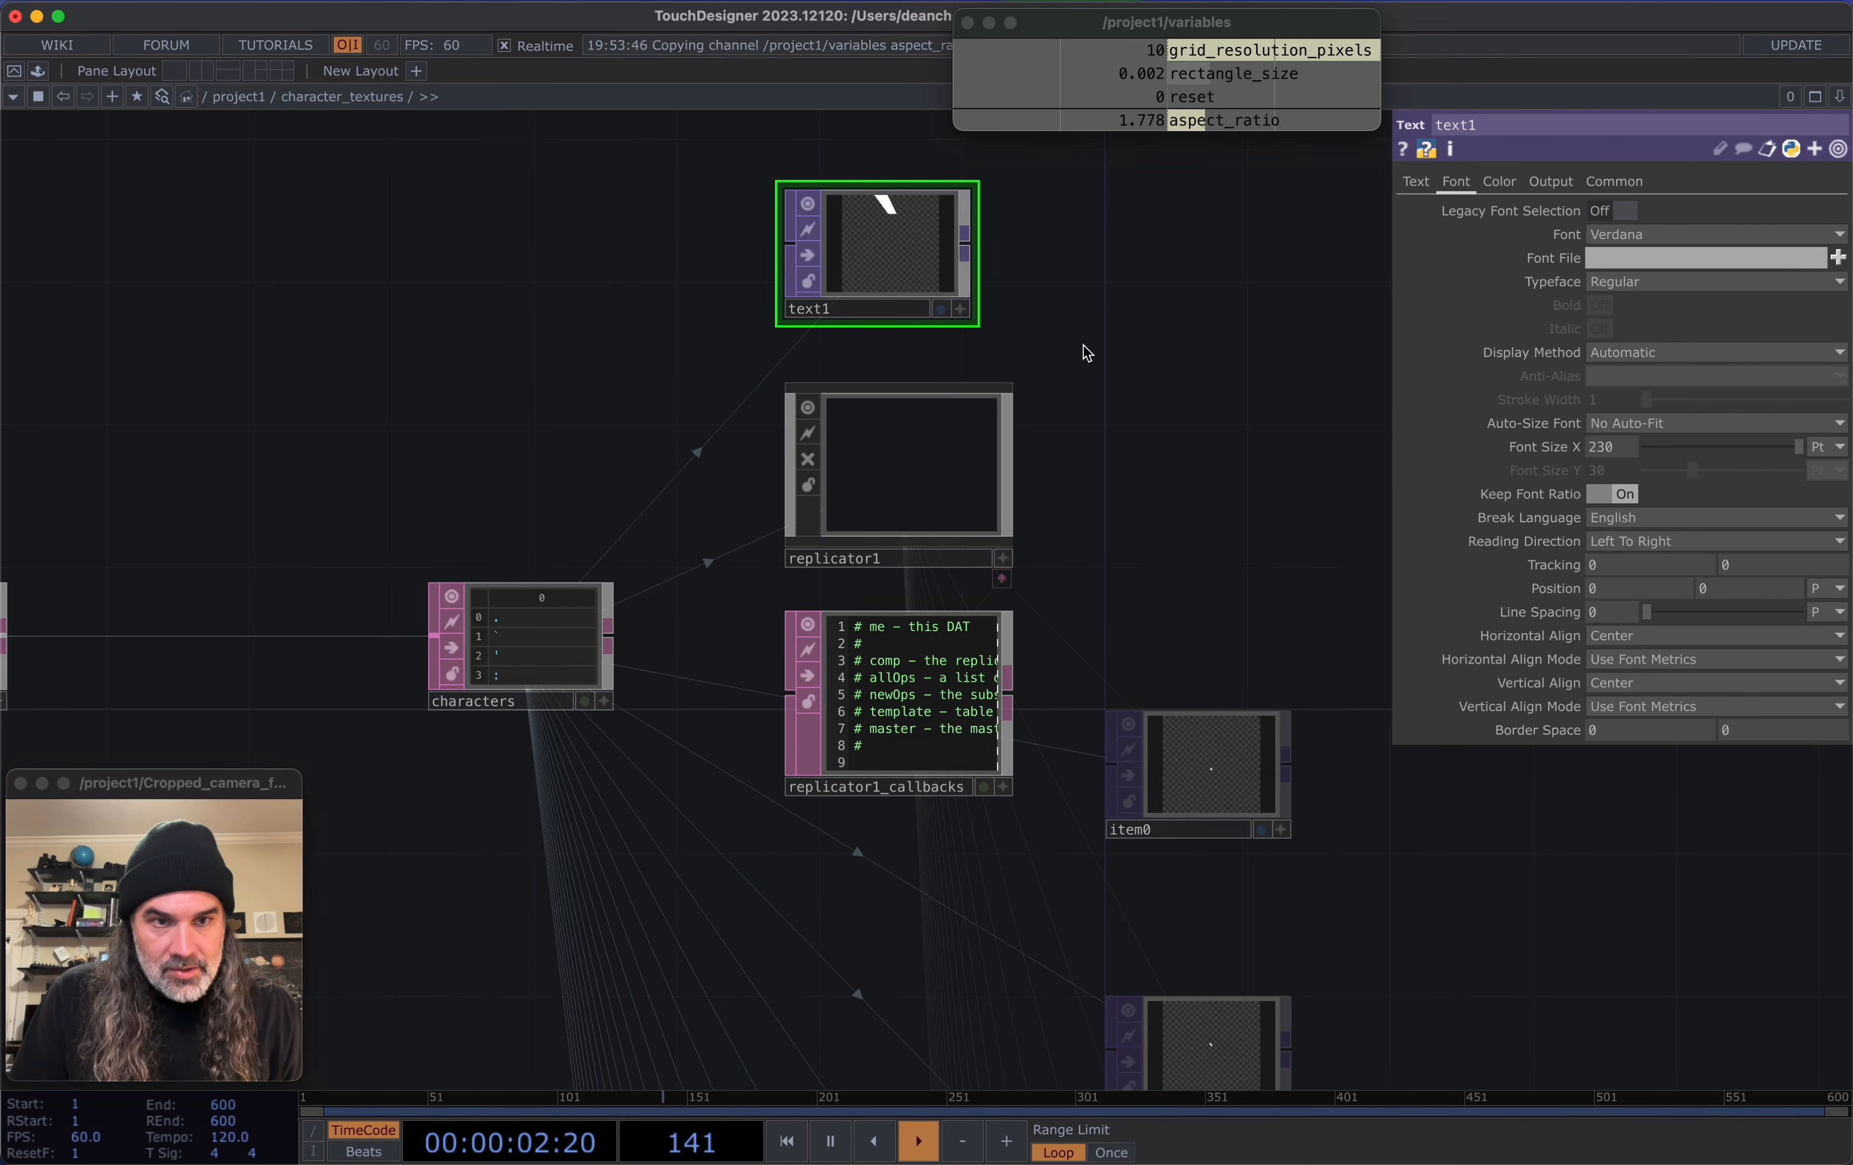
mouse_move(1621, 448)
middle_down()
mouse_move(1620, 428)
mouse_move(1630, 456)
middle_up()
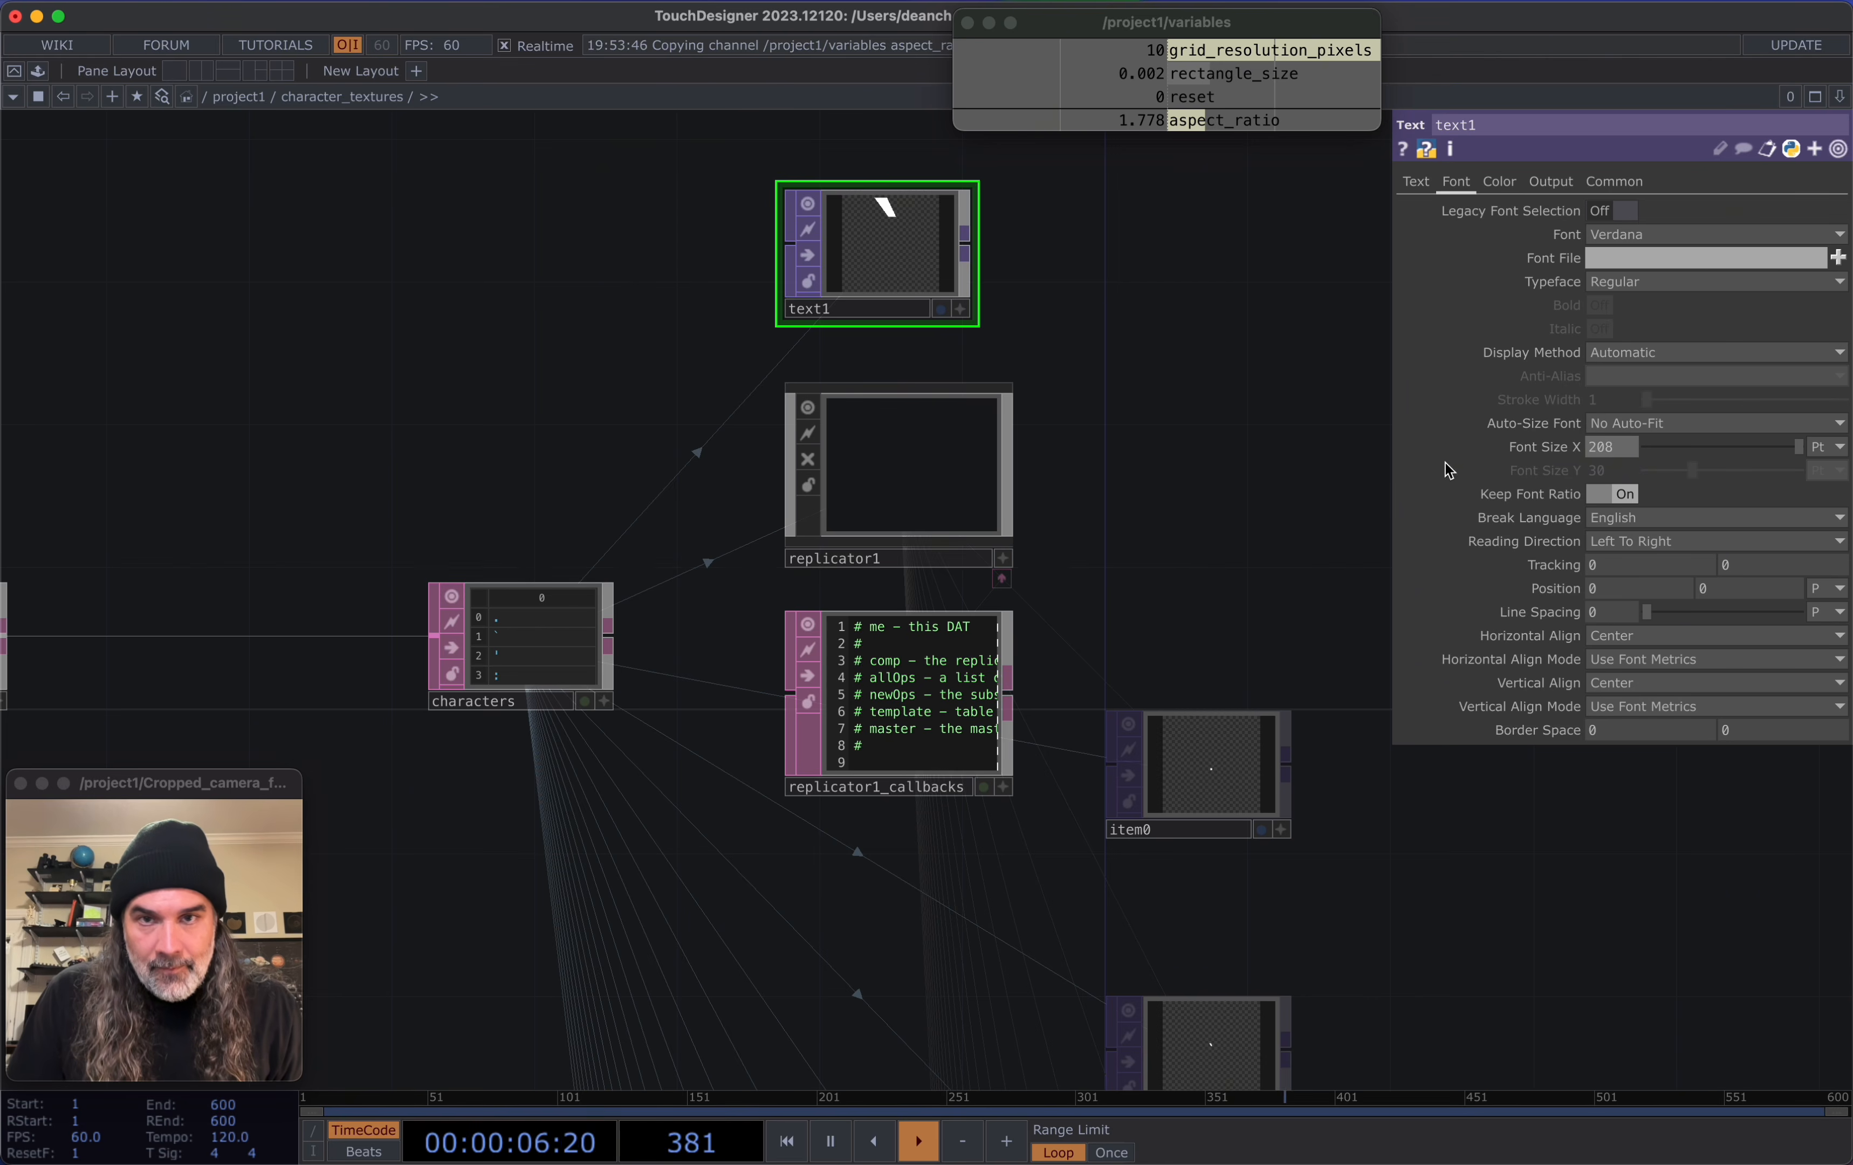
scroll(901, 223, up, 4)
scroll(1047, 289, down, 4)
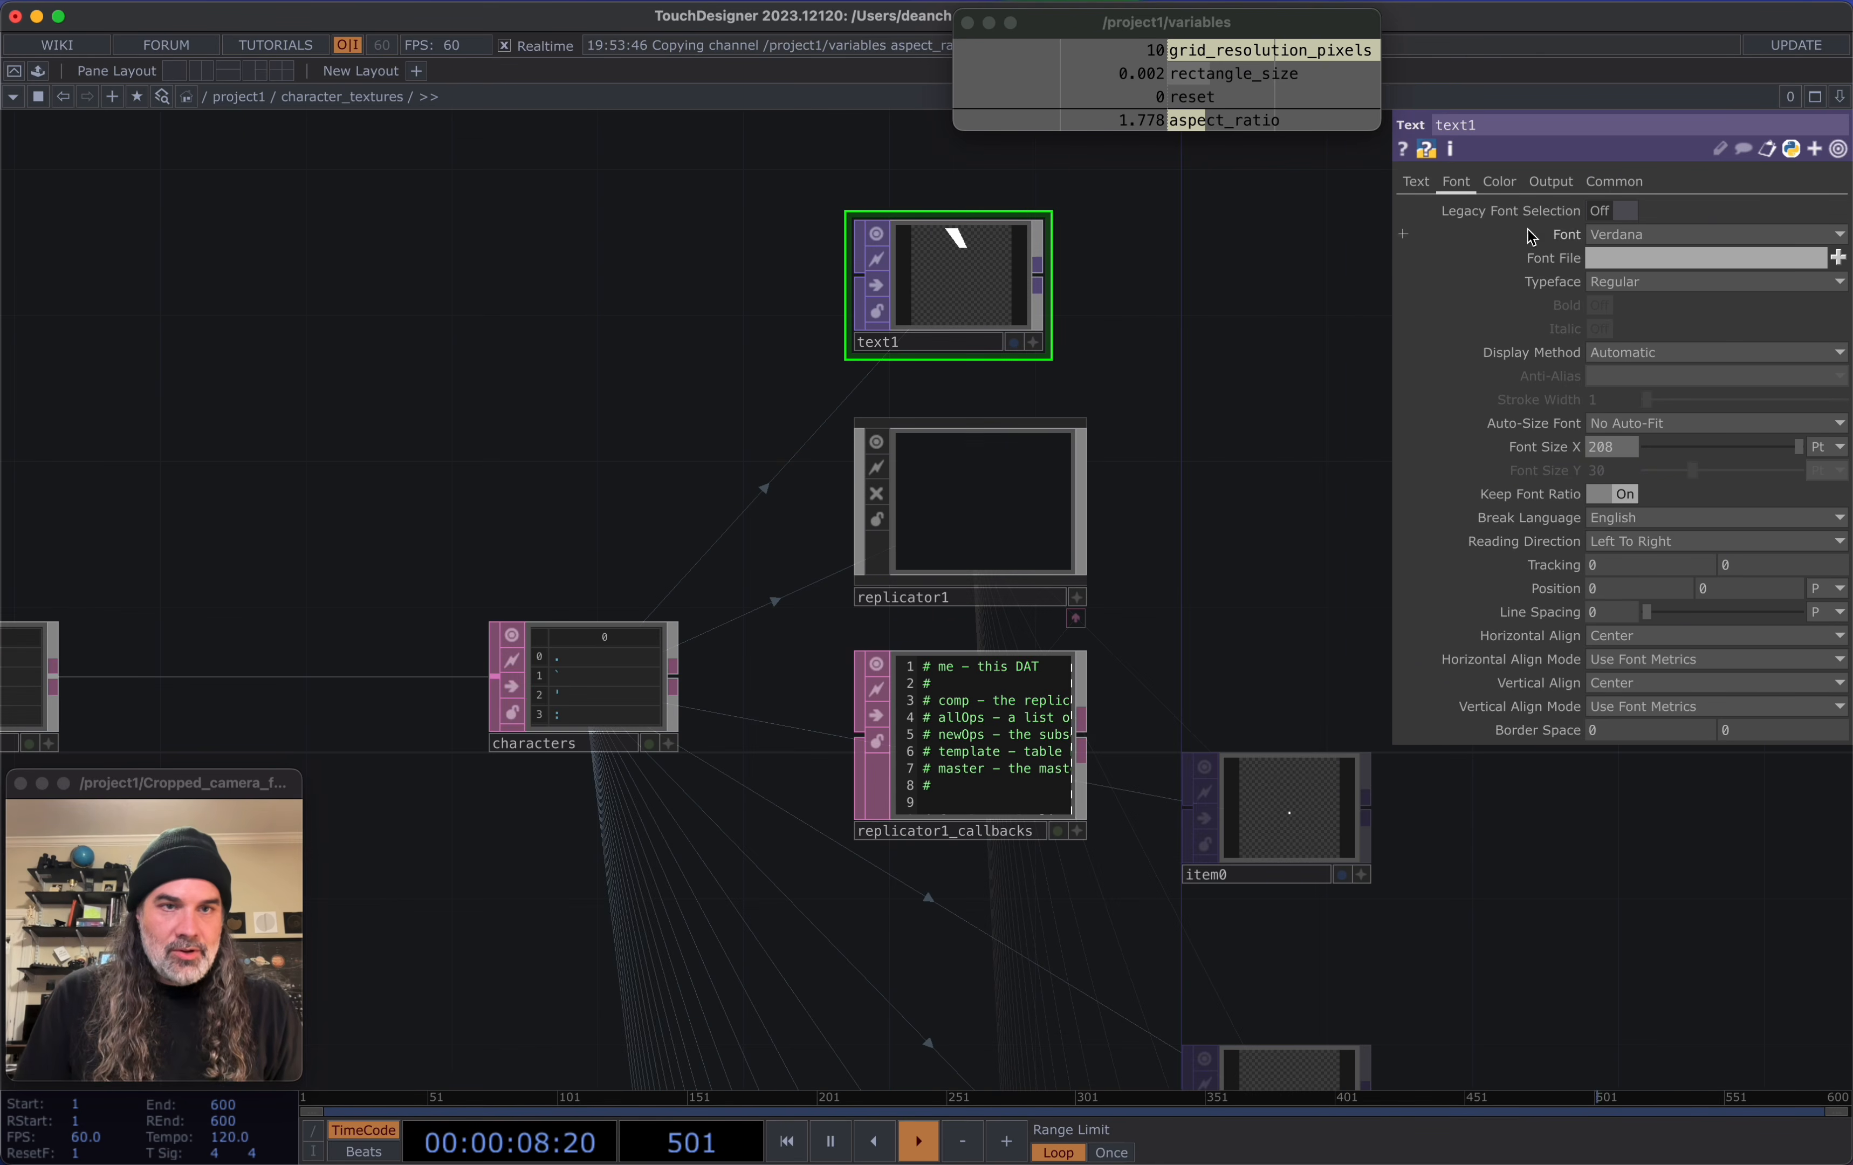
Change text1's font to Courier New with the Bold typeface and set its Font Size X to 190
click(1633, 234)
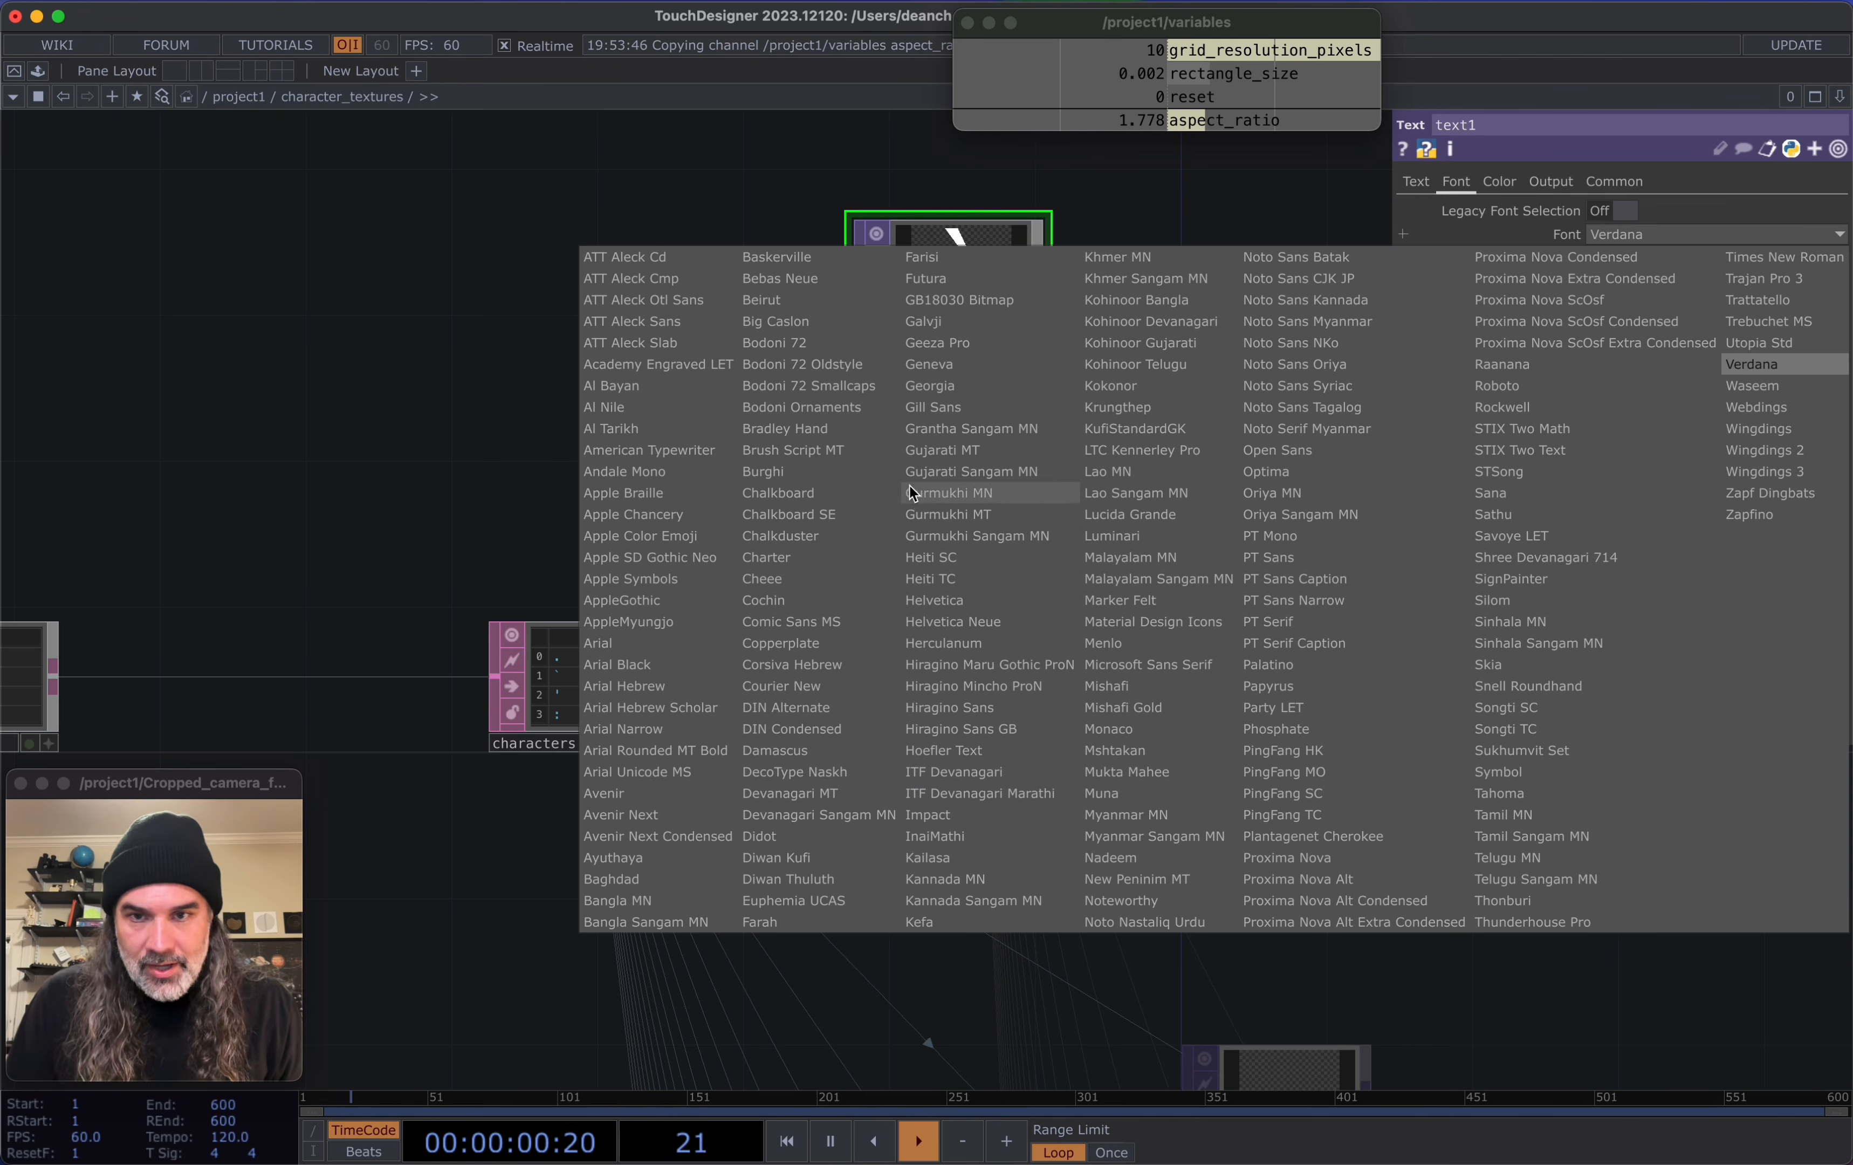
click(801, 692)
click(1207, 423)
click(1692, 284)
click(1613, 349)
click(1209, 384)
Recreate all operators of replicator1 from the updated text1 master
drag(1208, 384, 960, 522)
click(959, 521)
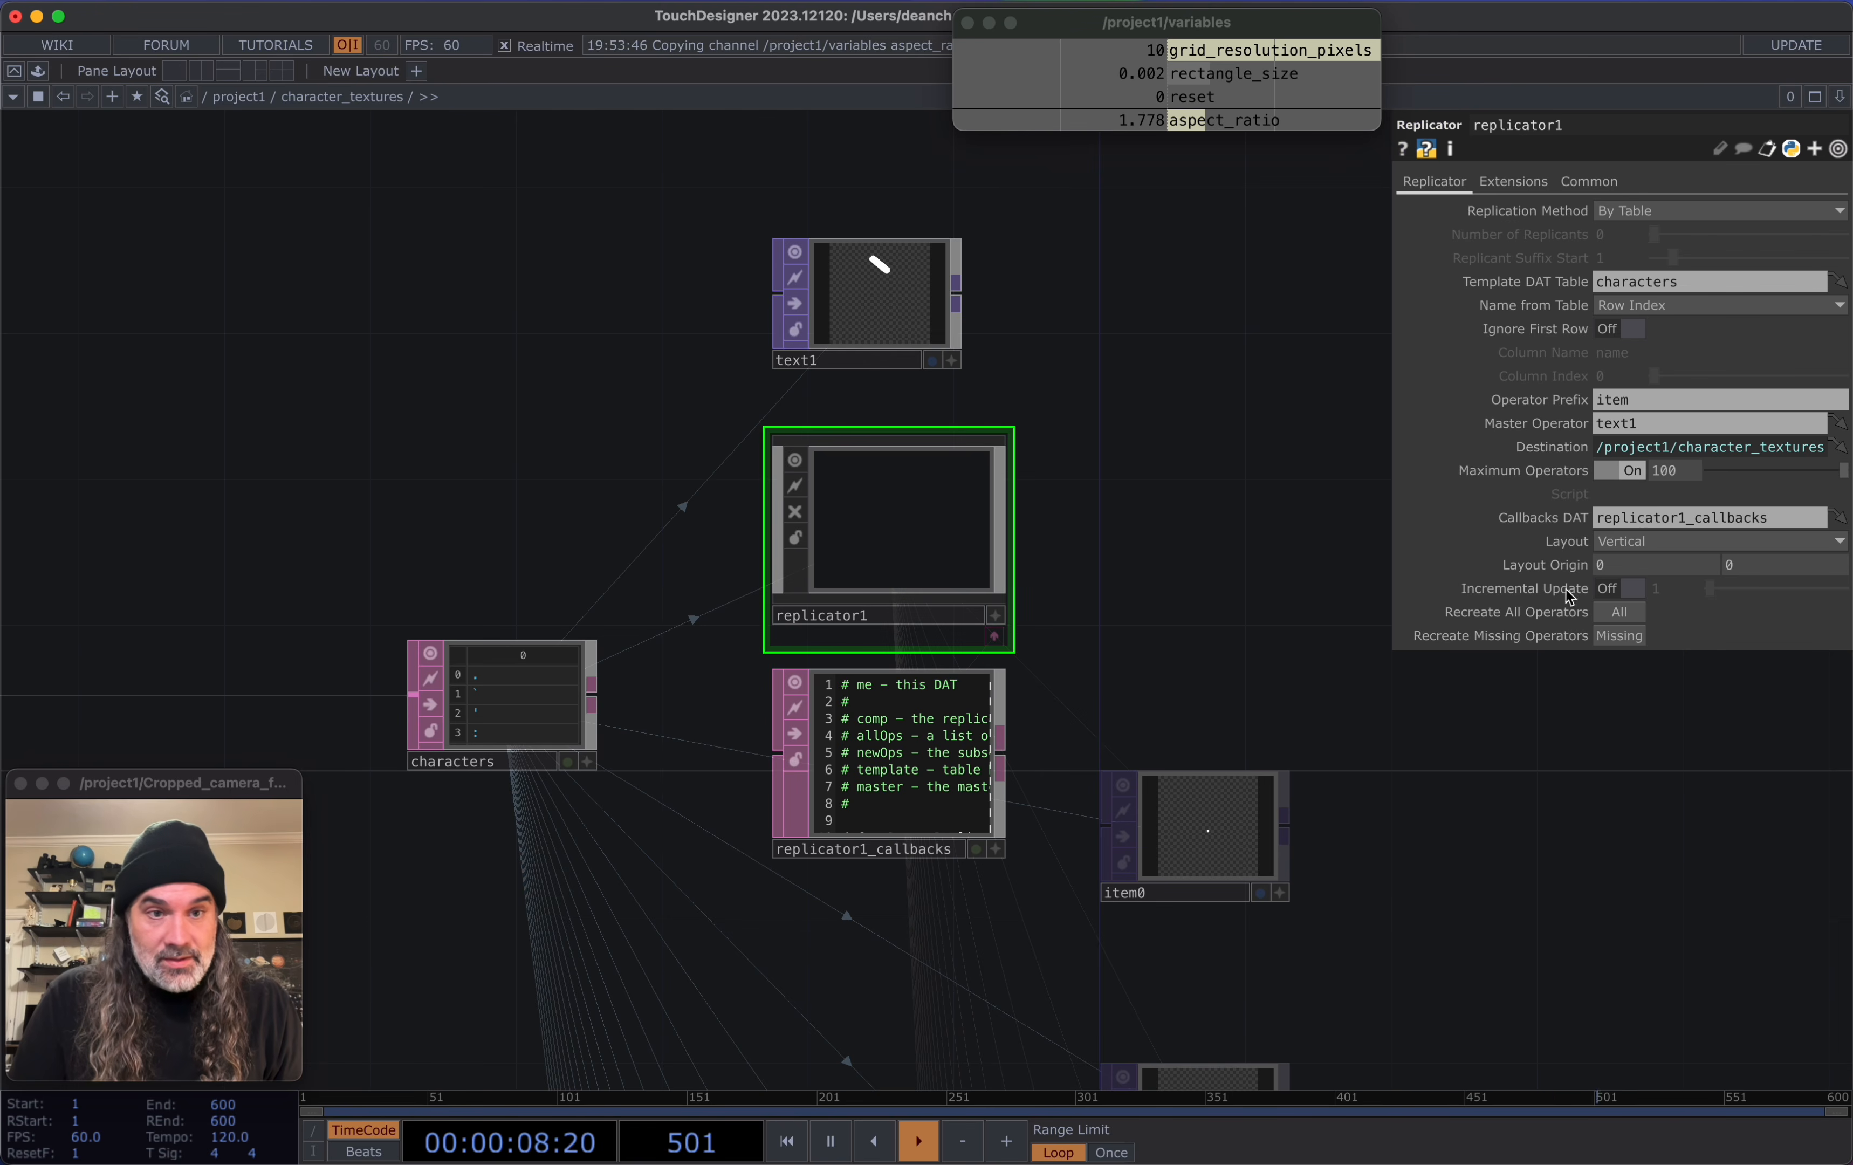
click(1620, 614)
Examine the recreated character textures down the item column for size and fit within their frames
scroll(1308, 568, down, 15)
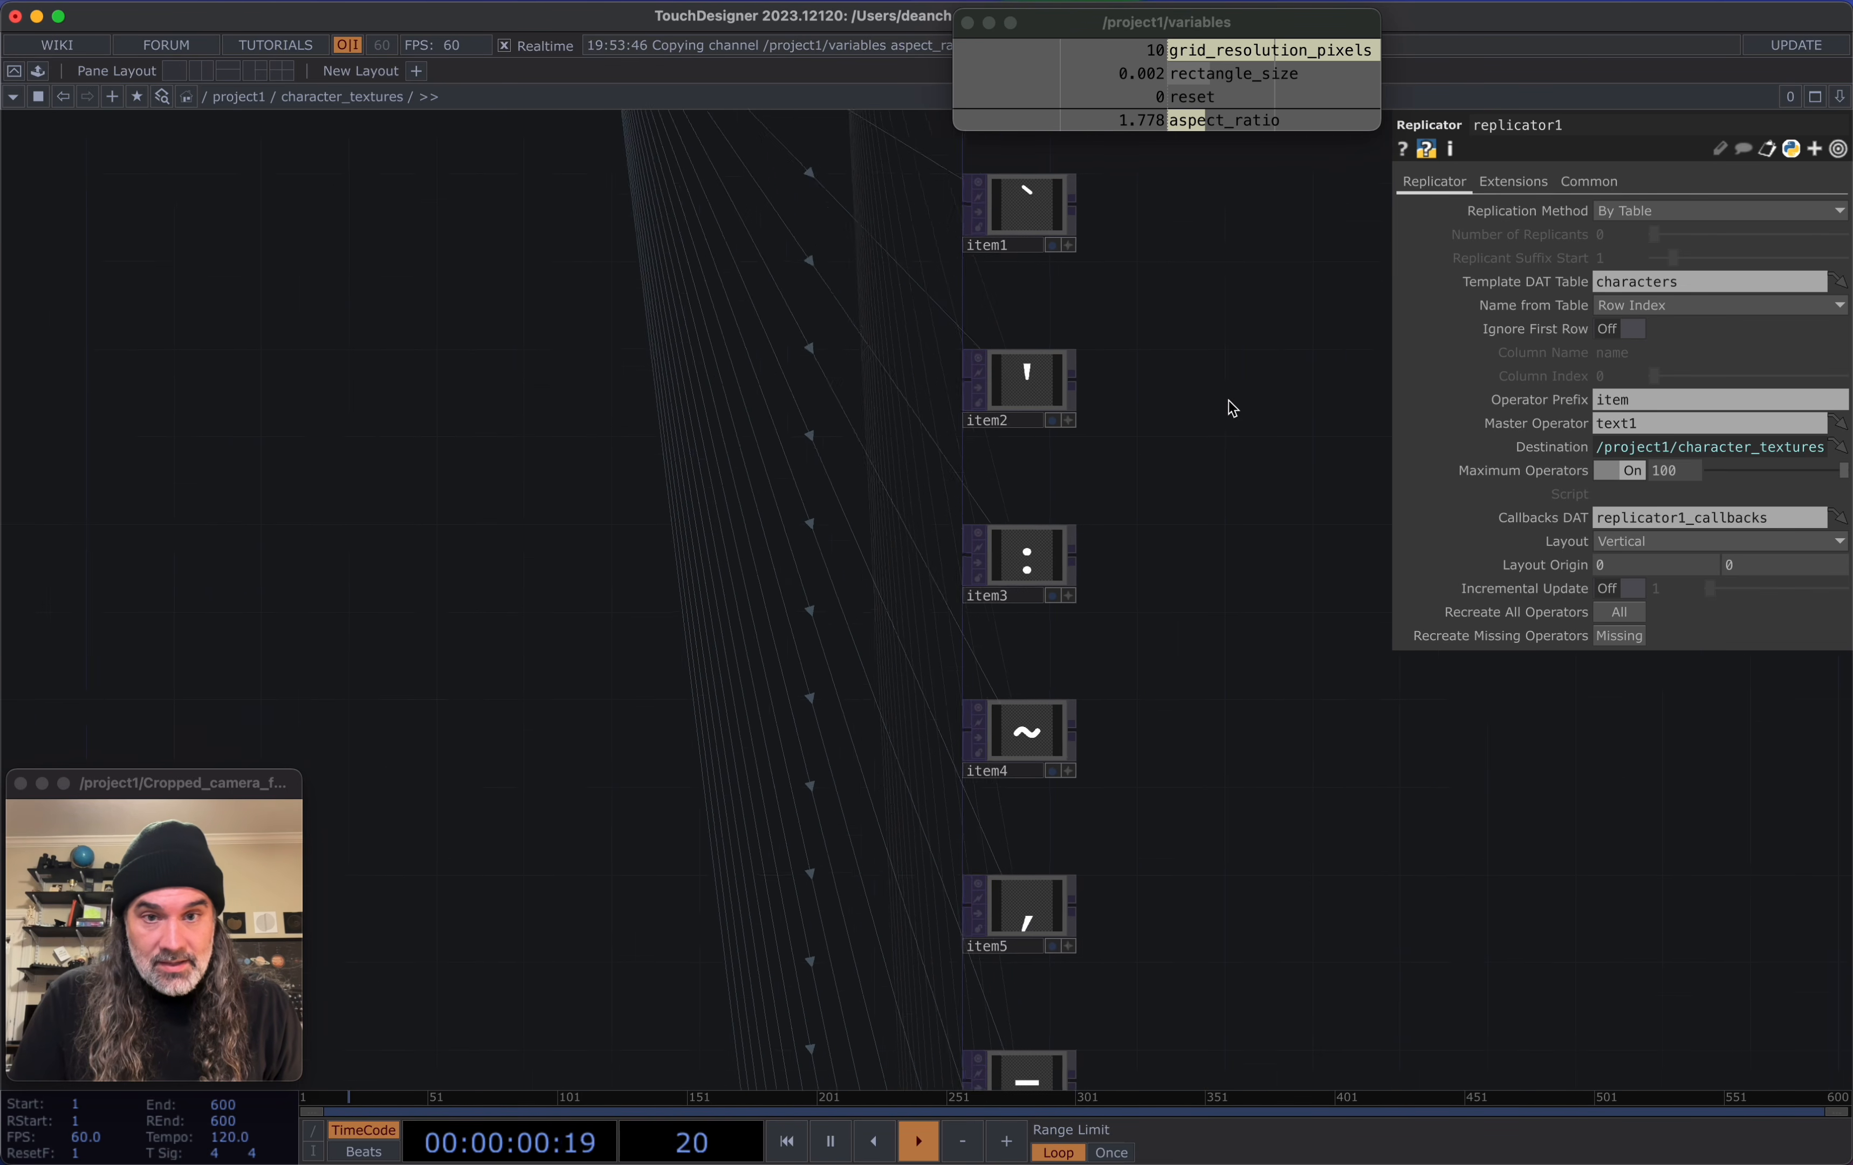
scroll(1148, 265, down, 3)
drag(1177, 847, 1164, 618)
mouse_move(1206, 735)
mouse_down()
mouse_move(1234, 426)
mouse_move(1218, 707)
mouse_up()
scroll(1034, 493, up, 8)
scroll(1034, 495, up, 8)
scroll(1357, 820, down, 15)
drag(1403, 774, 1114, 143)
drag(1175, 726, 1205, 277)
drag(1195, 1032, 1240, 567)
drag(1271, 645, 1215, 1029)
drag(1223, 420, 1233, 1032)
drag(1195, 612, 1207, 725)
scroll(1081, 361, up, 5)
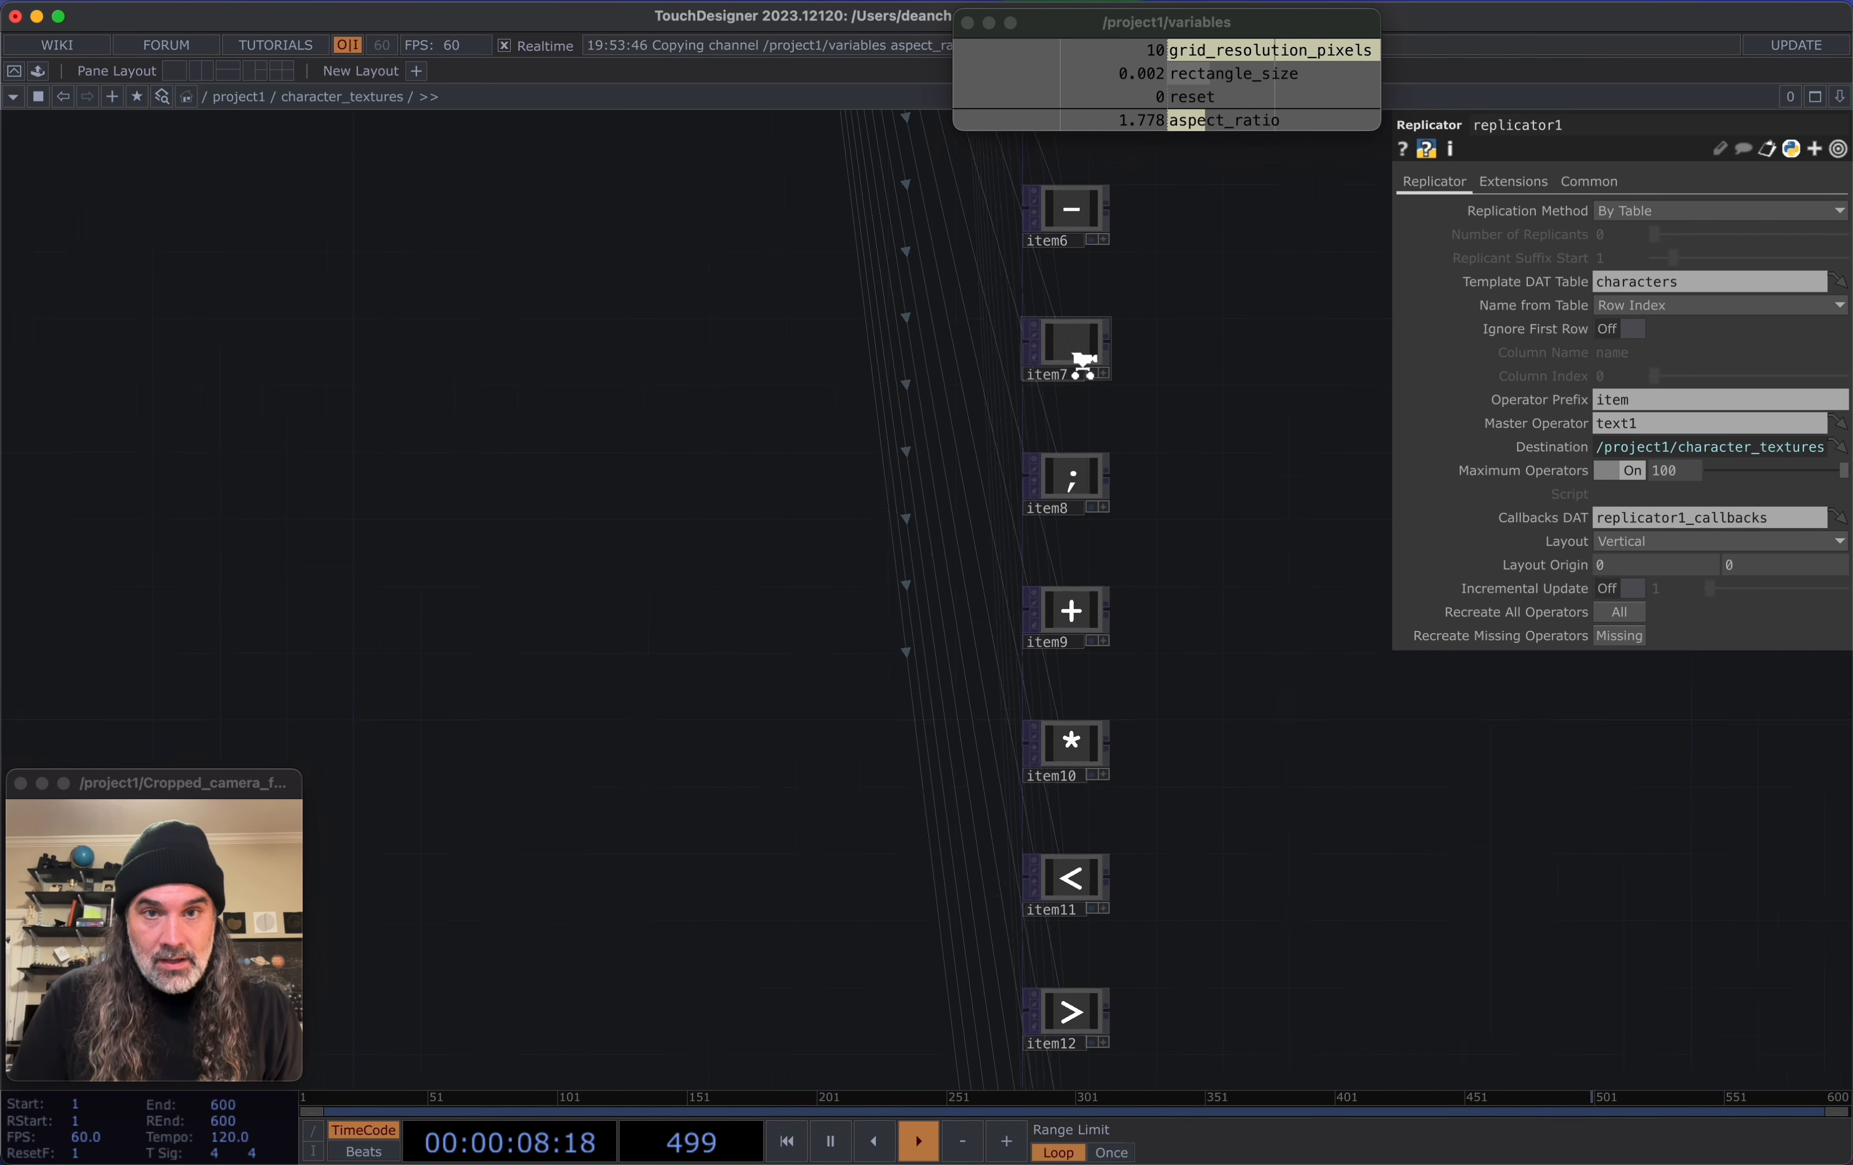
Compare the item7 texture with the character in row 7 of the in1 table
scroll(1085, 345, up, 1)
drag(410, 176, 459, 459)
scroll(459, 459, down, 5)
drag(624, 626, 847, 1032)
drag(609, 660, 763, 1079)
scroll(677, 408, up, 8)
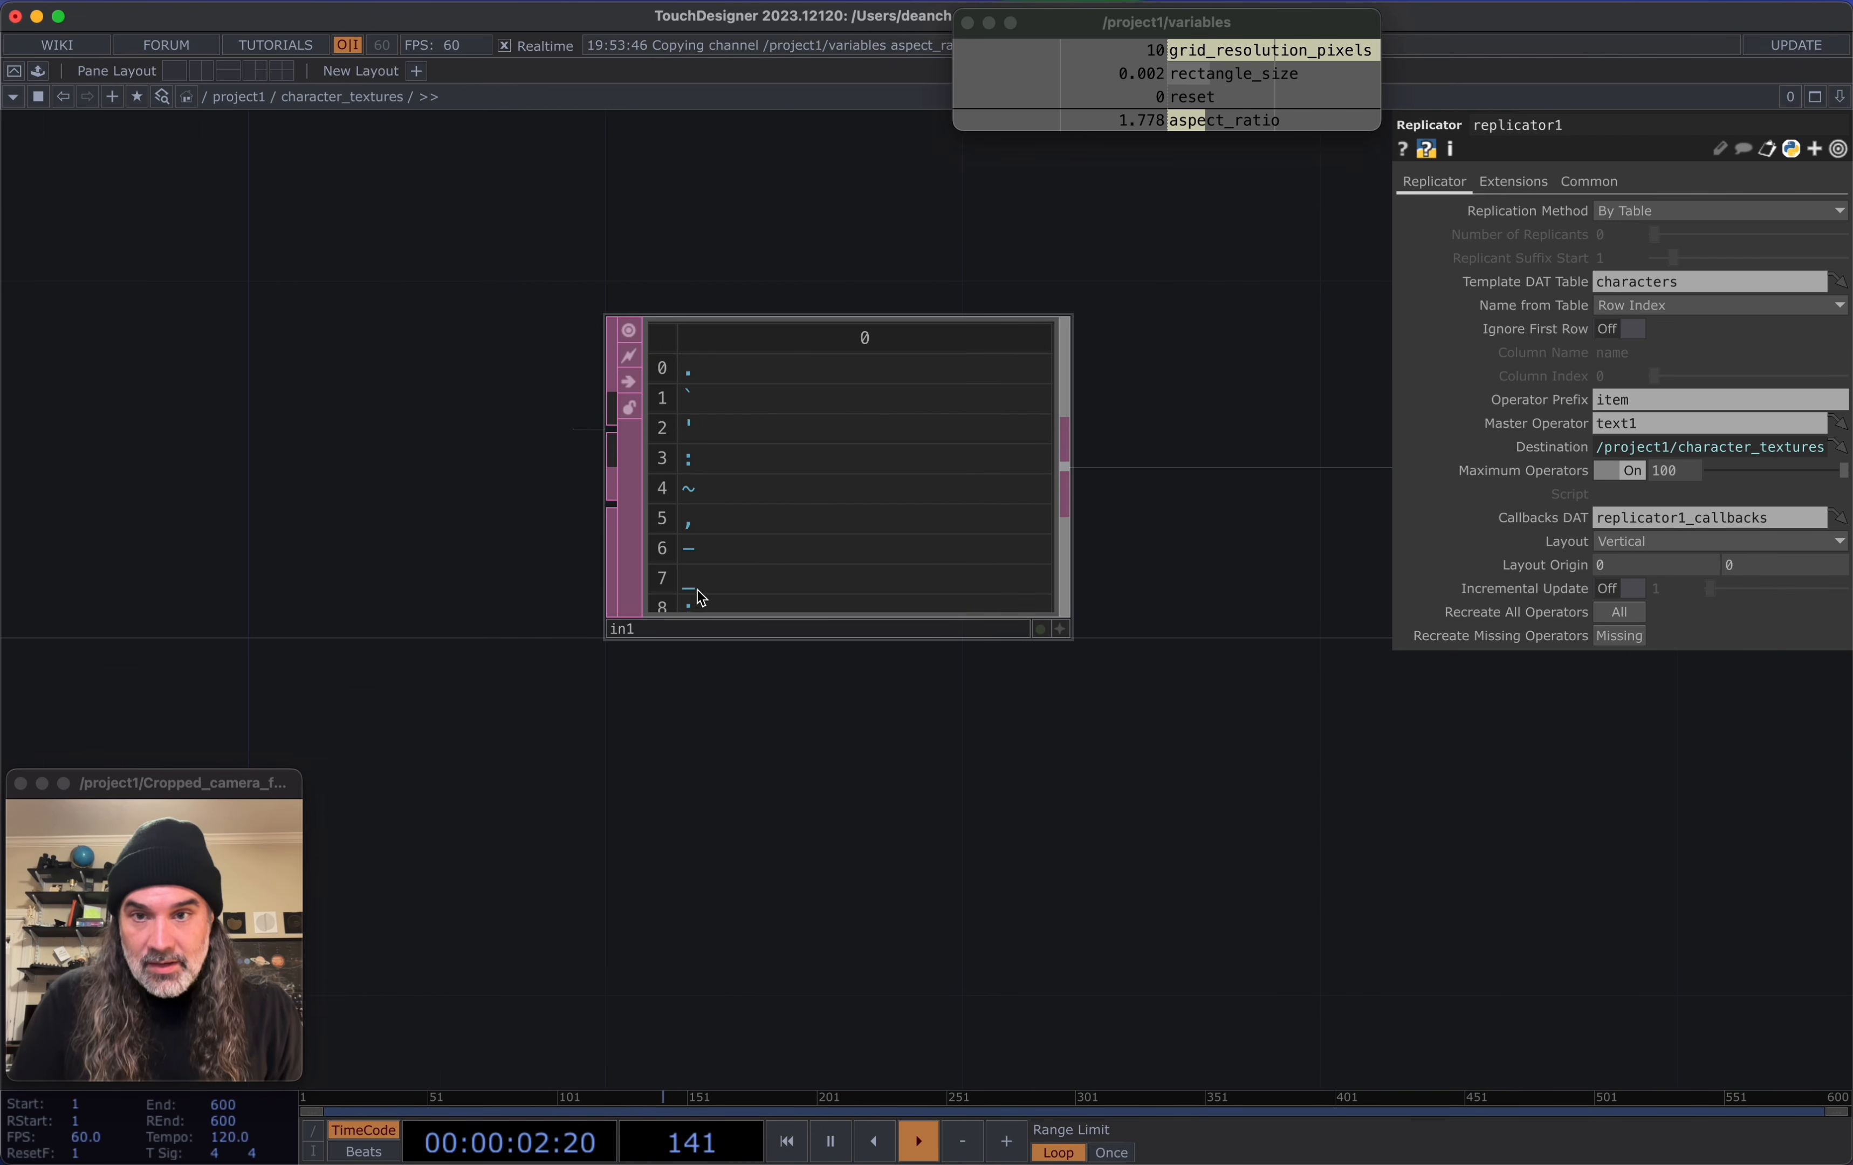
scroll(570, 517, down, 10)
drag(688, 554, 463, 327)
scroll(462, 327, down, 5)
drag(816, 690, 903, 597)
scroll(899, 618, up, 6)
scroll(901, 620, down, 6)
drag(970, 442, 1014, 913)
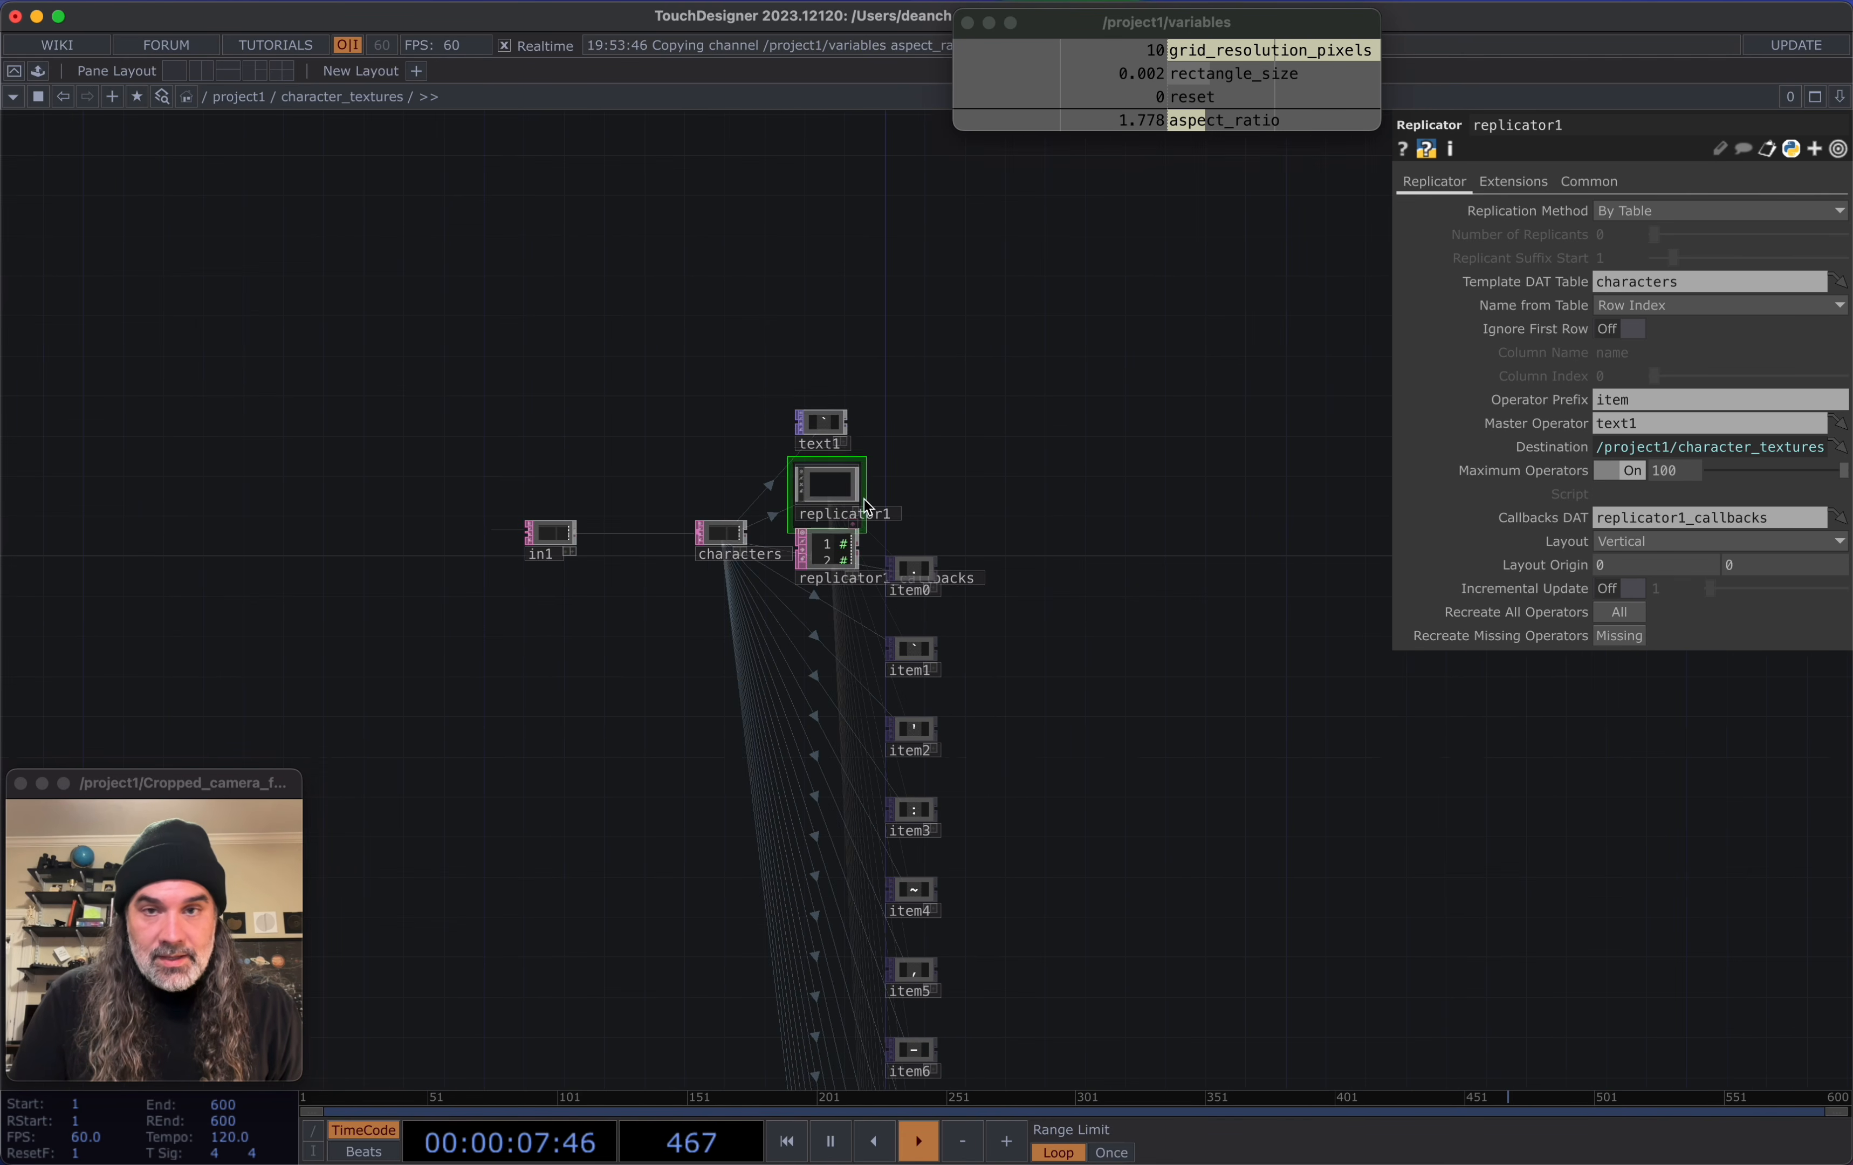
Check the font settings of text1 and the parameters of replicator1
click(834, 437)
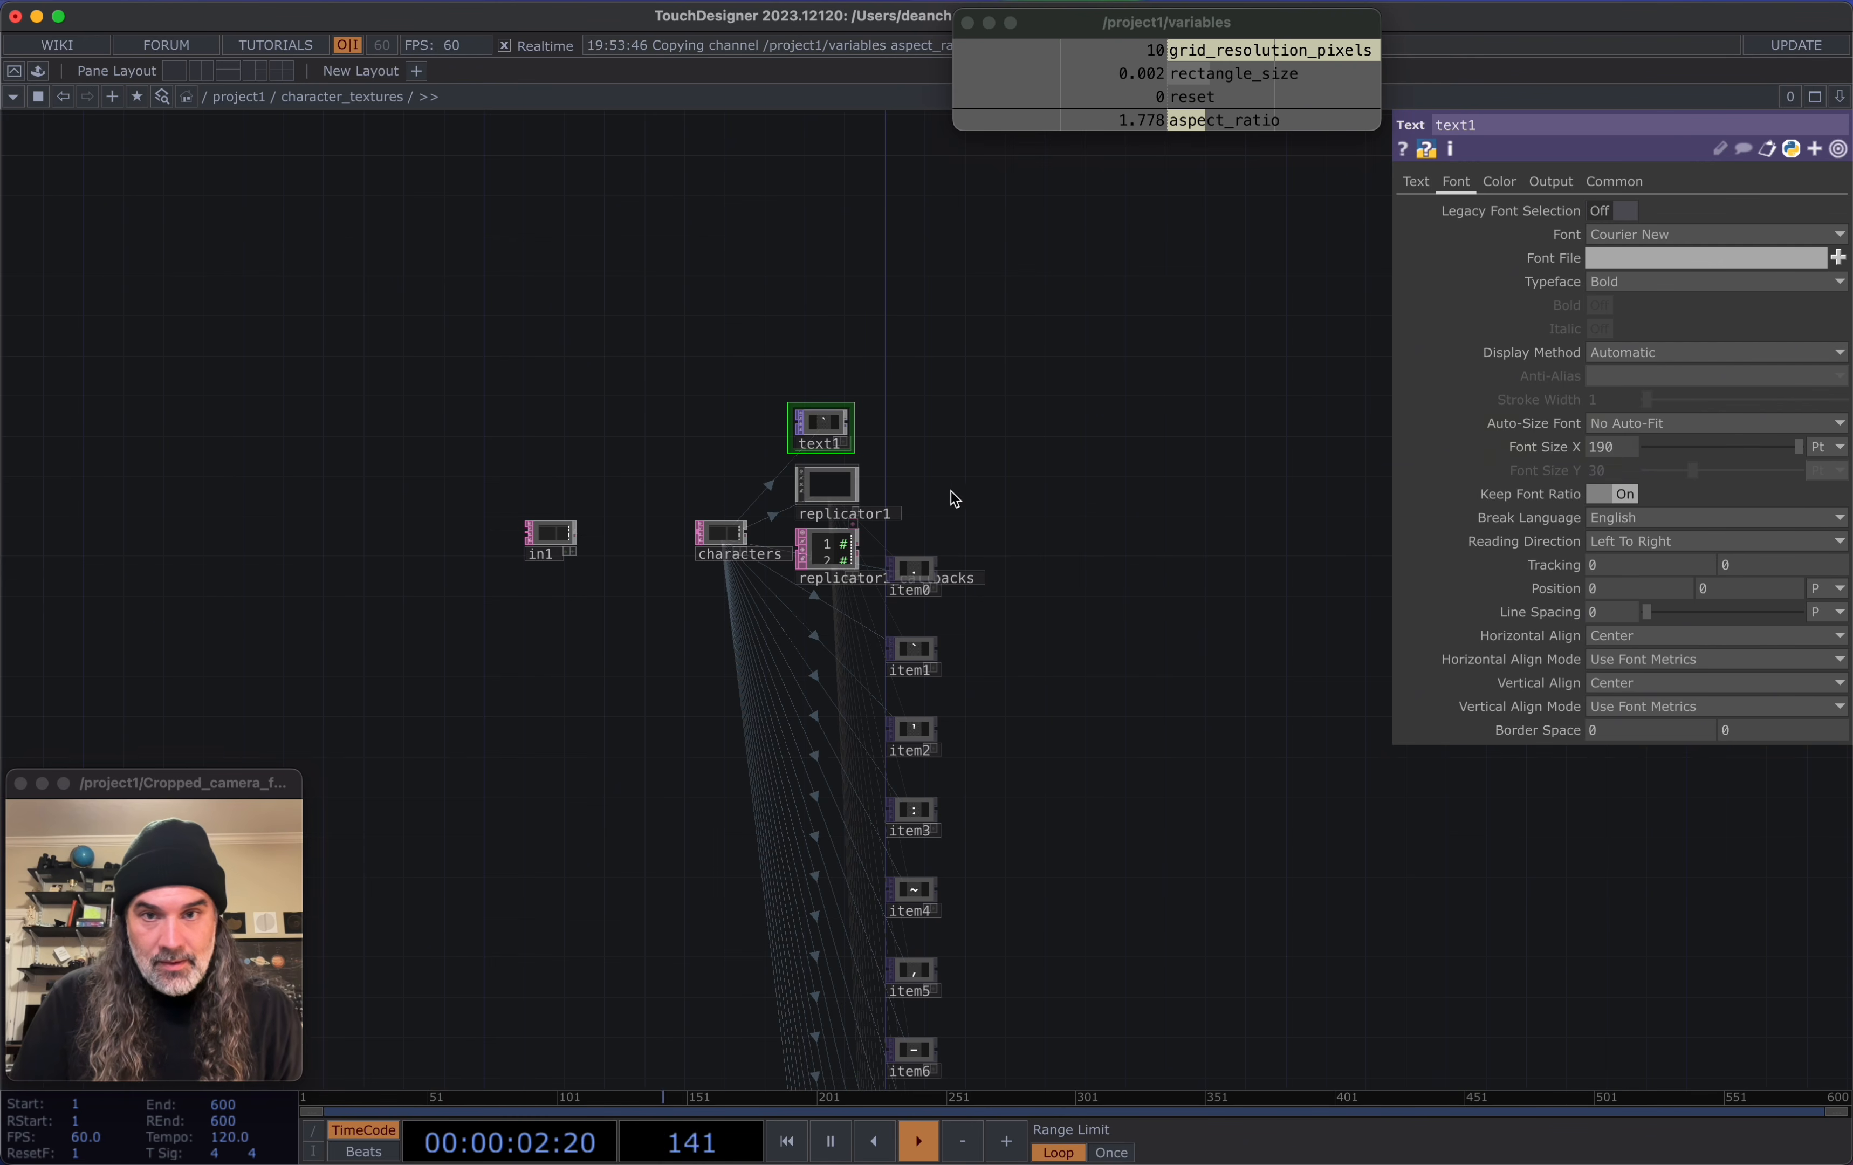
click(862, 493)
drag(1124, 899, 1168, 514)
scroll(1066, 614, up, 8)
drag(1016, 565, 1387, 1000)
drag(459, 293, 788, 770)
scroll(778, 757, down, 6)
drag(658, 541, 1079, 1155)
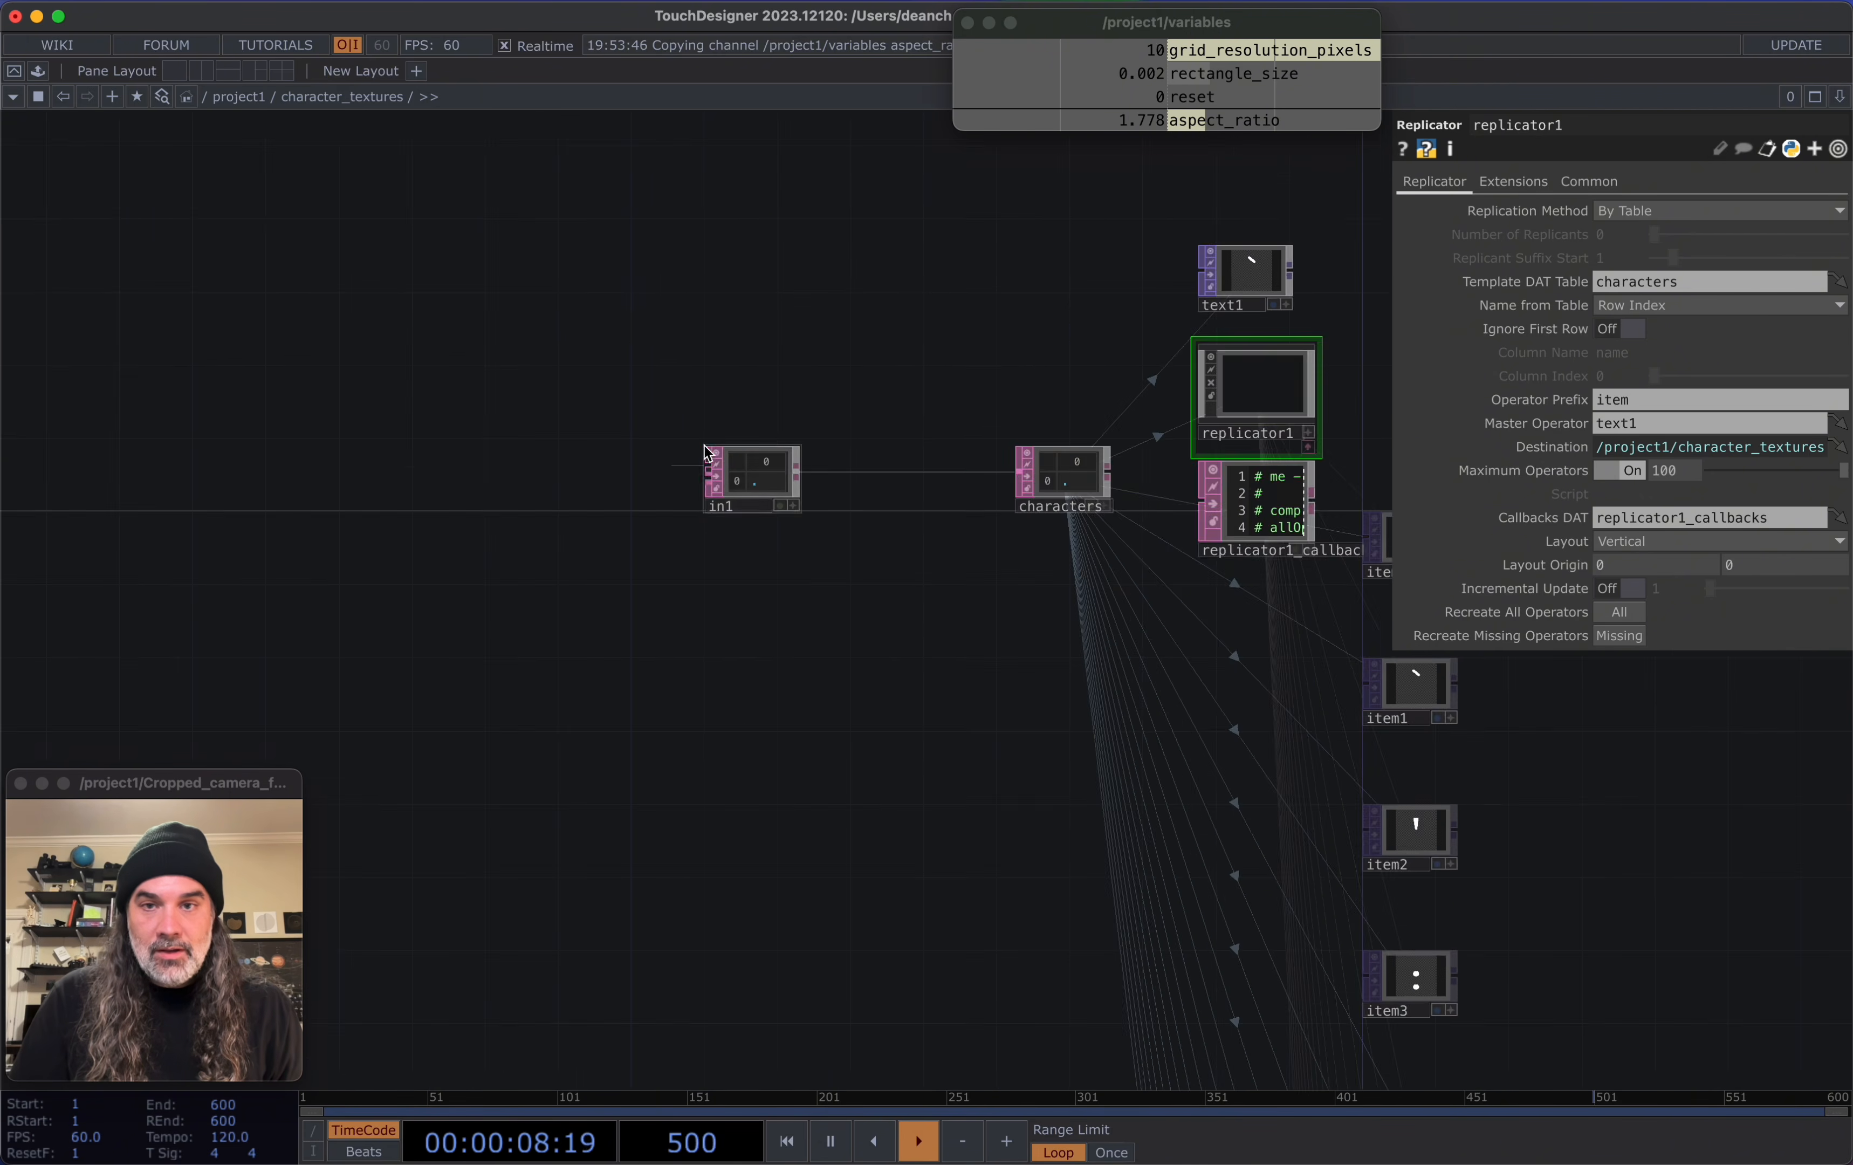
In the parent project1 network, replace the underscore on line 8 of the text1 DAT with |
scroll(732, 460, up, 10)
drag(737, 464, 729, 439)
key(u)
drag(501, 462, 664, 436)
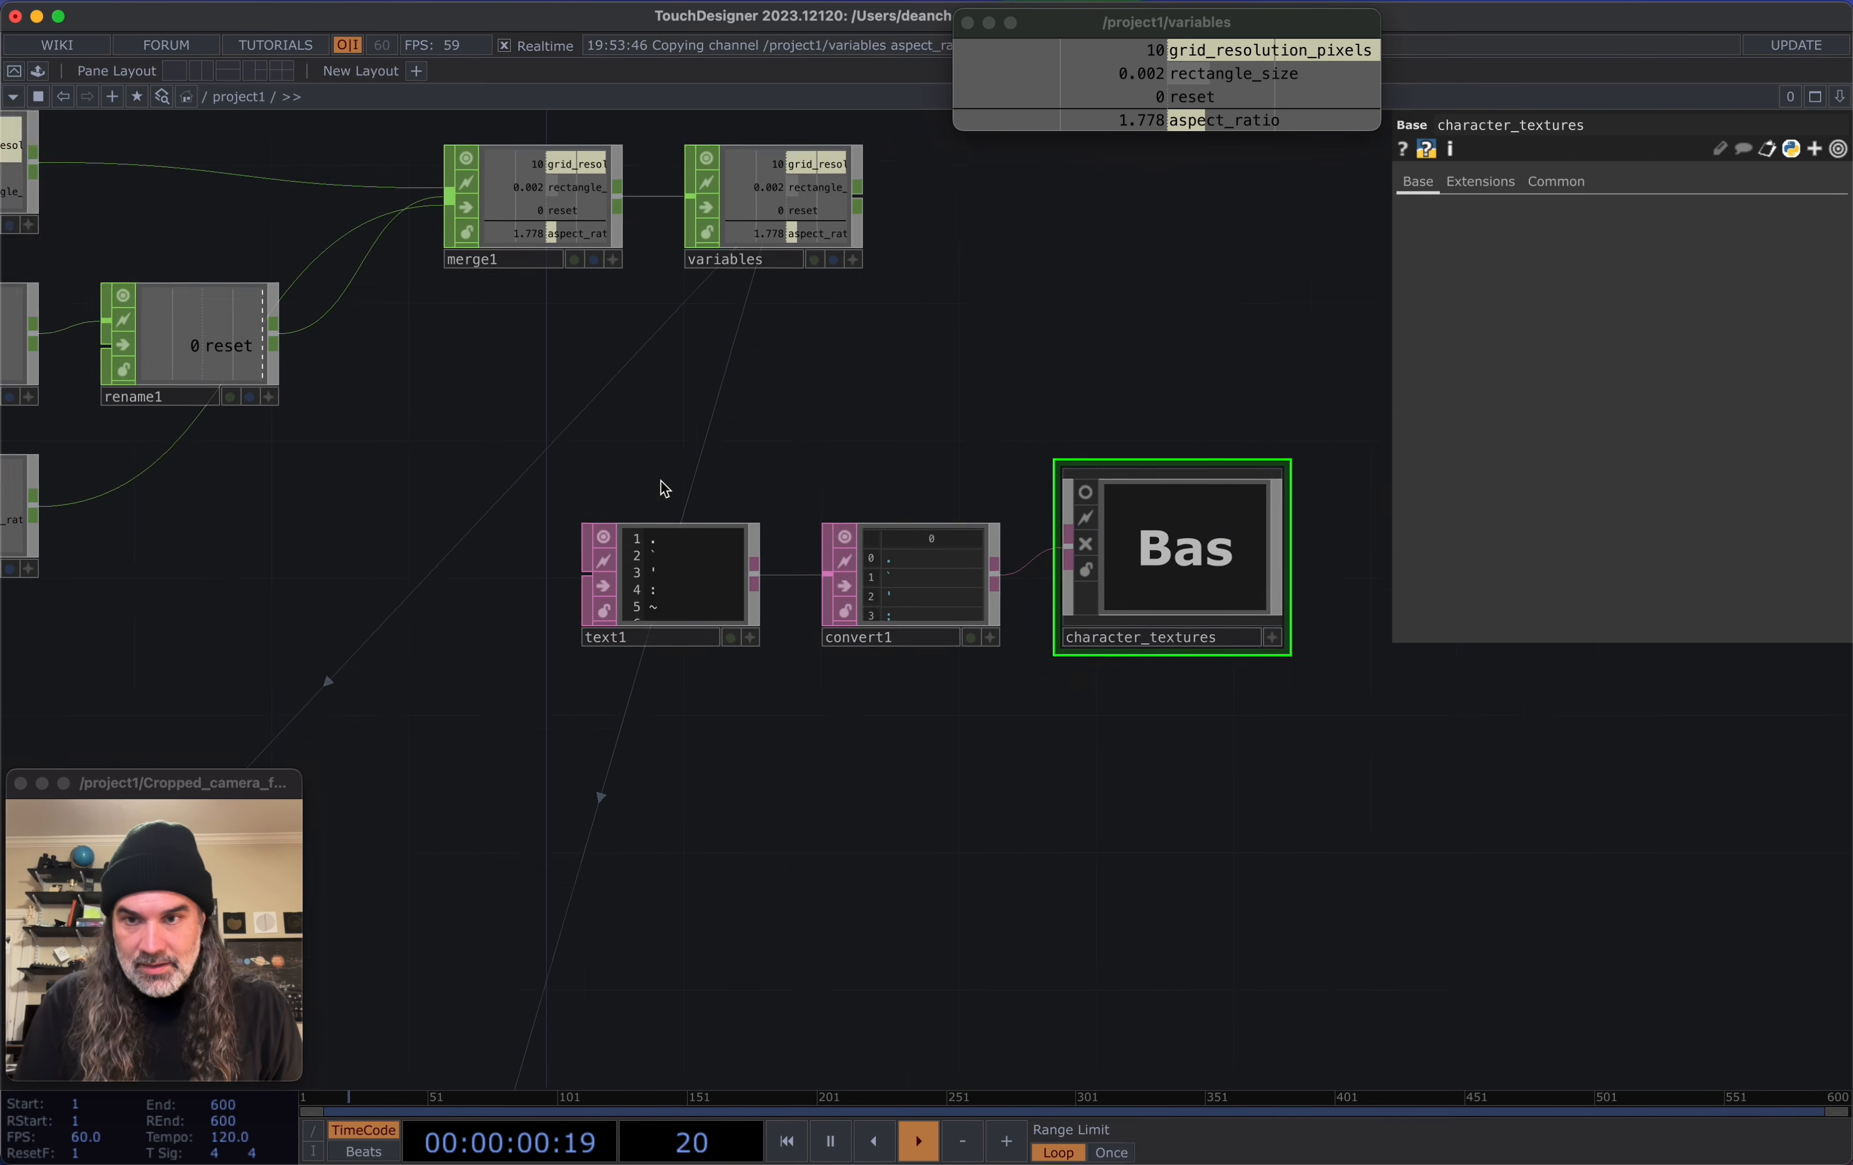
scroll(562, 604, up, 8)
click(682, 467)
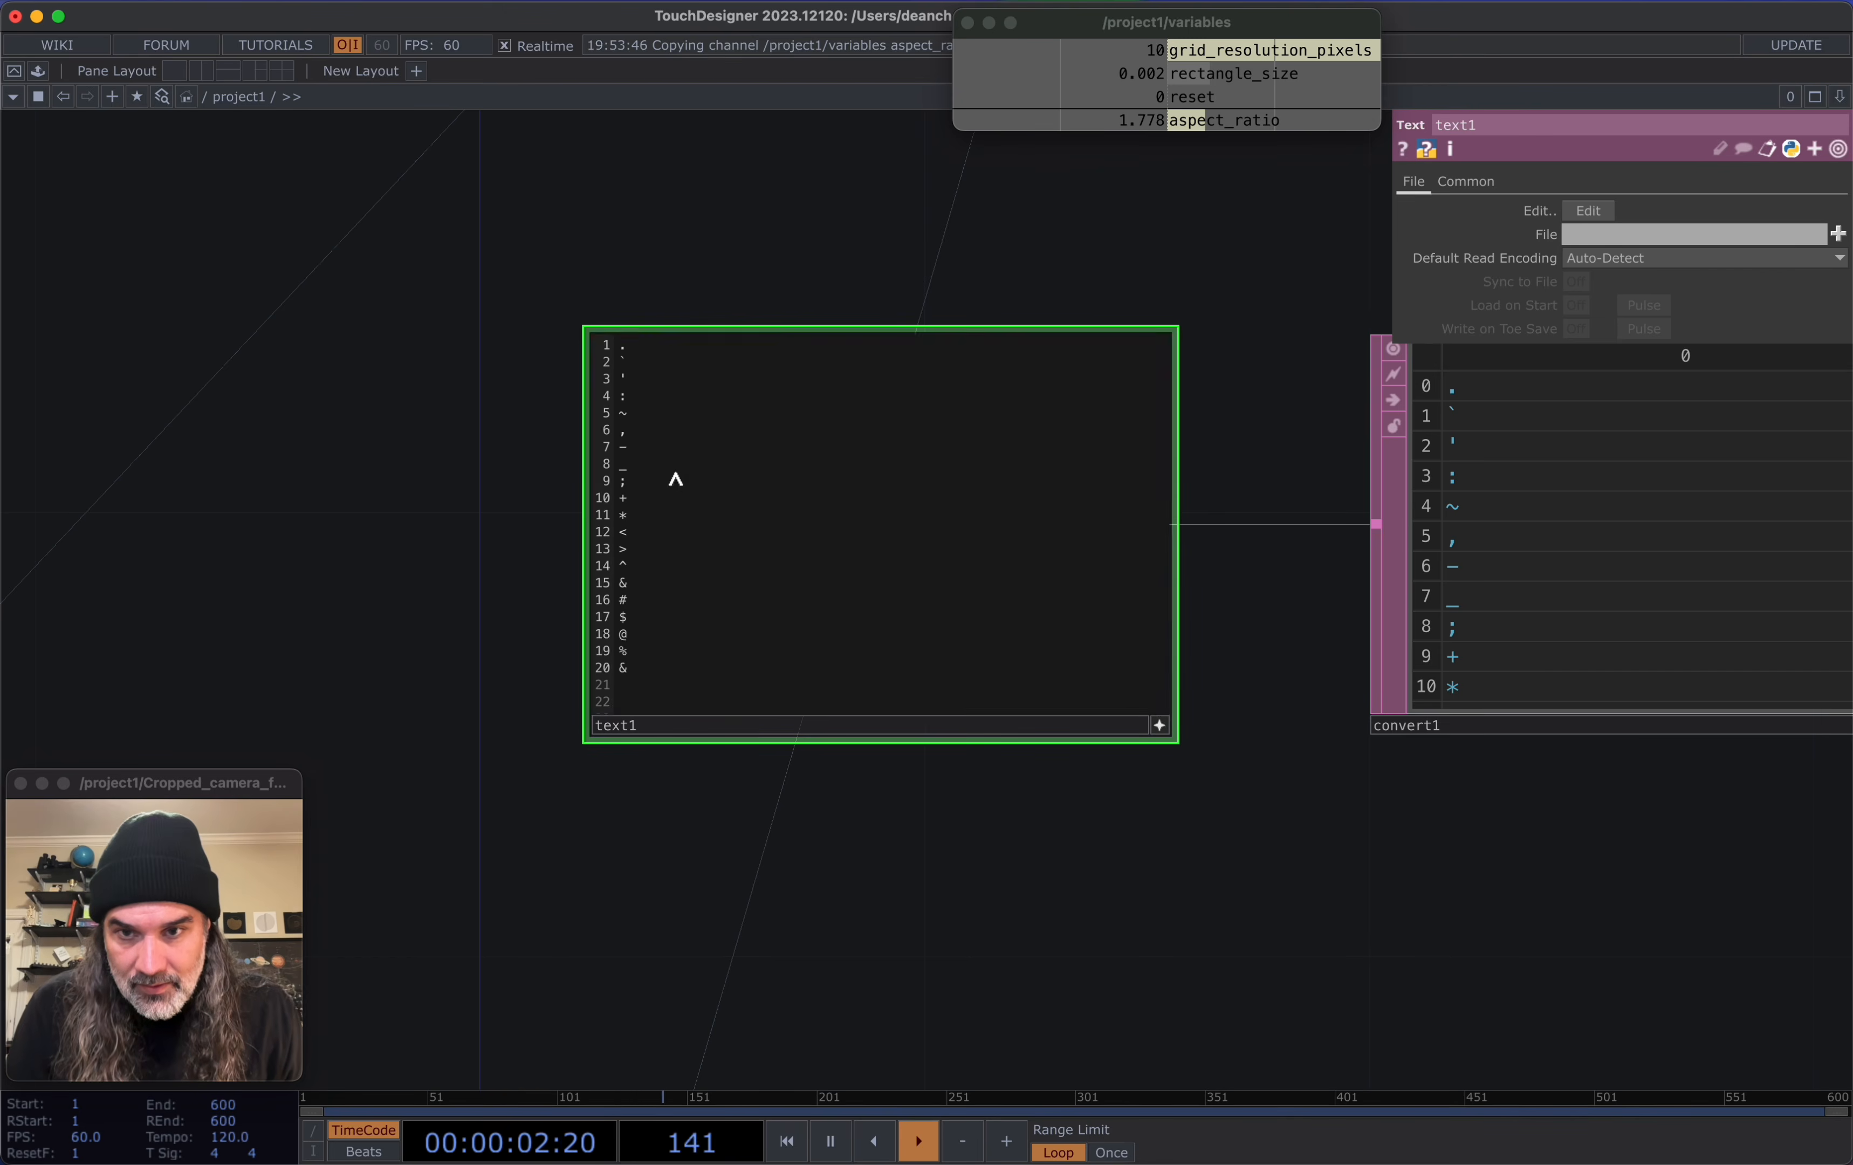
drag(633, 467, 622, 467)
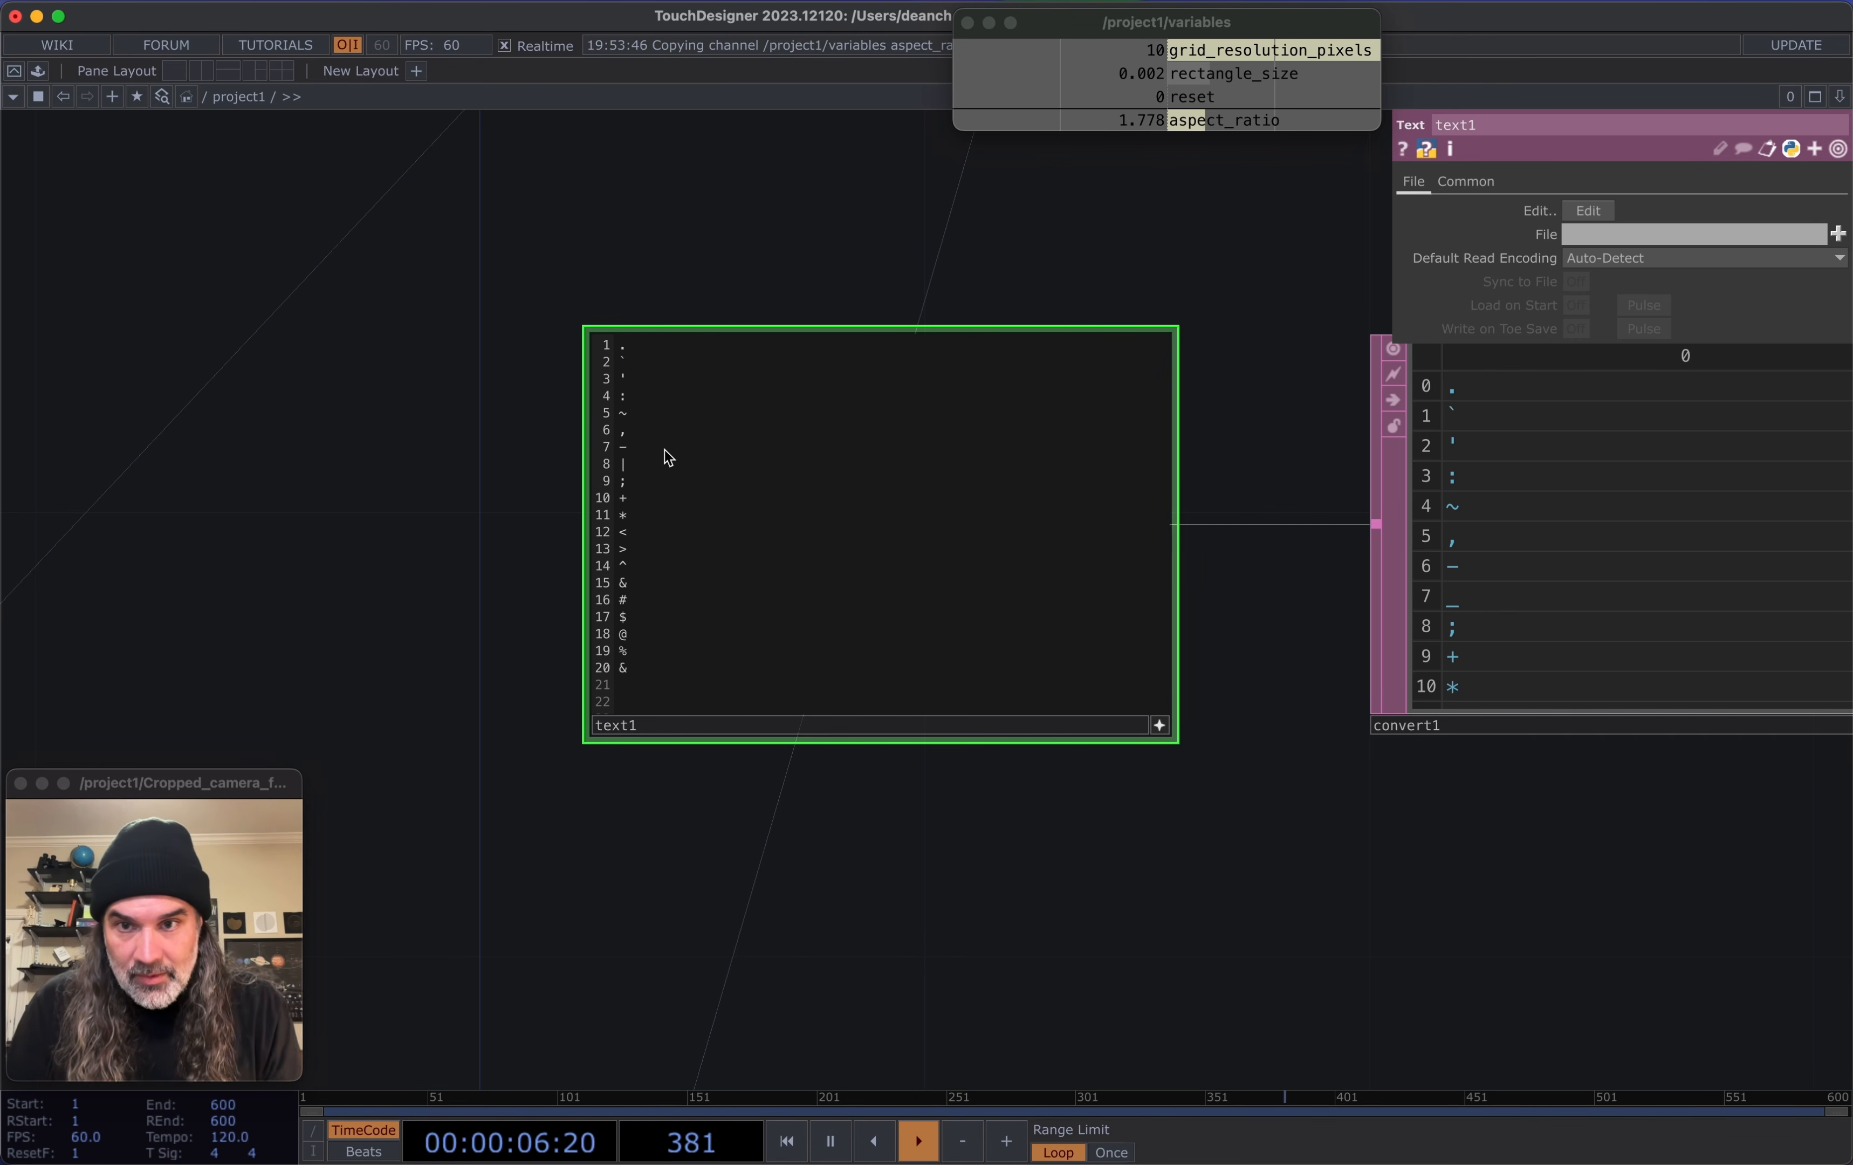
drag(845, 224, 681, 294)
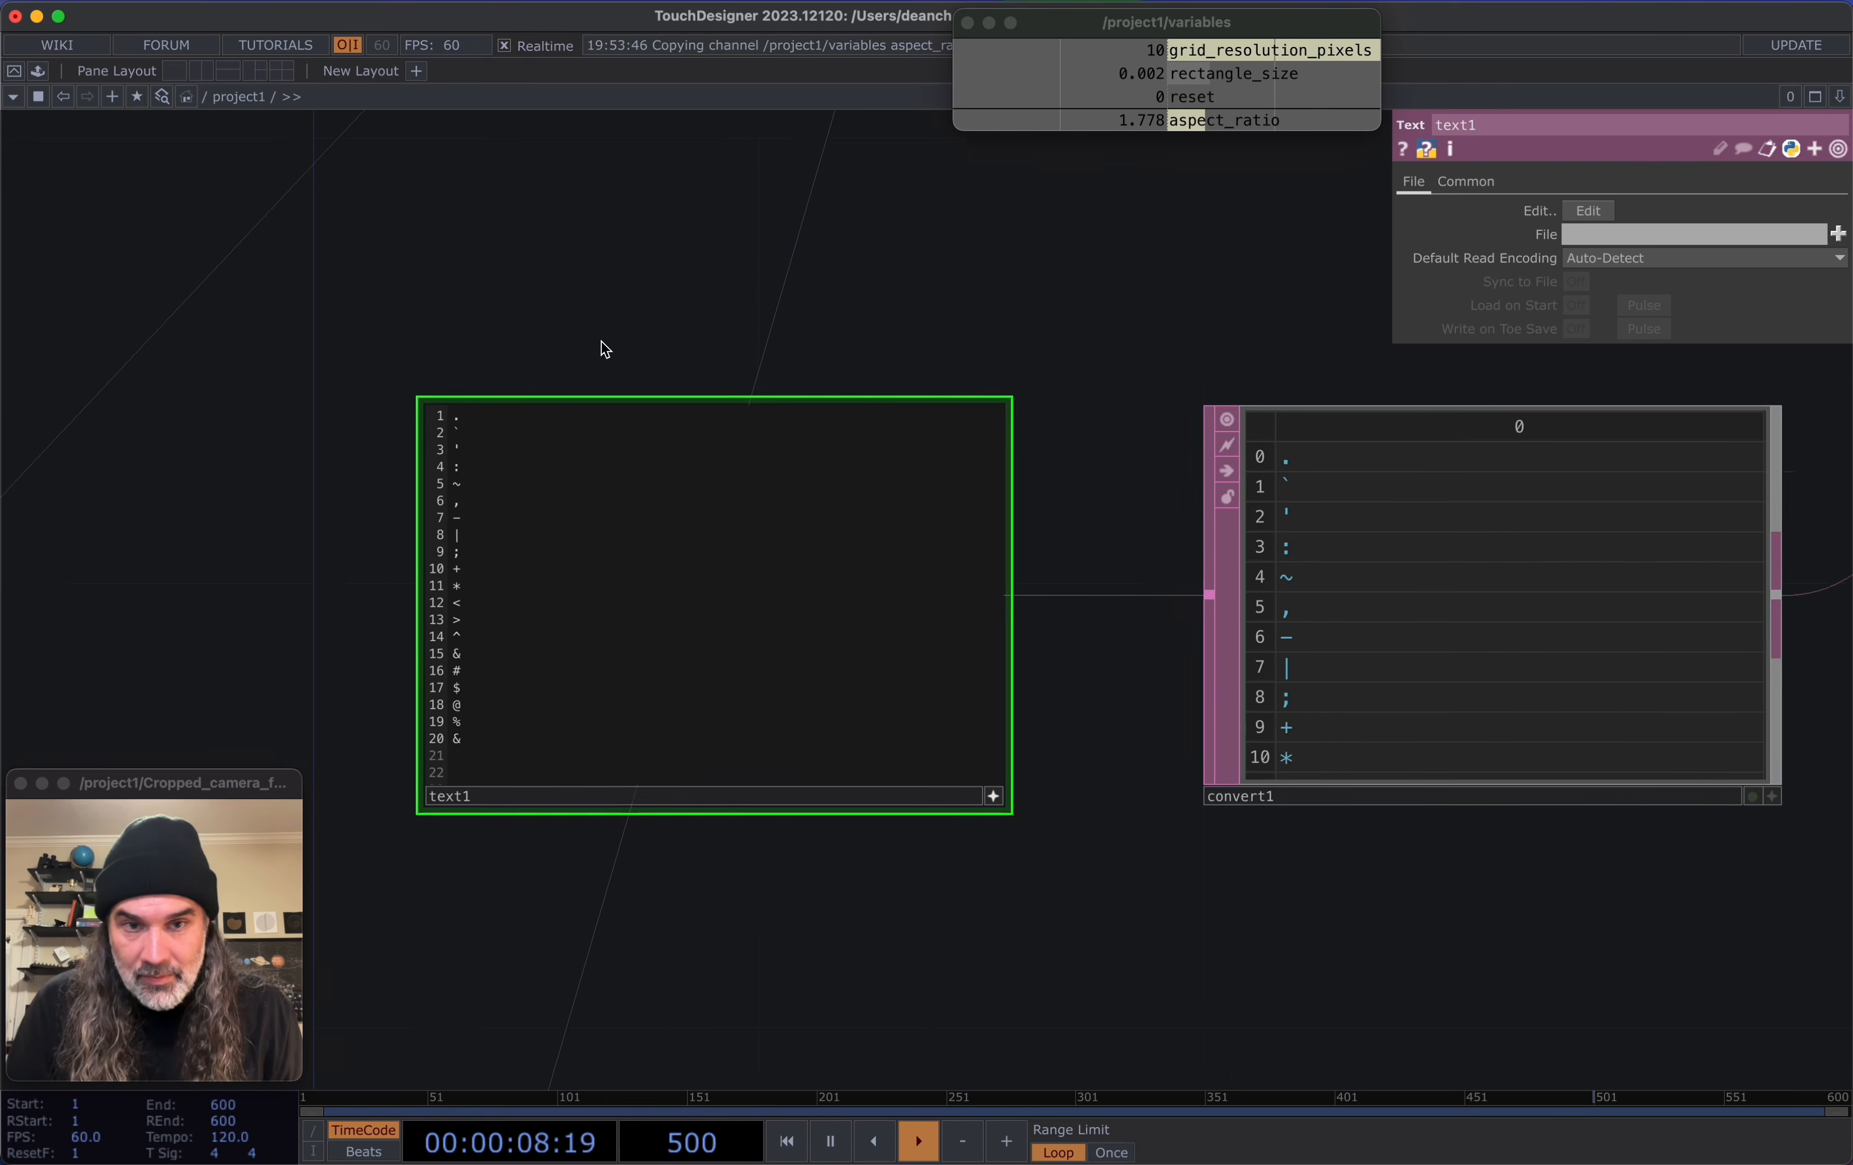
Reenter the character_textures component and check its replicated item textures against the edited character list
scroll(609, 339, down, 2)
drag(1344, 843, 499, 807)
scroll(525, 790, down, 3)
click(991, 583)
double_click(991, 583)
scroll(946, 592, down, 5)
drag(1008, 802, 319, 858)
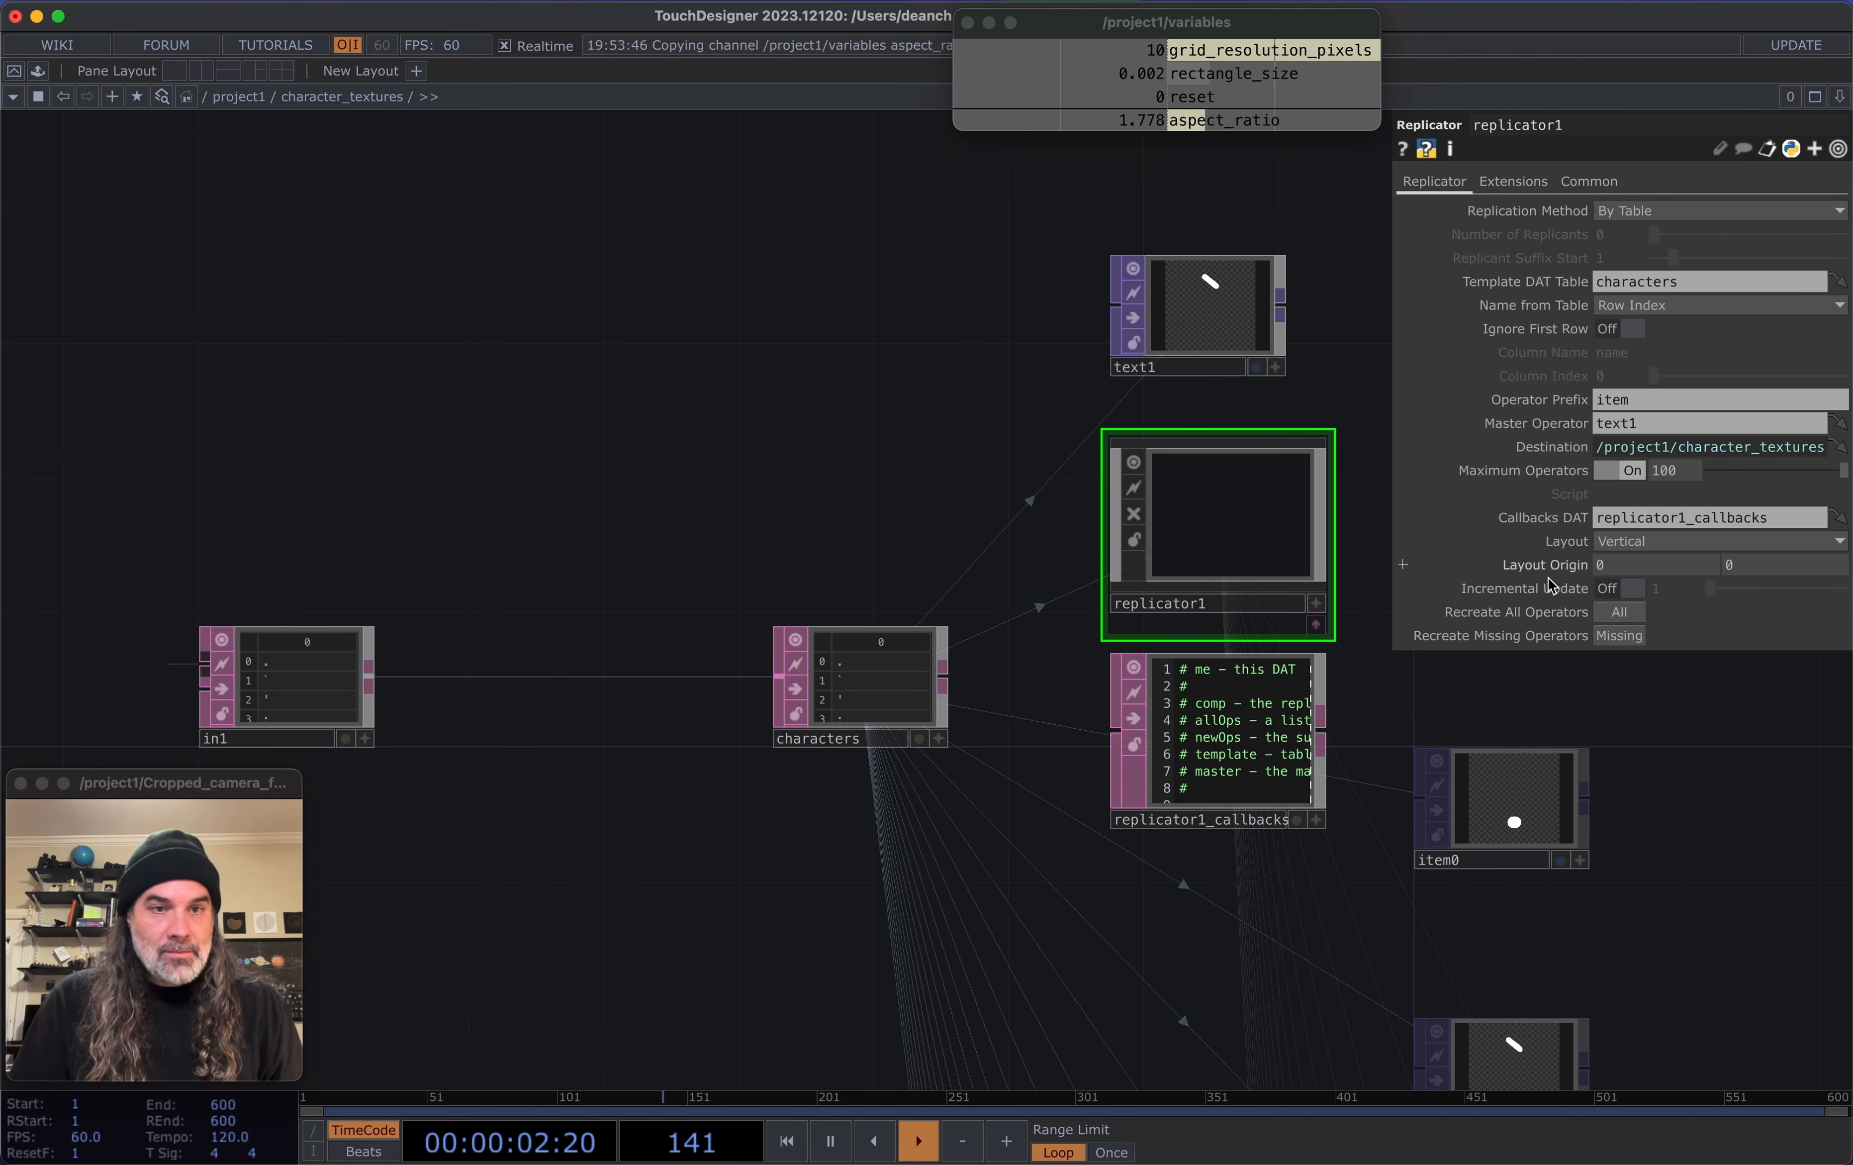
drag(1543, 721, 813, 70)
scroll(1090, 399, down, 3)
drag(1093, 774, 1113, 429)
drag(1059, 828, 1151, 303)
drag(964, 896, 950, 631)
drag(1109, 817, 1100, 498)
scroll(1099, 498, down, 5)
drag(1153, 564, 1133, 807)
scroll(989, 382, up, 5)
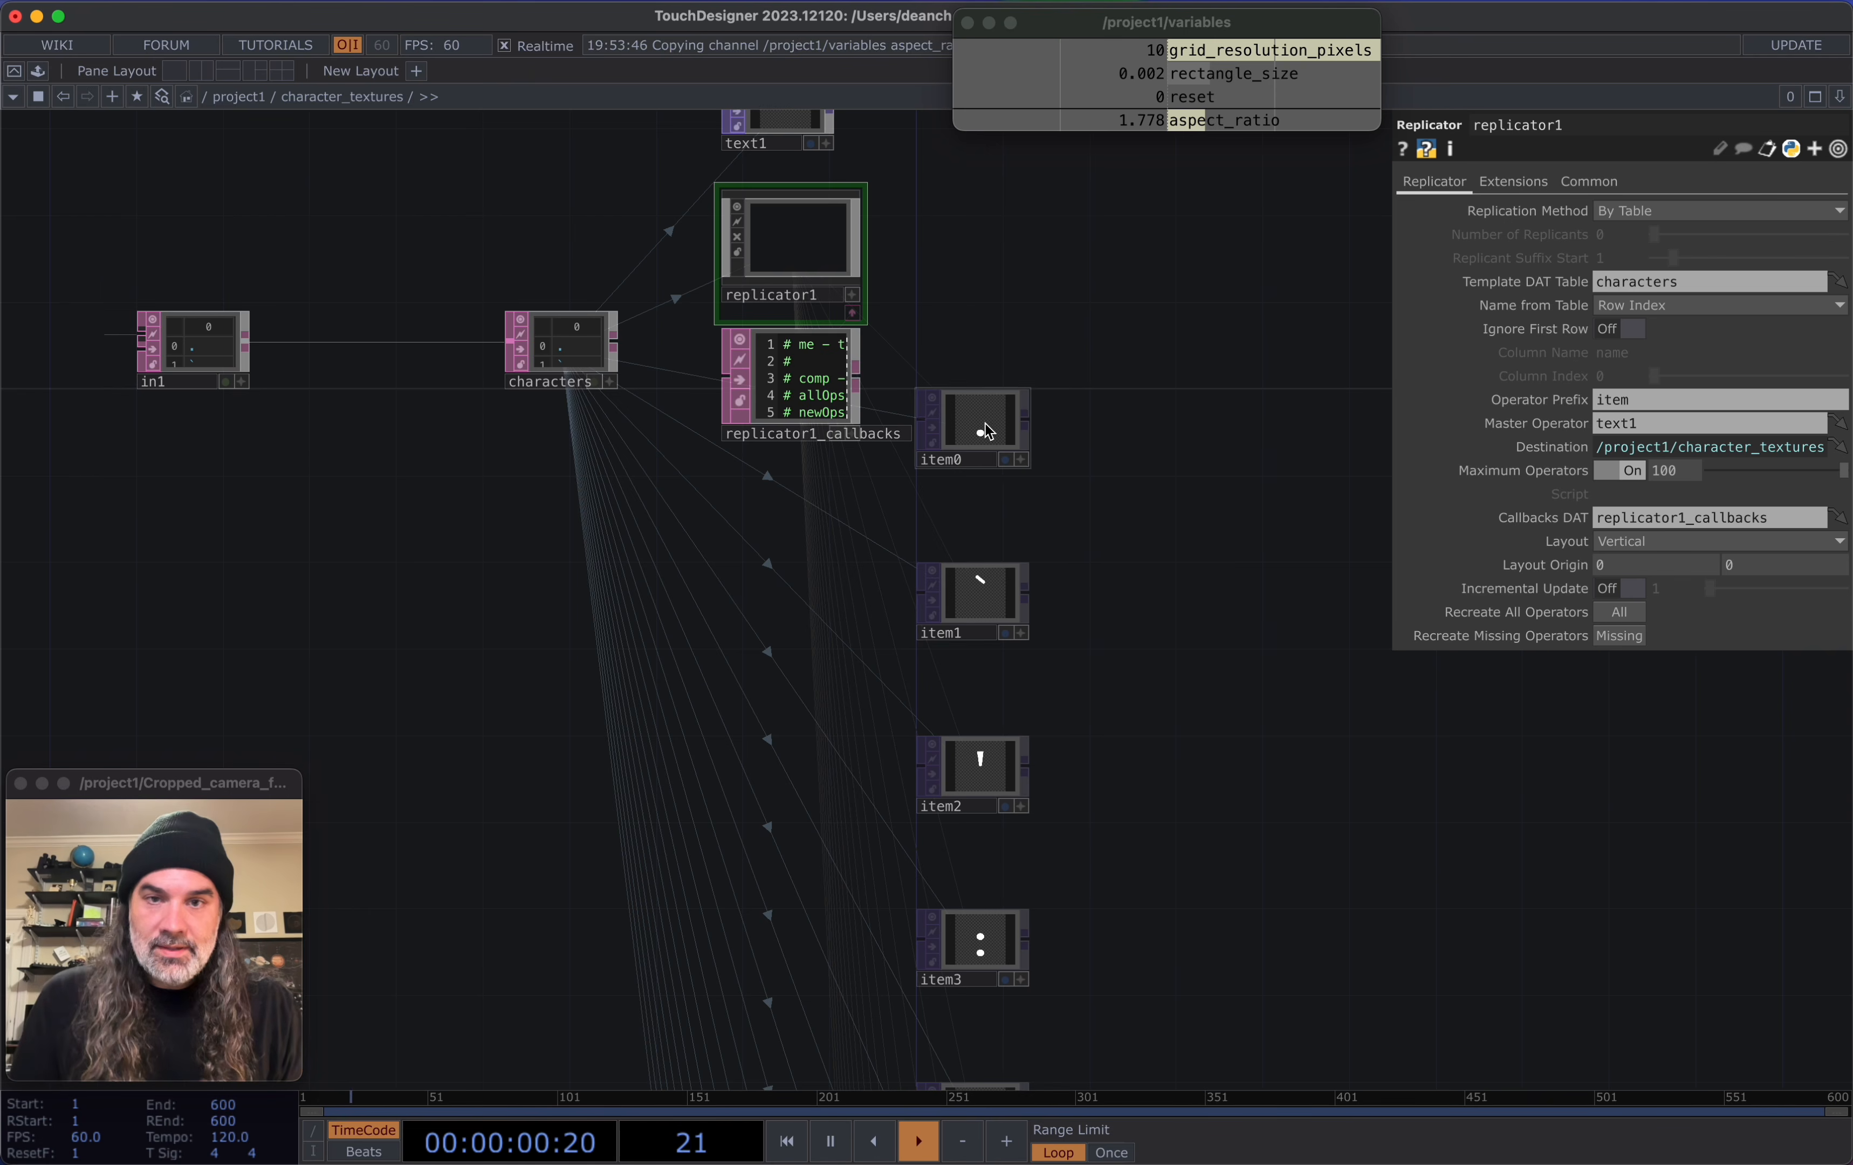
Review the texture_value TOP in the project1 network and return inside character_textures
scroll(982, 426, up, 1)
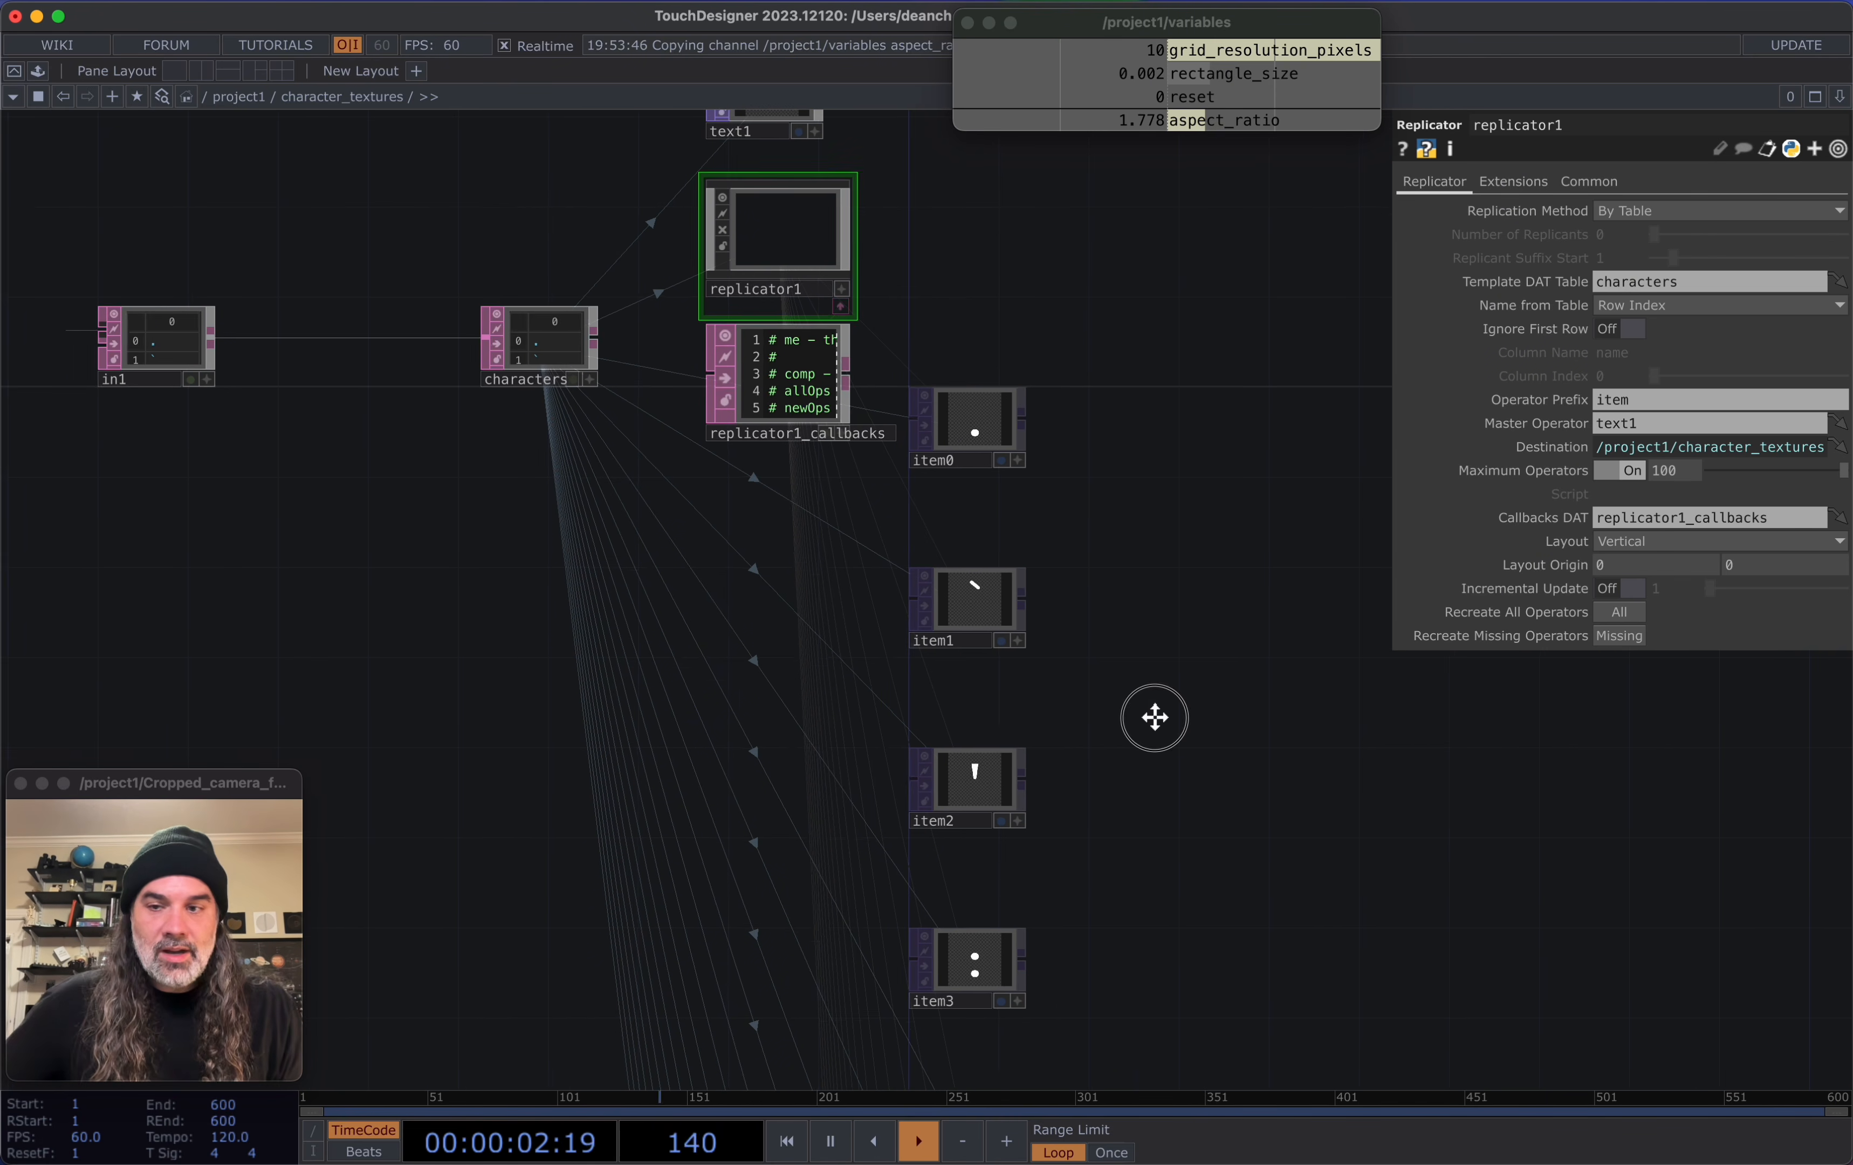
drag(1204, 712, 1142, 732)
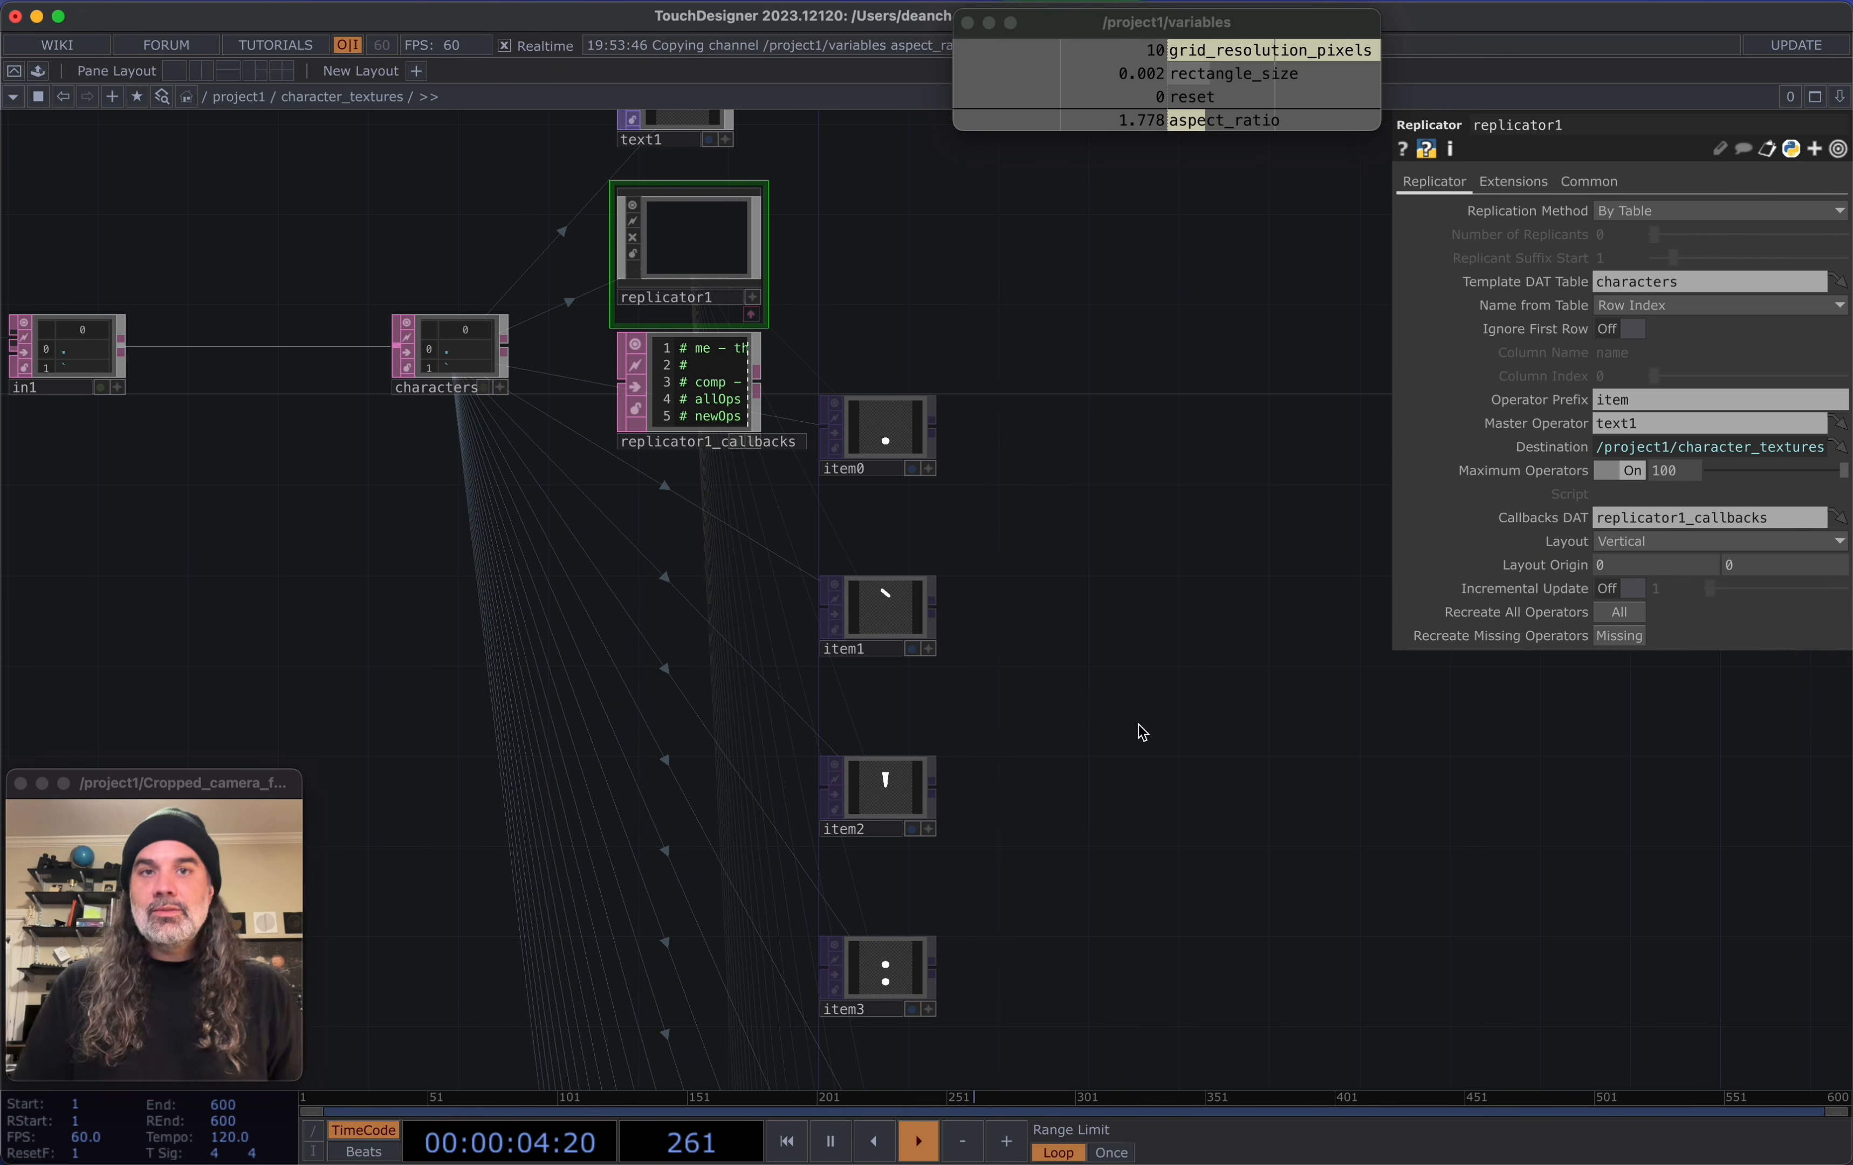
key(u)
scroll(960, 713, down, 5)
scroll(712, 644, up, 5)
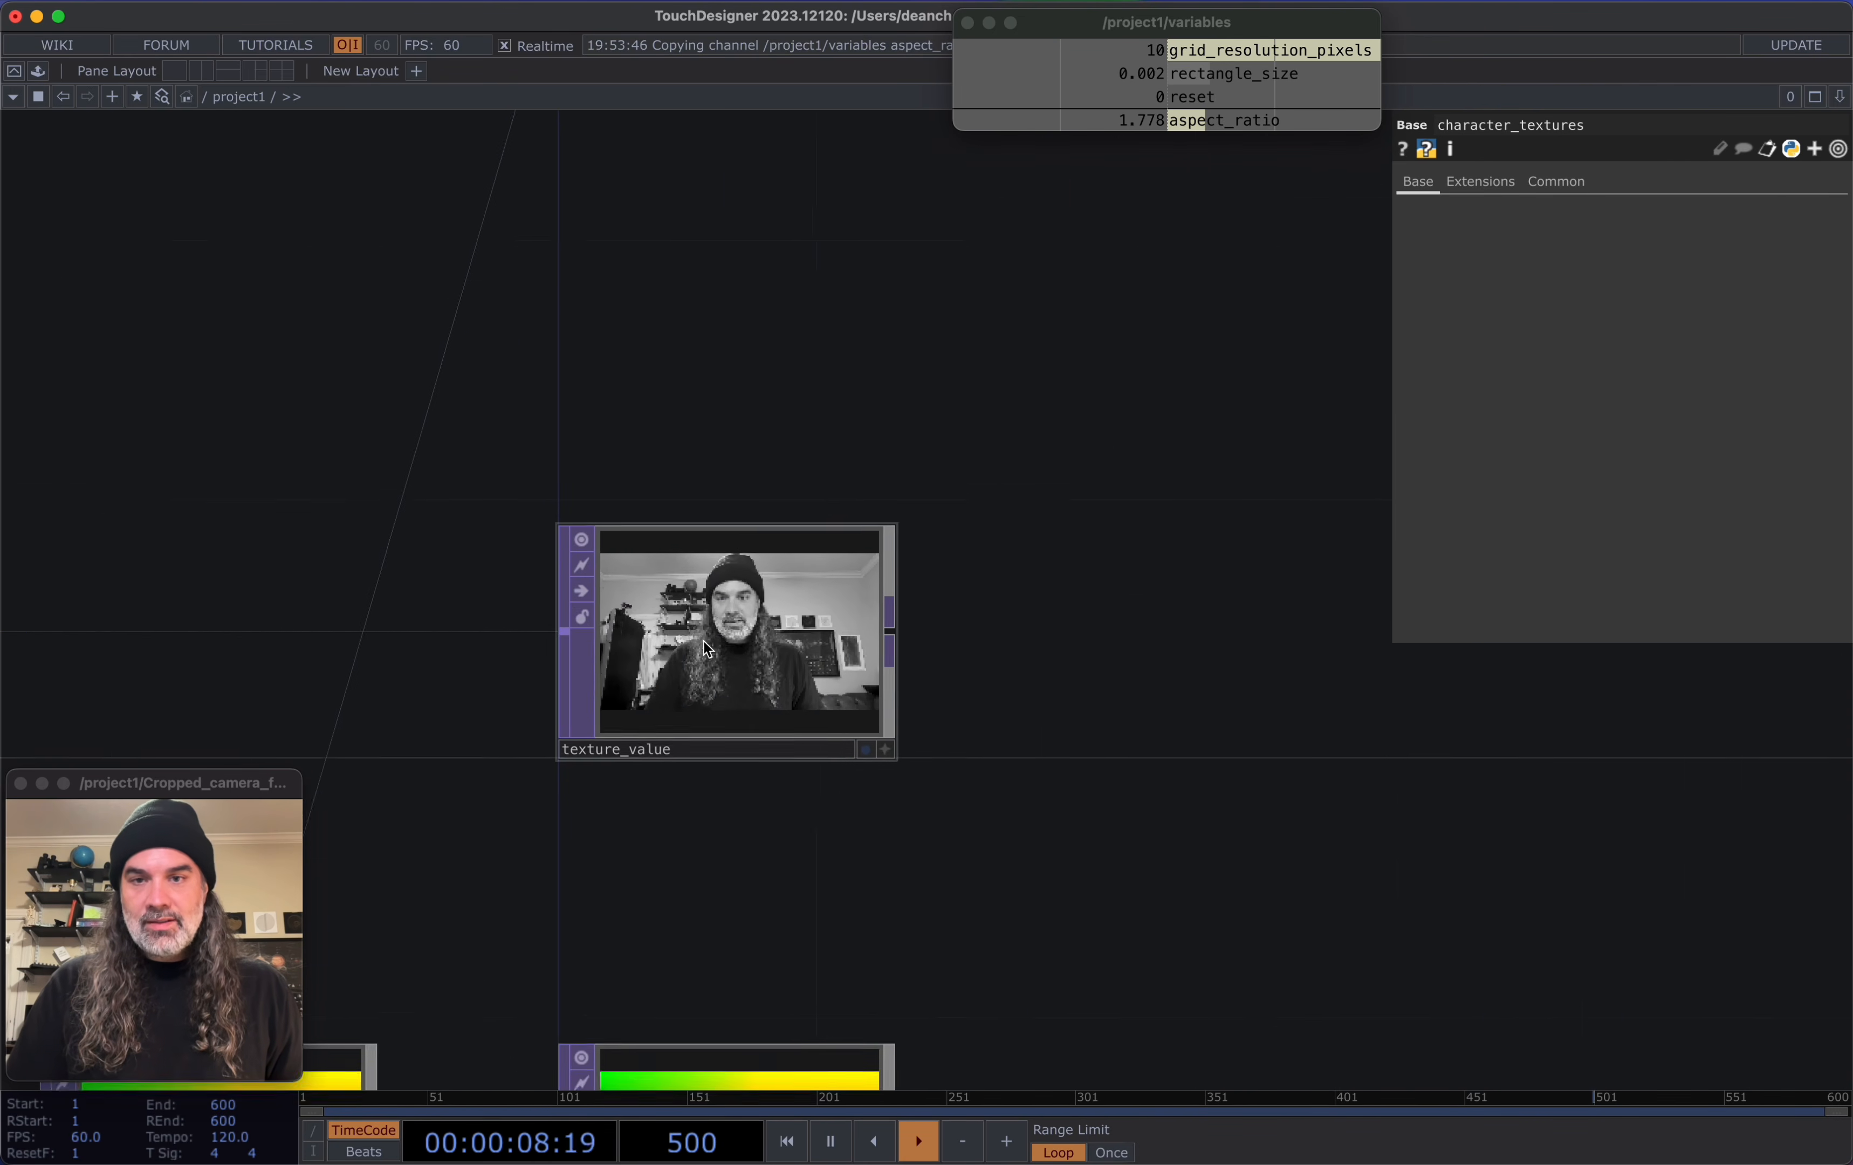
scroll(649, 636, down, 3)
drag(519, 522, 1094, 555)
click(678, 654)
click(1360, 682)
drag(1666, 524, 1086, 715)
scroll(1061, 734, down, 5)
mouse_move(1137, 510)
mouse_down()
mouse_move(1123, 555)
mouse_move(1150, 512)
mouse_move(1136, 507)
mouse_up()
double_click(1145, 506)
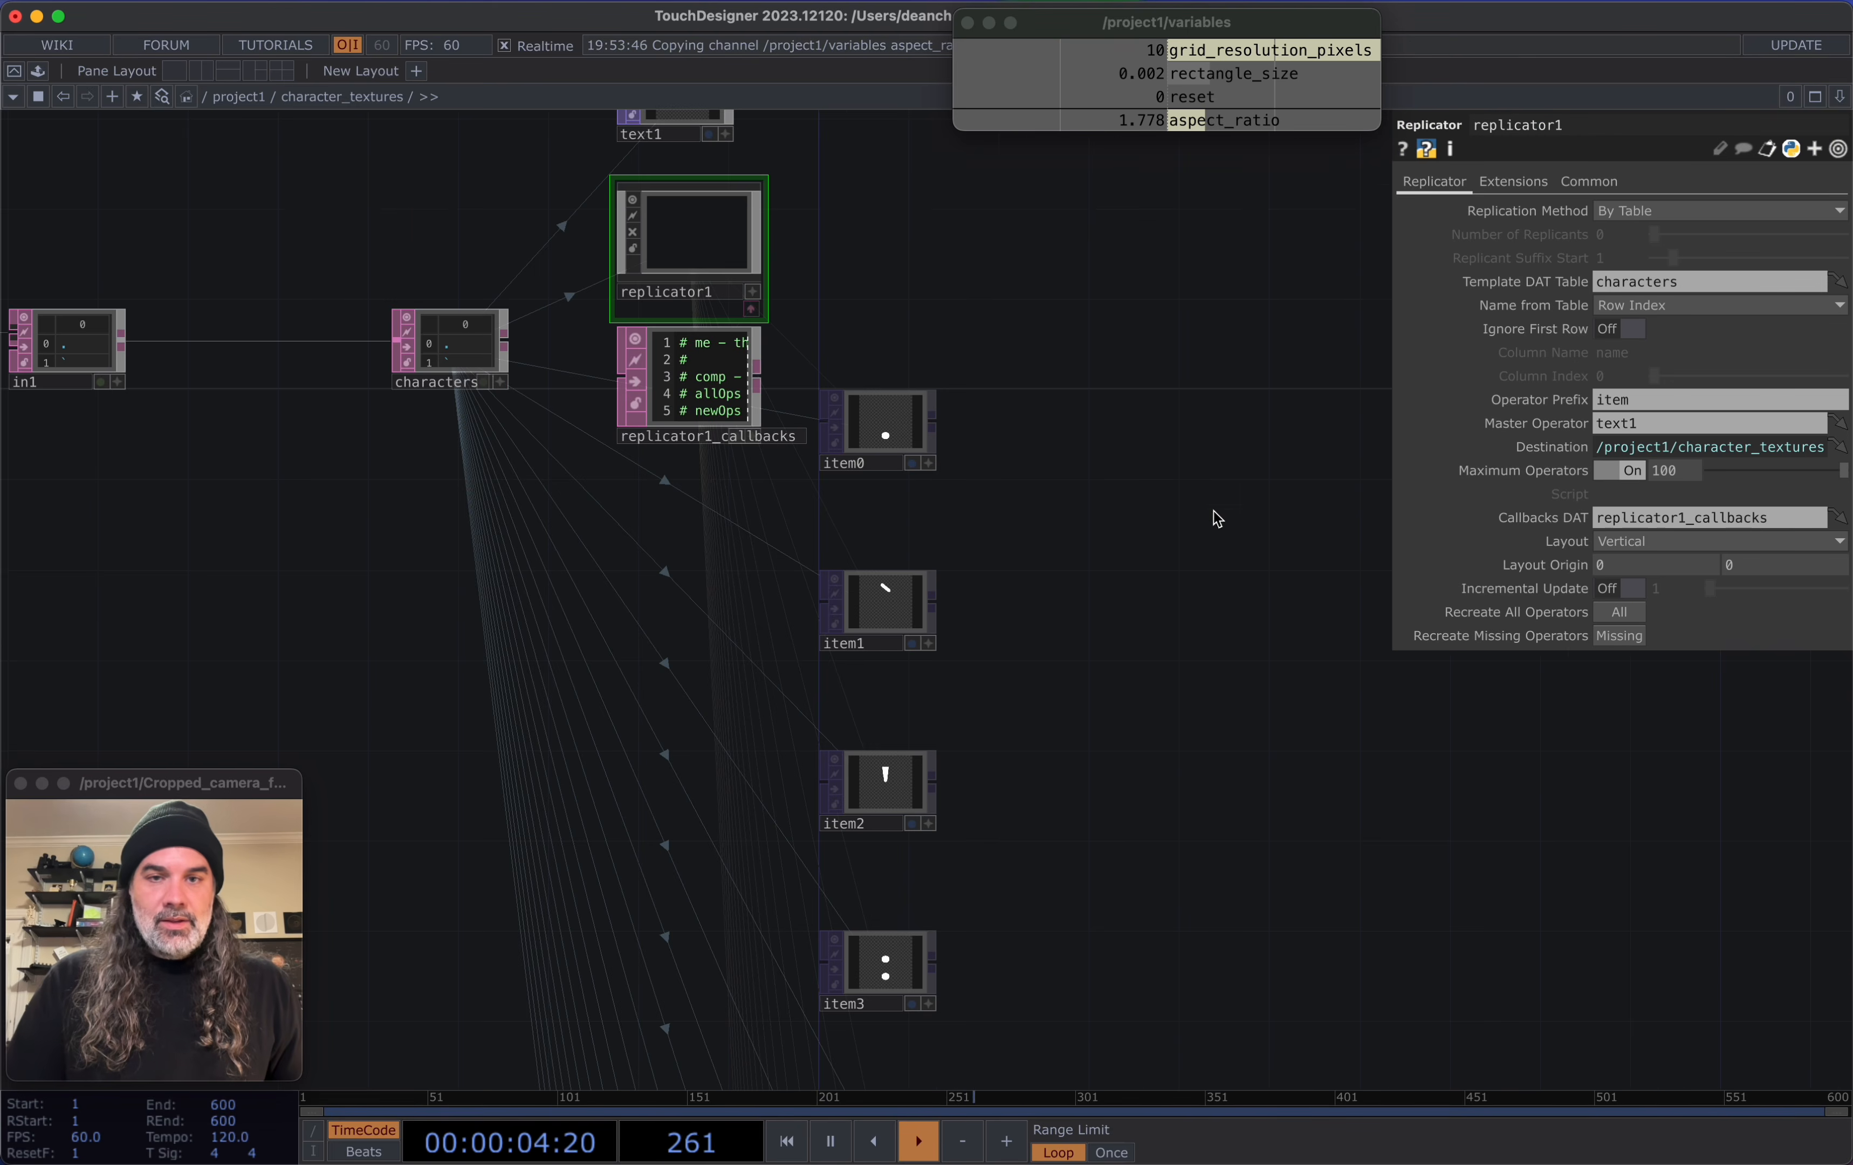
Add a Texture 3D TOP beside item0 and look through its Type options
key(Tab)
text(tex)
click(1209, 390)
click(1086, 415)
drag(1089, 445, 1023, 468)
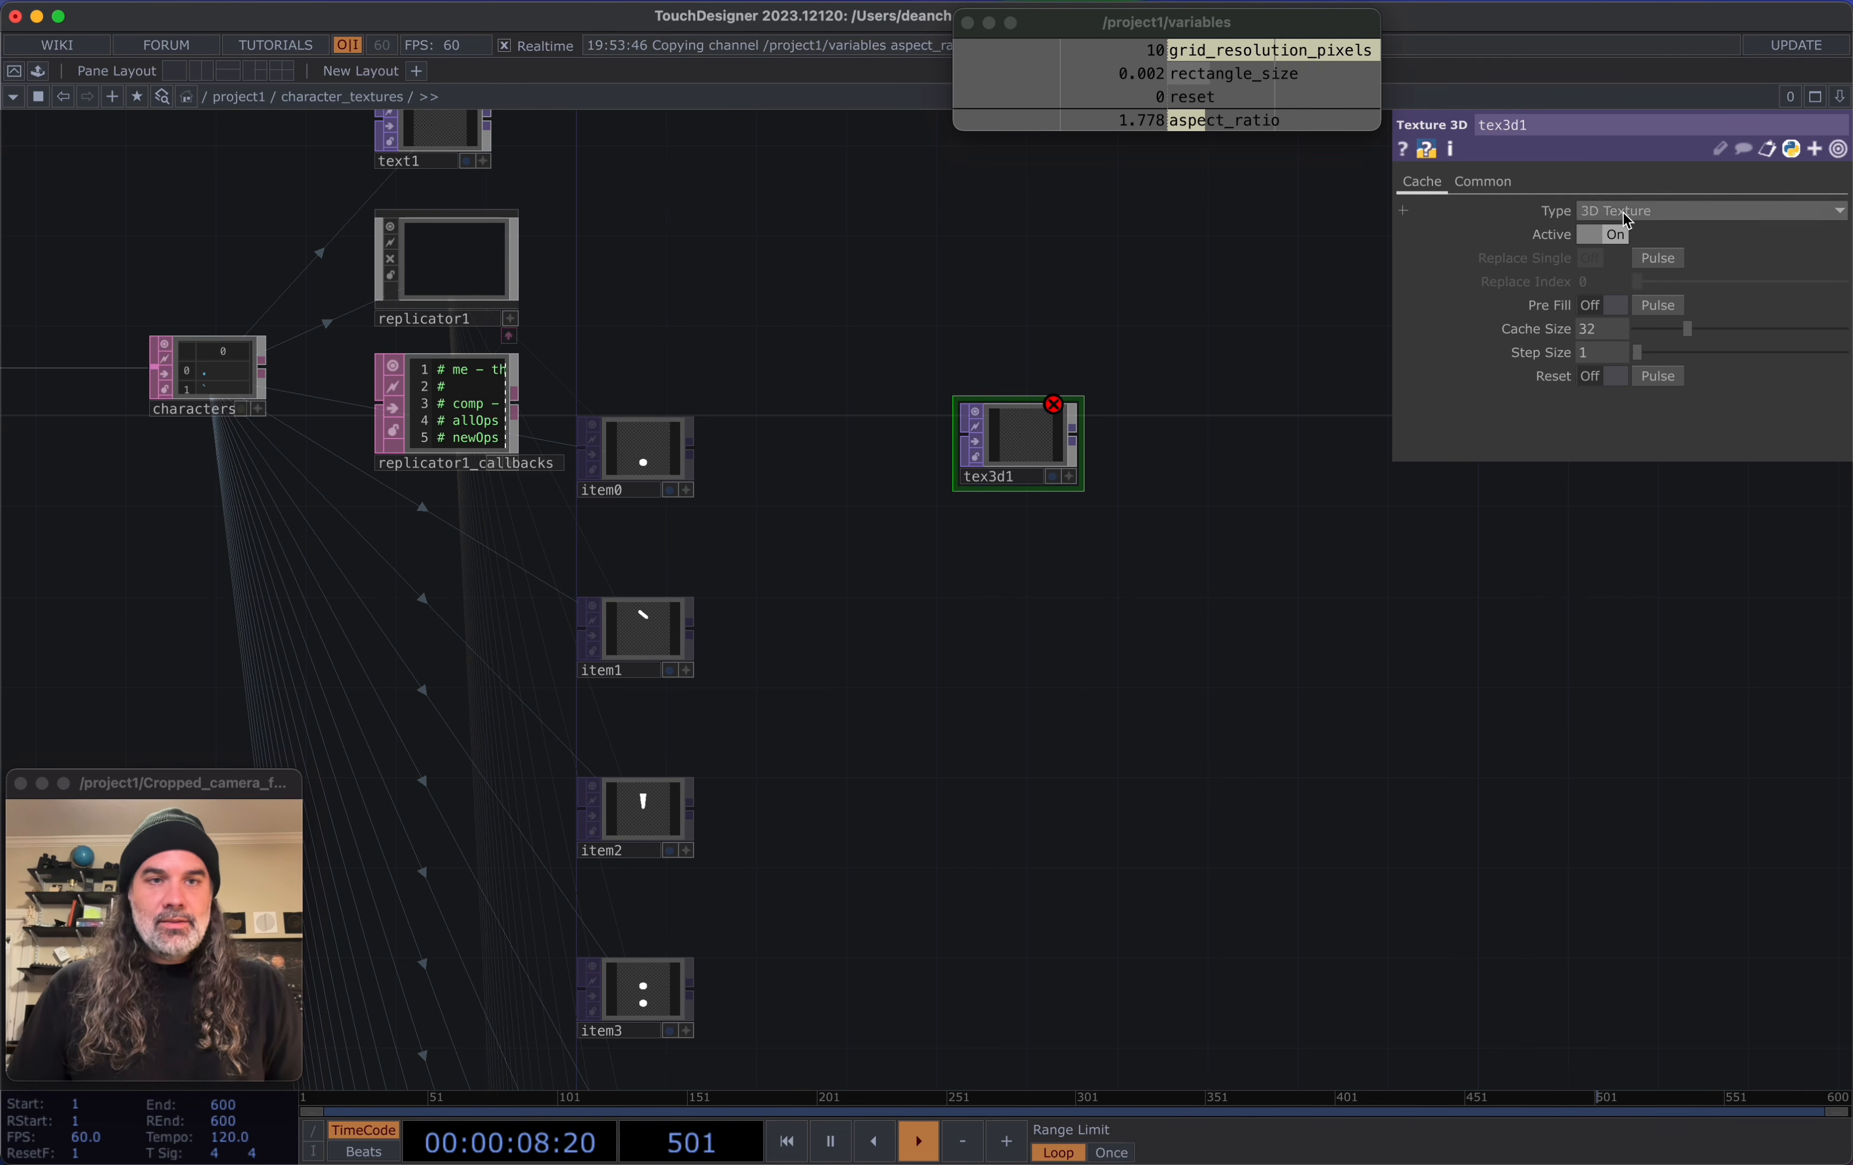
click(1685, 210)
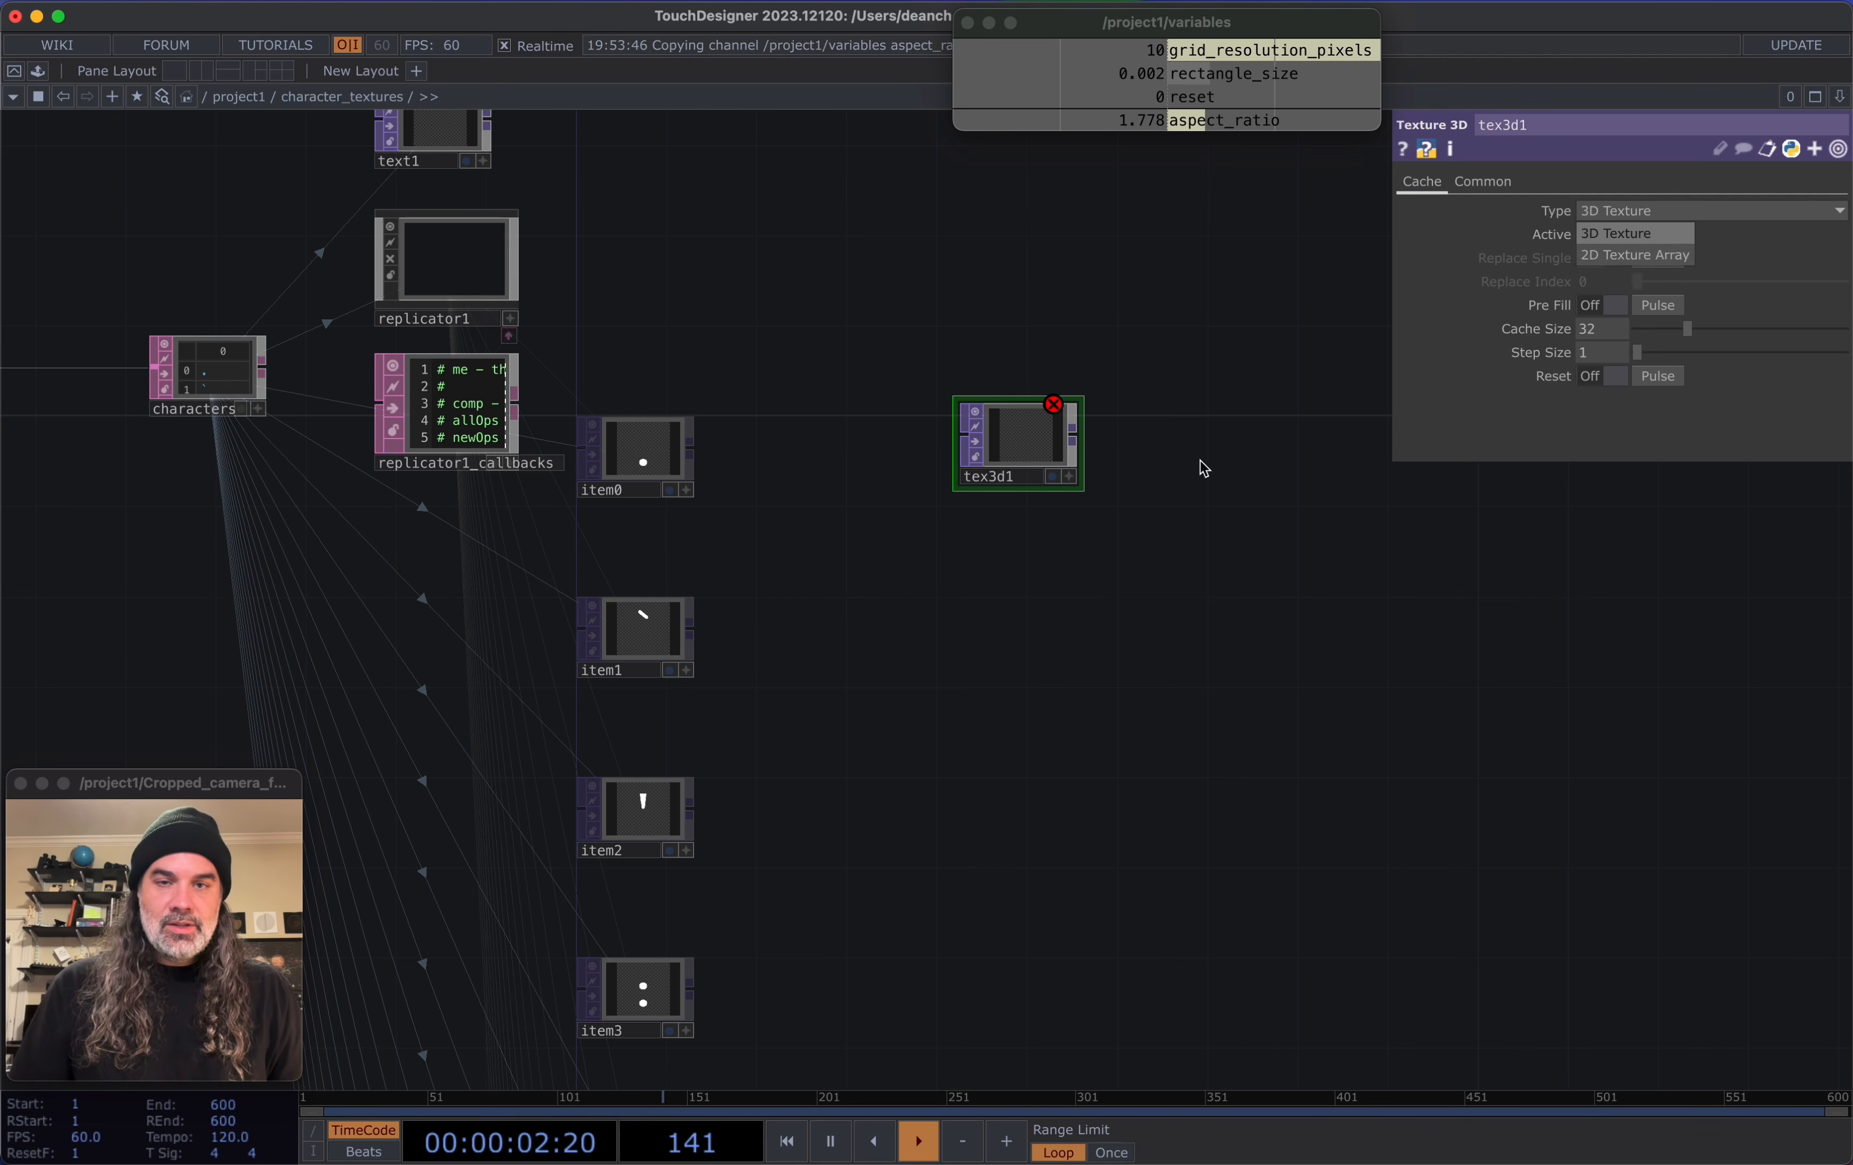
scroll(1074, 514, up, 5)
scroll(1080, 512, up, 2)
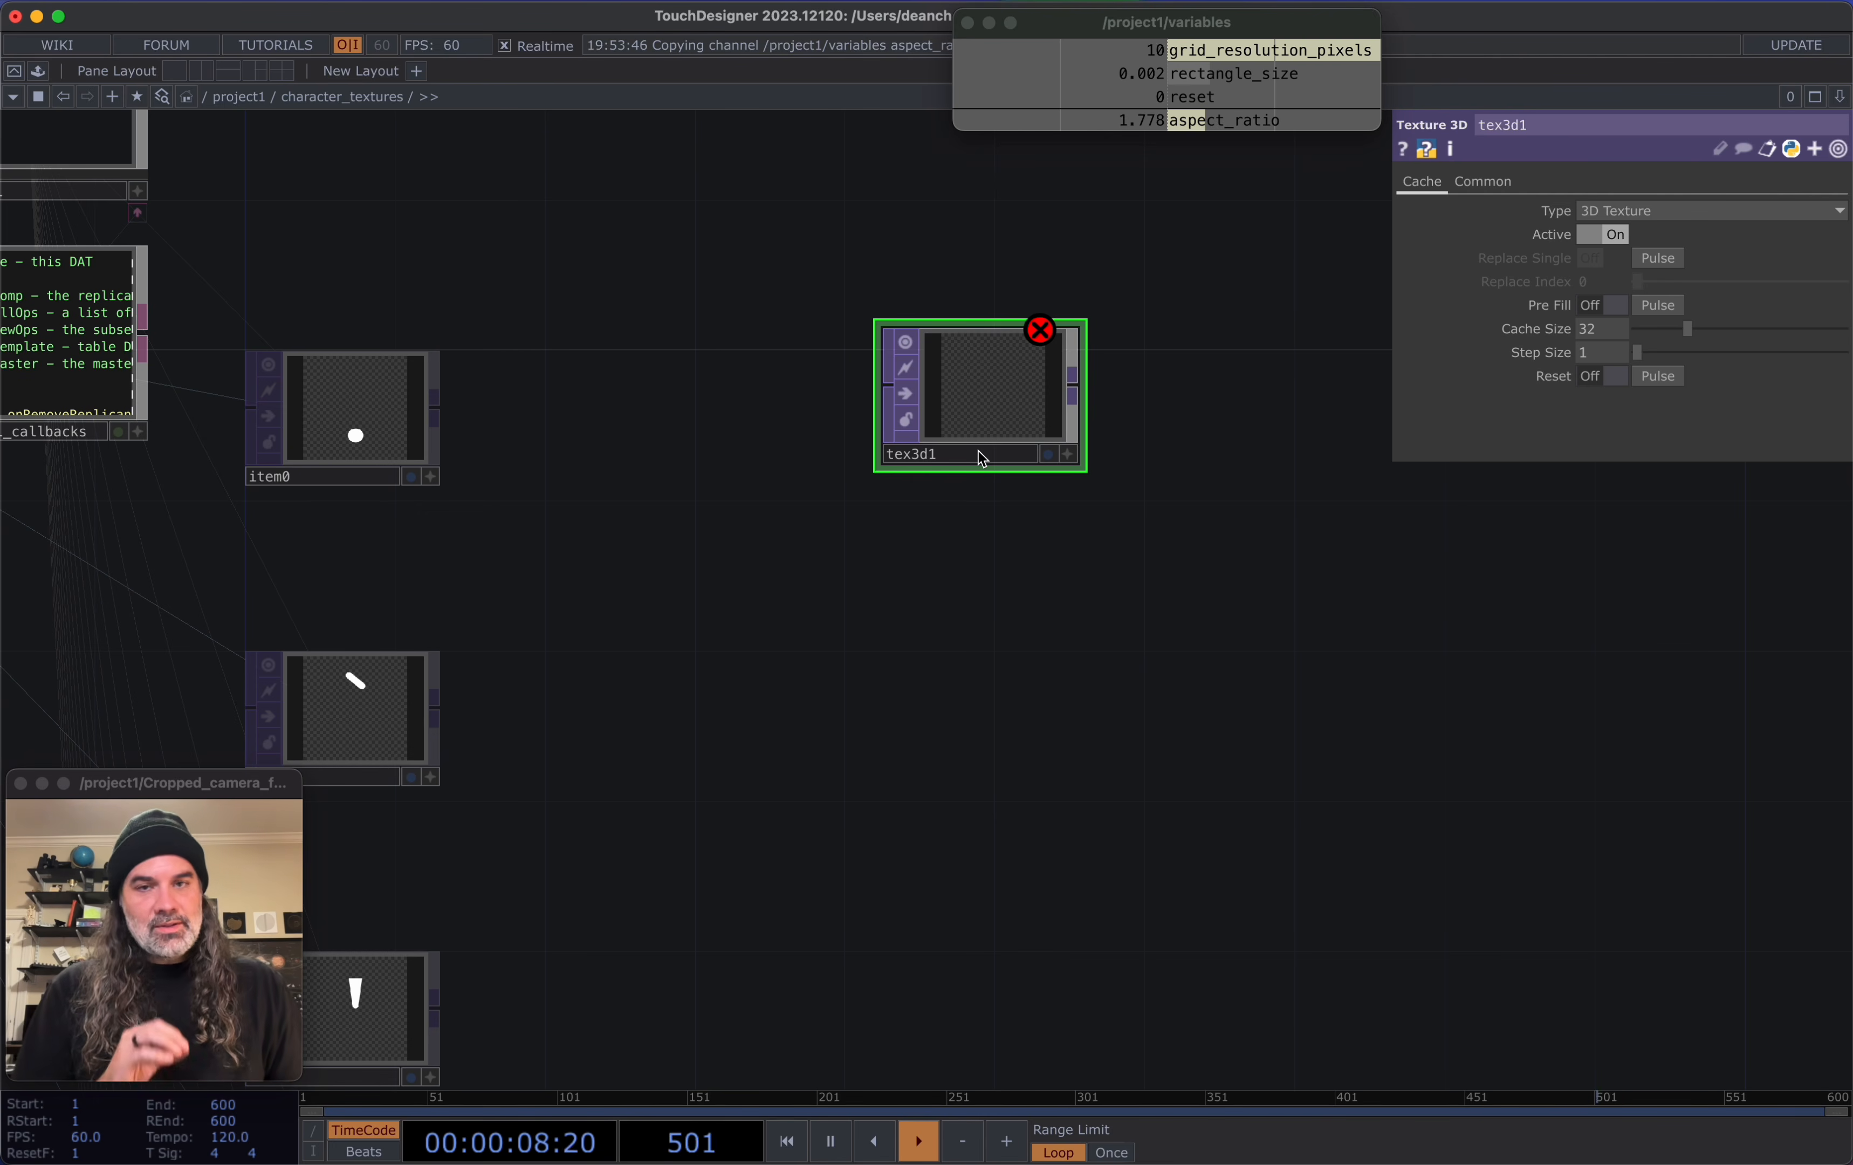
Shift tex3d1 down slightly to sit level with item0 and open its Operator Snippets
right_click(980, 390)
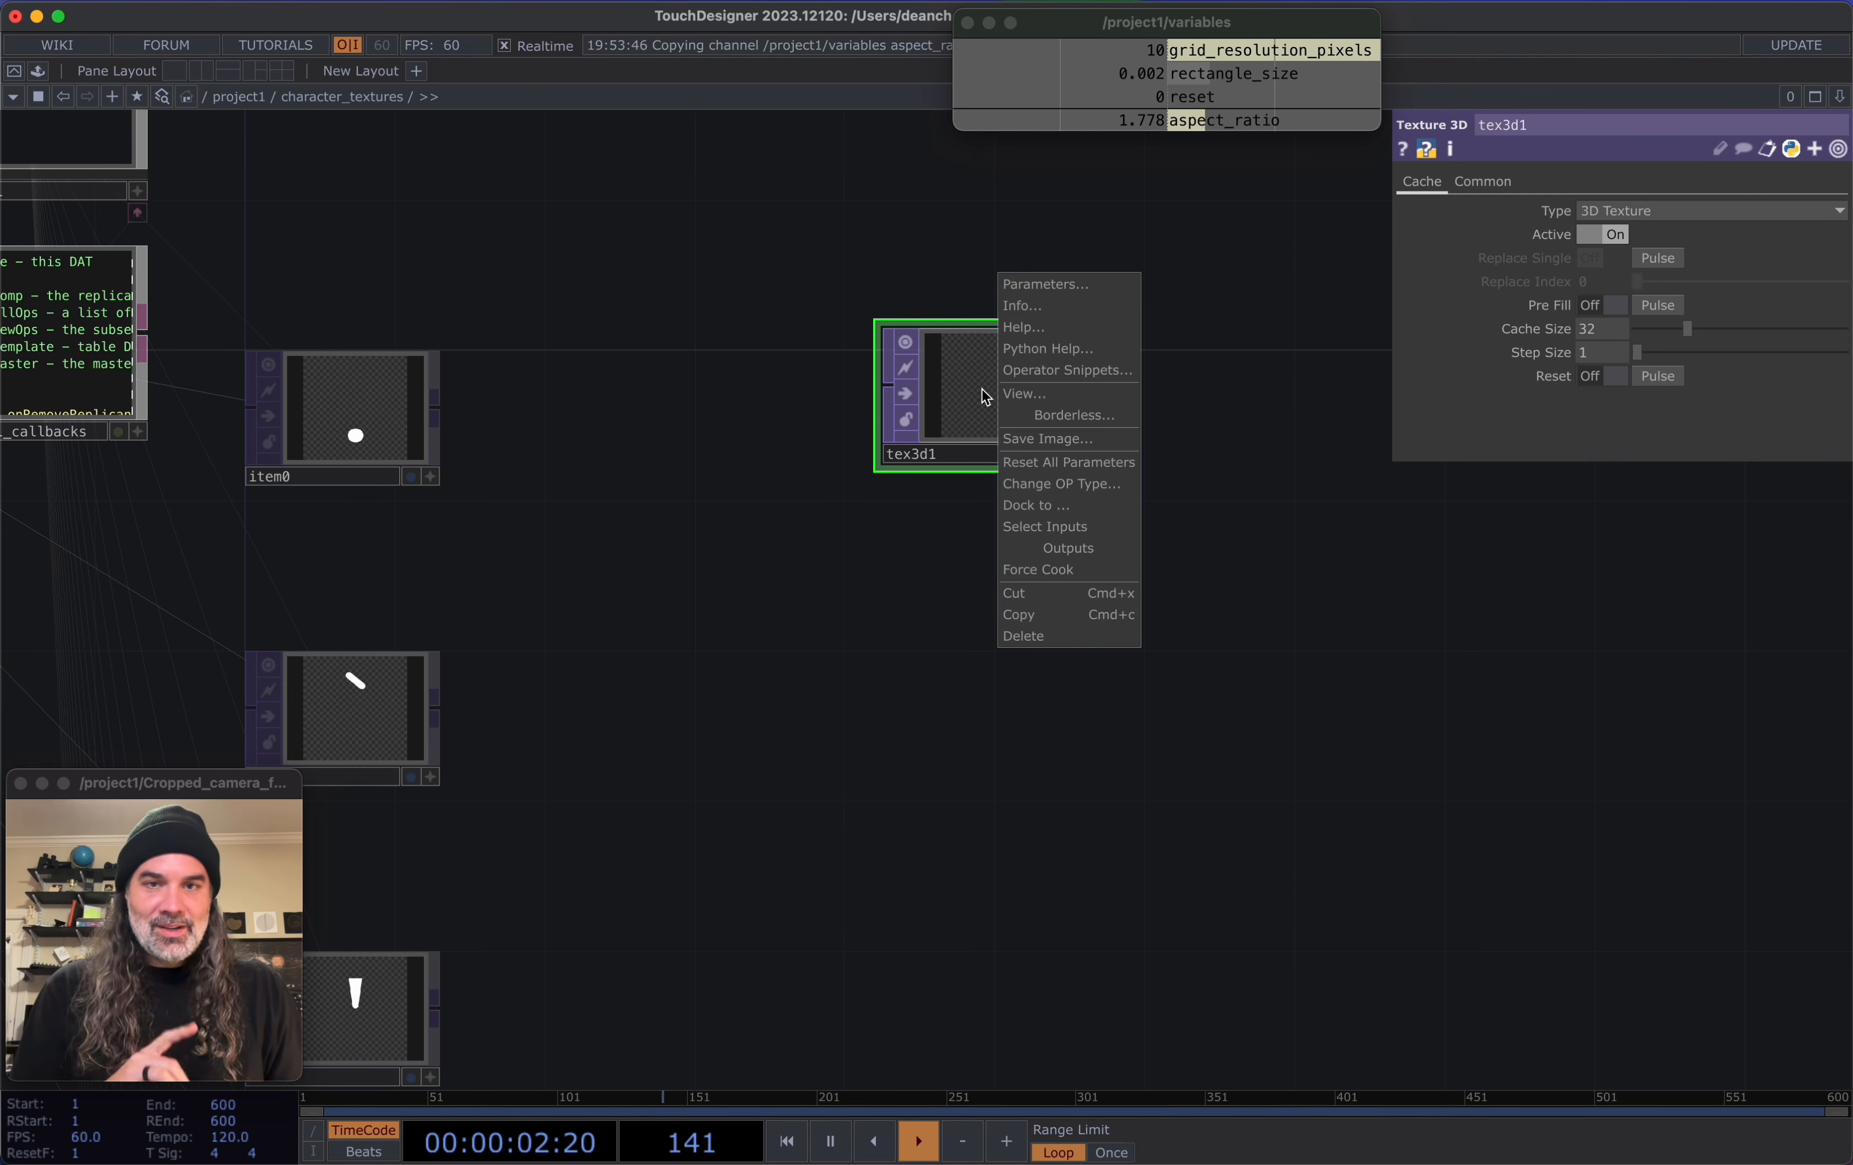
click(803, 539)
drag(981, 392, 981, 418)
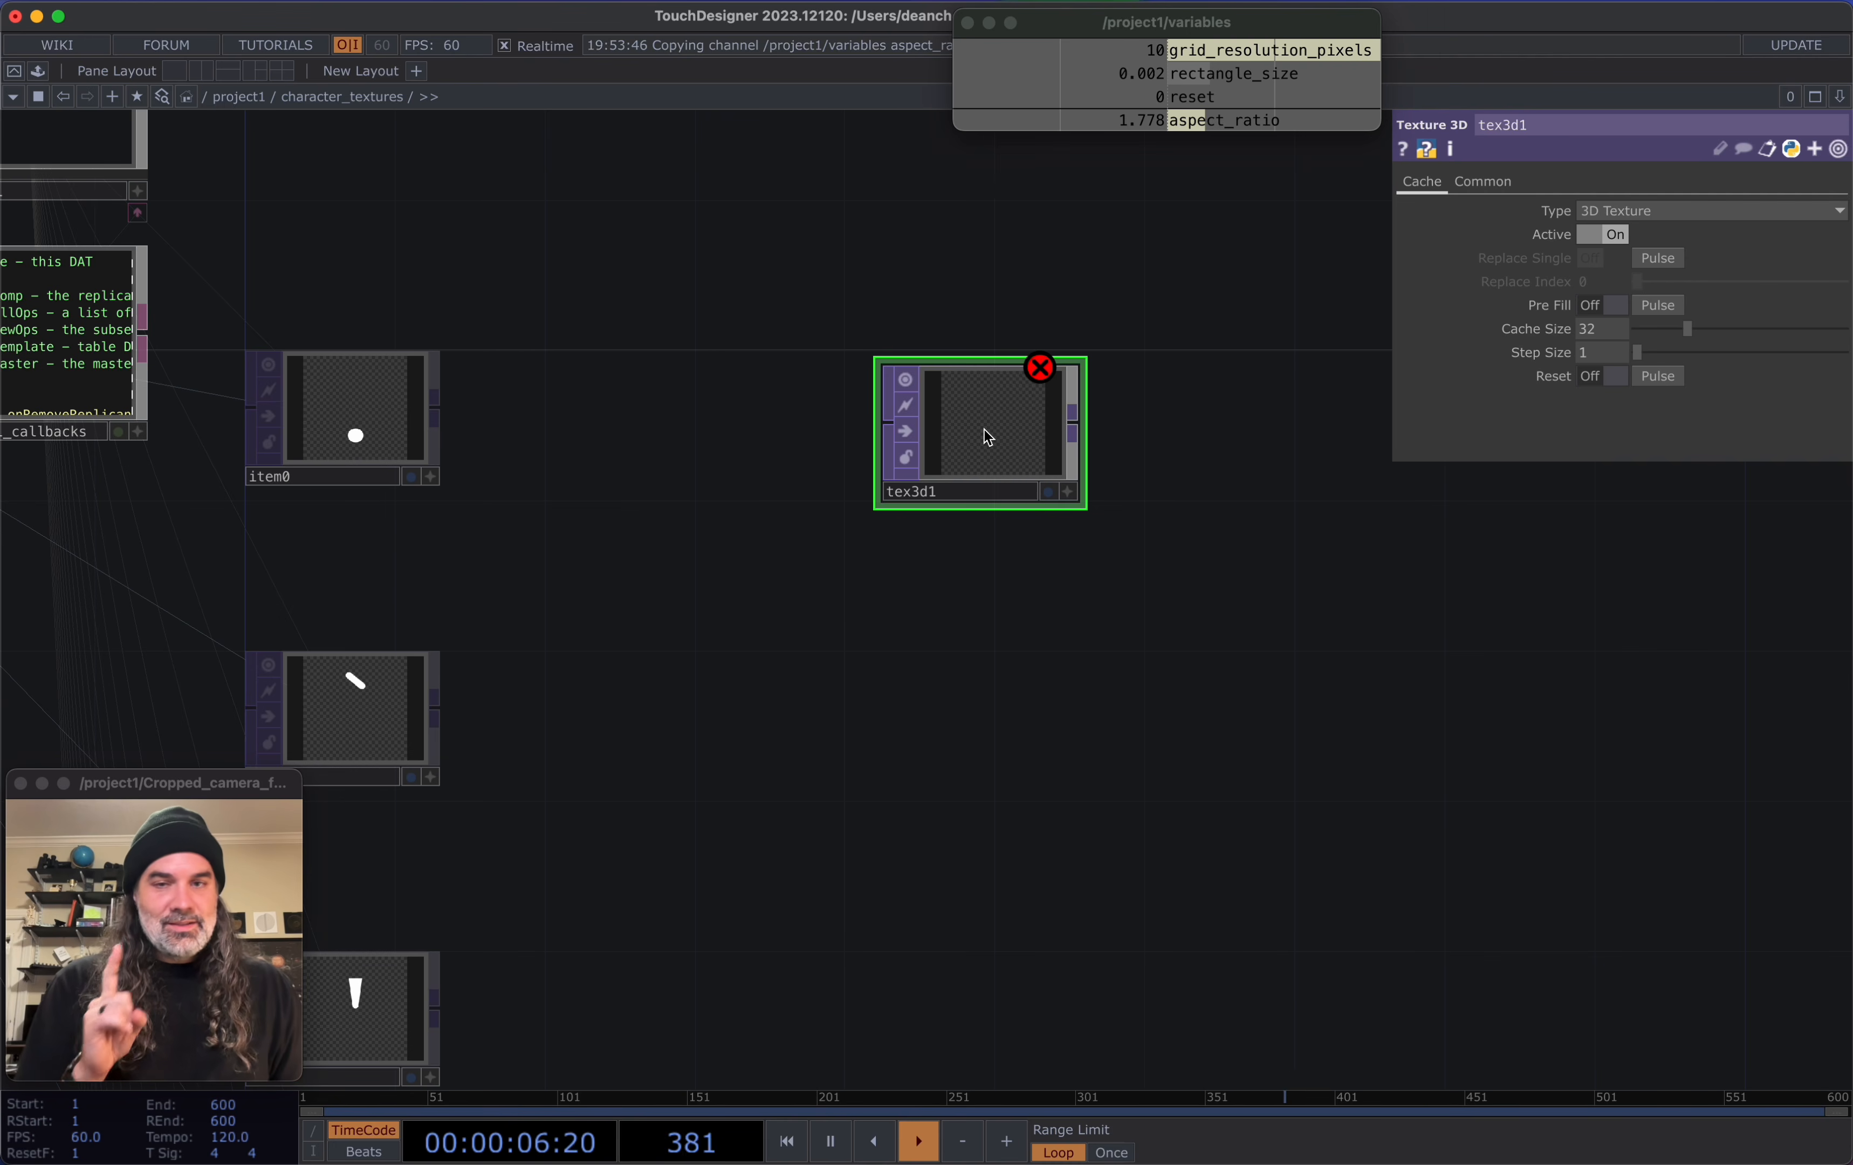
right_click(984, 430)
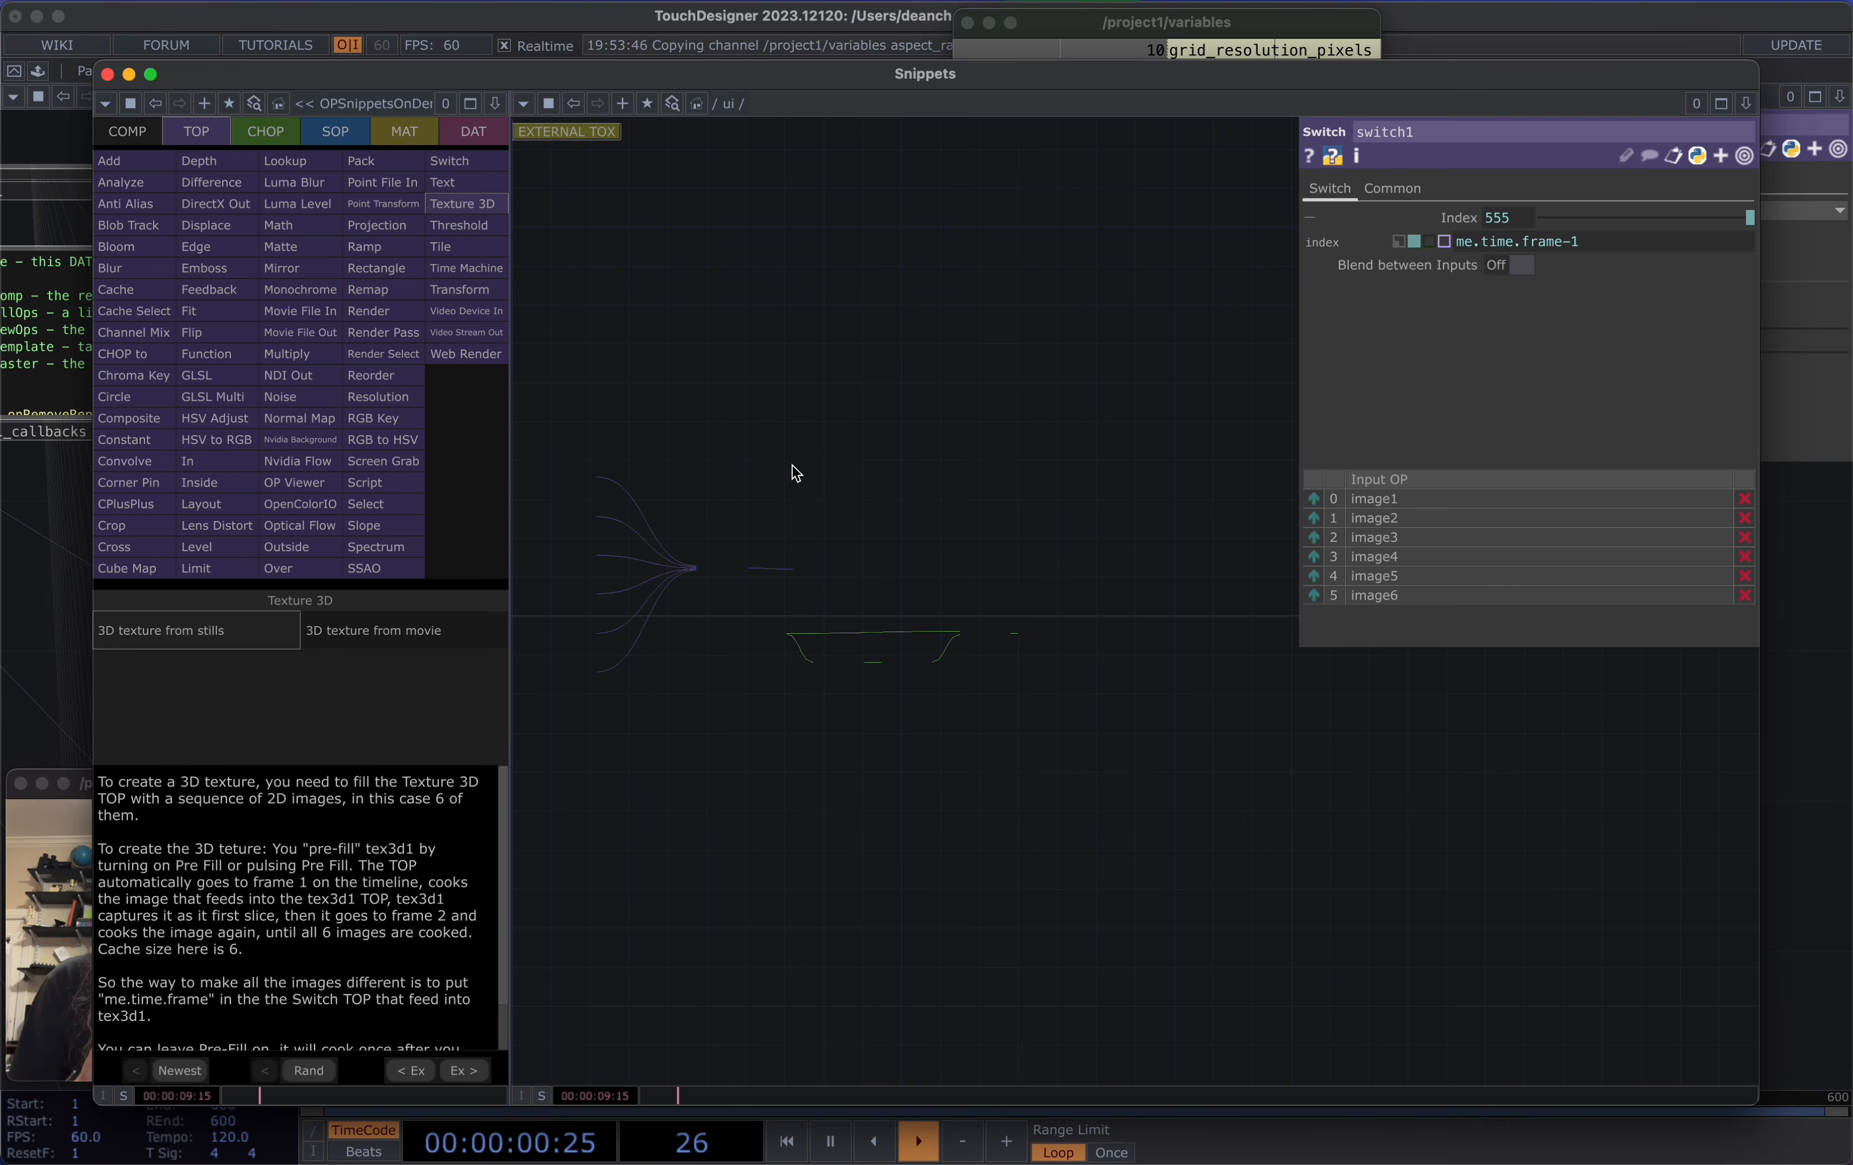
Examine how the 3D texture from stills example feeds switch1 into tex3d1, including the example tex3d1's cache parameters
scroll(939, 451, up, 10)
drag(774, 481, 1224, 273)
scroll(939, 360, down, 2)
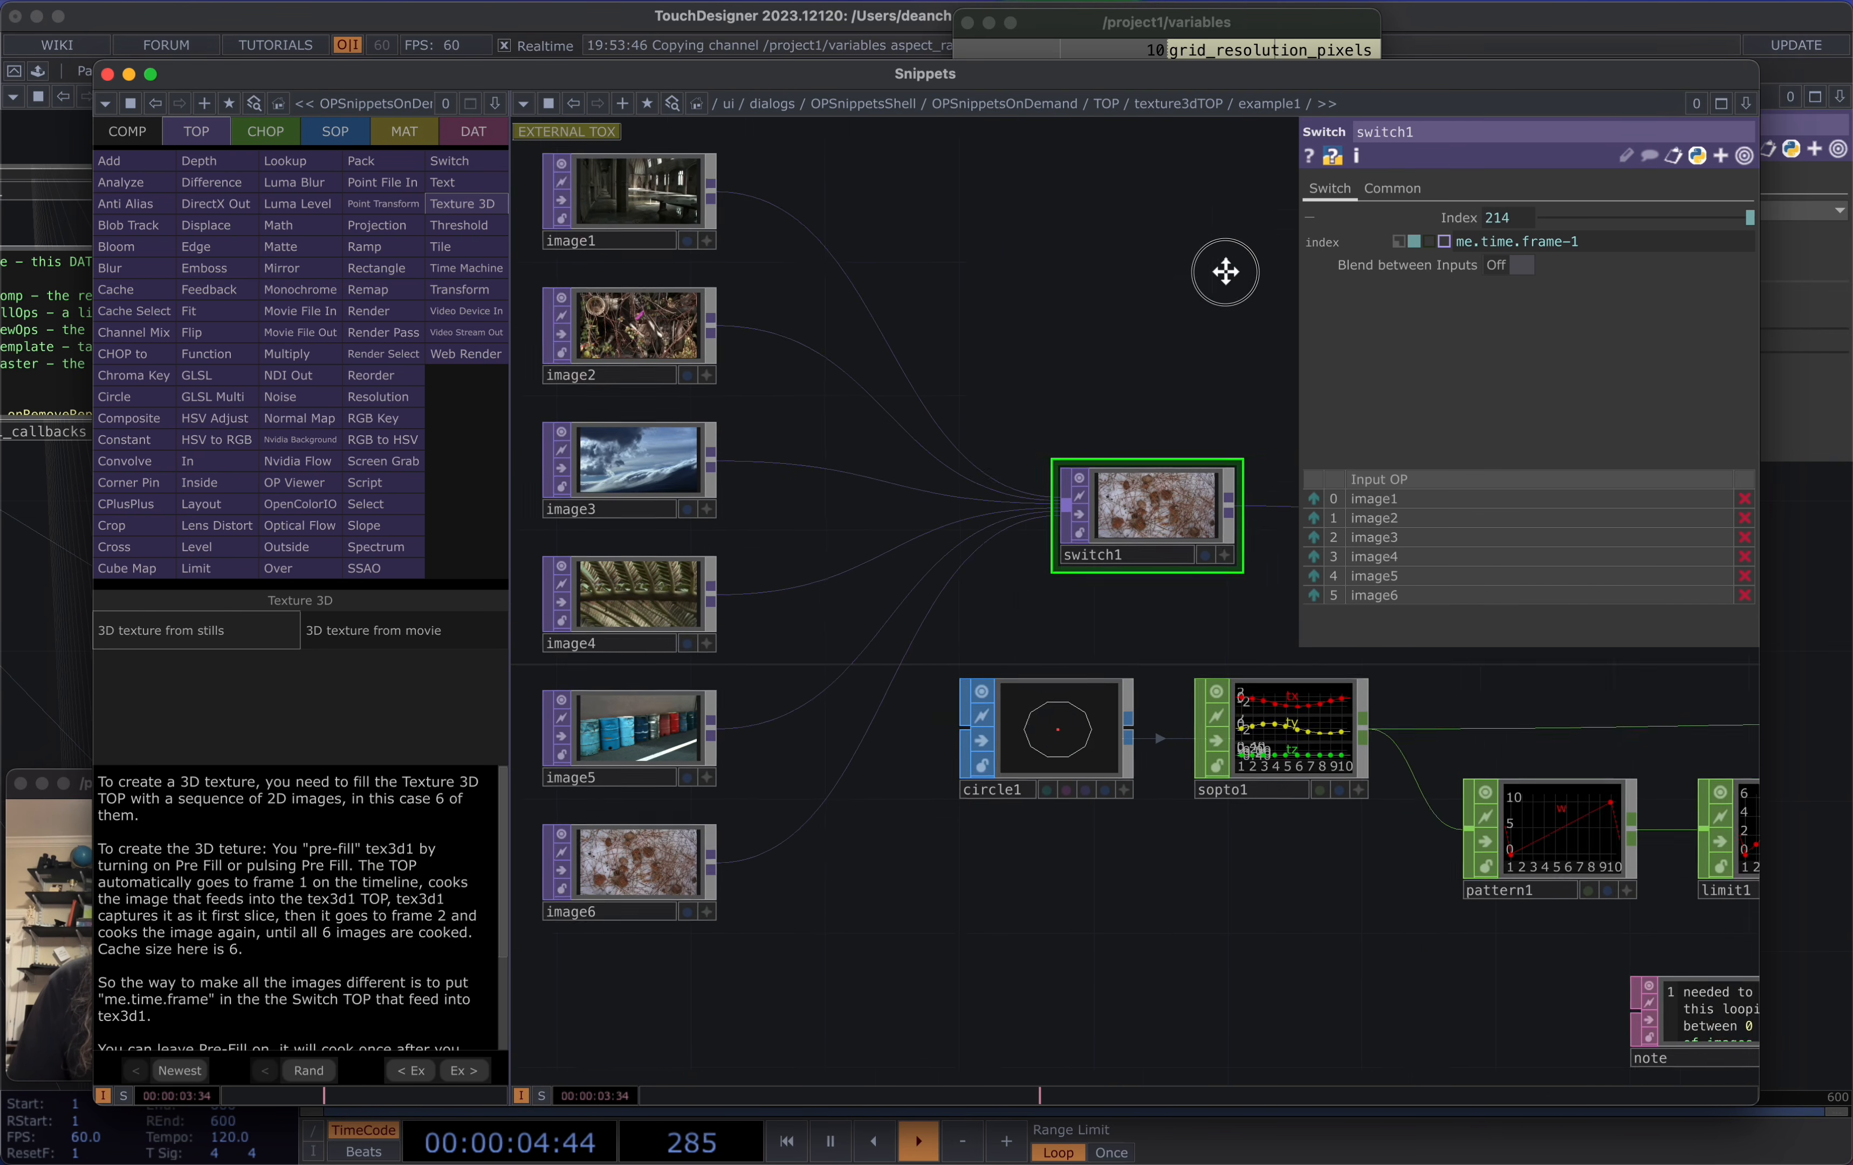
drag(1026, 933, 517, 976)
scroll(652, 565, up, 3)
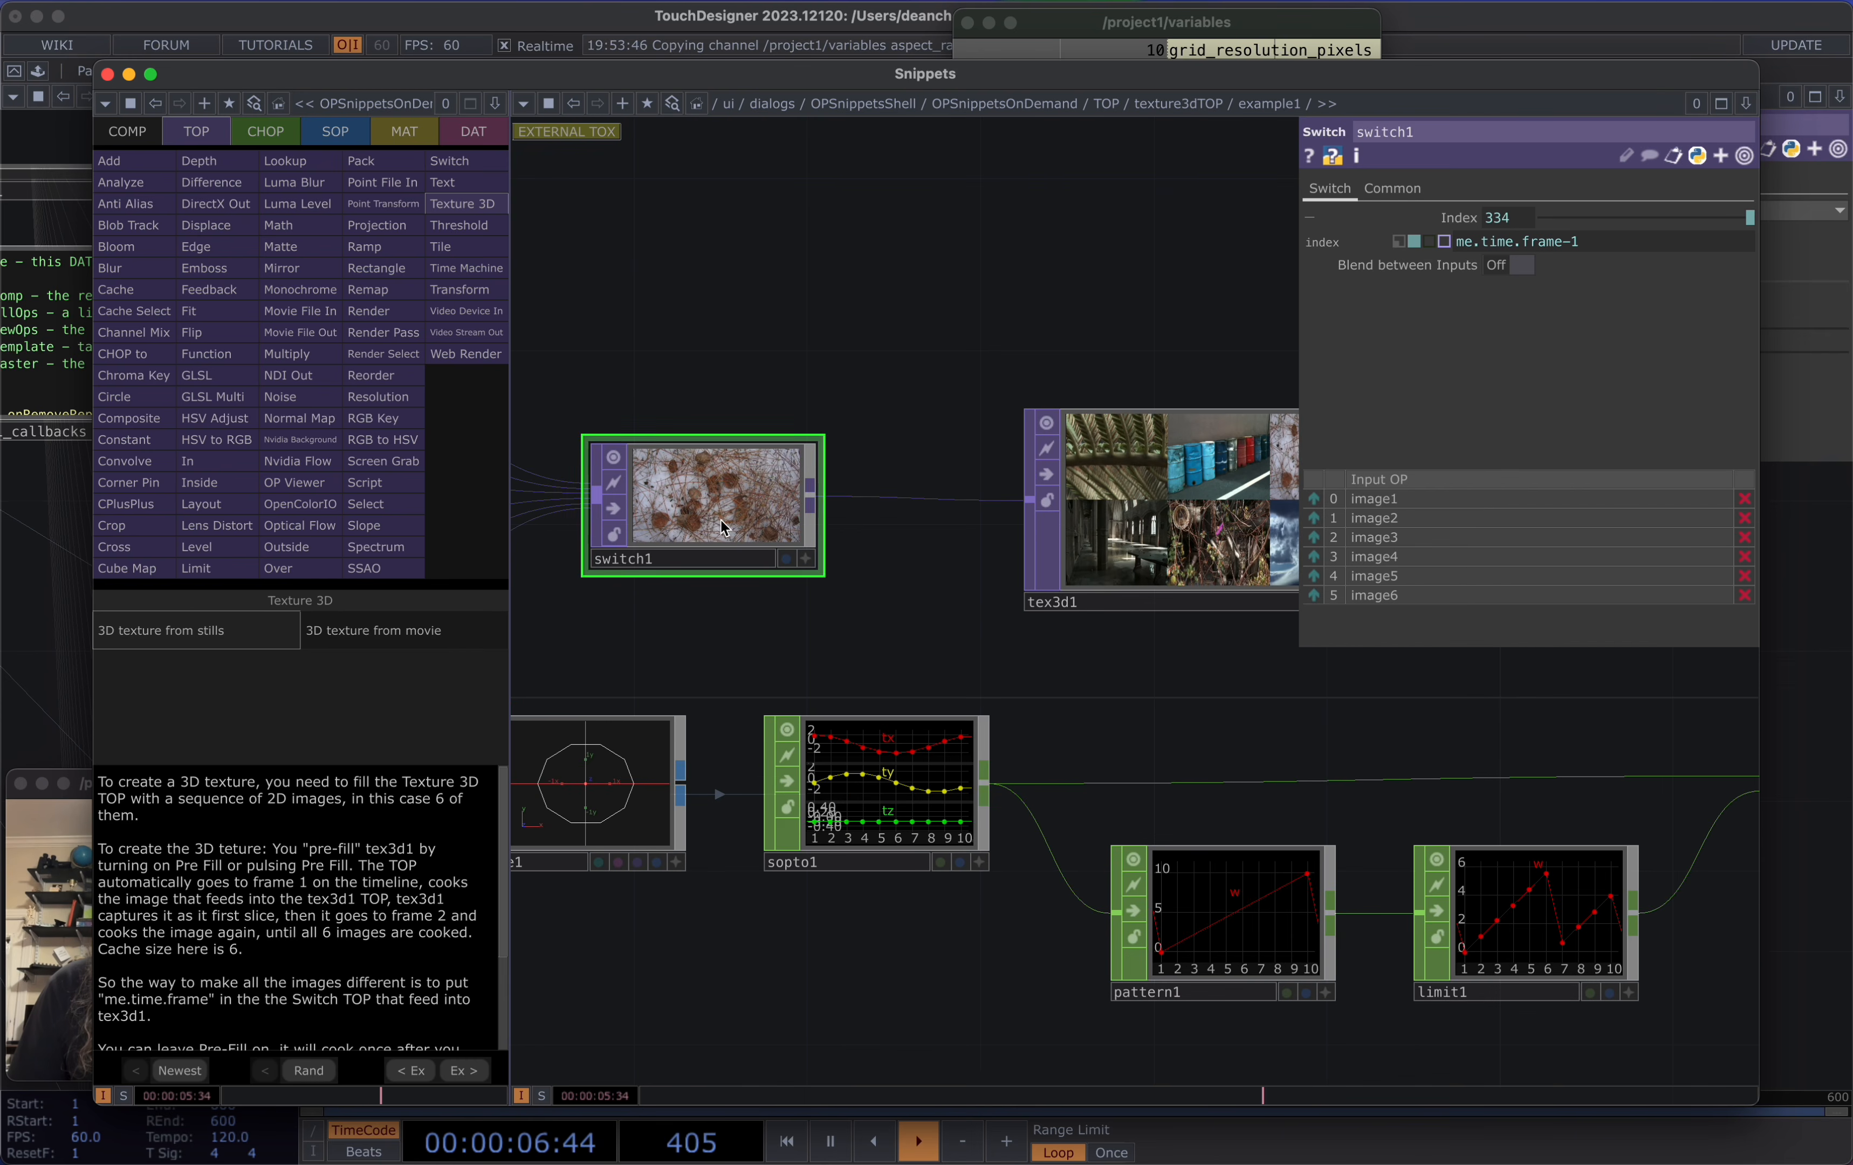
drag(857, 647, 821, 641)
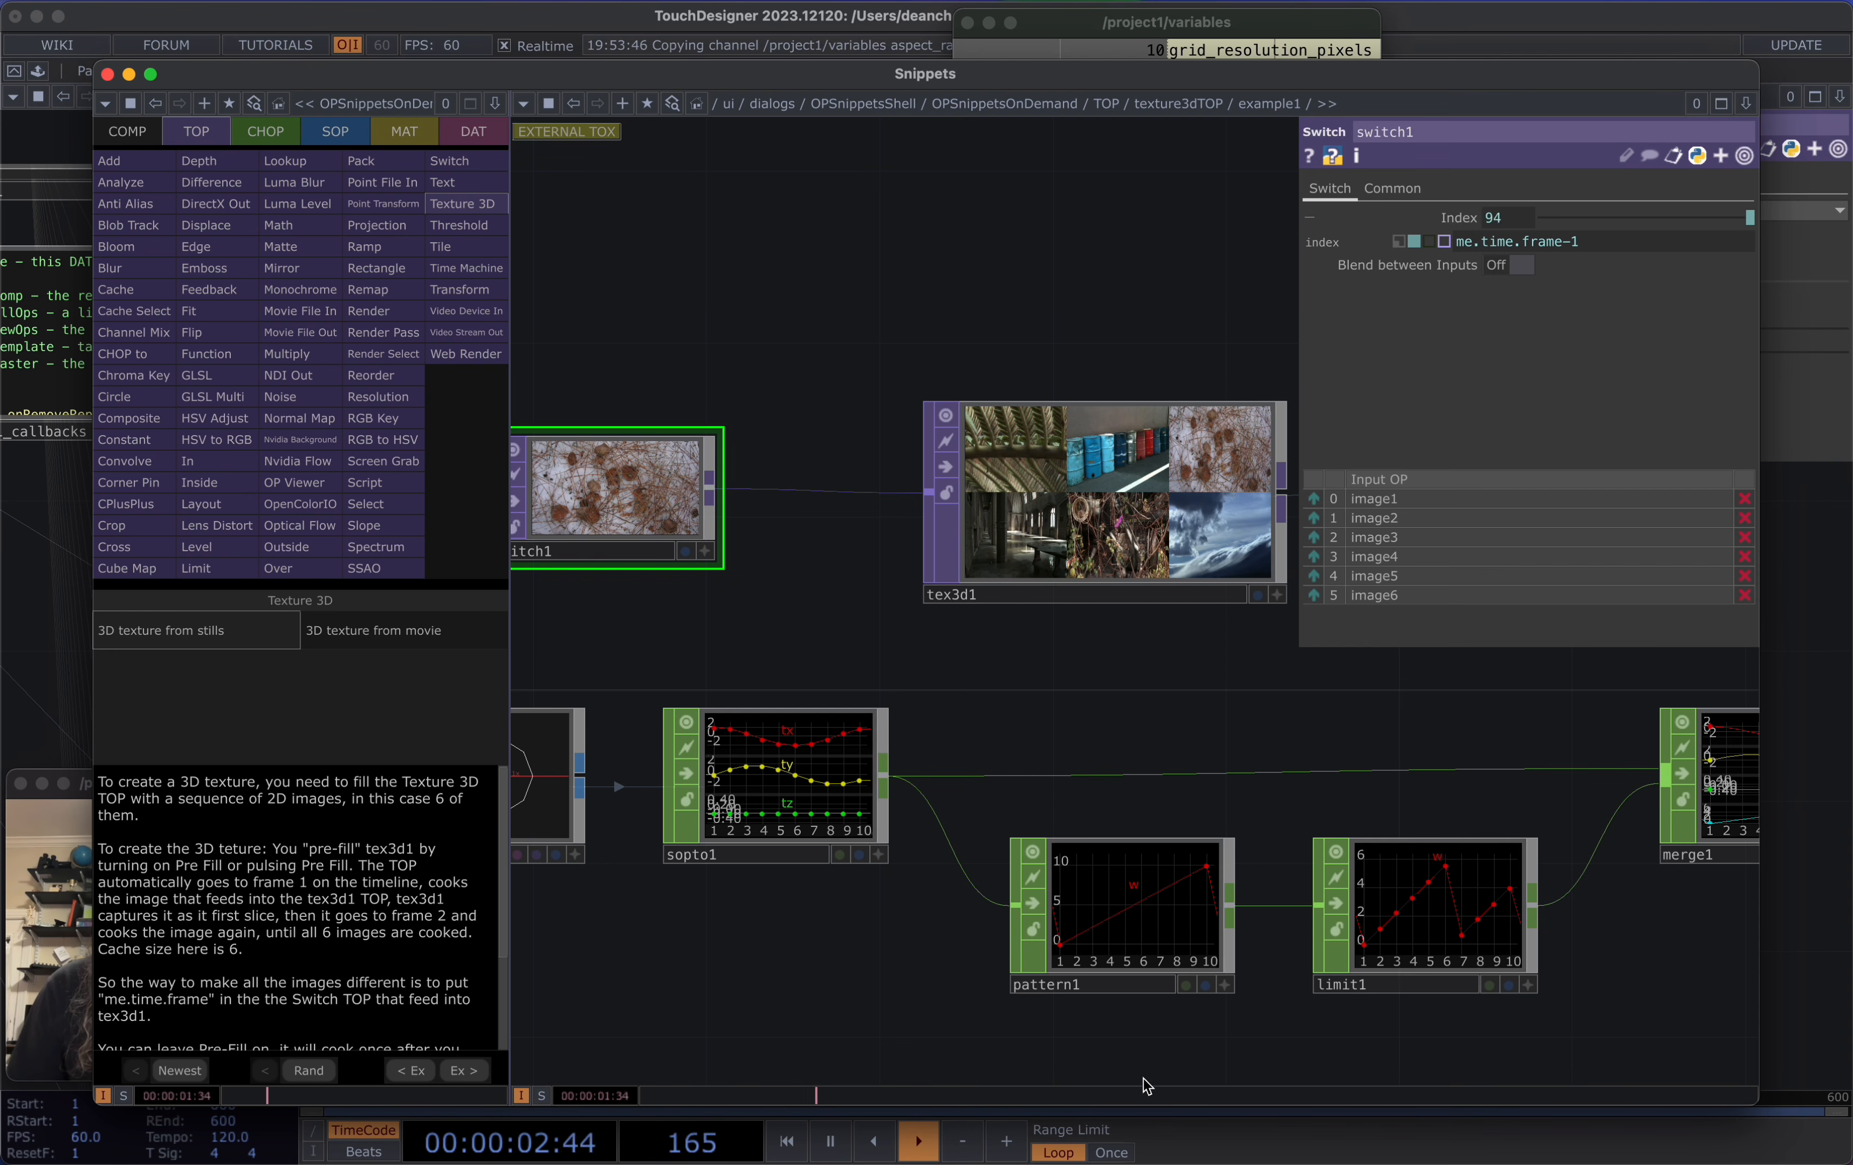
drag(833, 969, 767, 975)
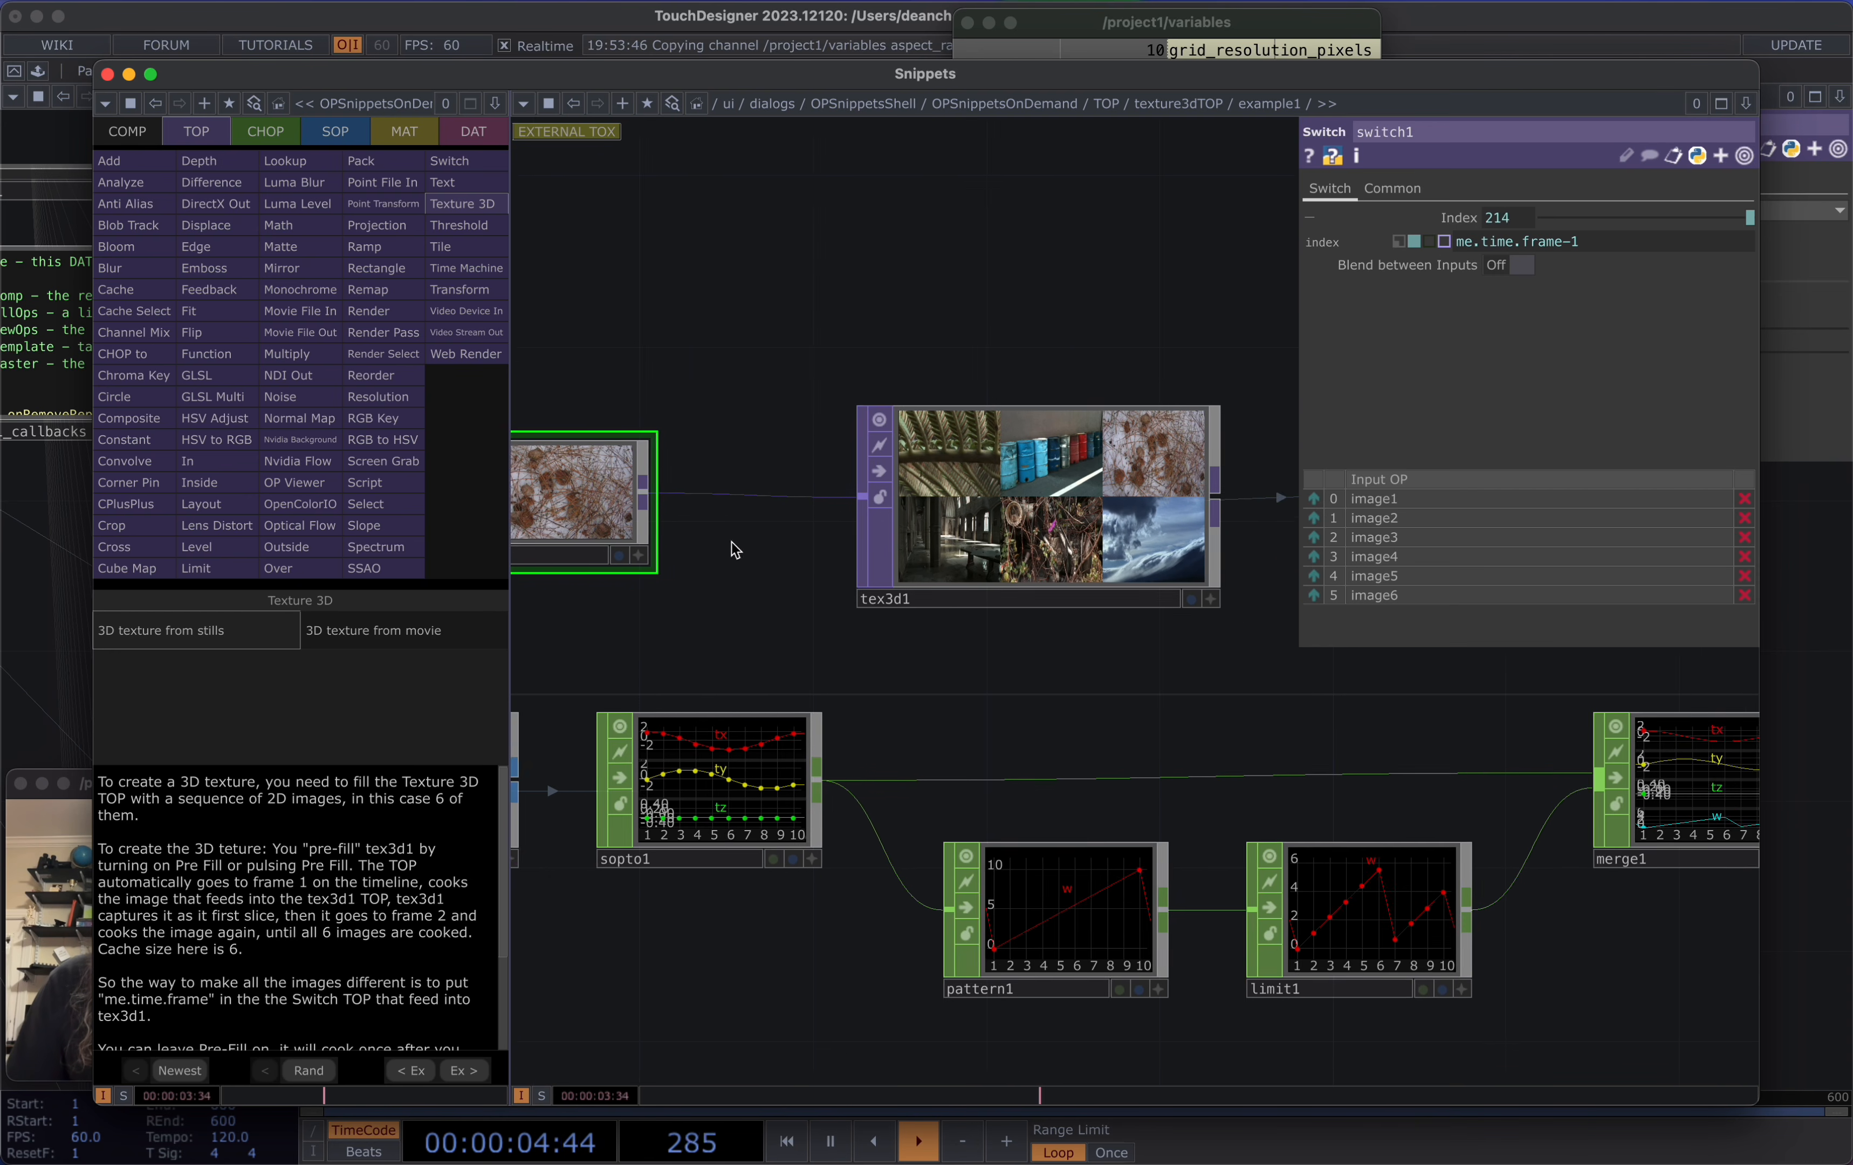
drag(728, 525, 776, 550)
click(1127, 533)
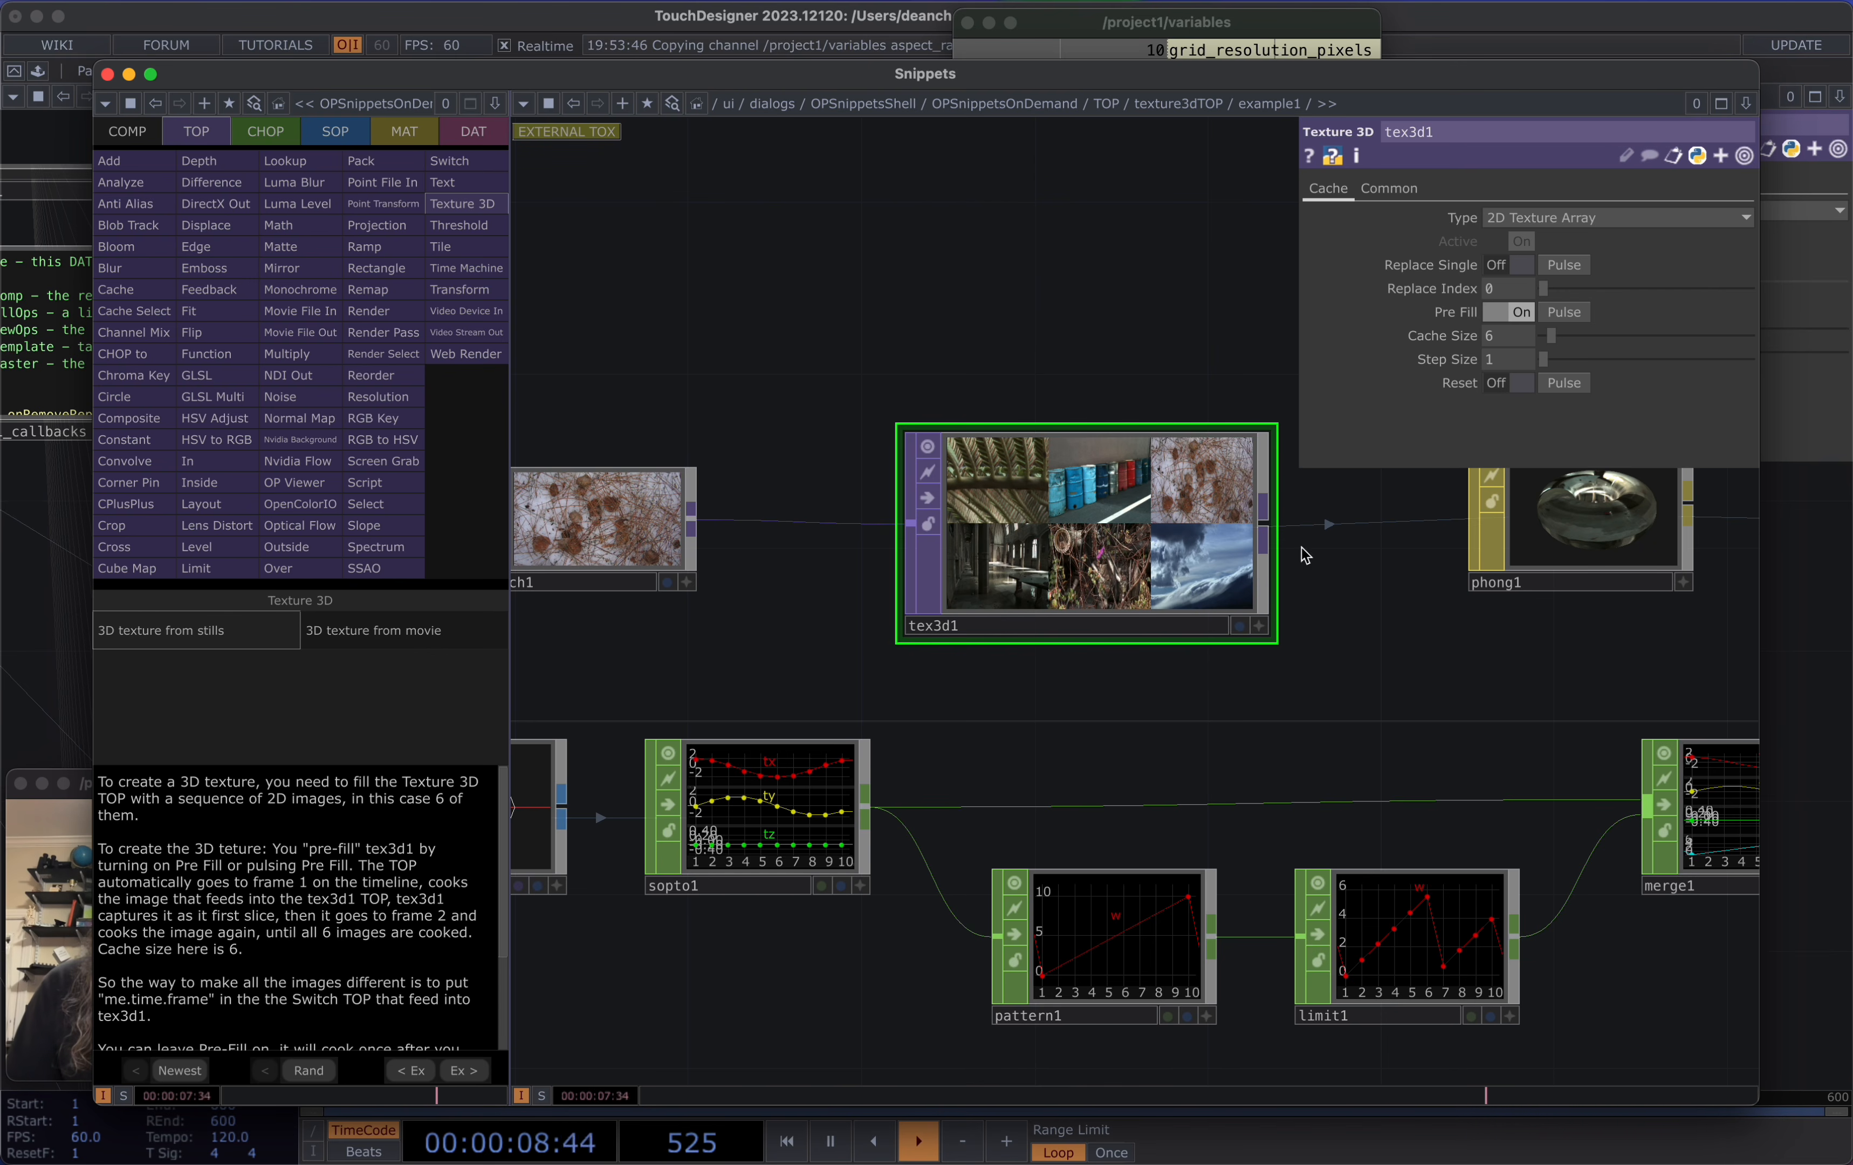
Copy the example's switch1 and tex3d1 from the 3D texture from stills snippet
drag(1086, 338, 1034, 323)
scroll(1061, 421, down, 1)
scroll(1062, 421, down, 3)
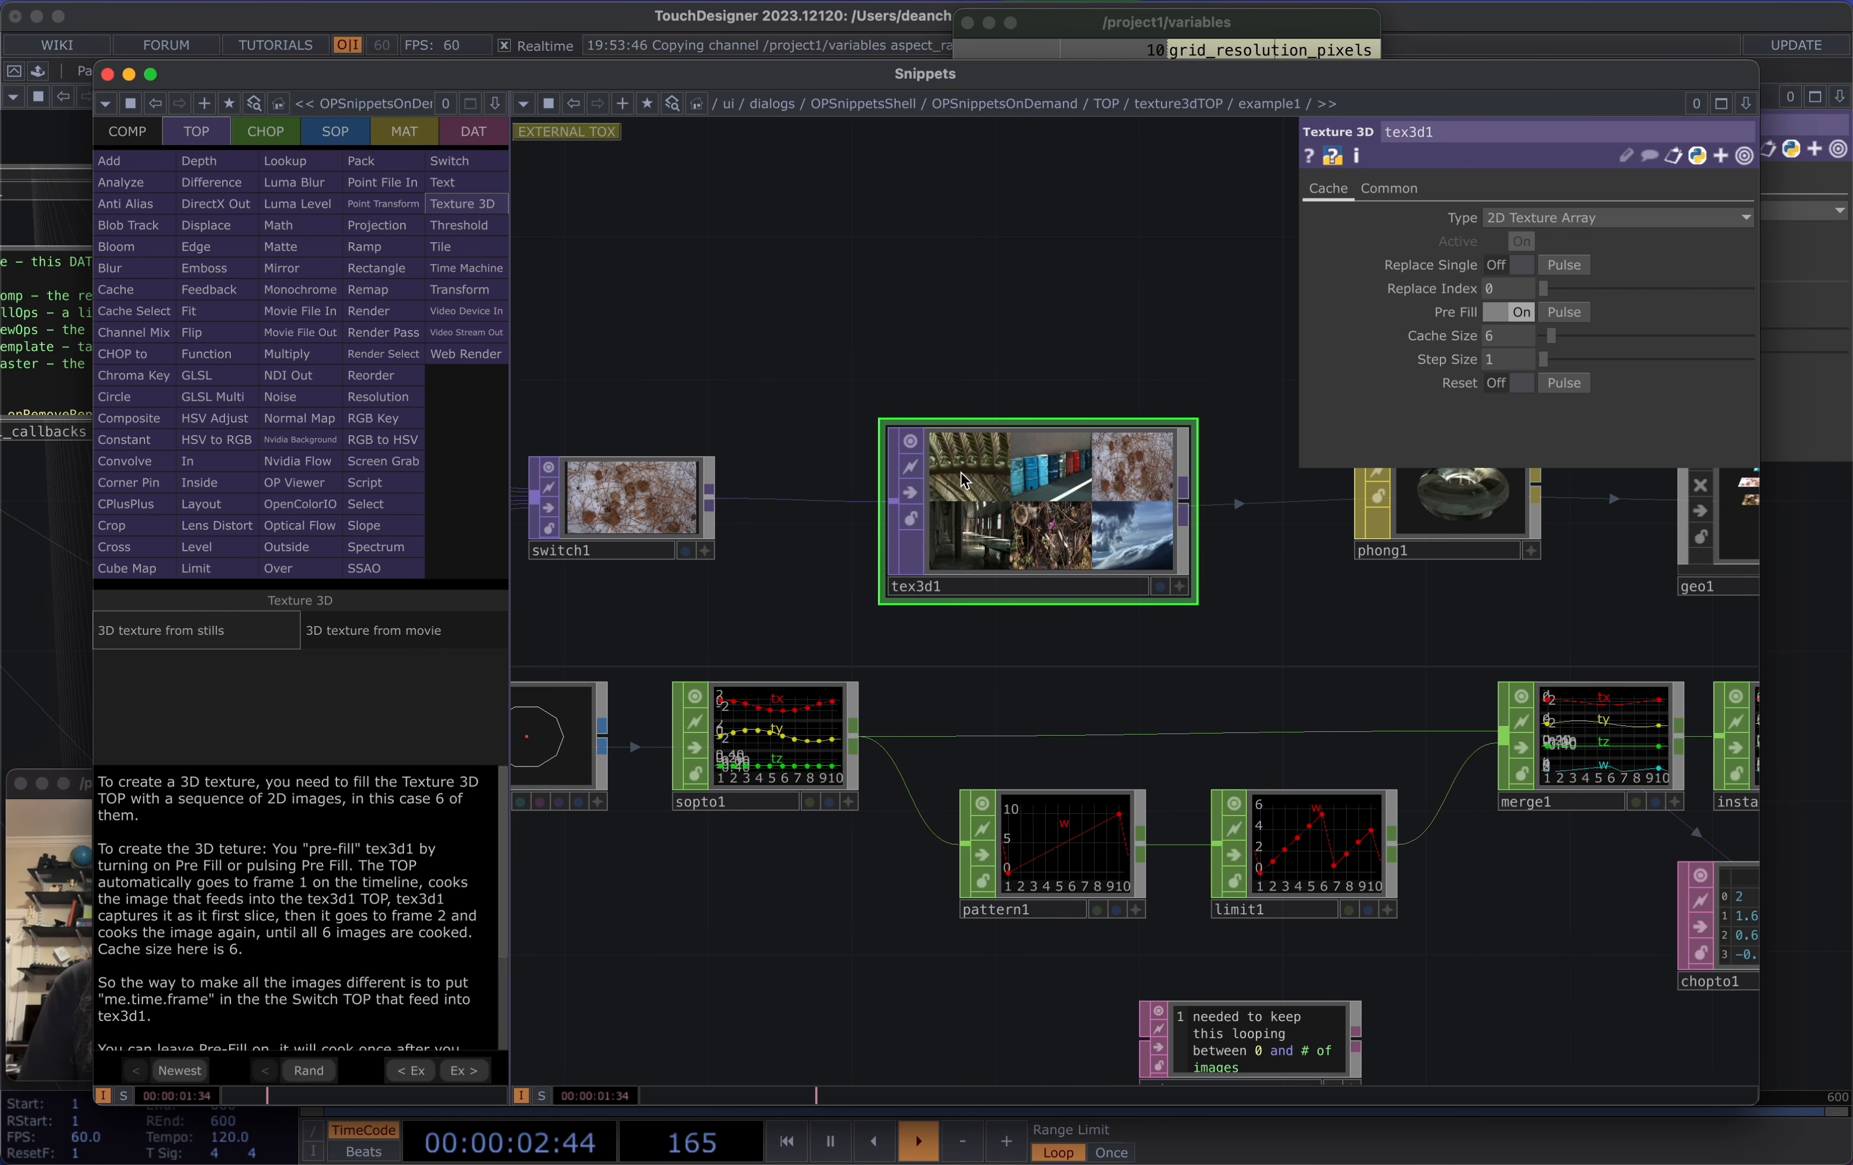
drag(994, 384, 1447, 583)
drag(843, 294, 1071, 335)
drag(879, 900, 879, 693)
drag(1417, 636, 955, 687)
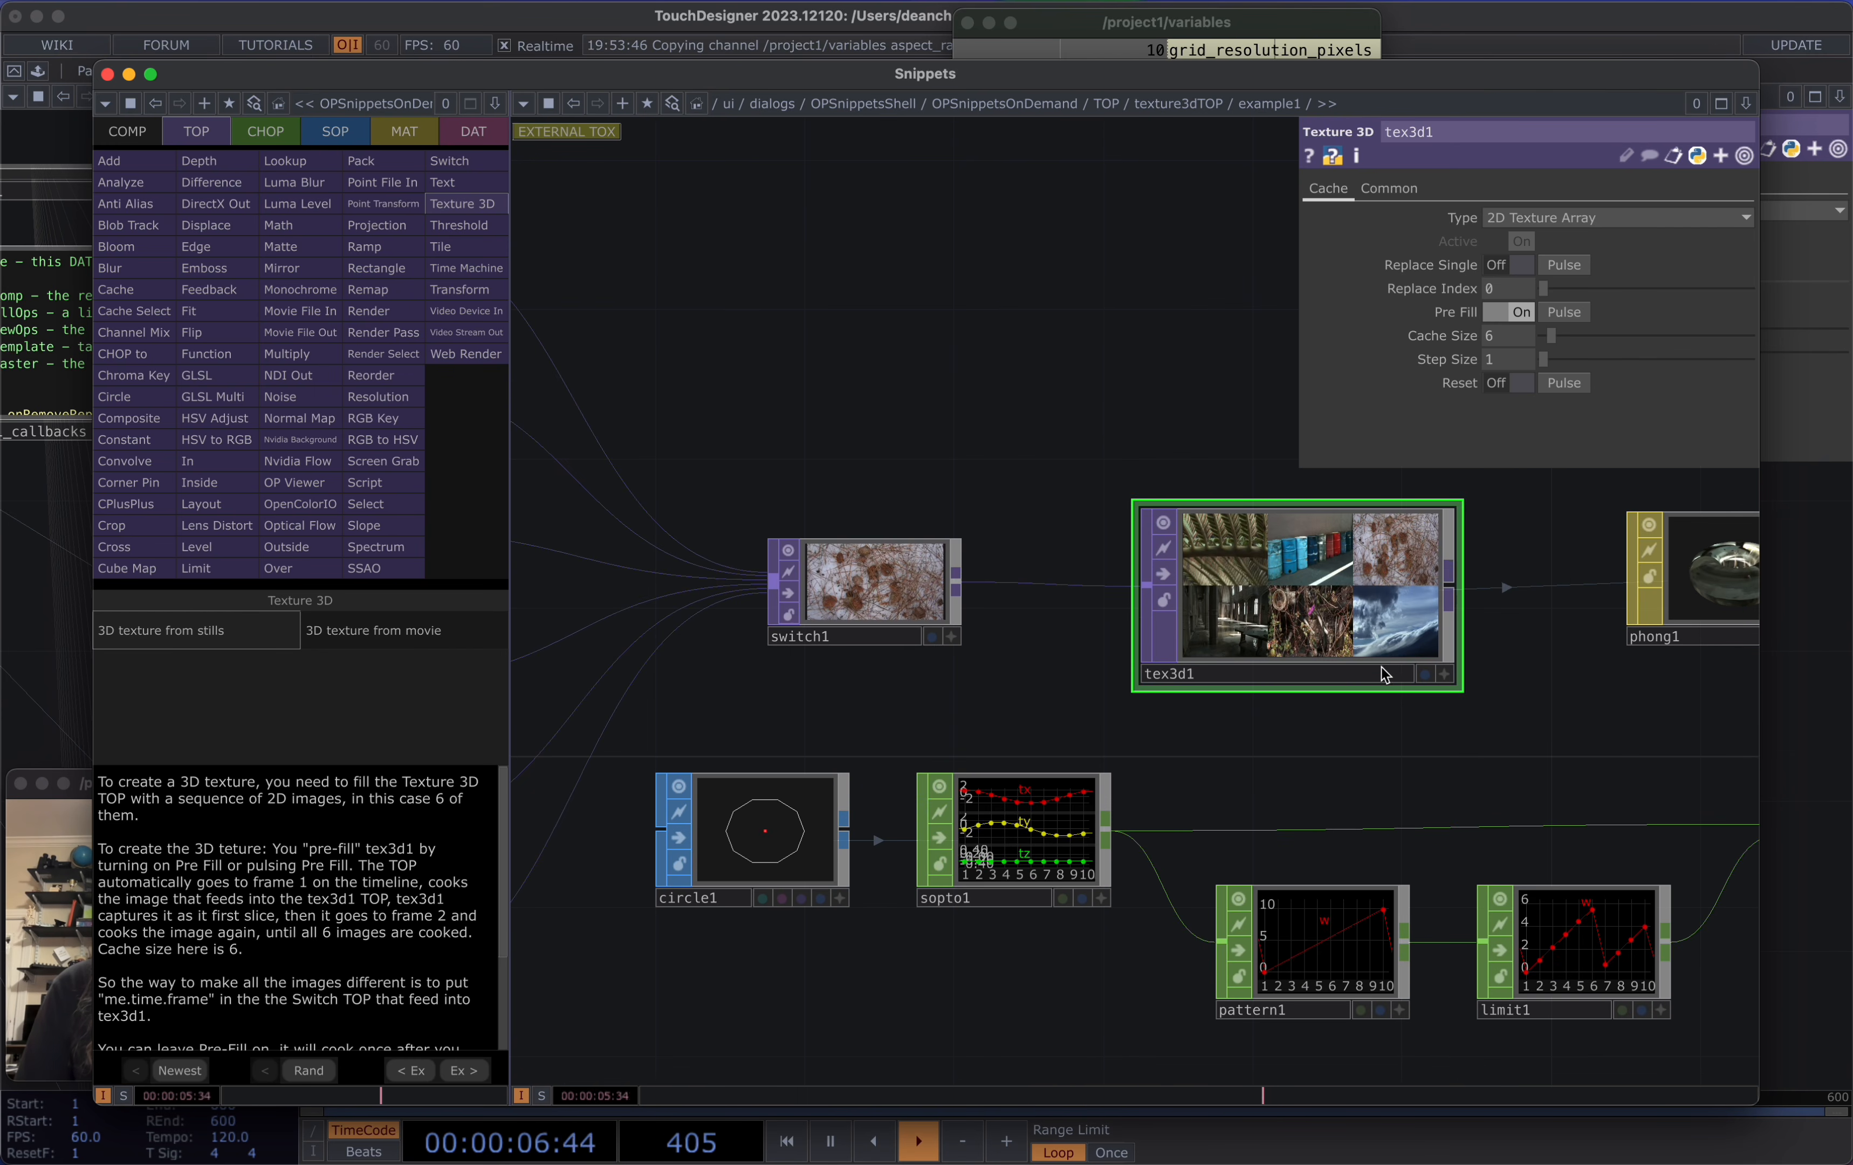
drag(962, 431, 916, 429)
scroll(916, 429, down, 1)
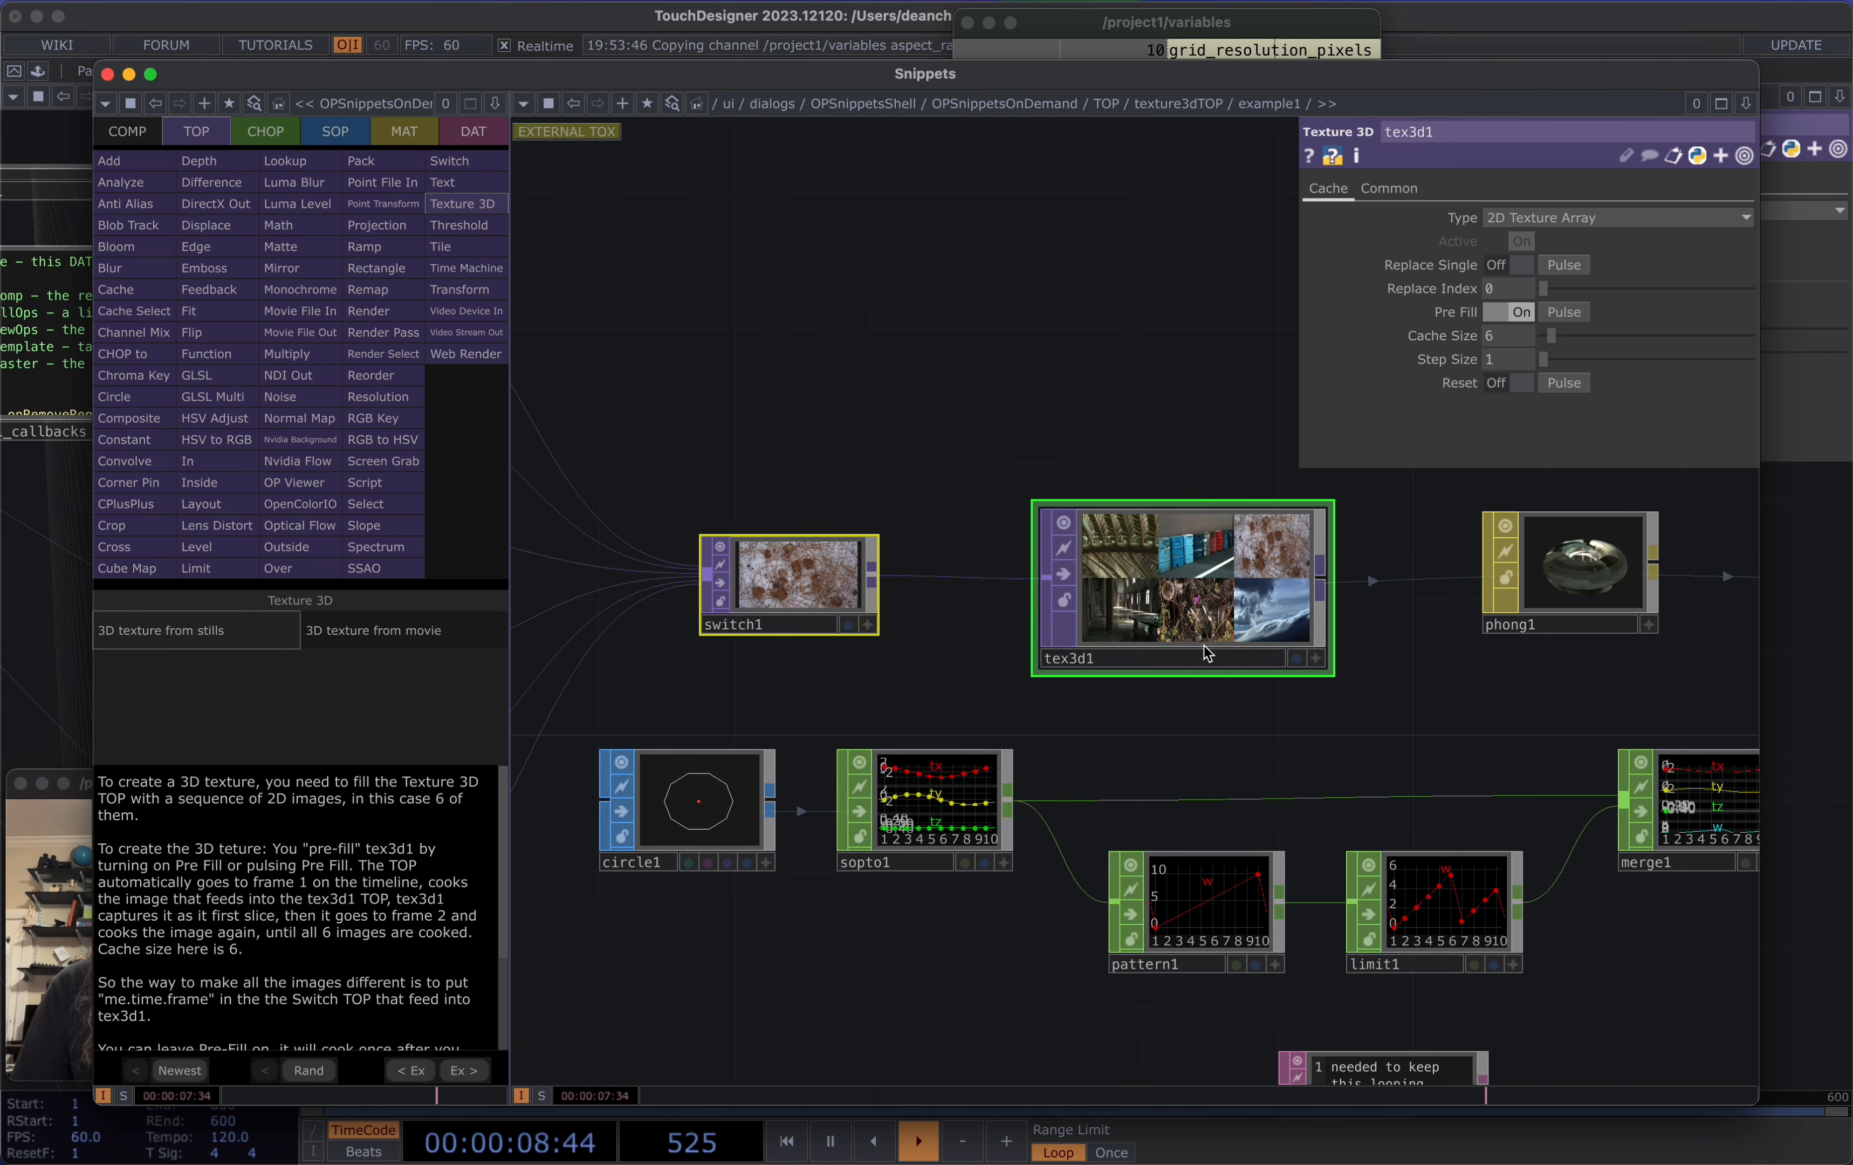
key(ctrl+c)
click(935, 471)
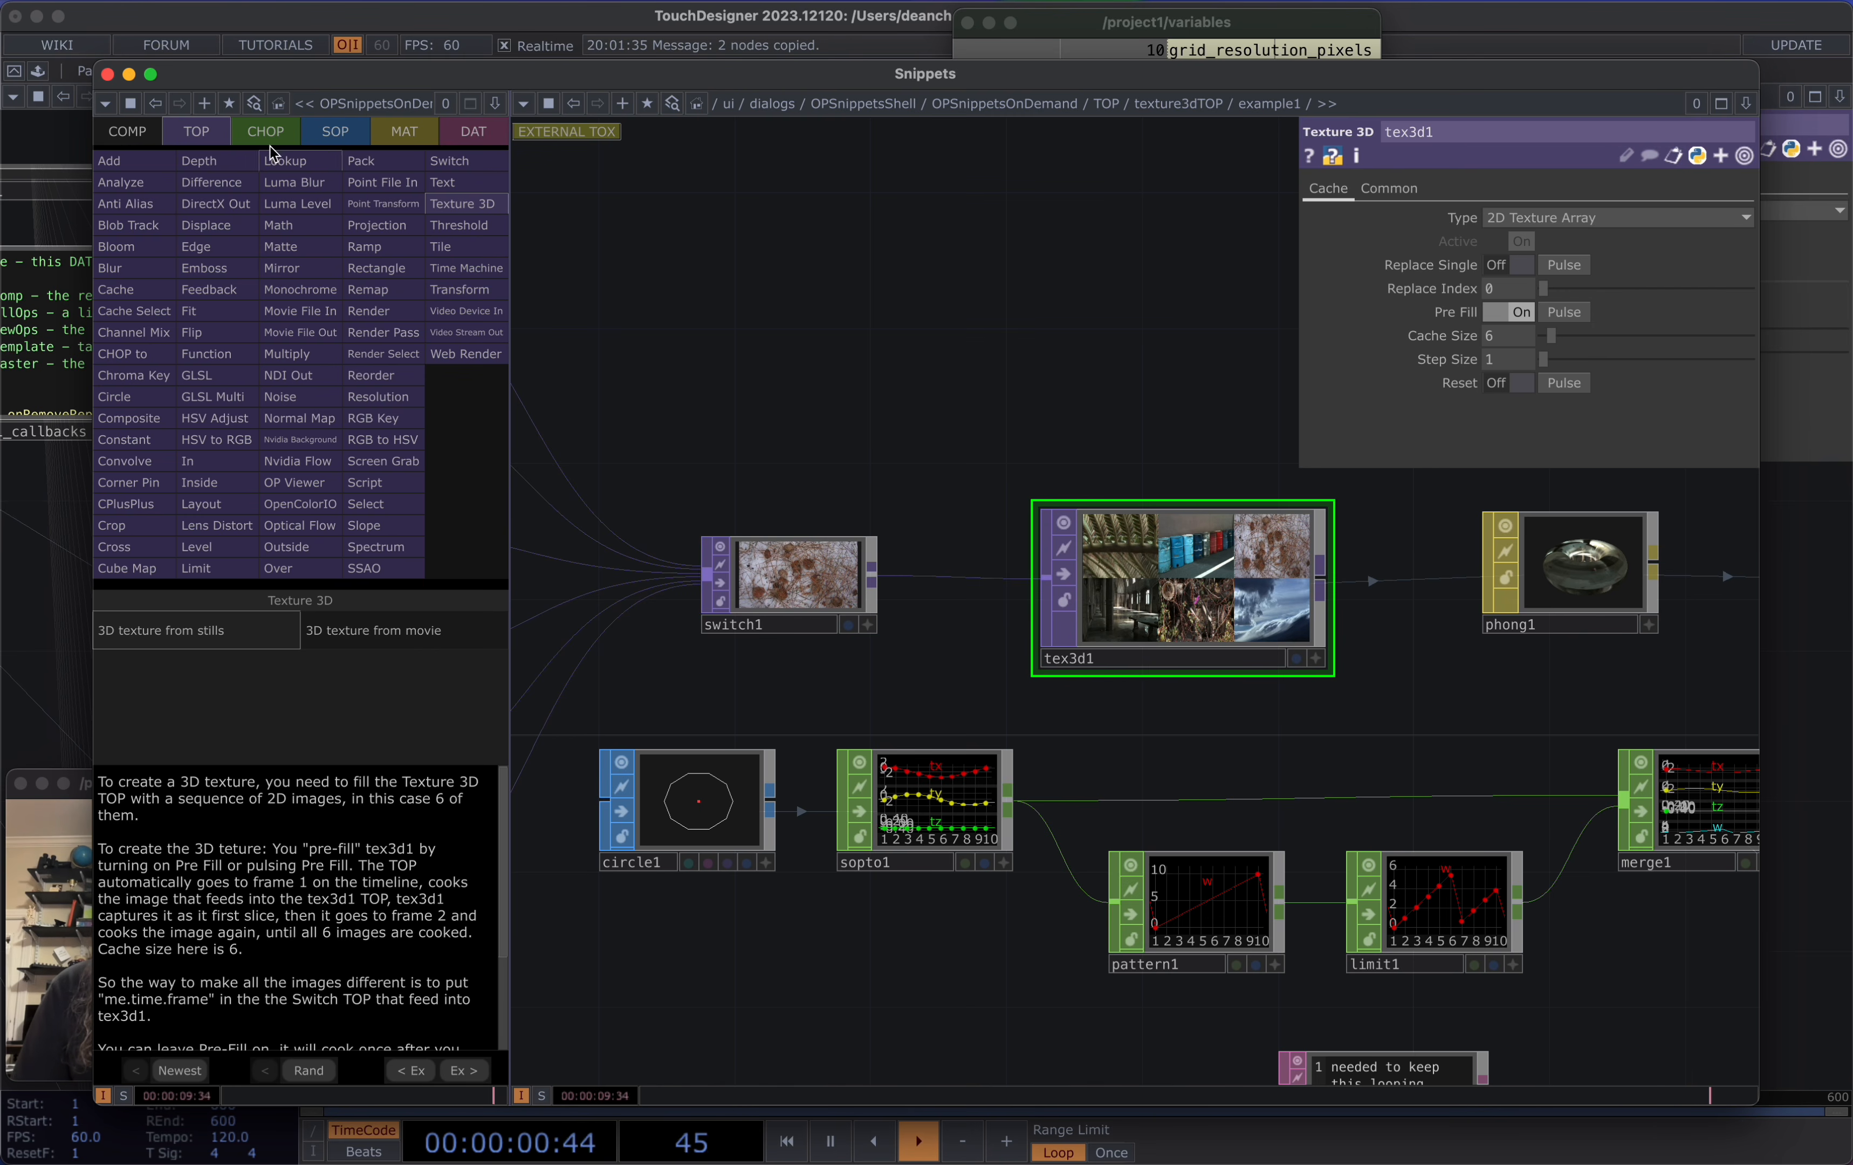
Close the Snippets window and paste the copied switch and Texture 3D pair into character_textures, replacing the earlier tex3d1 beside item0
click(108, 75)
key(ctrl+v)
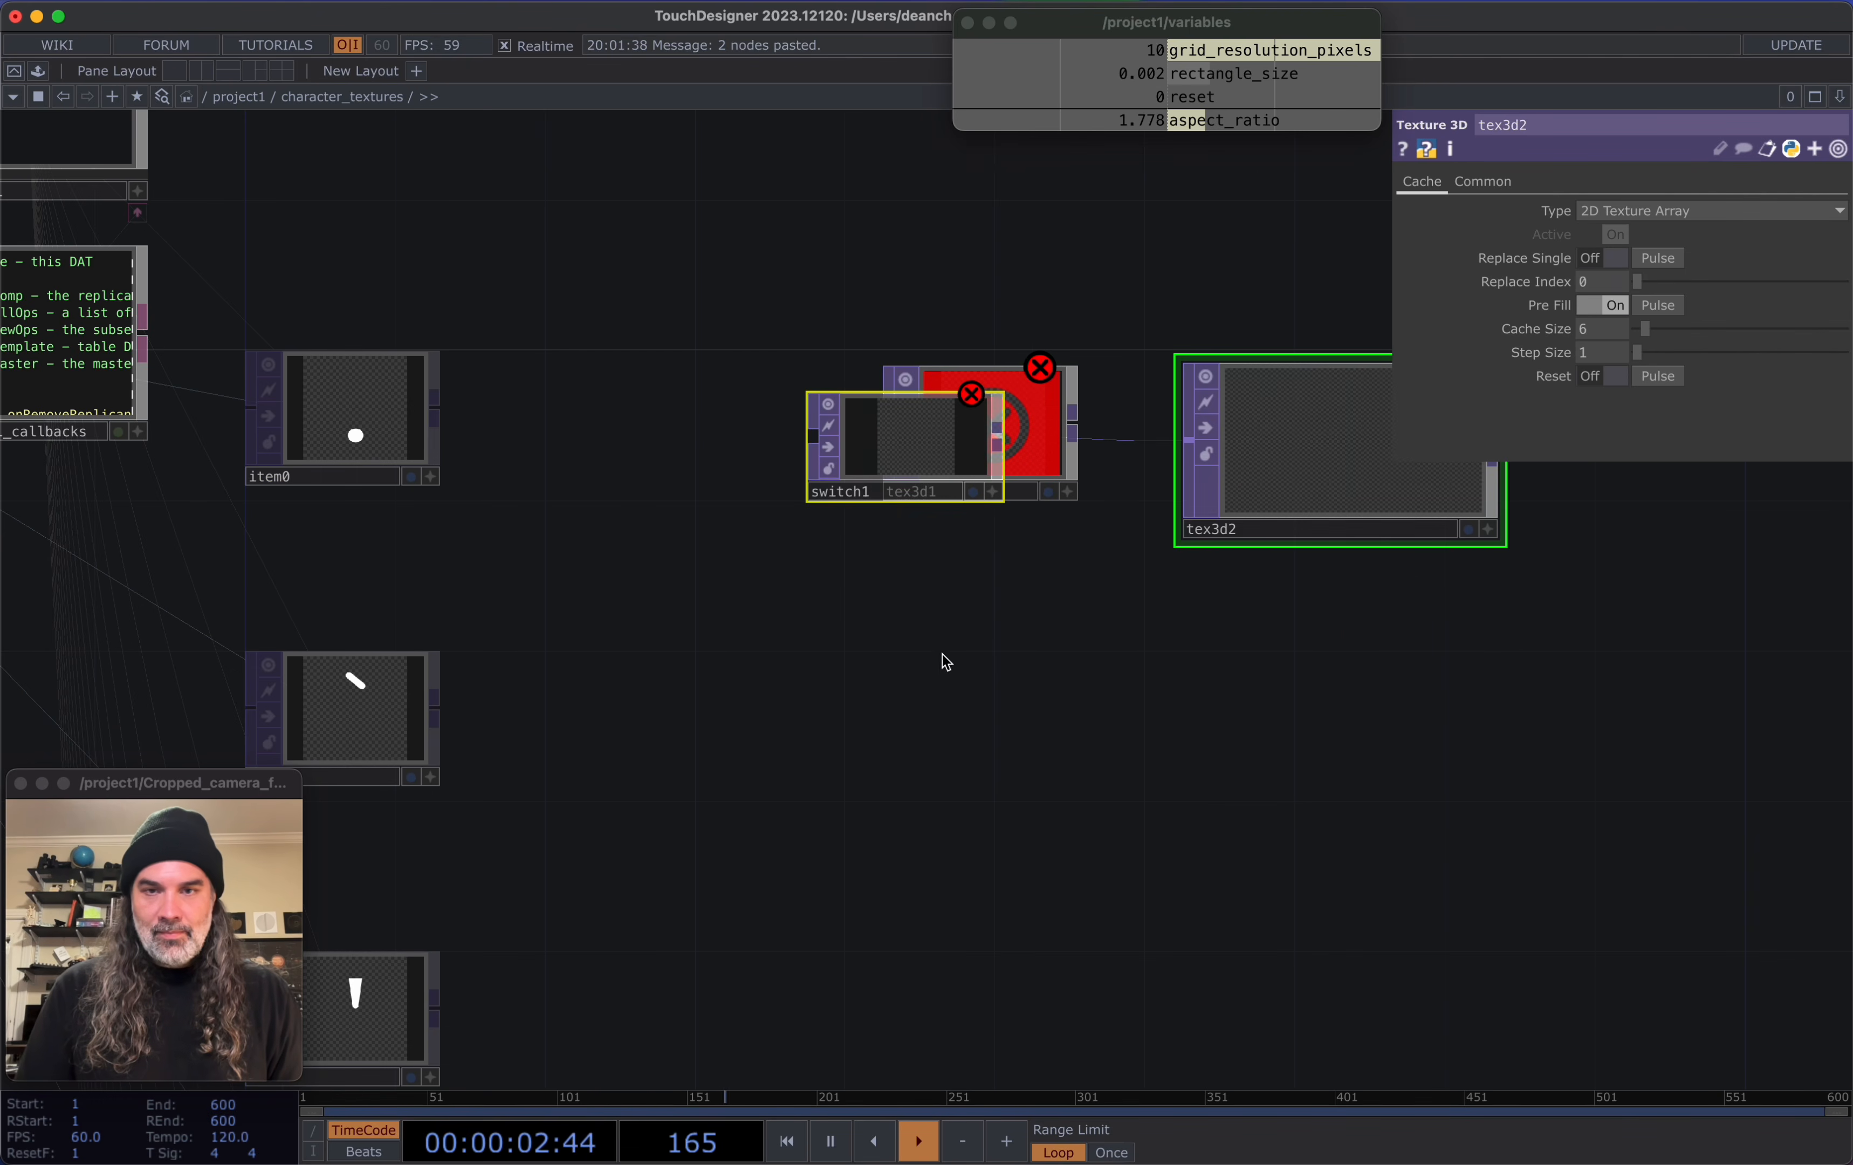
drag(918, 447, 908, 567)
click(980, 454)
key(Delete)
drag(1207, 576, 794, 805)
drag(745, 779, 770, 410)
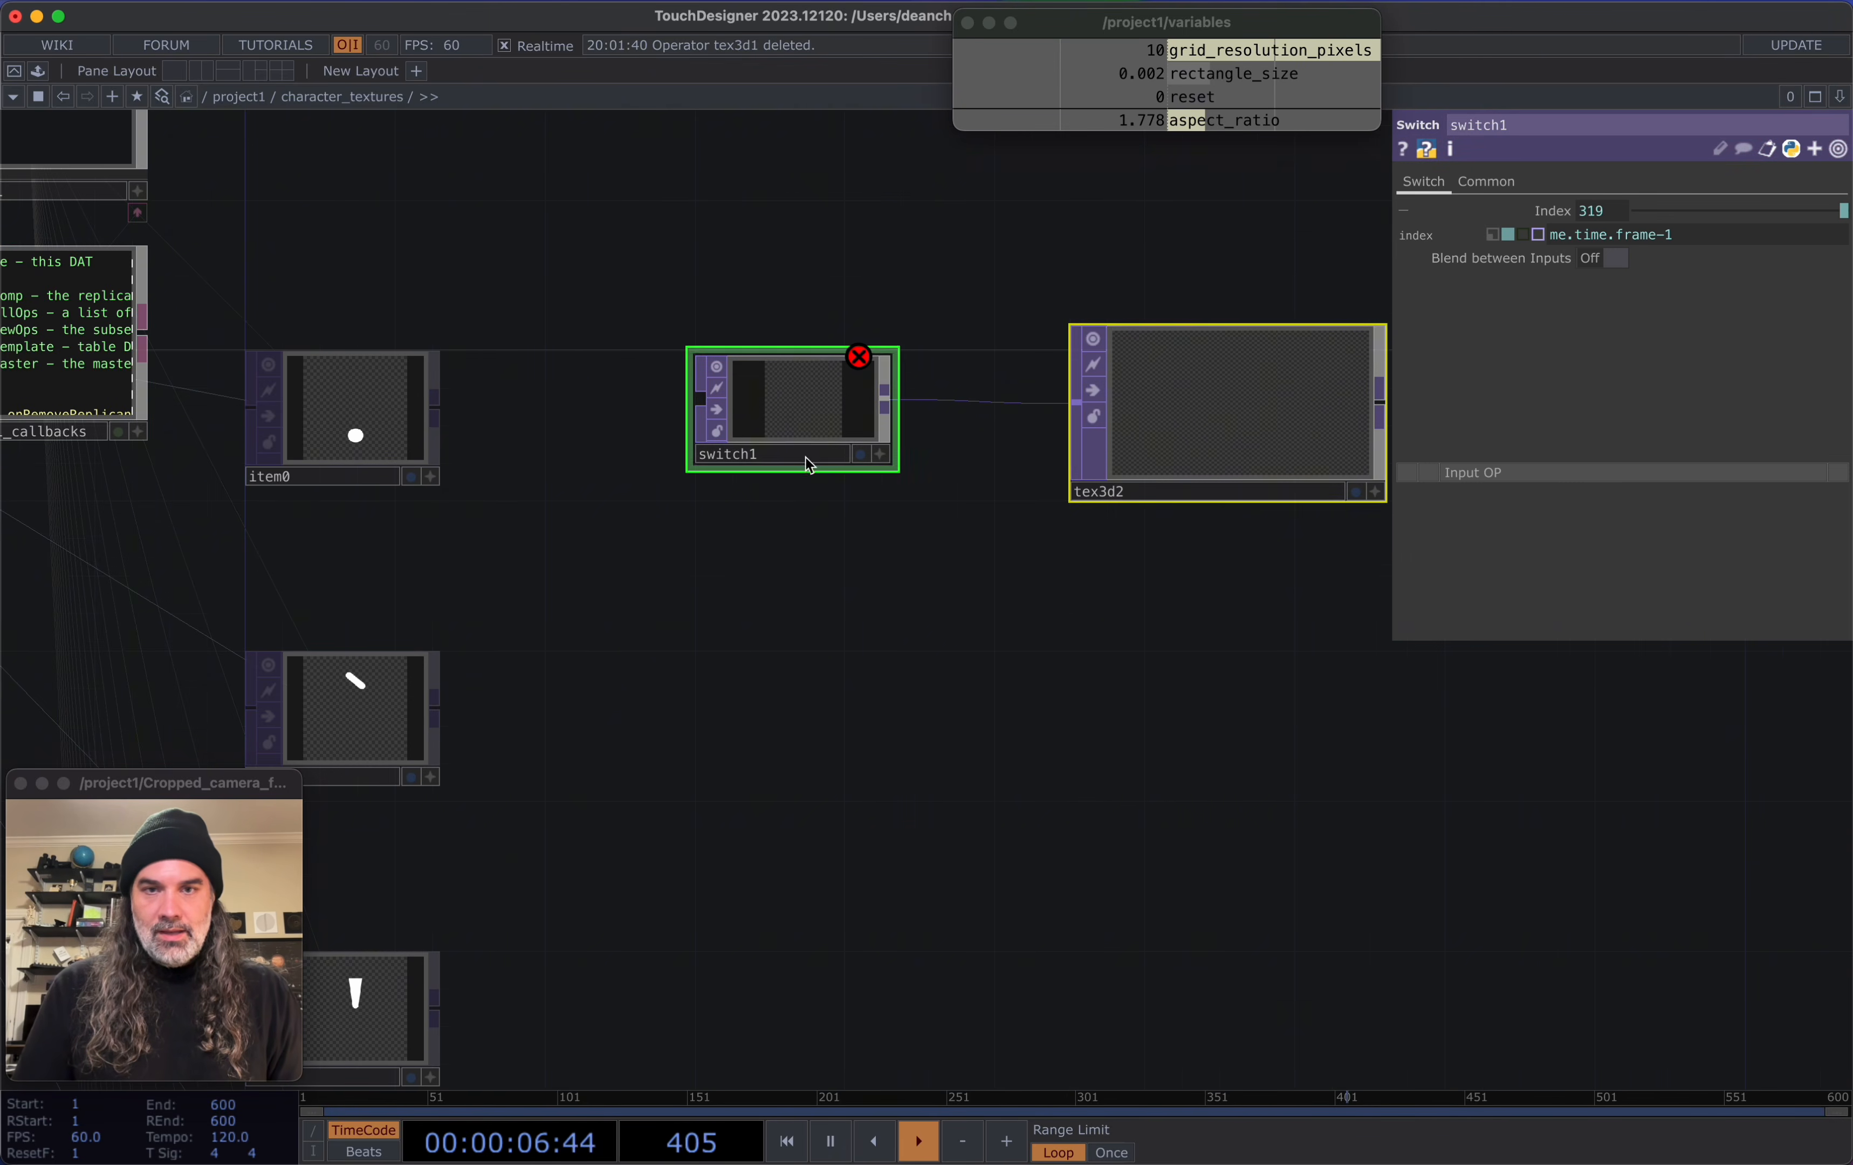
Wire all the replicated Text TOPs, item0 through item19, into the inputs of switch1
scroll(945, 611, down, 5)
drag(944, 611, 927, 400)
scroll(918, 522, down, 5)
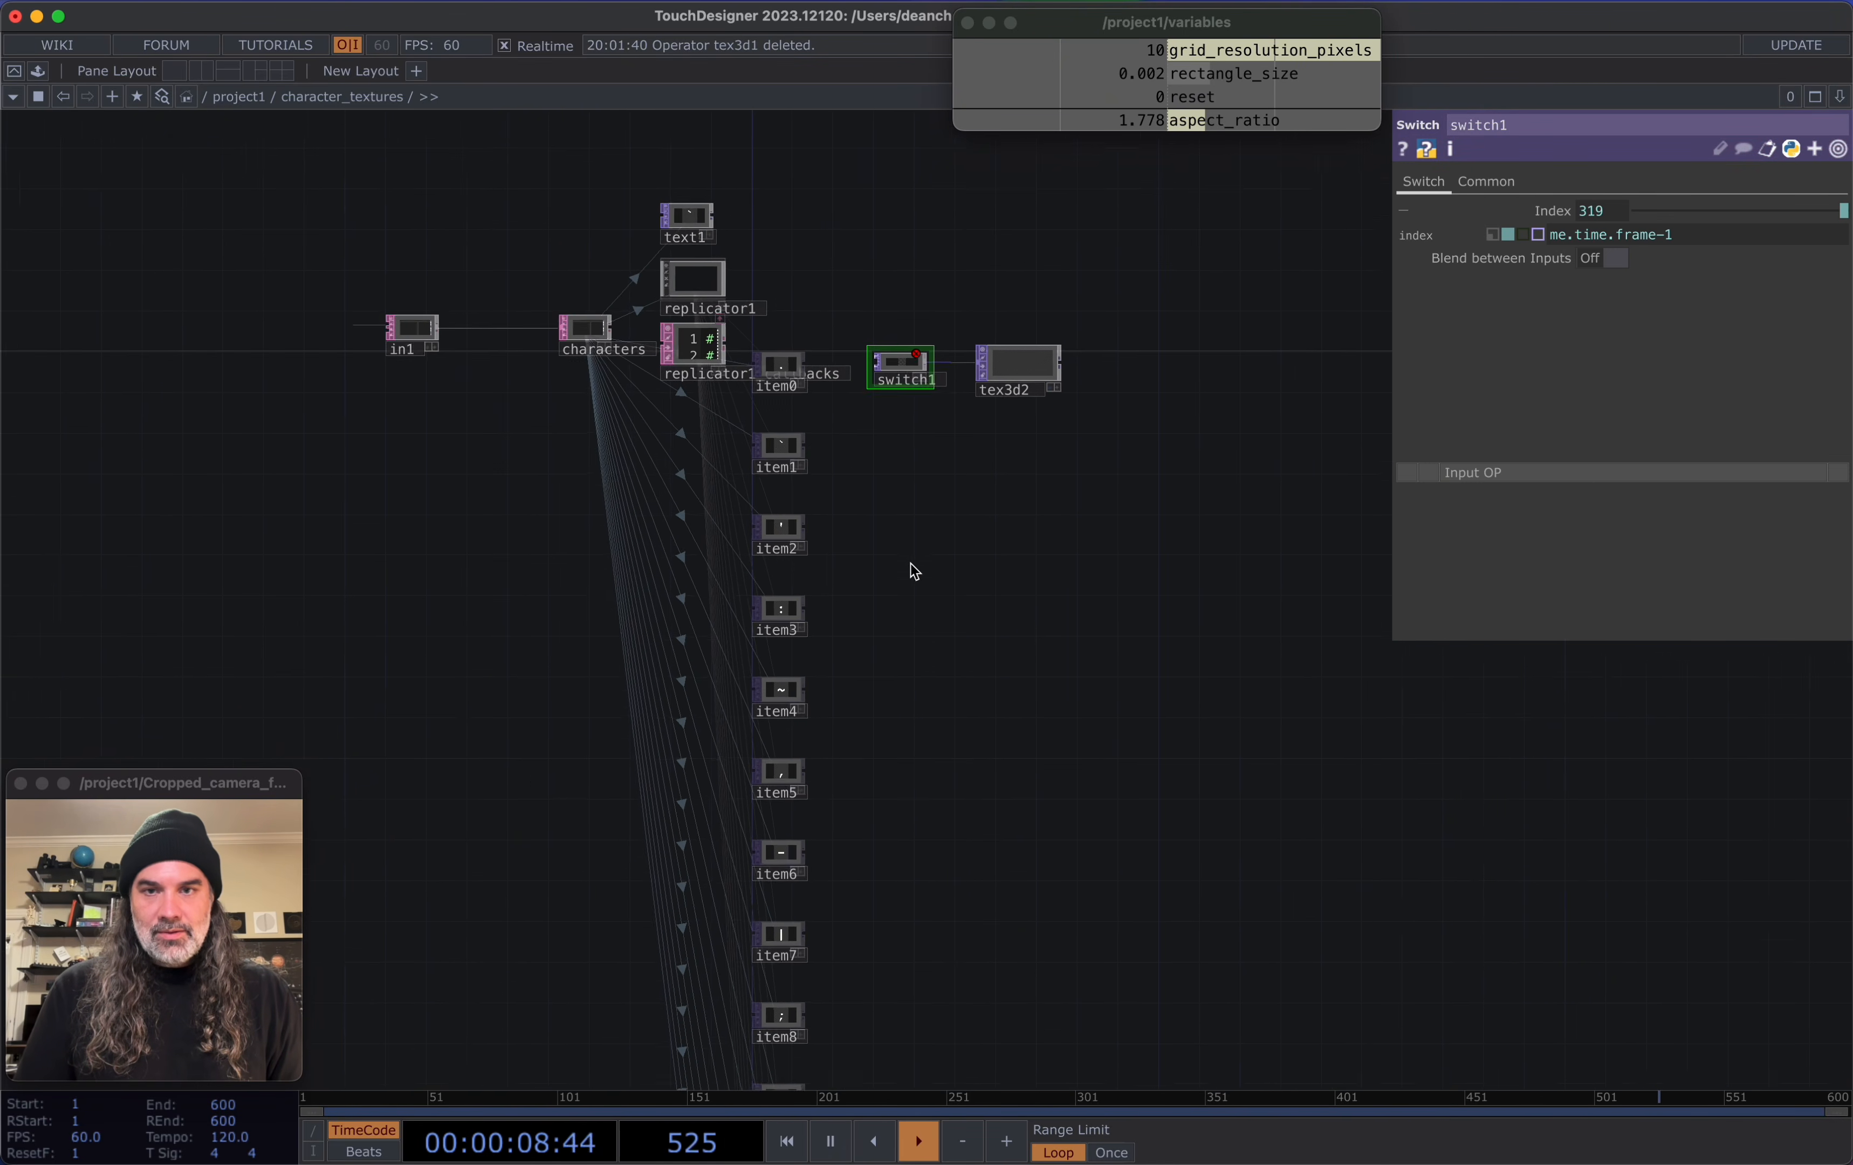
scroll(1002, 432, down, 5)
drag(1016, 610, 934, 304)
scroll(937, 322, down, 2)
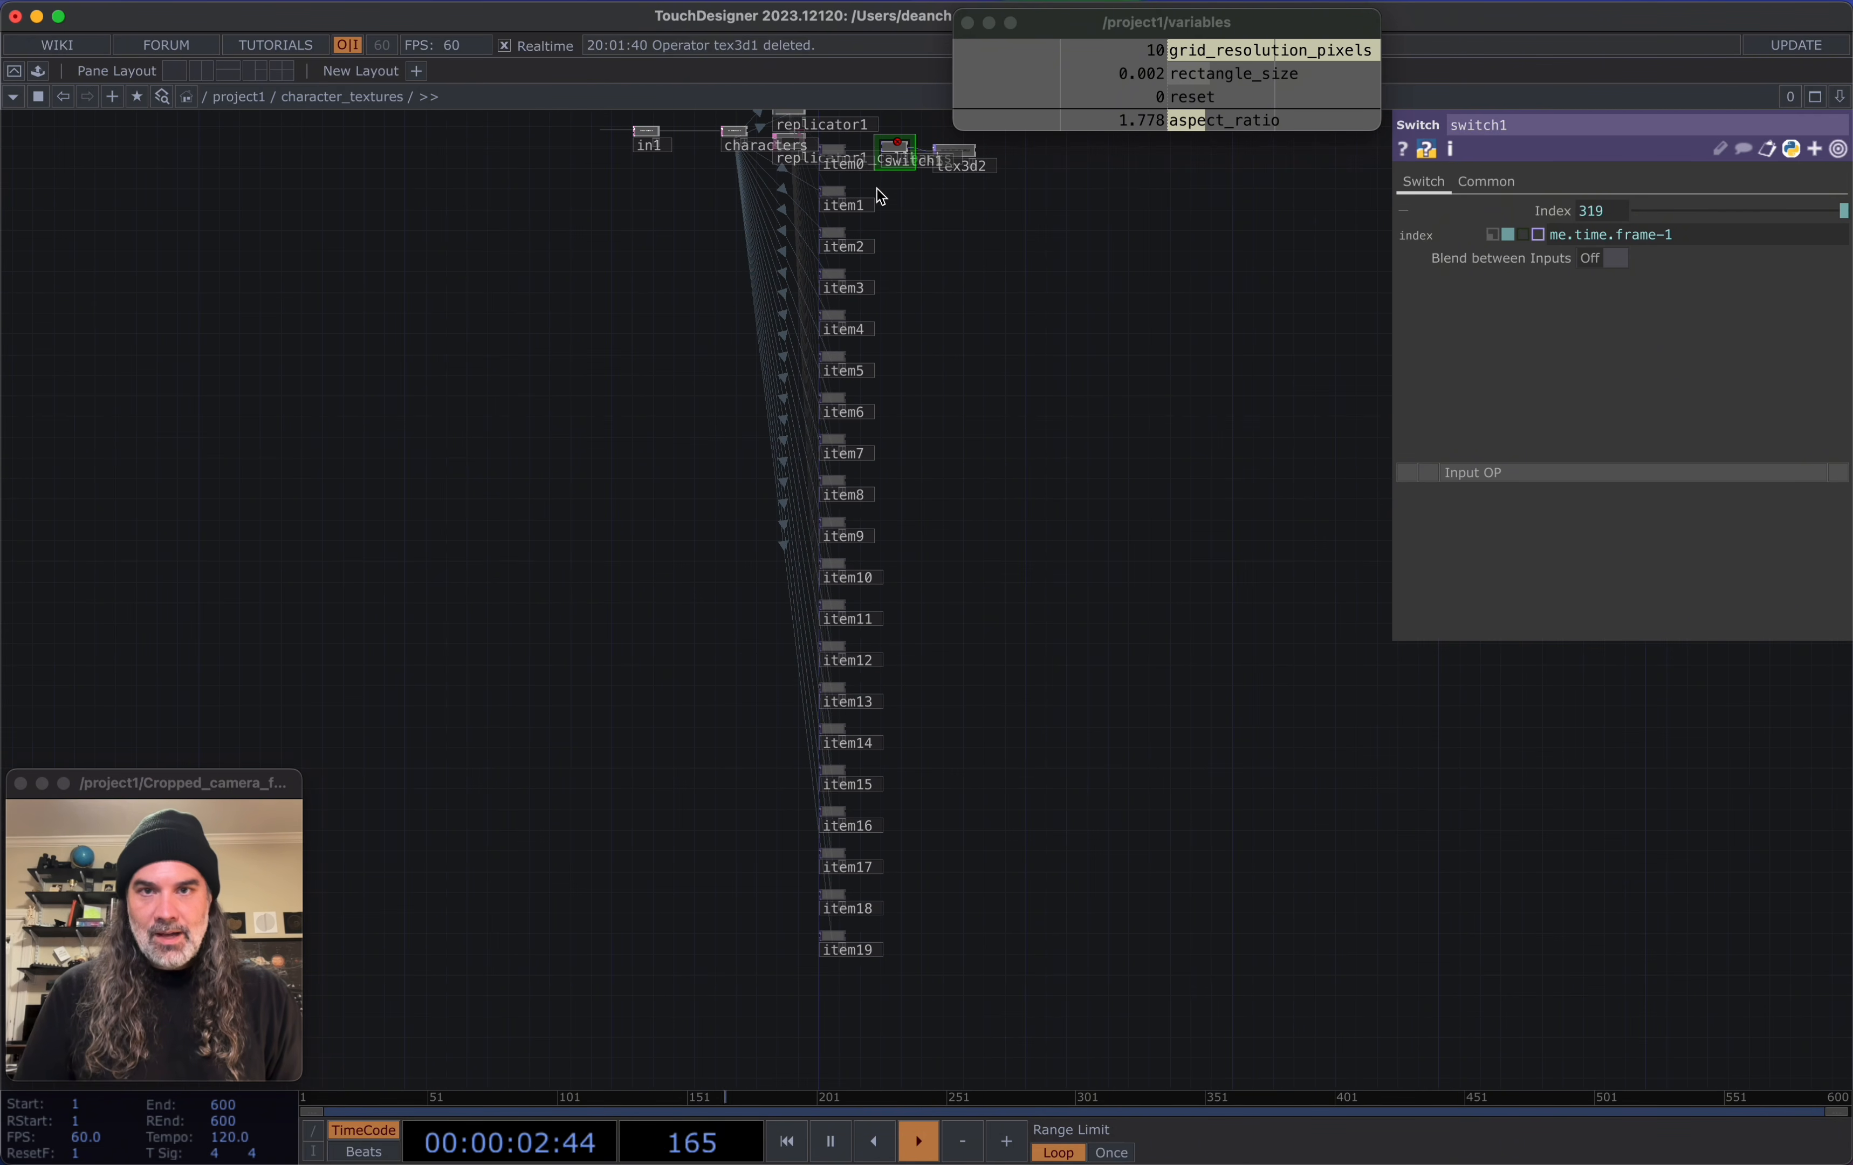
right_drag(862, 145, 834, 1014)
drag(989, 173, 752, 703)
scroll(980, 545, up, 4)
scroll(730, 624, up, 4)
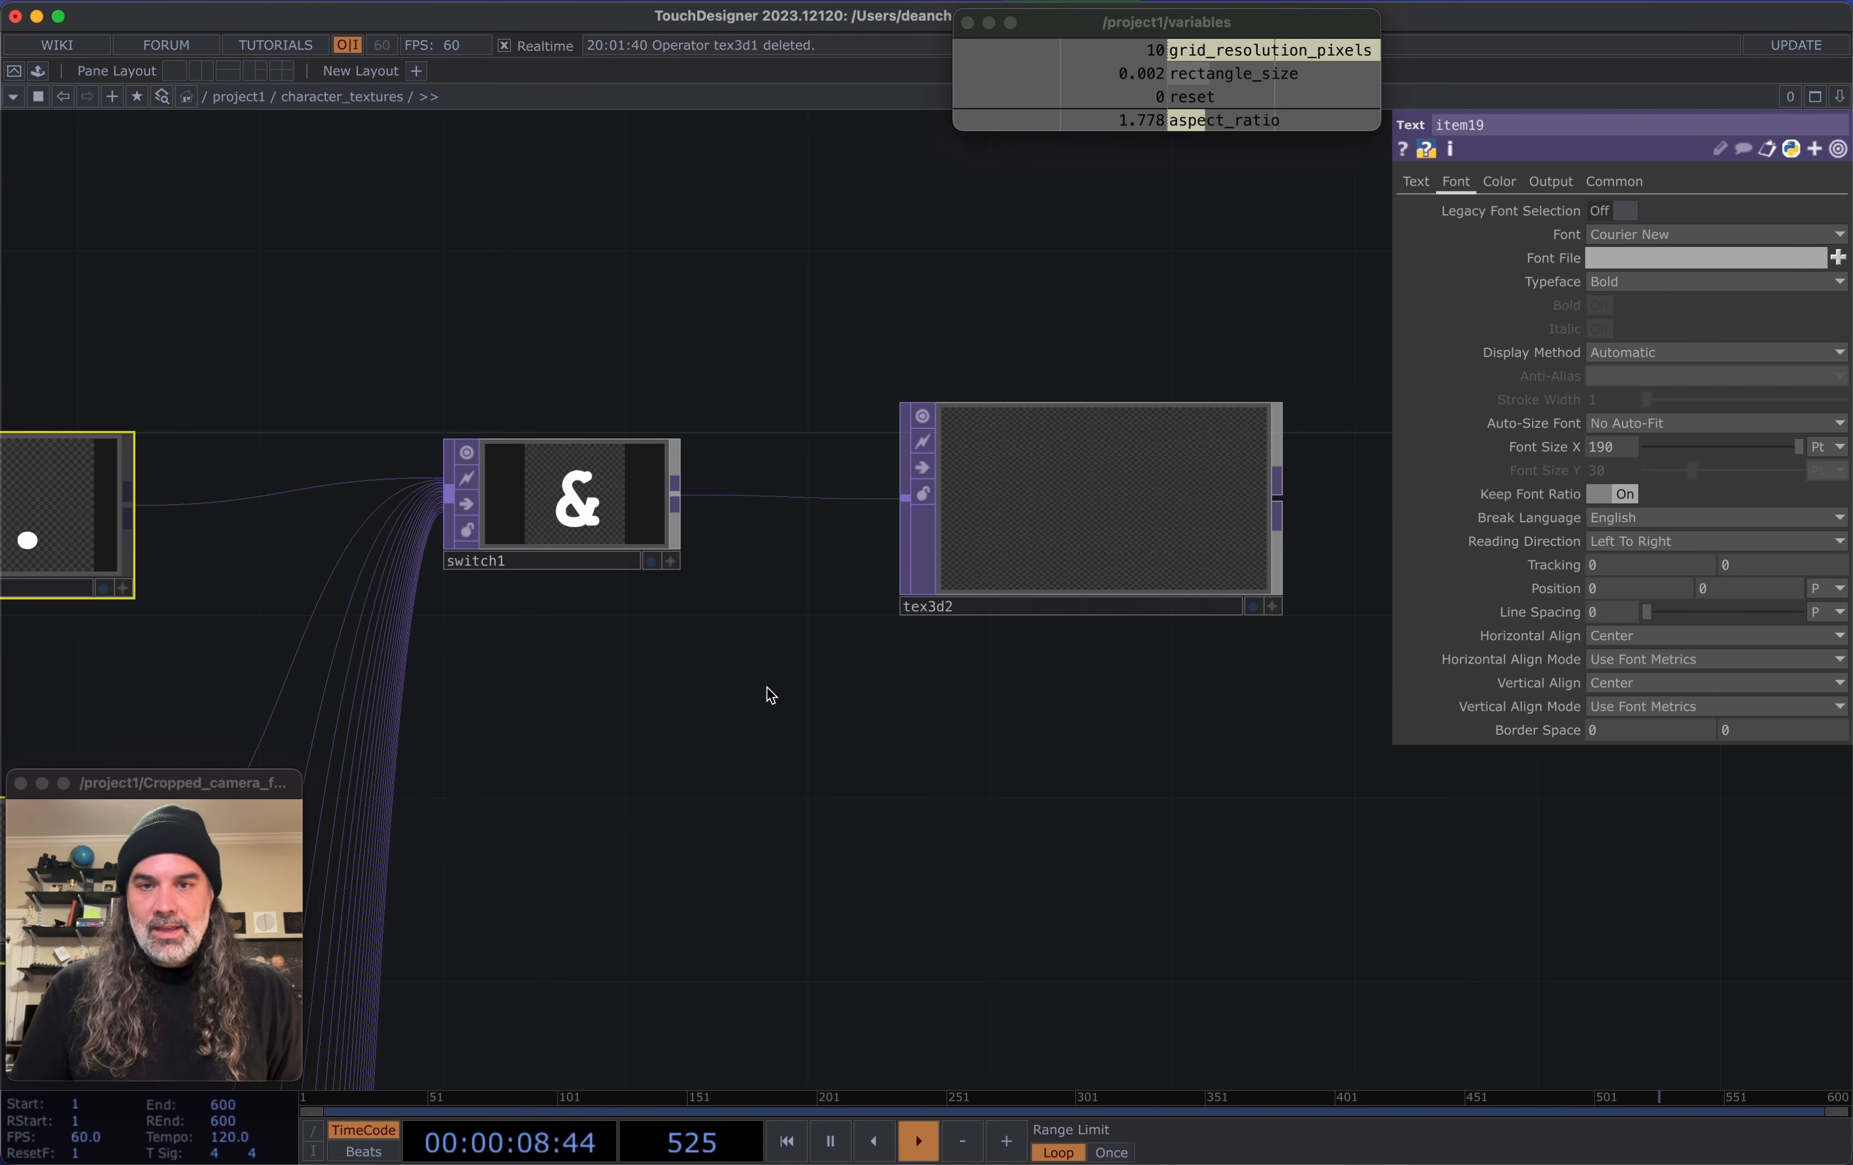
Pulse Pre Fill on tex3d2 and set its Cache Size to the expression op('characters').numRows
click(1126, 568)
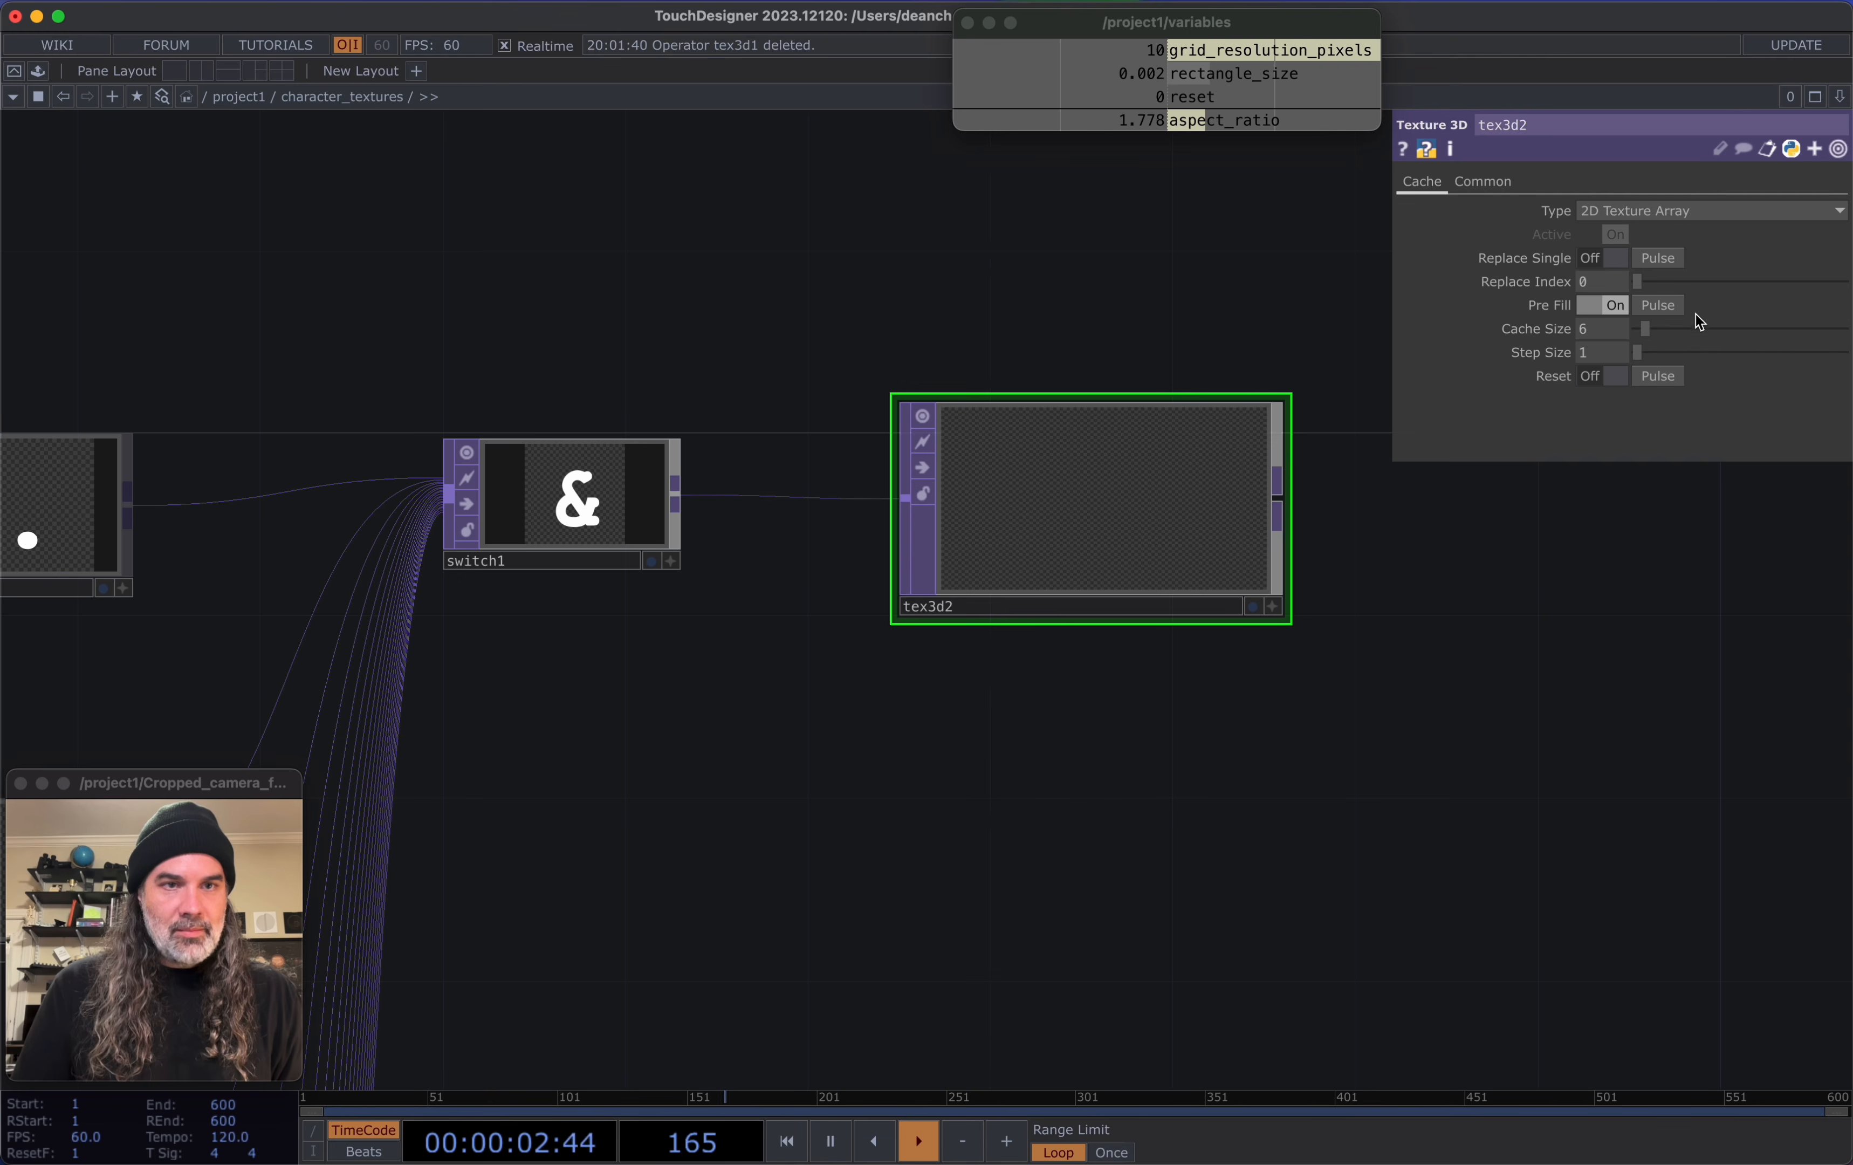
click(1662, 306)
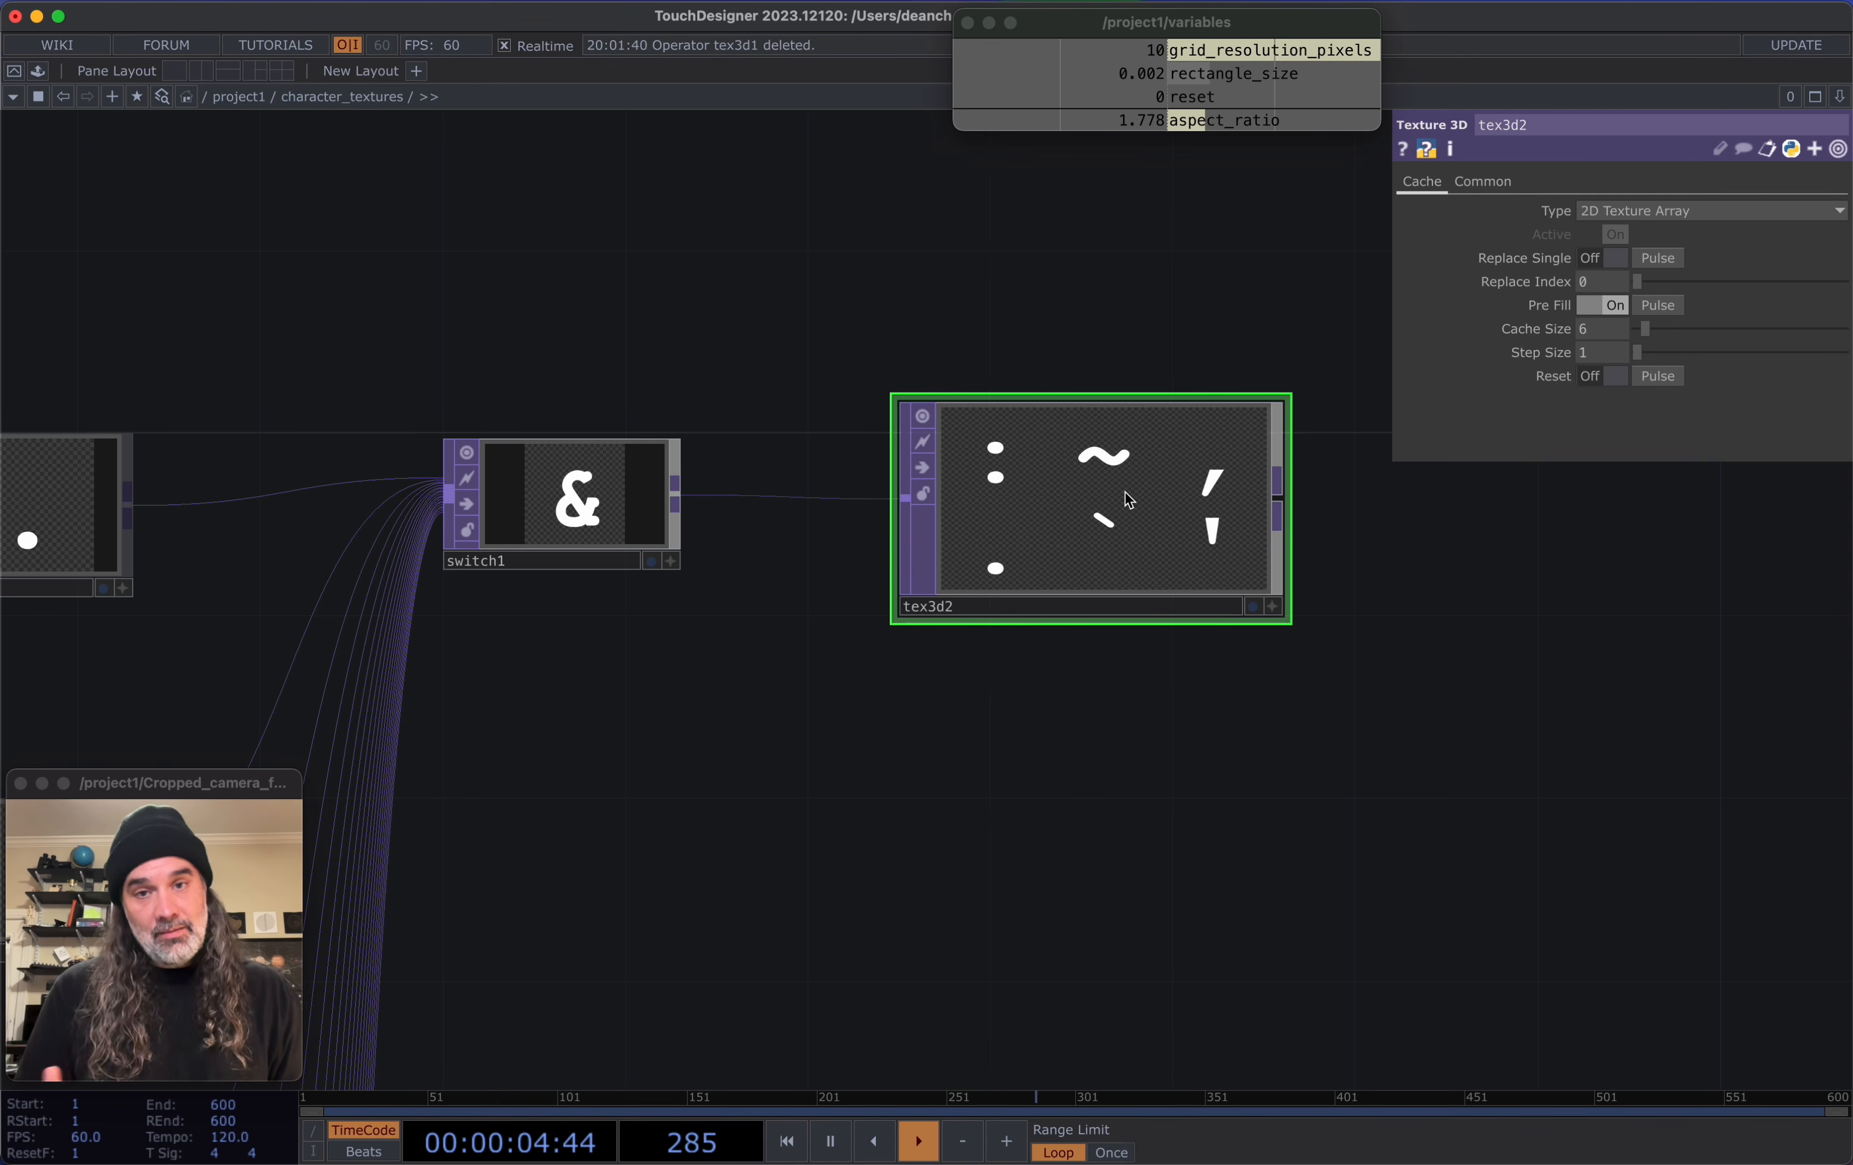
drag(1548, 609, 1603, 630)
scroll(1603, 630, down, 5)
click(1529, 335)
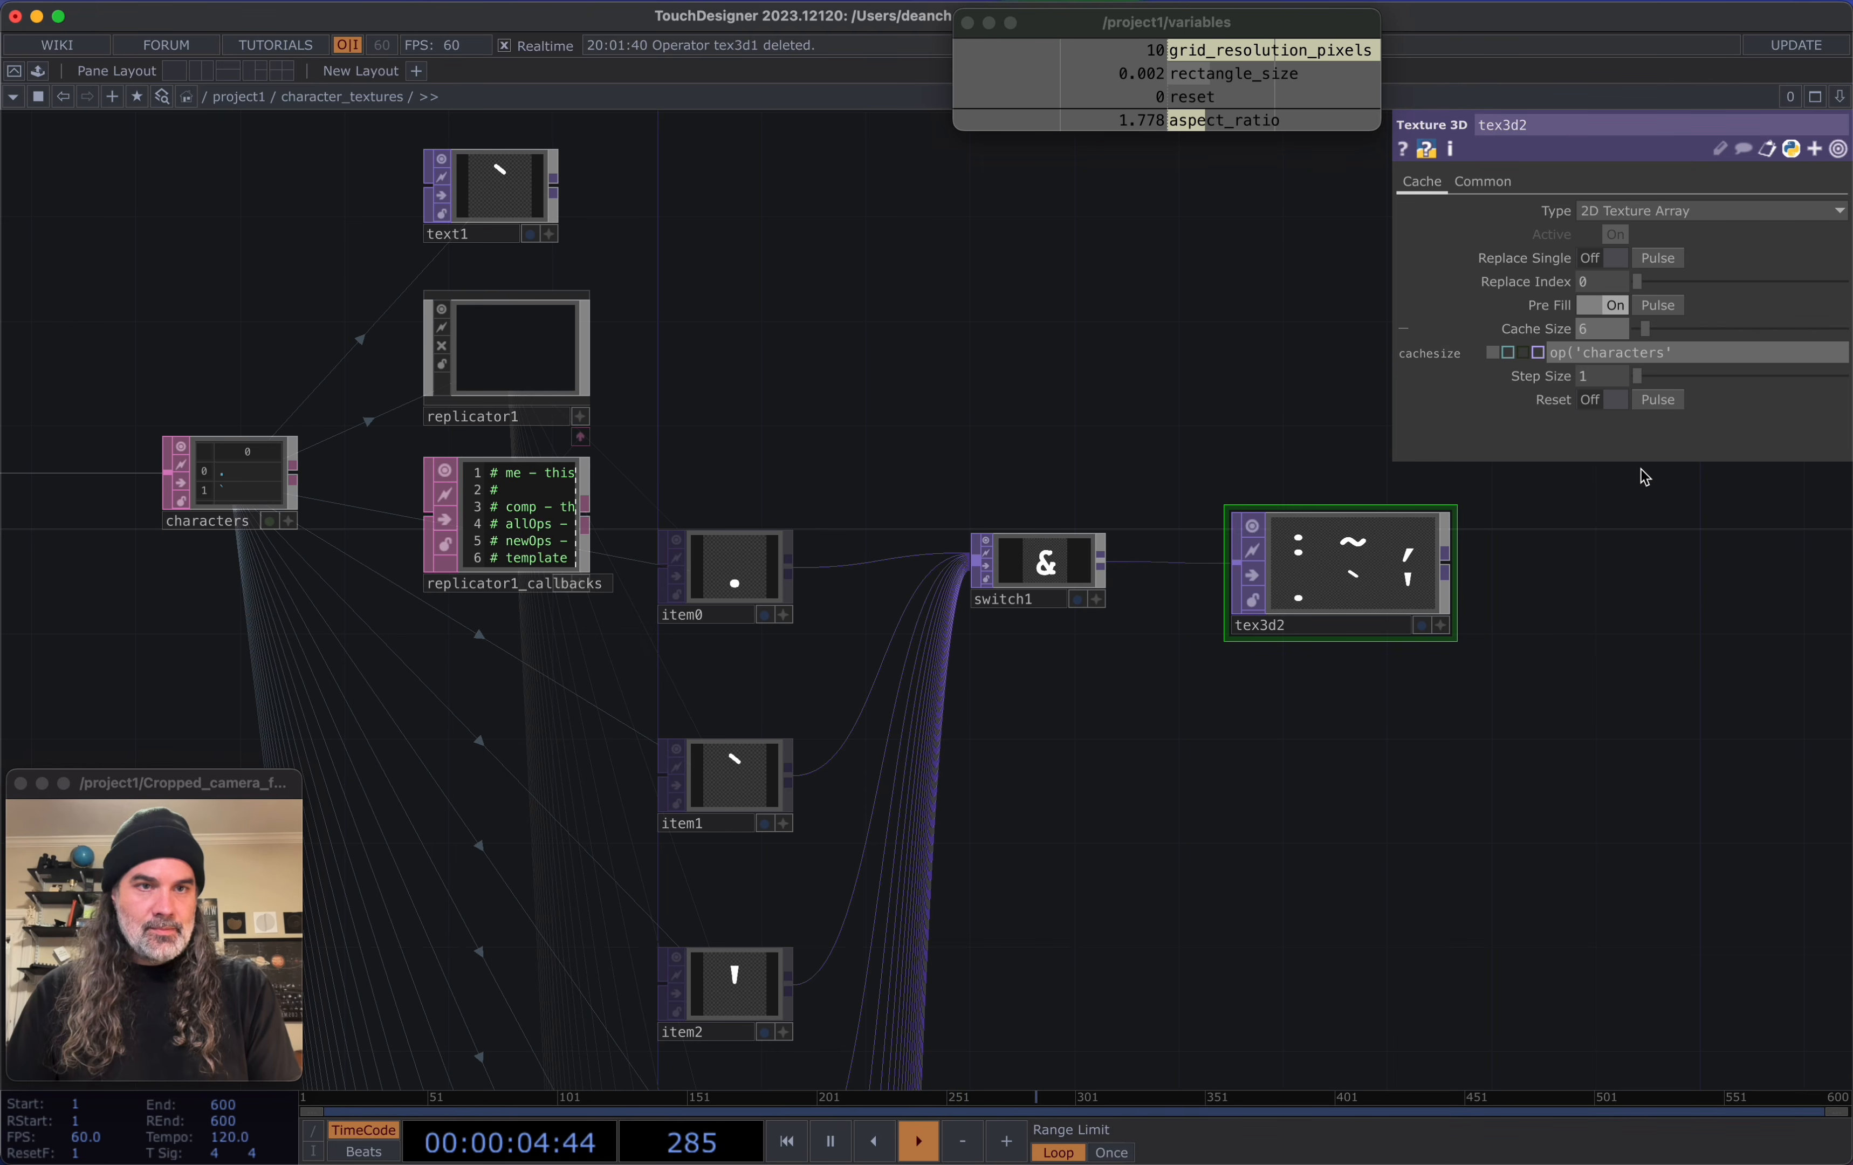
text(s)
key(Return)
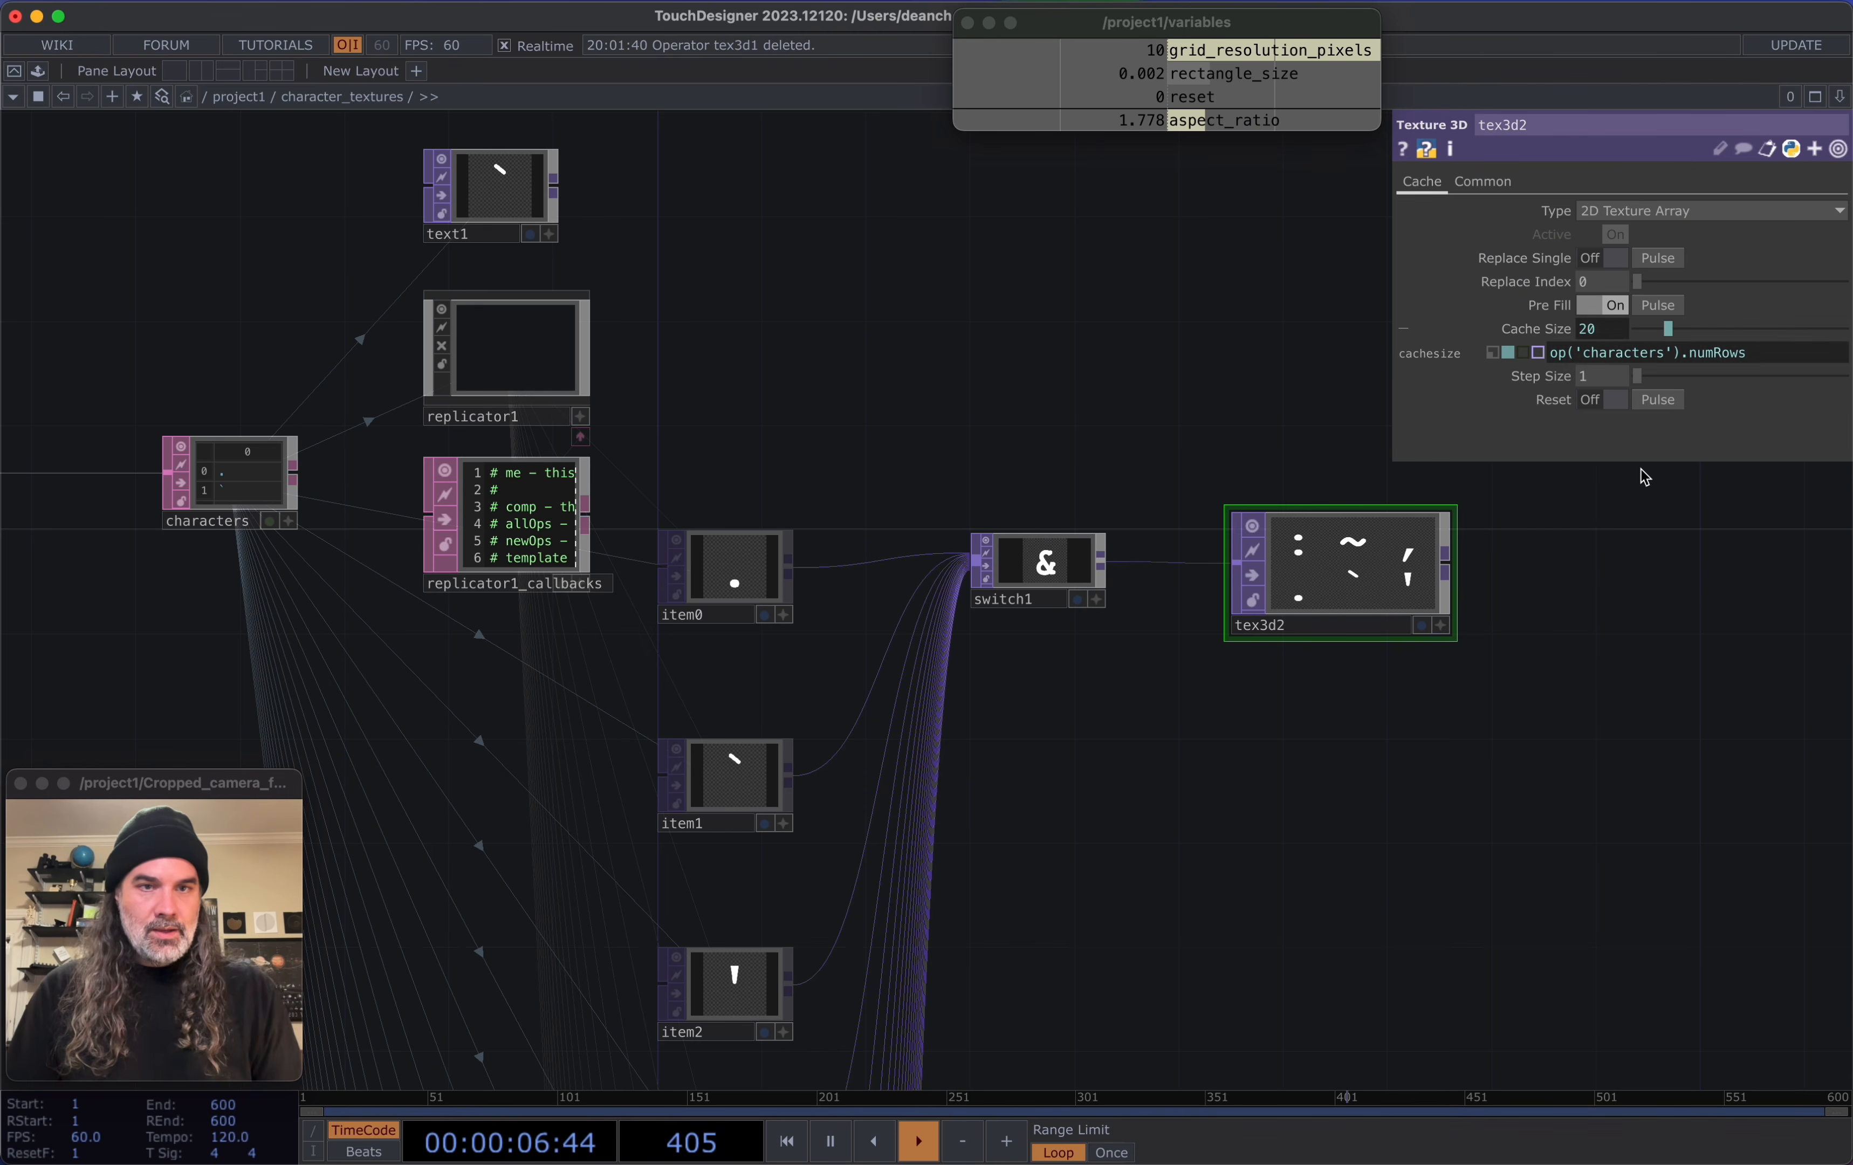
Pulse Pre Fill on tex3d2 again to refill the texture array using the Cache Size expression
scroll(1486, 647, up, 3)
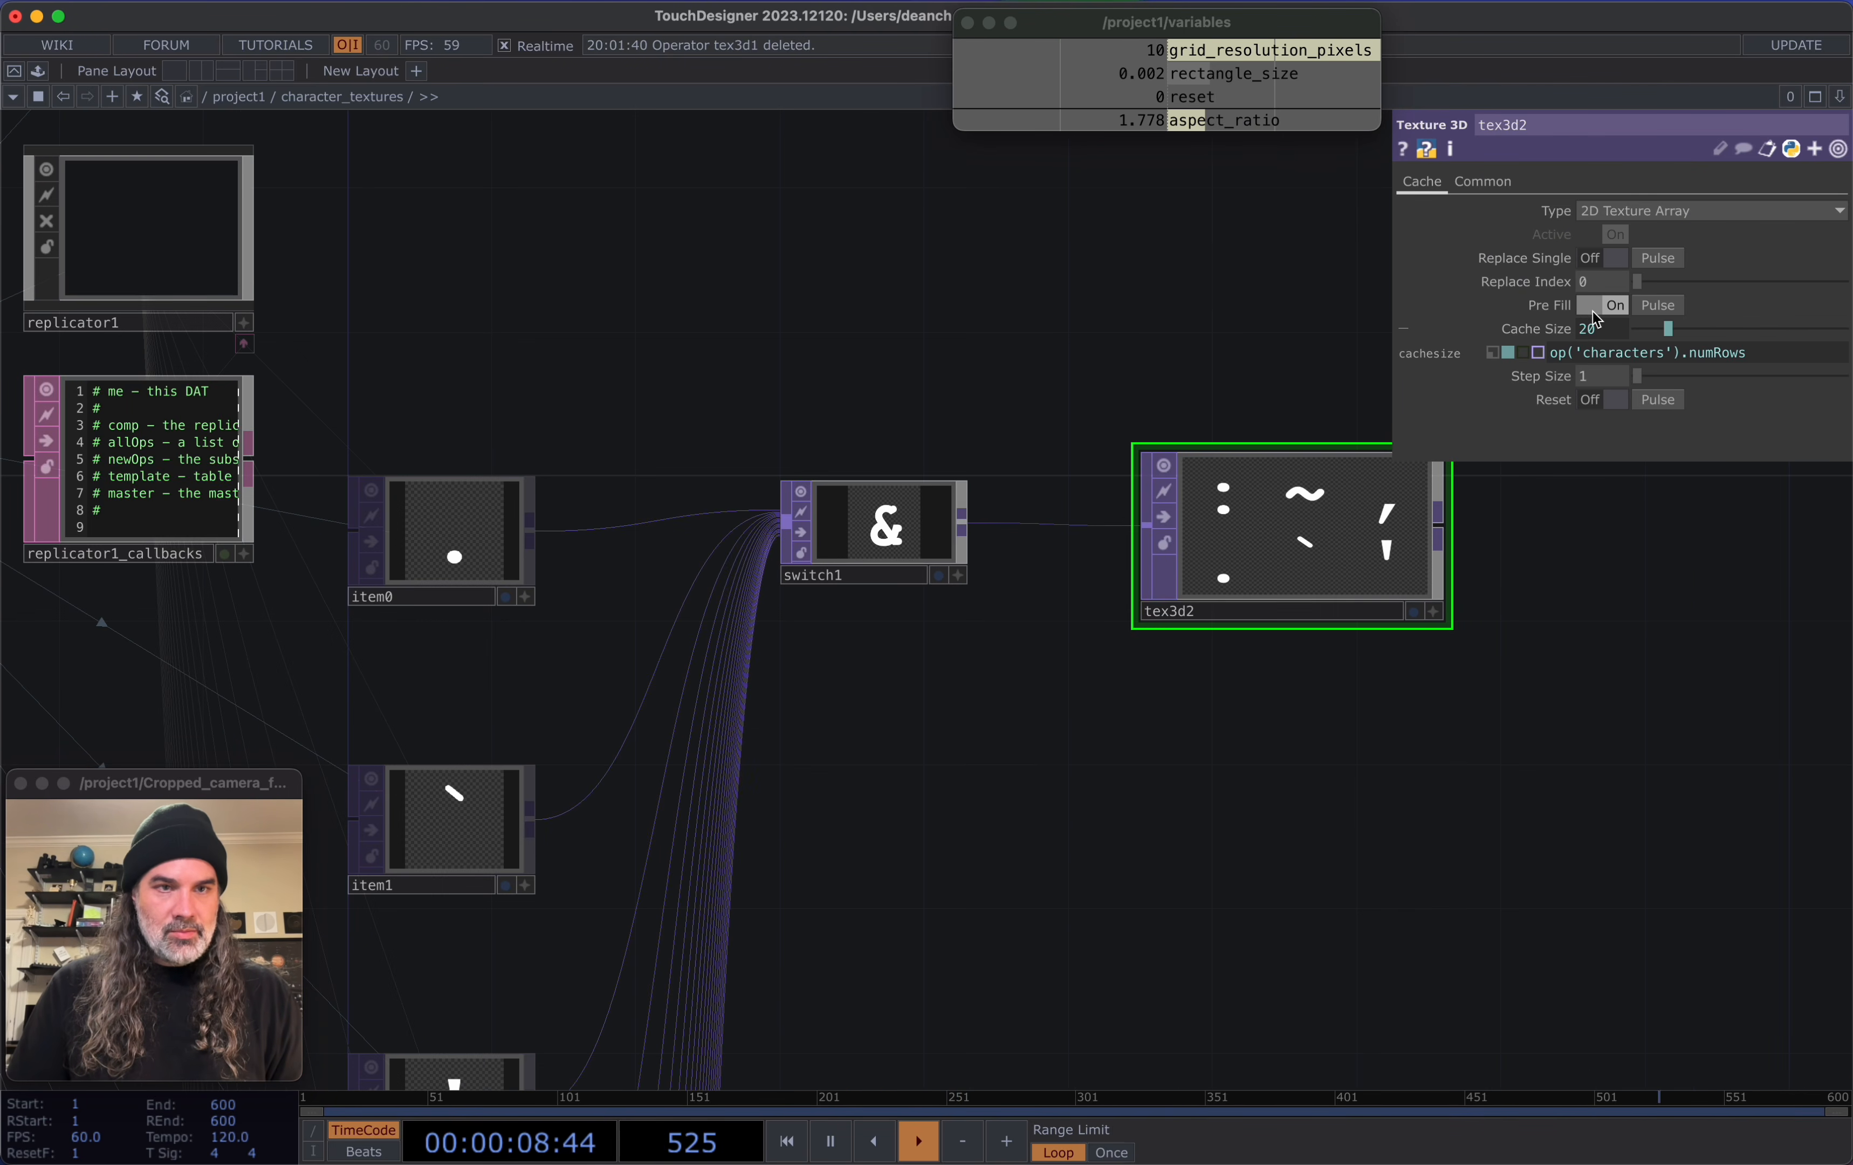
click(1663, 306)
scroll(1533, 593, up, 5)
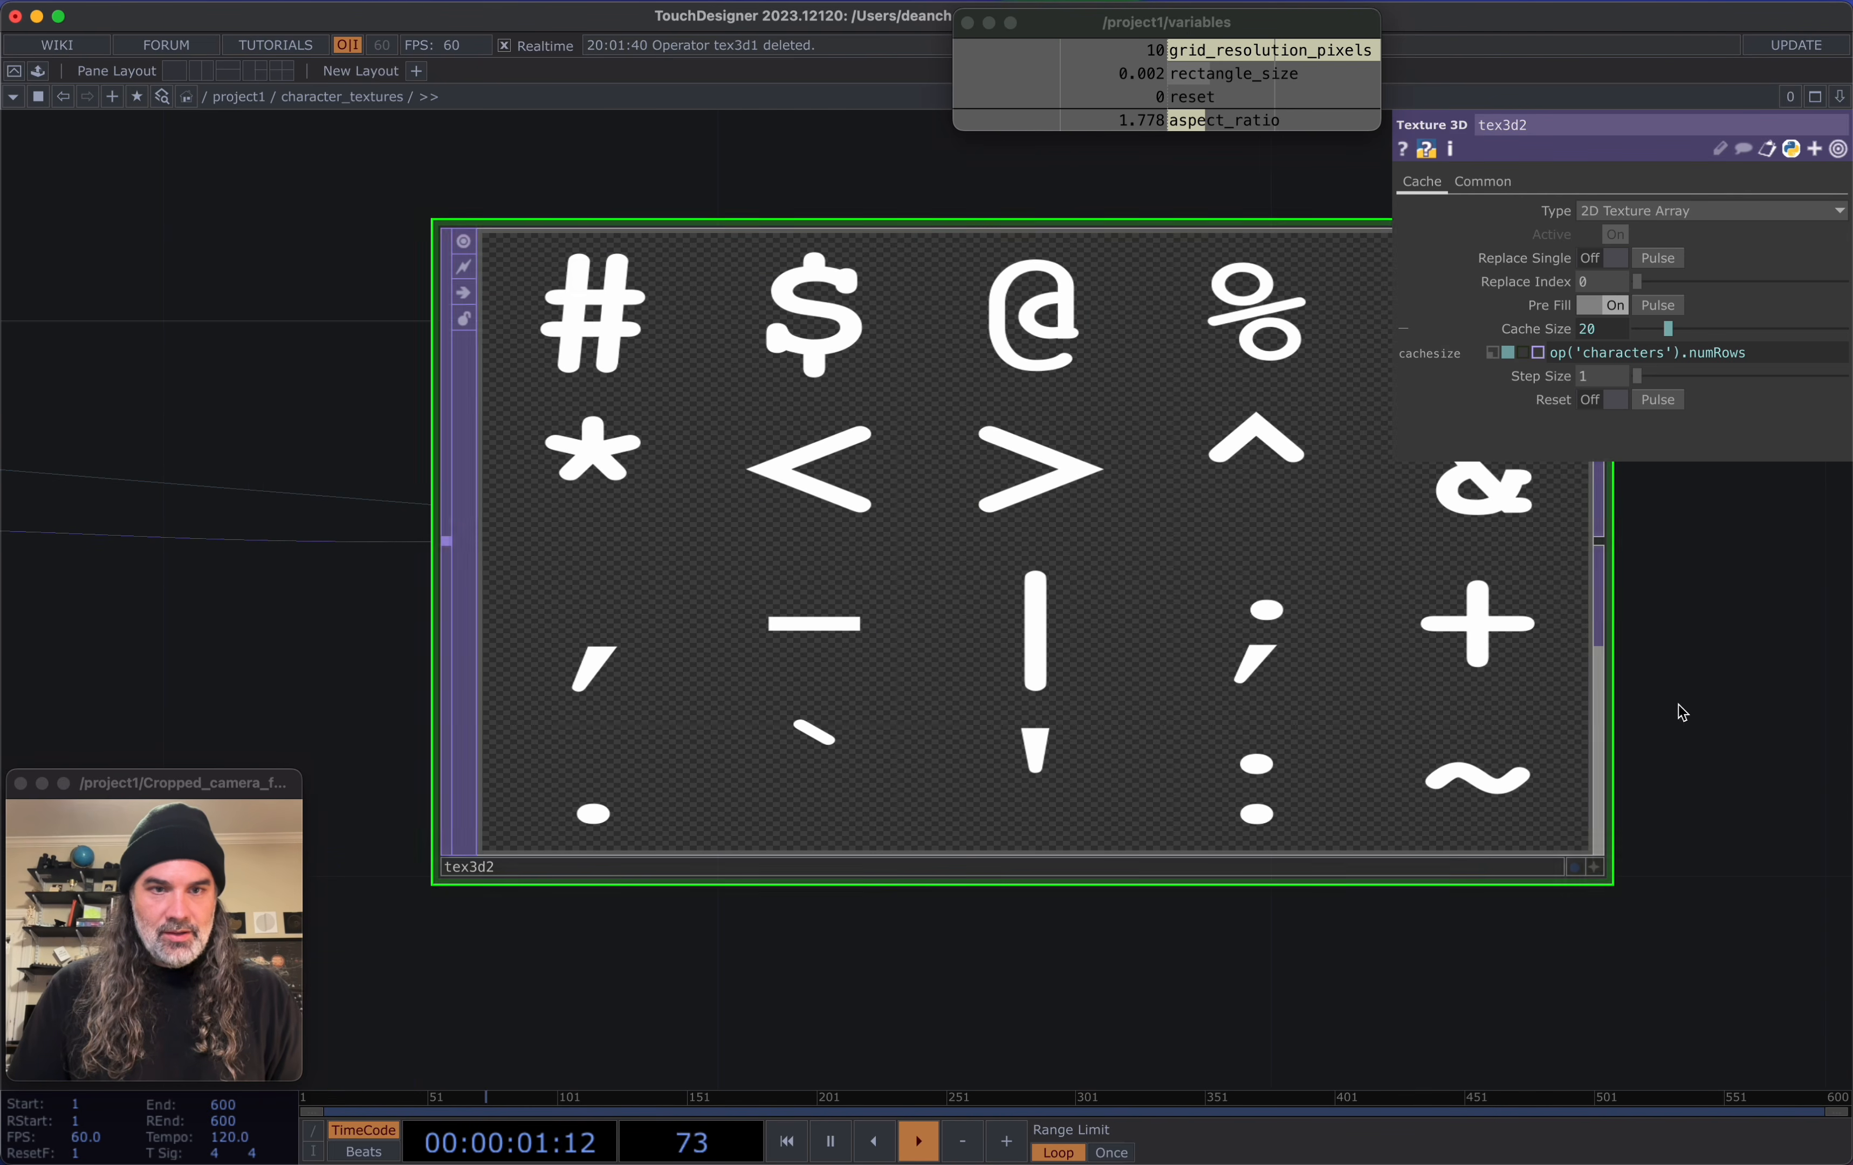
drag(1694, 723, 1429, 780)
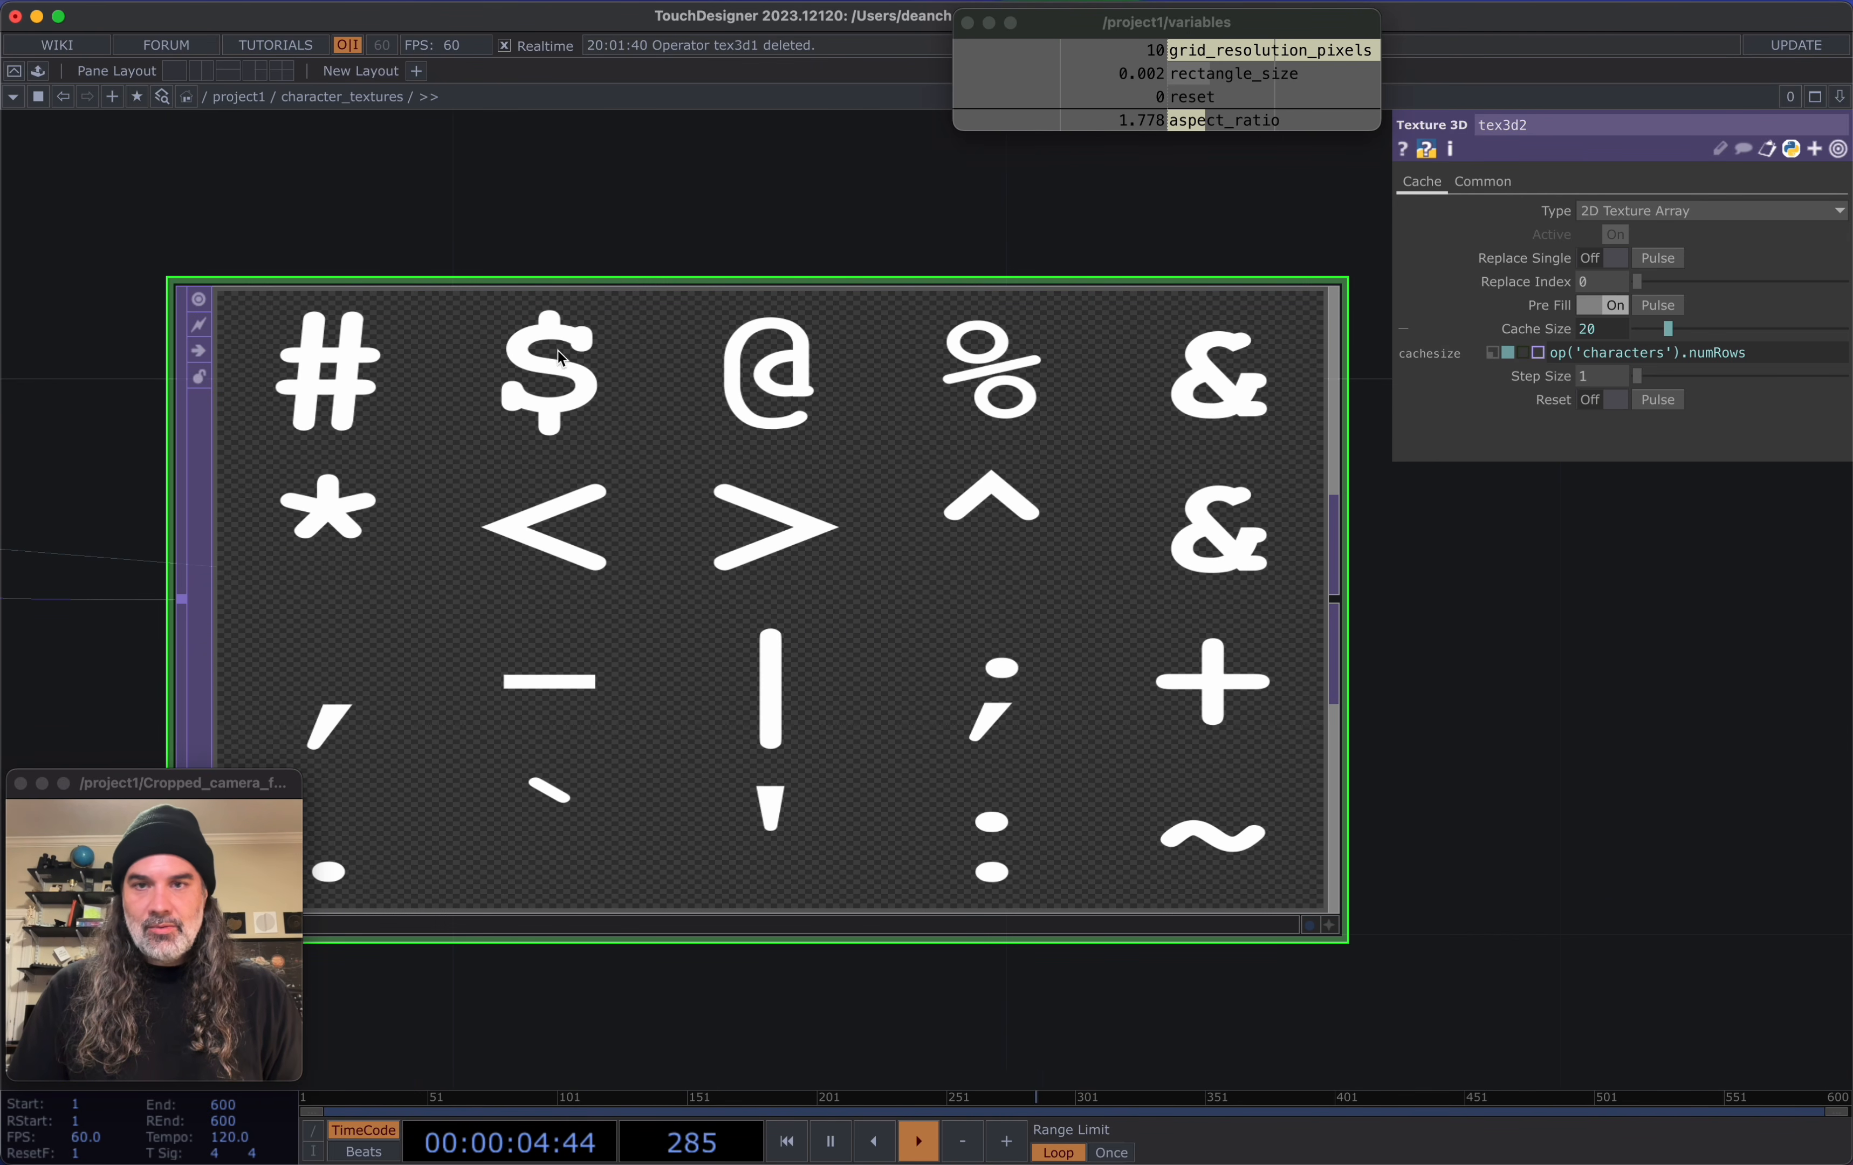
Add an Out TOP connected to the output of tex3d2 in character_textures
scroll(1394, 655, down, 3)
drag(1543, 736, 1166, 613)
scroll(1116, 563, down, 2)
click(1059, 530)
click(1289, 525)
text(out)
click(1246, 758)
click(1432, 609)
drag(1345, 767, 1195, 773)
scroll(1195, 773, down, 3)
drag(1217, 692, 1189, 537)
Inspect the operator info of out1, switch1 and item0 to compare their texture size and array depth
middle_click(1211, 444)
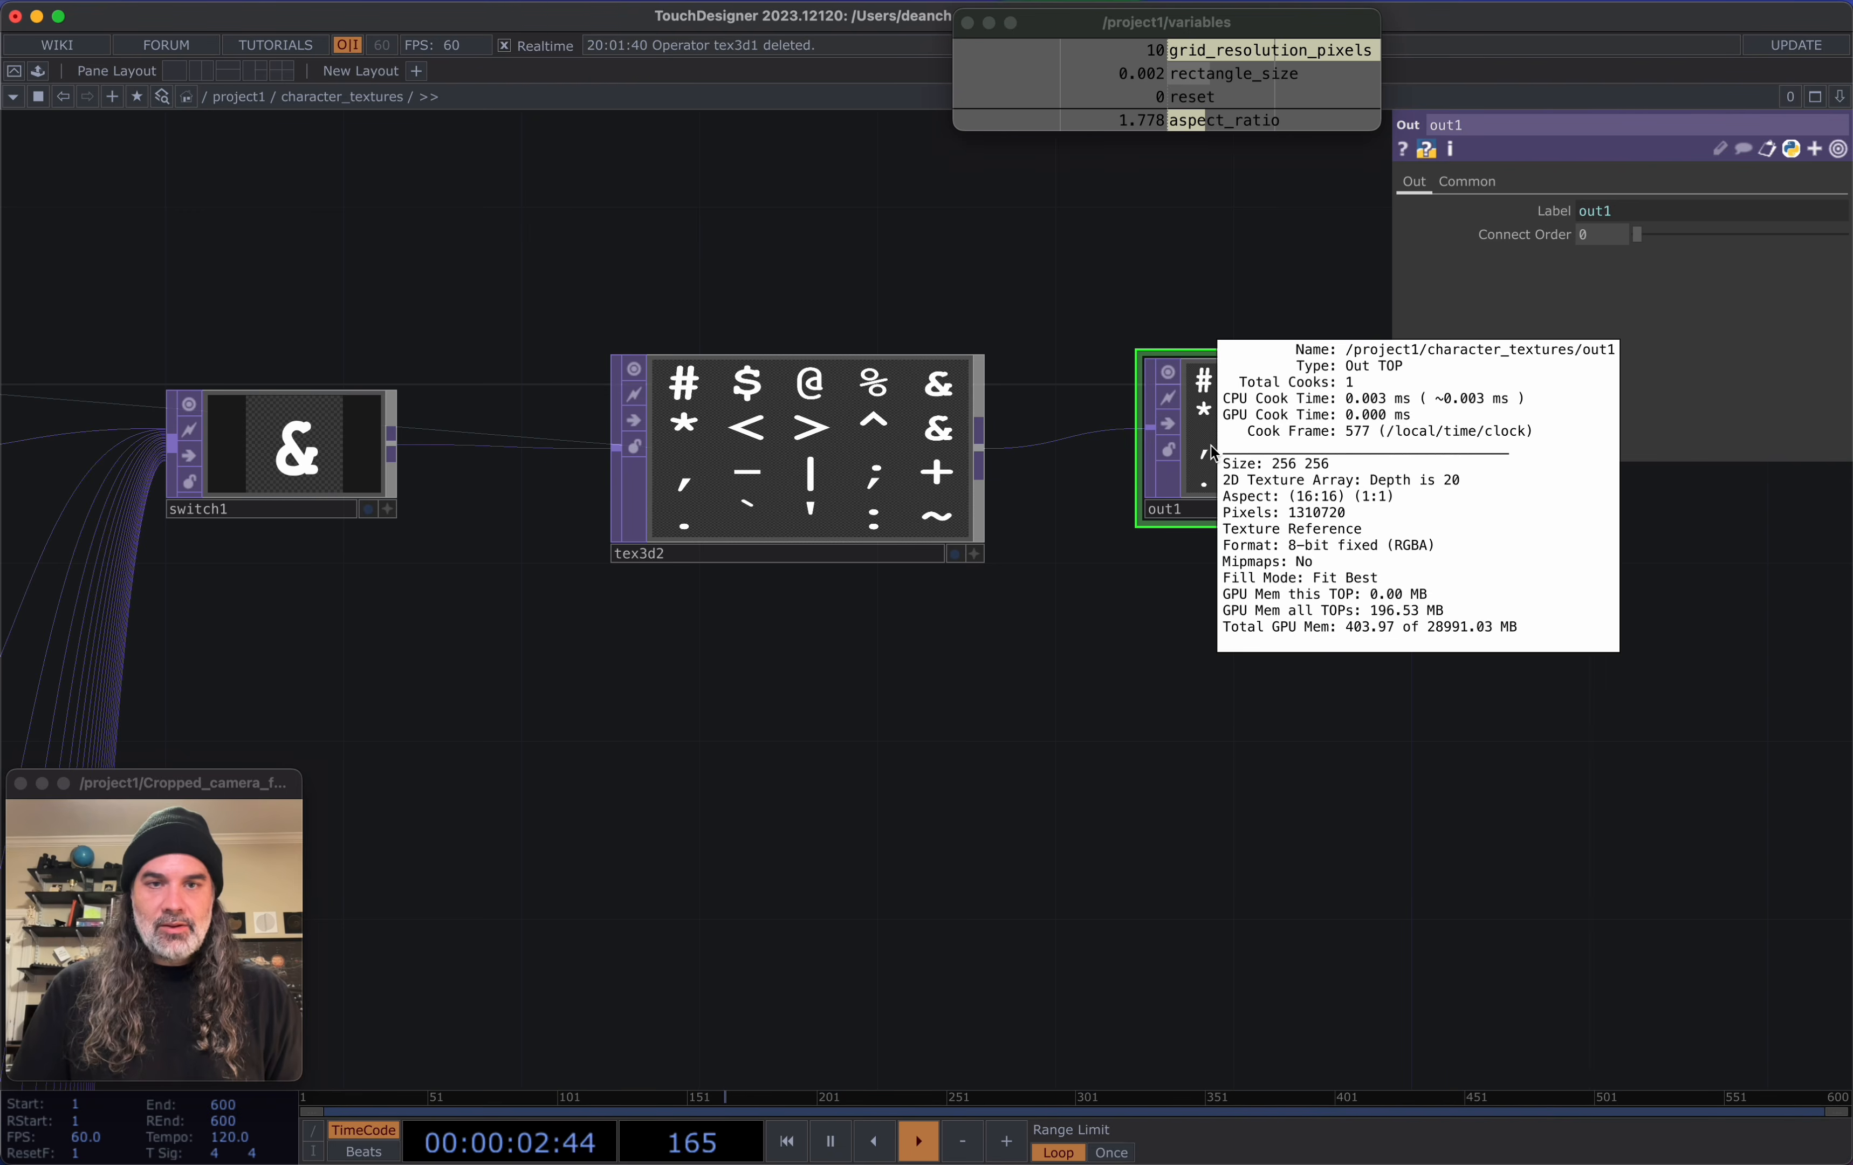
middle_click(250, 448)
drag(1103, 750, 1733, 684)
scroll(1733, 685, down, 1)
middle_click(404, 383)
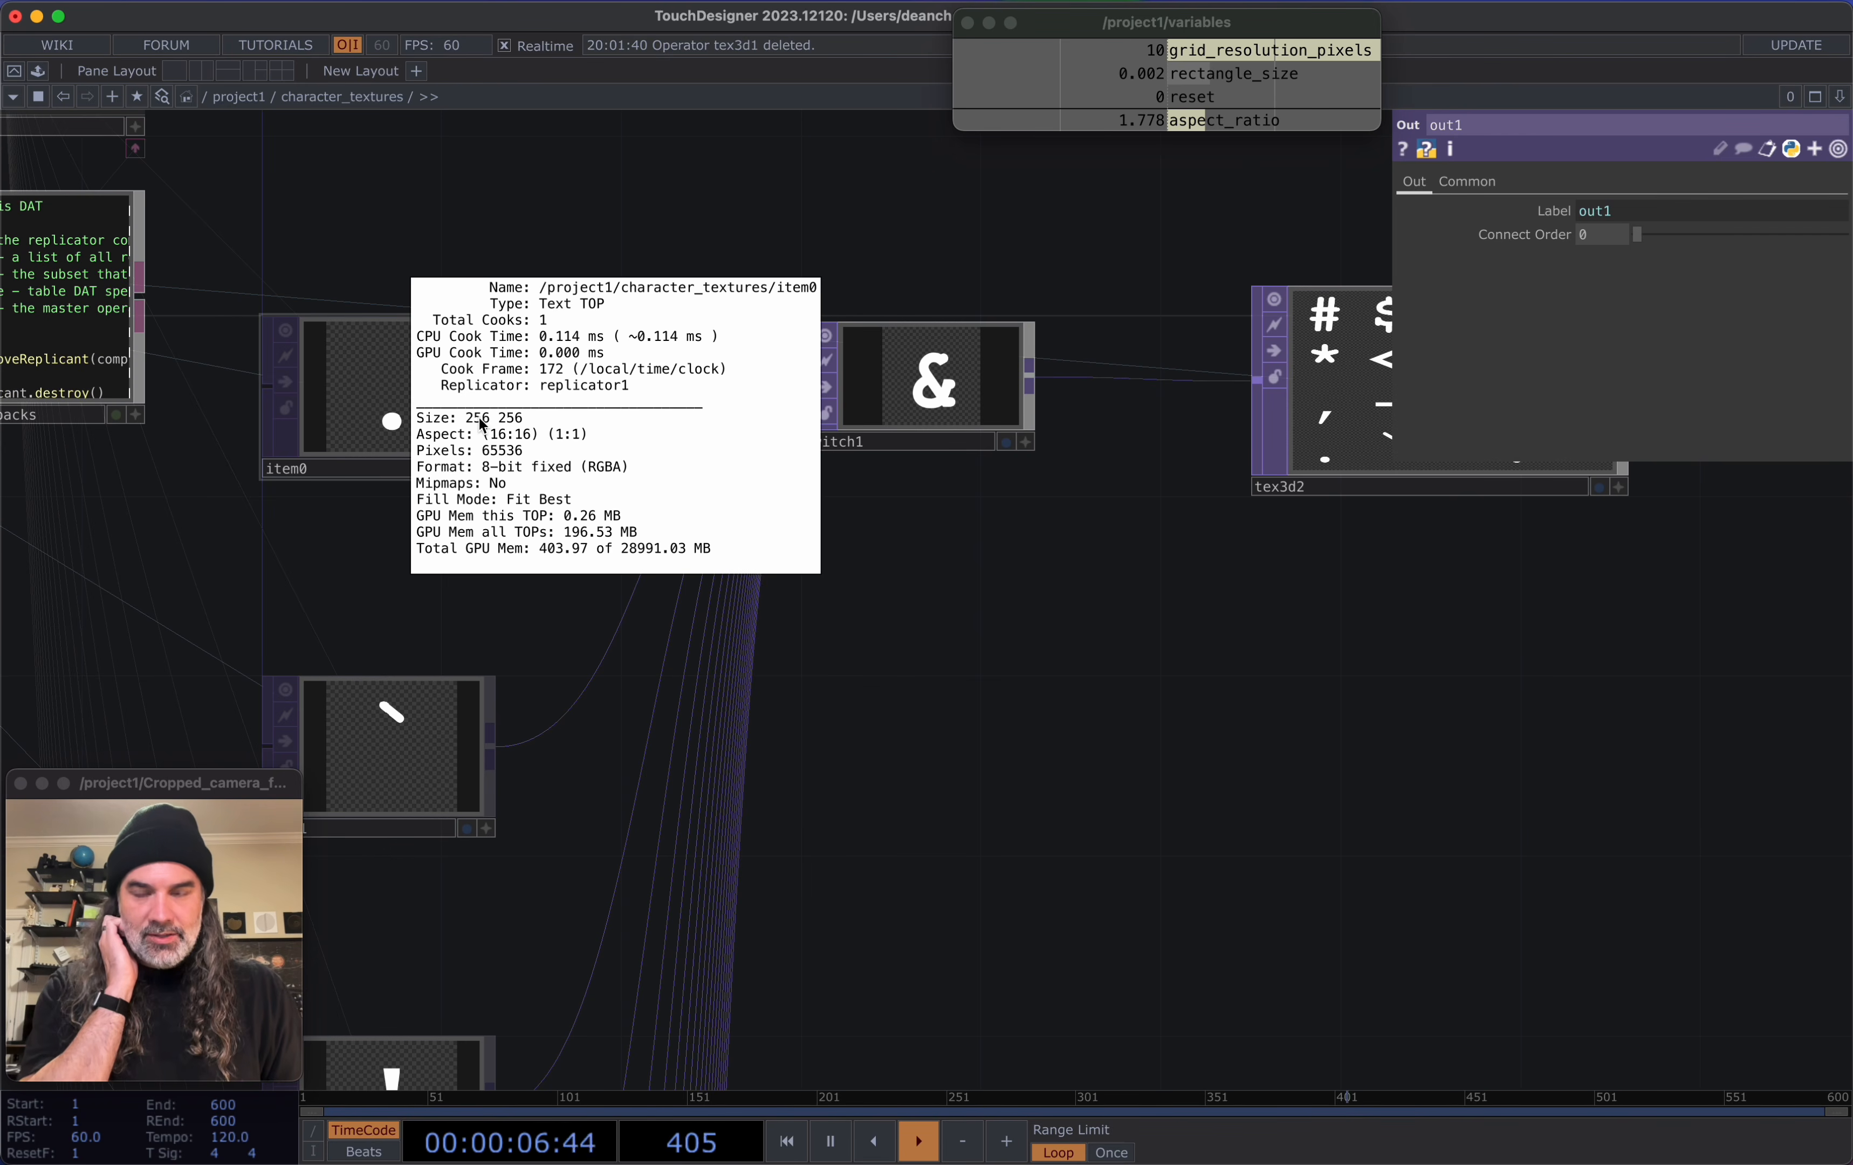
drag(1432, 703, 840, 852)
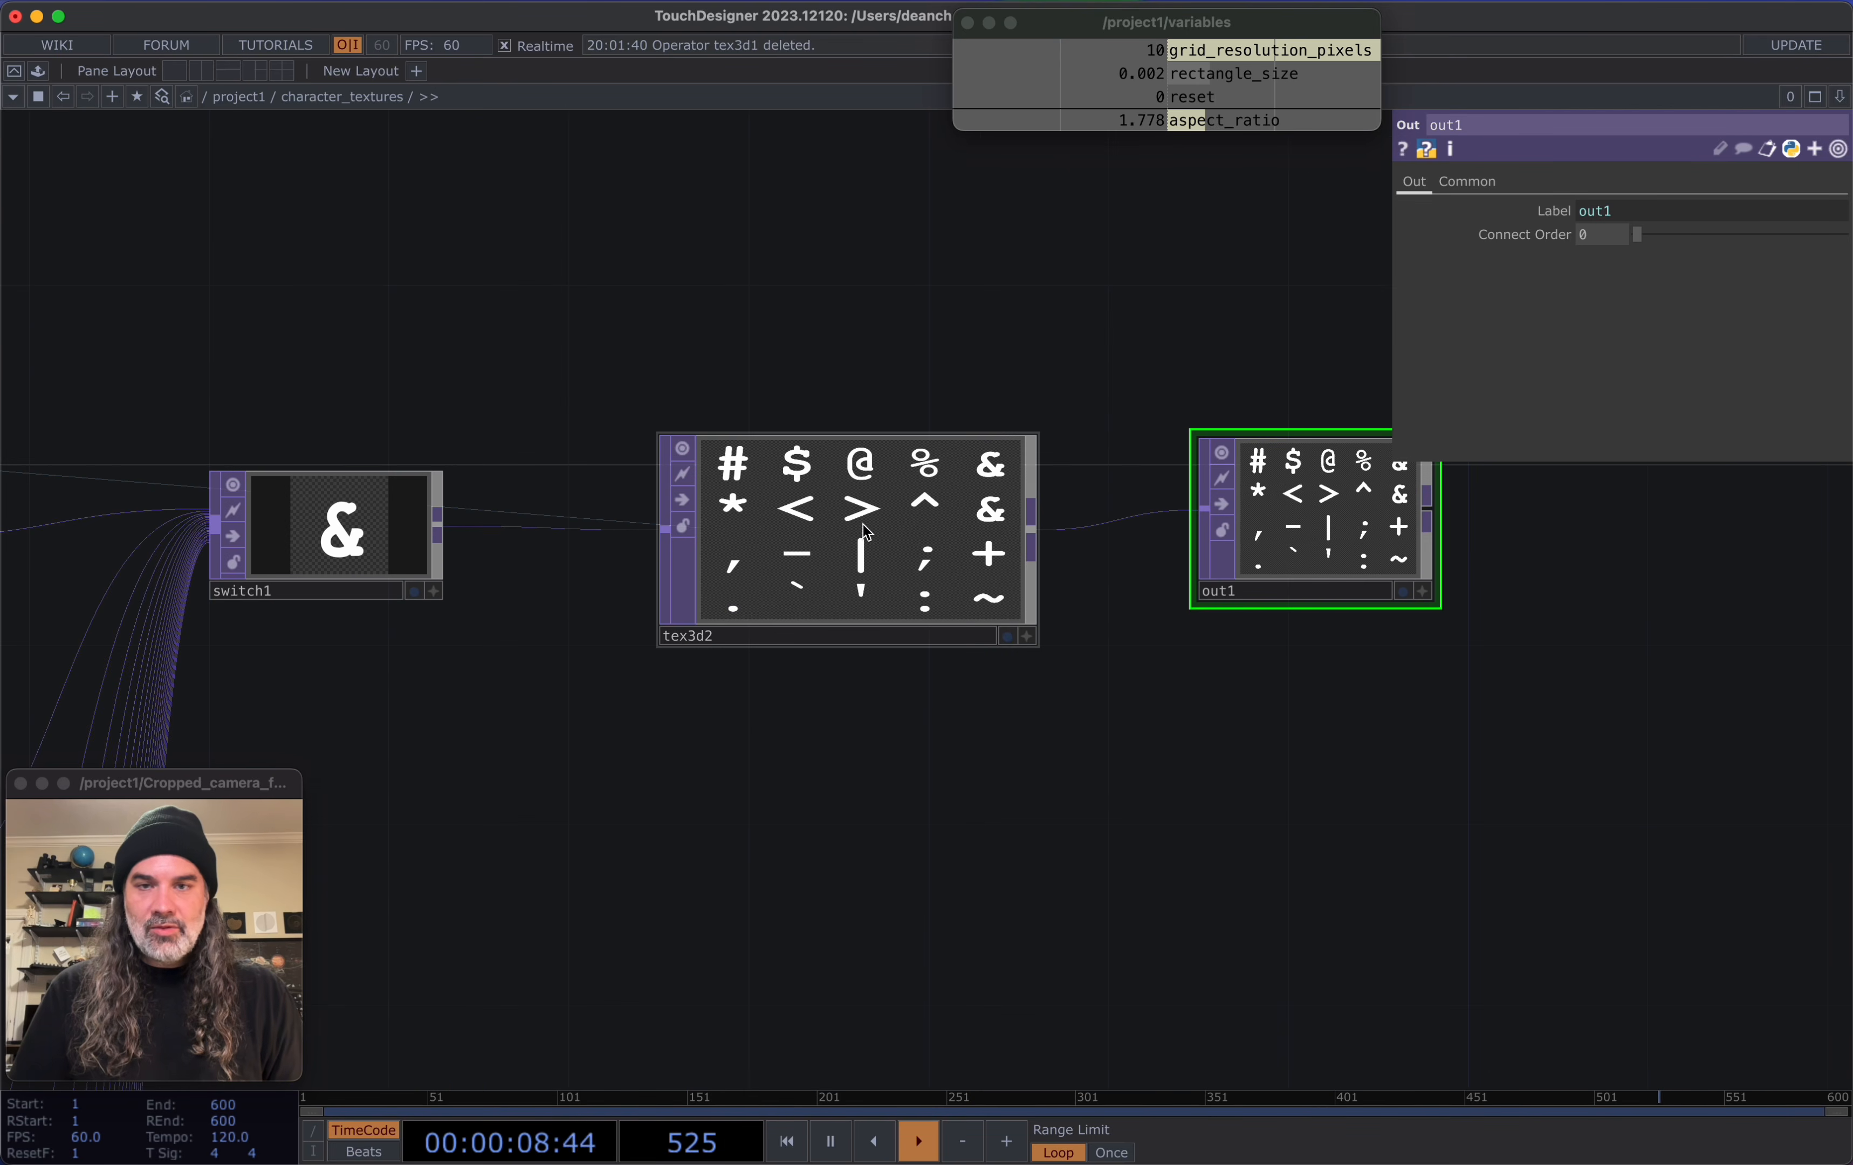
middle_click(1297, 549)
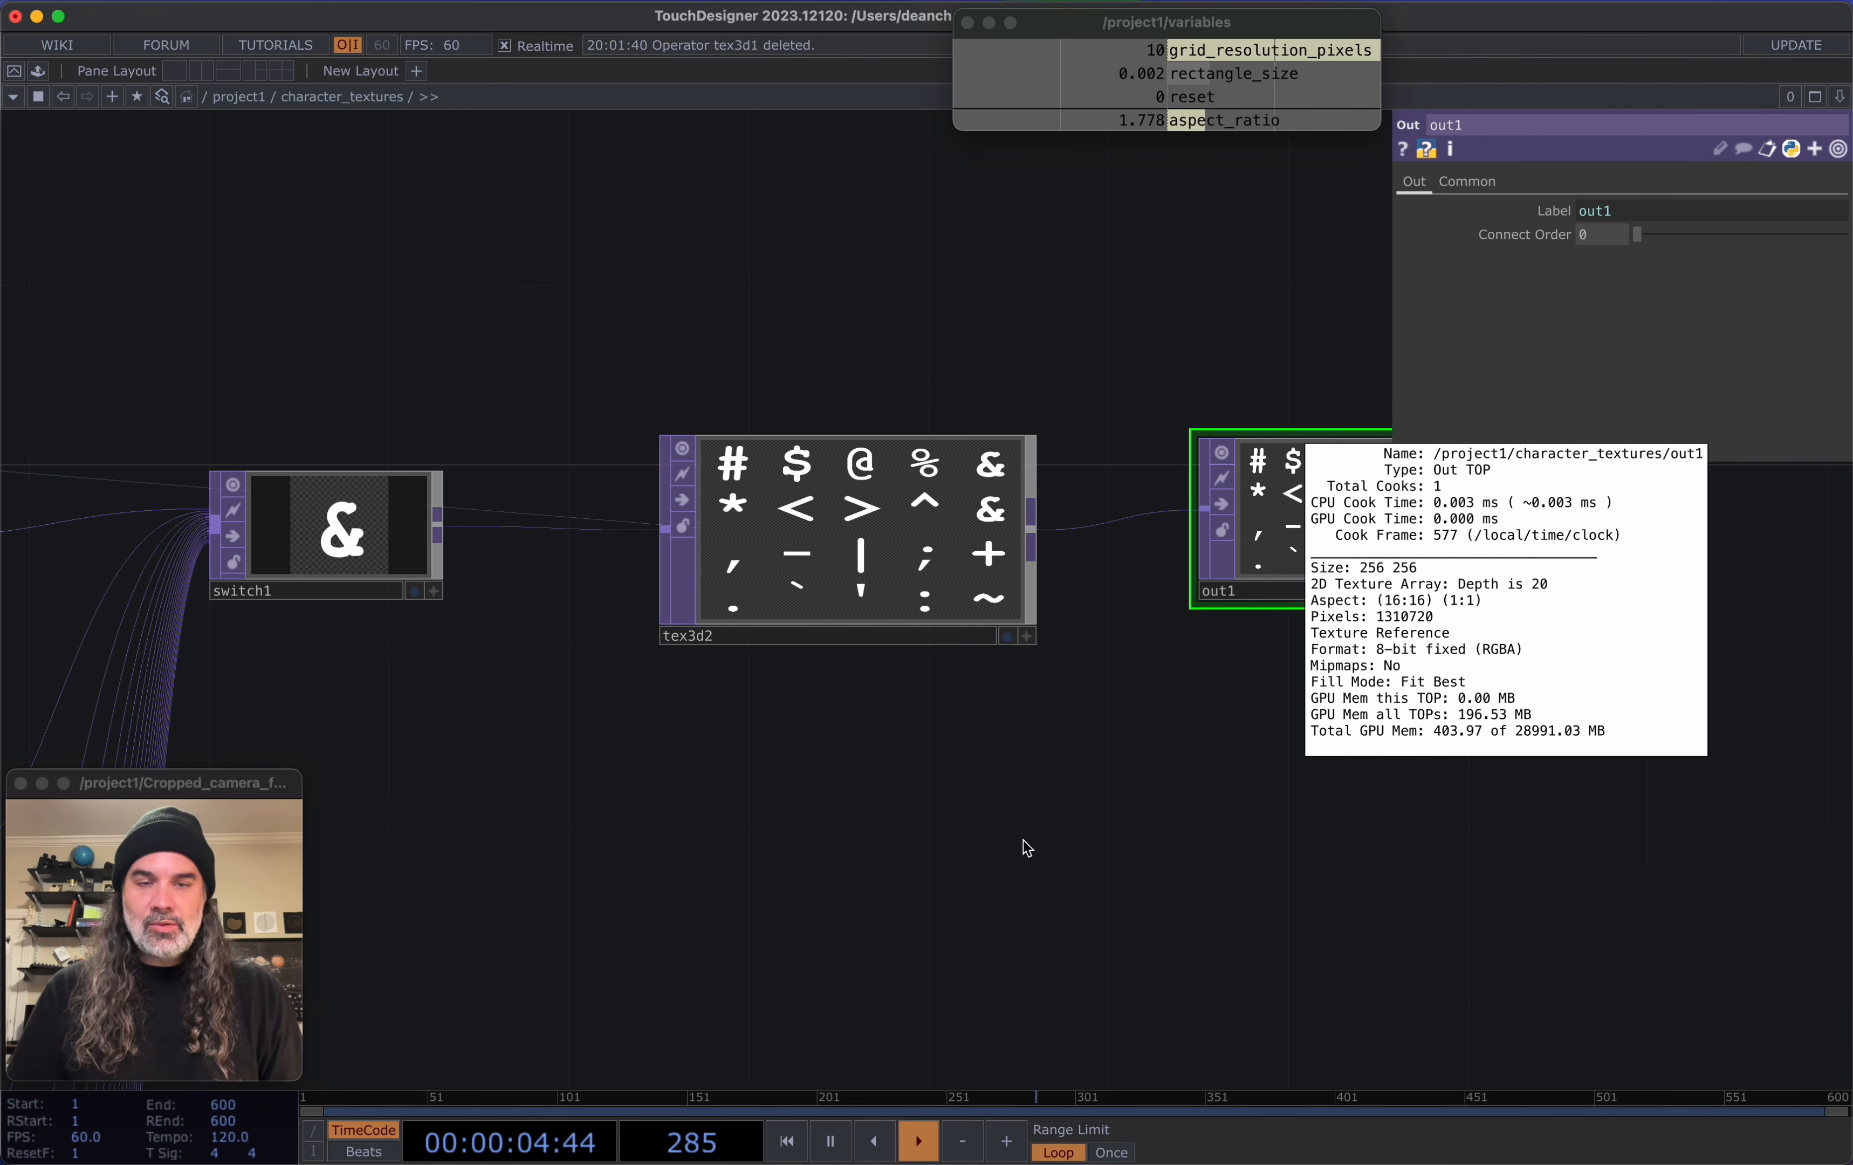
Return to project1, attach a Null TOP to the output of character_textures and name it textures
key(u)
scroll(1175, 528, up, 6)
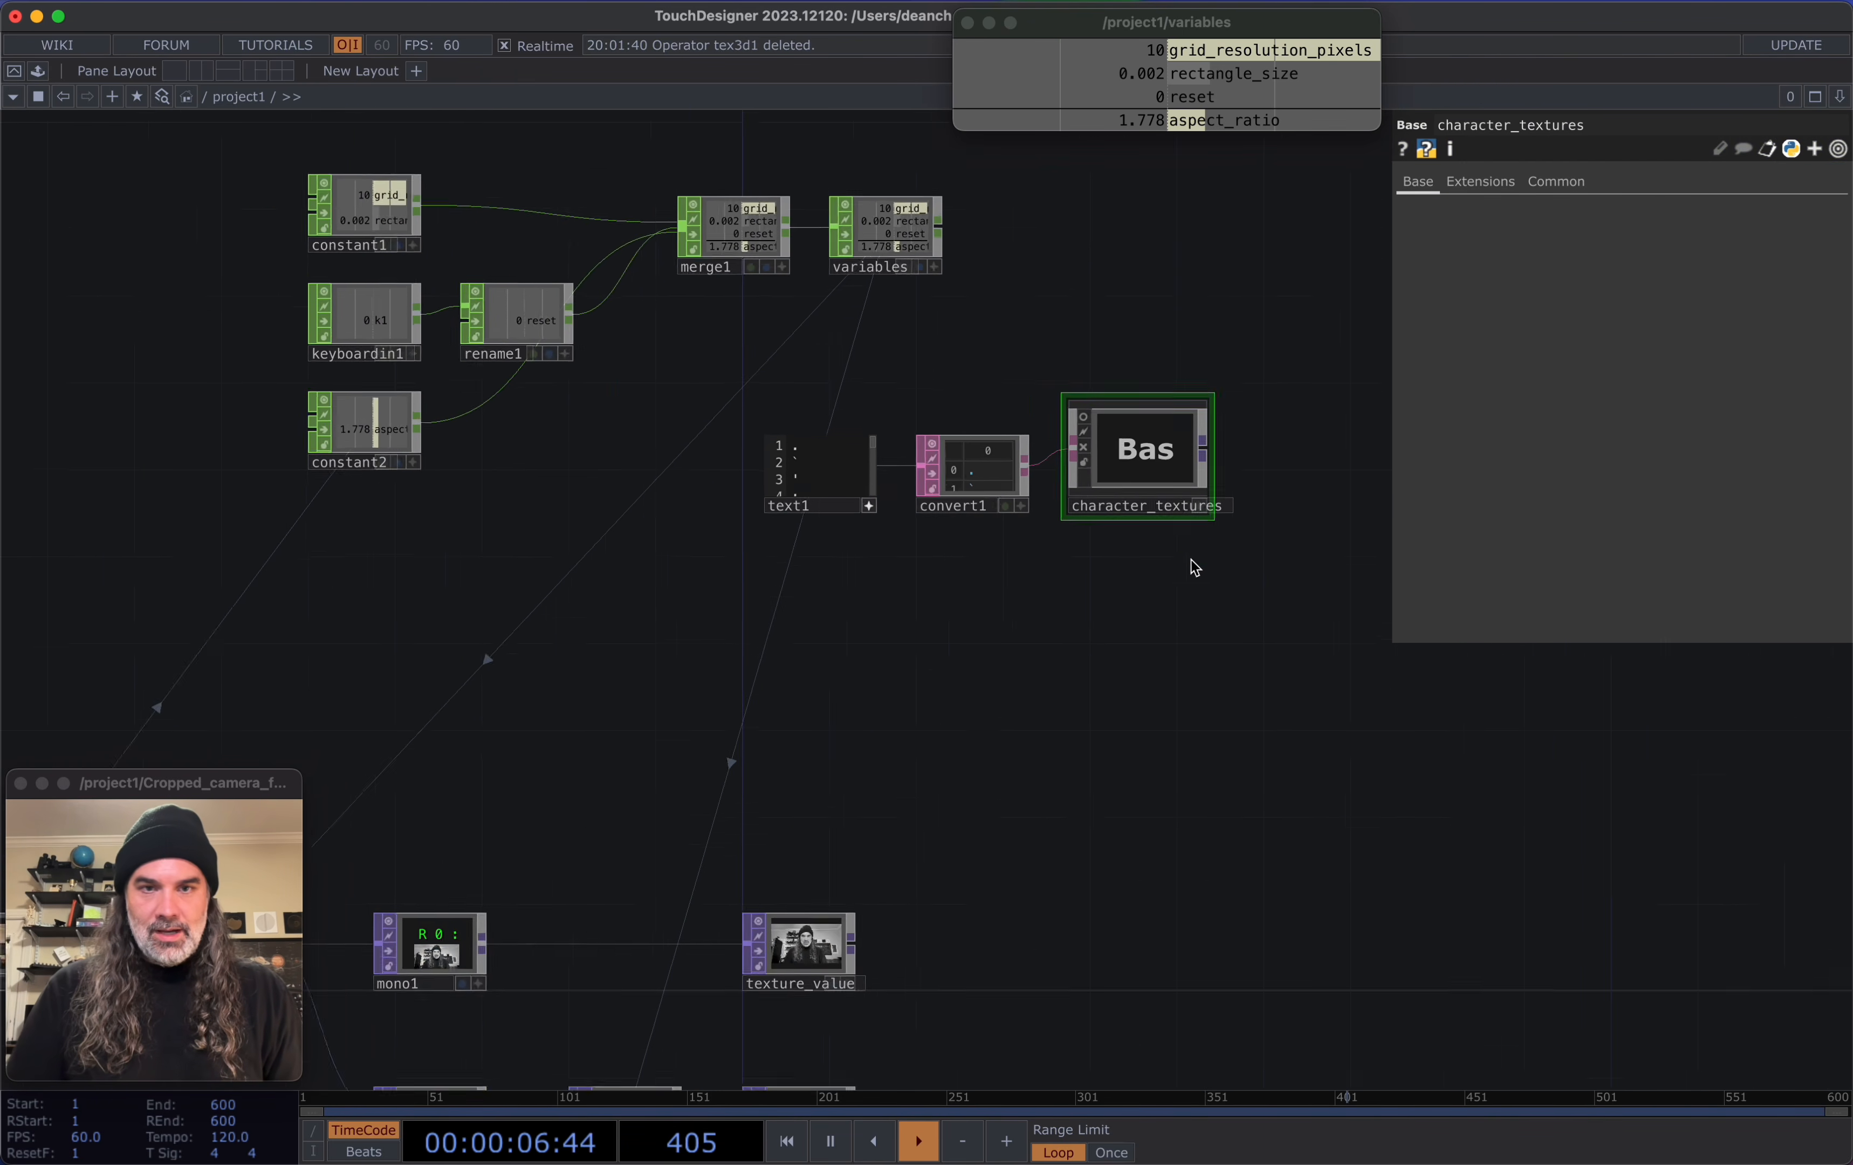
scroll(1091, 550, up, 5)
click(1093, 459)
click(1212, 467)
click(1141, 388)
click(1394, 496)
drag(1270, 720, 1052, 720)
click(1006, 651)
text(t)
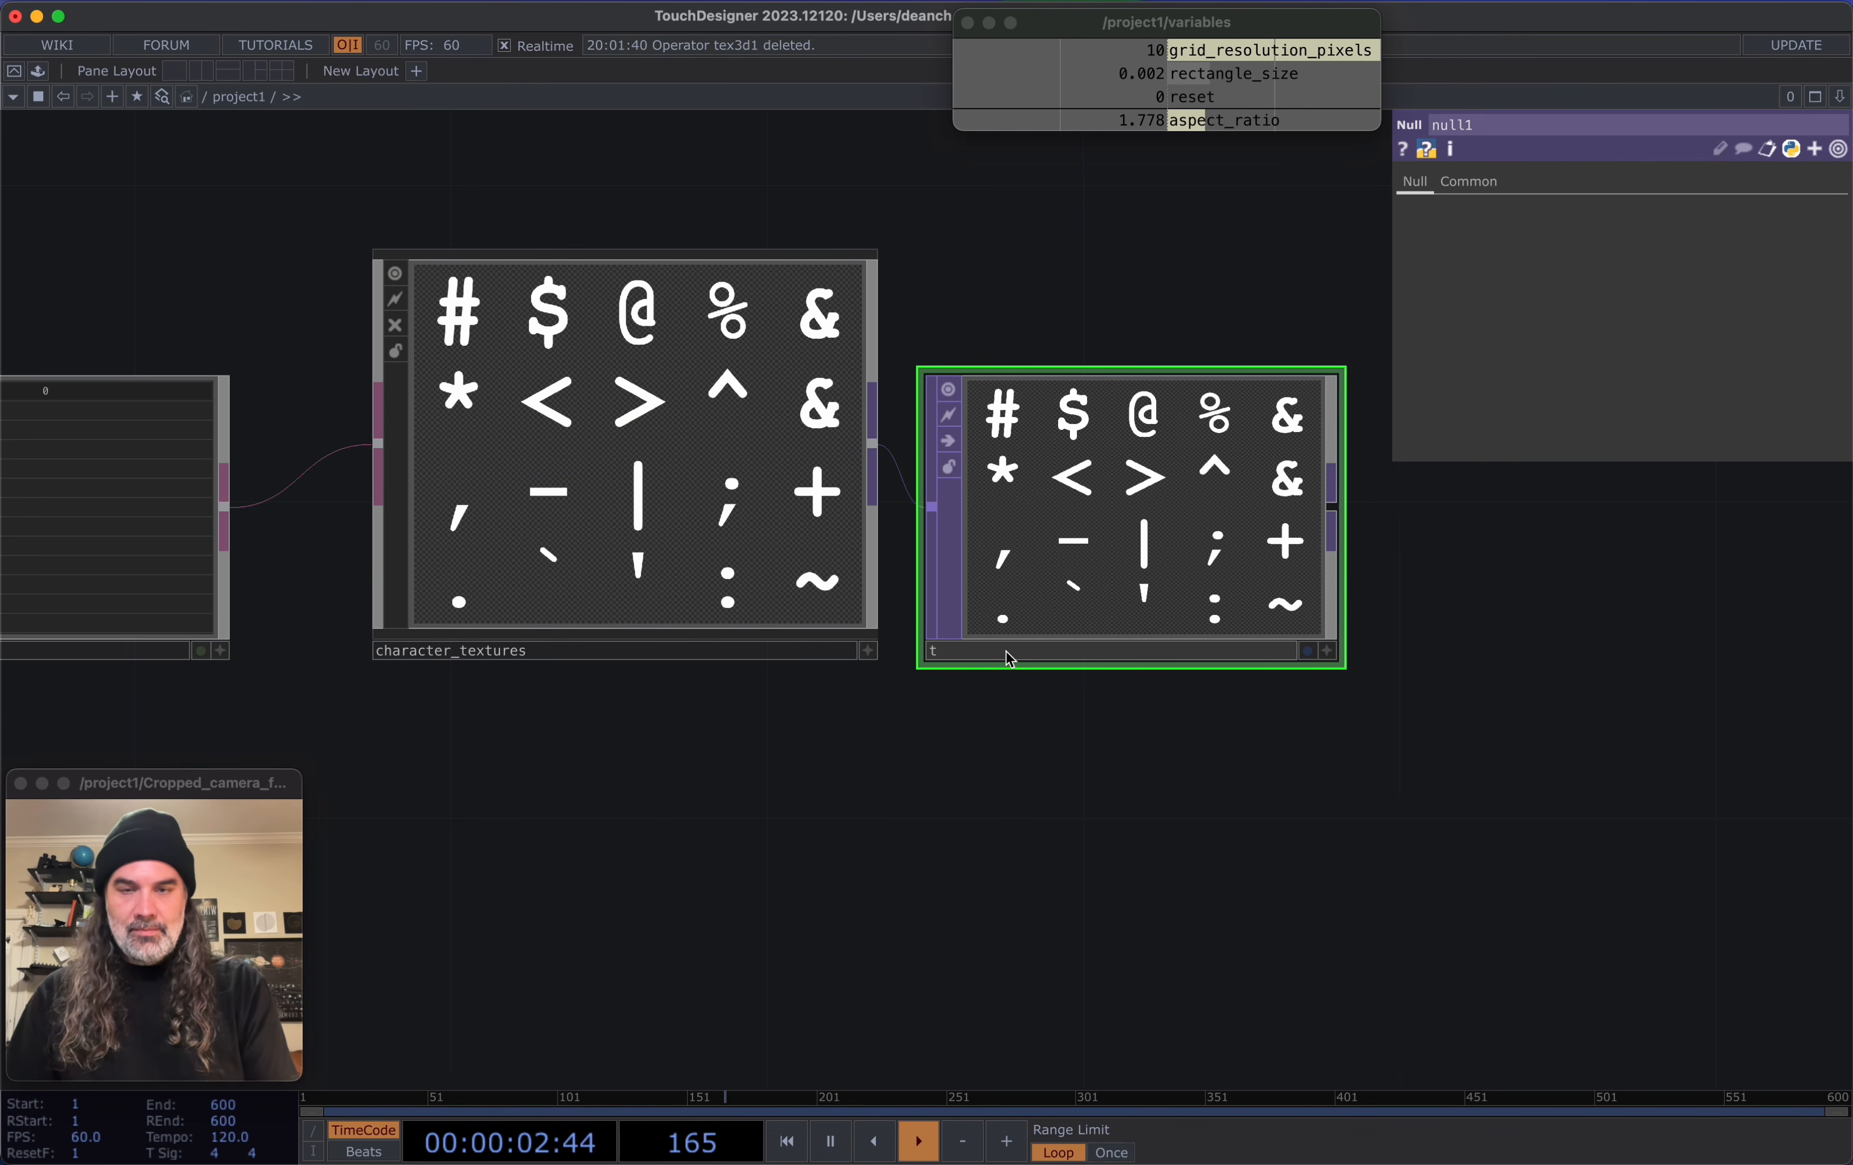
text(exgures)
key(Return)
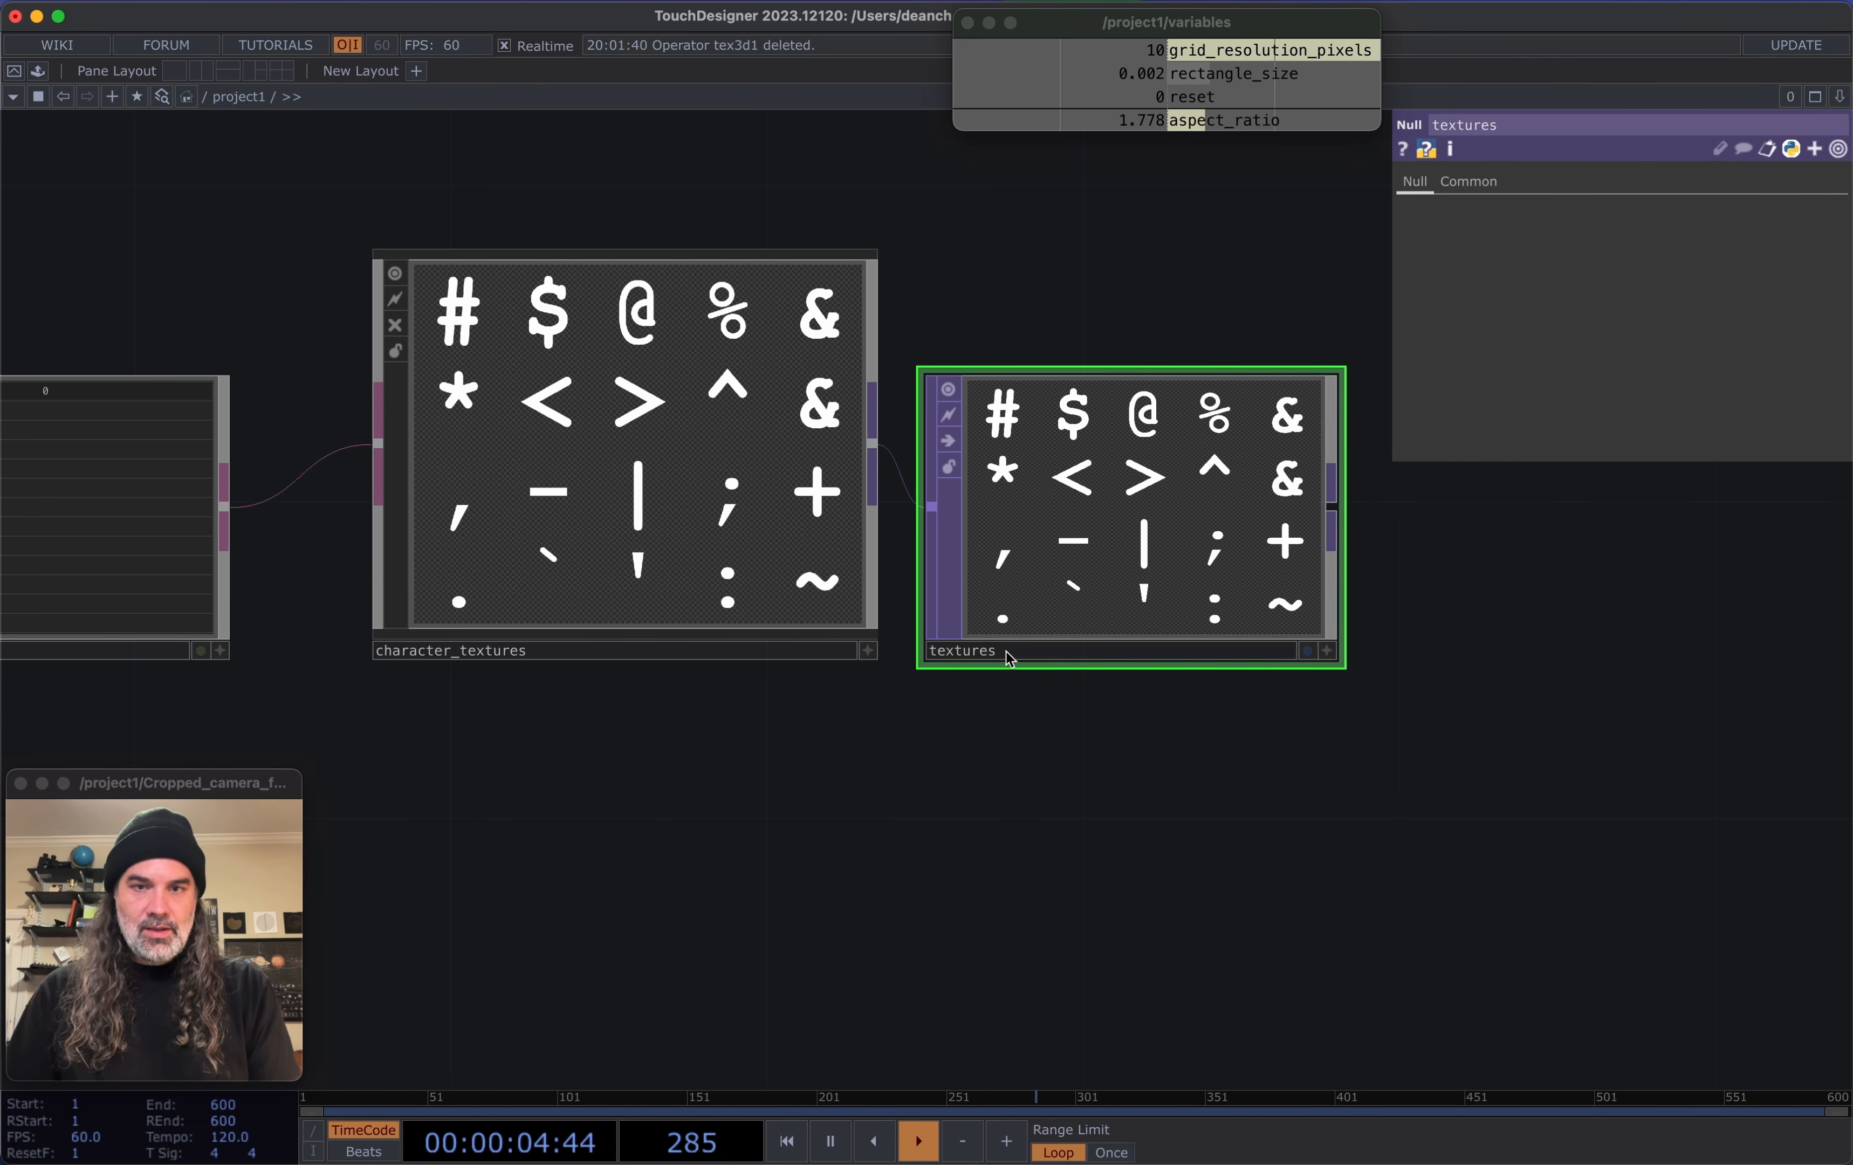
middle_click(1126, 531)
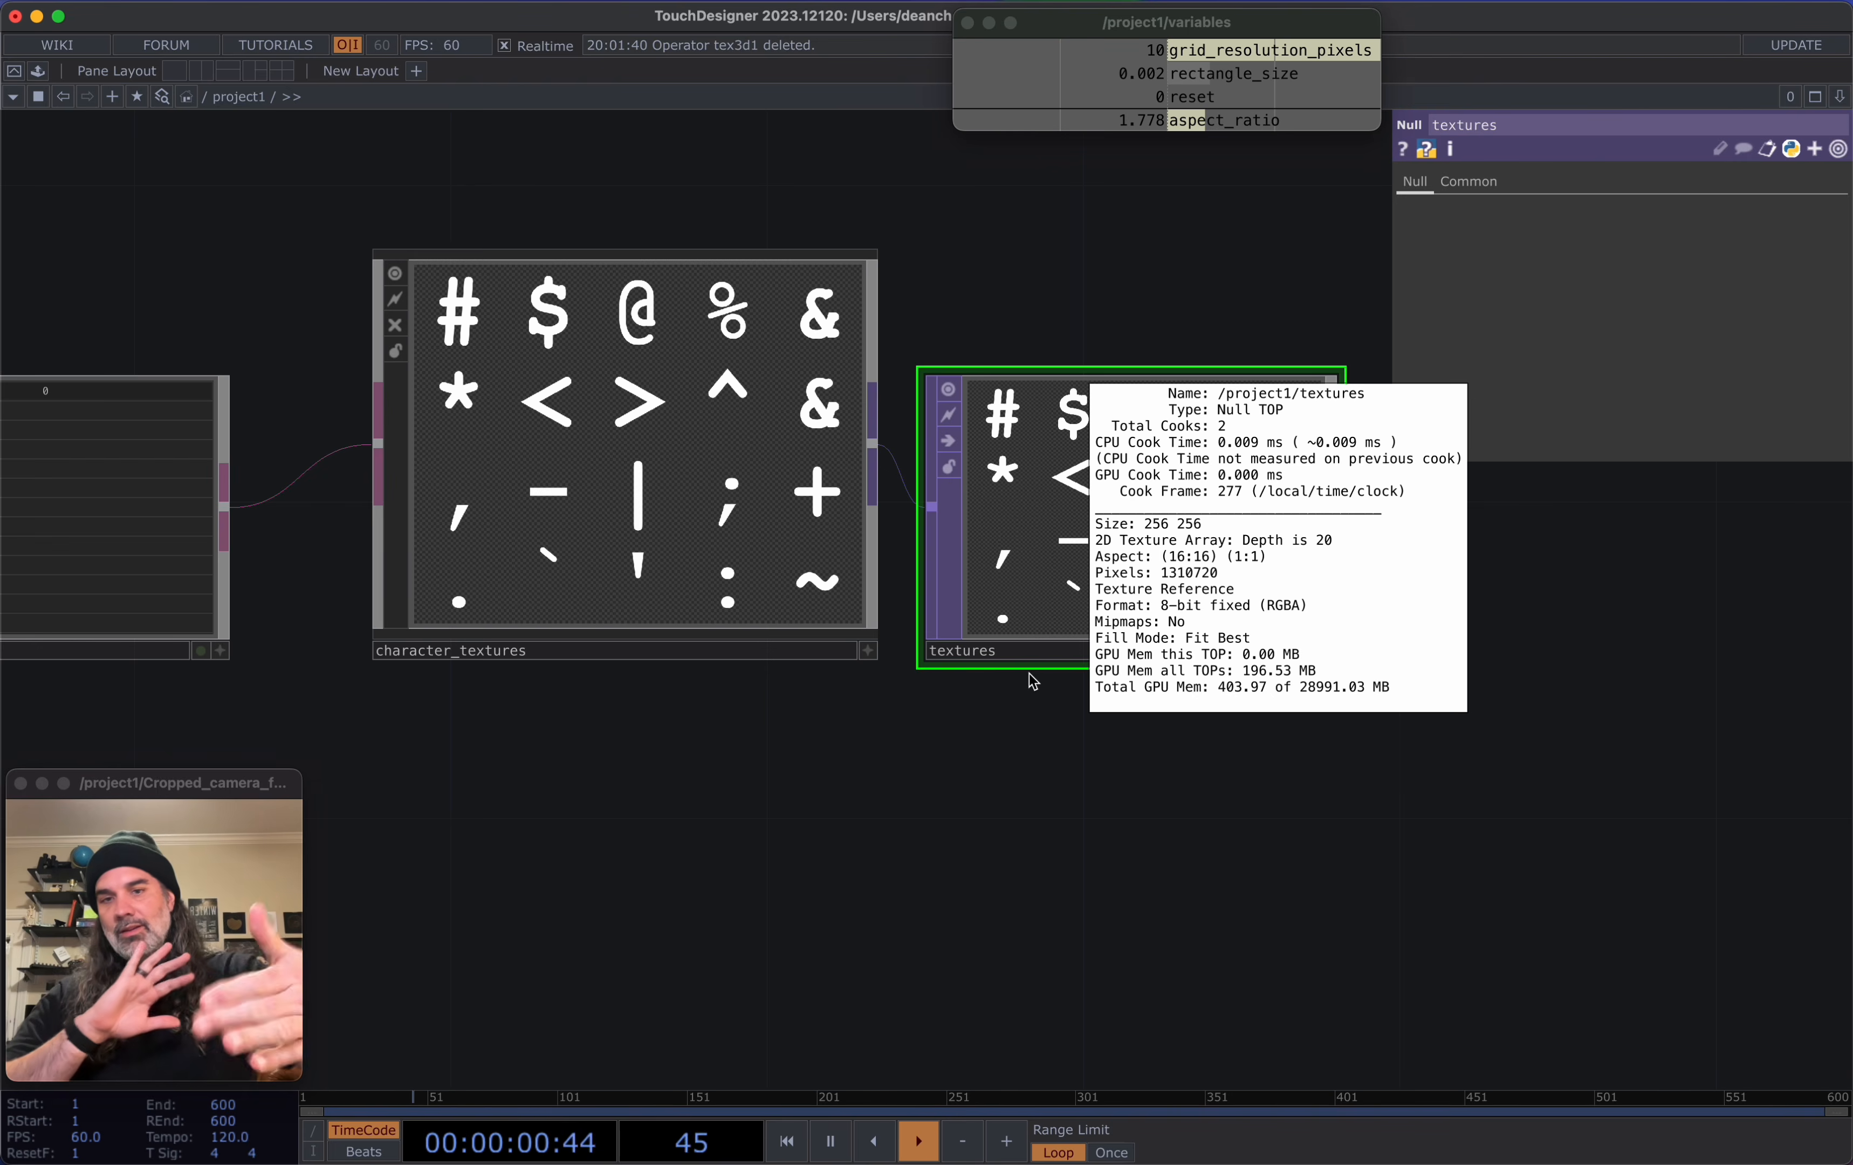
Add a Rectangle SOP to the empty area of the project1 network below textures
scroll(996, 621, down, 10)
scroll(969, 587, up, 6)
key(Tab)
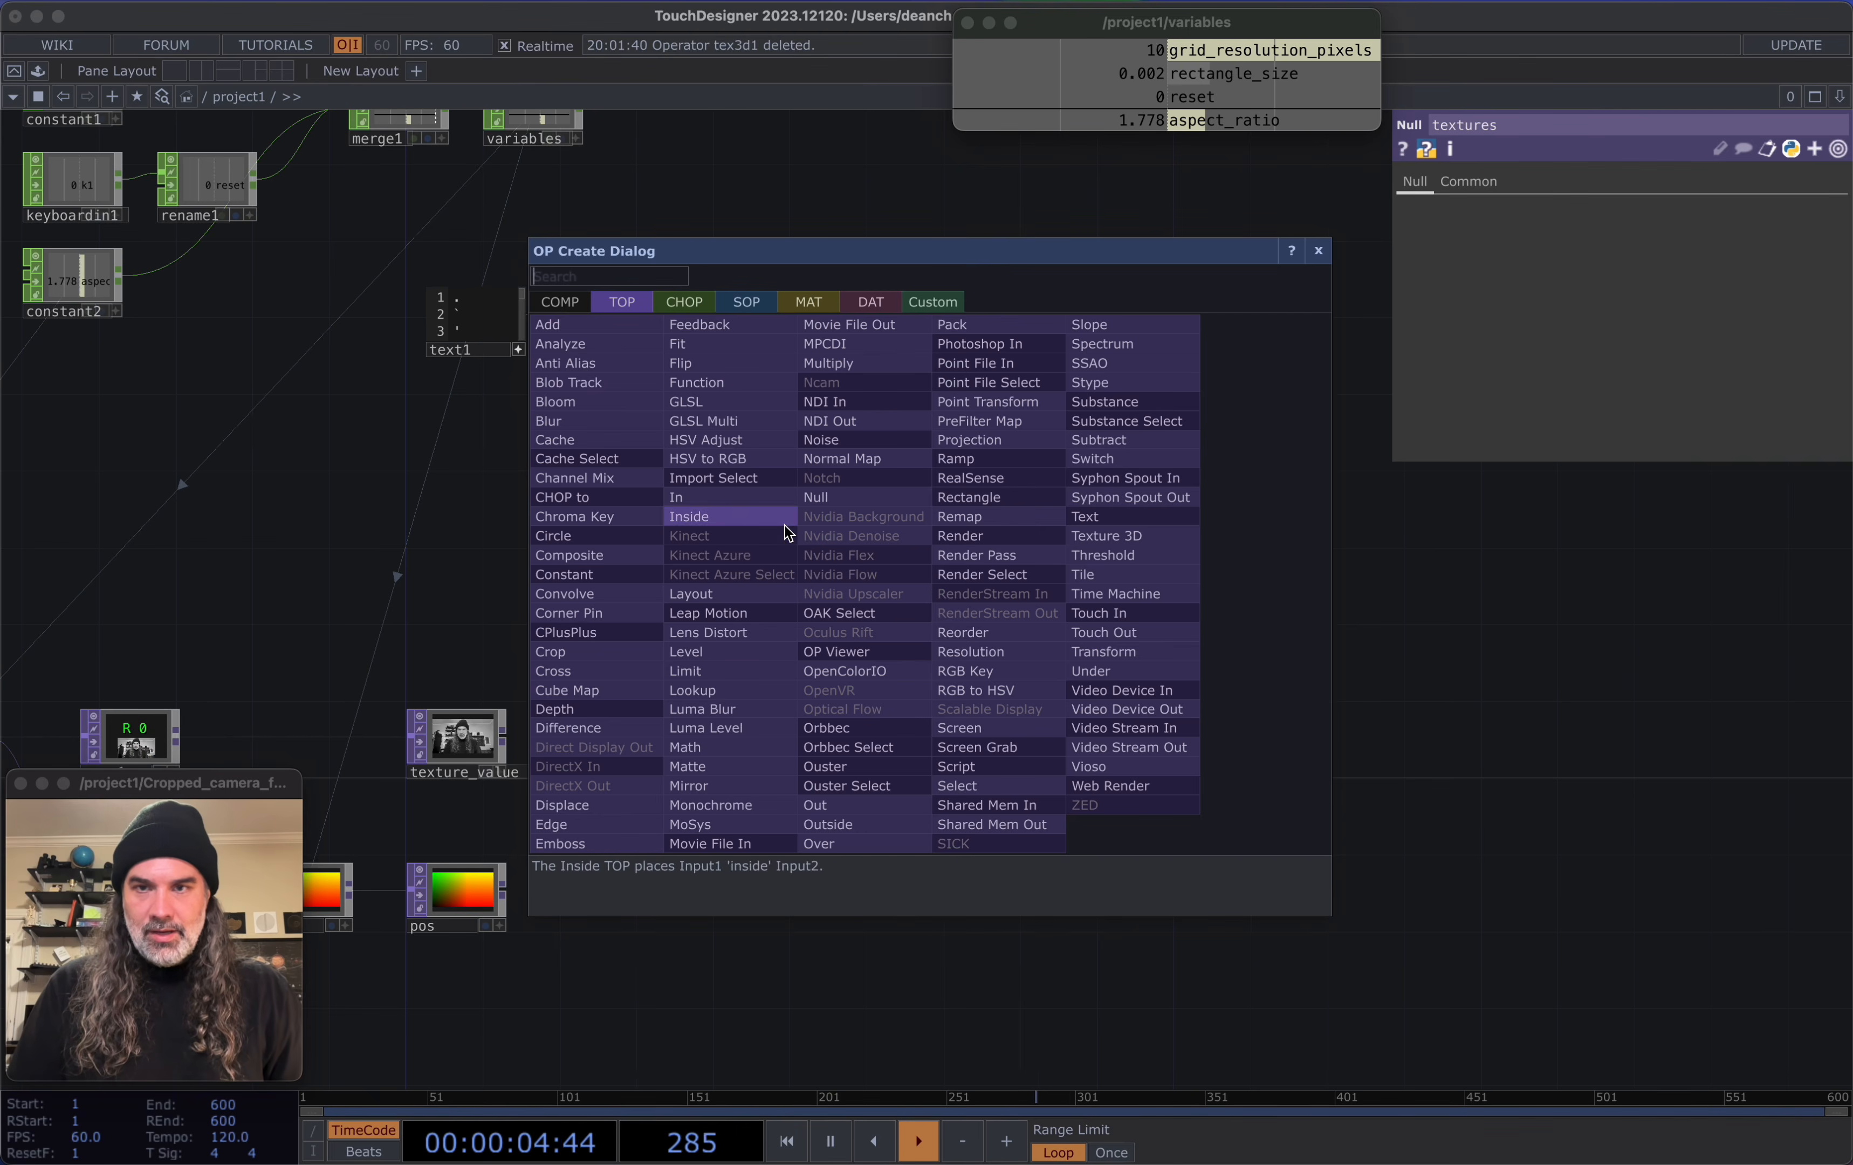
click(574, 302)
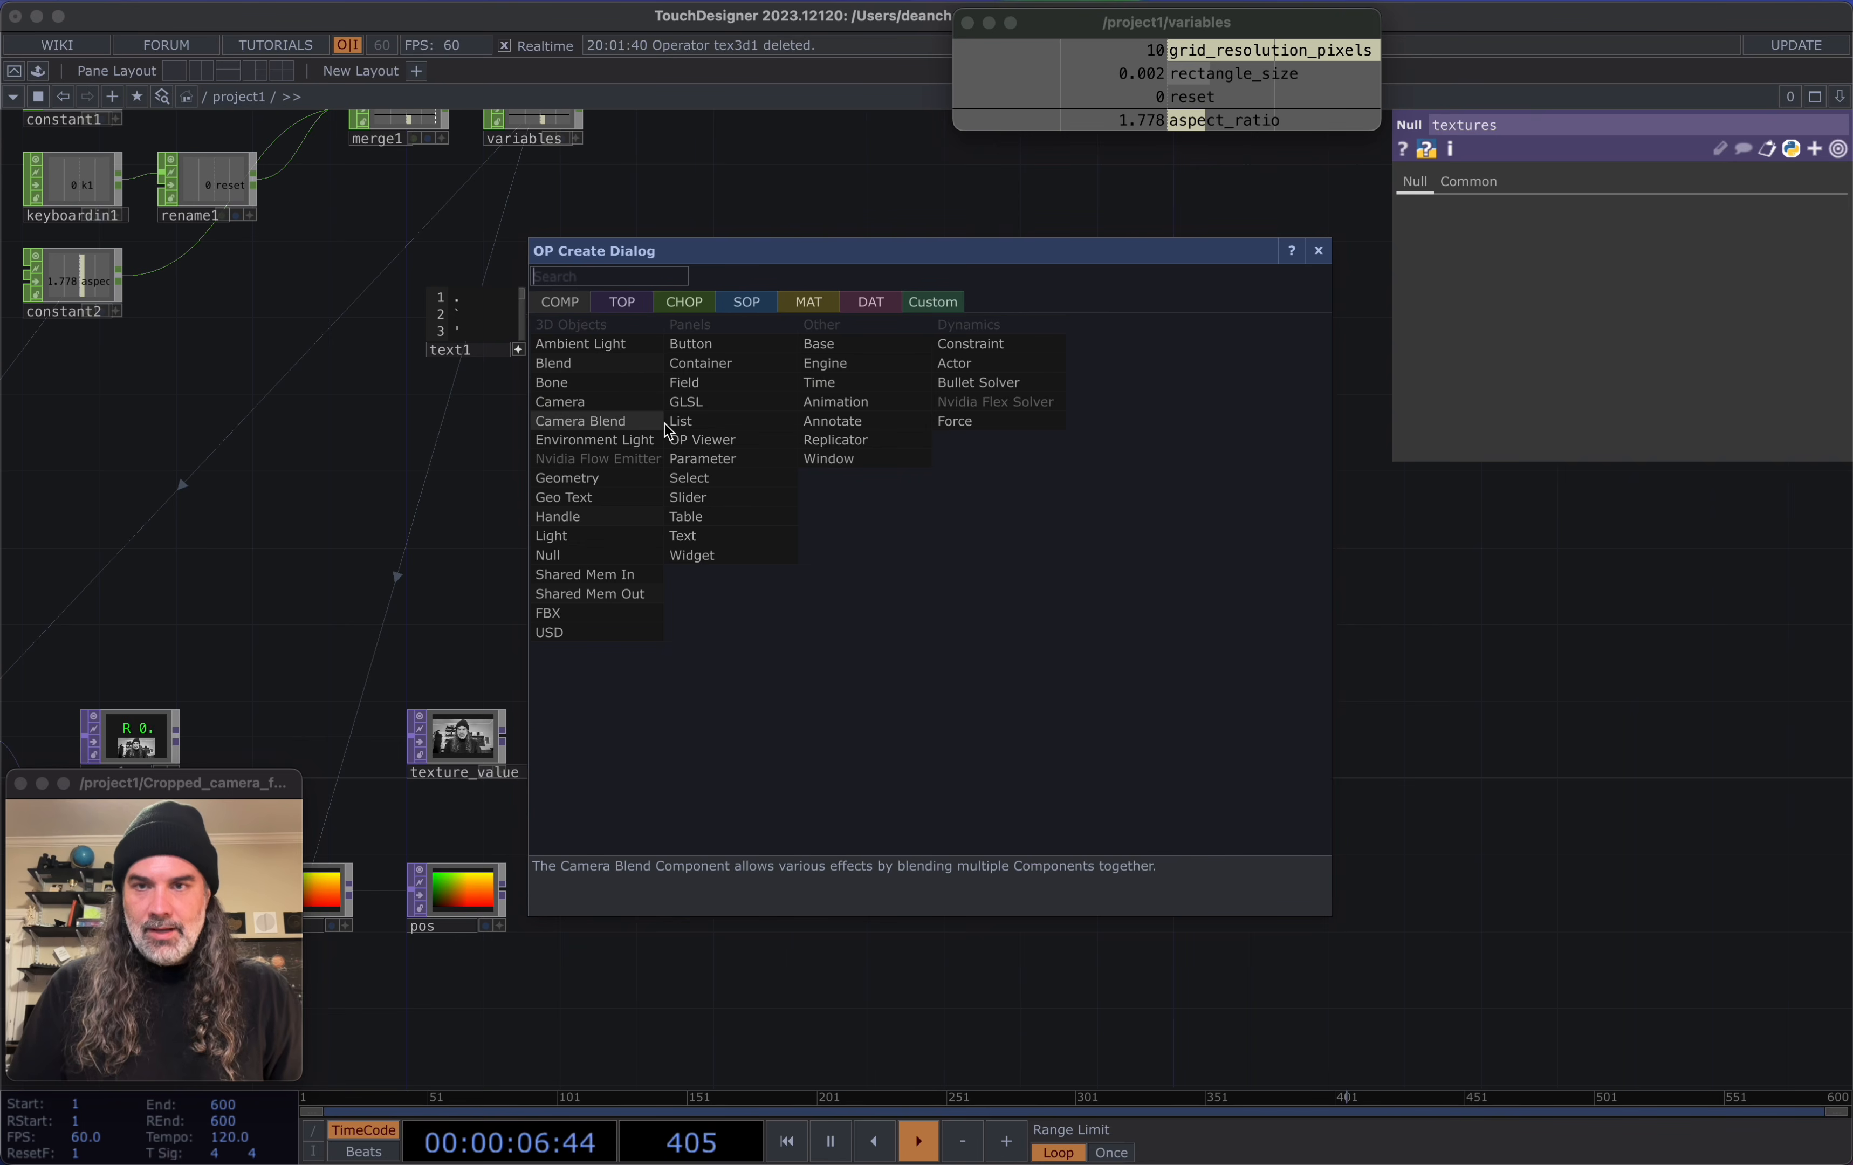
click(747, 302)
text(red)
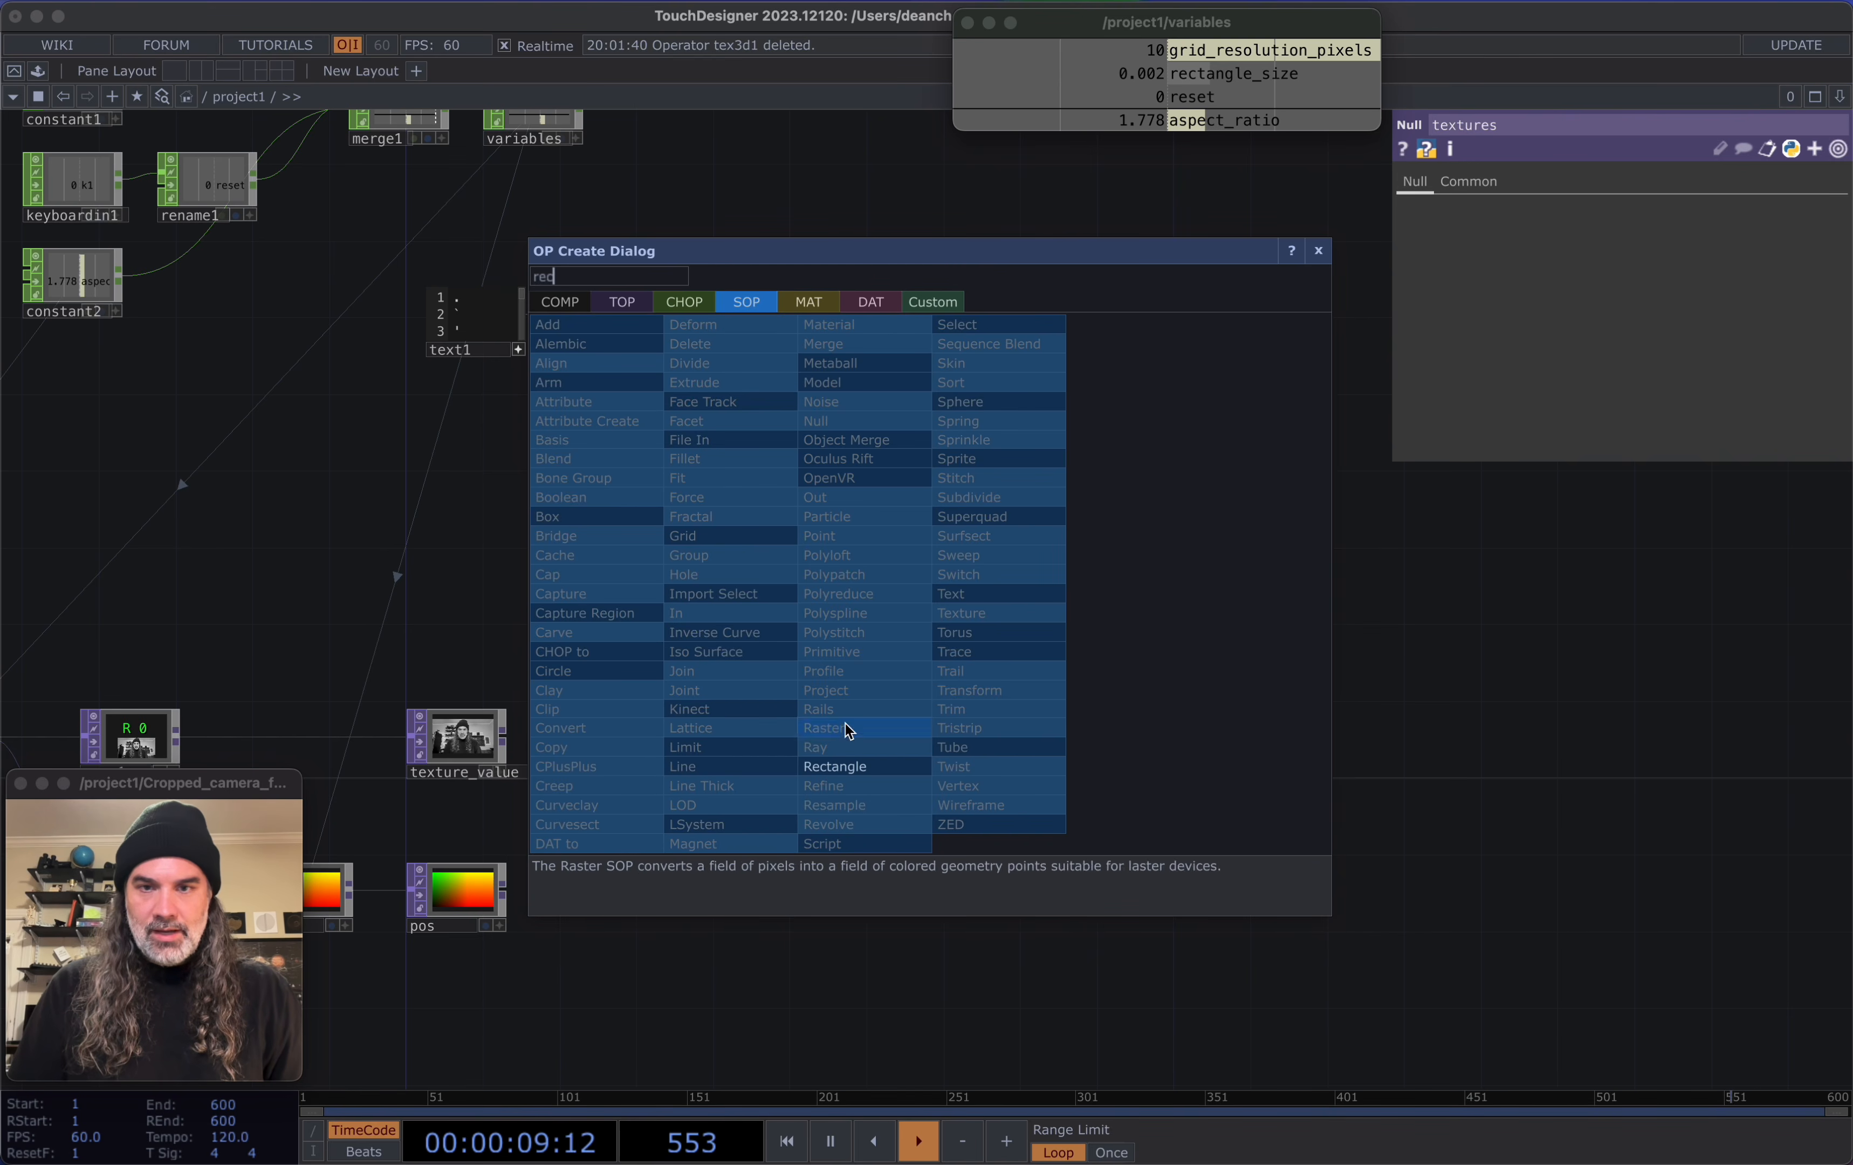
click(848, 766)
click(878, 586)
scroll(878, 586, up, 3)
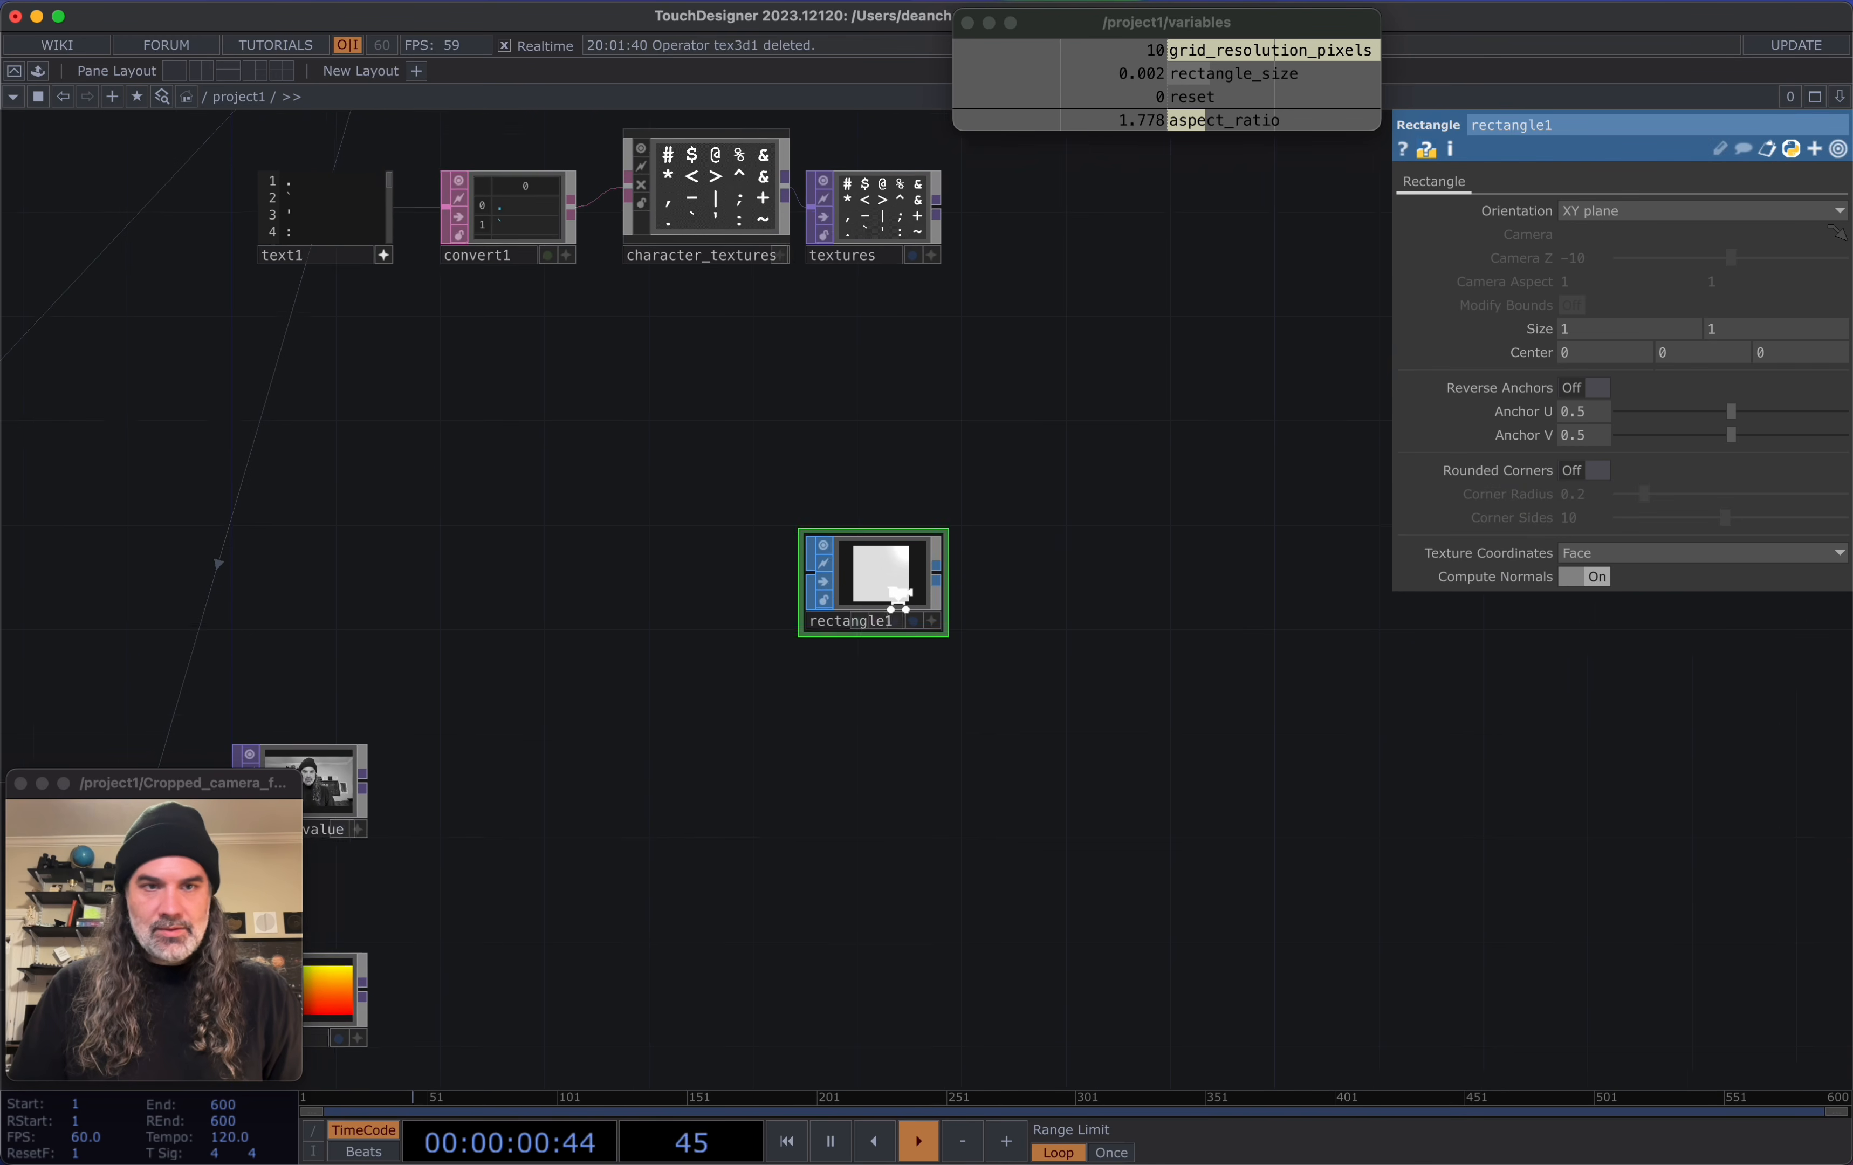
Link both Size values of rectangle1 to the rectangle_size channel of variables
scroll(665, 522, down, 1)
drag(1224, 74, 1547, 327)
click(1547, 316)
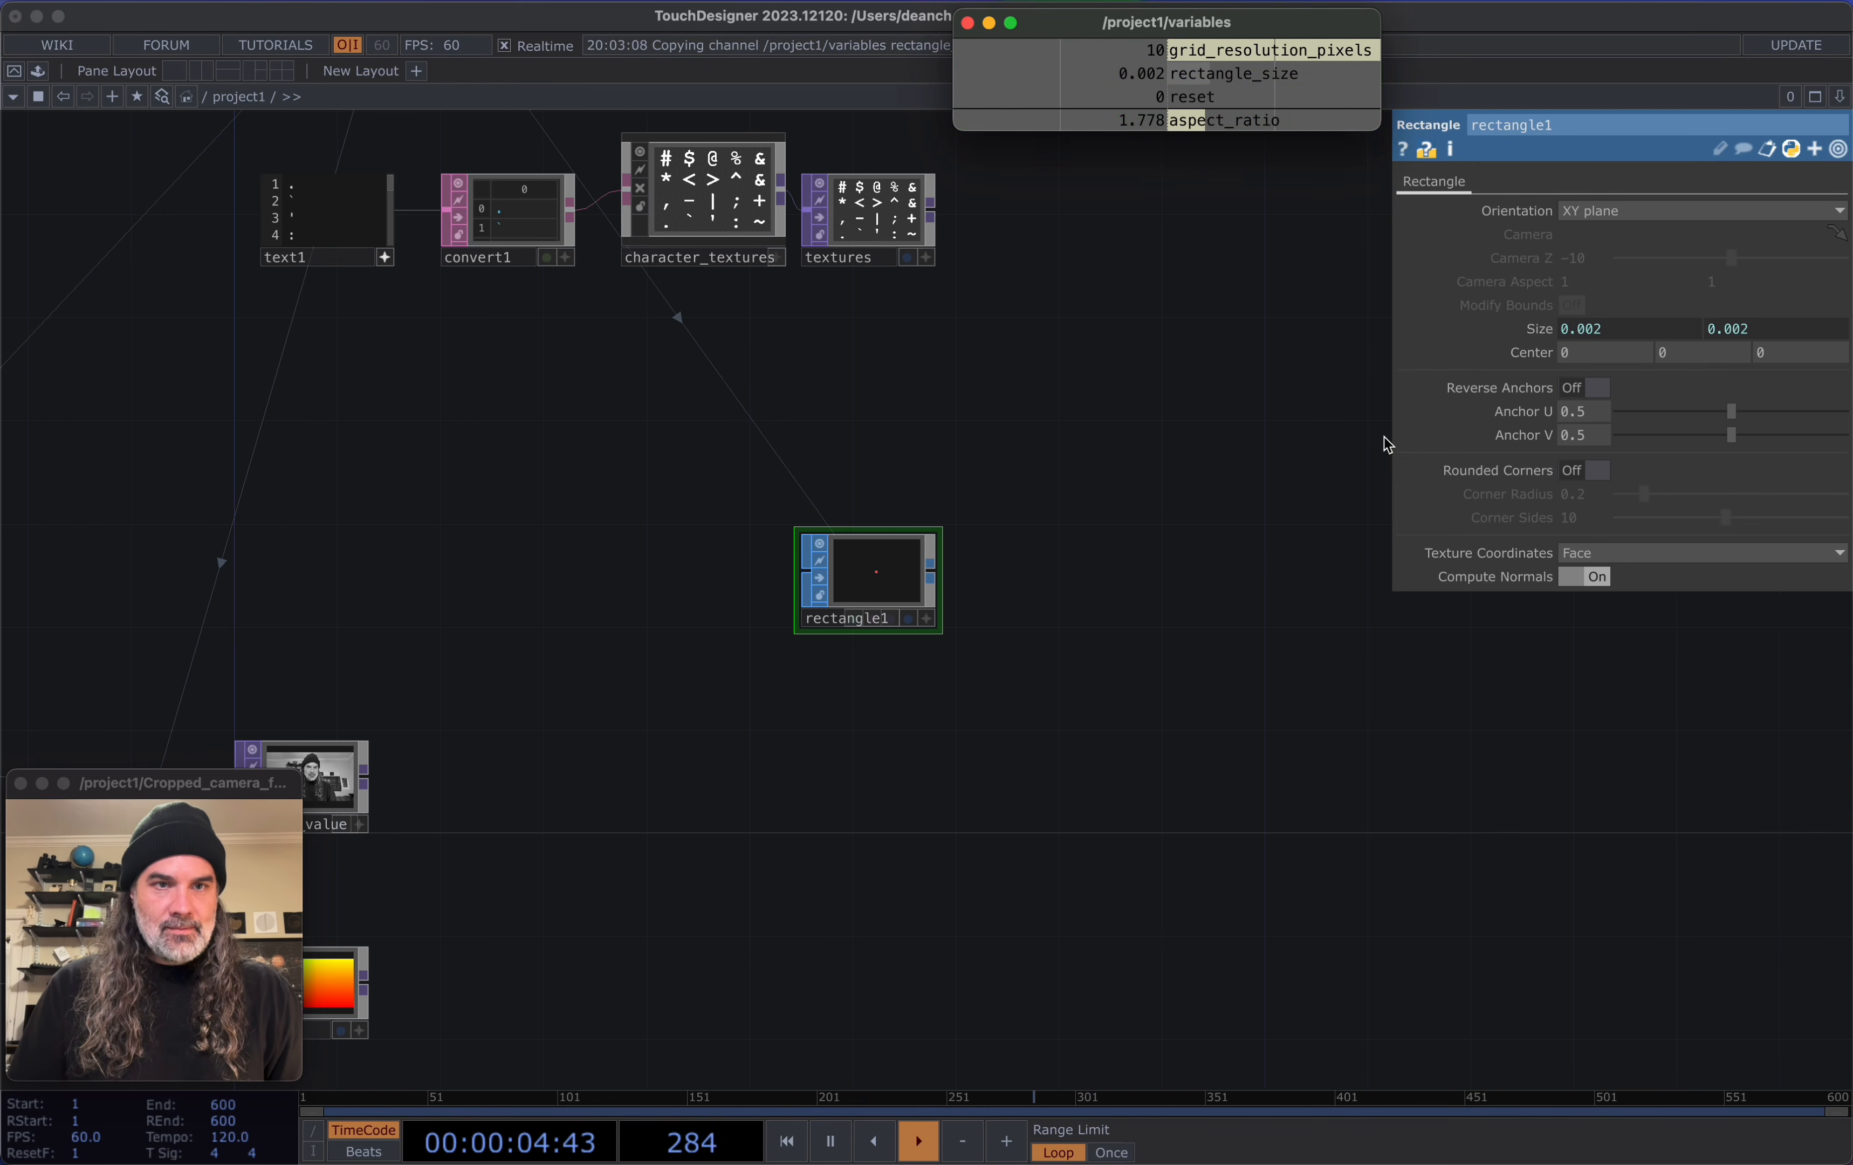
scroll(942, 563, up, 2)
click(911, 543)
click(1054, 529)
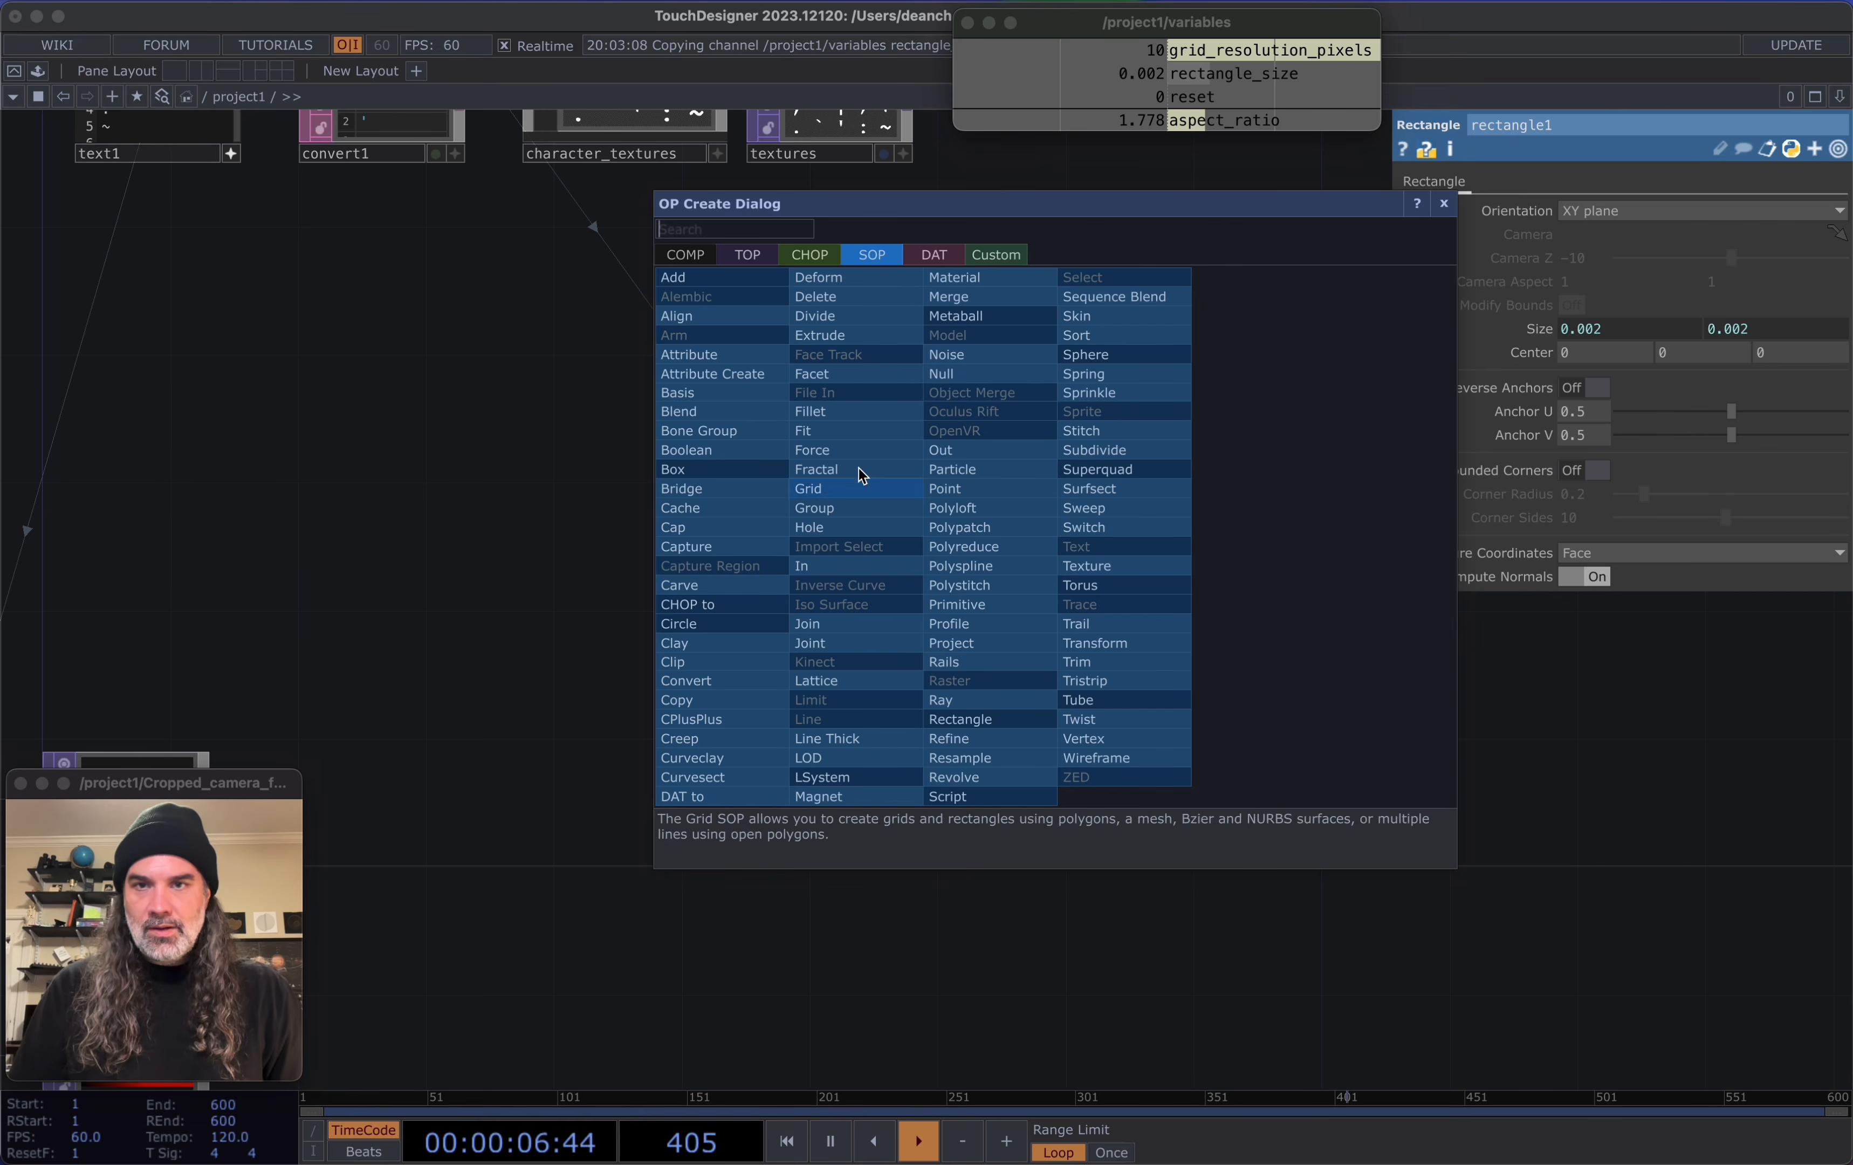
click(685, 255)
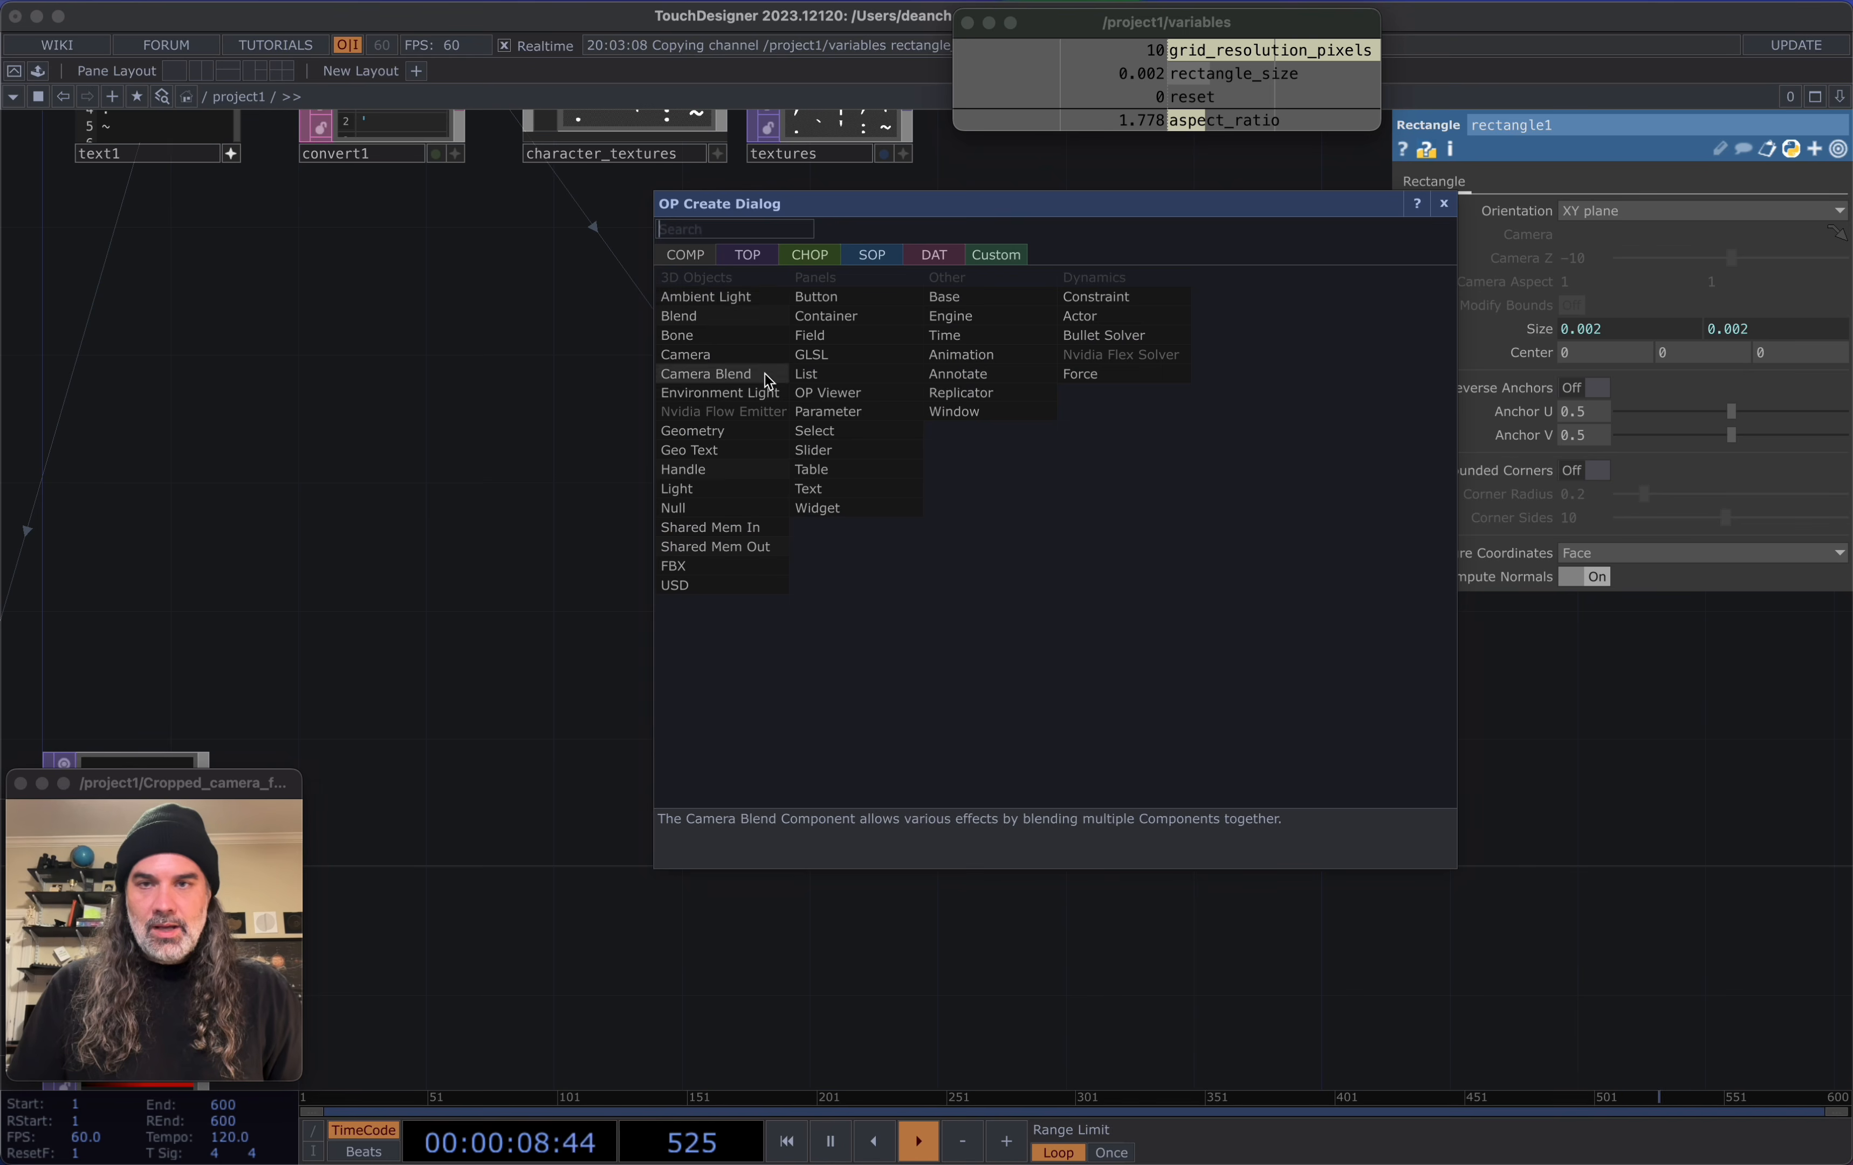
key(Escape)
Add a Geometry COMP wired from the output of rectangle1 and place it beside that node
scroll(968, 538, up, 2)
scroll(966, 537, up, 1)
drag(889, 560, 1099, 491)
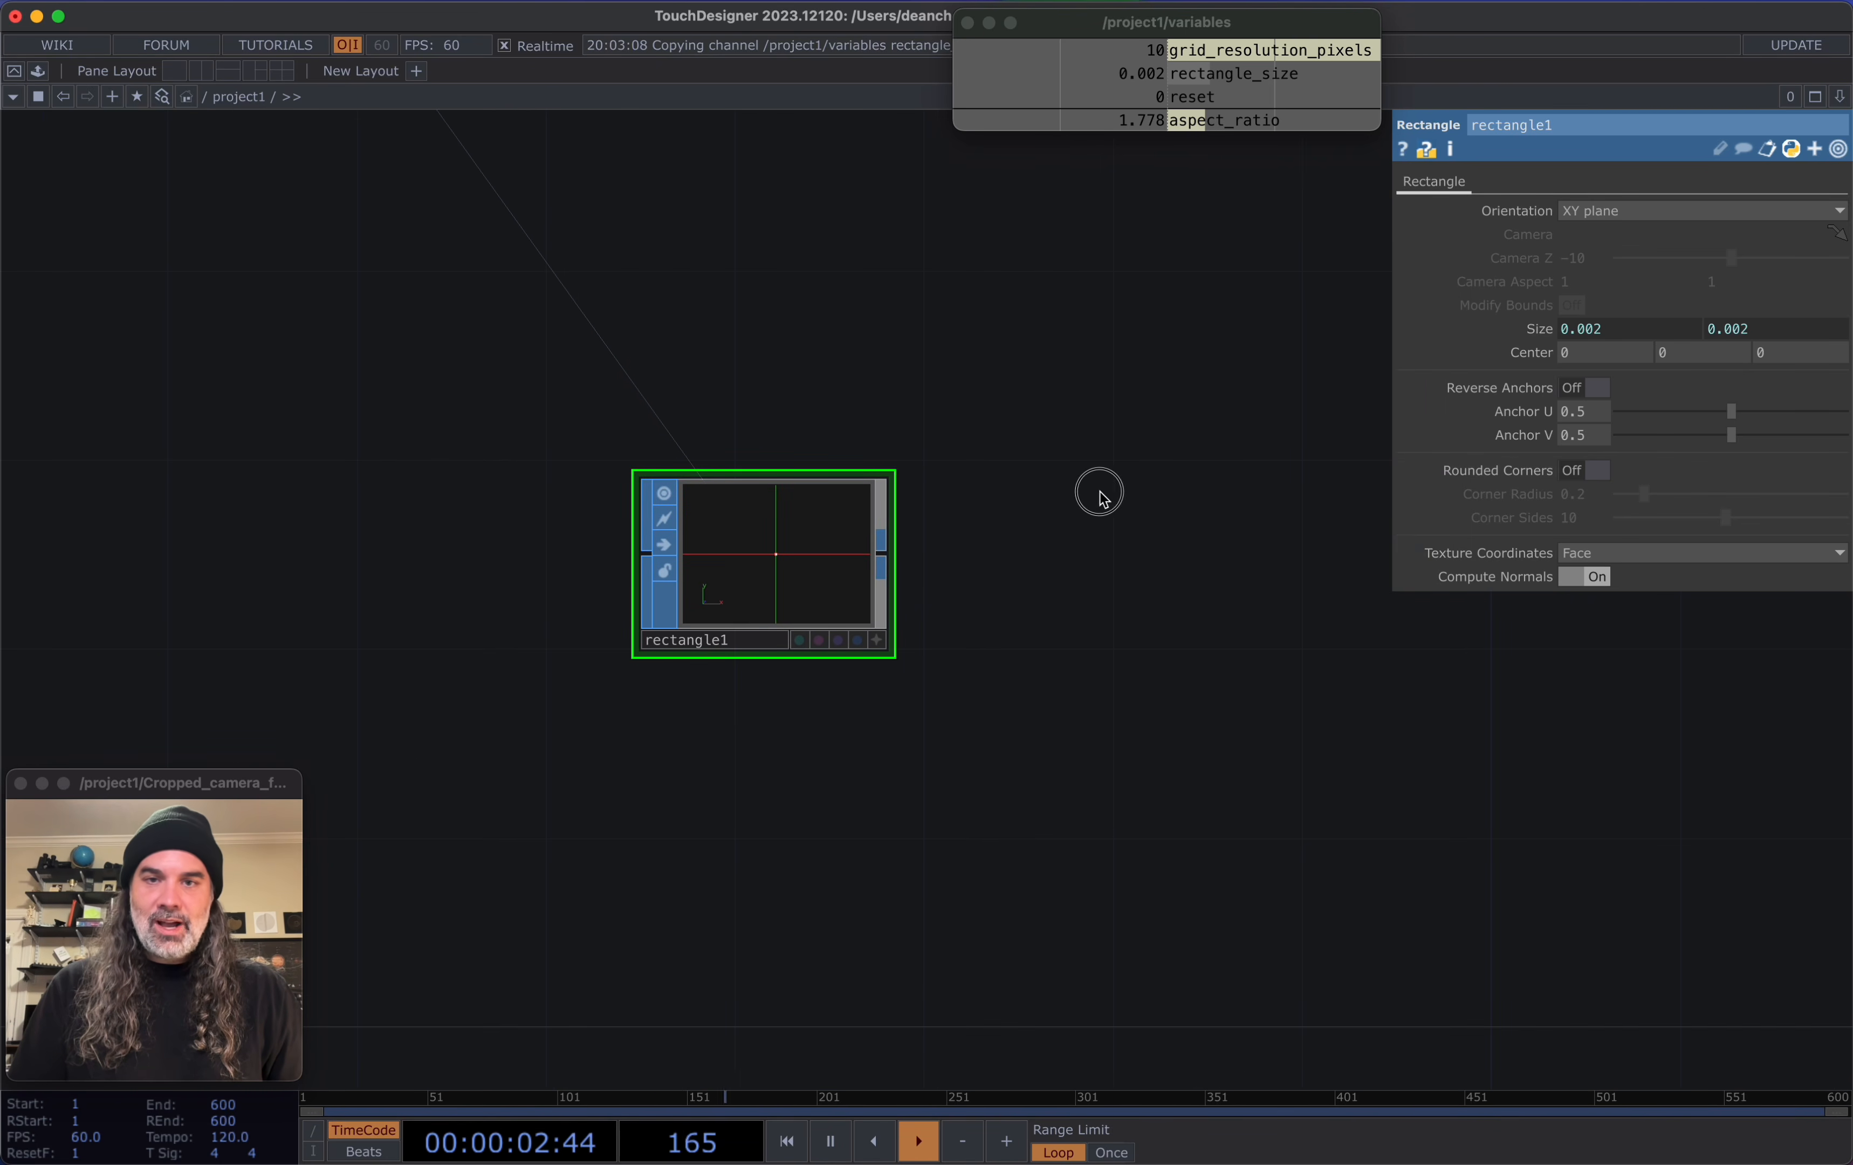
drag(882, 553, 1062, 518)
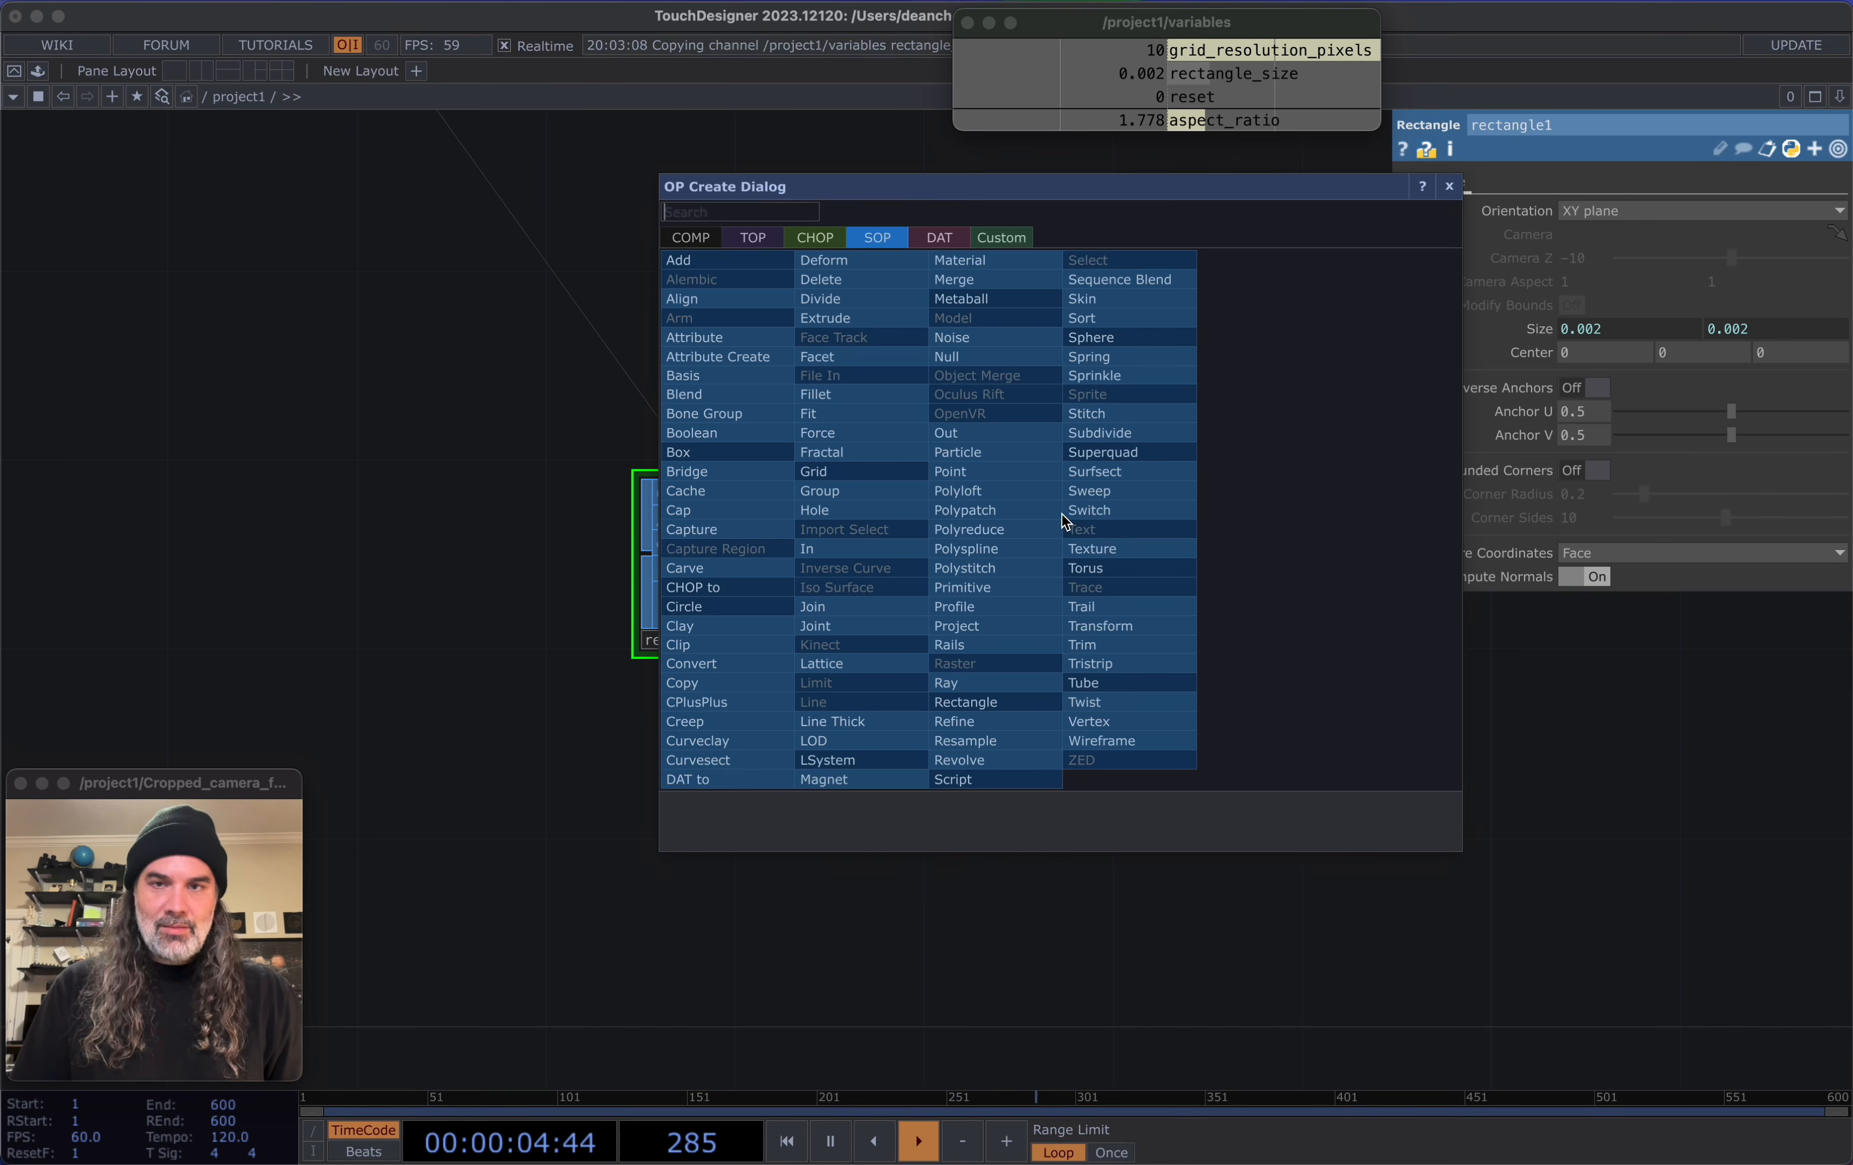
click(690, 238)
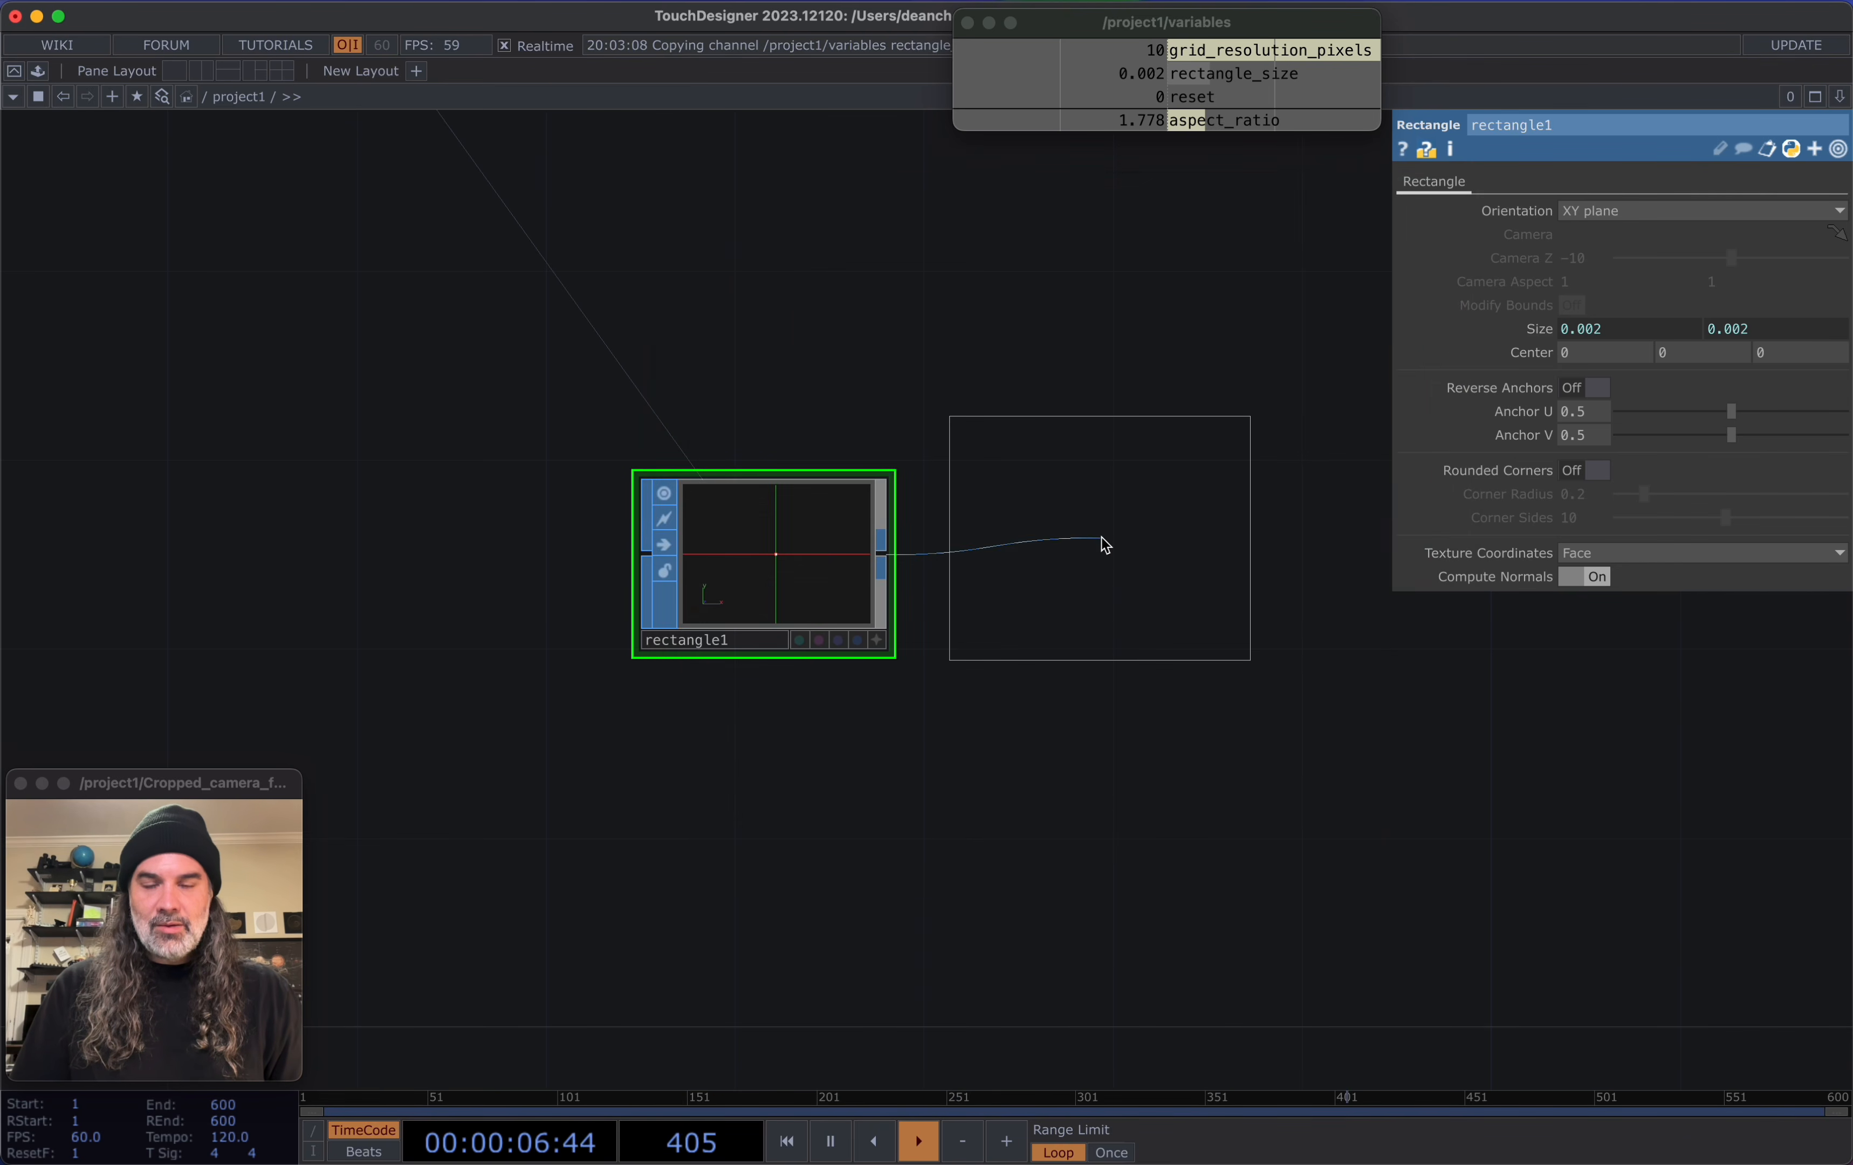
click(1113, 532)
scroll(1009, 740, right, 5)
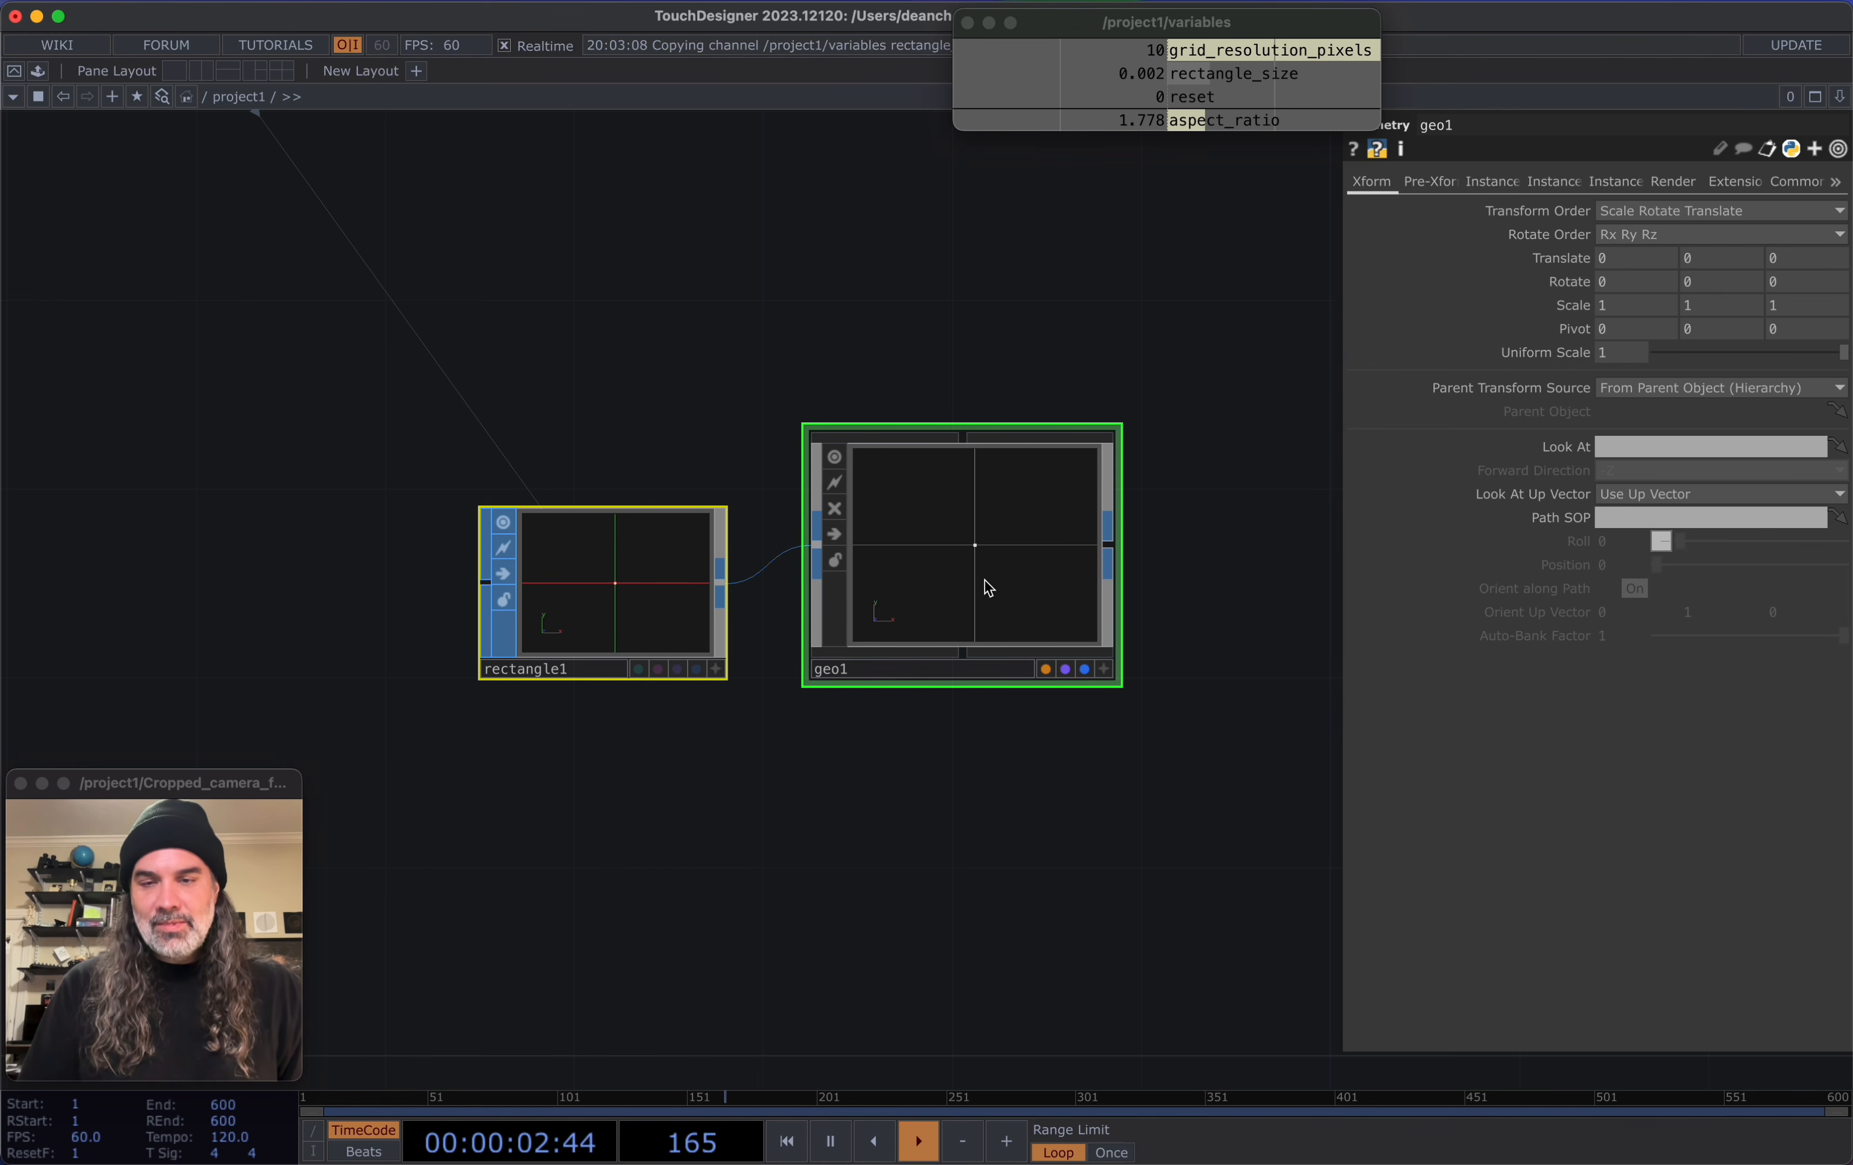
Enable instancing on geo1 and assign the pos operator as its Translate OP
scroll(889, 581, up, 1)
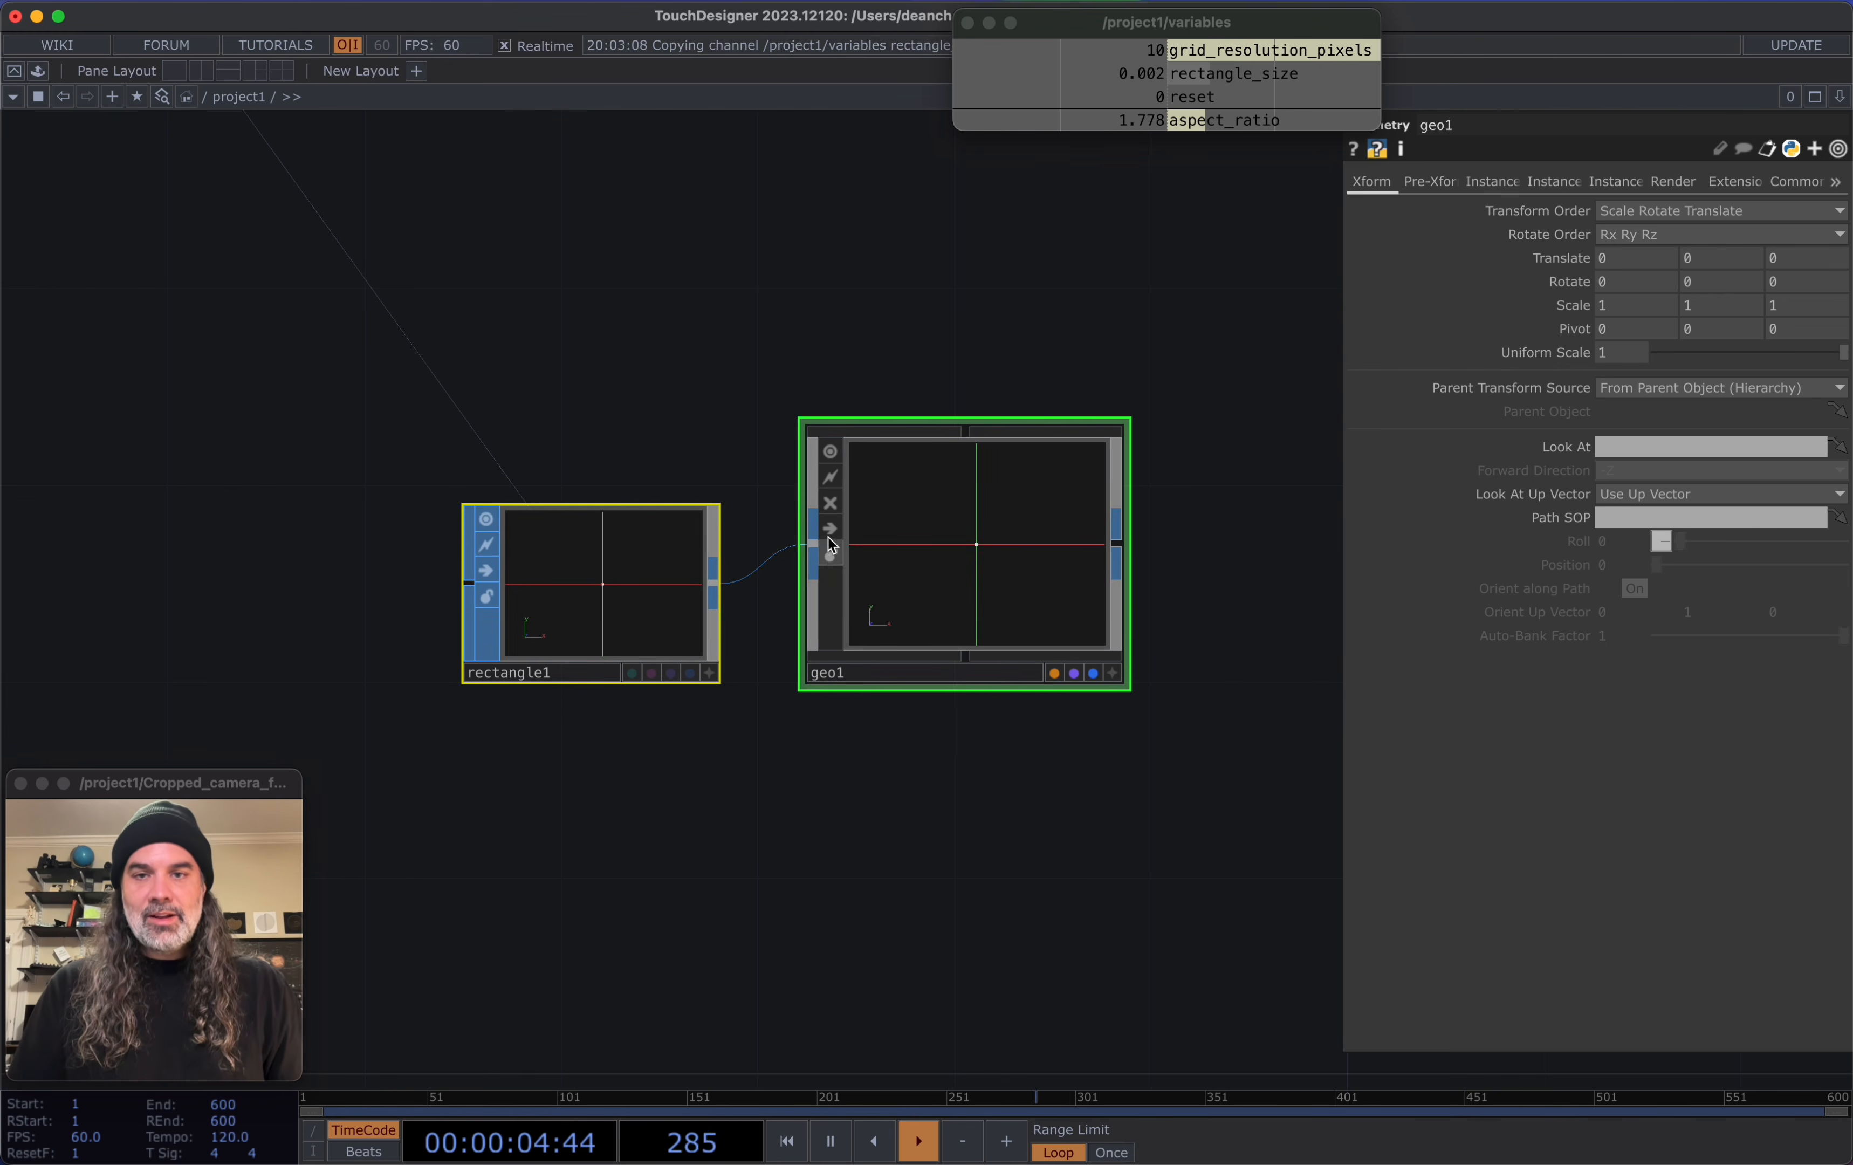
click(952, 562)
drag(976, 755, 912, 736)
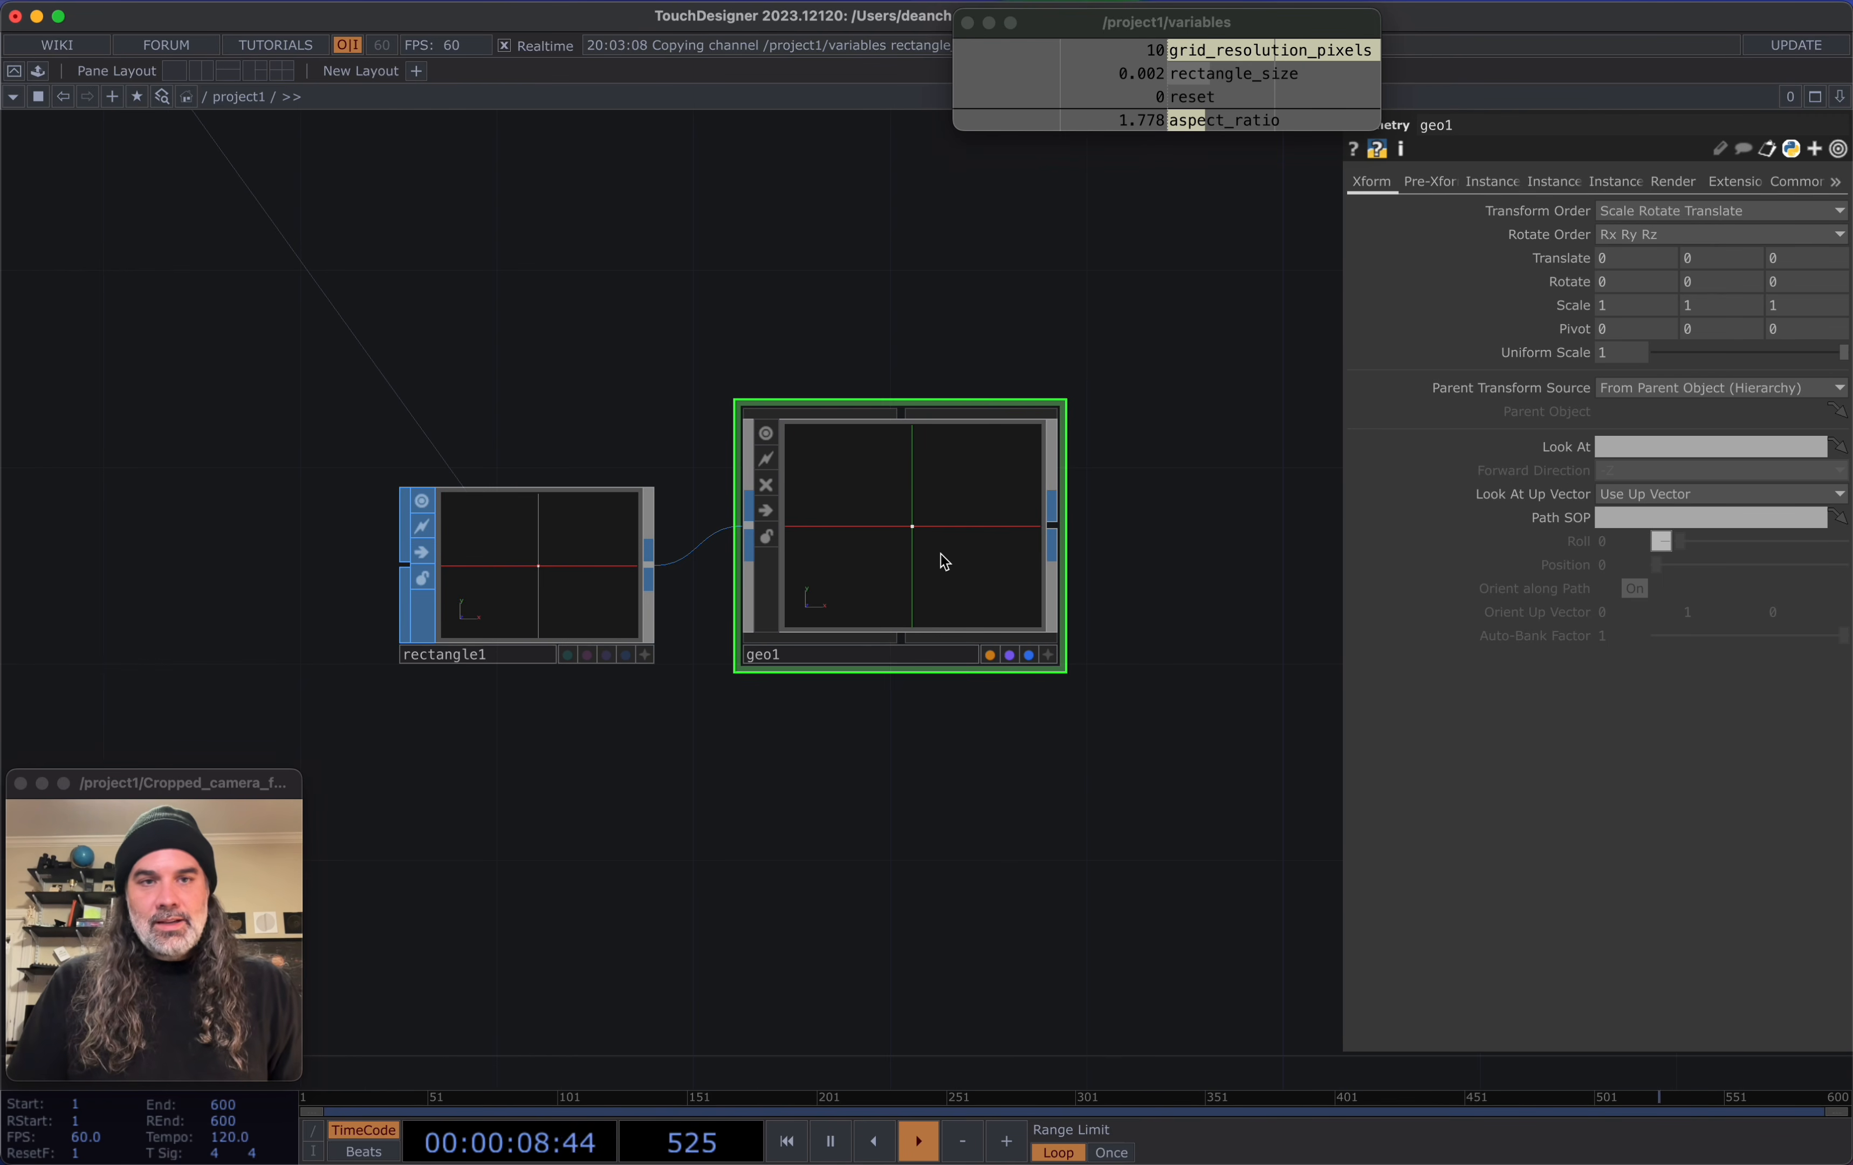
click(1491, 183)
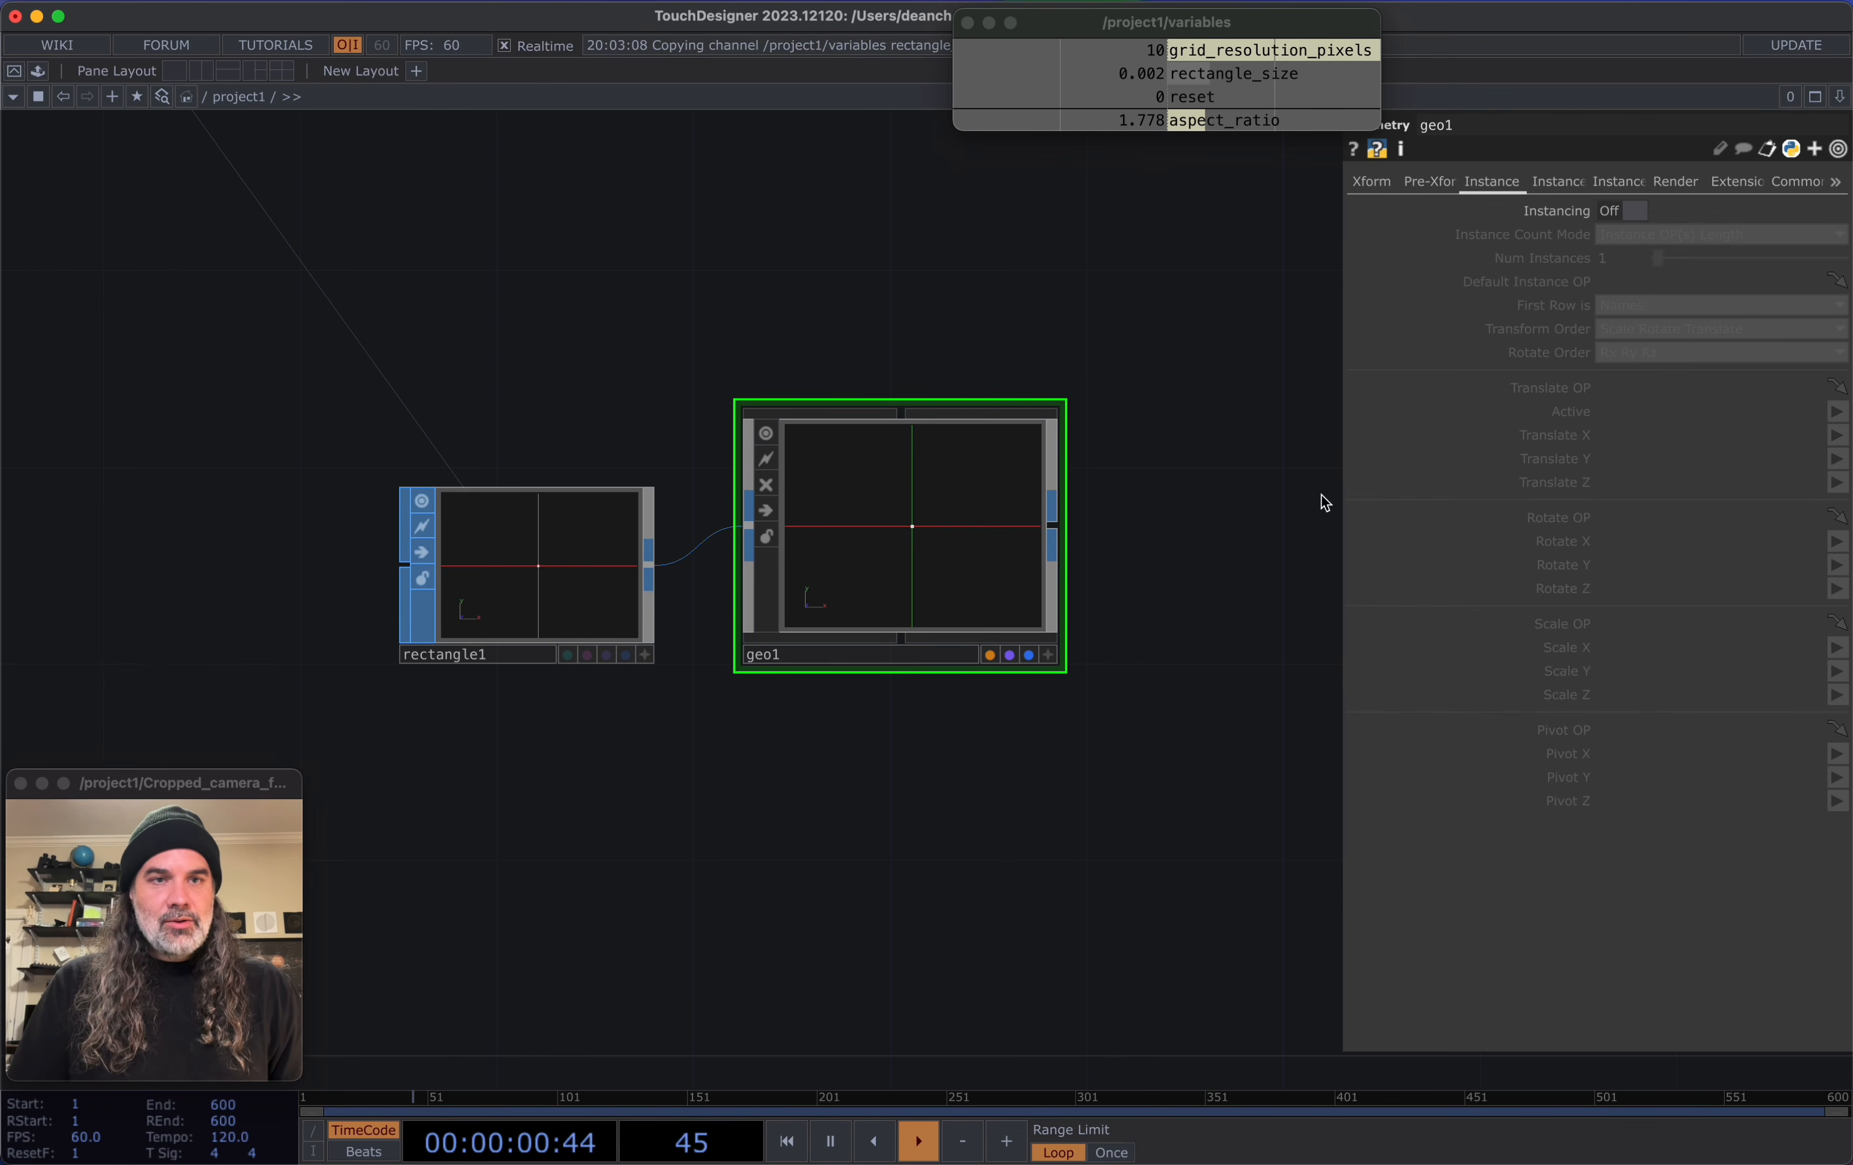
scroll(1131, 740, down, 10)
drag(952, 793, 997, 774)
scroll(996, 776, up, 5)
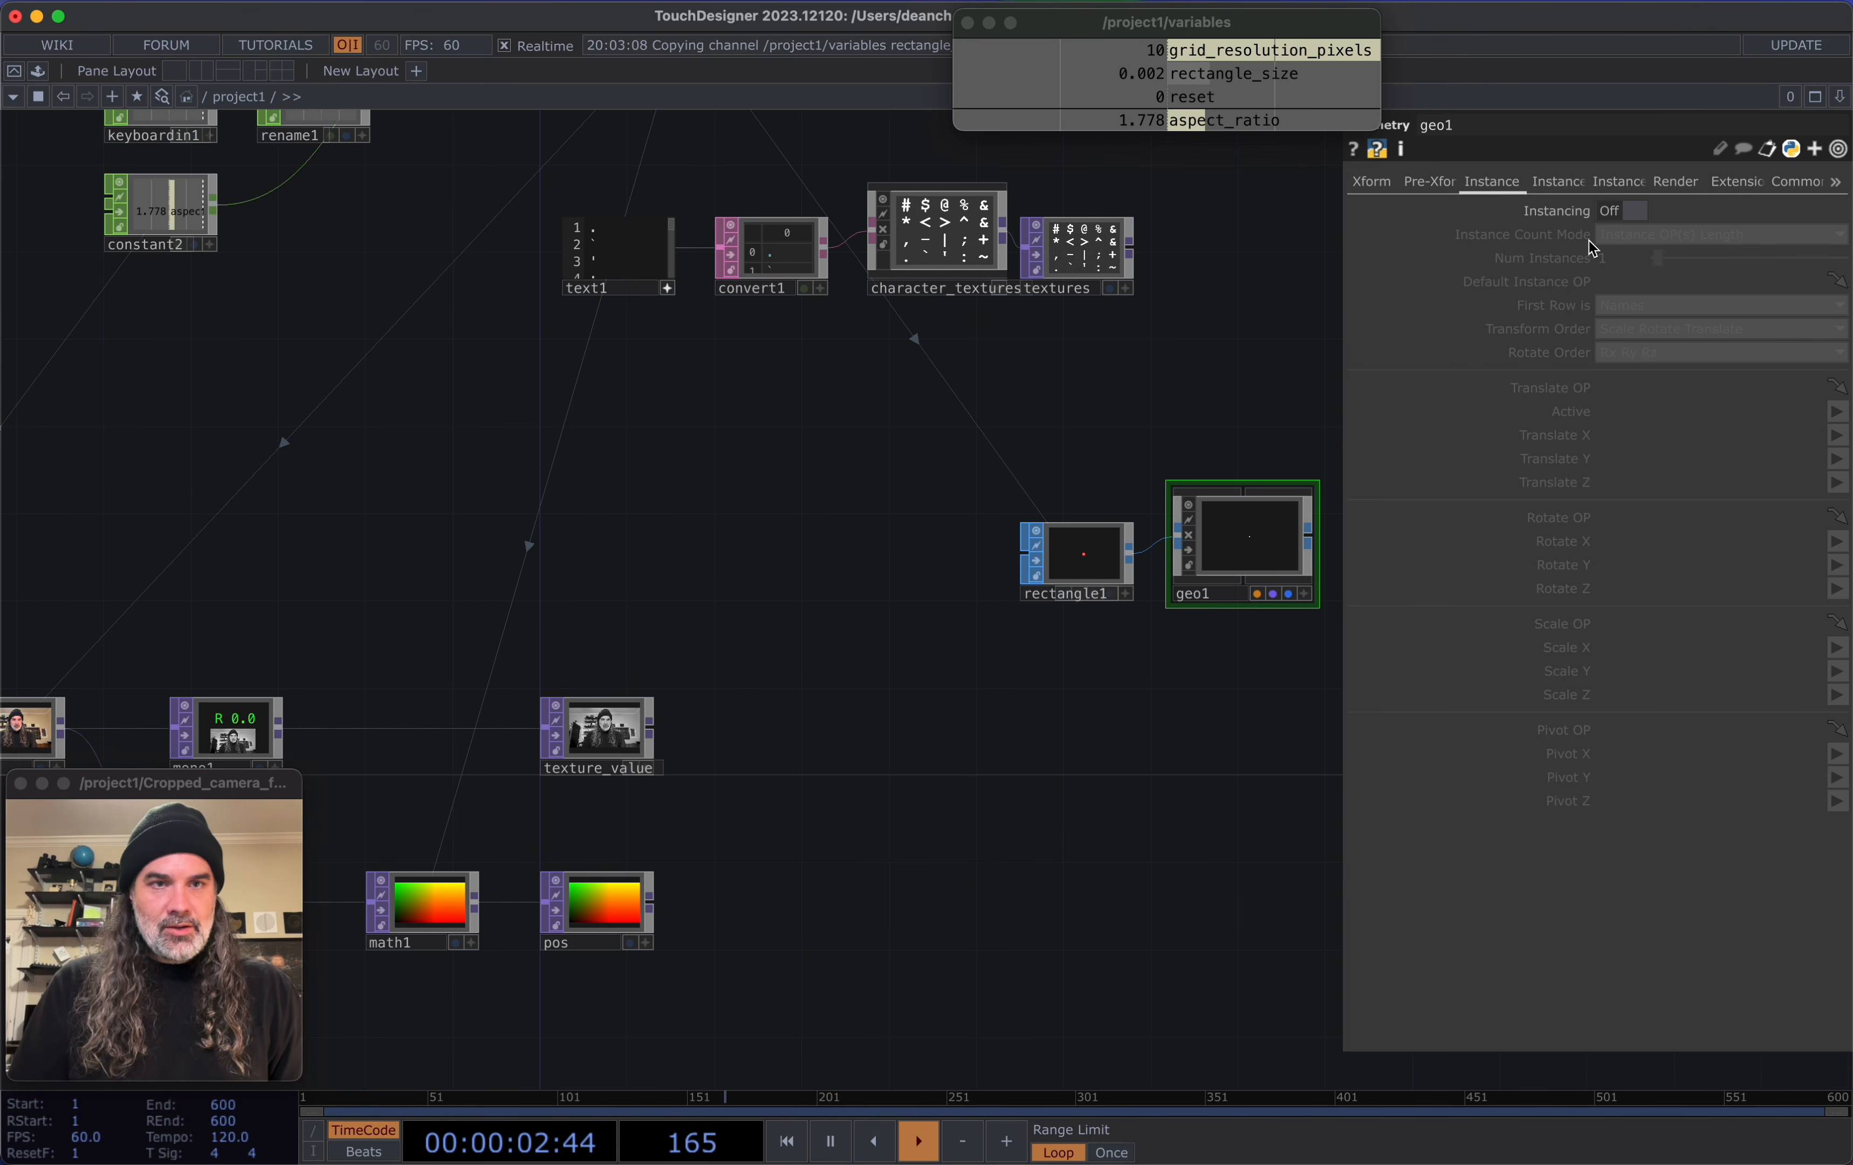
click(1611, 212)
drag(608, 919, 1633, 387)
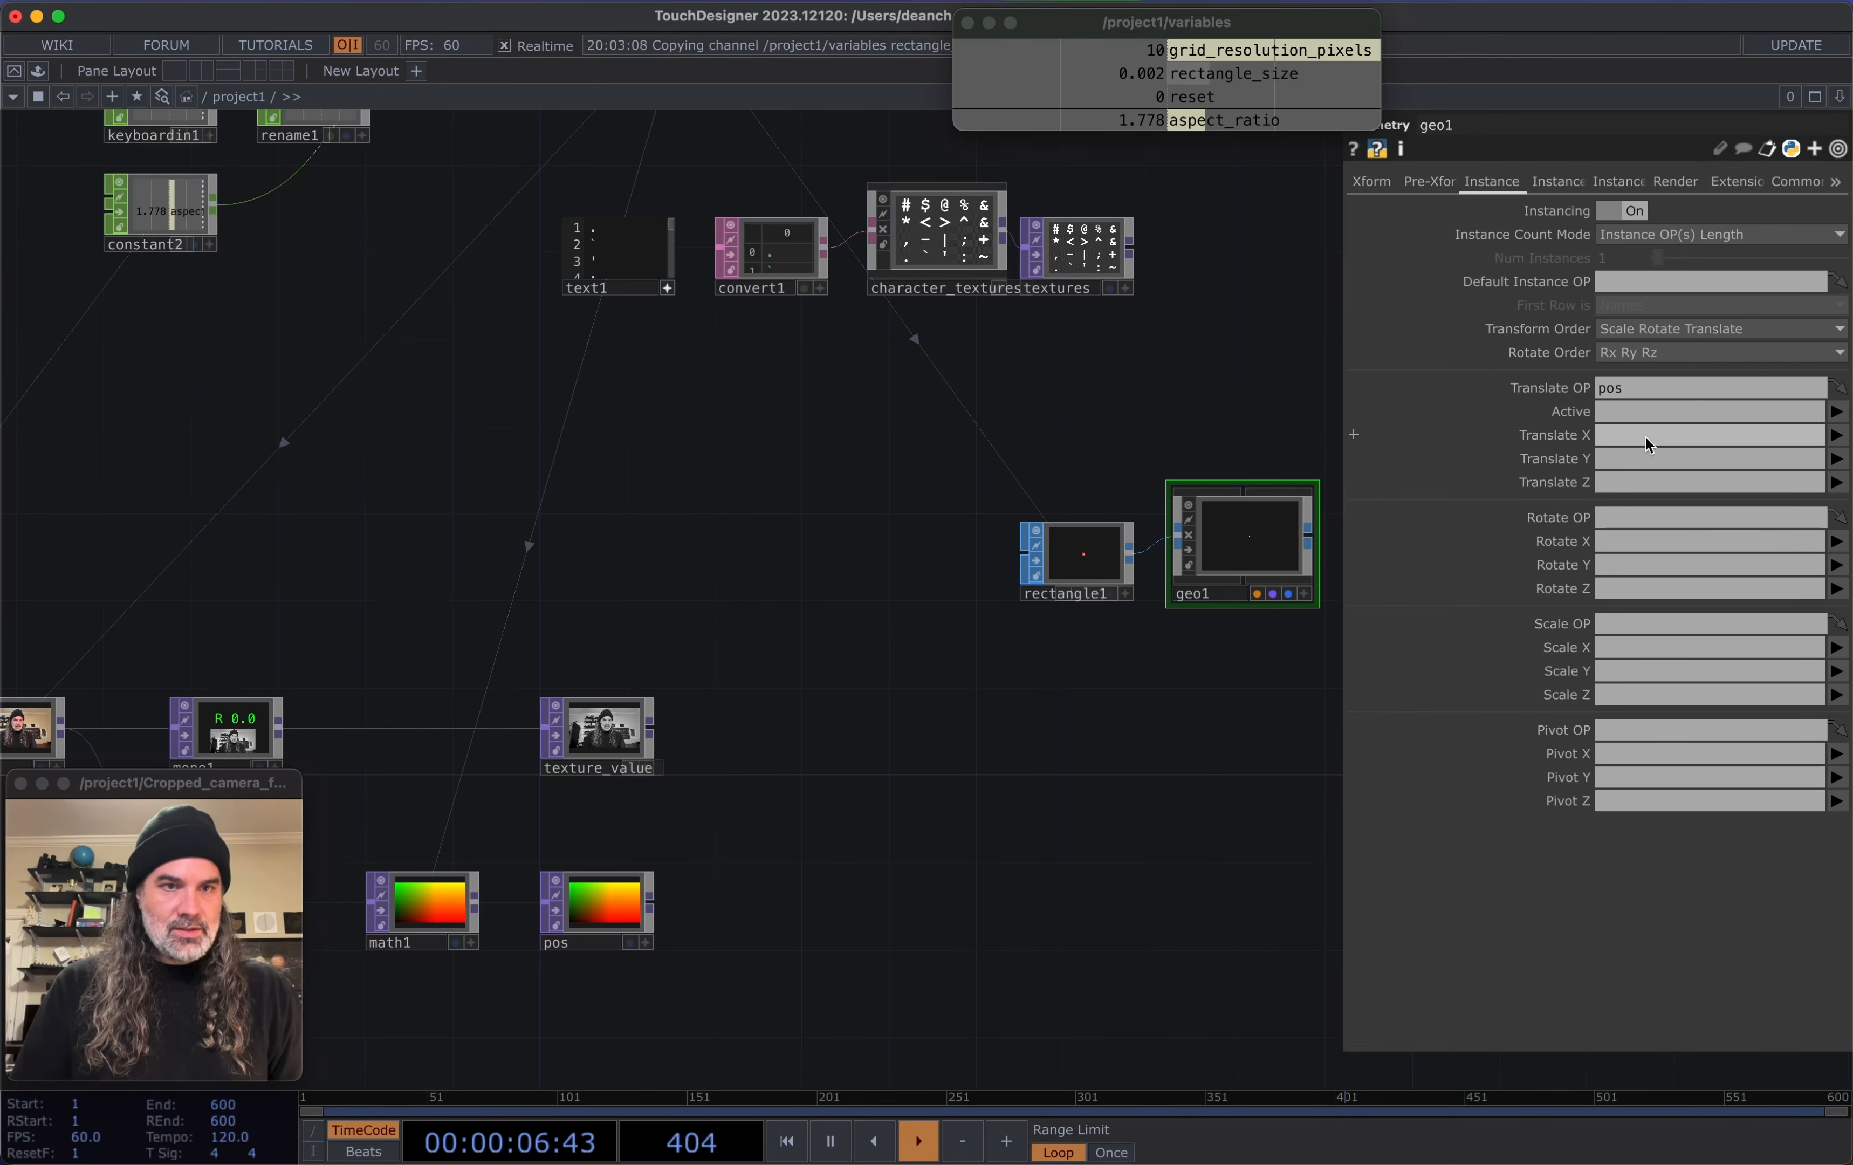
Map the geo1 instances' Translate X to r and Translate Y to g
click(1621, 441)
text(r)
click(1639, 462)
text(g)
click(1231, 809)
drag(1102, 801, 924, 851)
scroll(1096, 674, up, 10)
drag(1078, 681, 999, 1009)
scroll(997, 607, up, 8)
scroll(997, 607, down, 12)
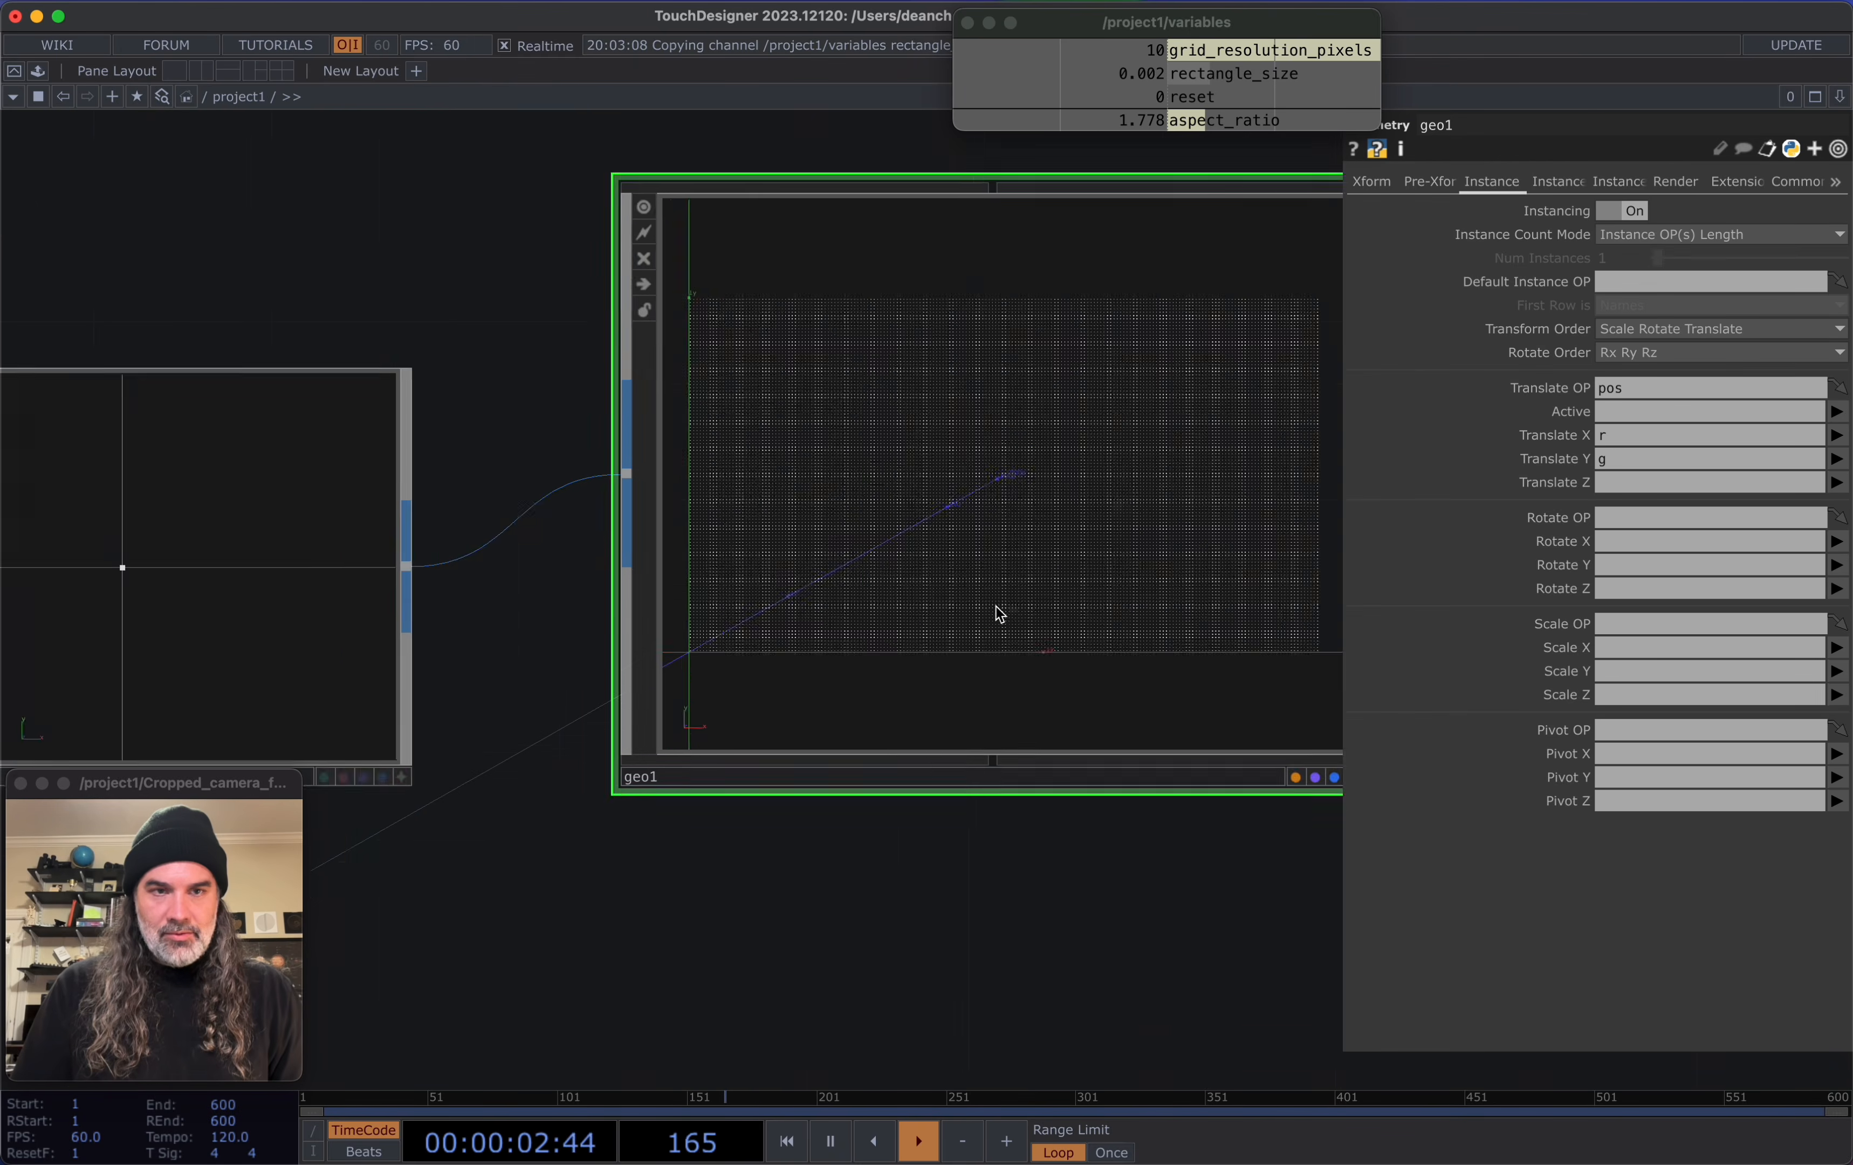
Open geo1's view in a separate floating window and enlarge it to inspect the instance grid
click(668, 589)
drag(679, 303, 957, 528)
scroll(1189, 717, down, 1)
right_click(1264, 826)
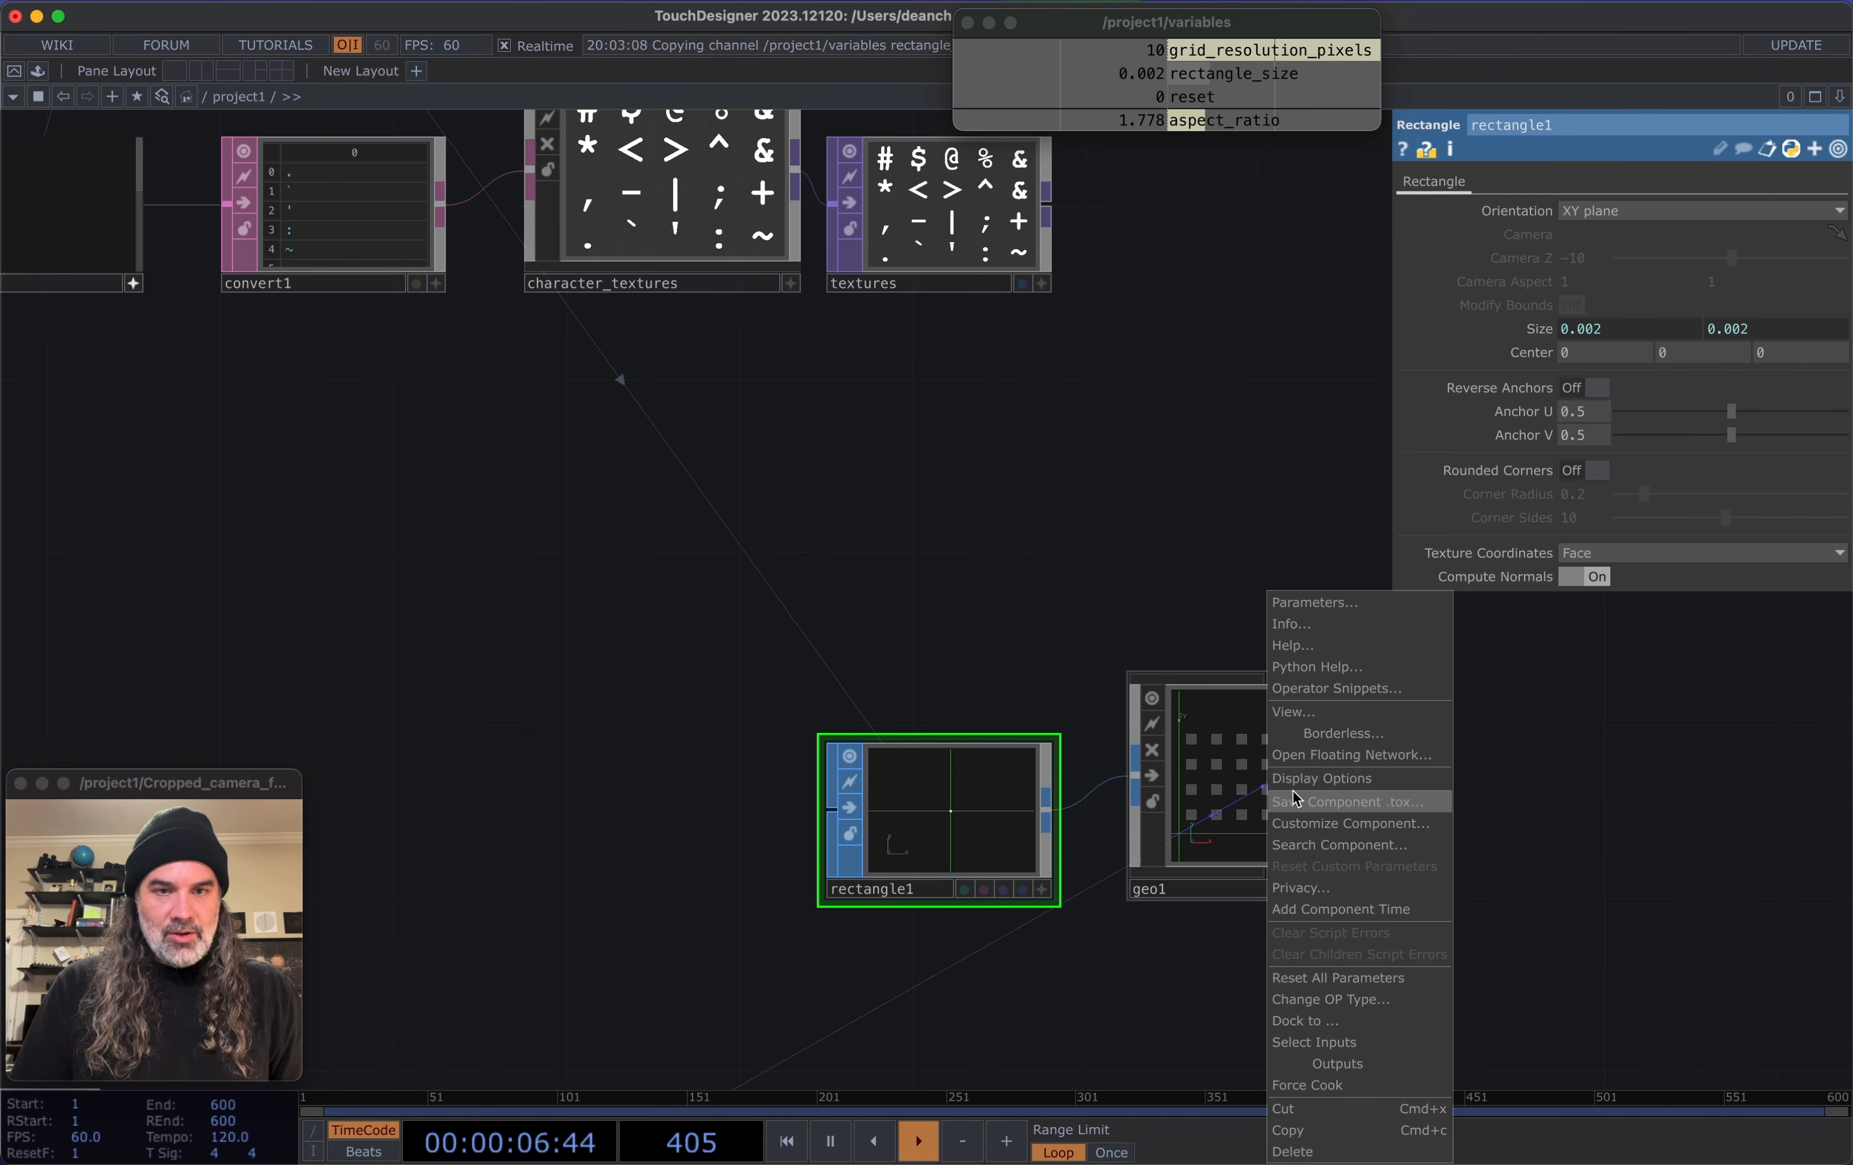
click(1355, 710)
drag(1355, 553, 665, 221)
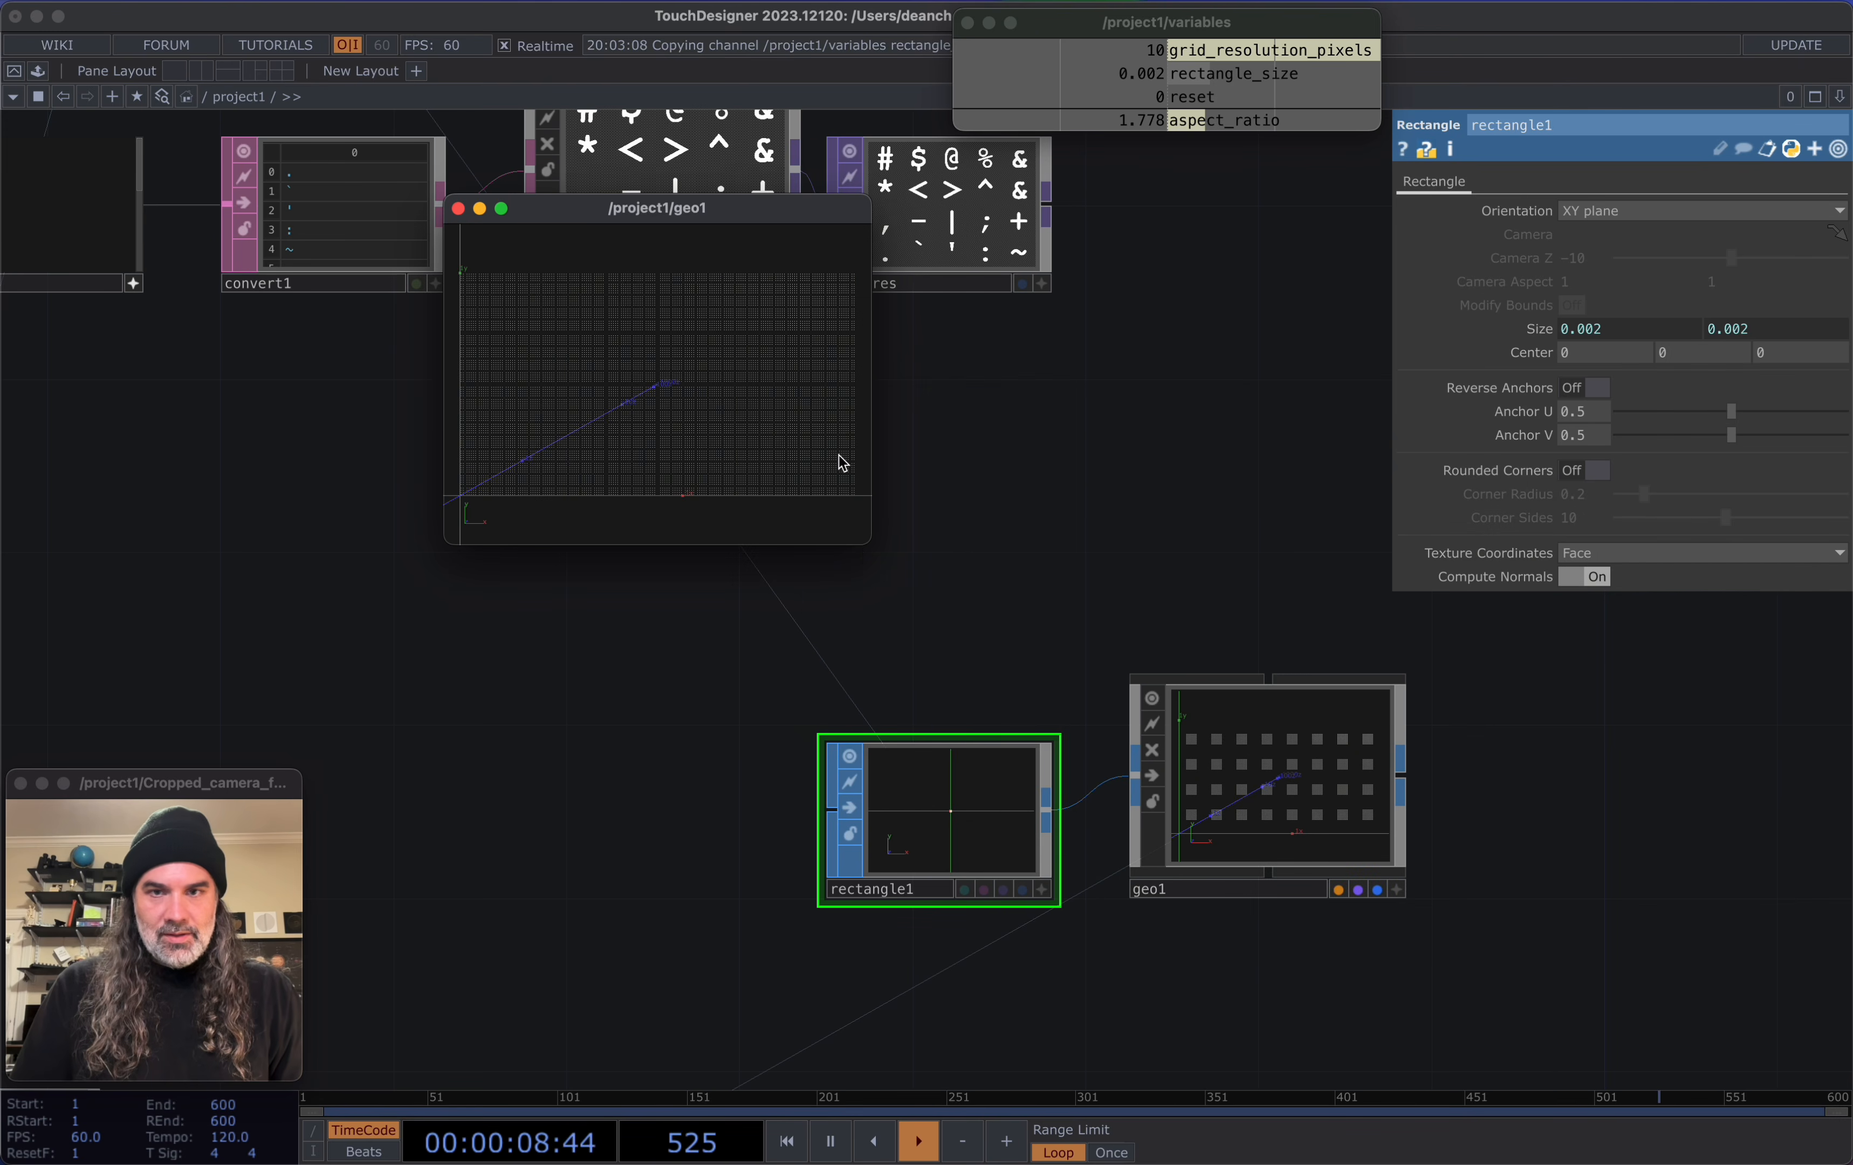
drag(869, 549, 1840, 1086)
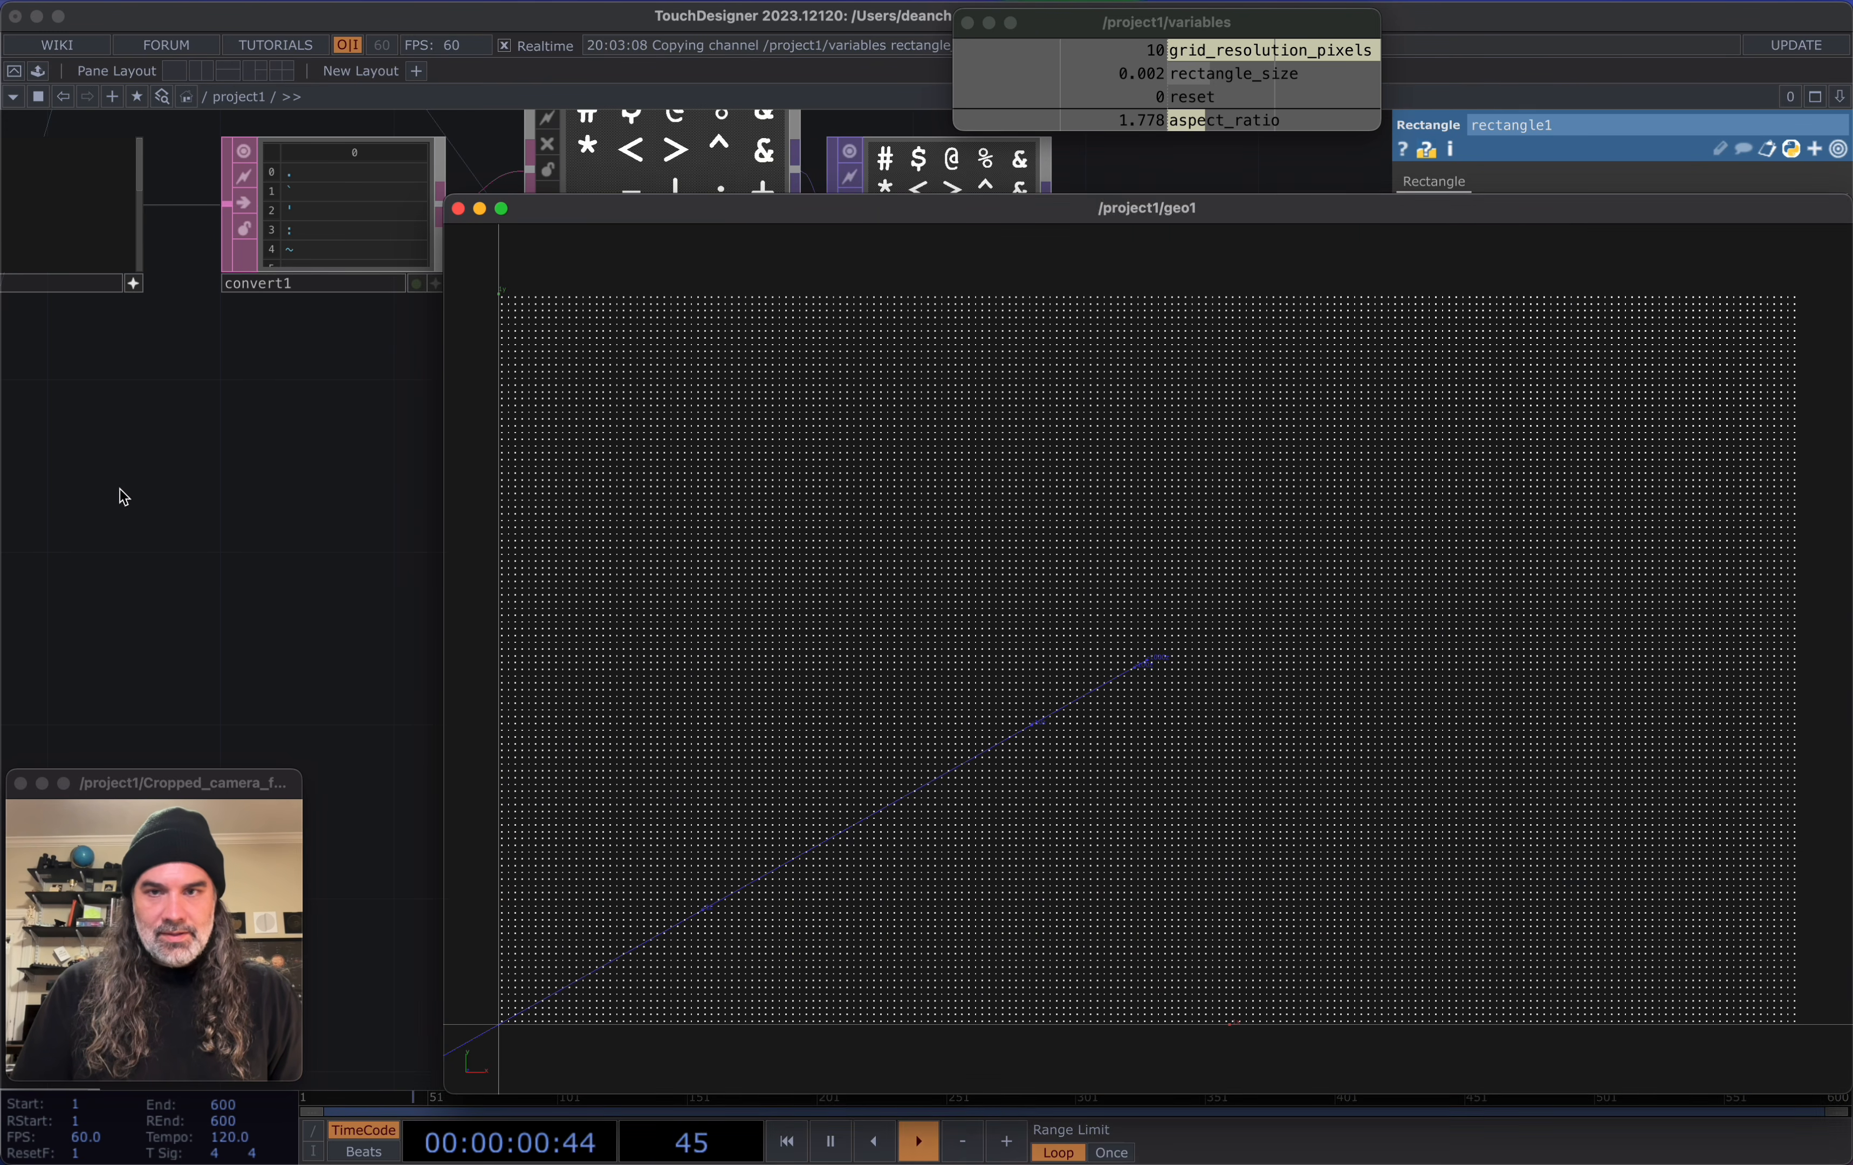
Raise rectangle_size in constant1 to 0.009 with the geo1 viewer alongside, and close that viewer
scroll(368, 661, up, 5)
drag(151, 464, 254, 574)
scroll(254, 582, down, 2)
drag(233, 236, 499, 155)
click(263, 189)
drag(1266, 205, 1181, 362)
middle_click(1751, 263)
middle_drag(1760, 310, 1806, 310)
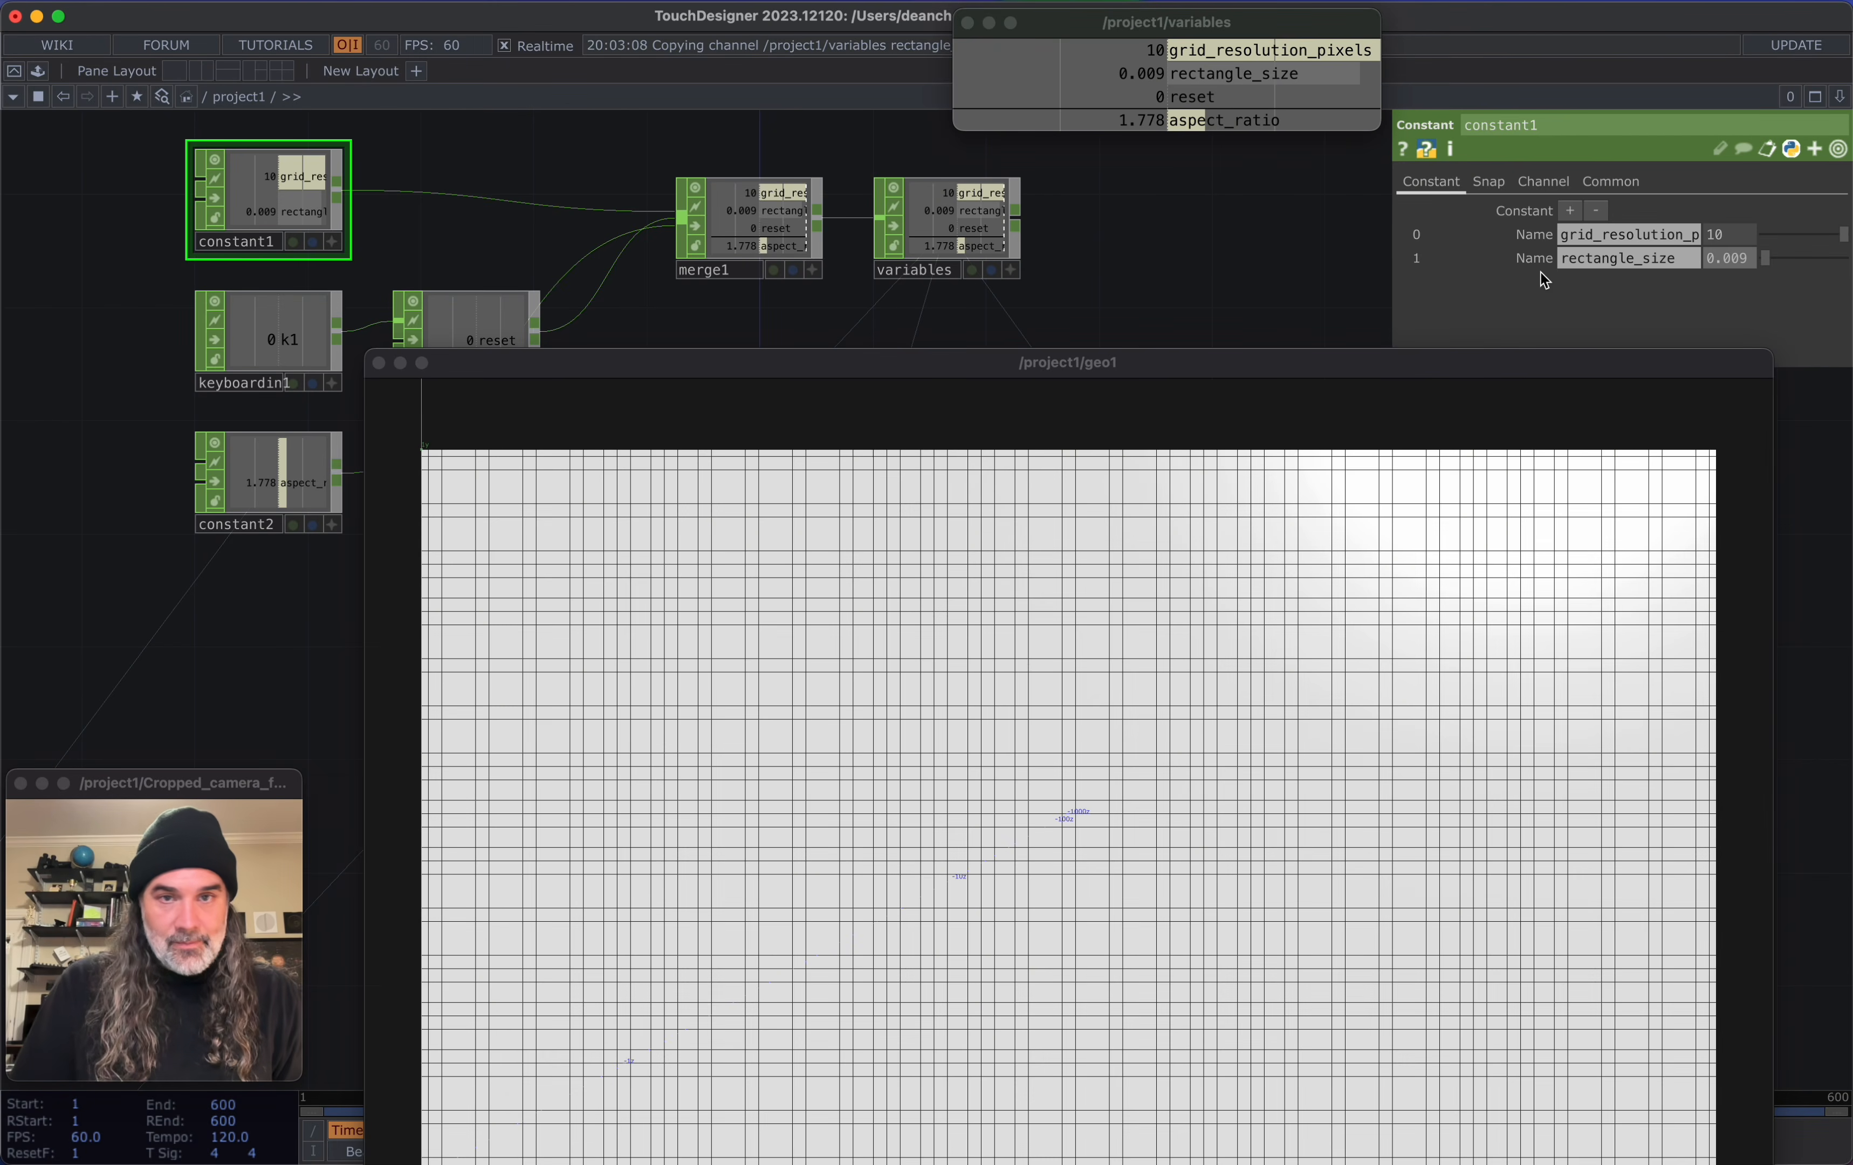
drag(522, 372, 465, 178)
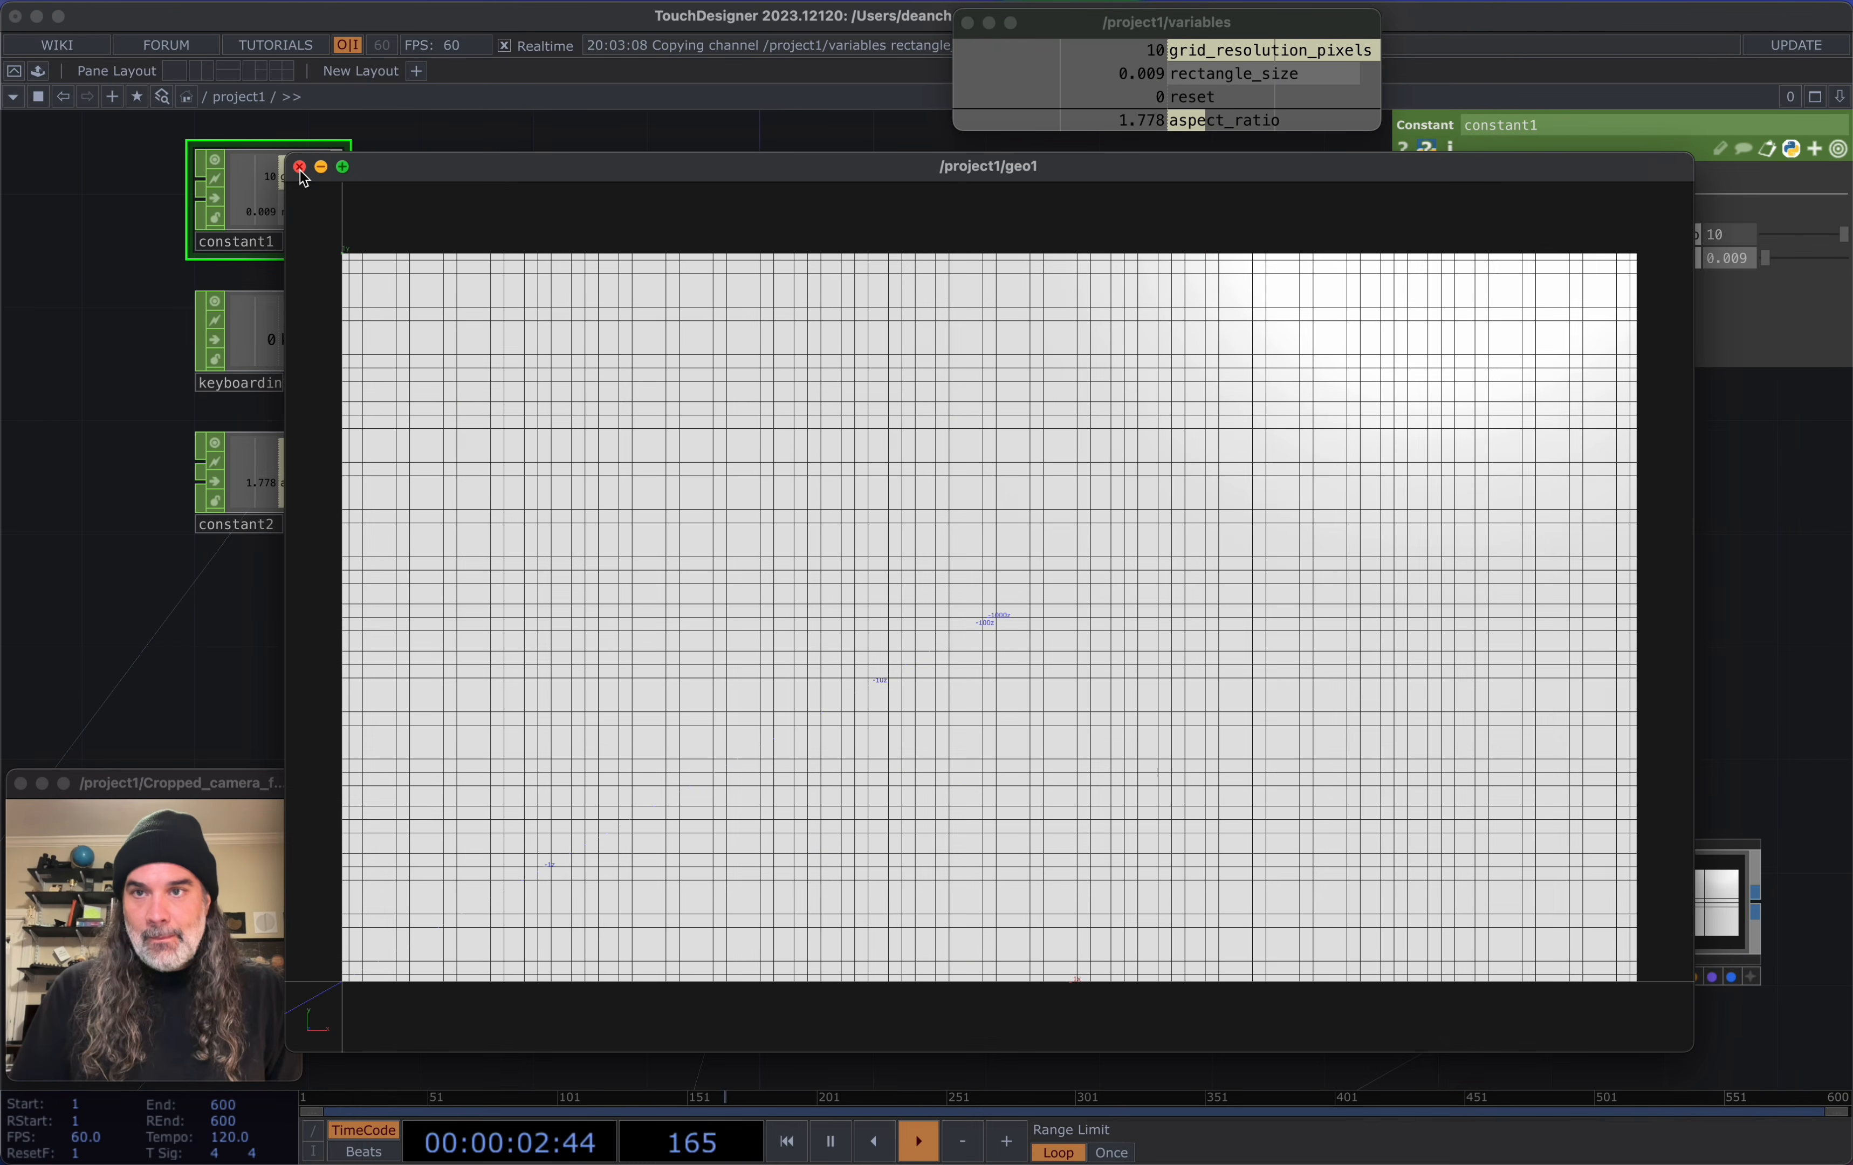
click(302, 167)
In geo1's instancing settings, assign texture_value as Texture Coord OP with W set to r, and textures as Instance Textures
drag(1035, 765, 774, 565)
drag(1337, 768, 1301, 556)
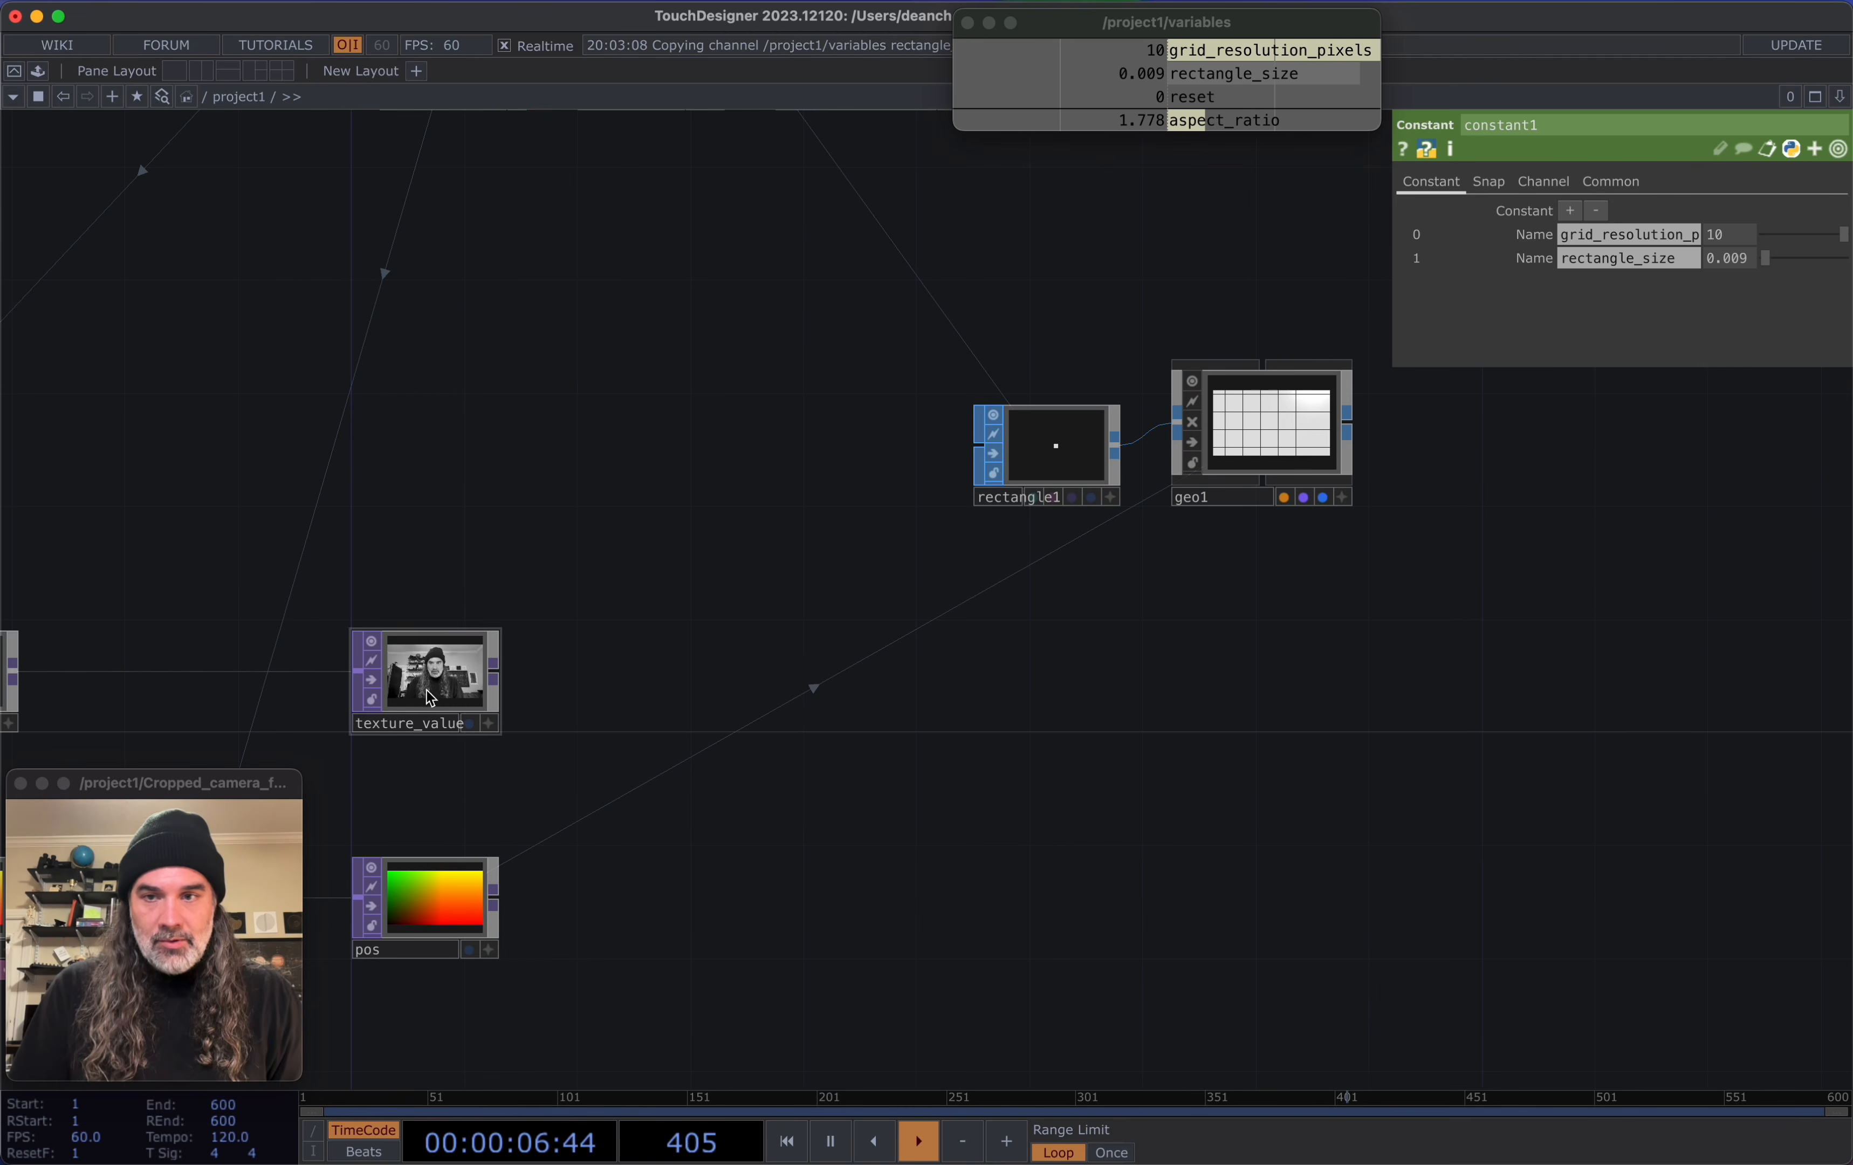
drag(612, 571, 601, 797)
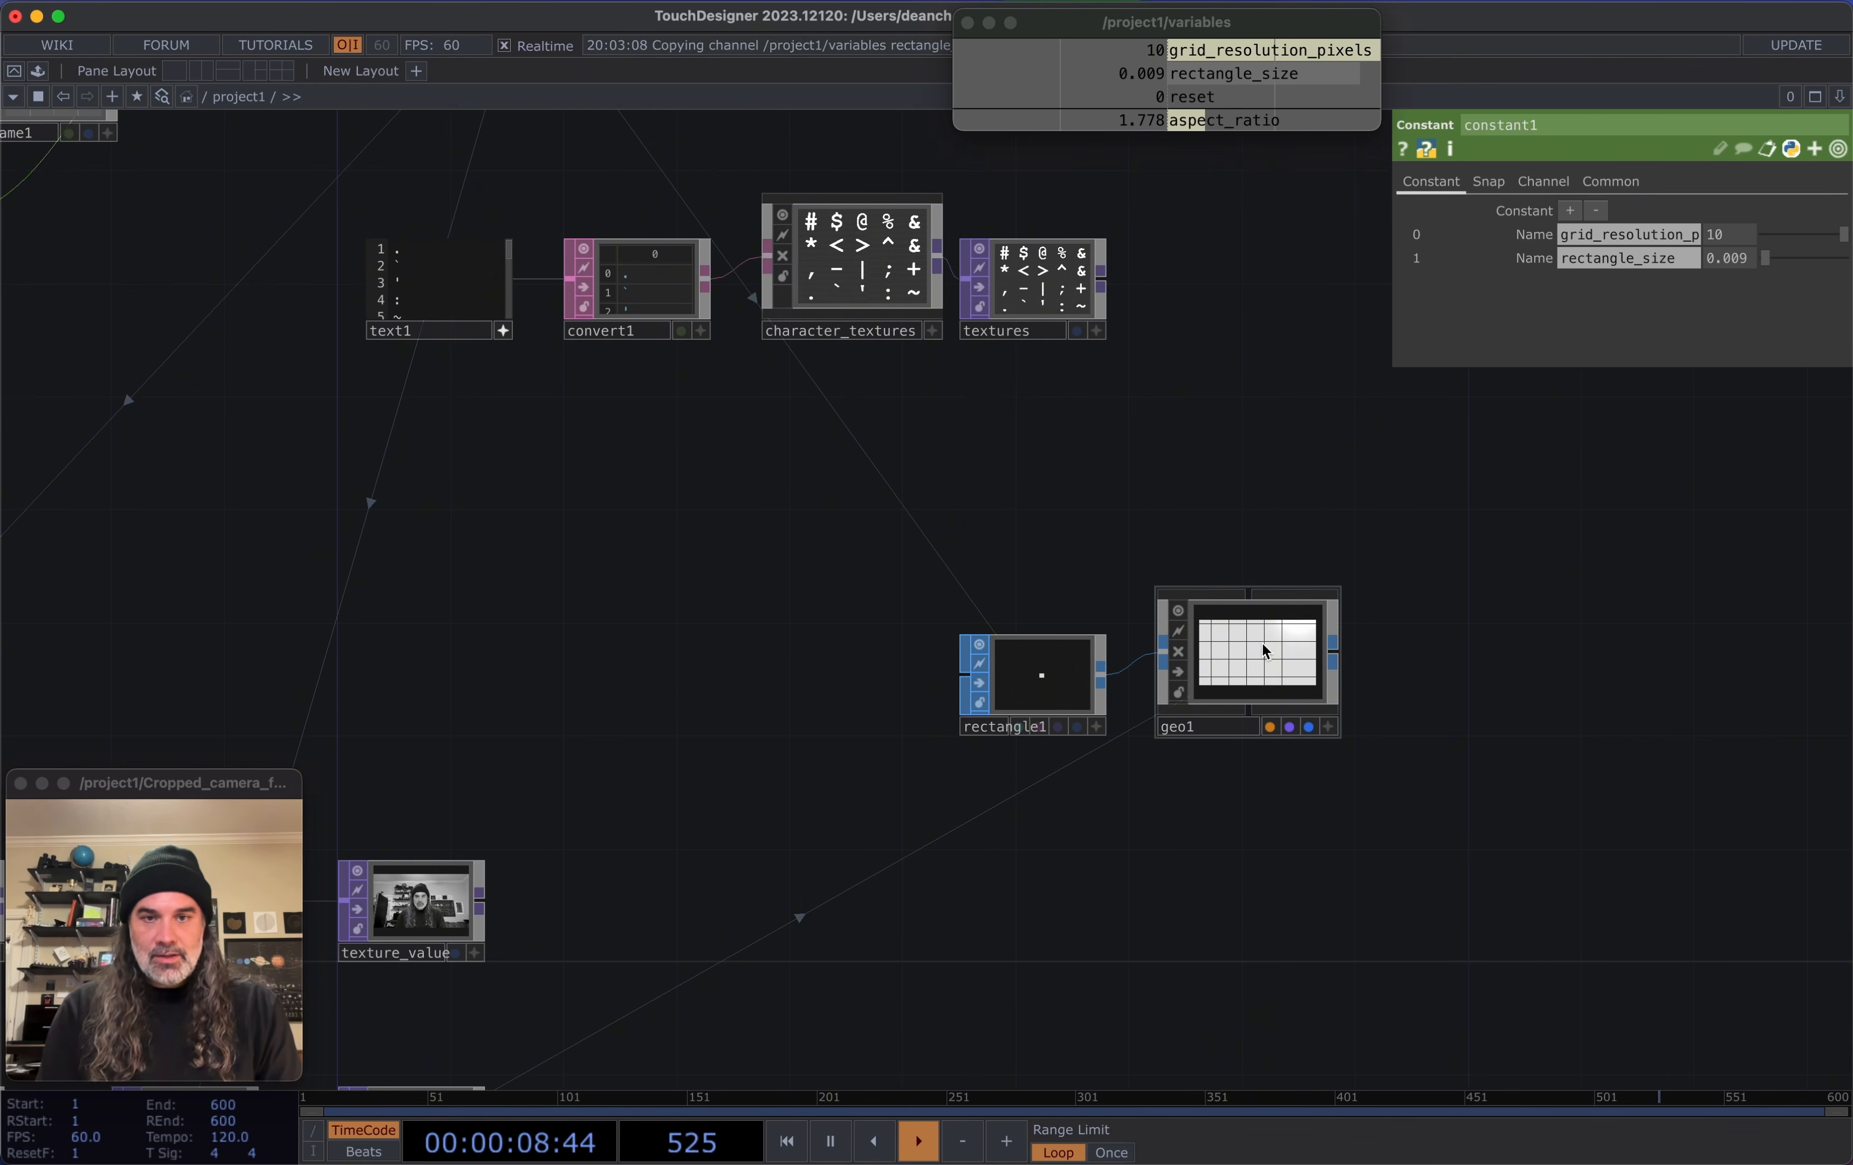
click(1276, 667)
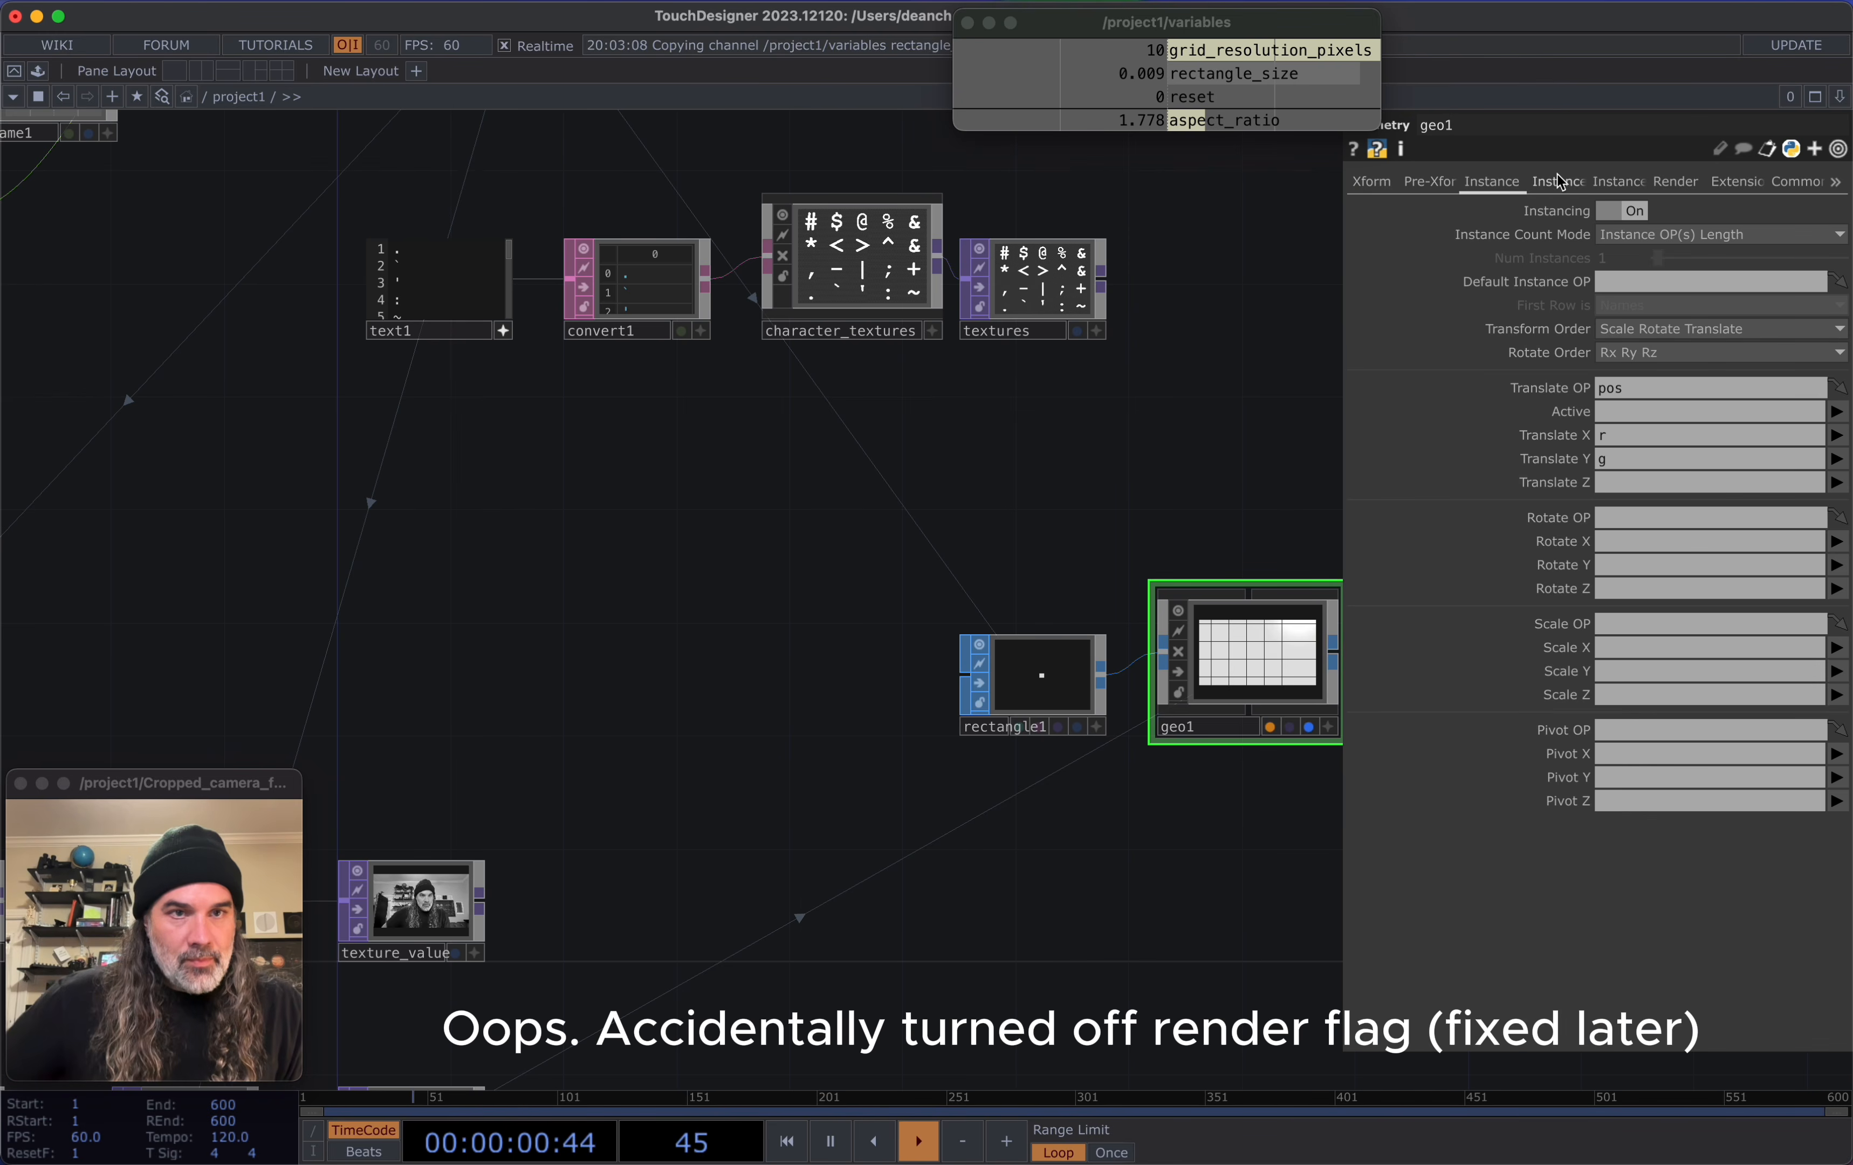
click(1544, 182)
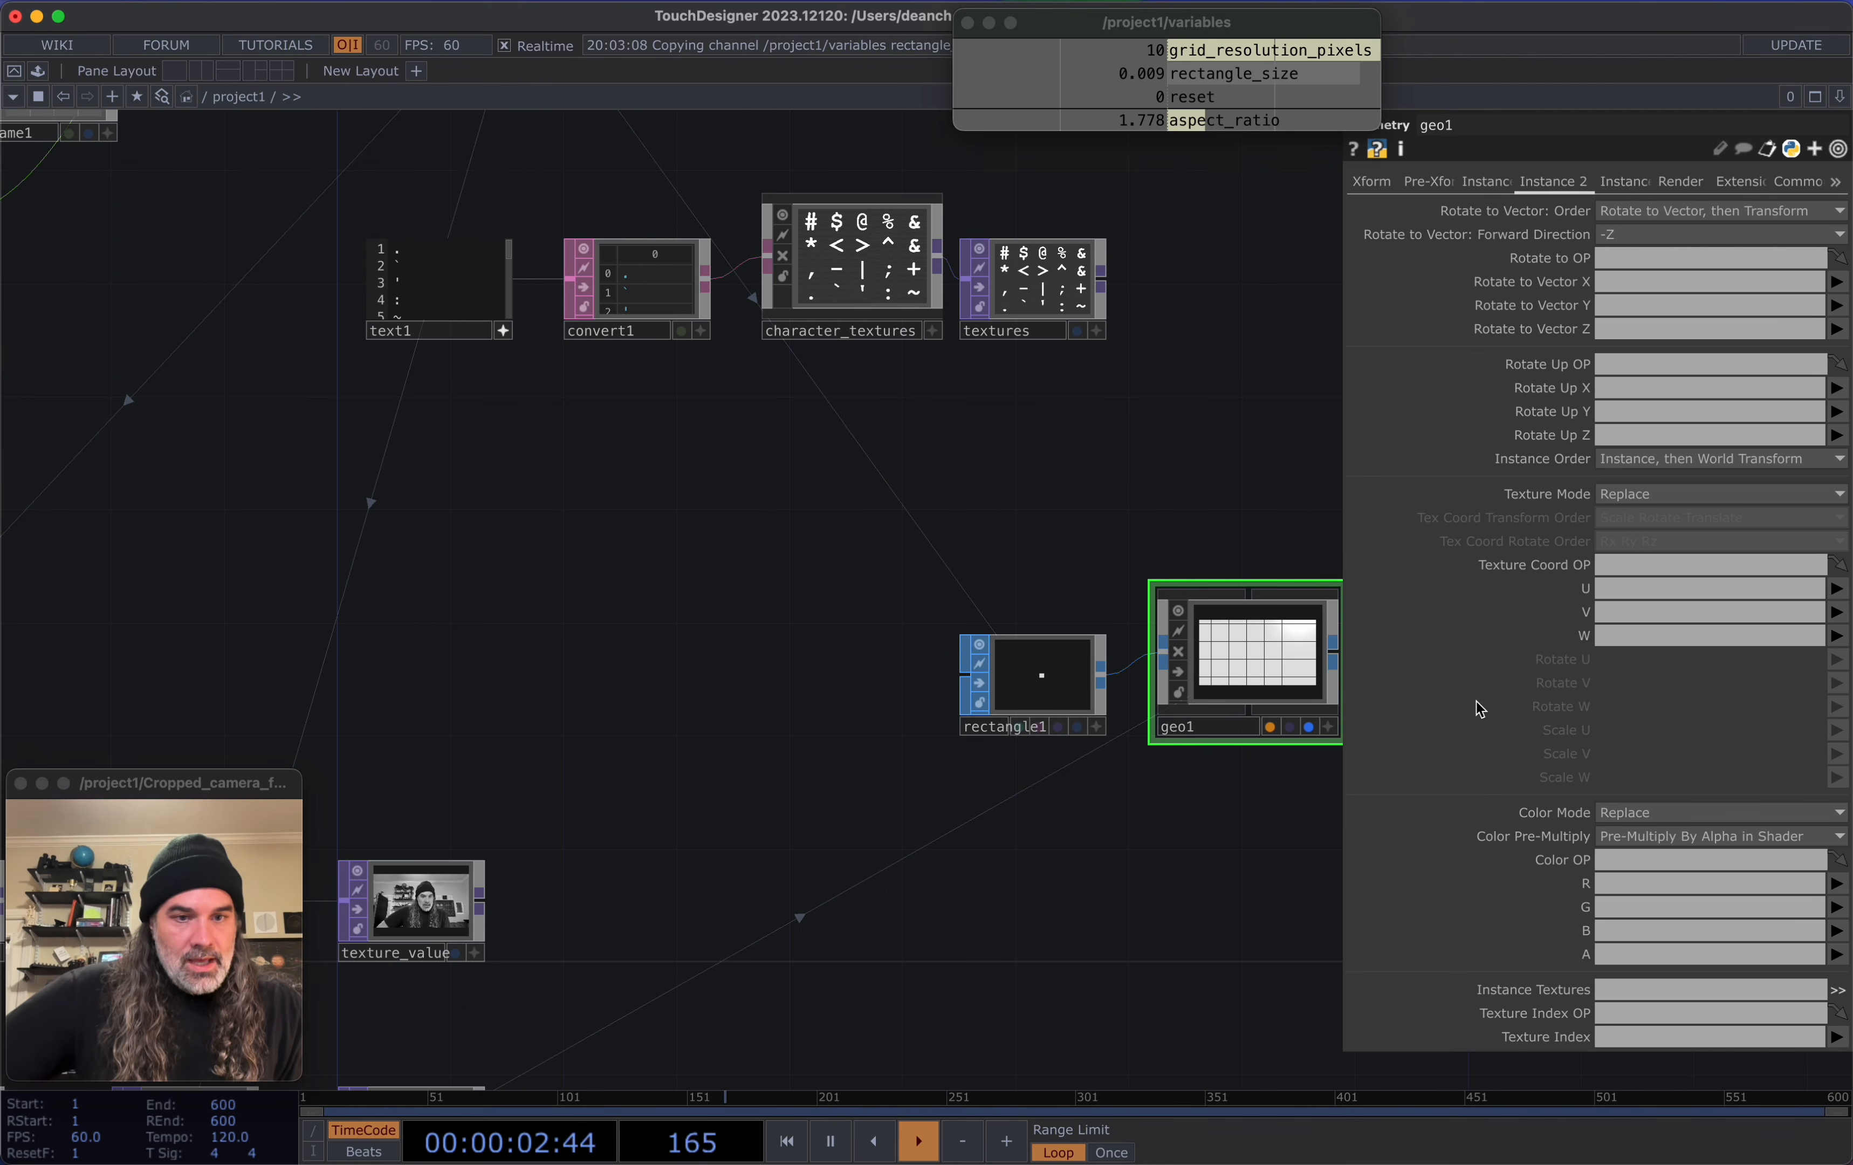
drag(1181, 830, 1163, 777)
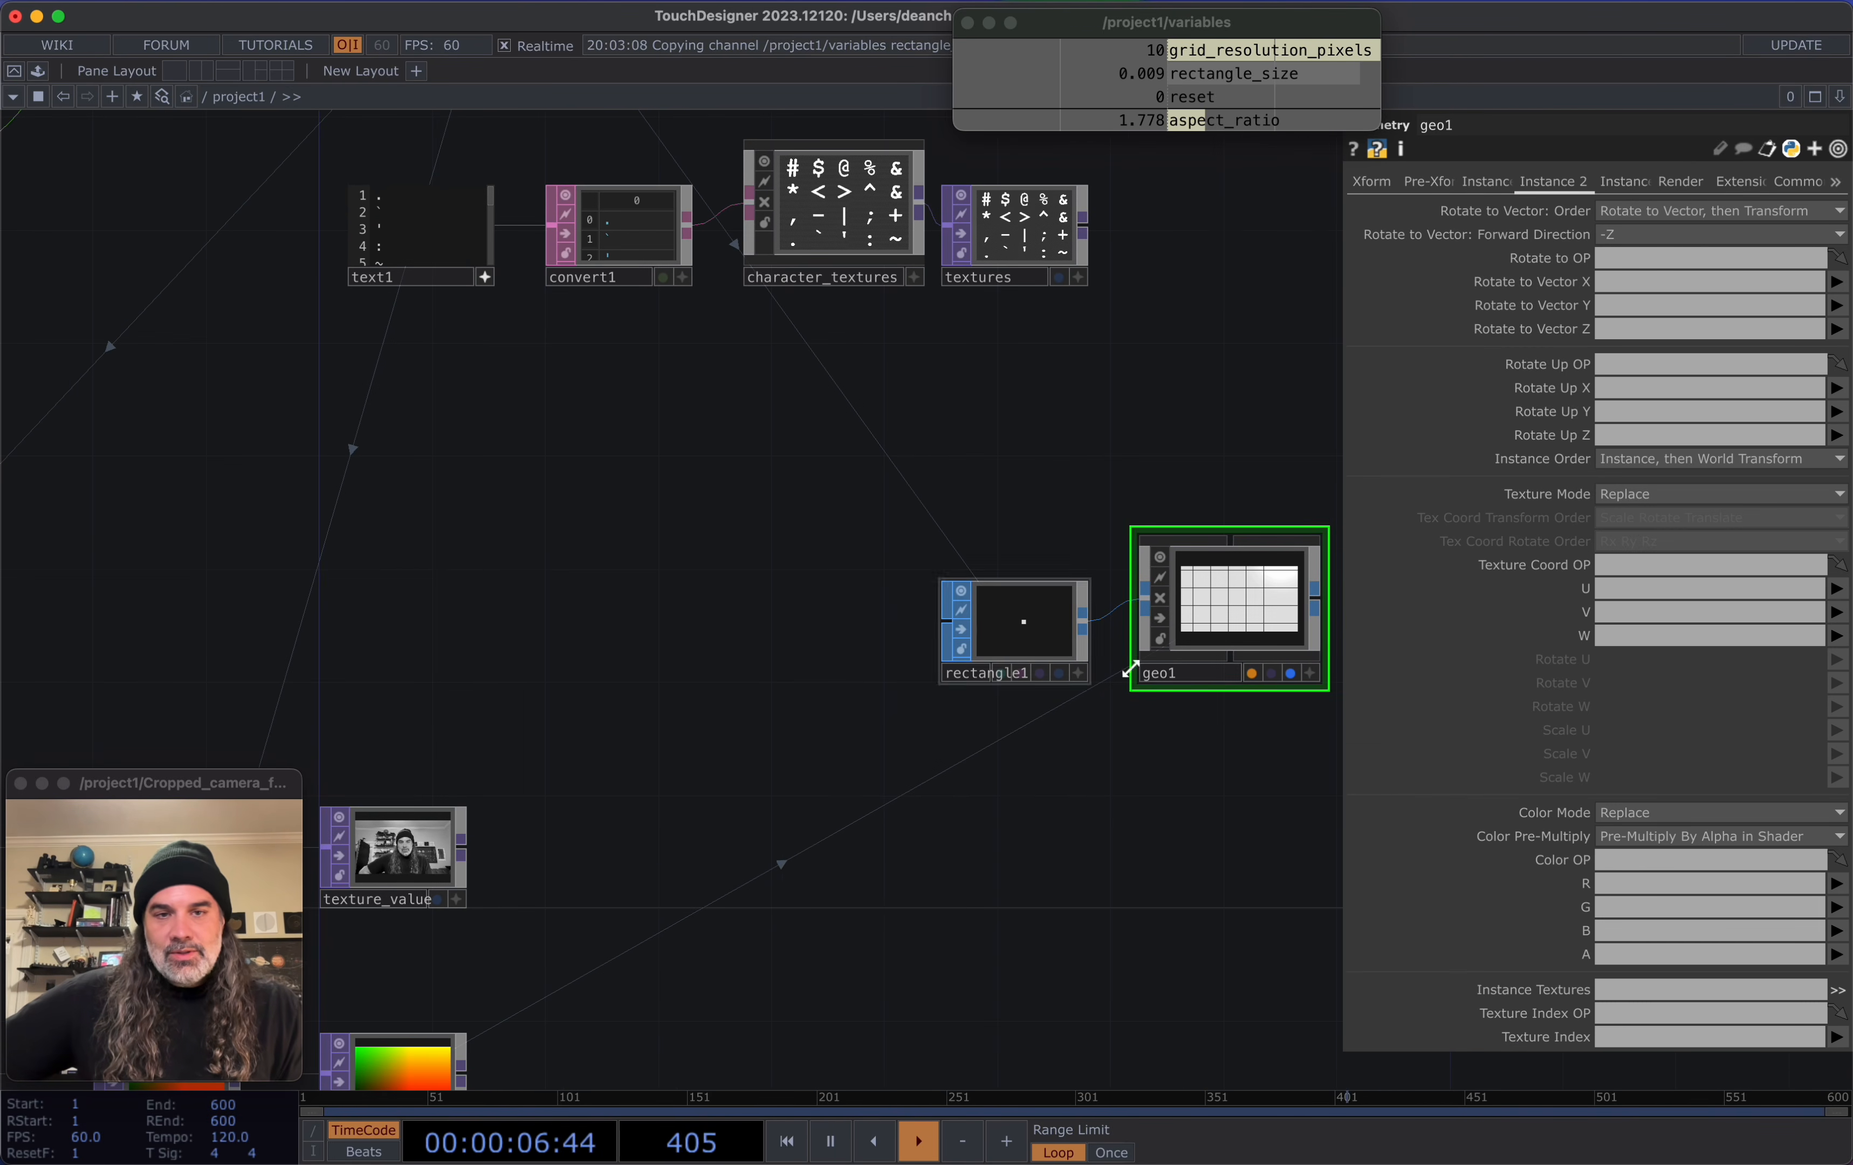
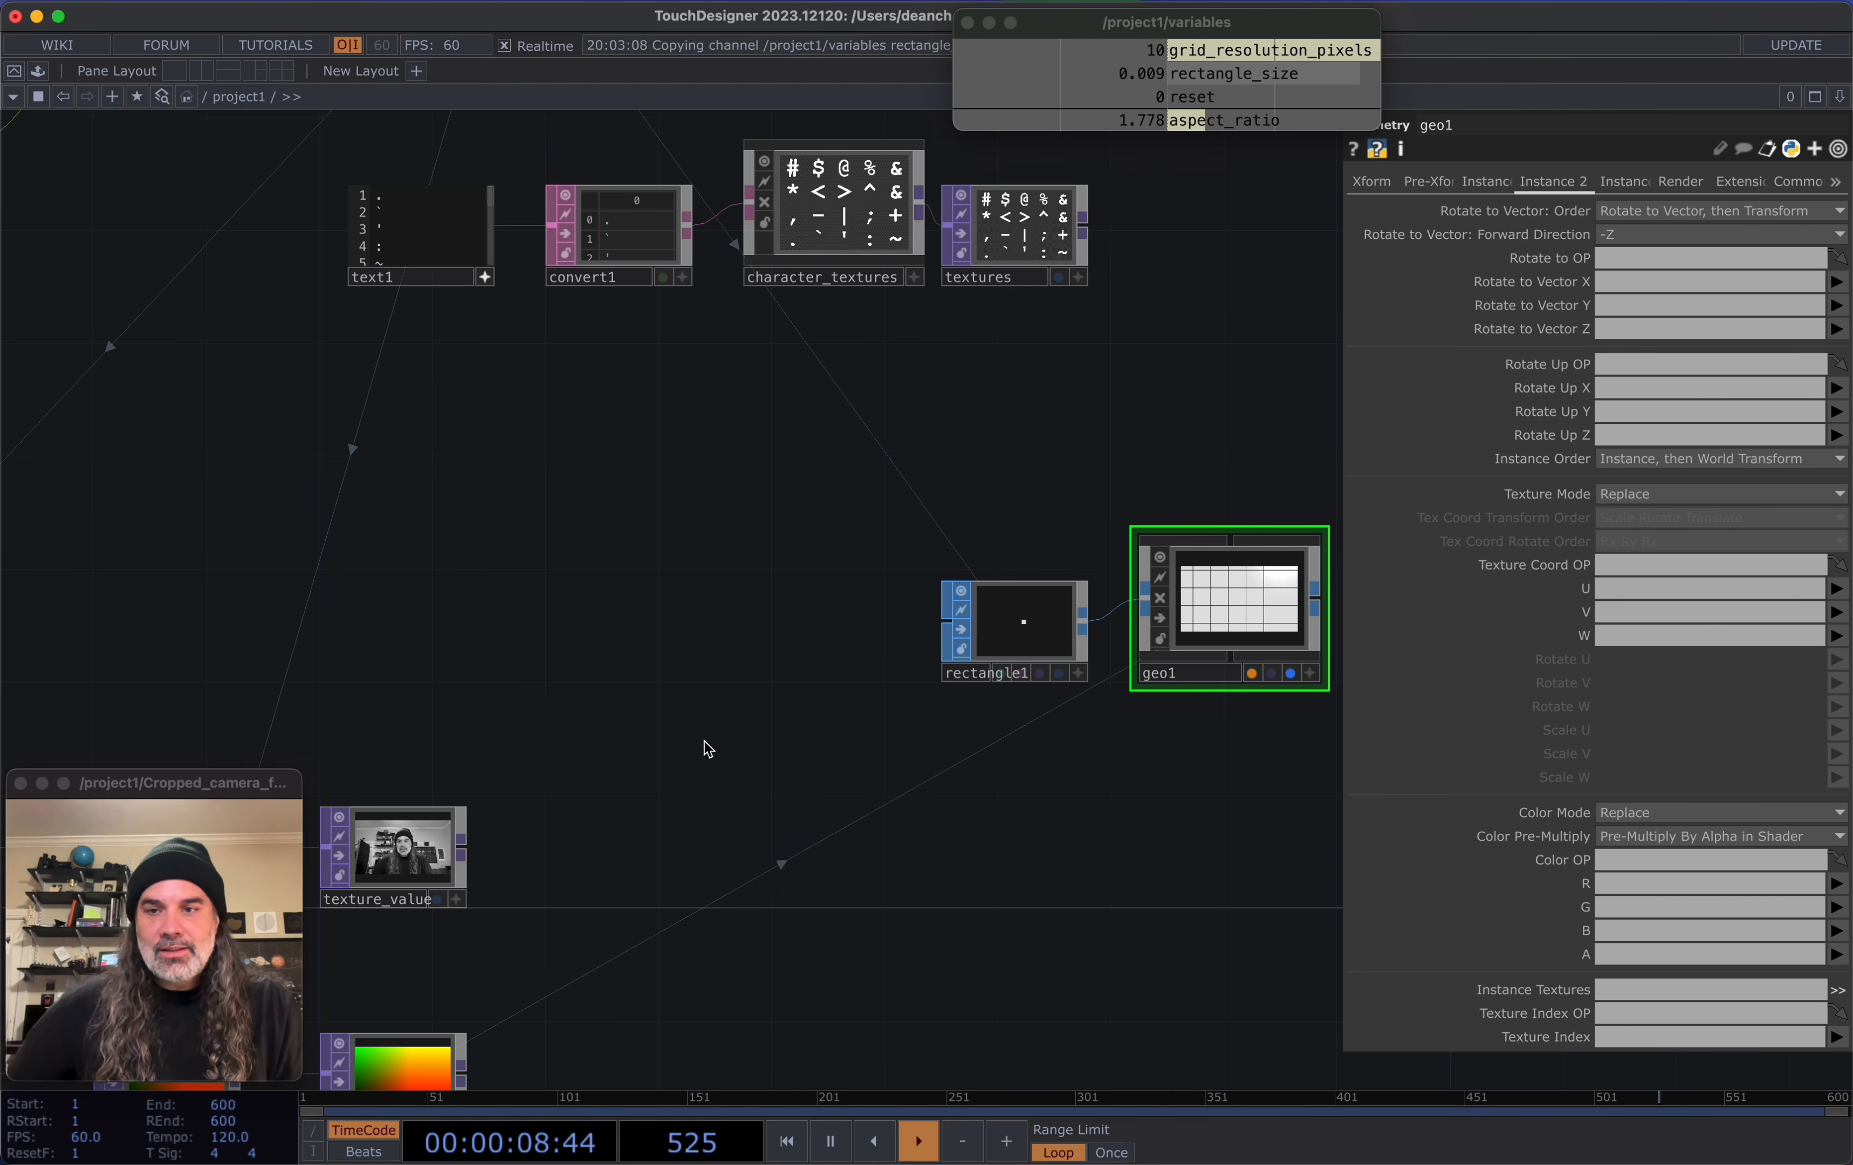
drag(432, 847, 1652, 565)
click(1623, 636)
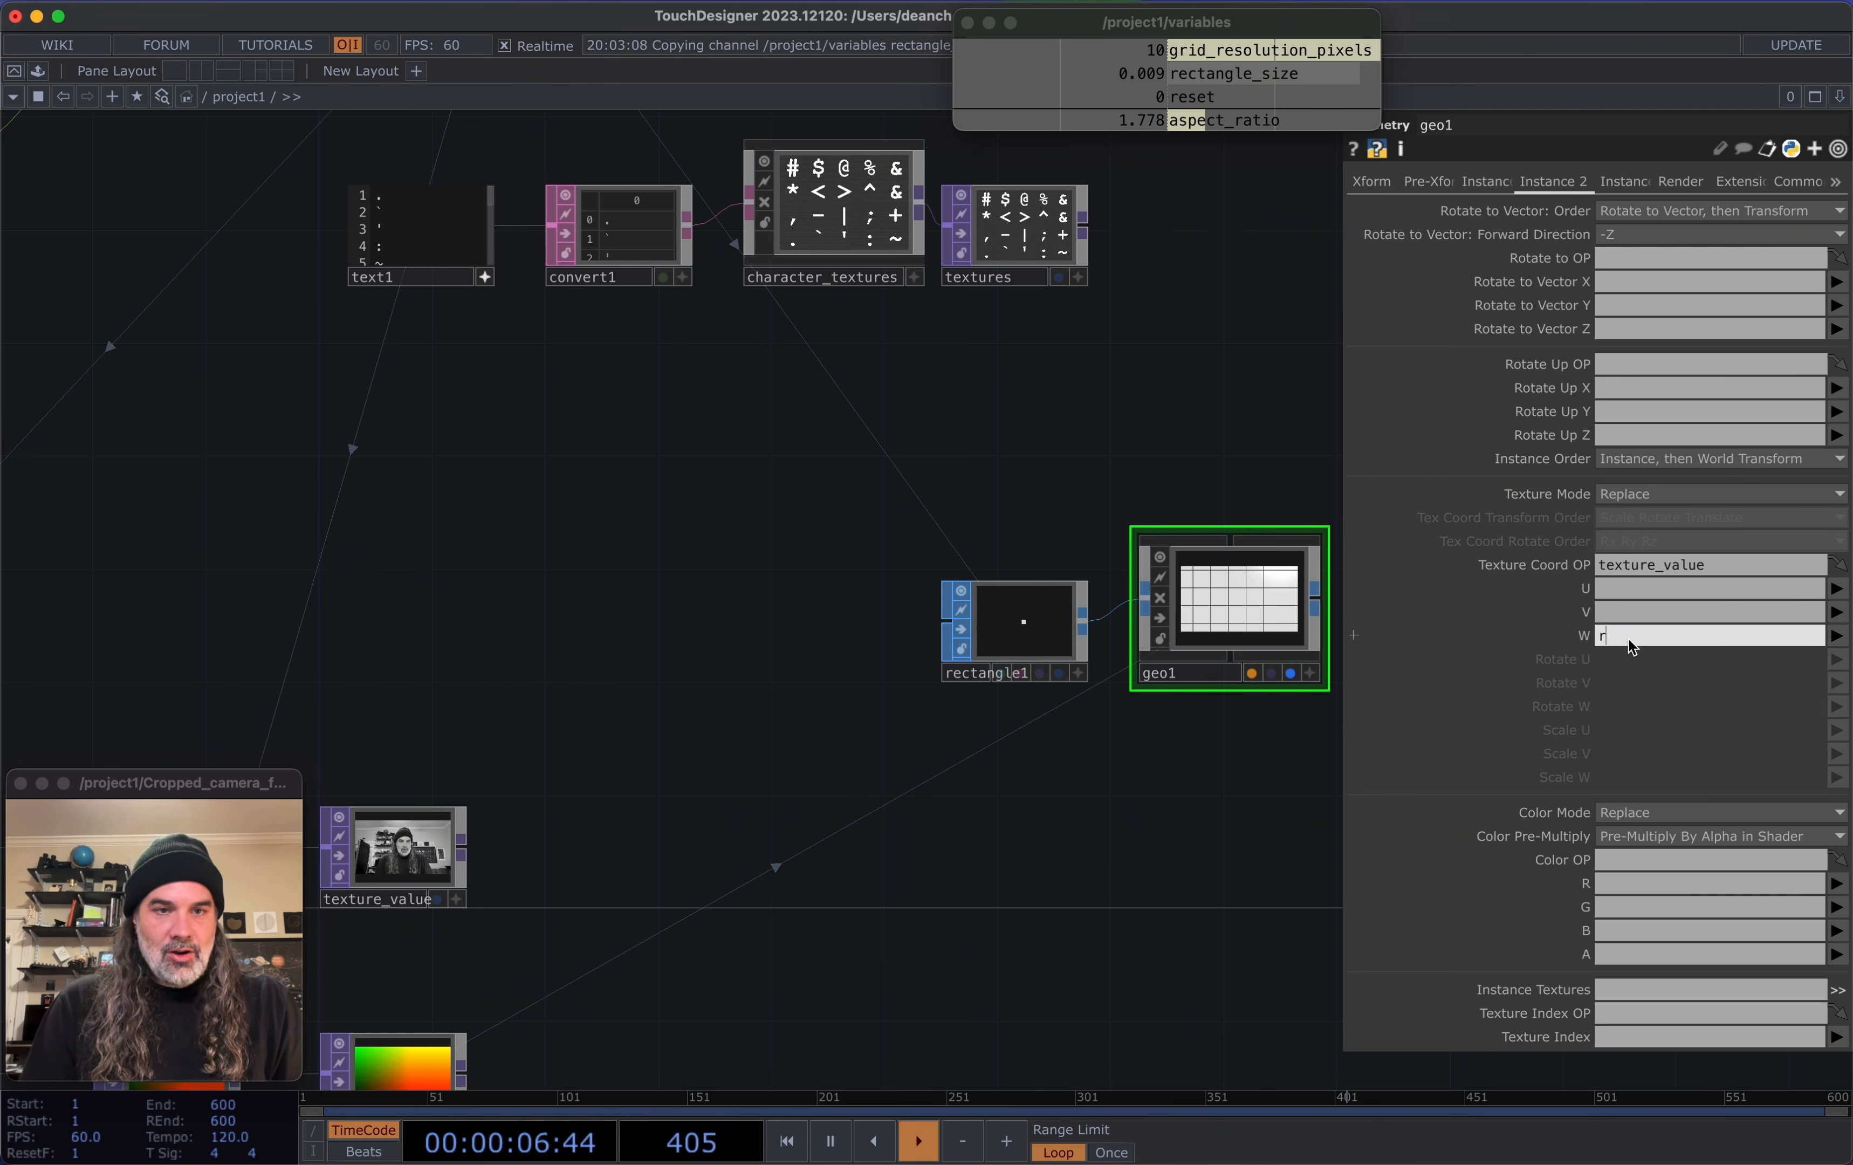
key(Return)
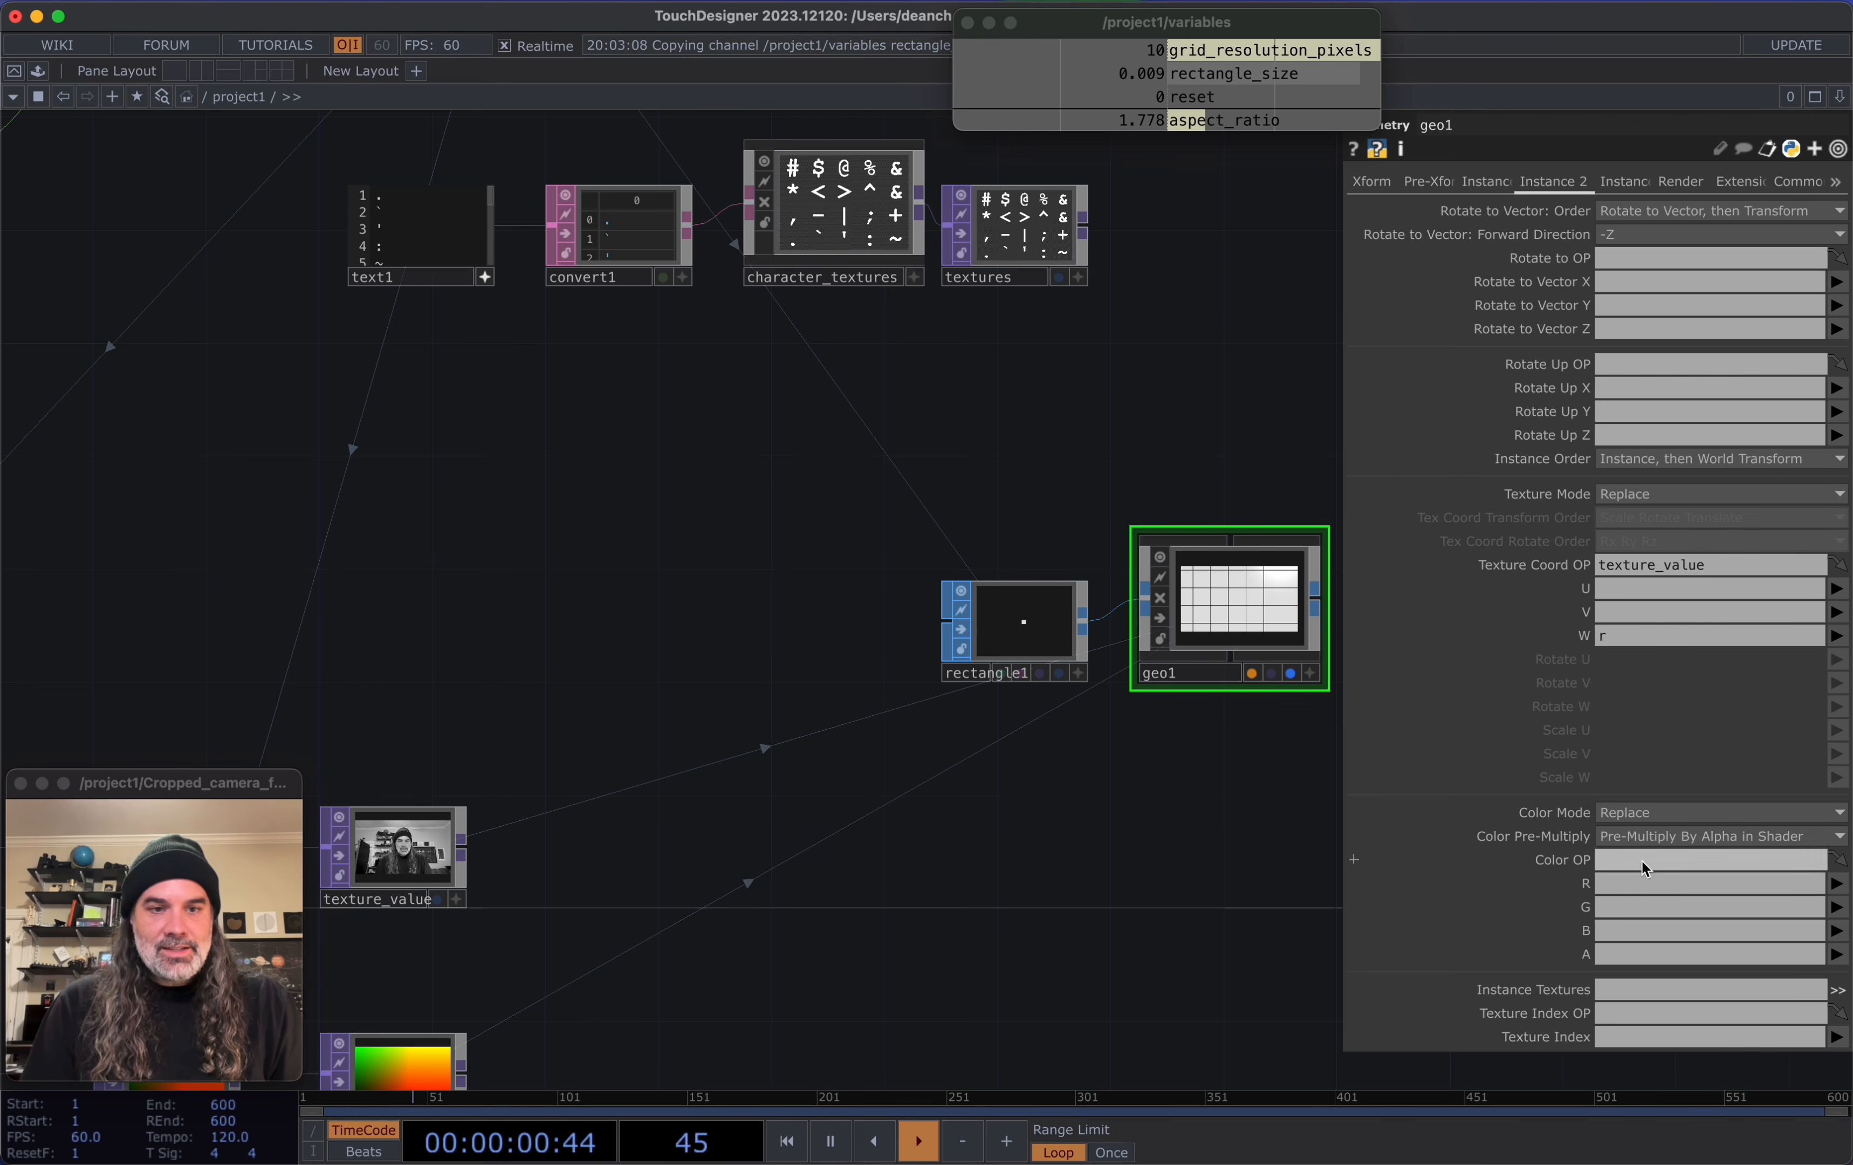
drag(1017, 223, 1647, 989)
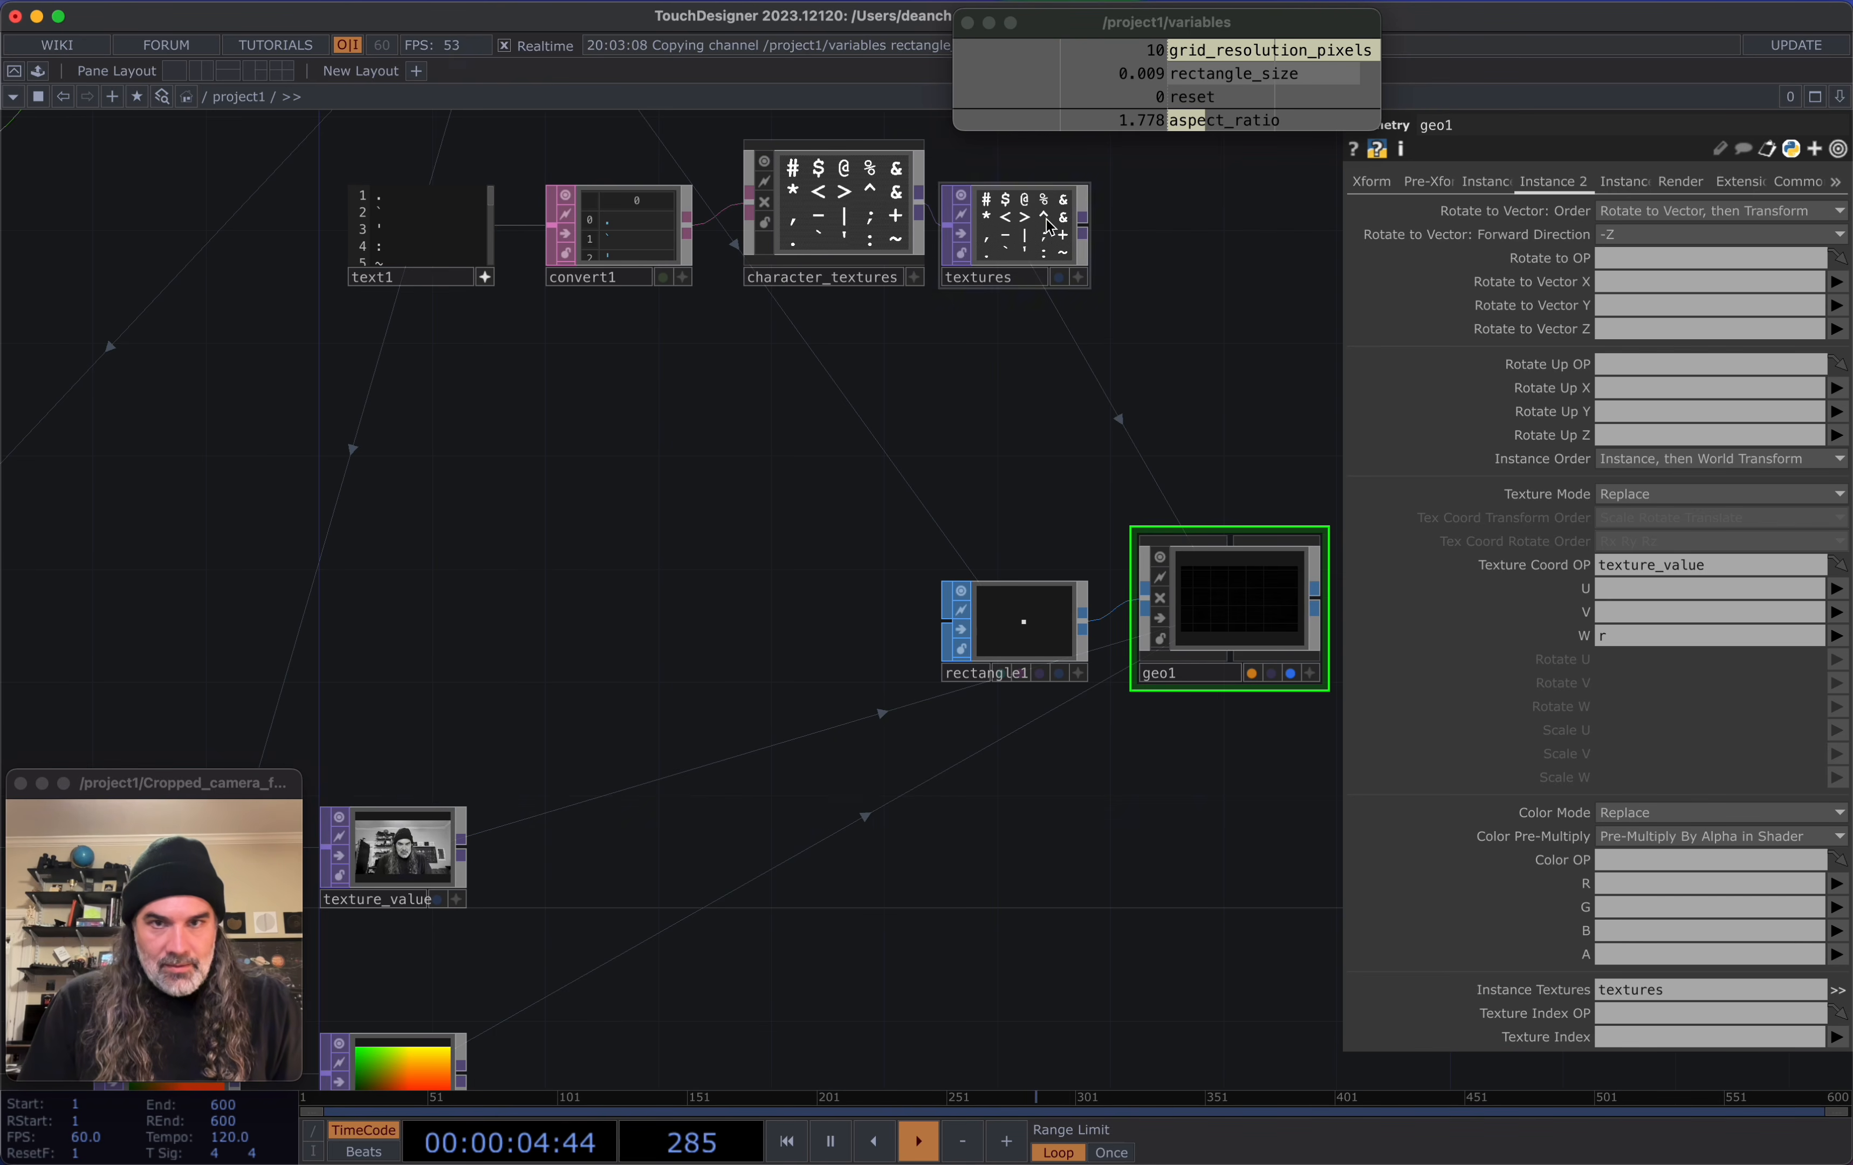
Create a Constant MAT and place it directly above geo1 in the network
drag(1126, 860, 1007, 843)
drag(1157, 792, 1008, 725)
scroll(1013, 691, up, 5)
scroll(1013, 692, down, 2)
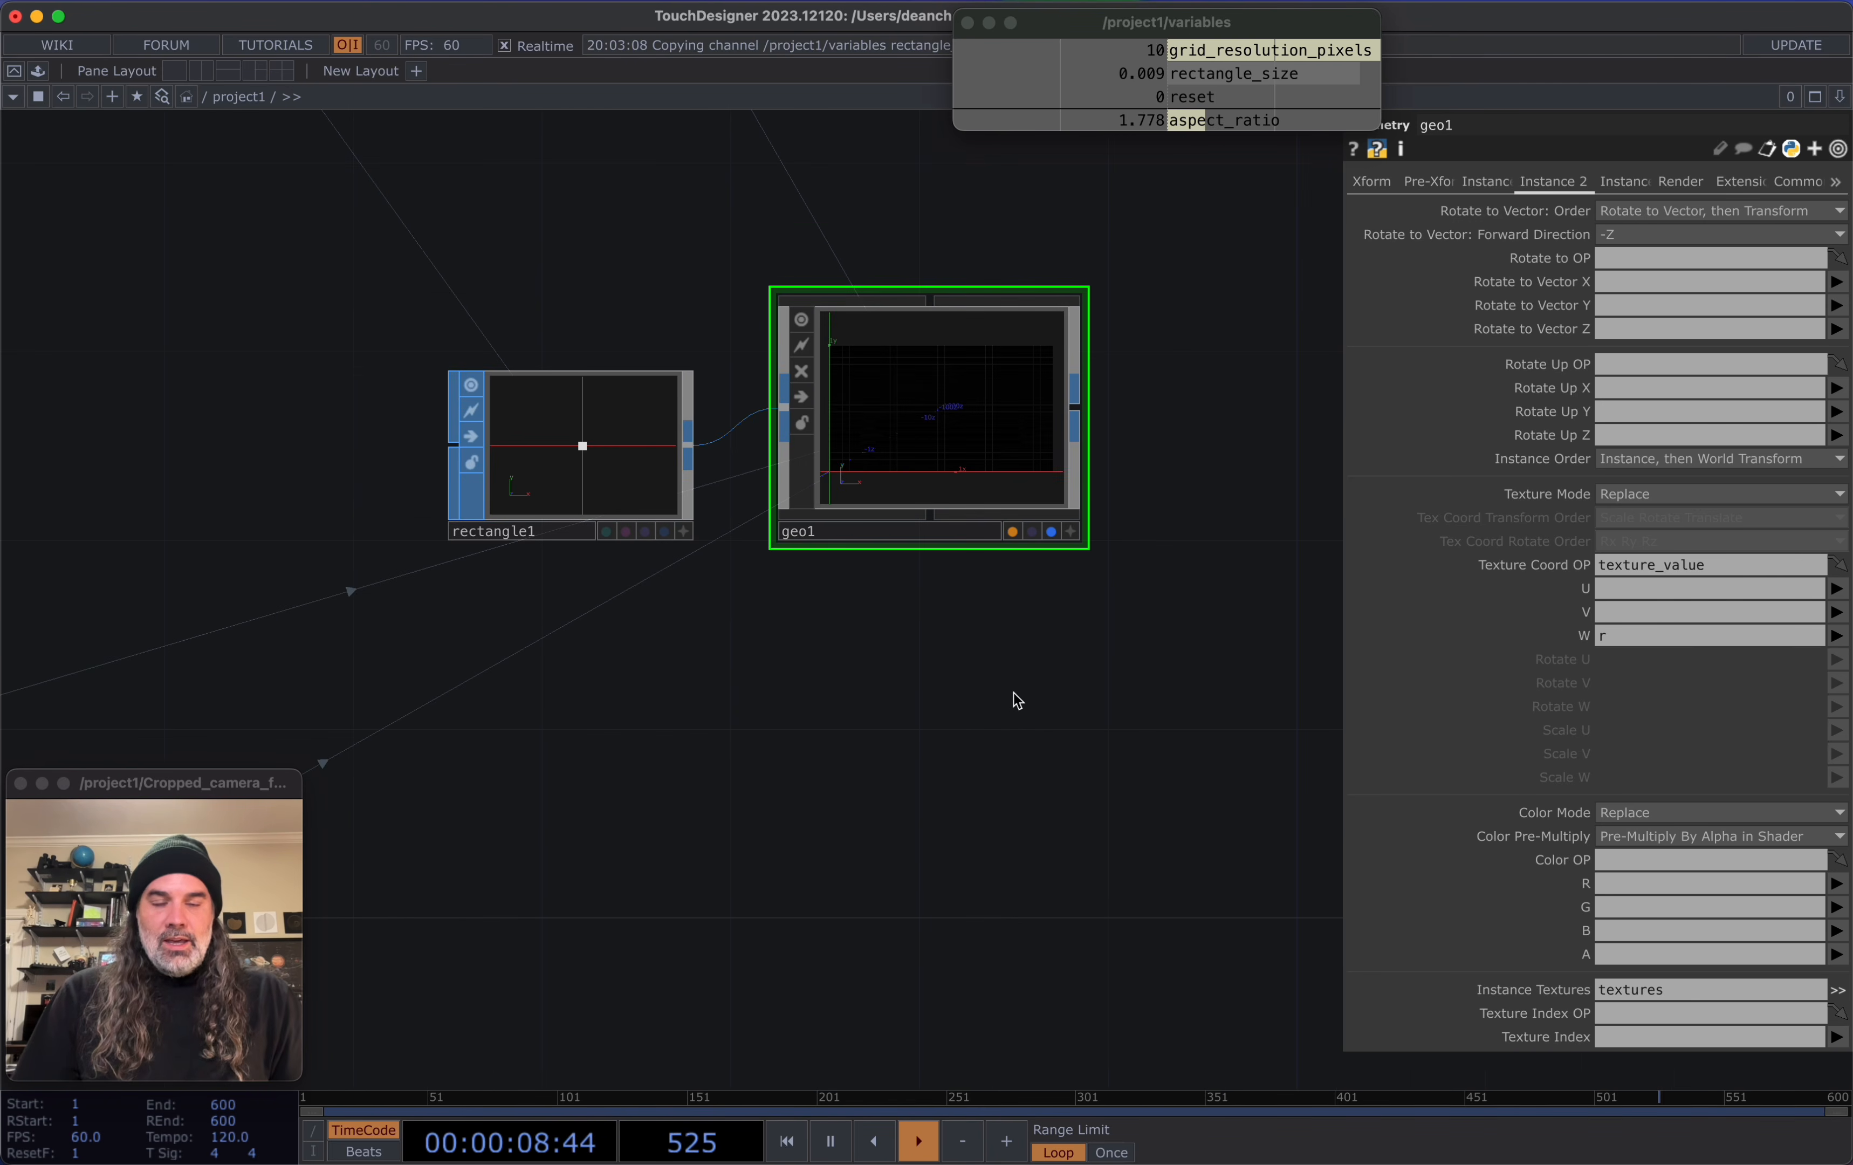
drag(1093, 789, 897, 873)
scroll(892, 823, down, 3)
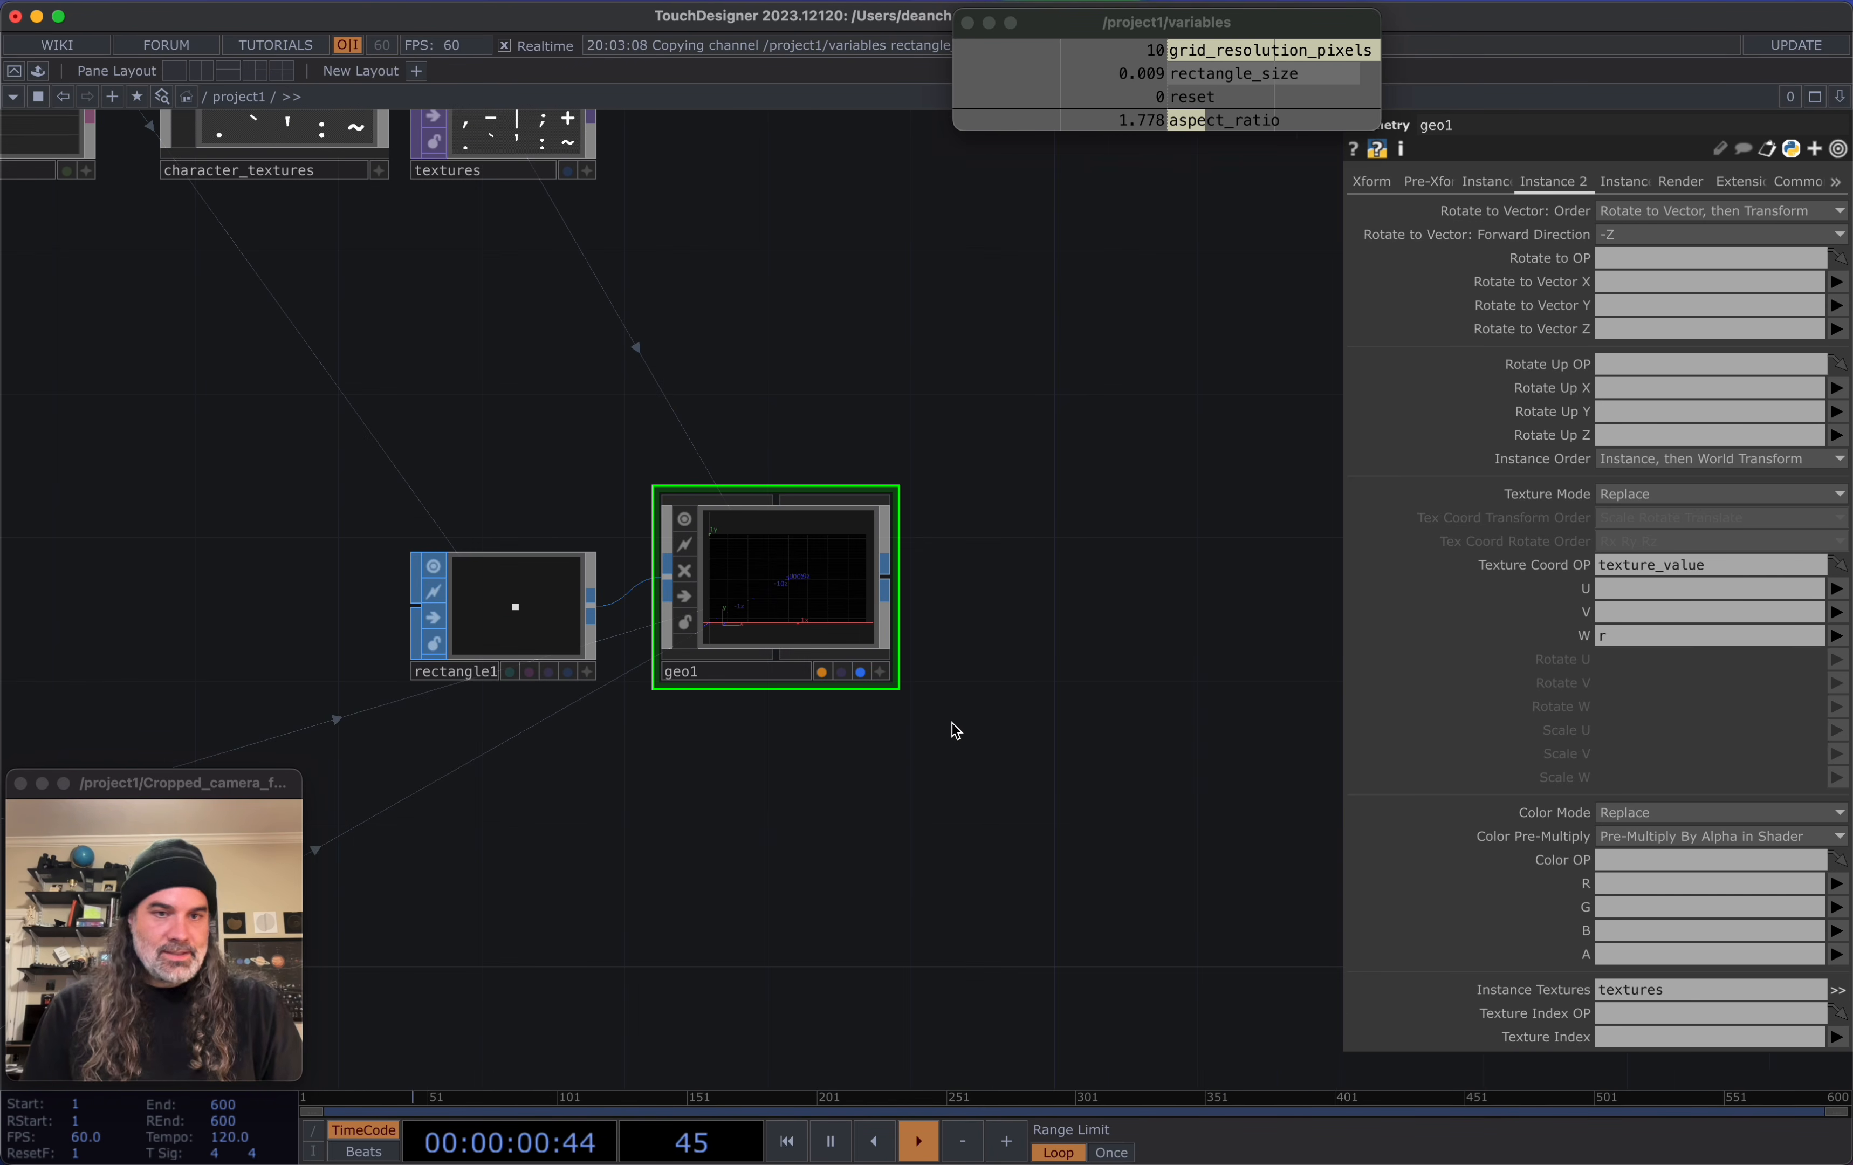
key(Tab)
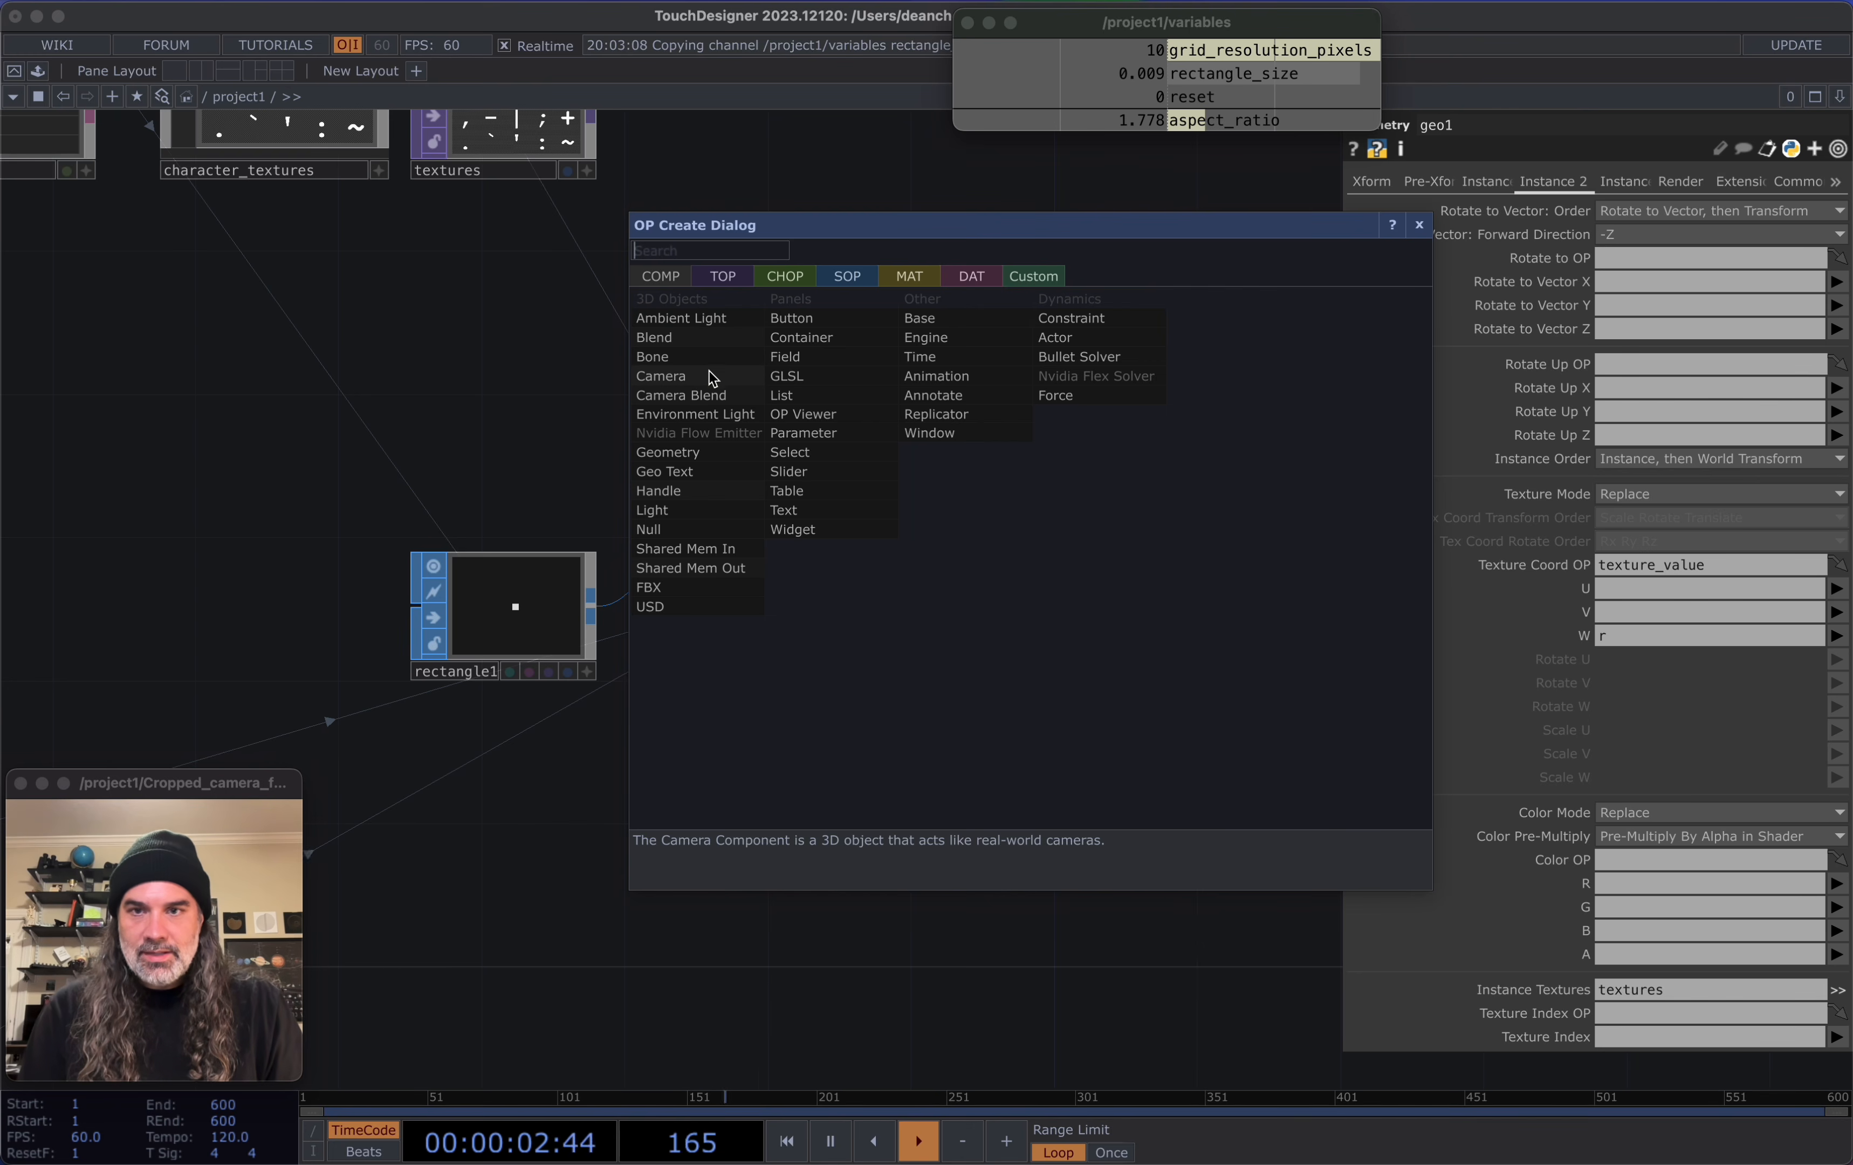
click(909, 276)
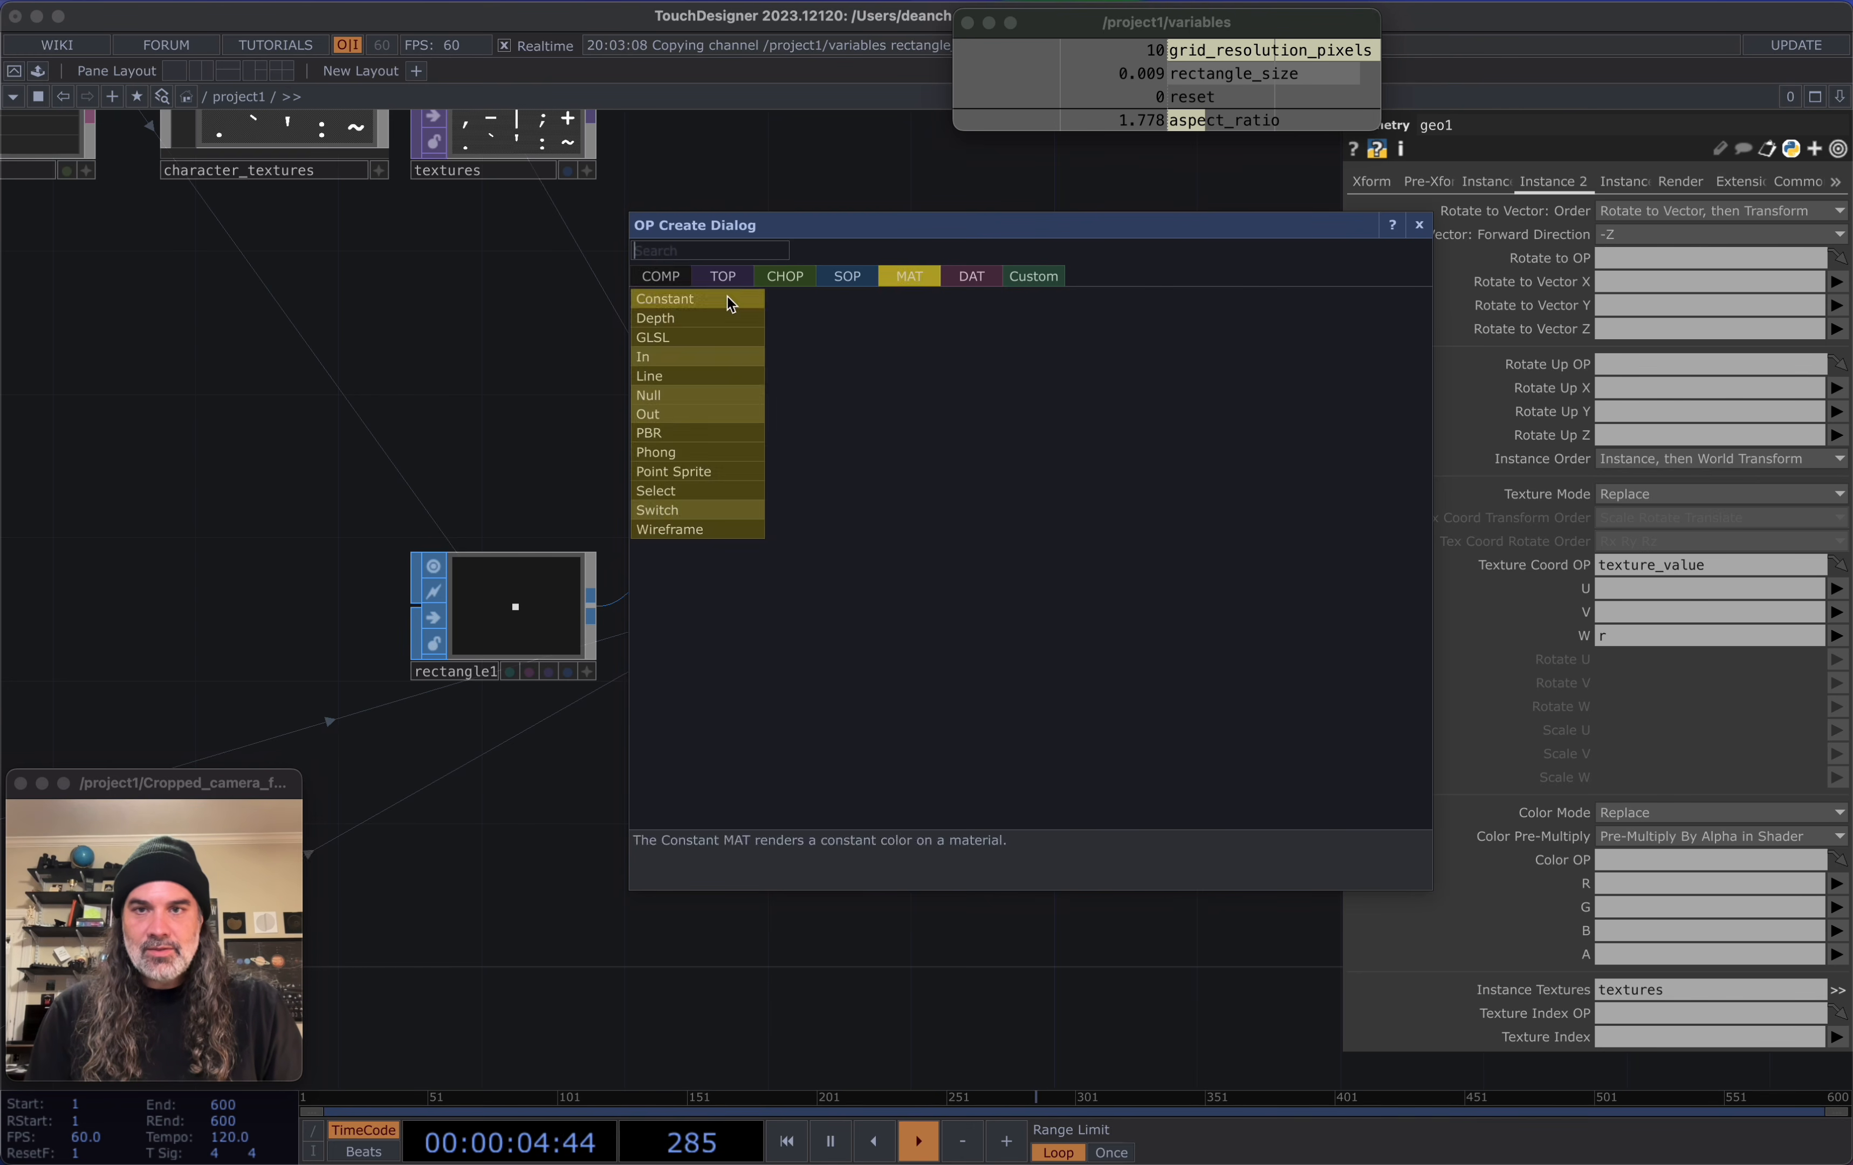
click(732, 303)
click(706, 352)
Assign the new Constant material to geo1 as its material
drag(735, 401, 792, 570)
click(813, 543)
click(750, 331)
Create a Camera COMP and place it beside geo1
key(Tab)
text(ca)
click(664, 297)
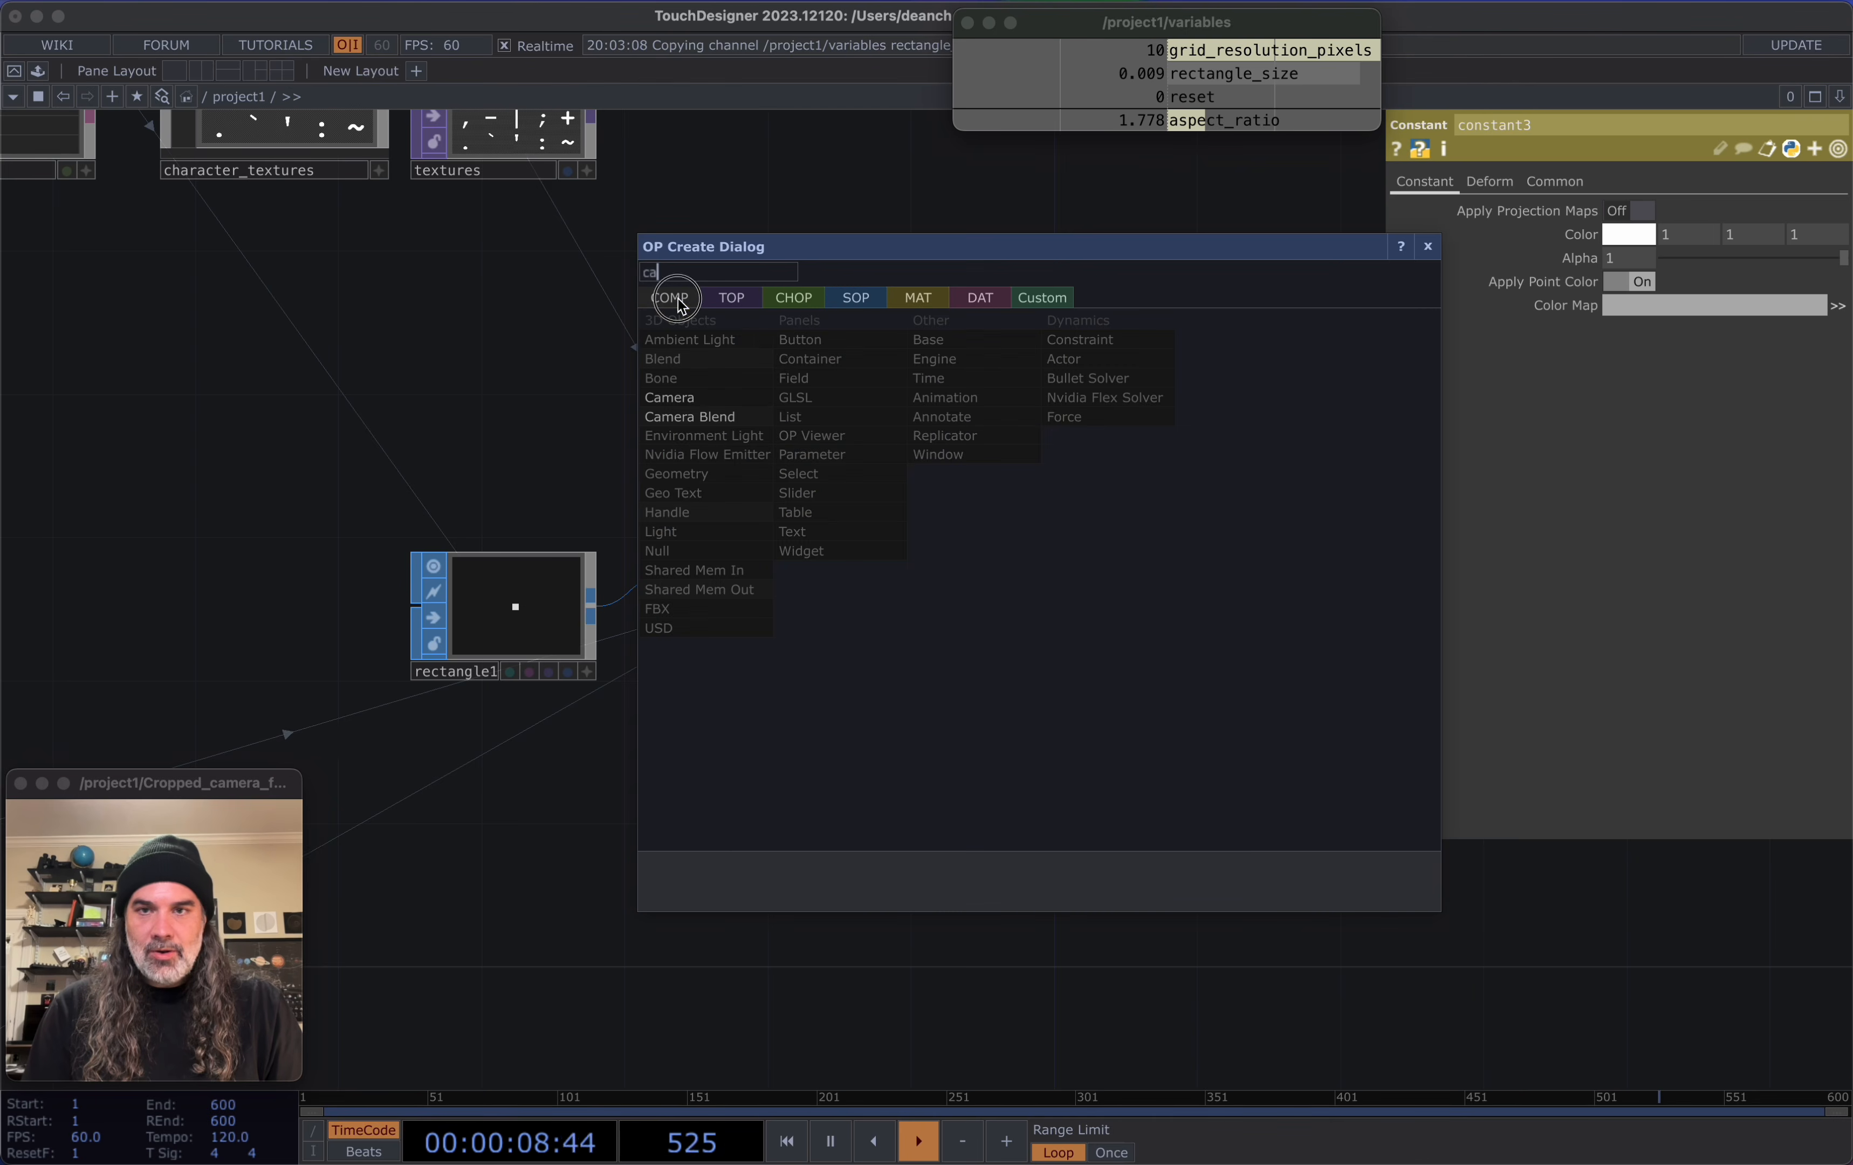
click(675, 397)
click(1063, 621)
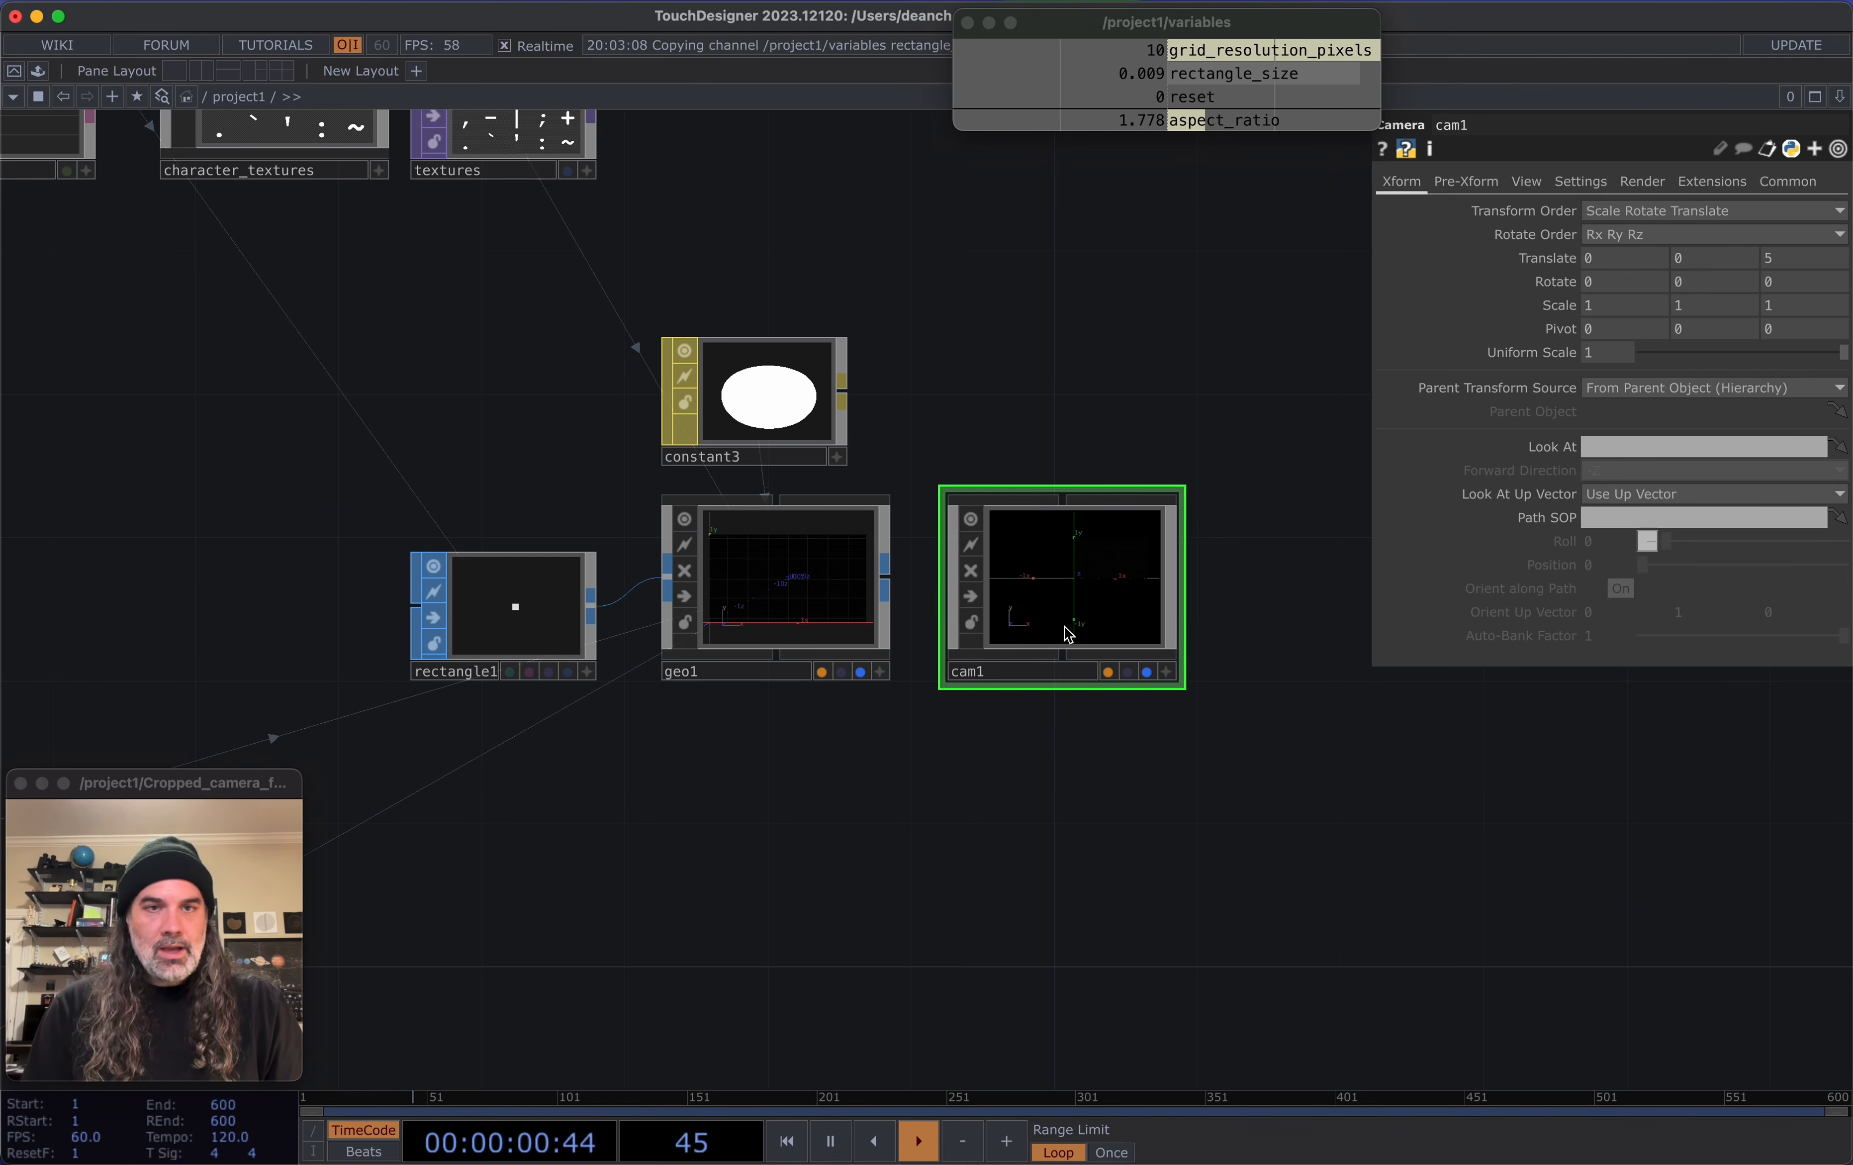
Set cam1's projection to Orthographic
click(1525, 182)
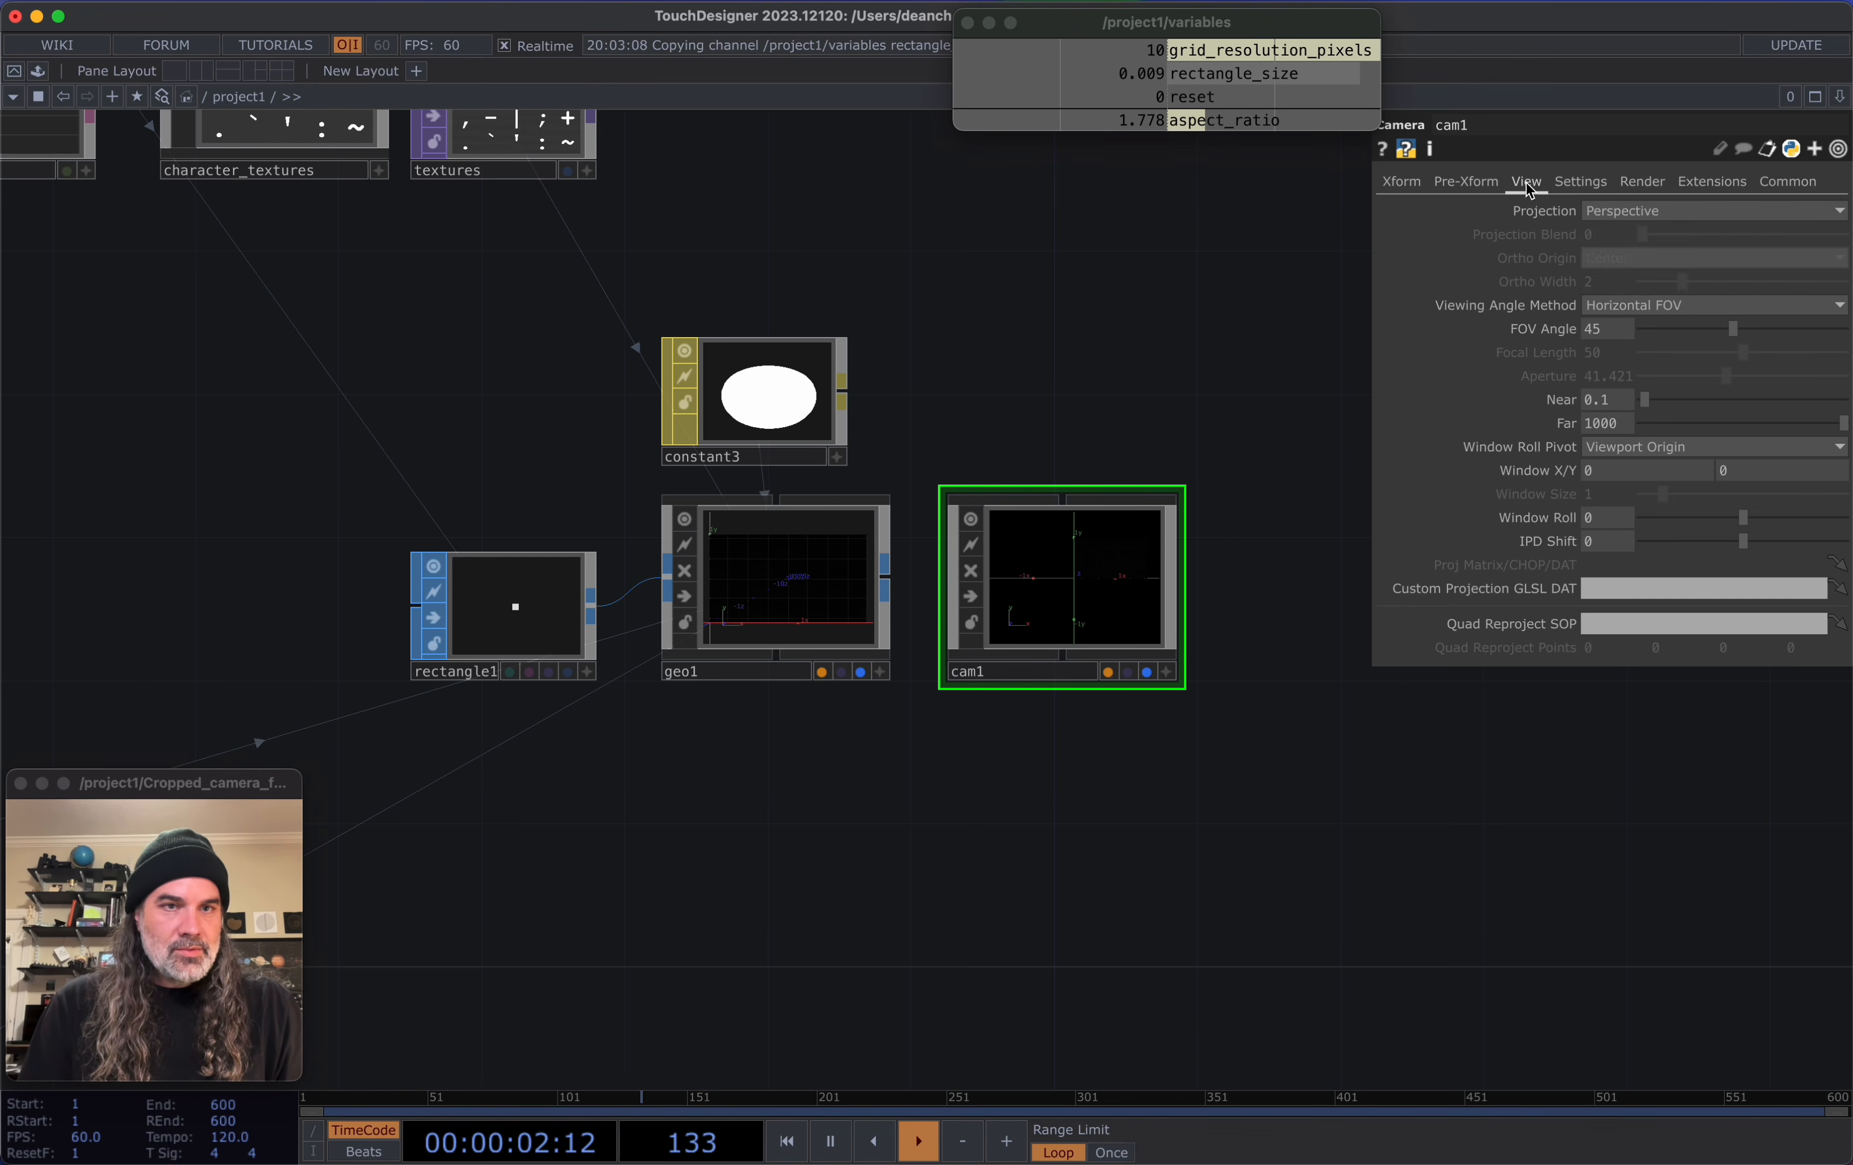
click(1618, 213)
click(1625, 233)
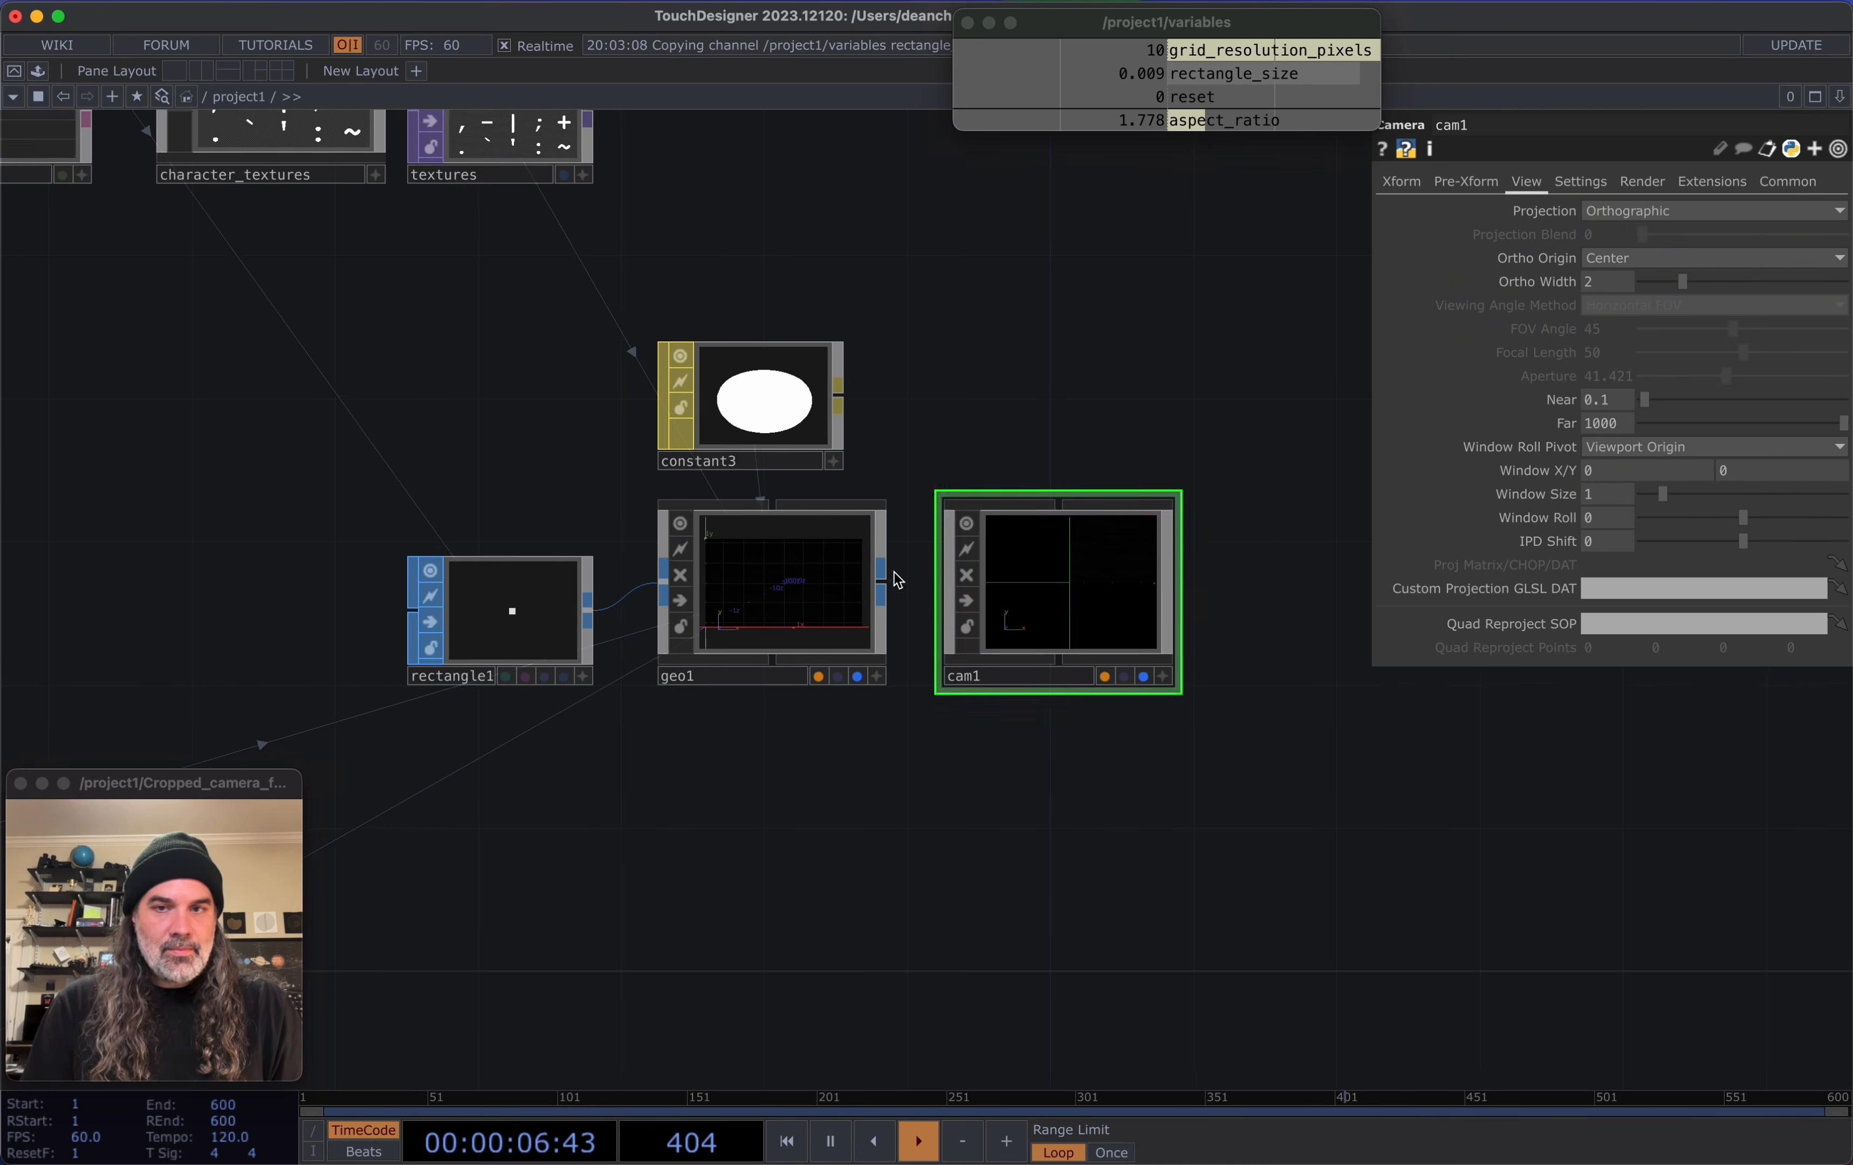
Examine geo1's grid of instanced characters and where it sits relative to the origin
scroll(865, 571, up, 5)
click(720, 587)
scroll(745, 574, down, 3)
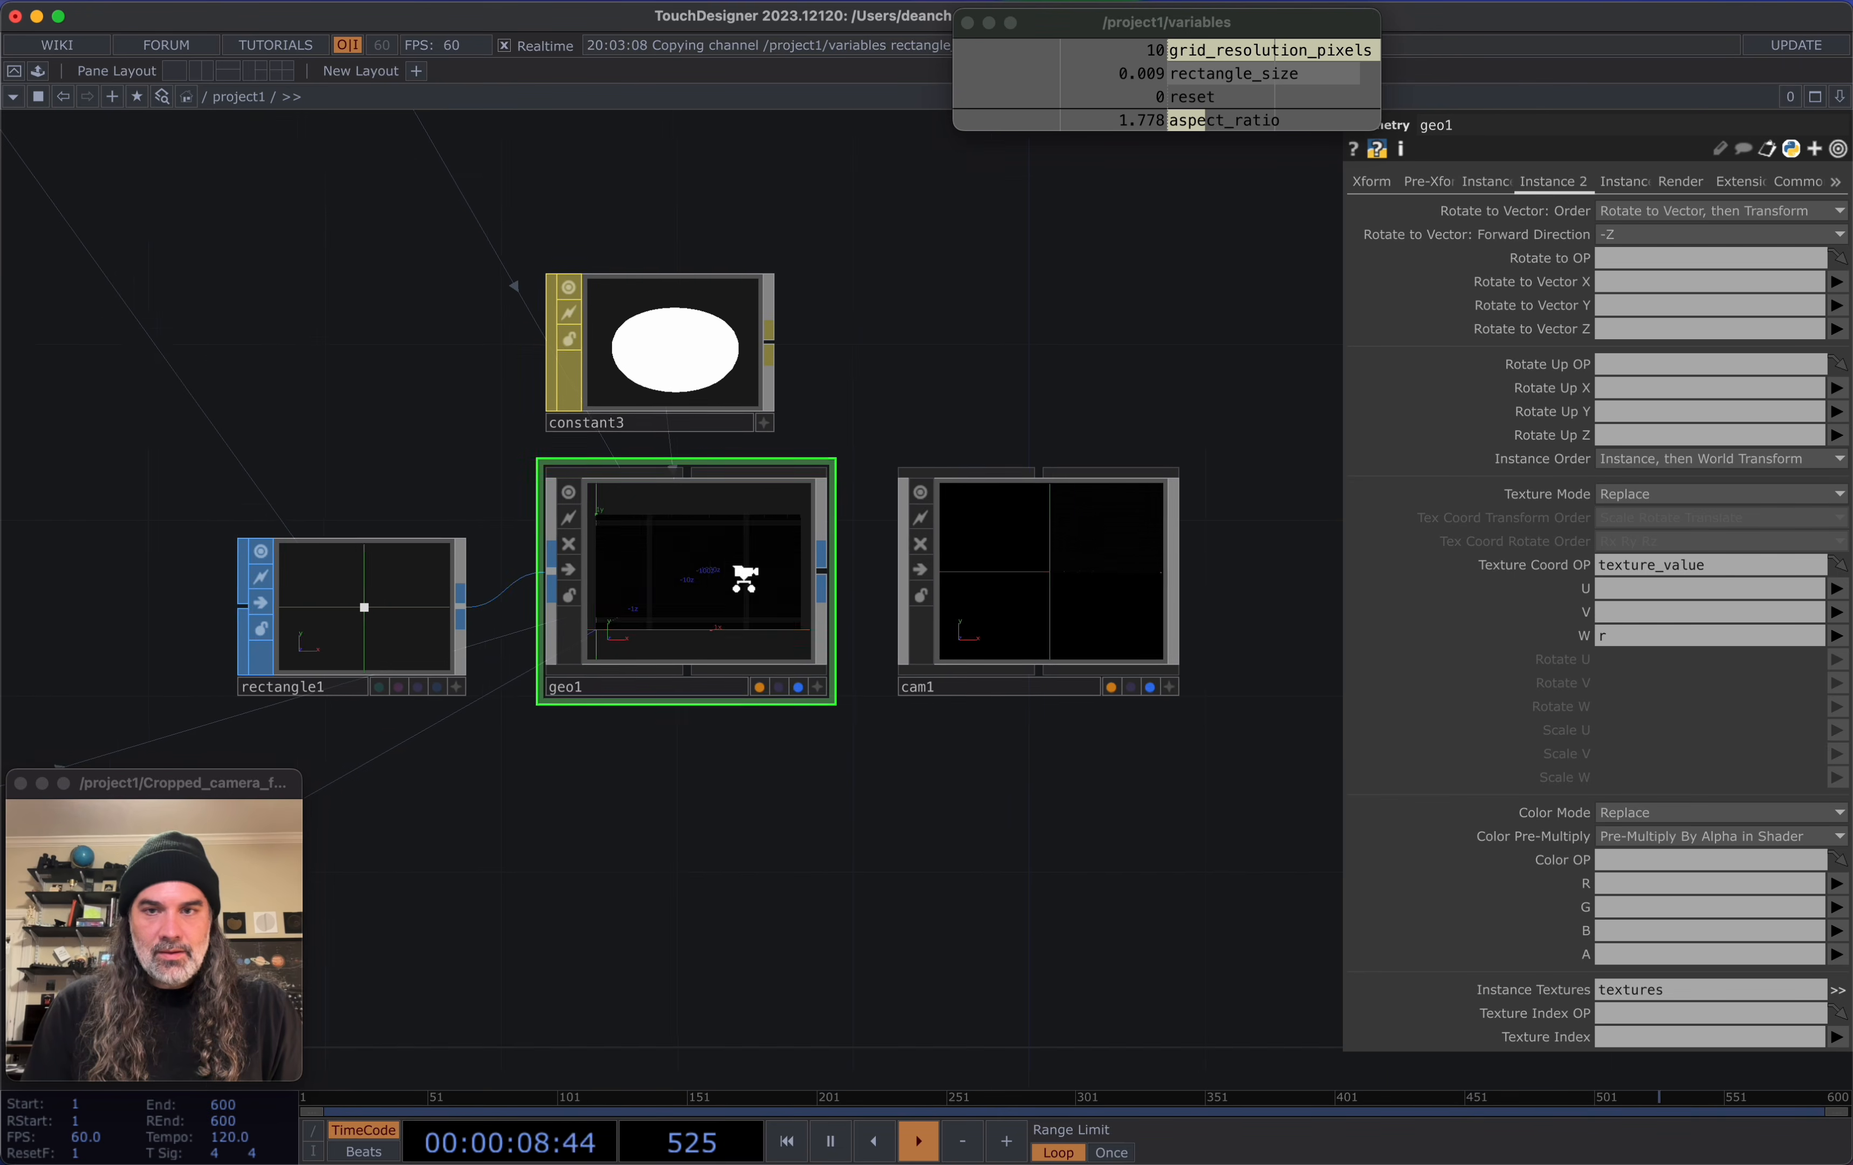
scroll(1027, 585, up, 5)
scroll(1031, 590, down, 3)
scroll(565, 653, up, 8)
scroll(565, 651, down, 3)
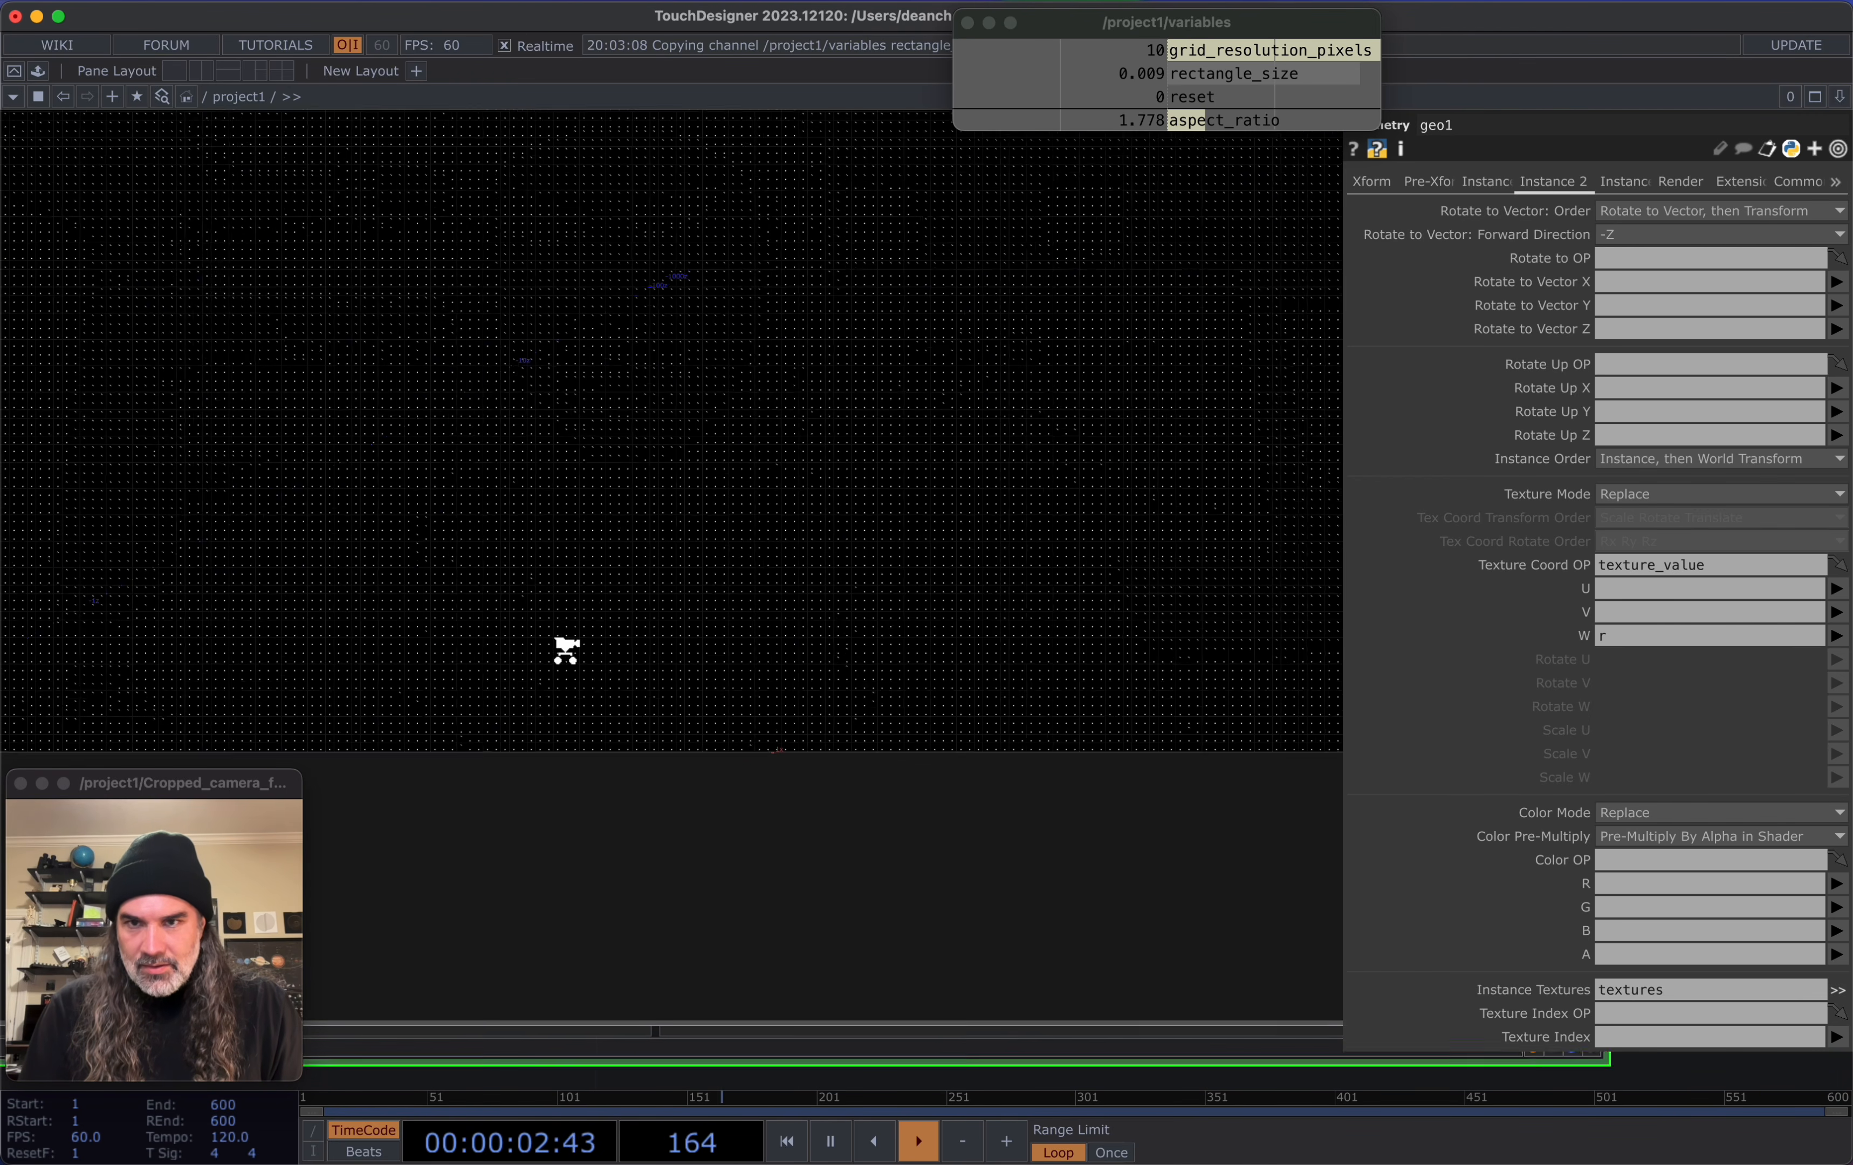
scroll(580, 540, up, 6)
scroll(579, 540, down, 8)
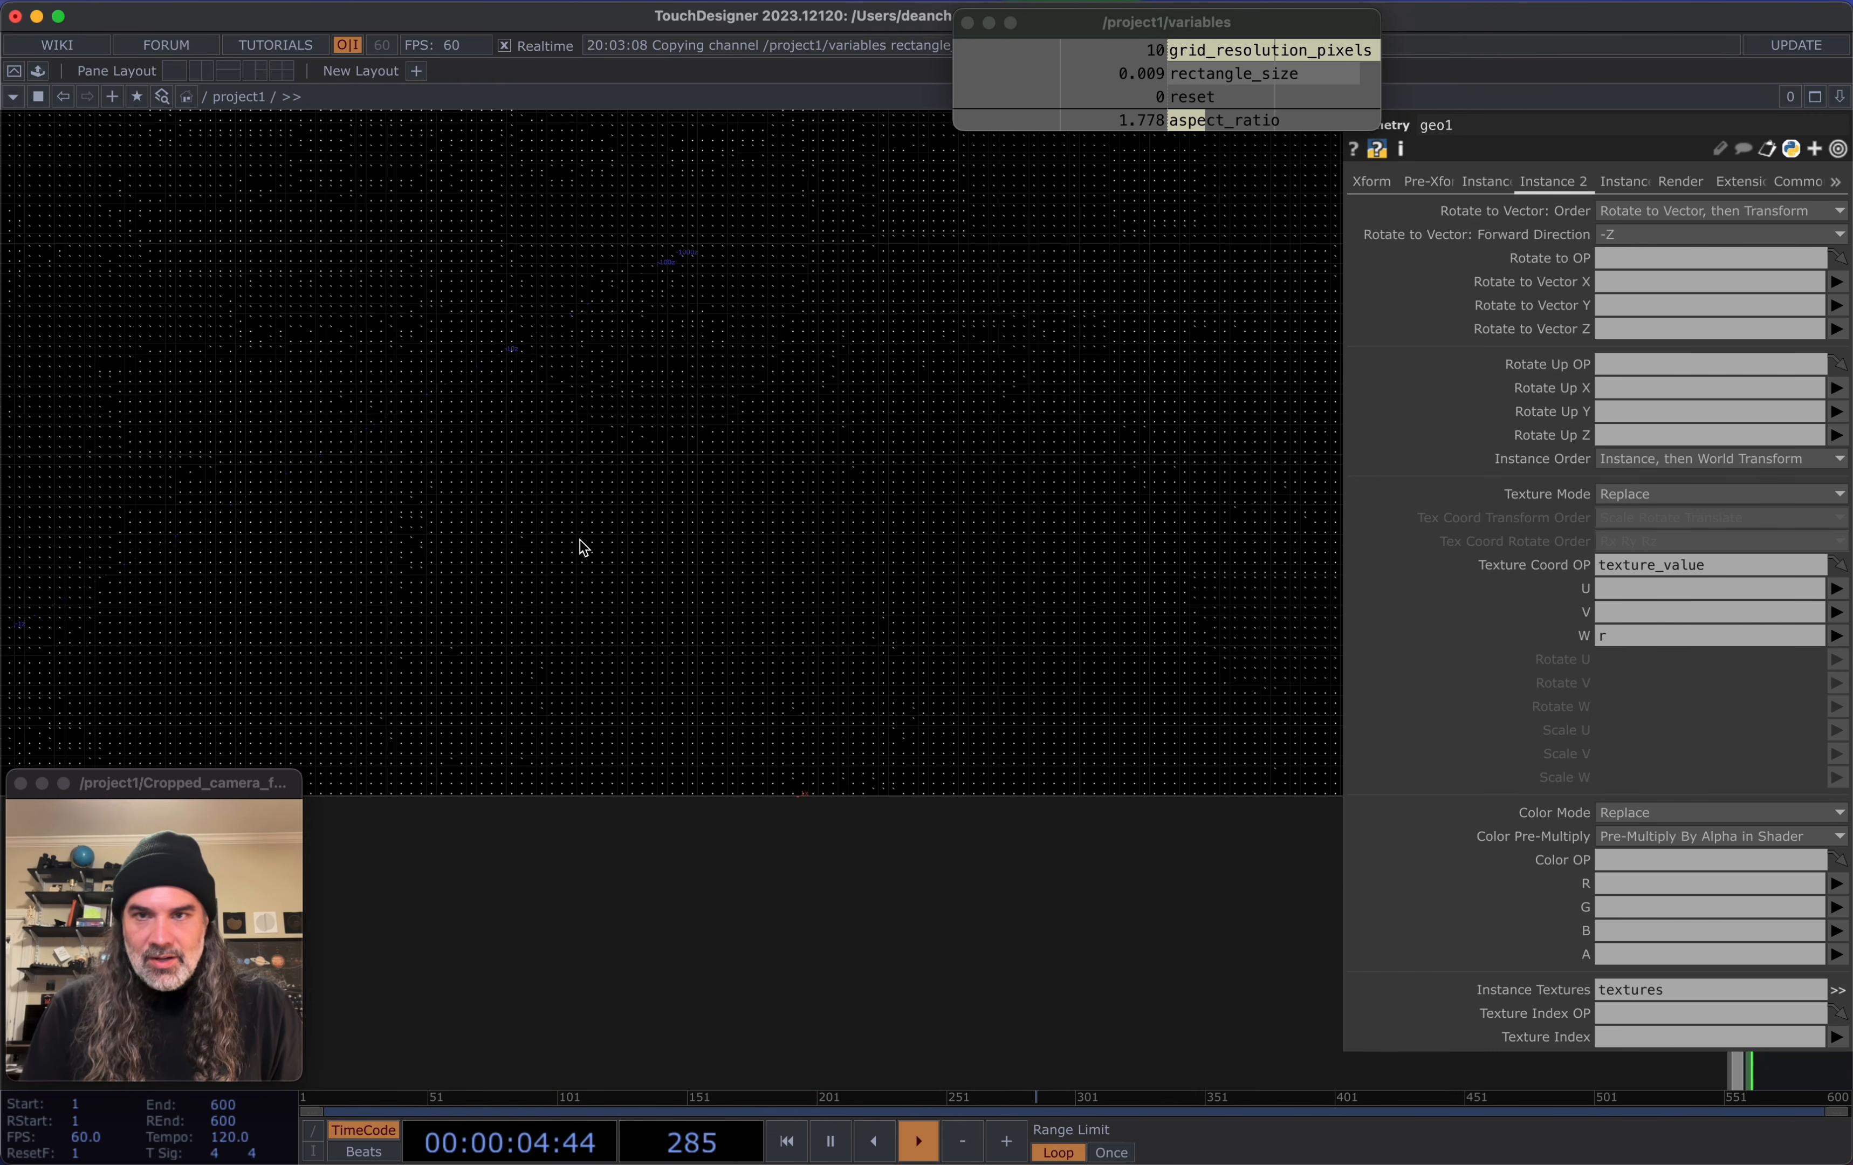
drag(851, 884, 541, 890)
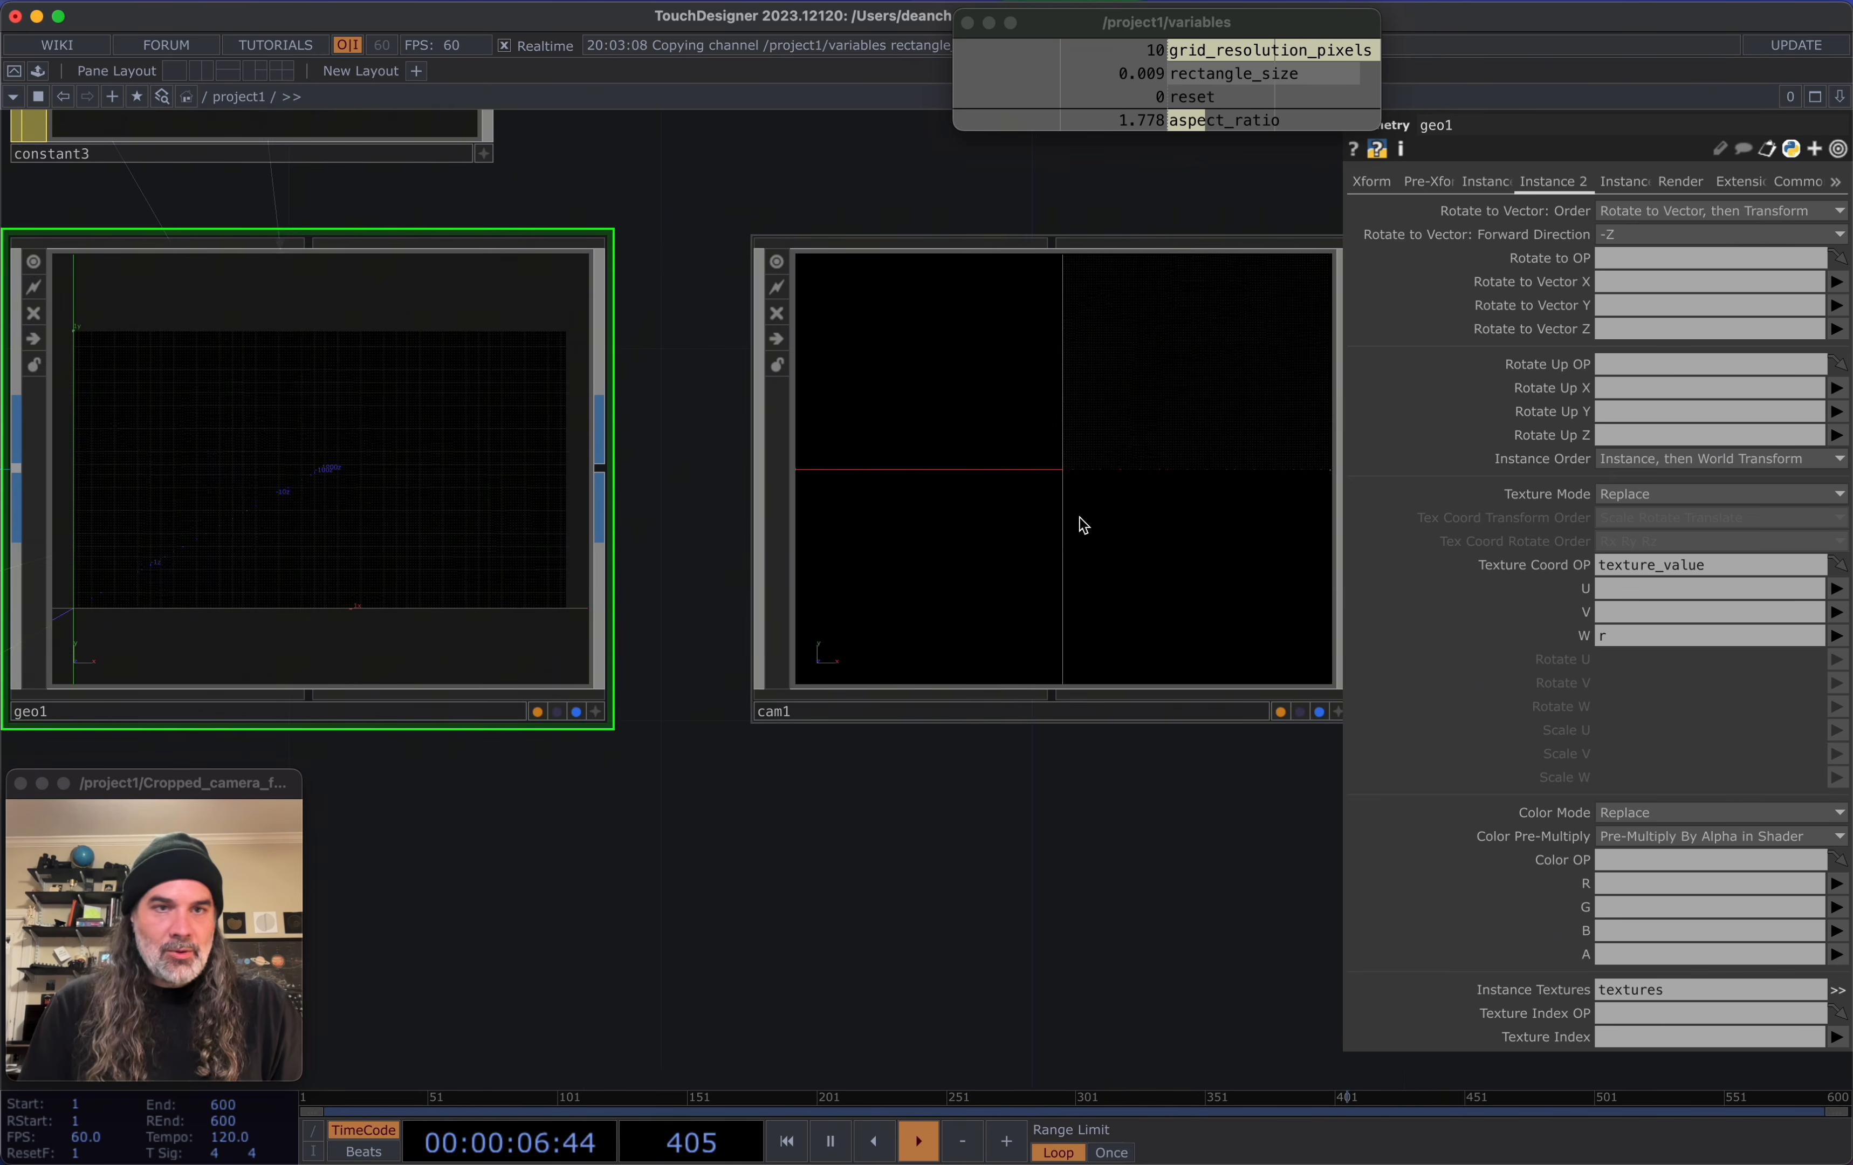
Set cam1's ortho origin to Bottom-Left and drive its ortho width from the aspect_ratio channel of variables
click(1211, 505)
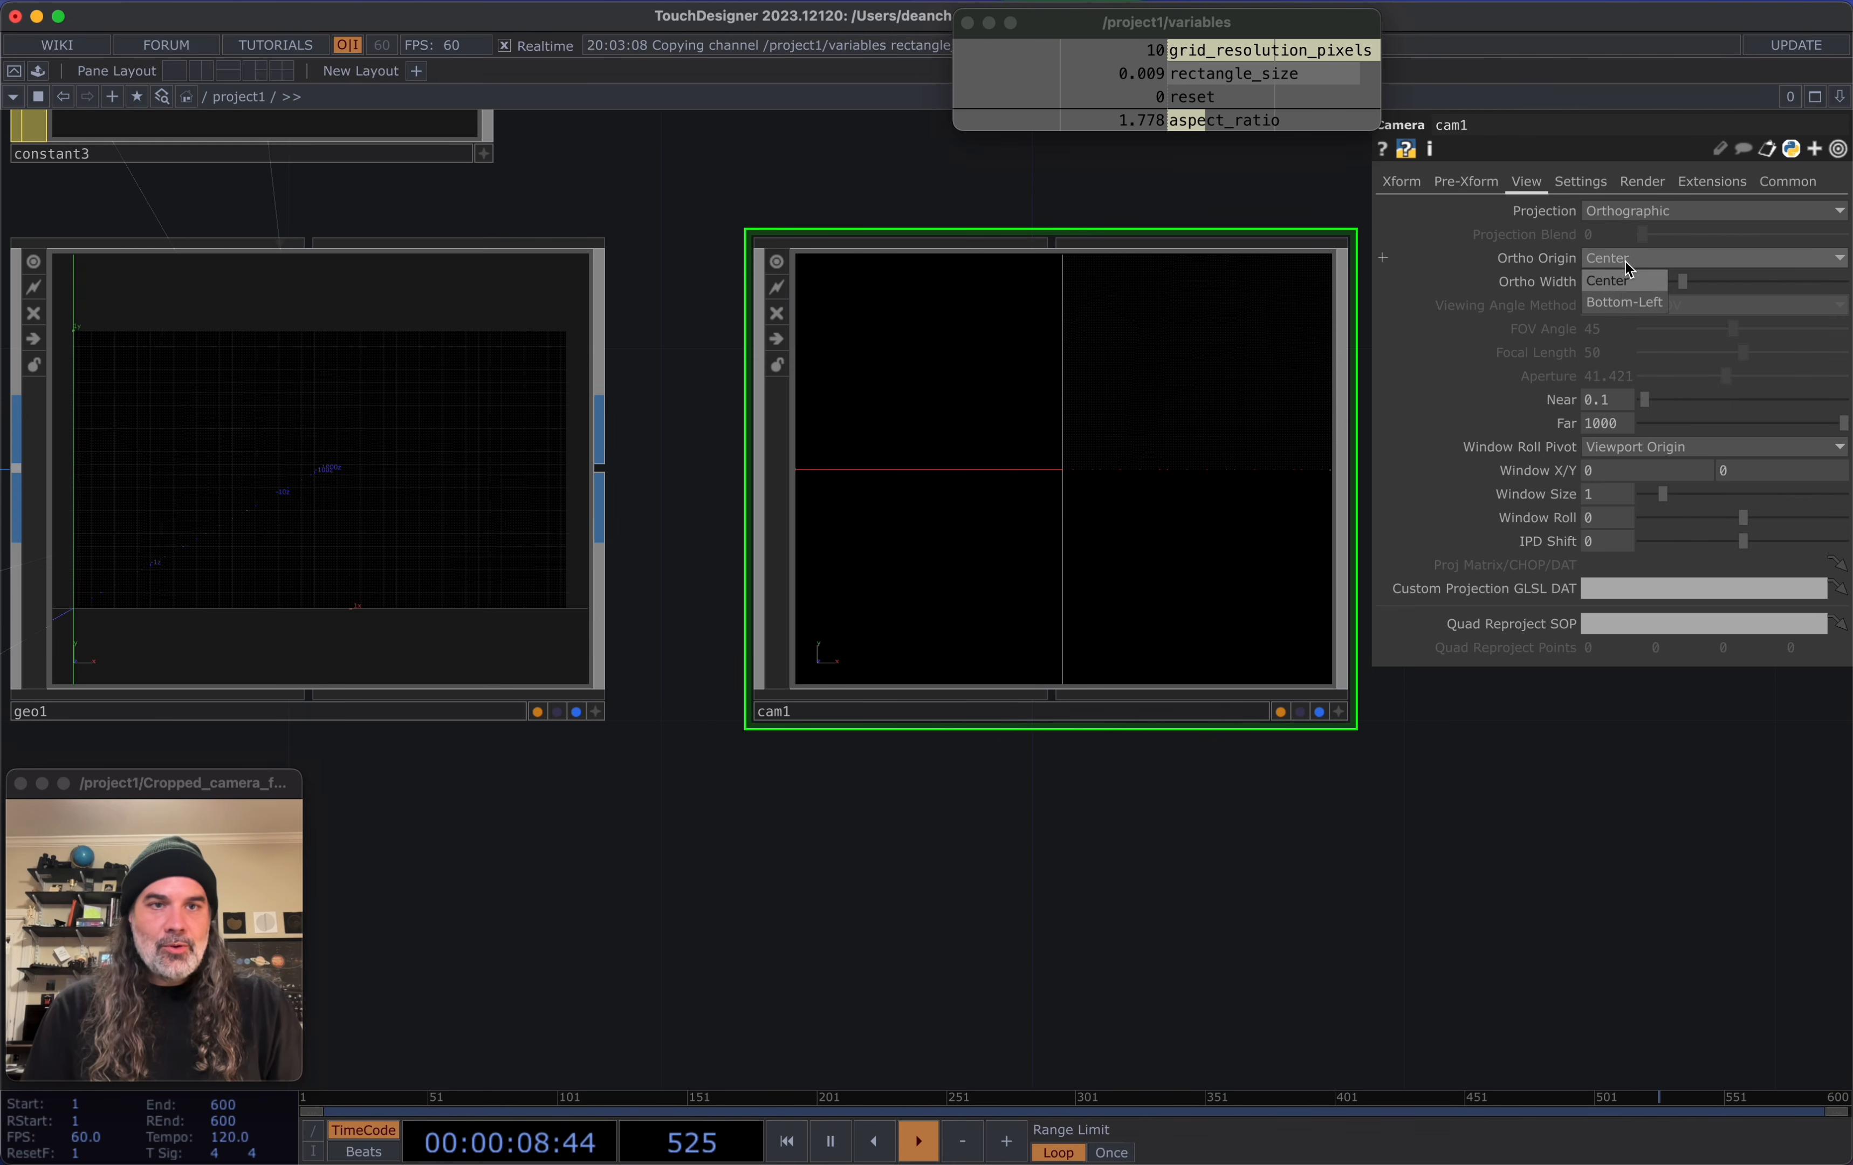
click(1626, 302)
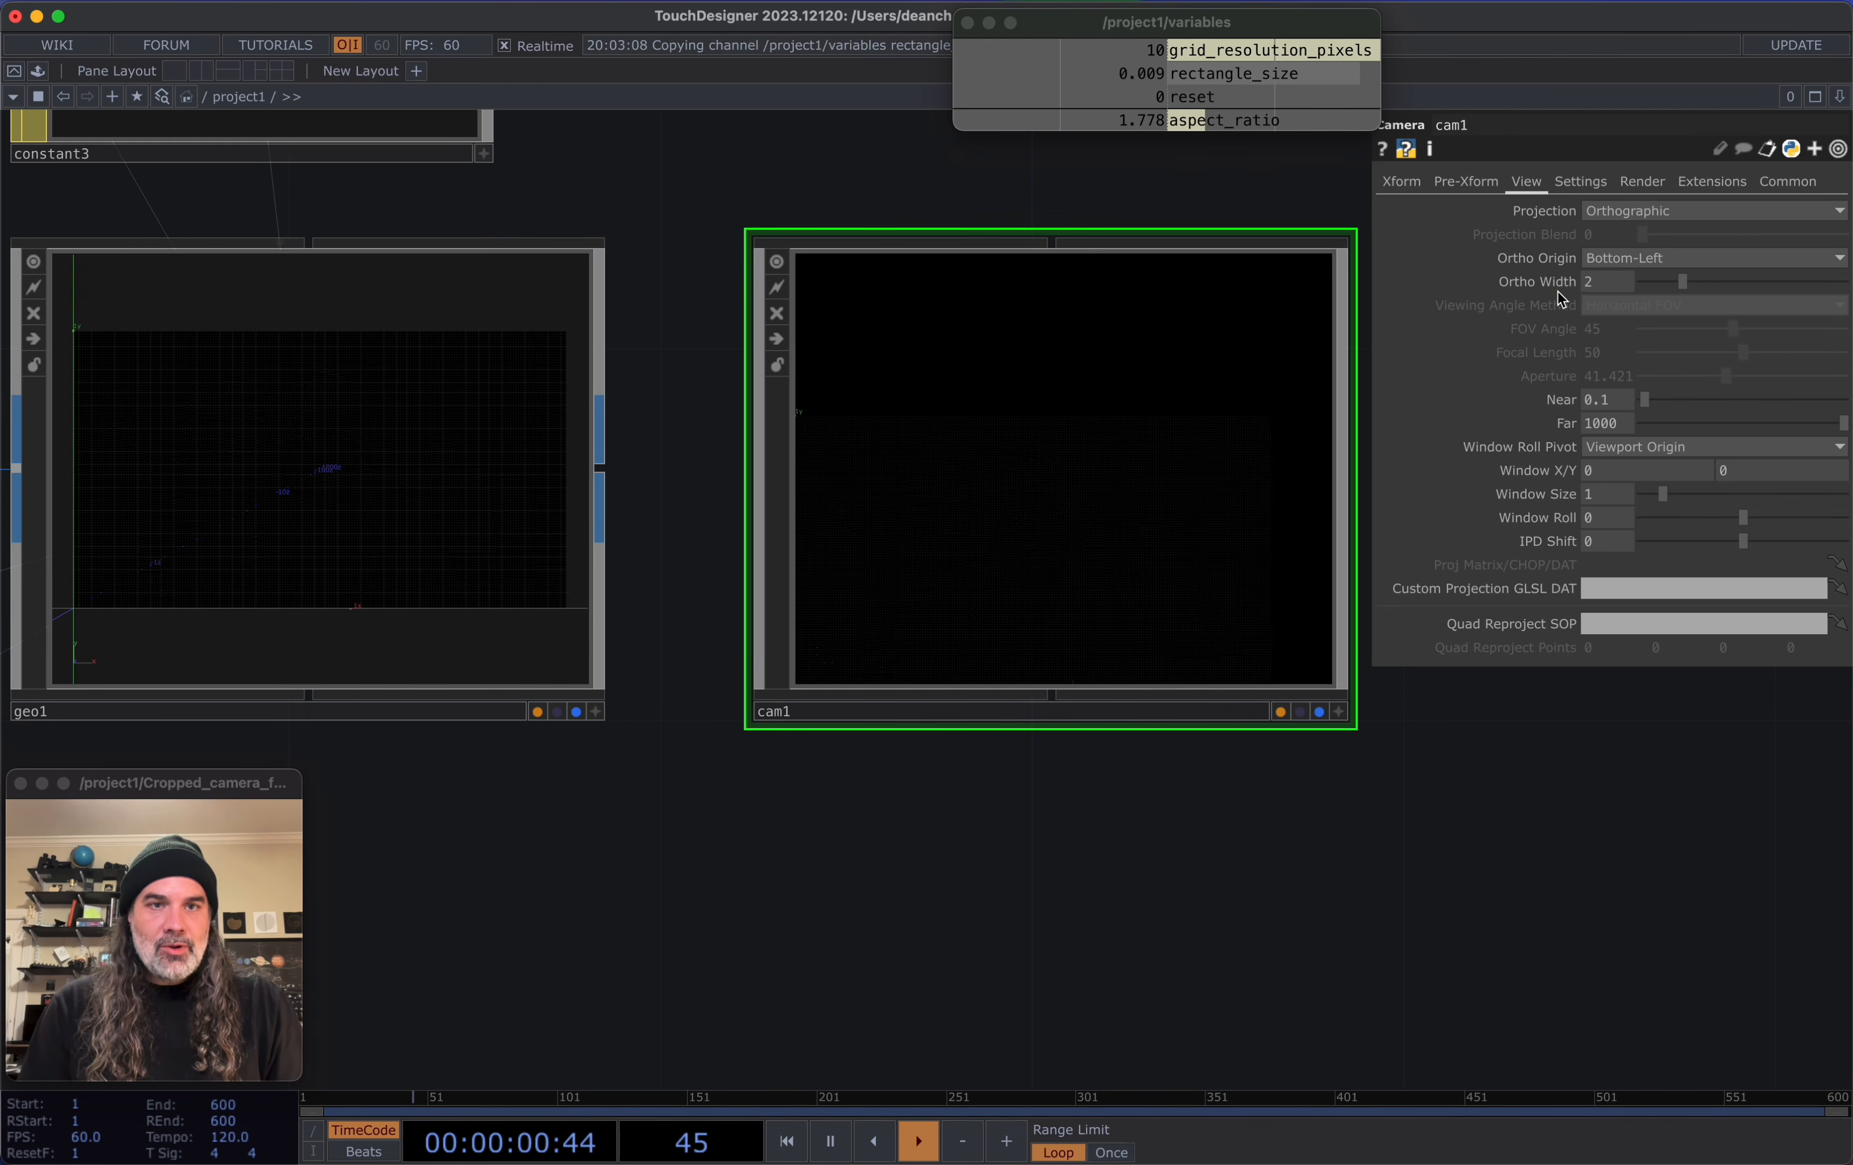
drag(1225, 124, 1625, 281)
click(1630, 273)
Create a Render TOP and place it below geo1
scroll(1145, 757, down, 5)
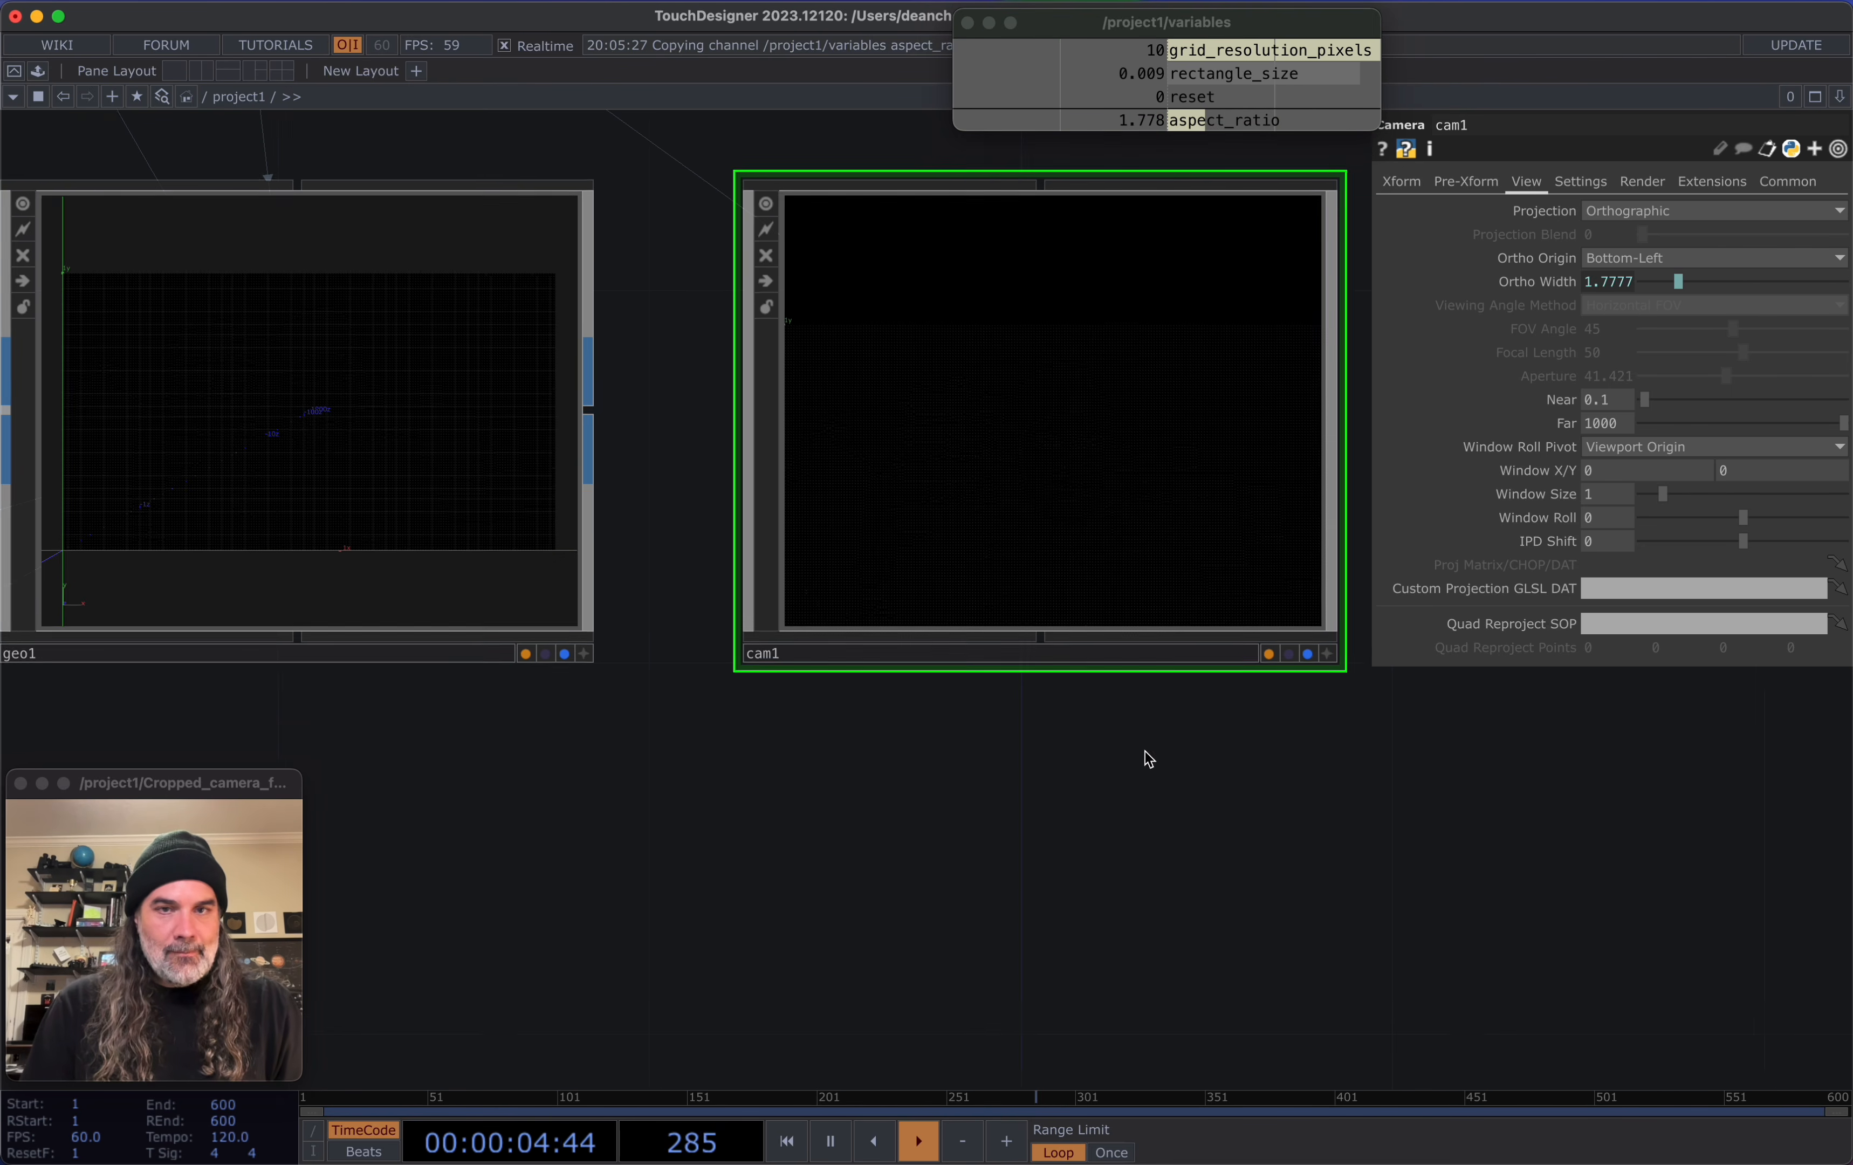
key(Tab)
text(re)
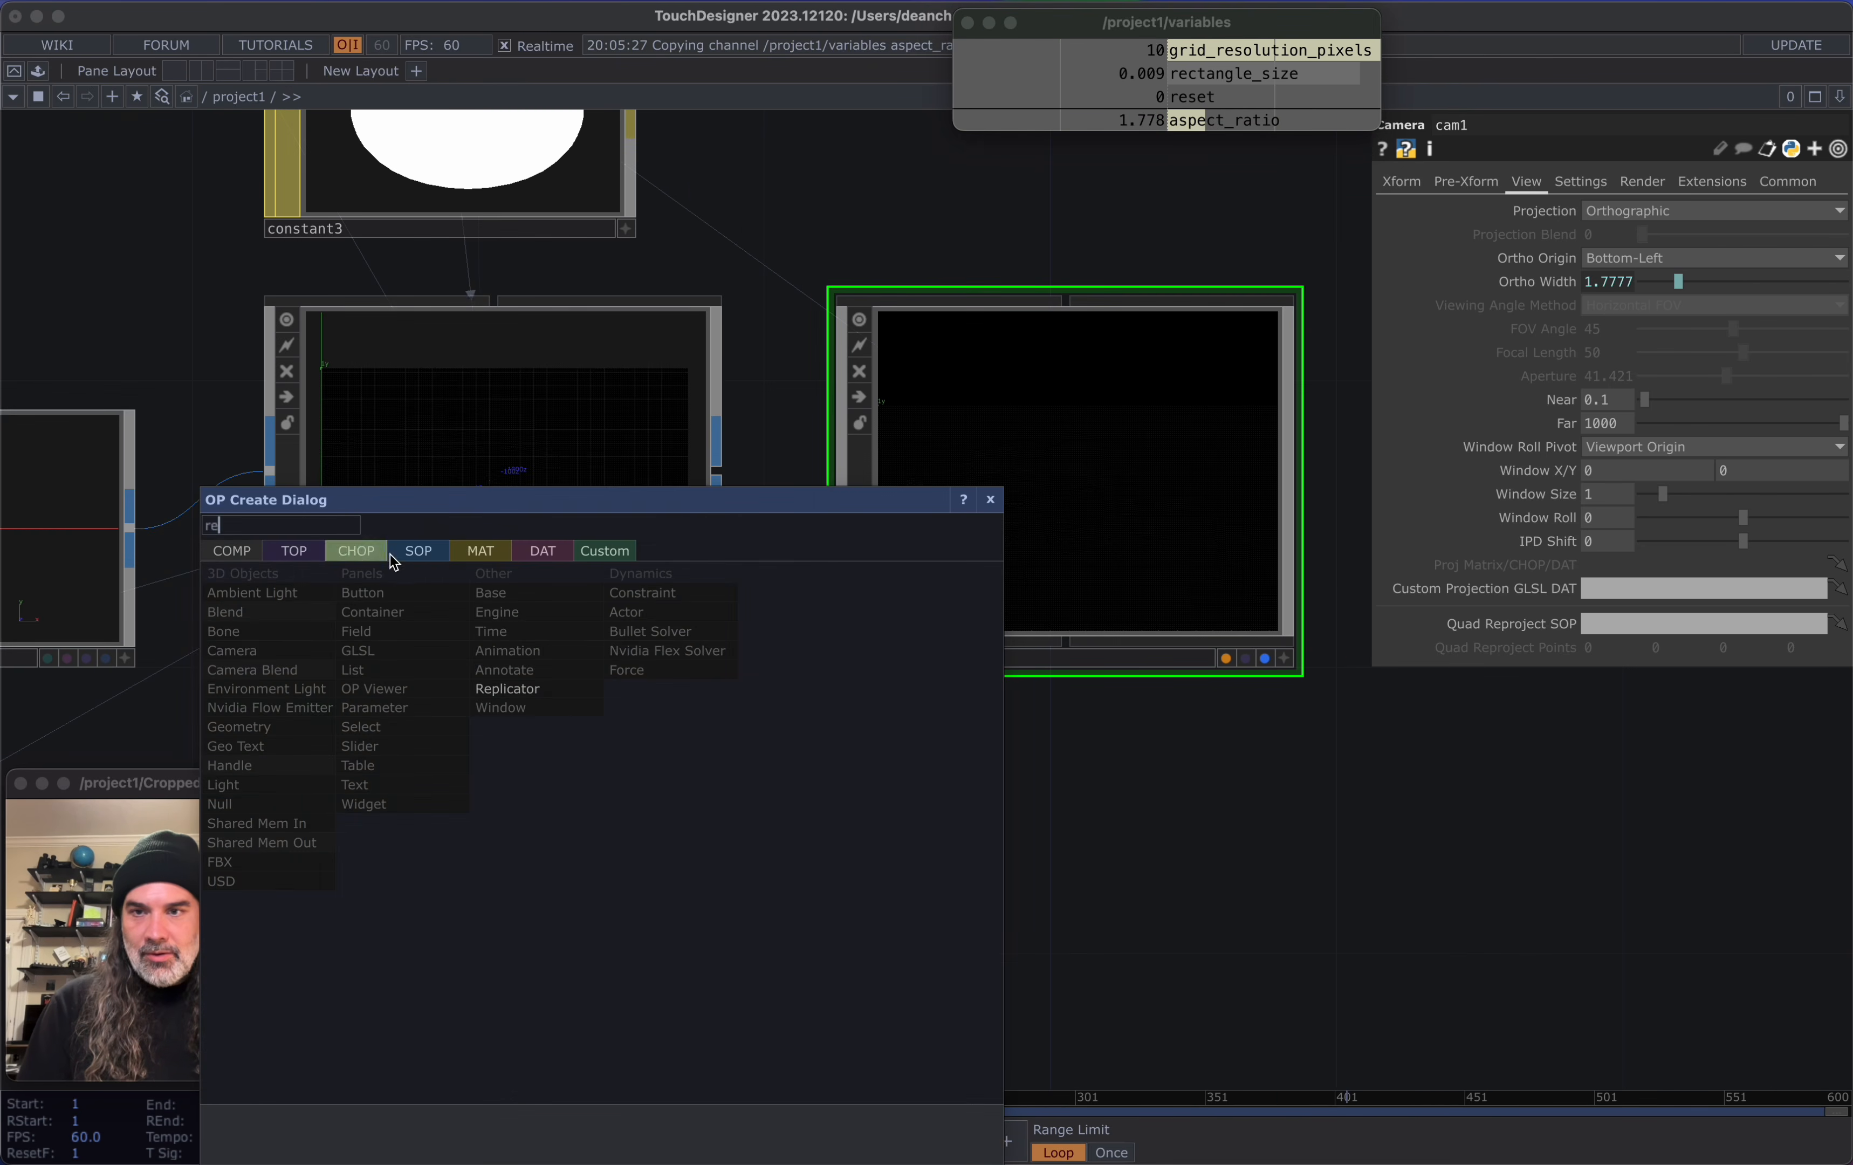
click(293, 550)
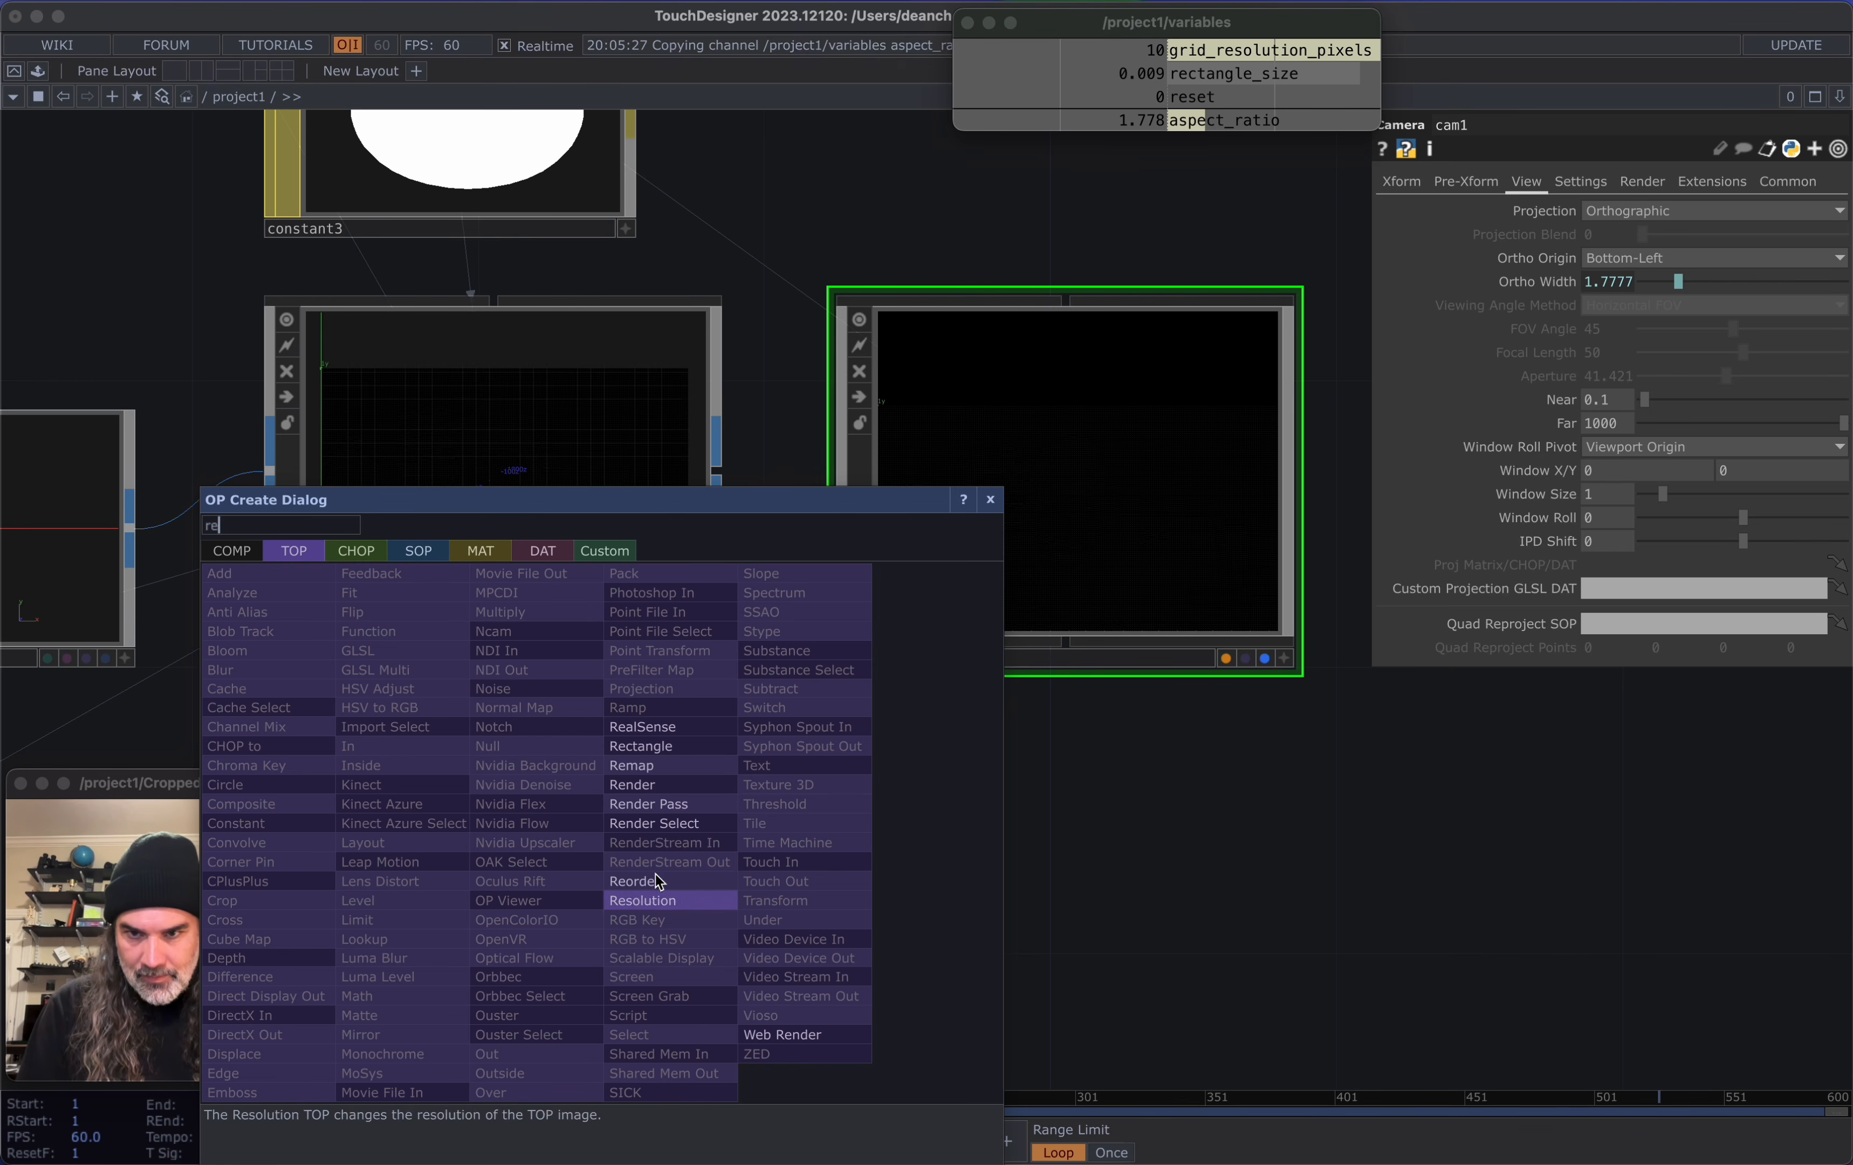
click(653, 788)
click(530, 898)
drag(972, 825, 1308, 507)
drag(893, 604, 826, 814)
Set render1's resolution expressions to op('video').width for the width and op('video').height for the height
click(1783, 187)
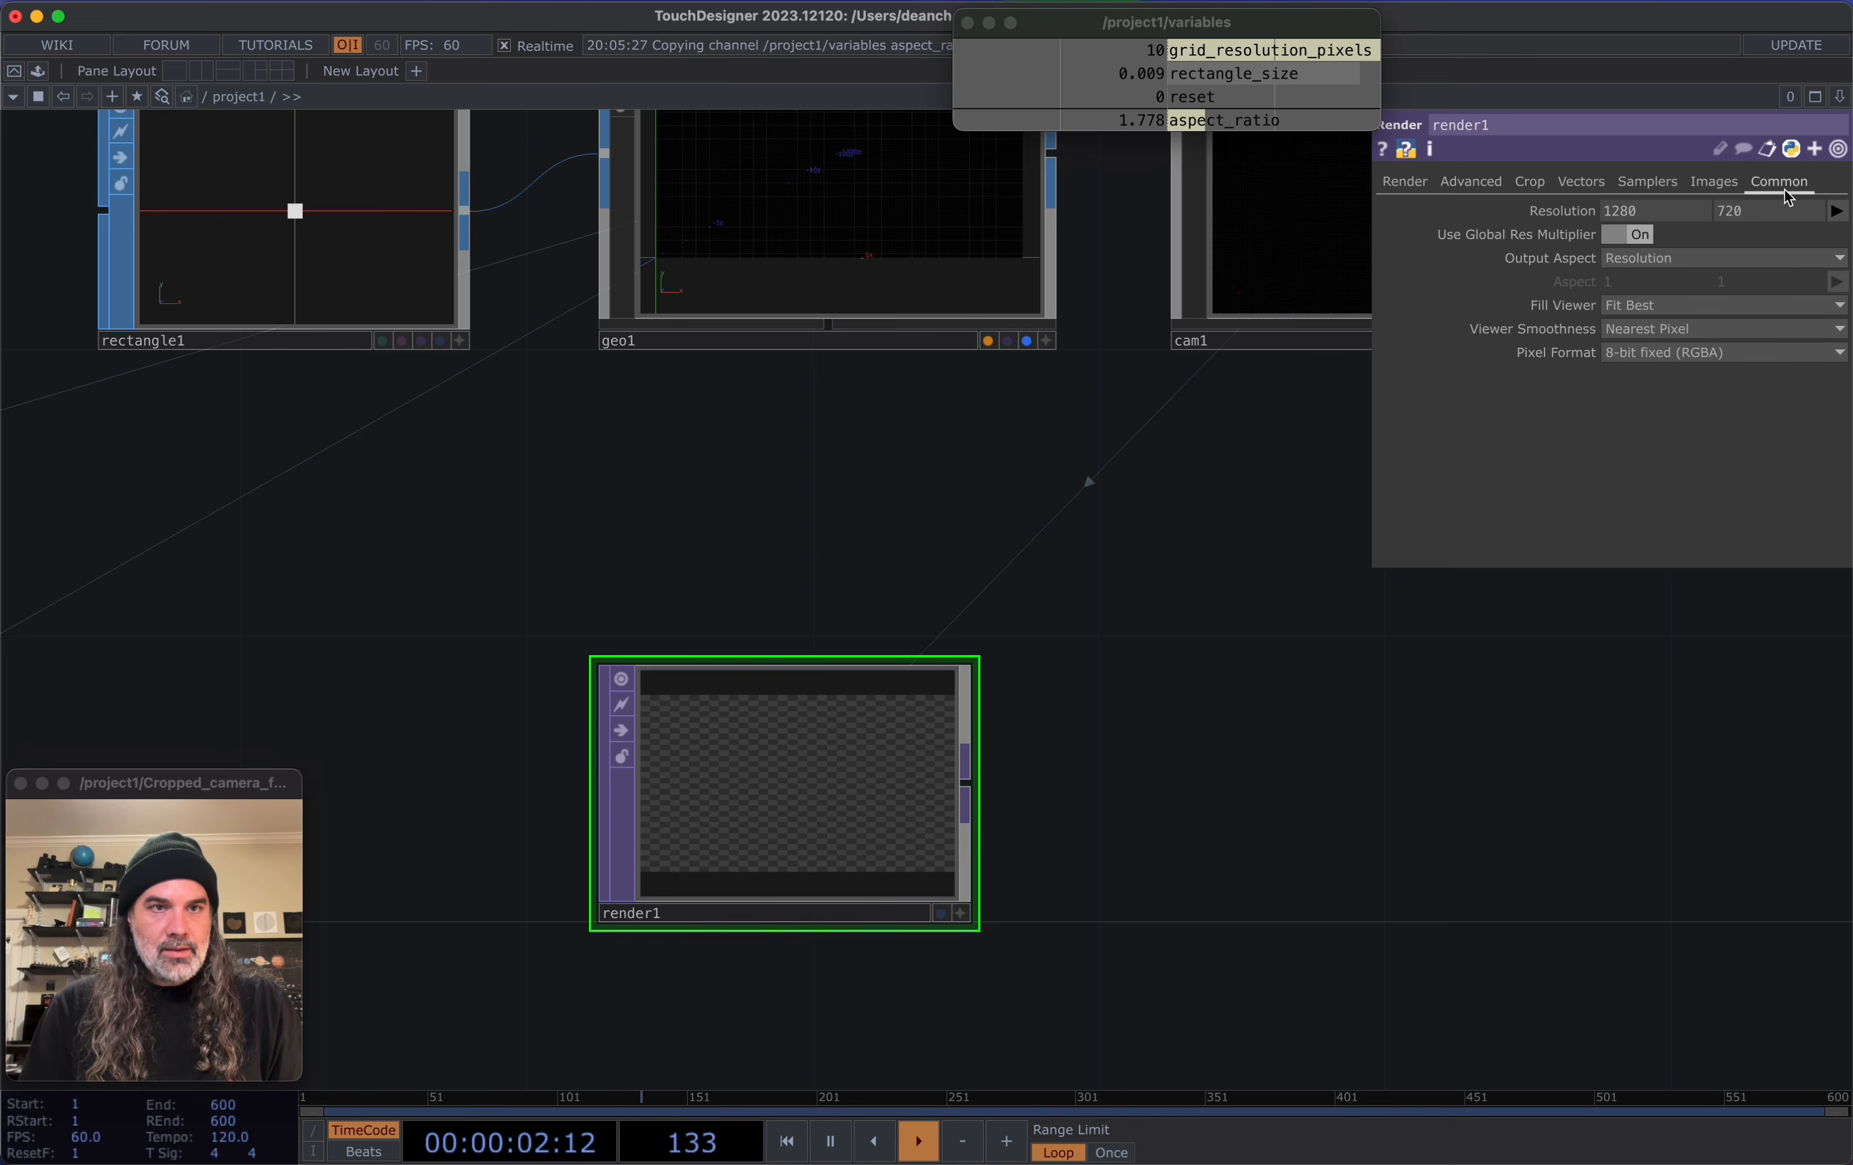
click(1560, 213)
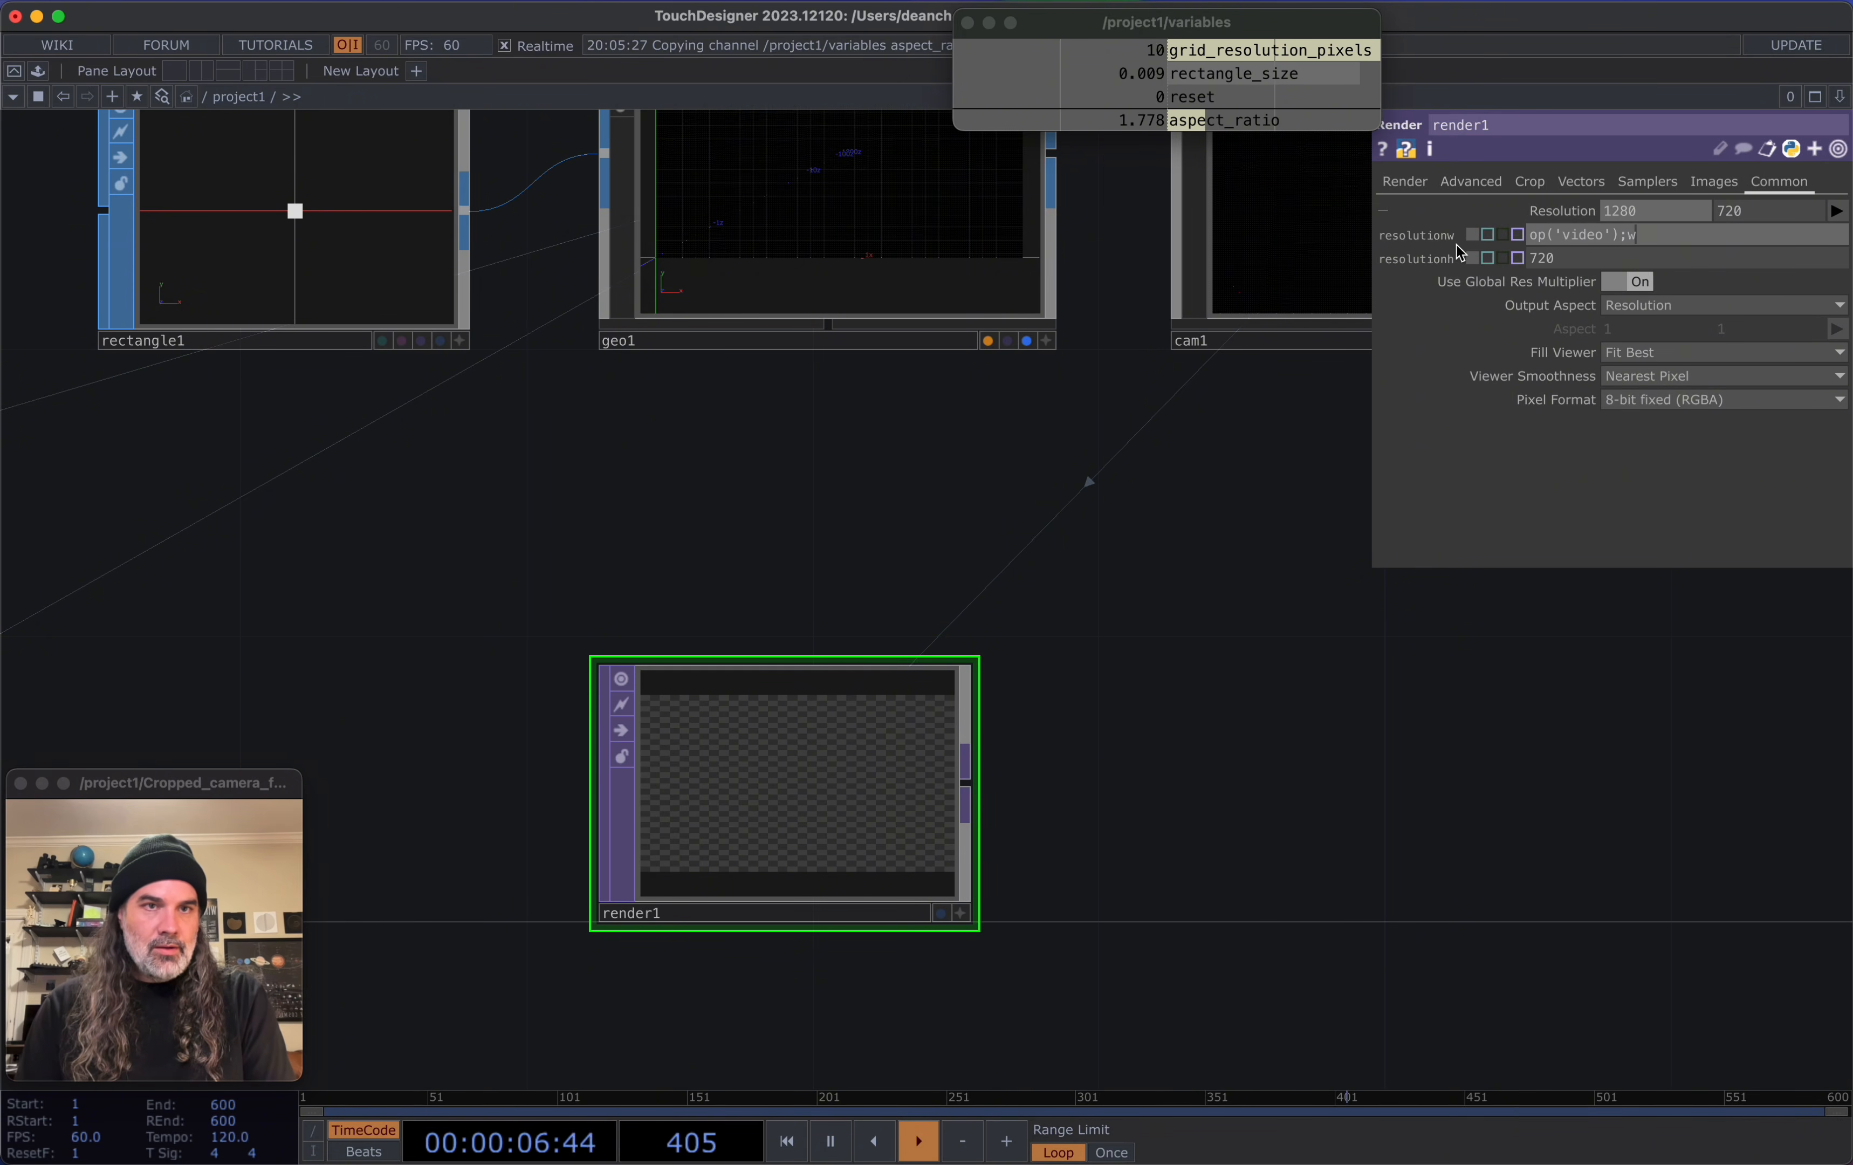
text(o)
key(Tab)
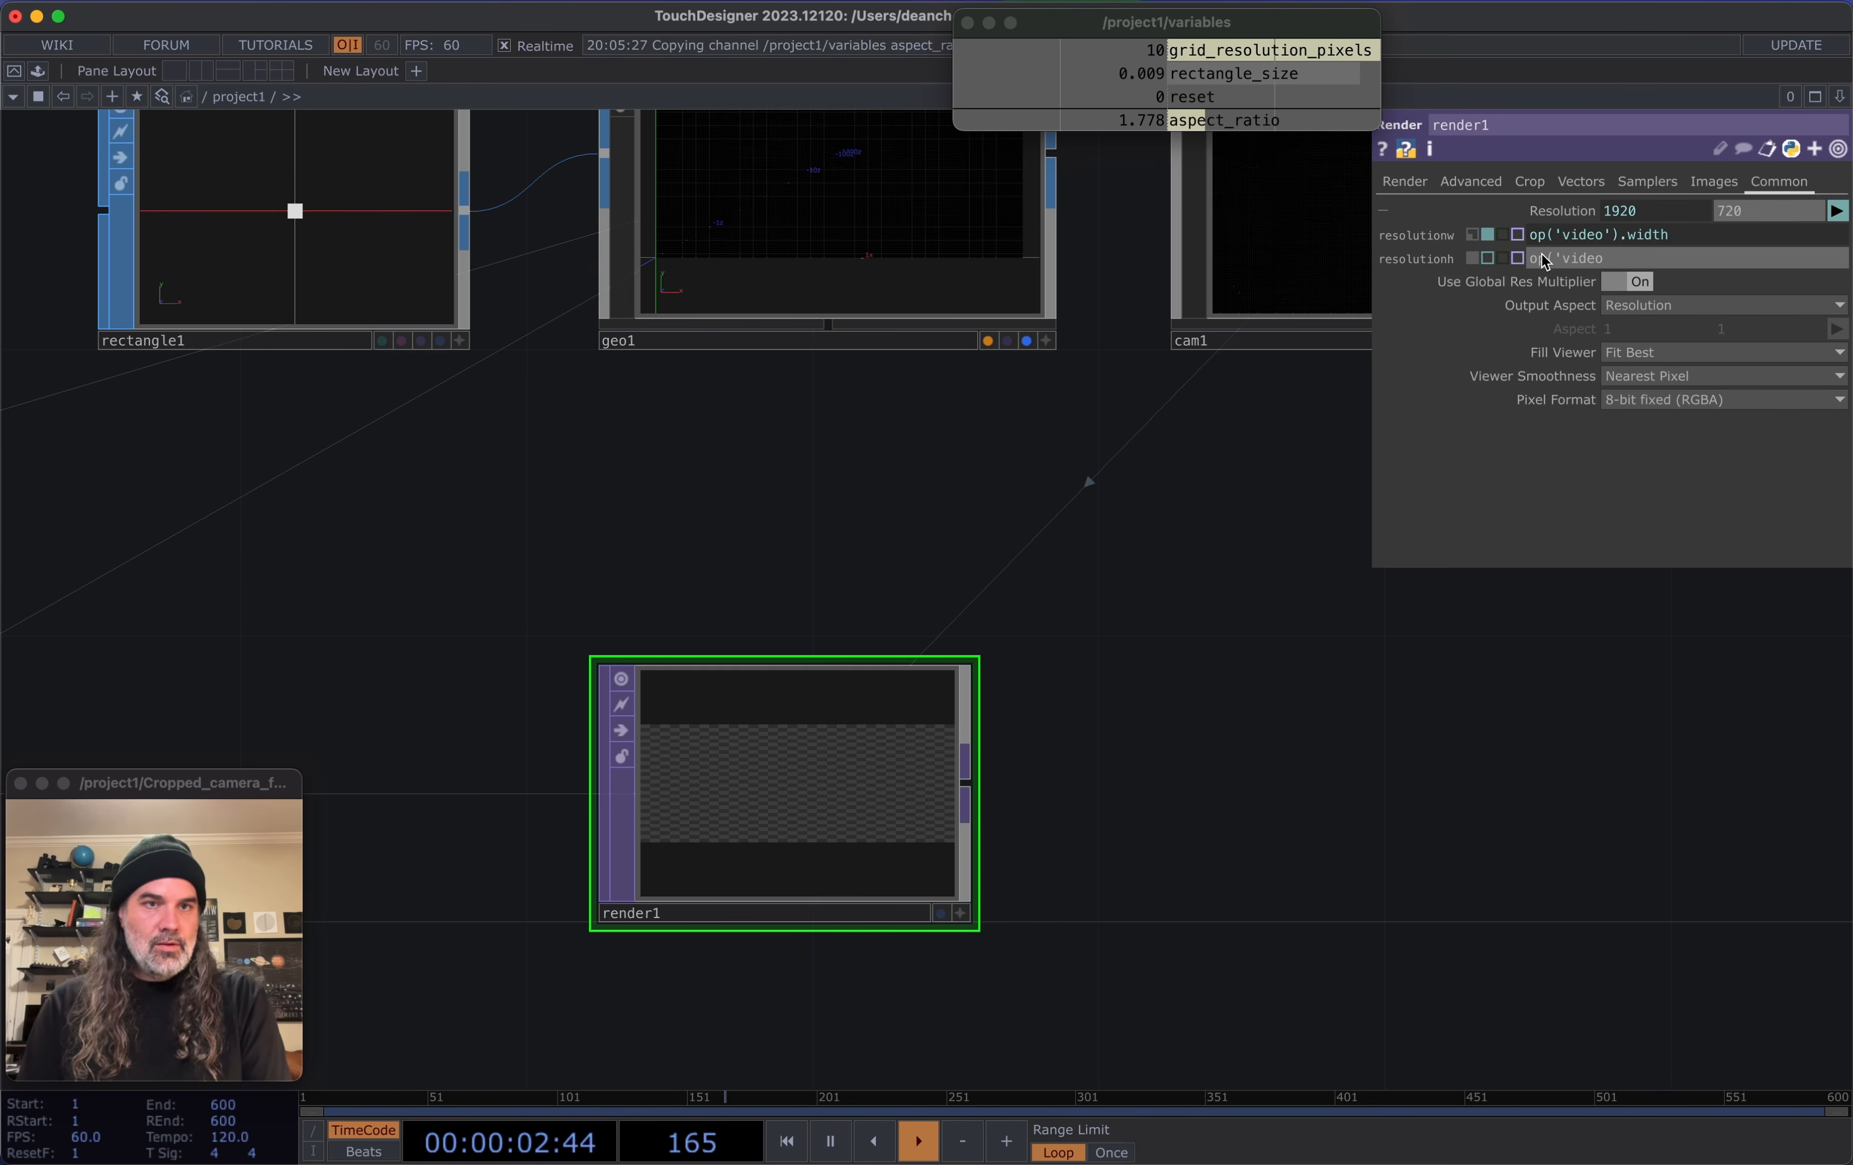
key(Return)
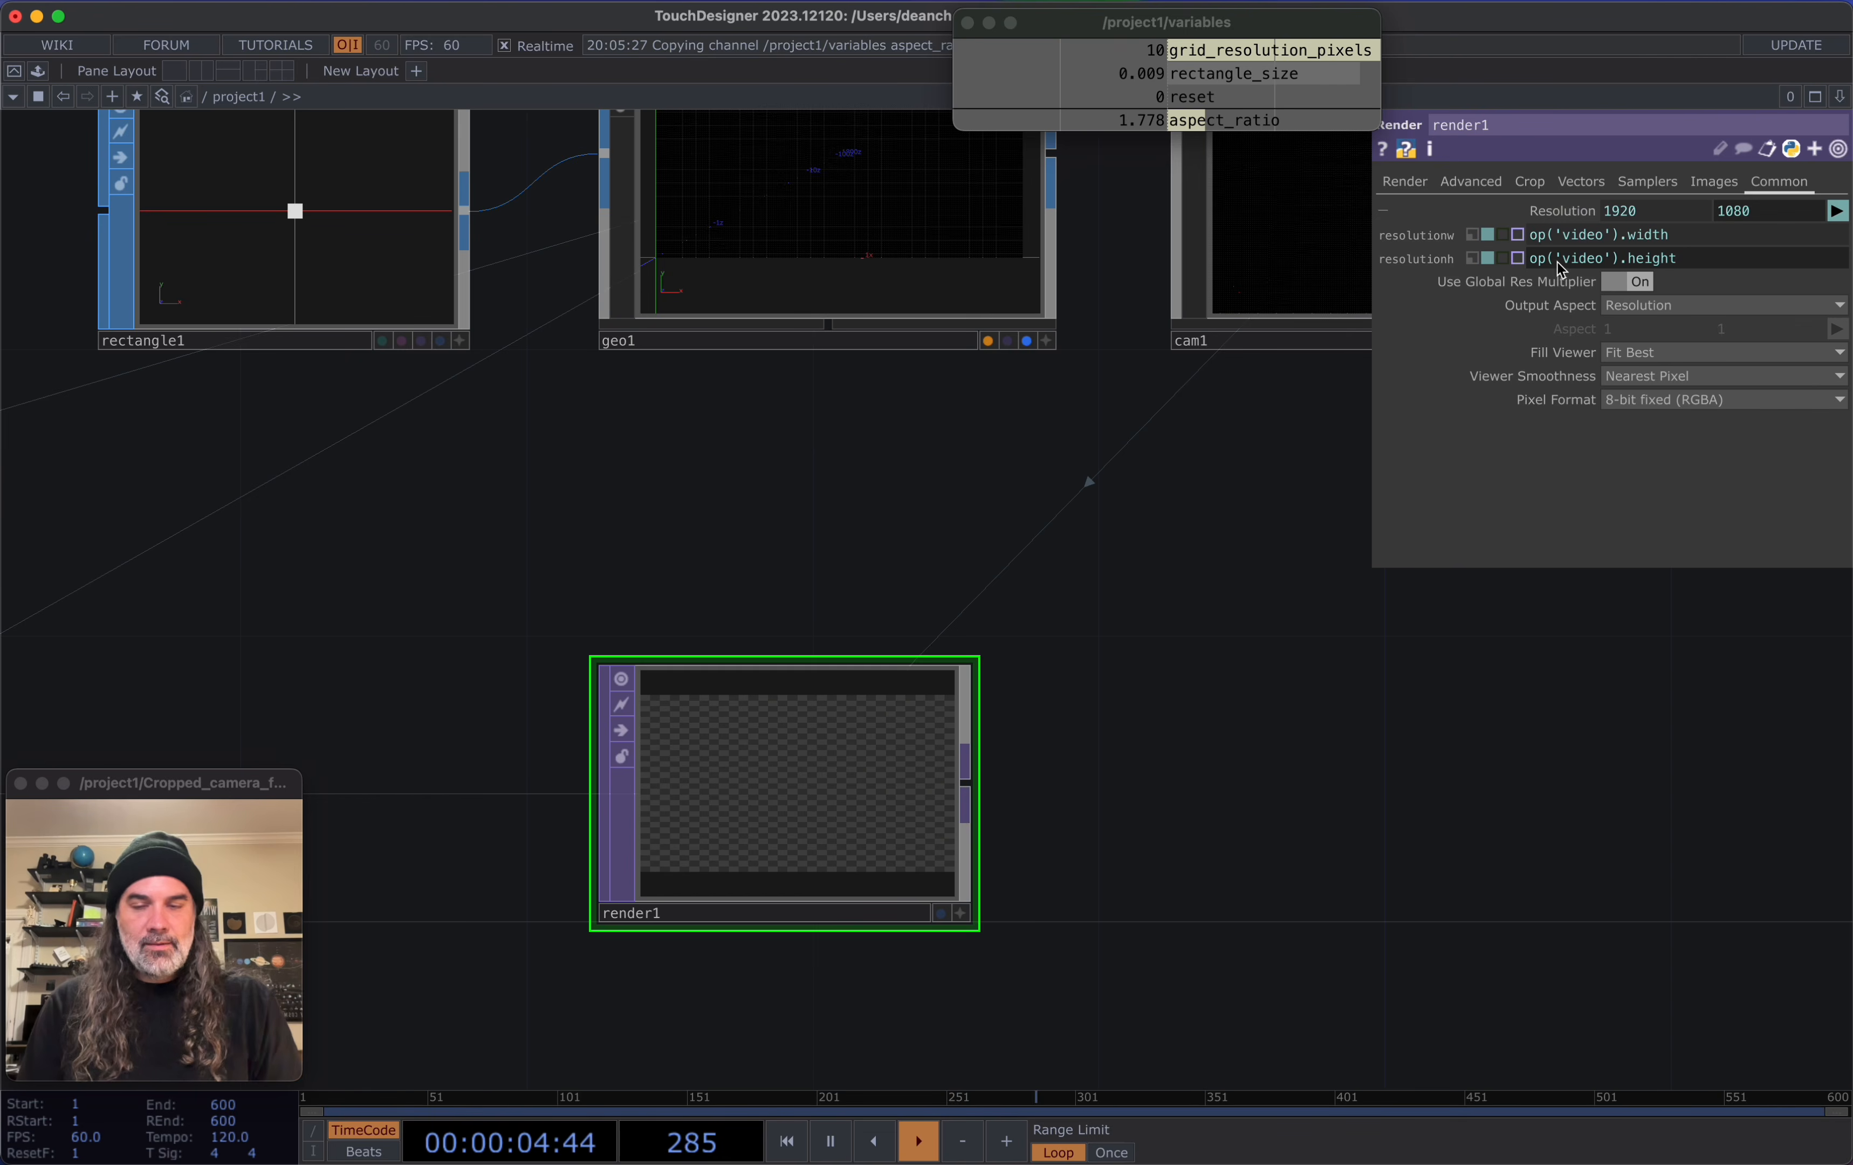
Examine render1's output up close and its place in the network
scroll(815, 798, down, 5)
scroll(843, 786, up, 10)
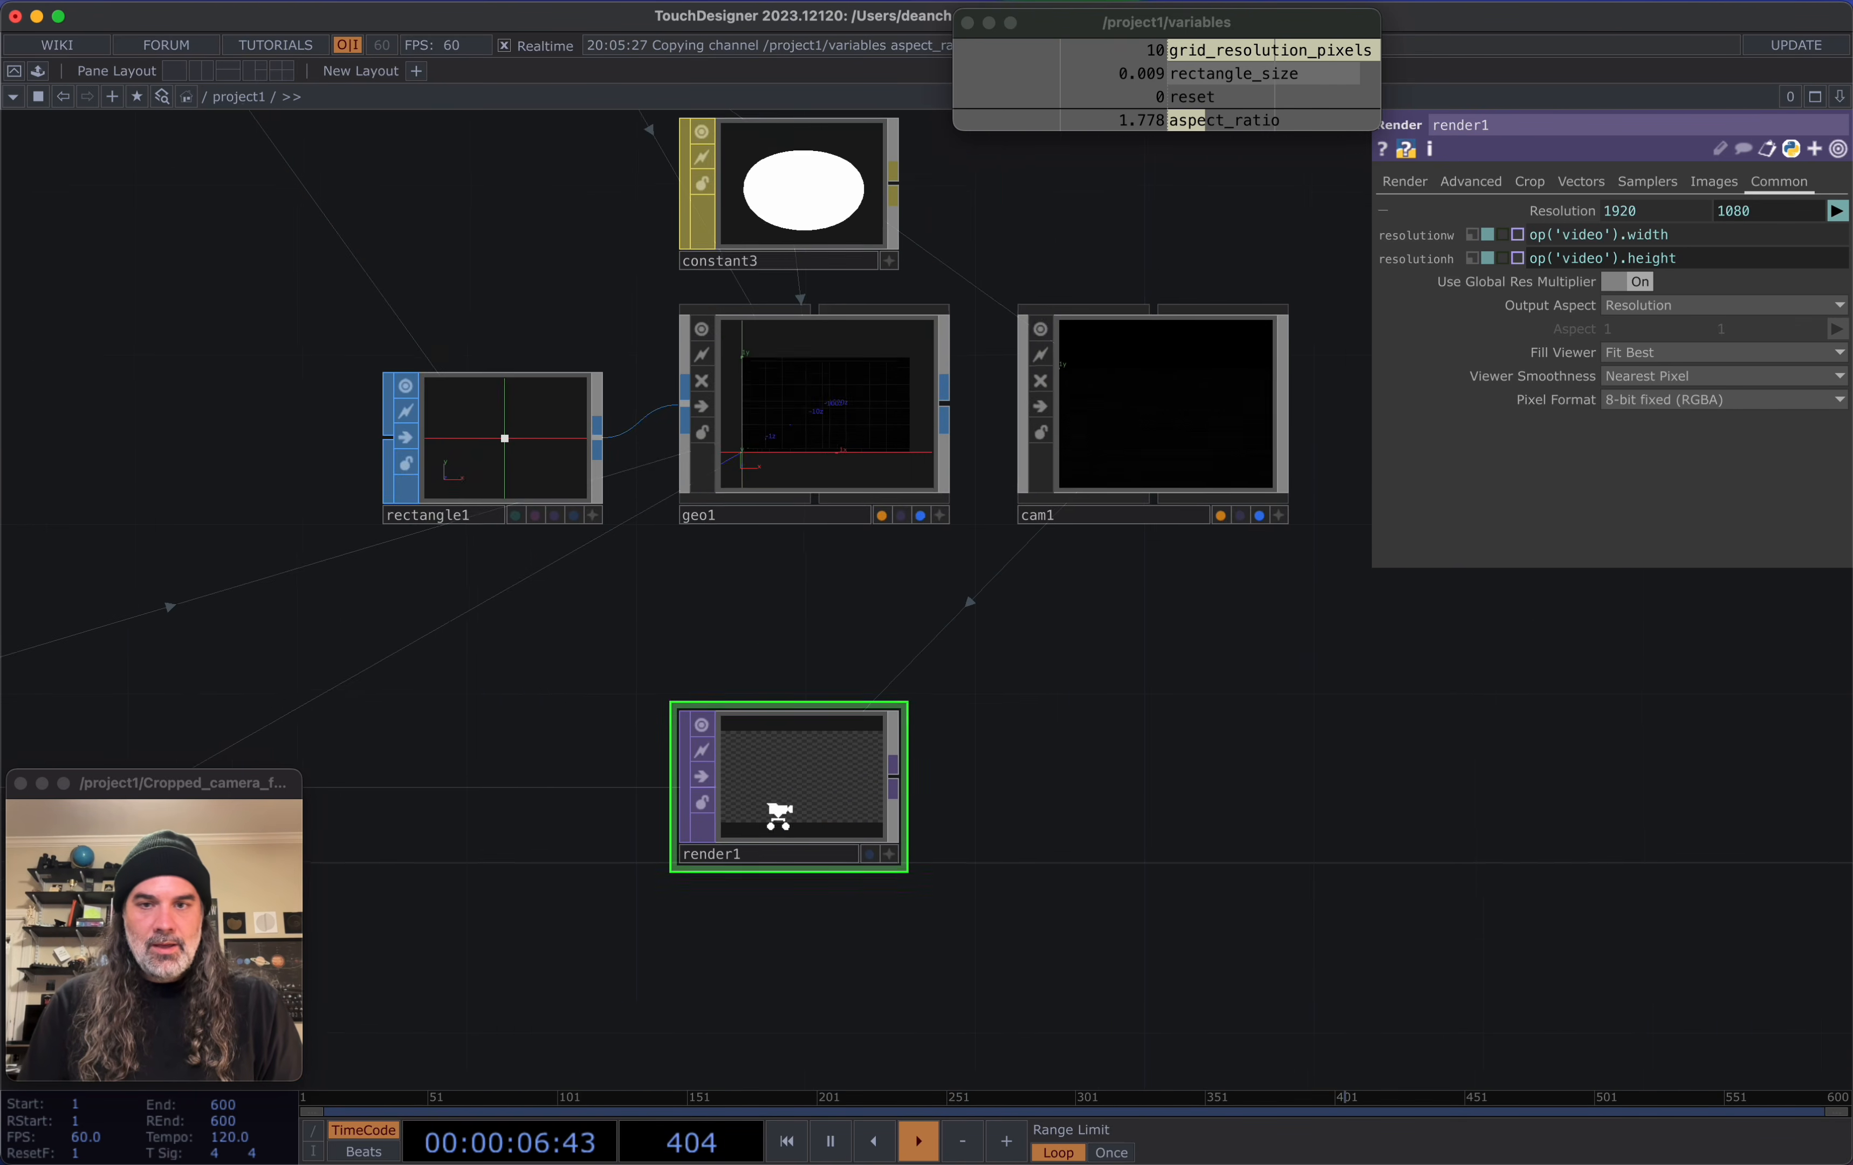
scroll(798, 785, down, 8)
scroll(951, 697, up, 5)
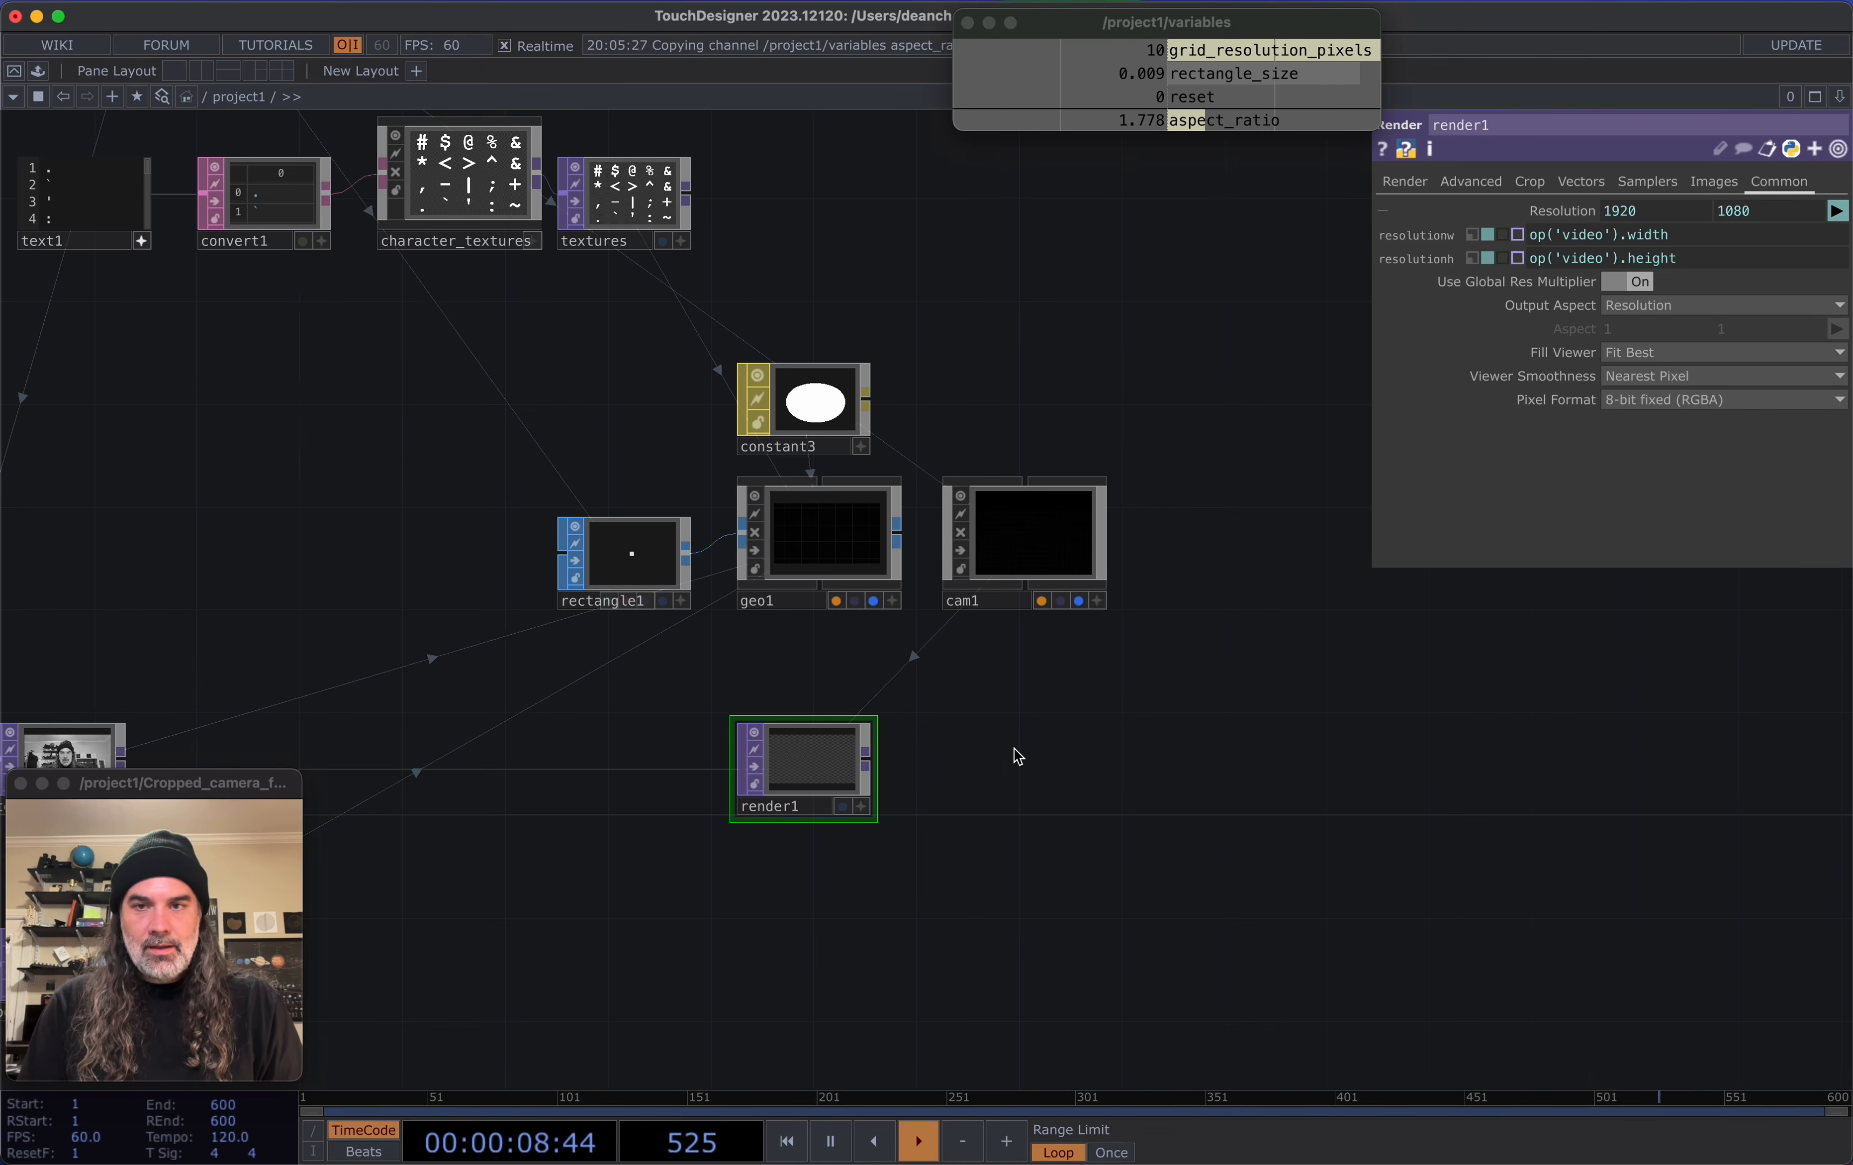
scroll(764, 787, up, 8)
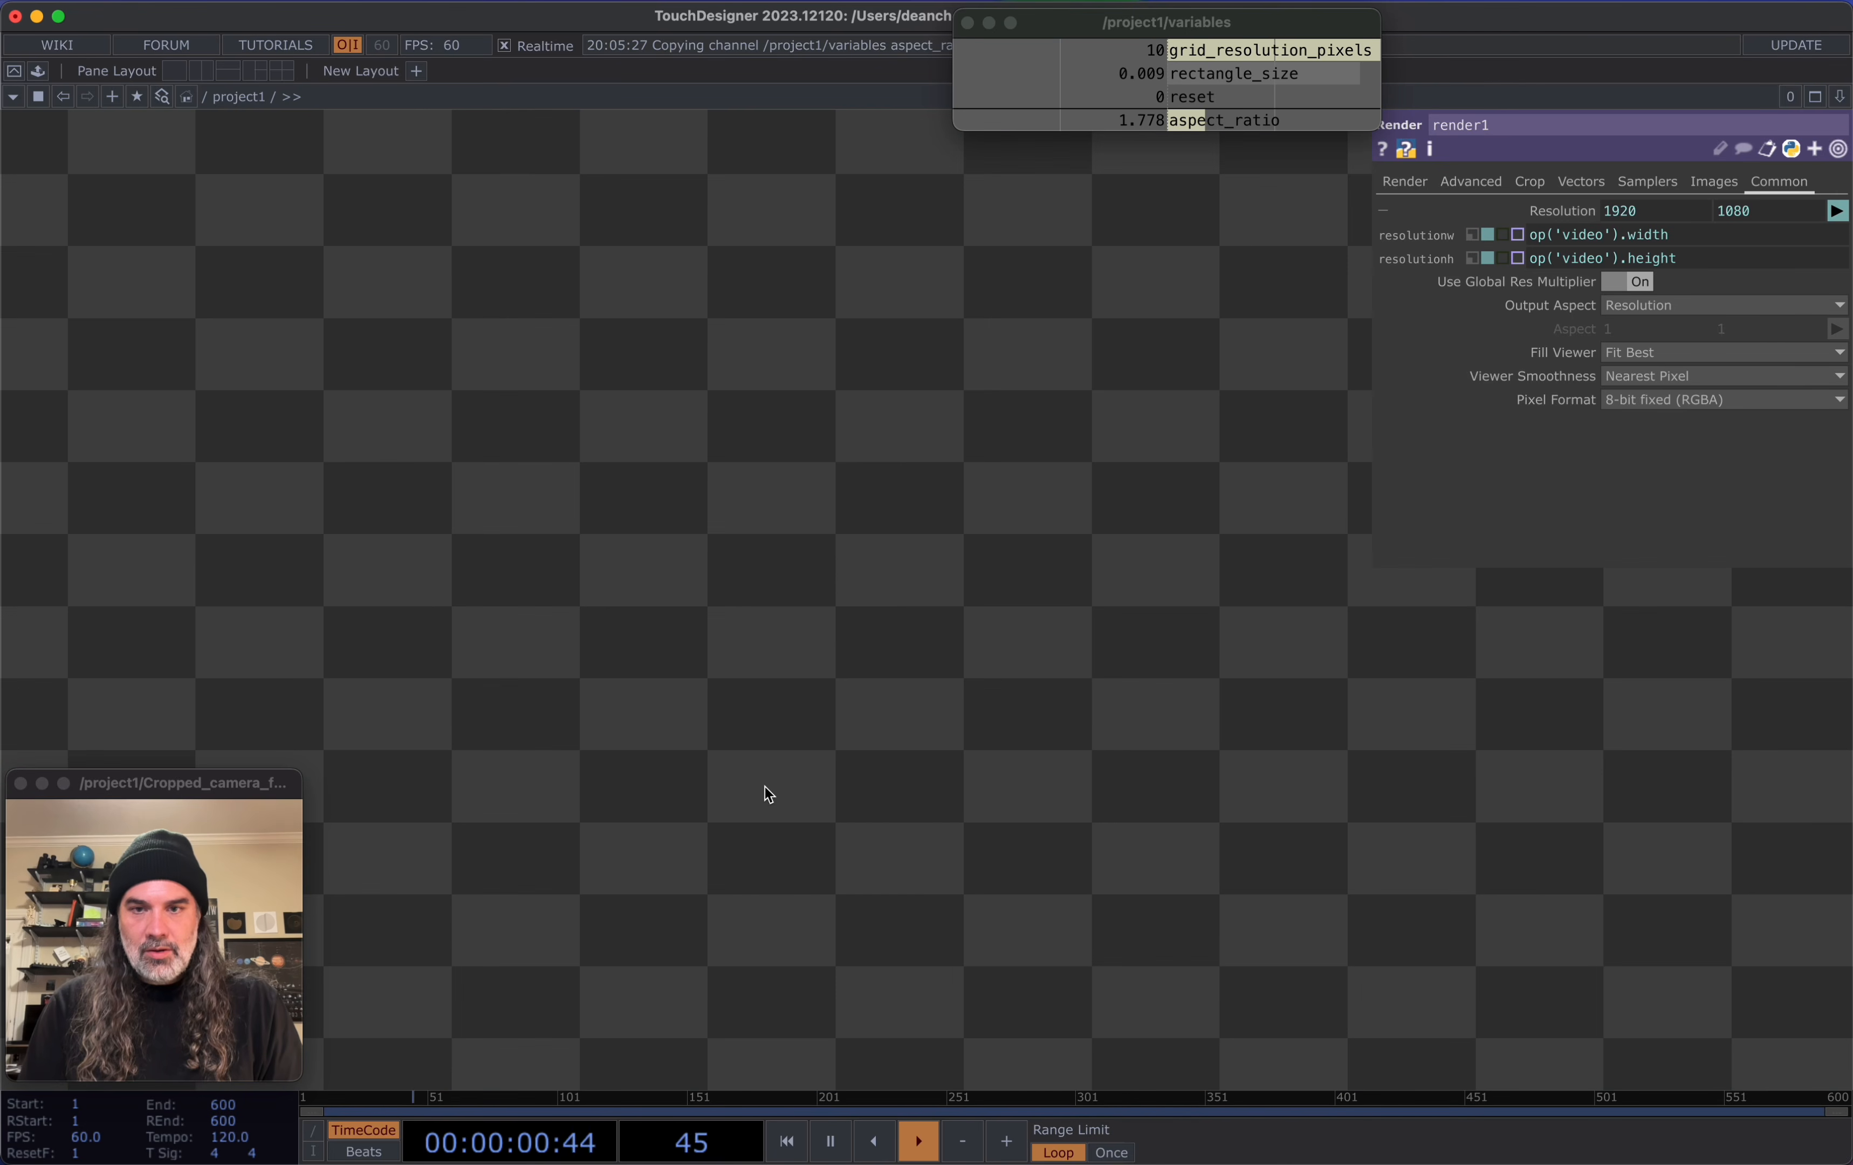
scroll(766, 786, down, 5)
scroll(767, 787, down, 8)
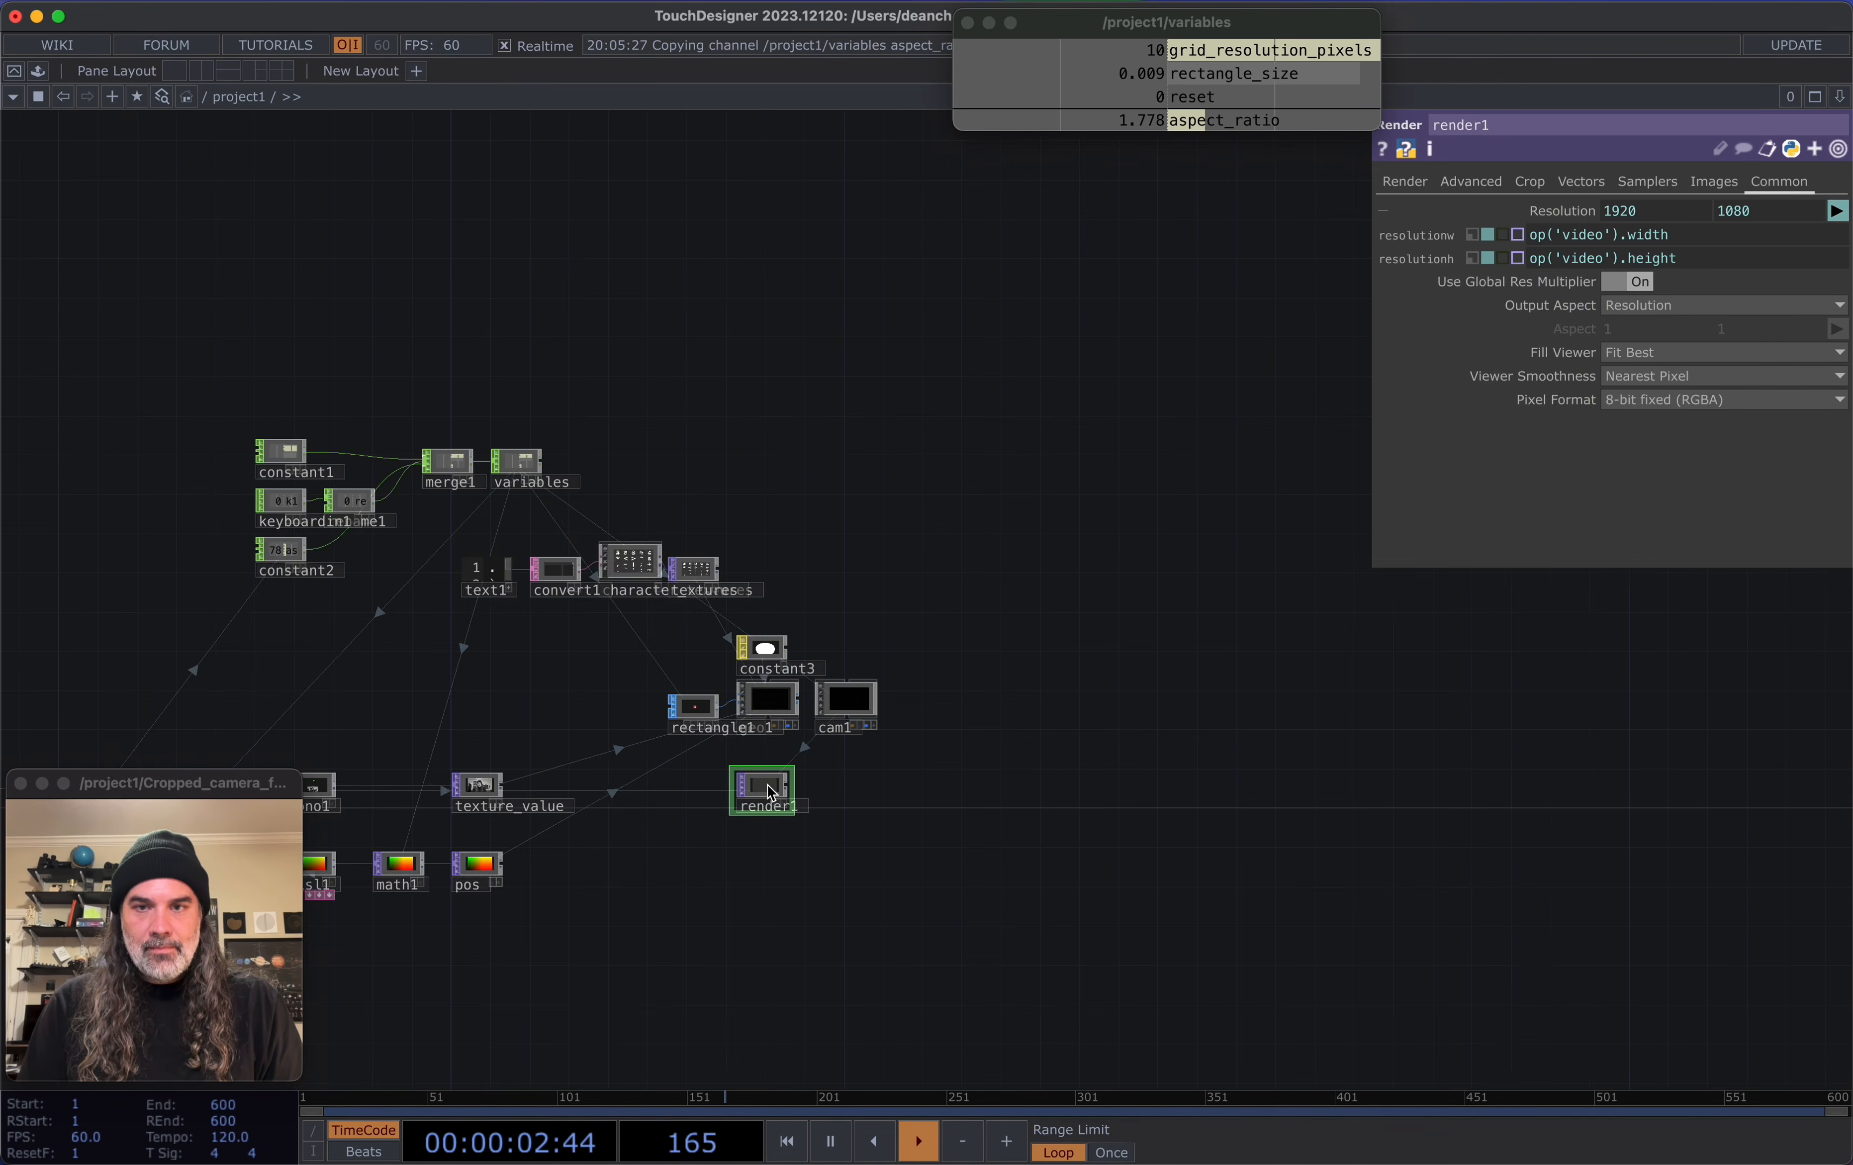
scroll(767, 787, up, 5)
Check the parameters of geo1, cam1 and render1, including the camera's transform and the render's camera and geometry settings
click(770, 408)
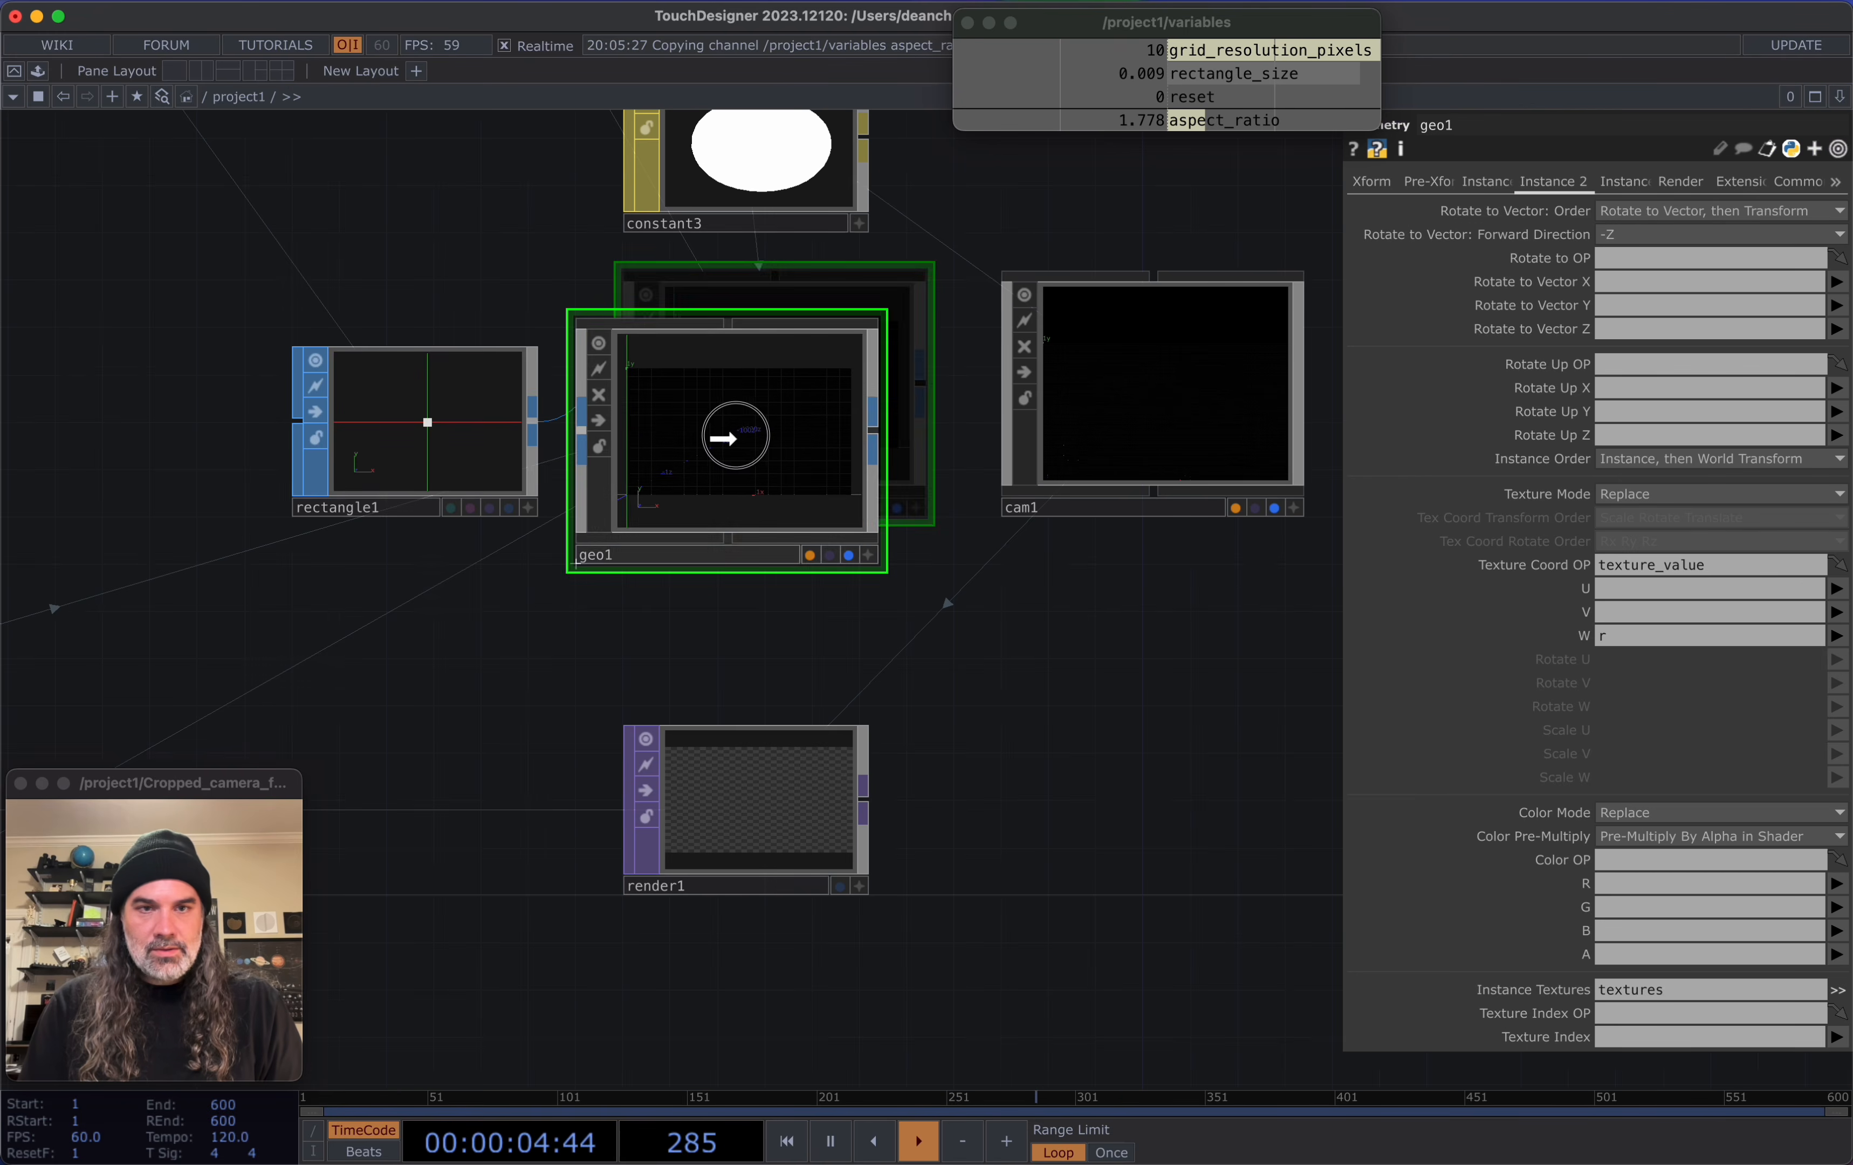
scroll(993, 706, down, 2)
scroll(995, 706, down, 2)
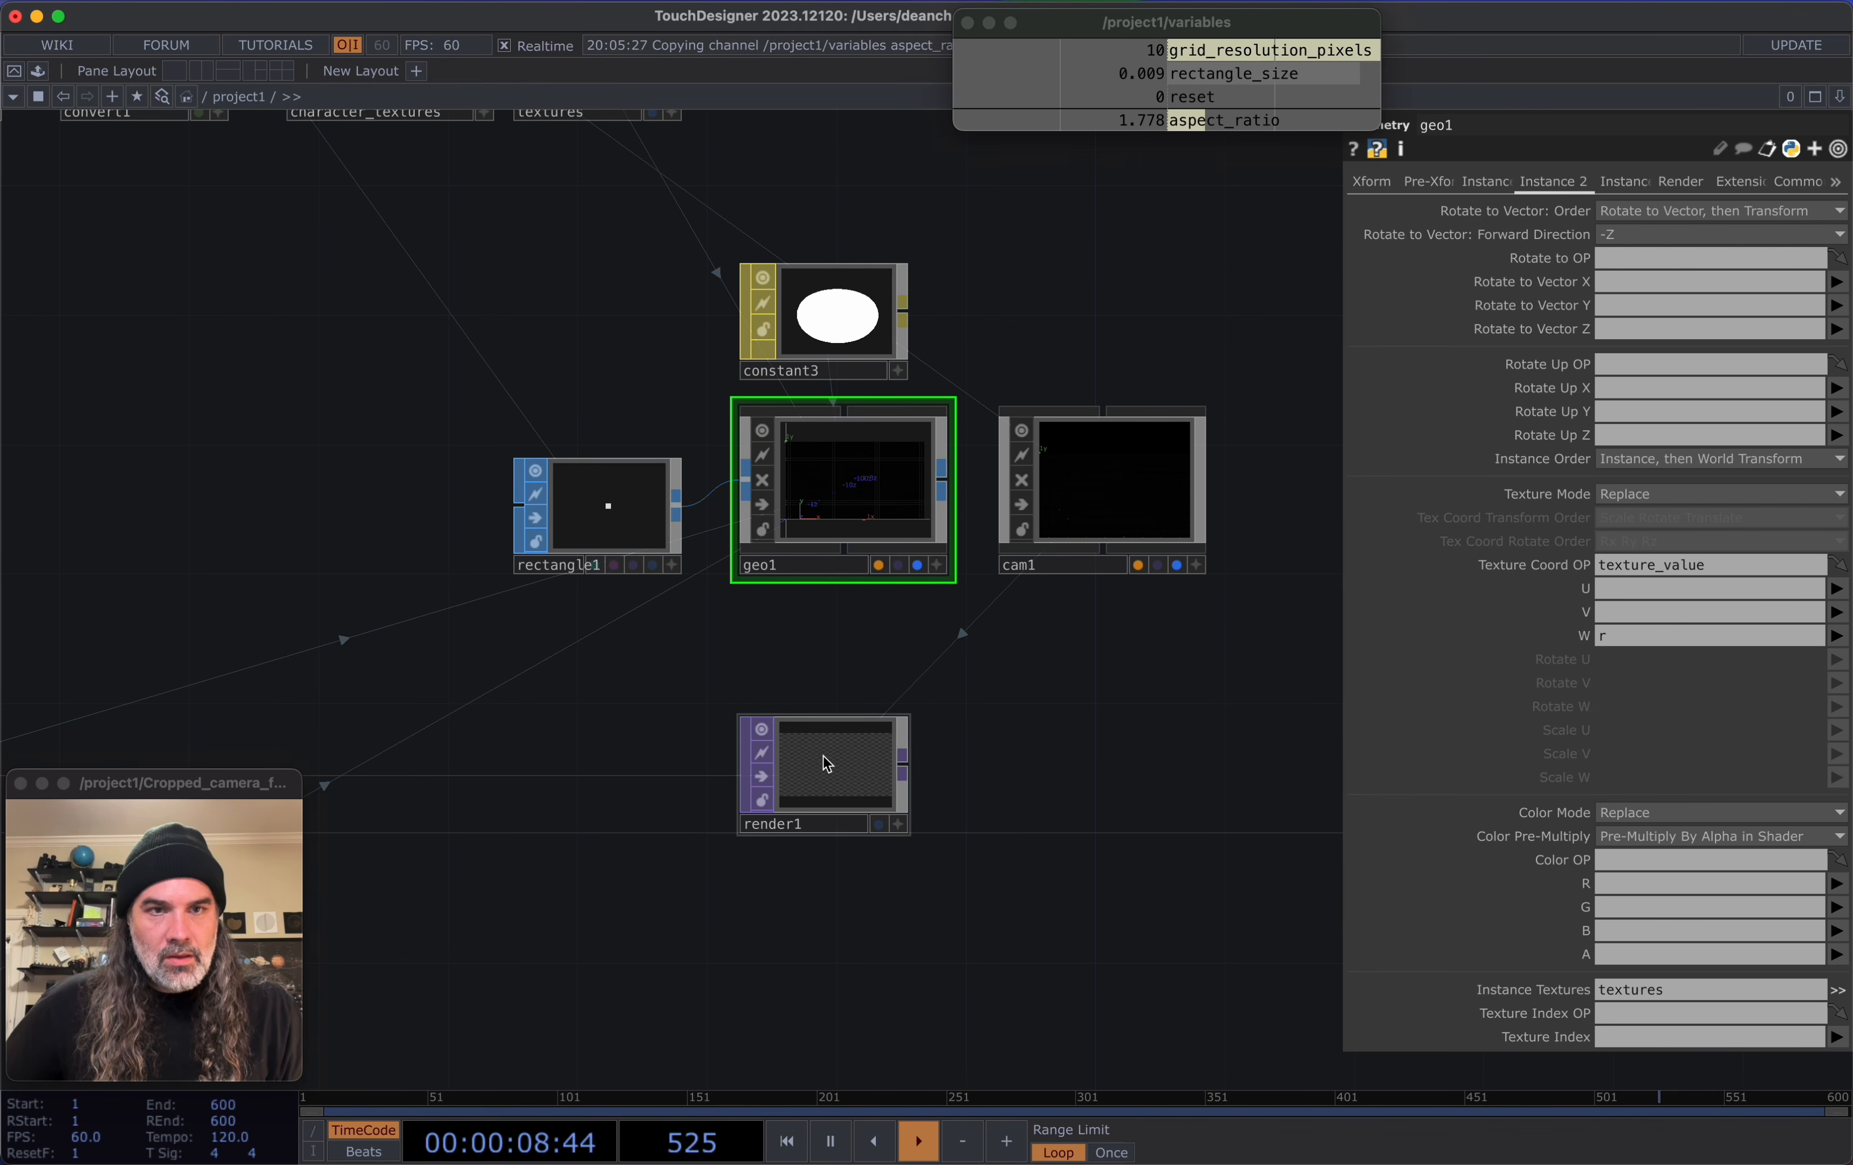
click(1365, 185)
drag(1146, 455, 1179, 455)
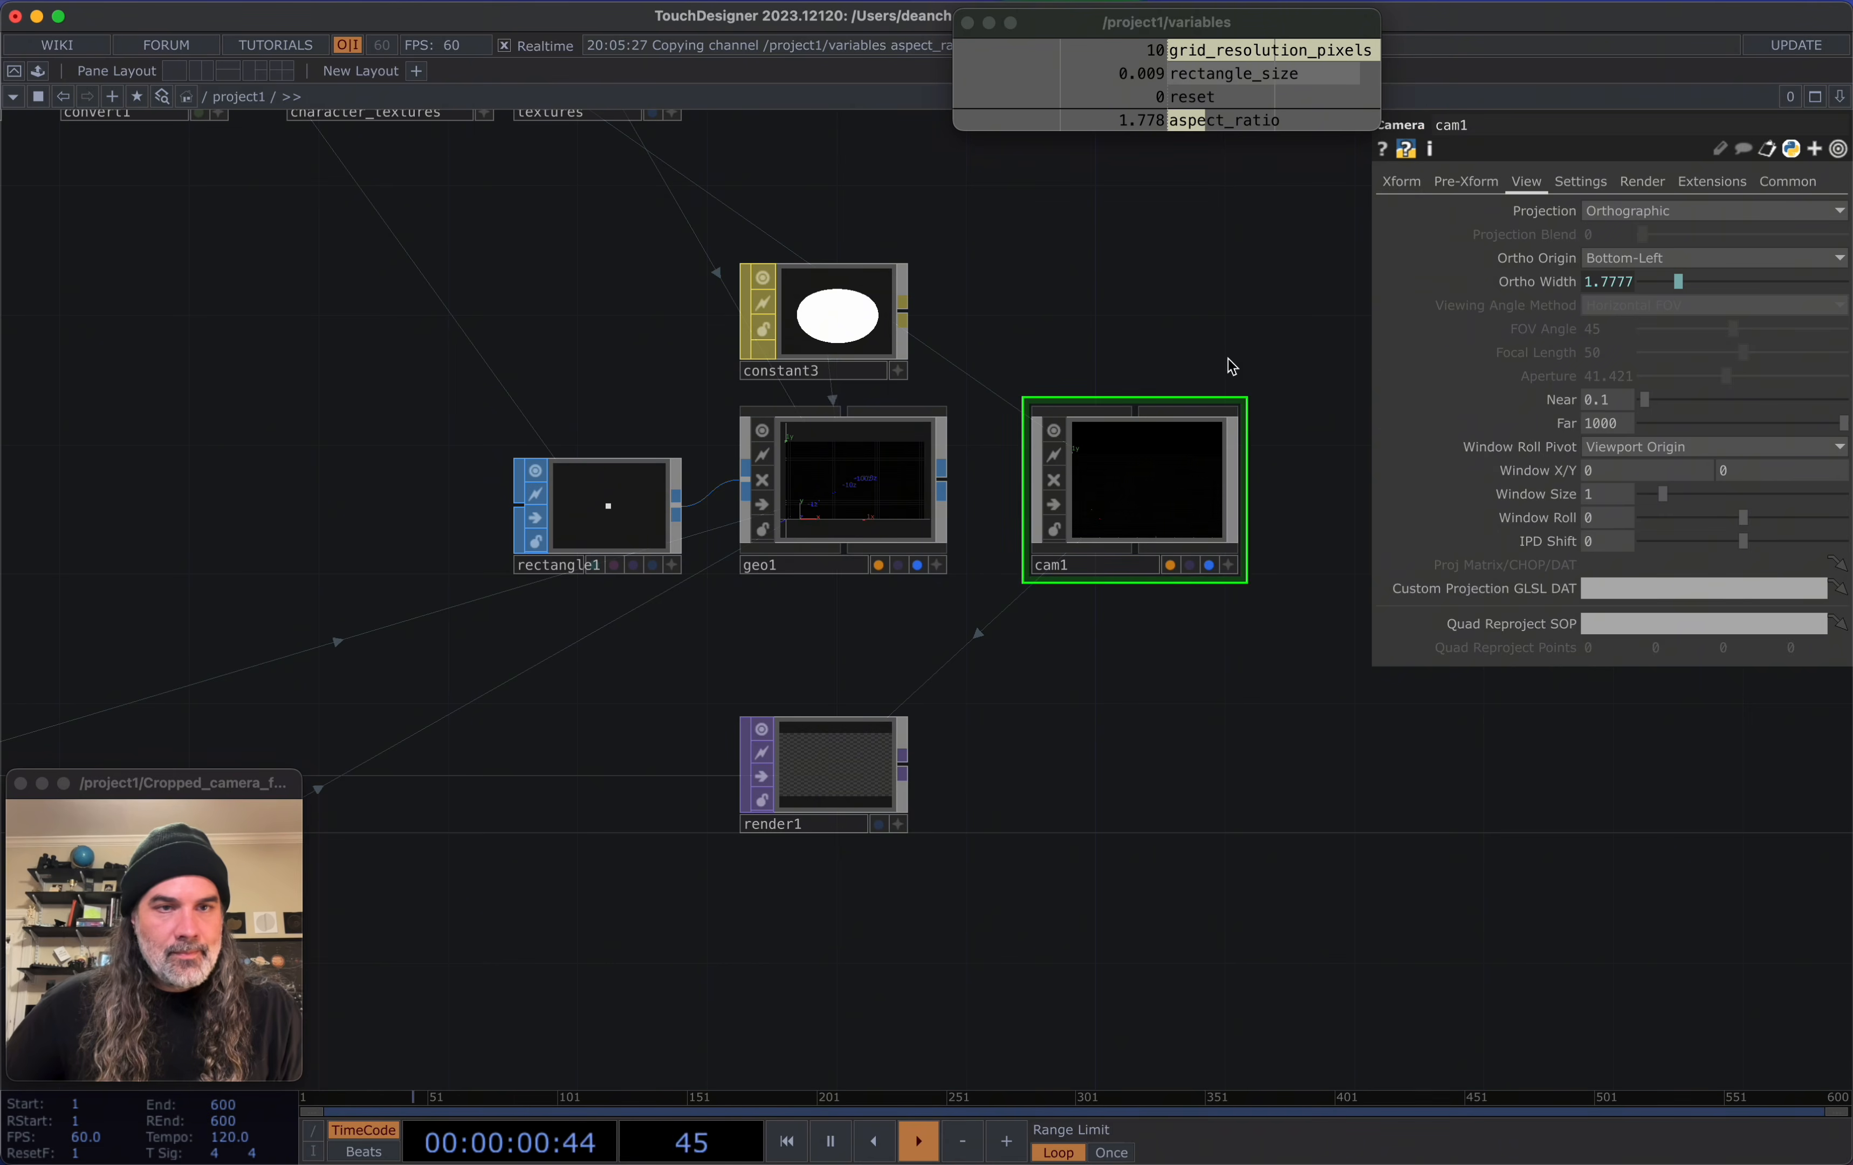
click(1397, 183)
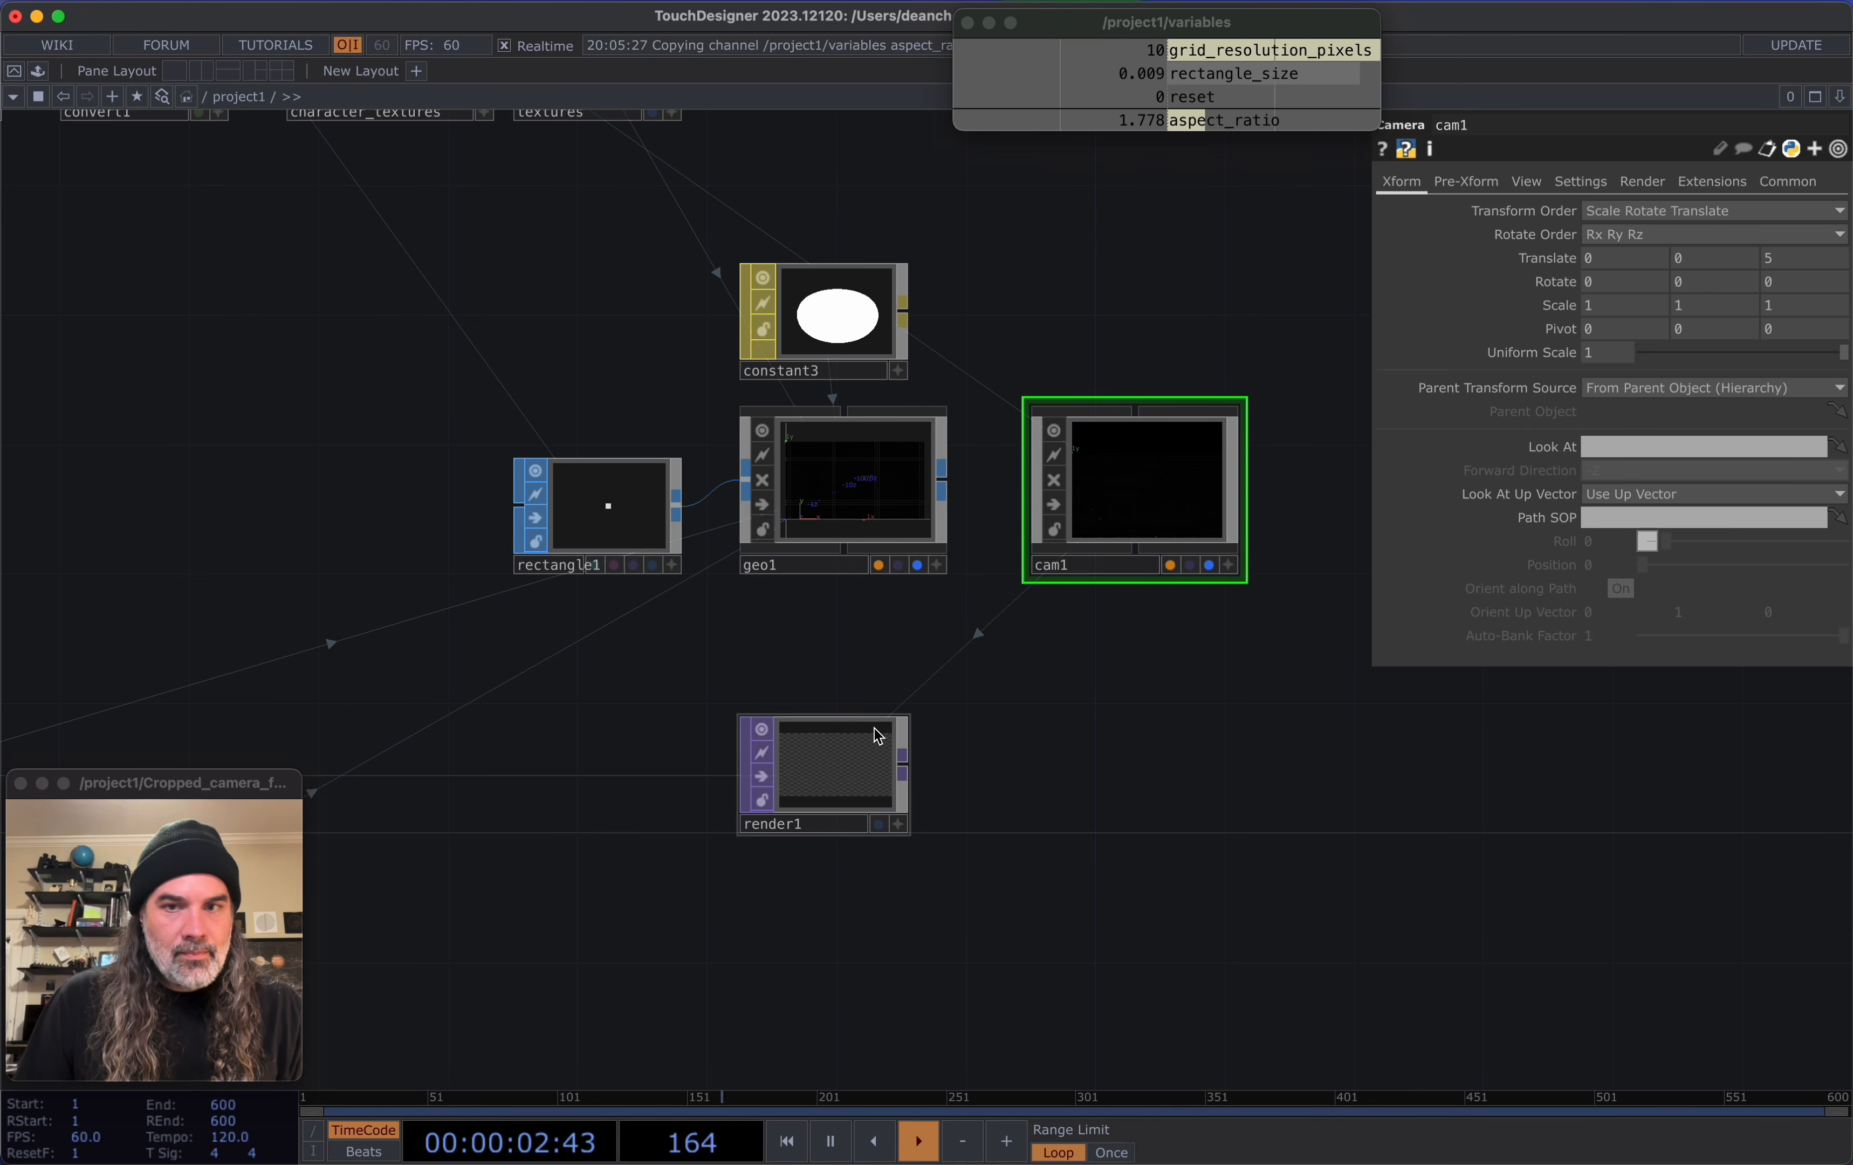
click(824, 771)
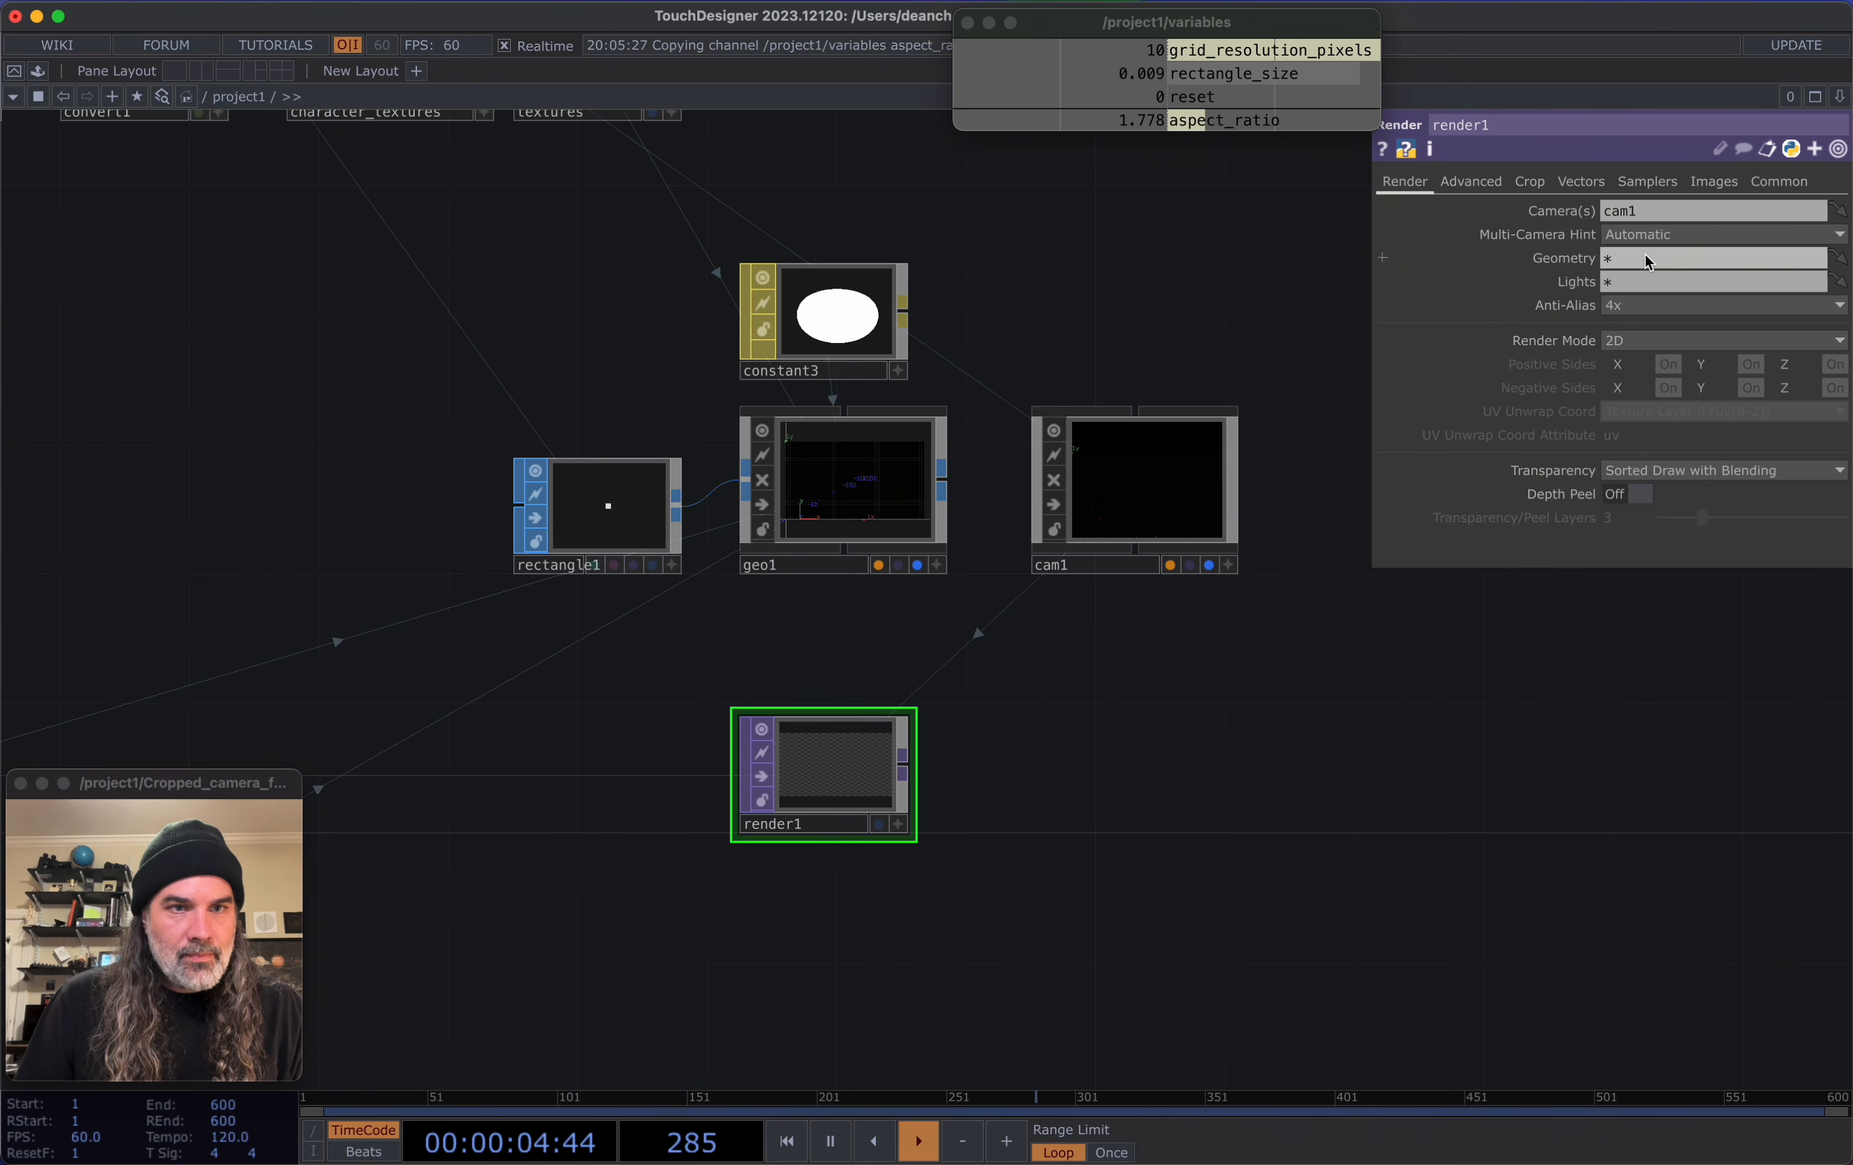
Turn on geo1's render flag and inspect the characters in render1's output
drag(1184, 750, 1381, 730)
scroll(1324, 699, down, 2)
scroll(1132, 581, up, 3)
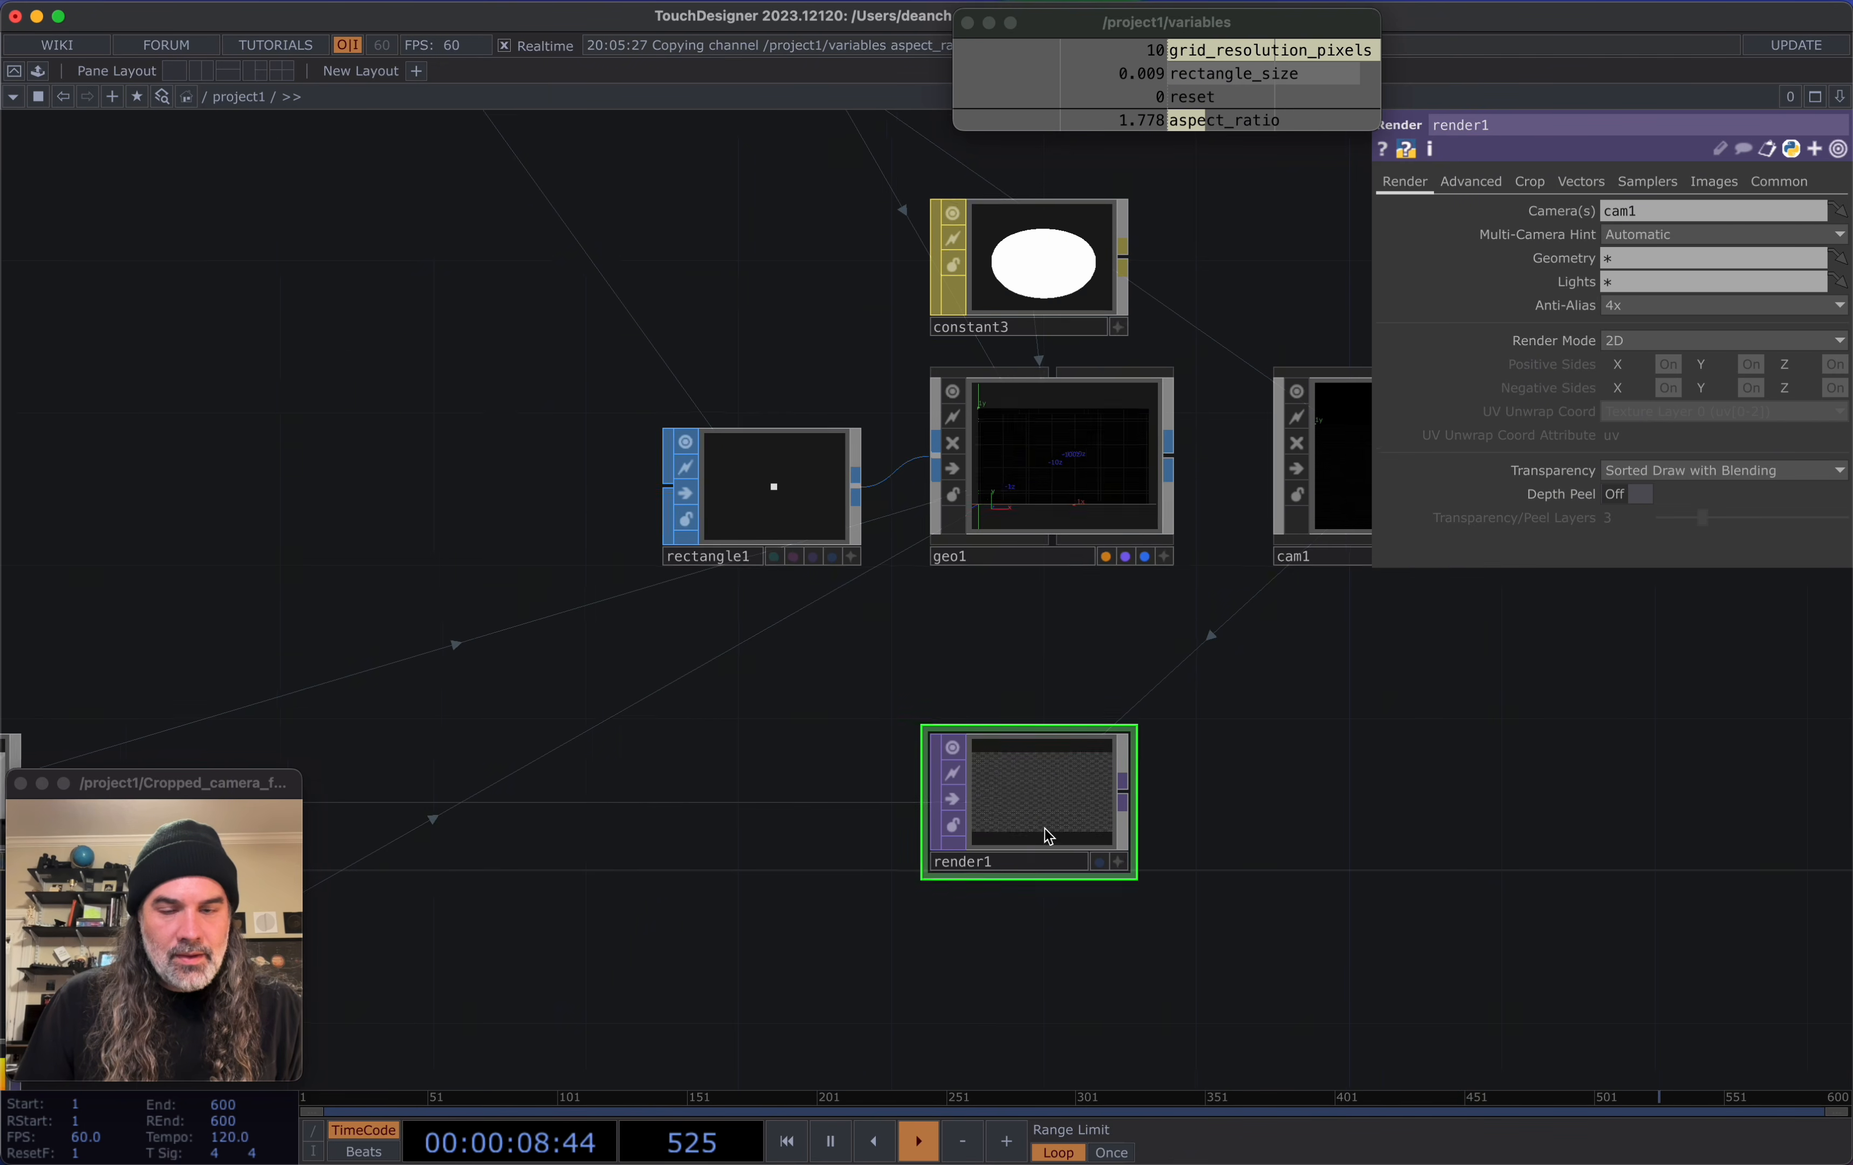
scroll(1047, 817, up, 10)
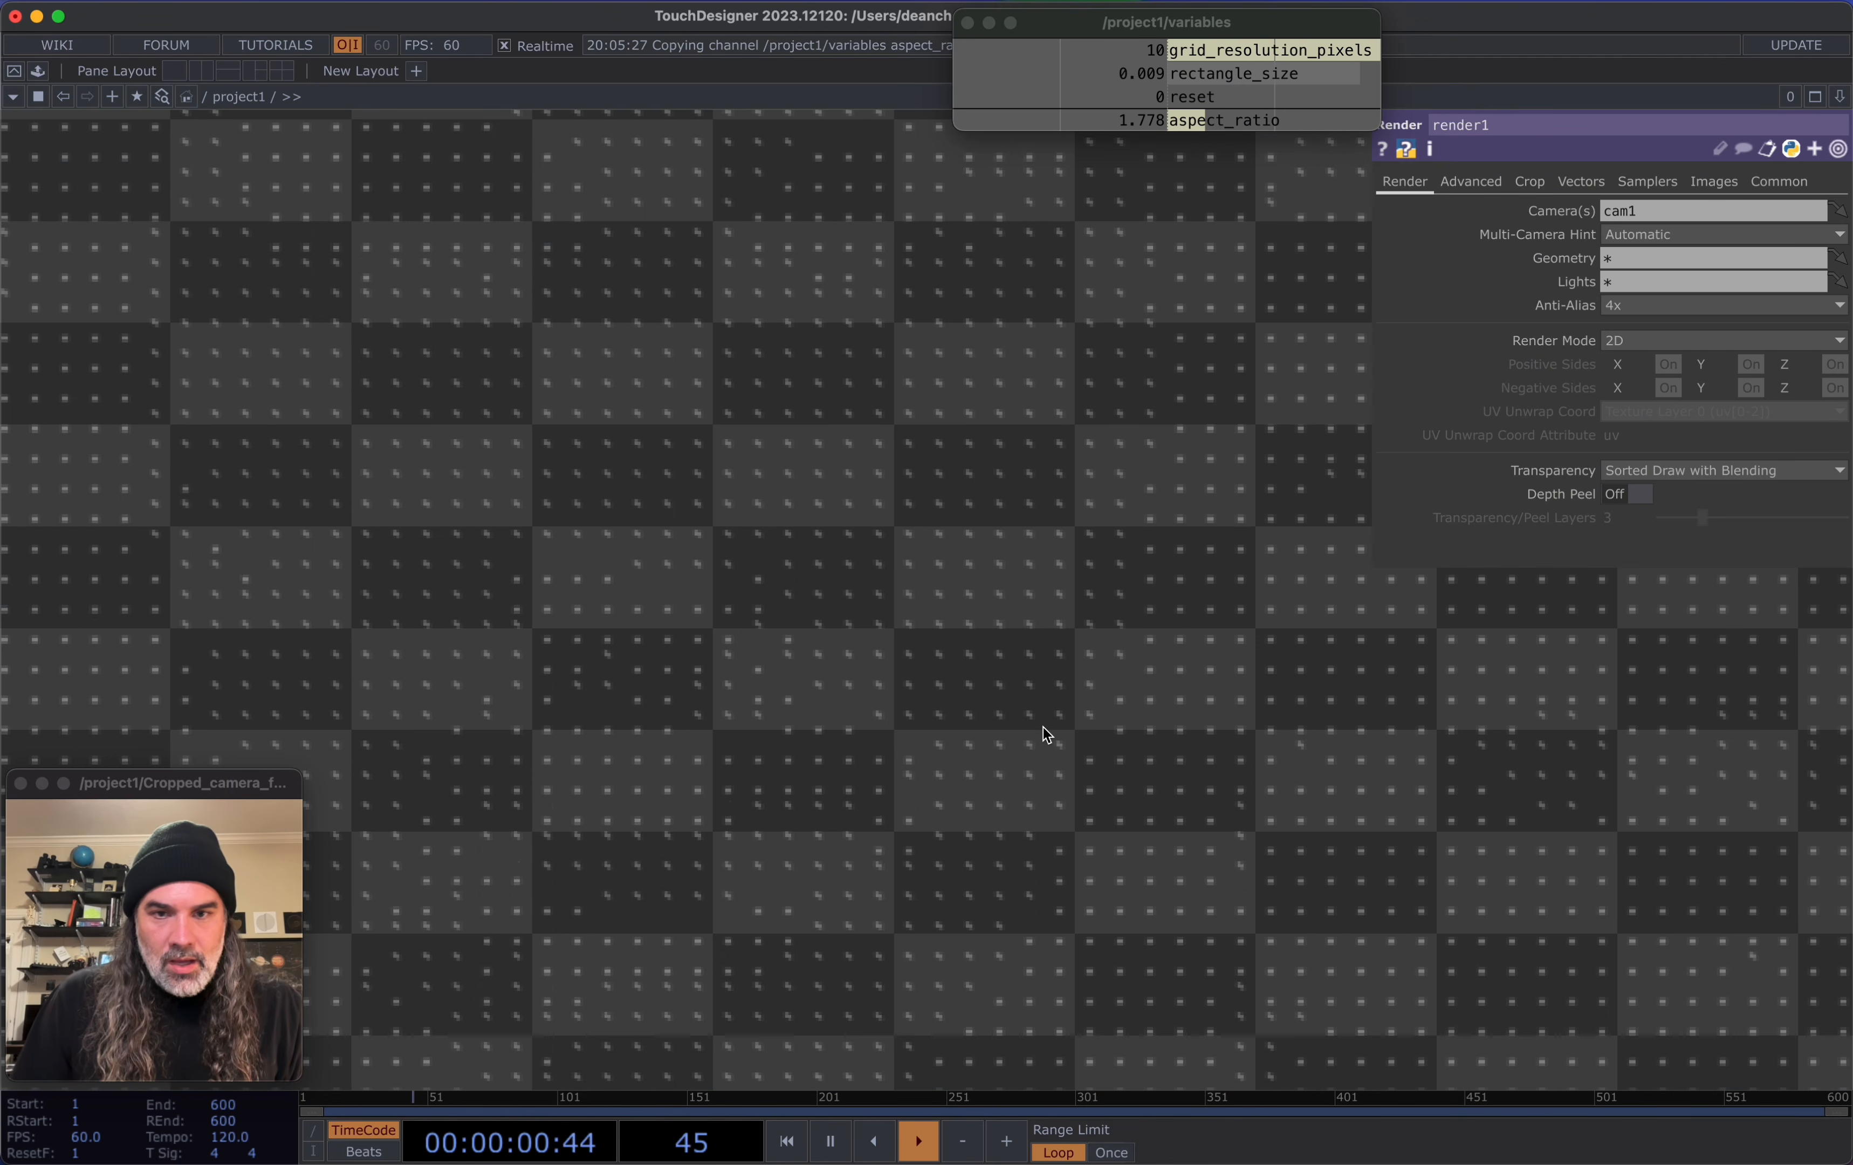
scroll(1042, 727, down, 8)
scroll(1044, 728, up, 1)
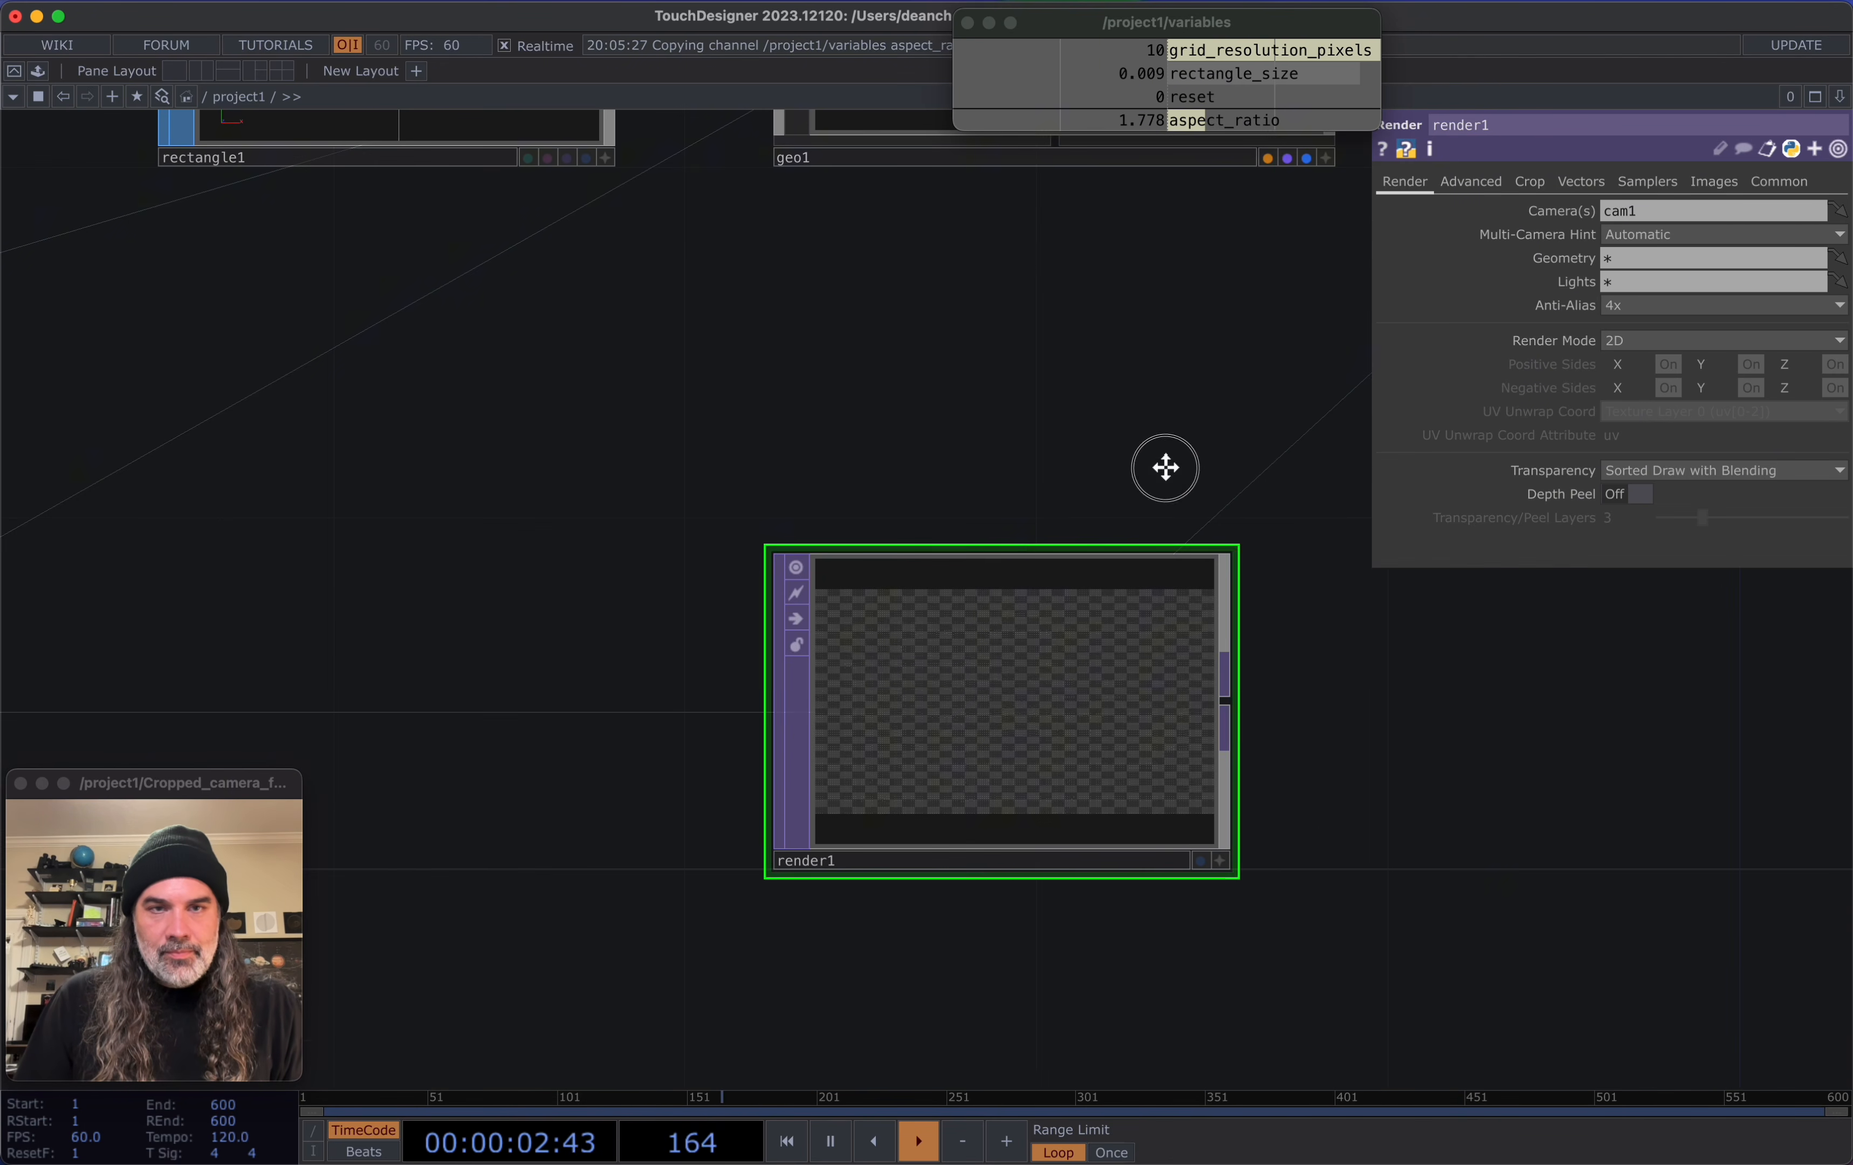
drag(1183, 422, 1070, 705)
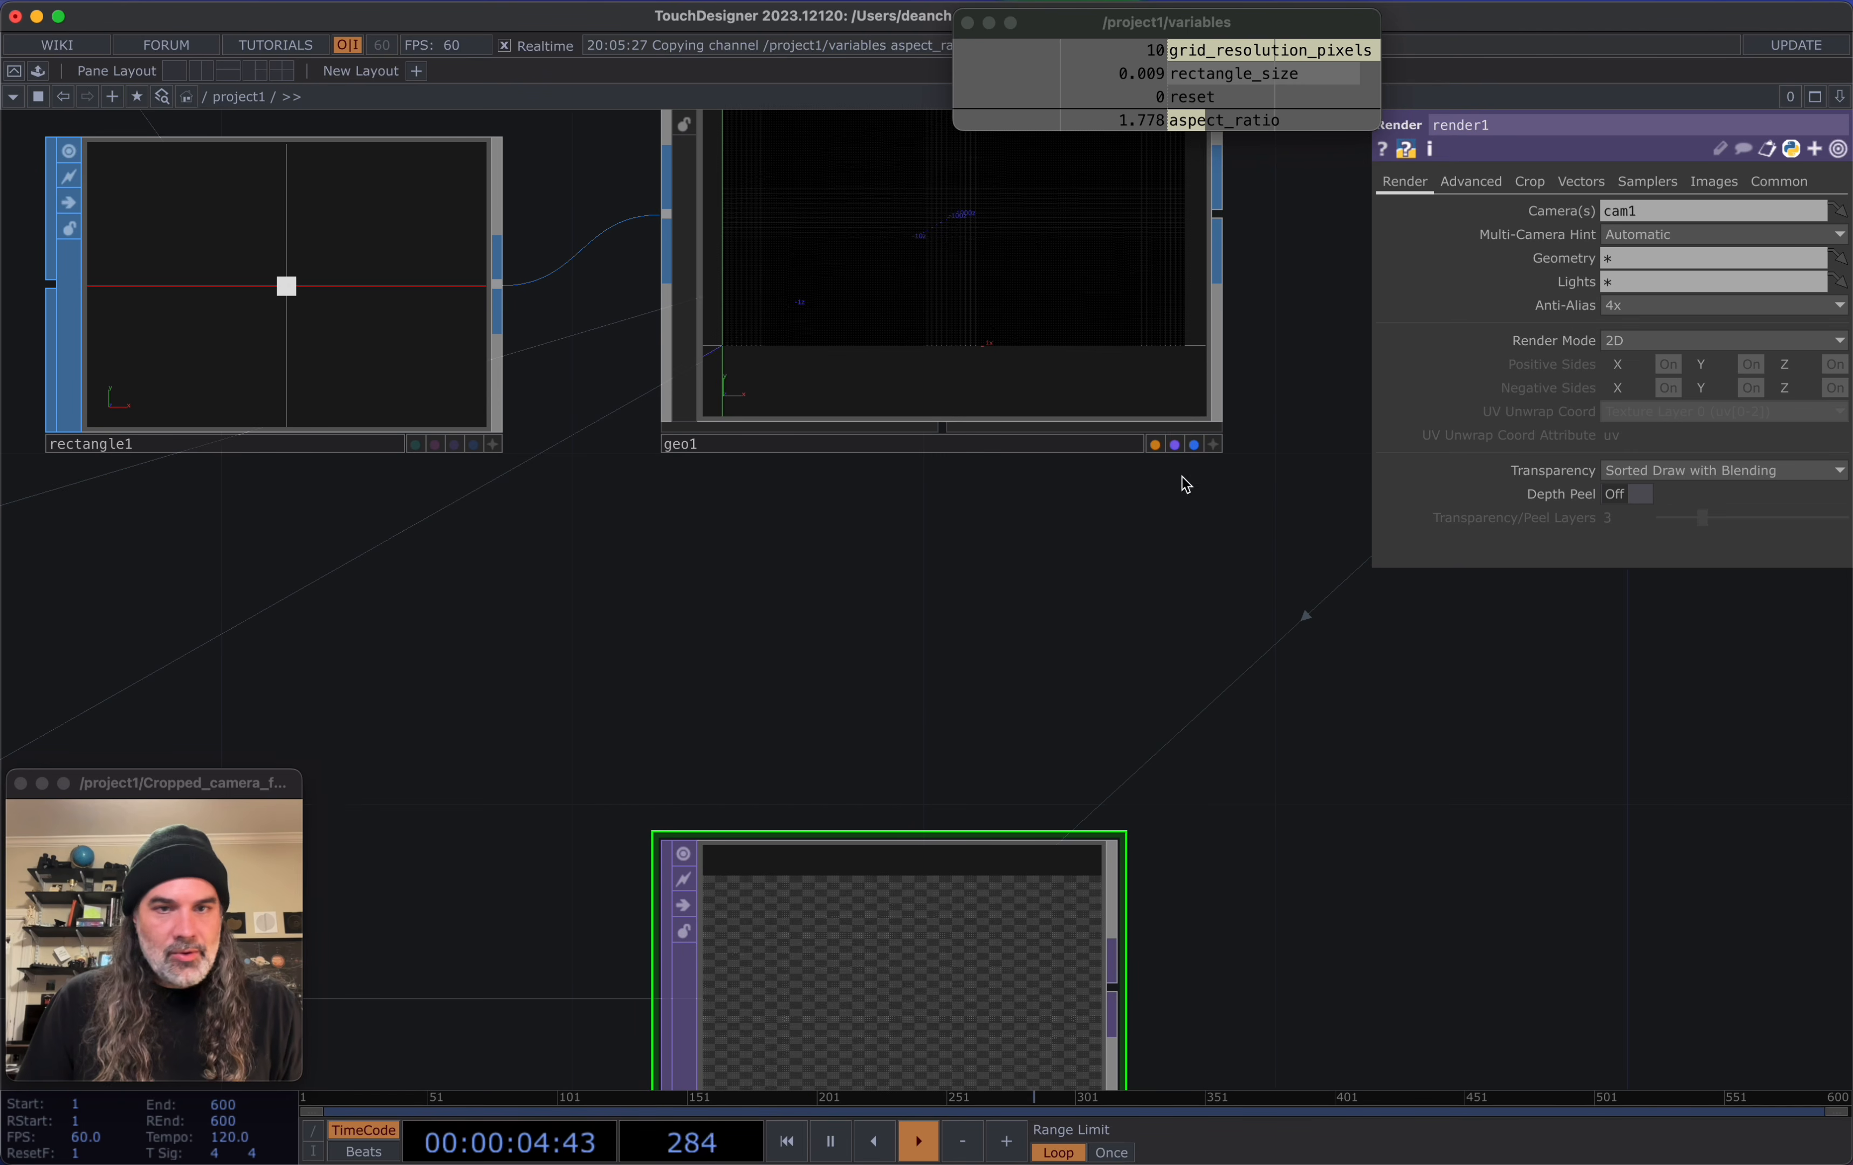
scroll(956, 600, down, 6)
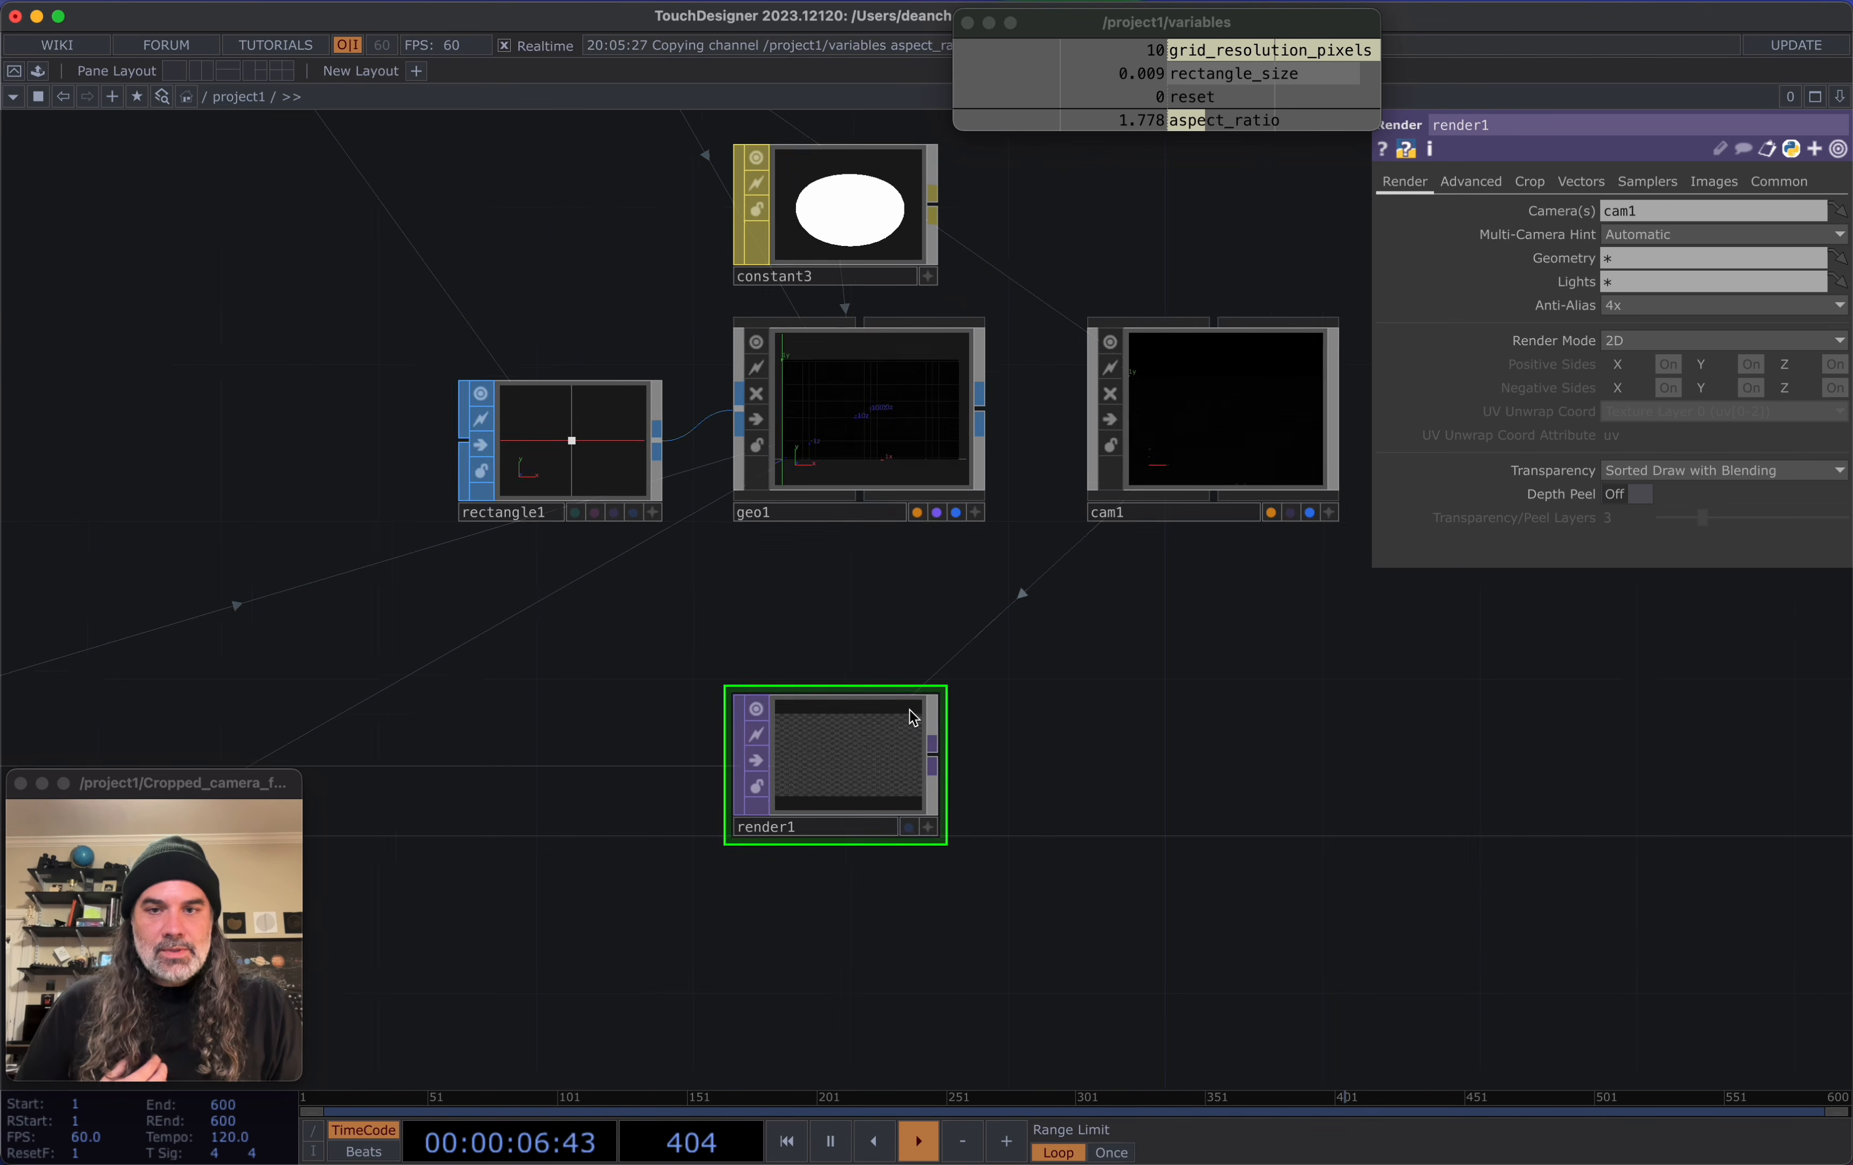
Open render1's output in its own viewer window, examine the characters, and close the window
scroll(874, 746, up, 8)
right_click(873, 741)
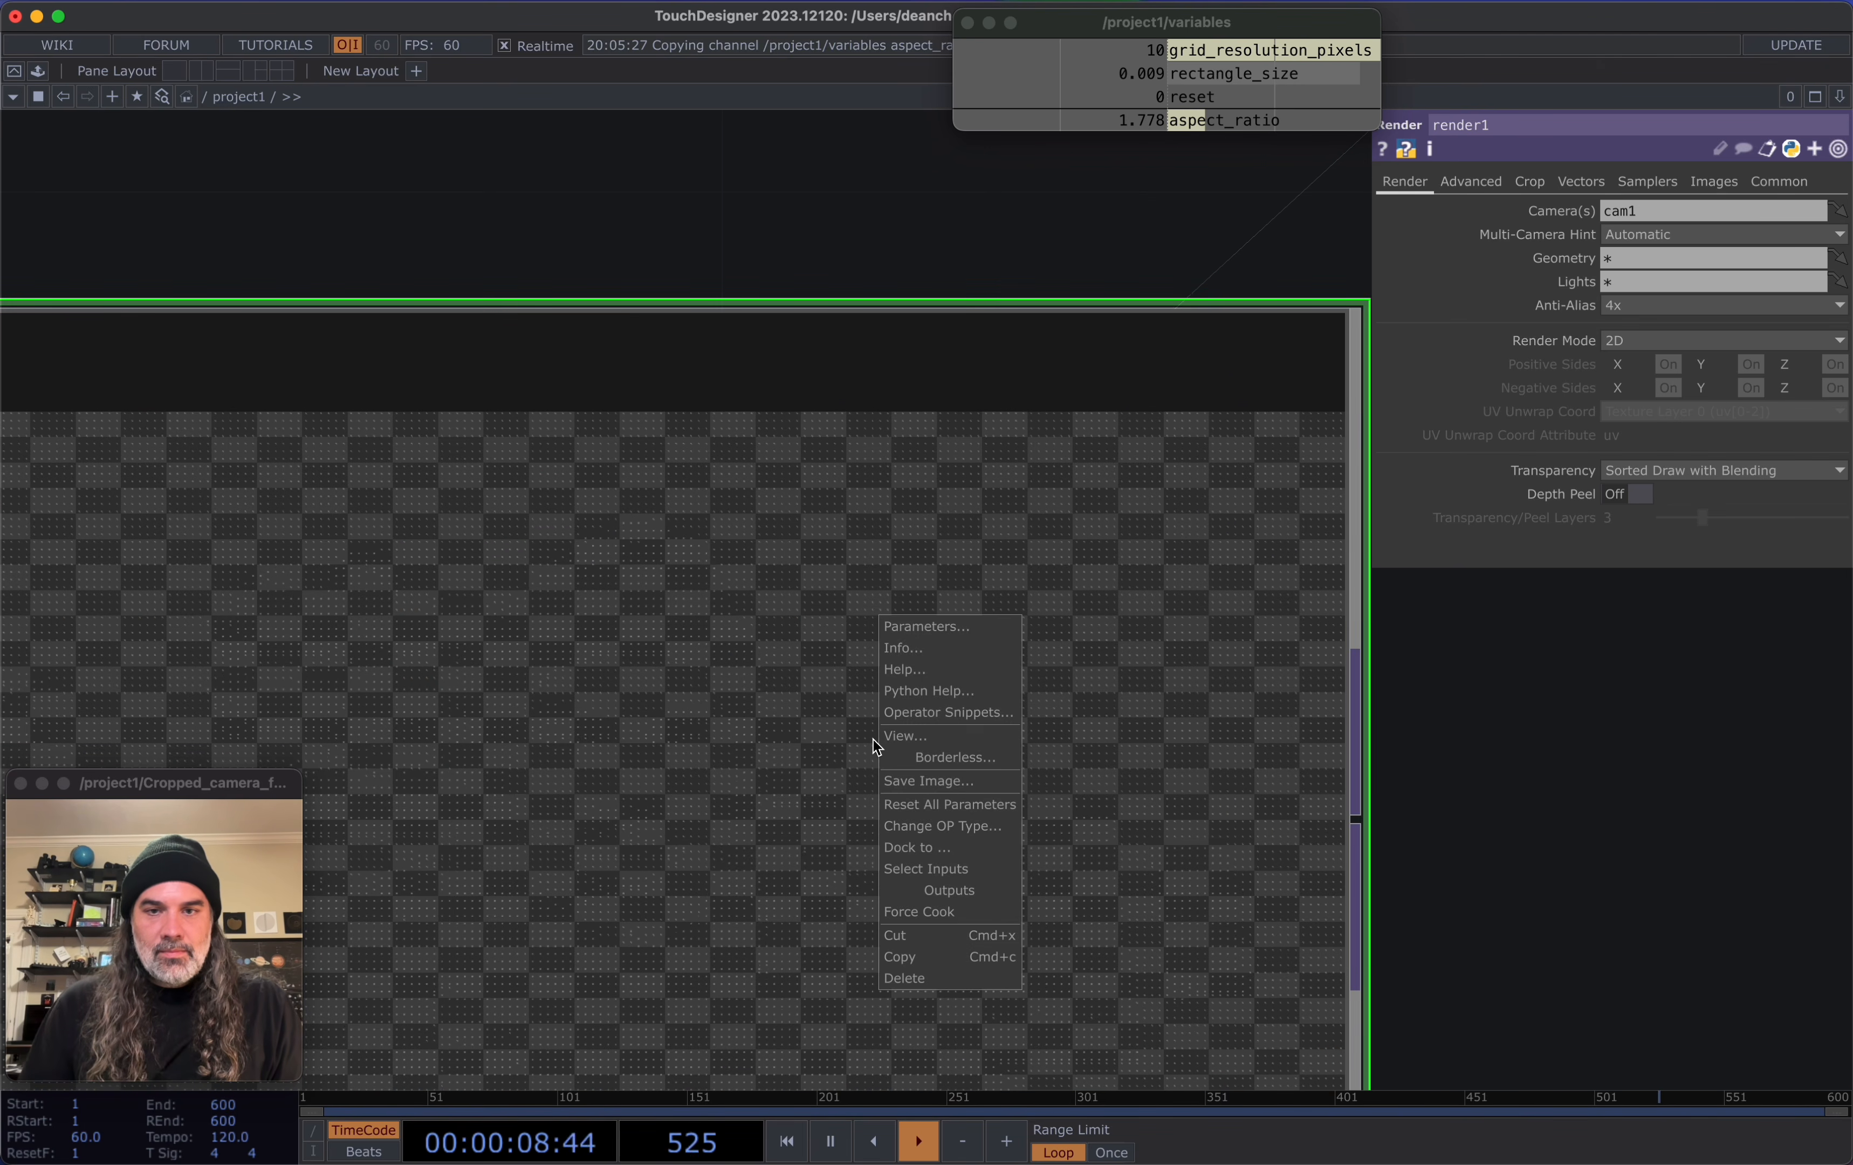
click(909, 738)
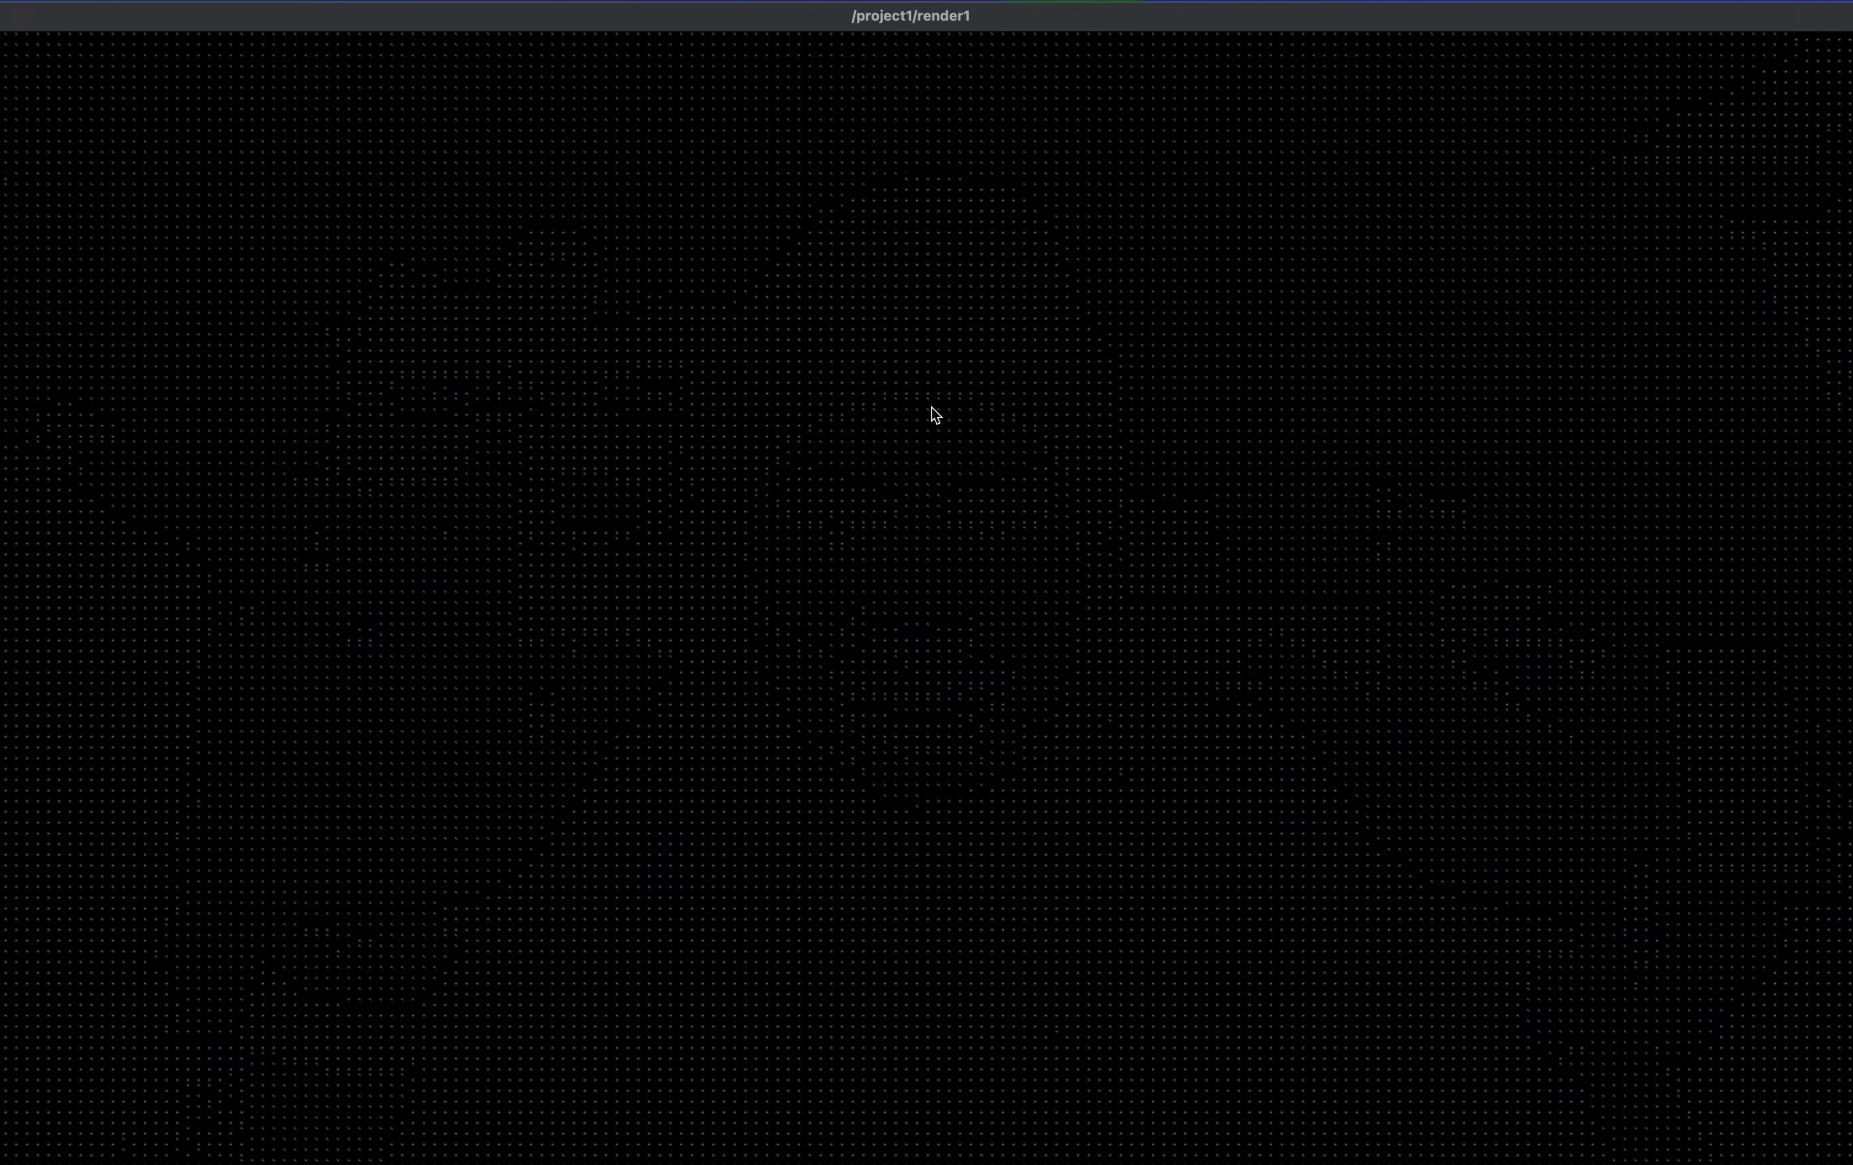
drag(633, 20, 1099, 185)
click(366, 182)
Activate texture_value's viewer and turn on its pixel value display to read the red channel values
scroll(809, 374, down, 10)
drag(1048, 431, 1117, 719)
scroll(1001, 639, down, 2)
drag(909, 570, 1640, 401)
scroll(1149, 563, down, 3)
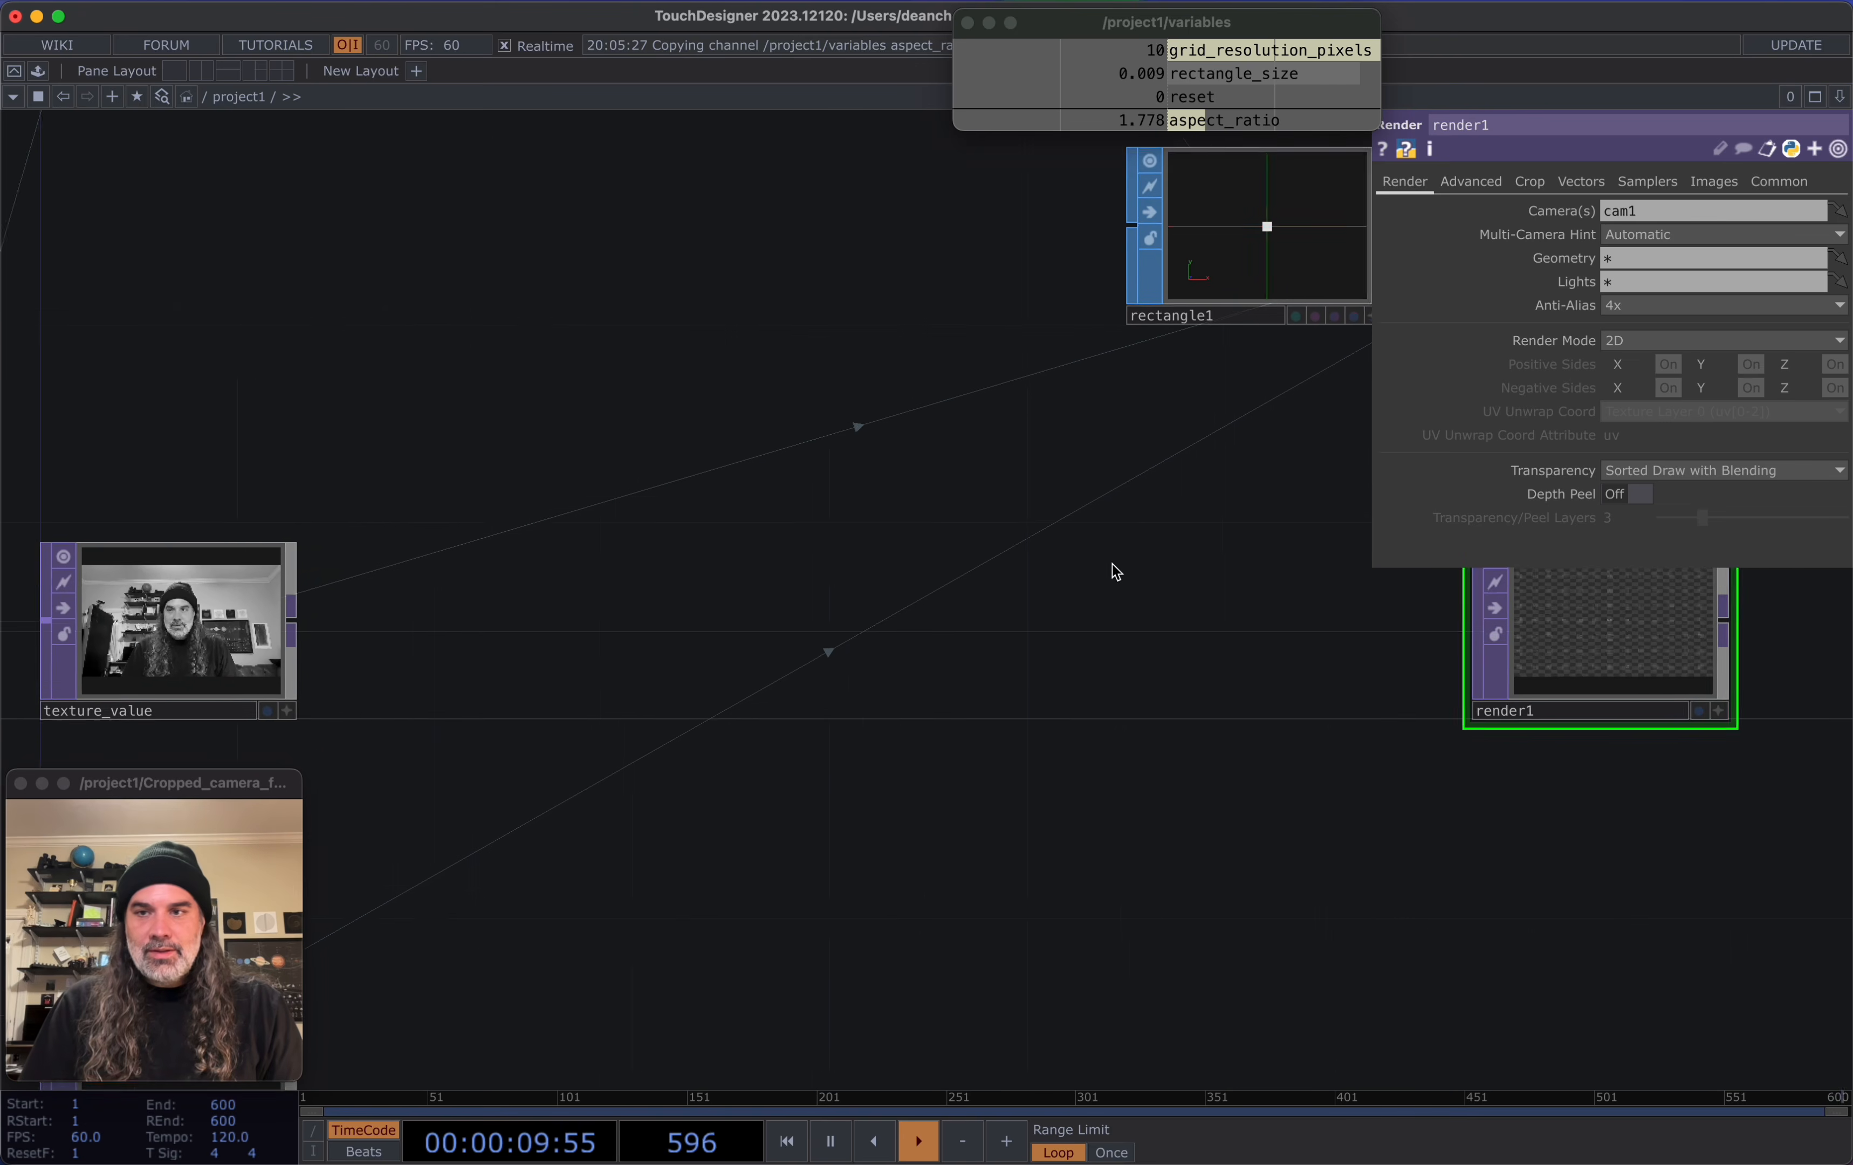
scroll(254, 577, up, 2)
click(262, 577)
drag(811, 570, 1250, 534)
scroll(681, 600, up, 3)
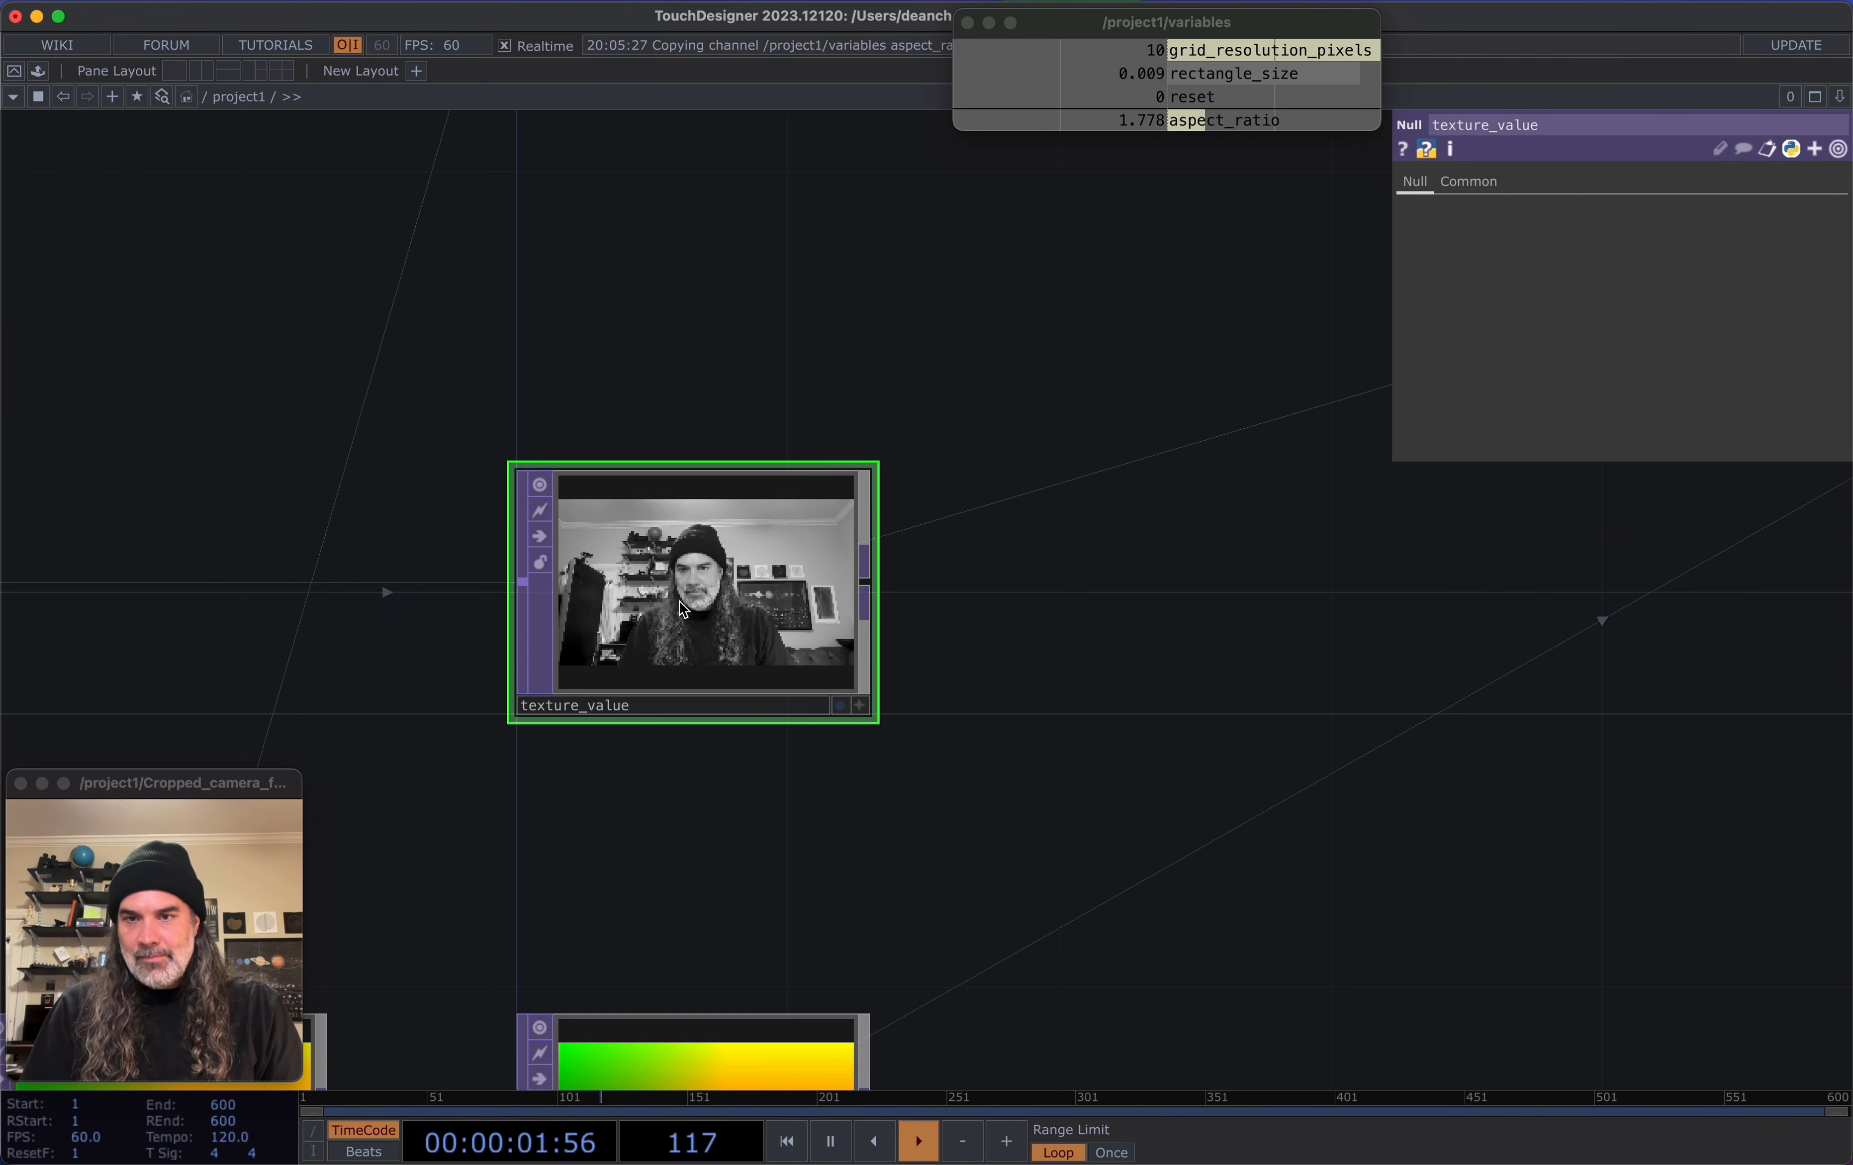
key(a)
key(d)
scroll(686, 604, up, 2)
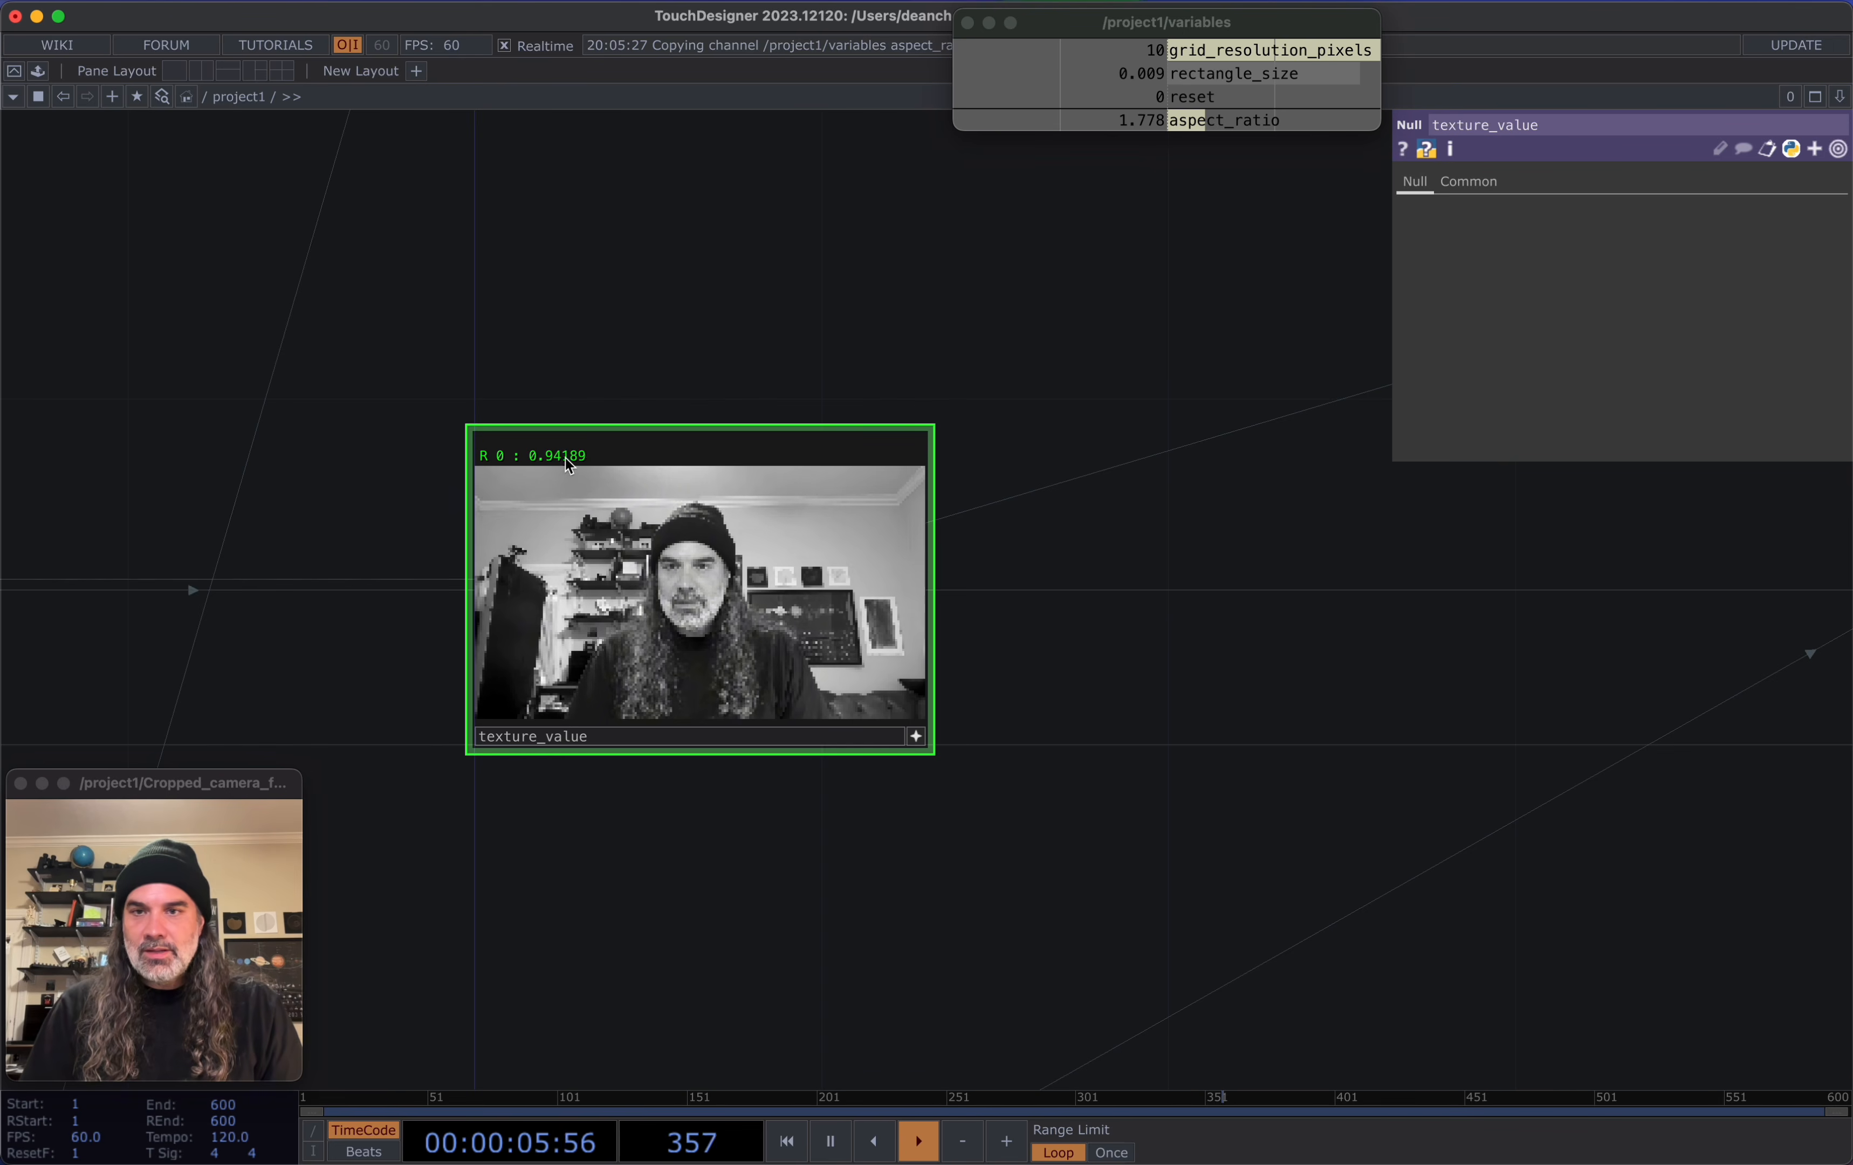
Check geo1's instance texture coordinate settings and the texture array information of textures
scroll(1059, 707, down, 5)
drag(1223, 723, 921, 851)
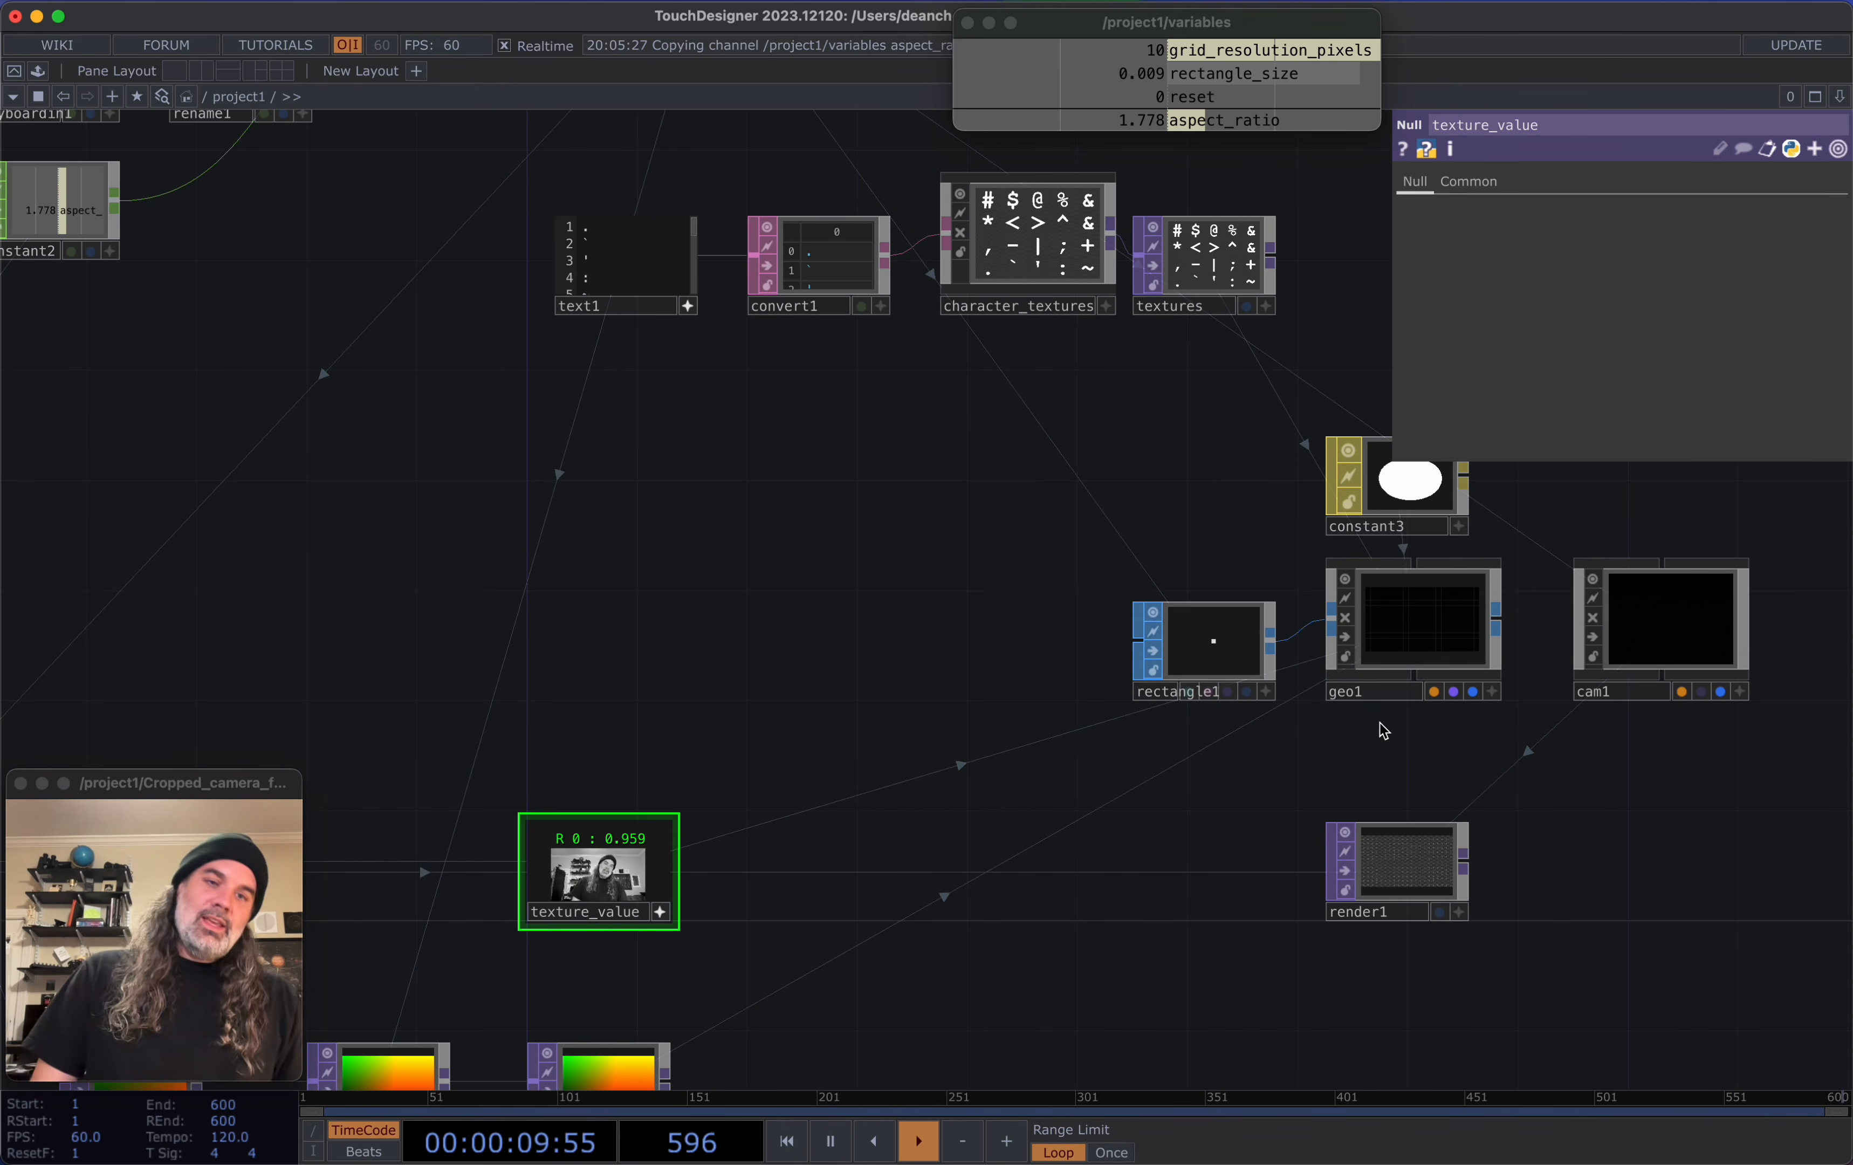
click(1417, 624)
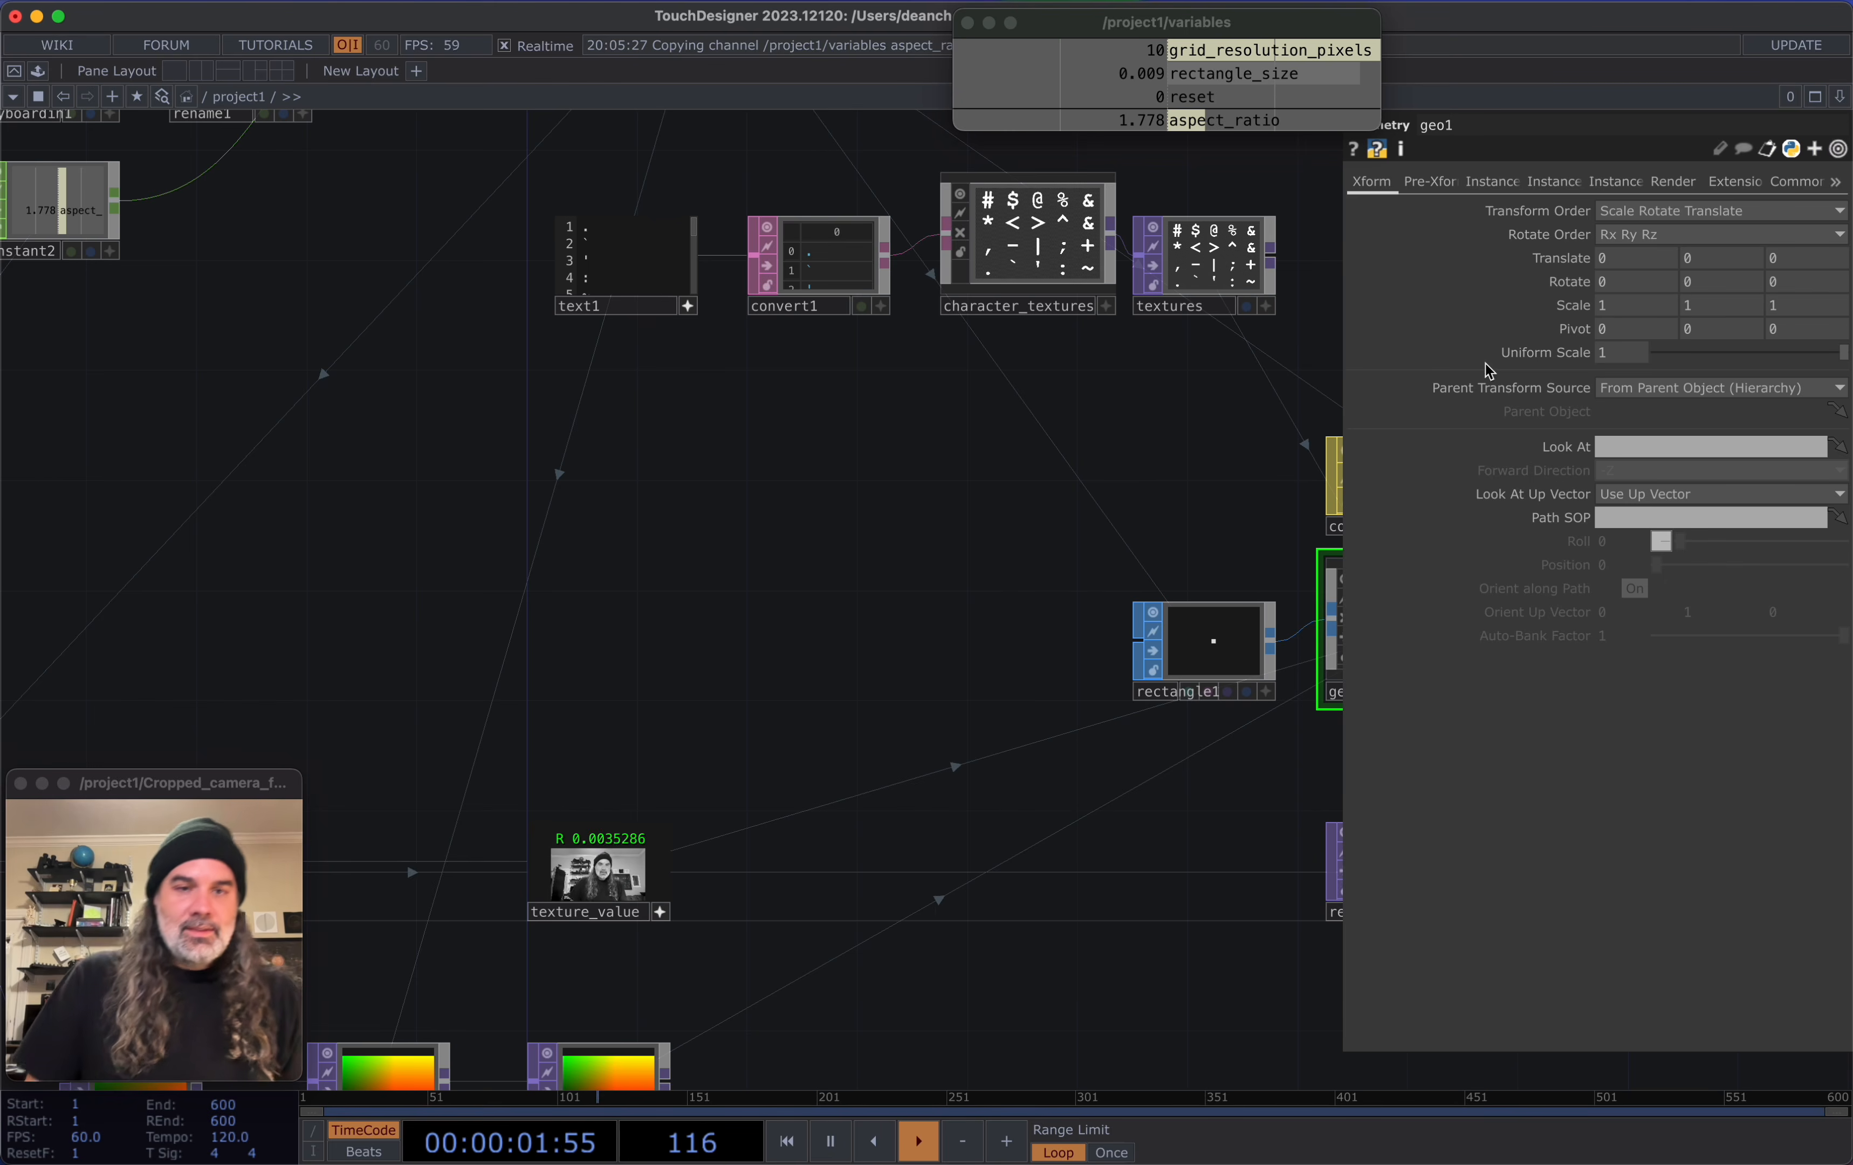
click(1553, 181)
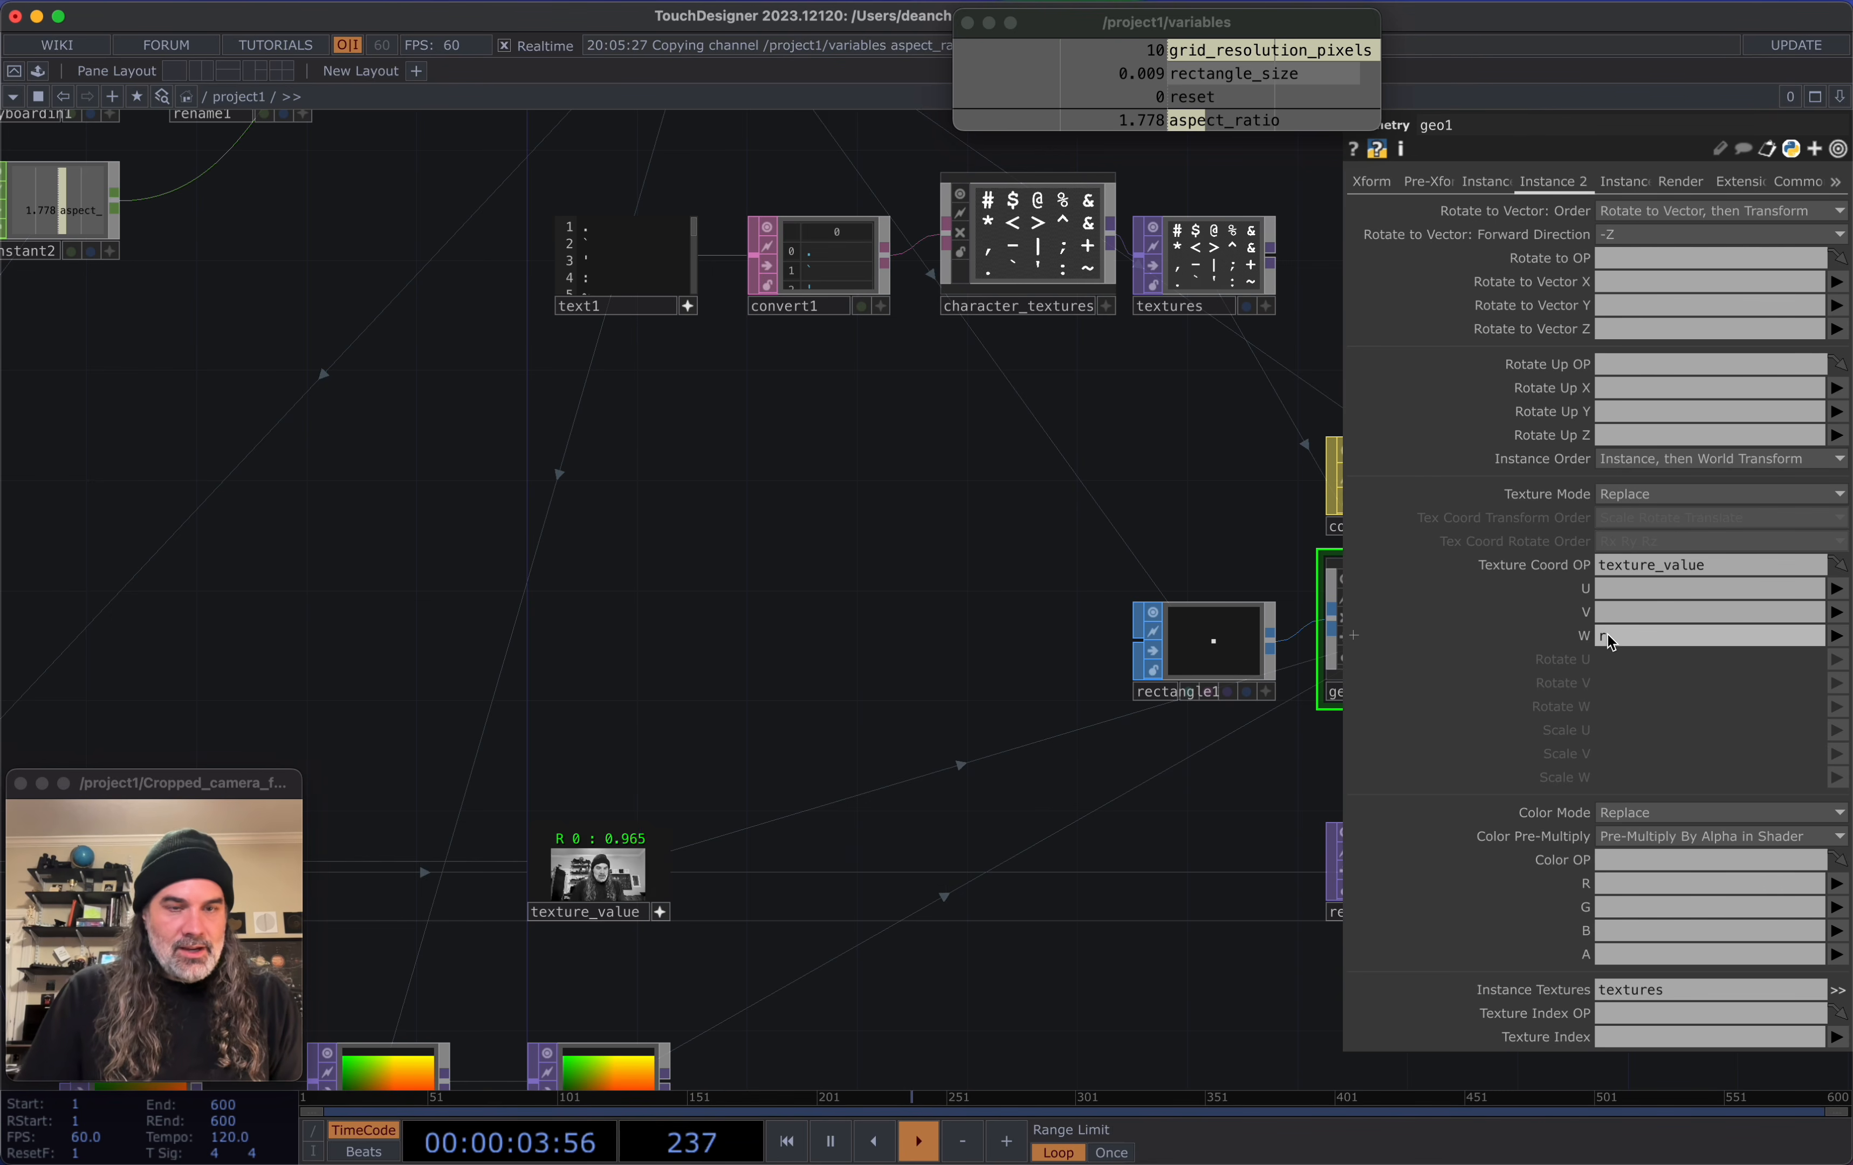
drag(1160, 420, 1056, 448)
middle_click(1096, 303)
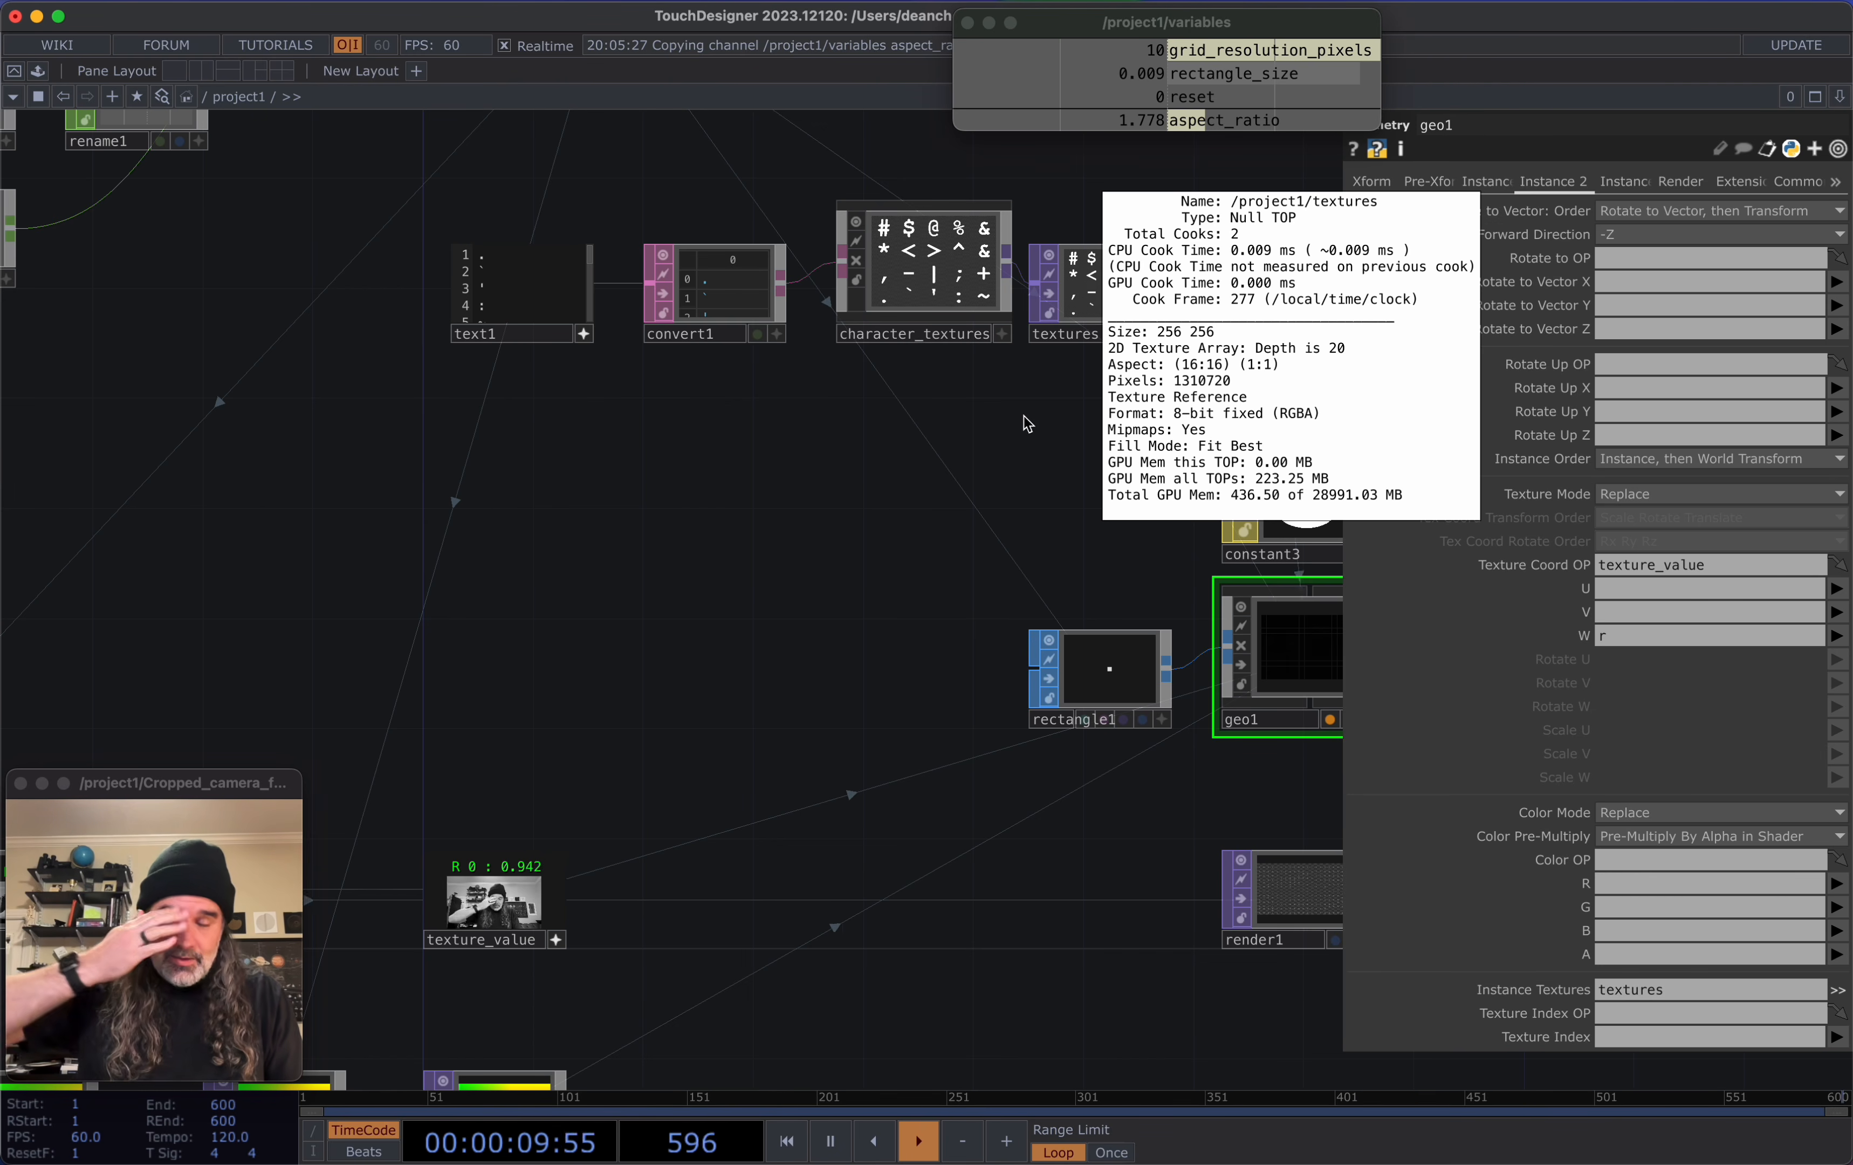
Insert a Math TOP between mono1 and texture_value
scroll(970, 514, up, 1)
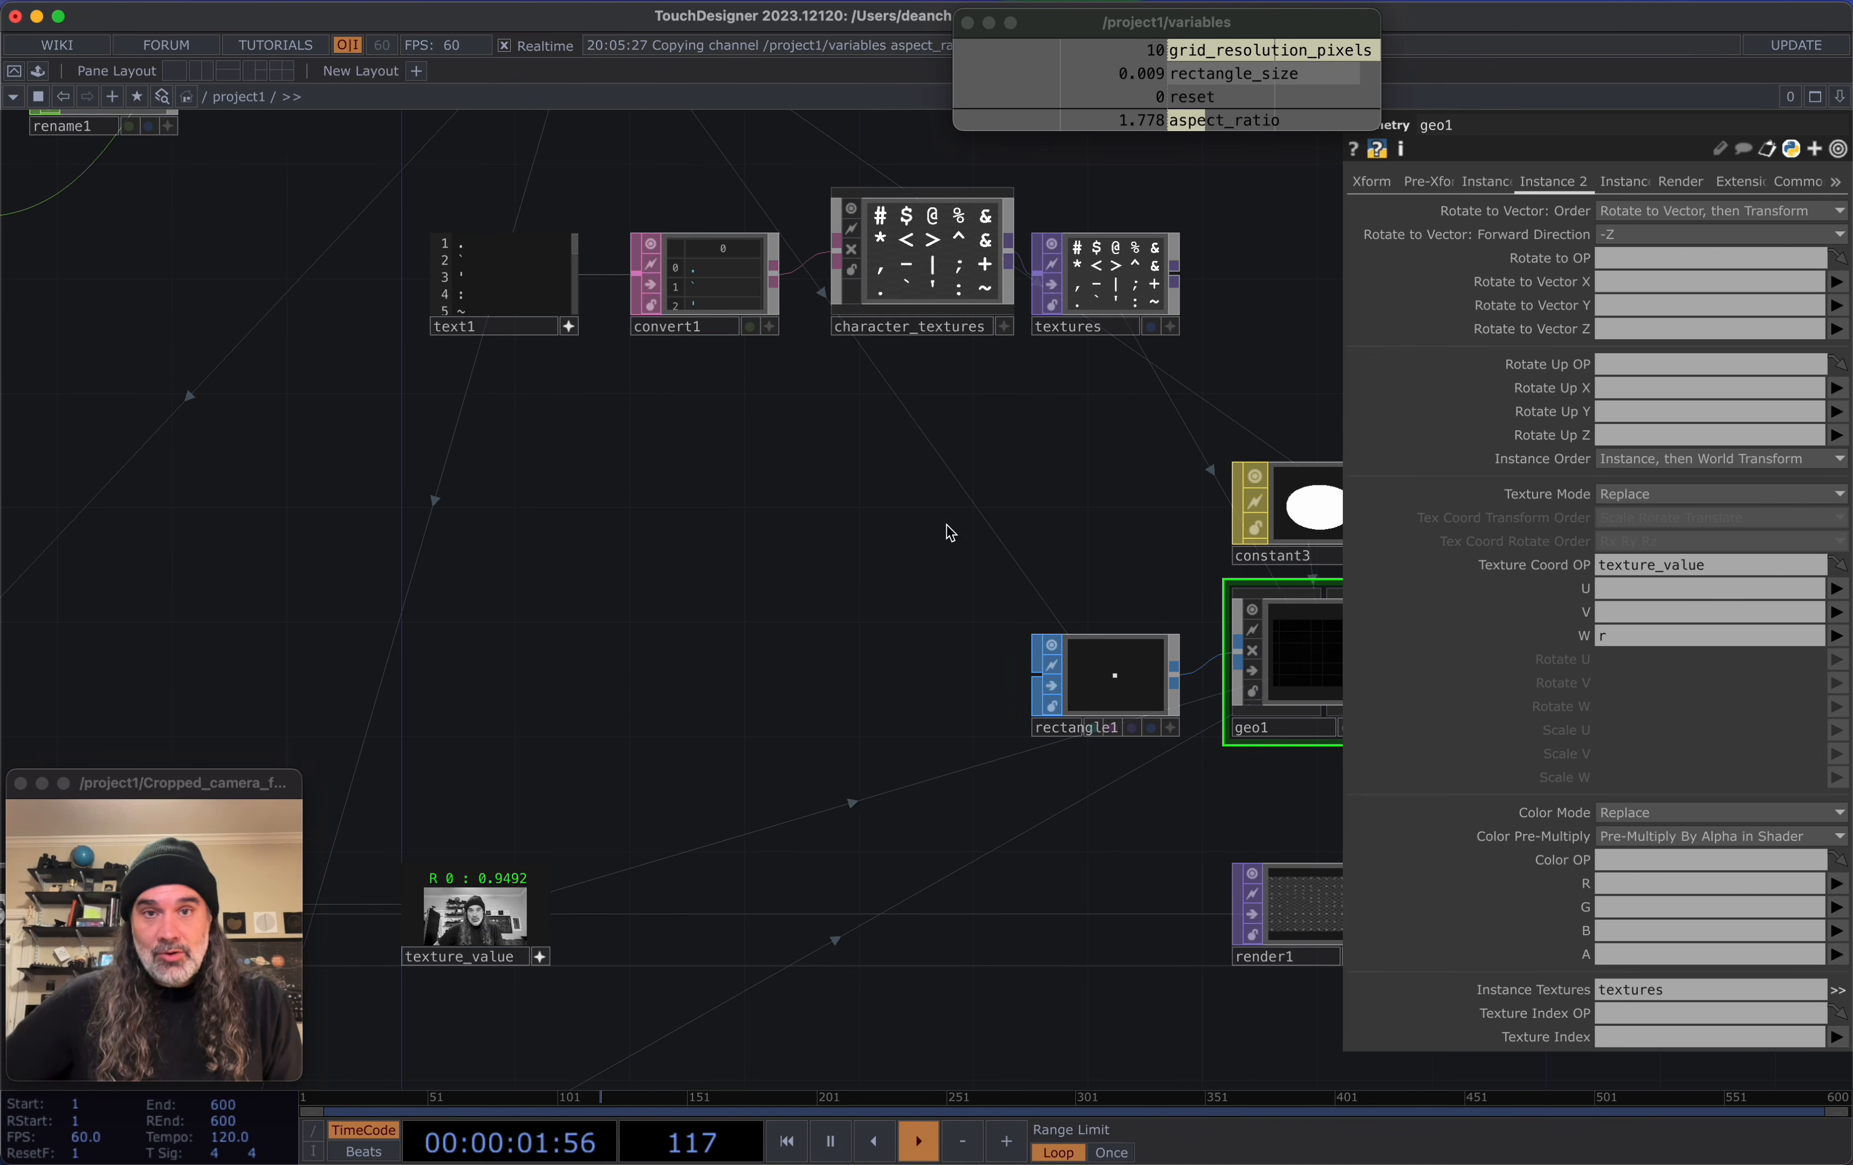
drag(653, 736, 1076, 583)
drag(649, 758, 712, 716)
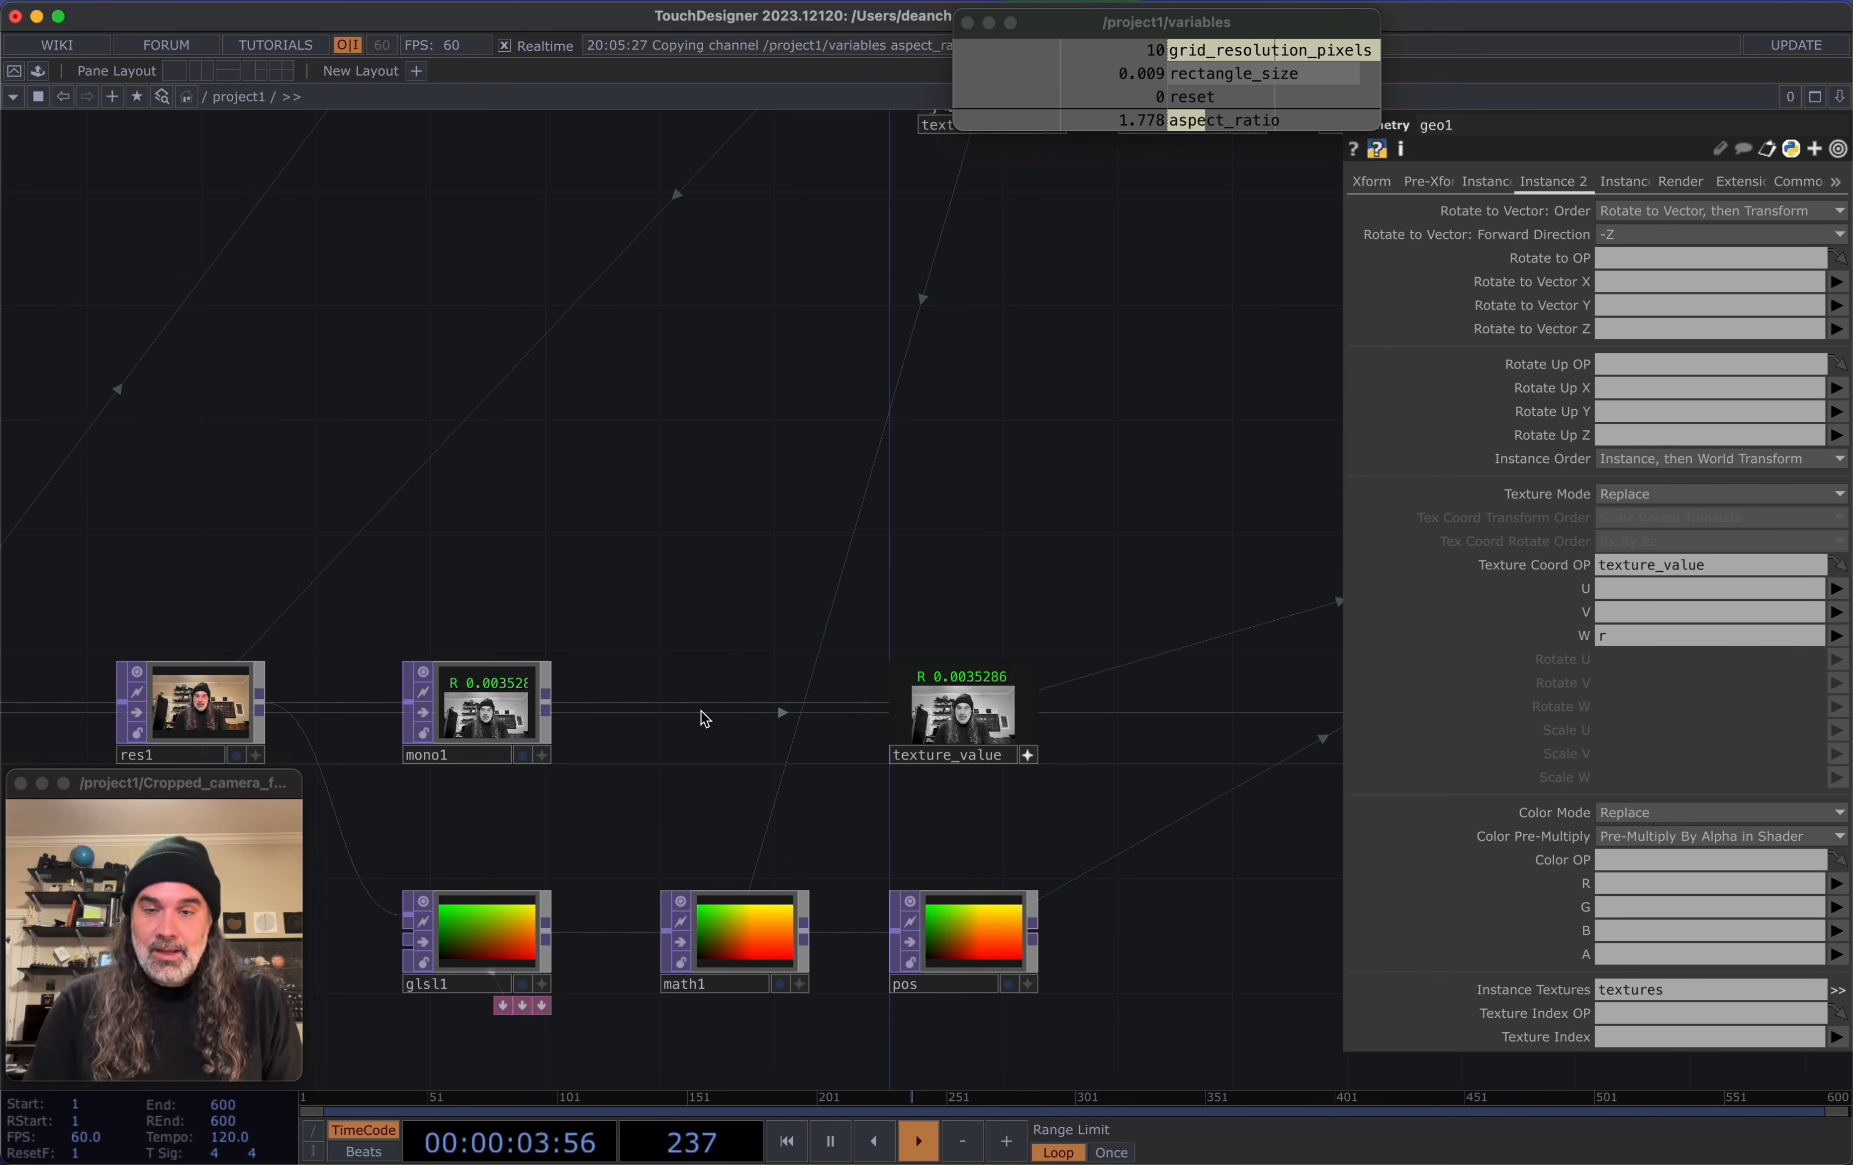
scroll(689, 714, up, 5)
right_click(653, 718)
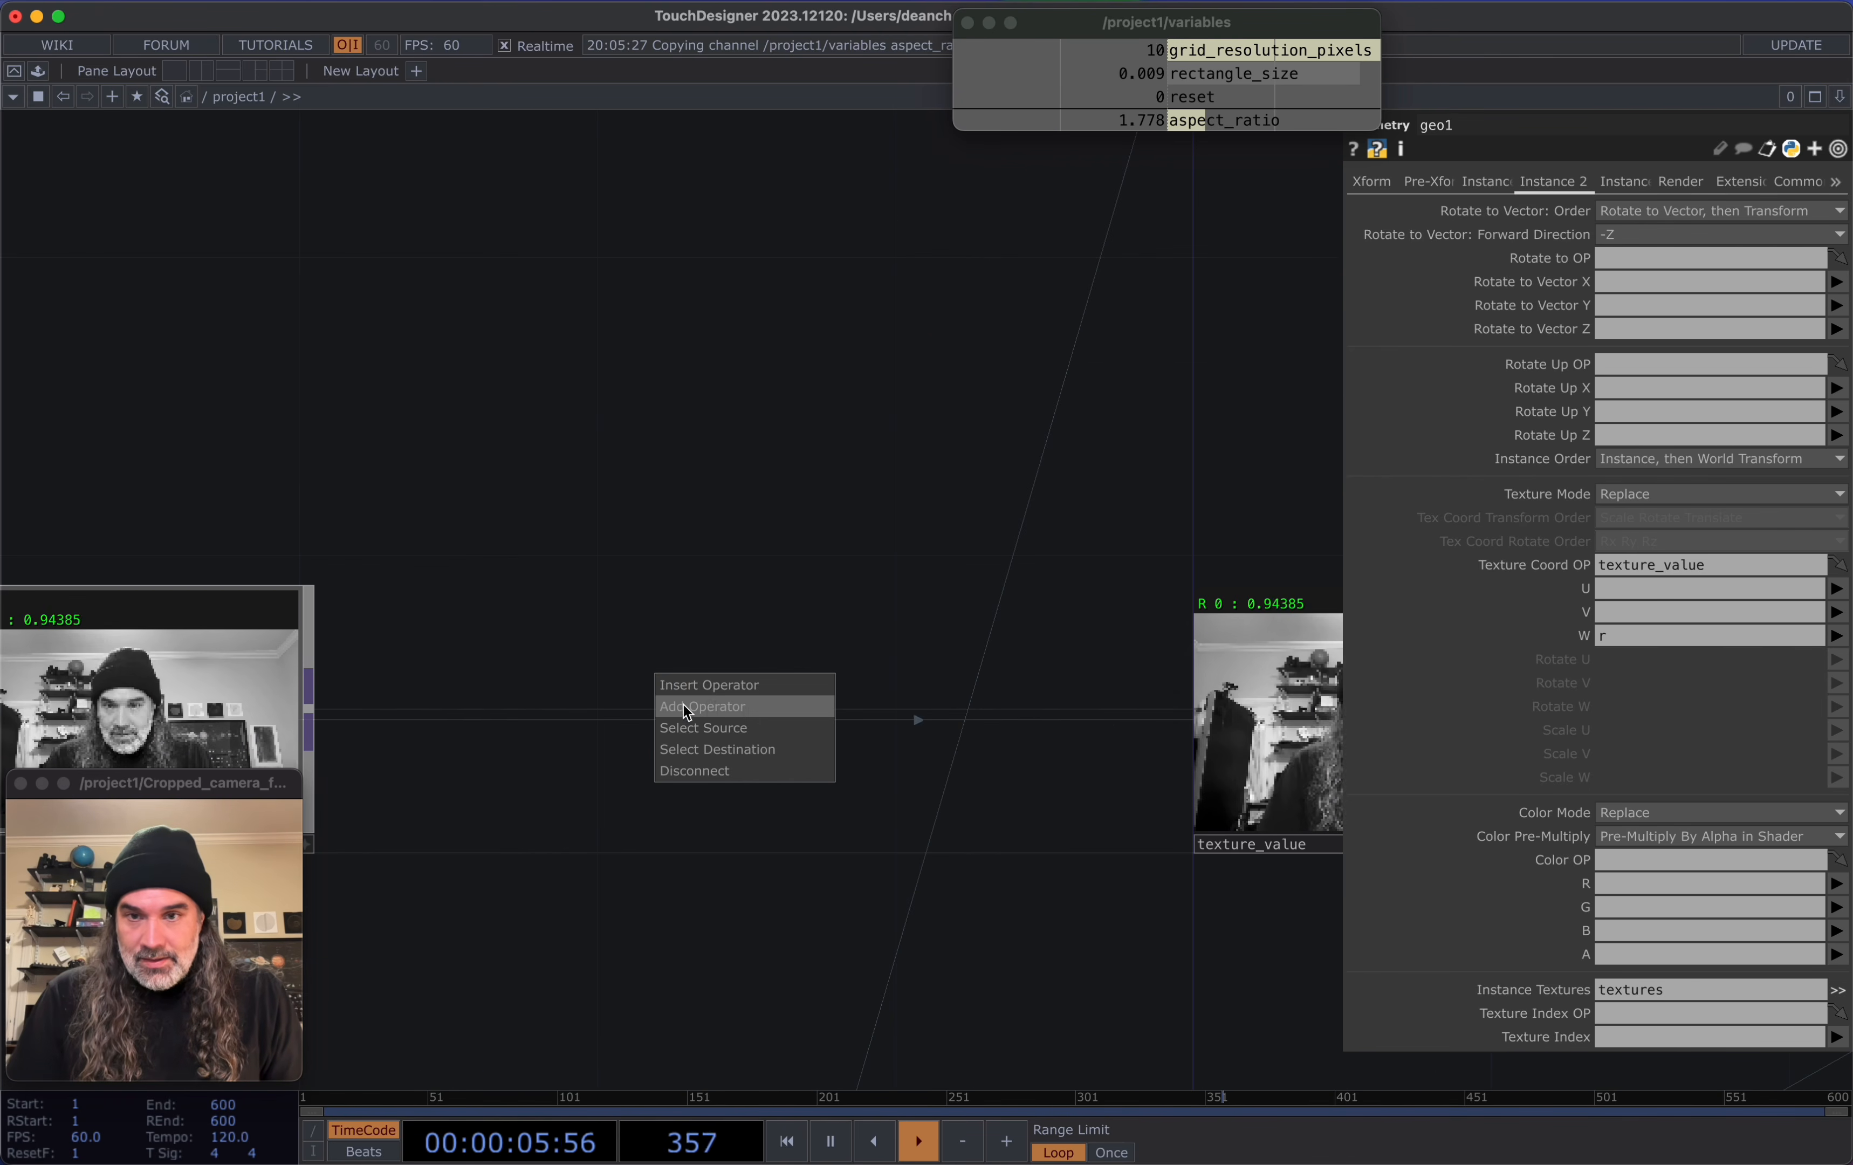
click(732, 681)
text(mat)
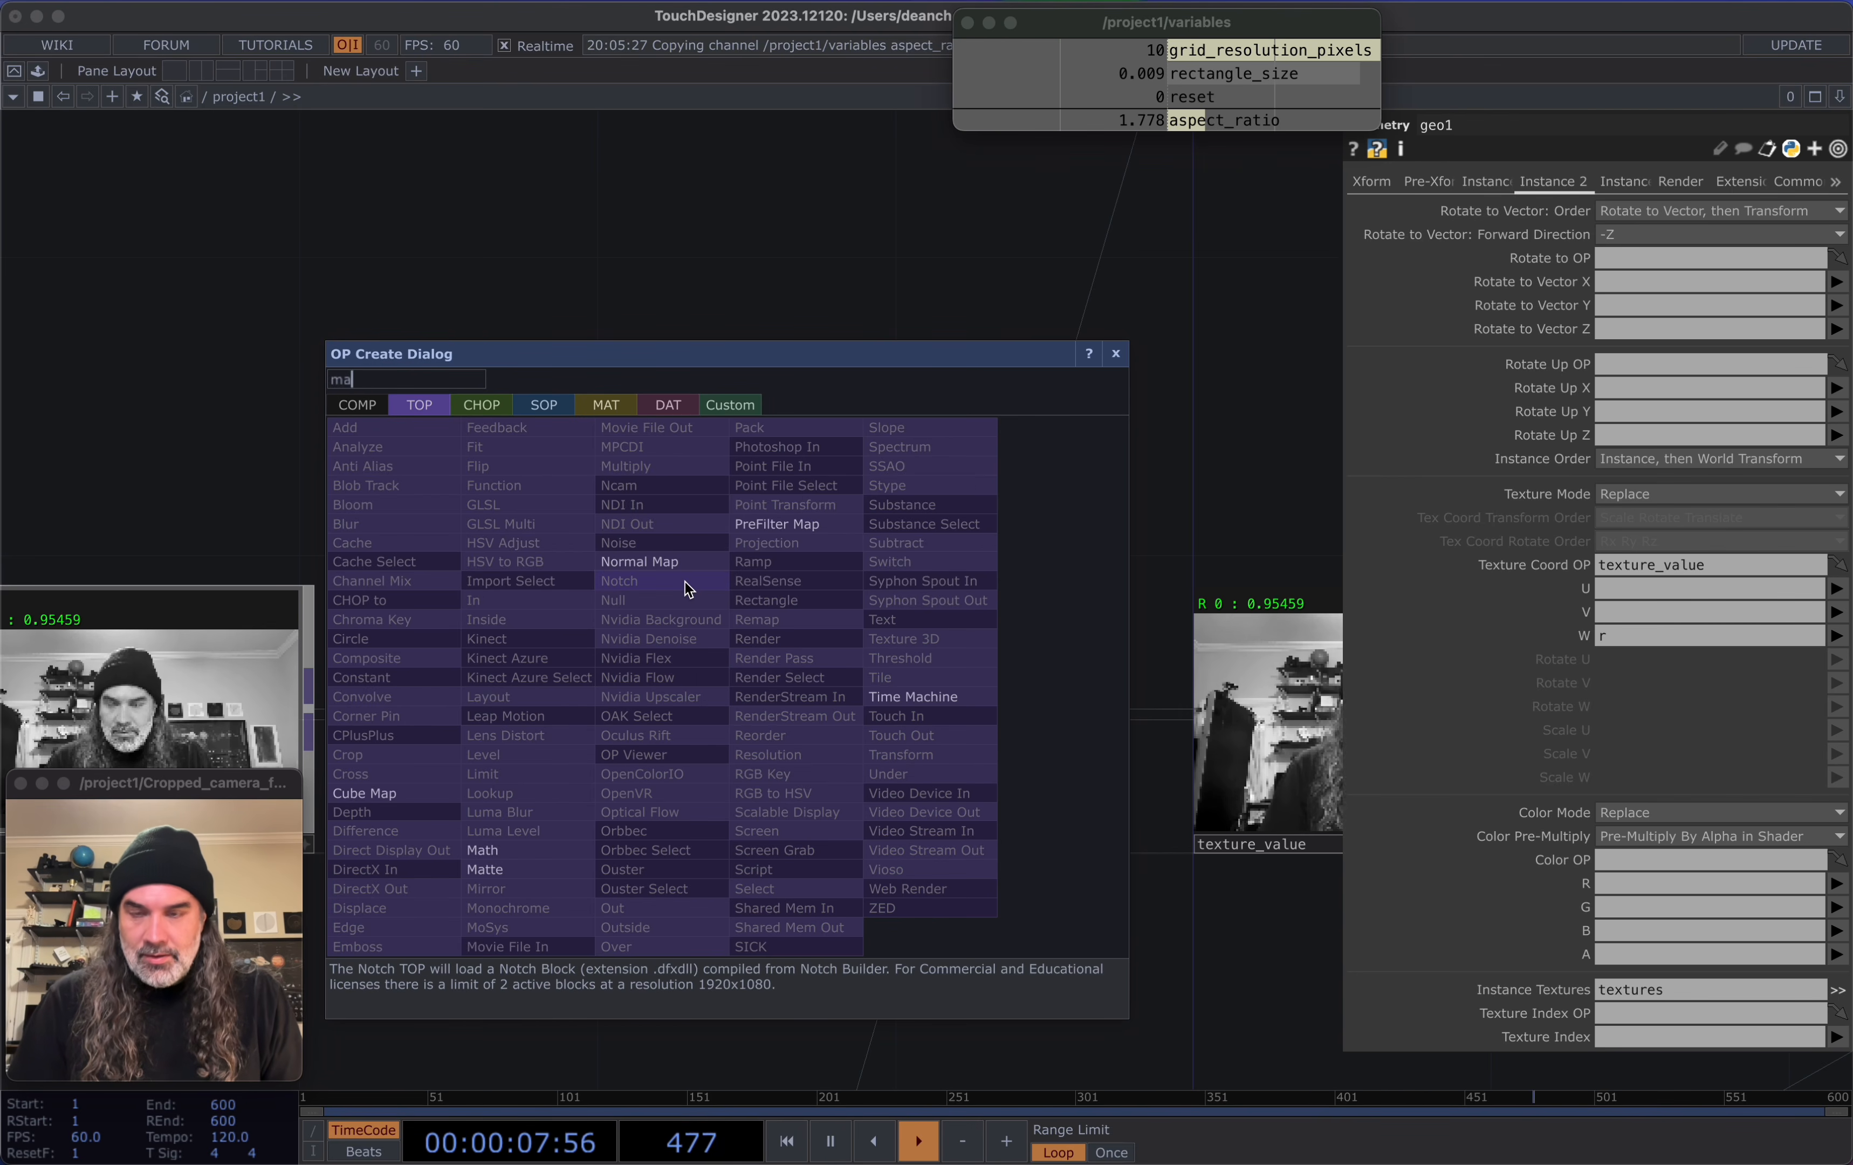
click(476, 848)
drag(540, 793, 691, 791)
scroll(775, 560, down, 3)
drag(807, 509, 761, 792)
scroll(772, 782, down, 5)
scroll(772, 782, up, 4)
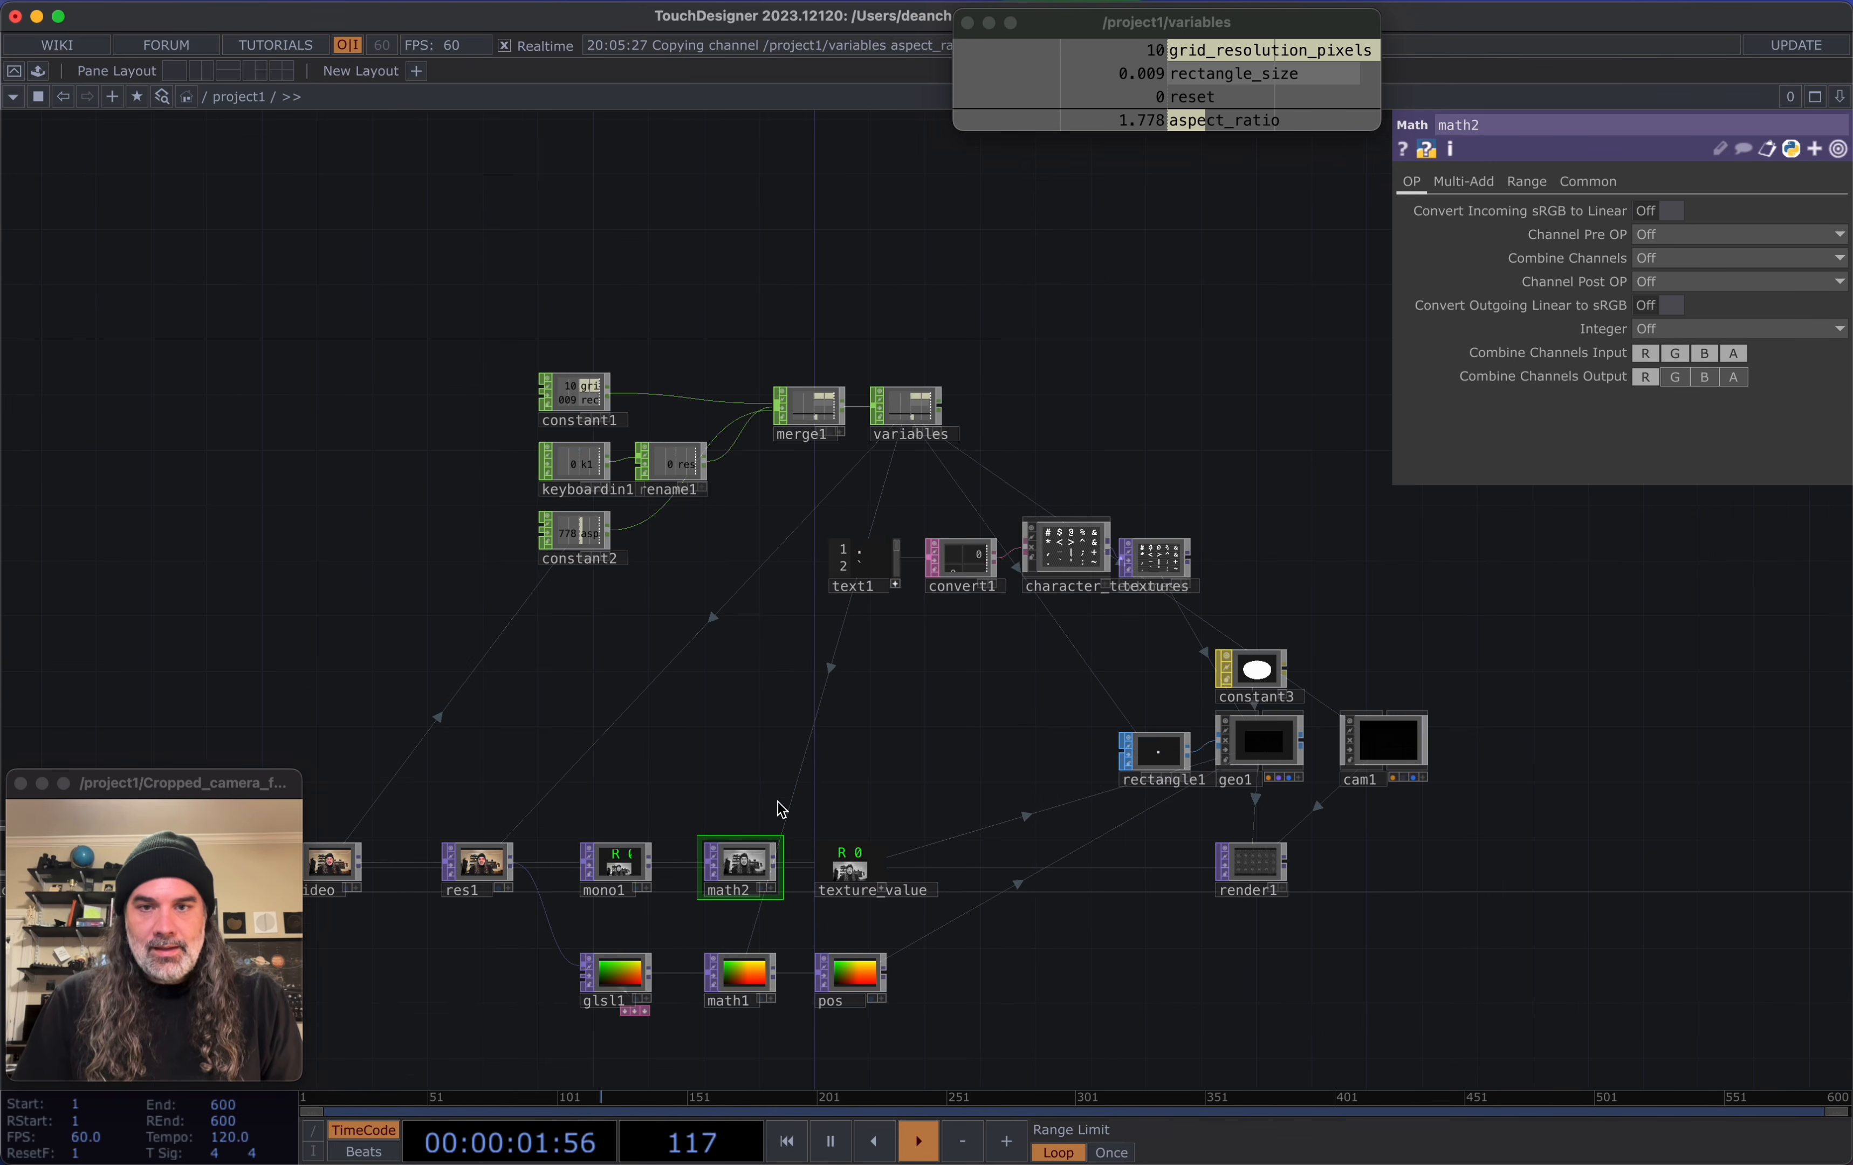
Move text1 and convert1 away from character_textures to make room for another operator between them
scroll(818, 664, up, 2)
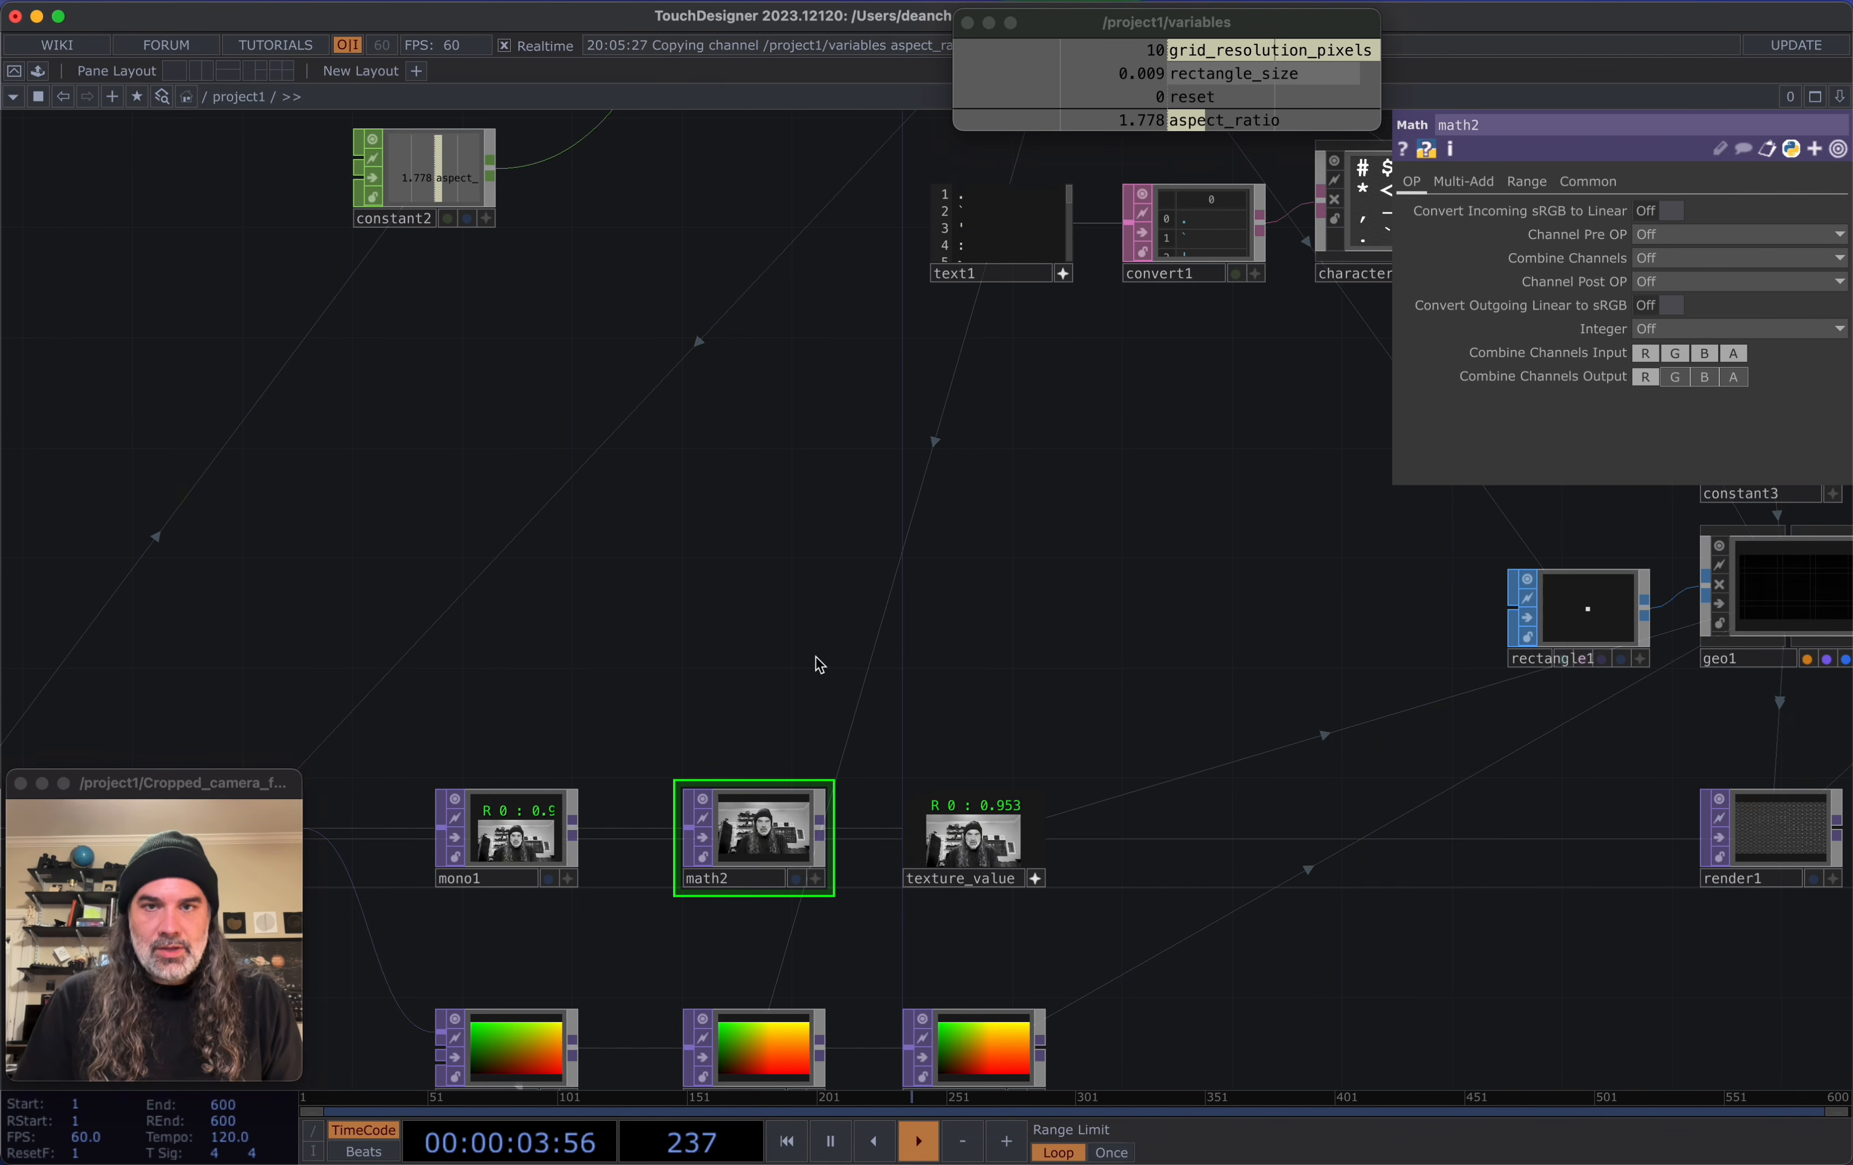
drag(1058, 550, 1024, 790)
mouse_move(1110, 696)
mouse_down()
mouse_move(1129, 566)
mouse_move(1114, 731)
mouse_up()
right_drag(1155, 638, 906, 494)
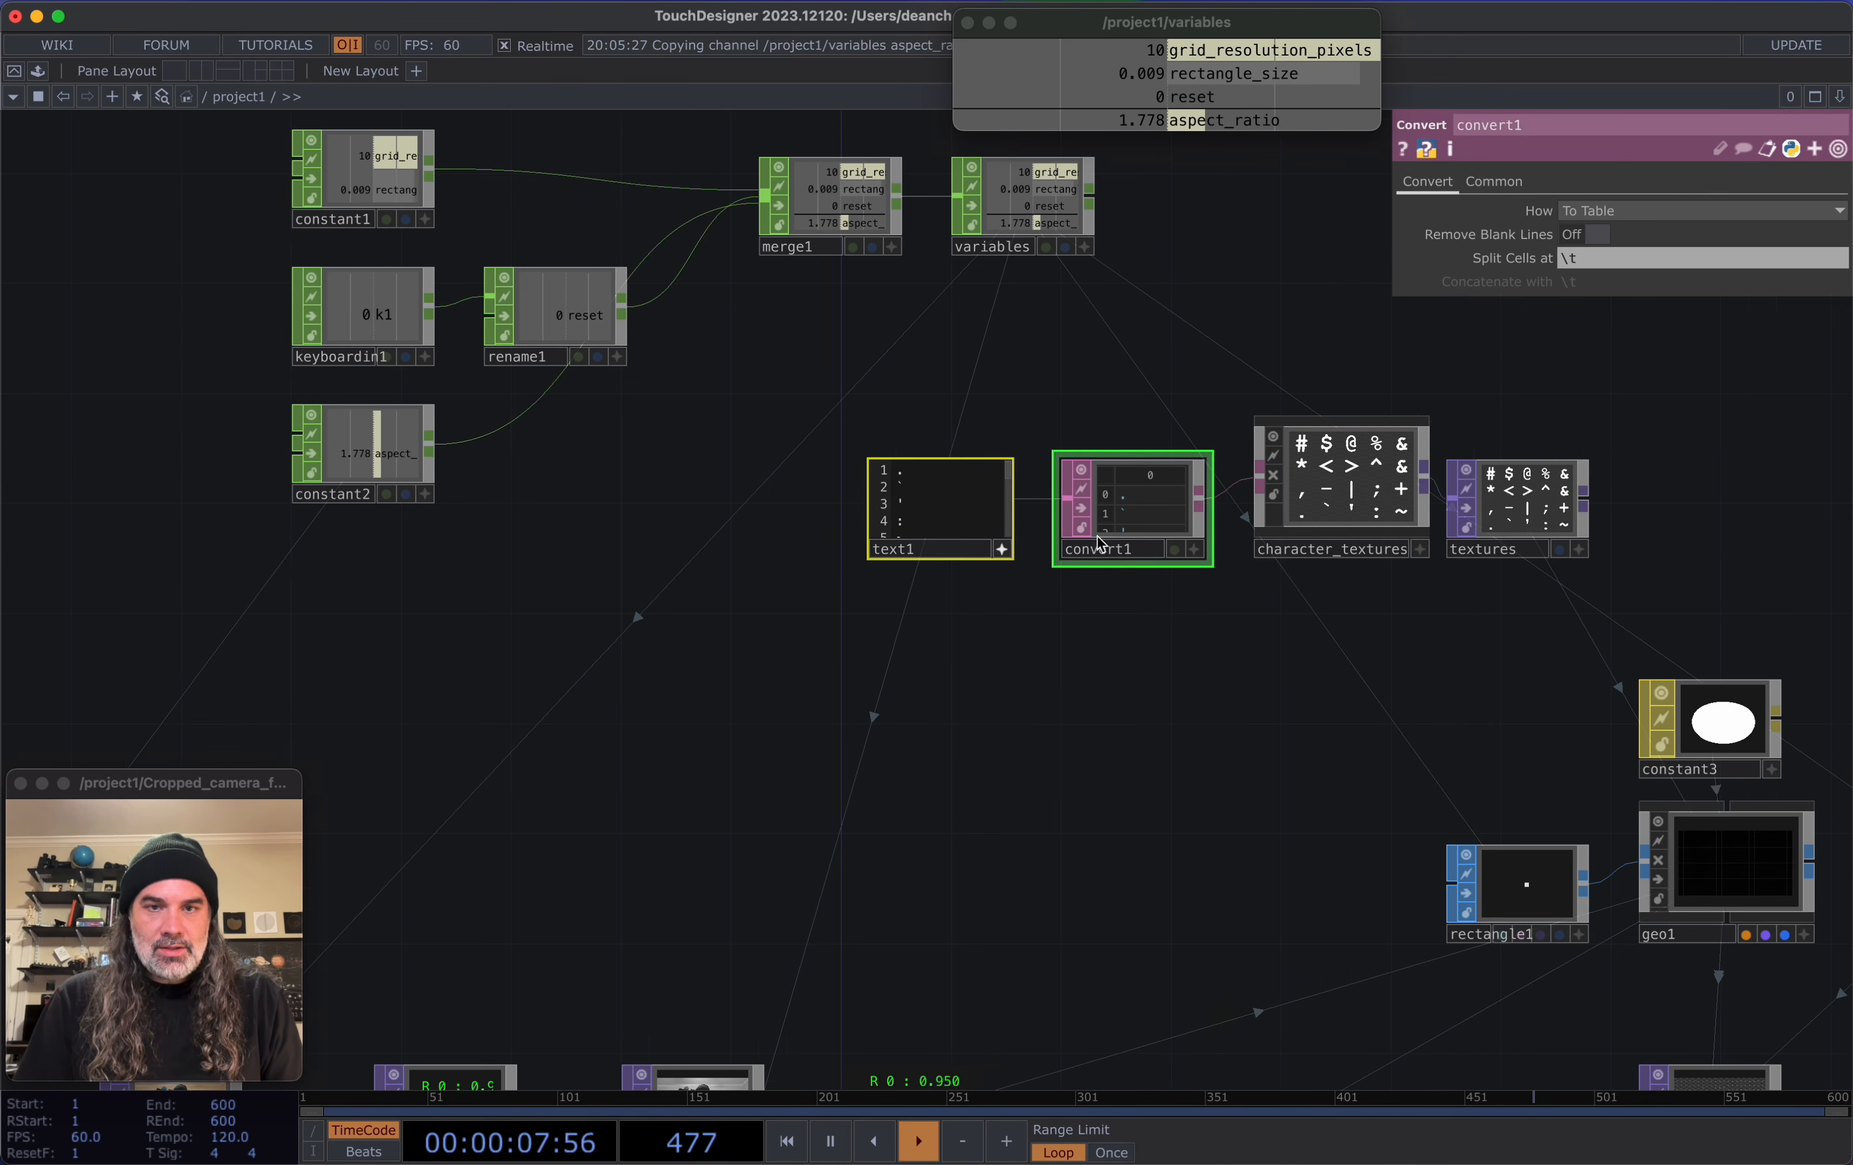
drag(1155, 534, 953, 524)
Insert a Null DAT between convert1 and character_textures and name it characters
right_click(1115, 503)
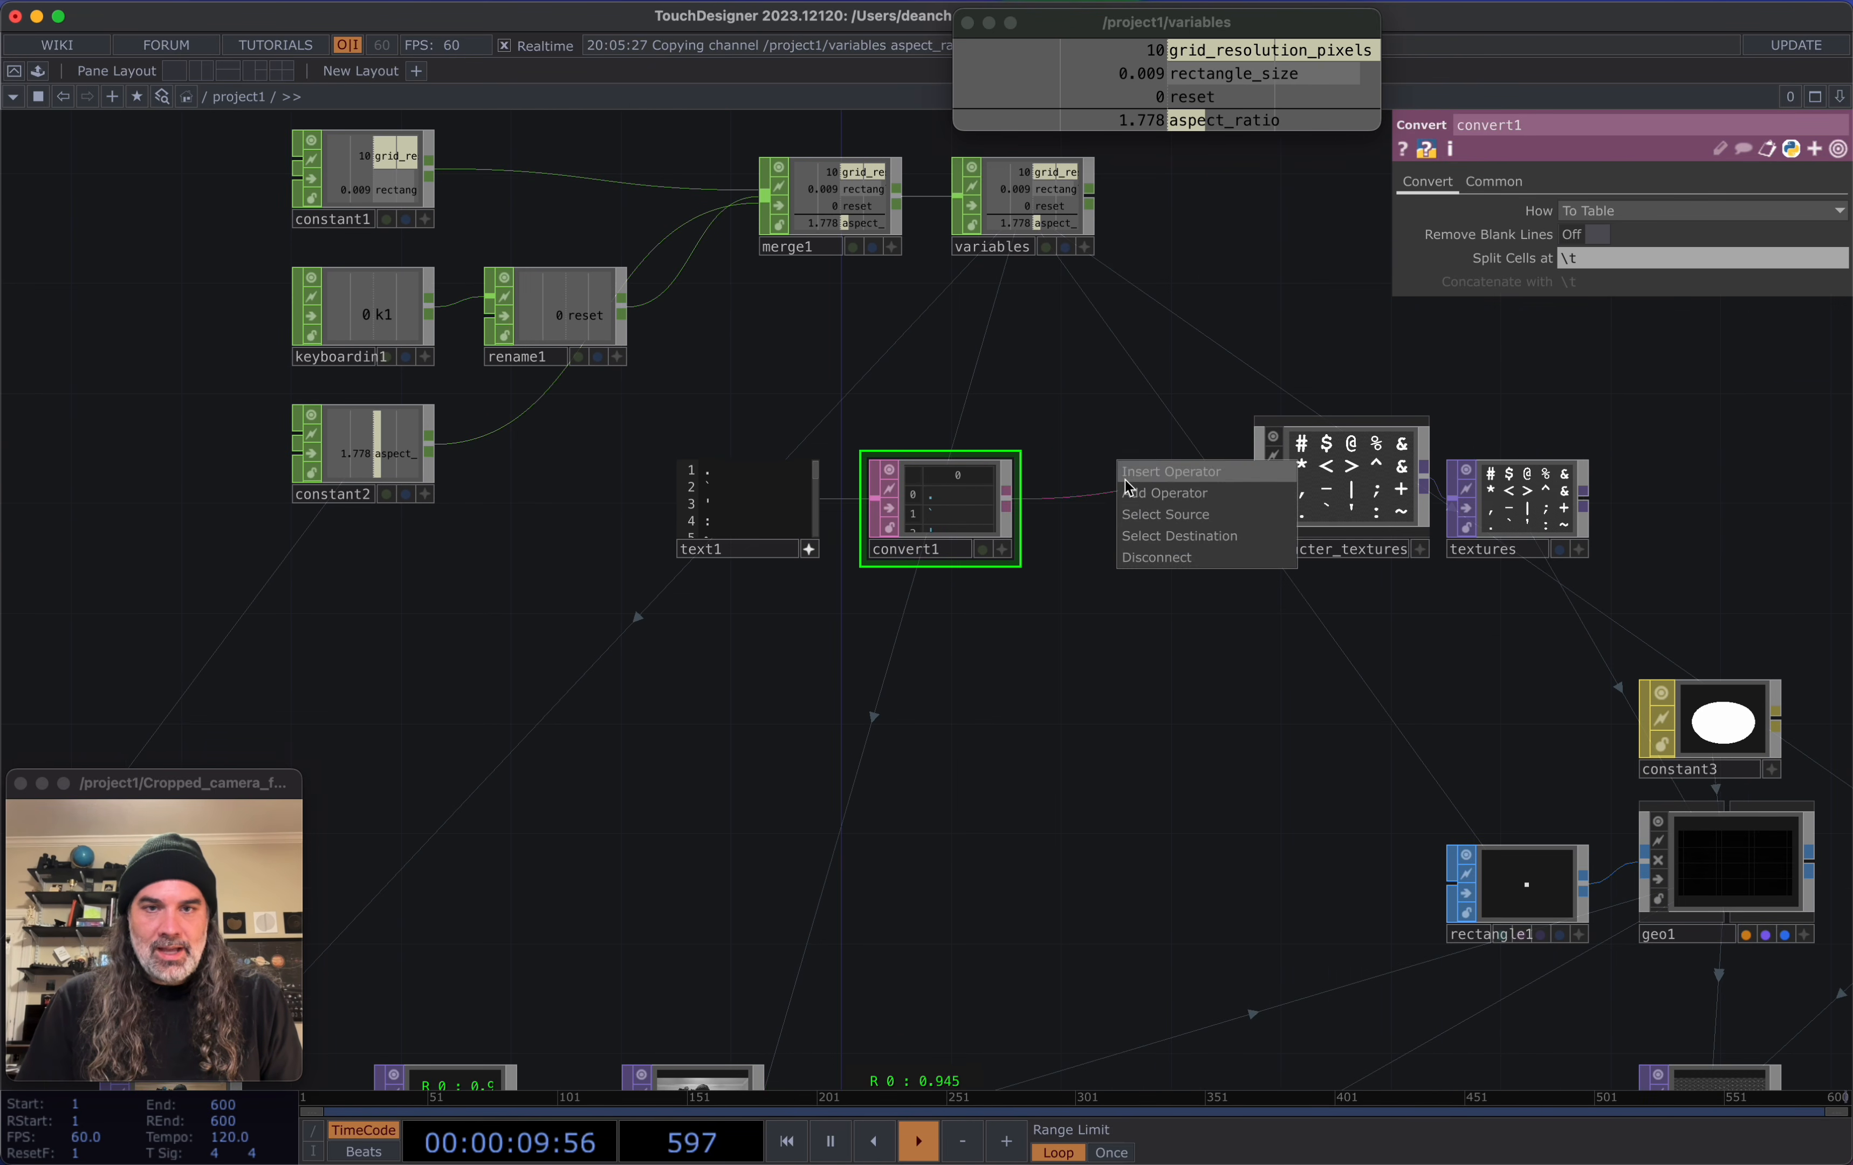
click(1155, 476)
text(nu)
click(930, 302)
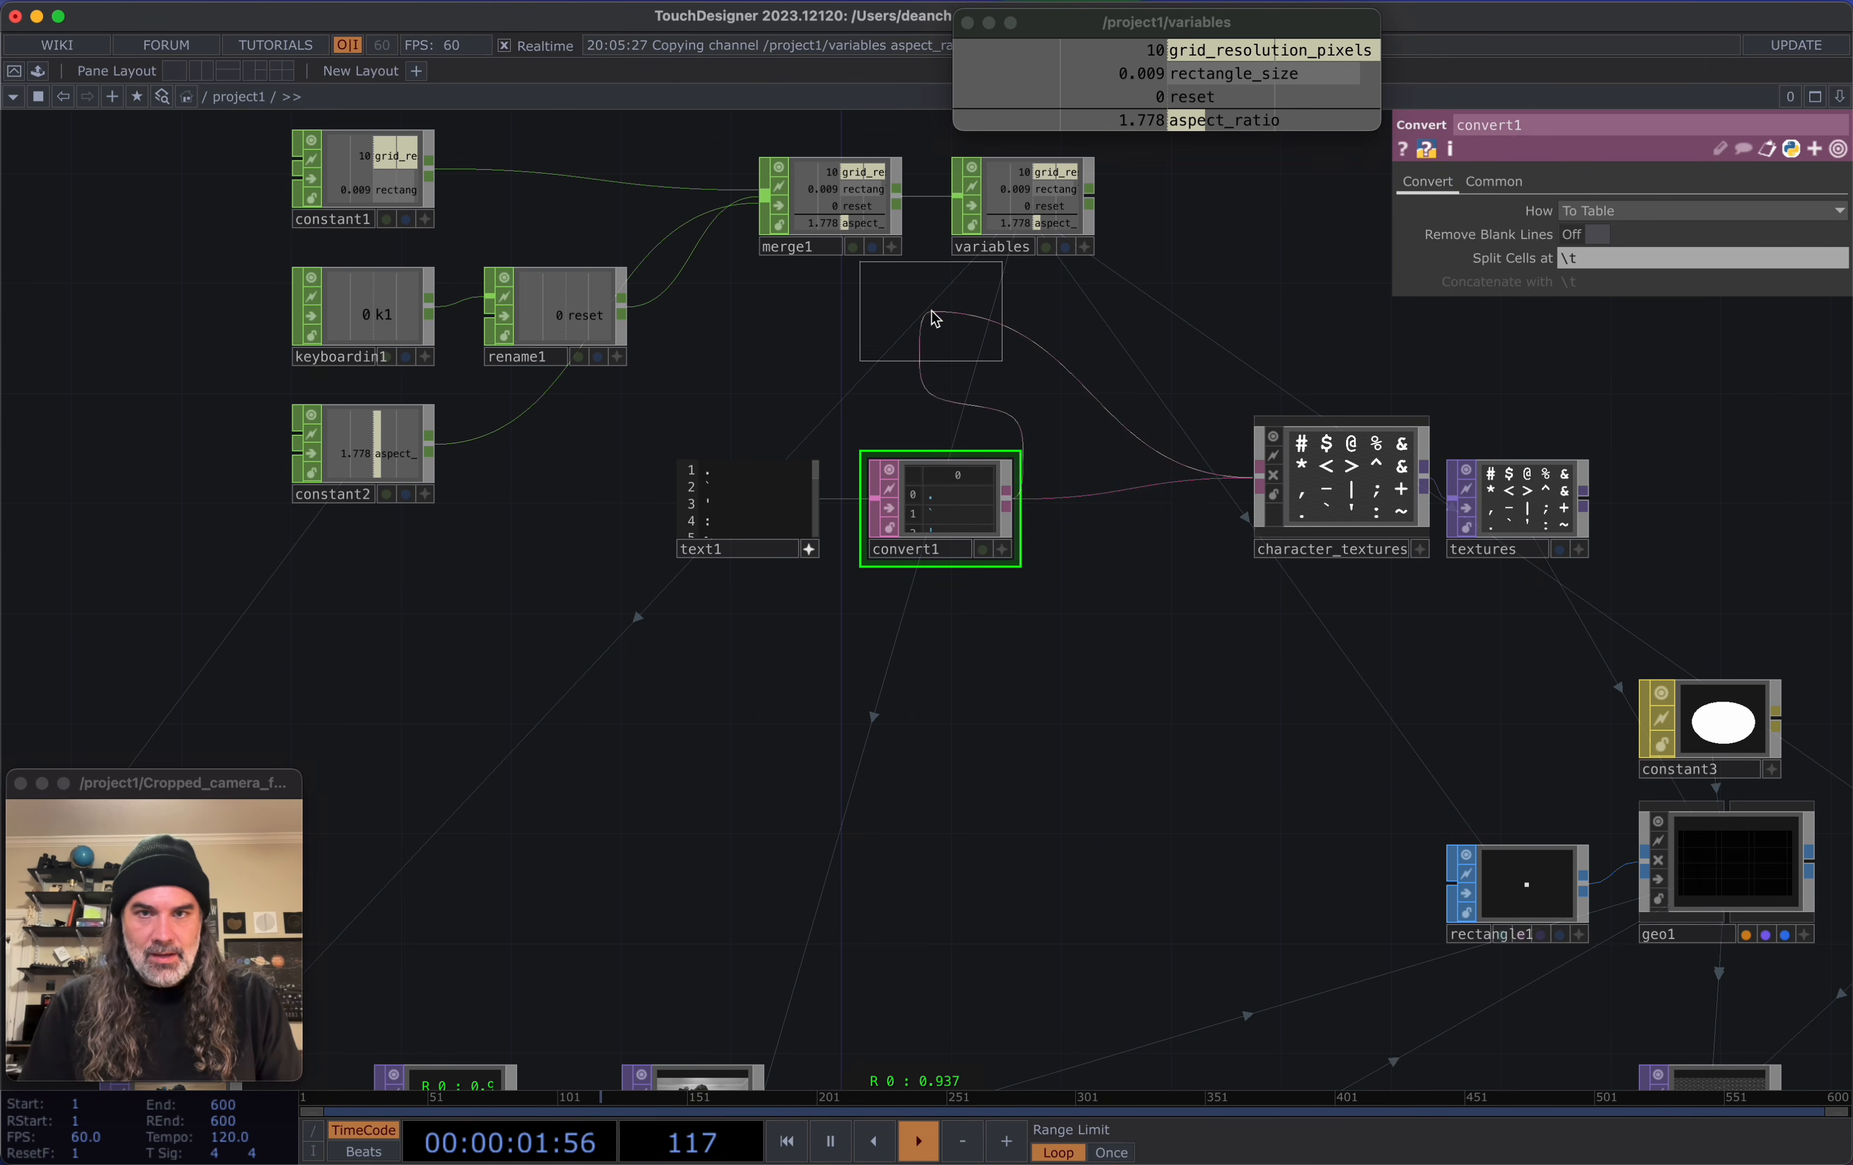
click(1112, 512)
drag(1112, 511, 1124, 556)
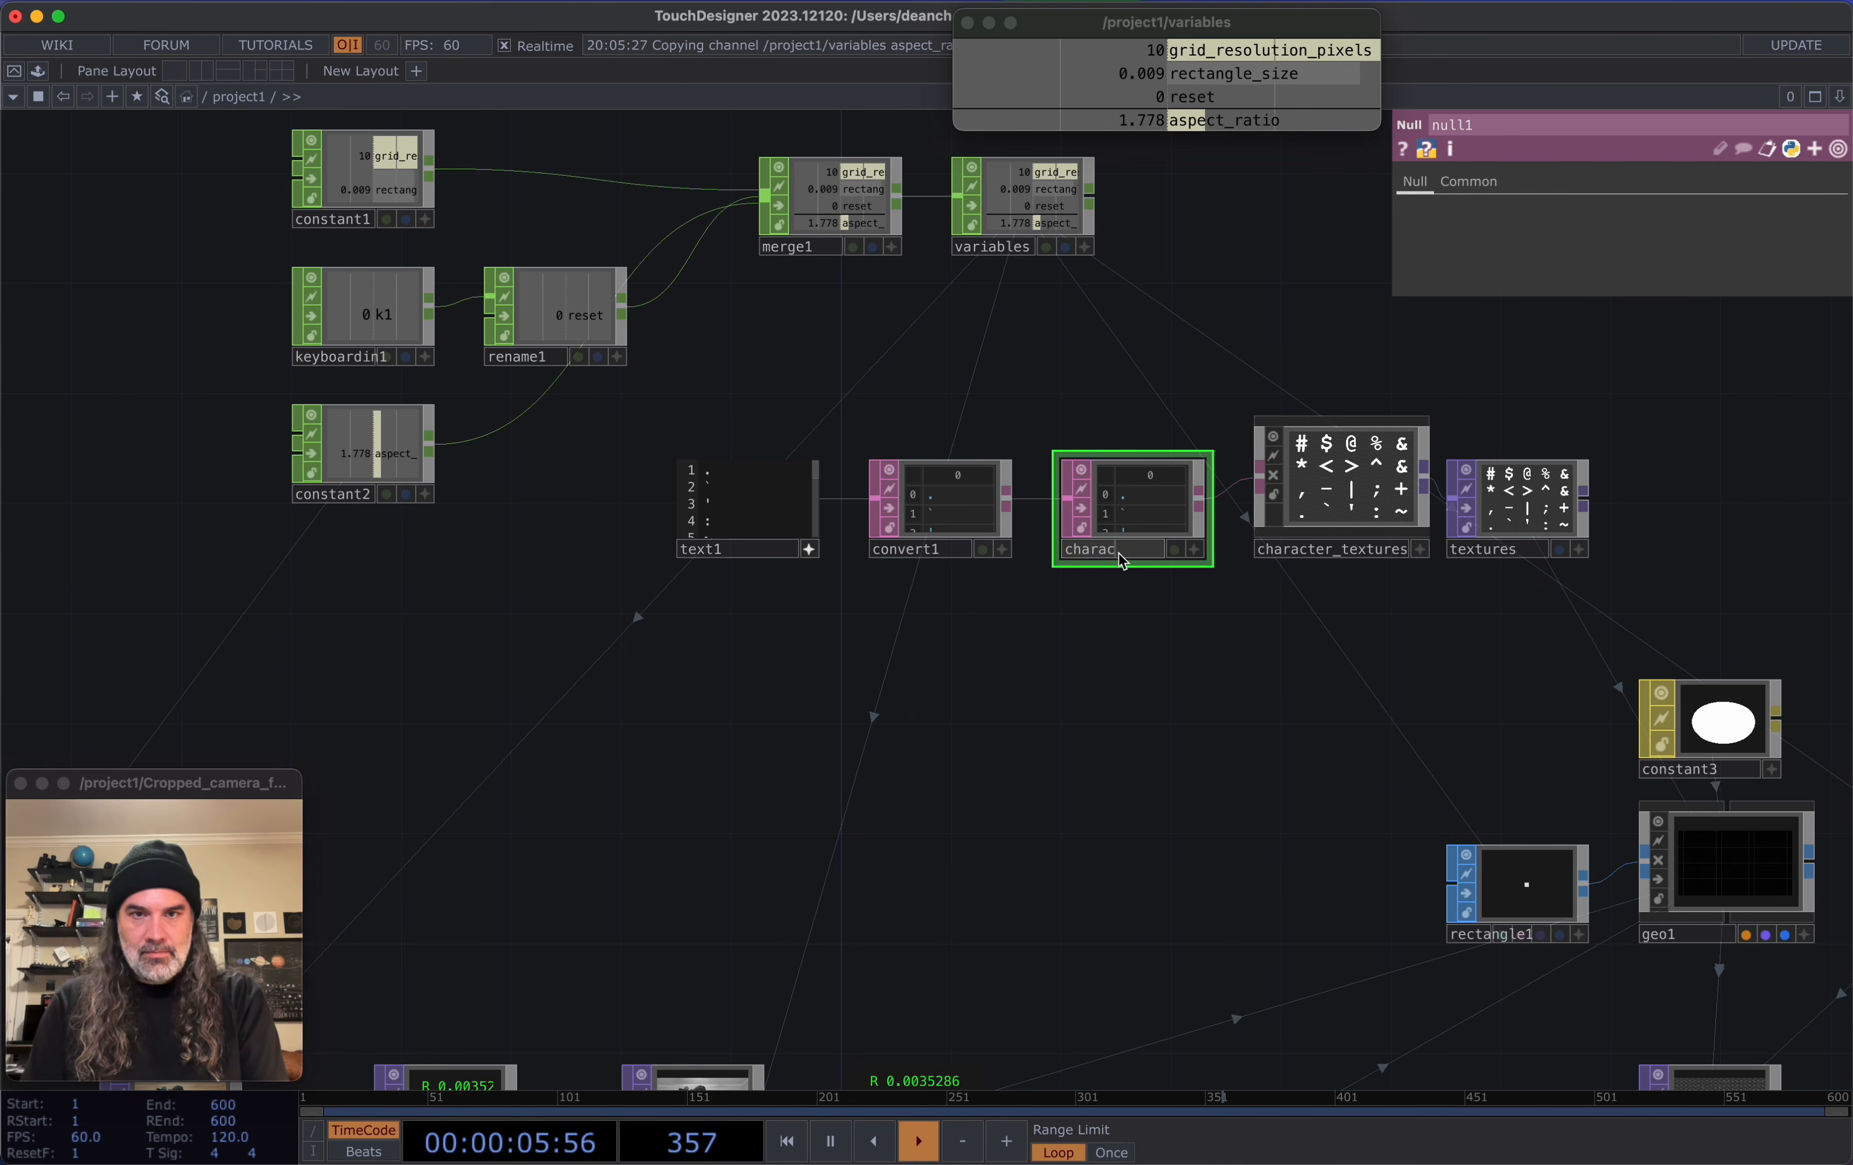
Set the upper To Range value of math2 to the number of rows in the characters DAT
scroll(1111, 560, down, 8)
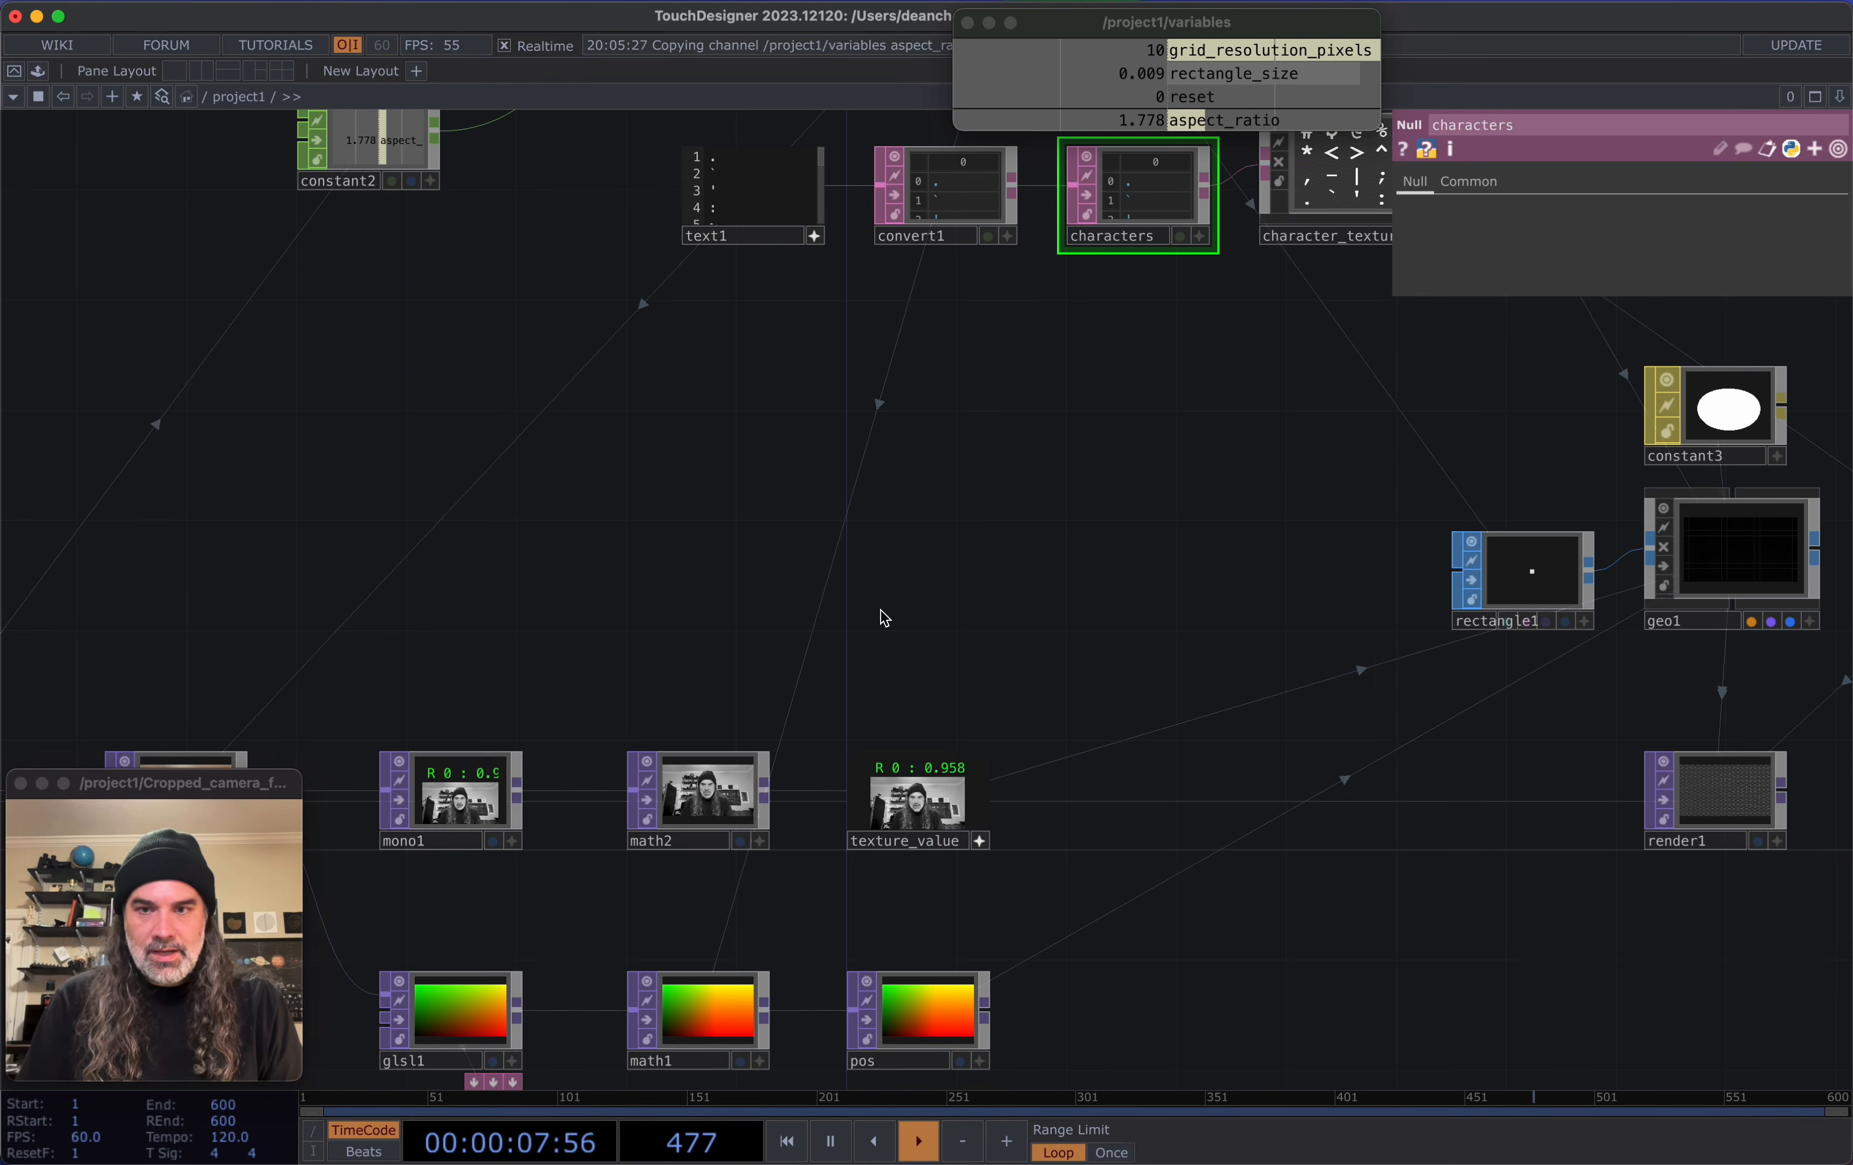
click(741, 763)
click(1522, 182)
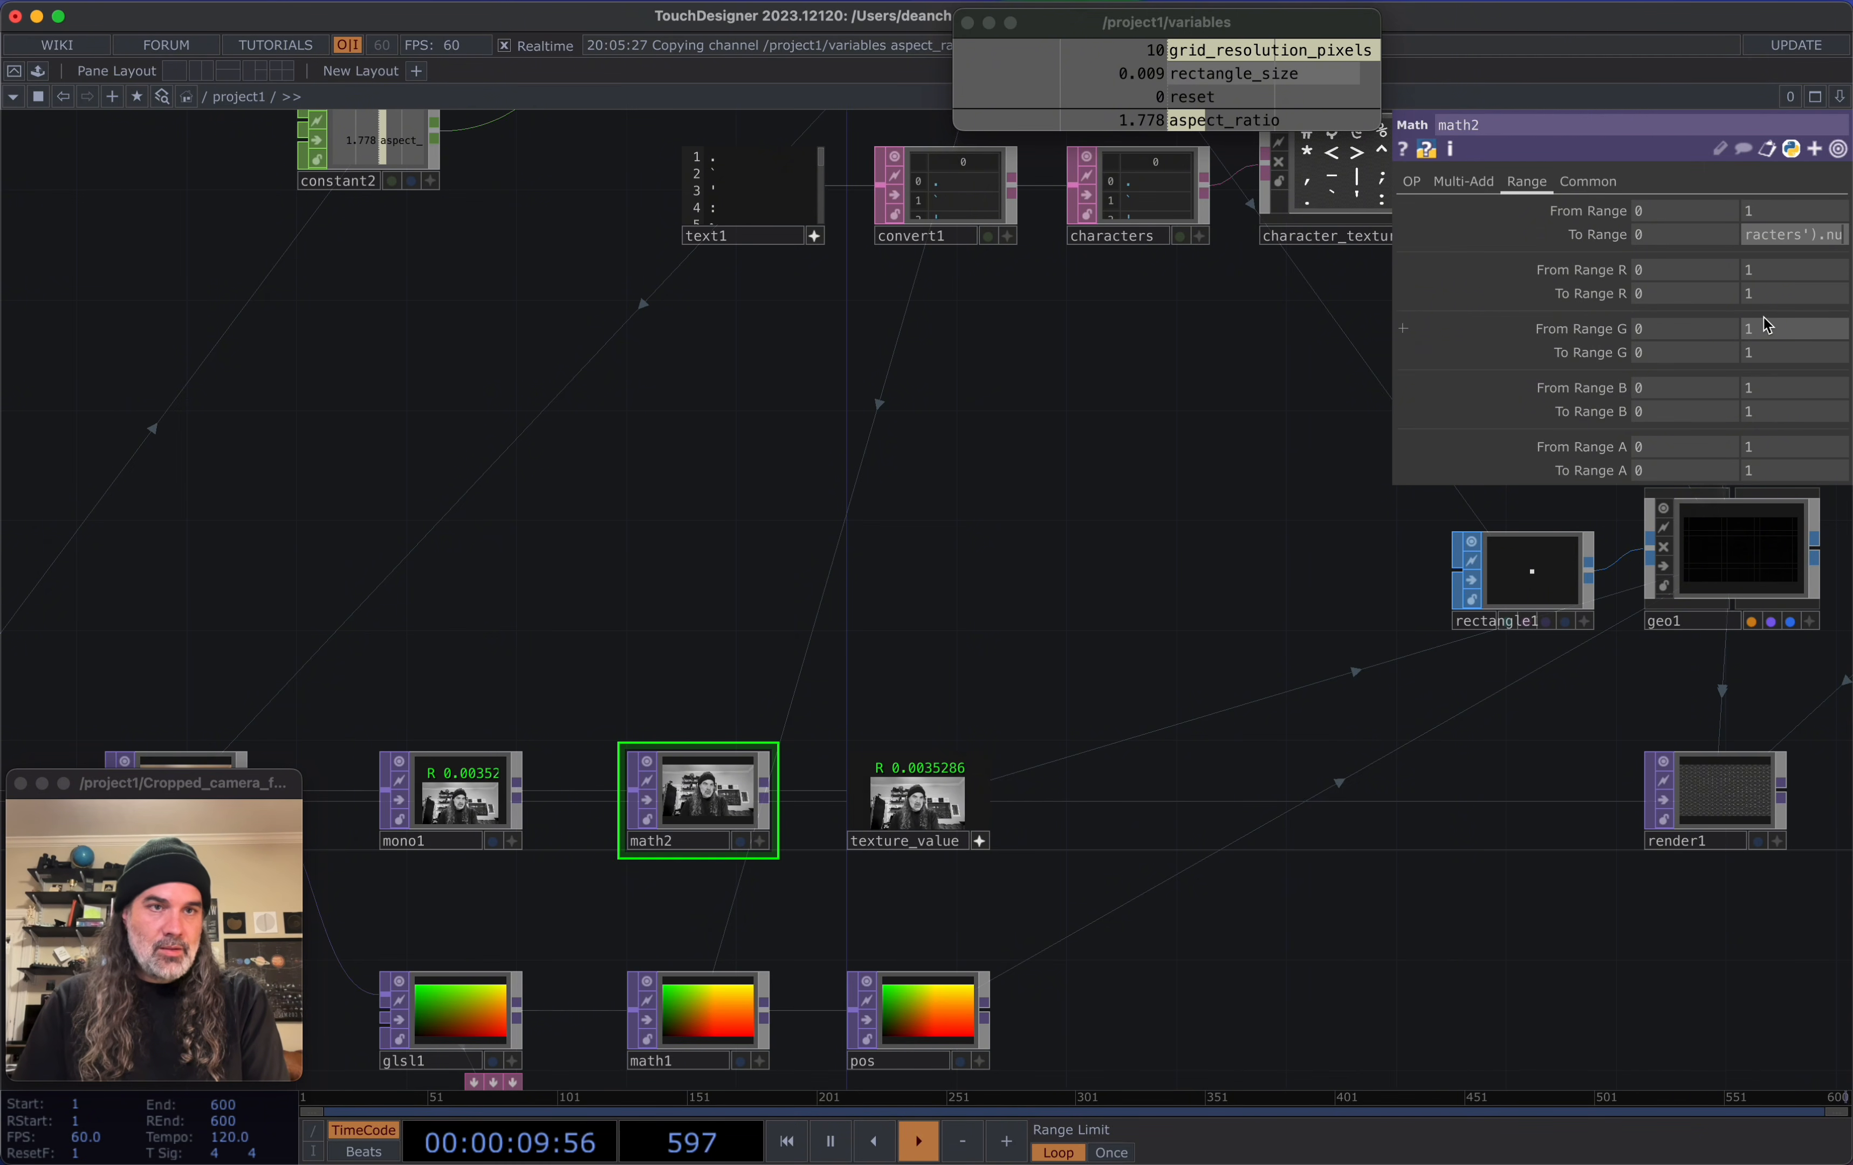
key(Return)
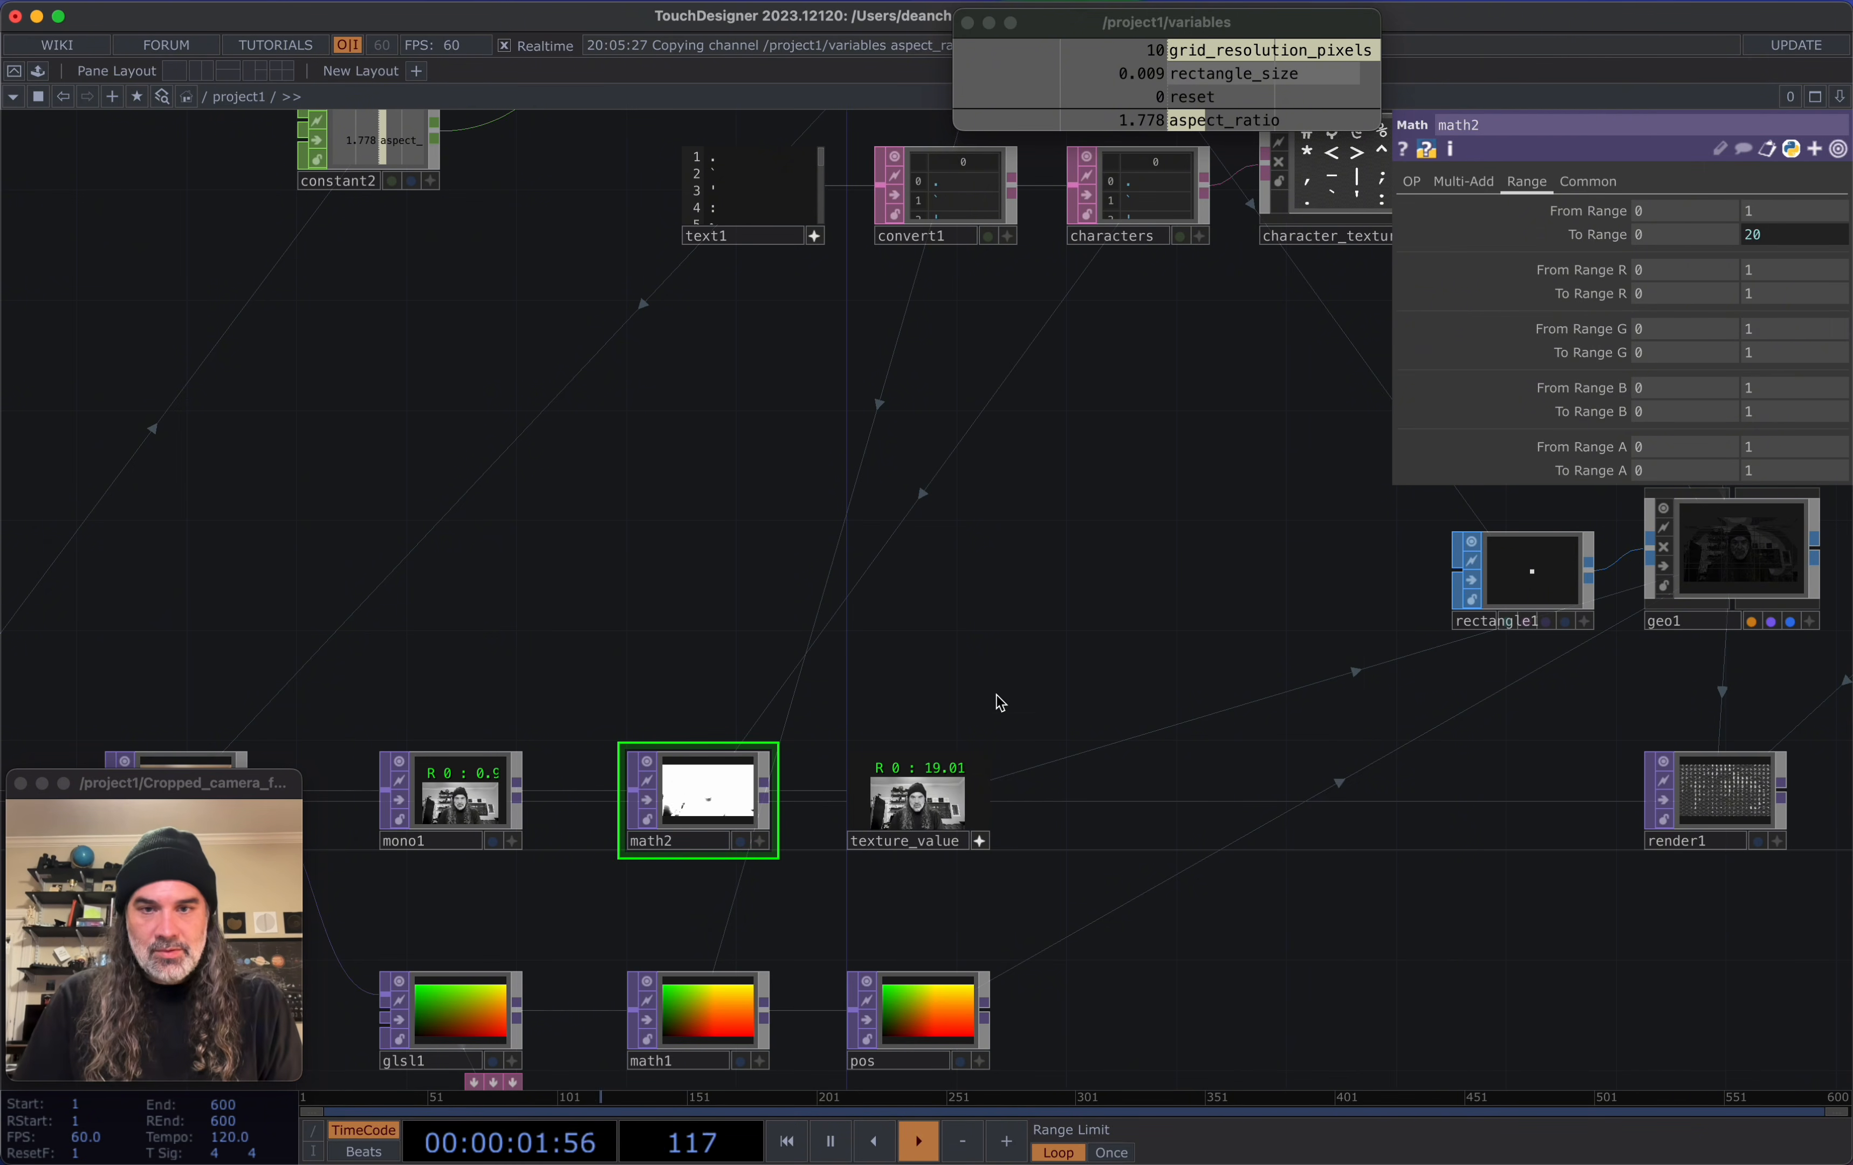
Examine texture_value's pixel values and inspect the individual characters in render1's output up close
scroll(966, 774, up, 3)
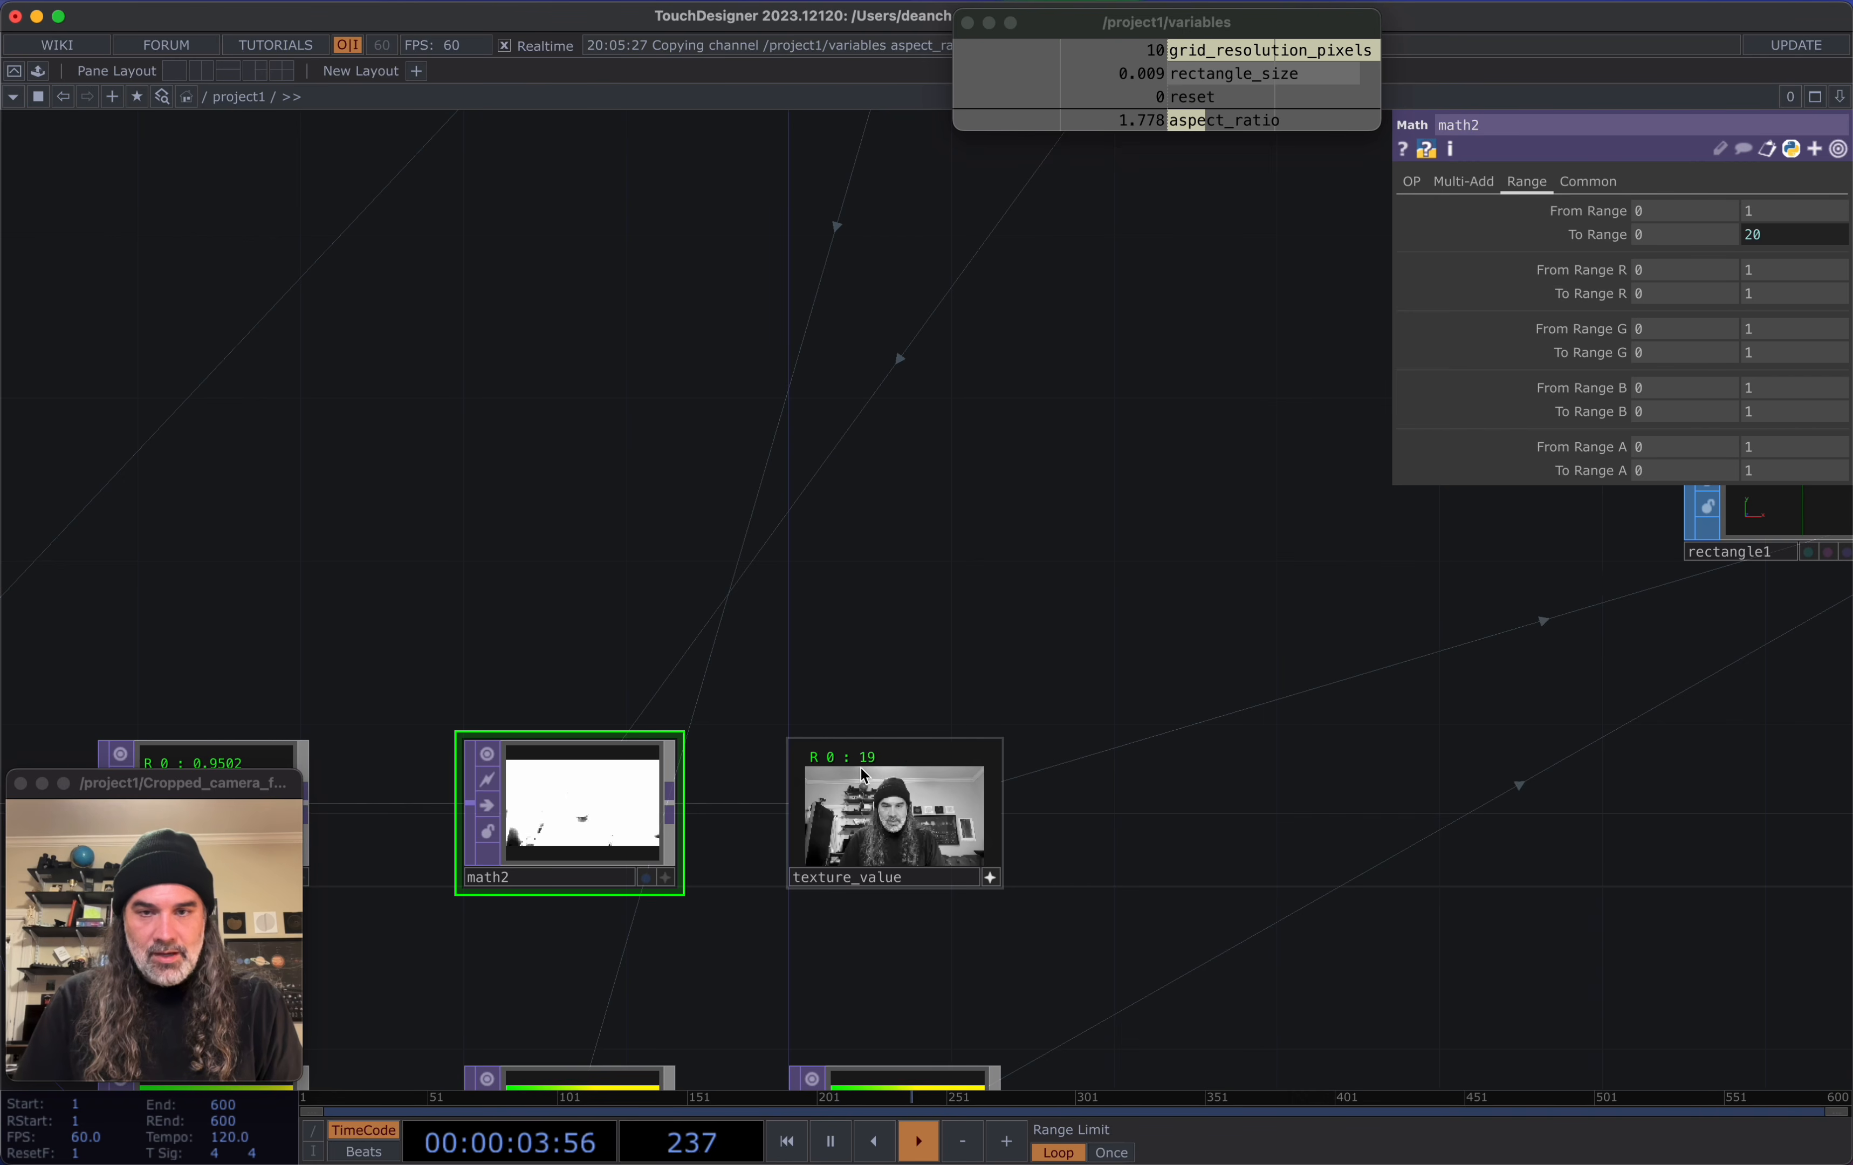
drag(1314, 875, 600, 764)
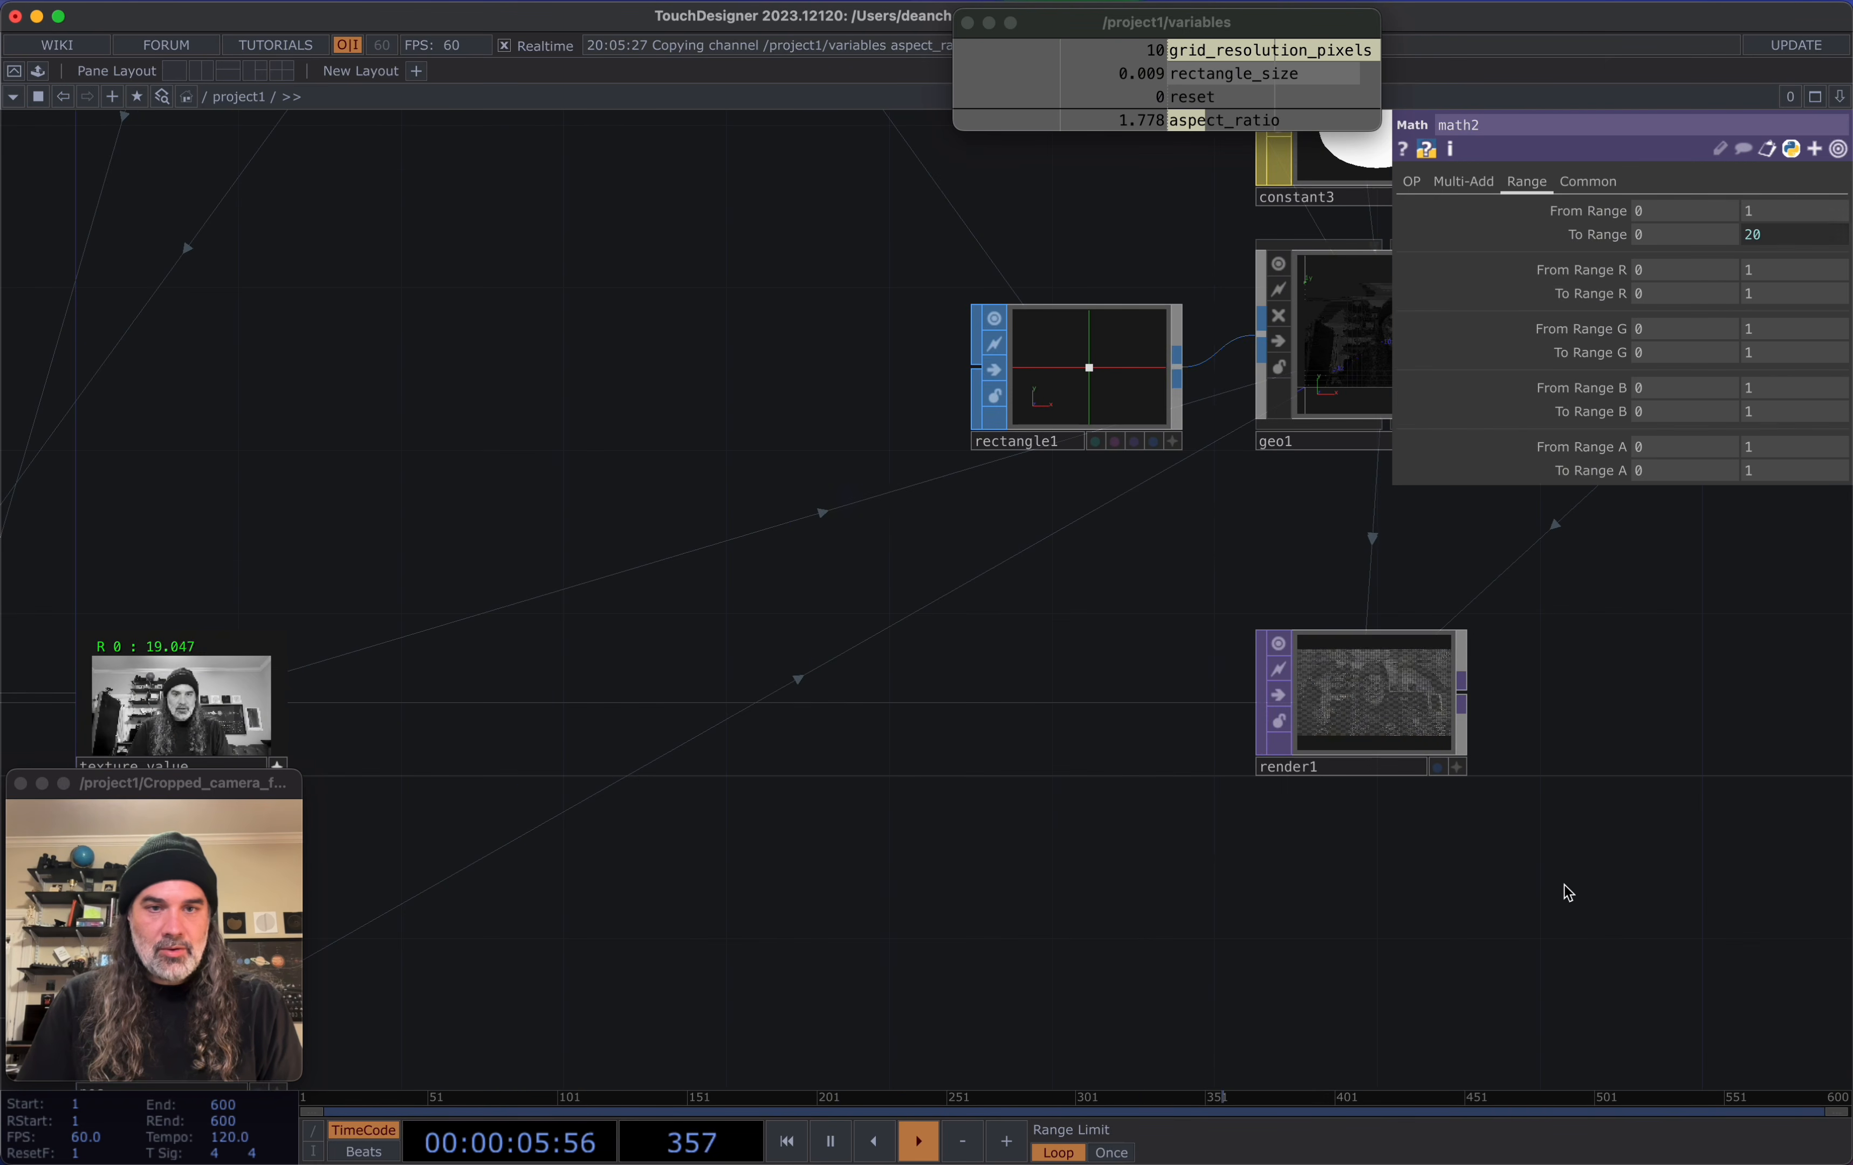
drag(1555, 893, 1387, 824)
scroll(1271, 645, up, 10)
scroll(1270, 645, down, 6)
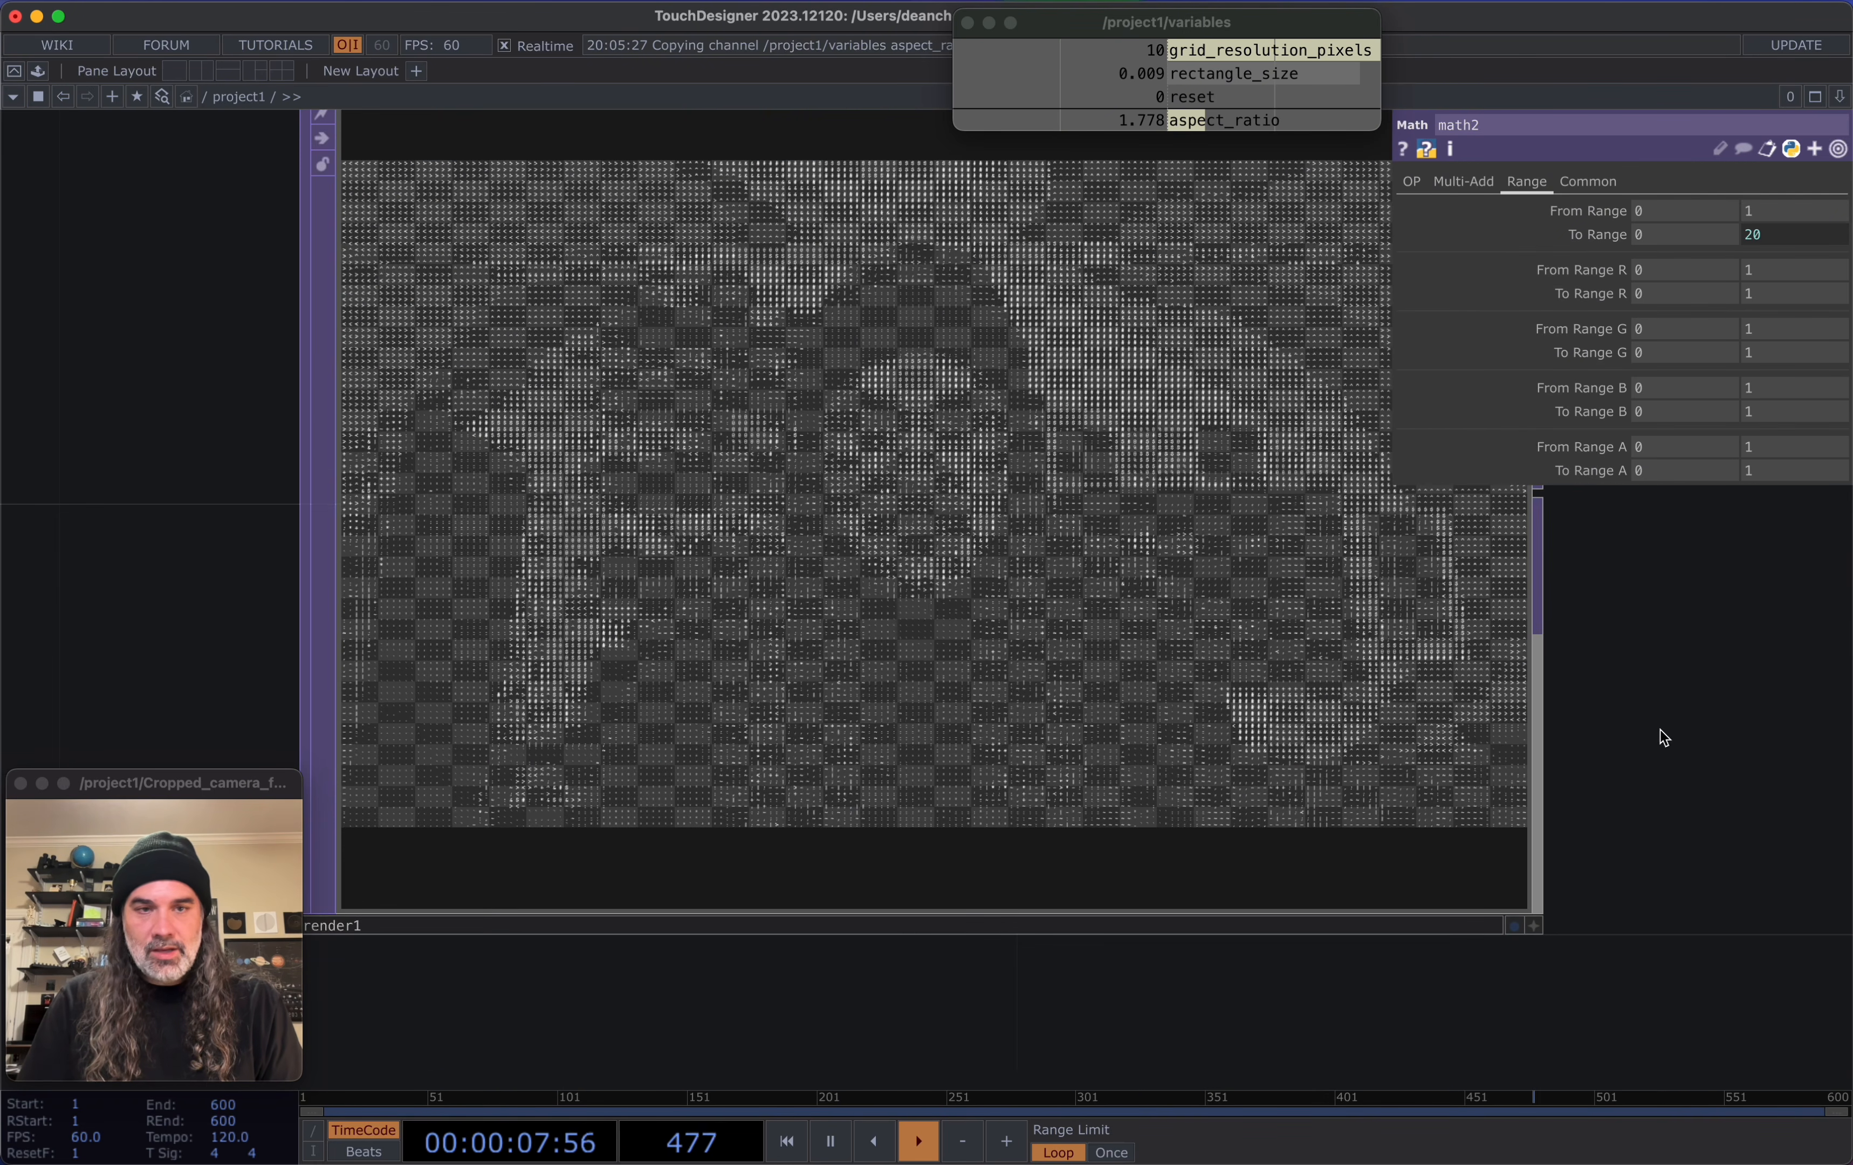
scroll(994, 696, up, 2)
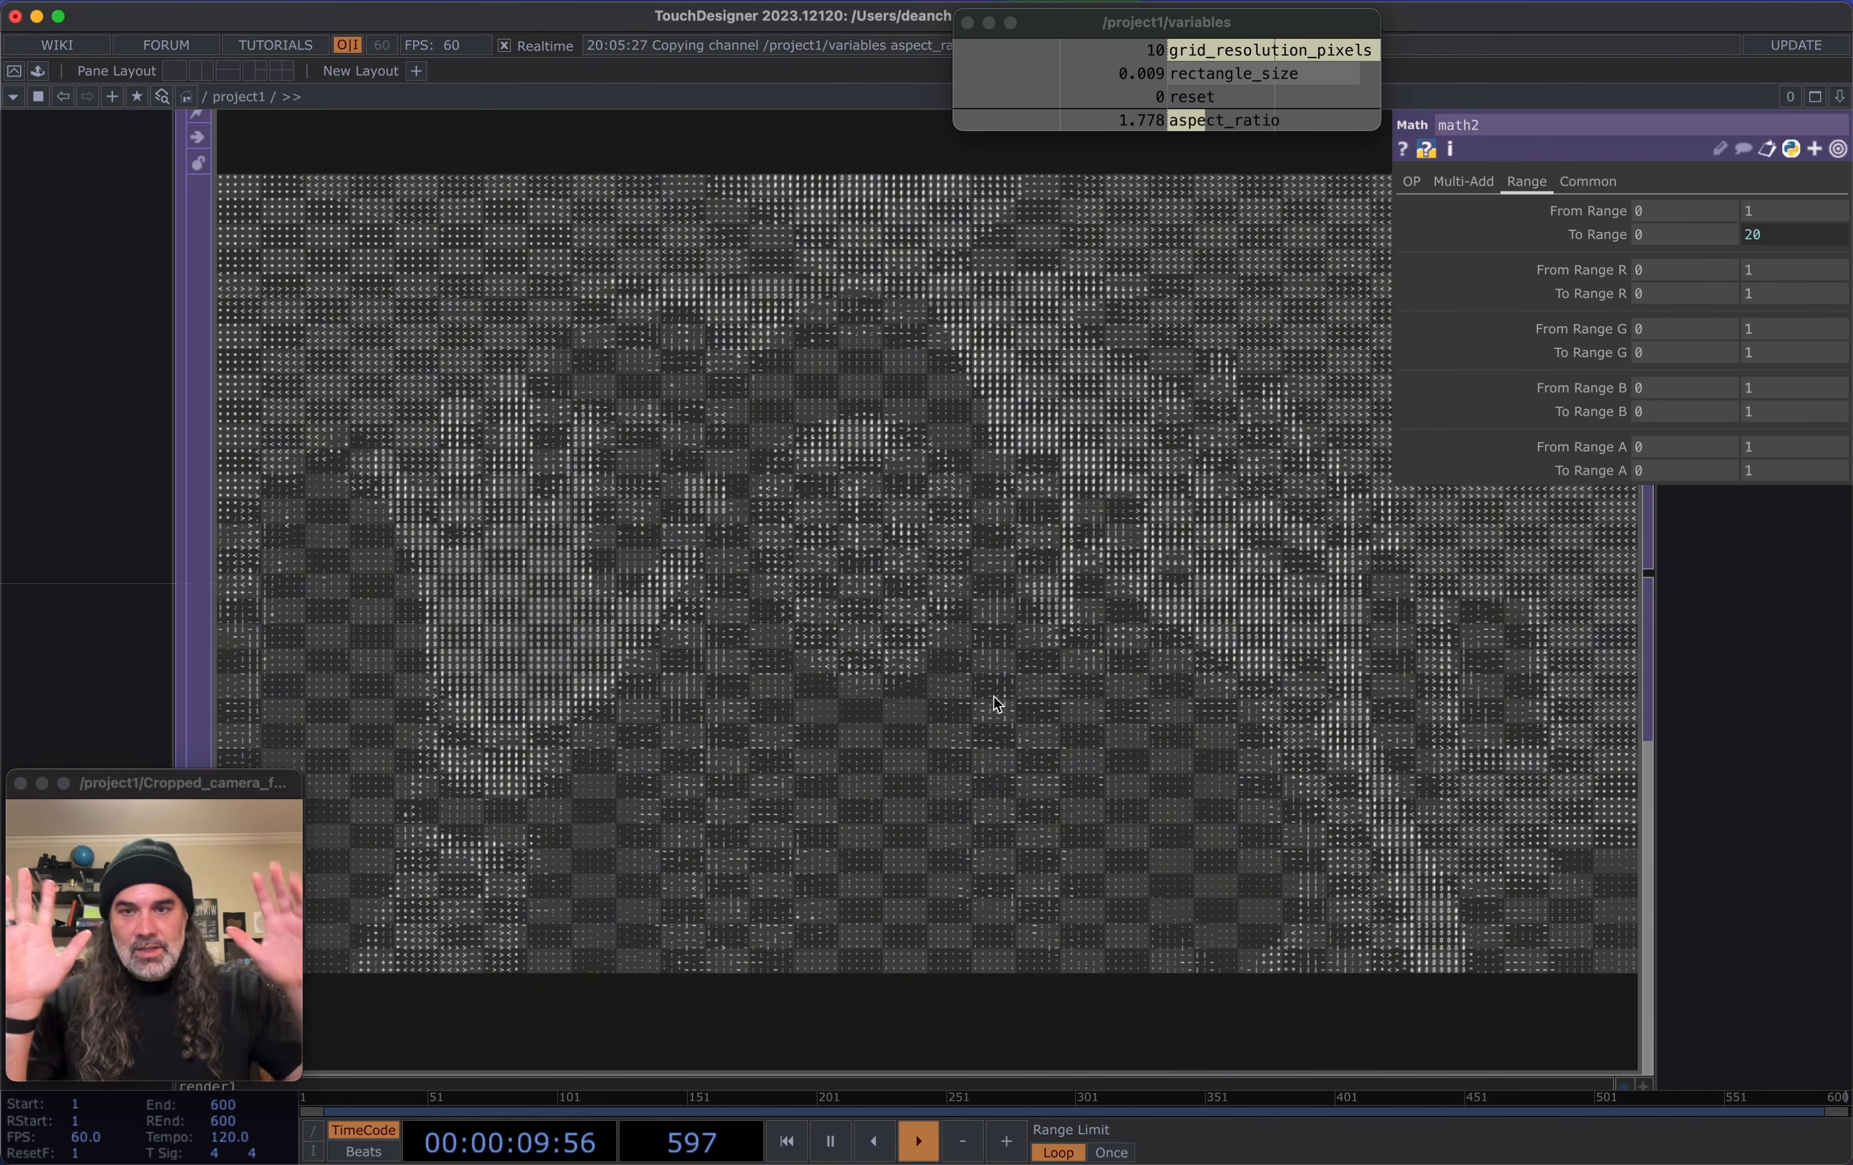
scroll(994, 696, up, 3)
scroll(930, 680, up, 3)
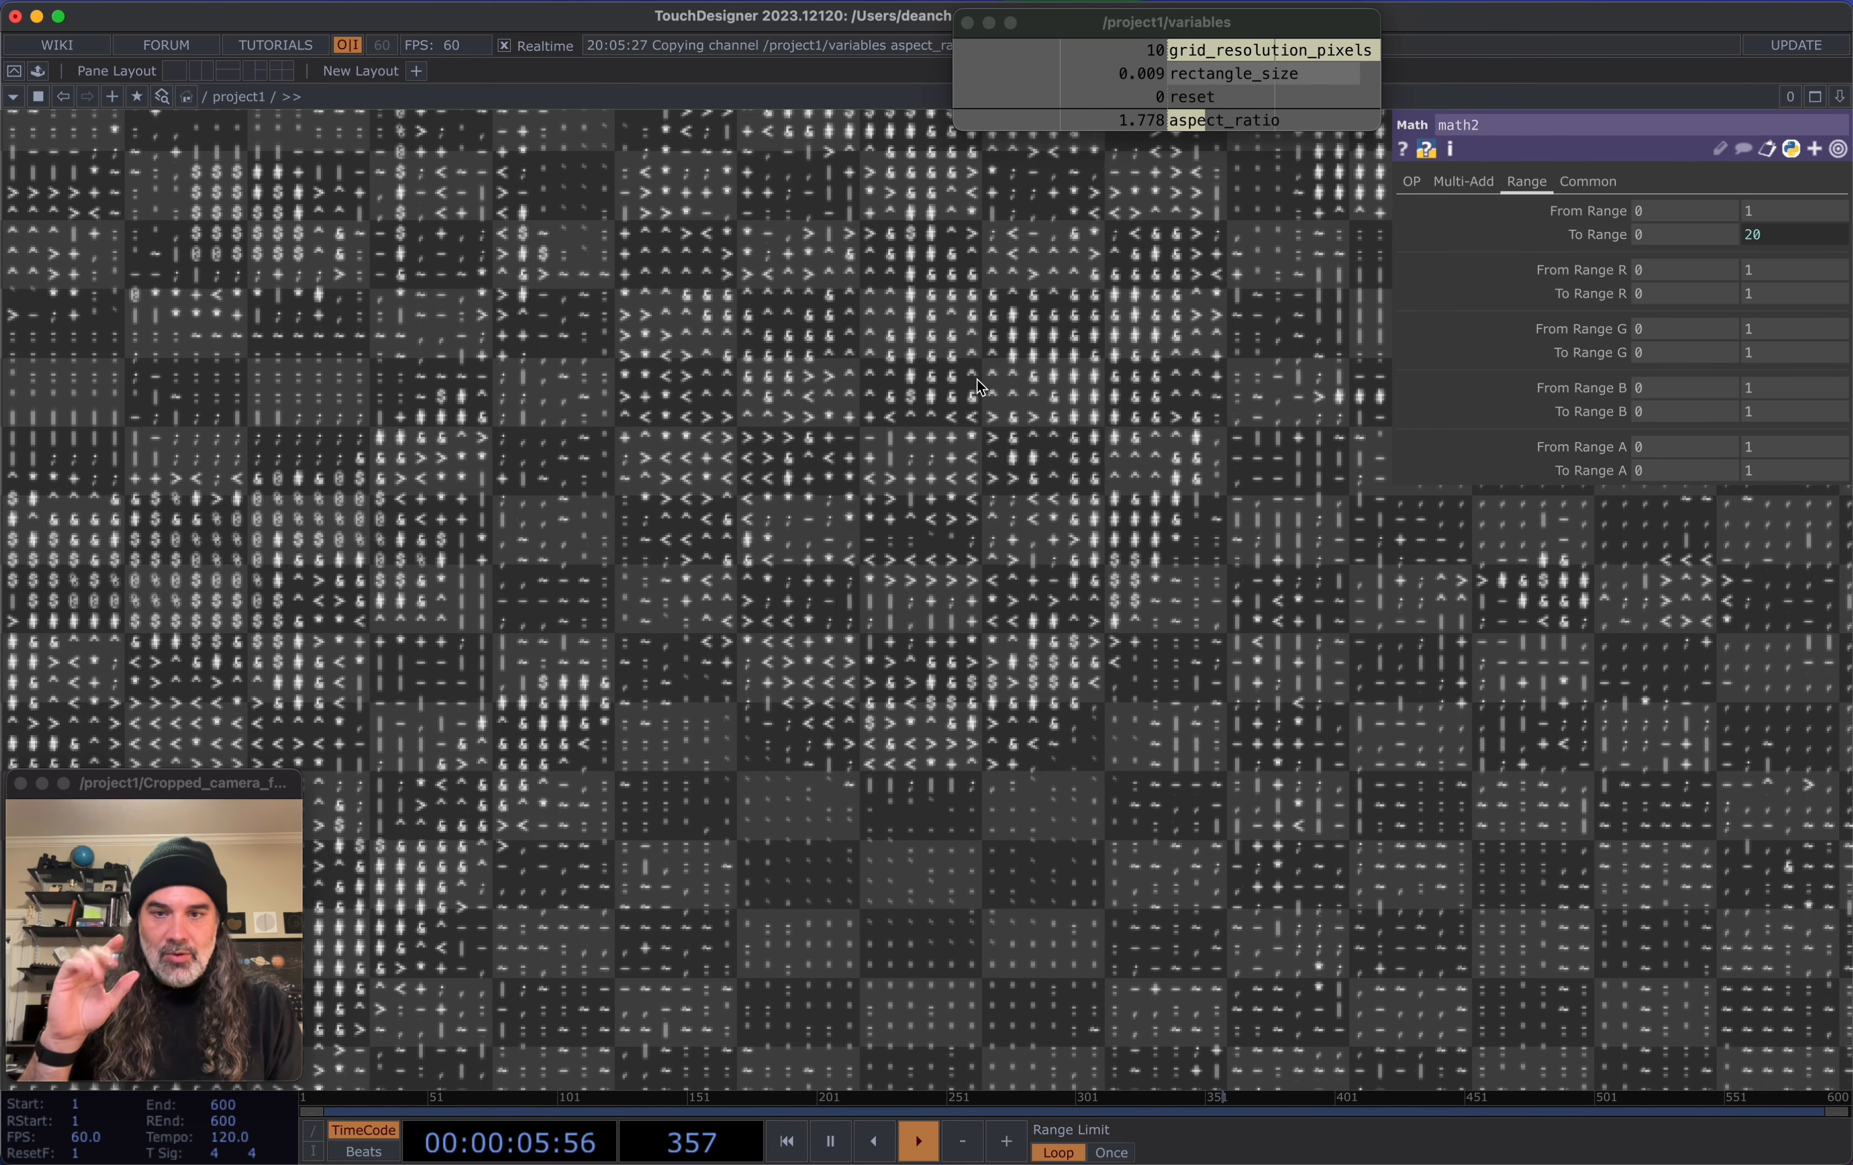
scroll(1063, 789, down, 5)
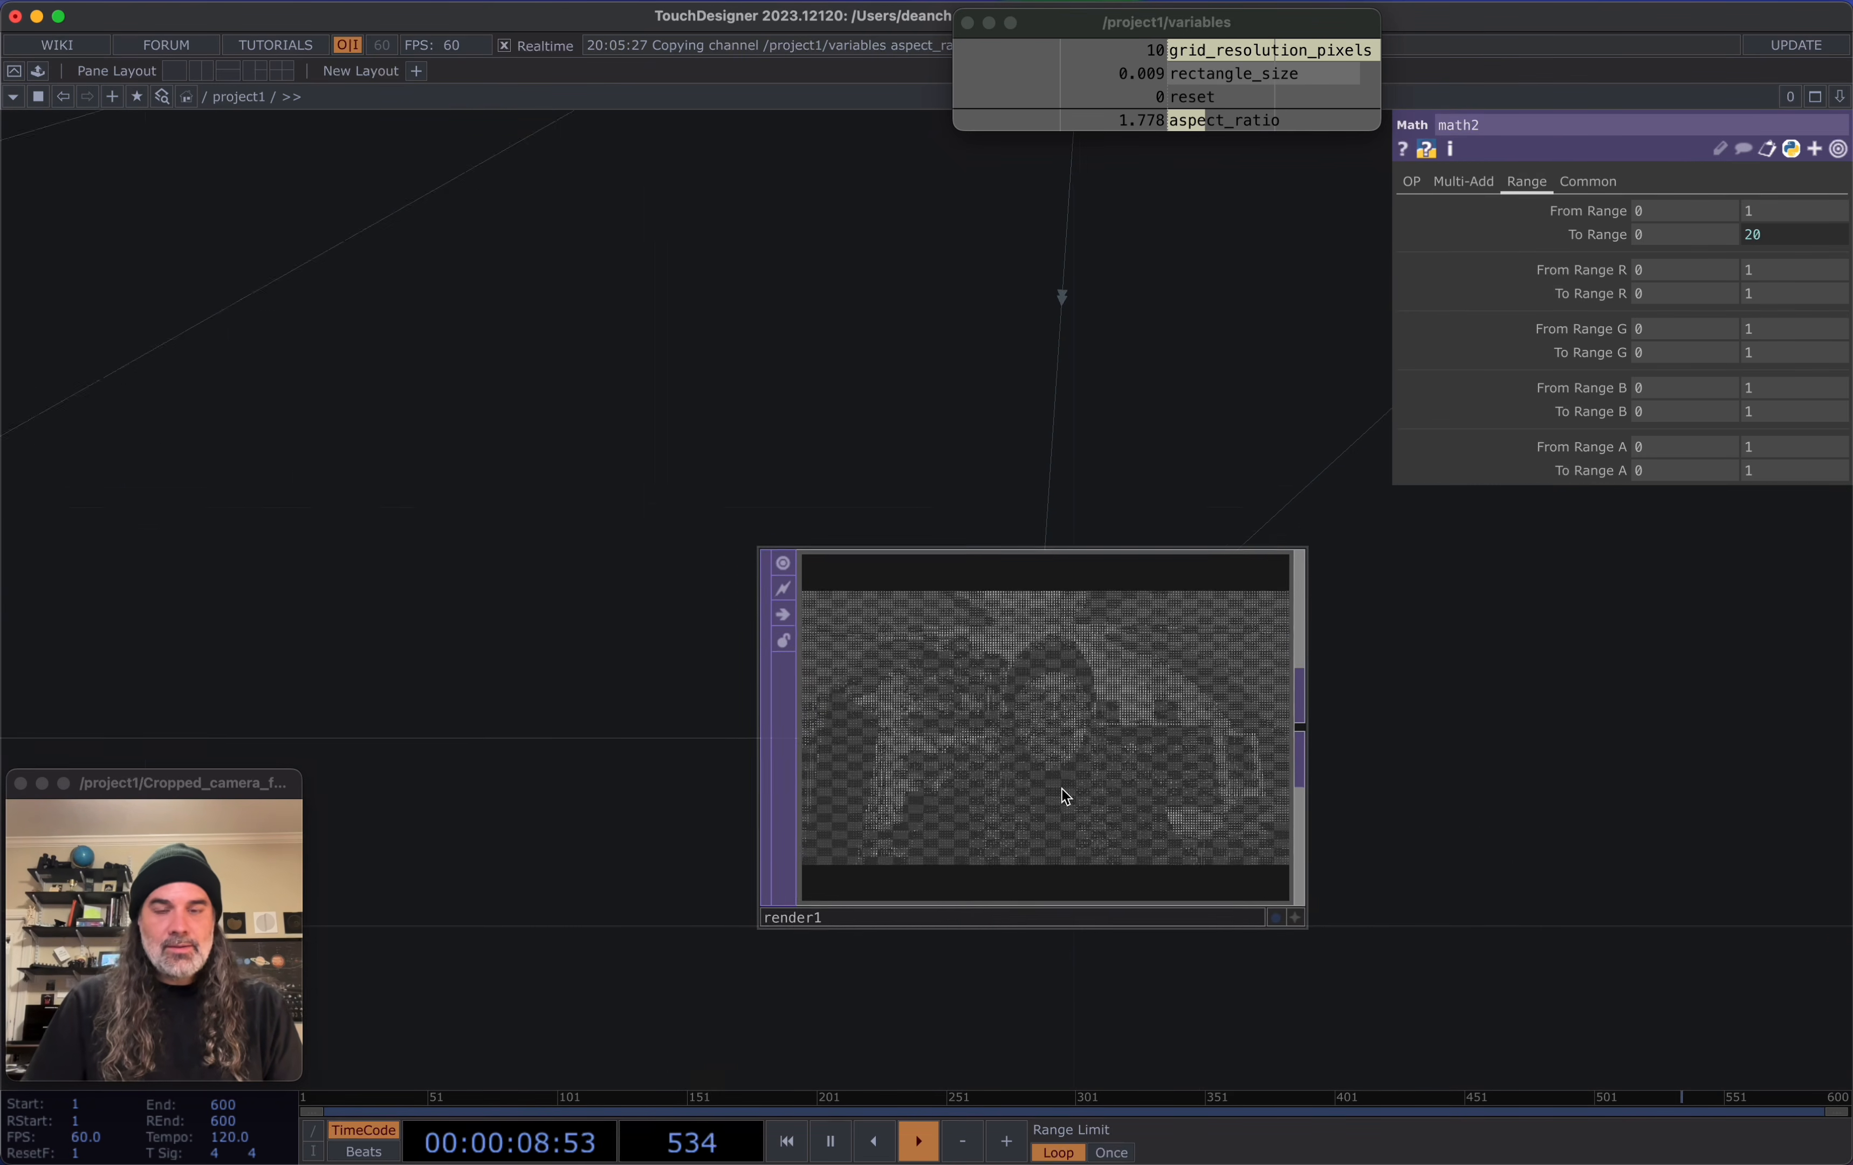
Add an Out TOP to the output of render1
scroll(1062, 789, up, 1)
drag(1479, 820, 799, 840)
scroll(1220, 840, down, 5)
scroll(823, 749, down, 3)
drag(667, 790, 1604, 777)
text(ou)
click(1391, 1008)
click(1646, 784)
Open out1 in its own viewer window and shrink it into a corner of the workspace
drag(1009, 972, 223, 903)
drag(753, 747, 1722, 746)
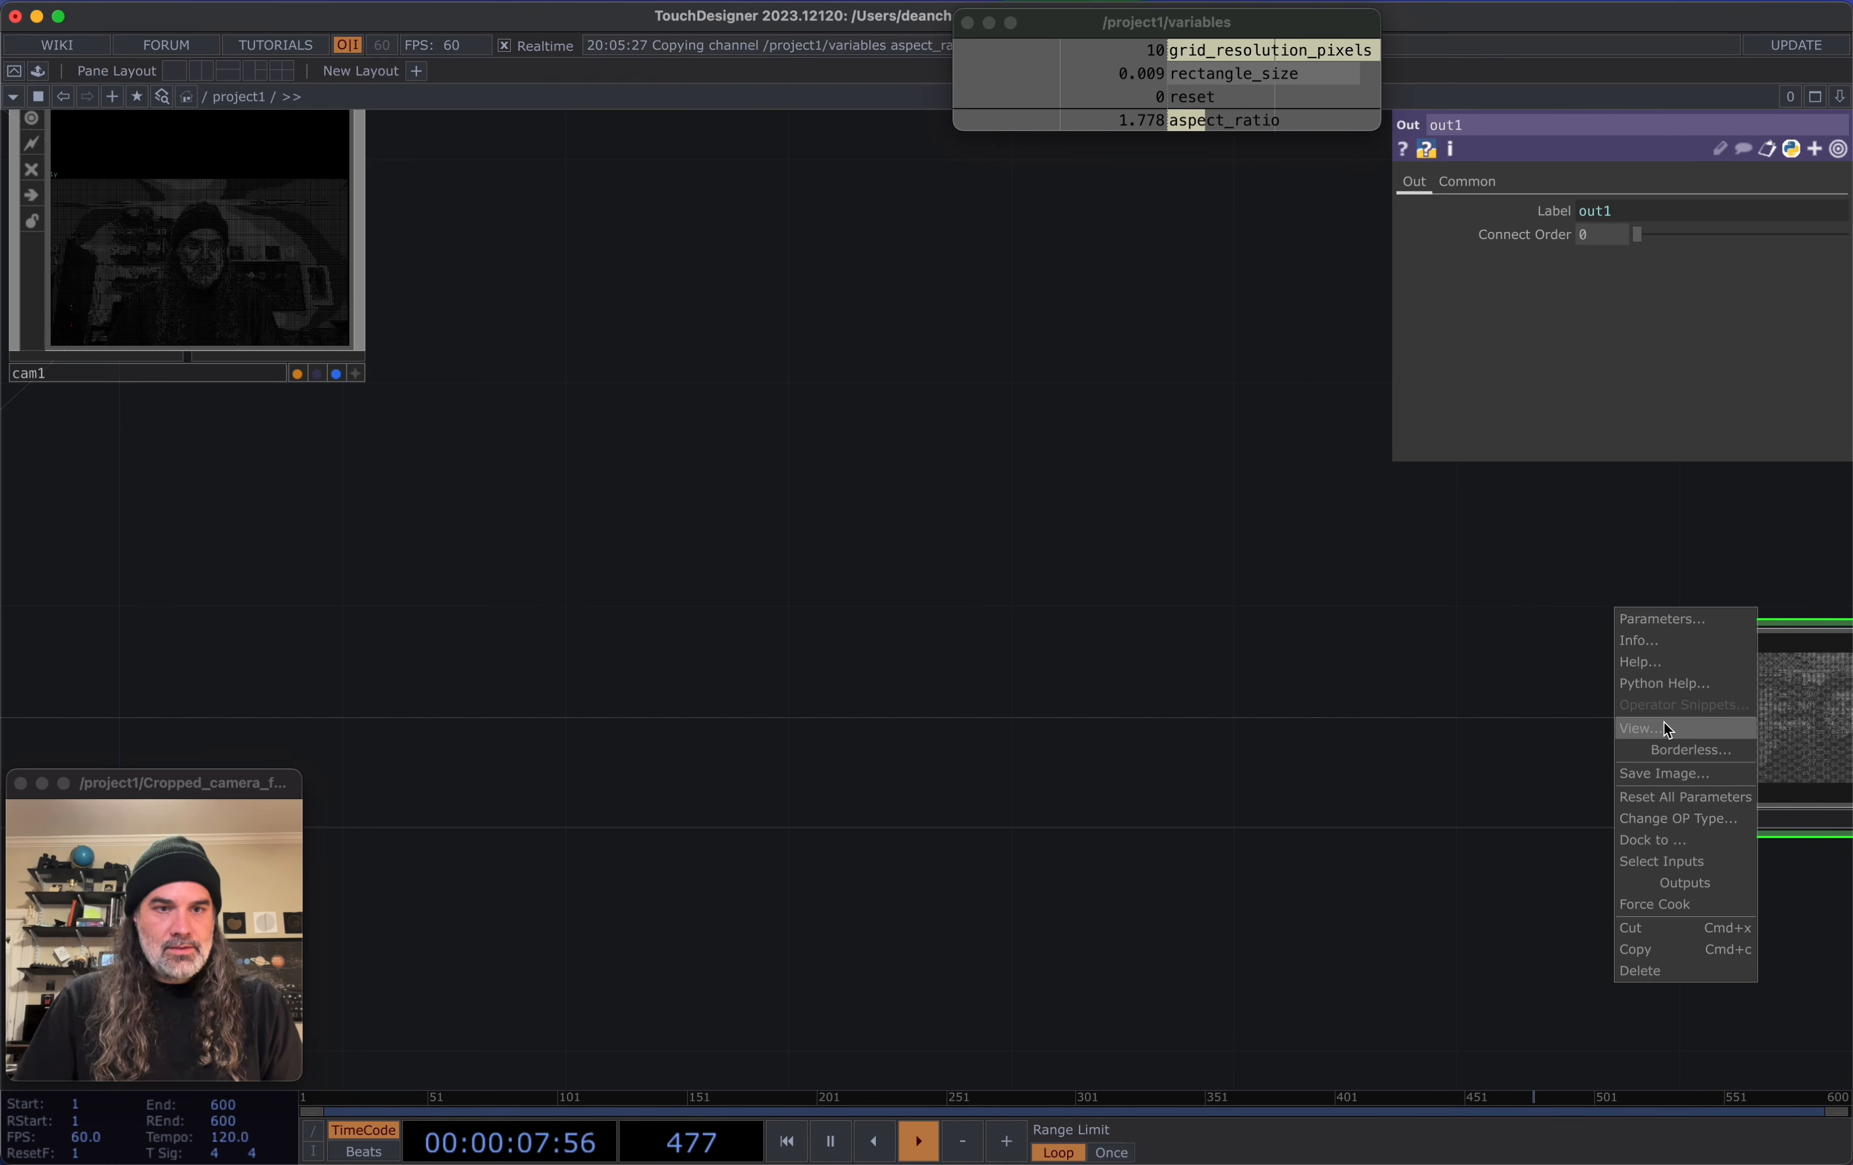
click(1666, 729)
drag(1390, 14, 916, 124)
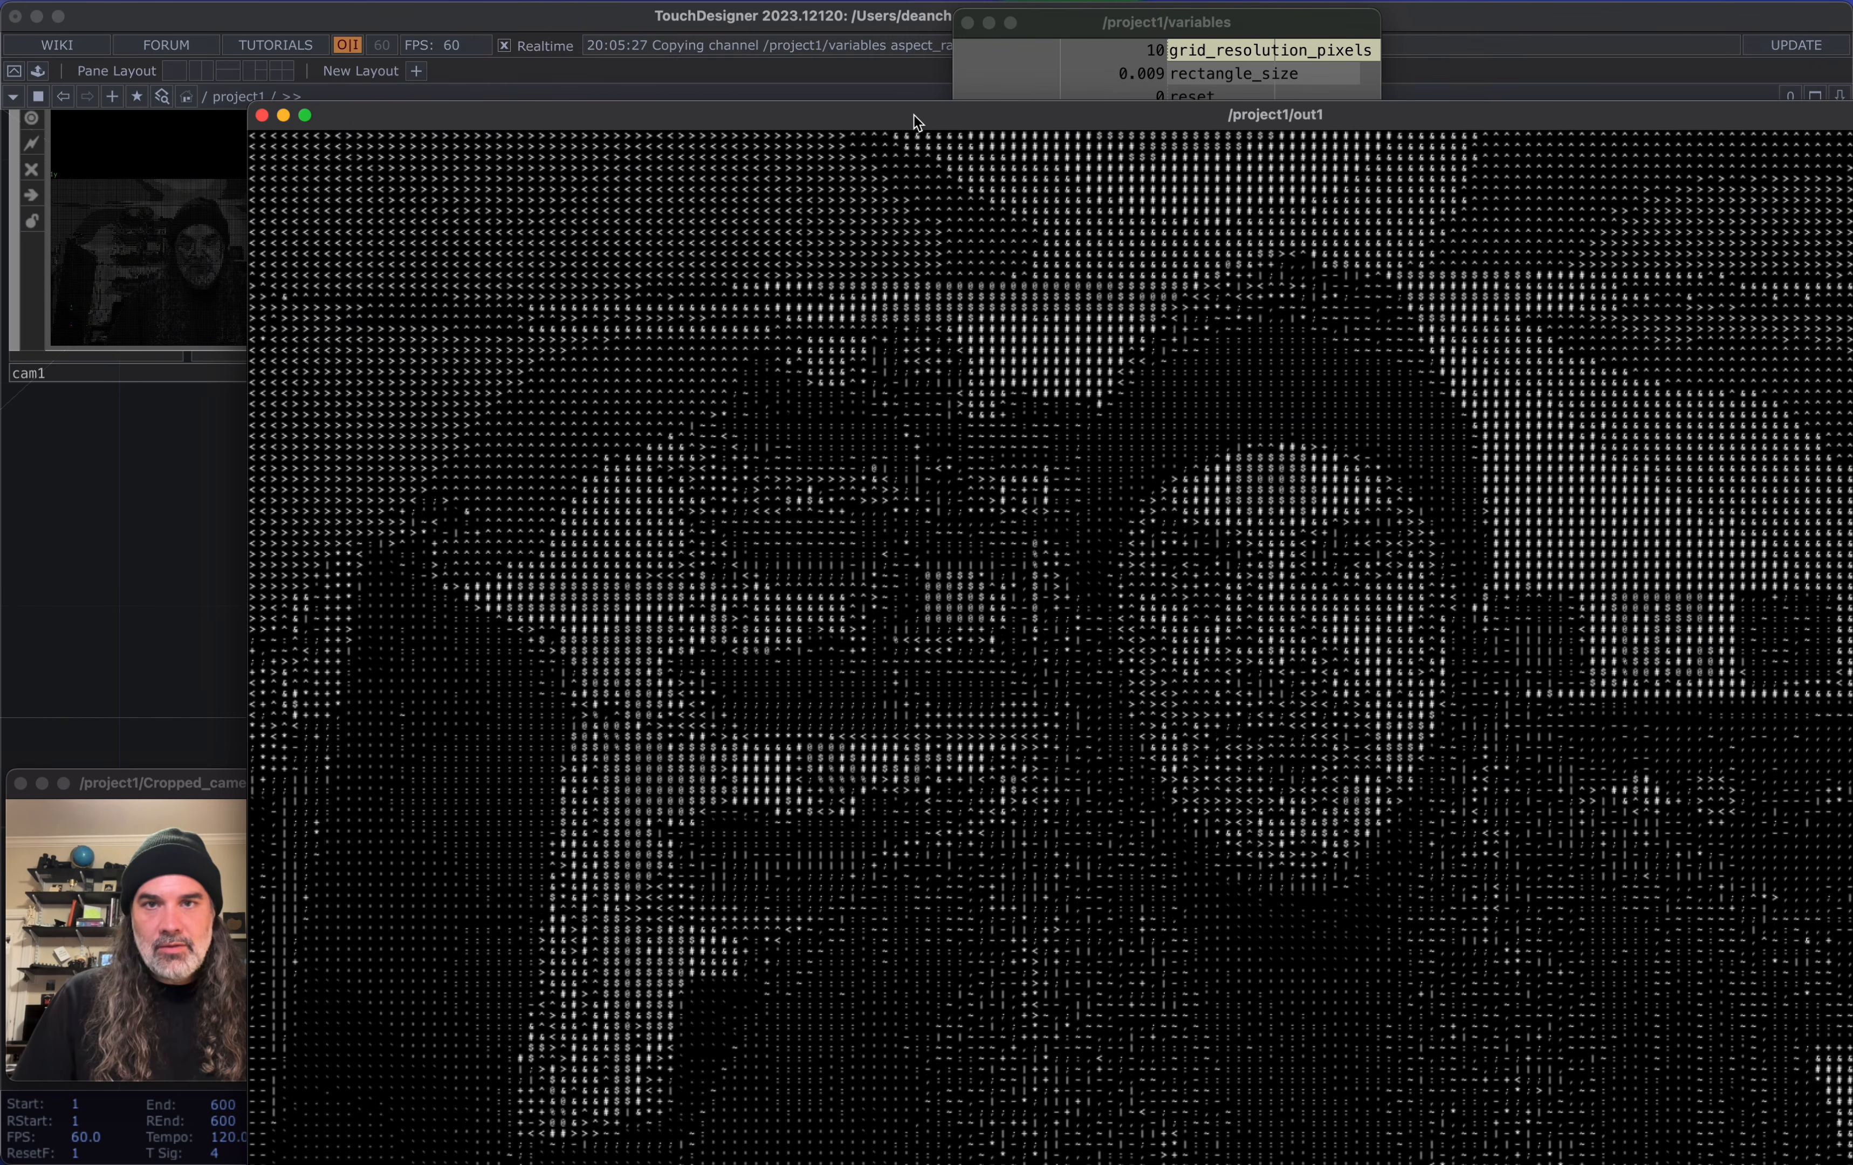
drag(245, 337, 1005, 331)
drag(1382, 322, 347, 40)
drag(1268, 767, 670, 433)
Enter the character_textures component and look through its replicated character items
drag(889, 542, 1460, 915)
scroll(1460, 914, down, 5)
drag(1303, 607, 1599, 752)
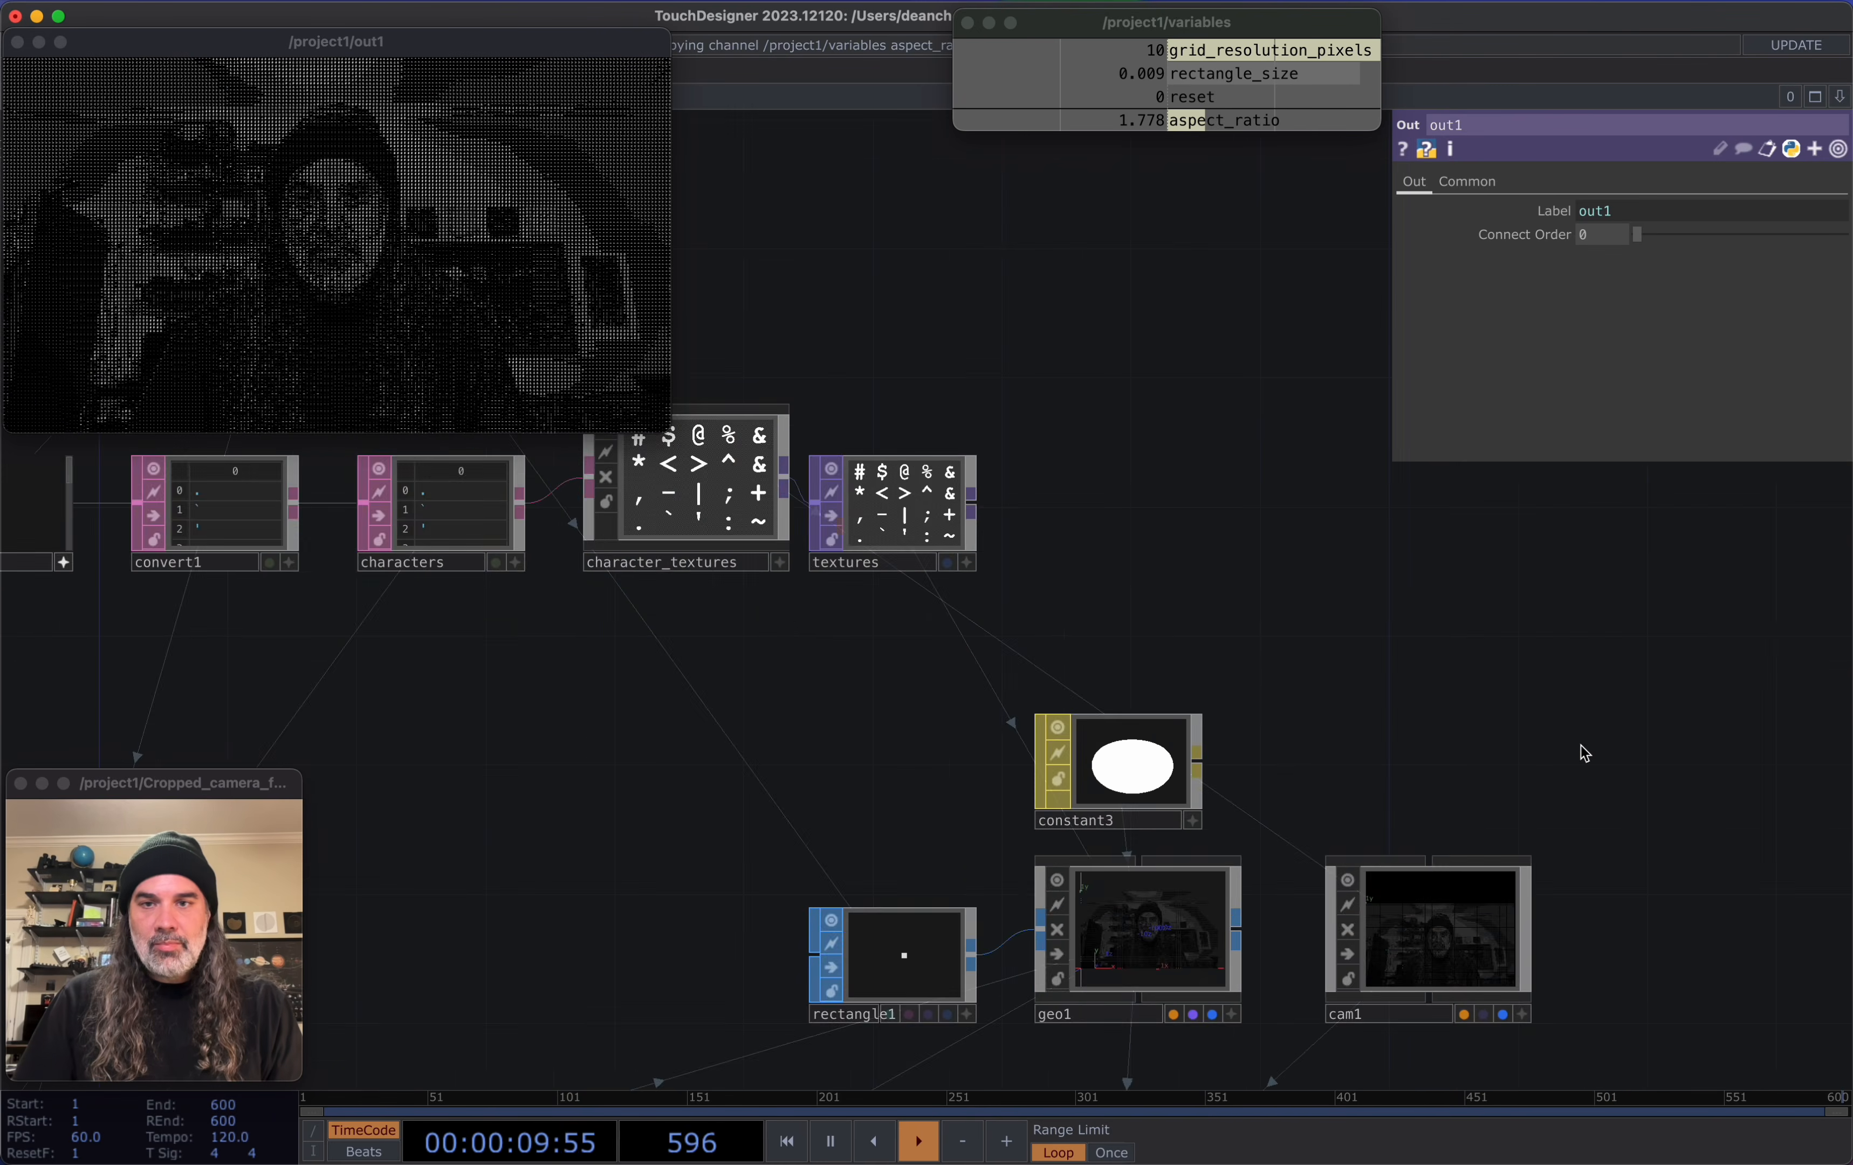
scroll(1603, 761, down, 3)
drag(1010, 618, 1248, 737)
scroll(1255, 732, up, 3)
key(i)
drag(1069, 701, 1597, 682)
scroll(1597, 683, down, 3)
drag(1153, 785, 1411, 631)
drag(1201, 390, 1228, 293)
scroll(1228, 294, down, 2)
drag(1239, 974, 1207, 659)
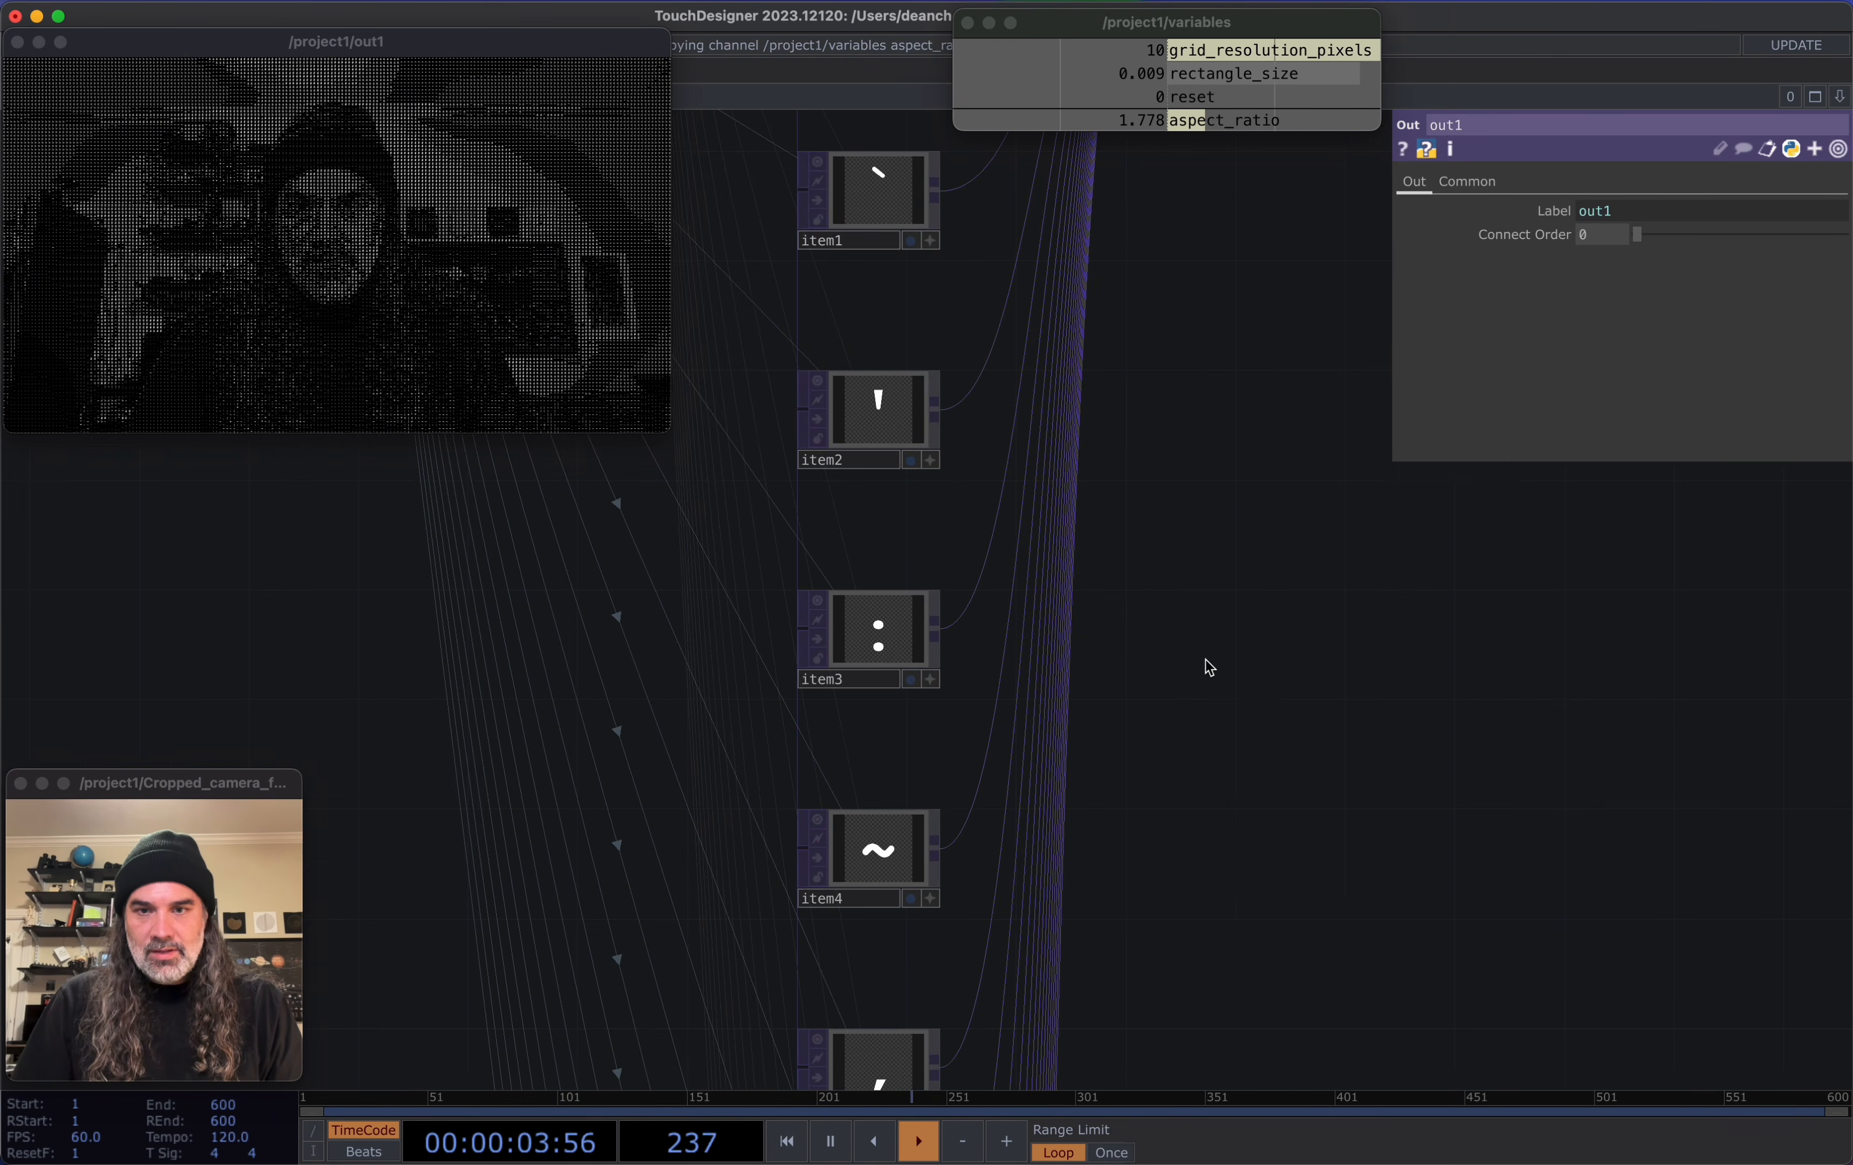
scroll(1208, 693, down, 10)
Try a red font colour on the item7 text inside character_textures
click(1014, 462)
click(1550, 182)
click(1499, 181)
click(1600, 239)
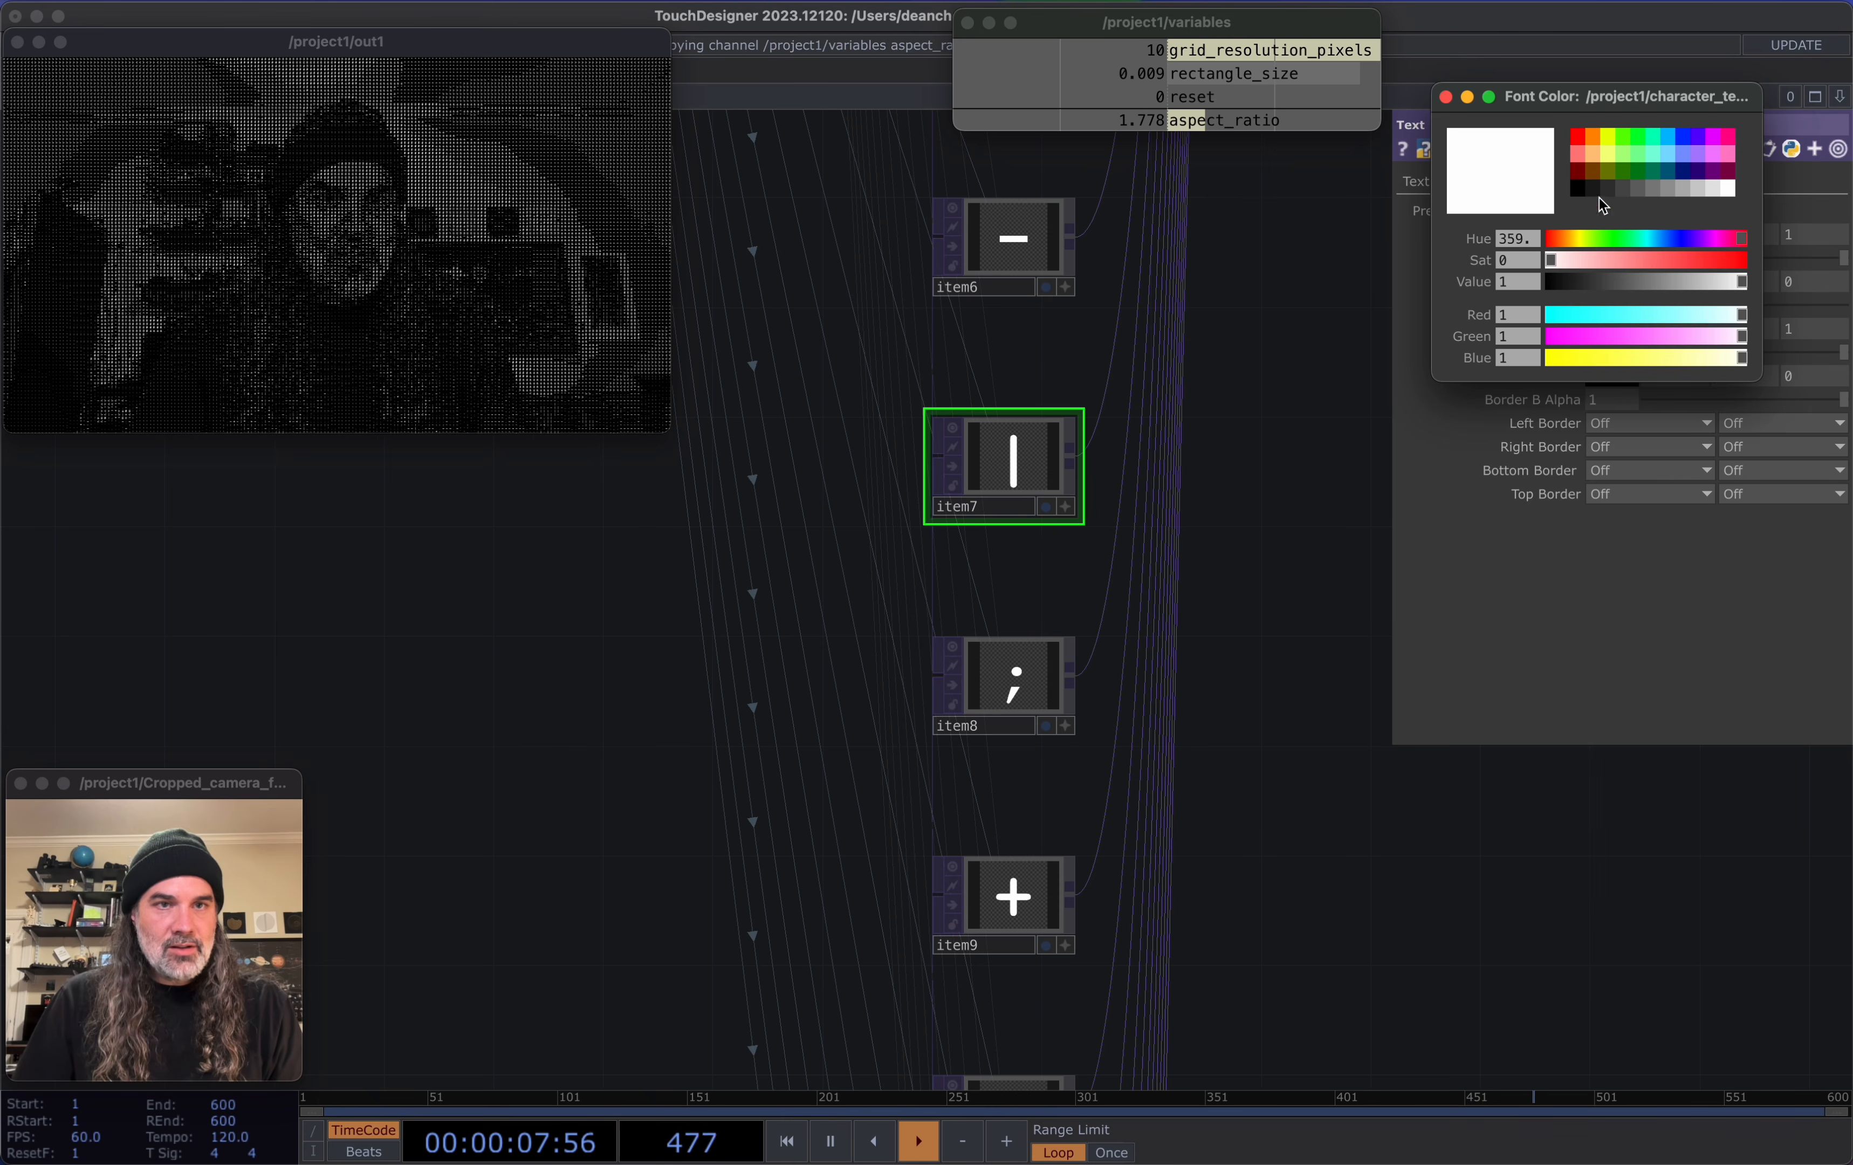
click(1580, 141)
Enlarge out1's viewer window to examine the ASCII output, and reduce it to a medium floating window
drag(669, 432, 1839, 1152)
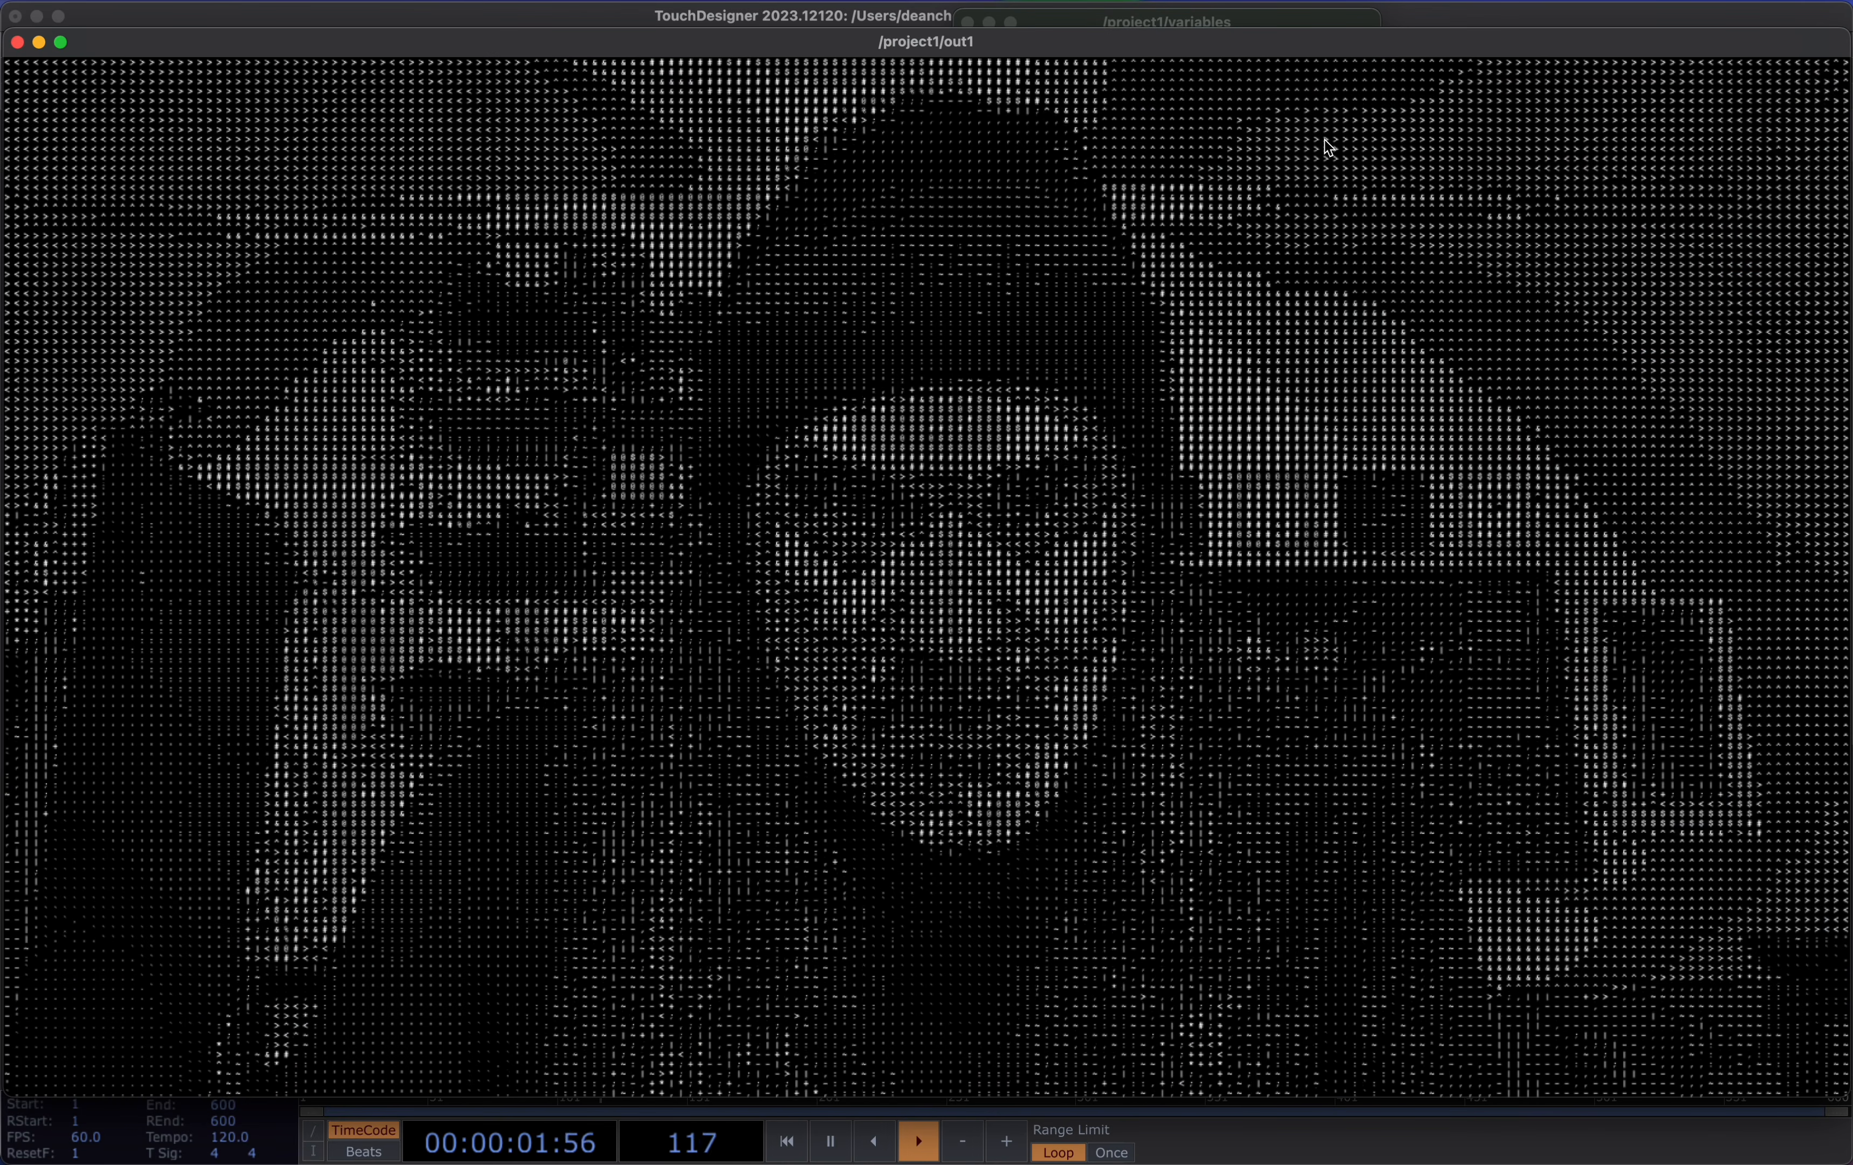
drag(1337, 52, 990, 216)
click(1272, 559)
Select tex3d2 inside character_textures and check its cache settings
scroll(1272, 559, down, 10)
drag(1275, 590, 1251, 833)
scroll(1303, 633, up, 5)
click(1350, 587)
drag(1329, 716, 1320, 735)
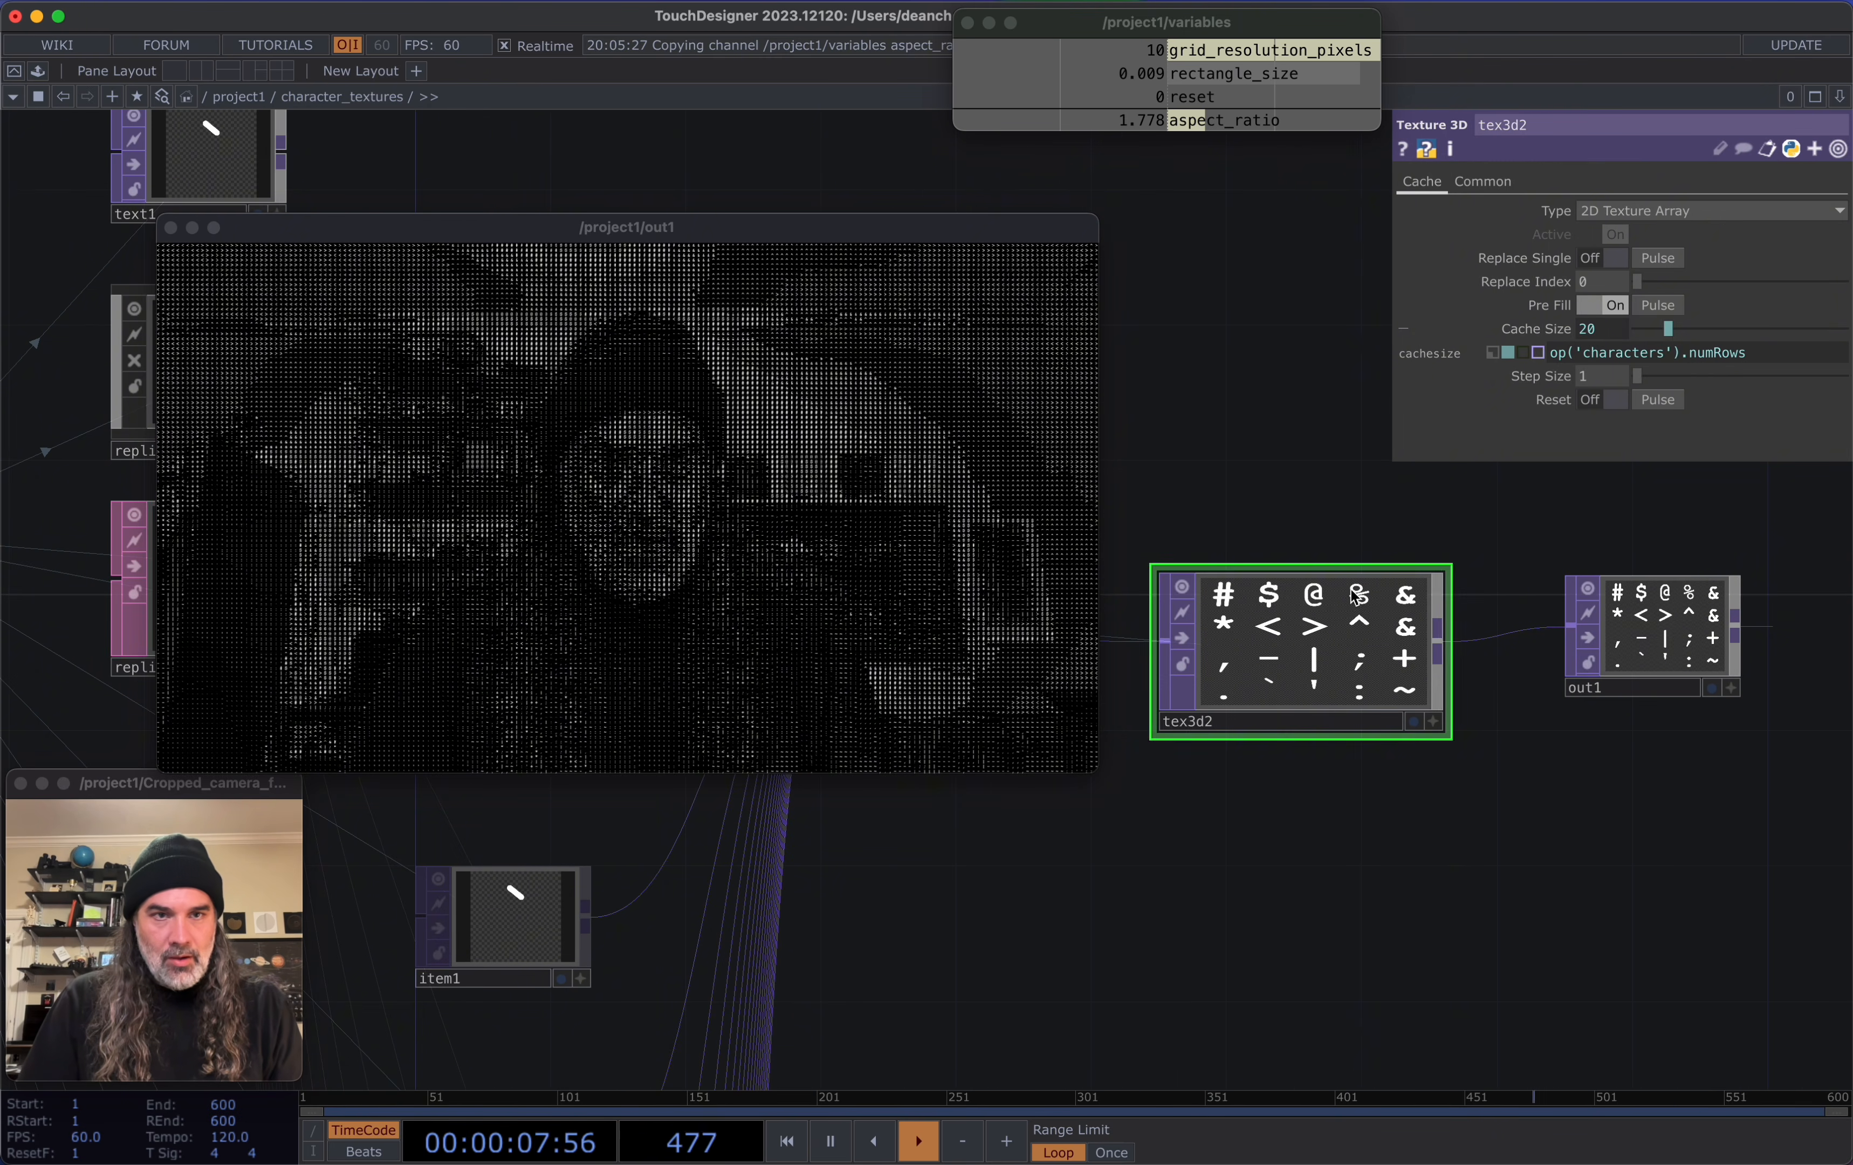
Trigger Pre Fill on tex3d2 to refresh its cached character textures, and check the updated output in a resized out1 viewer
click(1662, 309)
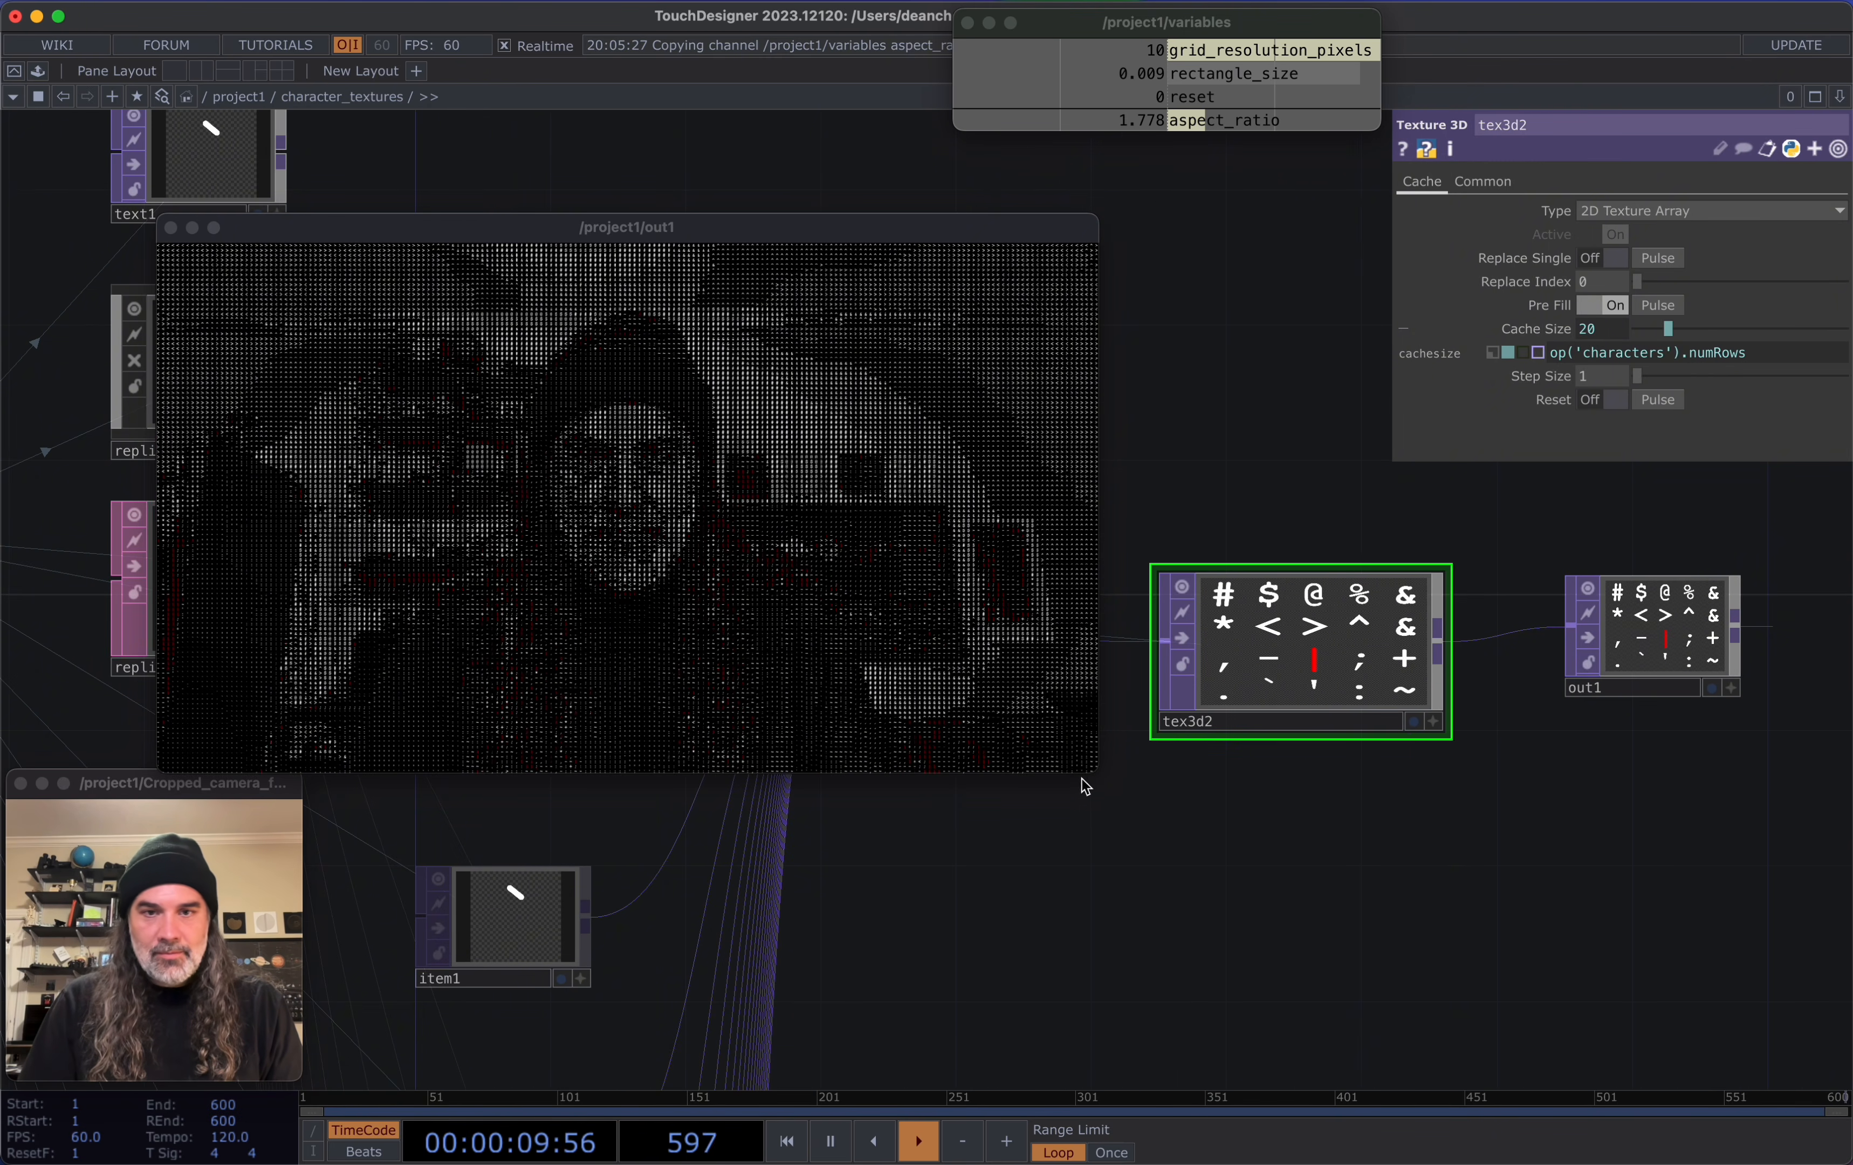
drag(1489, 973, 1704, 1105)
drag(1300, 608, 1388, 595)
drag(895, 237, 744, 93)
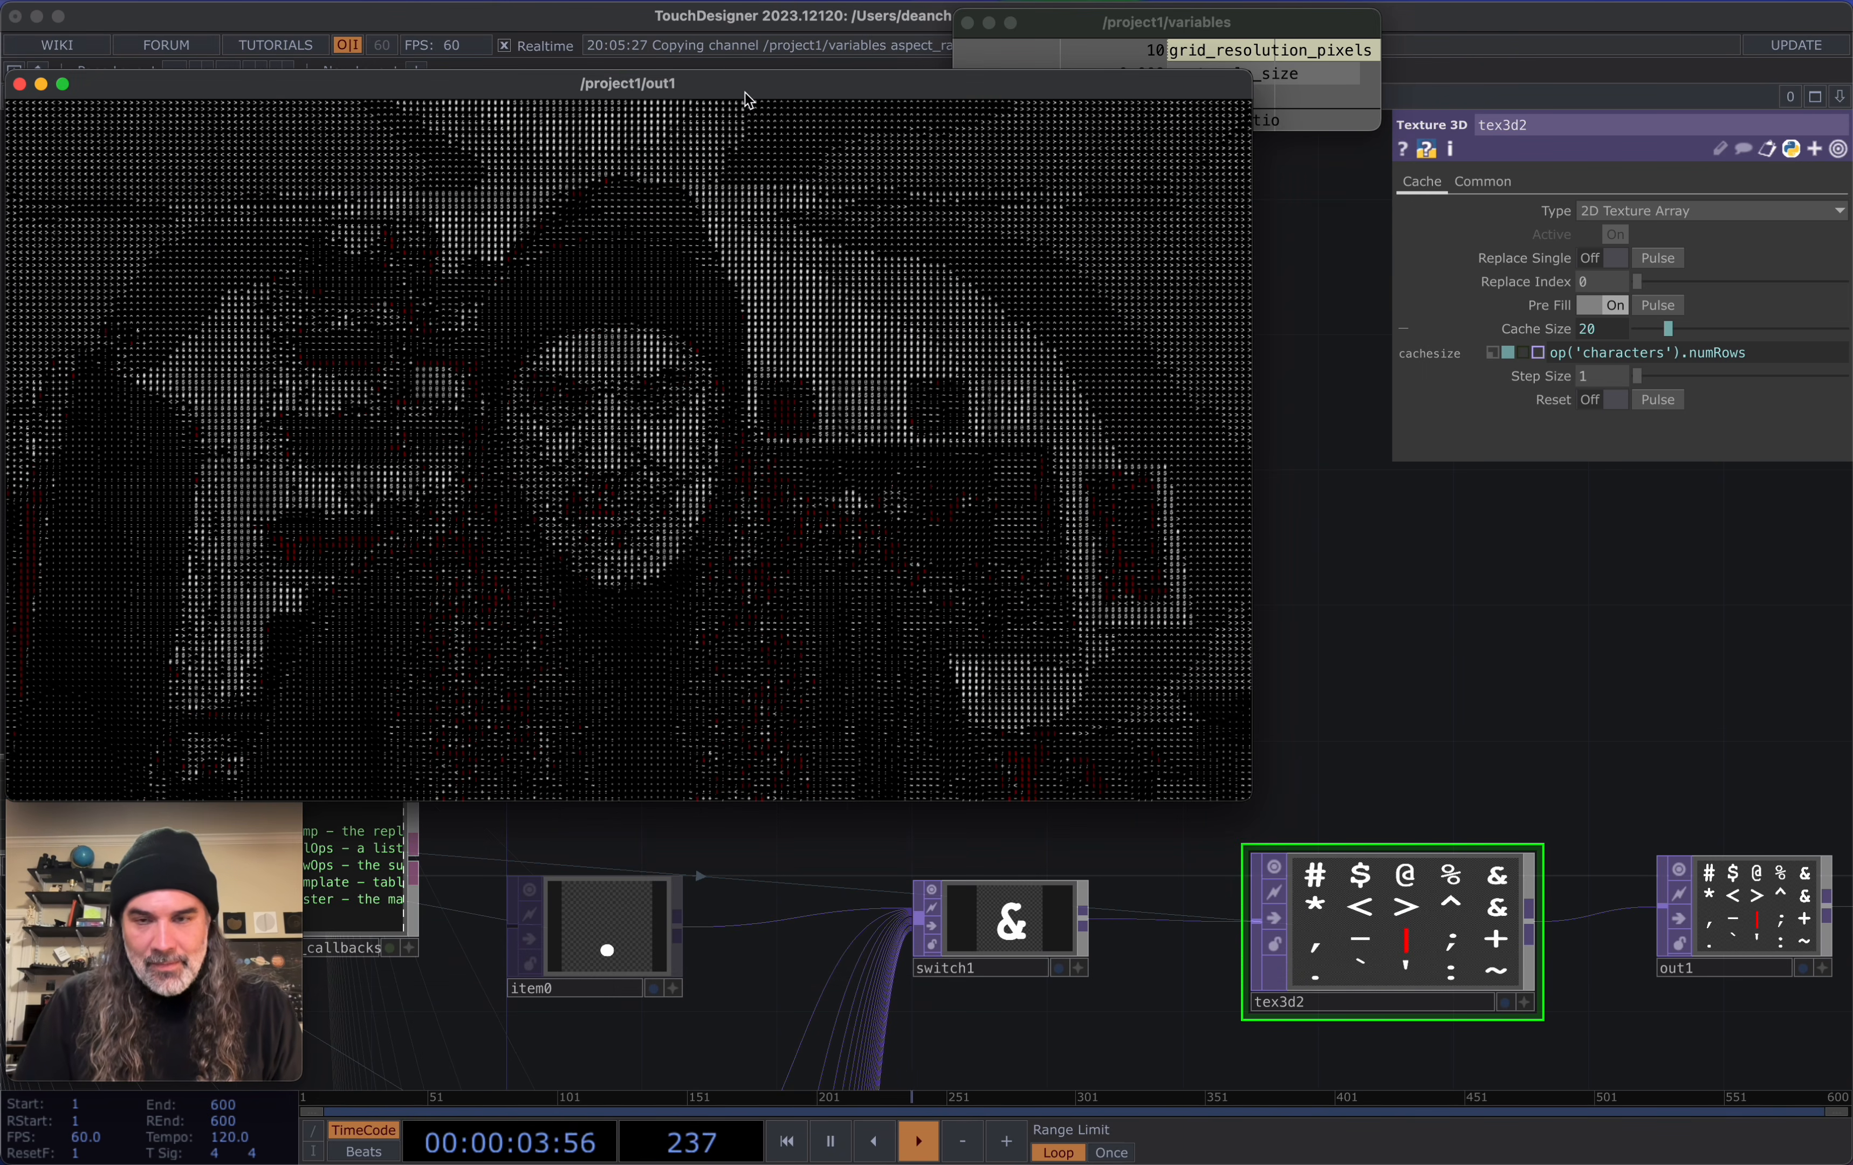
drag(1252, 757, 880, 632)
Leave the character_textures component for the project1 network, and move the out1 viewer clear of the nodes
drag(1148, 575, 1206, 435)
scroll(1197, 585, down, 5)
drag(1281, 867, 1269, 769)
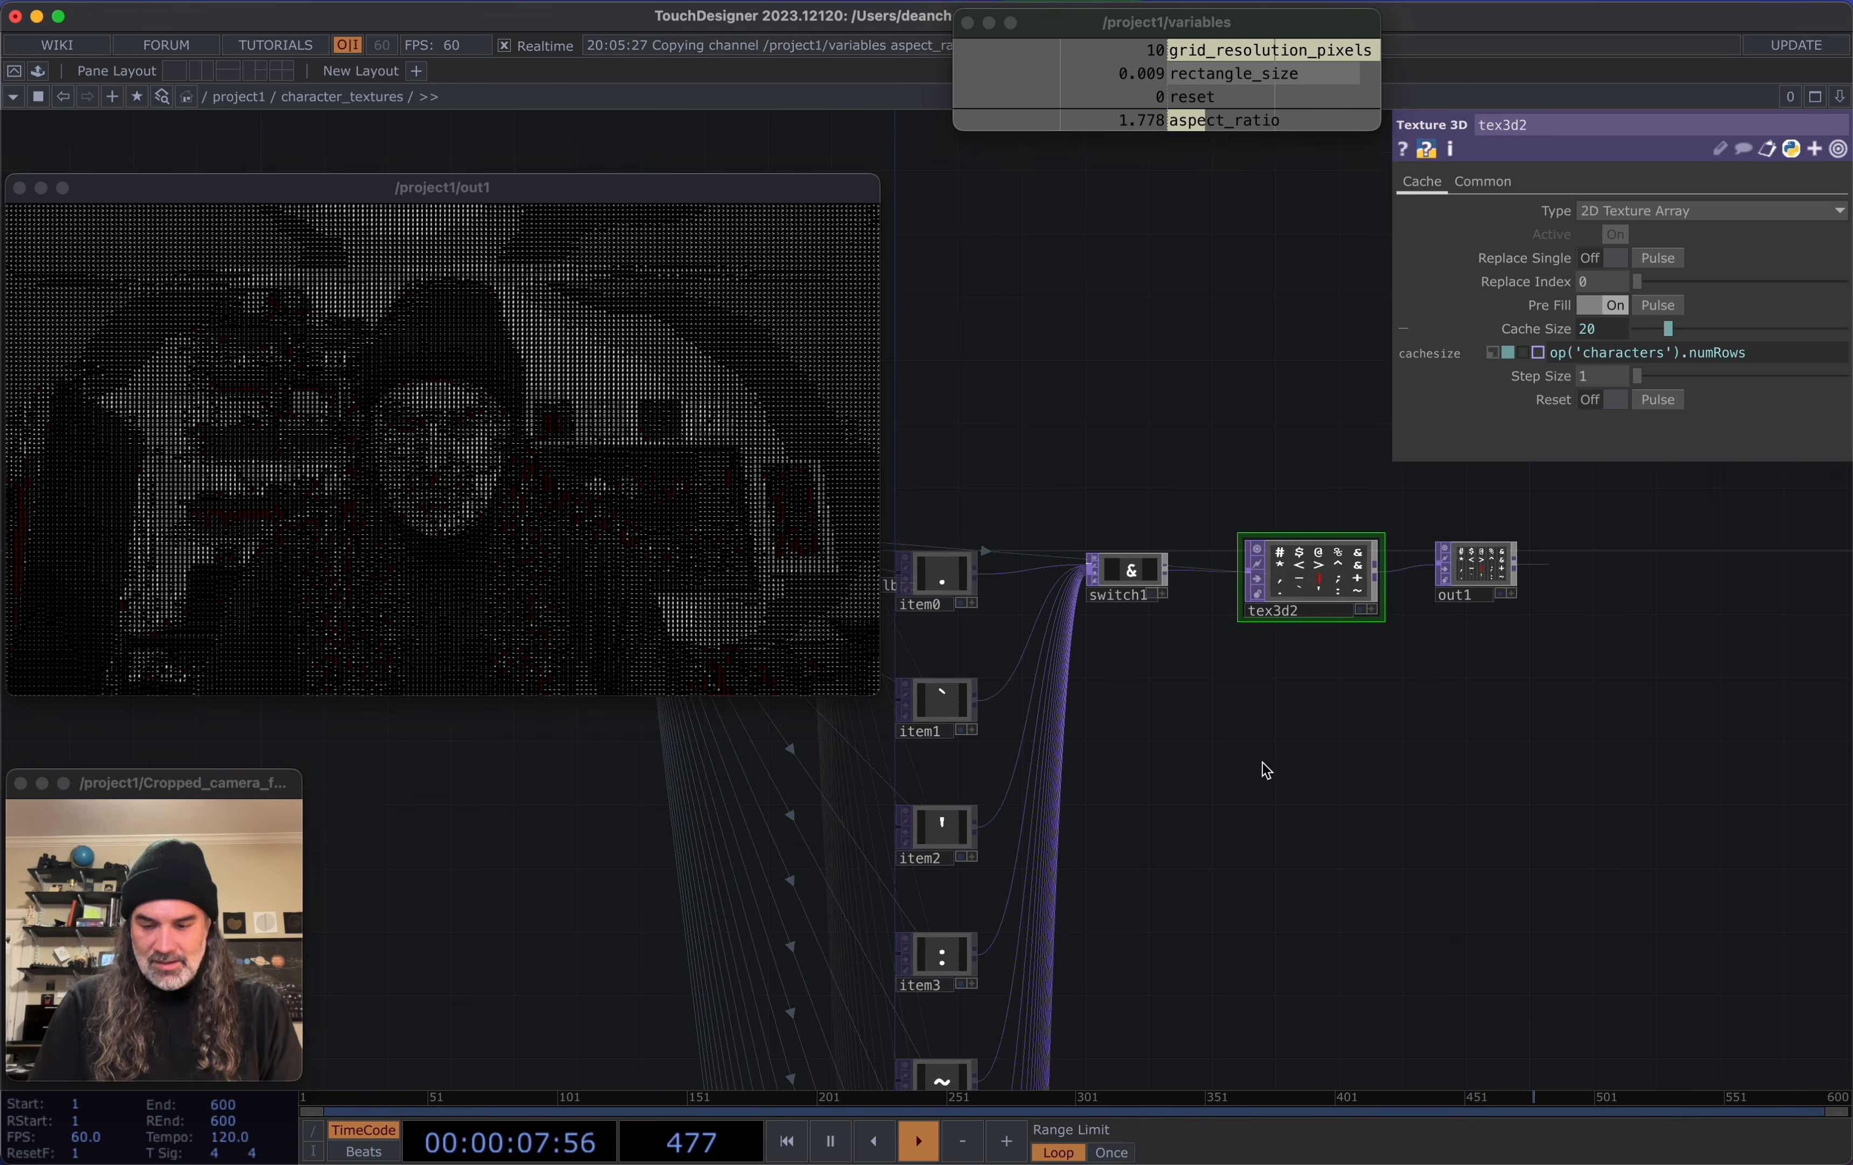
scroll(1266, 751, down, 3)
scroll(1298, 799, down, 5)
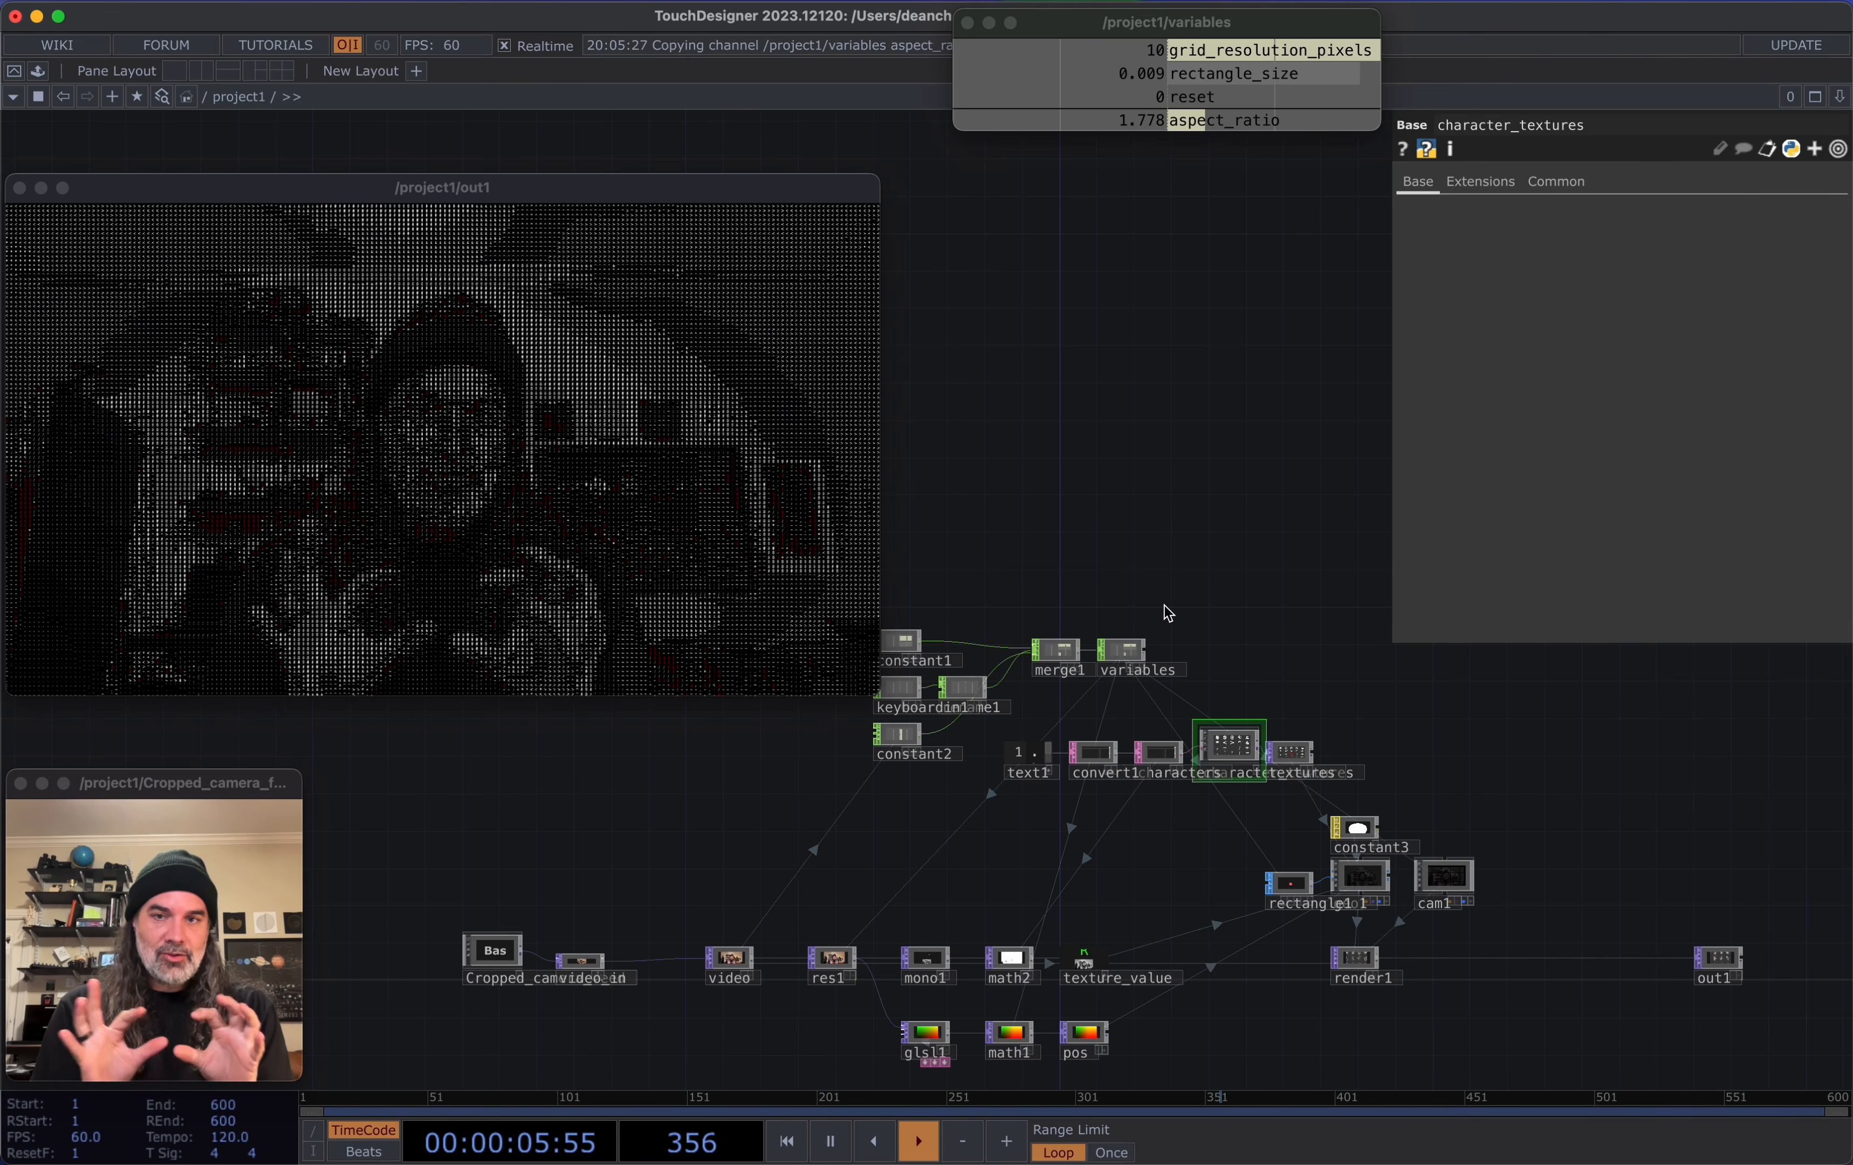
drag(734, 203, 698, 50)
mouse_move(867, 549)
mouse_down()
mouse_move(1385, 764)
mouse_move(1550, 889)
mouse_move(1824, 962)
mouse_move(982, 611)
mouse_move(867, 542)
mouse_up()
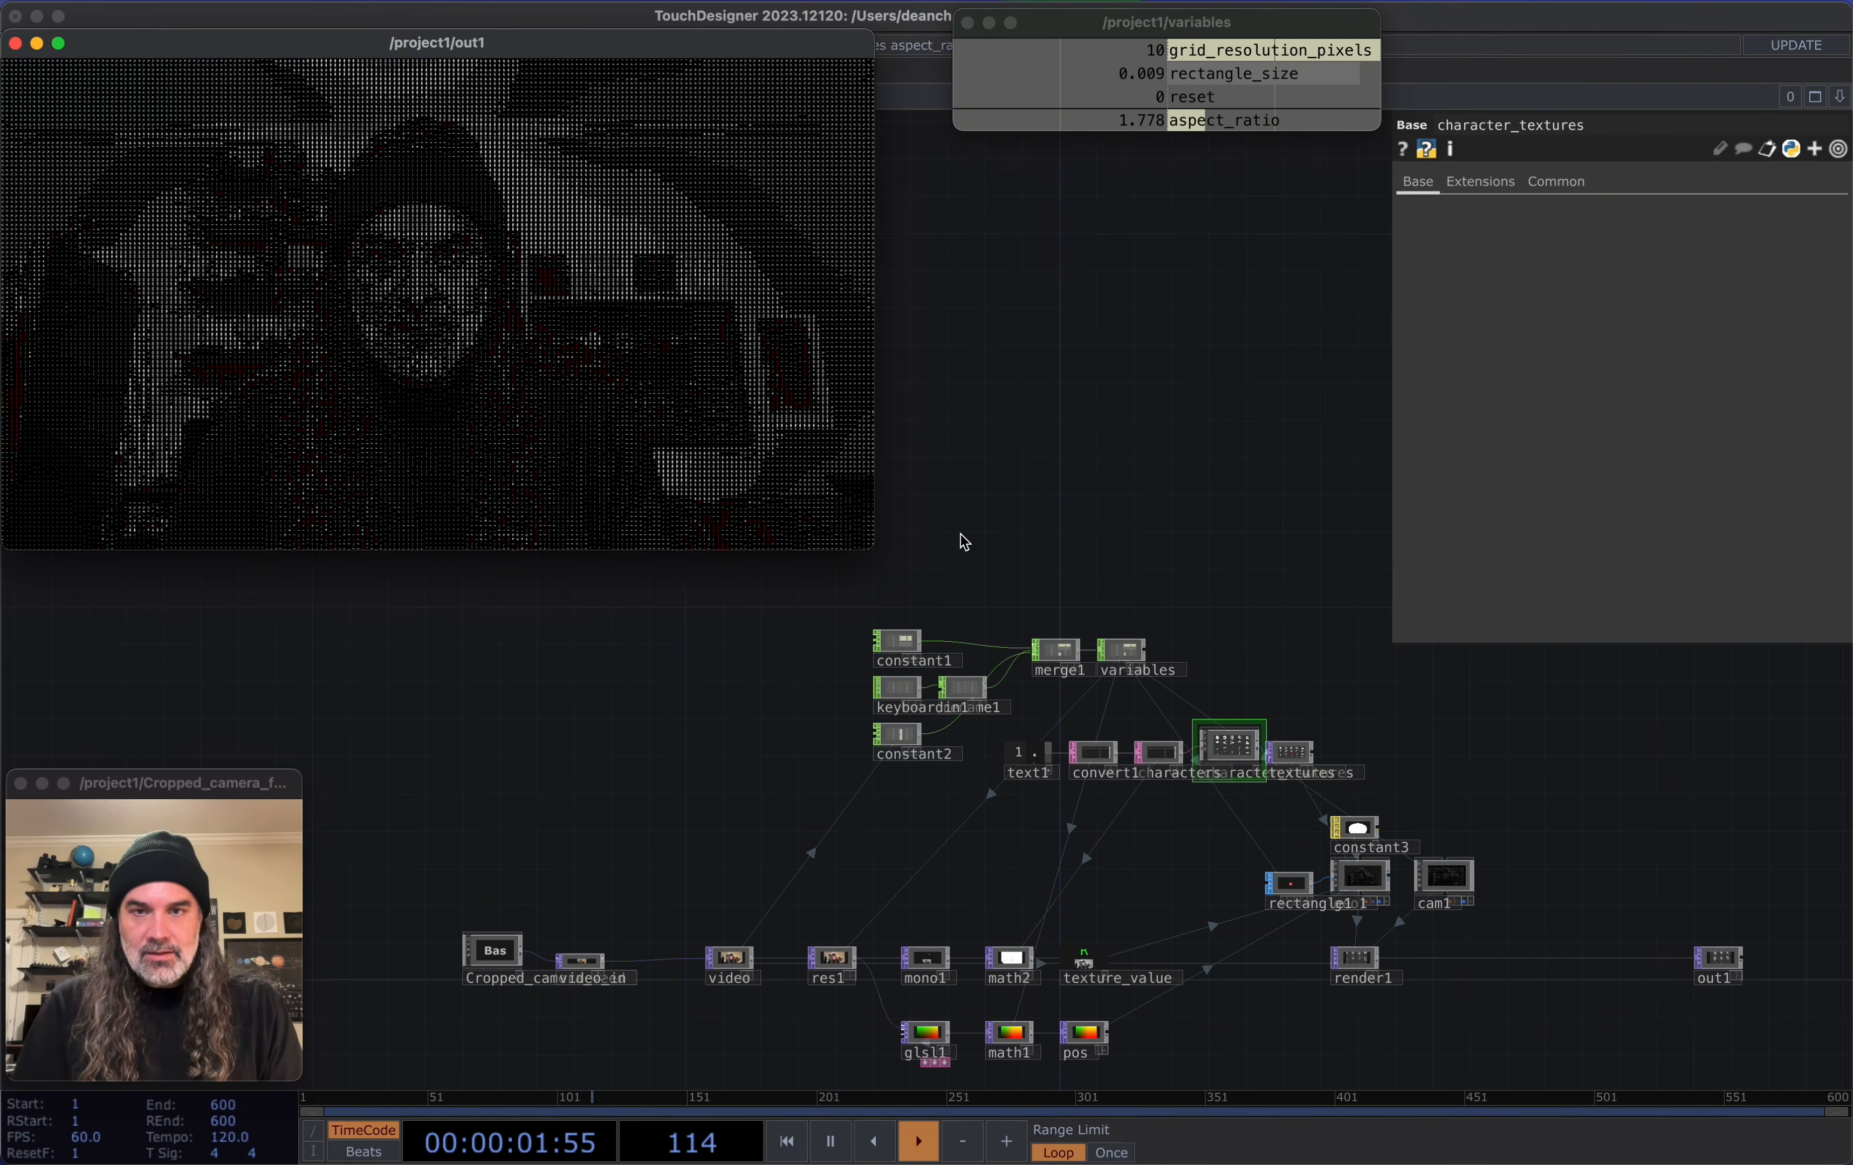
Move the glsl1, math1 and pos nodes together further below the main video chain
drag(1013, 669, 1054, 456)
scroll(1054, 455, down, 1)
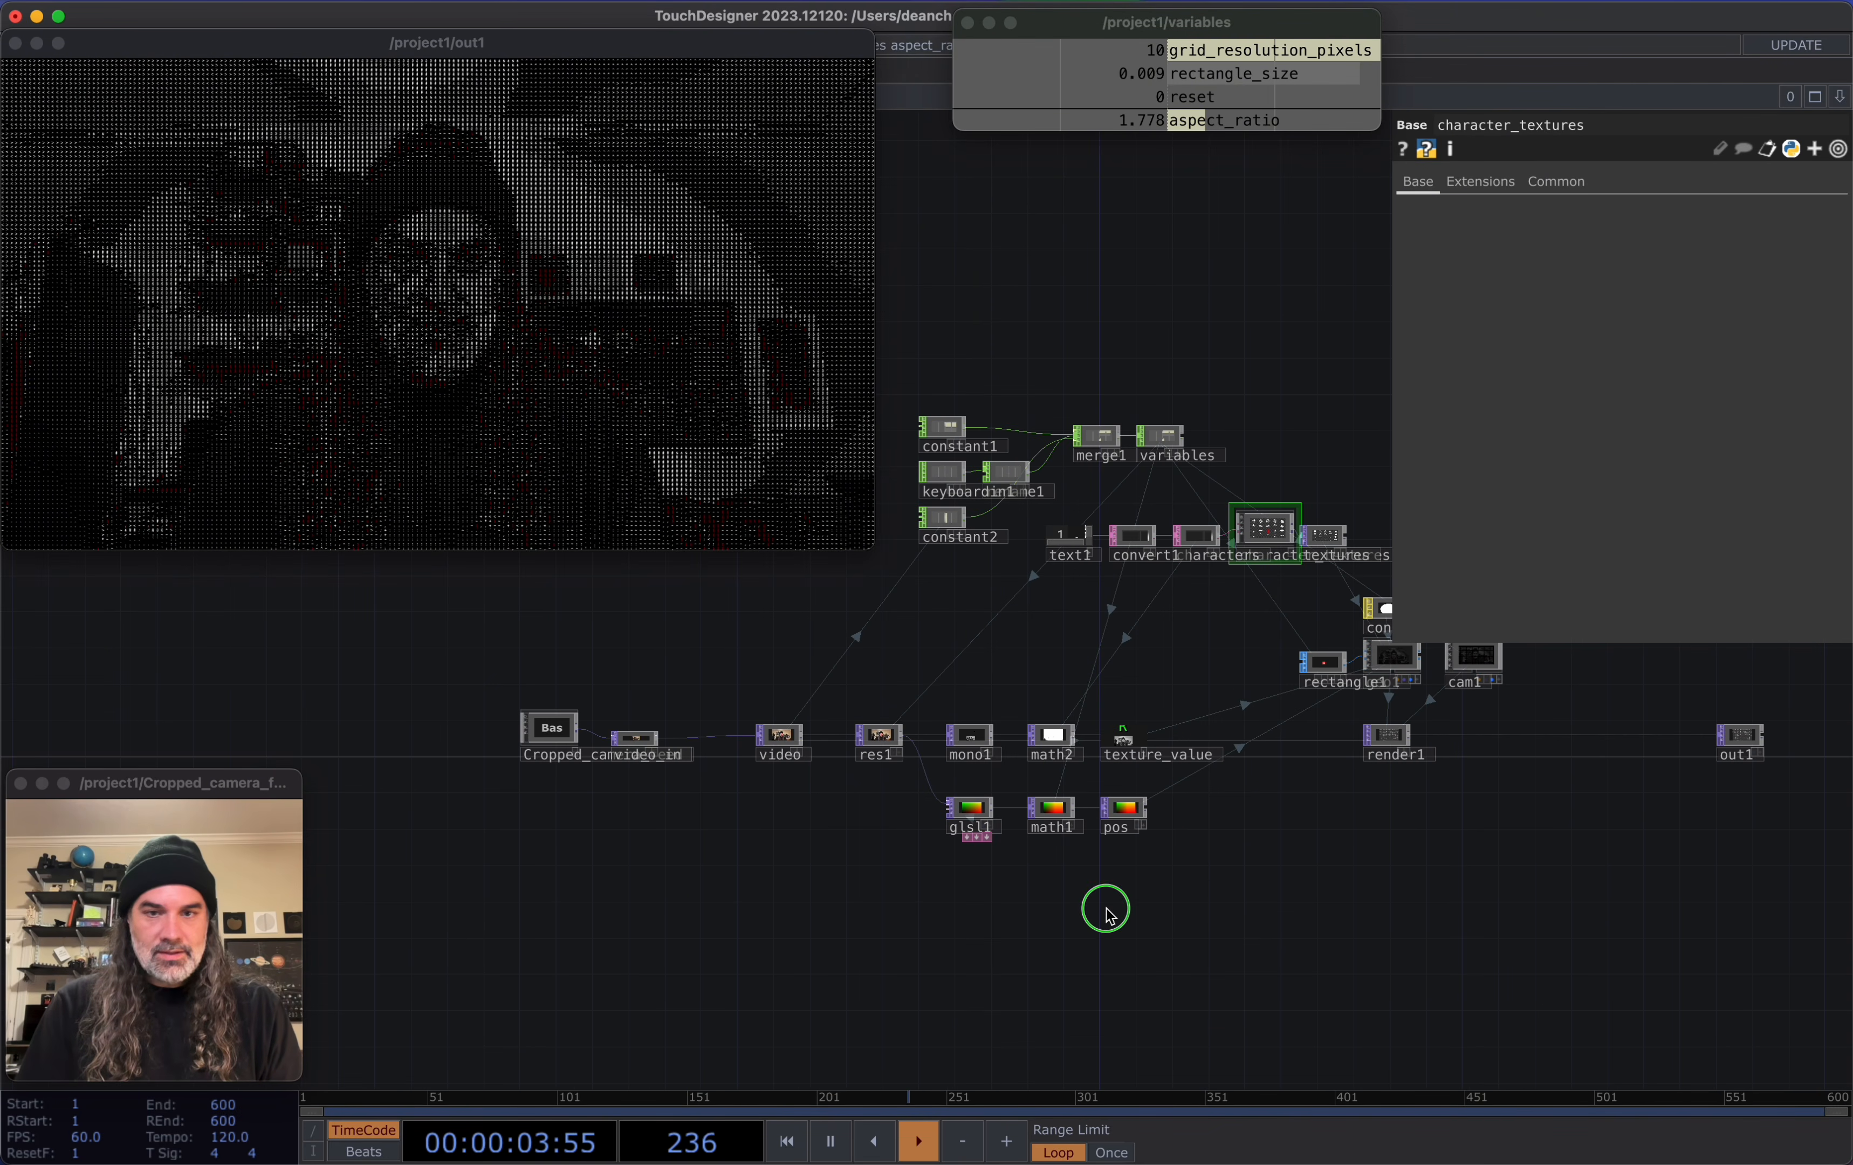
scroll(1098, 897, up, 5)
right_drag(1140, 882, 824, 732)
drag(859, 741, 851, 1003)
drag(1077, 731, 1067, 558)
drag(1135, 838, 1123, 944)
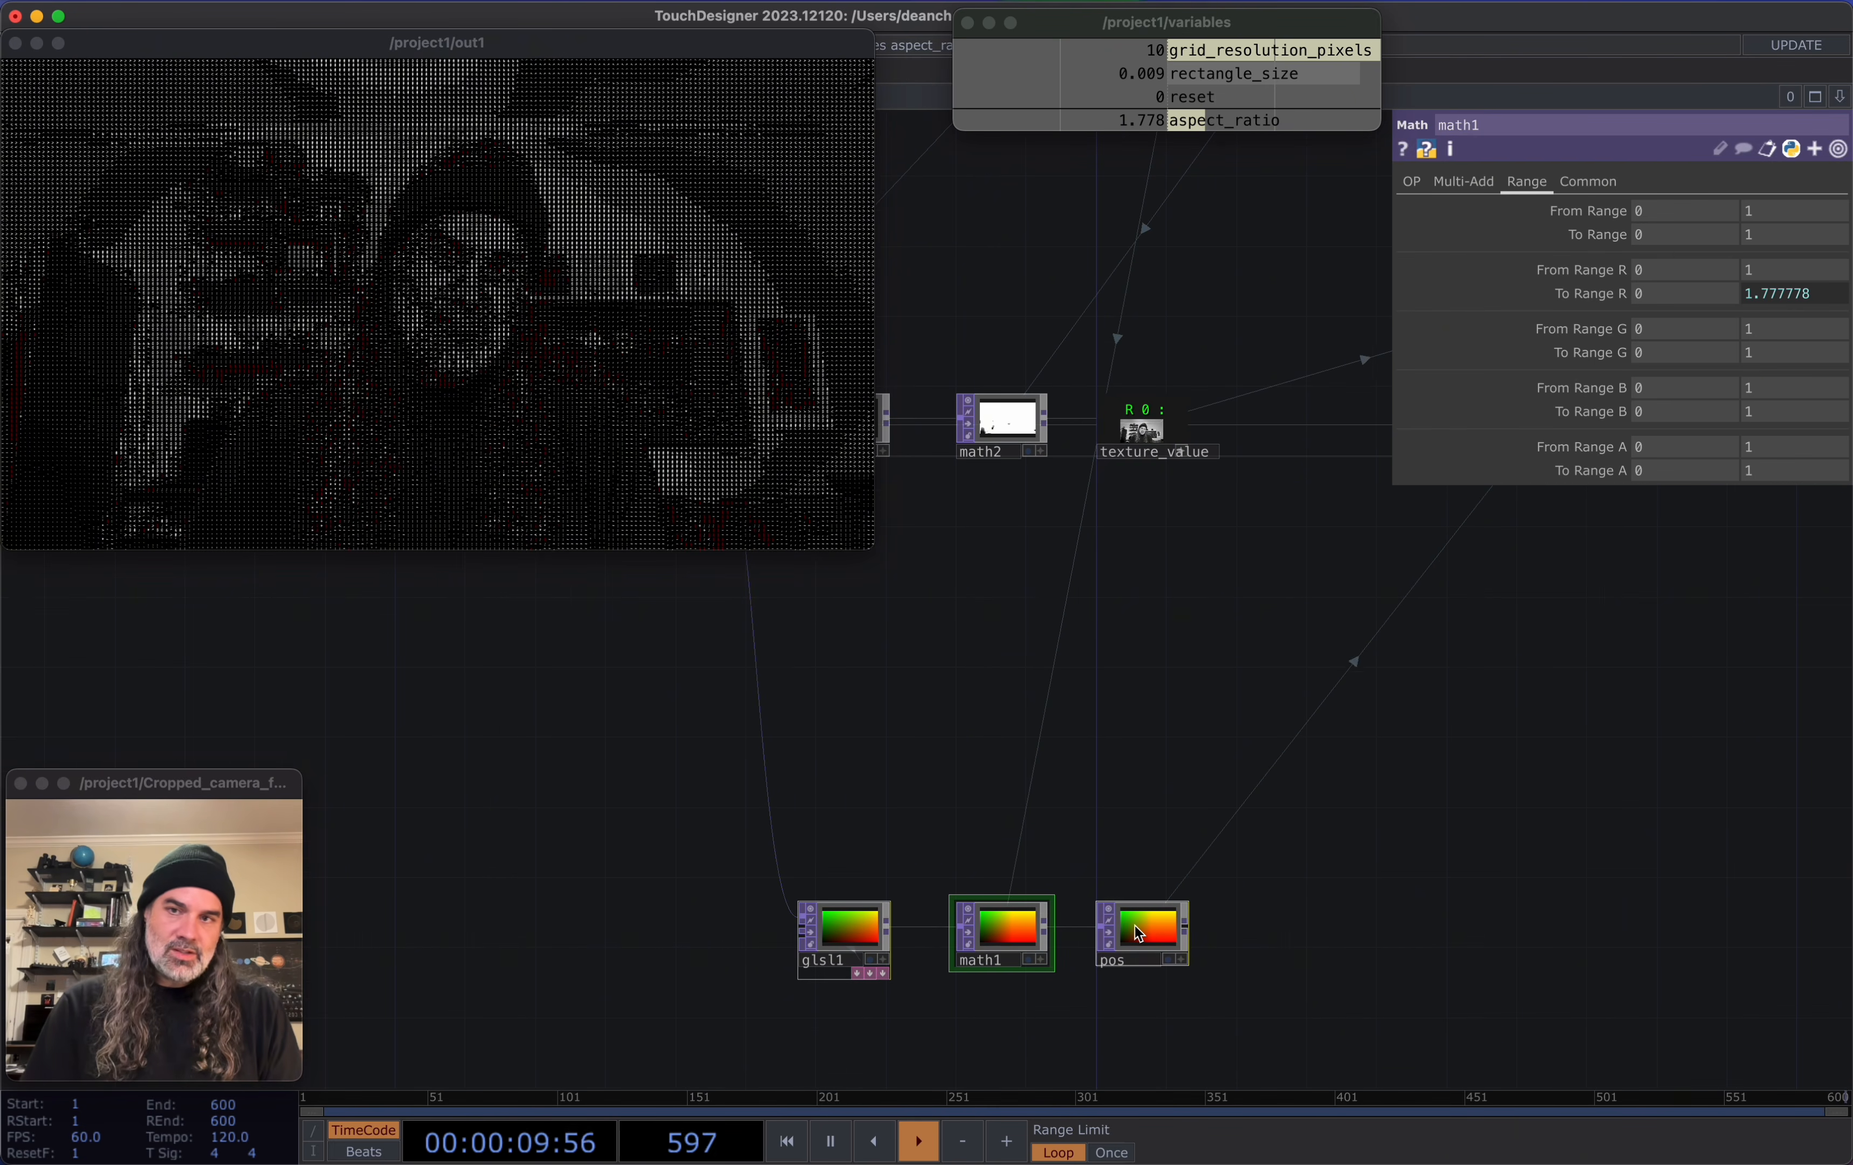
drag(1206, 585, 1094, 524)
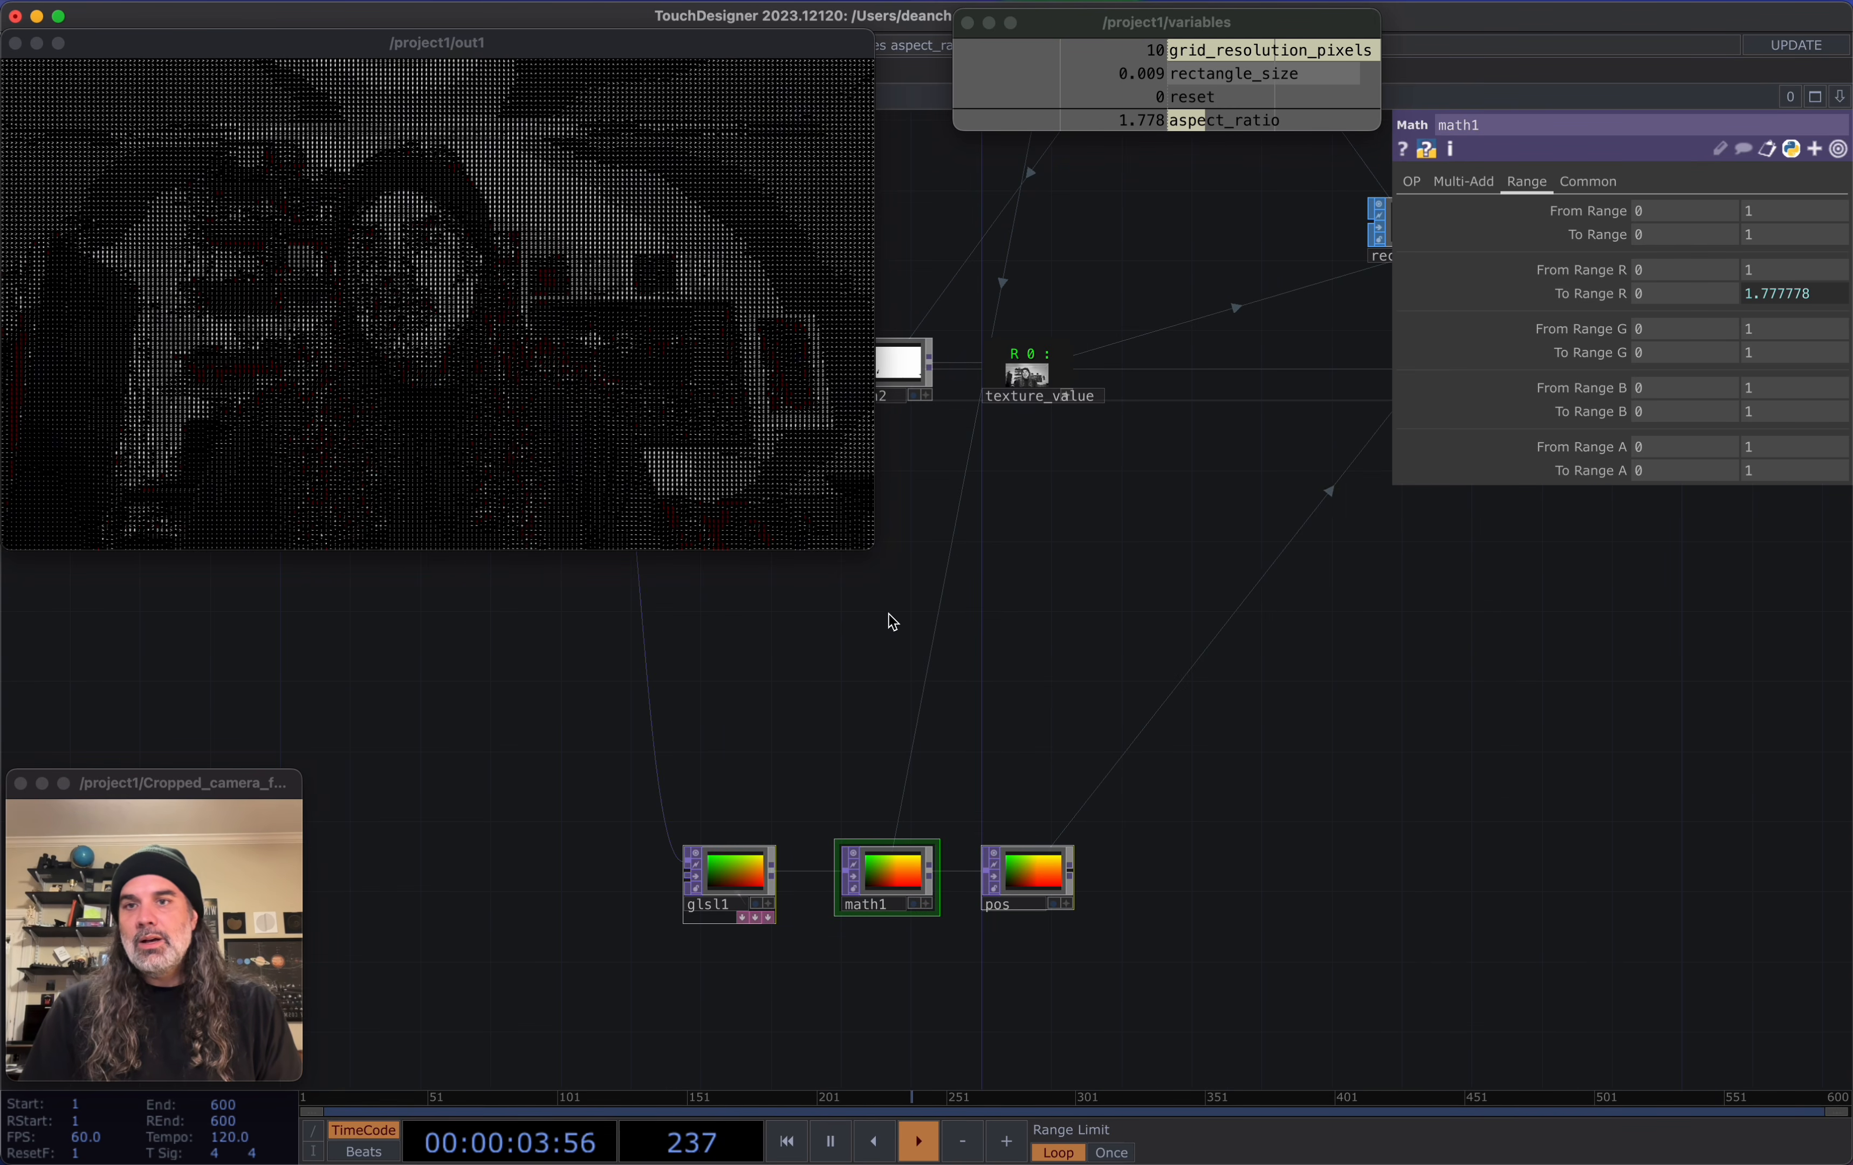
Move the pos node away from math1 to open a wide gap between the two
drag(926, 636, 1161, 683)
drag(1268, 959, 1608, 804)
drag(1376, 866, 1223, 868)
scroll(1184, 833, up, 5)
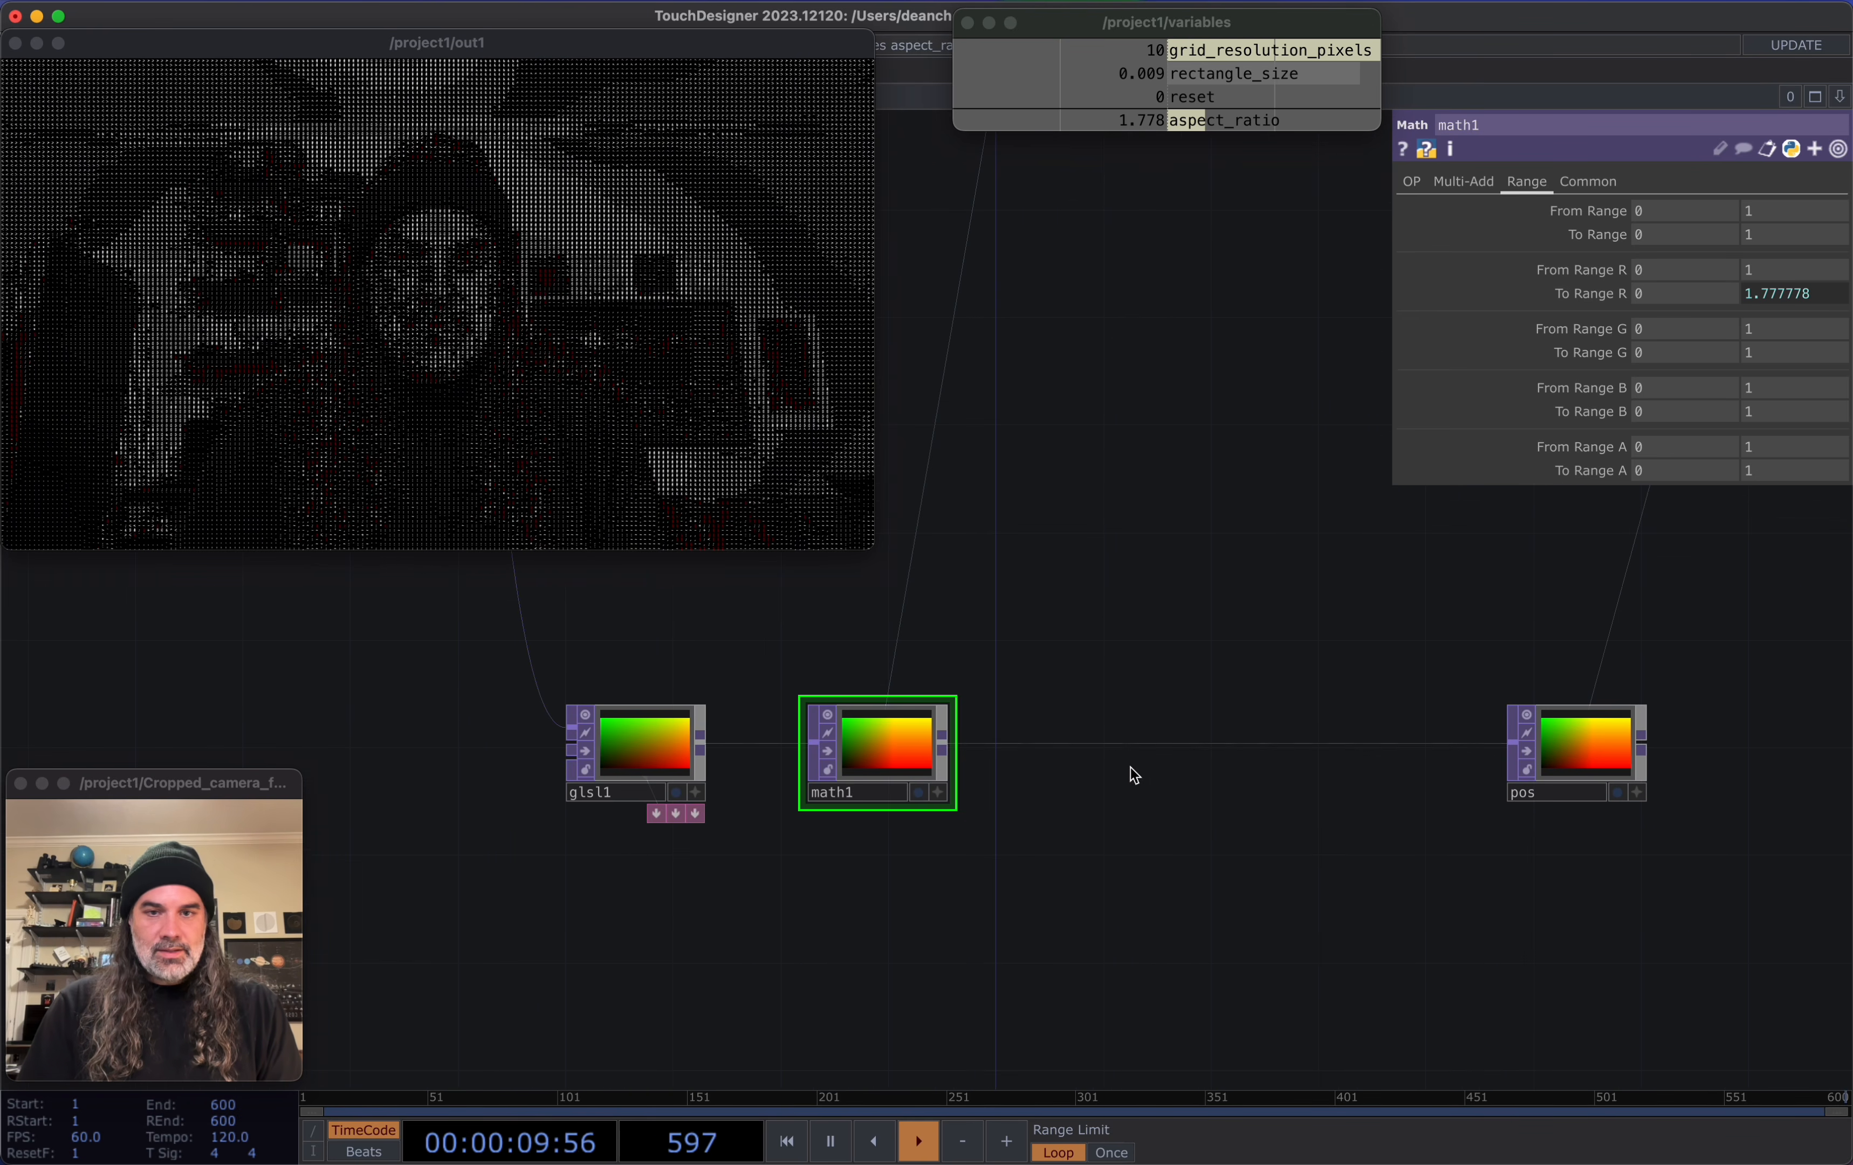
Insert a Noise TOP on the connection between math1 and pos
right_click(1155, 744)
click(1197, 721)
text(n)
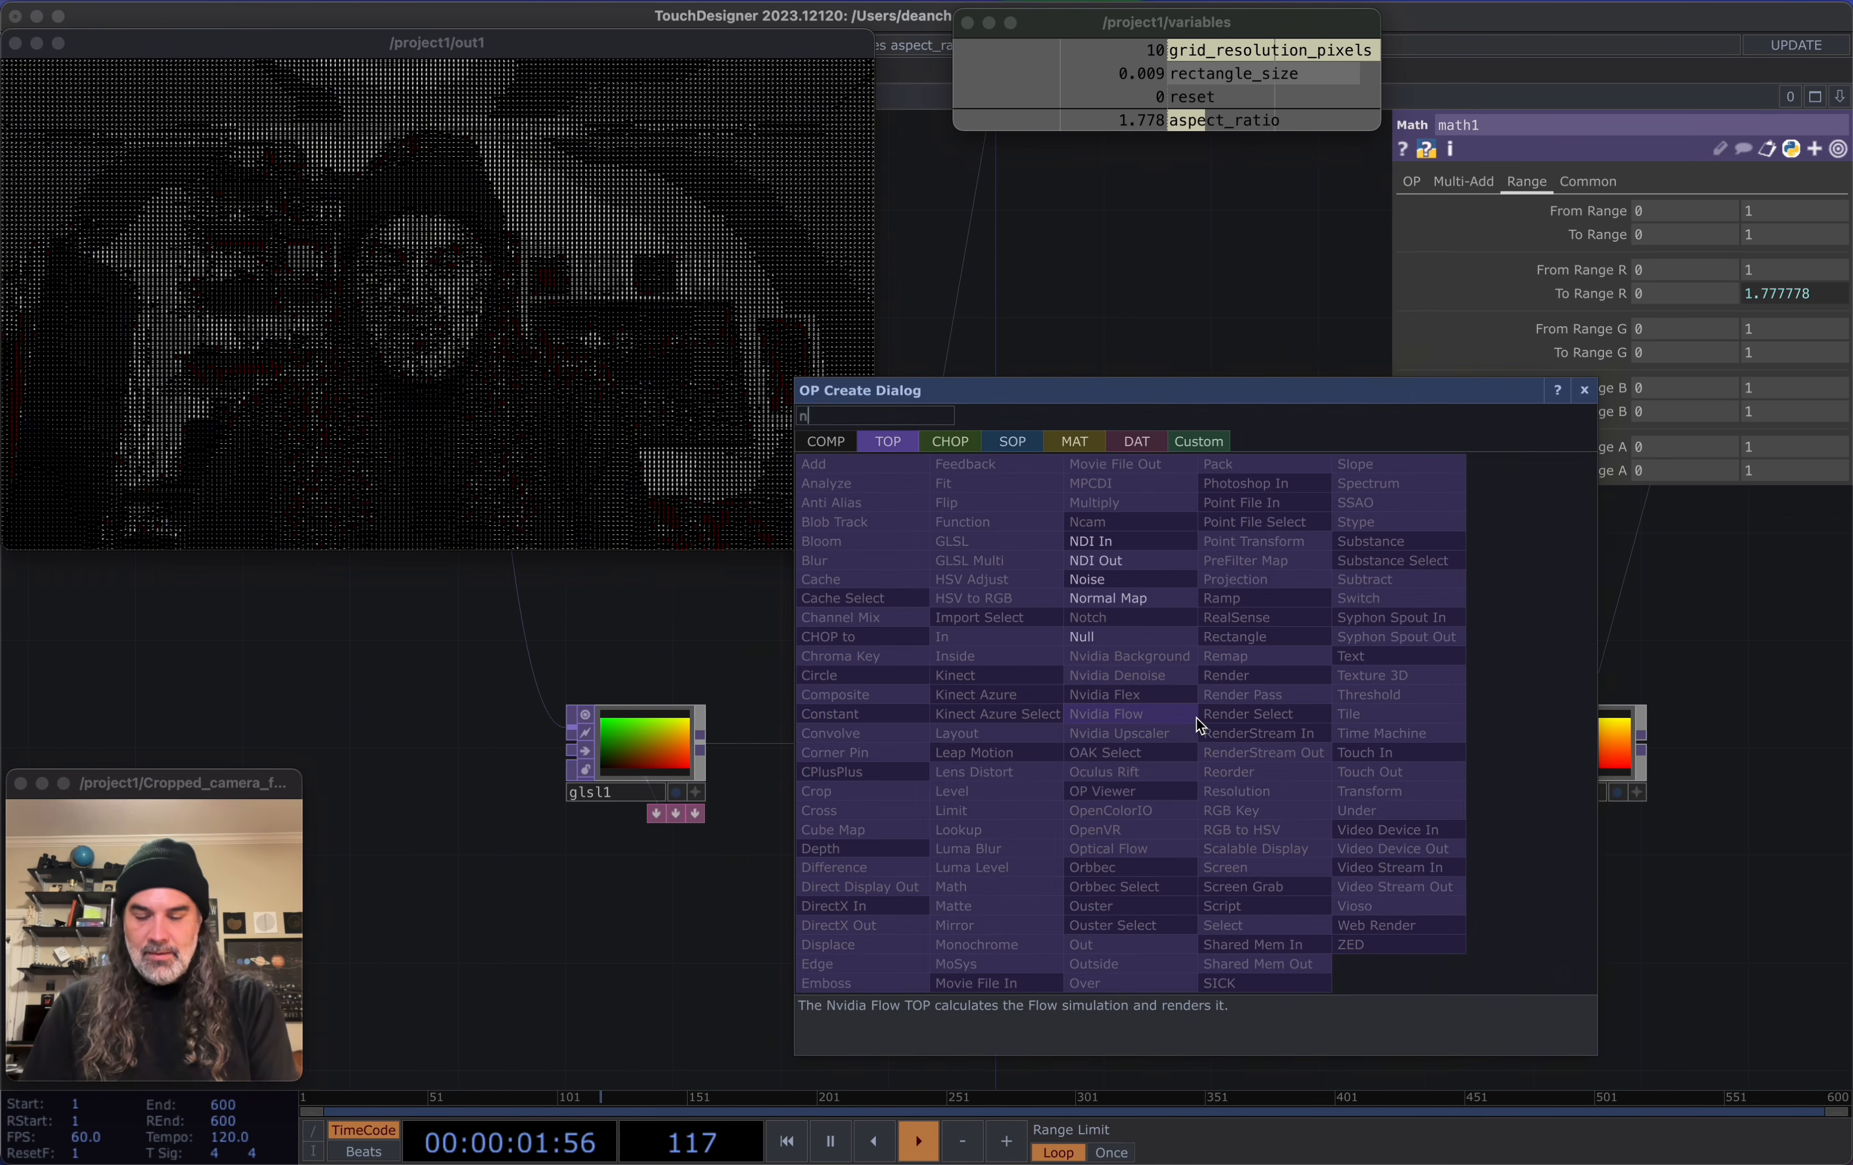
click(1137, 579)
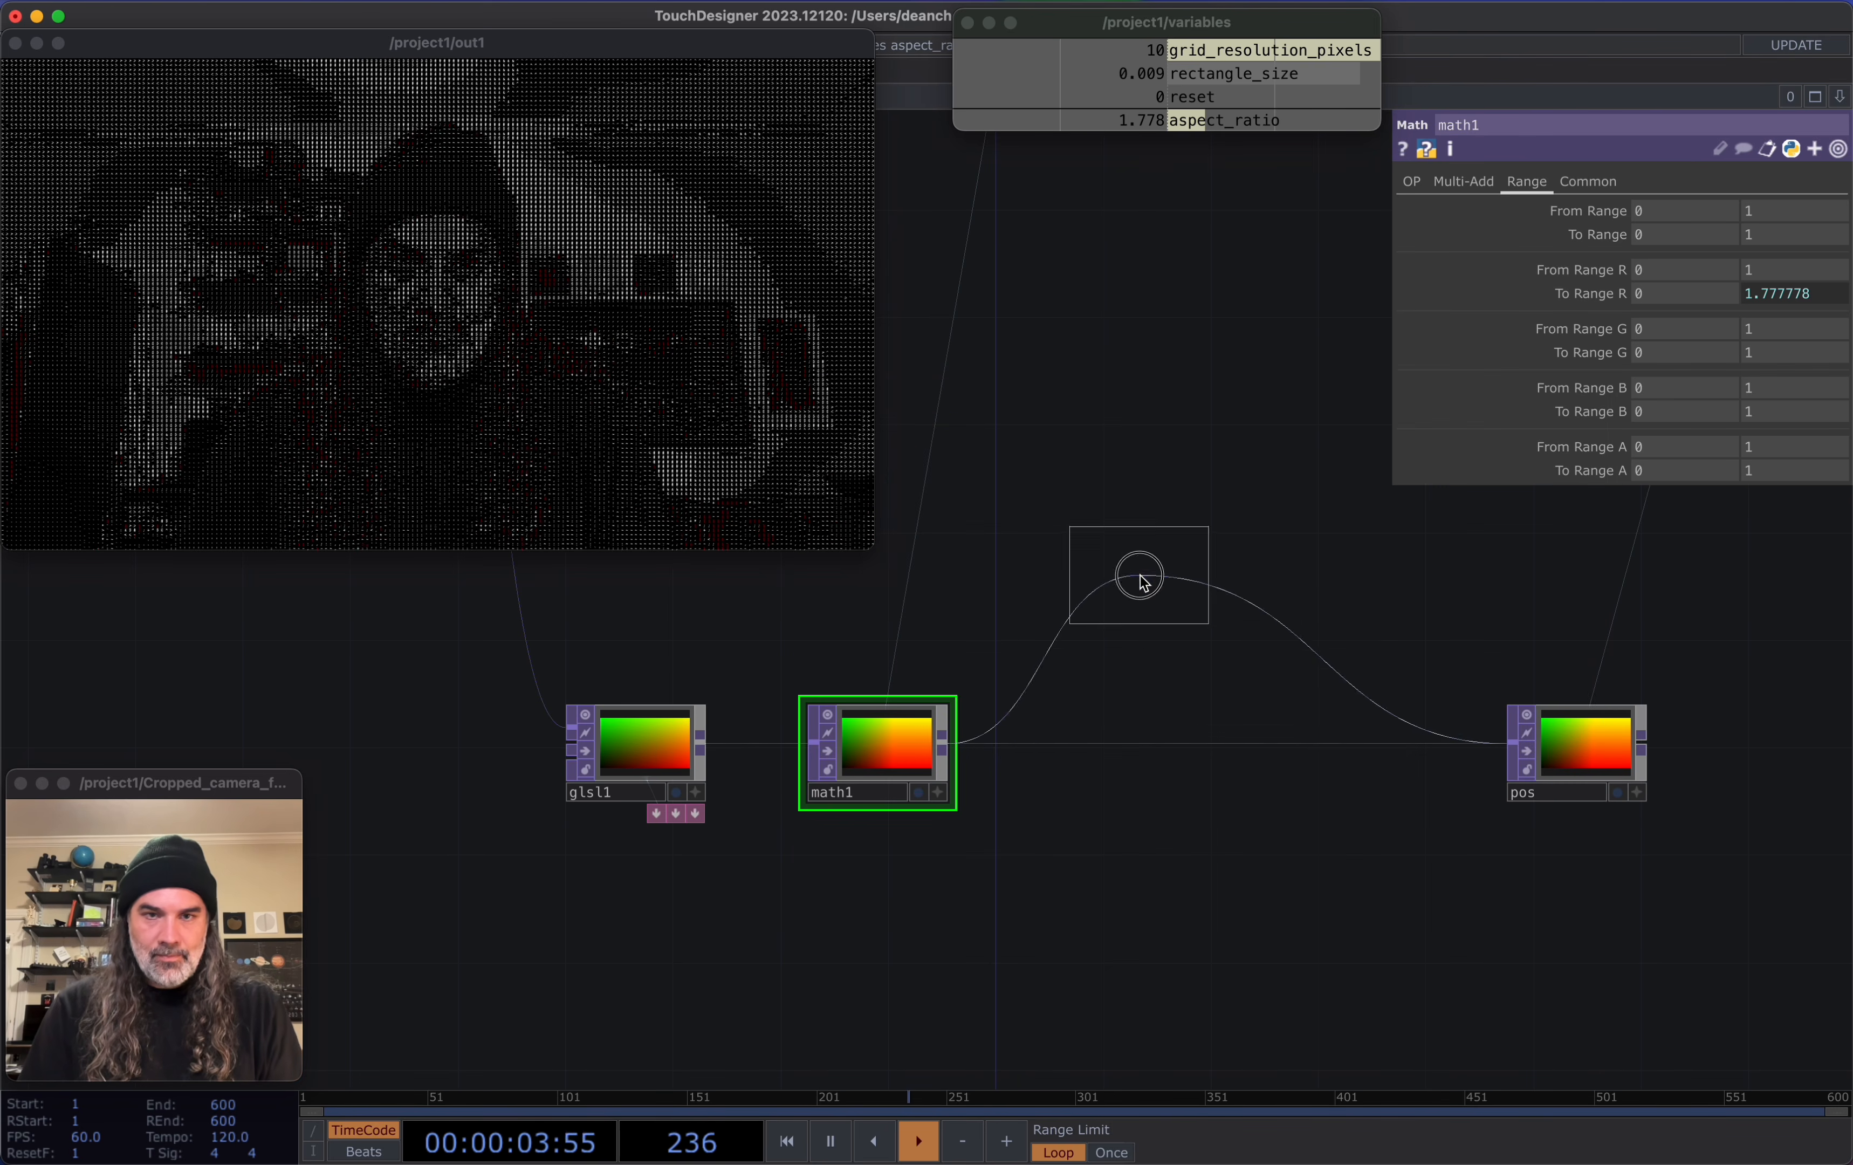
click(1255, 739)
scroll(1257, 741, up, 8)
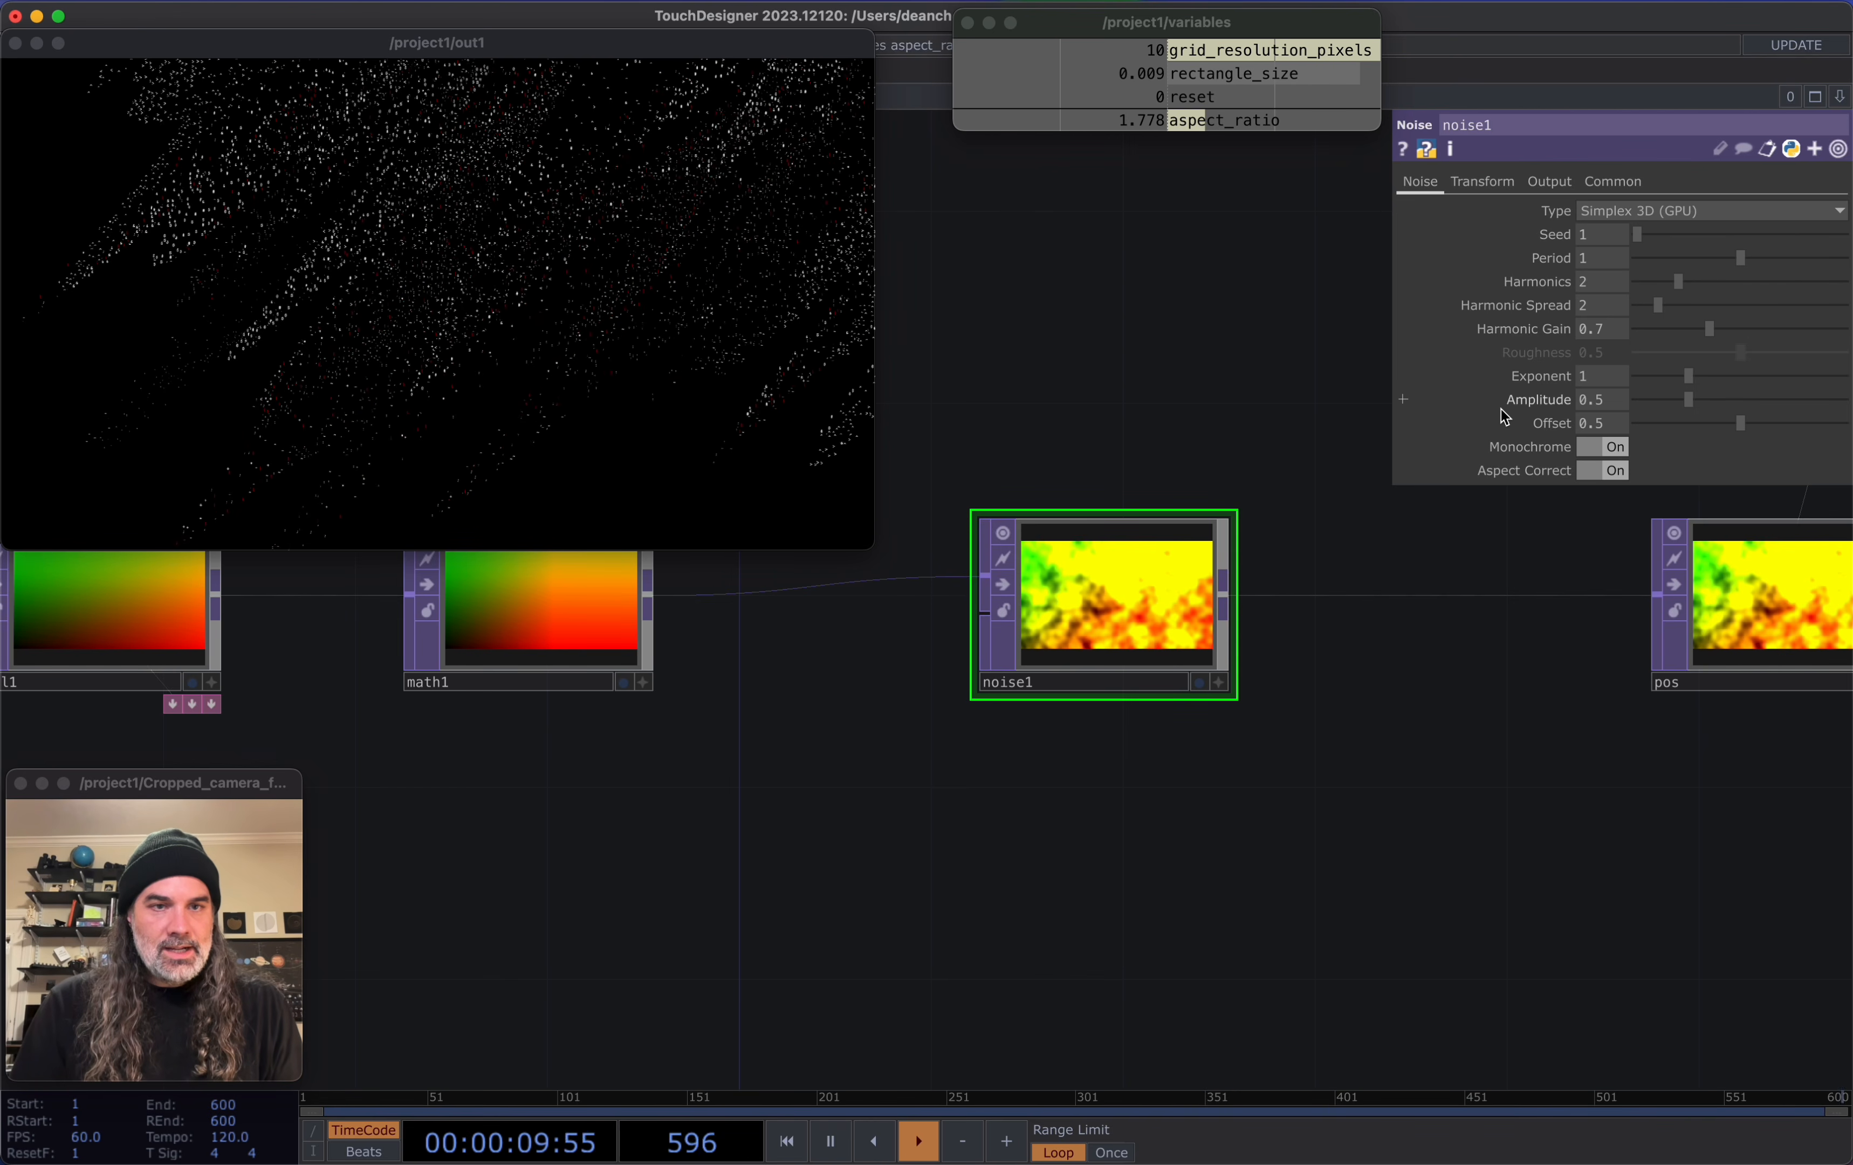
Set noise1's Offset to 0, turn Monochrome off, and set Amplitude to 0.01
drag(1739, 423, 1518, 439)
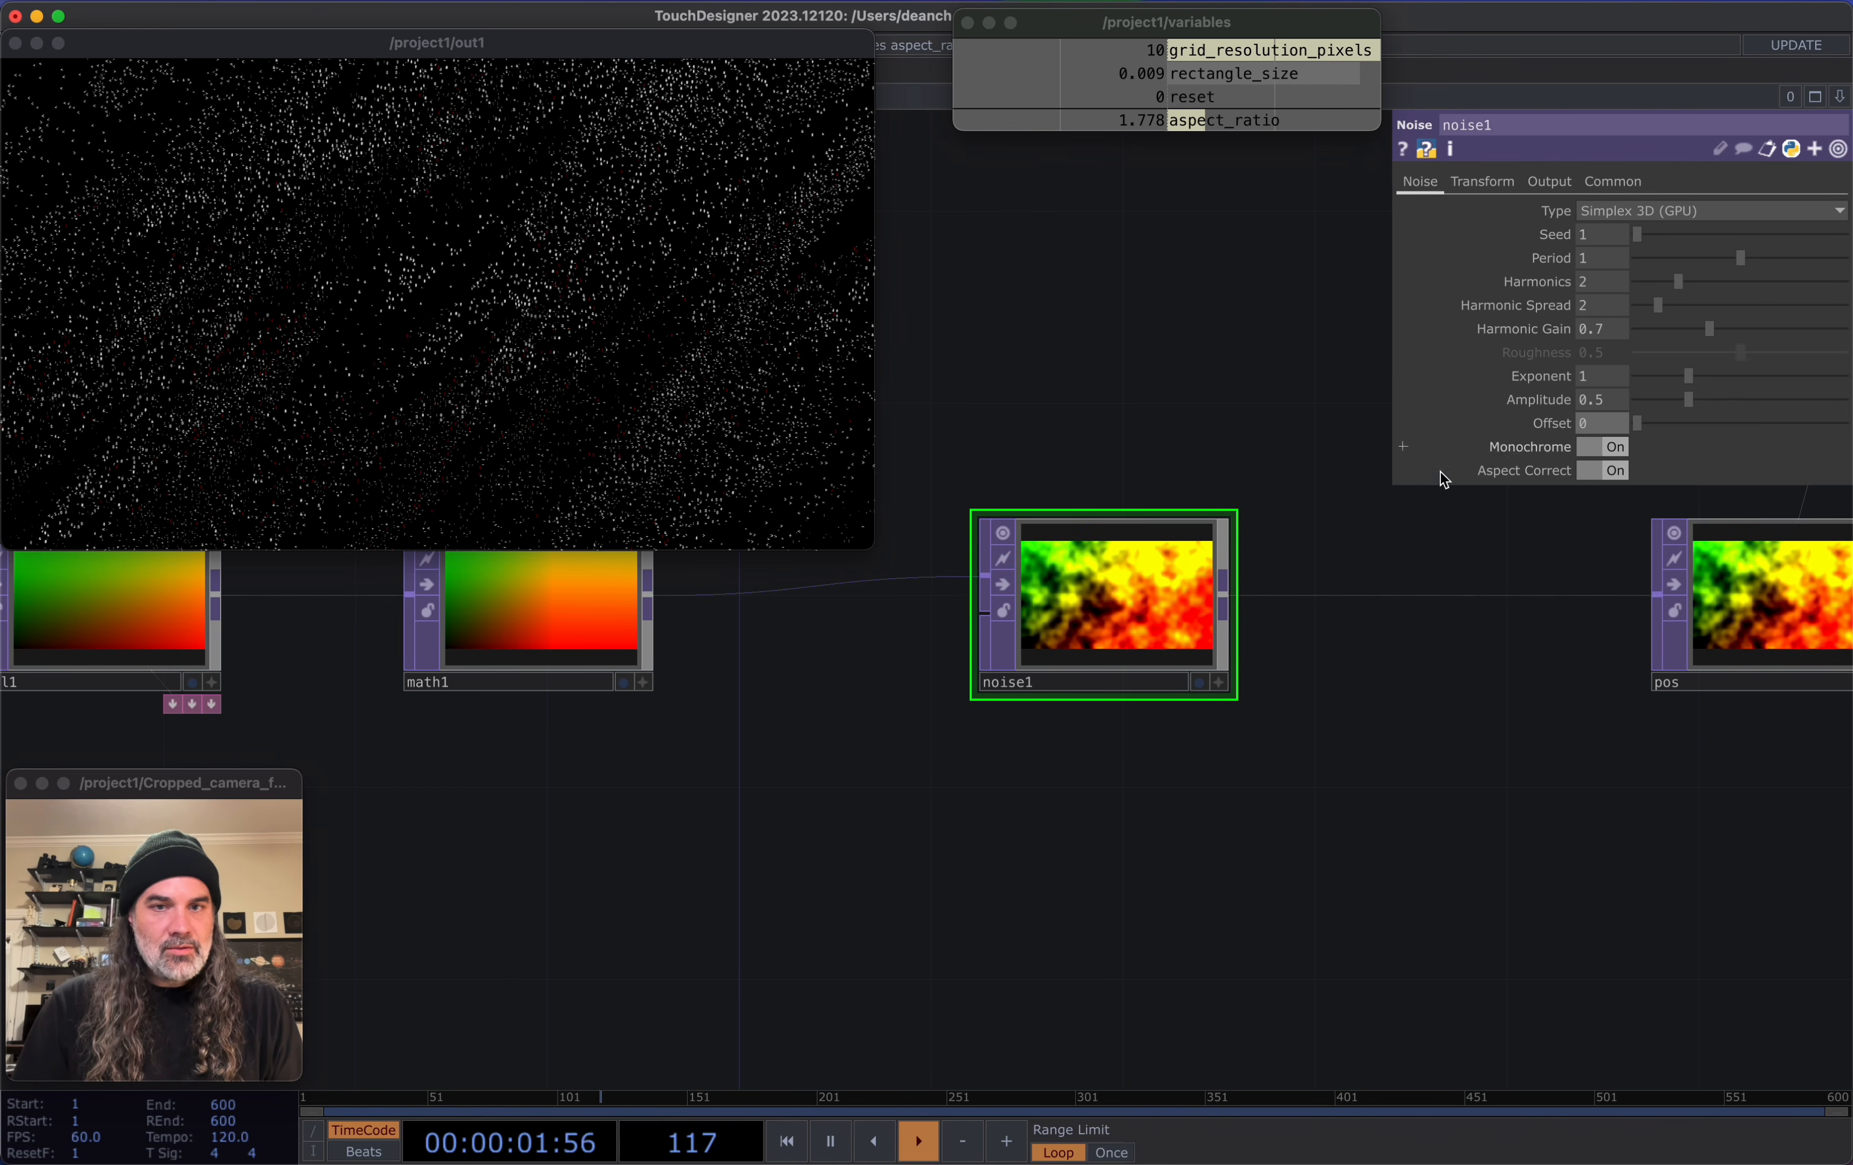
click(1601, 451)
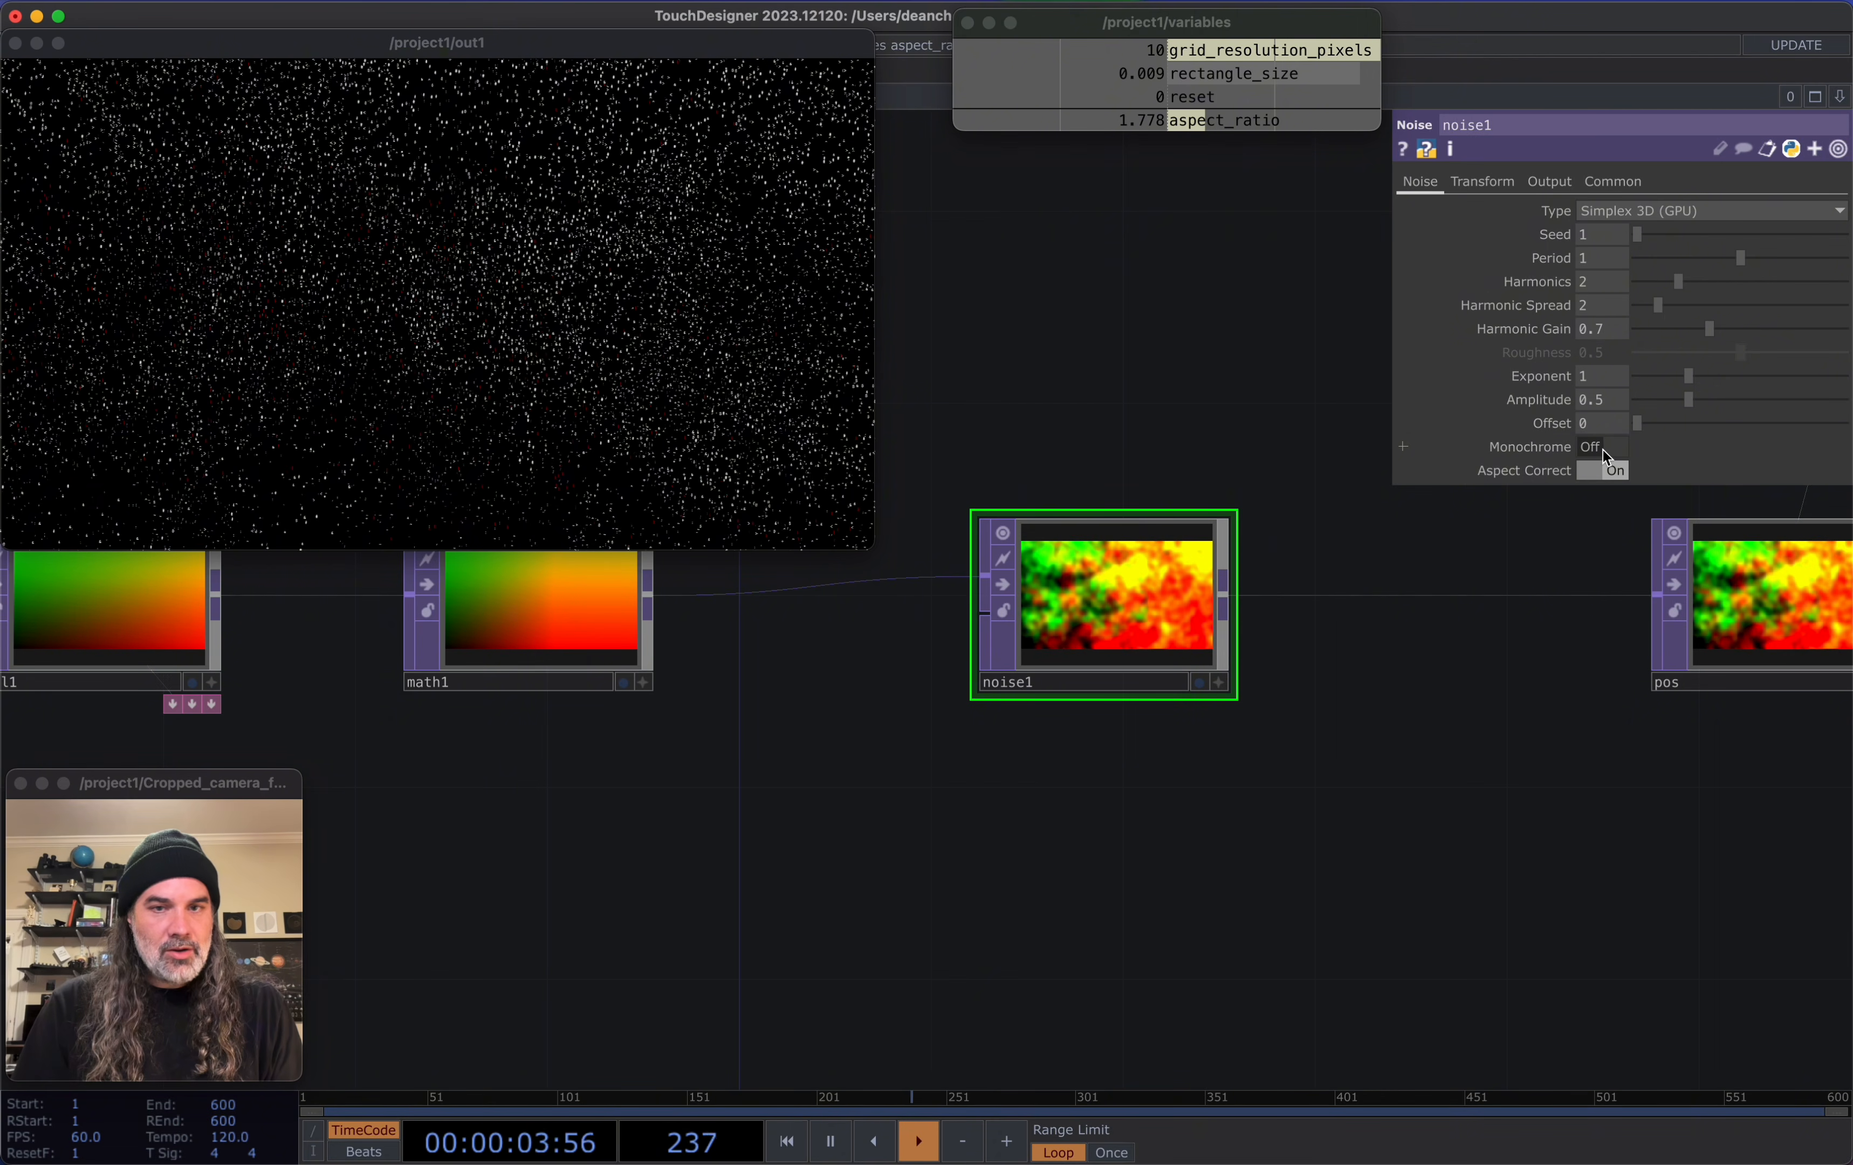
middle_click(1159, 571)
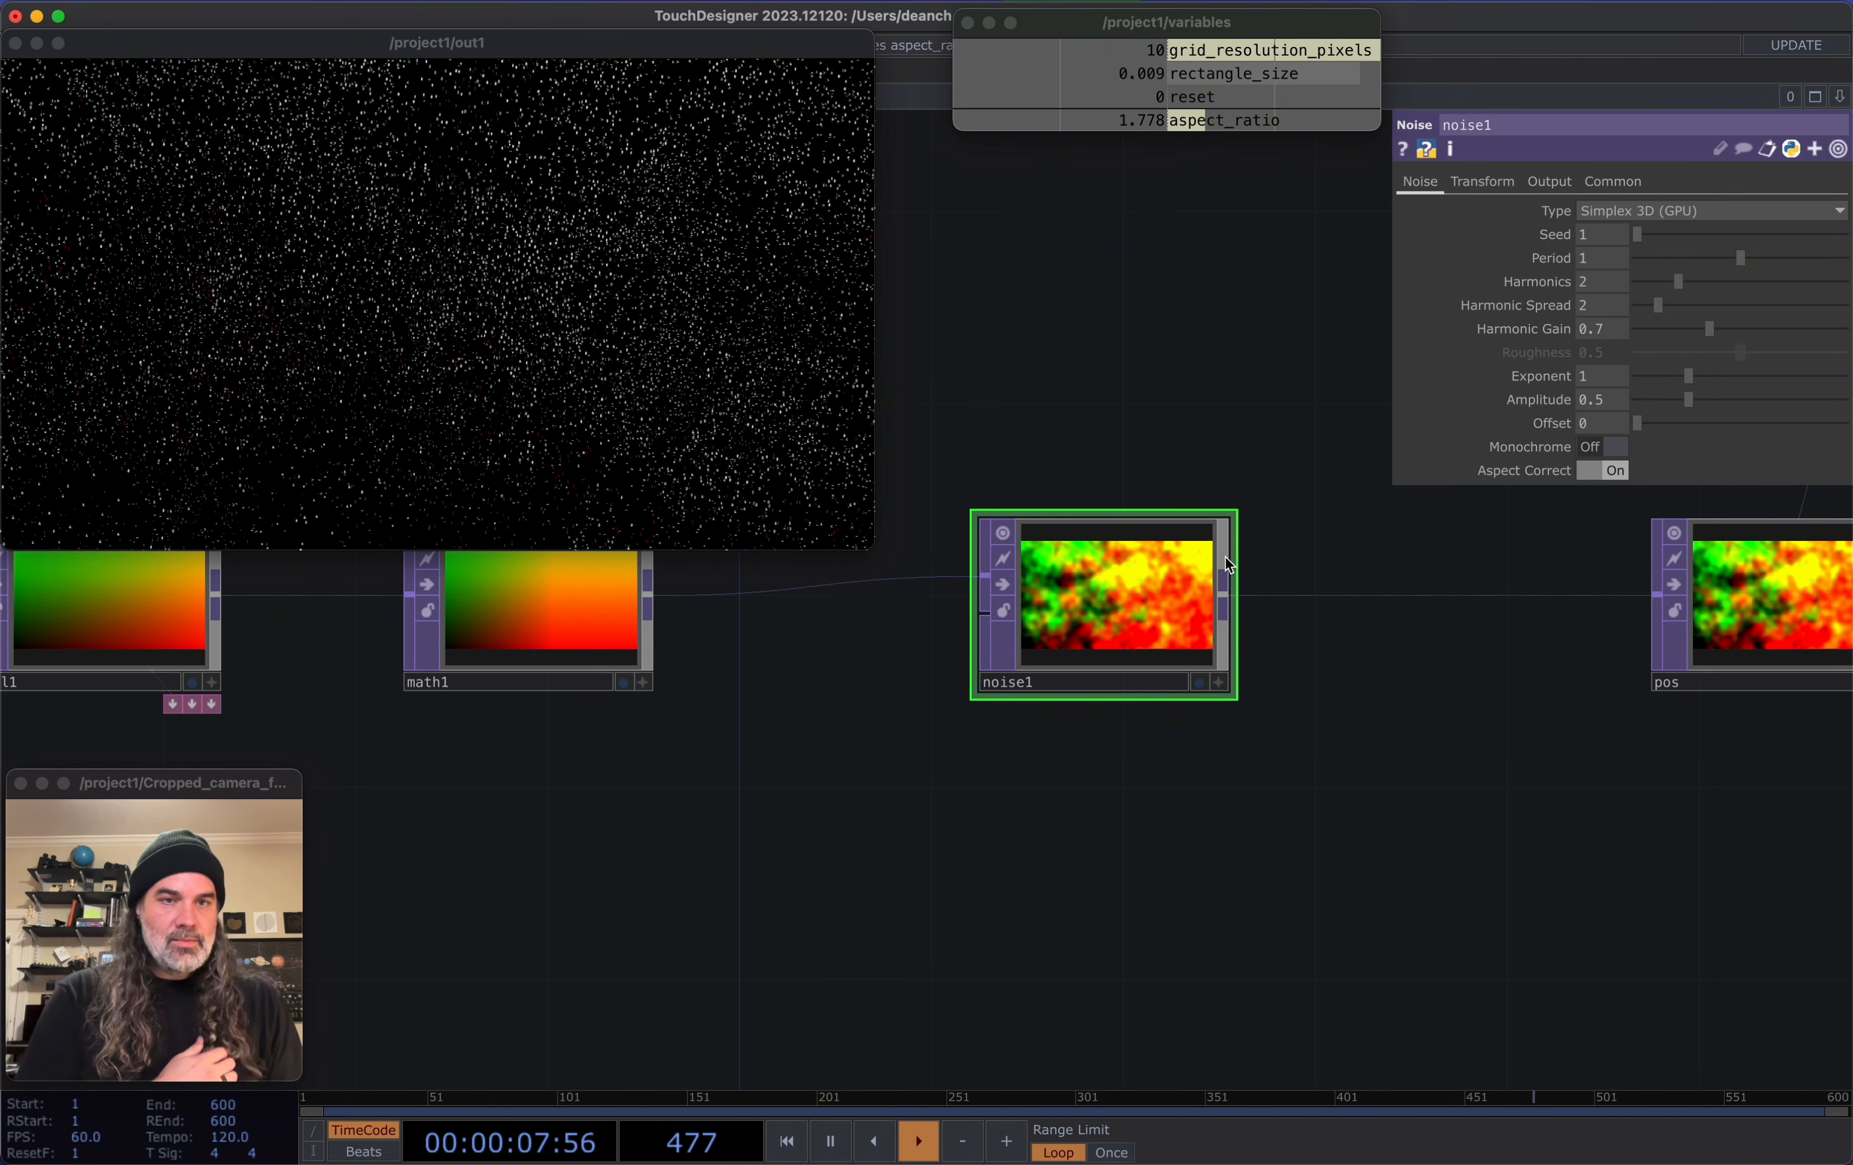
click(1558, 183)
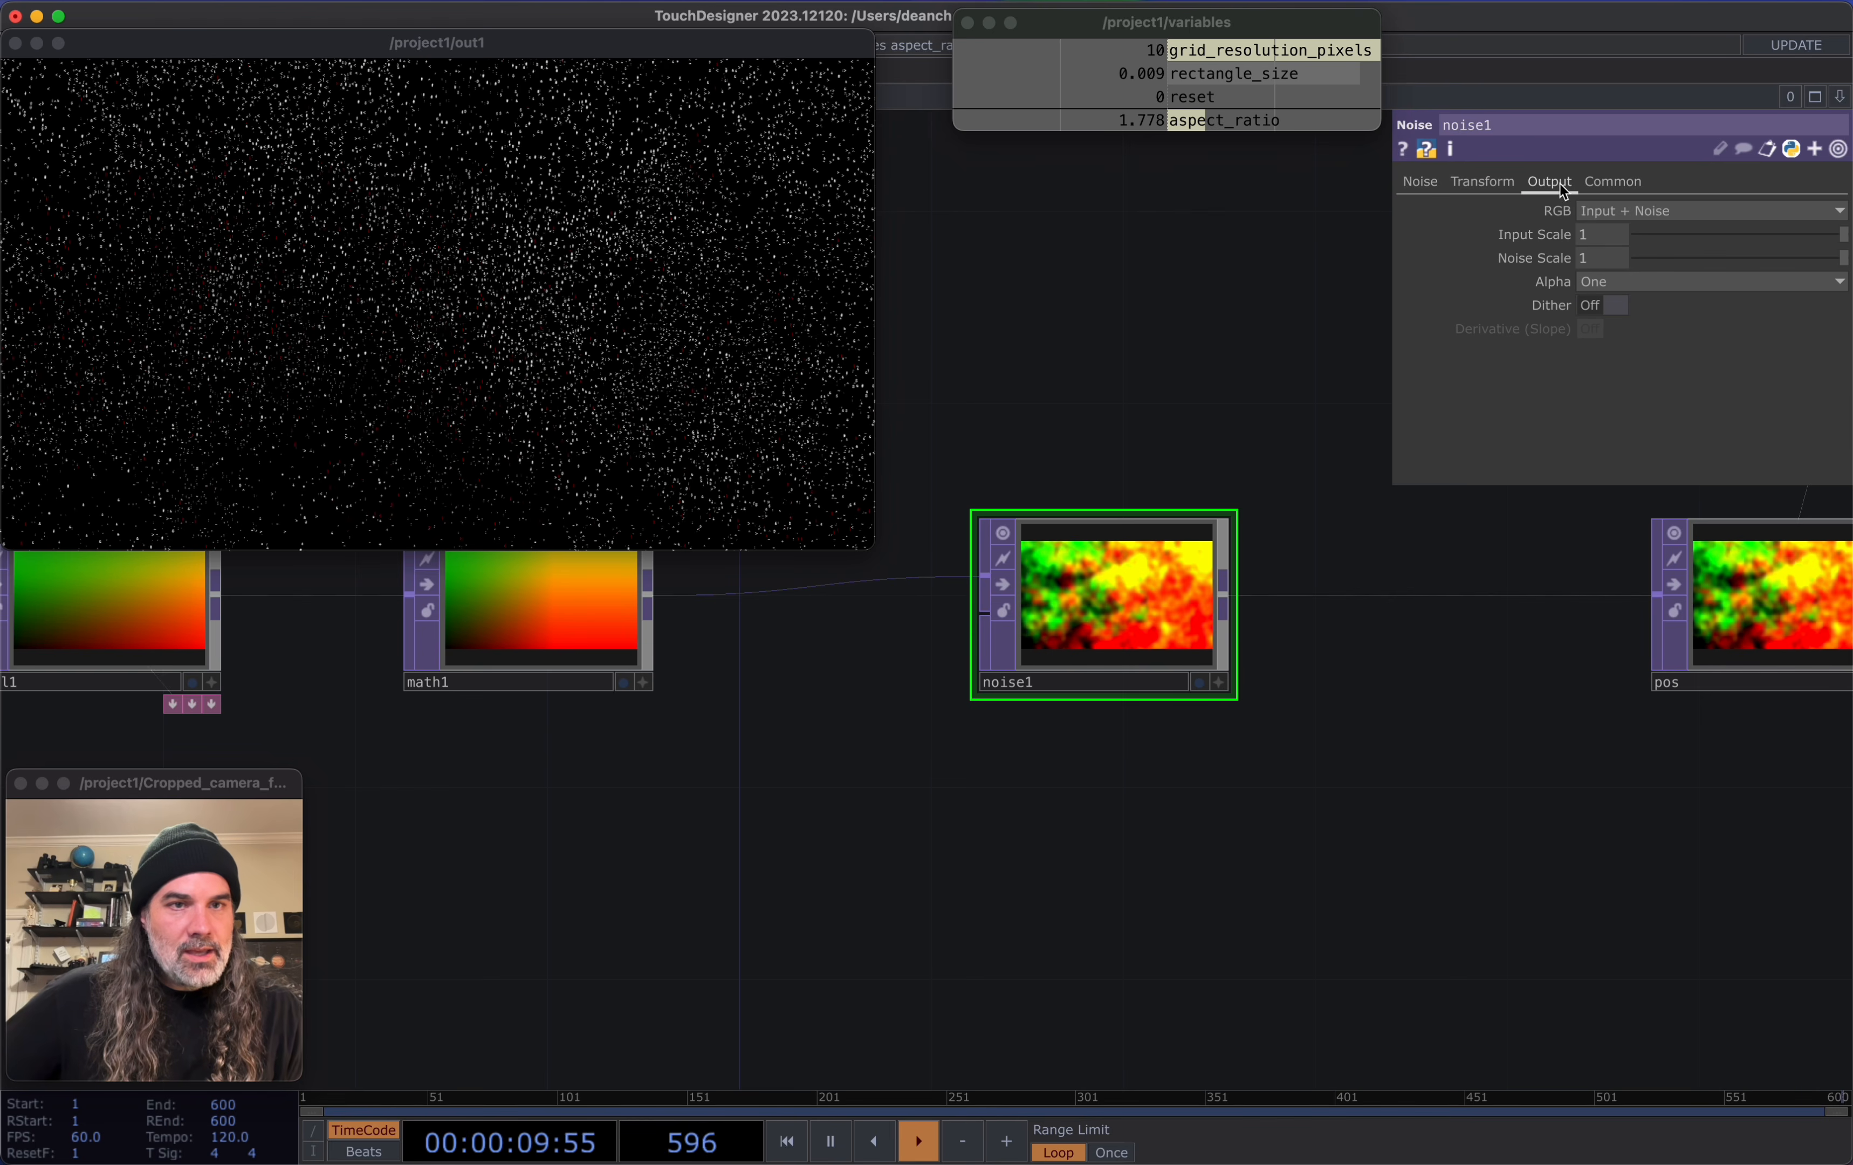
click(1421, 182)
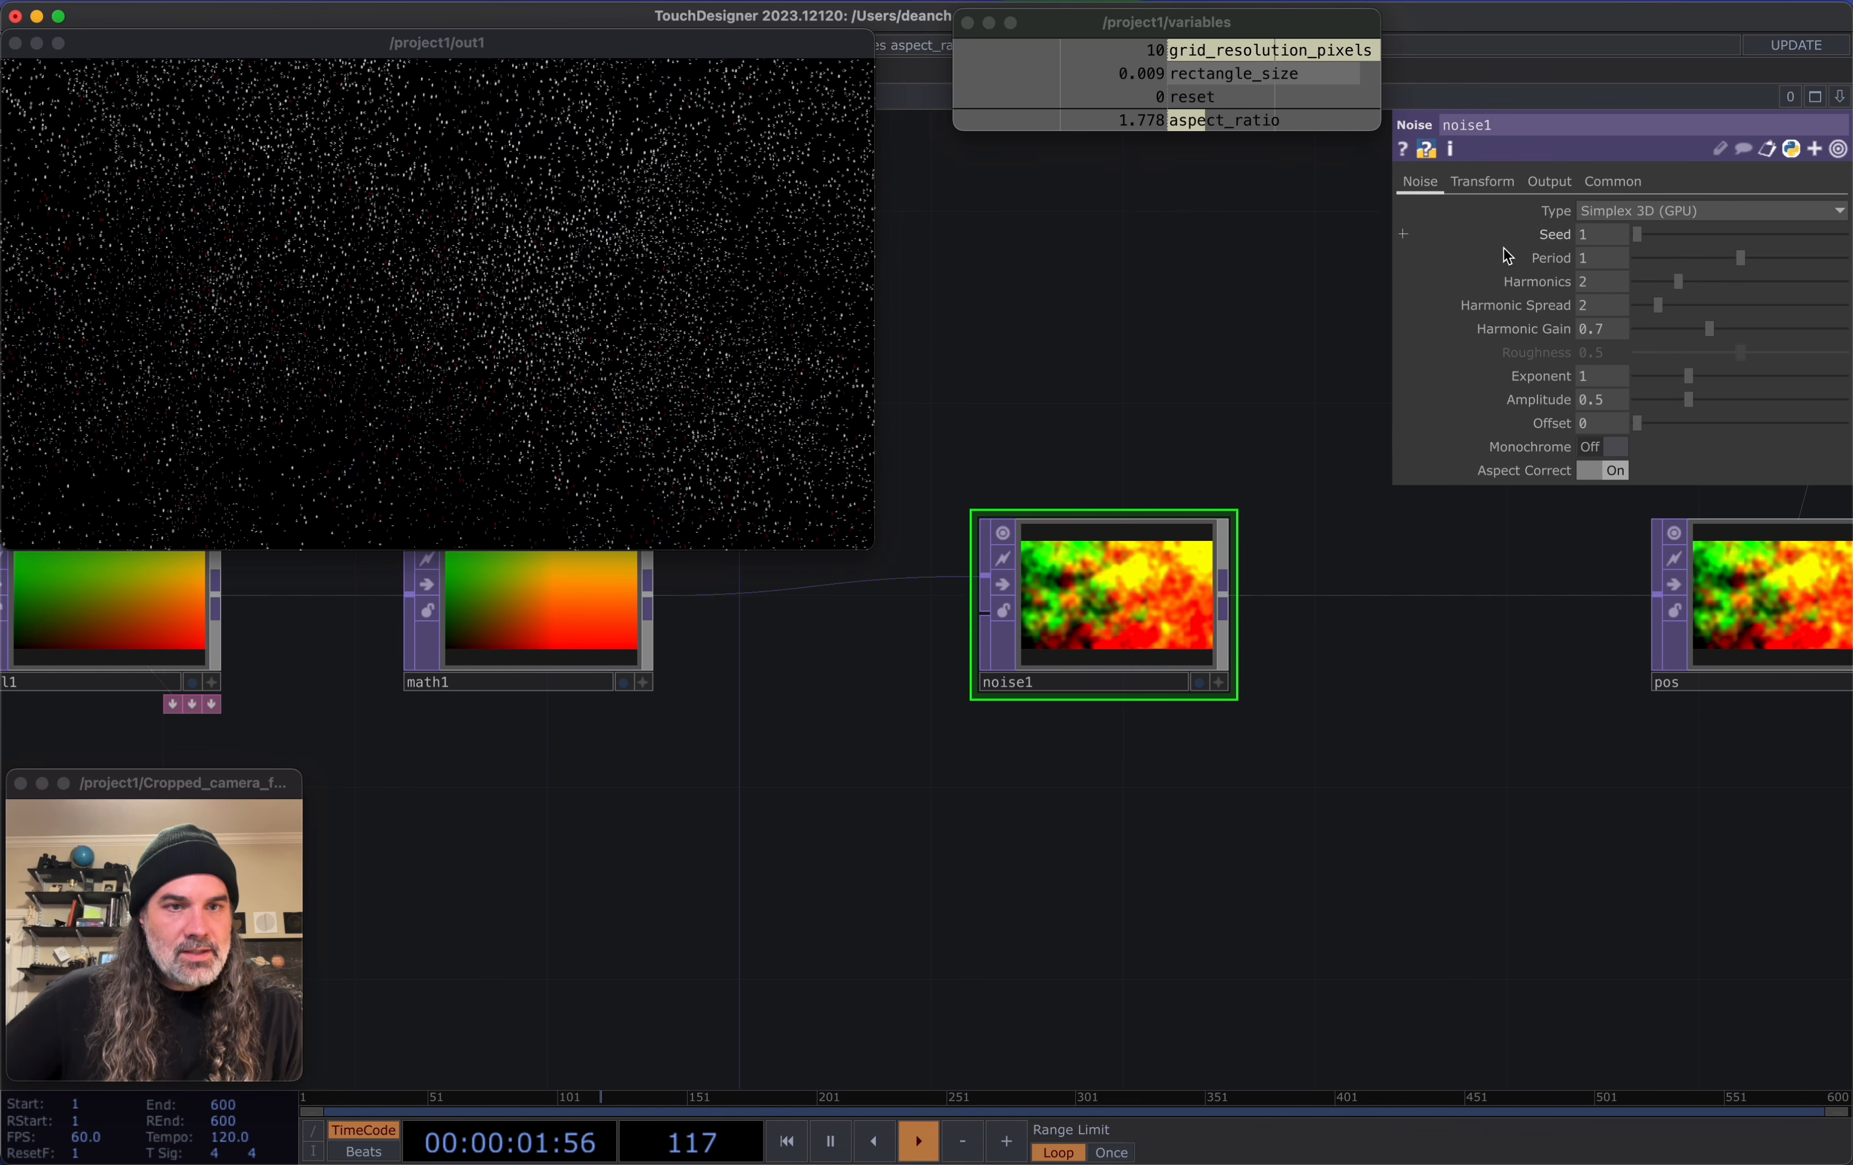
drag(1668, 404, 1637, 408)
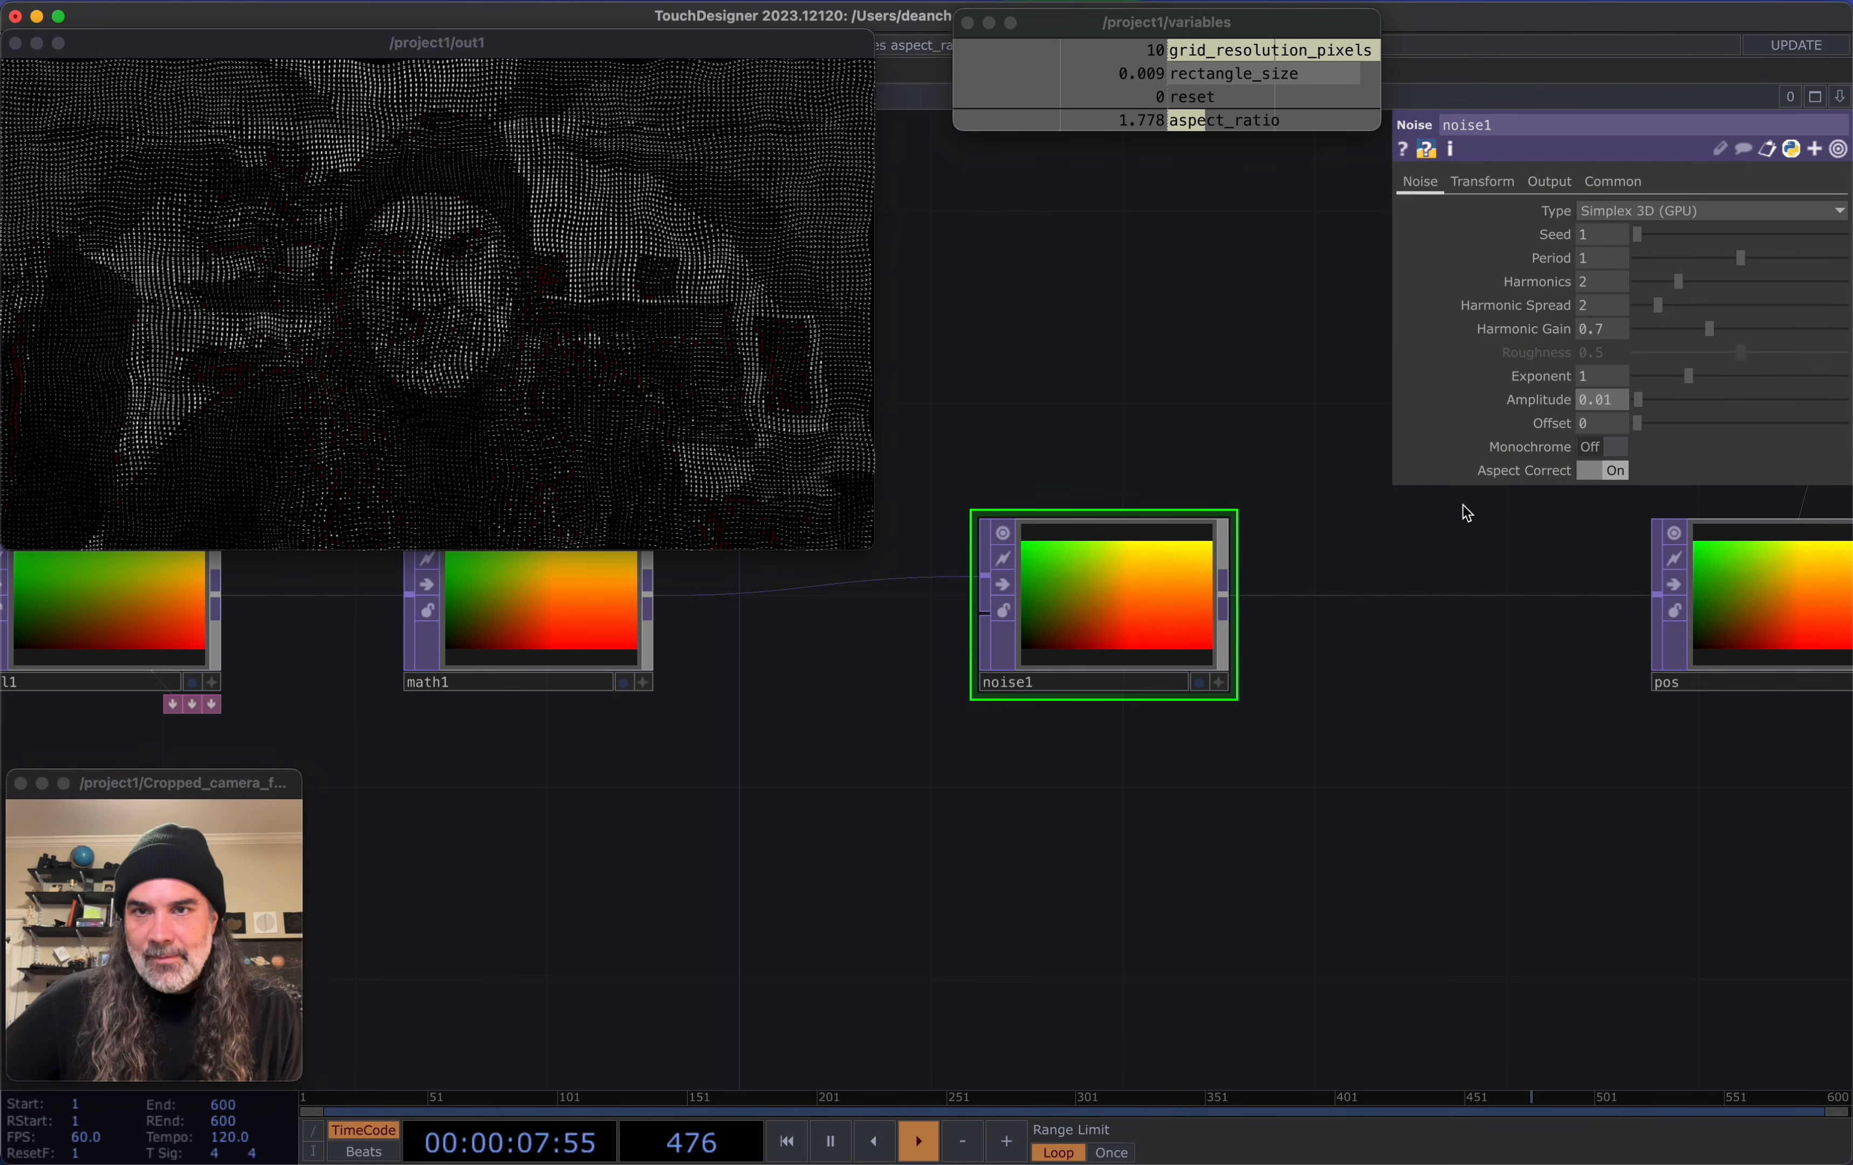
scroll(1171, 591, up, 2)
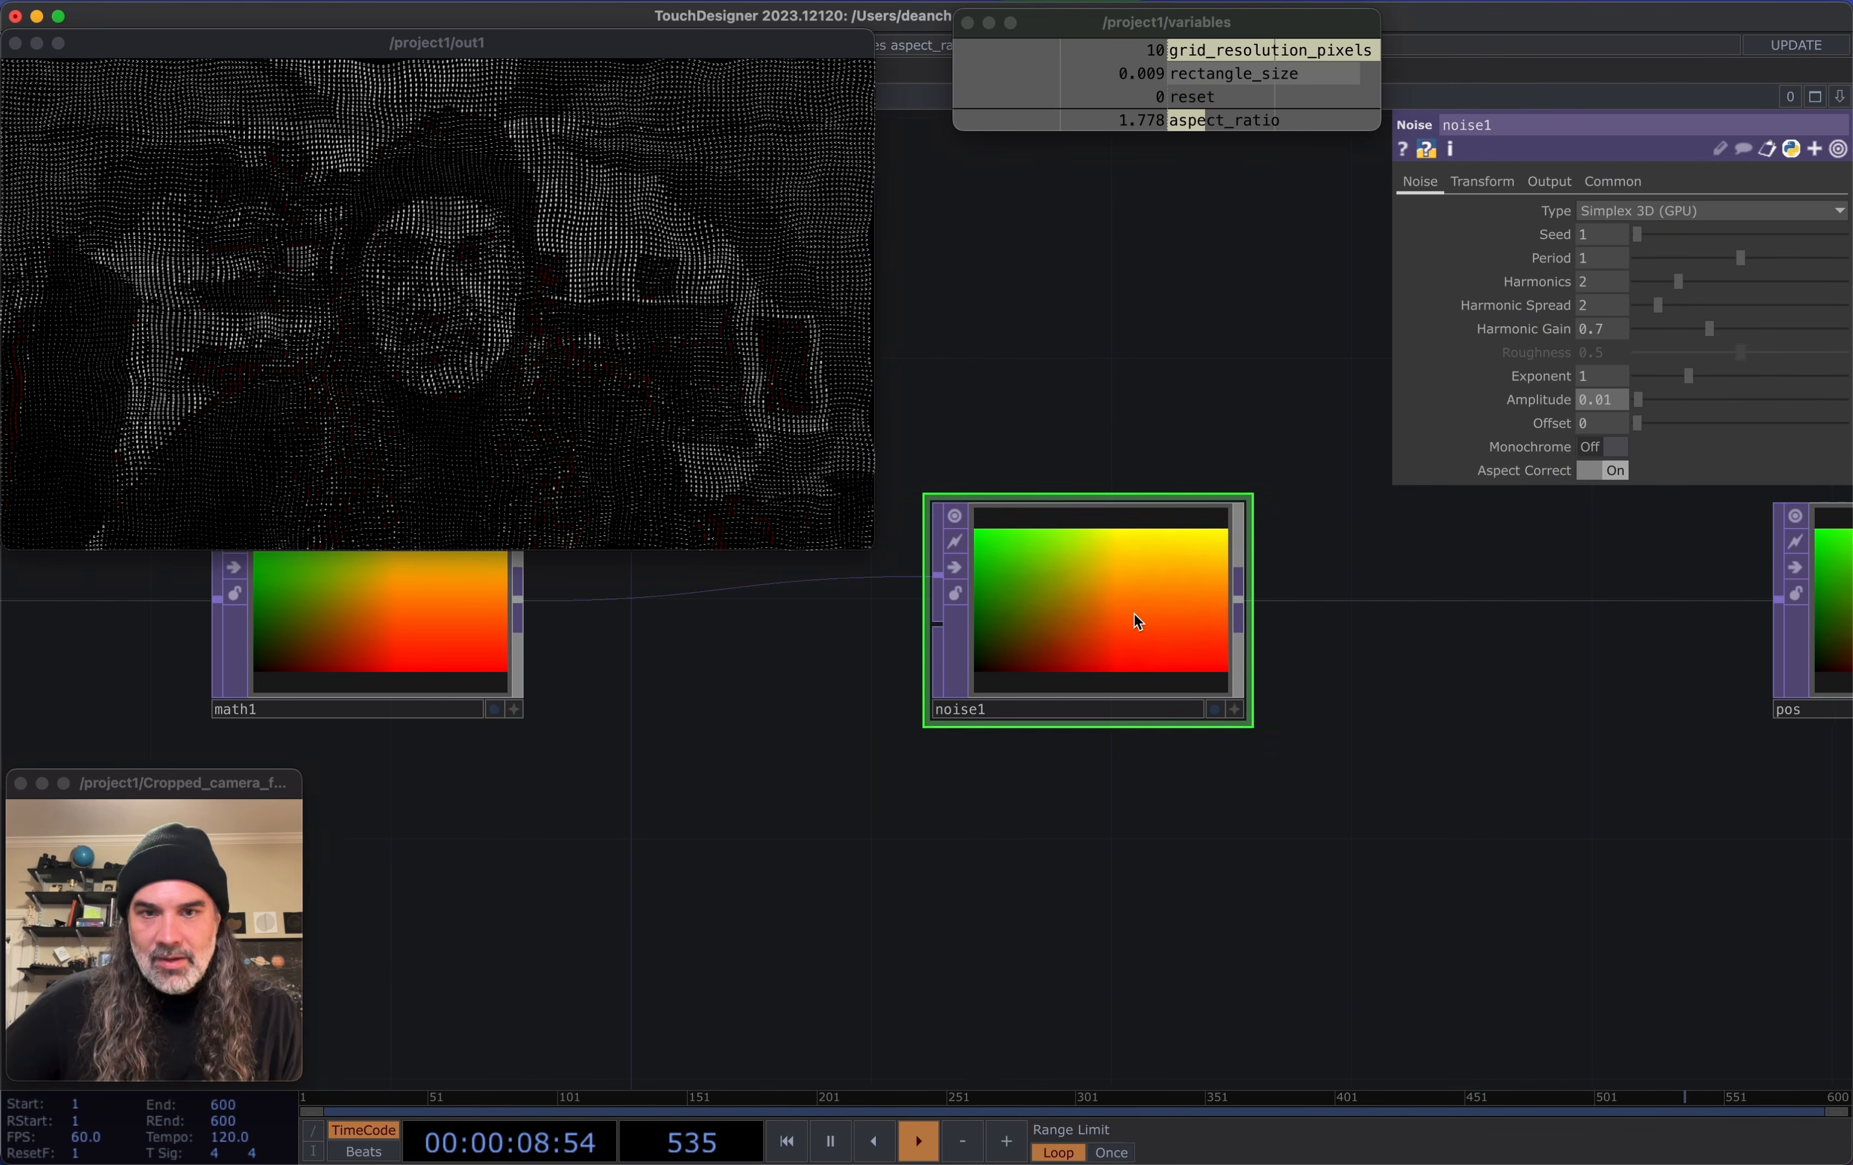
Animate noise1 by driving its Z translation with an absTime expression, and return to its main noise settings
click(1481, 185)
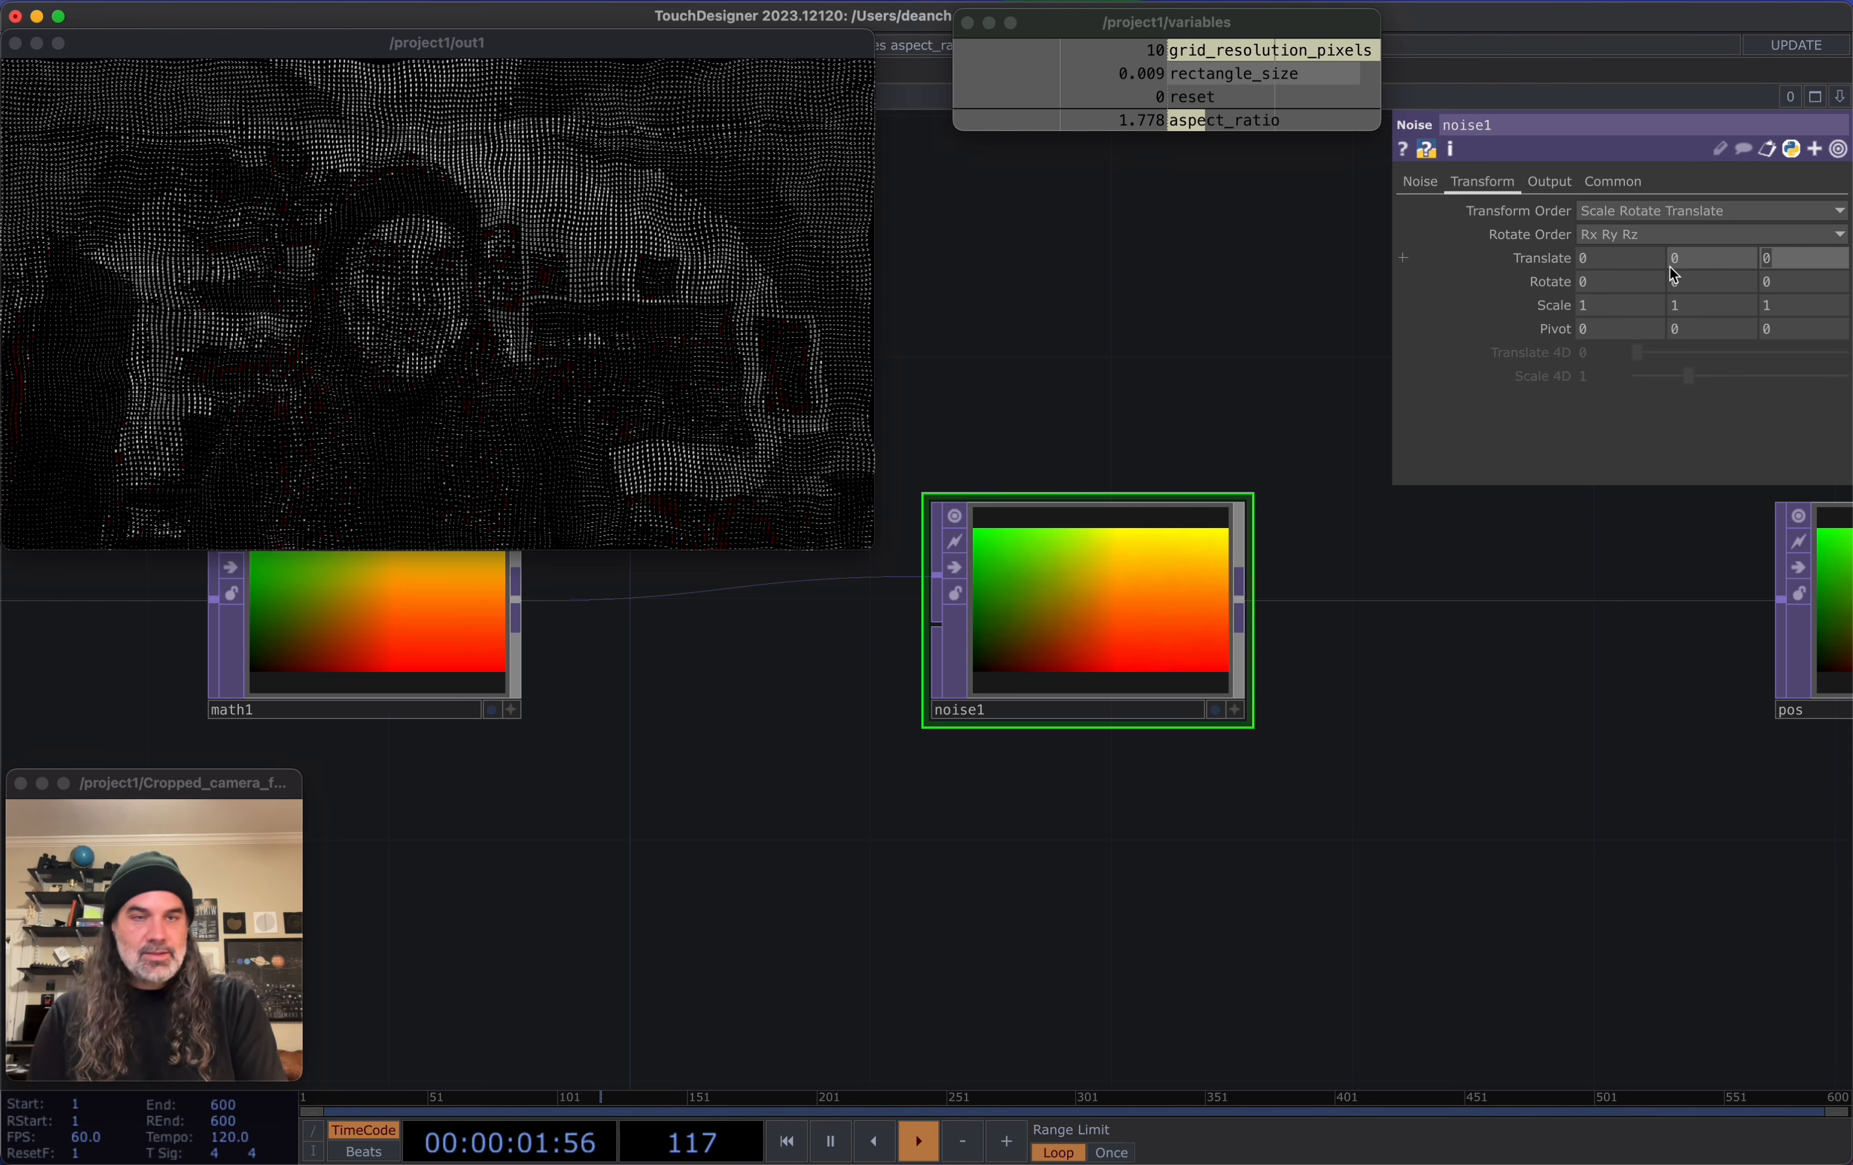
click(1806, 262)
text(absTime.s)
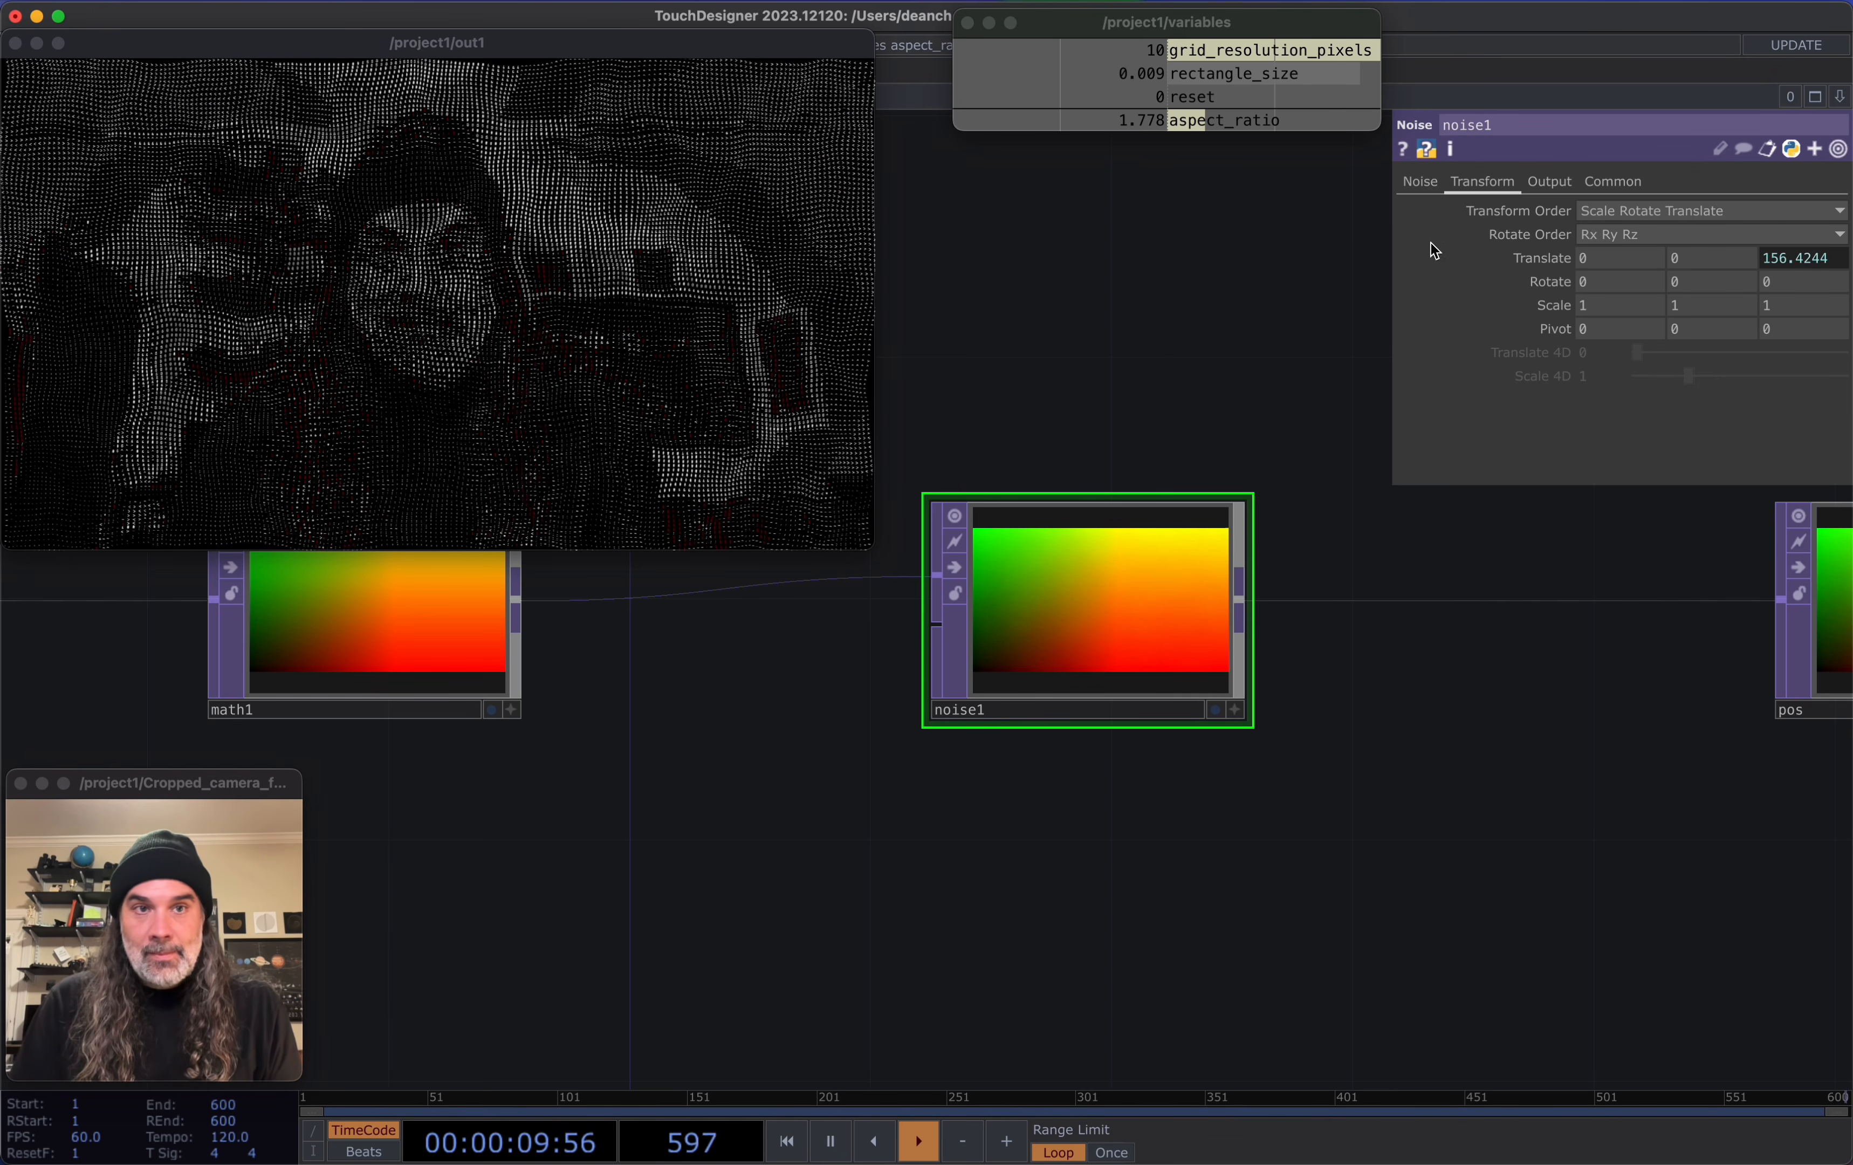
click(1401, 177)
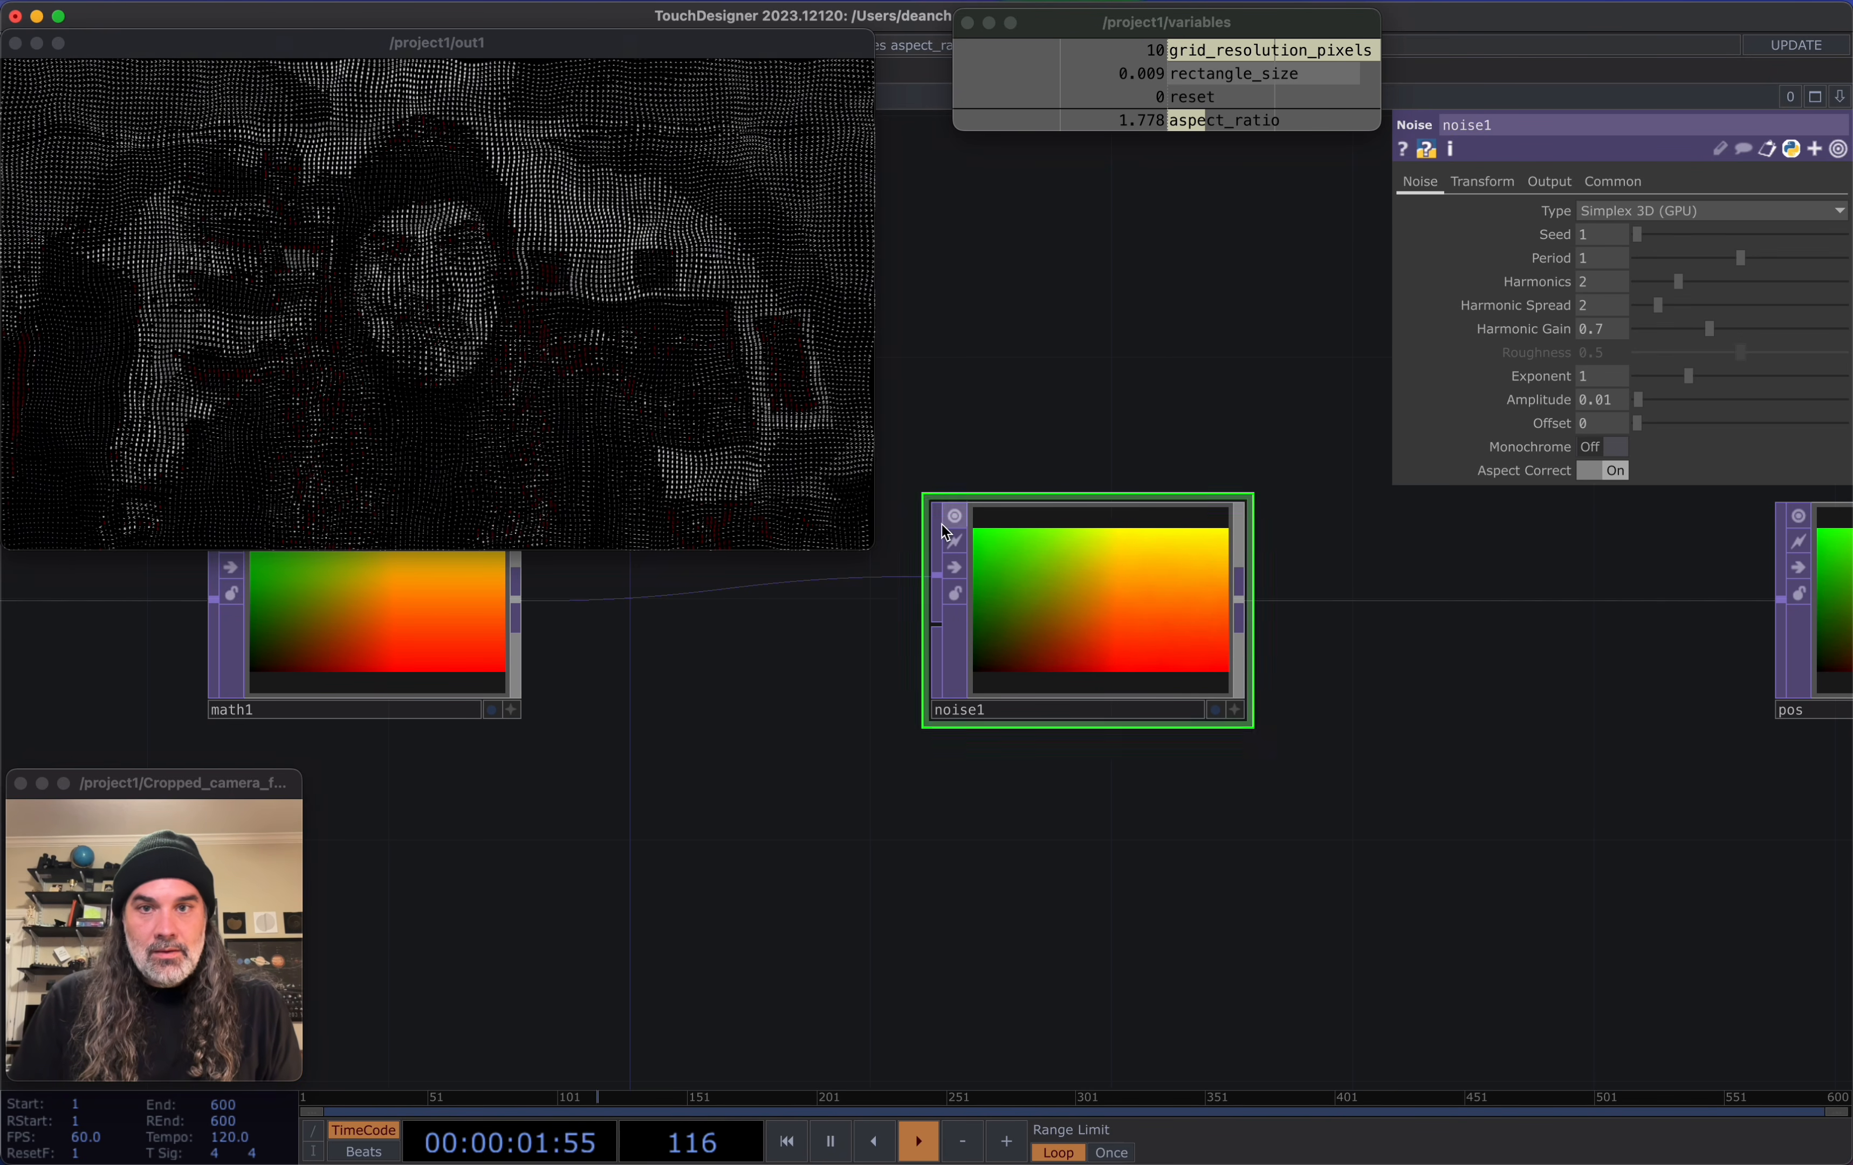
Set noise1's Period to 1.53 while judging the distortion in an enlarged out1 viewer, and shrink the viewer again
drag(868, 565, 1783, 1016)
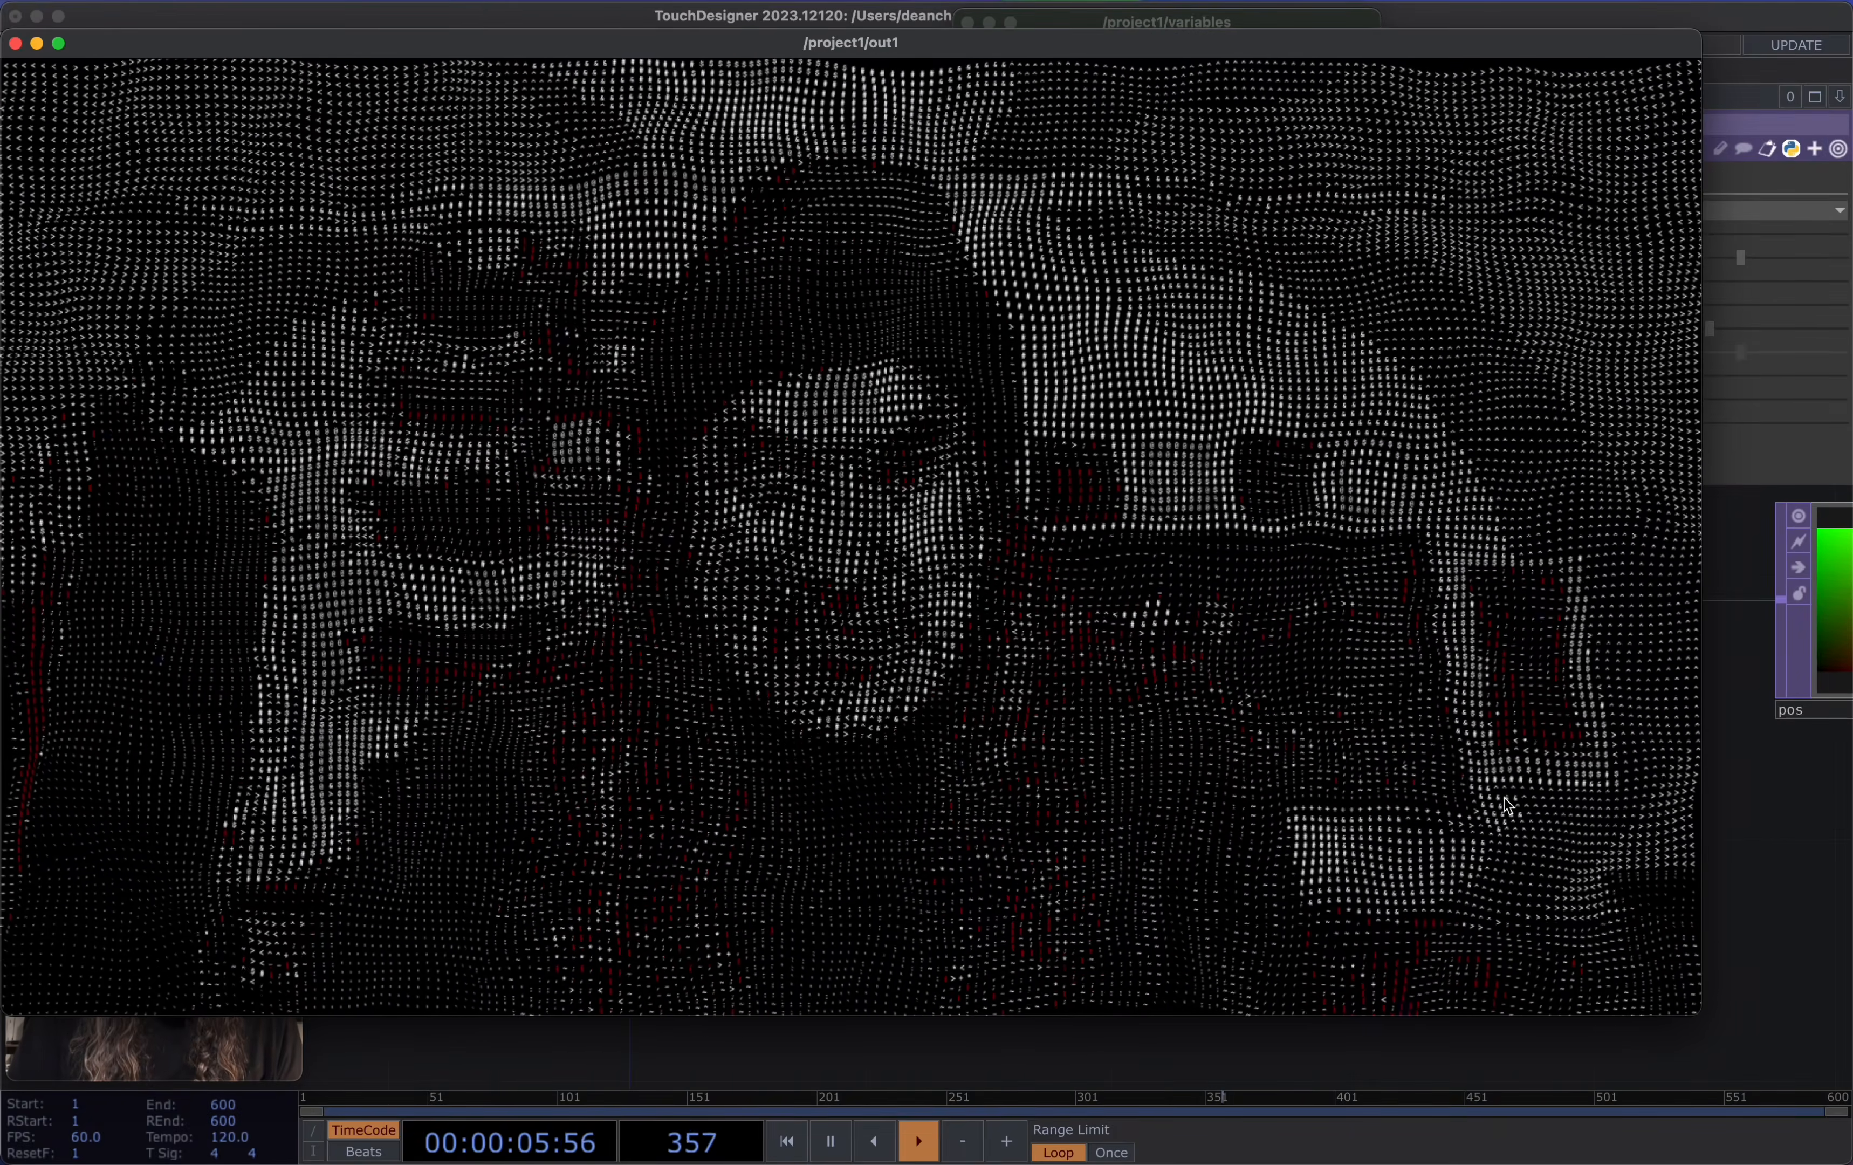
drag(1699, 685, 1234, 654)
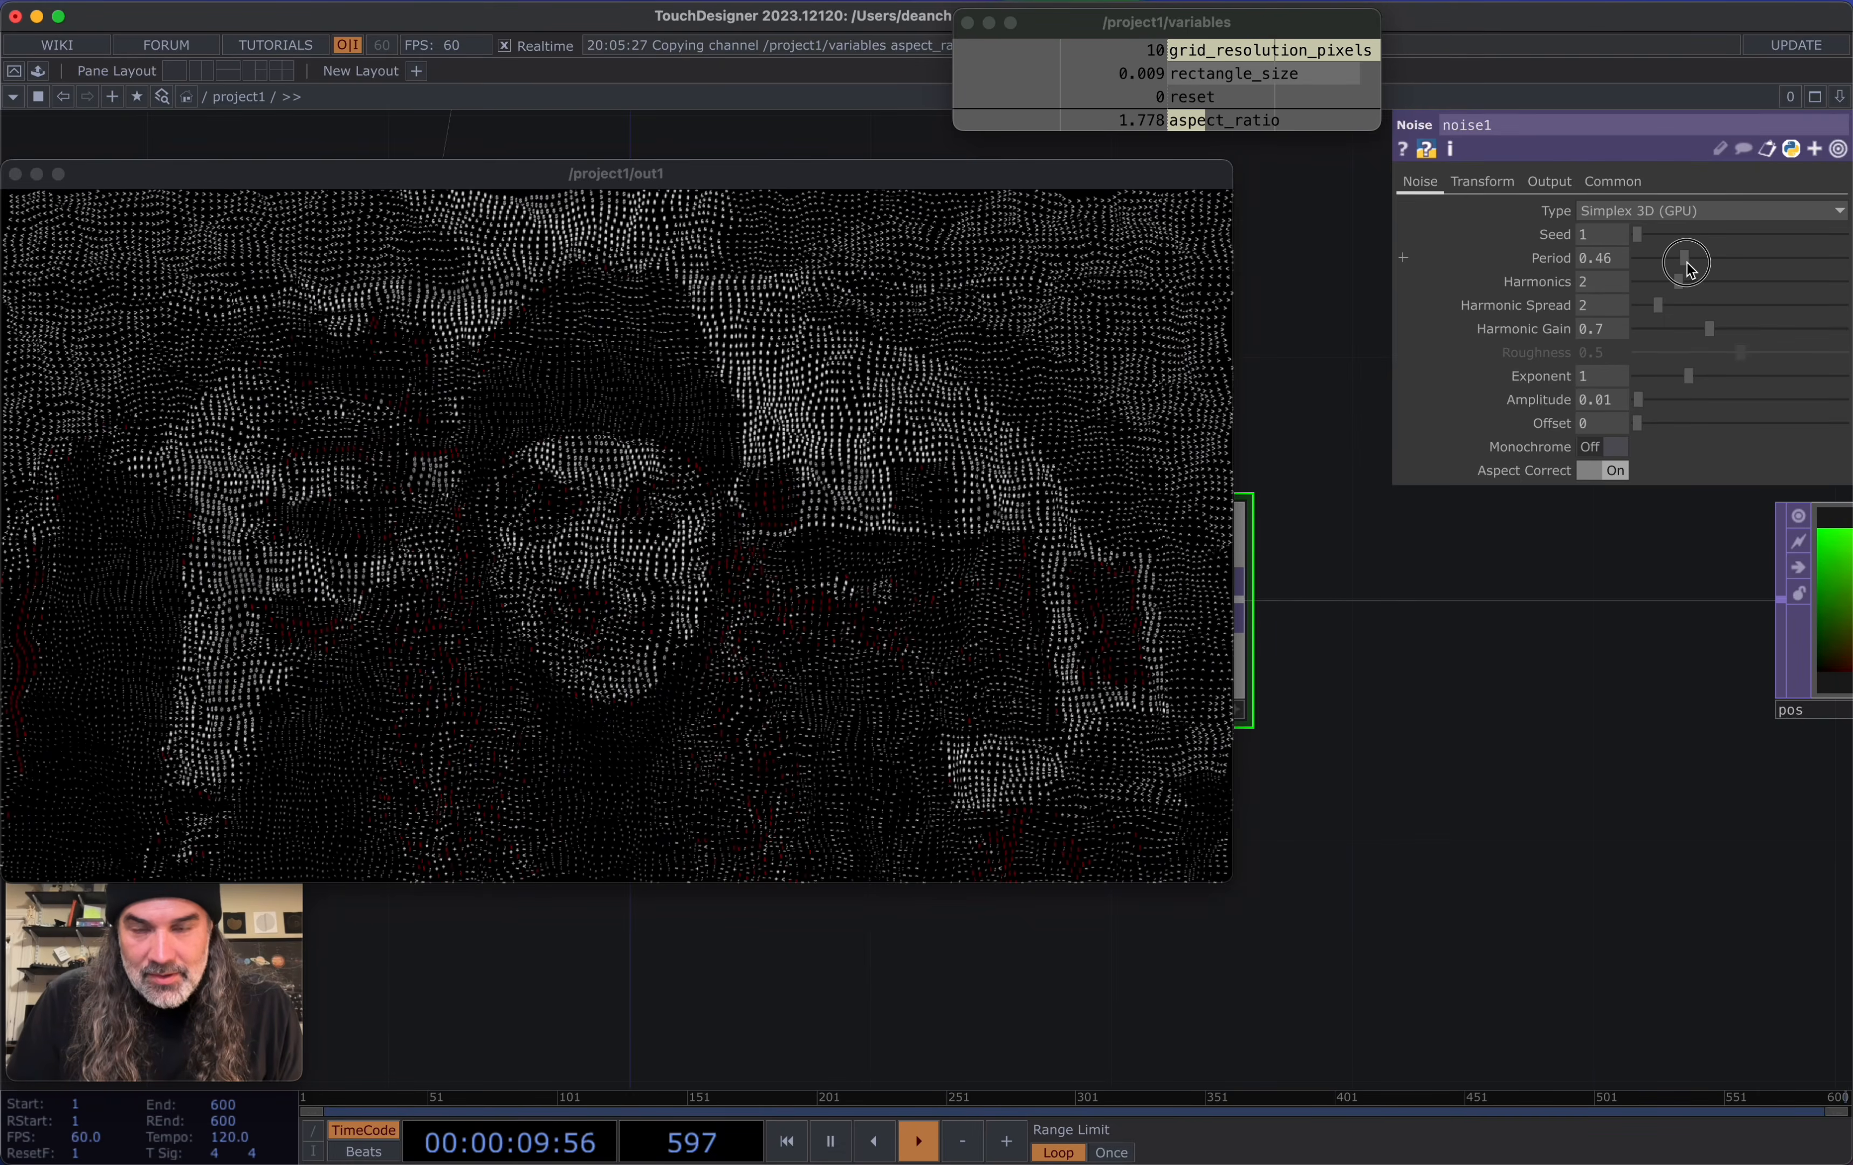
drag(1689, 264, 1795, 258)
drag(1227, 886, 911, 738)
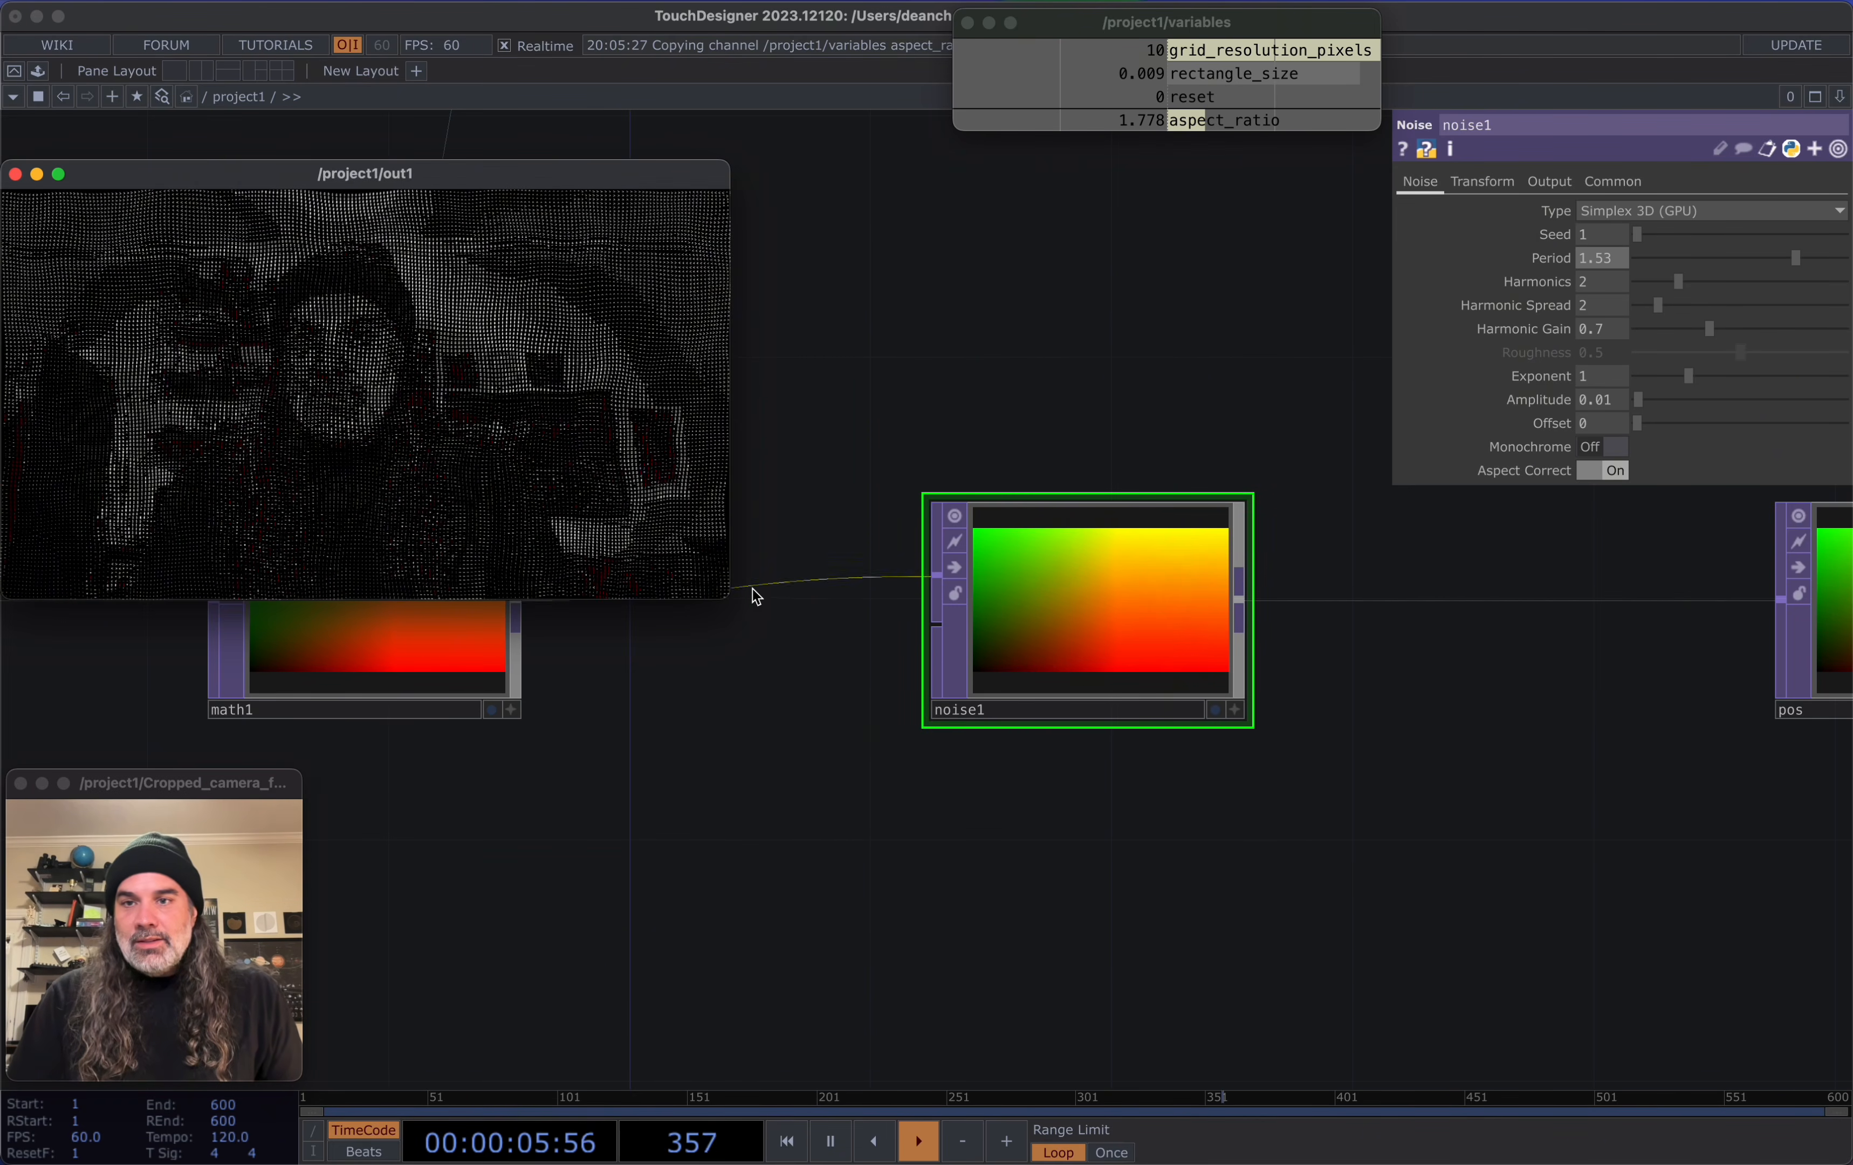
Examine the animated noise distortion in a greatly enlarged out1 viewer, and reduce it to a small floating window
drag(757, 623, 1709, 1148)
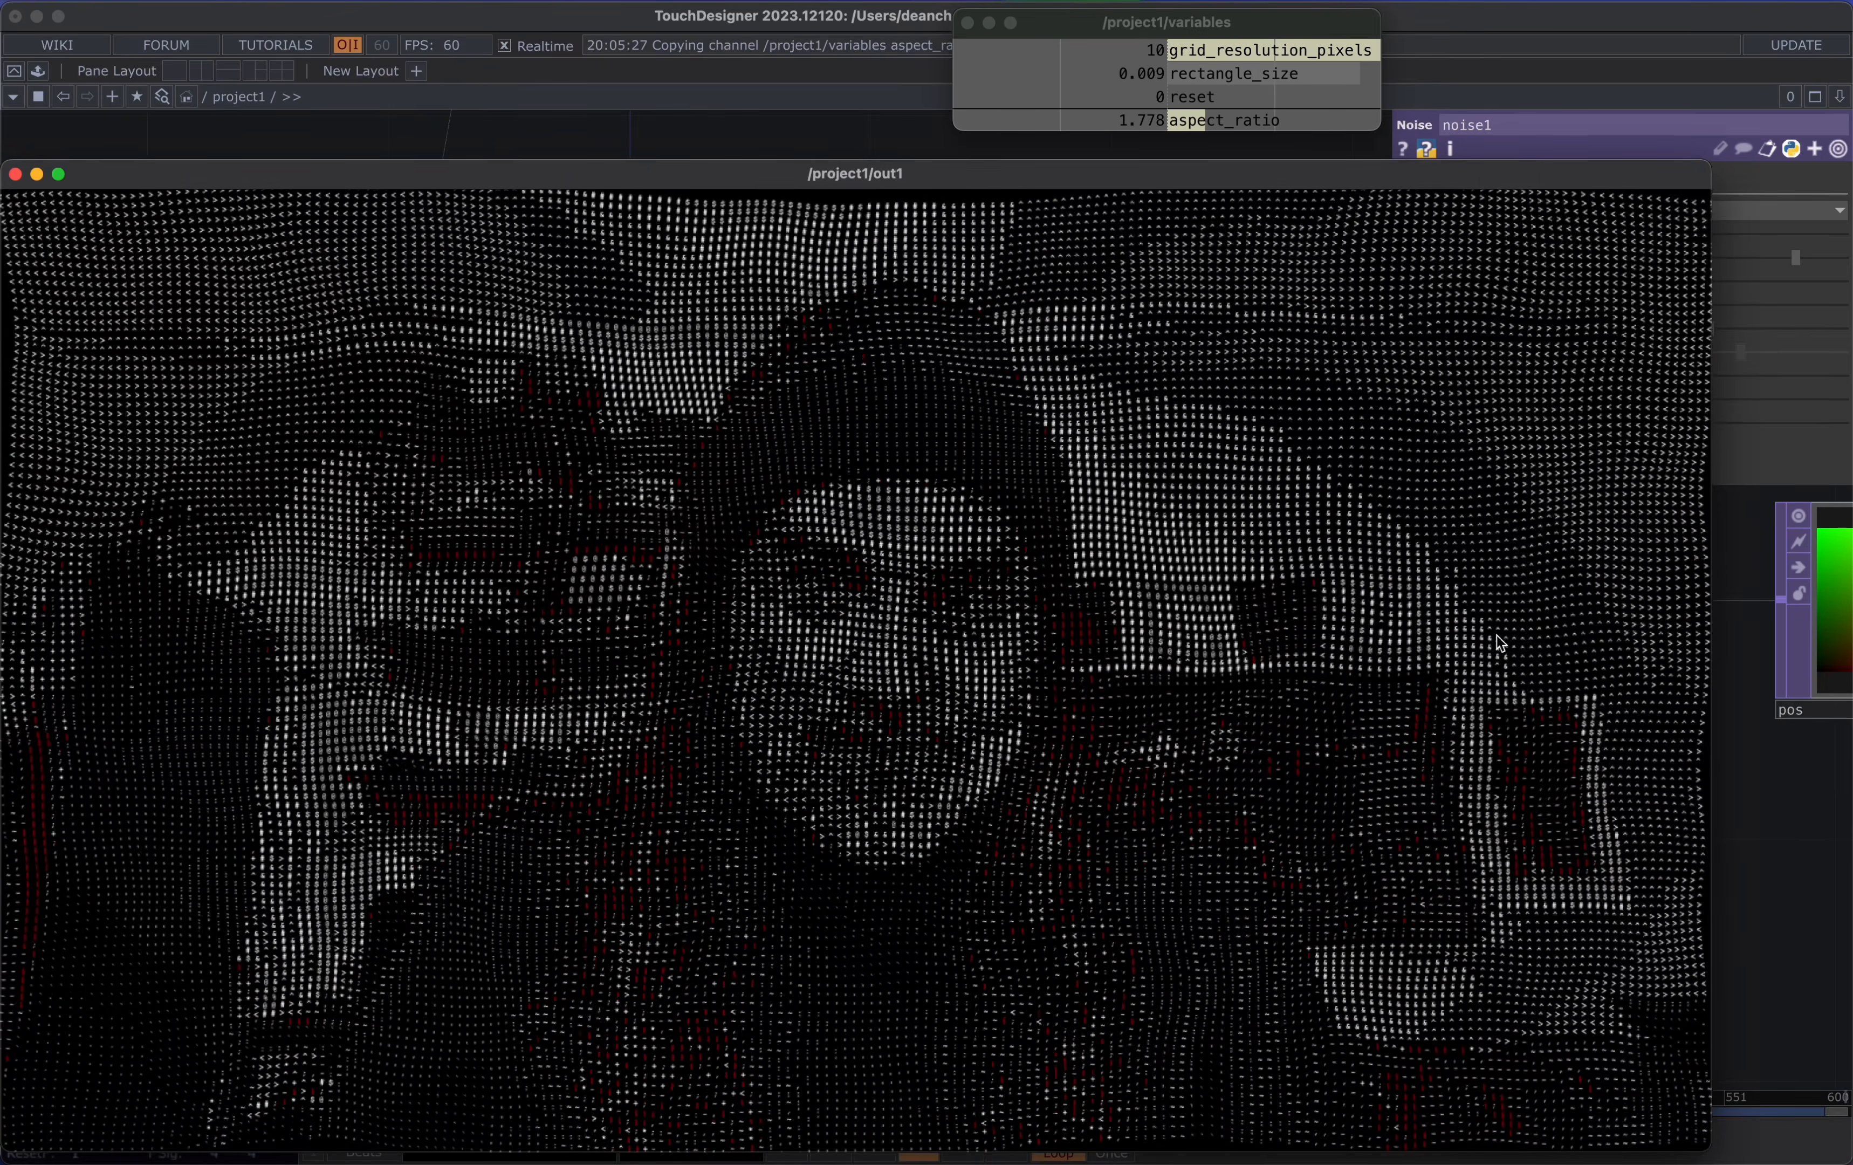
drag(1155, 180, 1243, 97)
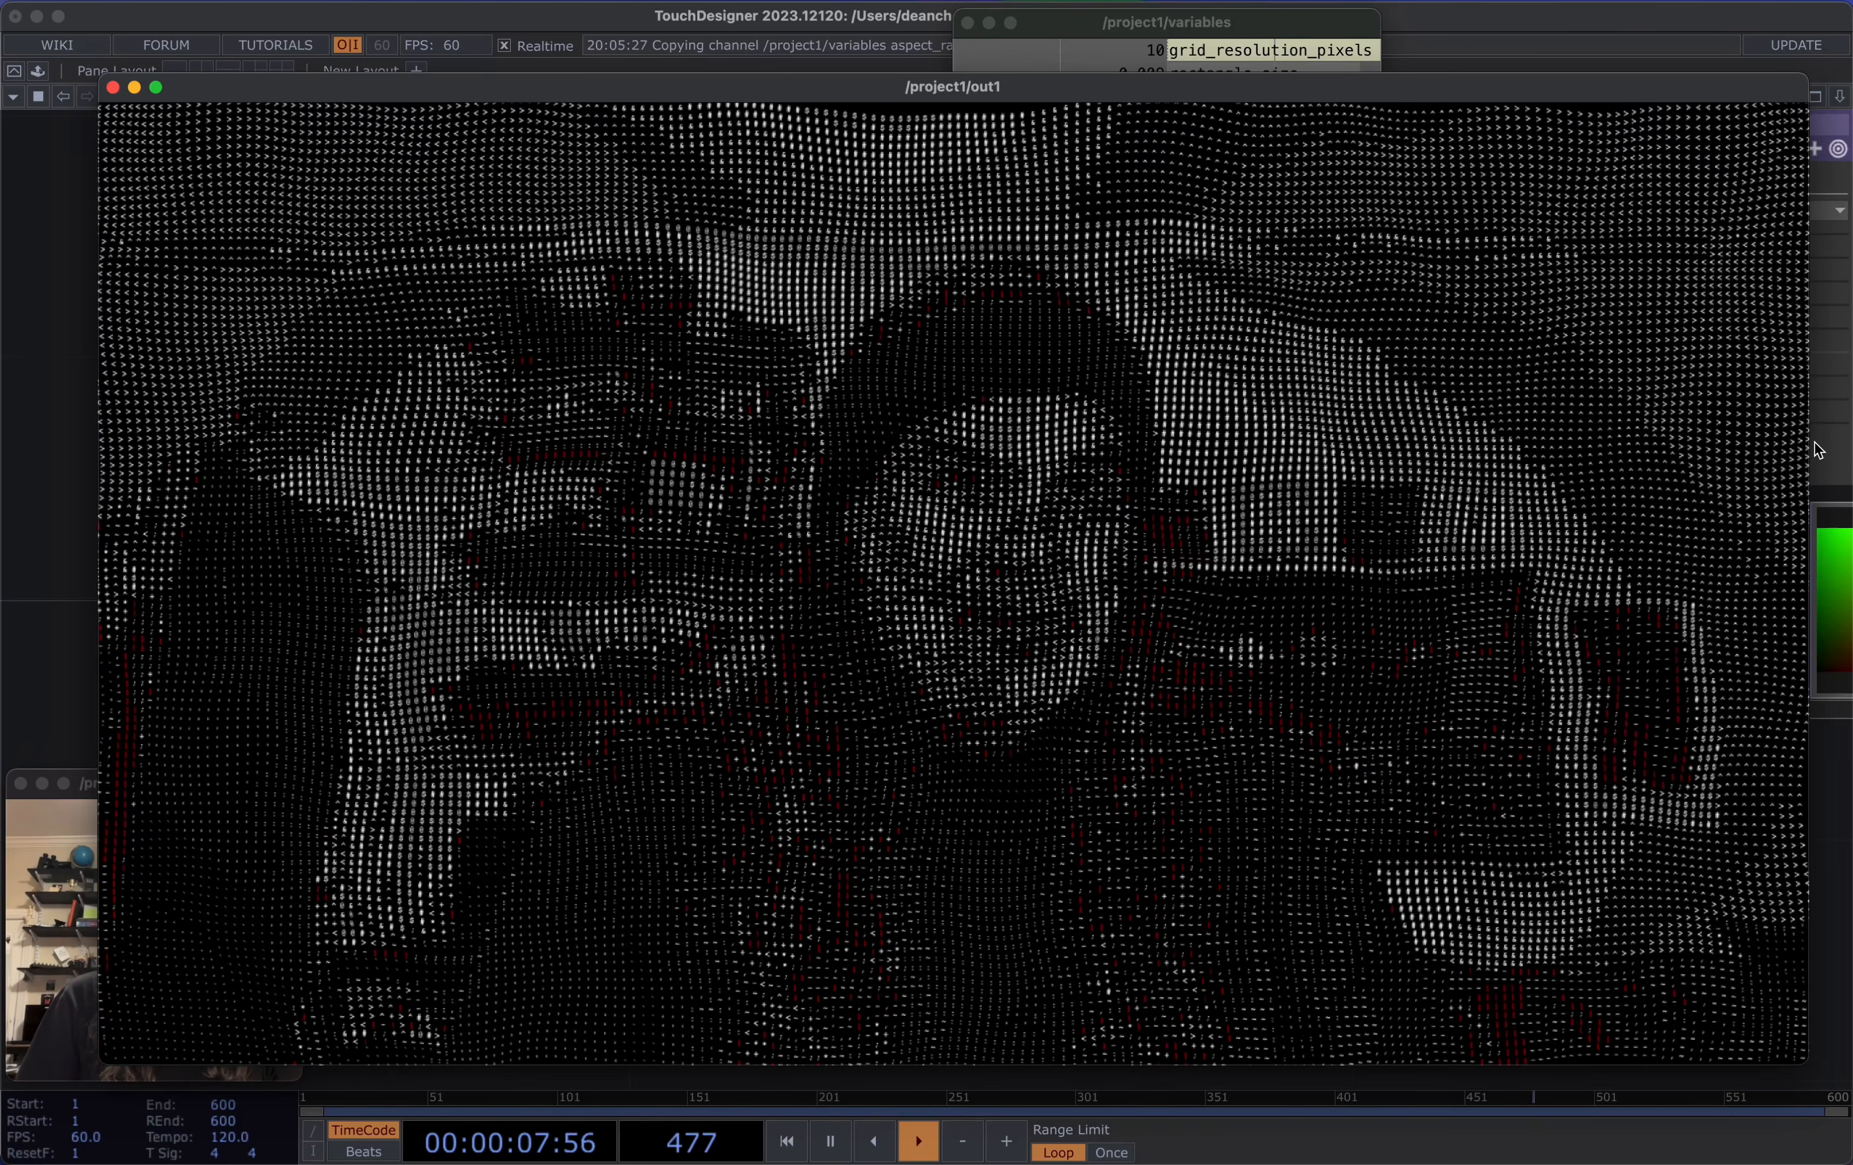
drag(1807, 438, 947, 393)
drag(628, 339, 537, 45)
Add the opticalFlow component from the palette's Tools collection to the empty area below the video and res1 nodes
scroll(804, 783, down, 10)
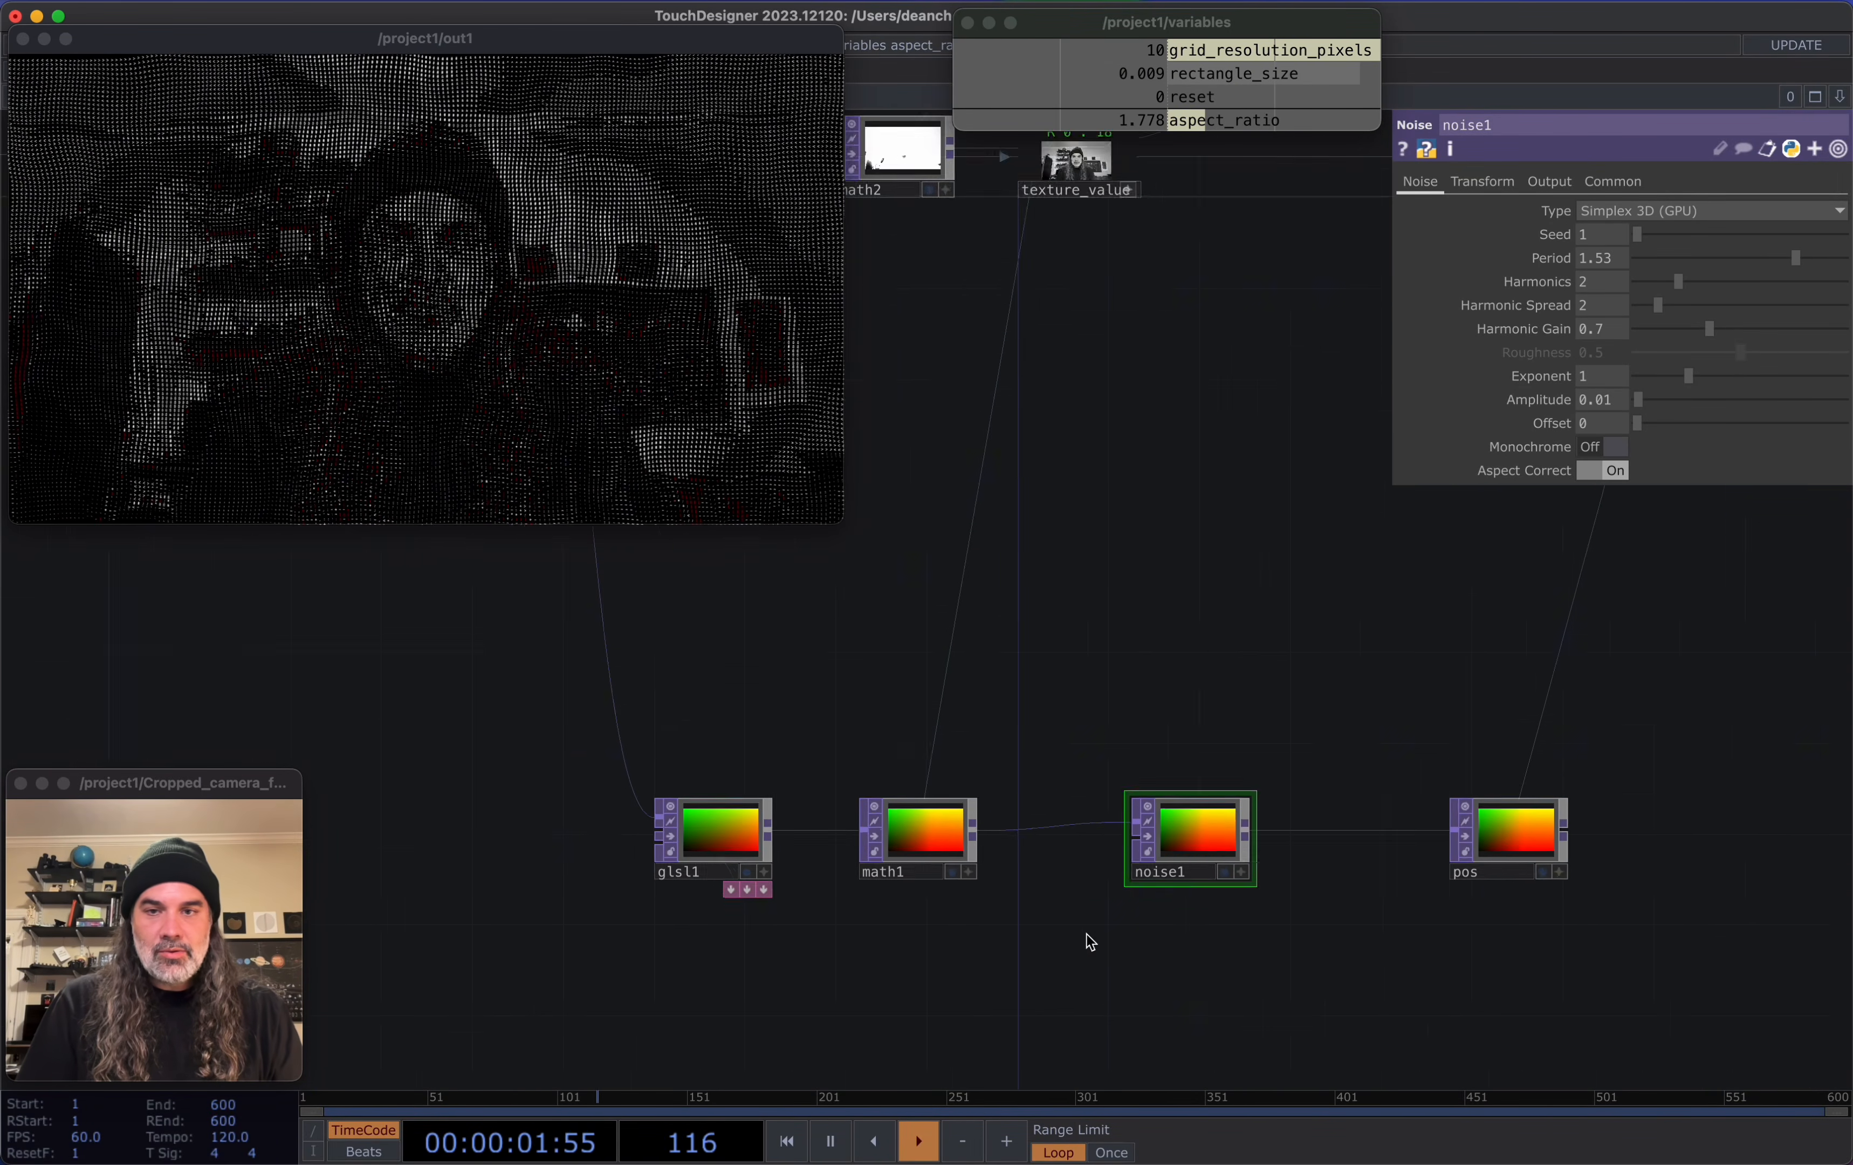
drag(1274, 849, 1342, 870)
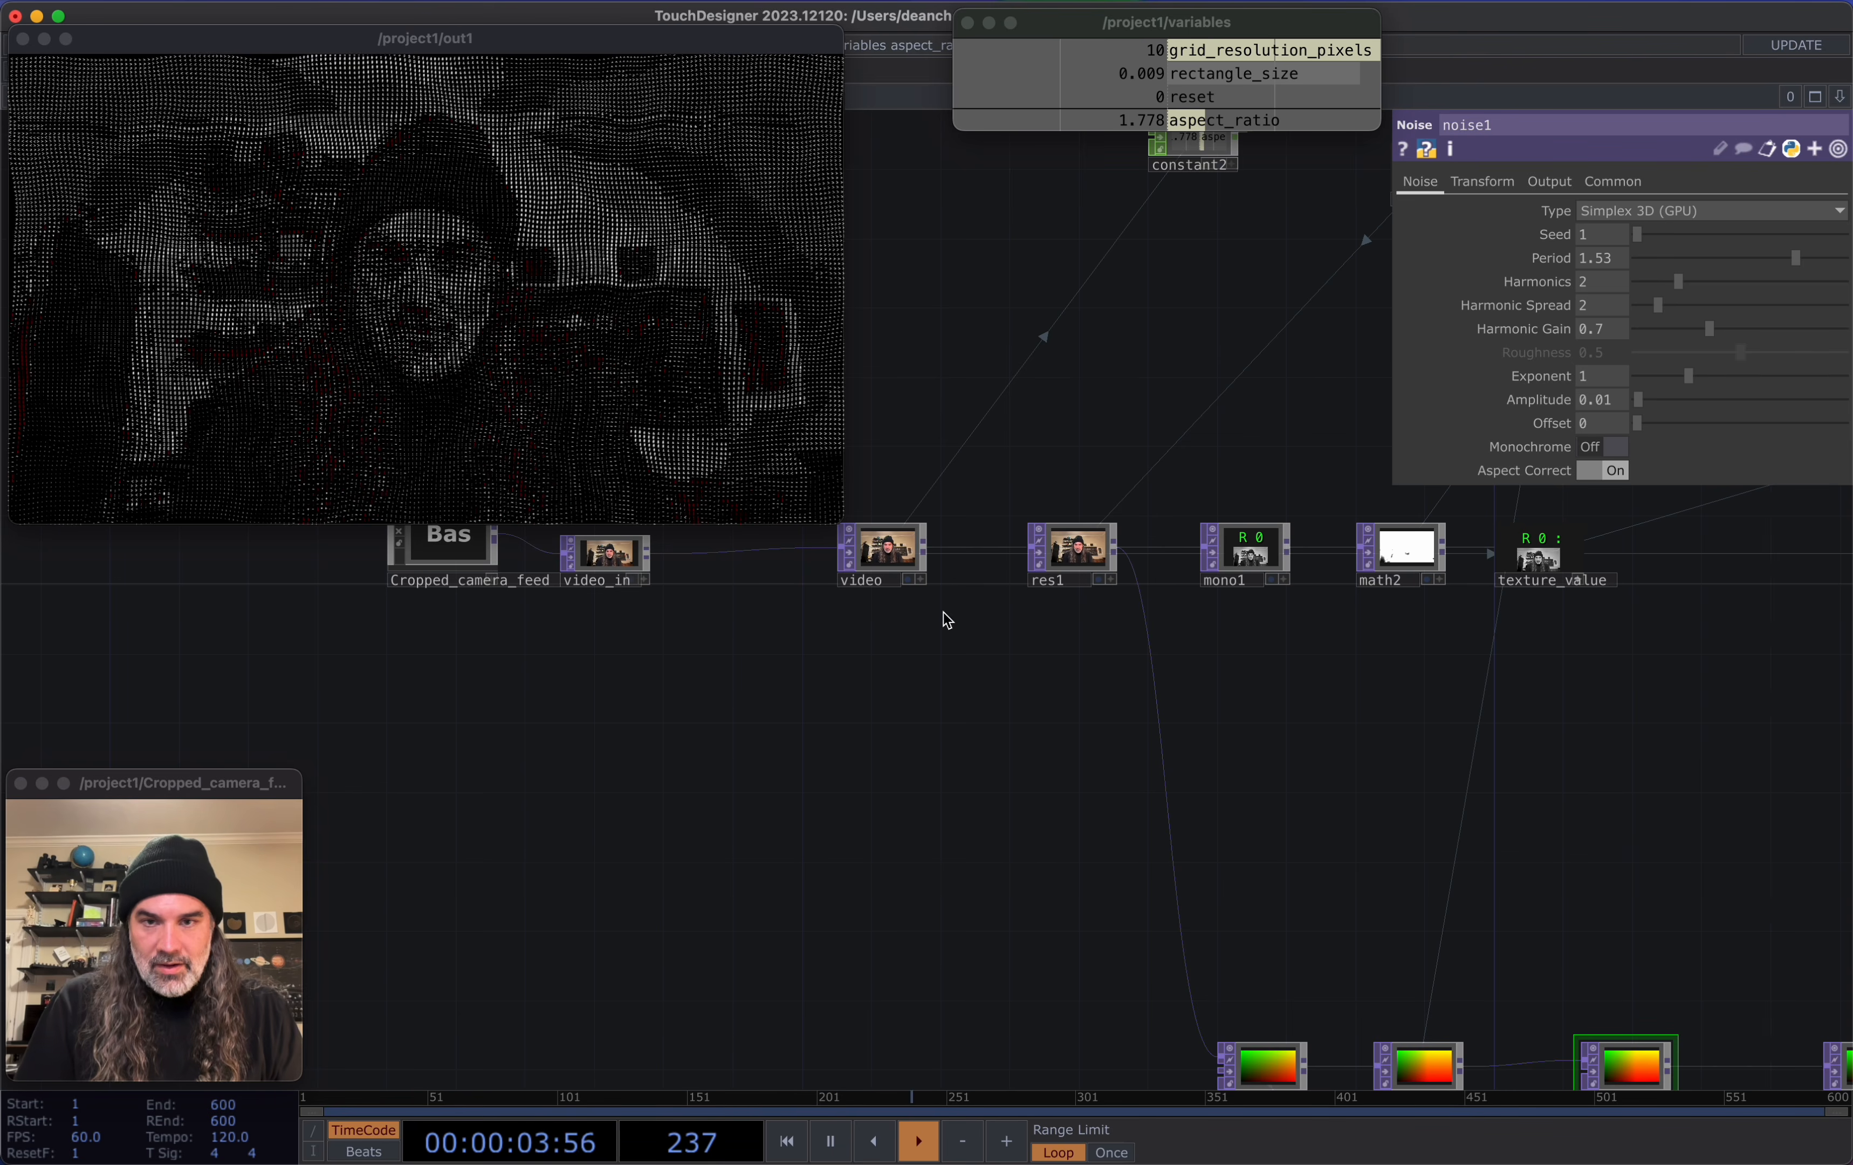
drag(426, 43, 758, 72)
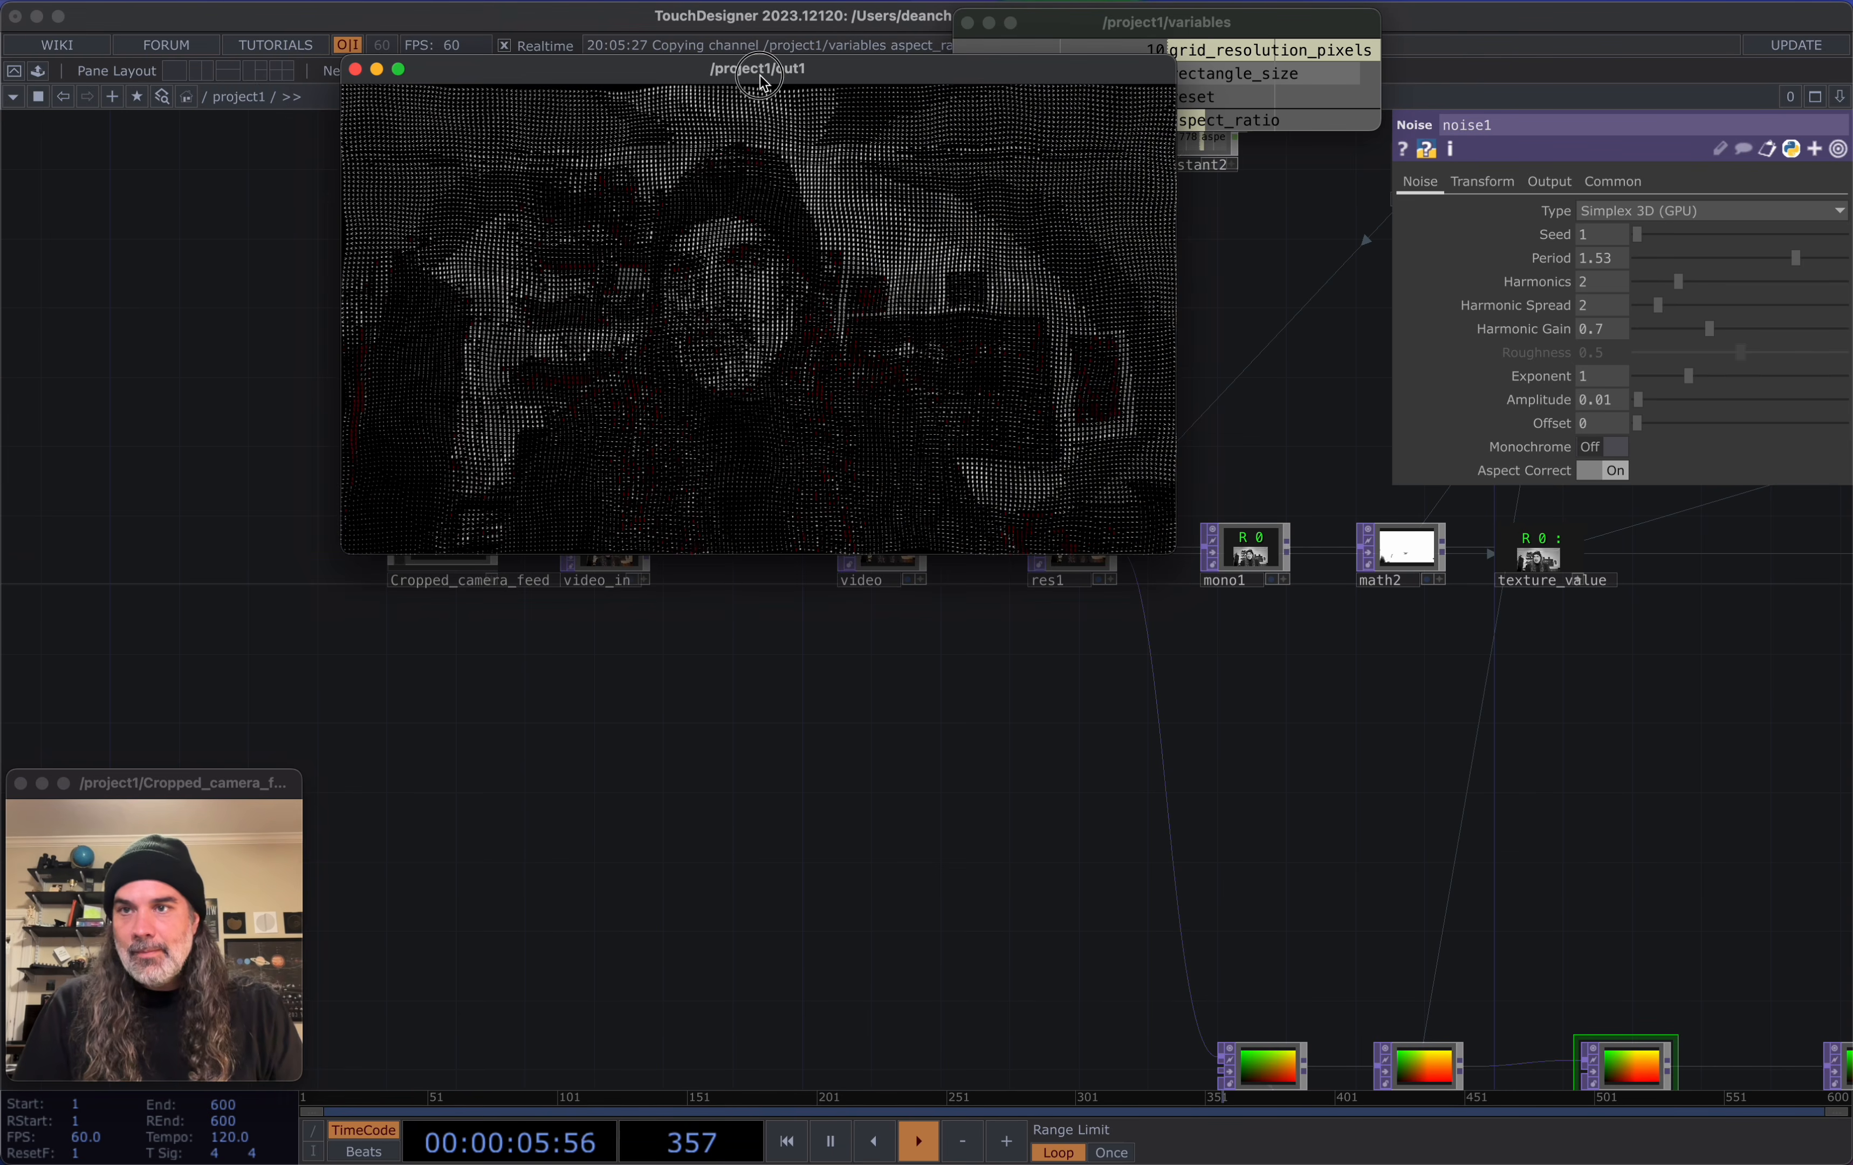
click(37, 72)
click(115, 264)
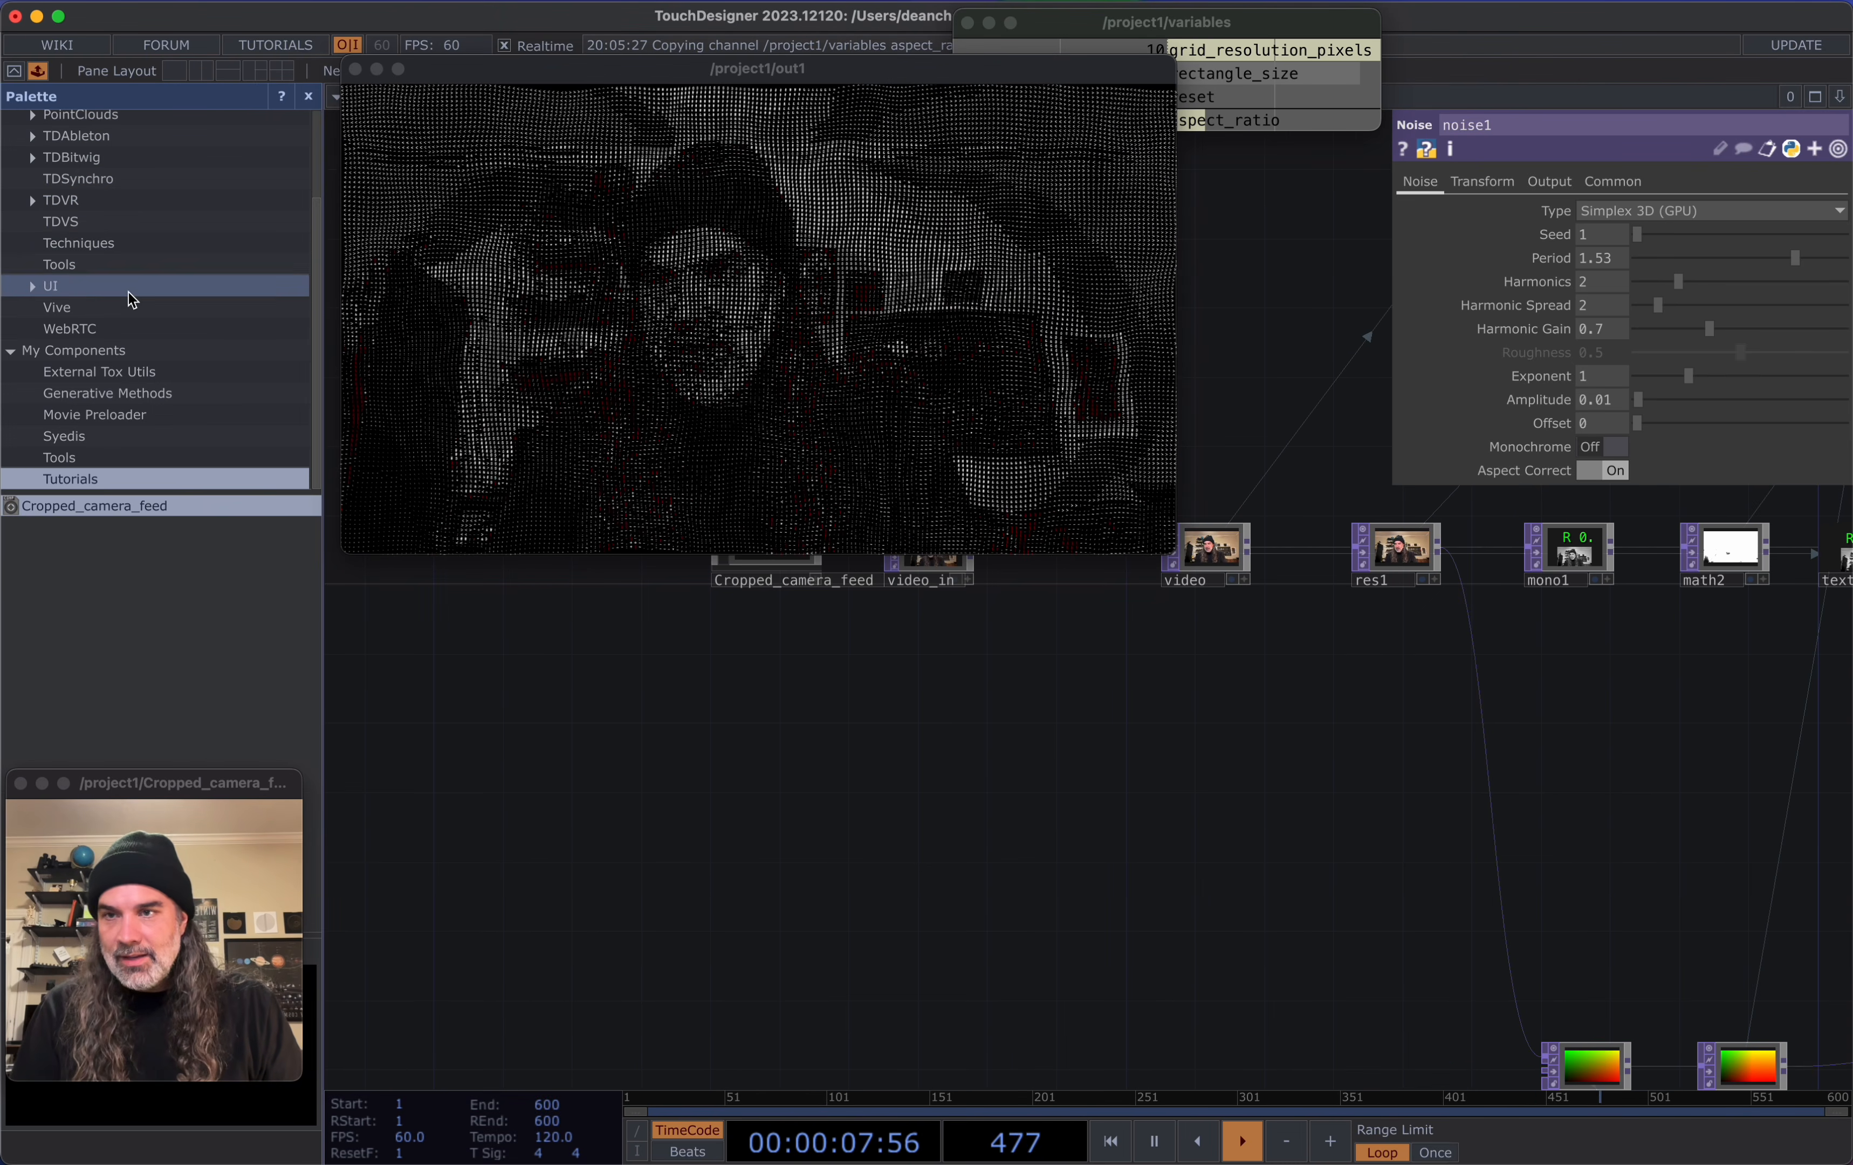
scroll(164, 592, down, 10)
scroll(168, 593, up, 3)
click(85, 654)
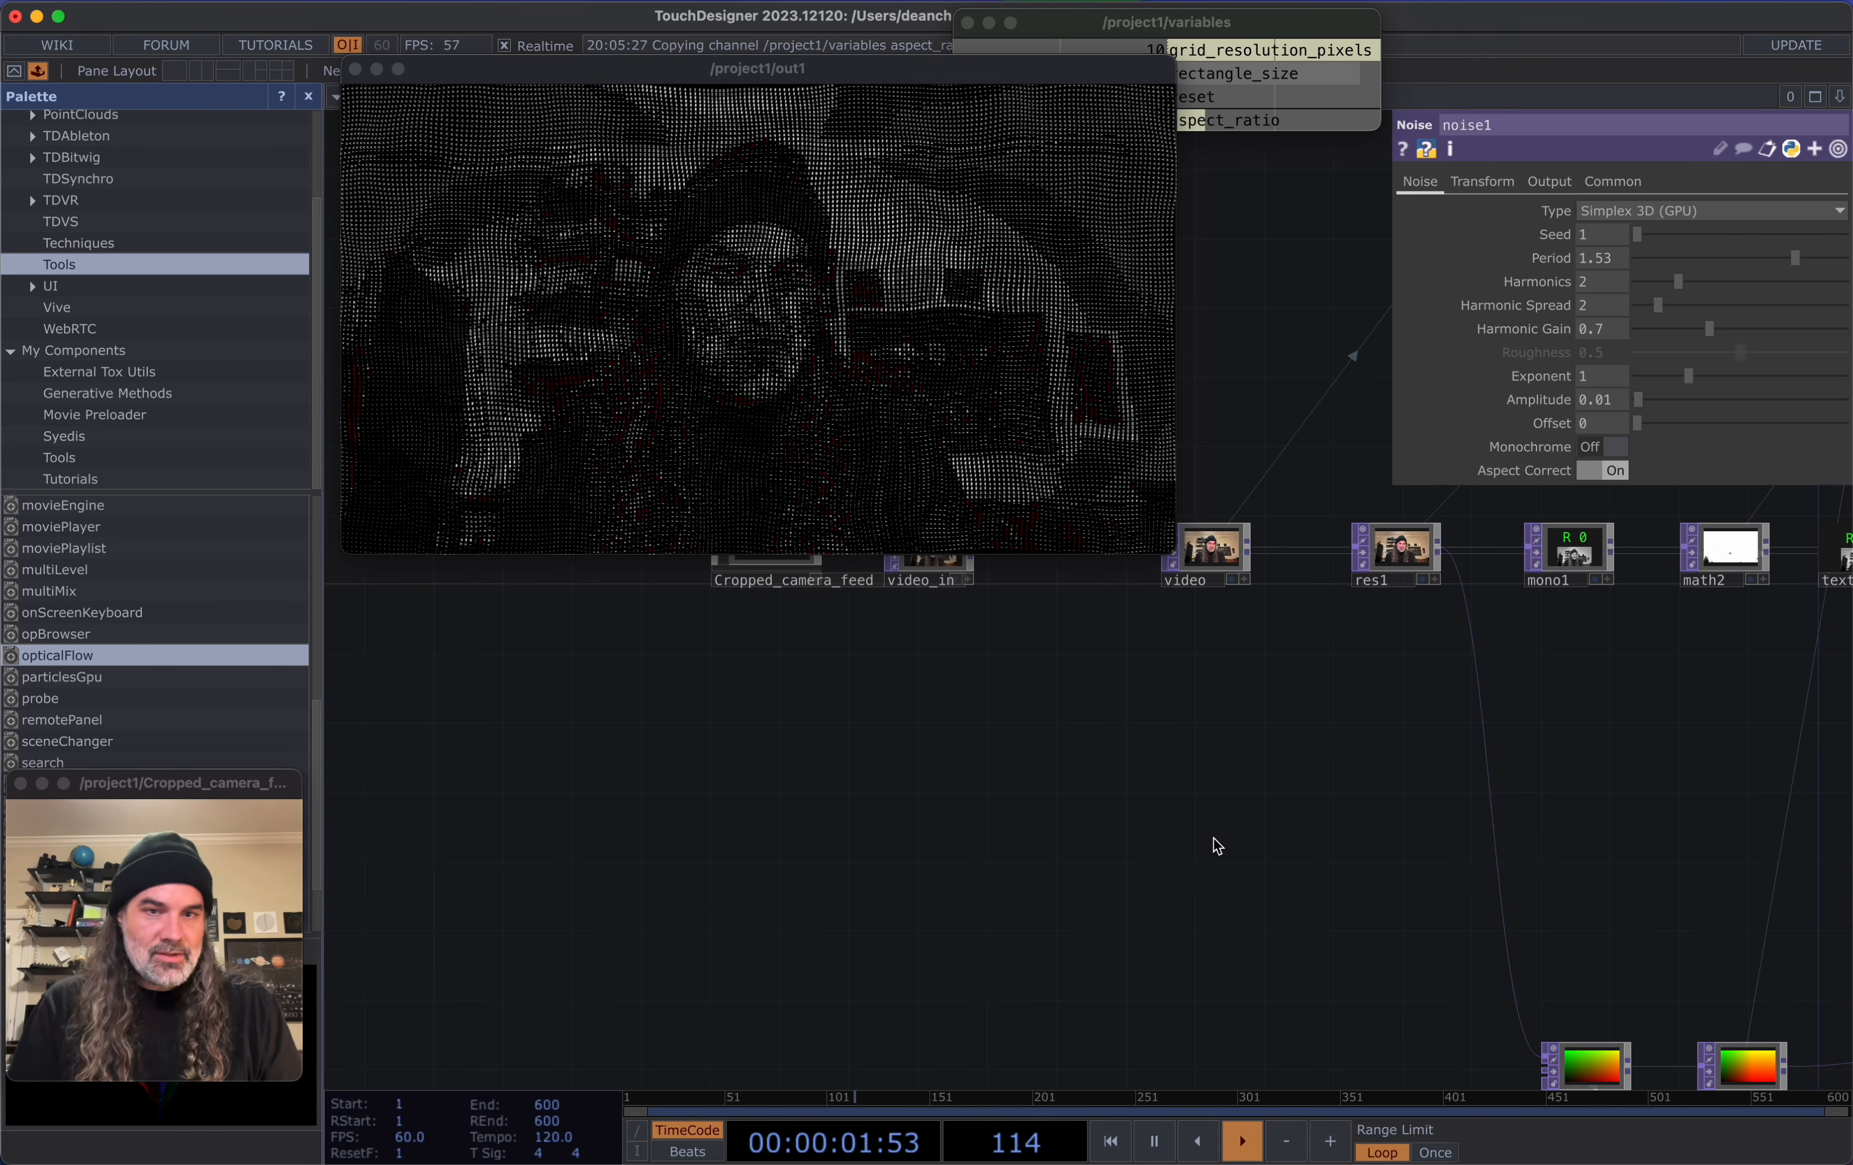
drag(1223, 828, 1224, 830)
drag(1054, 863, 713, 945)
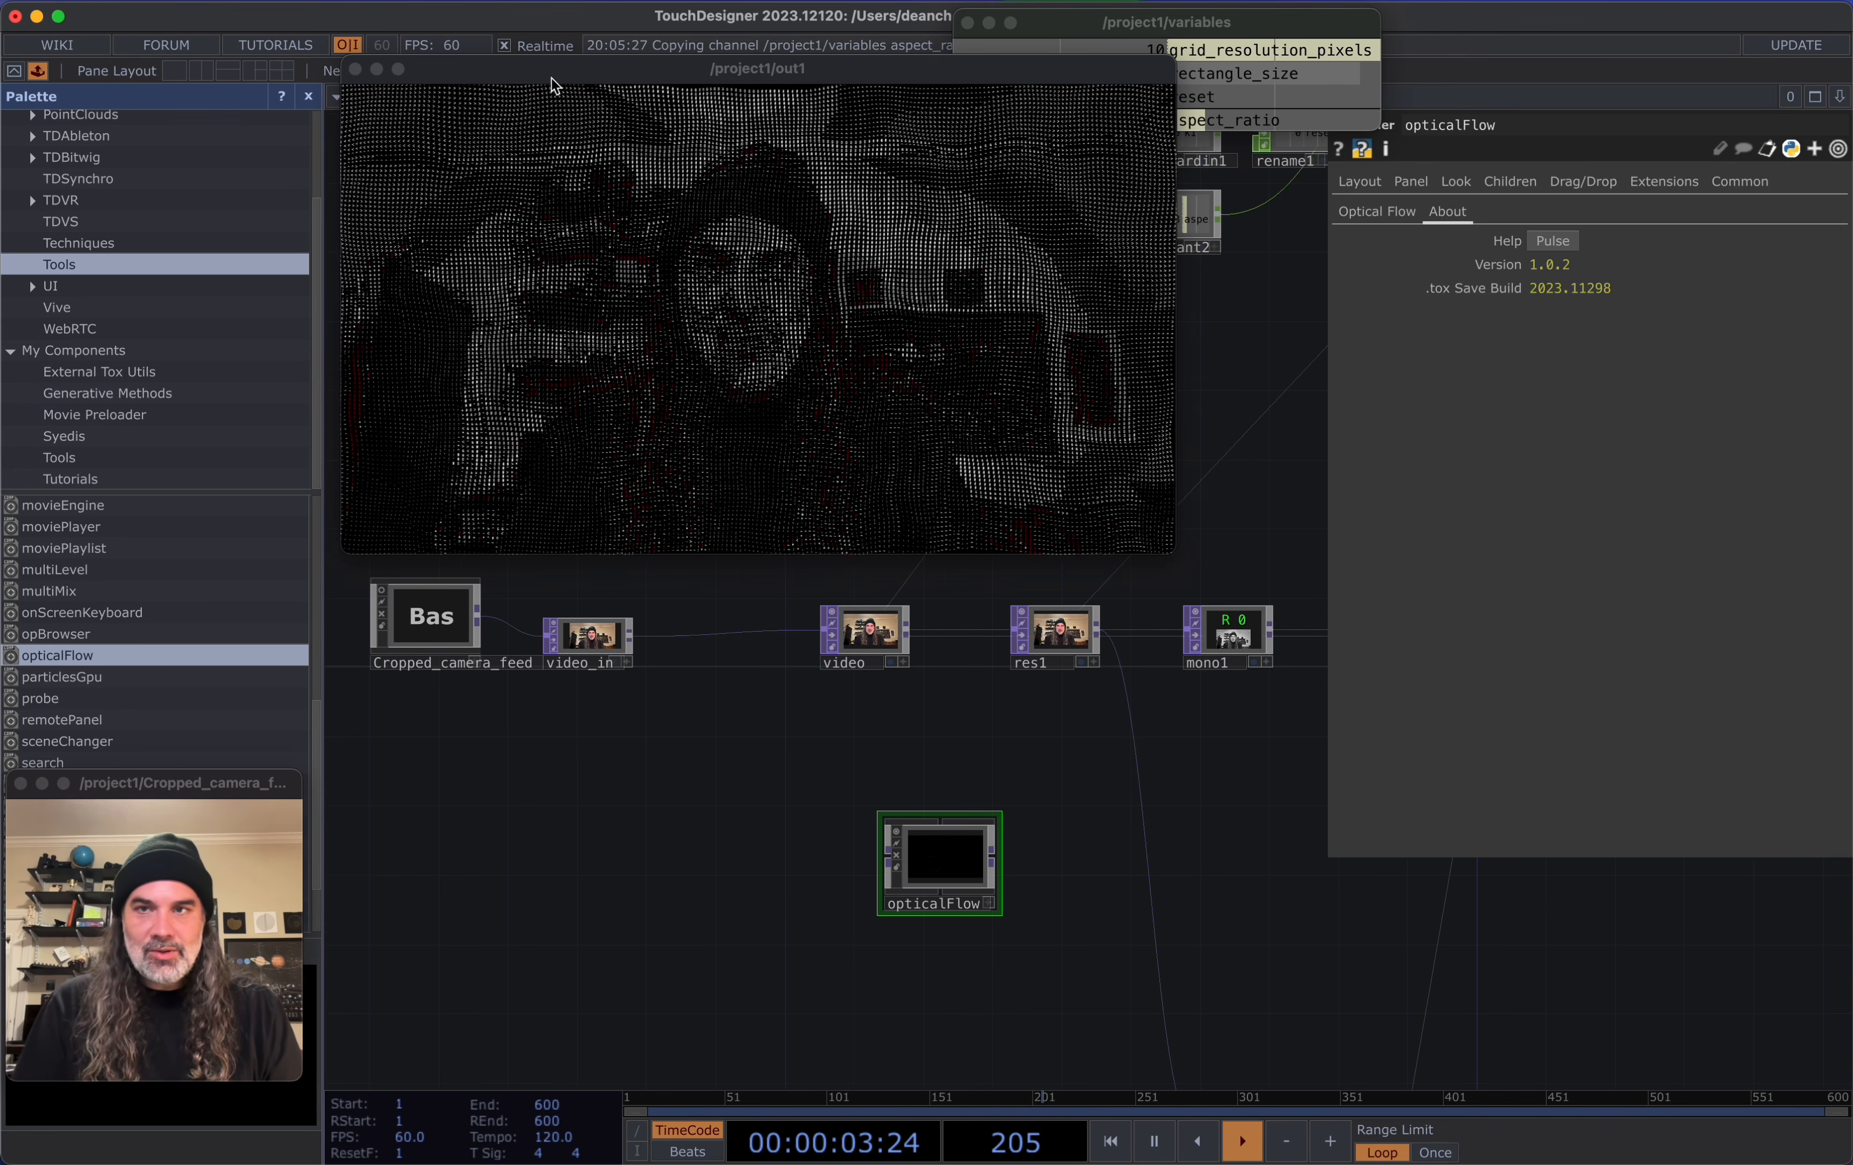
Close the palette, move the out1 viewer aside, and reposition the opticalFlow node below res1
click(308, 95)
drag(554, 70, 232, 35)
drag(832, 843, 996, 826)
drag(774, 819, 899, 803)
scroll(662, 761, up, 1)
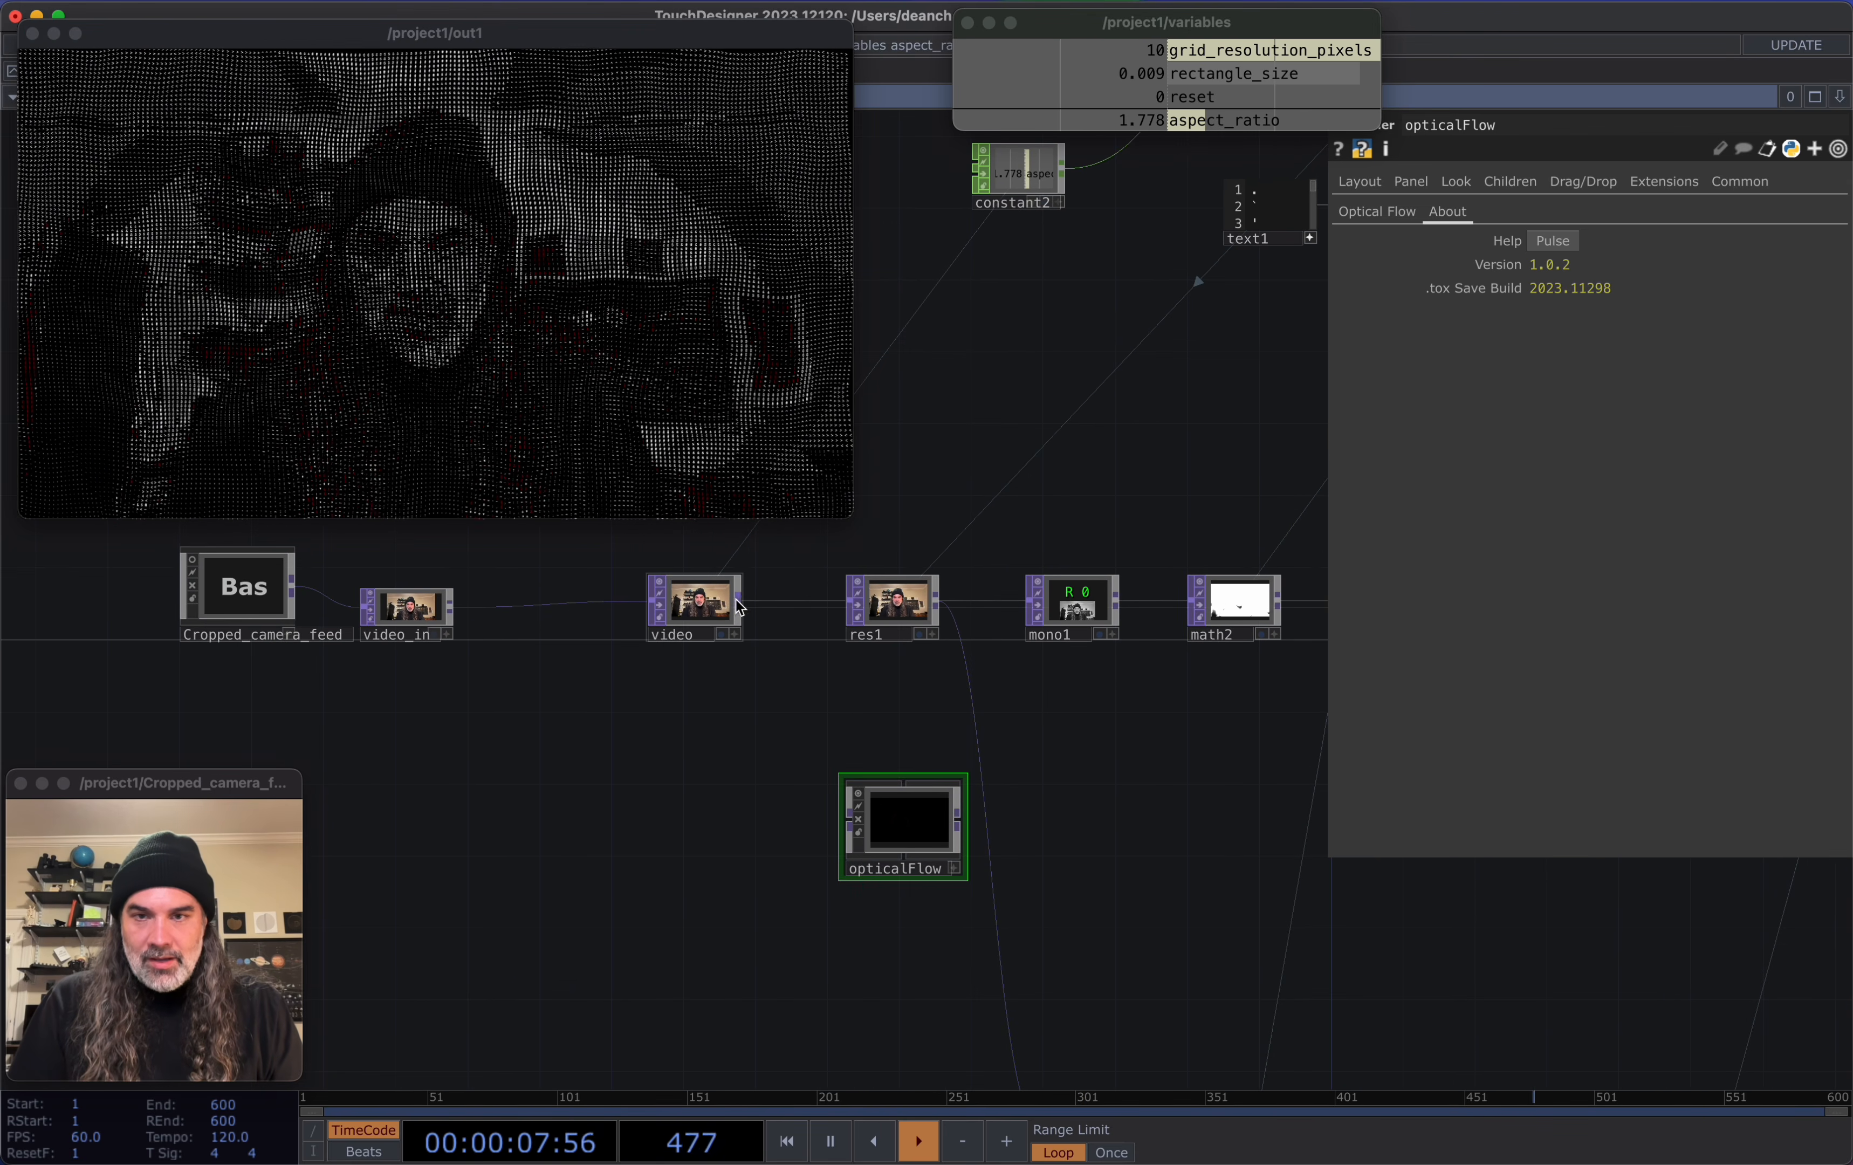
scroll(741, 607, up, 2)
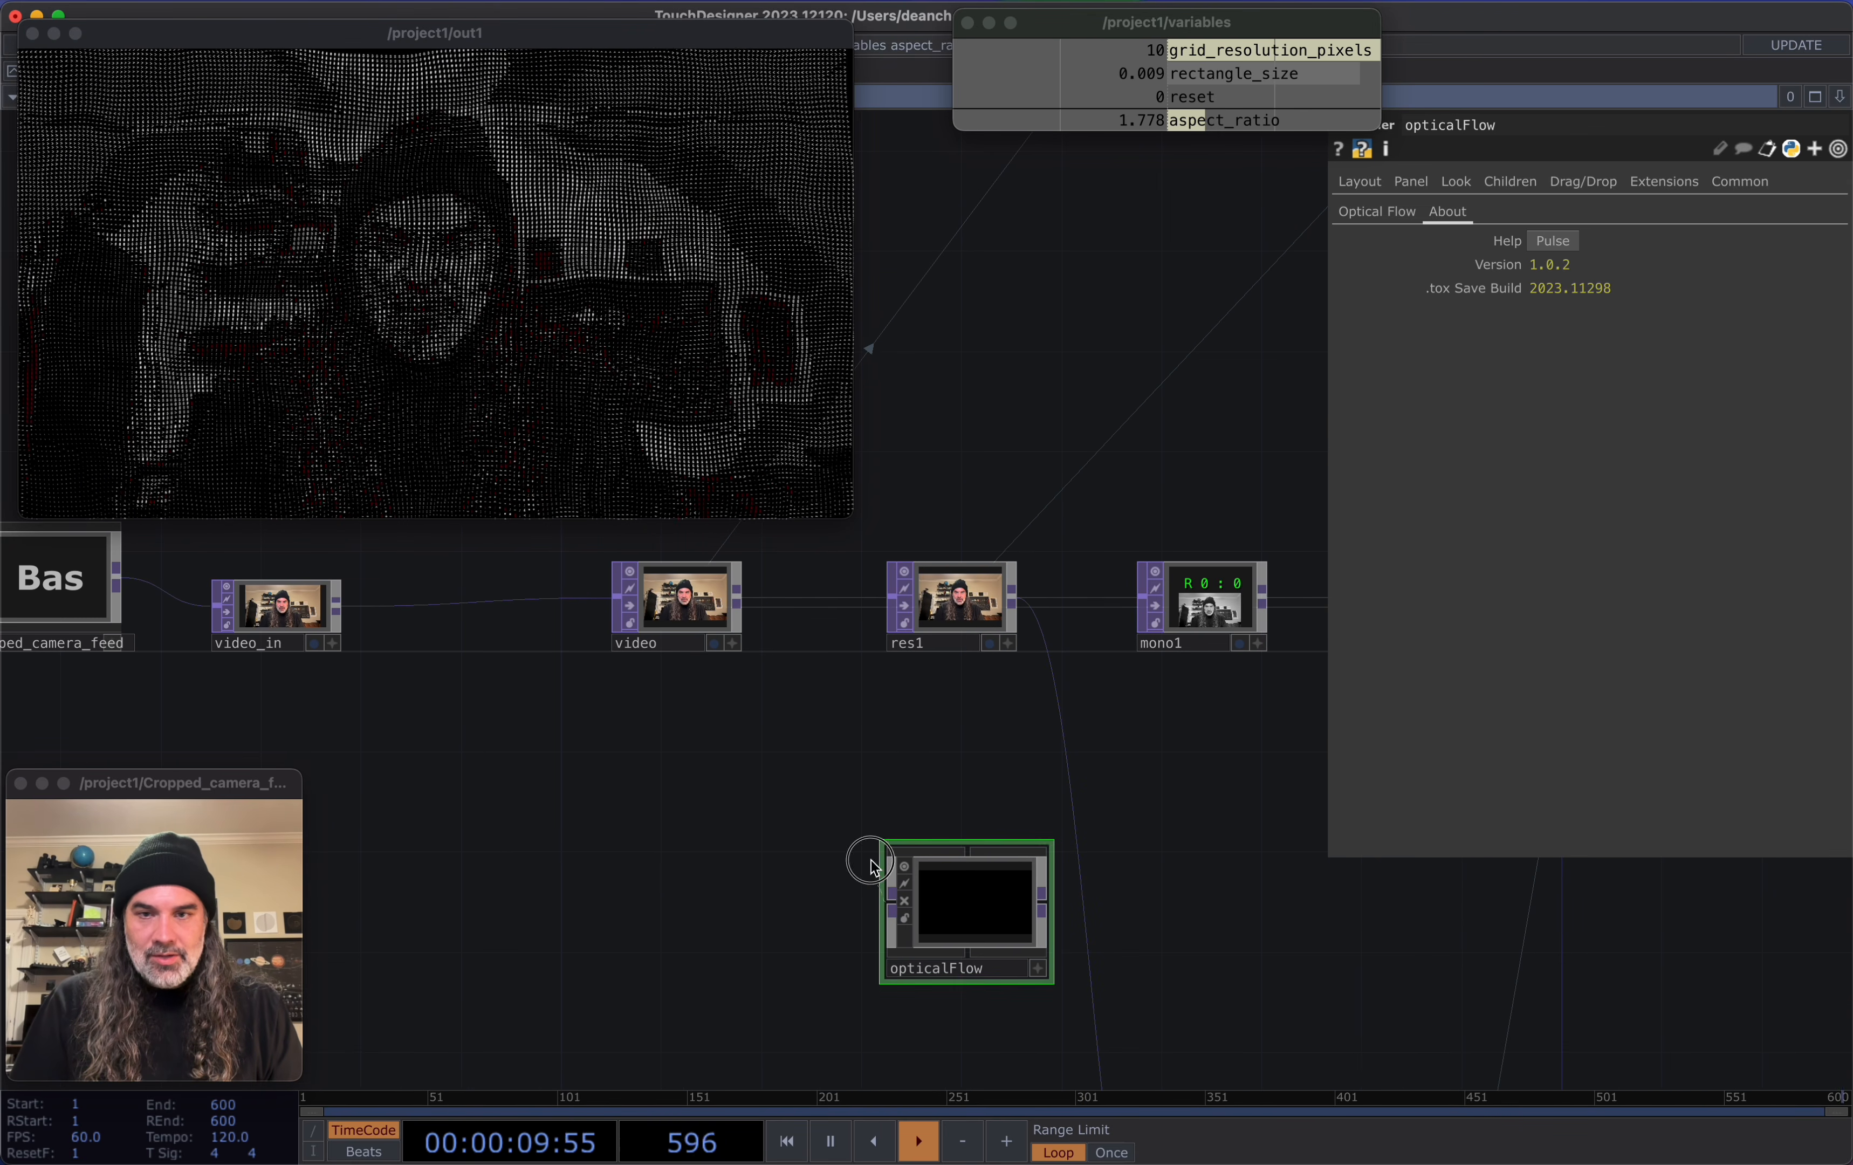
Connect the video node's output to the opticalFlow component's input
scroll(941, 823, up, 3)
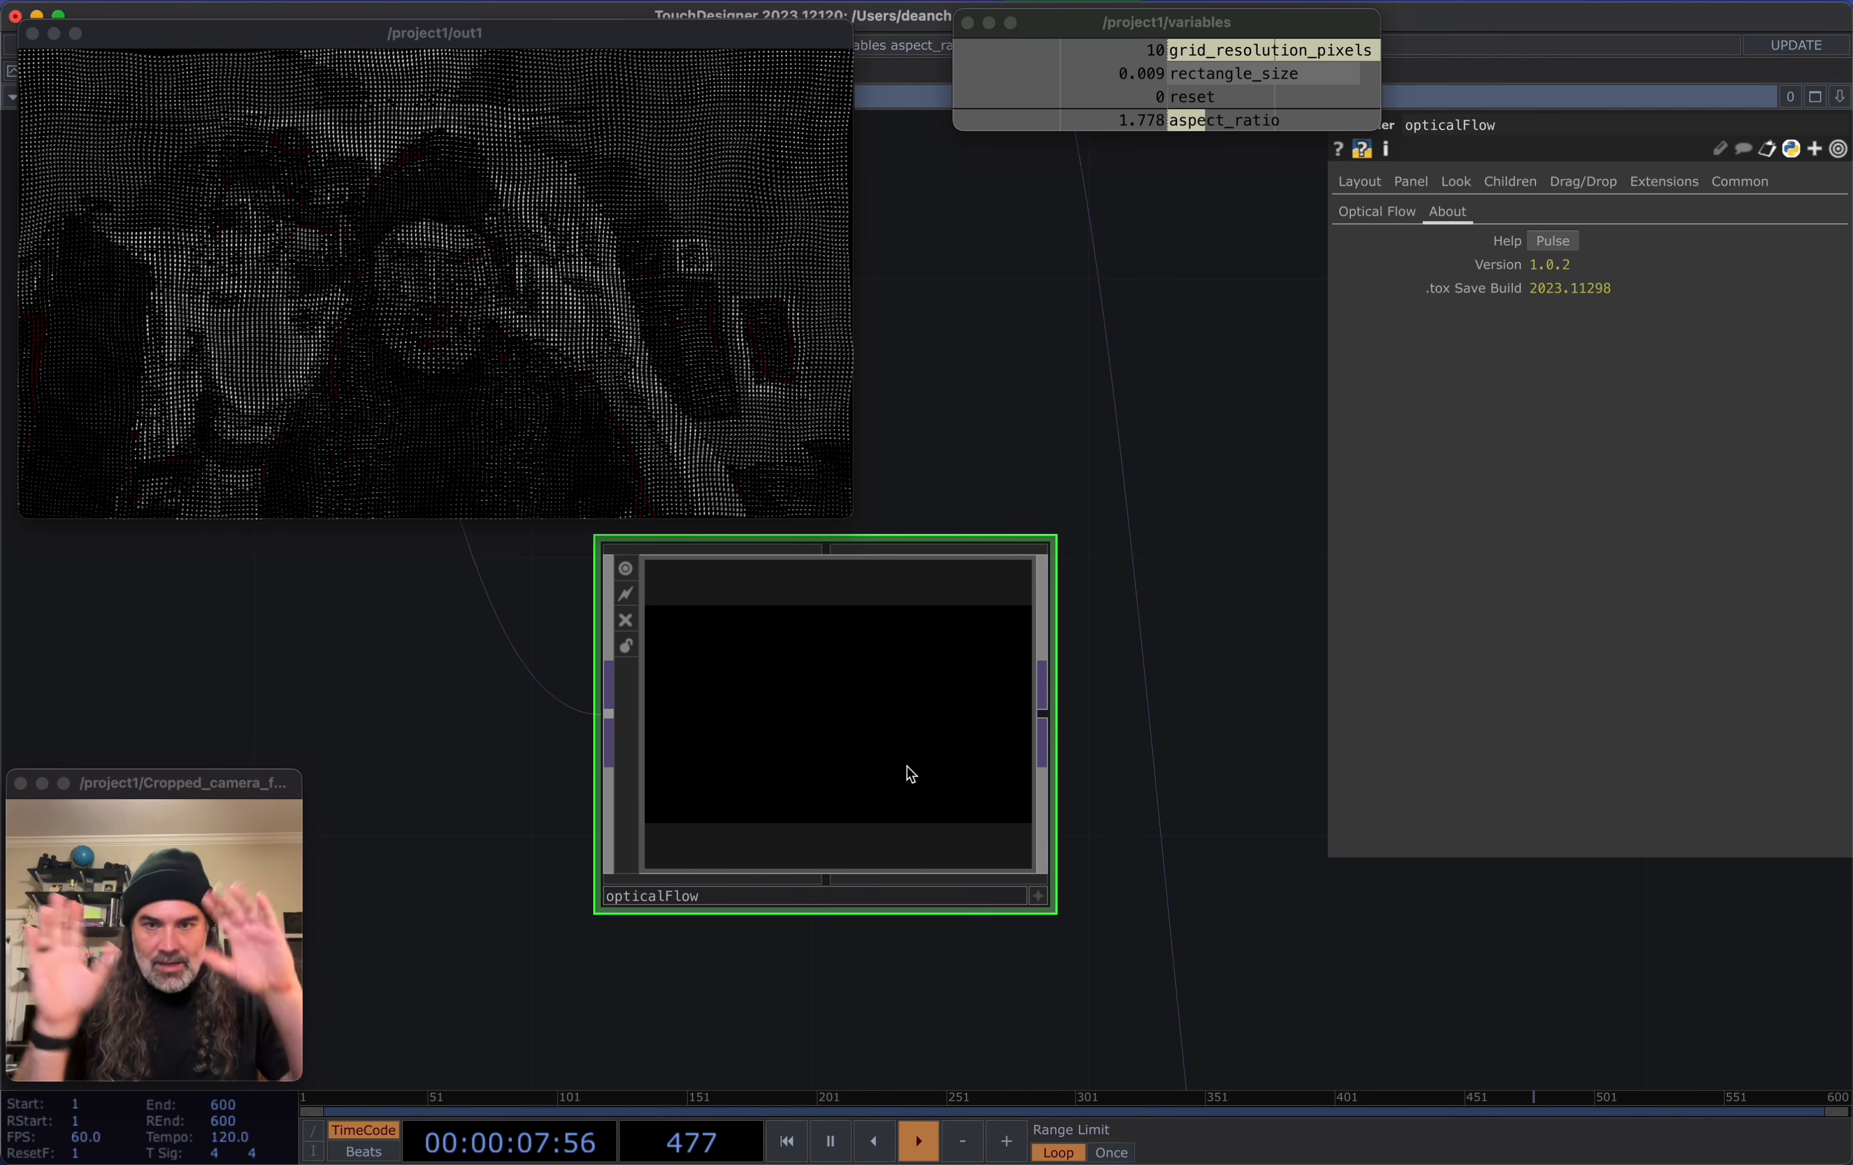
scroll(909, 773, down, 10)
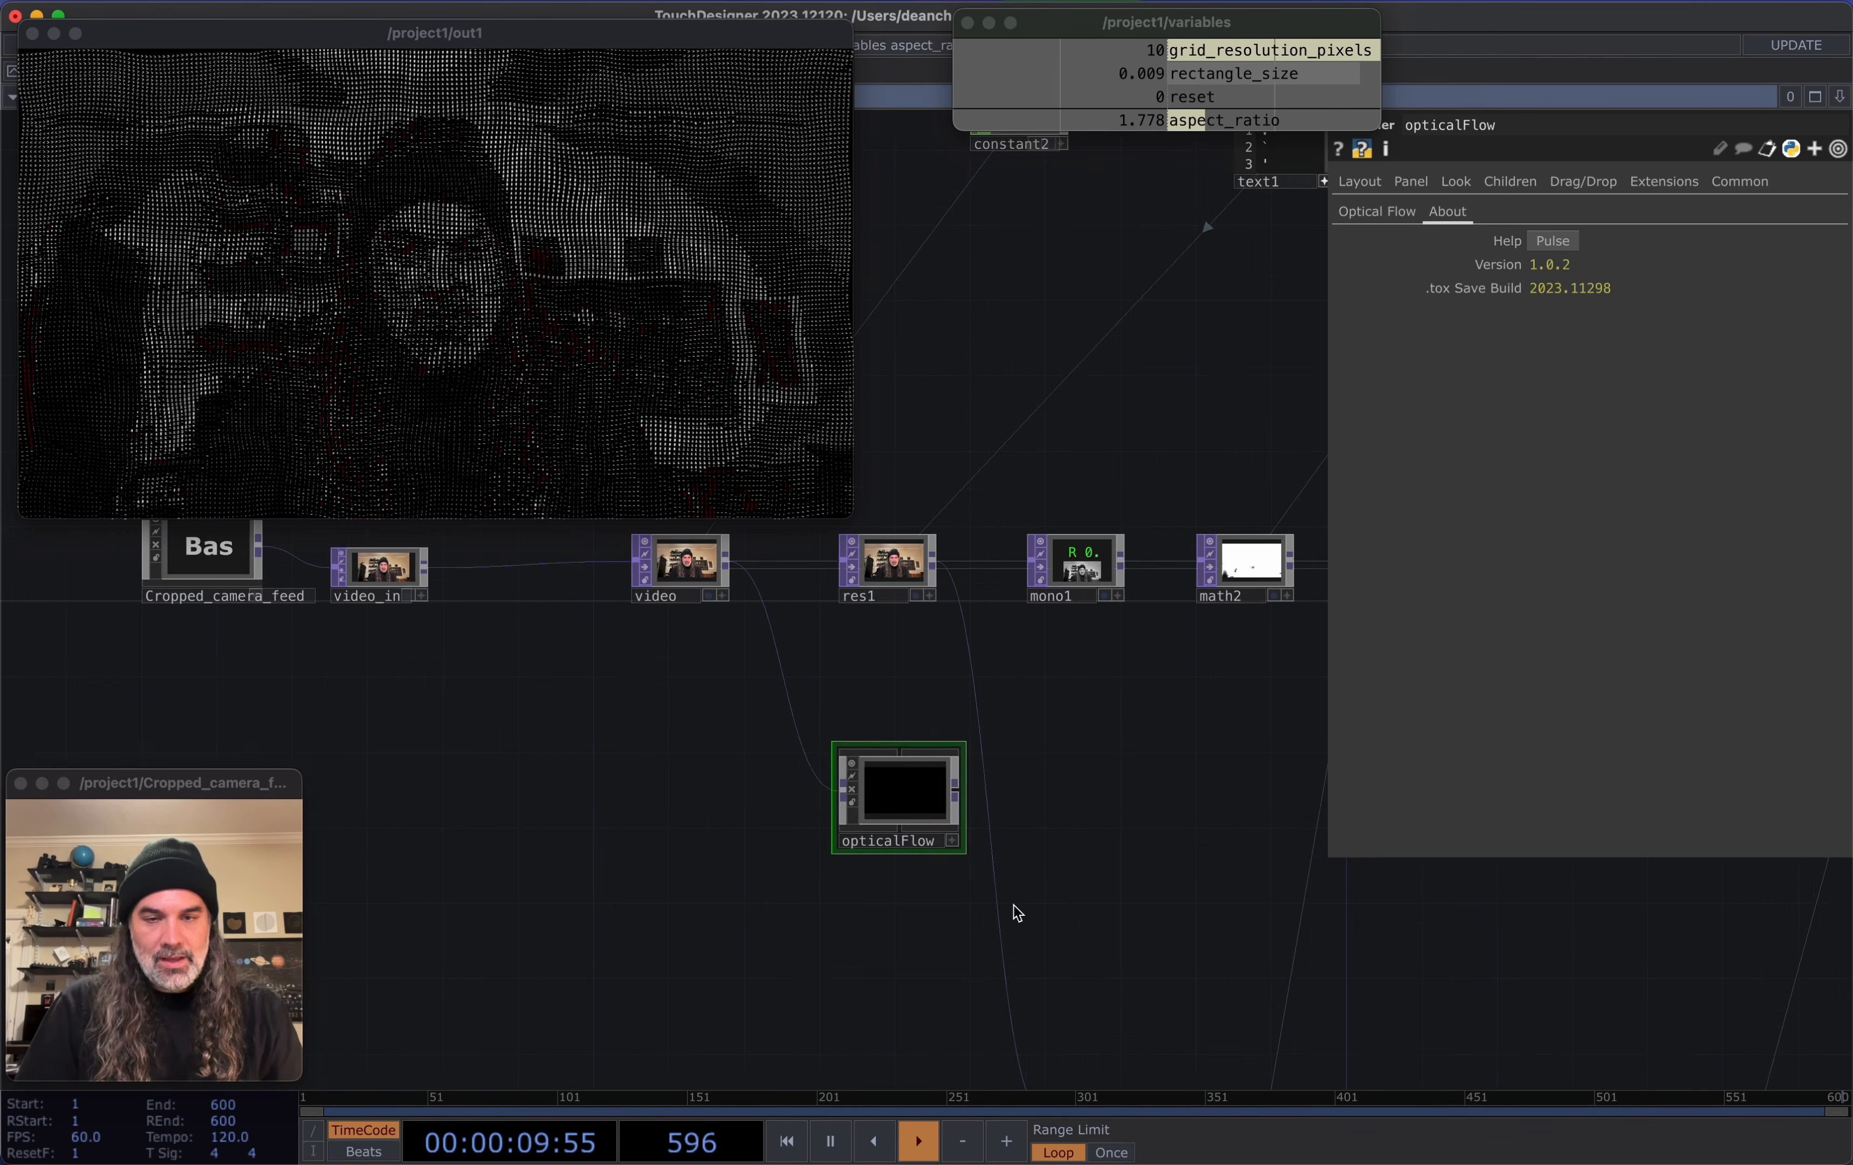
drag(916, 895, 915, 932)
Add a Feedback TOP to the right of opticalFlow, fed by opticalFlow's output
drag(986, 820, 904, 587)
scroll(937, 710, down, 1)
drag(827, 682, 949, 548)
scroll(830, 654, up, 3)
key(Tab)
text(fee)
click(728, 307)
click(954, 524)
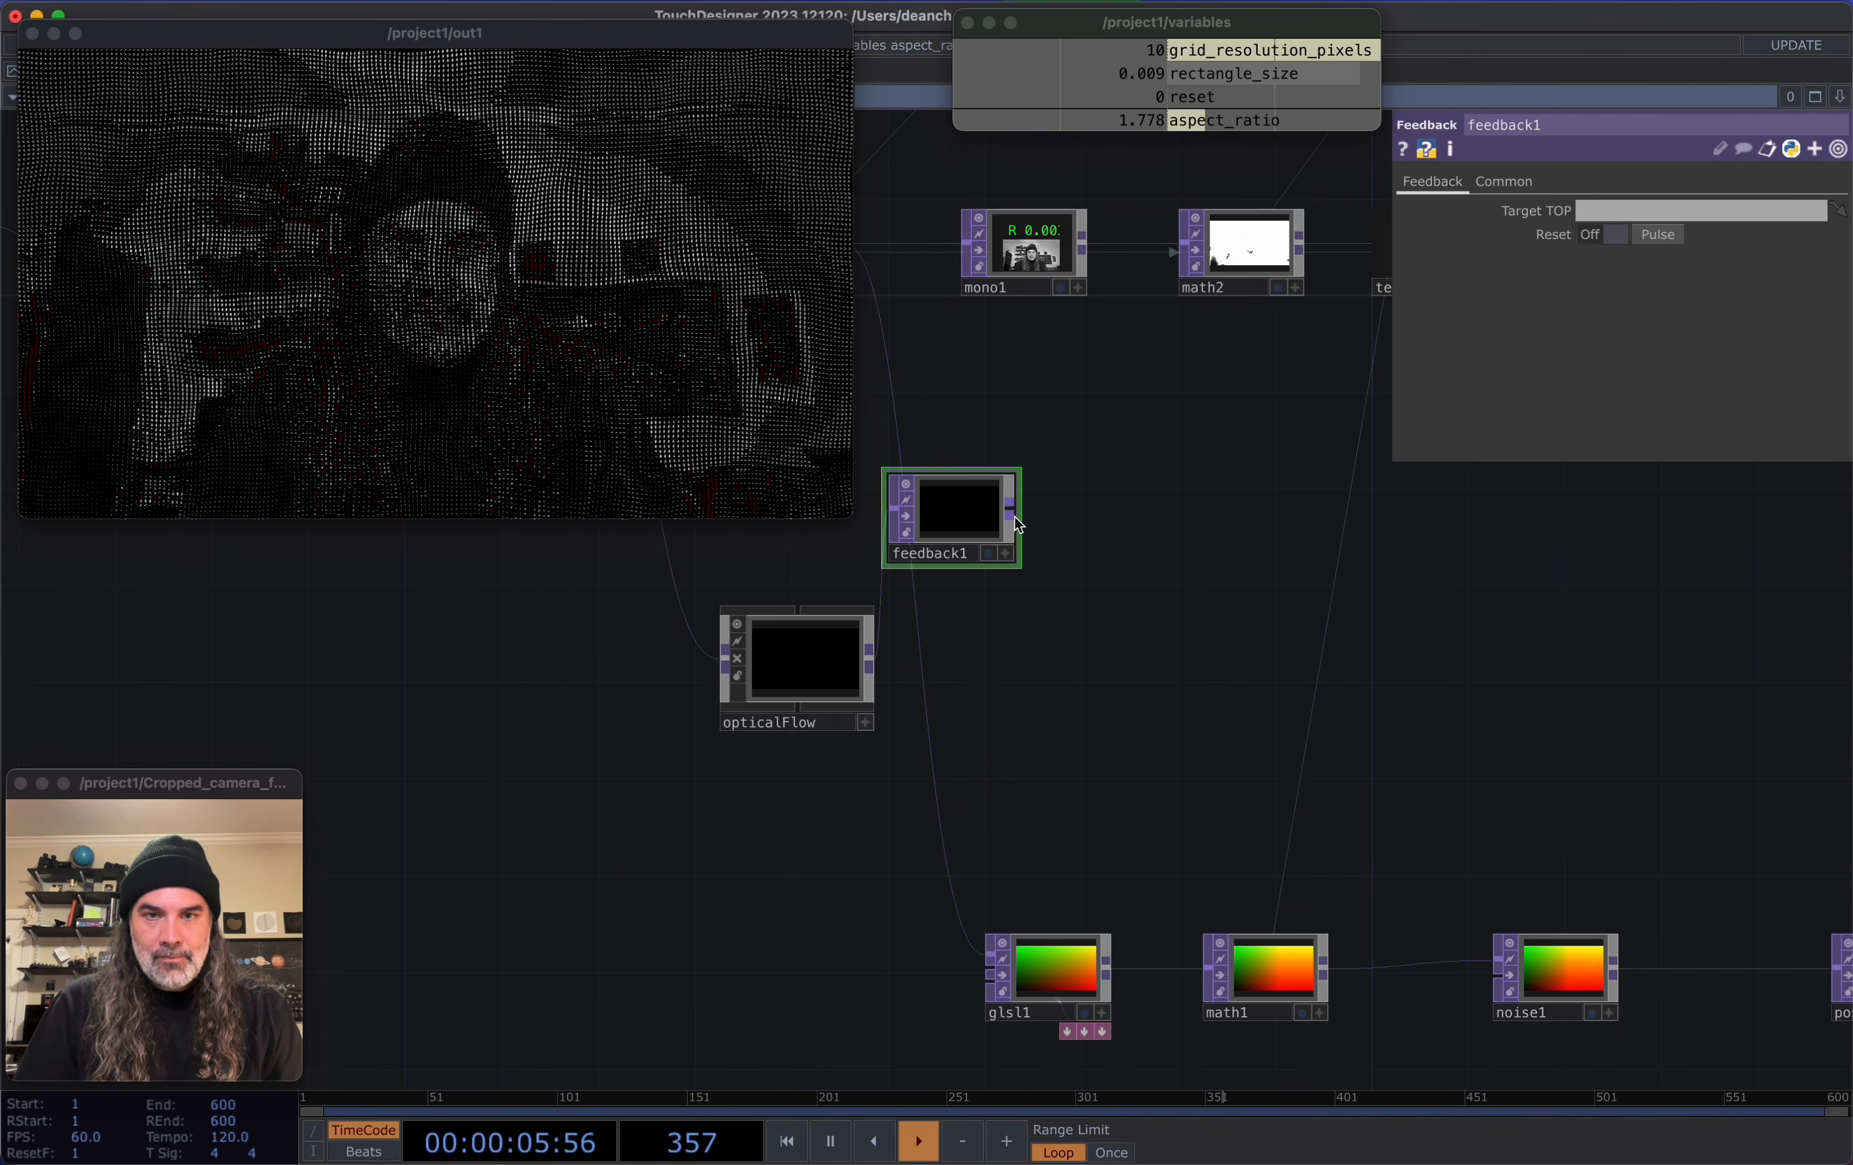
Add a Displace TOP after feedback1, with feedback1 wired into both of its inputs
right_click(1018, 524)
click(766, 665)
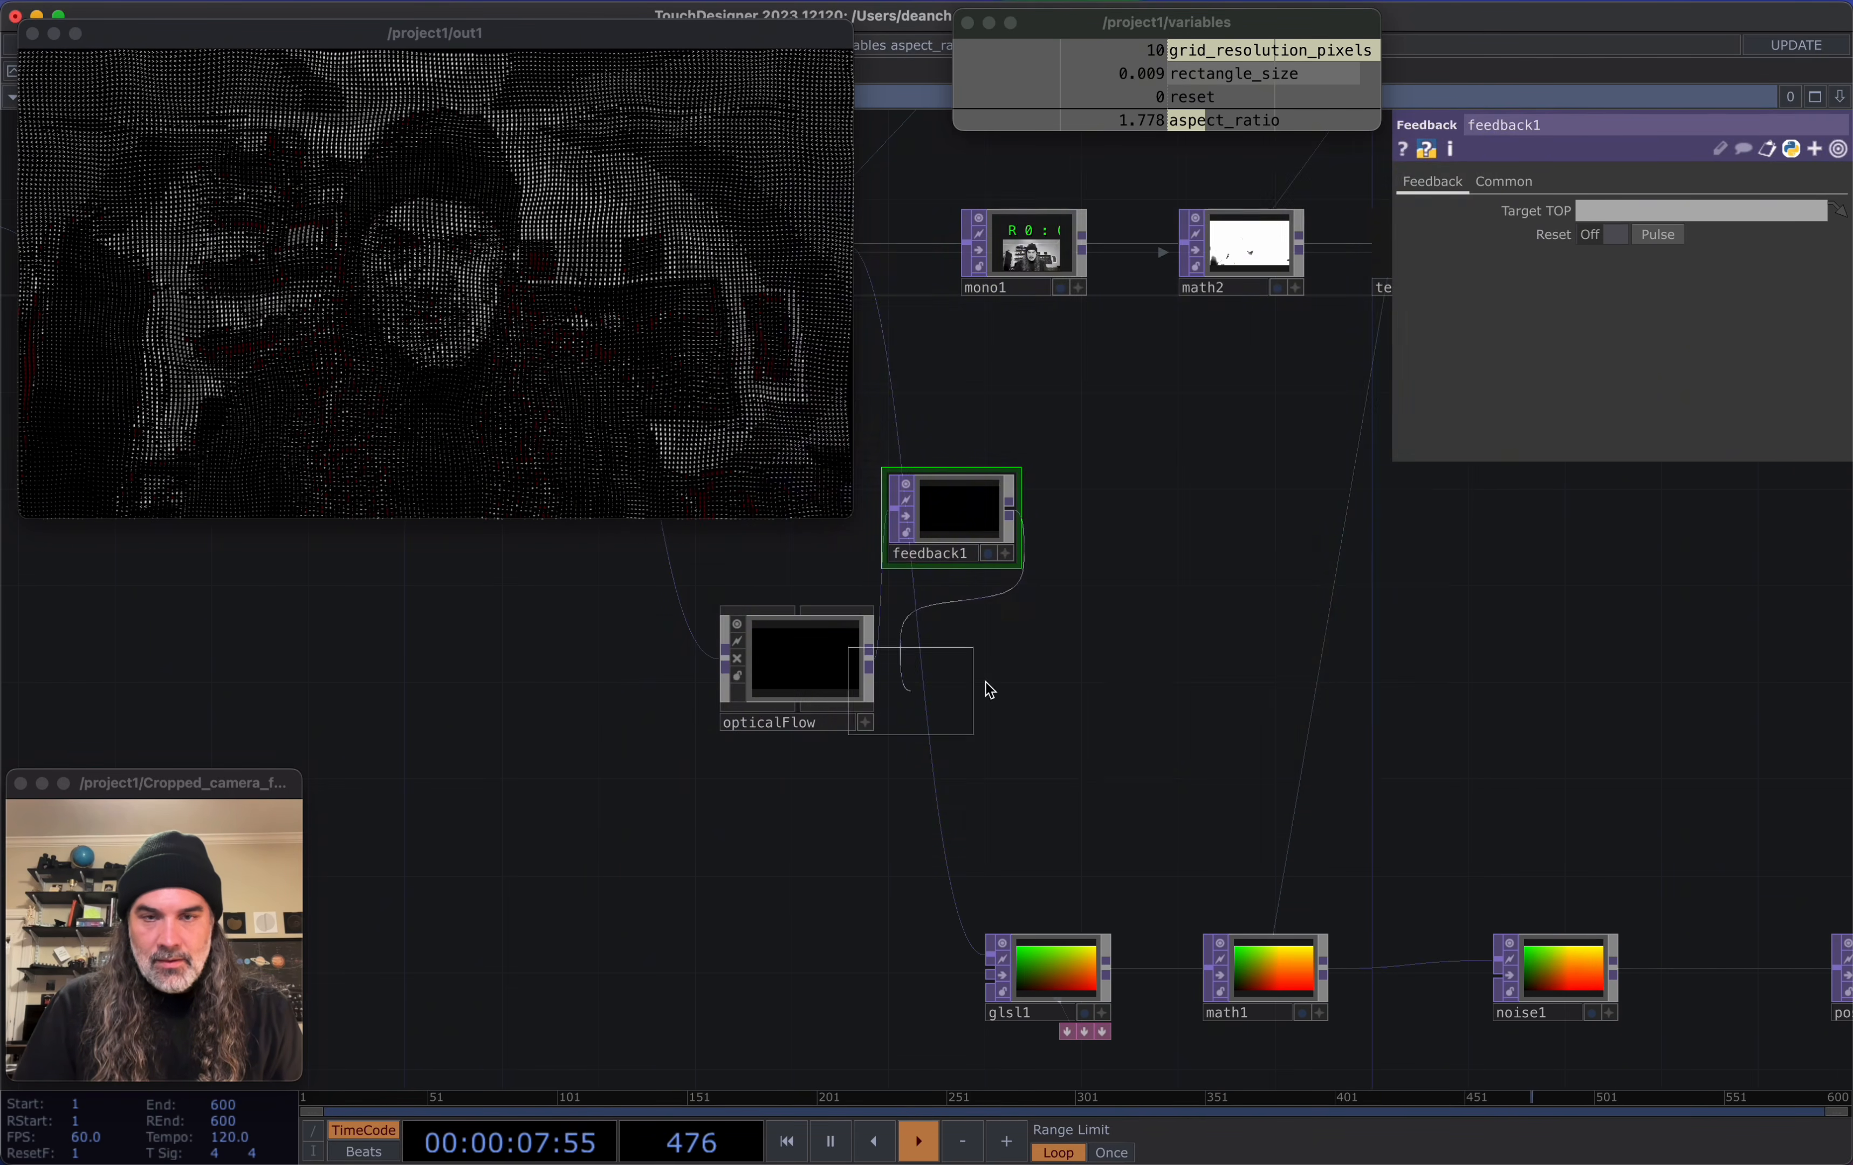
click(1151, 505)
scroll(1132, 520, up, 2)
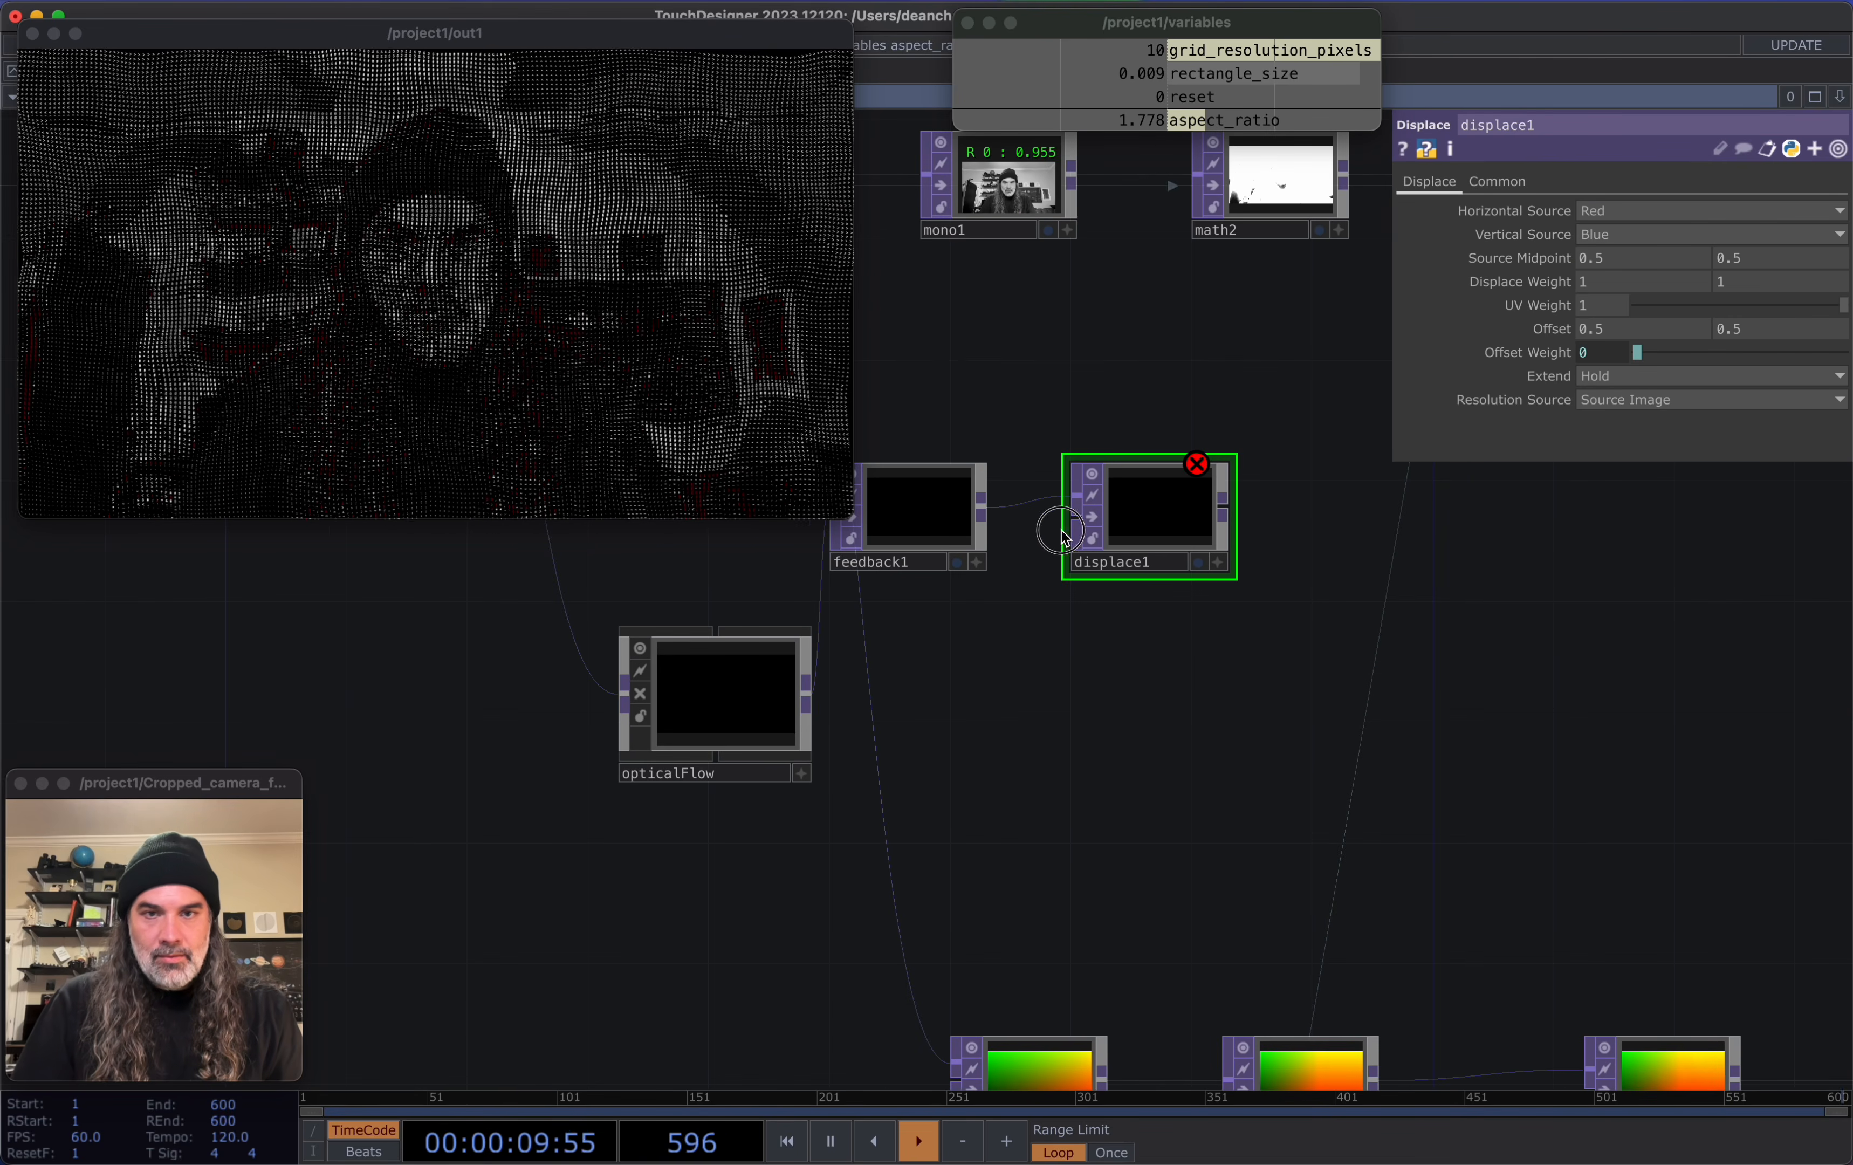
scroll(1154, 537, up, 1)
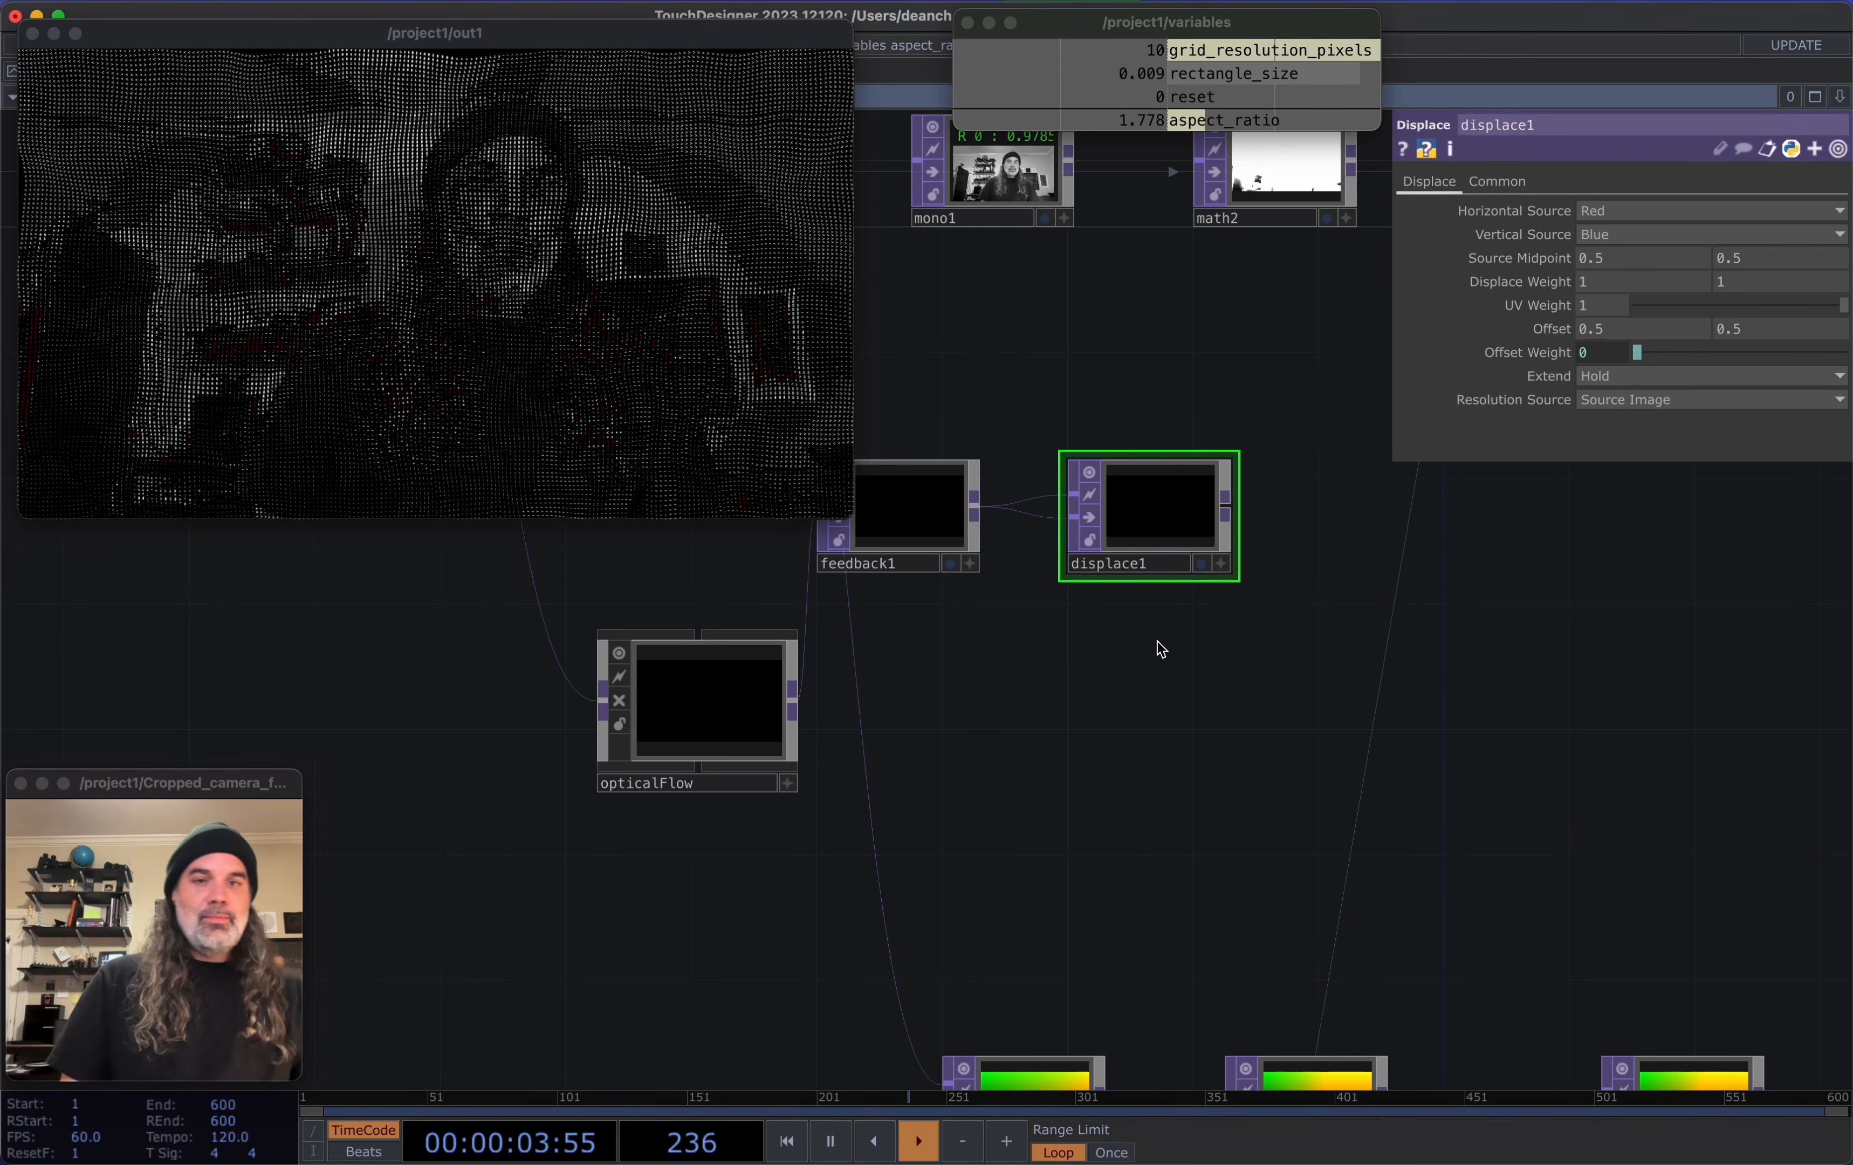
drag(1146, 646, 1176, 636)
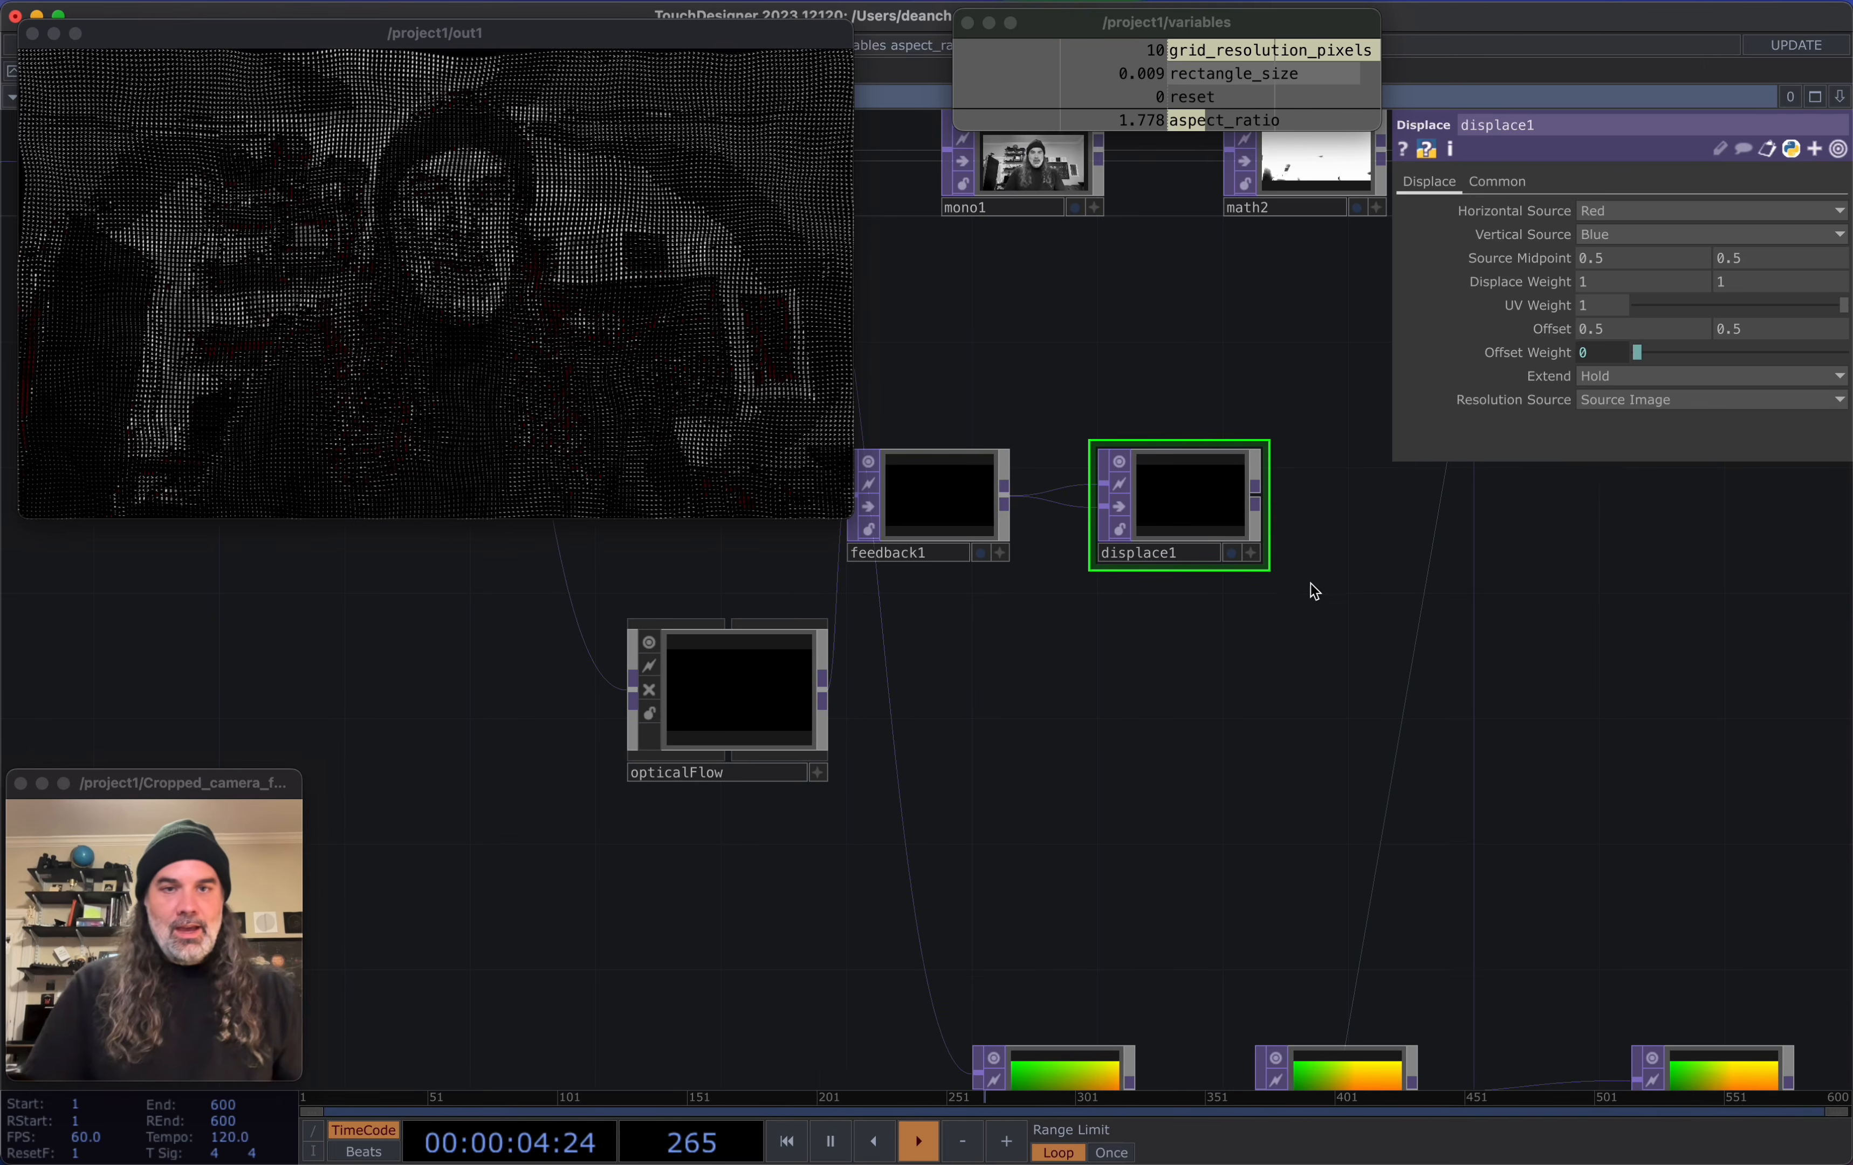
Set displace1's Vertical Source to Green and make room between opticalFlow and feedback1
click(1605, 232)
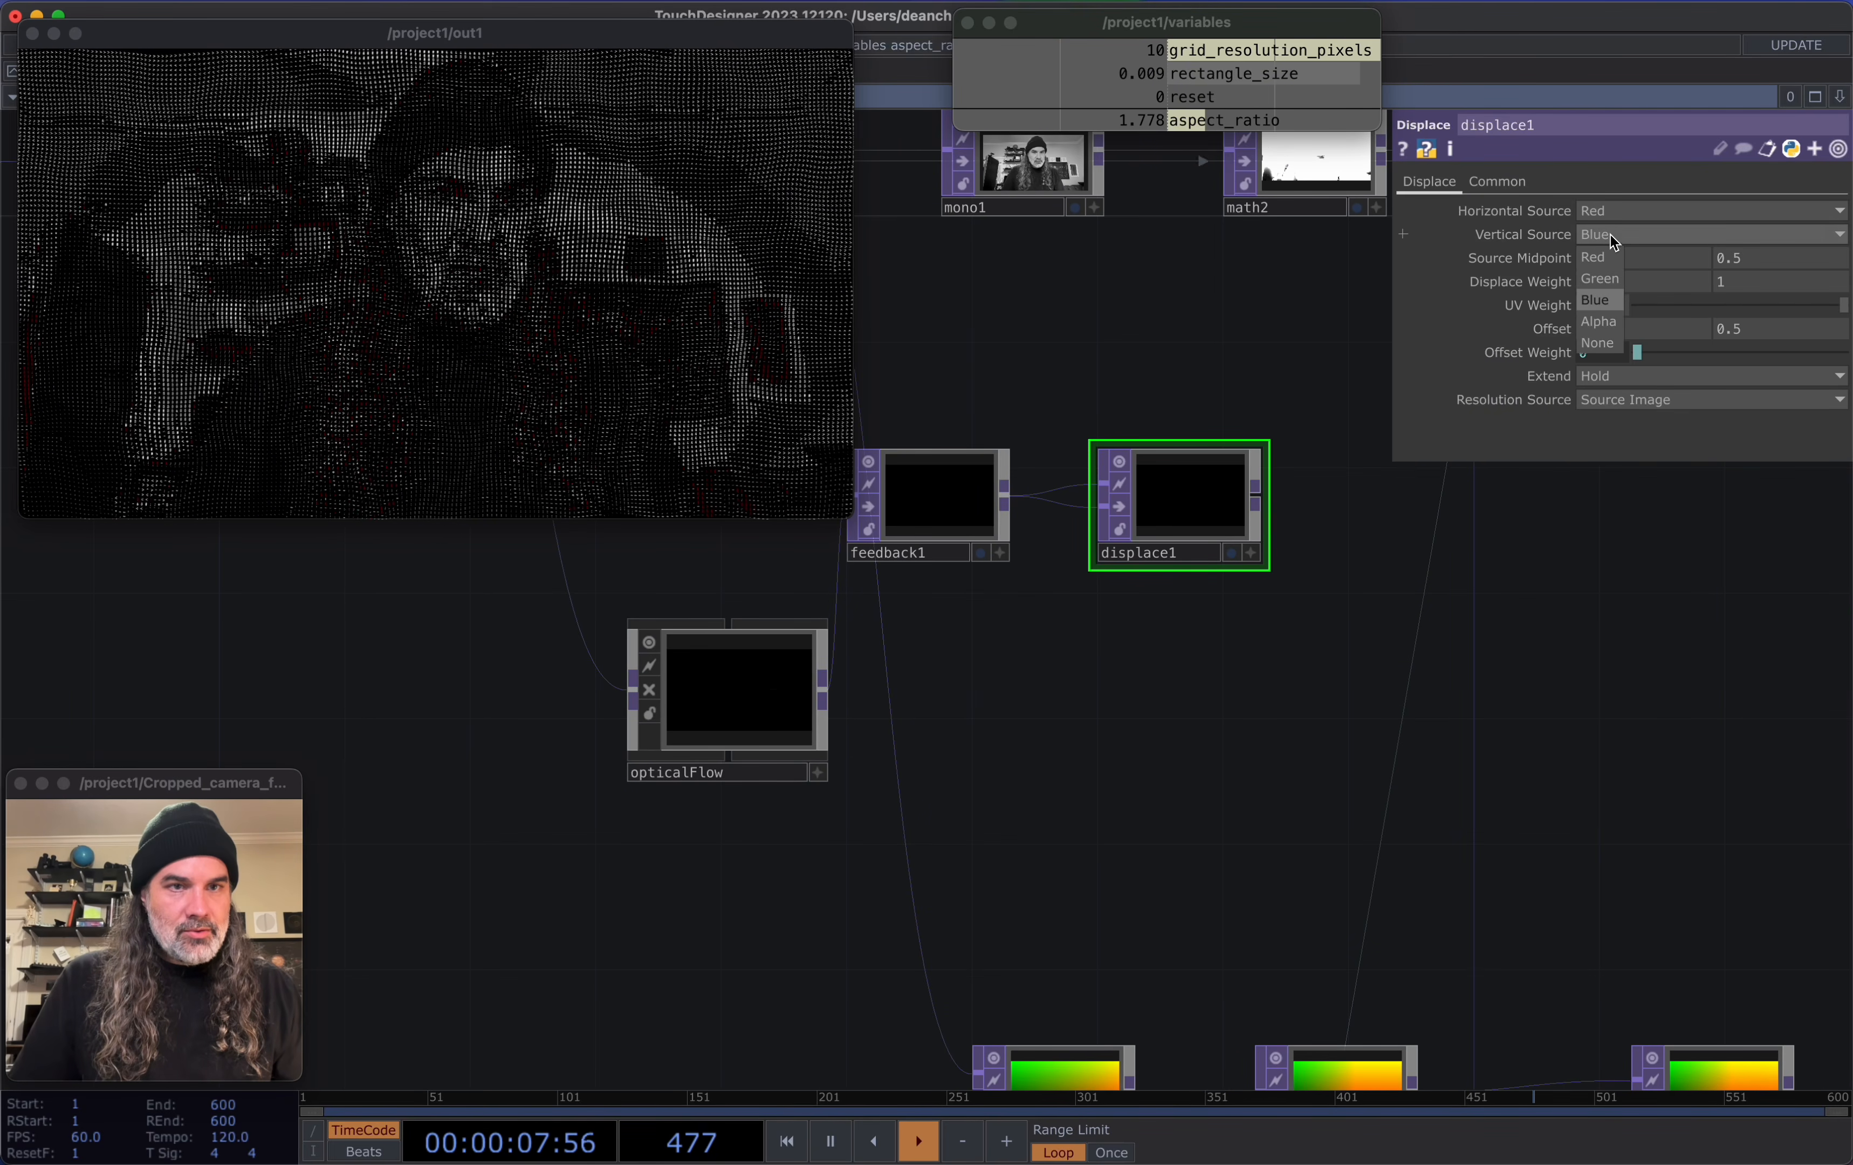
click(1607, 282)
drag(1387, 678, 1438, 756)
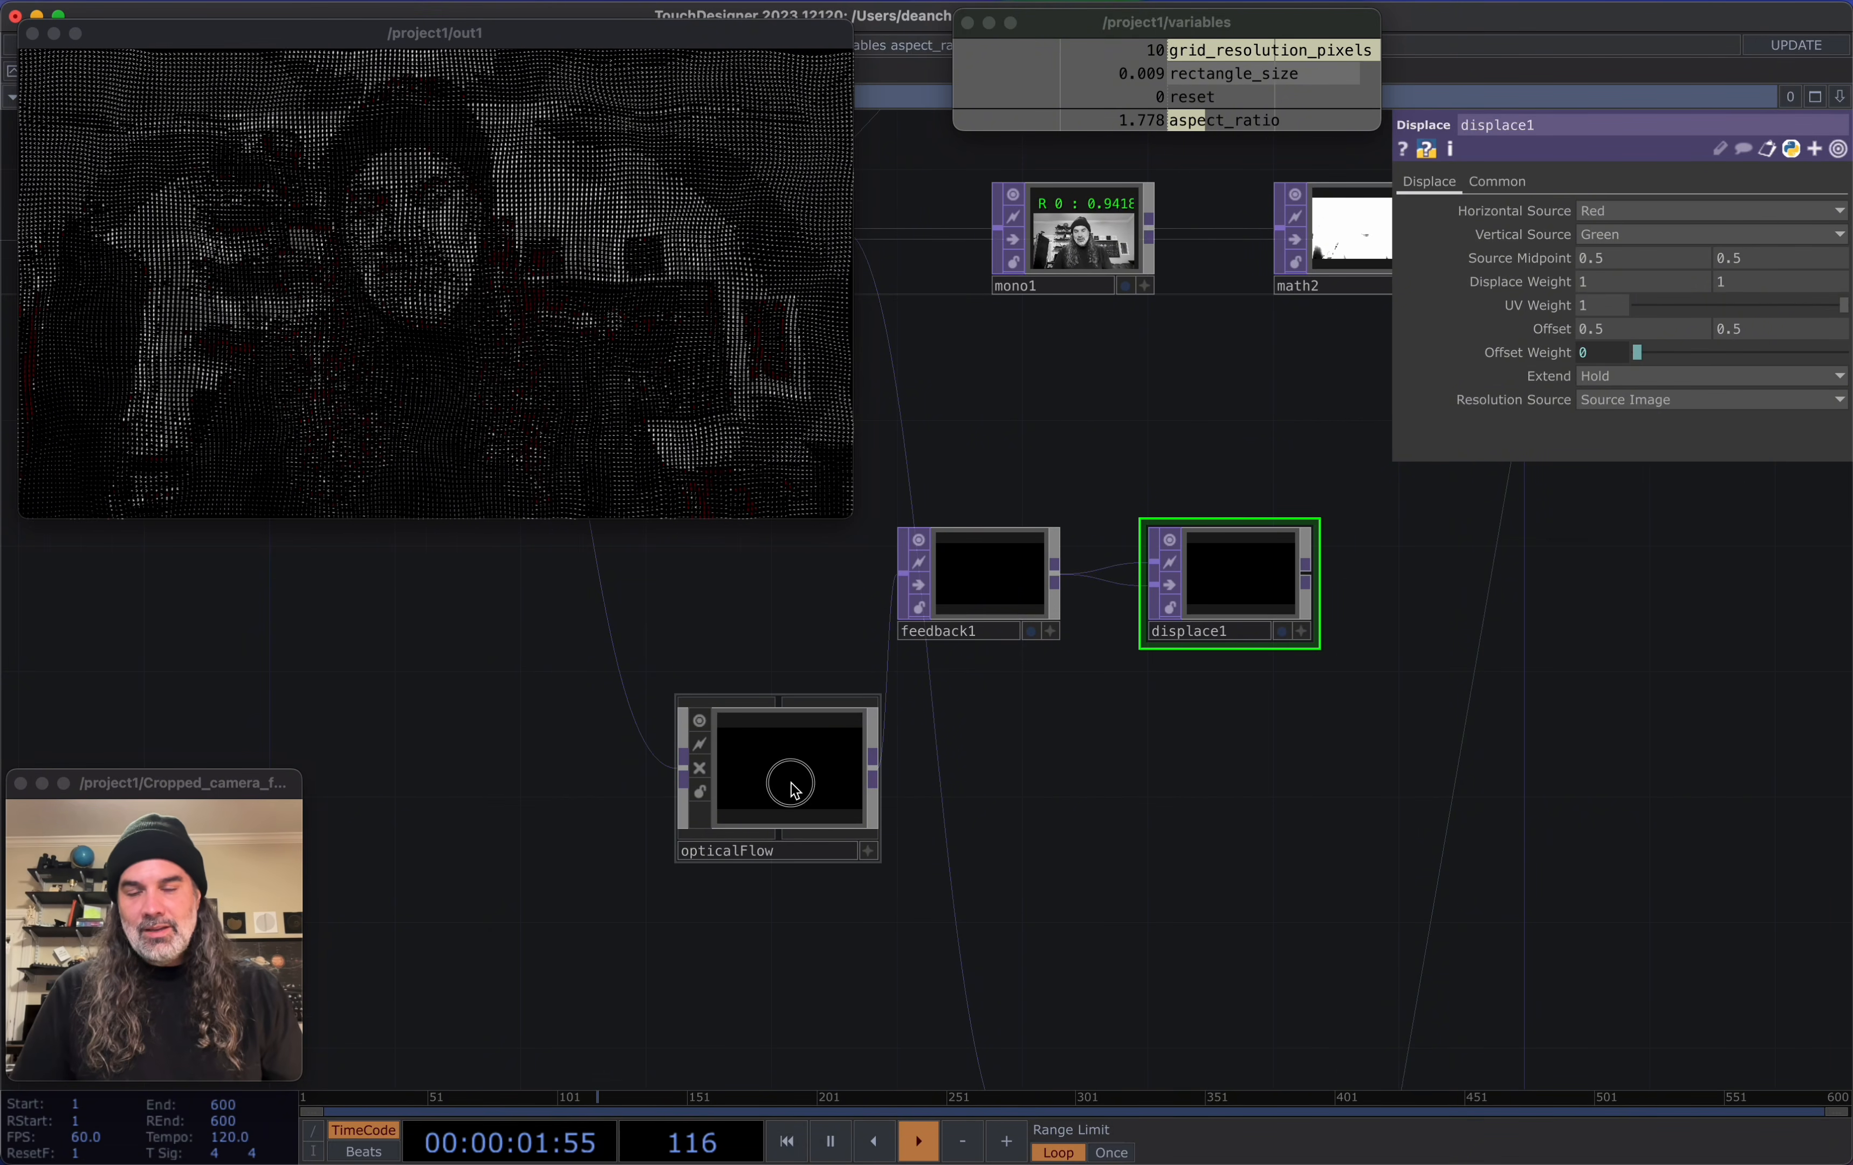
drag(874, 786, 992, 798)
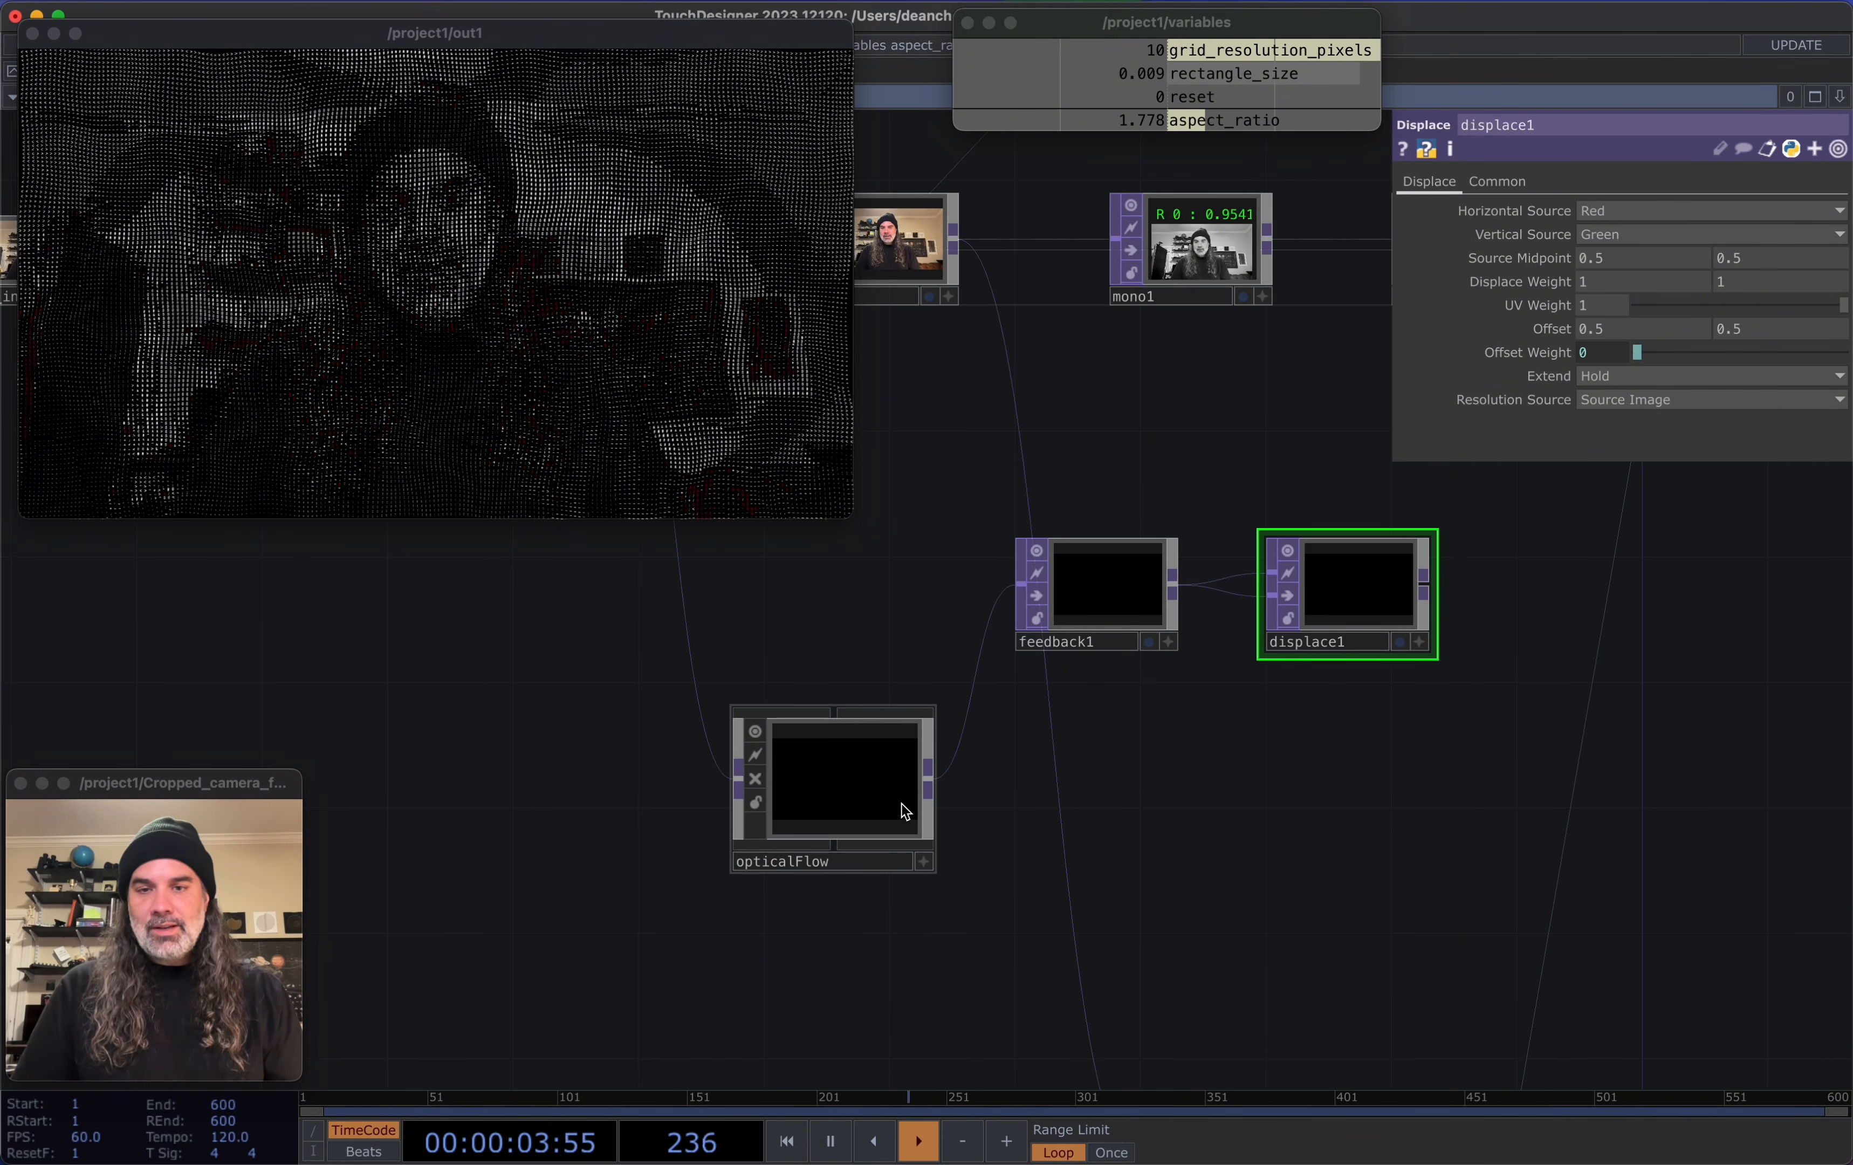
Show feedback1's separate red, green, blue and alpha channels in its node viewer
middle_click(1108, 592)
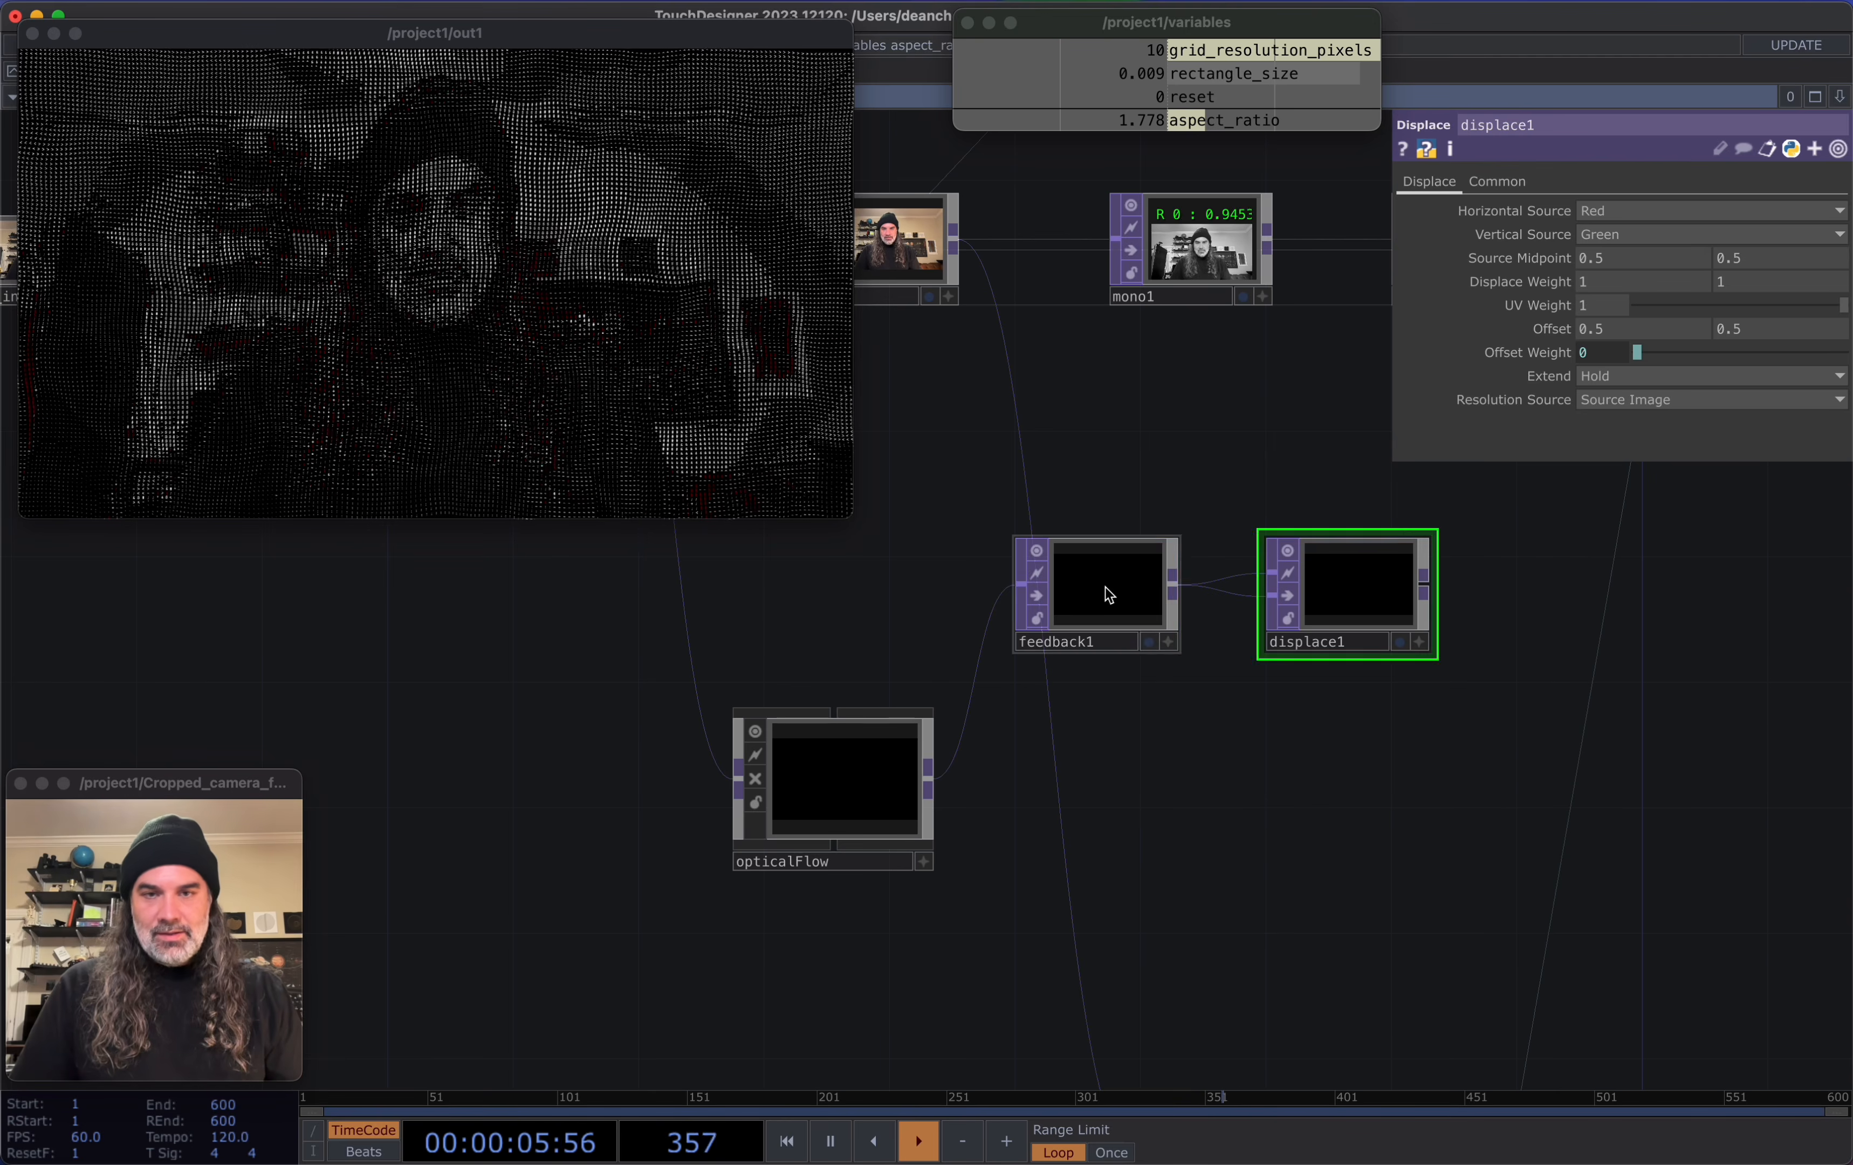
click(1109, 594)
scroll(1117, 703, up, 5)
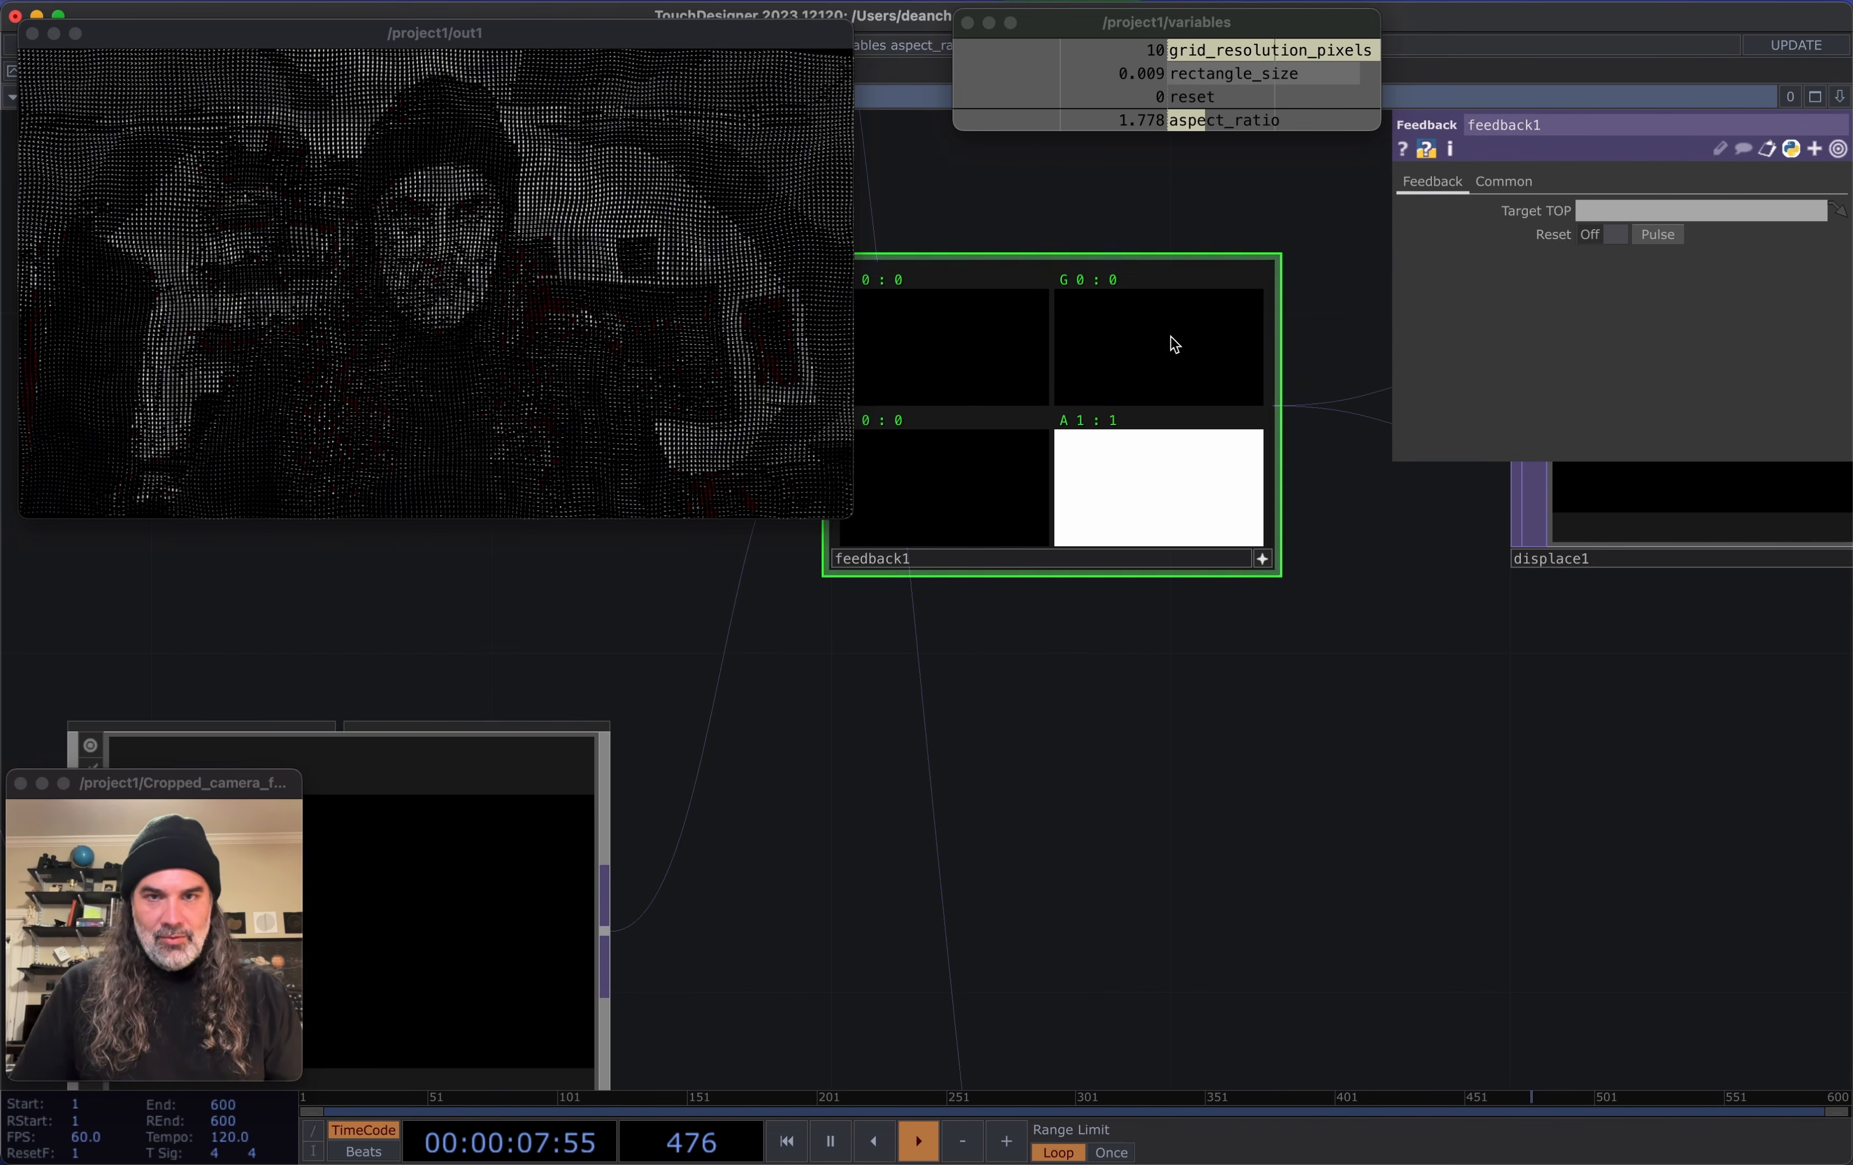
drag(1099, 780, 1238, 798)
scroll(1240, 798, down, 2)
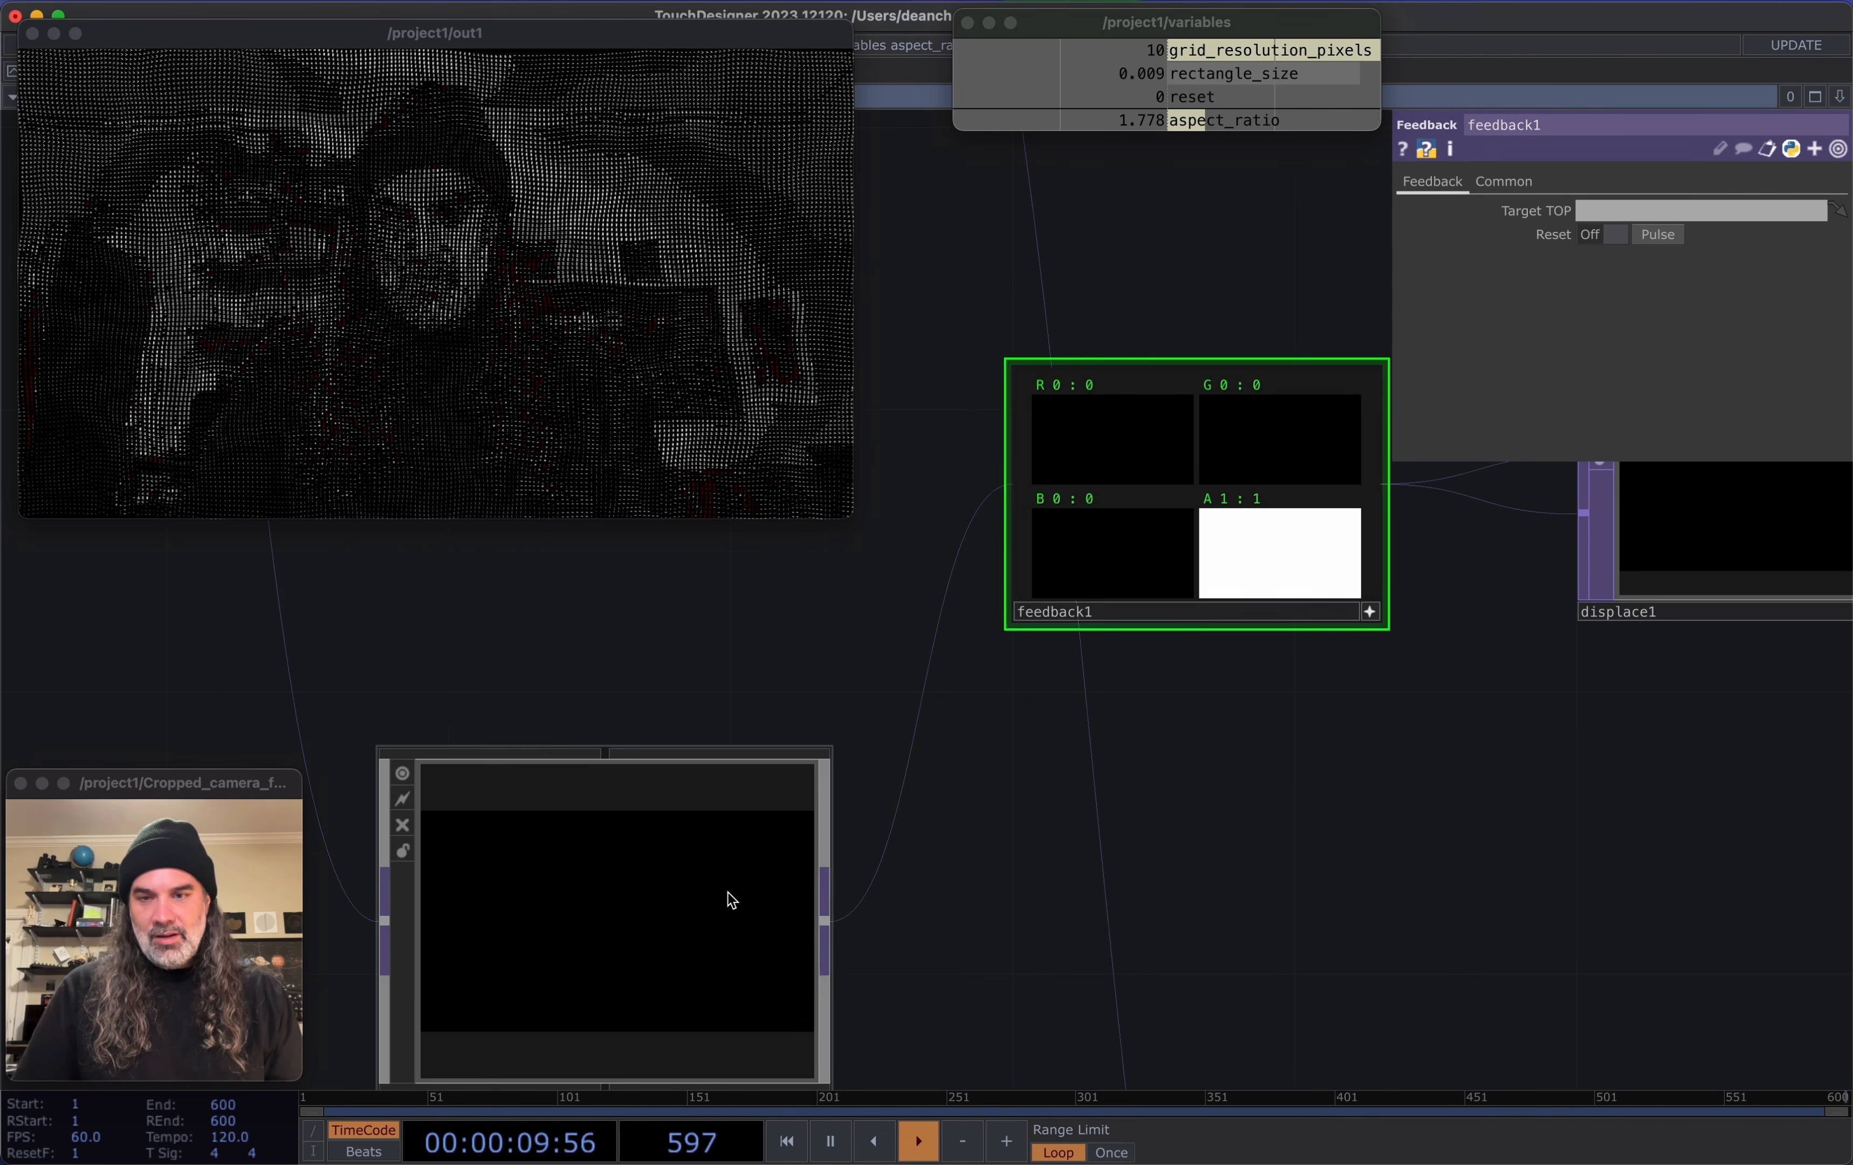
Inside the opticalFlow component, set glsl1's Pixel Format to 32-bit float (RG), and return to the parent network
scroll(1053, 857, down, 5)
drag(1119, 850, 1378, 944)
double_click(687, 864)
scroll(1265, 807, up, 2)
drag(1224, 909, 1094, 954)
scroll(1133, 886, up, 3)
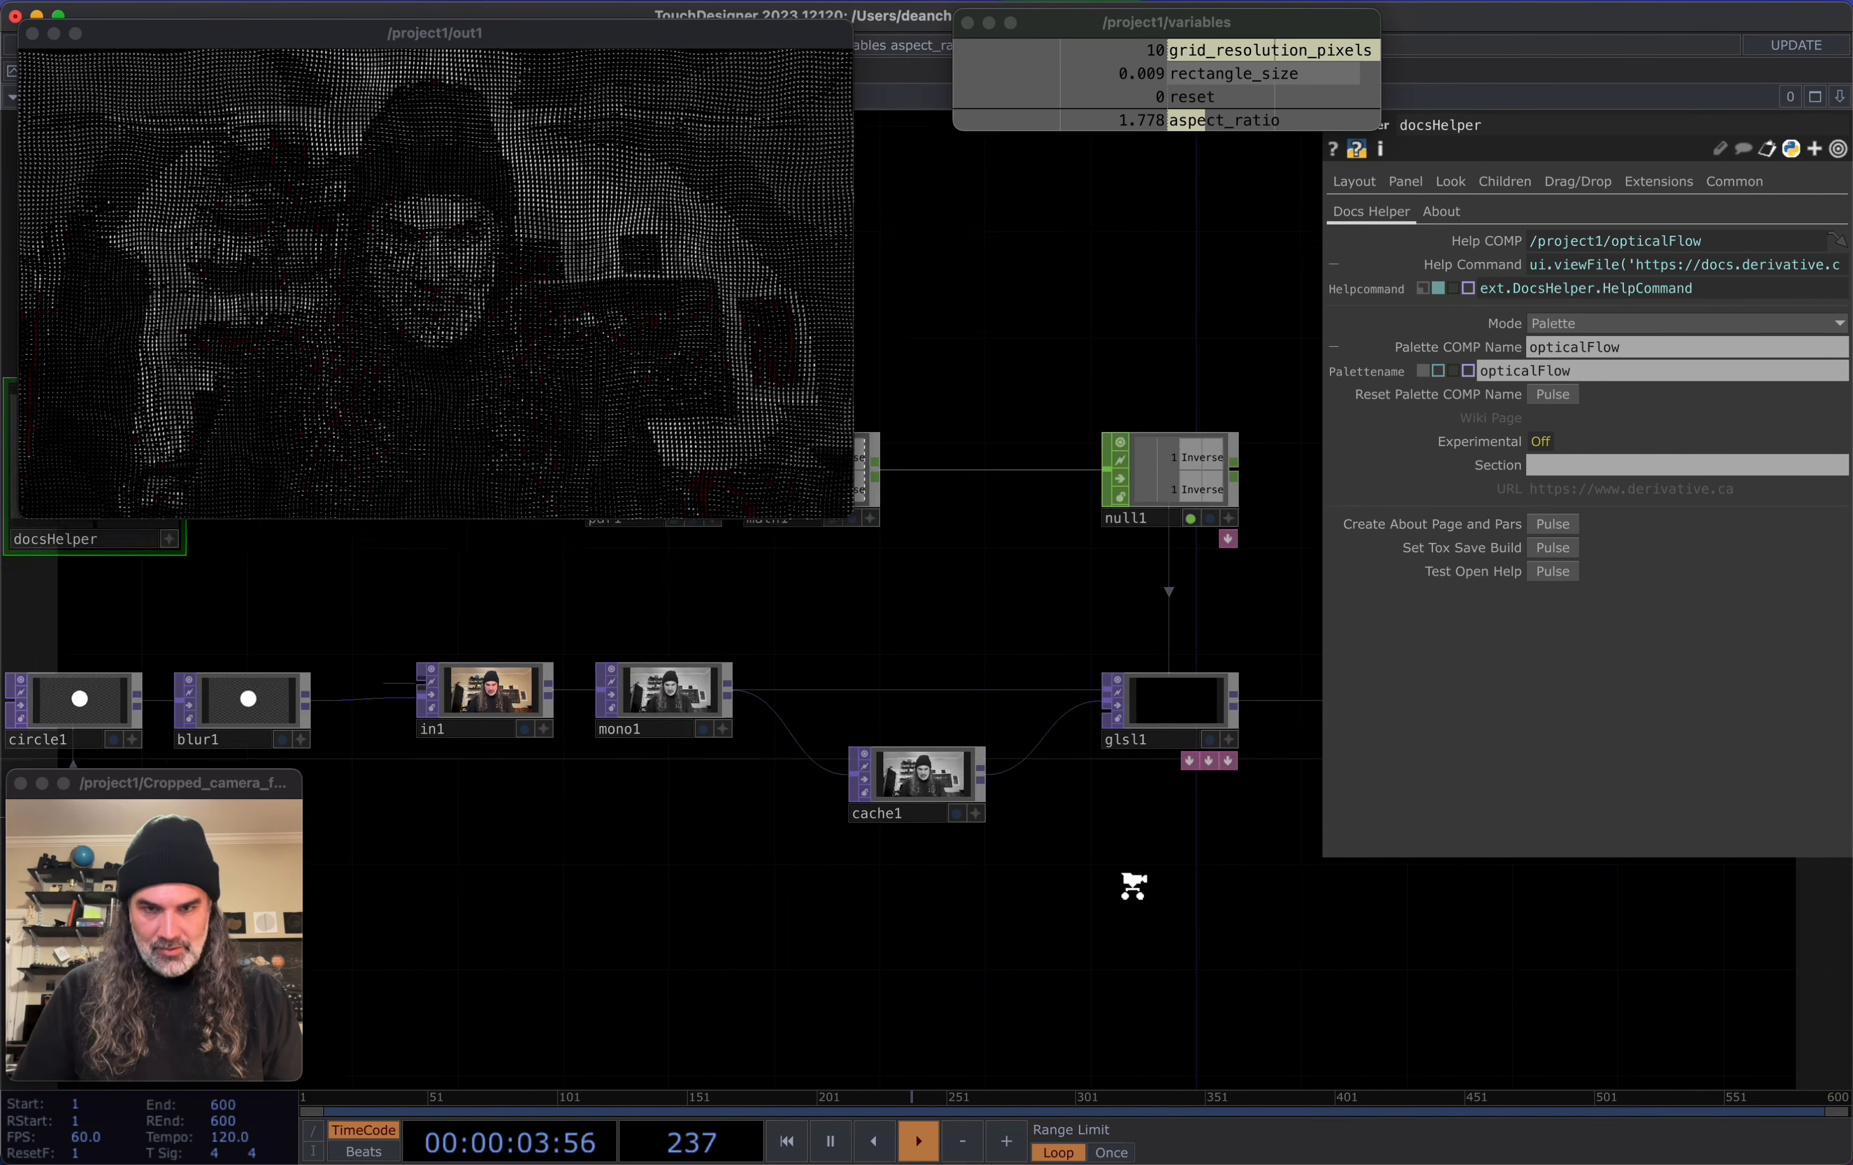
scroll(1133, 886, up, 1)
click(1176, 699)
click(1788, 181)
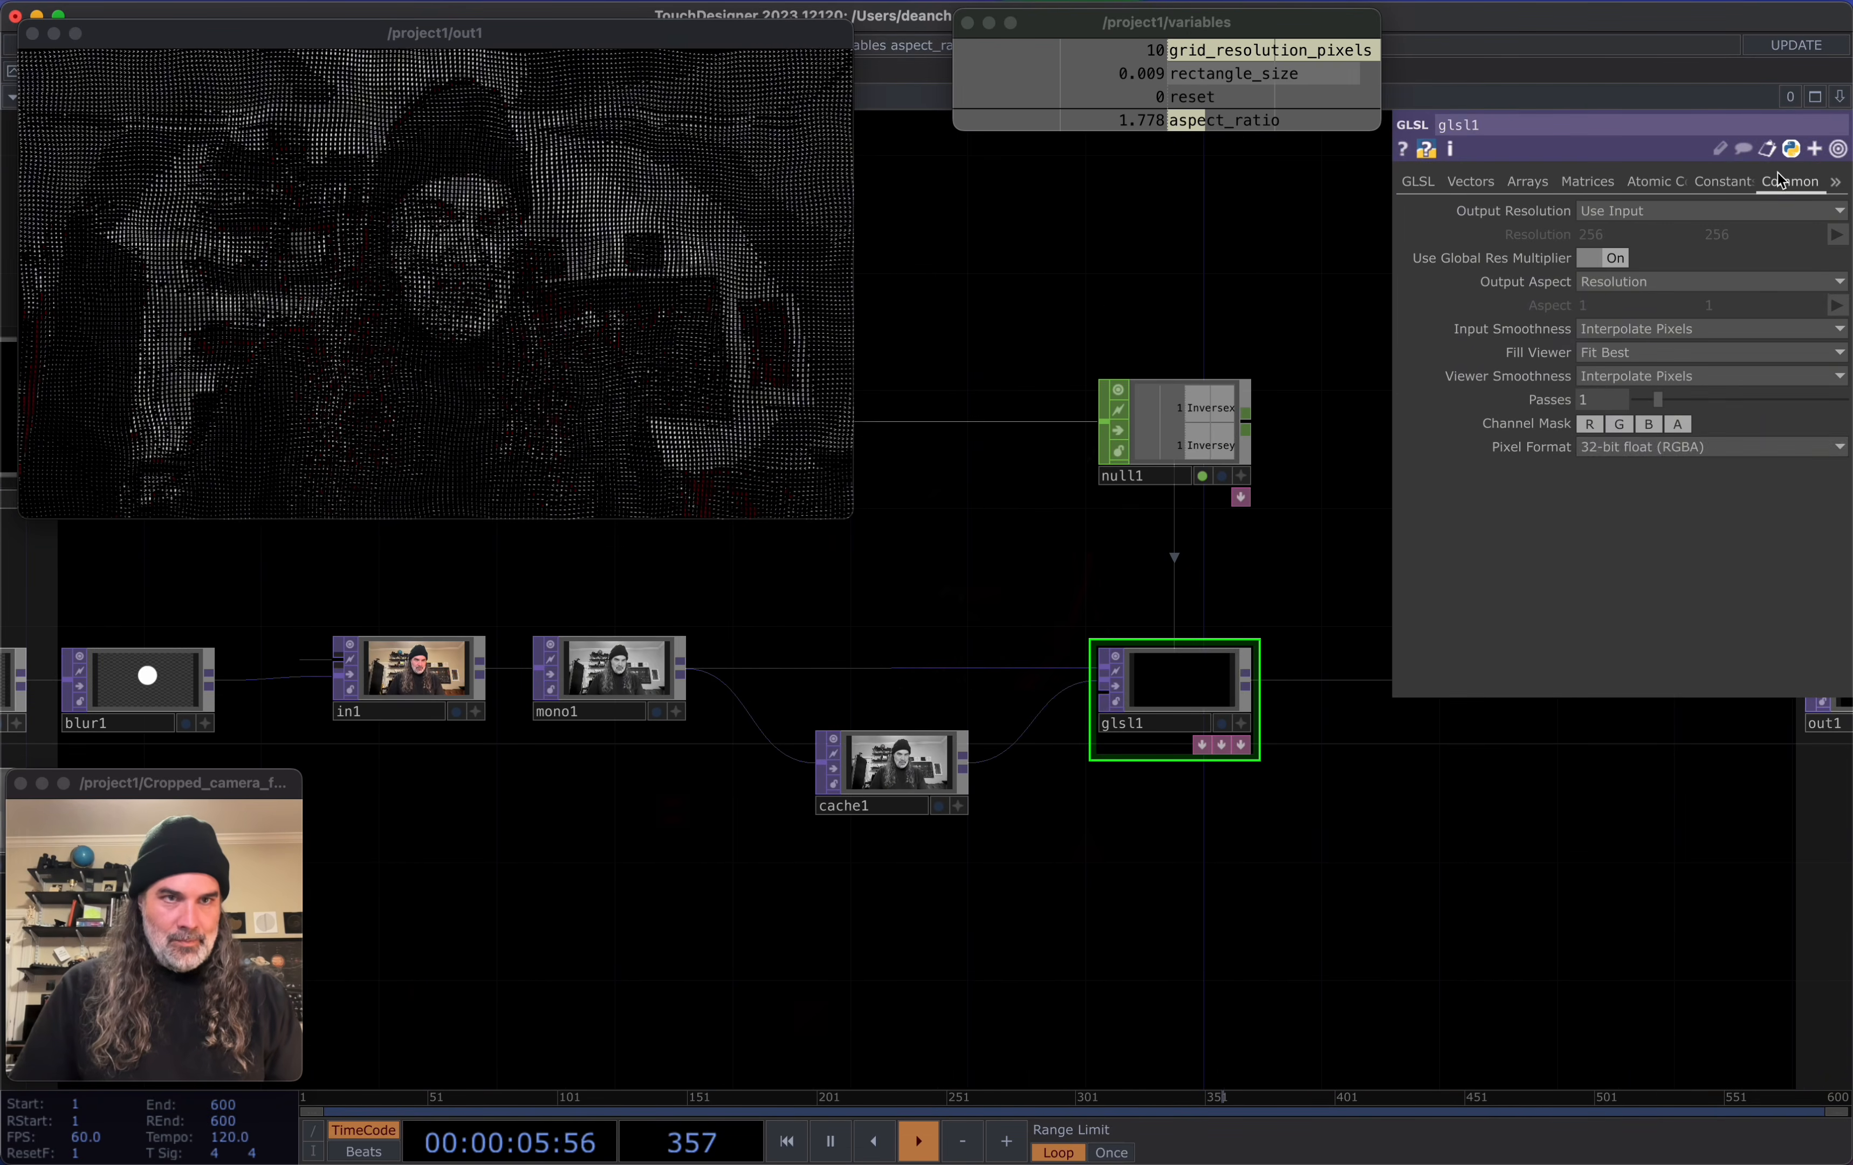
click(1657, 448)
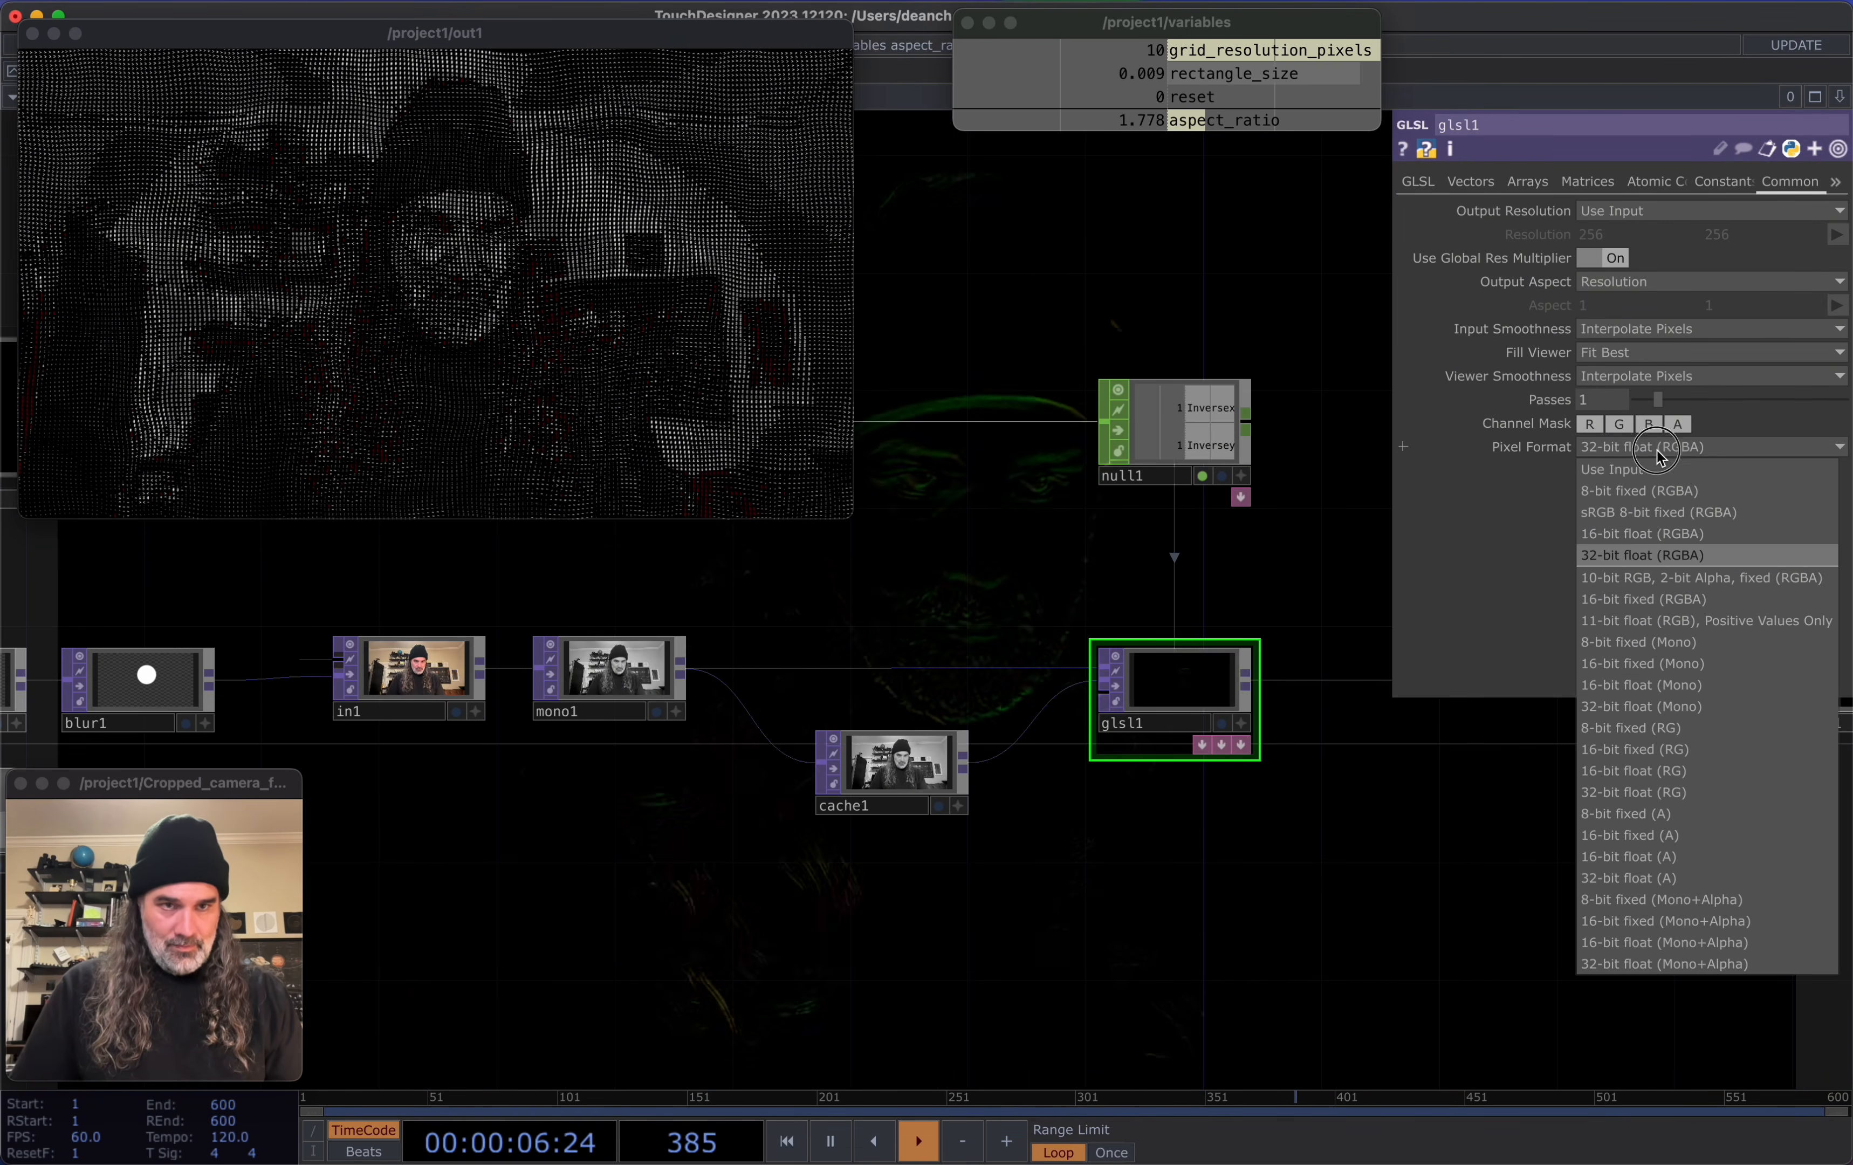
click(1671, 793)
drag(1297, 853, 1285, 858)
key(u)
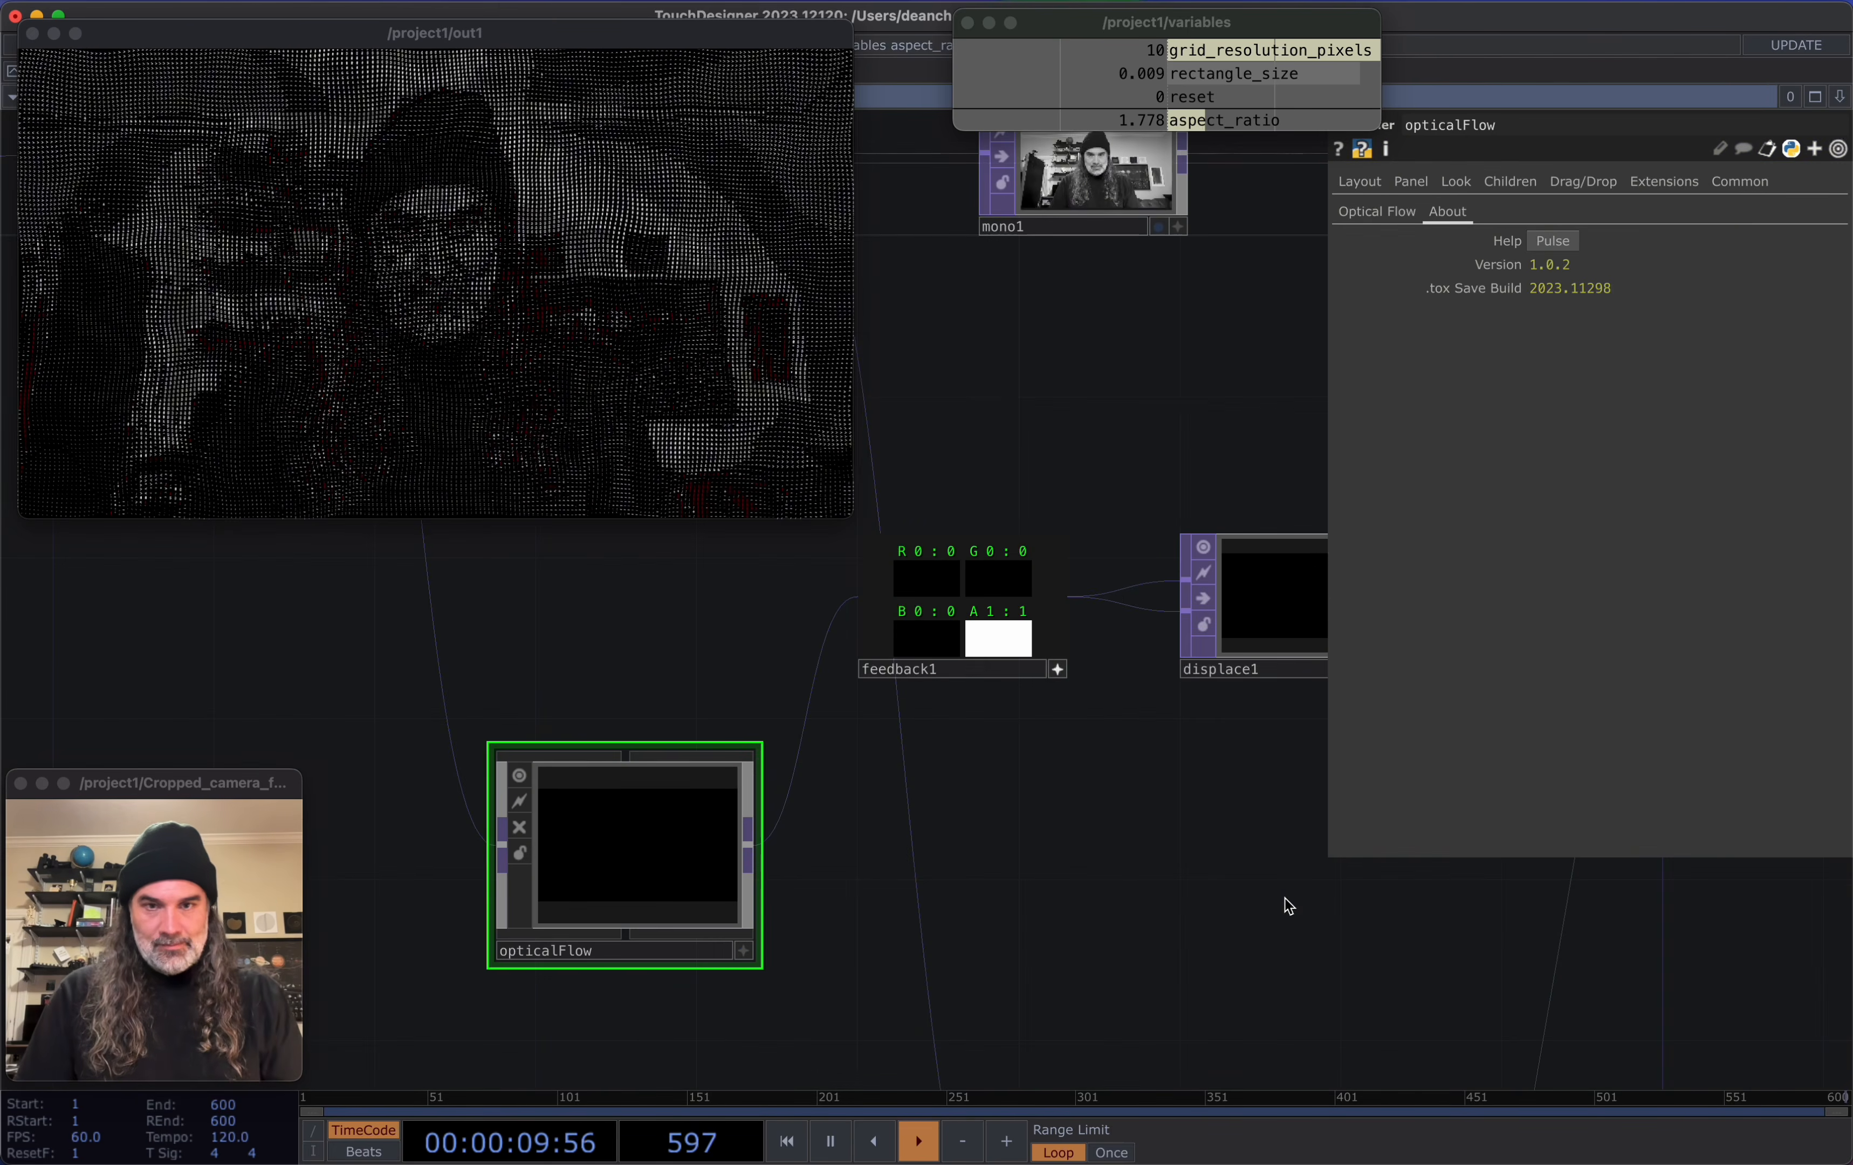
Link feedback1's Reset Pulse to the reset channel of the variables node
click(947, 664)
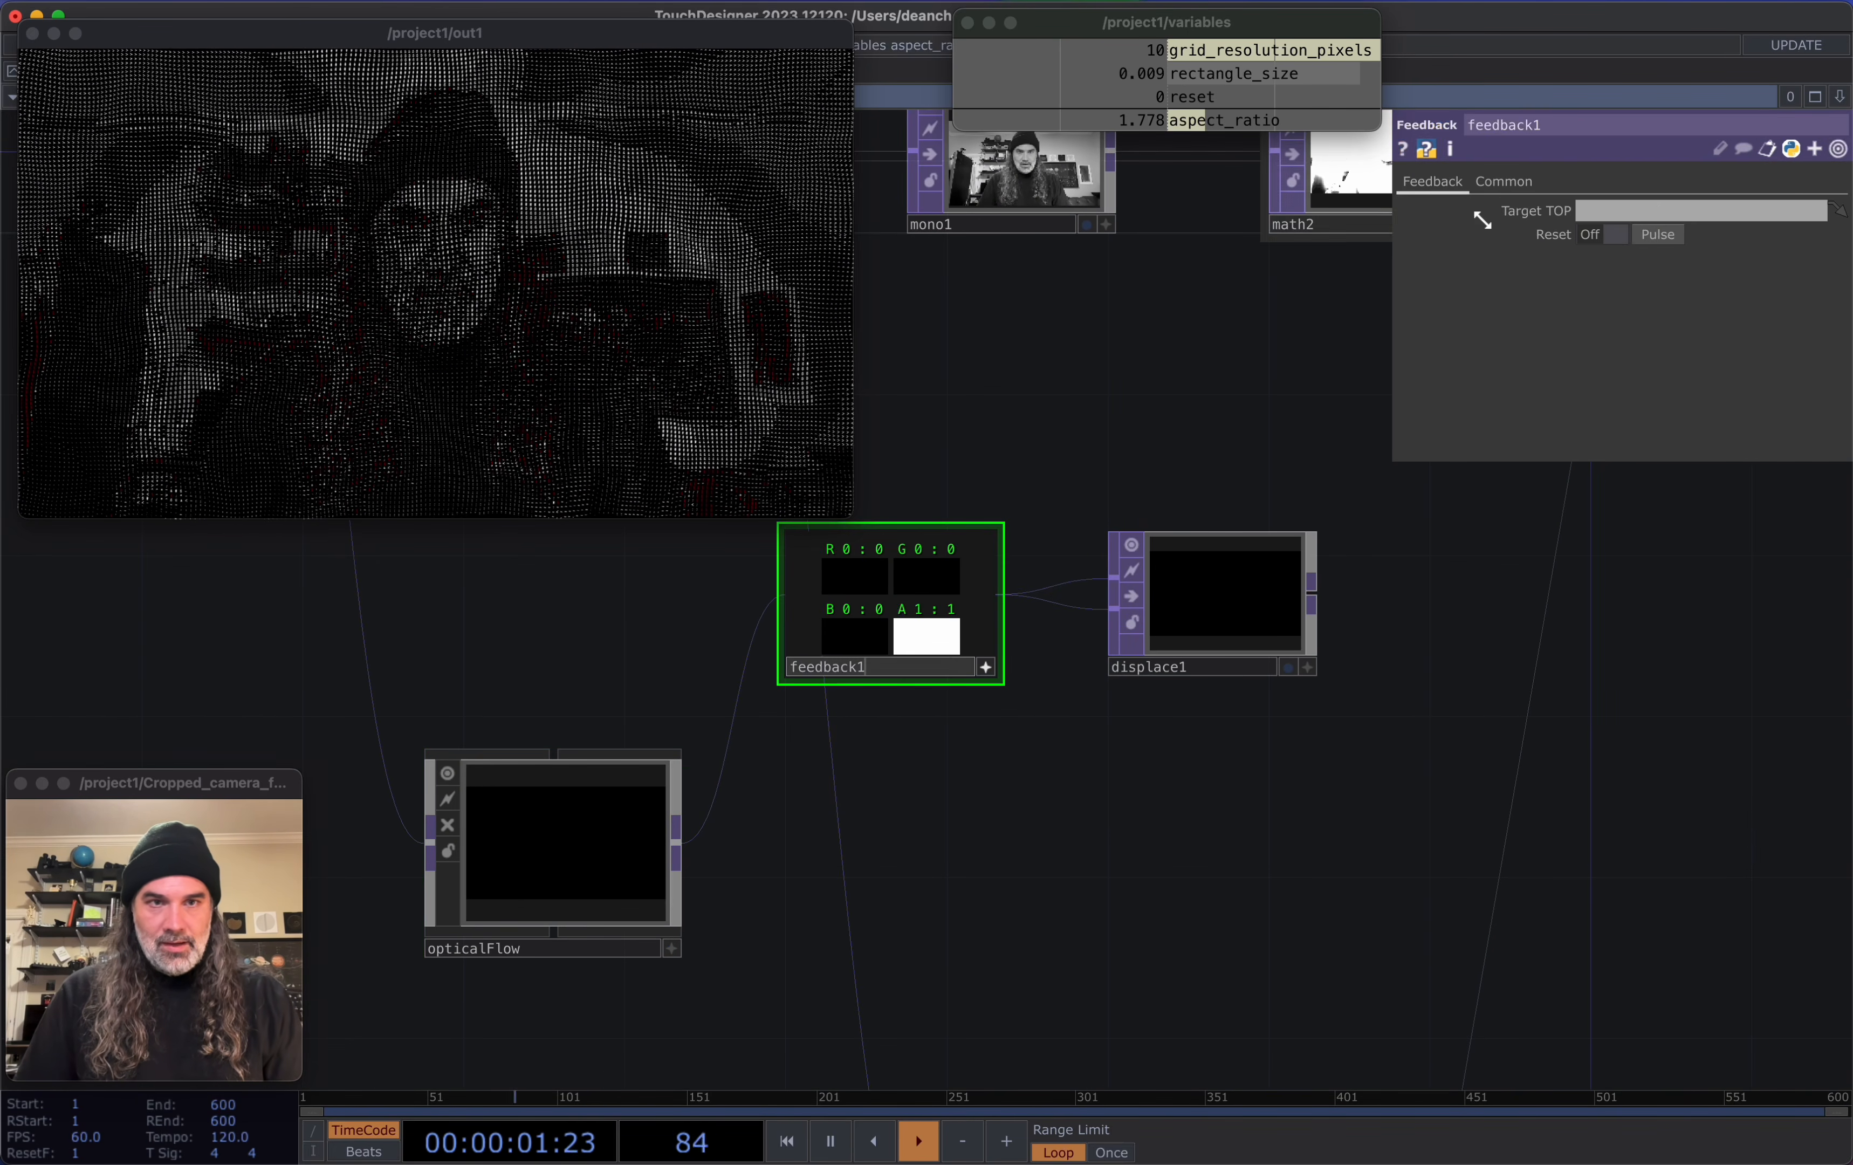
click(1660, 235)
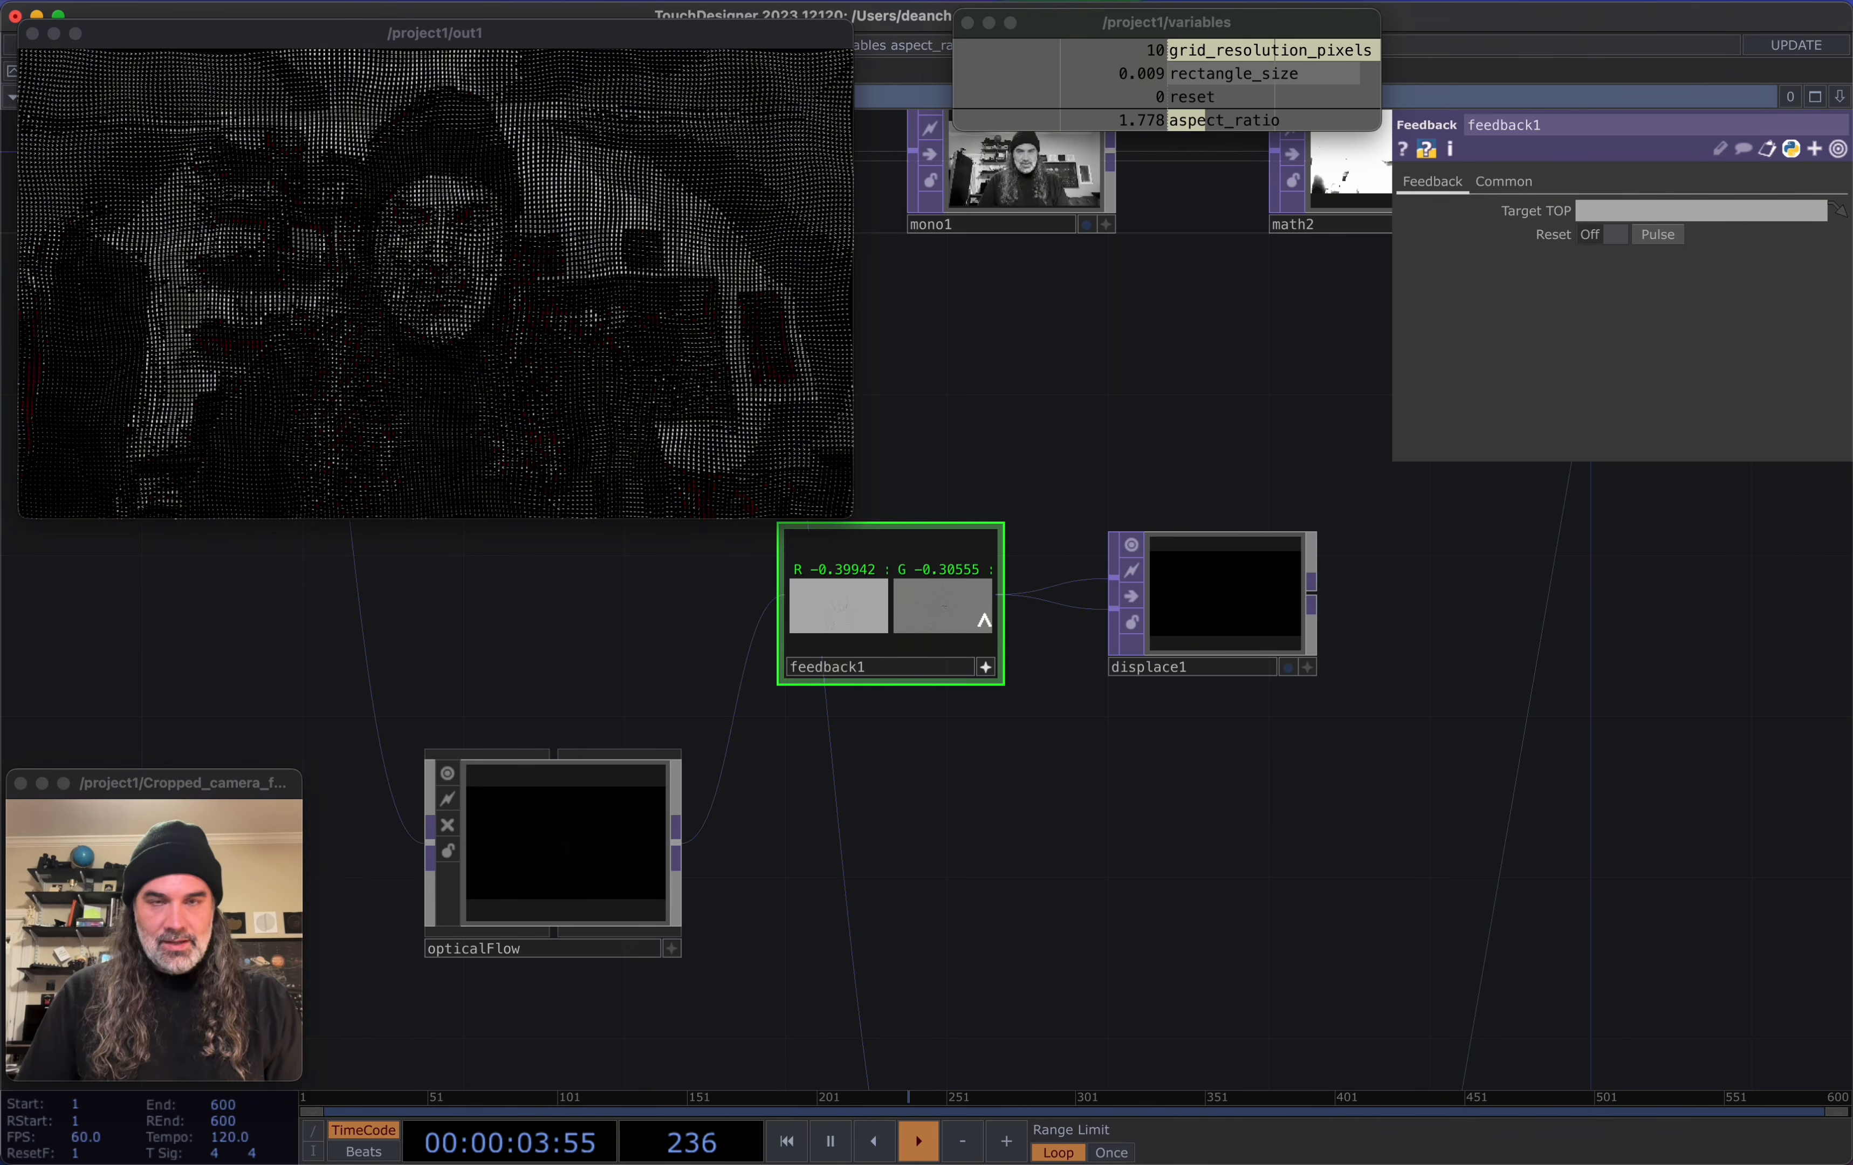
click(1174, 96)
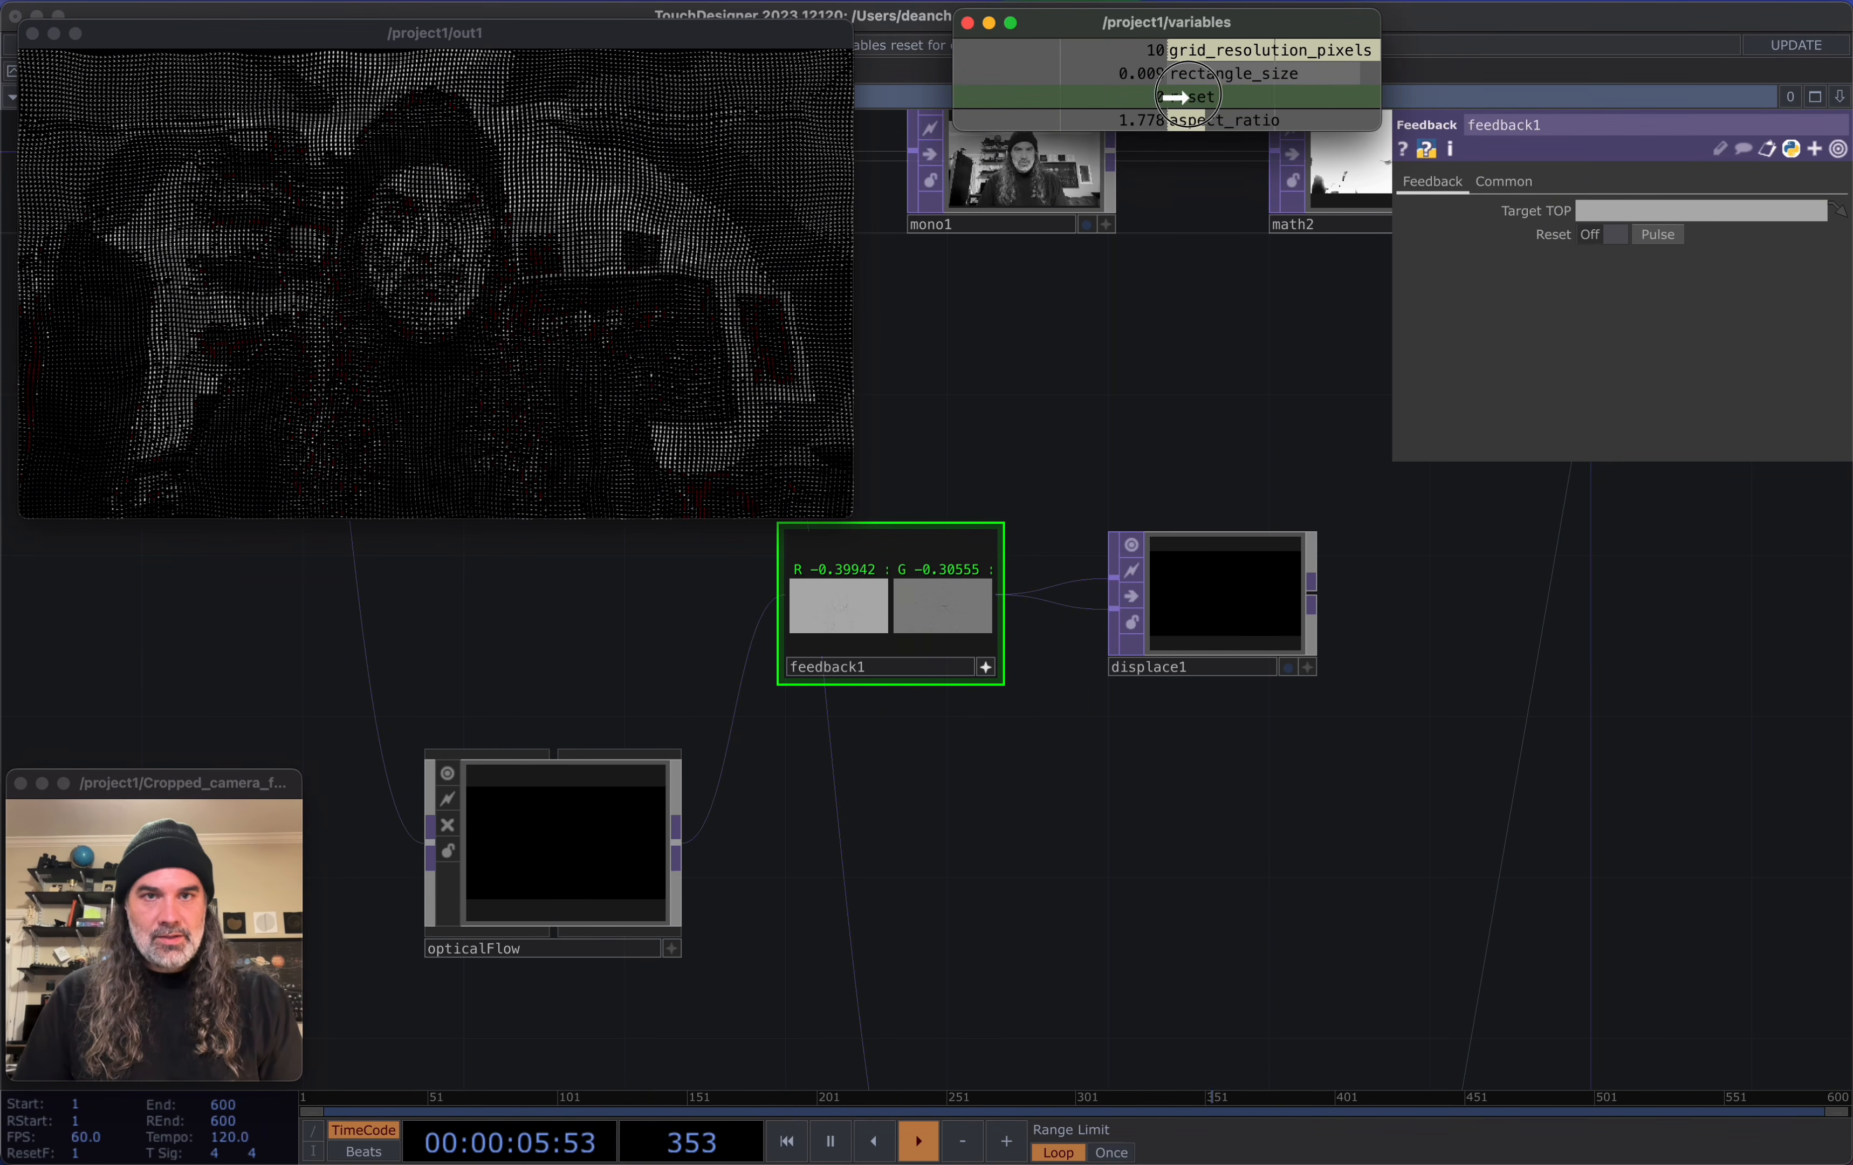
click(1676, 236)
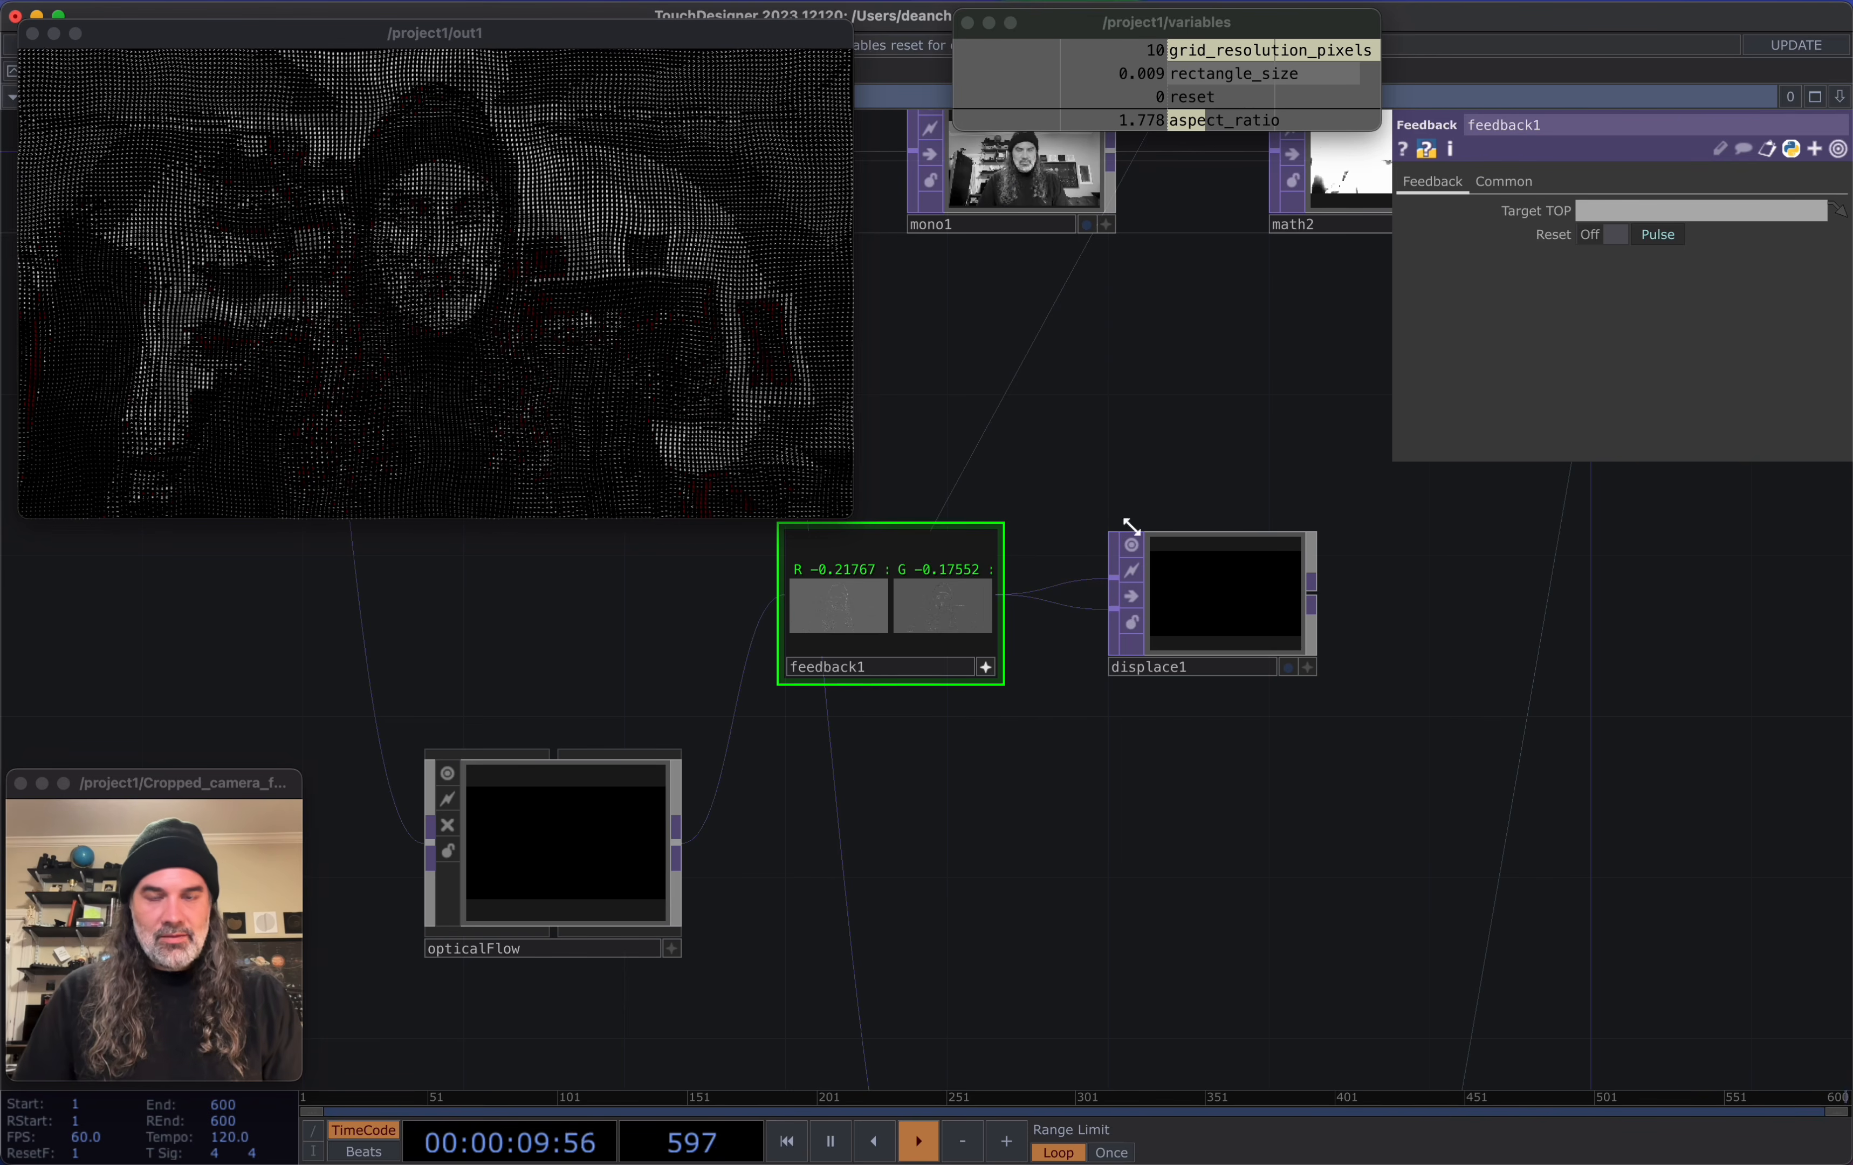
Trigger the reset and examine feedback1's red and green channels to check the link
scroll(1162, 705, up, 4)
drag(1220, 789, 901, 858)
key(r)
drag(1092, 770, 1154, 759)
scroll(1102, 802, down, 2)
scroll(1103, 775, up, 4)
scroll(1108, 740, down, 2)
drag(1011, 842, 1124, 735)
scroll(1120, 744, down, 3)
scroll(1110, 773, down, 1)
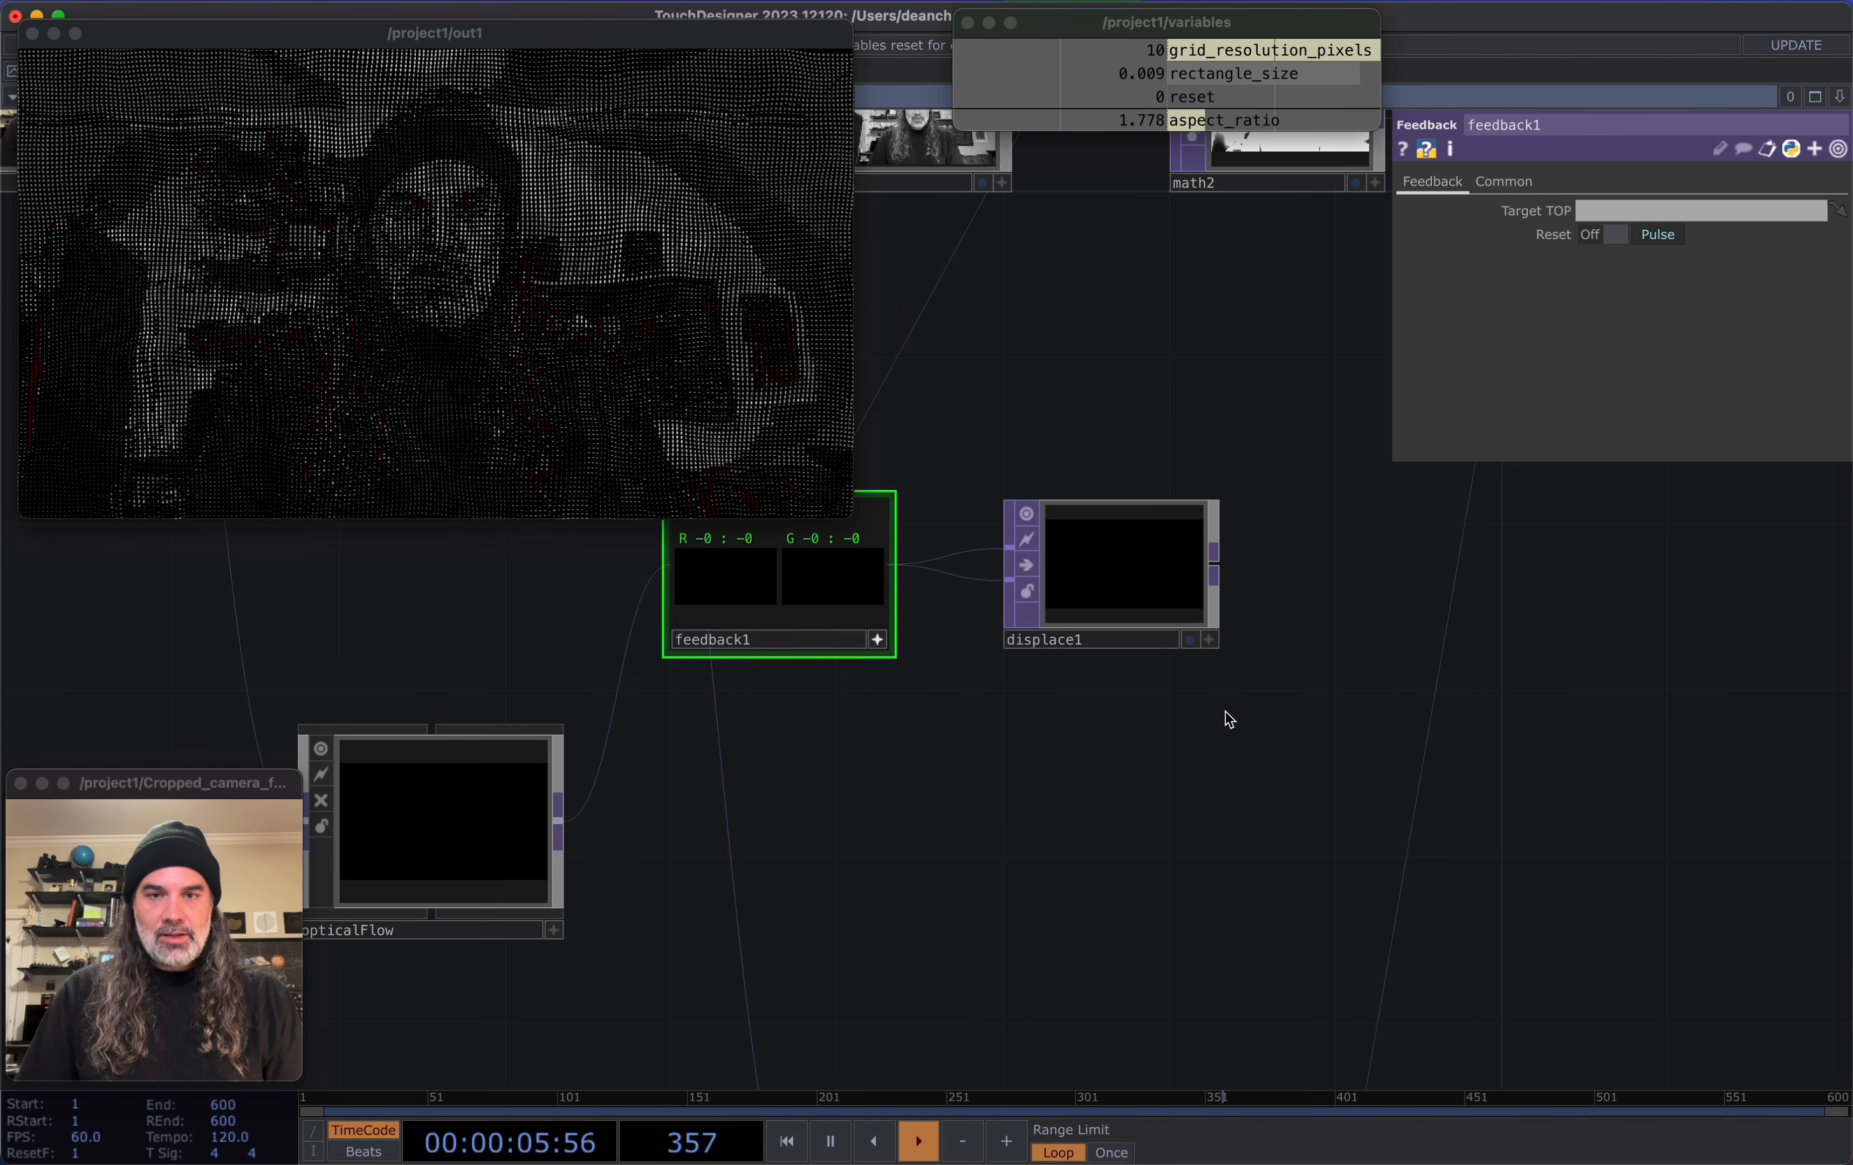
Add a Blur TOP after displace1, fed by displace1's output
drag(1222, 701, 1141, 836)
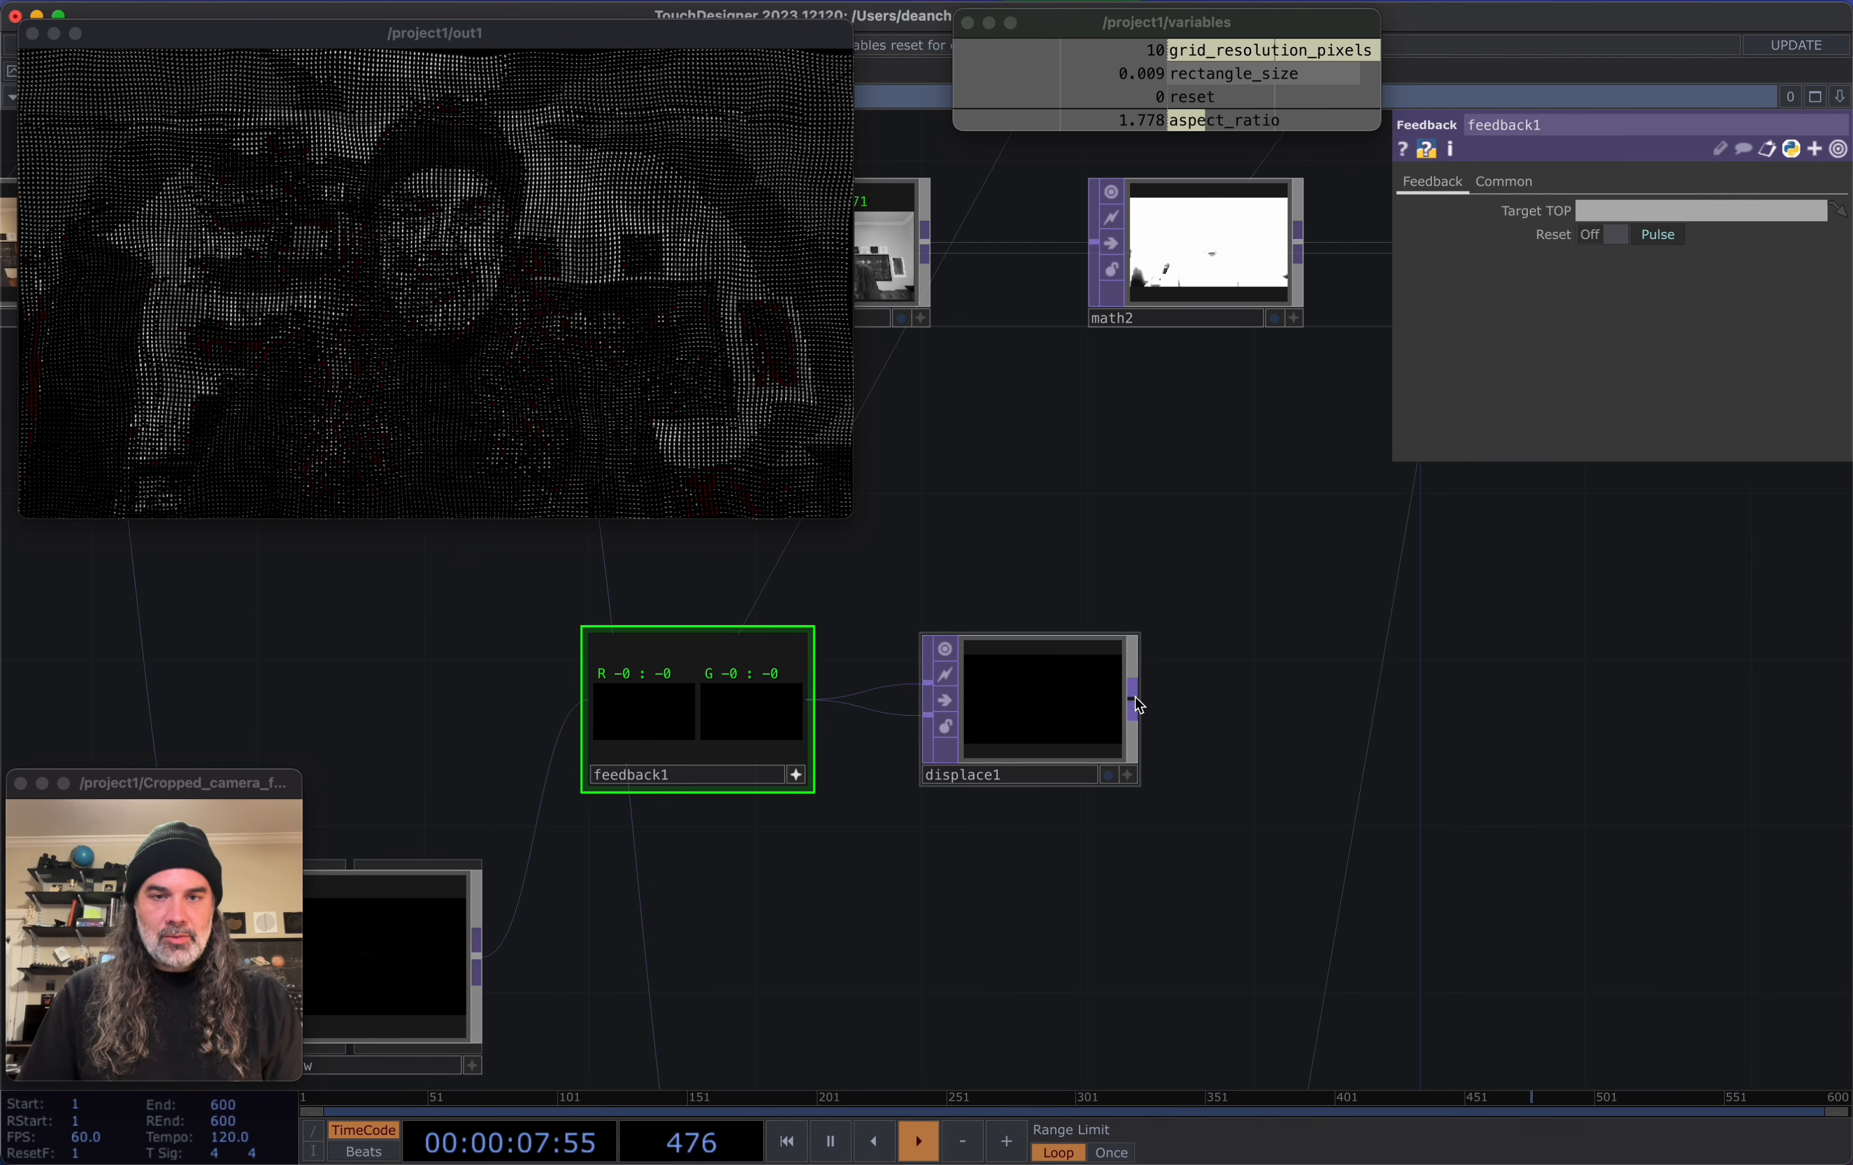
click(1277, 710)
text(b)
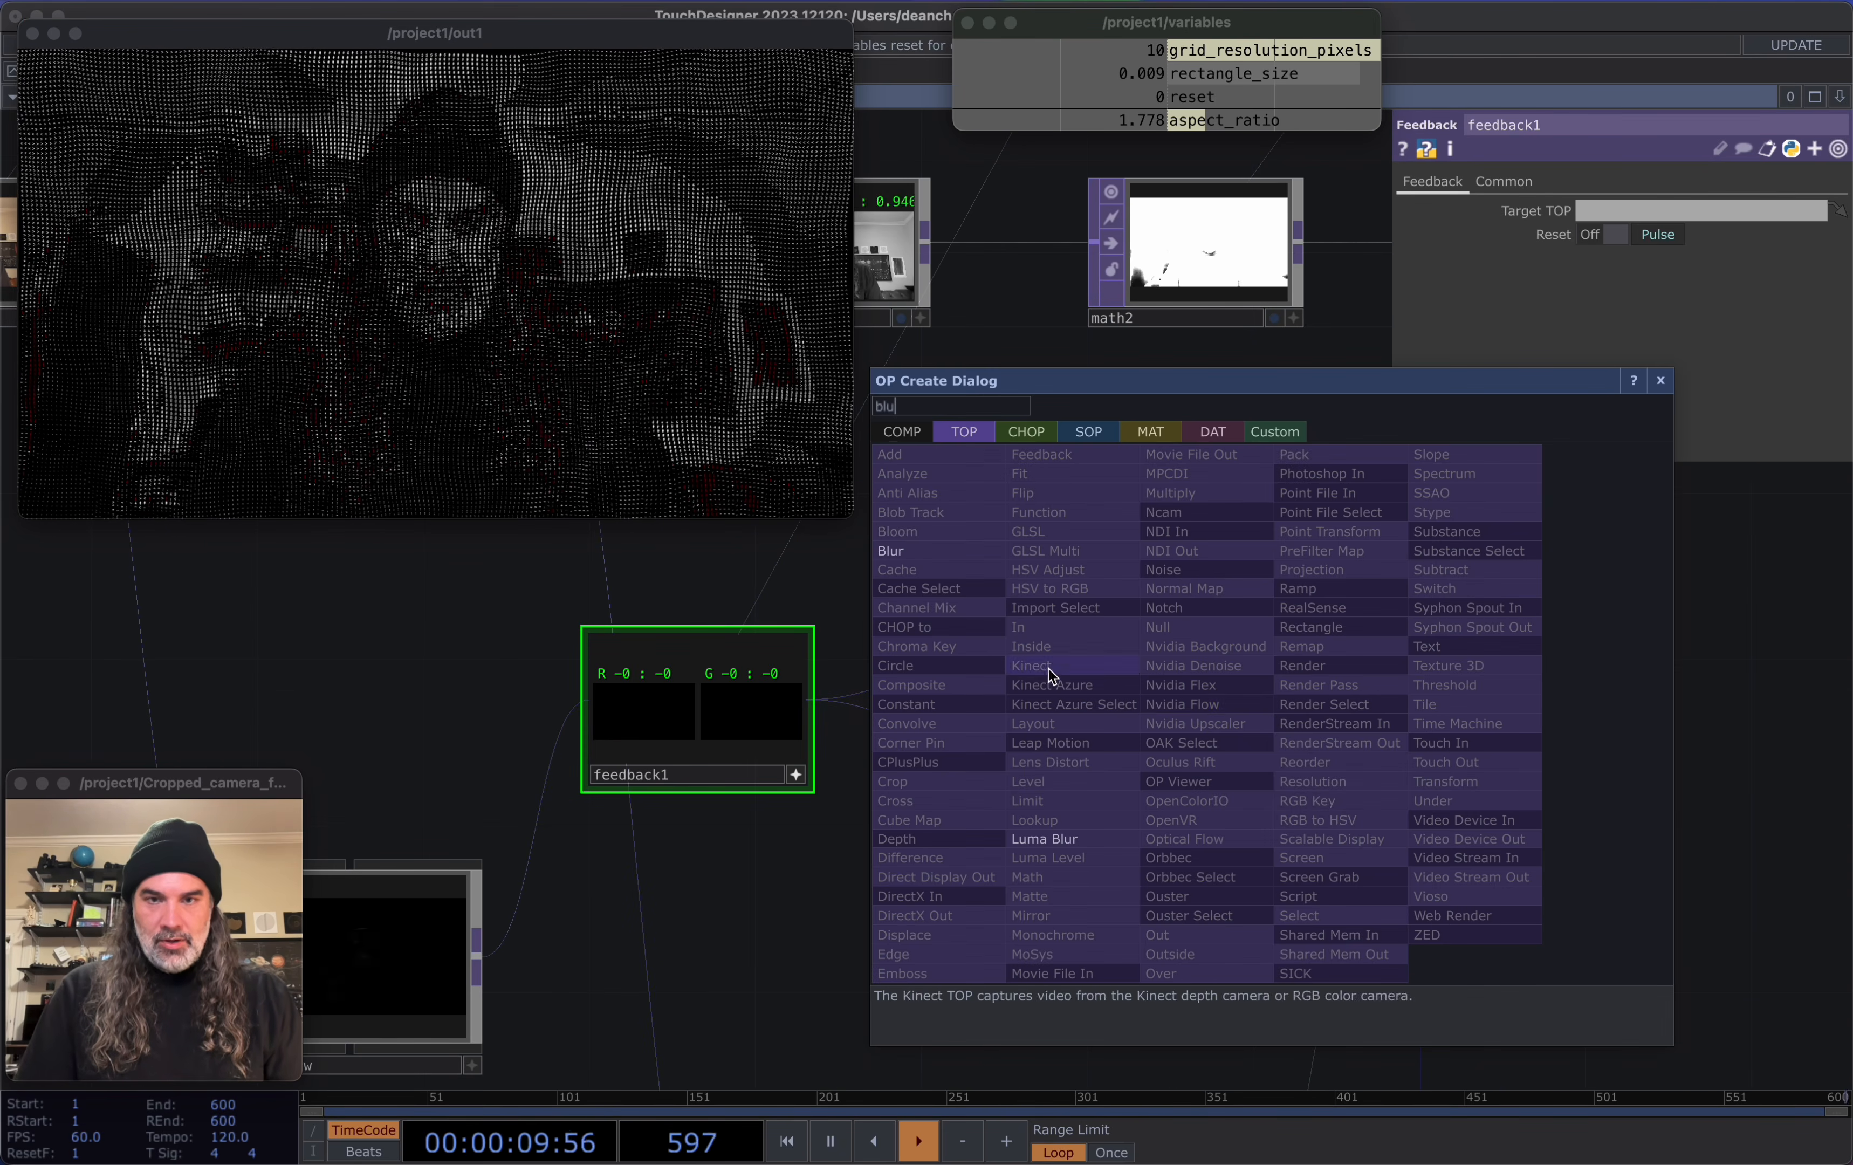
text(lu)
click(963, 552)
click(1274, 710)
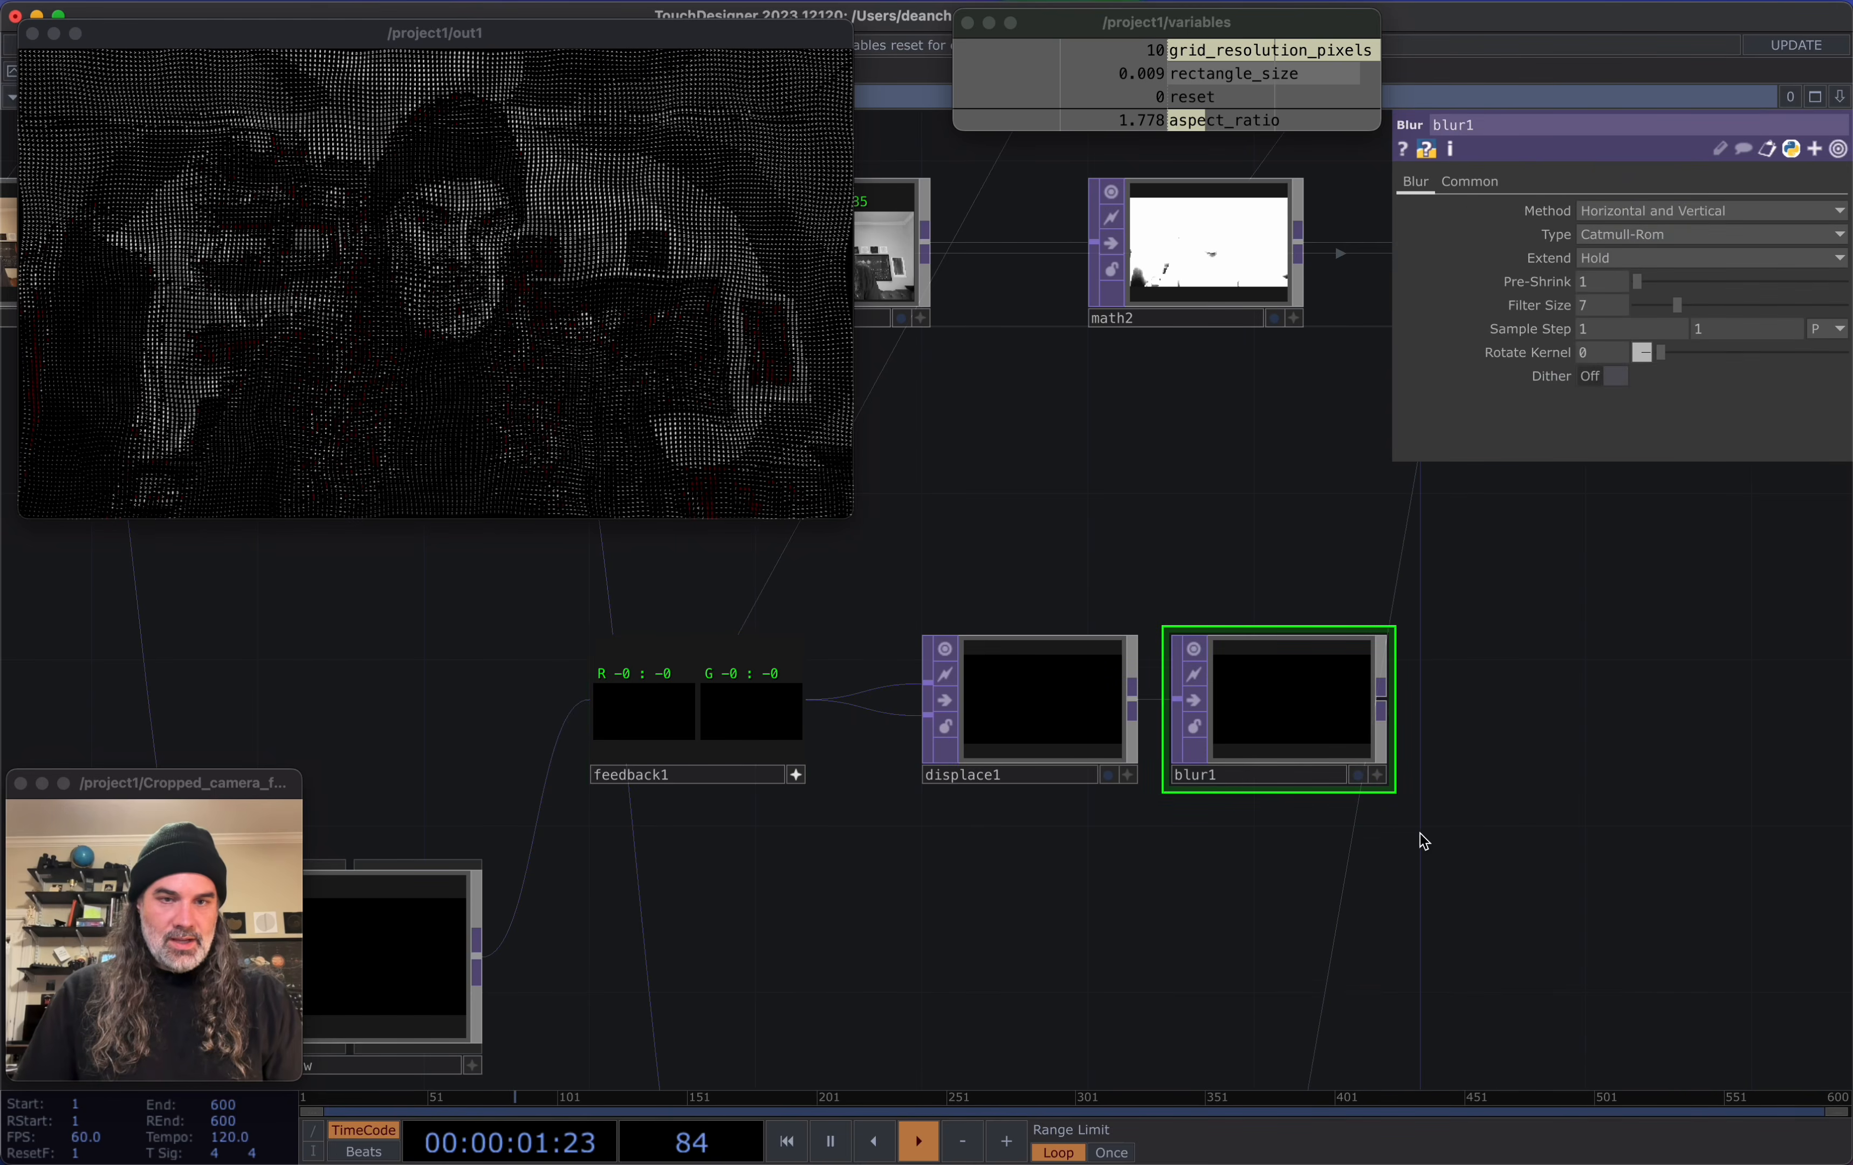
Add a Math TOP after blur1 and set its Multiply to 0.99
click(1390, 703)
click(1496, 700)
text(mat)
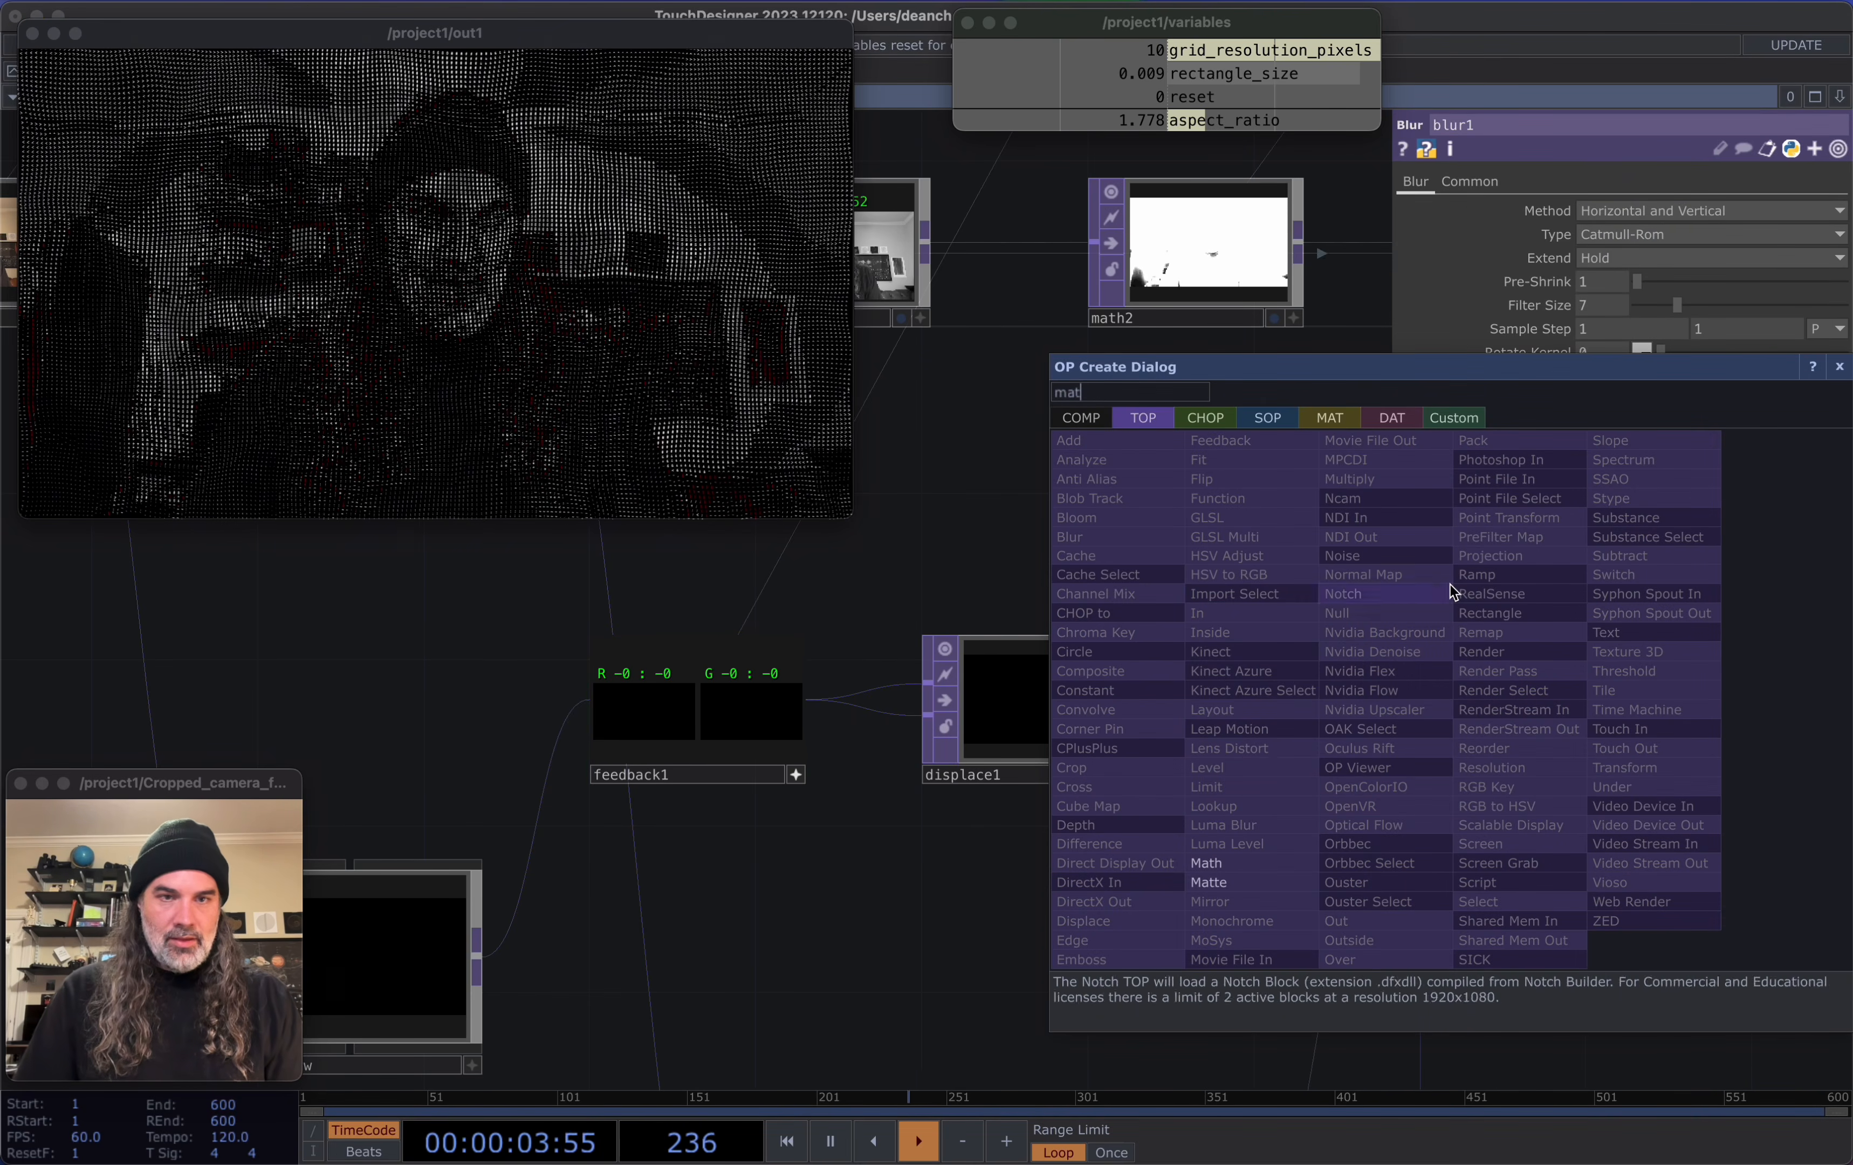
click(1232, 862)
click(1537, 723)
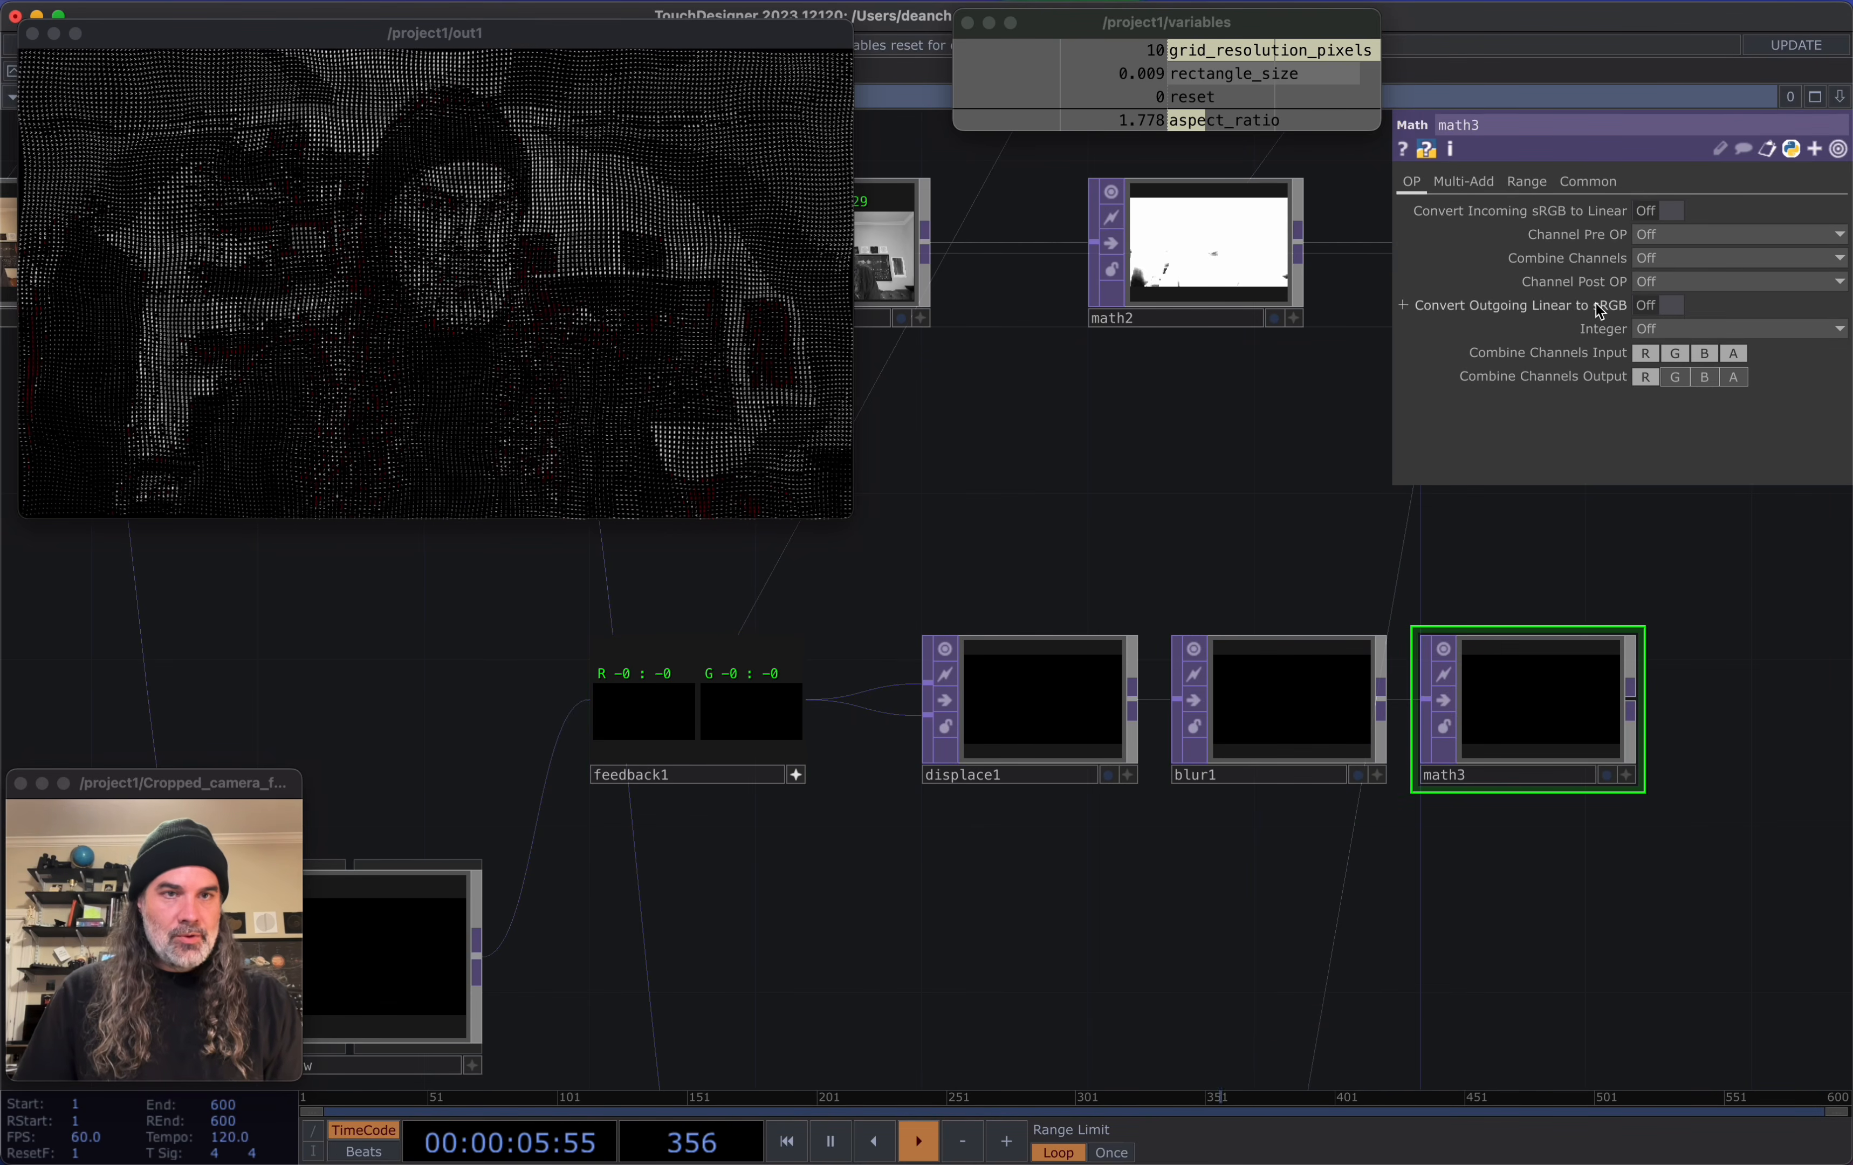
click(1525, 184)
click(1471, 185)
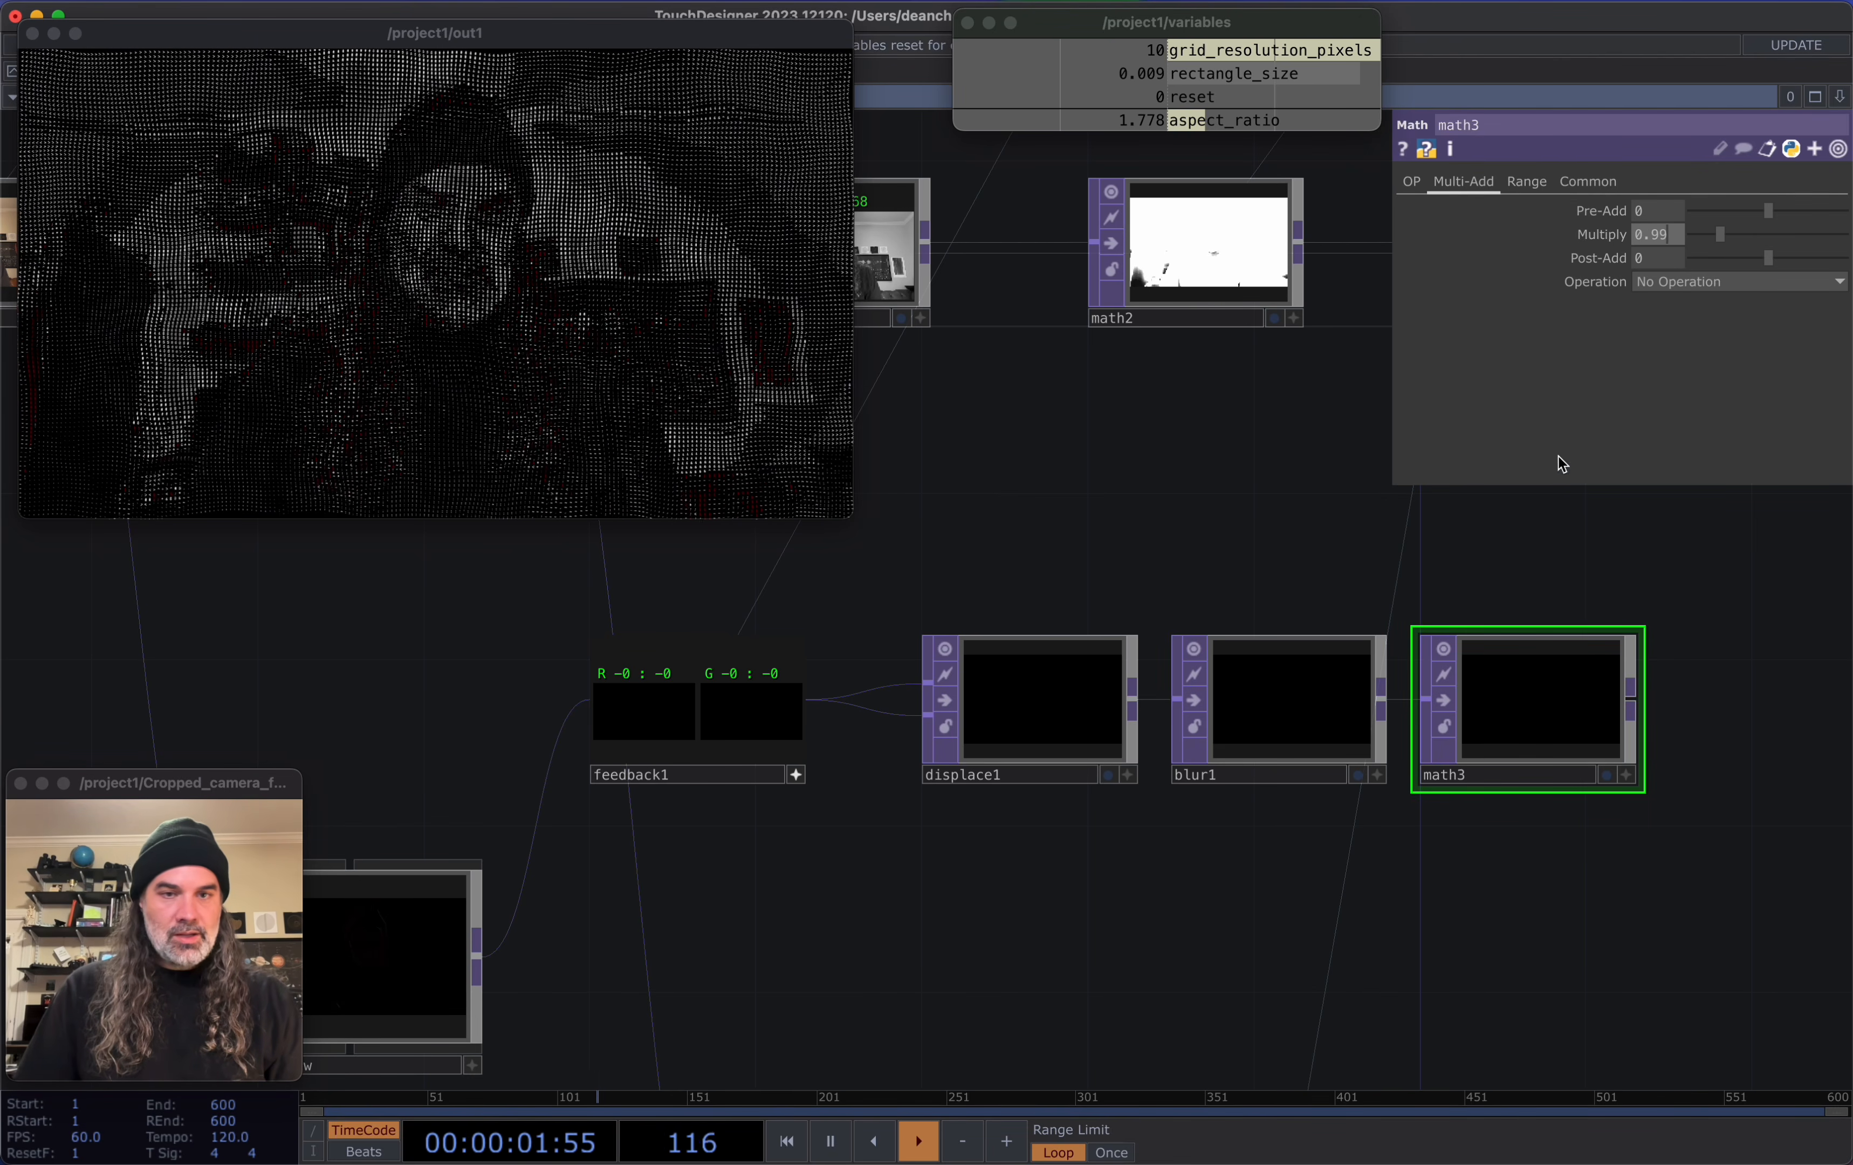
Add an Add TOP beyond math3 that combines the outputs of math3 and opticalFlow
scroll(1248, 546, down, 2)
drag(1544, 670, 1451, 684)
click(1546, 789)
text(add)
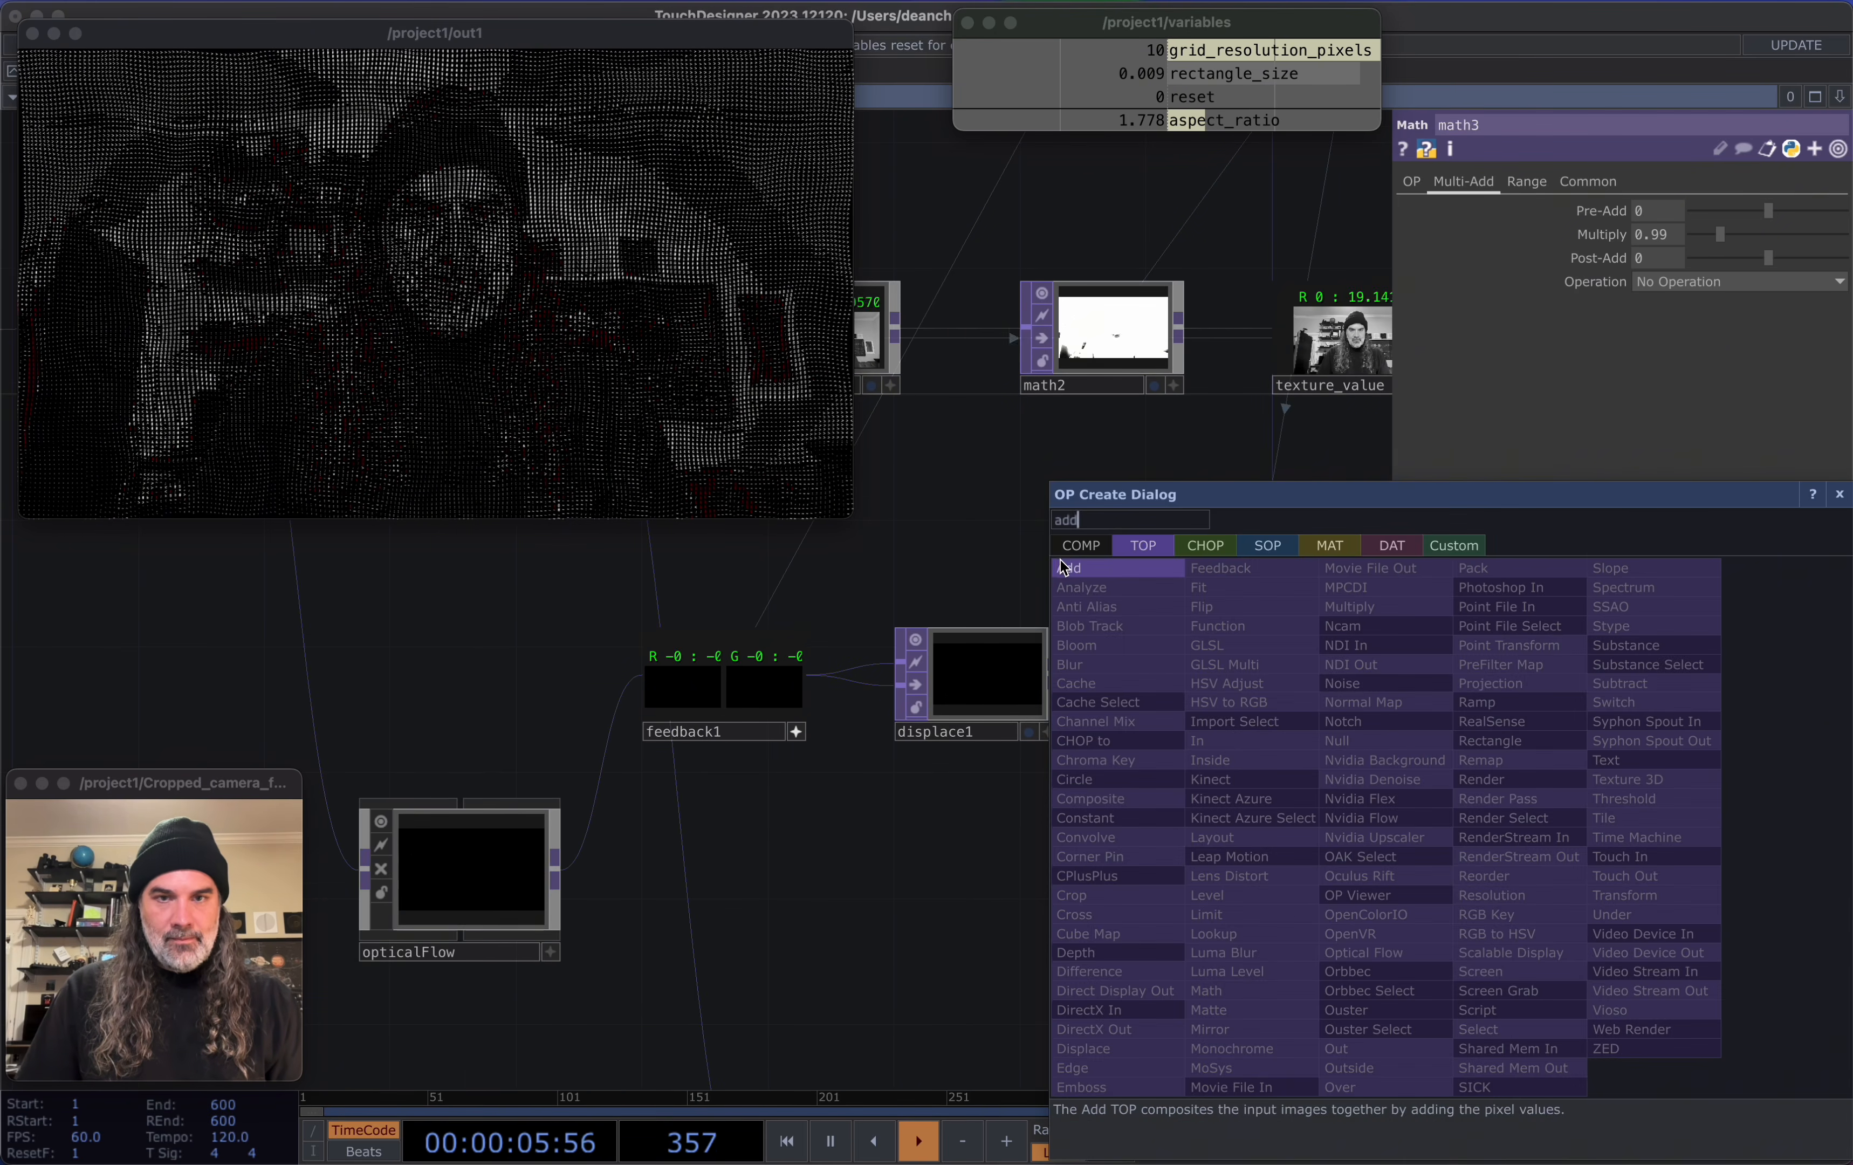
key(Return)
click(1602, 894)
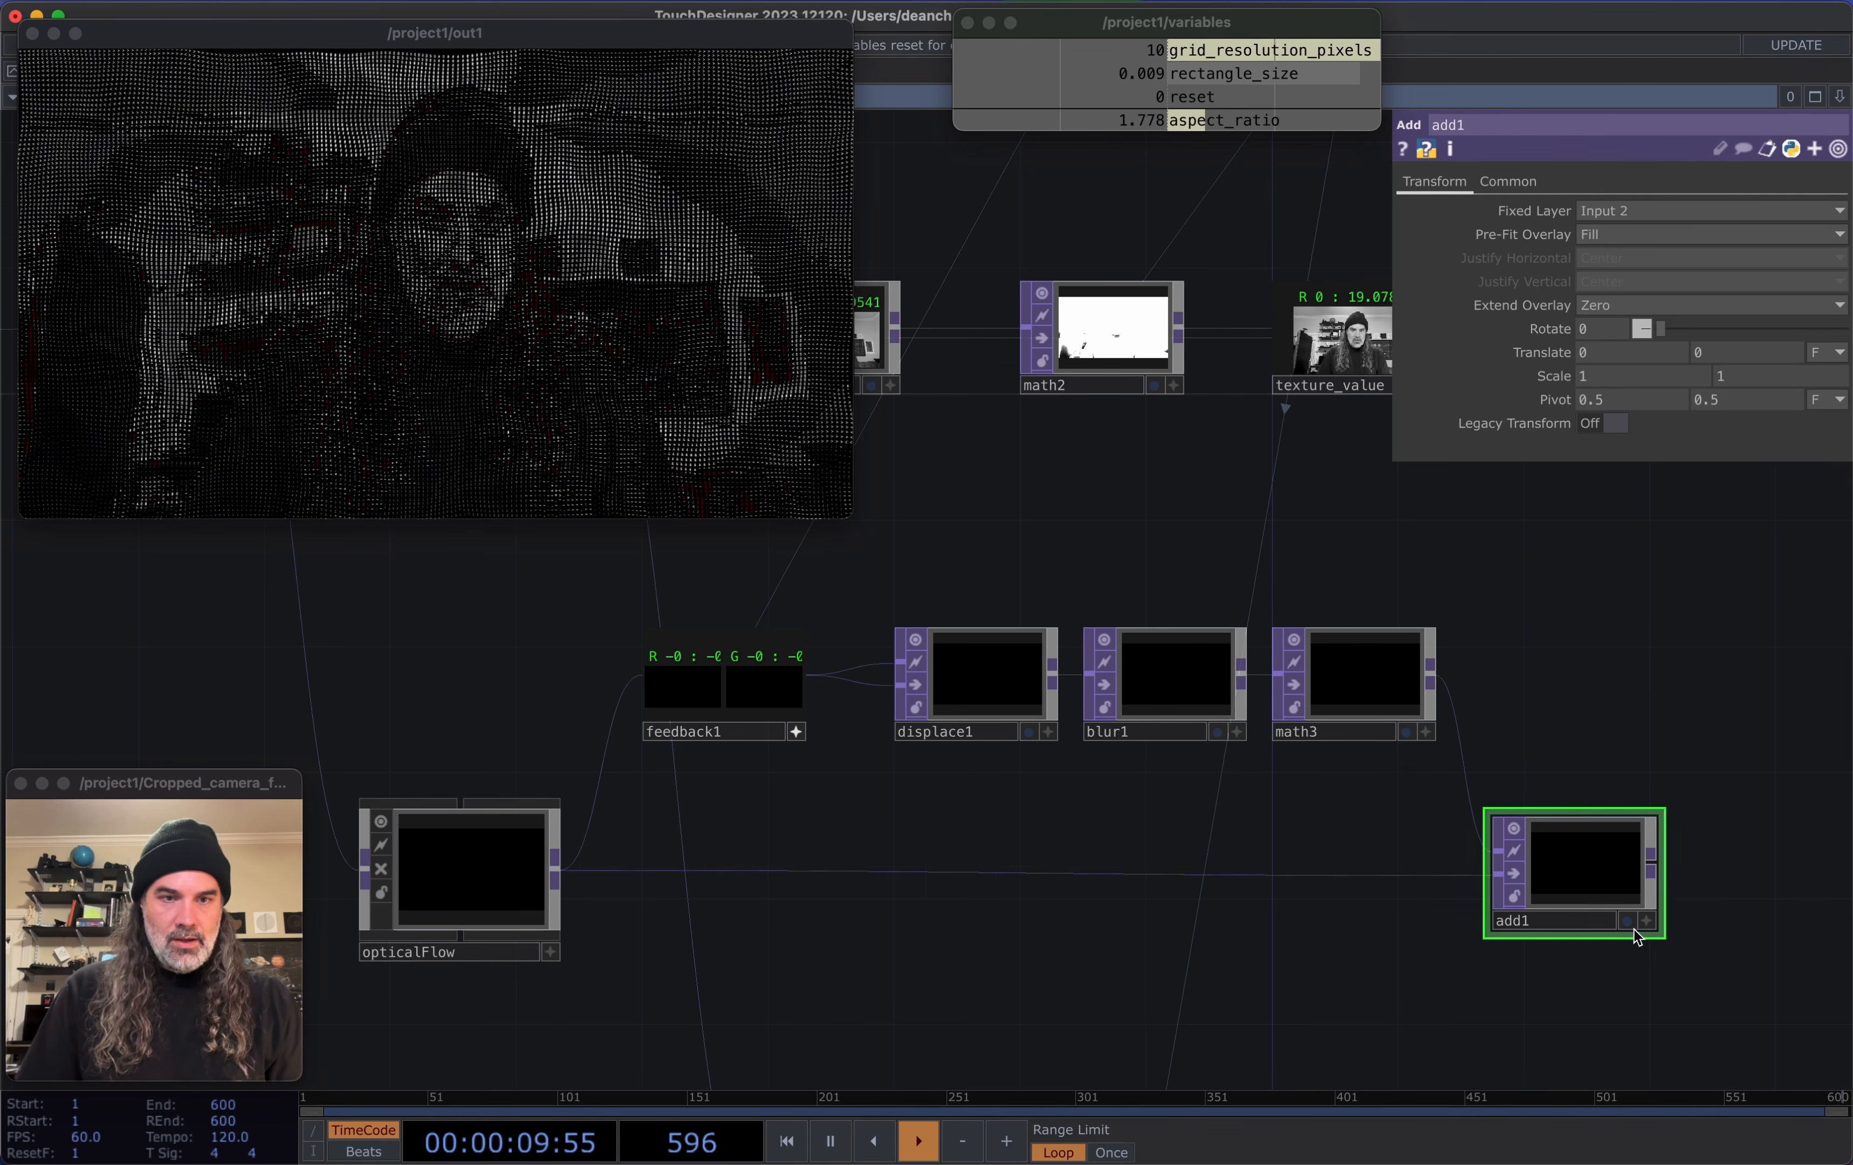
Set add1 as feedback1's Target TOP and show add1's separate colour channels in its node viewer
drag(1601, 881, 743, 720)
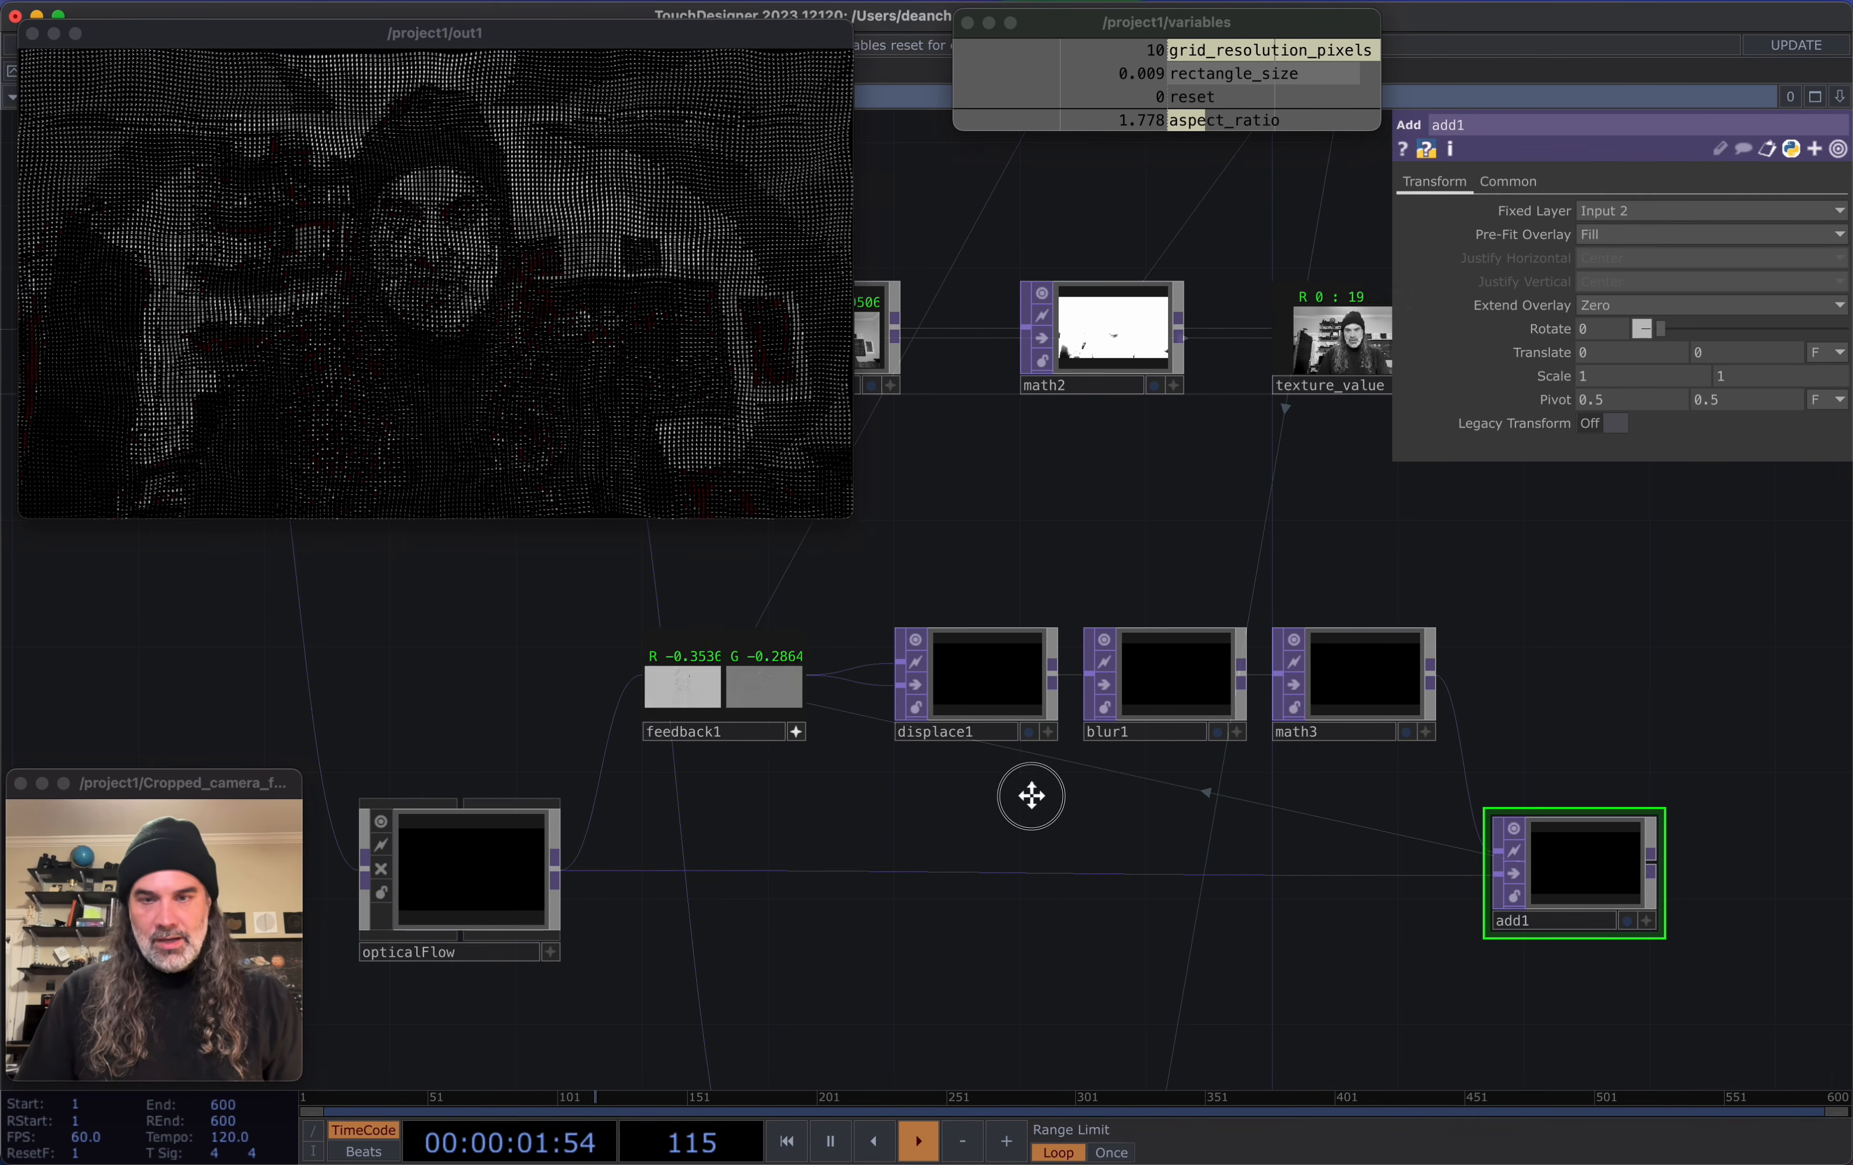
drag(1087, 814, 877, 756)
scroll(1306, 814, up, 1)
scroll(1125, 774, up, 3)
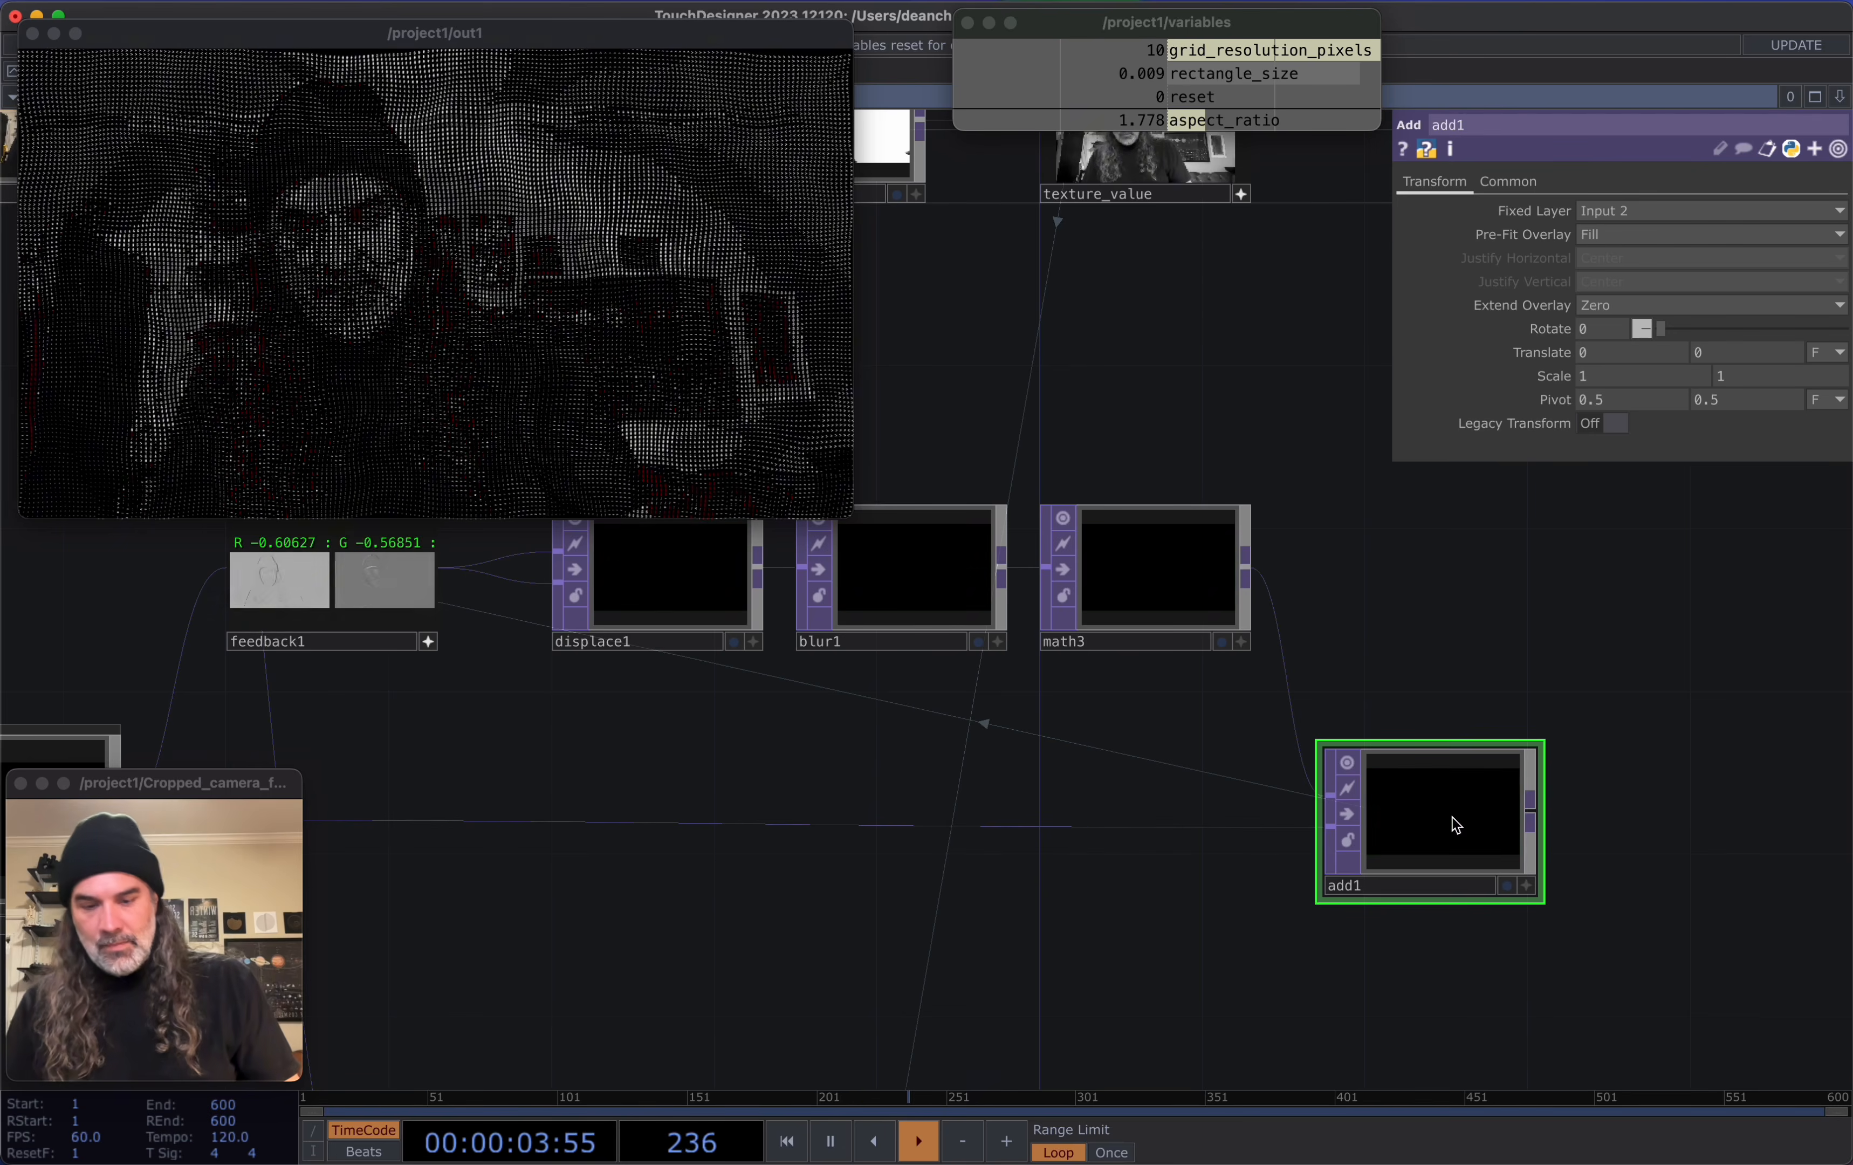
scroll(1564, 848, up, 5)
scroll(1572, 840, down, 7)
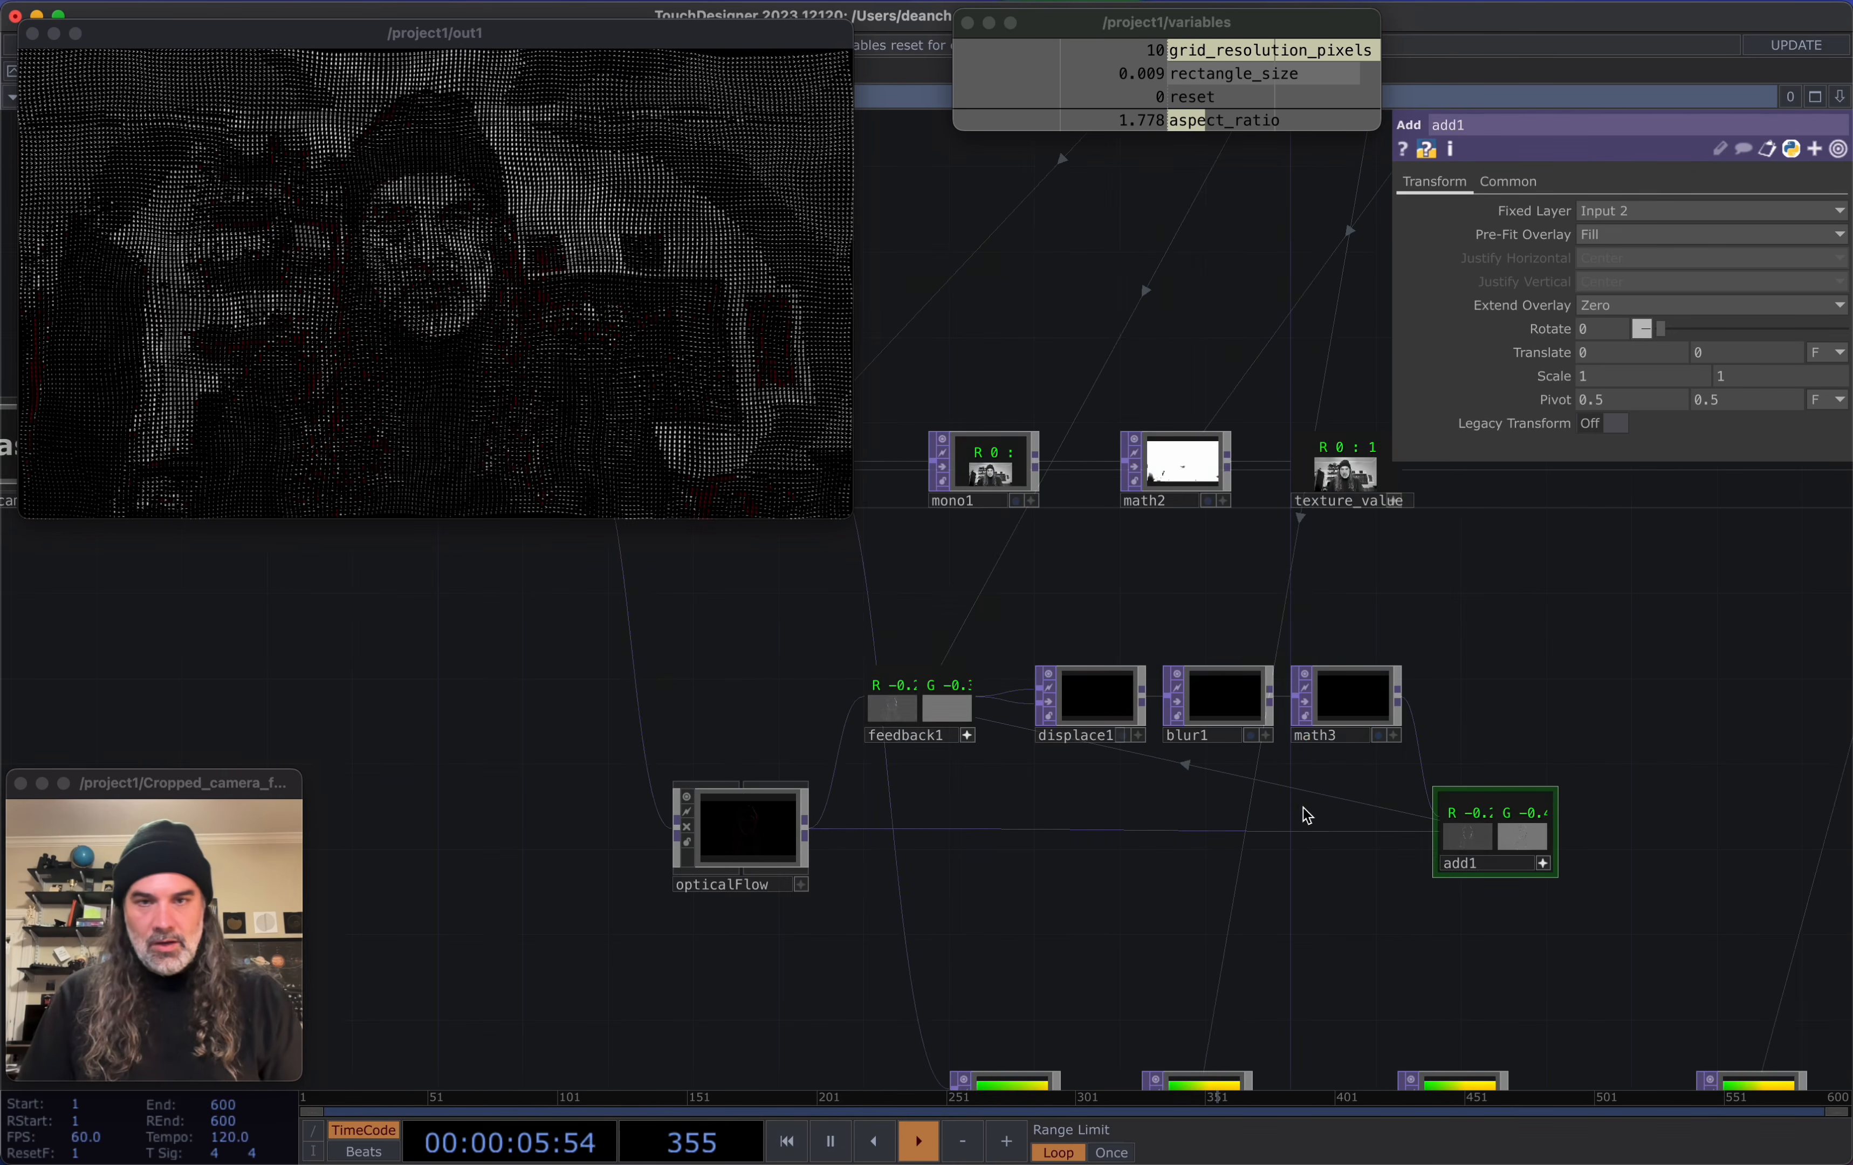
scroll(1321, 810, up, 4)
Set displace1's Source Midpoint to 0, 0 and its Displace Weight to 0.001 in both directions
click(881, 629)
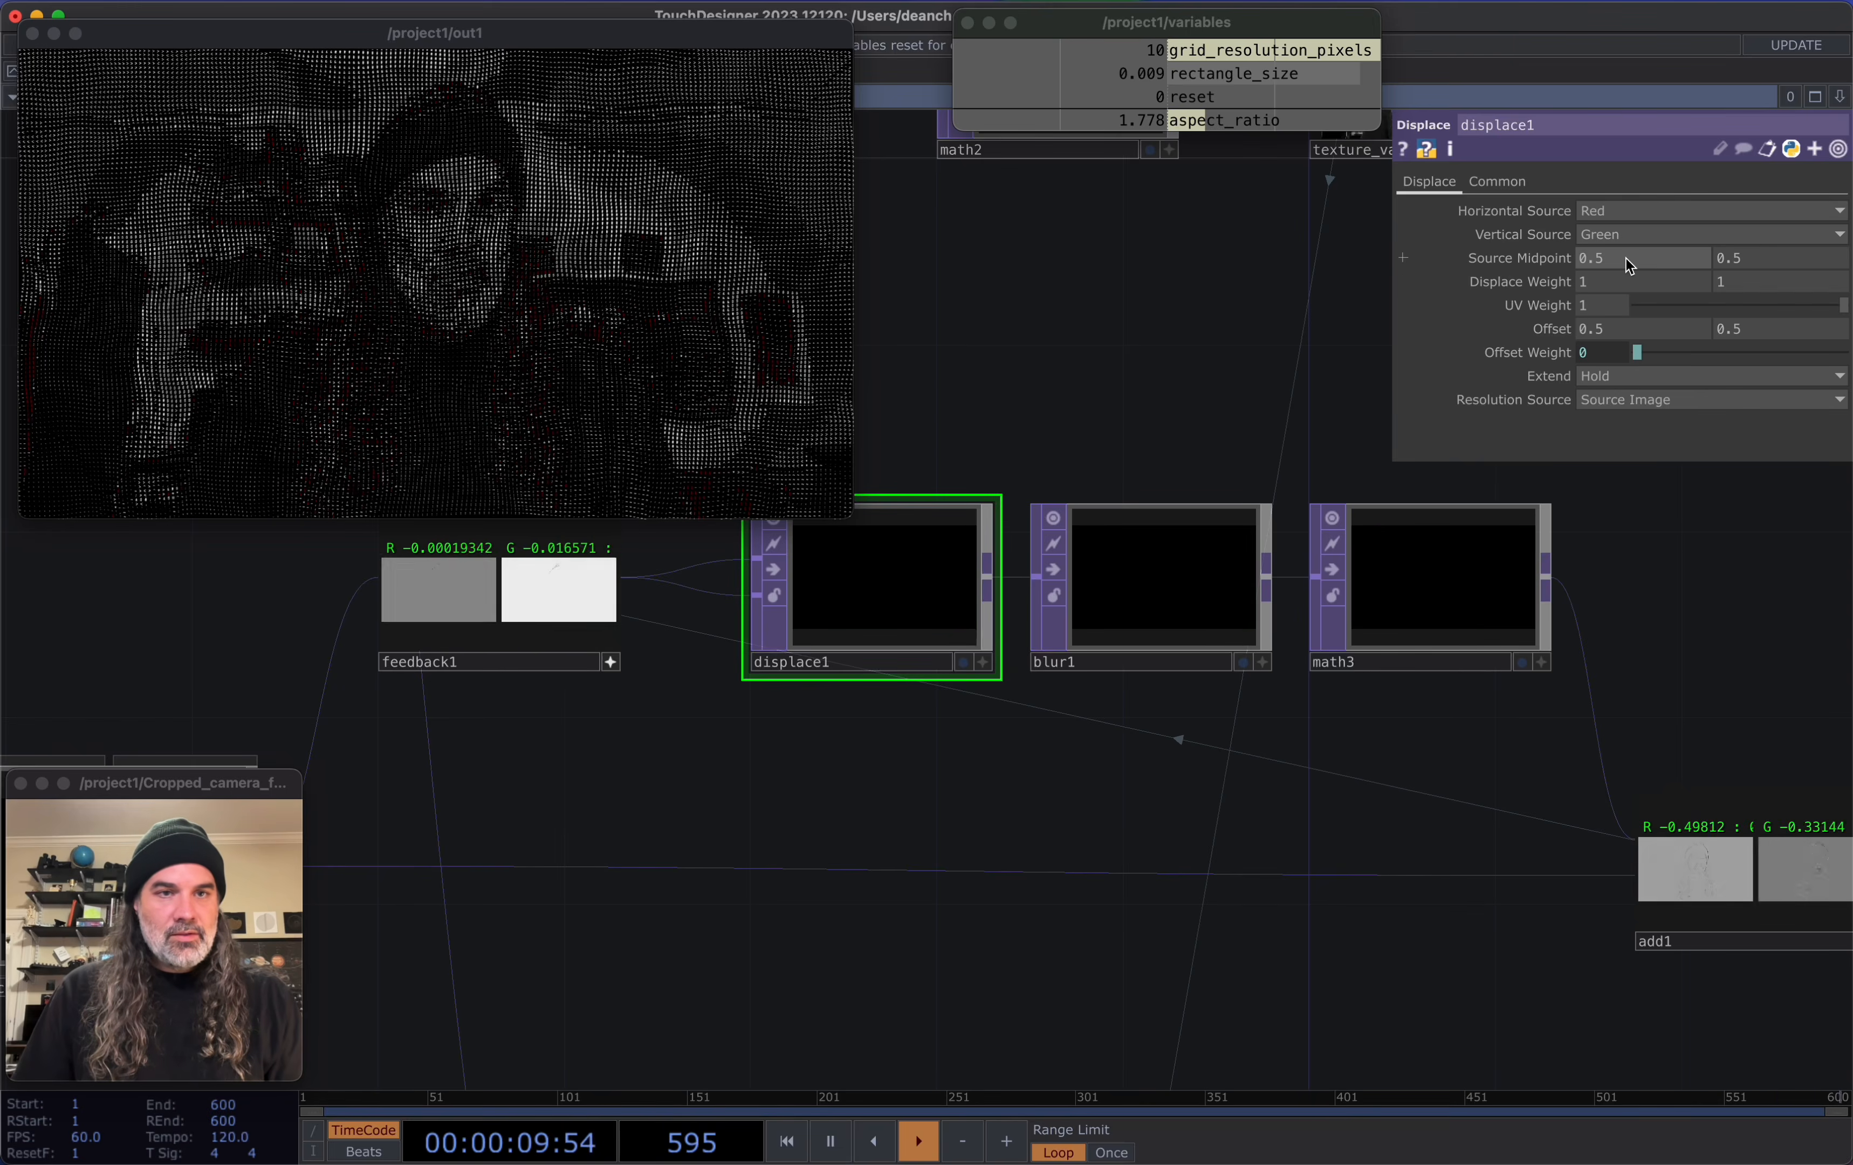
drag(1628, 260, 1525, 257)
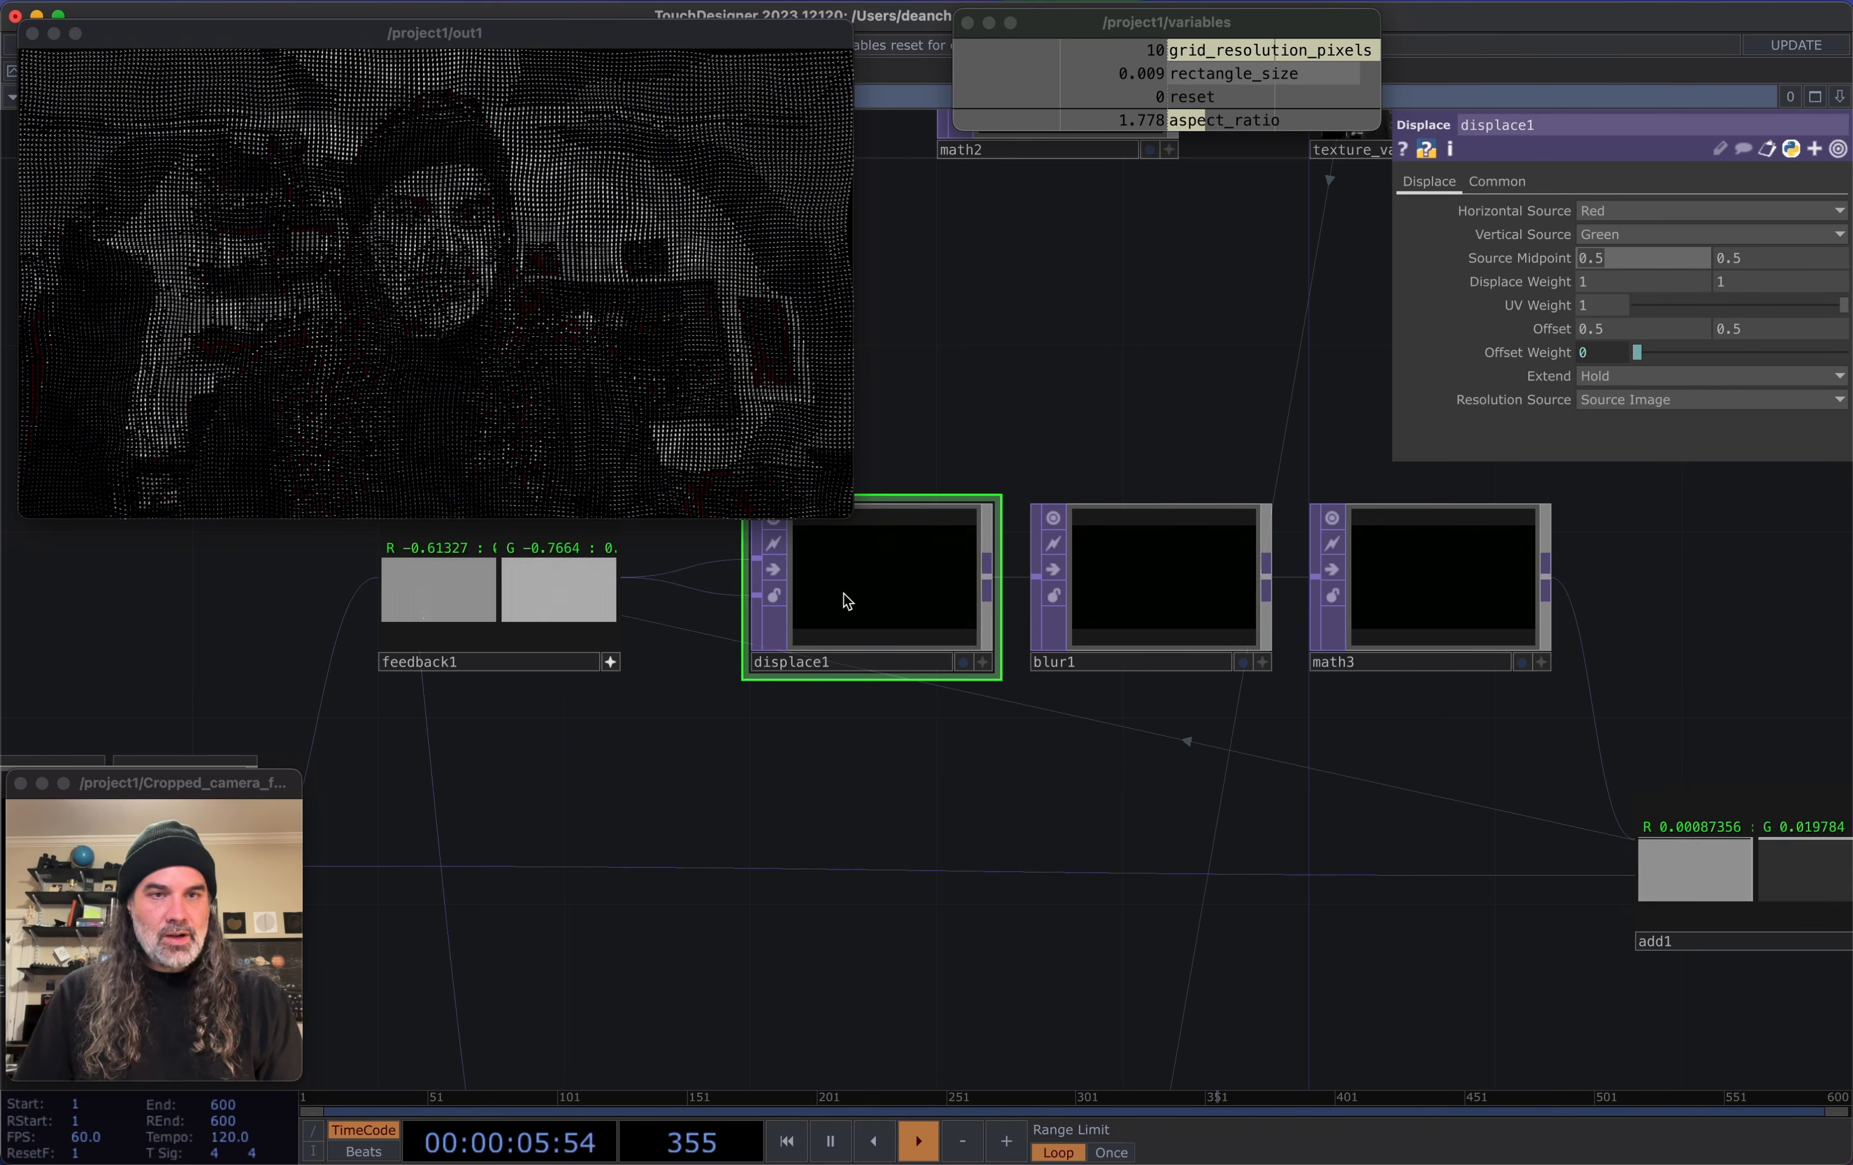
text(0)
key(Tab)
text(0)
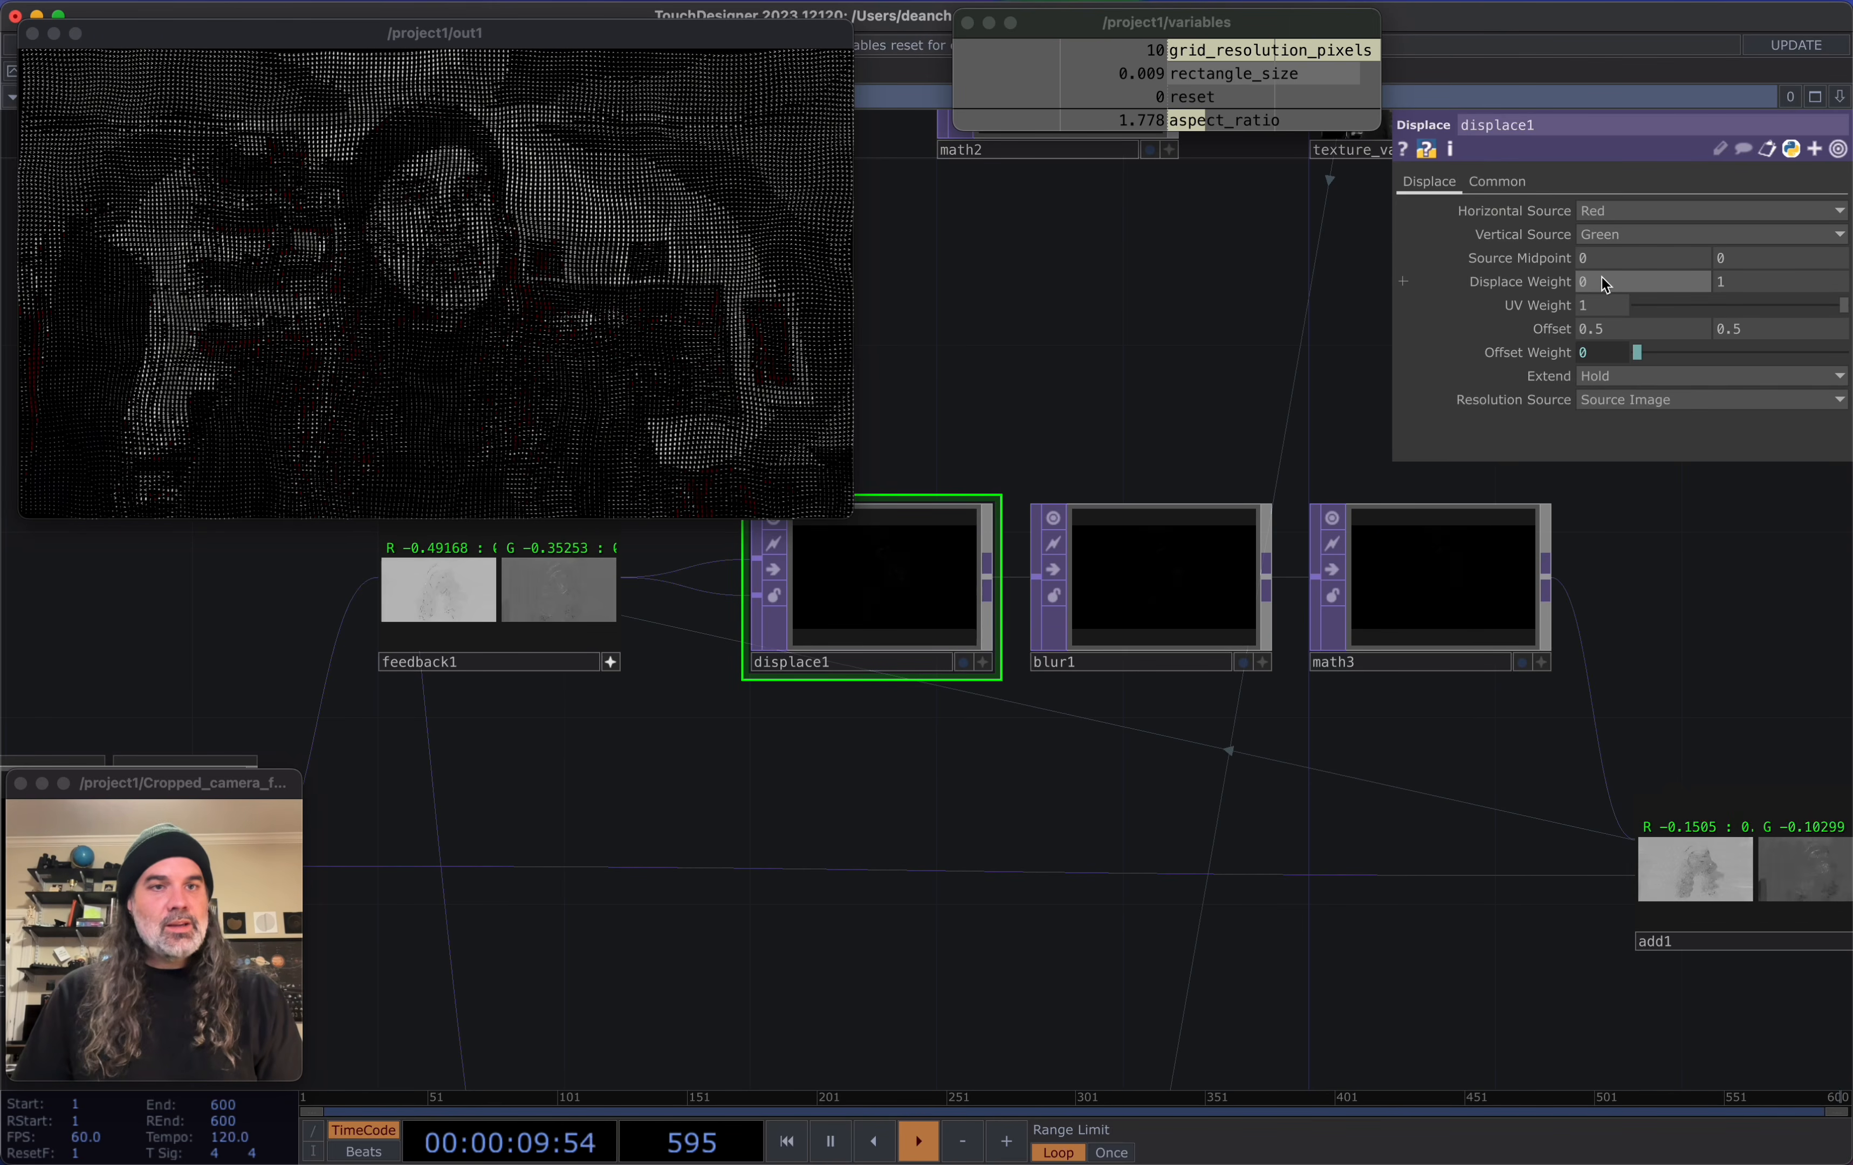
text(0.001)
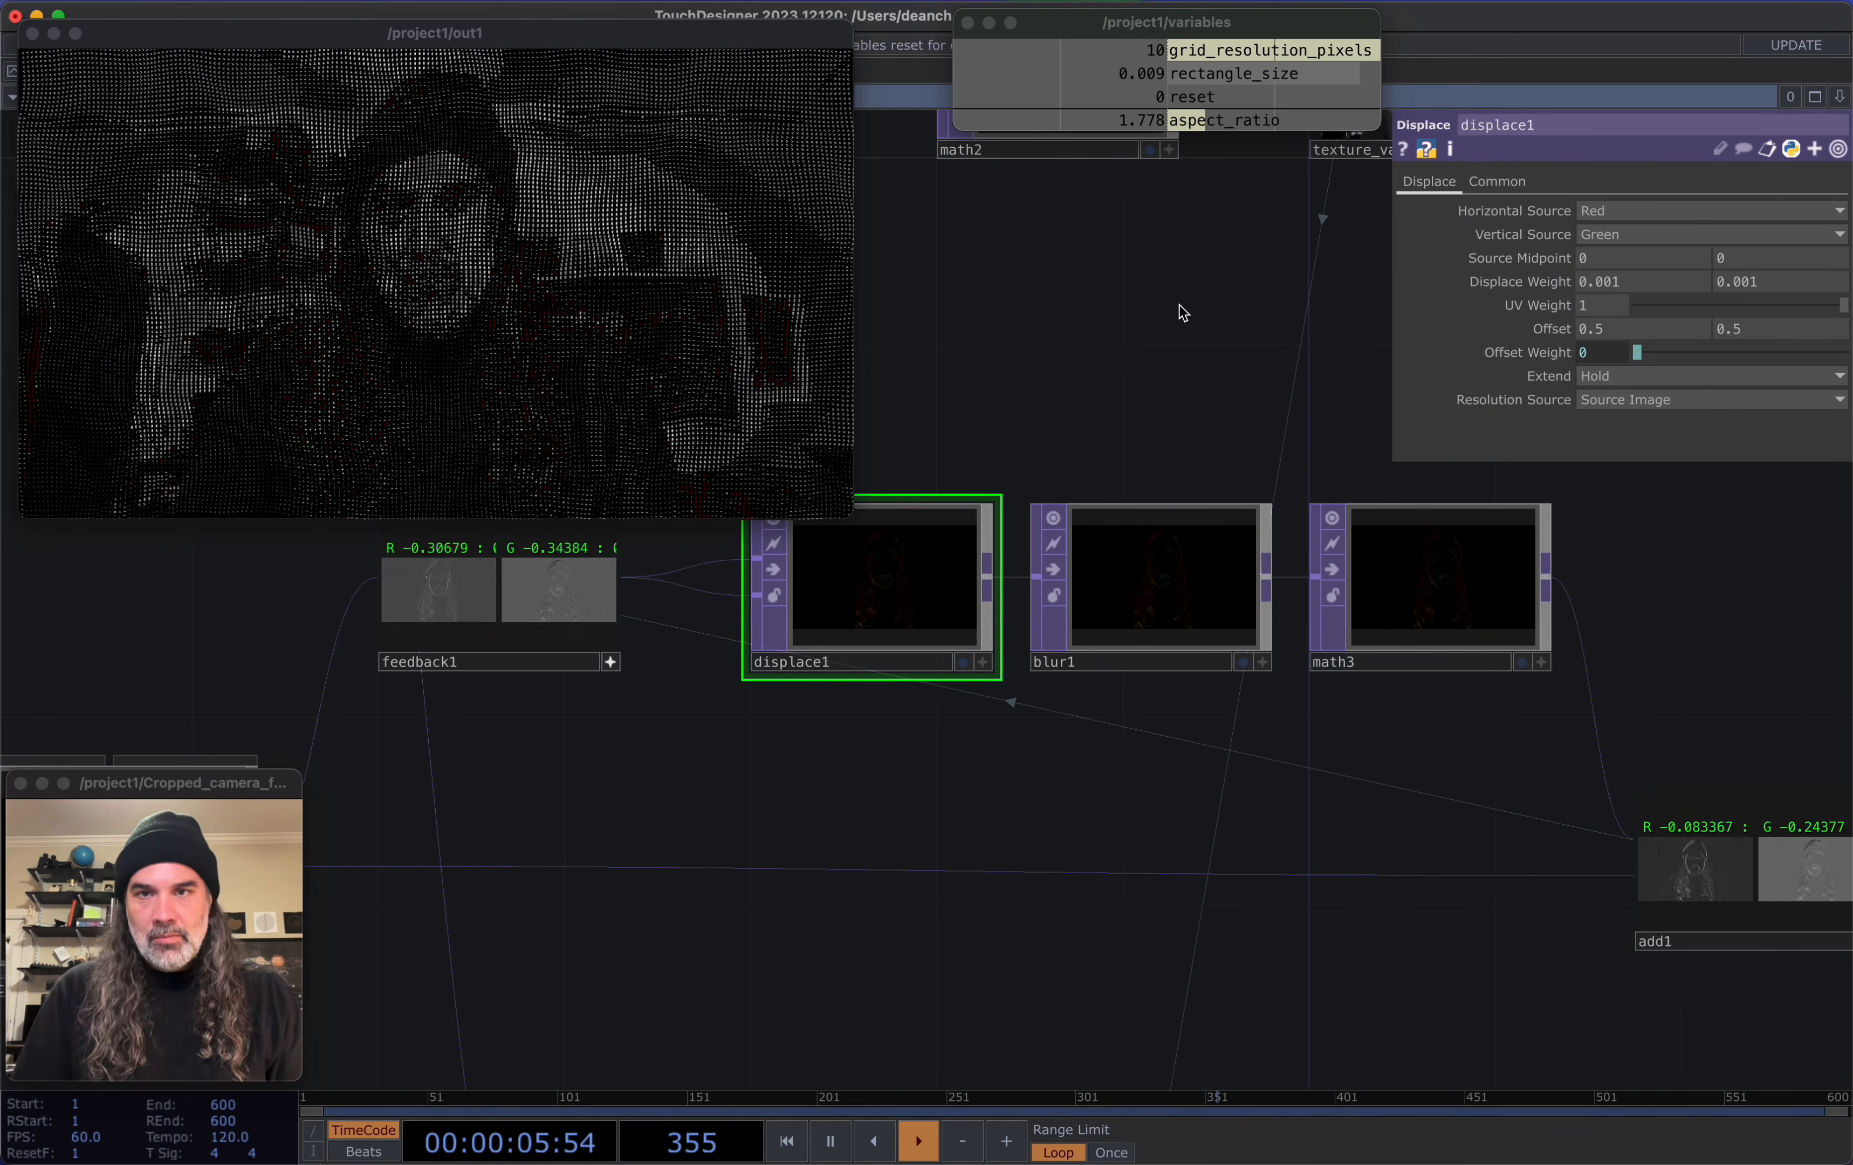
Shrink the out1 viewer window and move the optical flow feedback loop nodes closer to the glsl1 and noise1 chain
scroll(1178, 626, up, 8)
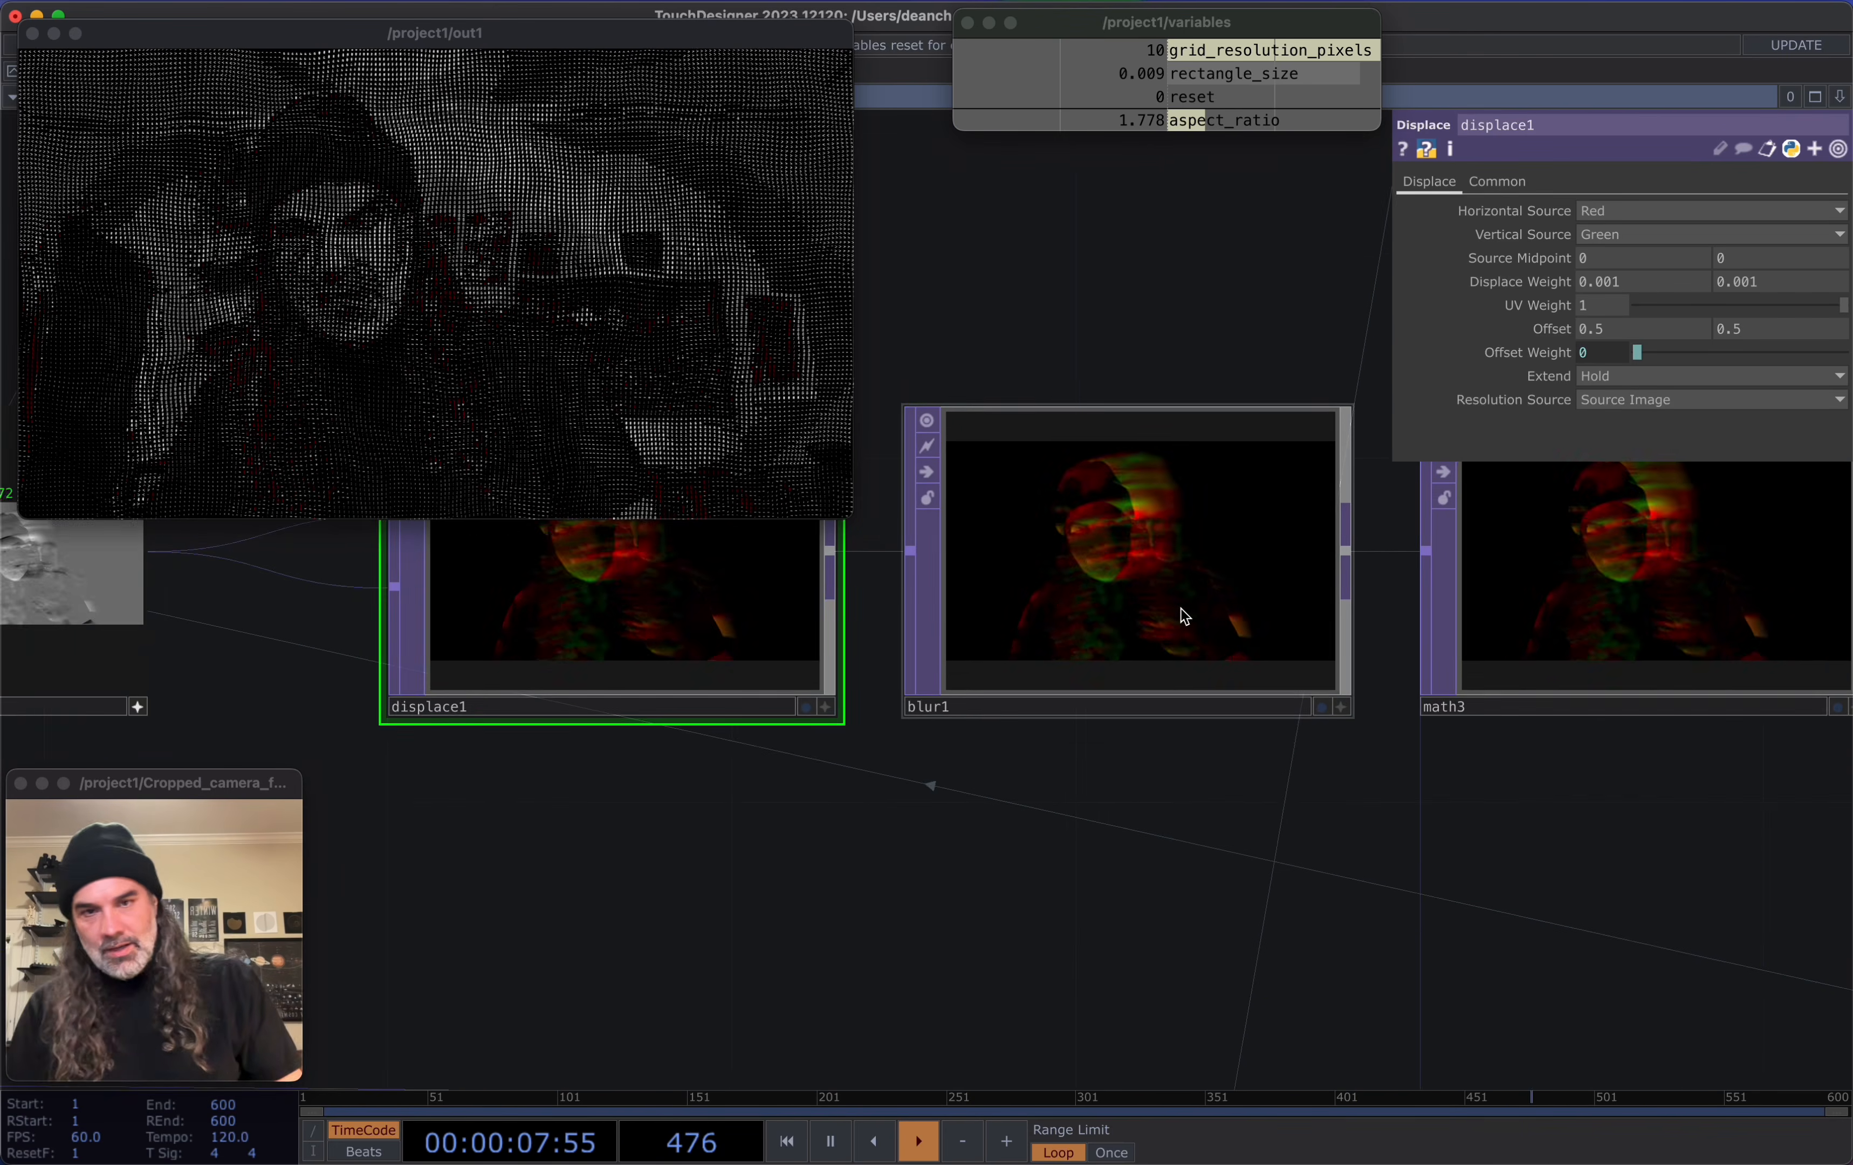
scroll(1181, 609, up, 3)
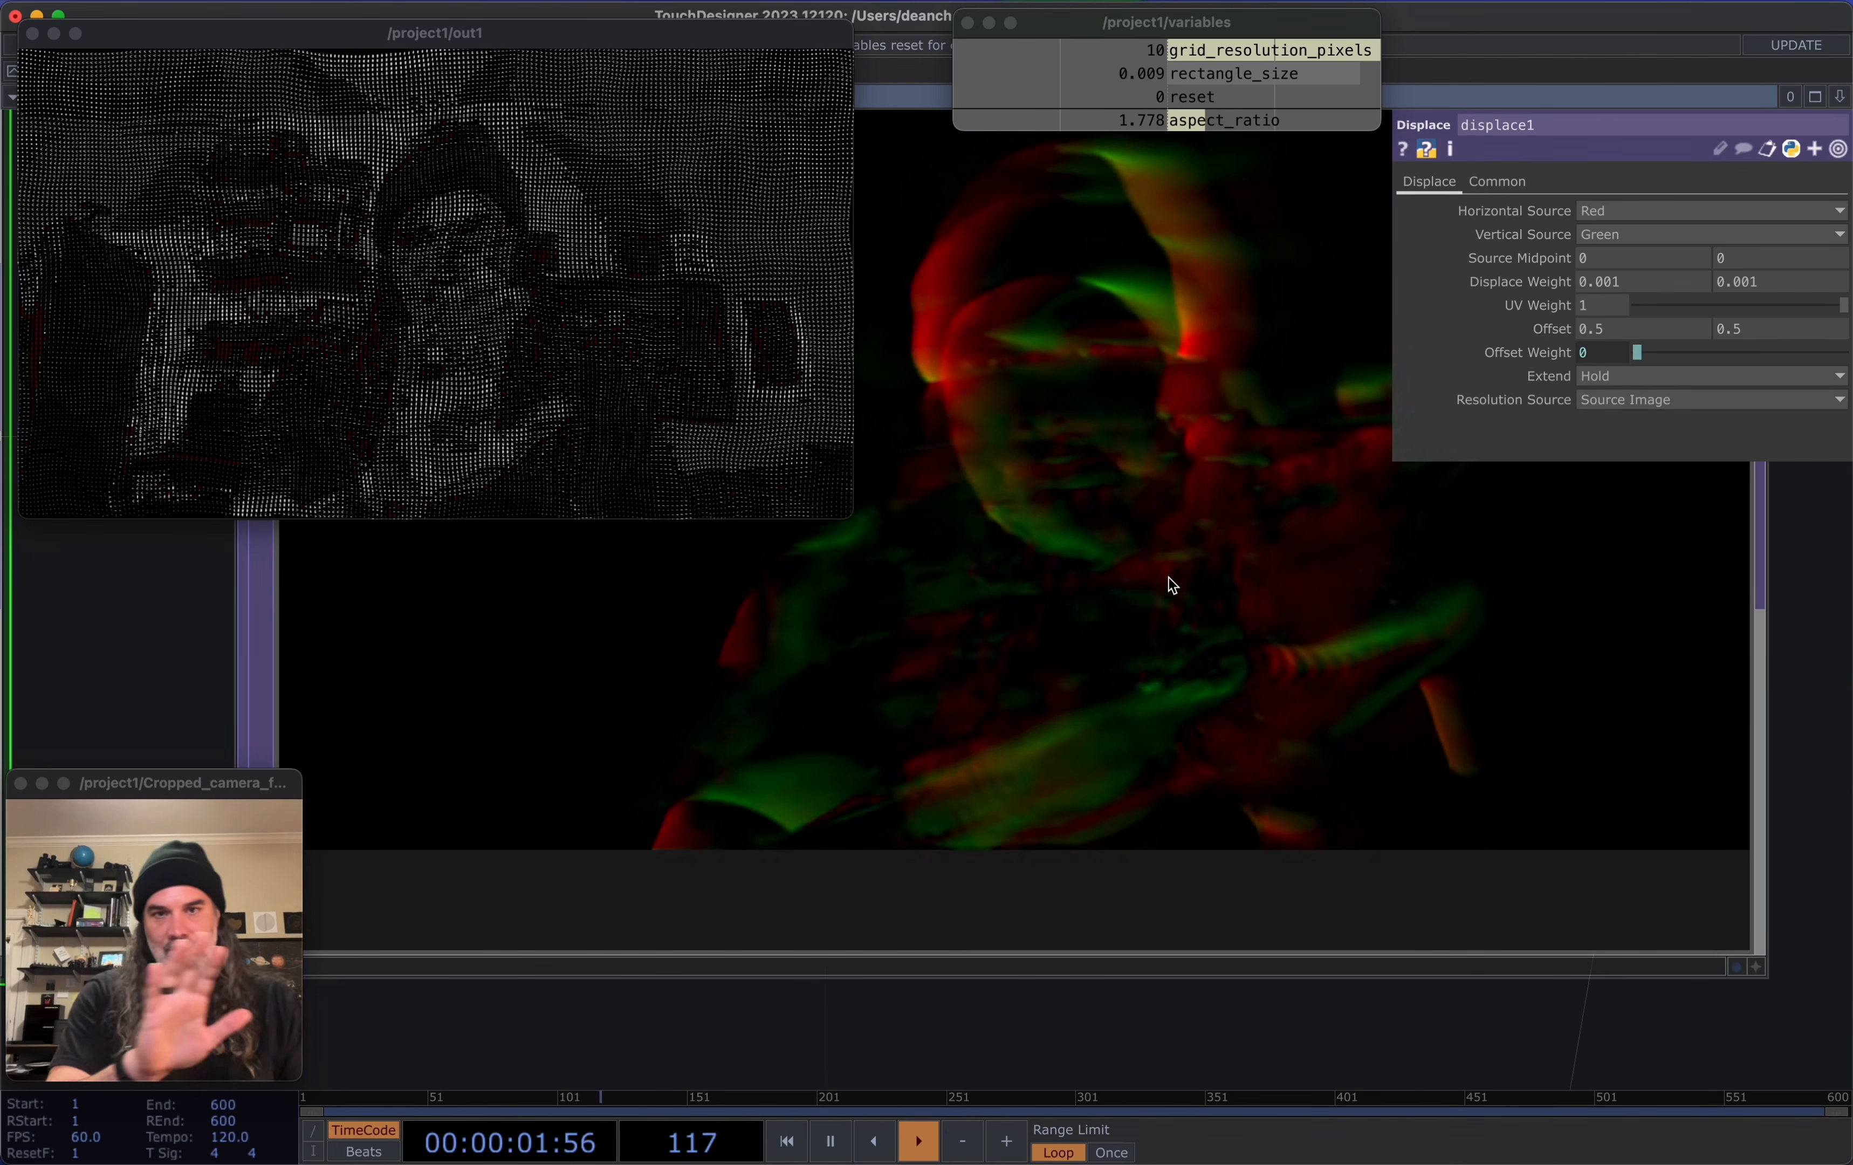
drag(854, 517, 510, 361)
scroll(718, 482, down, 6)
scroll(1162, 724, down, 8)
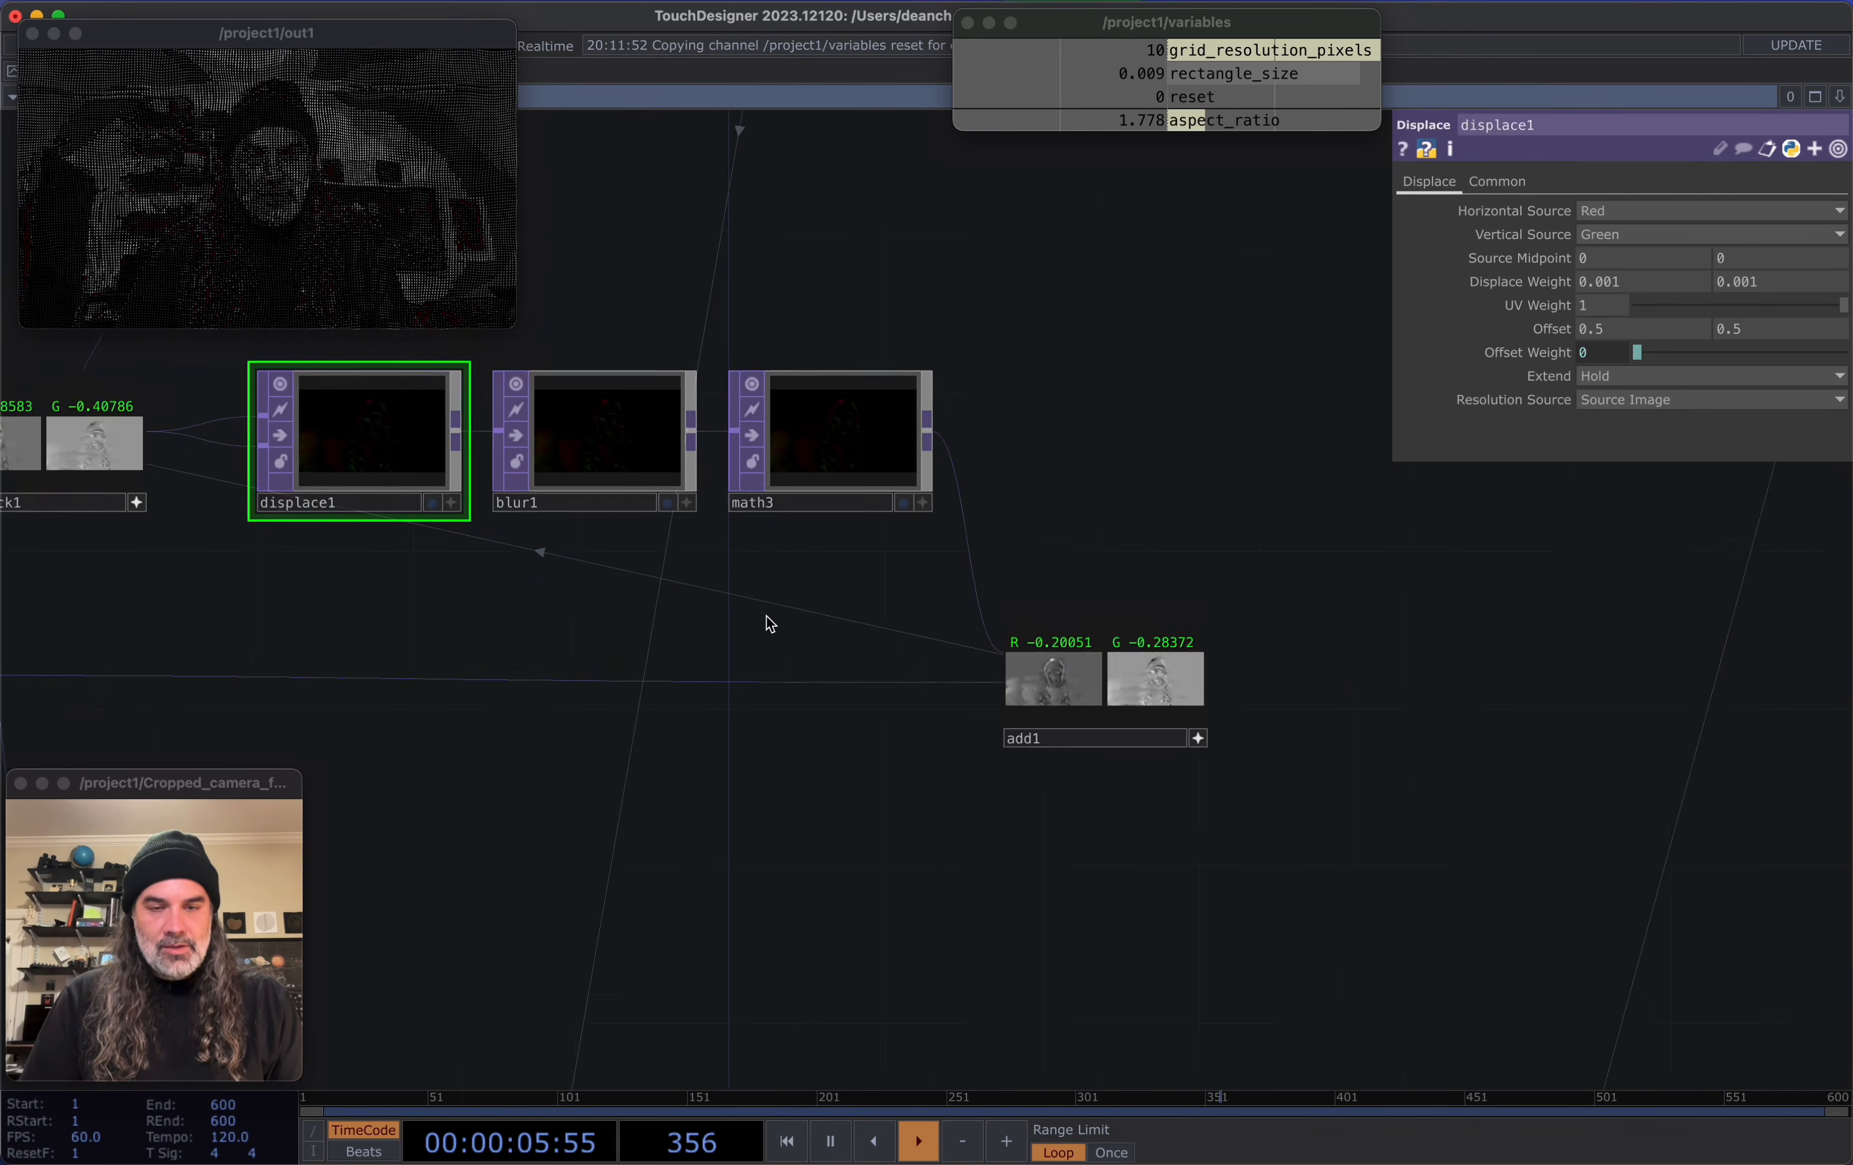
click(1096, 654)
drag(1308, 852, 1324, 703)
scroll(1324, 705, down, 1)
drag(1427, 811, 1745, 807)
drag(1130, 628, 1309, 697)
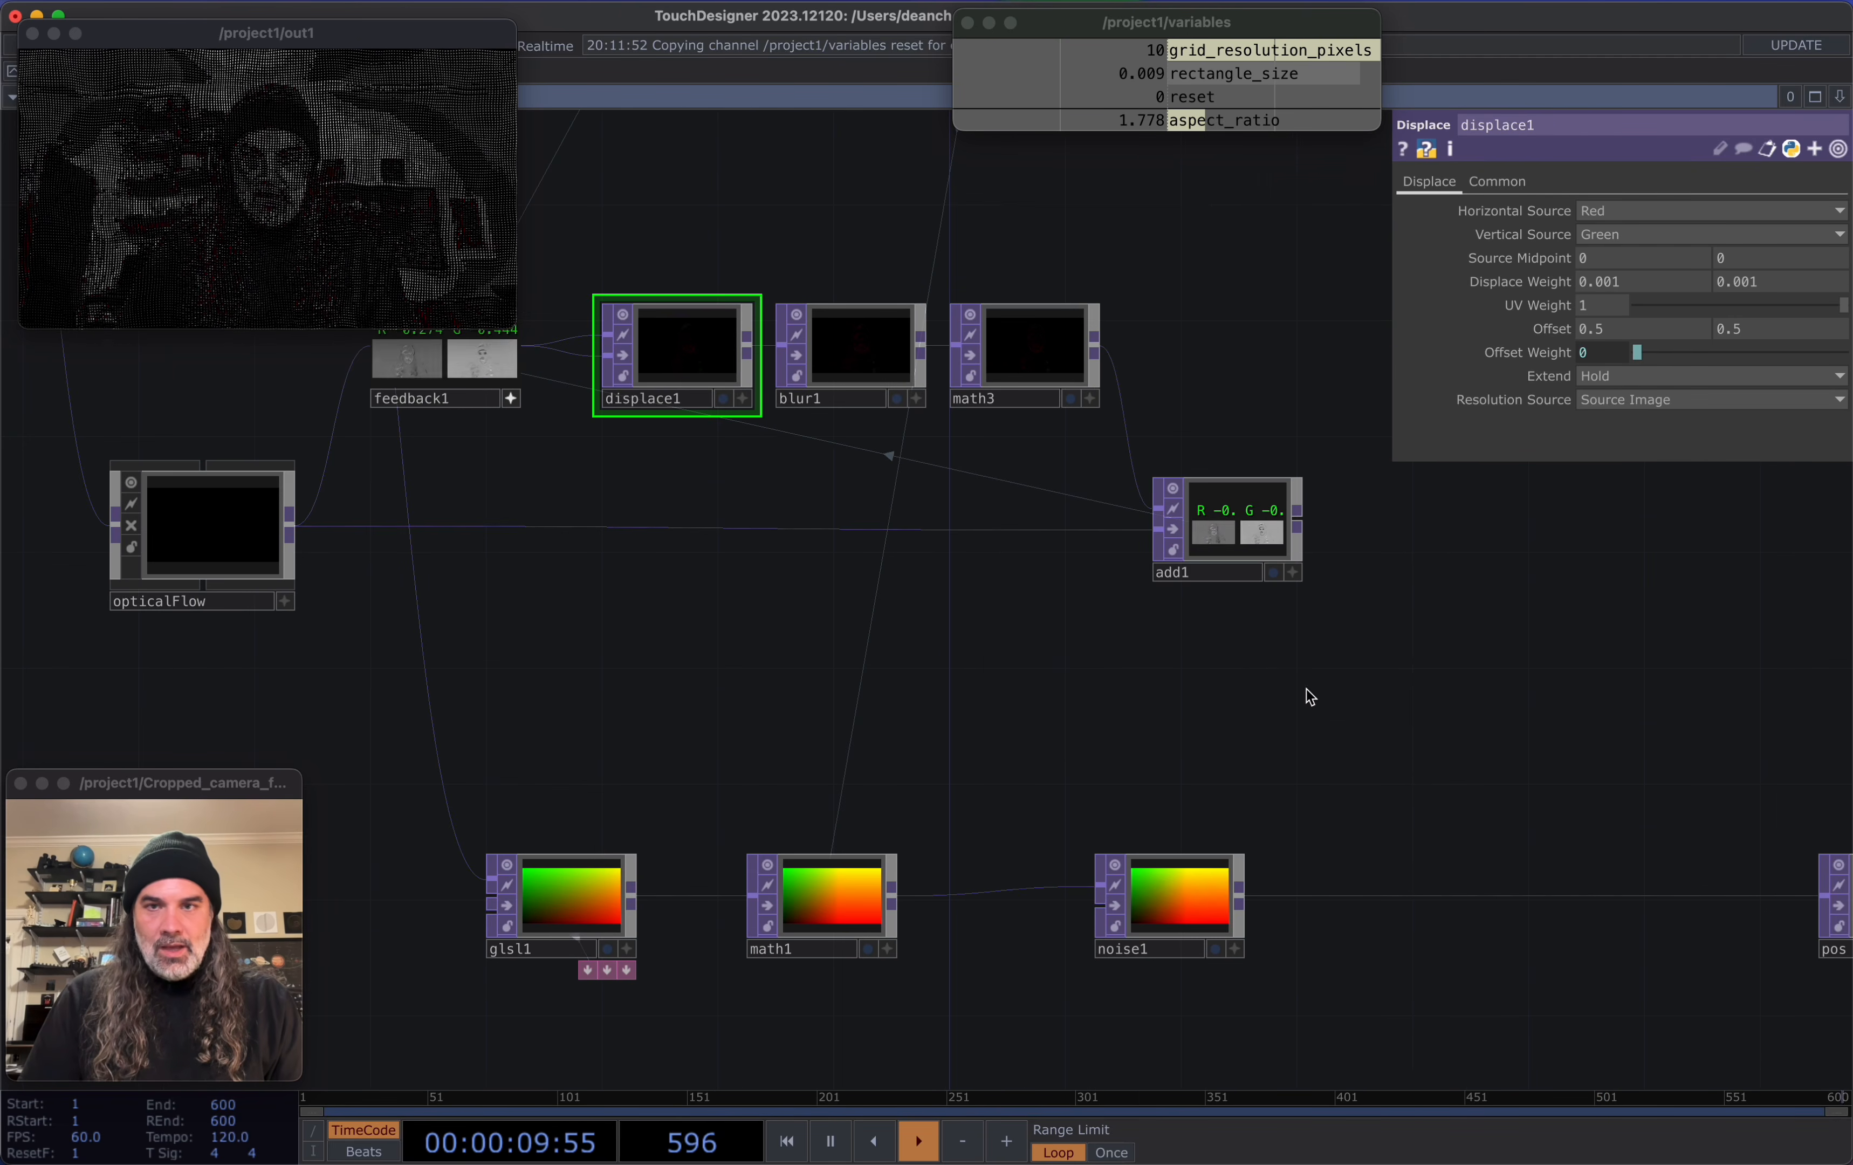
drag(218, 397, 218, 397)
scroll(1162, 617, up, 5)
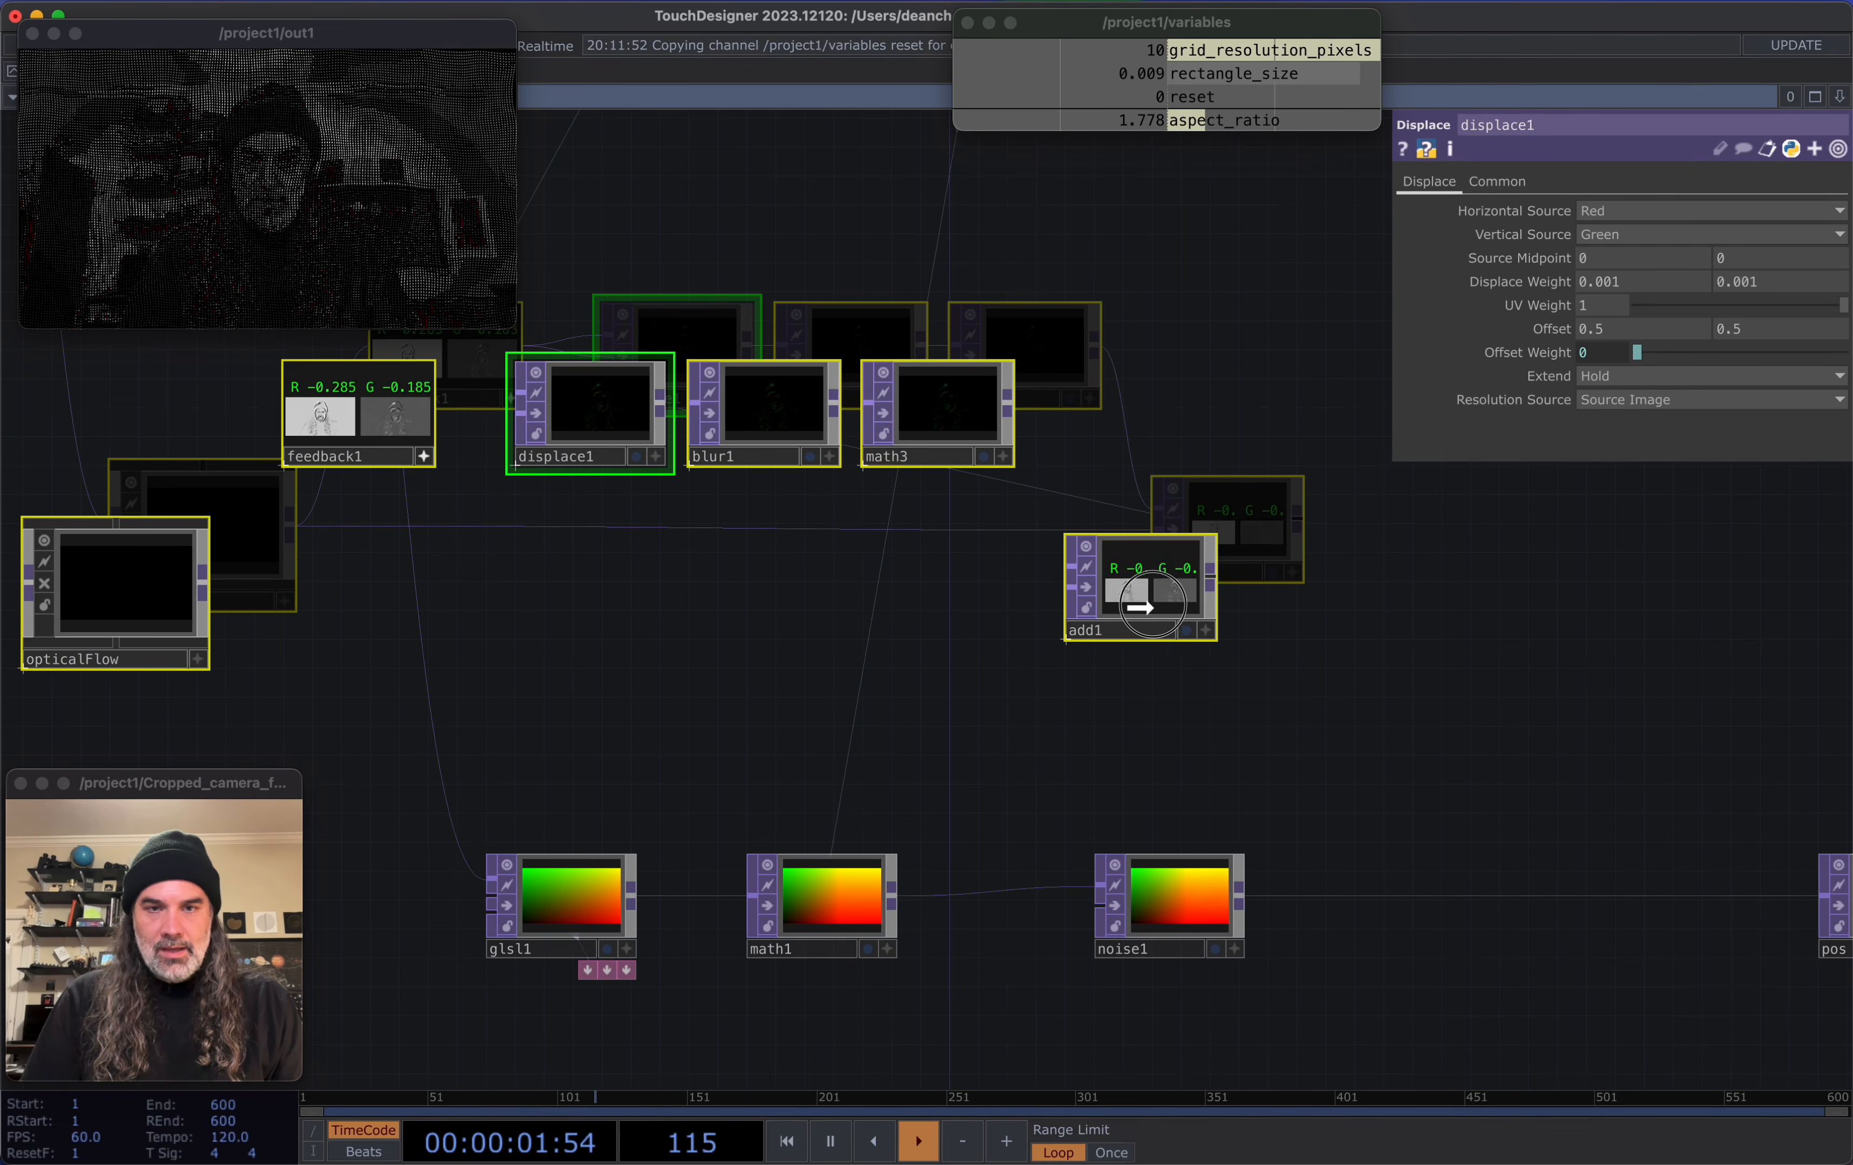
Add a Math TOP after add1, fed by add1's output
scroll(1163, 613, up, 5)
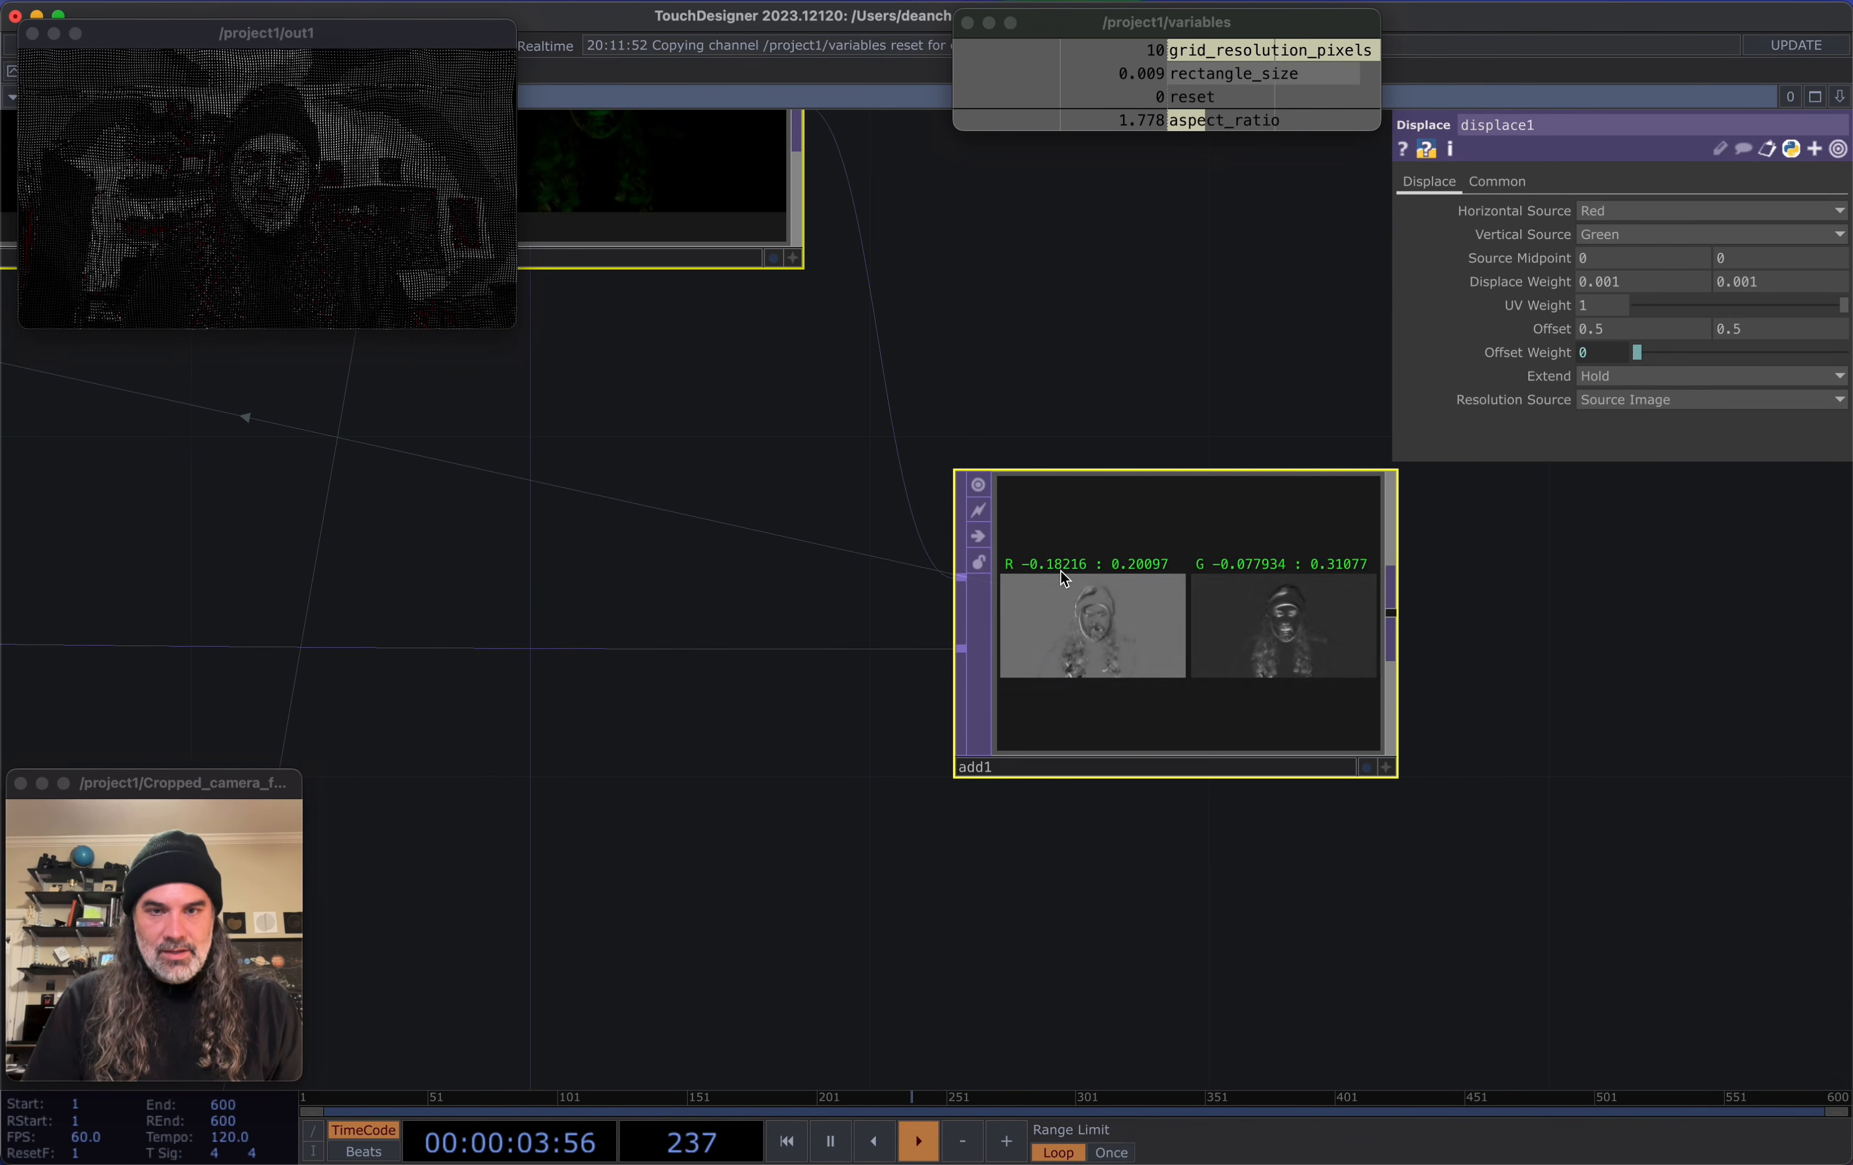
drag(1473, 734, 993, 369)
scroll(1123, 663, down, 3)
drag(850, 301, 1089, 441)
text(mat)
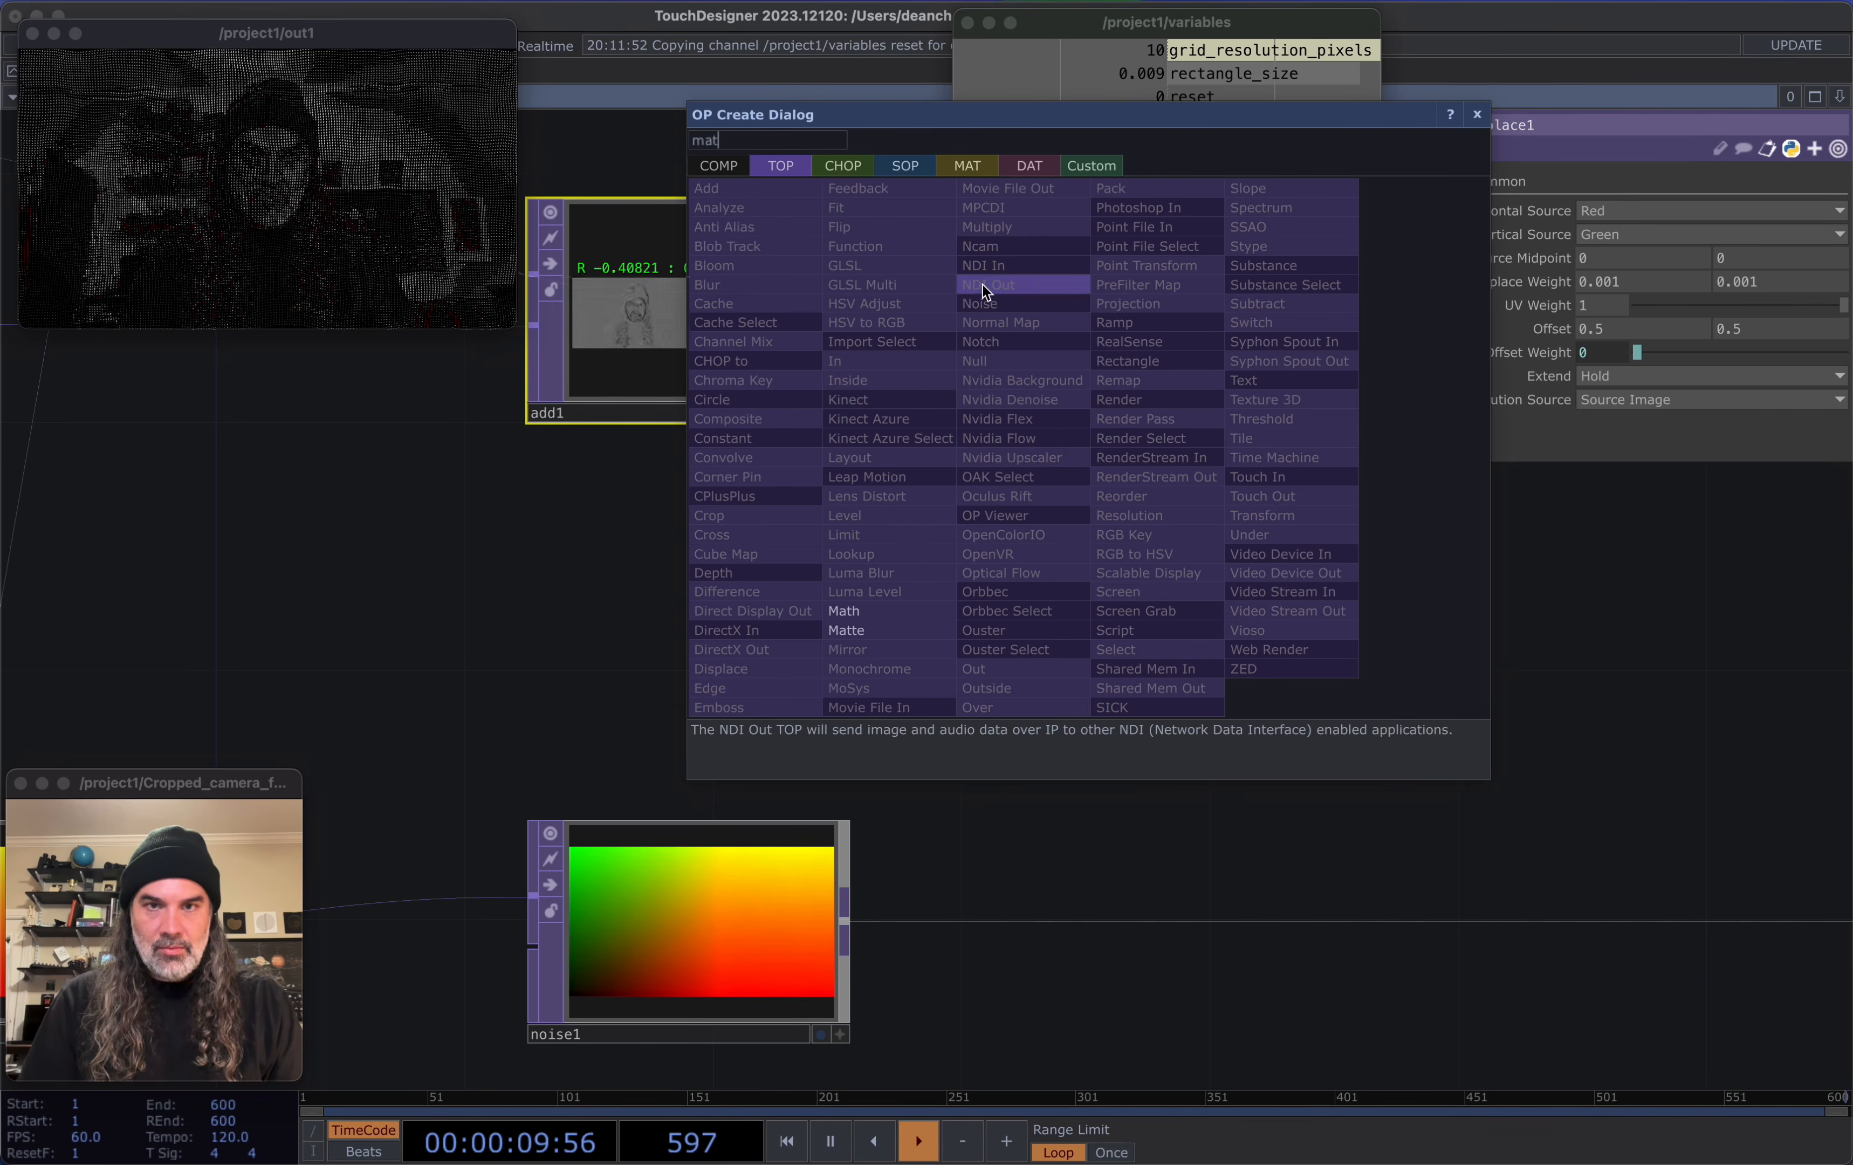
click(862, 610)
click(1108, 359)
scroll(1183, 603, right, 2)
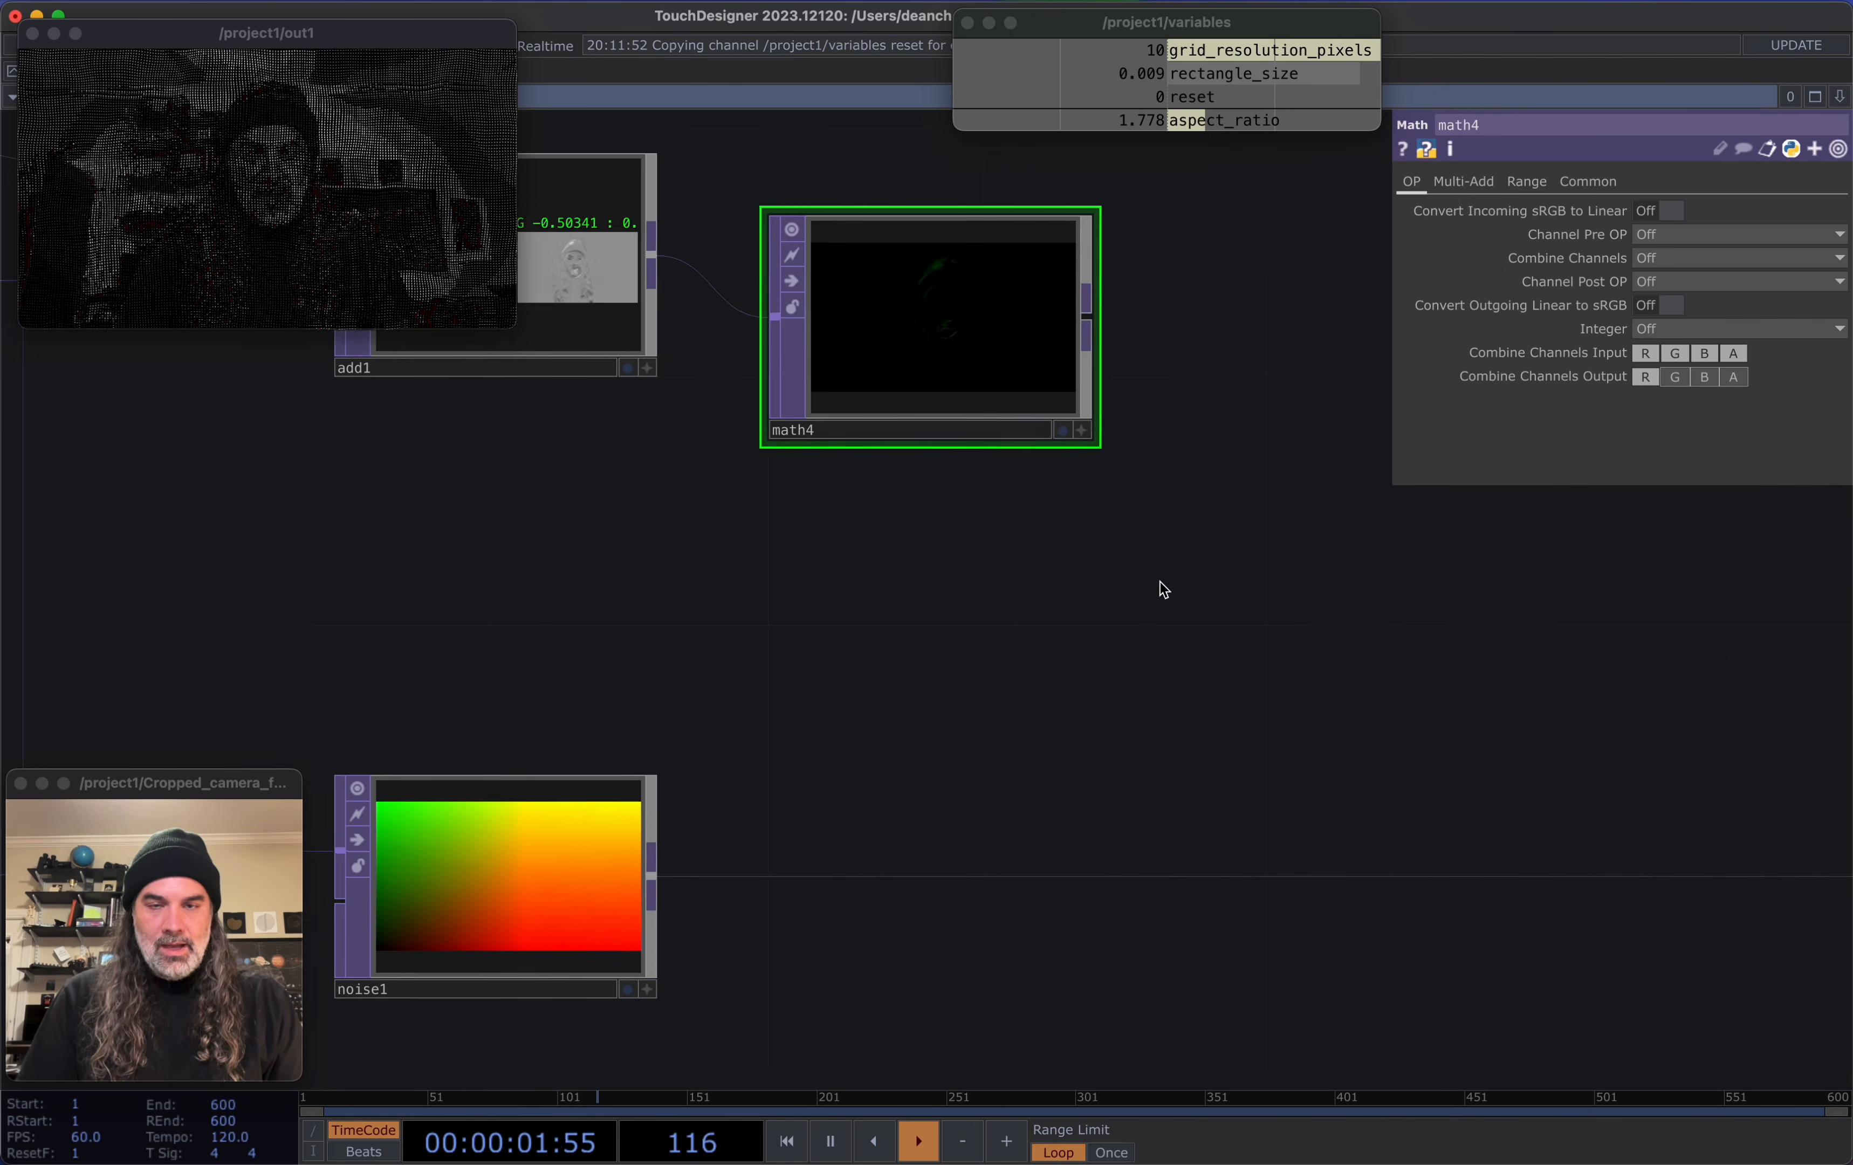
Add an Add TOP beyond math4 that combines the outputs of math4 and noise1
scroll(1065, 460, down, 1)
click(1249, 536)
click(994, 389)
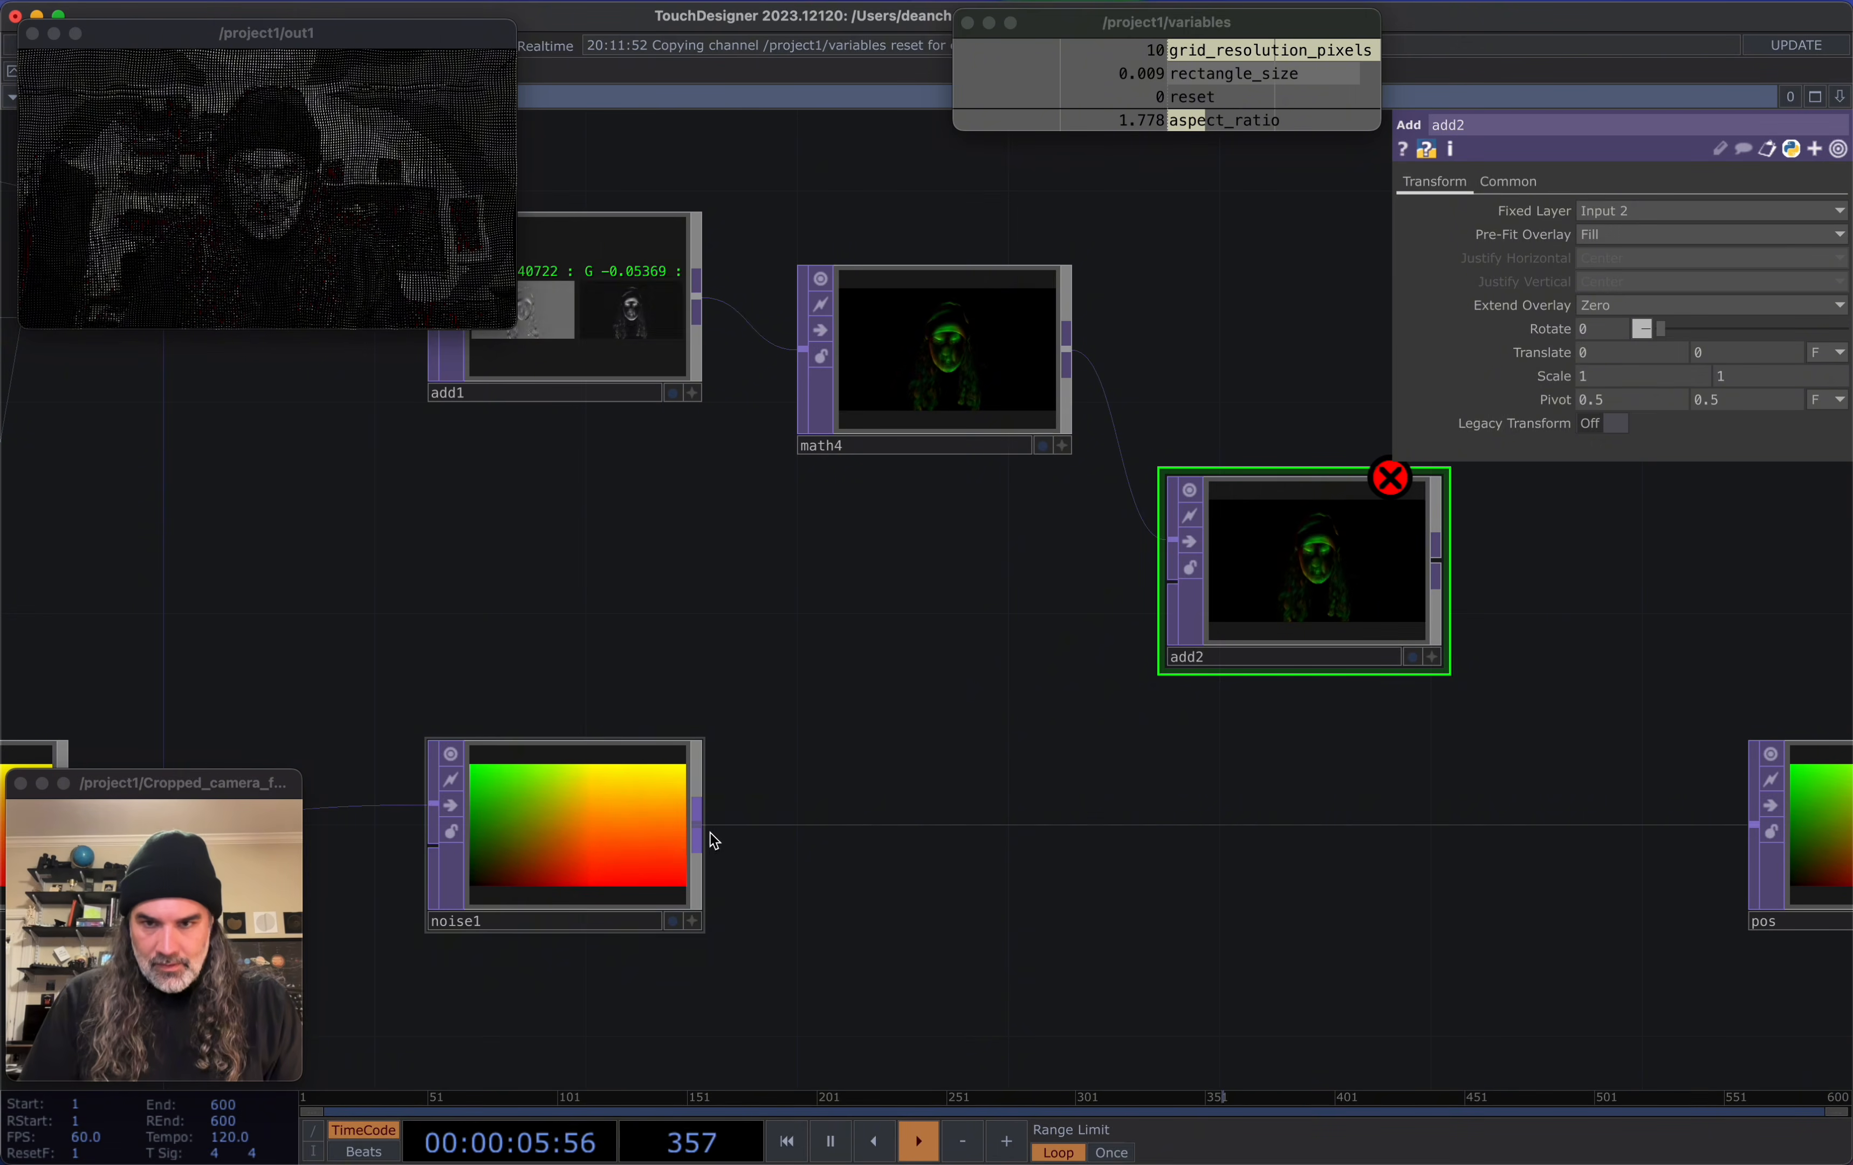
click(1179, 583)
click(622, 781)
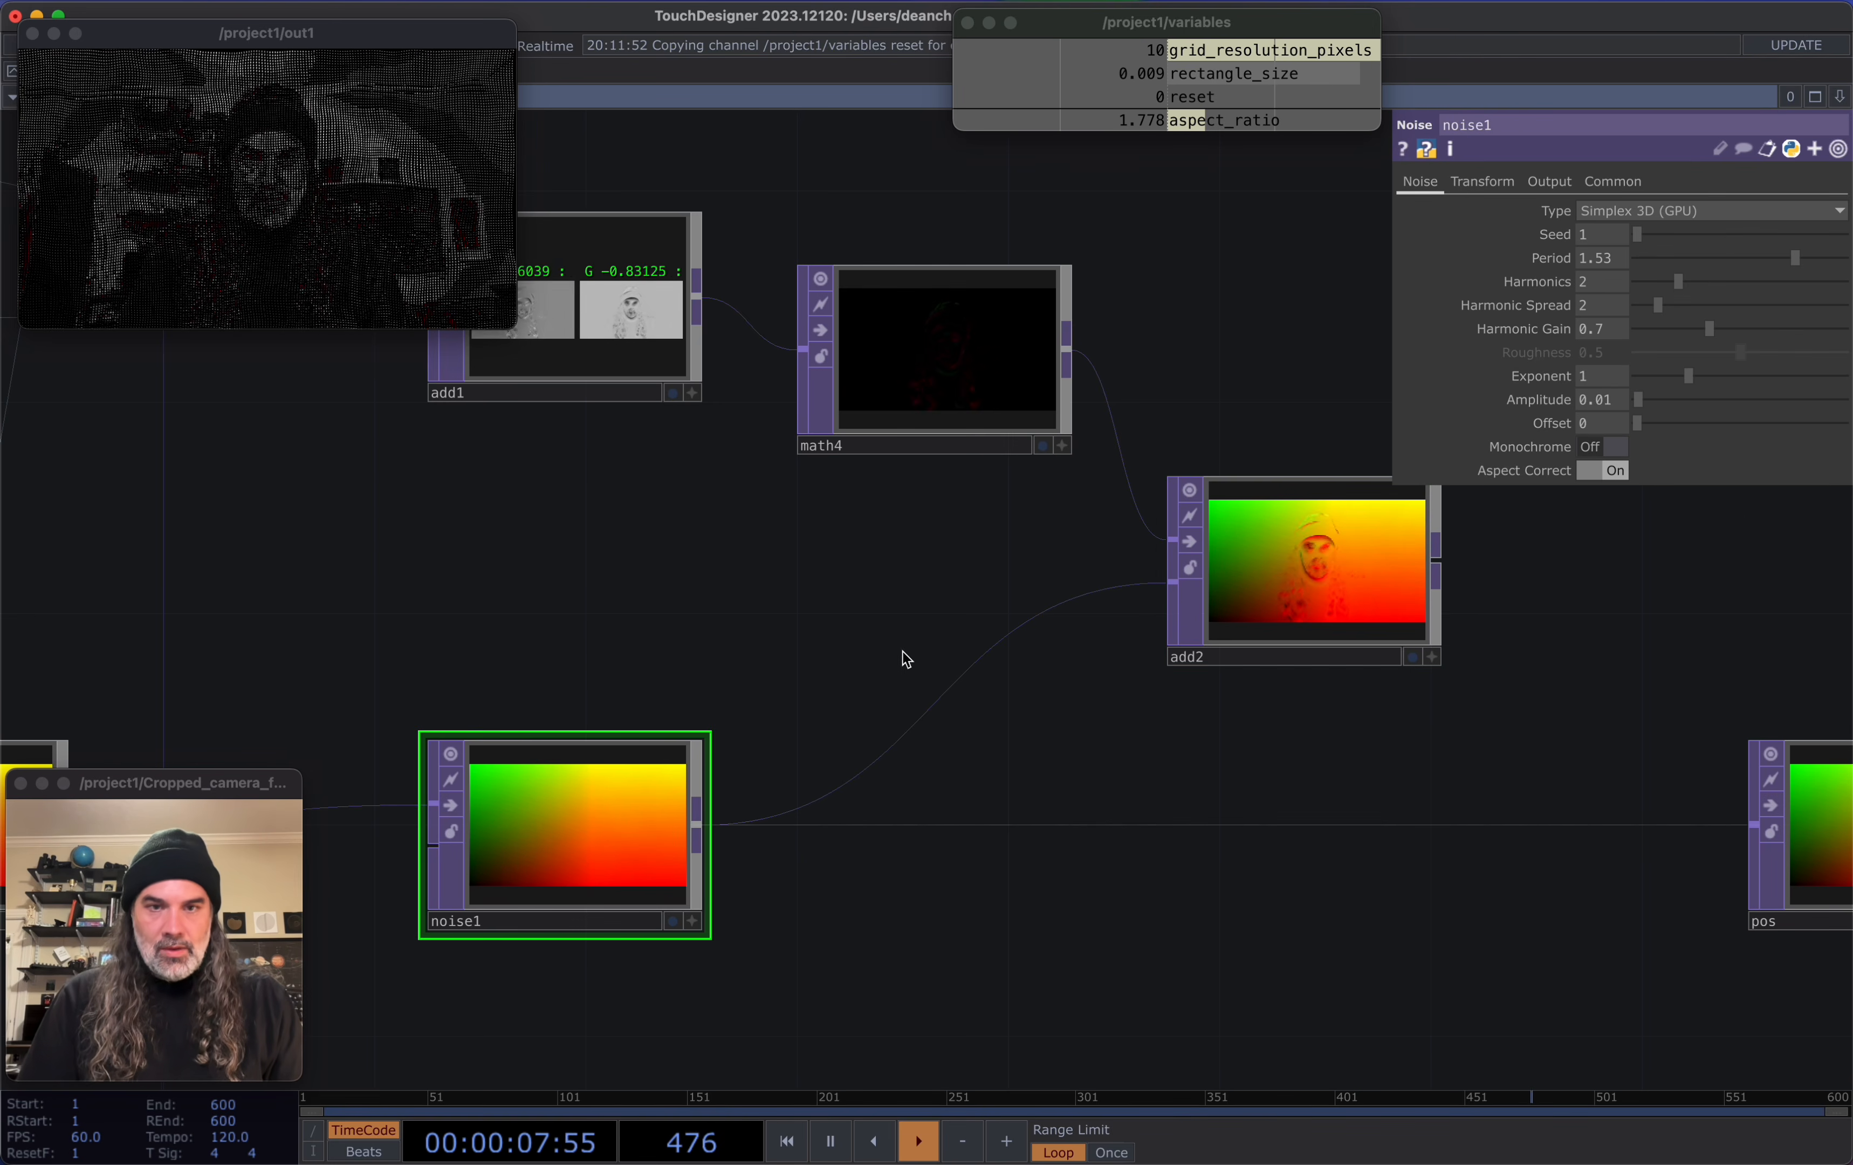
Set math4's Multiply to -0.06
drag(903, 652, 757, 732)
click(803, 474)
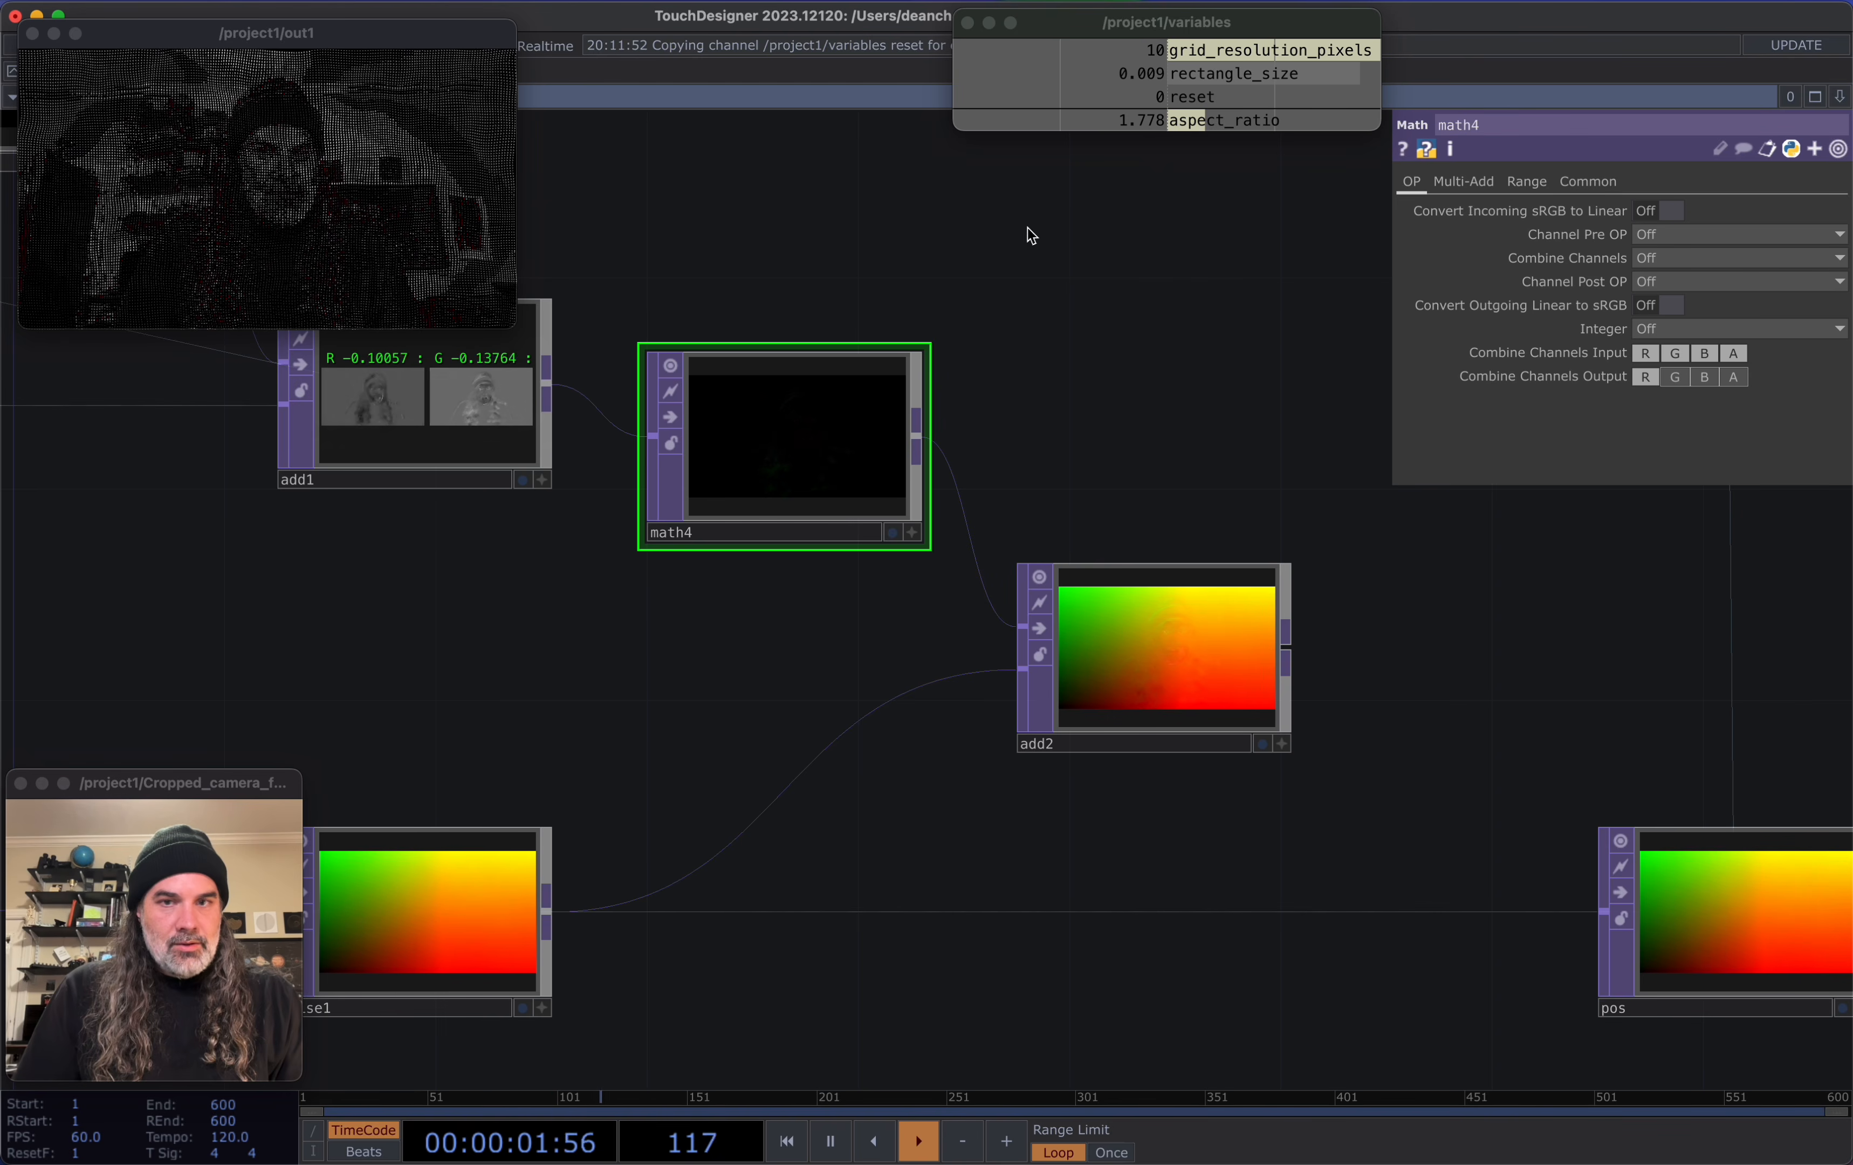
click(1455, 181)
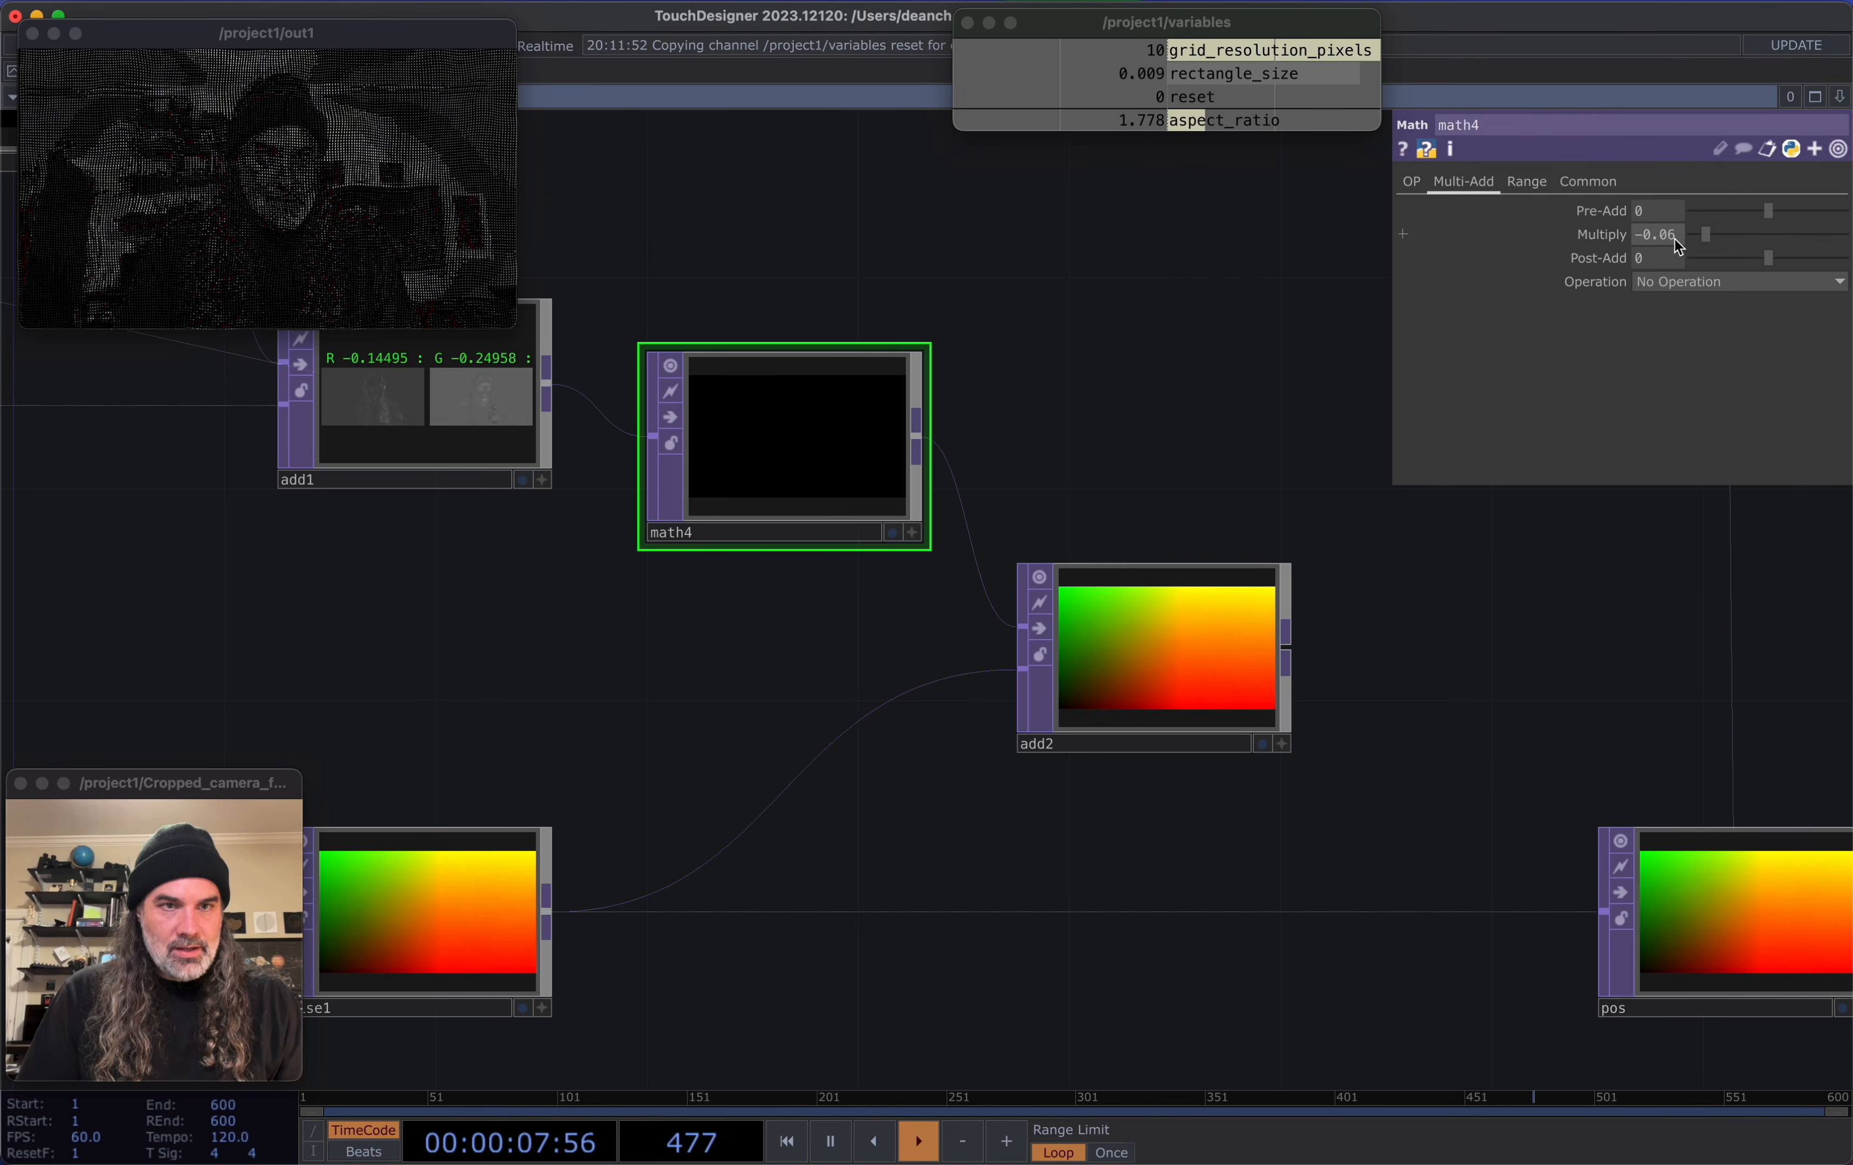
Connect add2's output to pos and preview the motion distortion in an enlarged out1 viewer
click(1279, 678)
click(1301, 649)
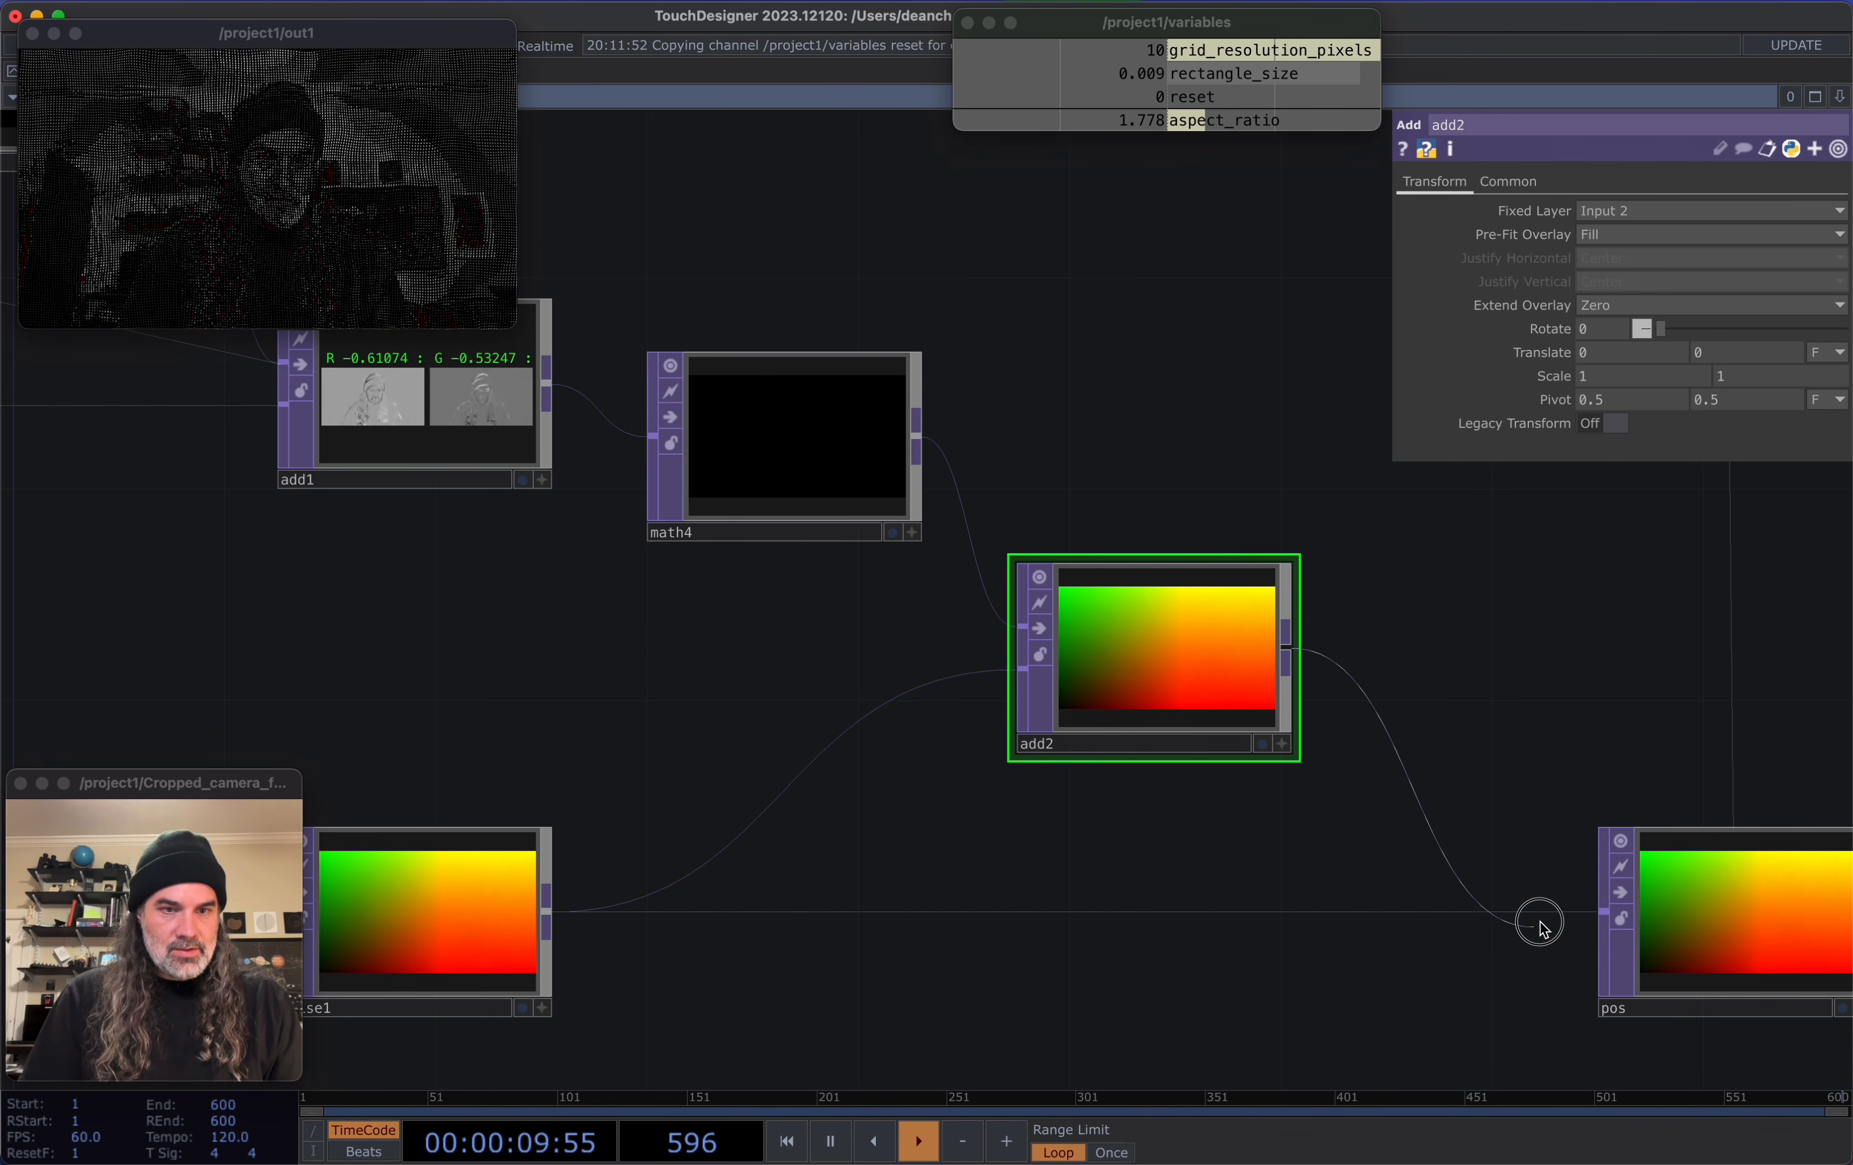
drag(765, 674, 1173, 778)
drag(1300, 761, 565, 653)
drag(543, 346, 1725, 962)
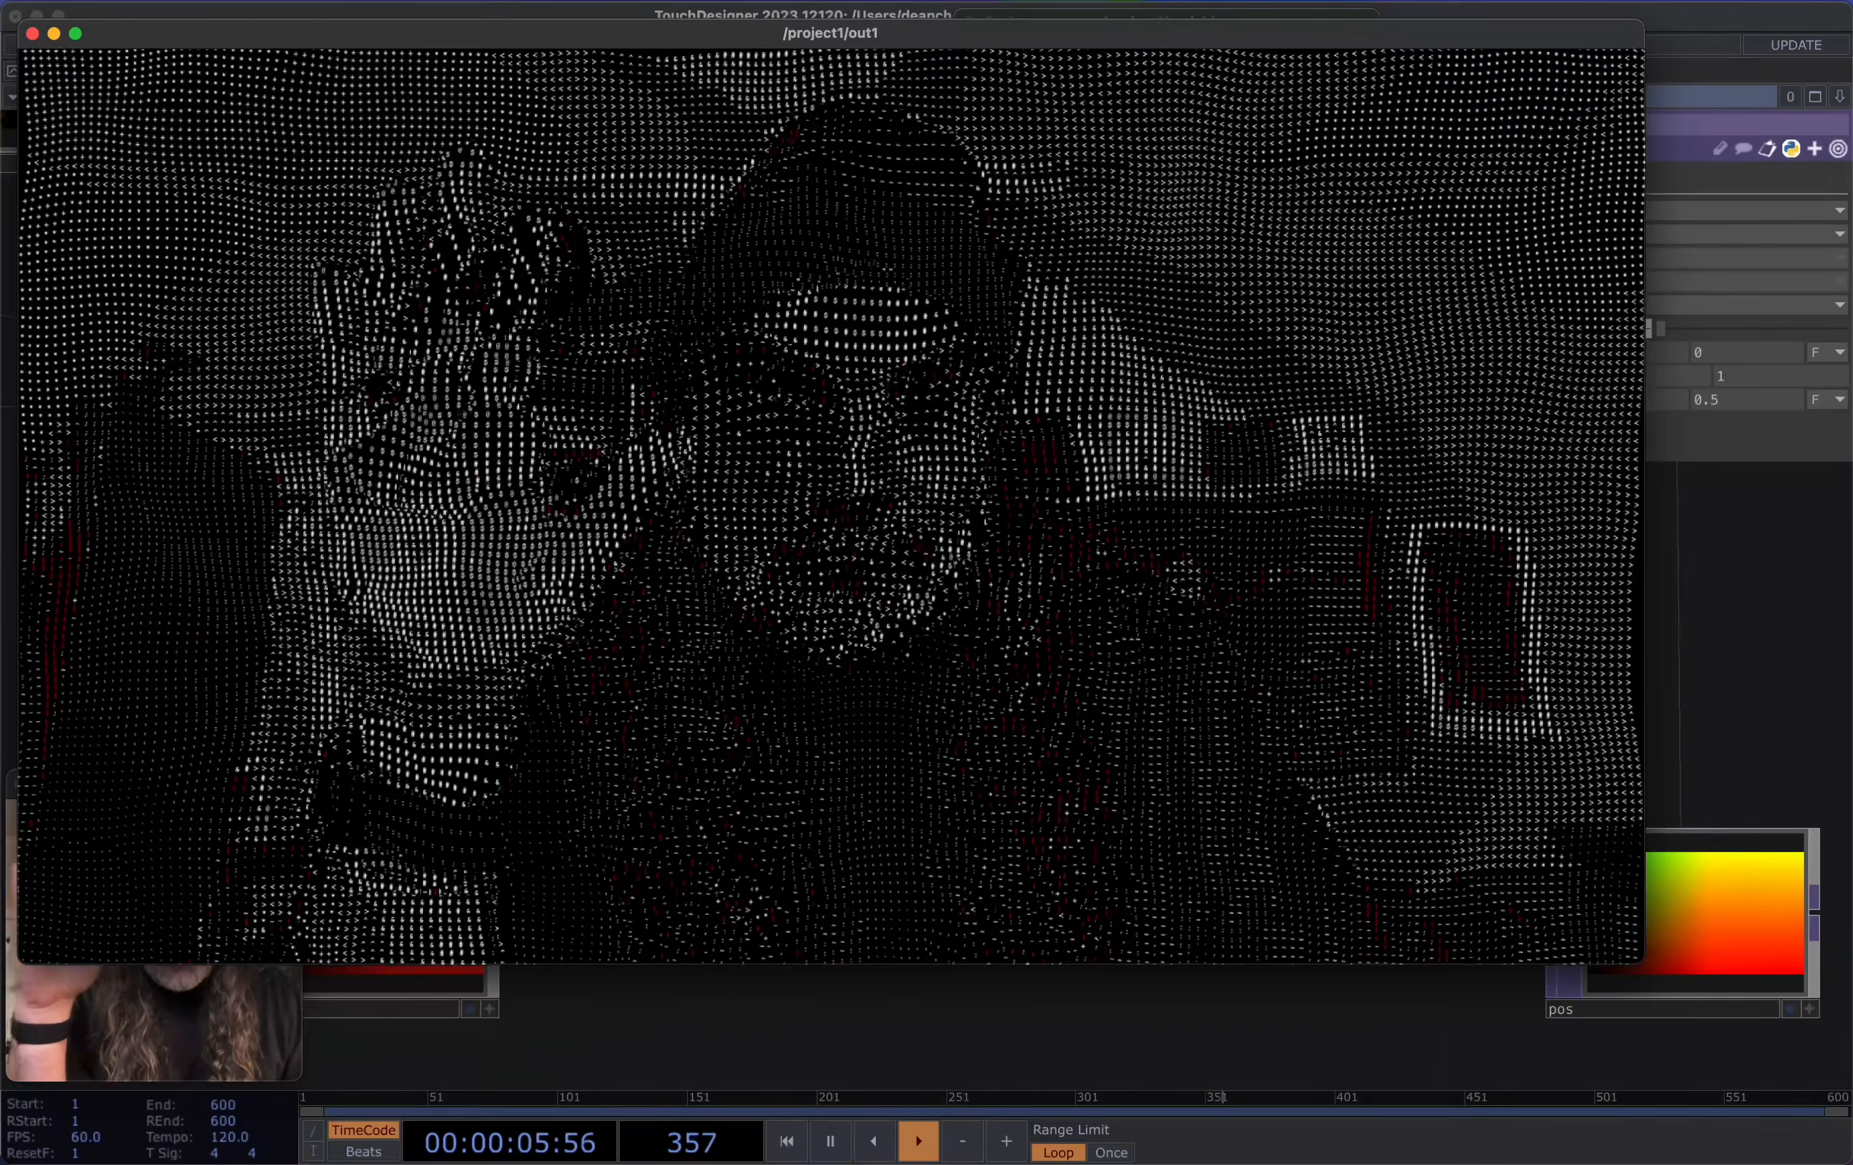
drag(1642, 749, 997, 620)
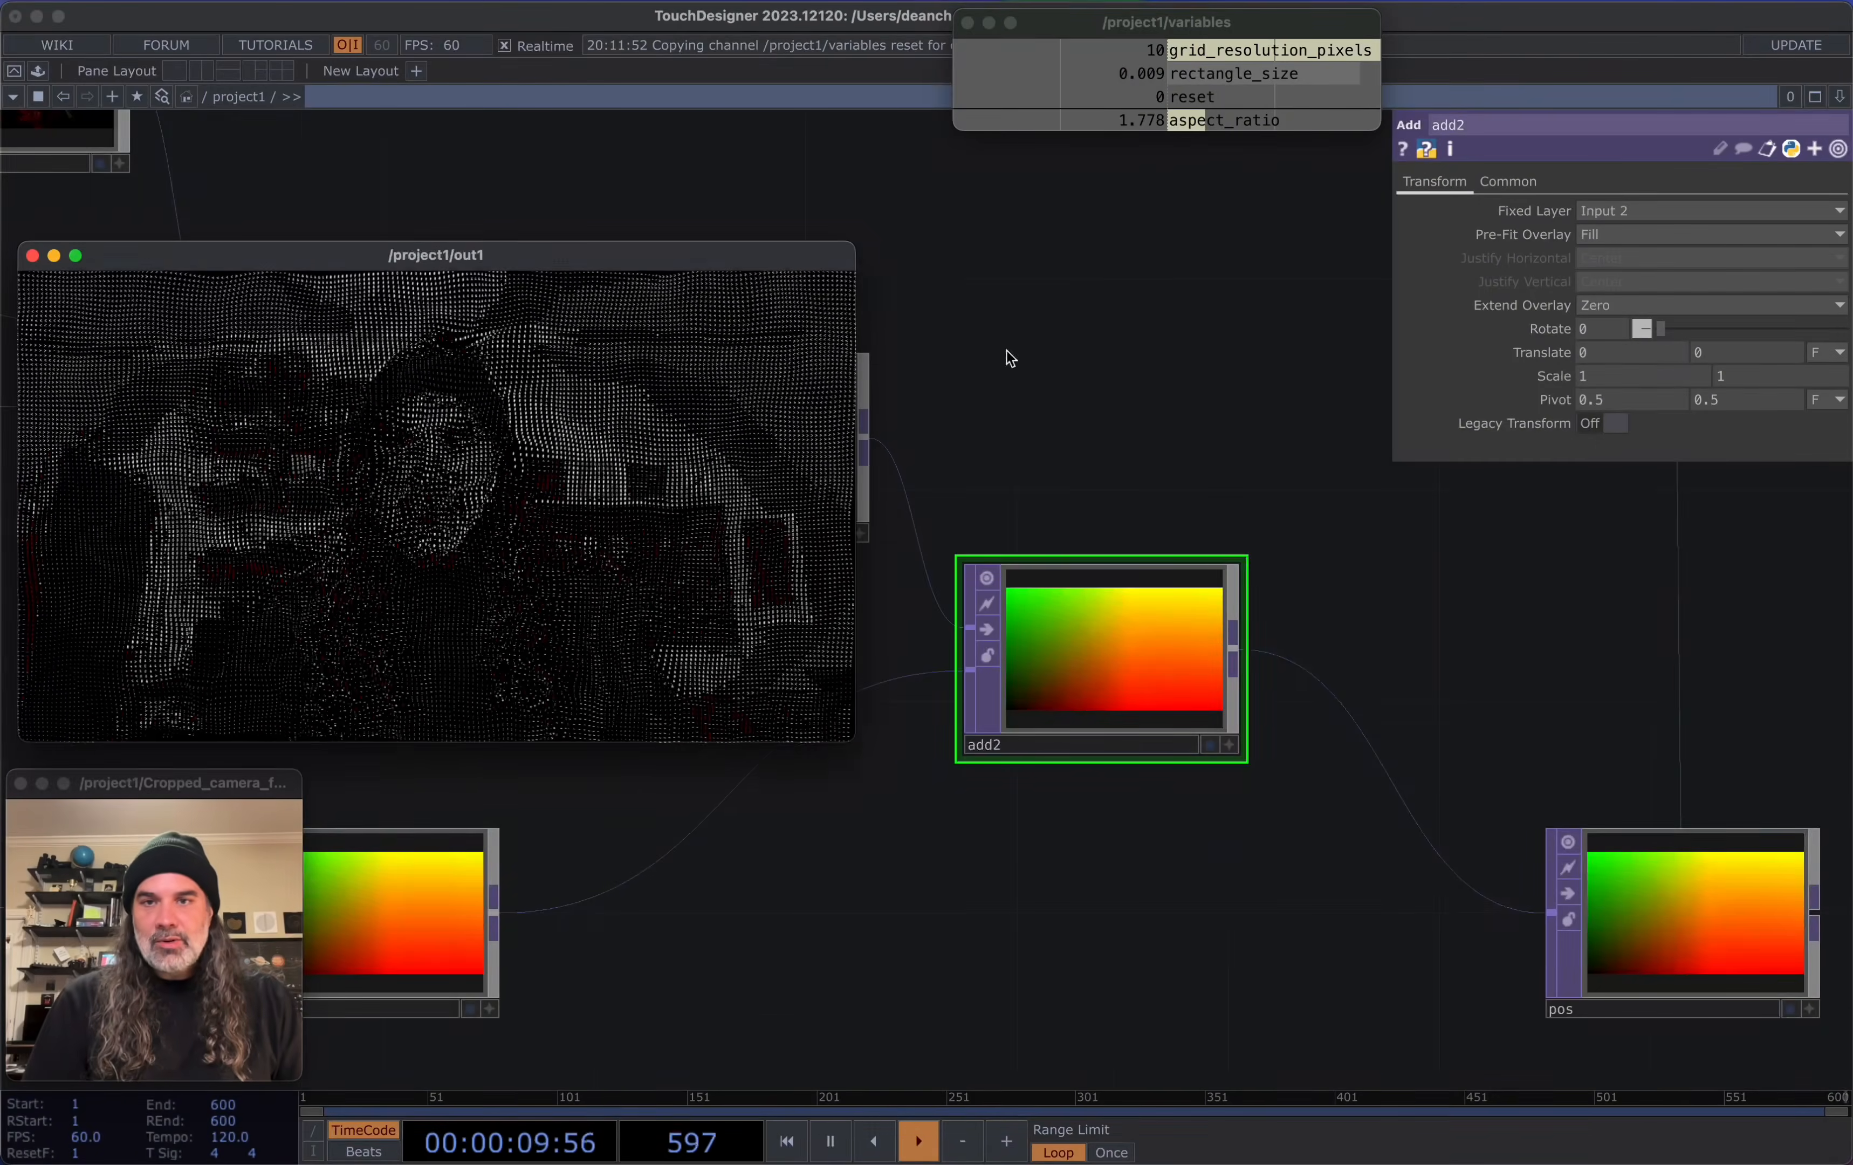
Set constant1's grid_resolution_pixels to 20 and rectangle_size to 0.02, and preview the characters in an enlarged out1 viewer
drag(1093, 433, 1390, 753)
scroll(1391, 752, down, 10)
scroll(1024, 293, up, 6)
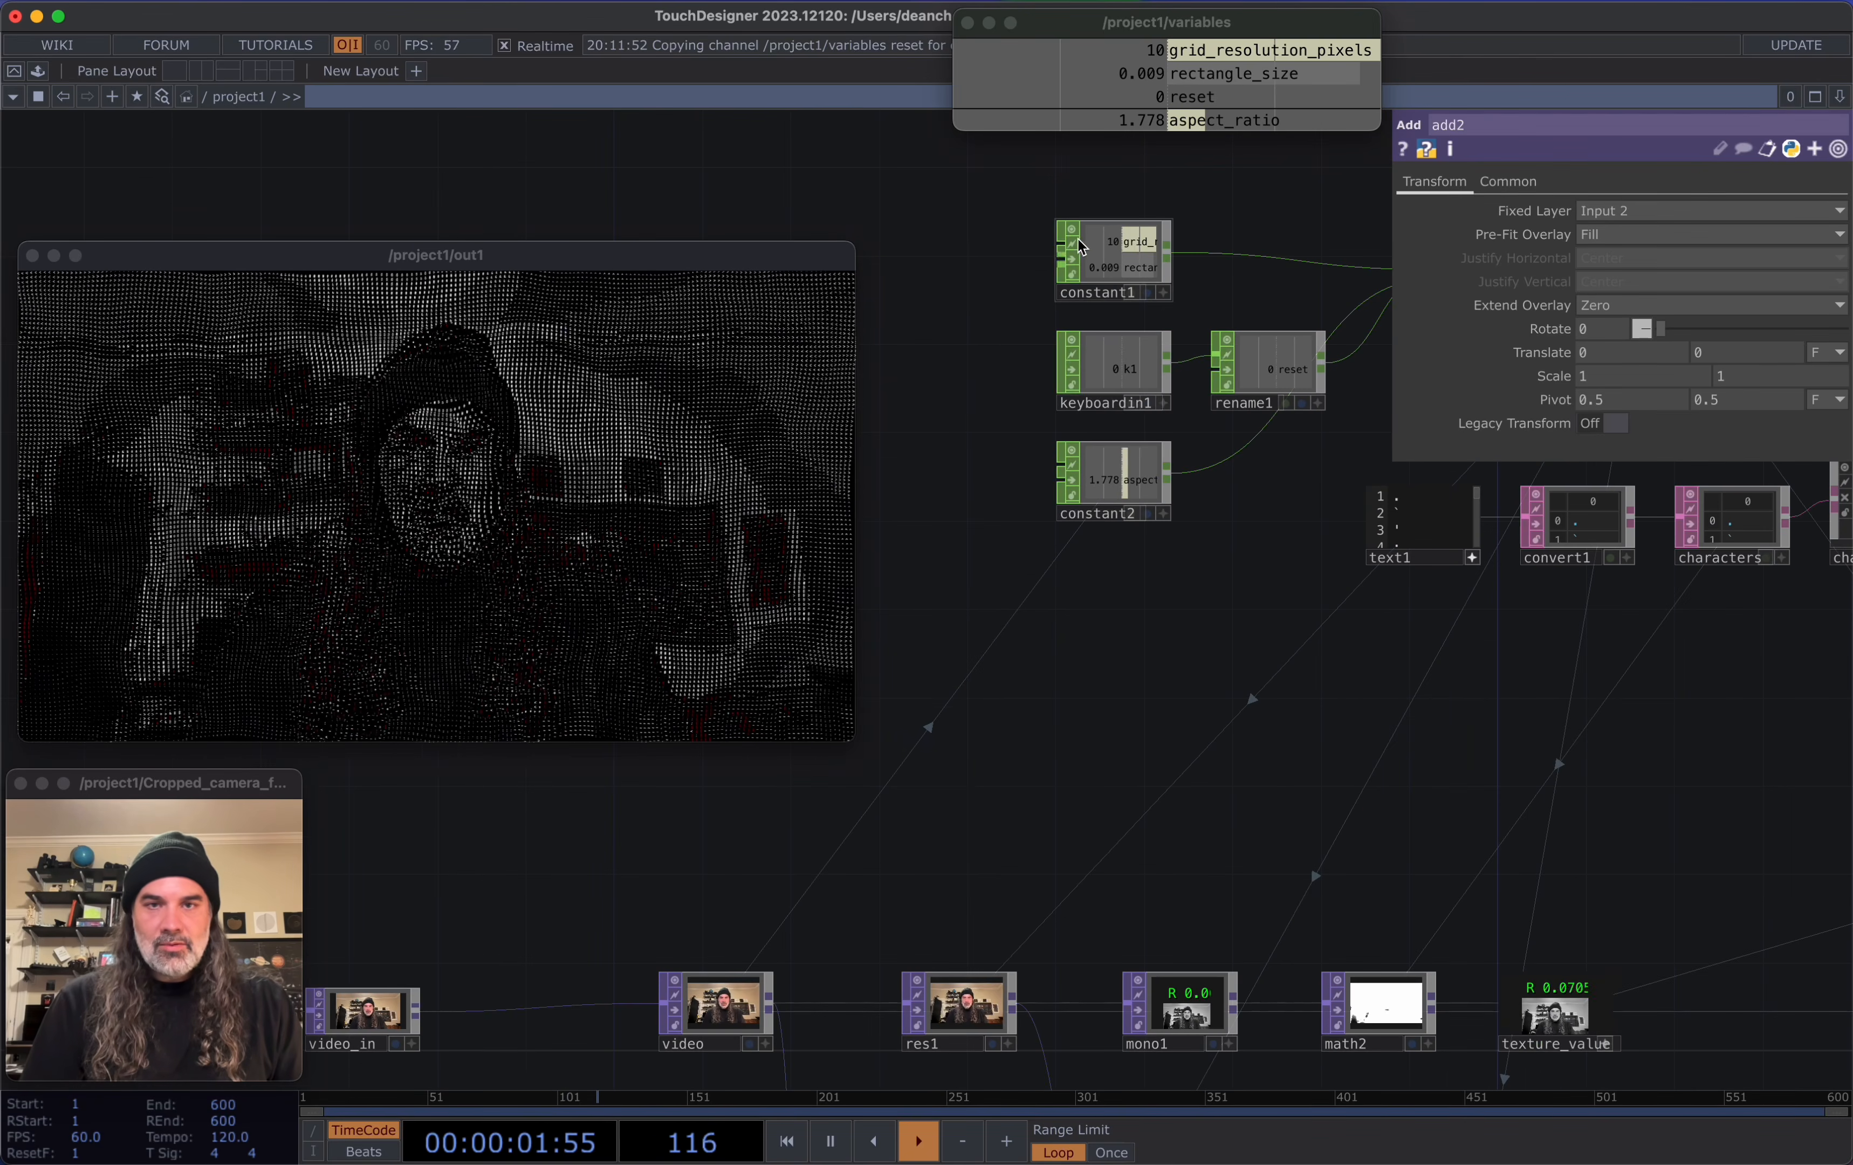
click(1132, 230)
scroll(1199, 273, up, 6)
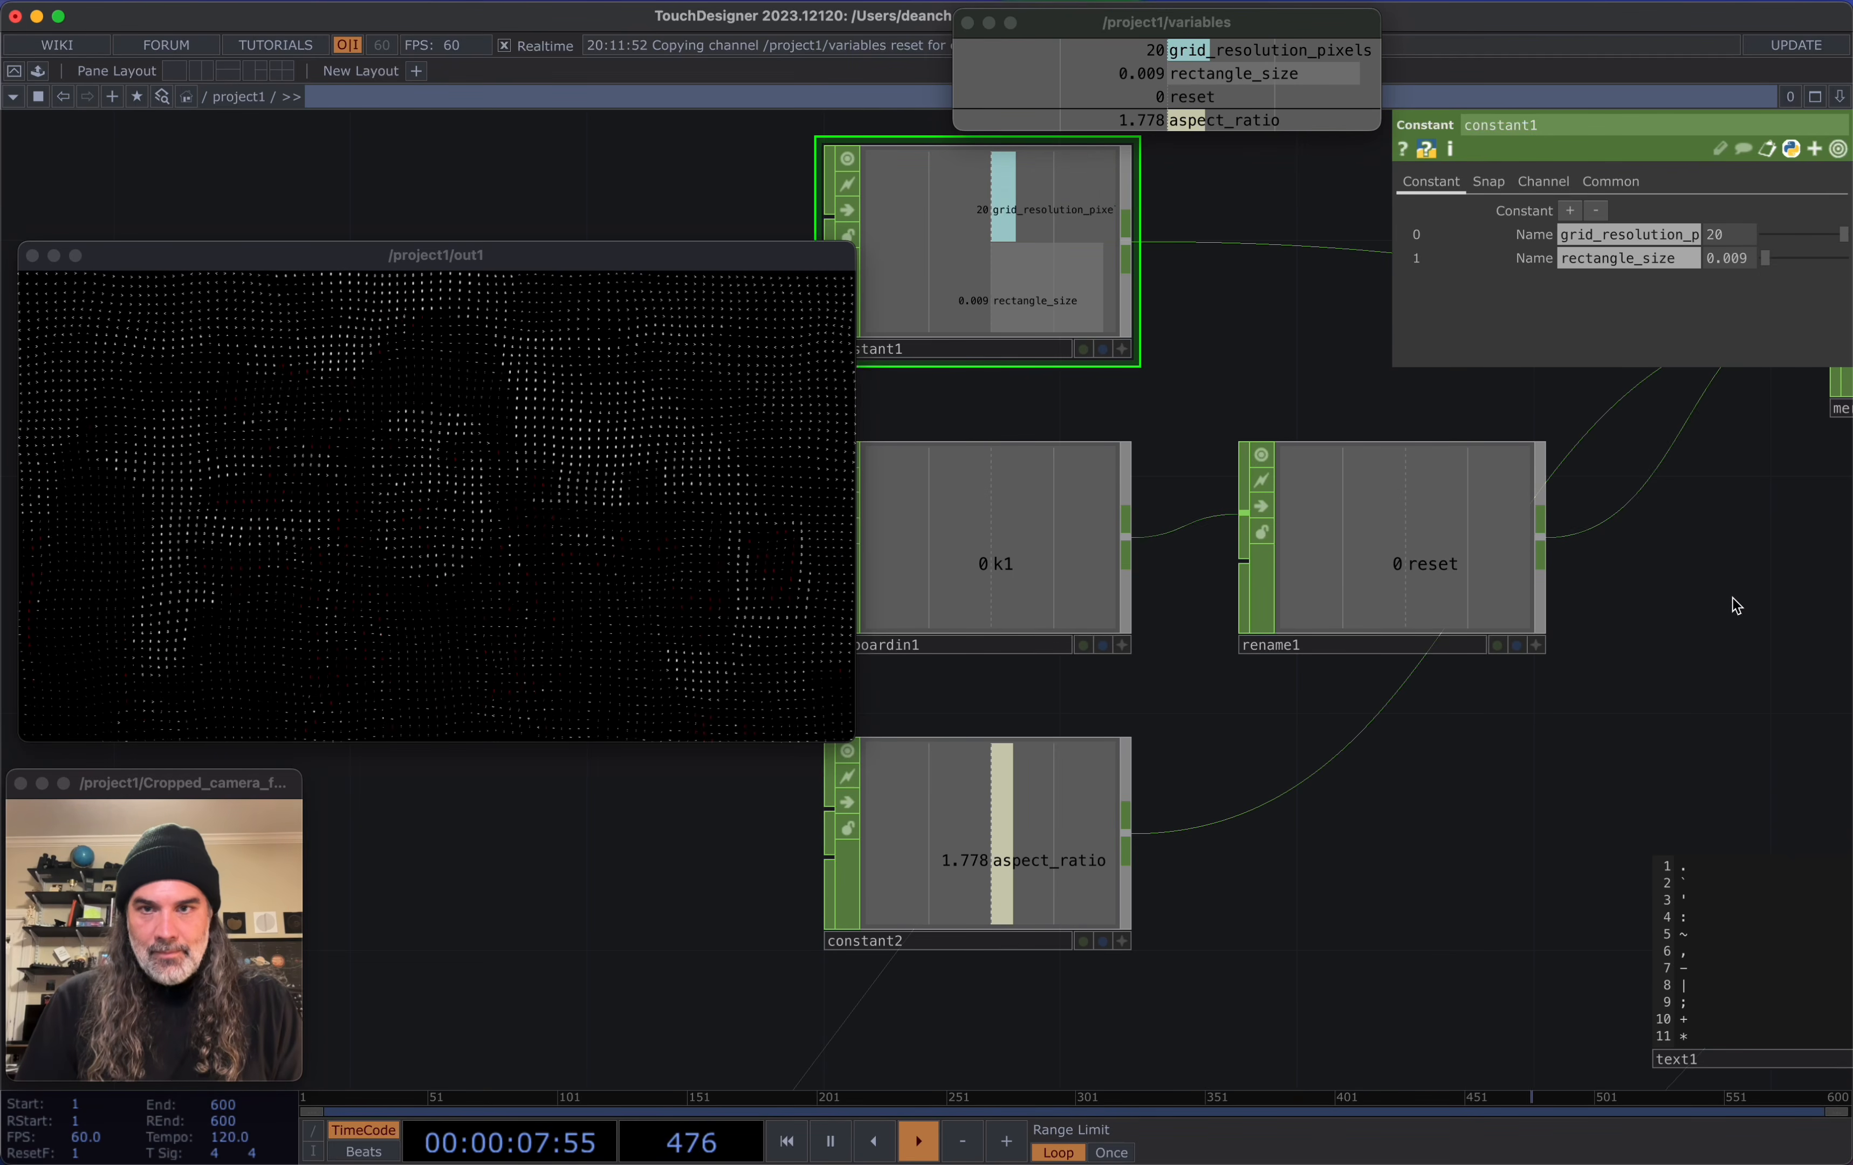
drag(1709, 720, 1537, 685)
scroll(1537, 685, down, 1)
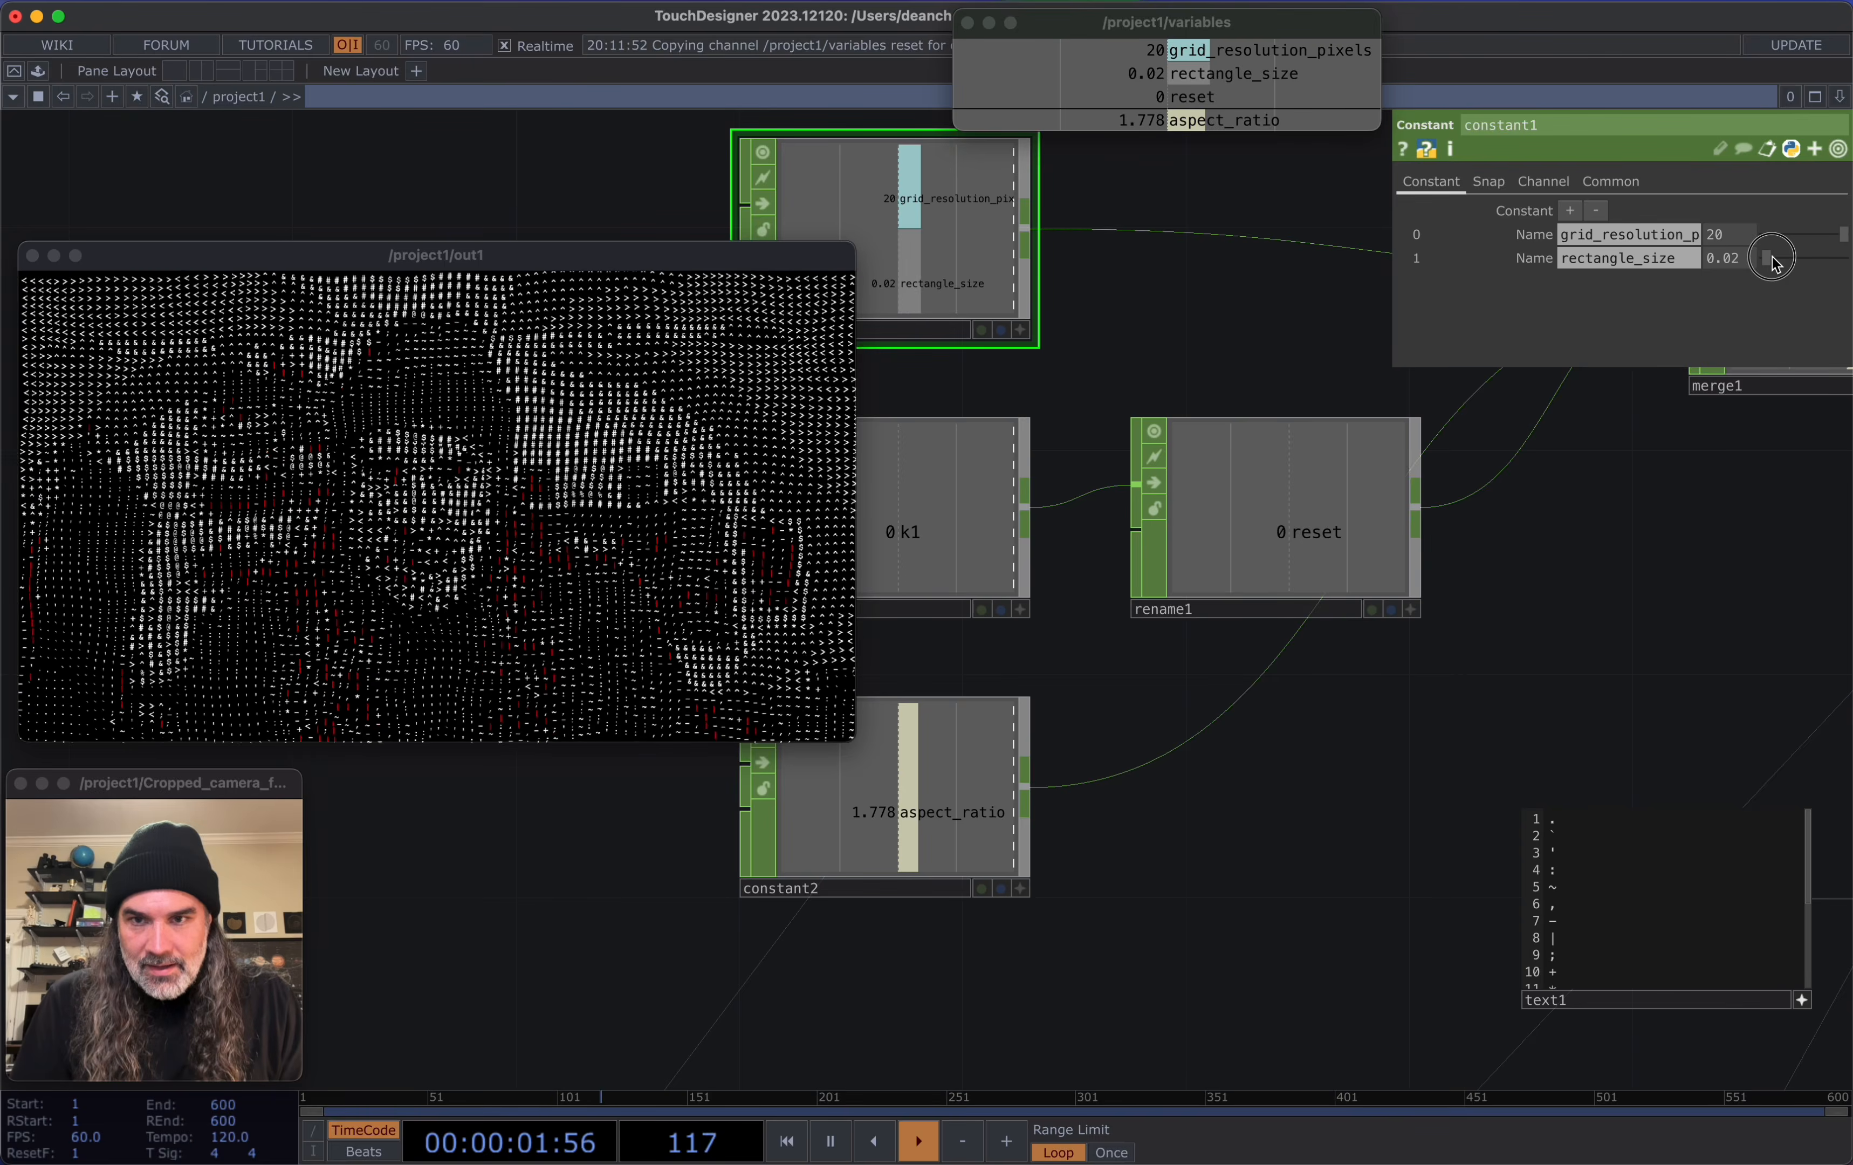
drag(855, 715, 1765, 846)
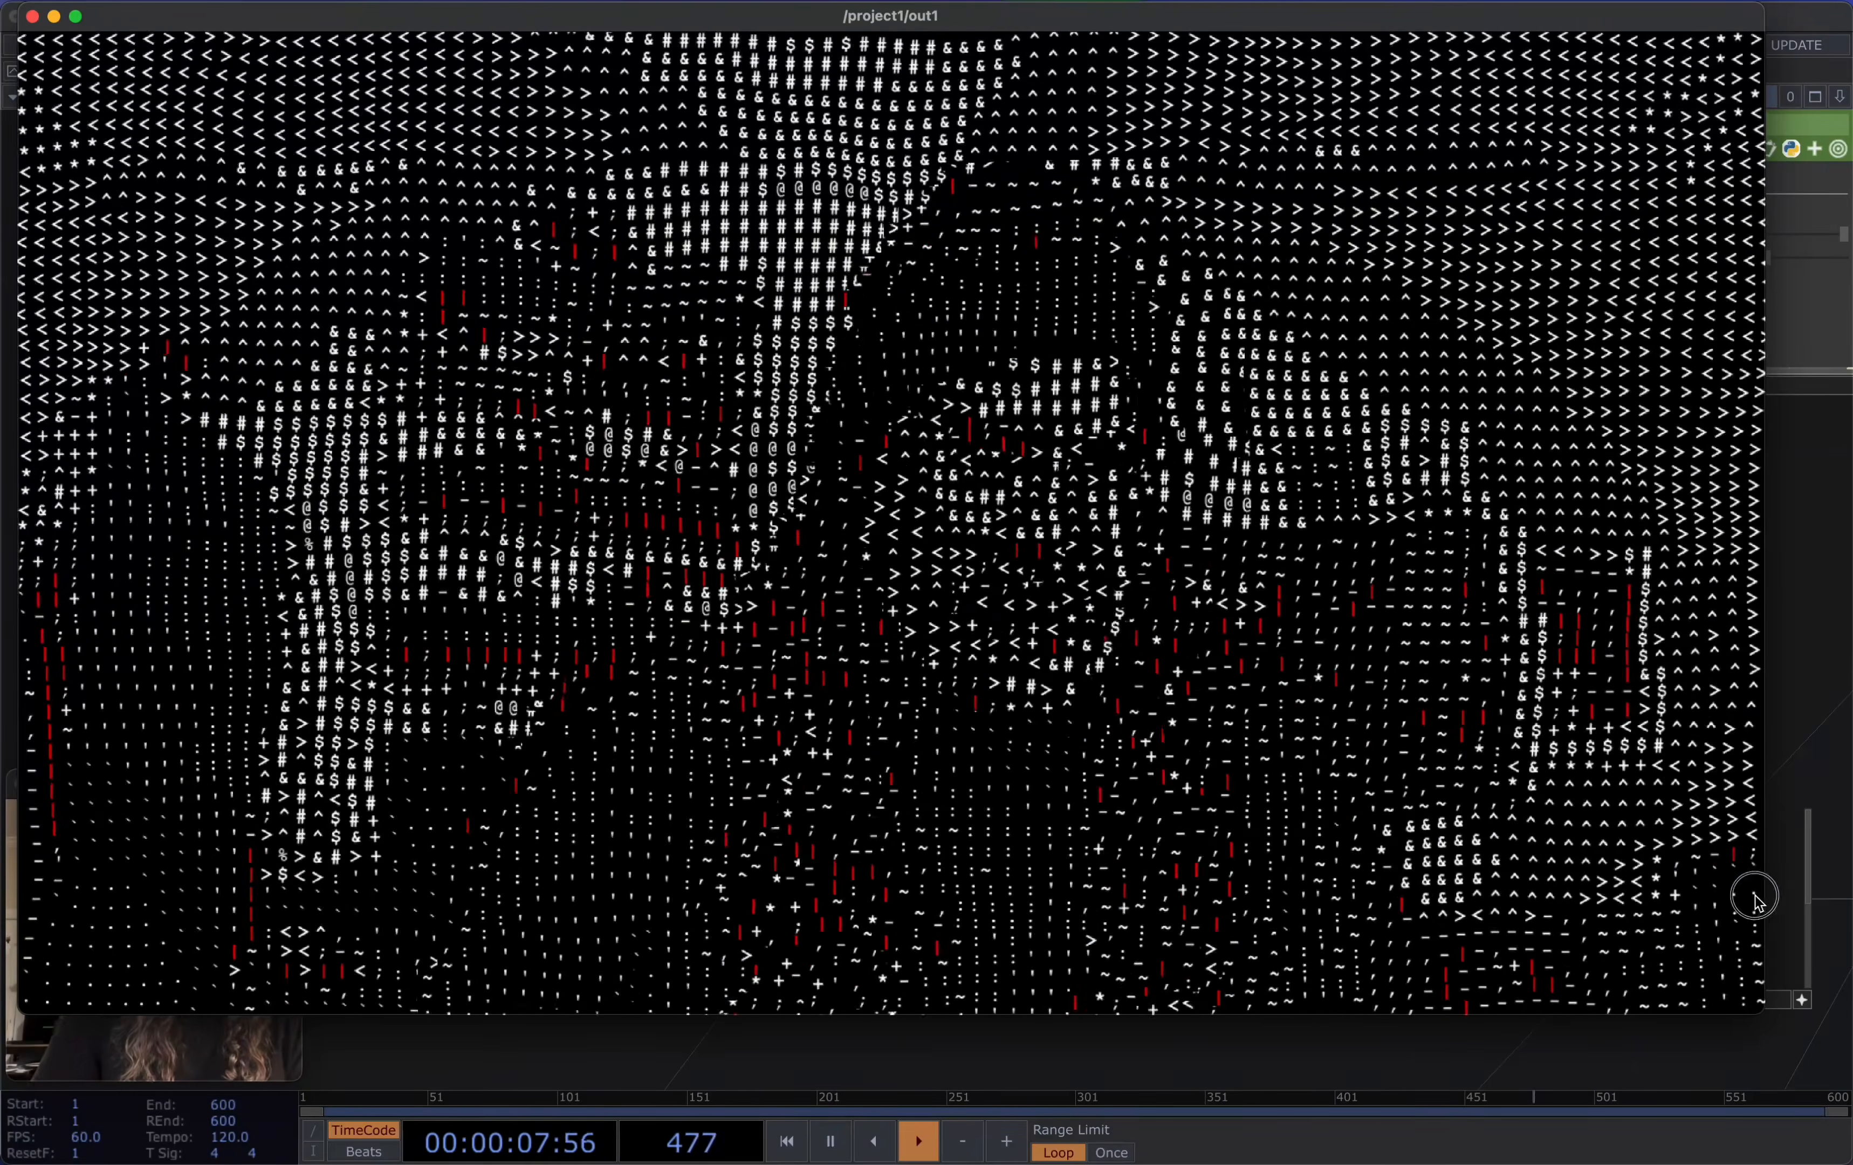
drag(1763, 900, 886, 654)
Turn off Depth Test in the constant3 material and preview the overlapping characters in an enlarged out1 viewer
click(1137, 888)
scroll(1137, 888, down, 10)
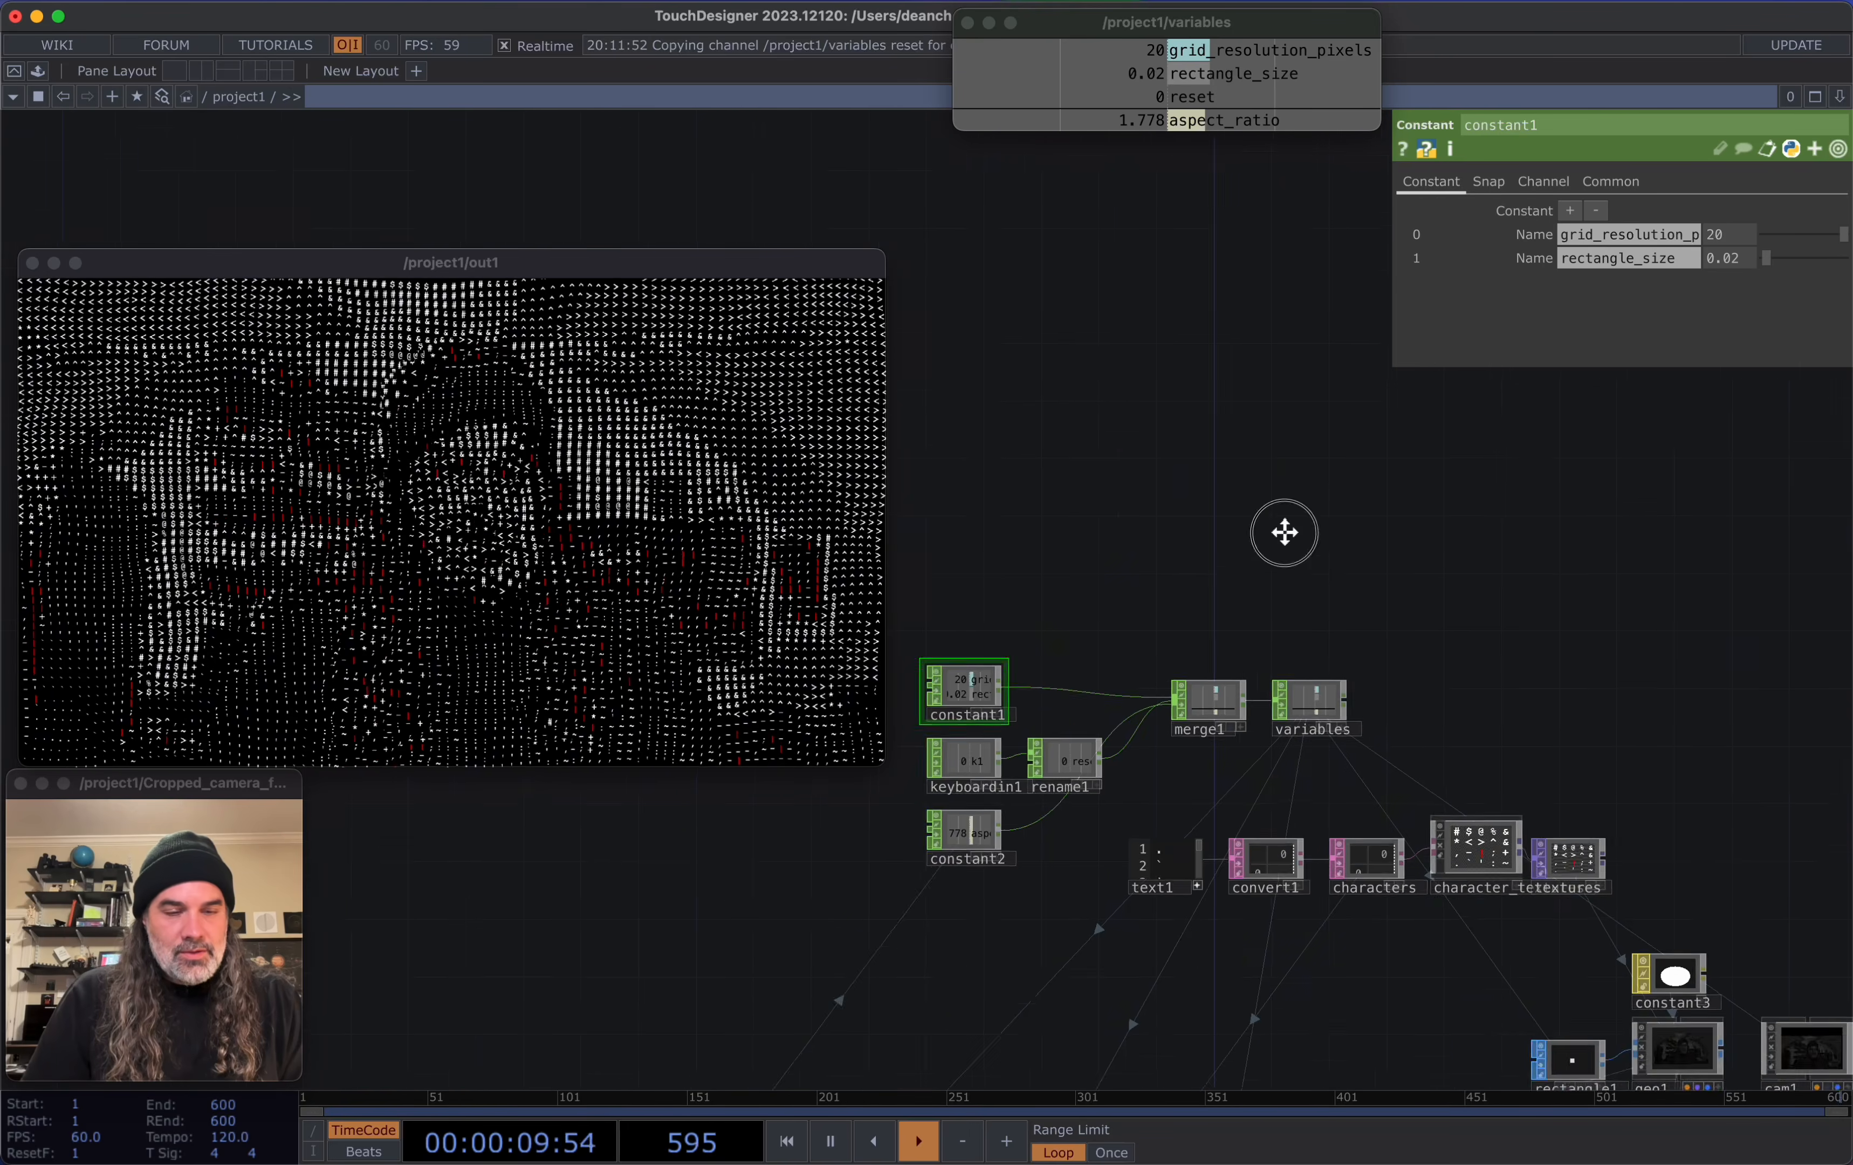
scroll(1170, 458, up, 8)
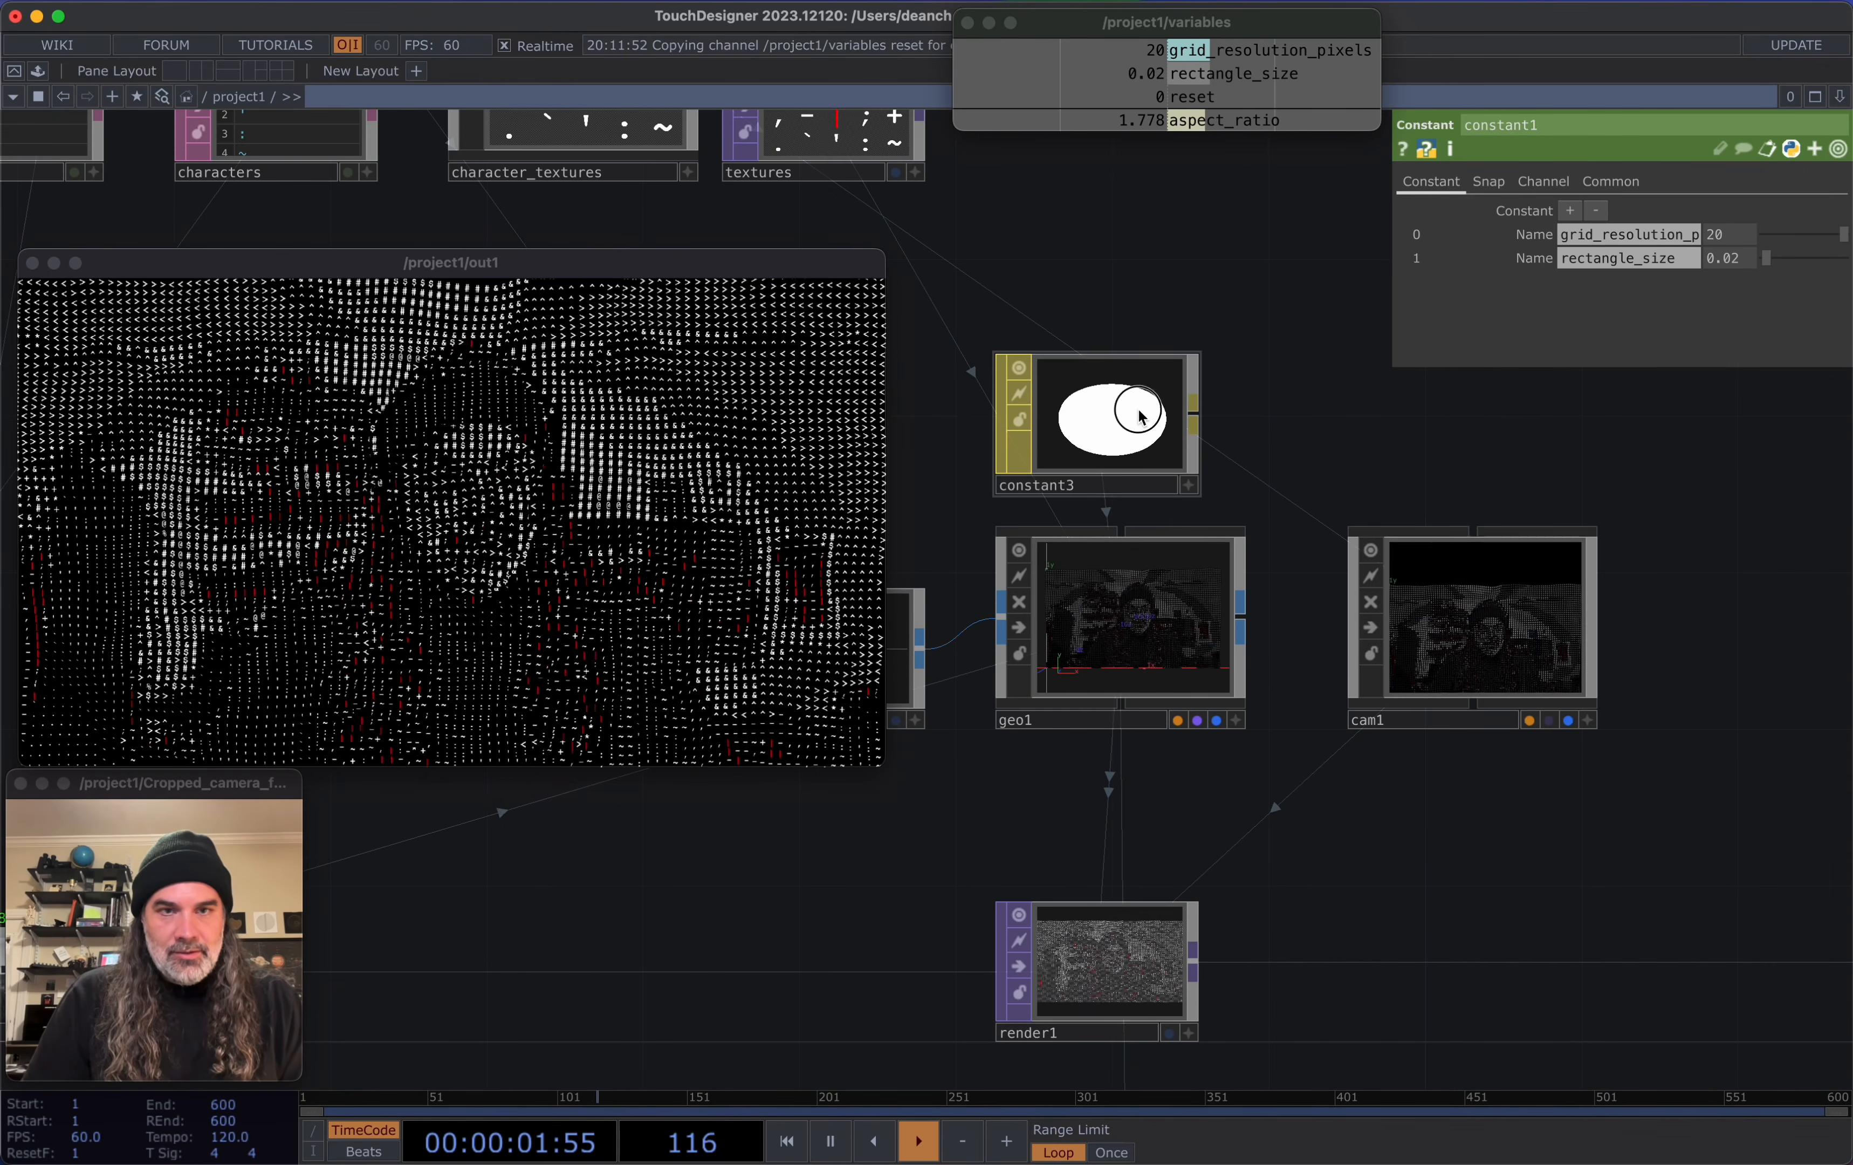
click(1137, 415)
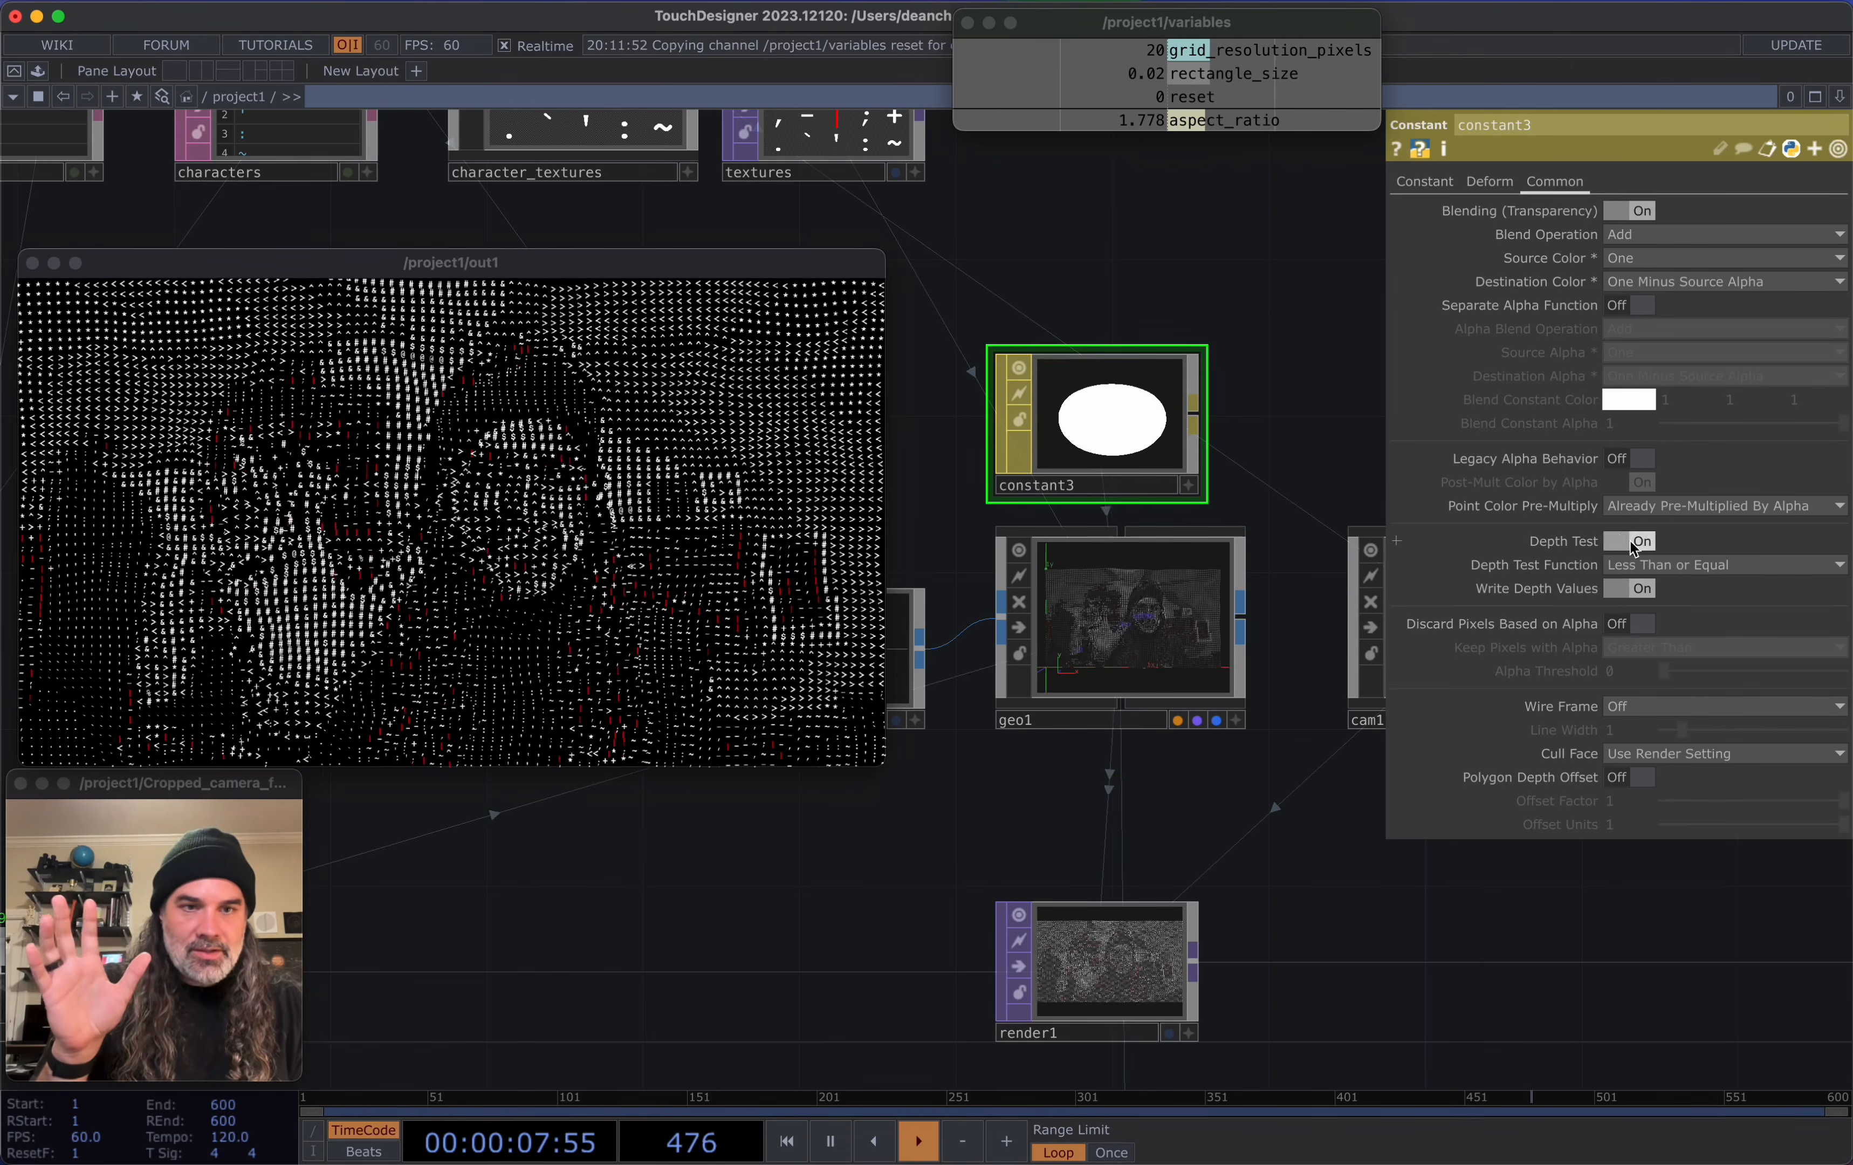
drag(888, 550, 1732, 561)
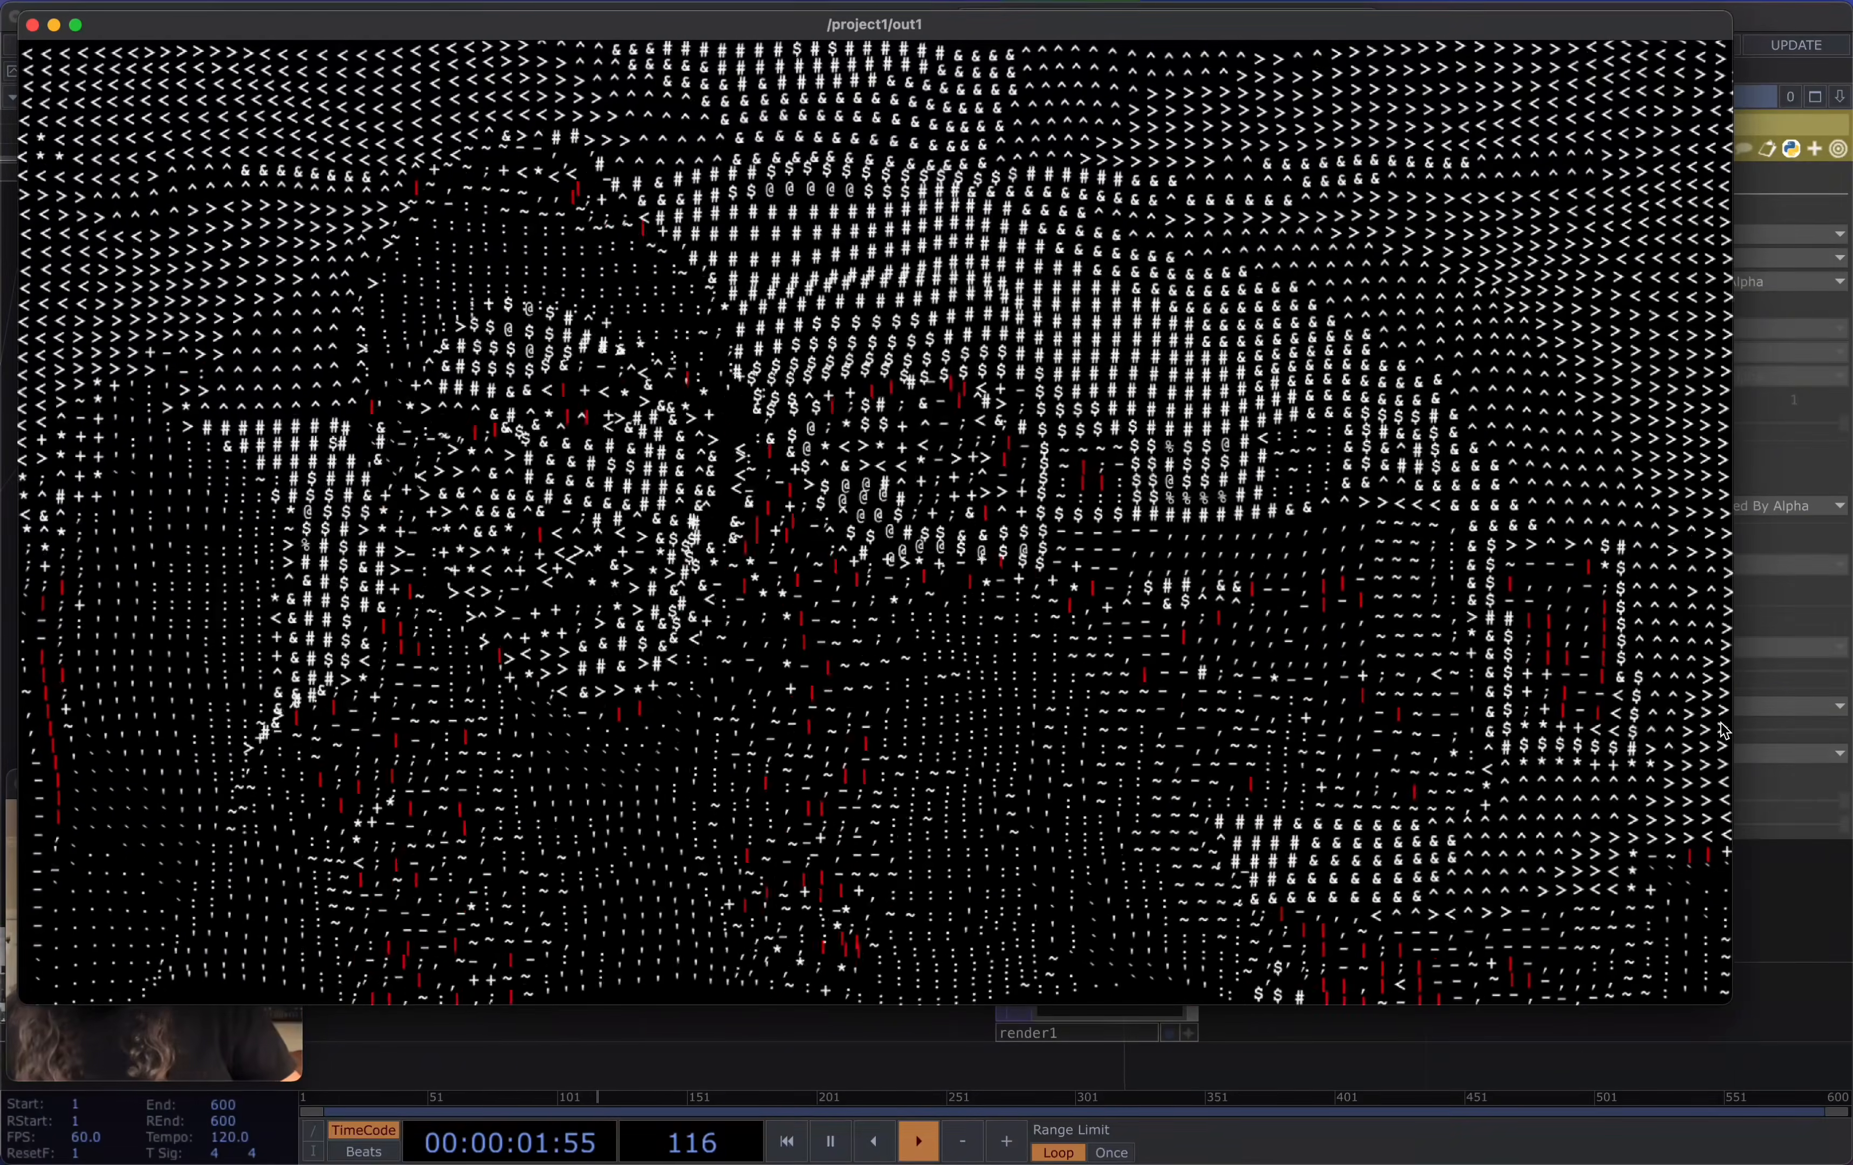
drag(1737, 839, 955, 653)
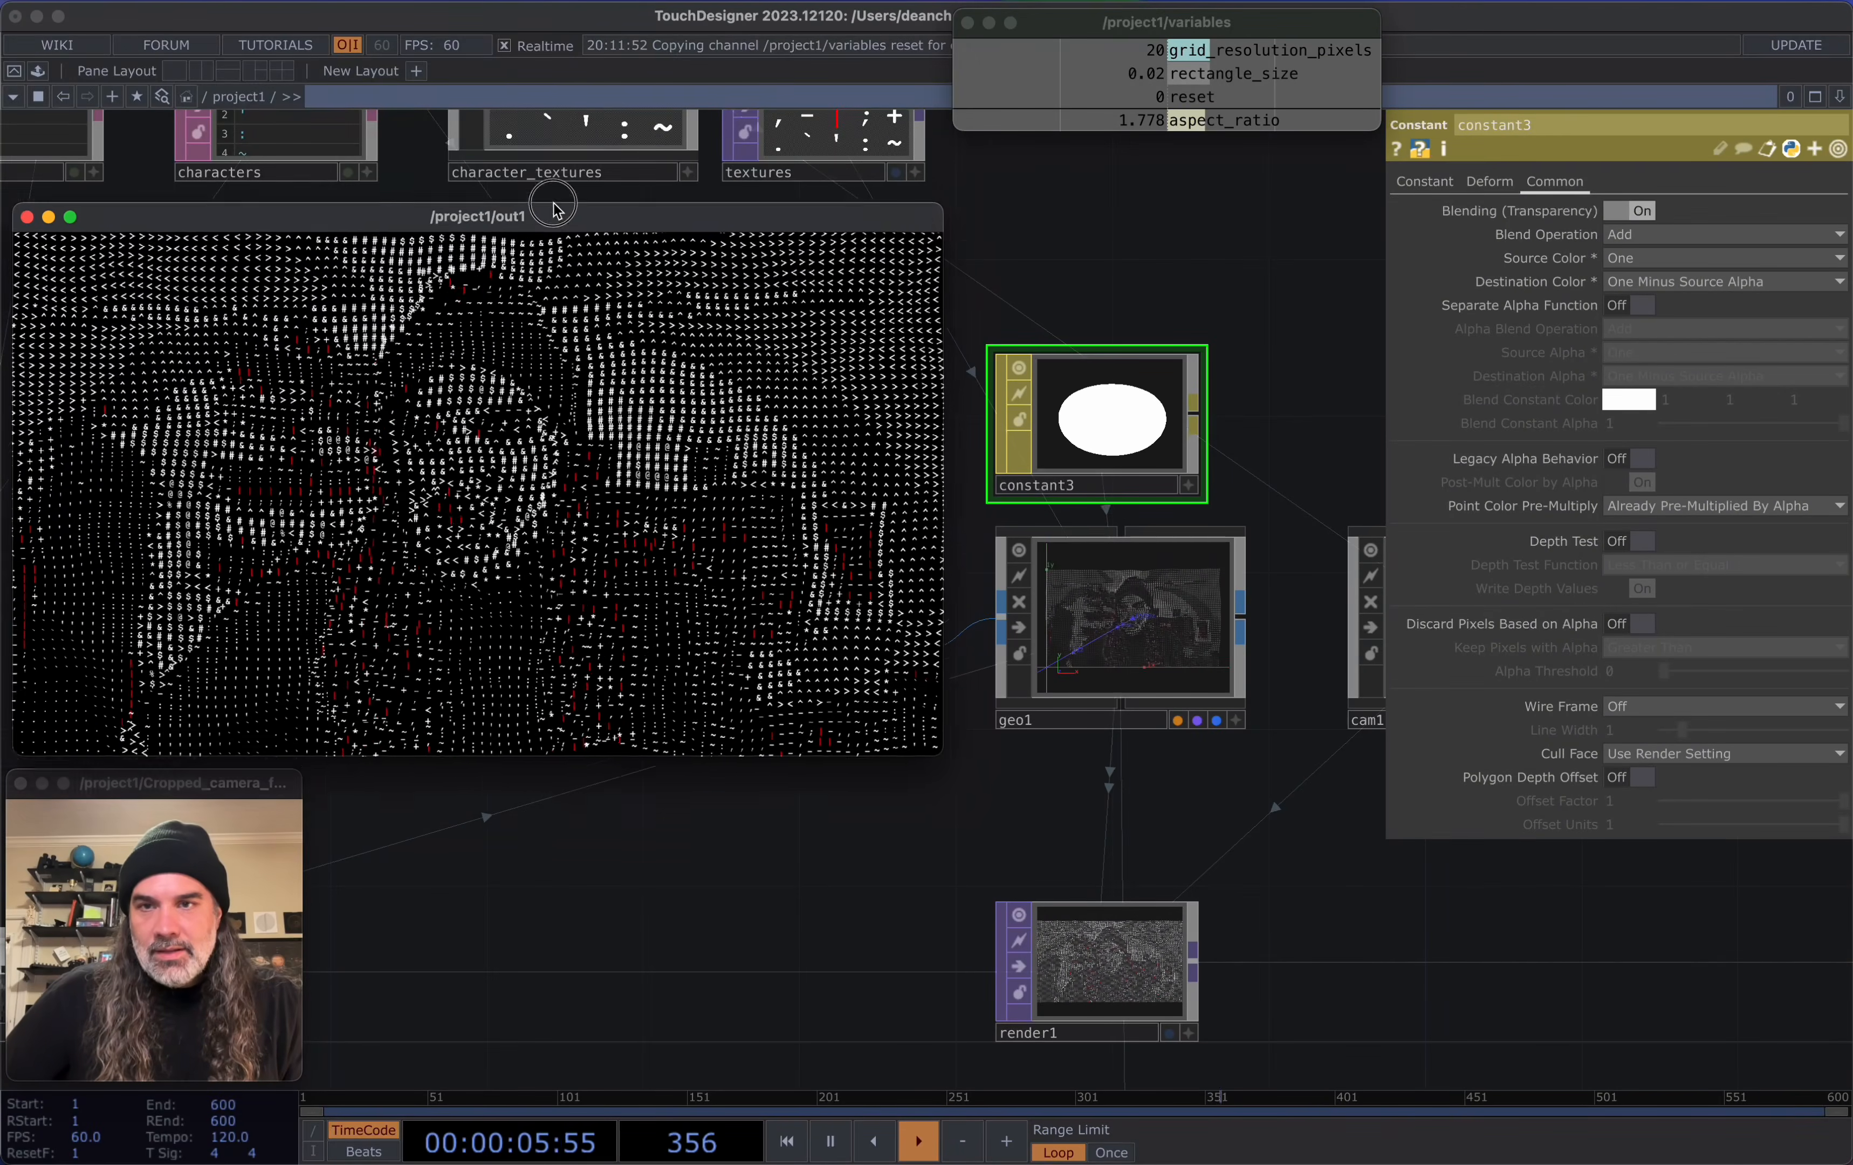
Move the out1 viewer out of the way and add a Select TOP below render1 with its TOP set to video
drag(565, 239, 551, 63)
scroll(1050, 728, down, 10)
scroll(939, 766, up, 2)
scroll(786, 814, up, 1)
key(Tab)
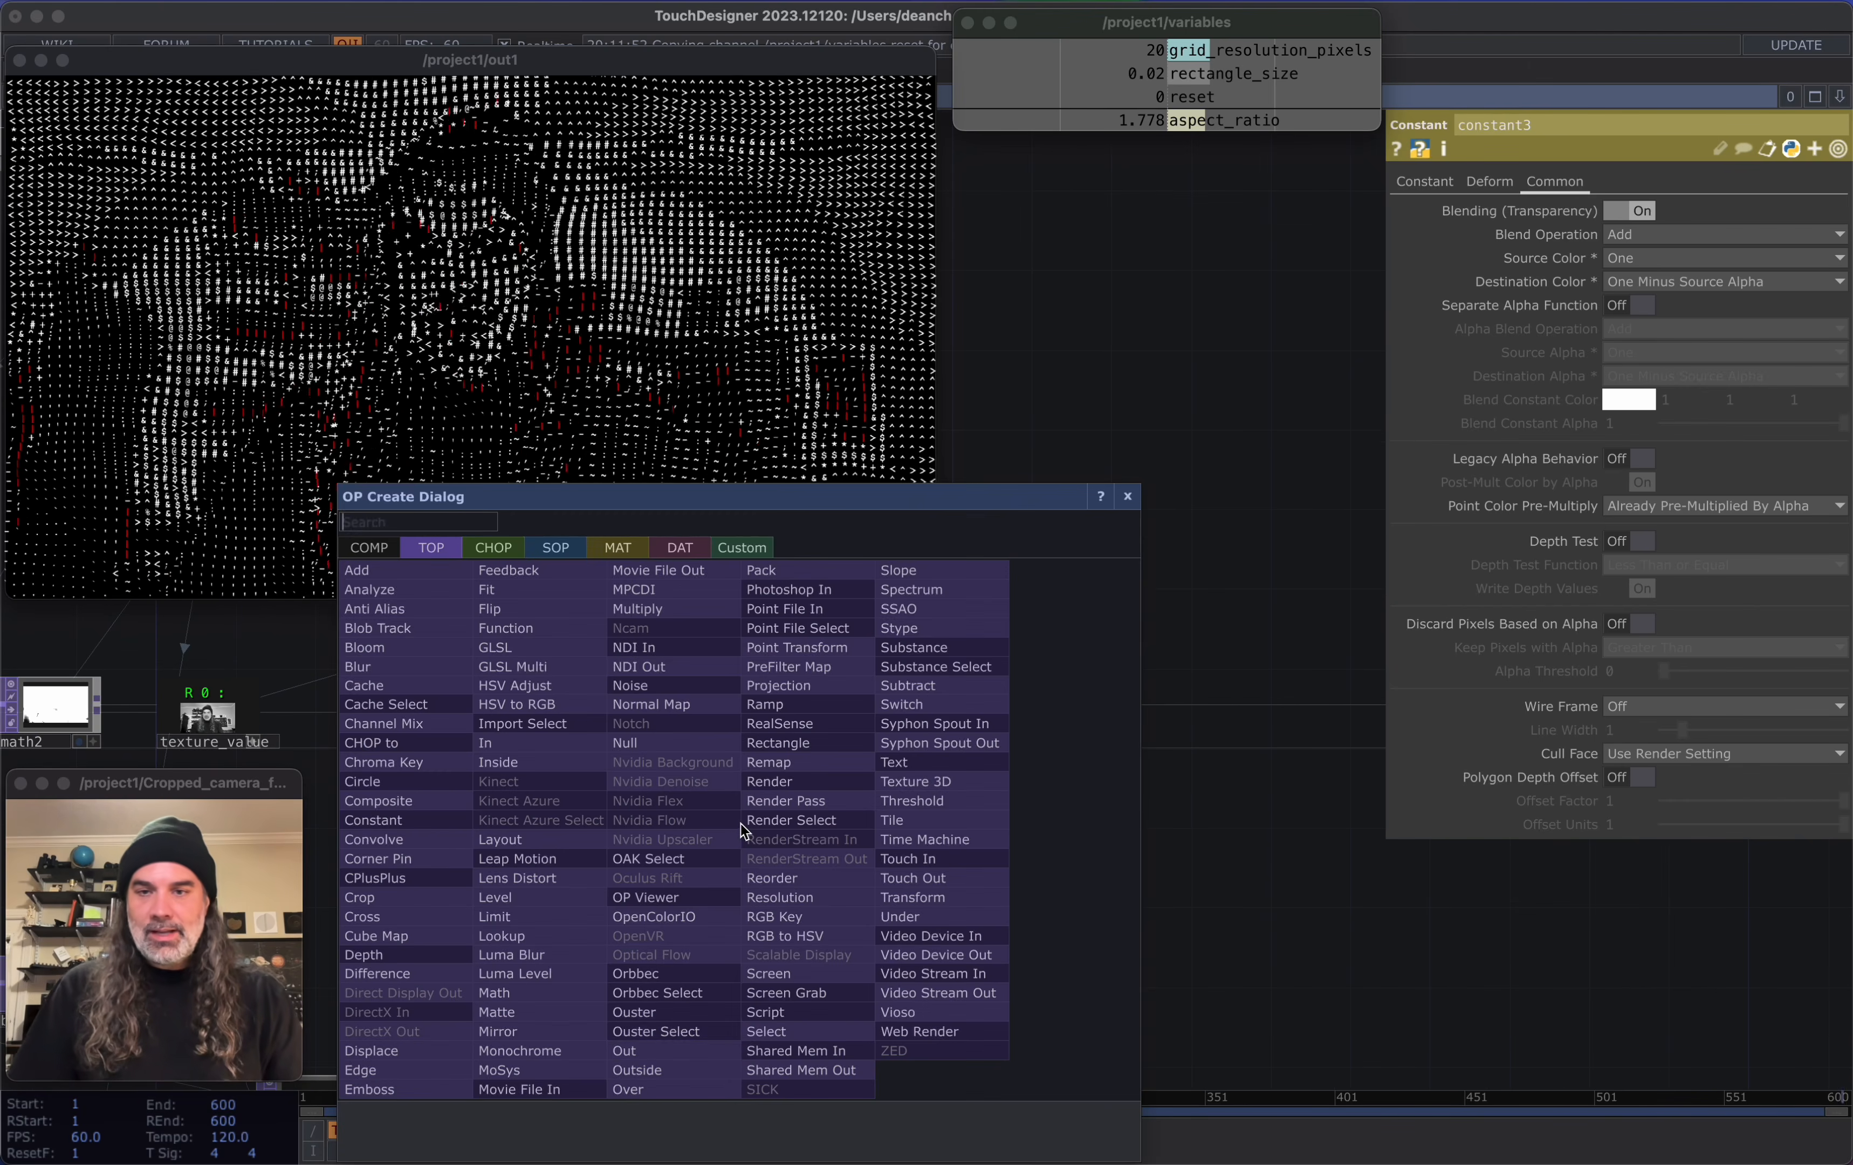
text(se)
click(778, 1032)
click(798, 894)
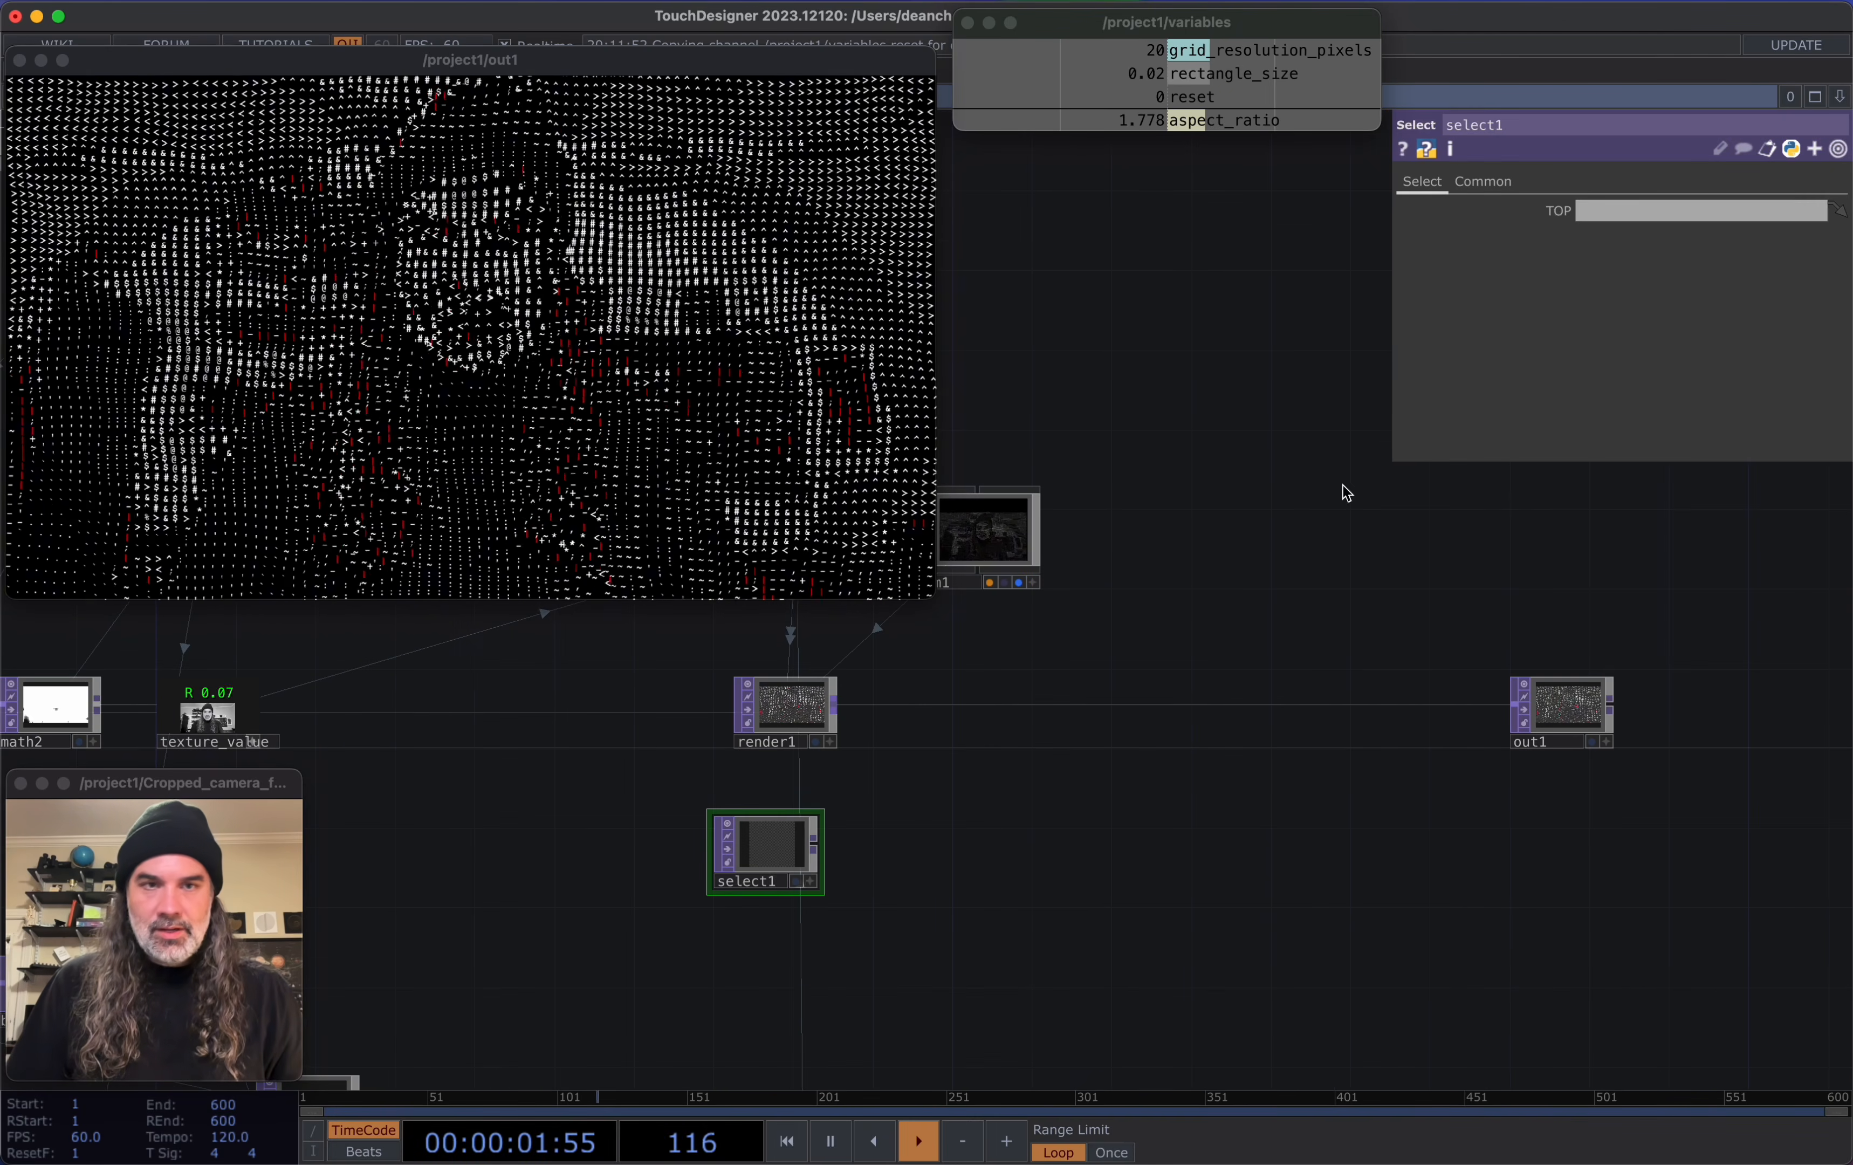
click(1610, 210)
text(video)
key(Return)
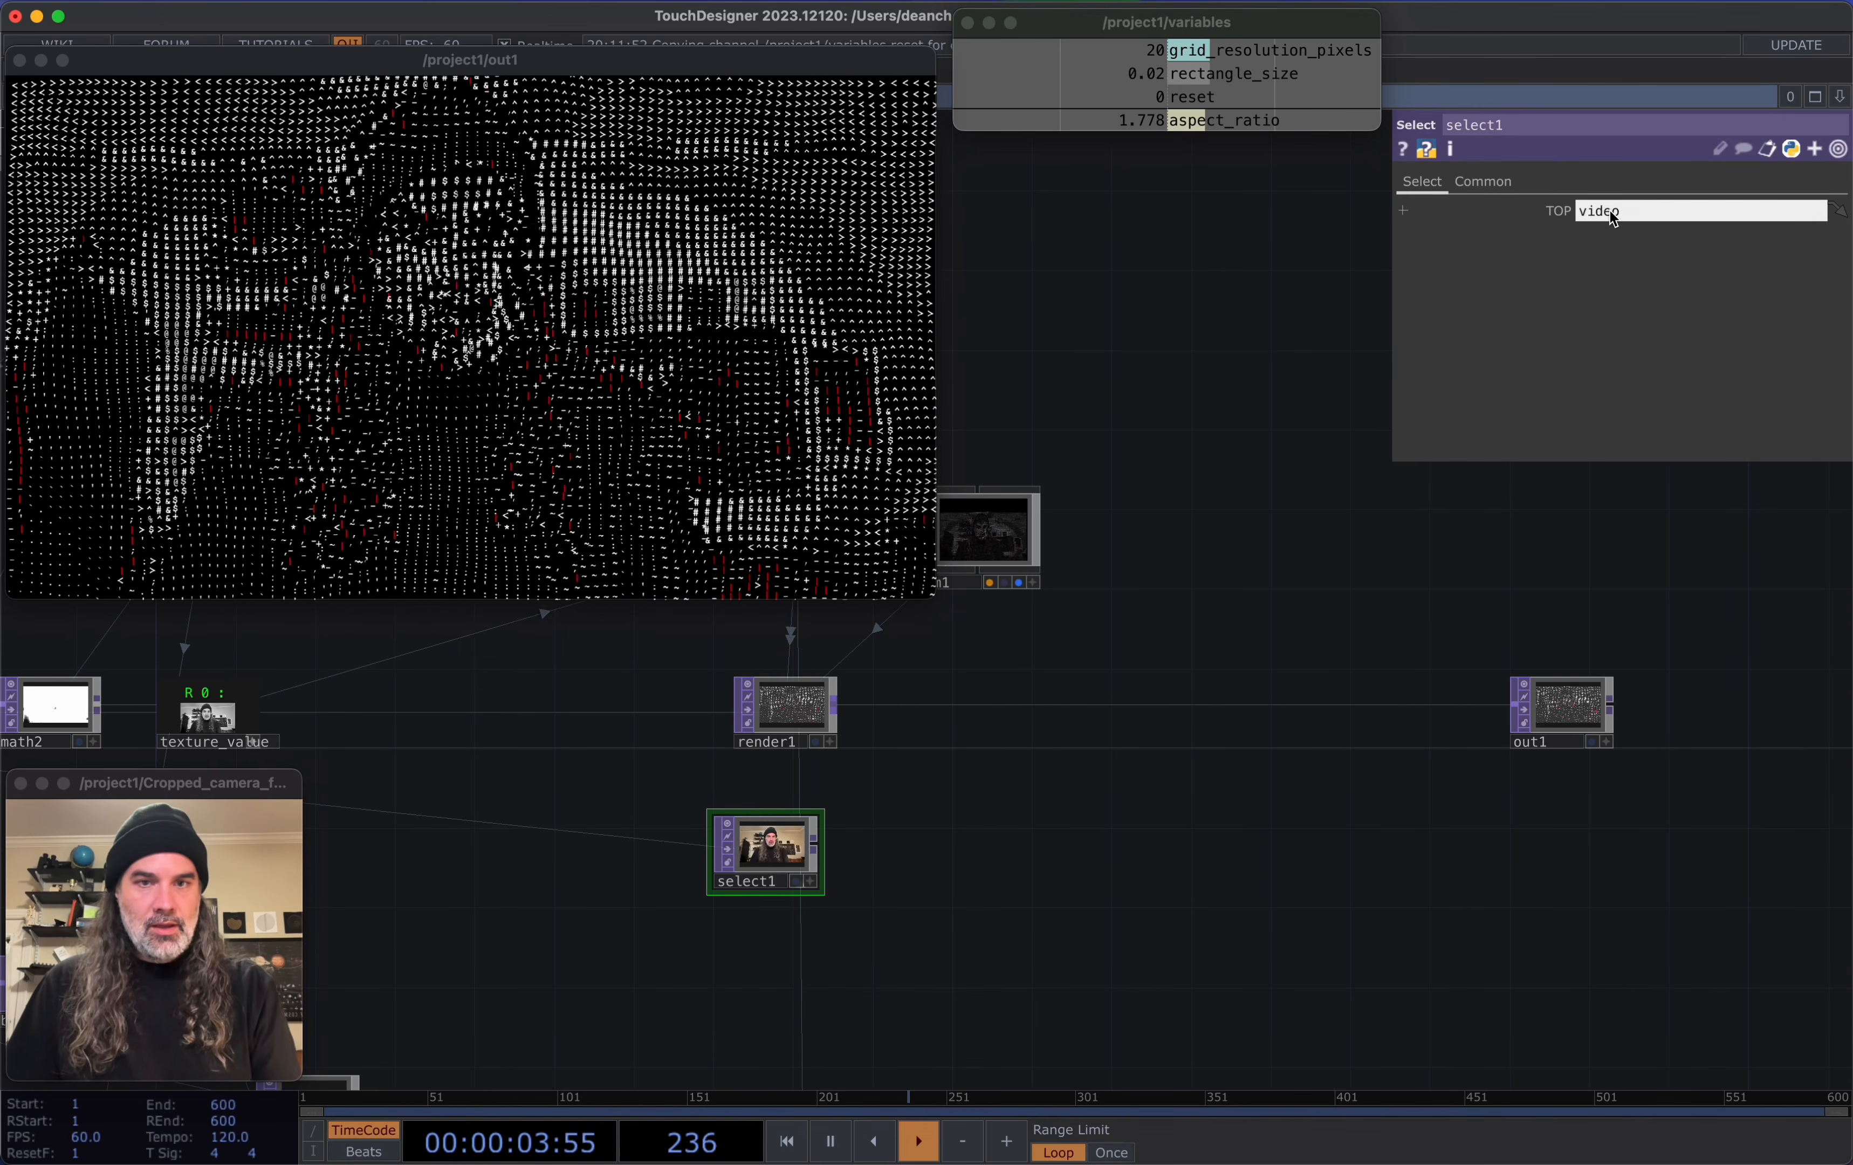
Add a Composite TOP beside render1 and connect render1 as its first input and select1 as its second
scroll(905, 786, up, 3)
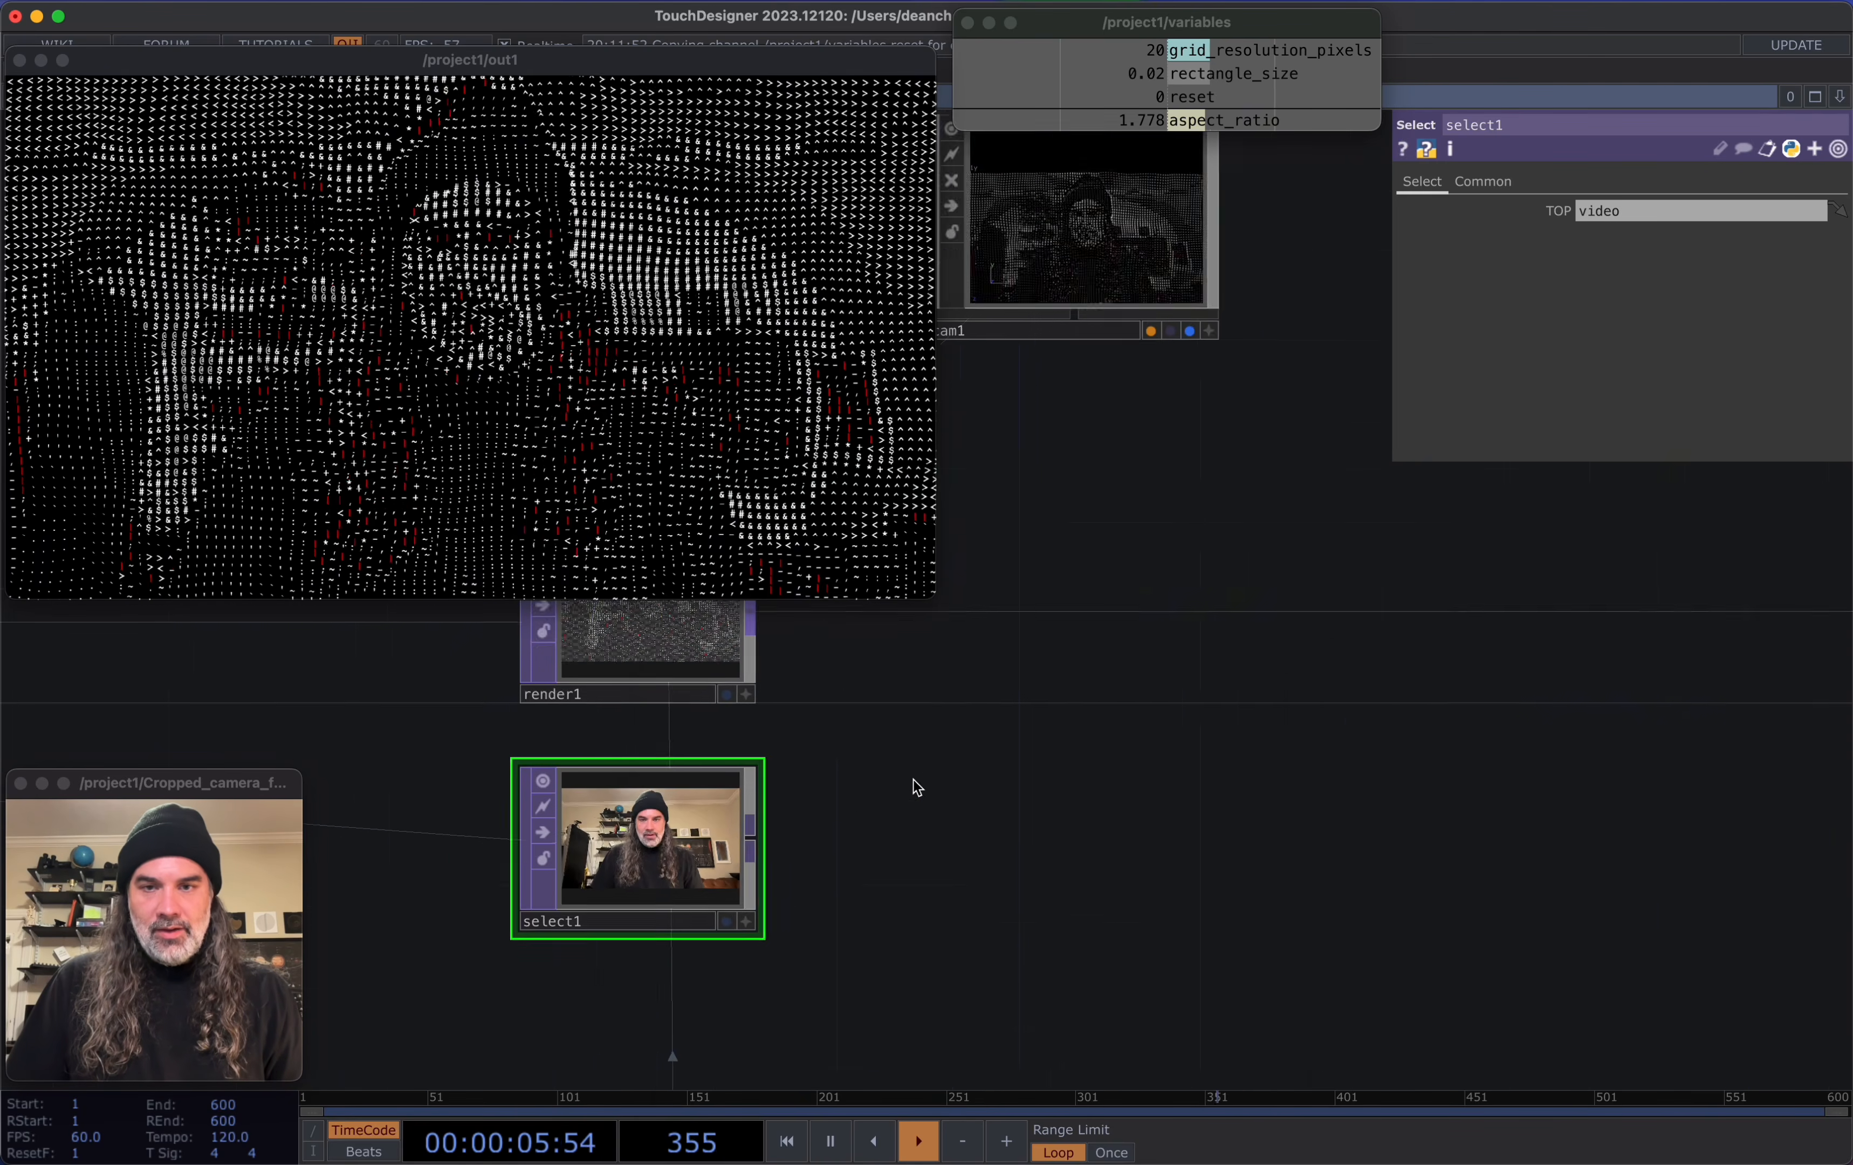
key(Tab)
text(c)
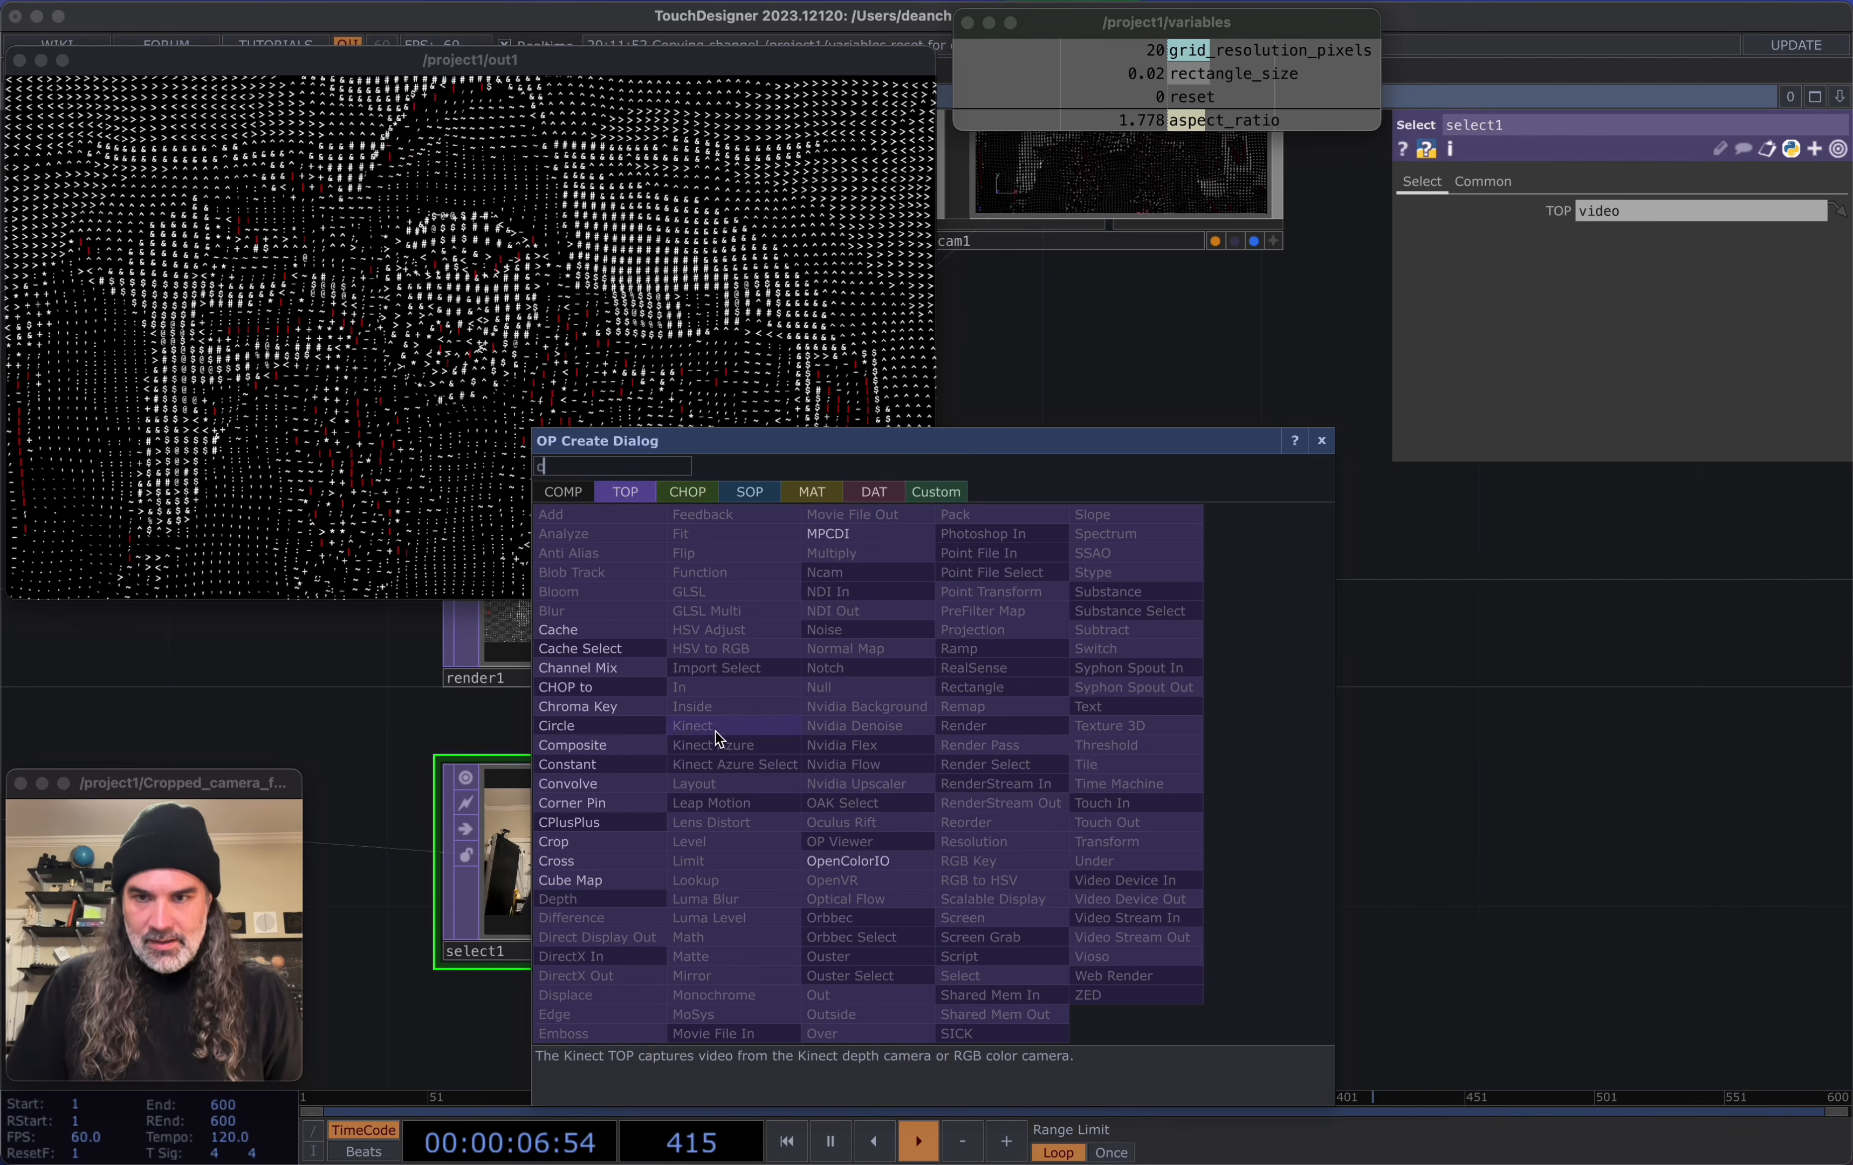
click(633, 746)
click(842, 736)
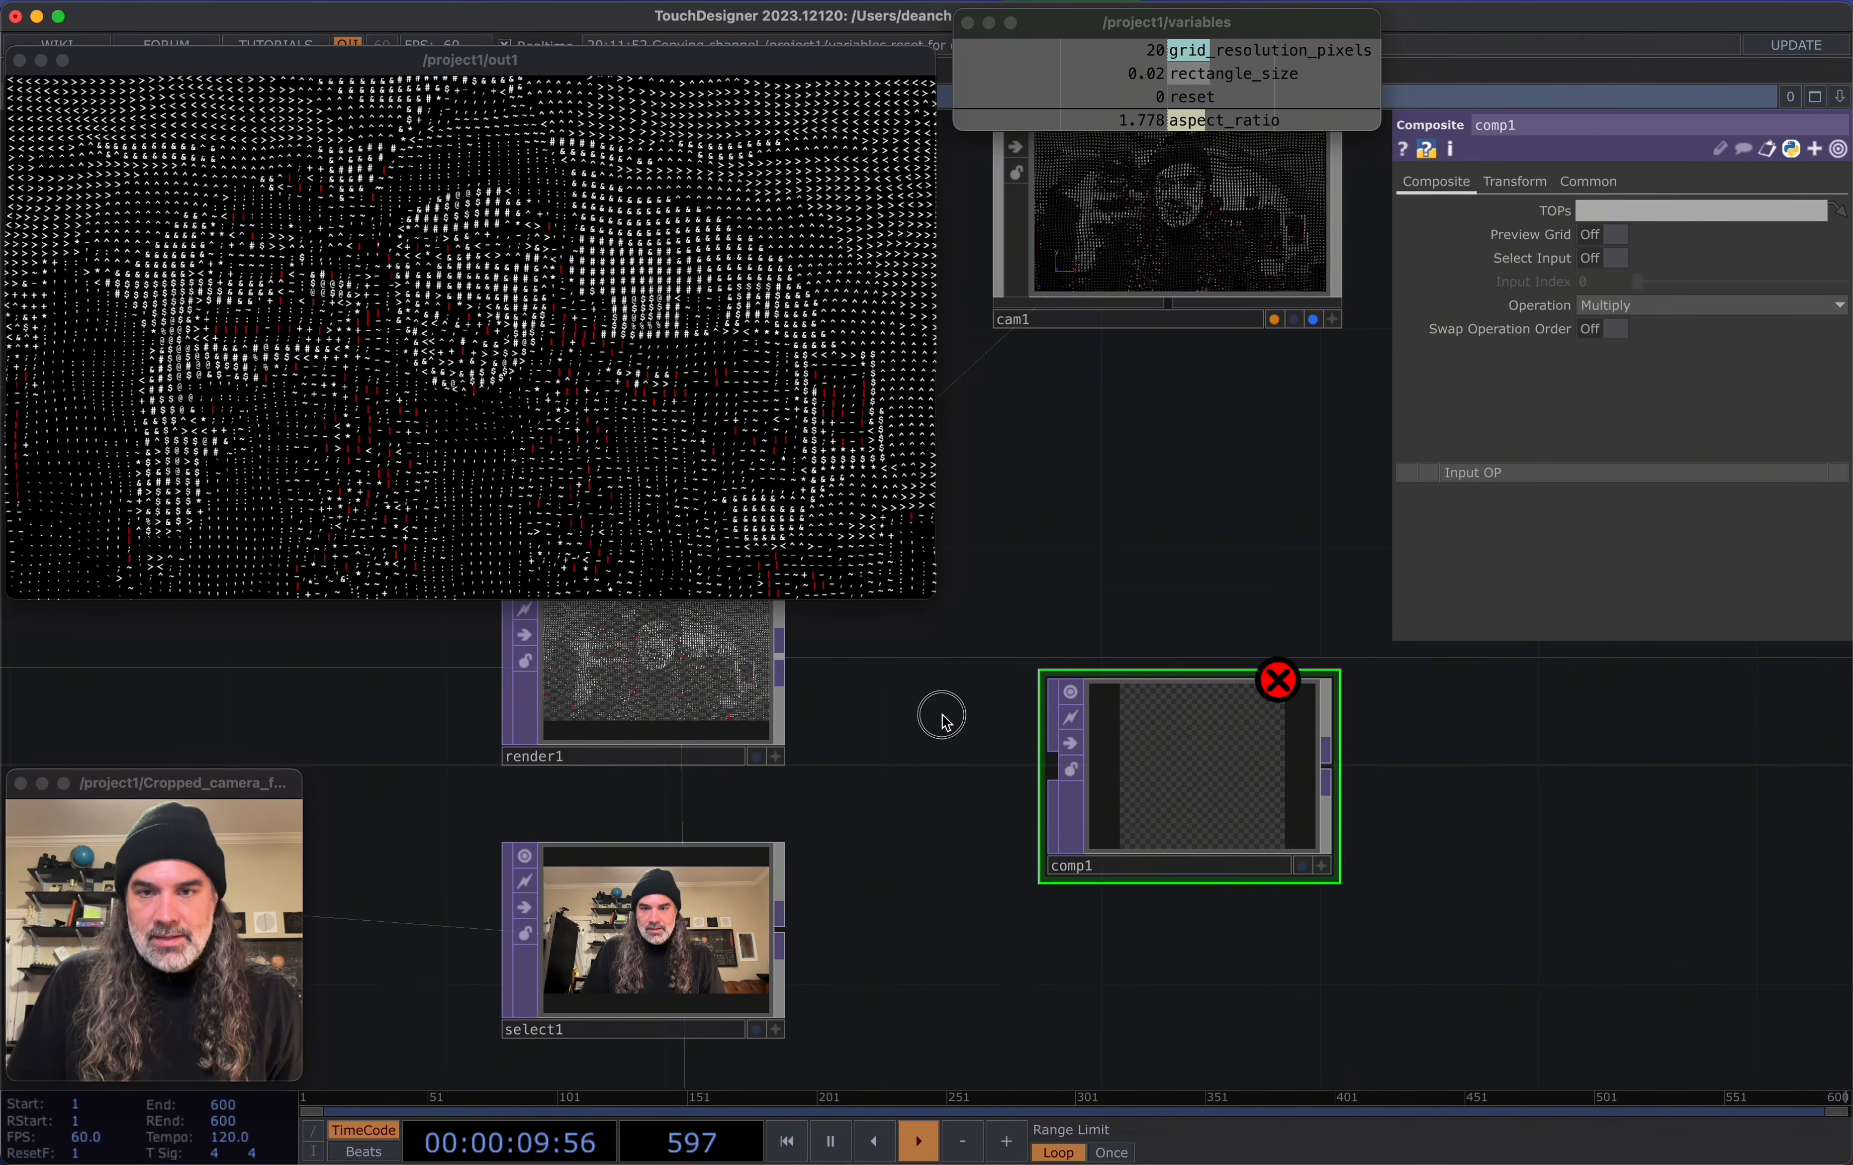
drag(776, 667, 830, 685)
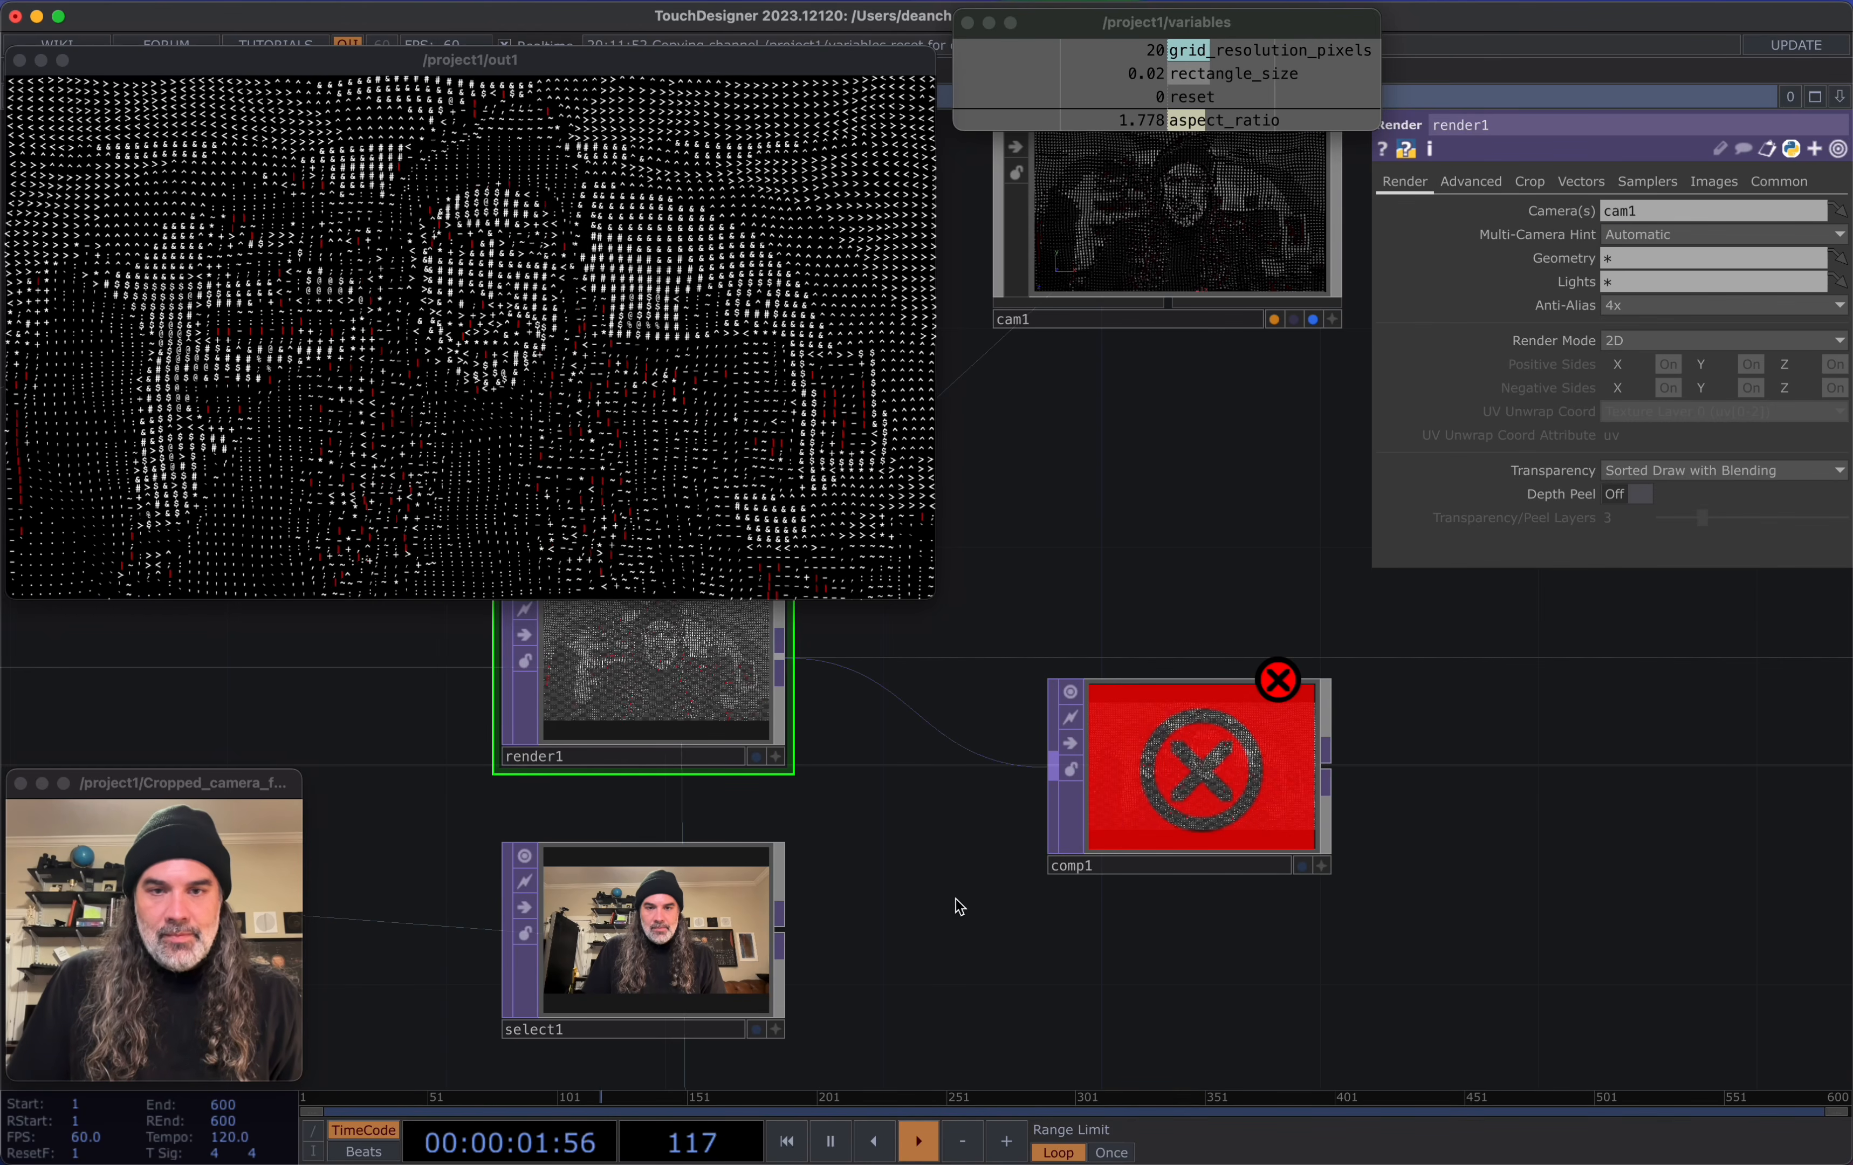
drag(781, 942, 1054, 763)
scroll(1232, 788, up, 10)
click(1233, 788)
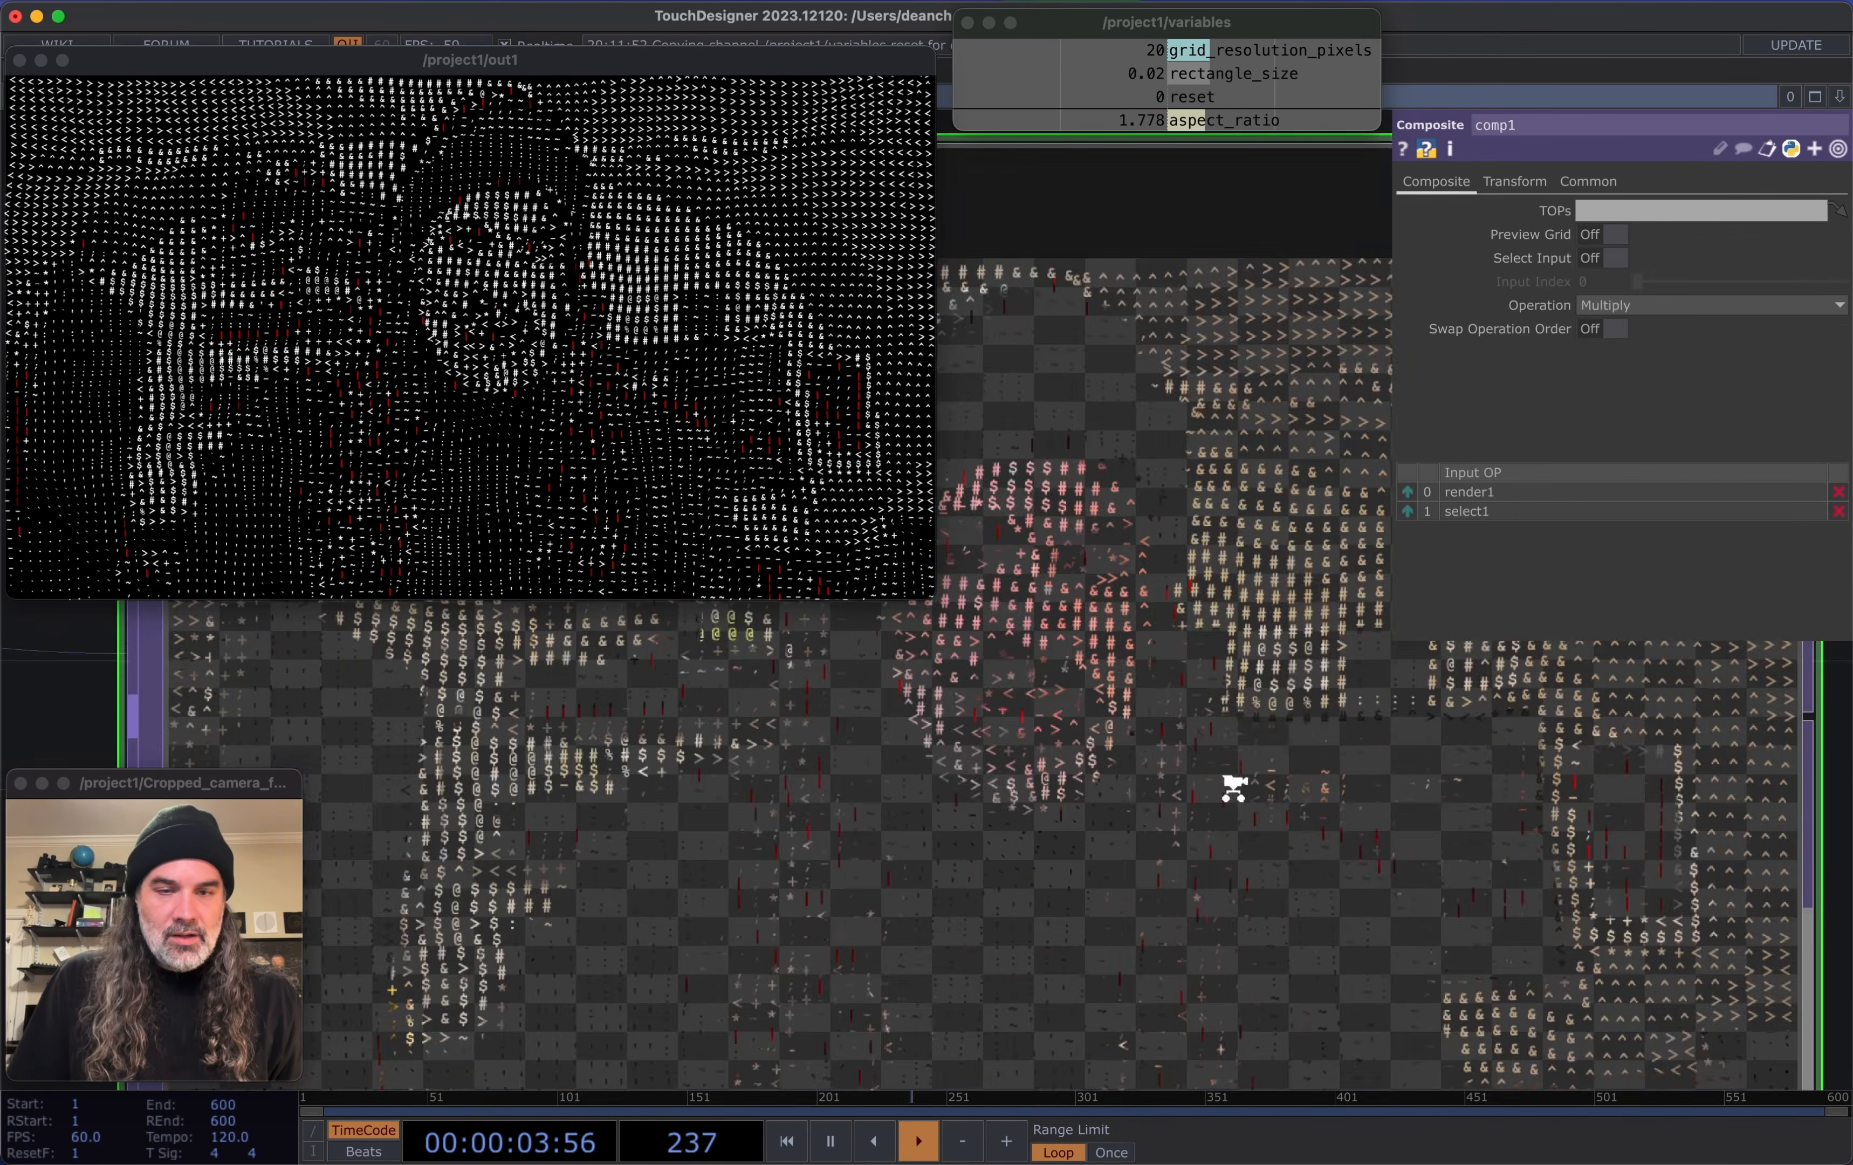
Connect comp1's output to out1 and preview the colored characters in an enlarged out1 viewer
scroll(1232, 787, down, 10)
drag(1540, 792, 1317, 872)
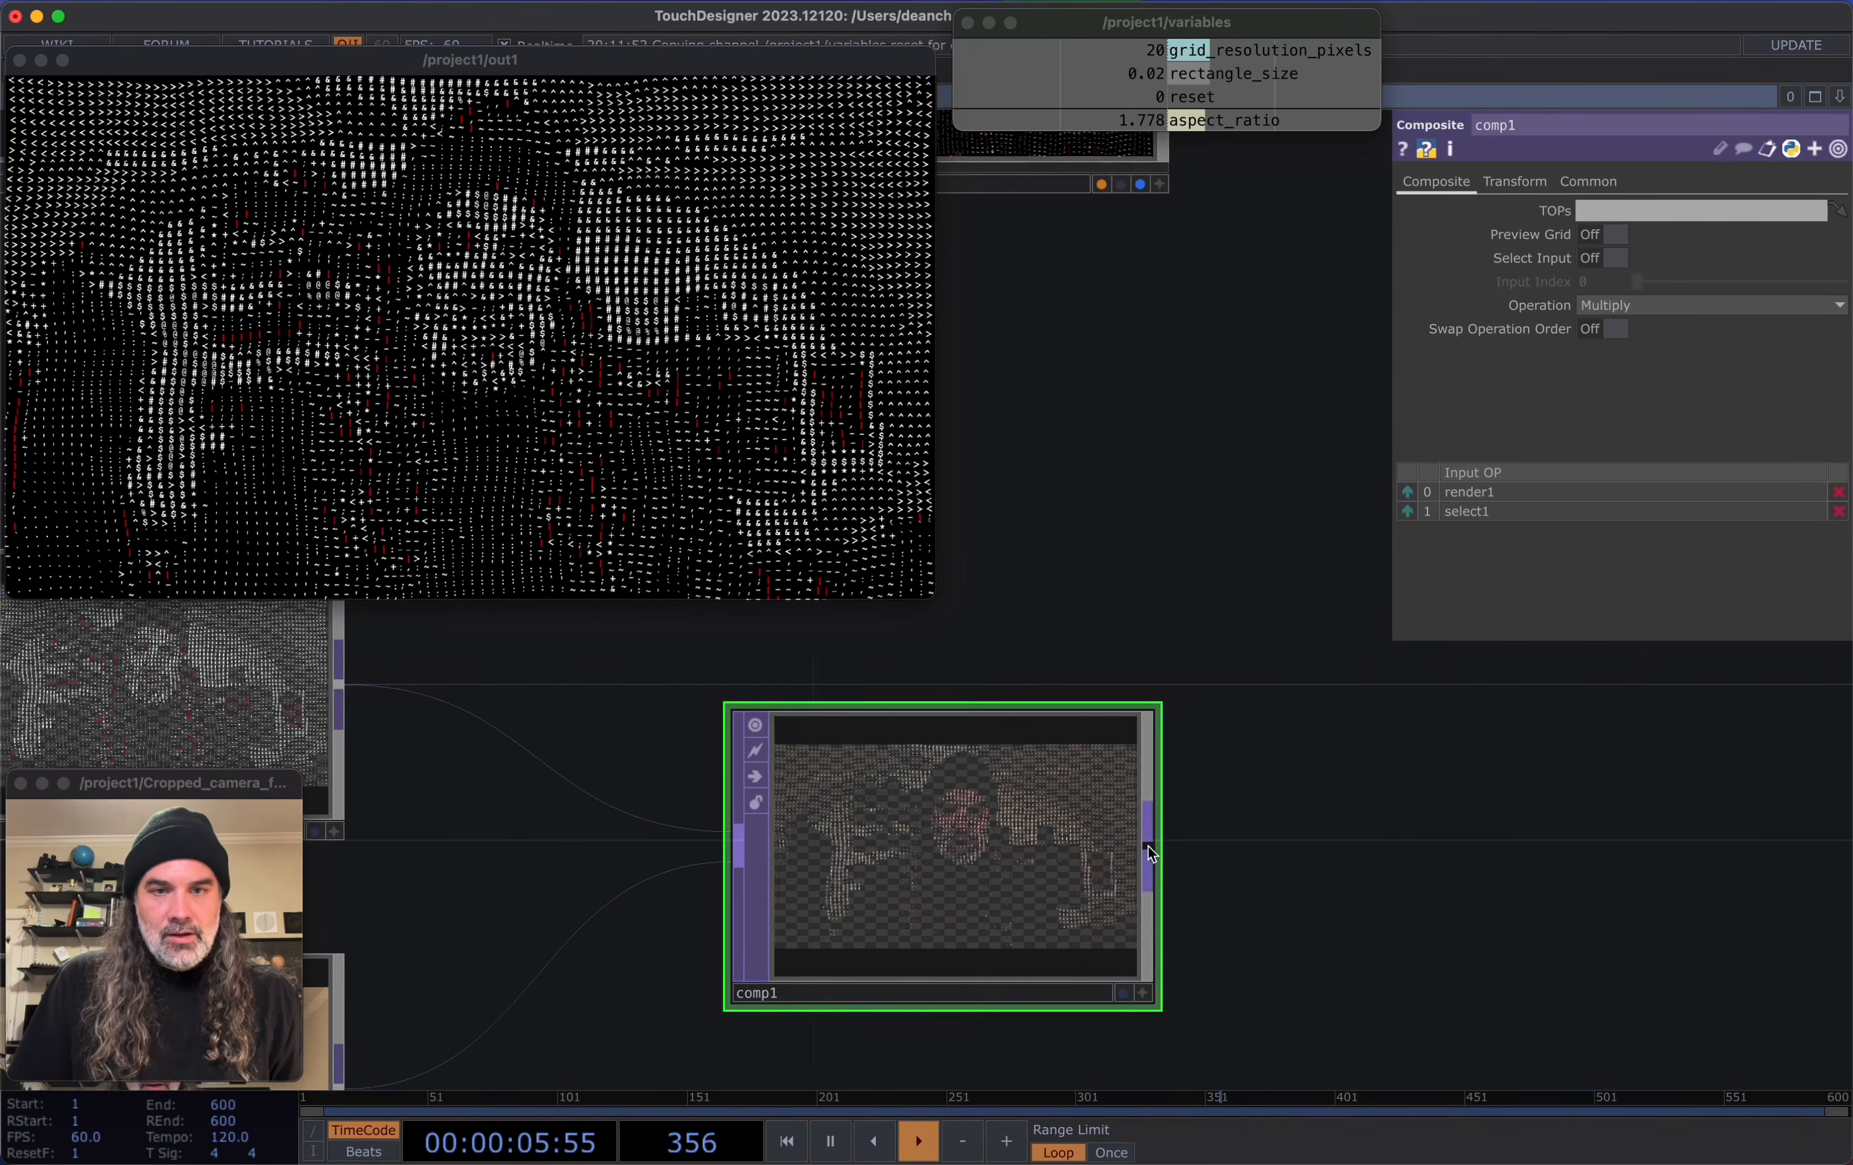
drag(923, 598, 1766, 984)
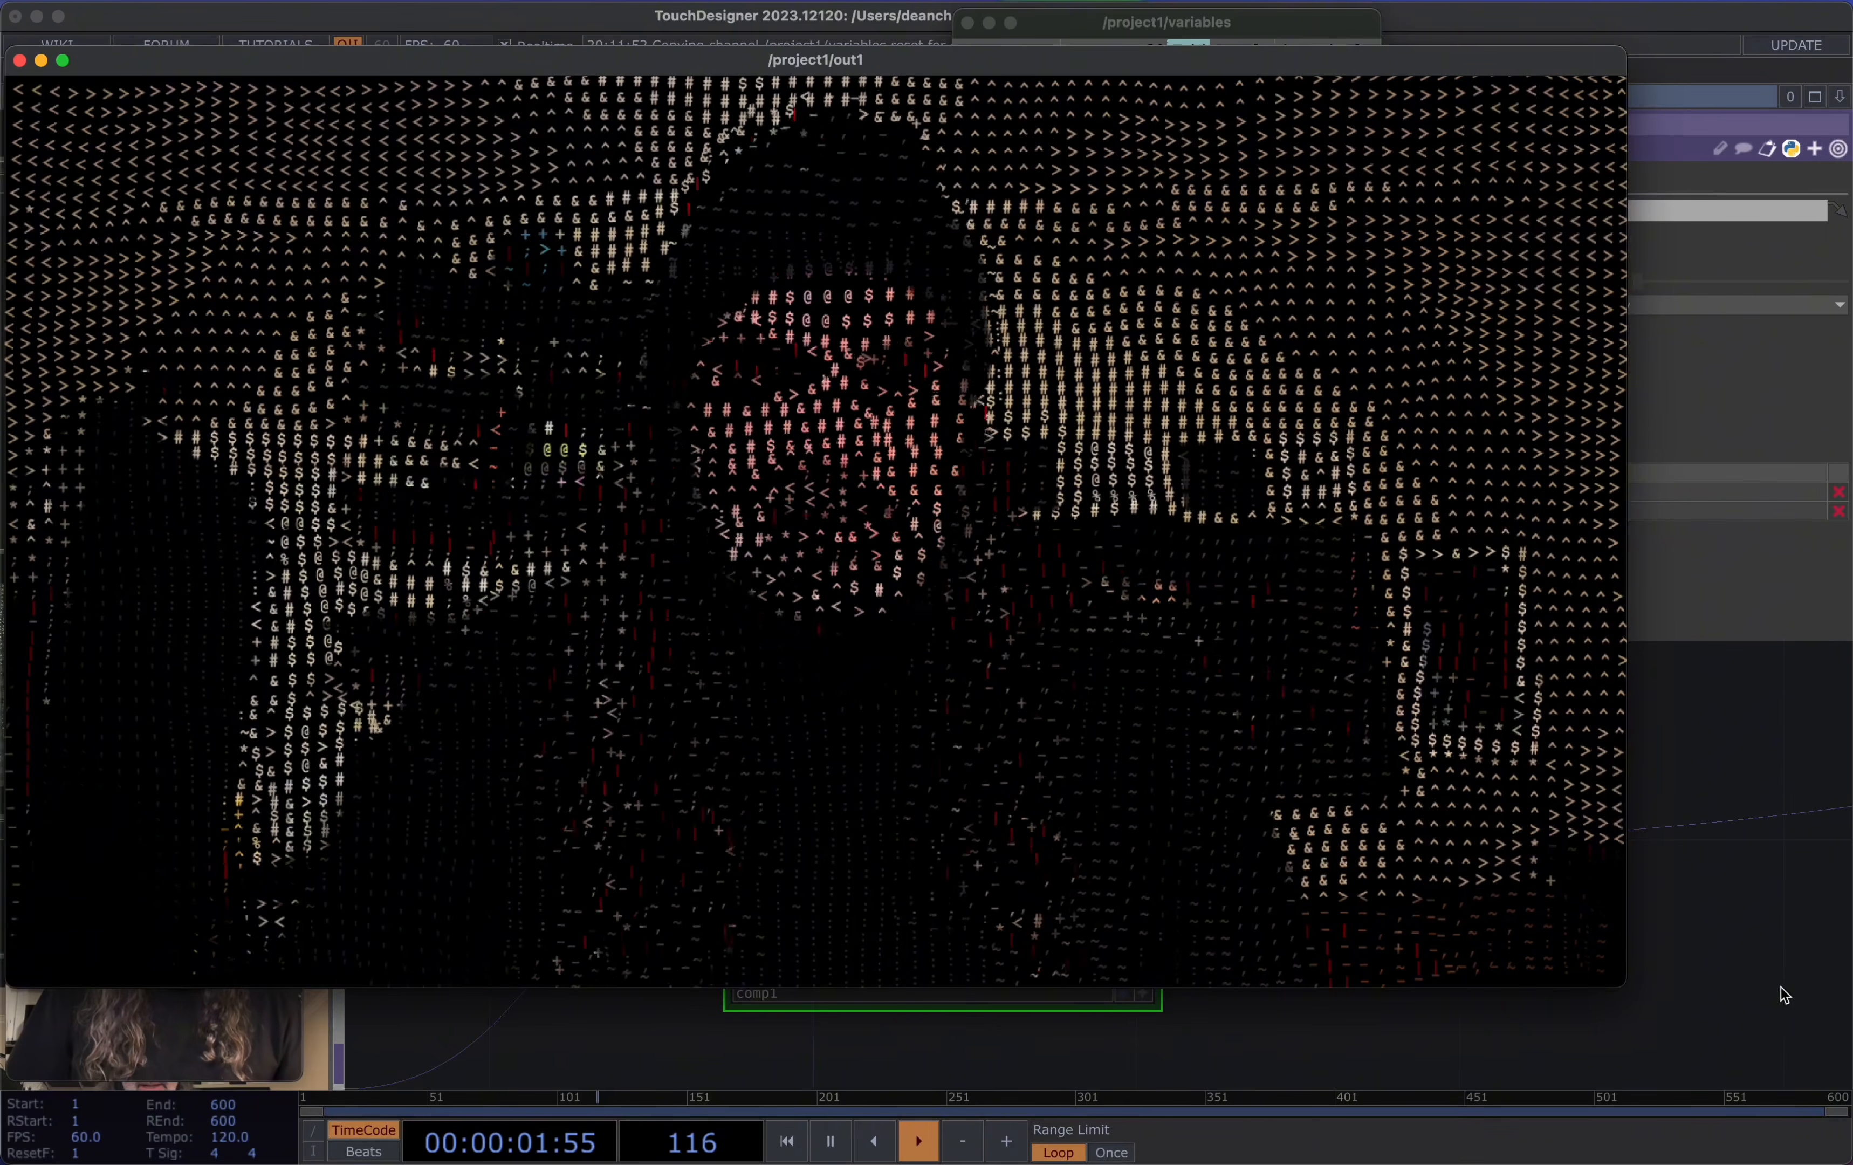
drag(1622, 986, 814, 530)
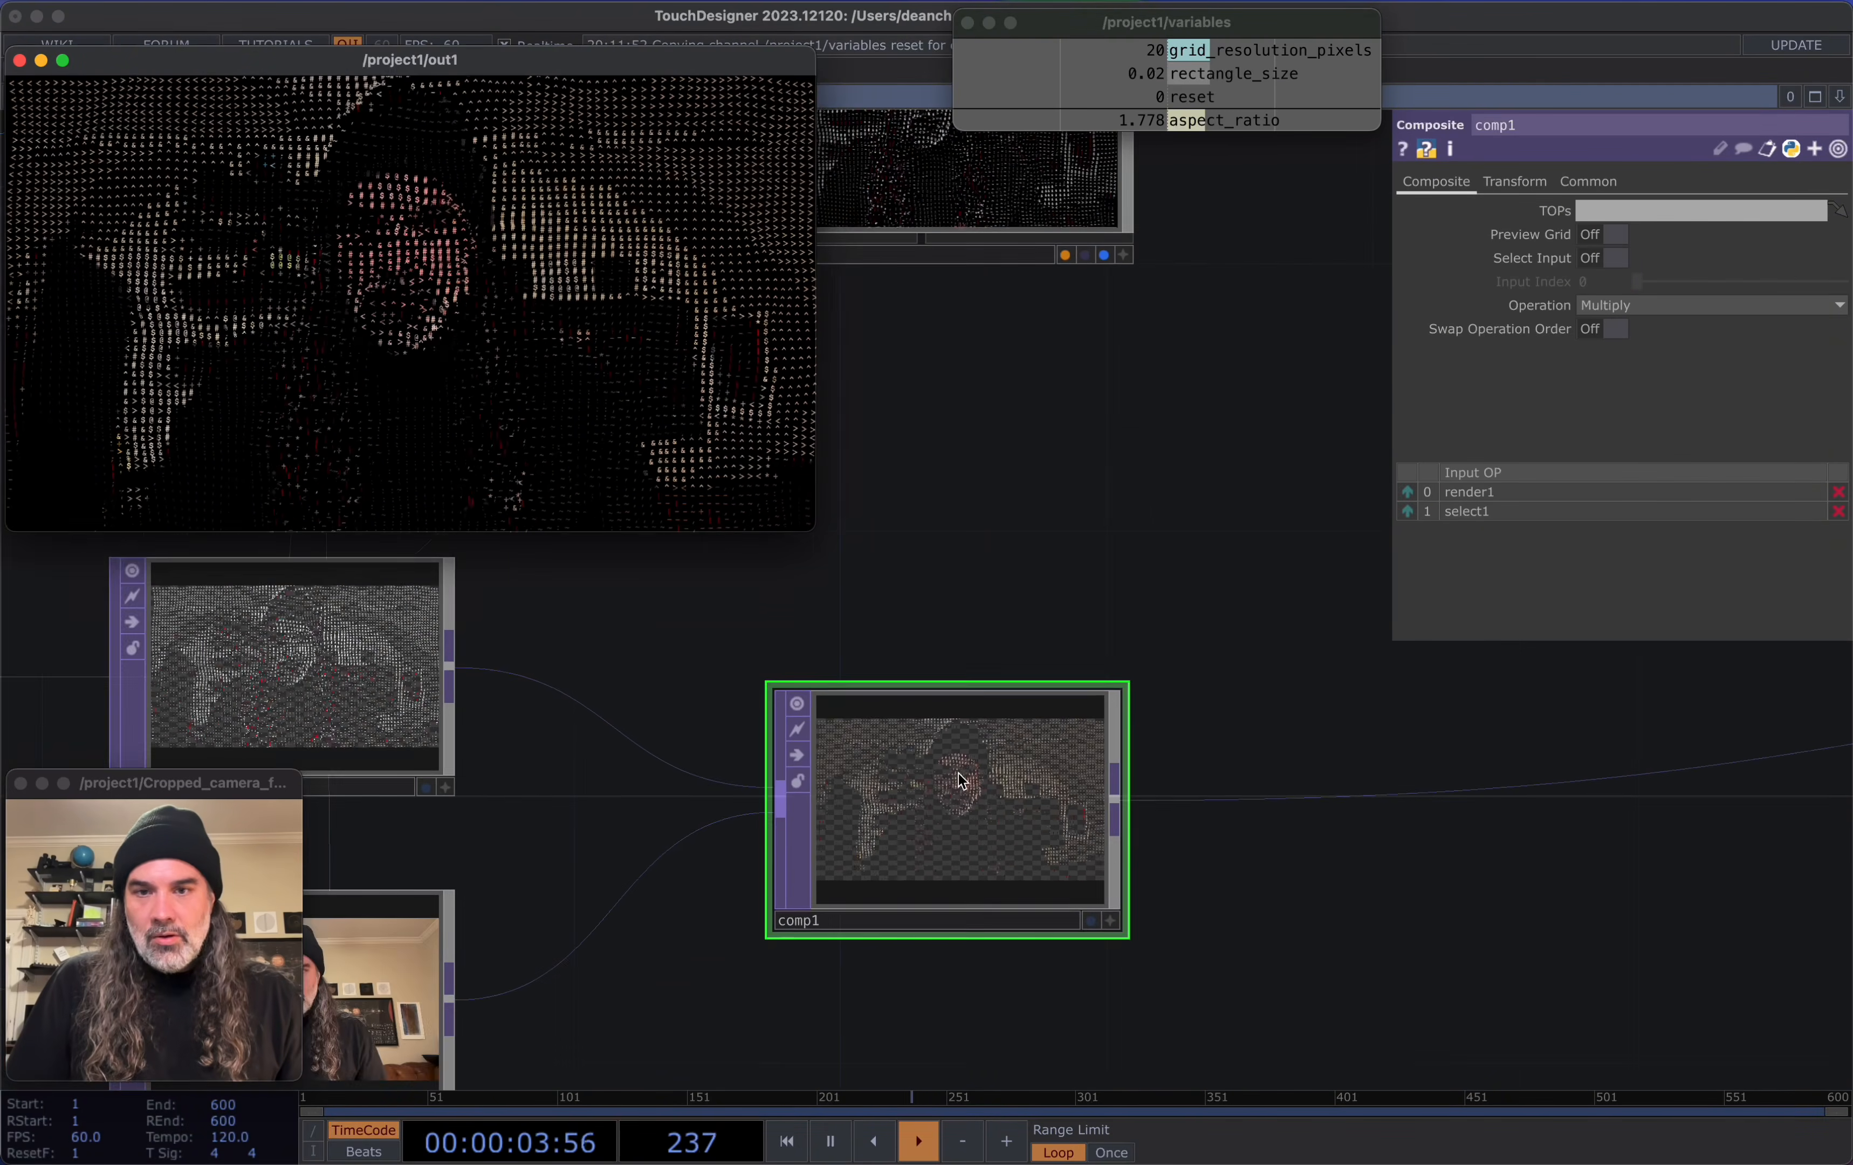
Try the Chroma Difference and Difference blend operations on comp1
scroll(993, 762, up, 3)
click(1709, 305)
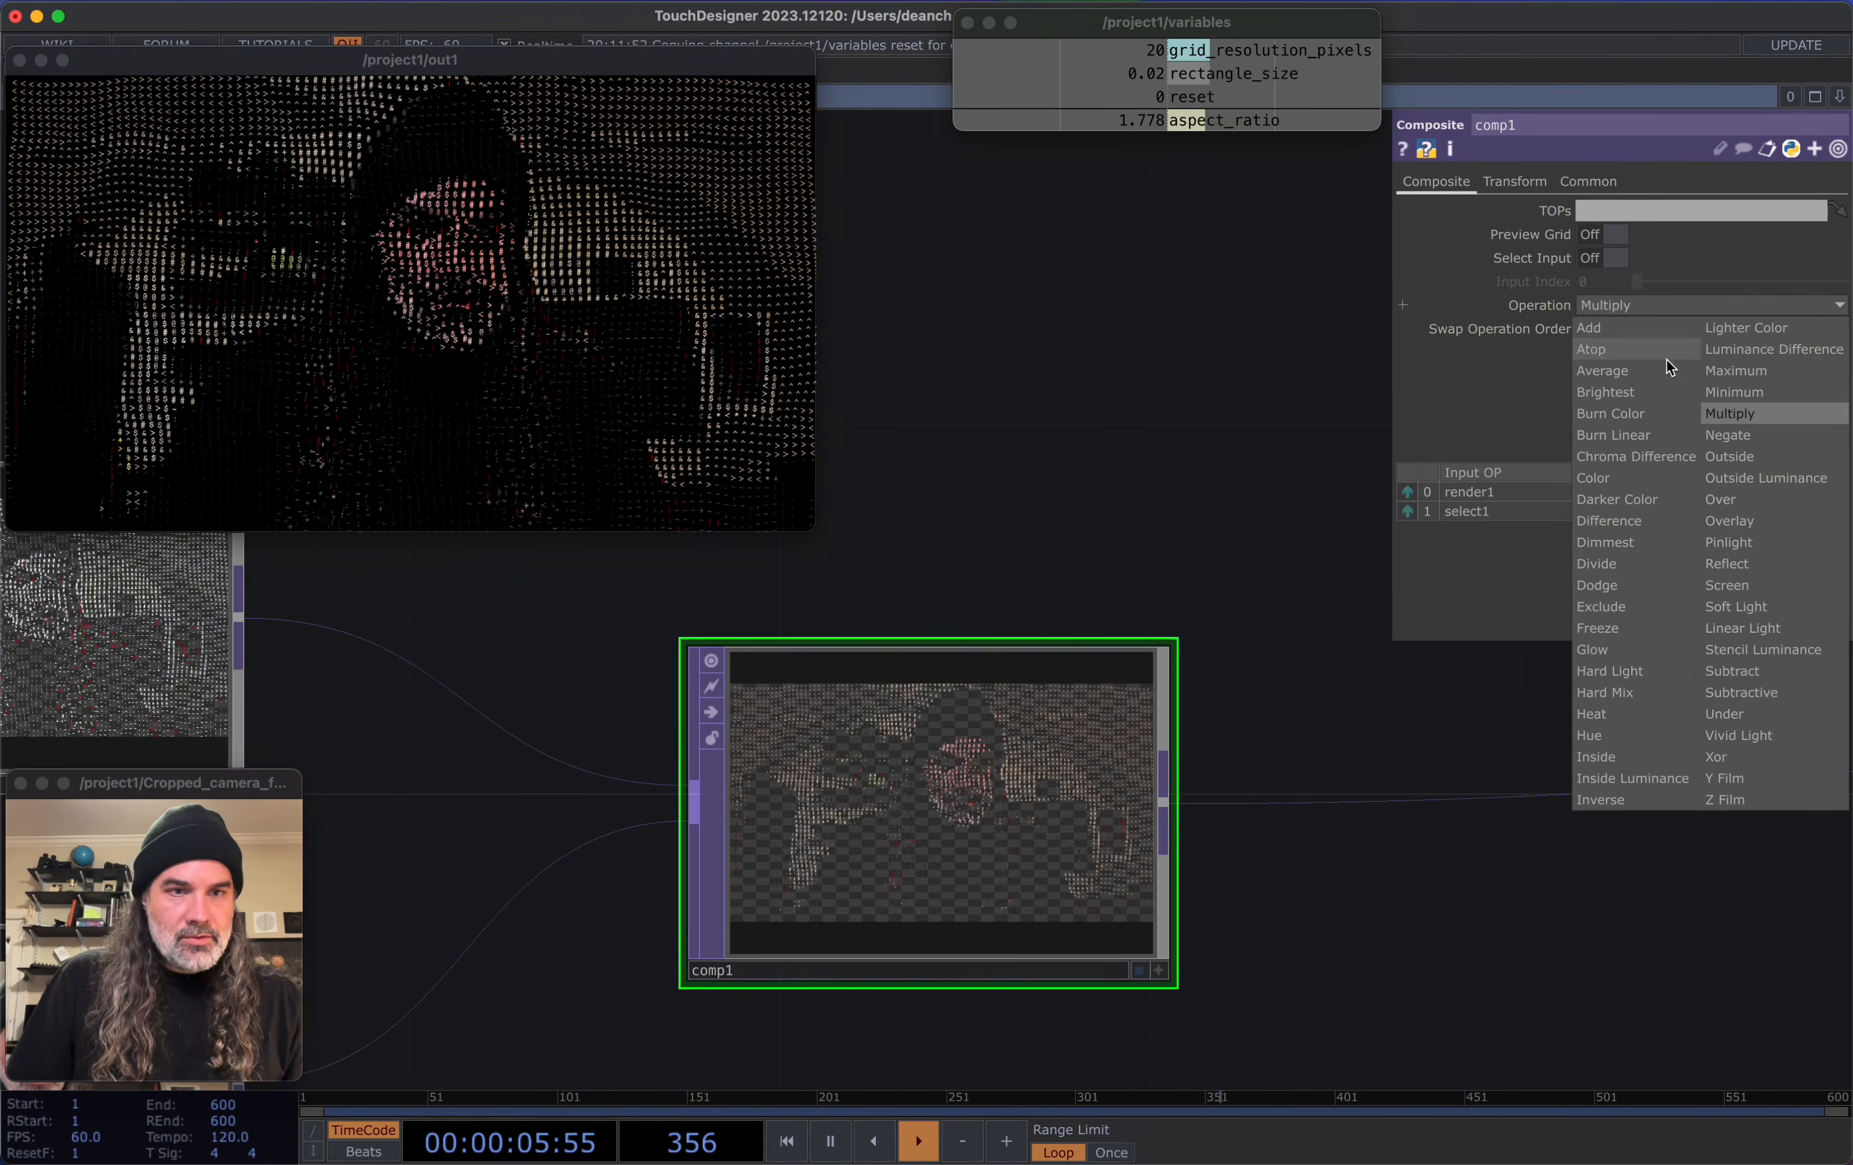
click(1635, 456)
click(1651, 306)
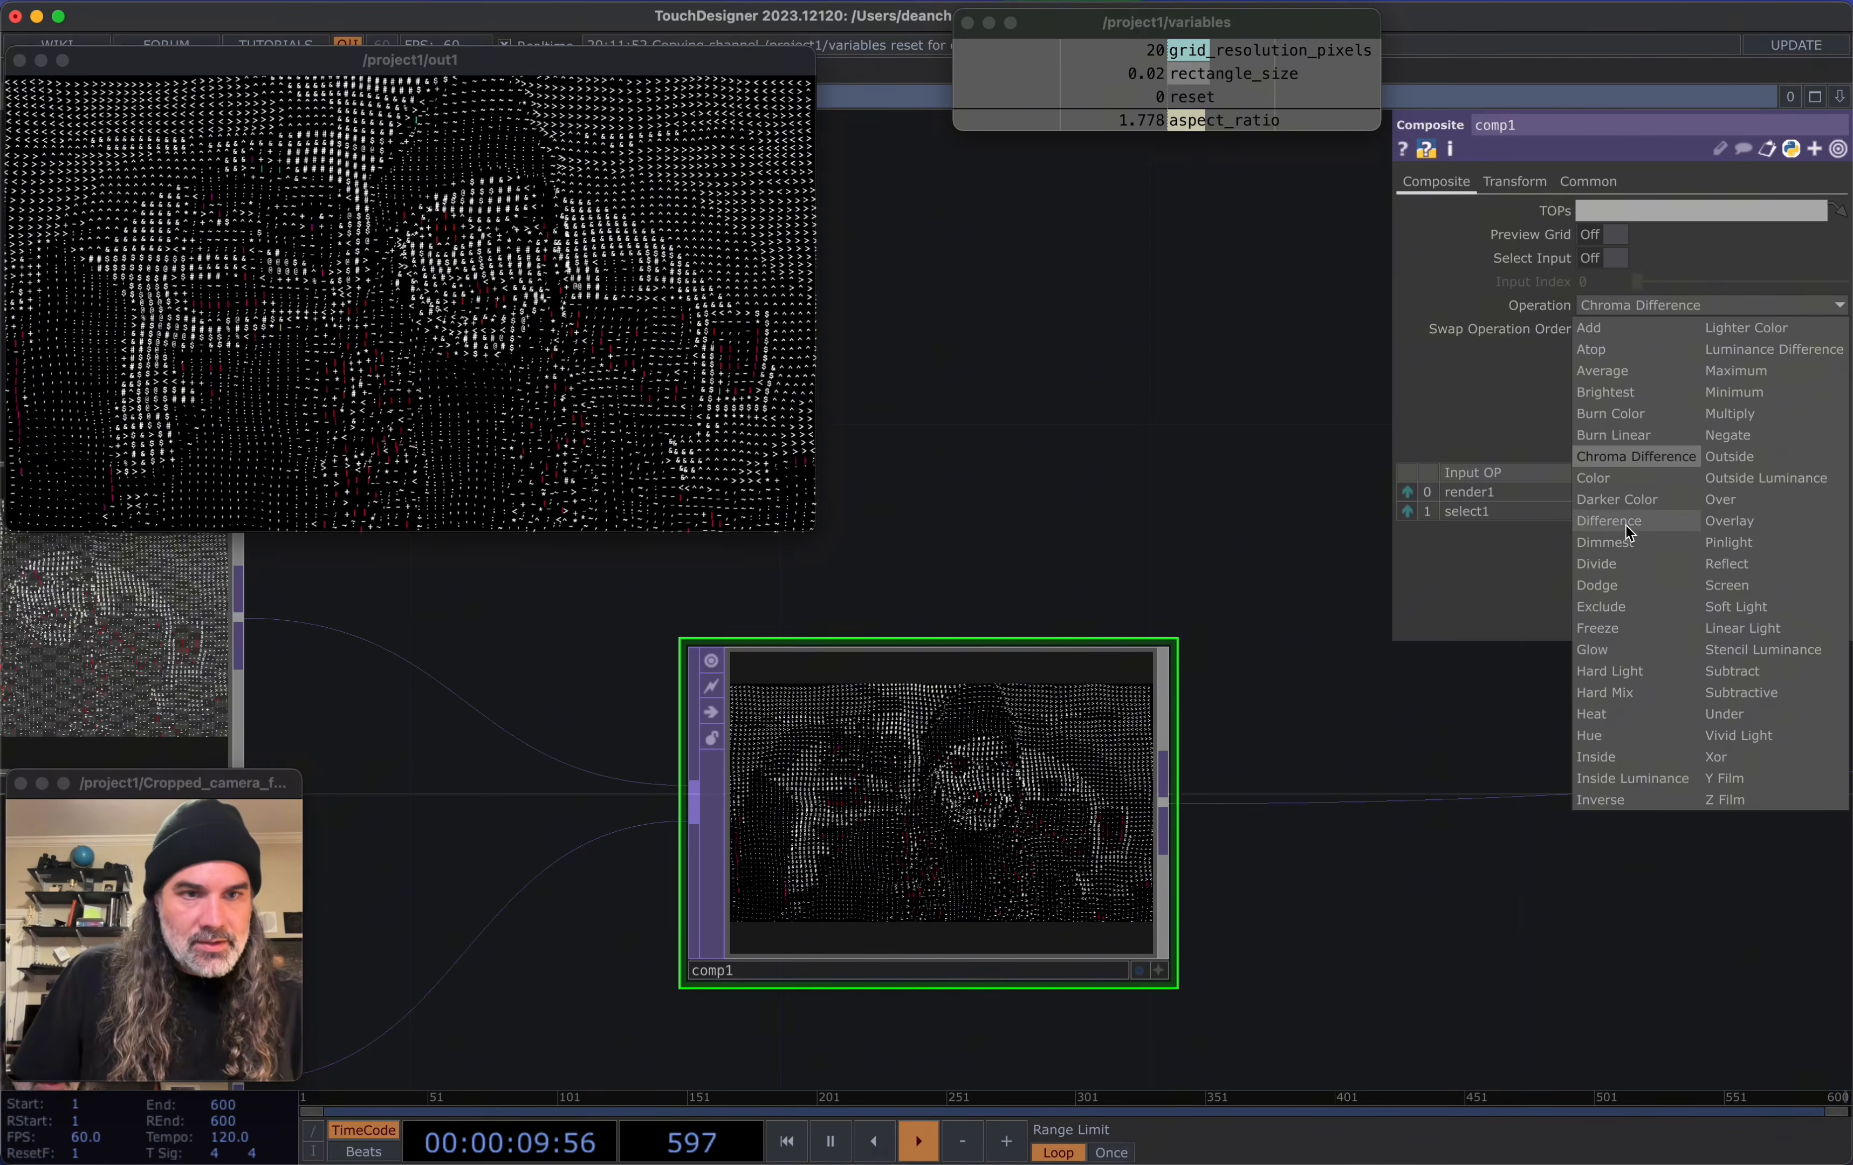
click(1609, 520)
Move comp1 farther from render1 to make room between them, and preview the composite in an enlarged out1 viewer
drag(907, 823, 1185, 638)
drag(818, 536, 1720, 1095)
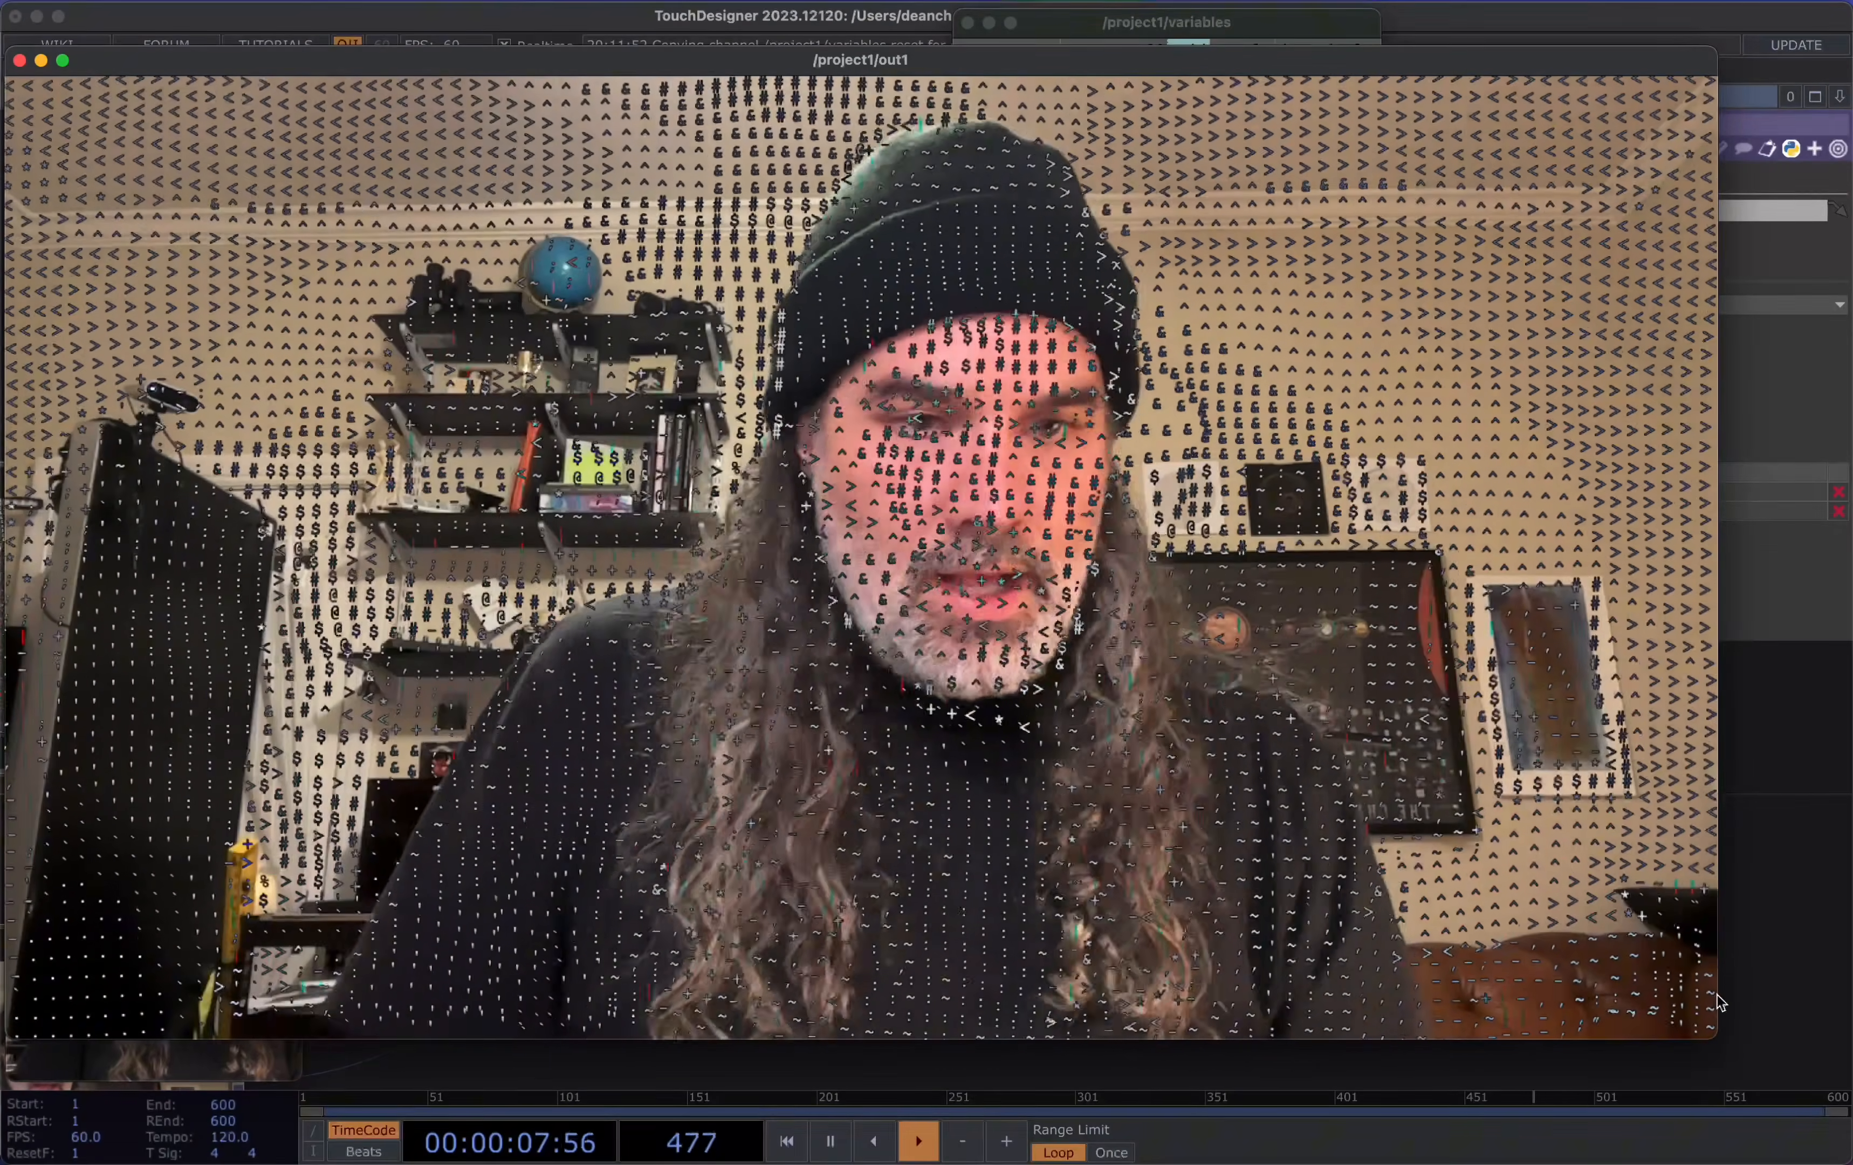
drag(1714, 1001, 698, 631)
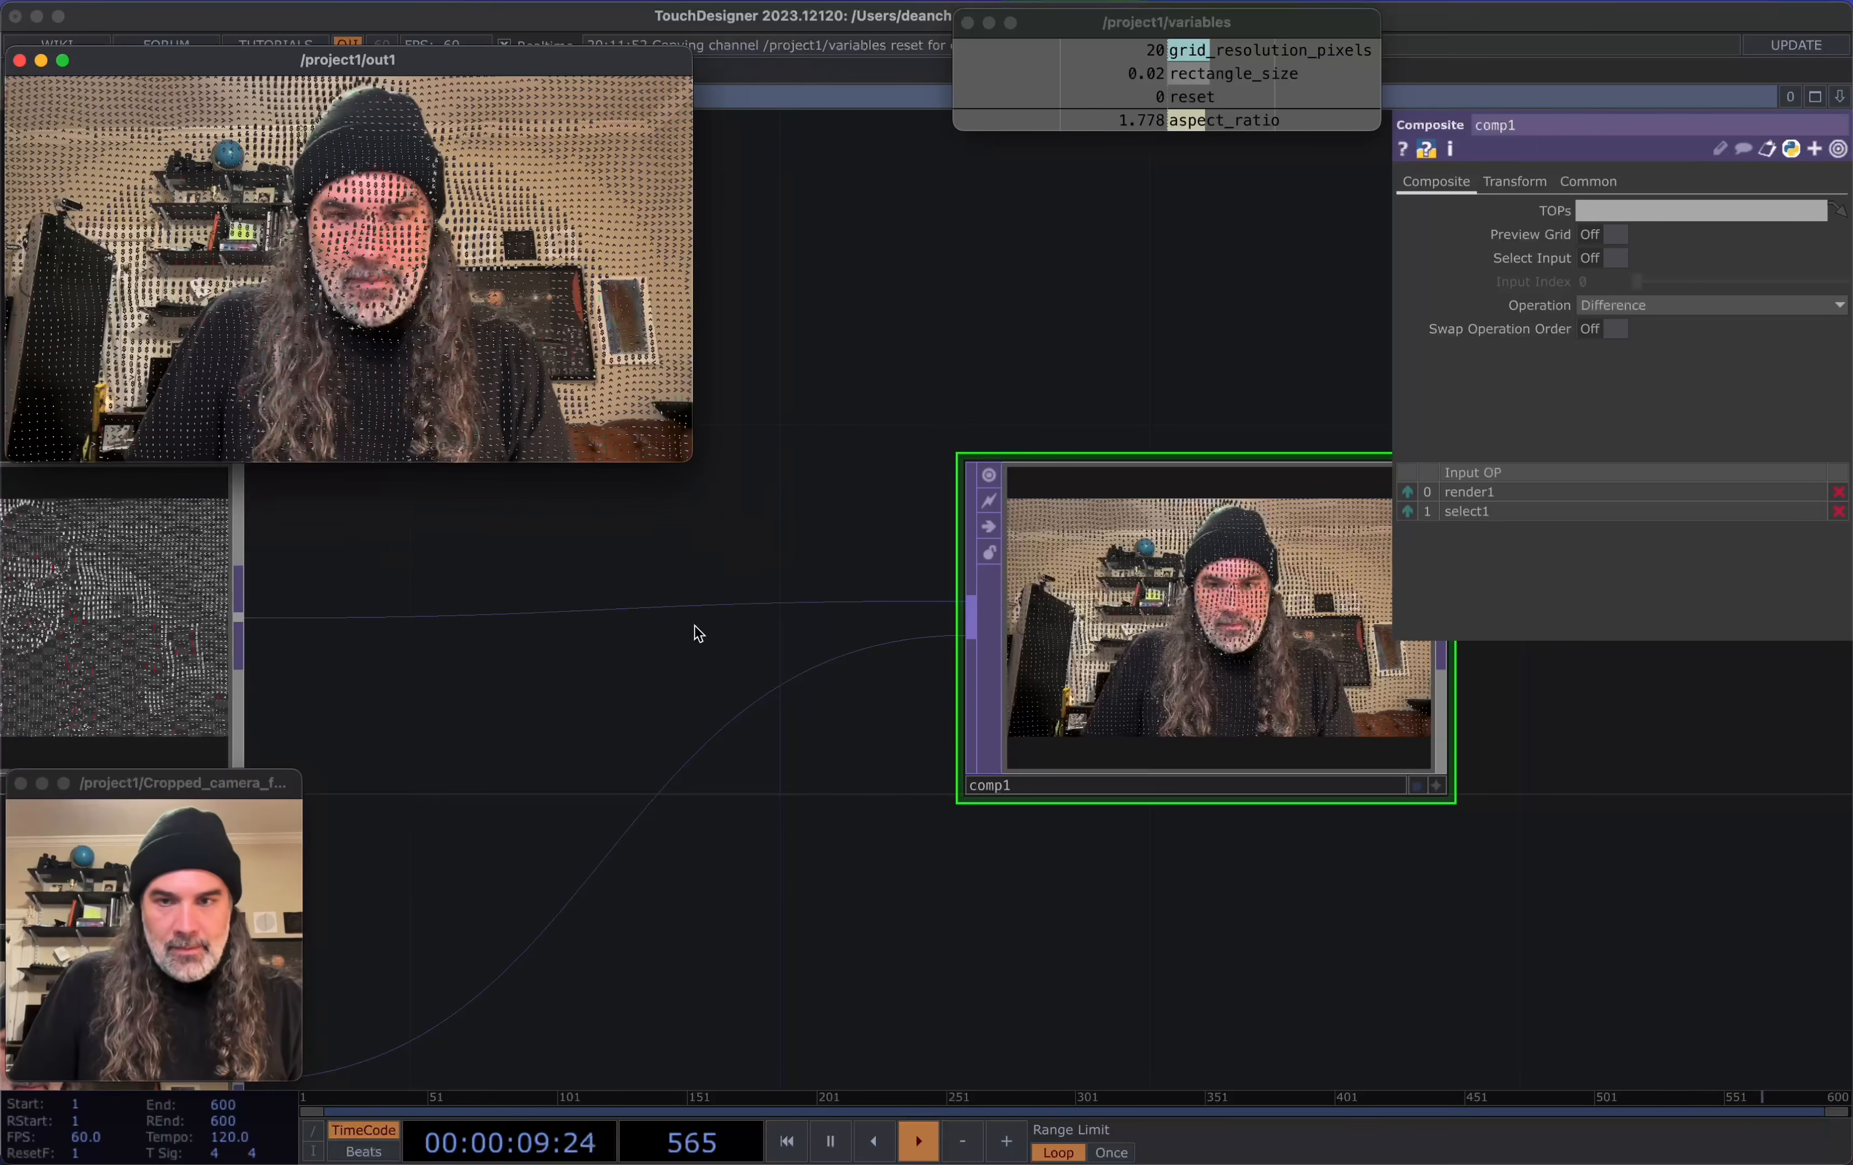
Insert a Constant TOP into the wire between render1 and comp1
right_click(544, 616)
click(607, 587)
right_click(555, 621)
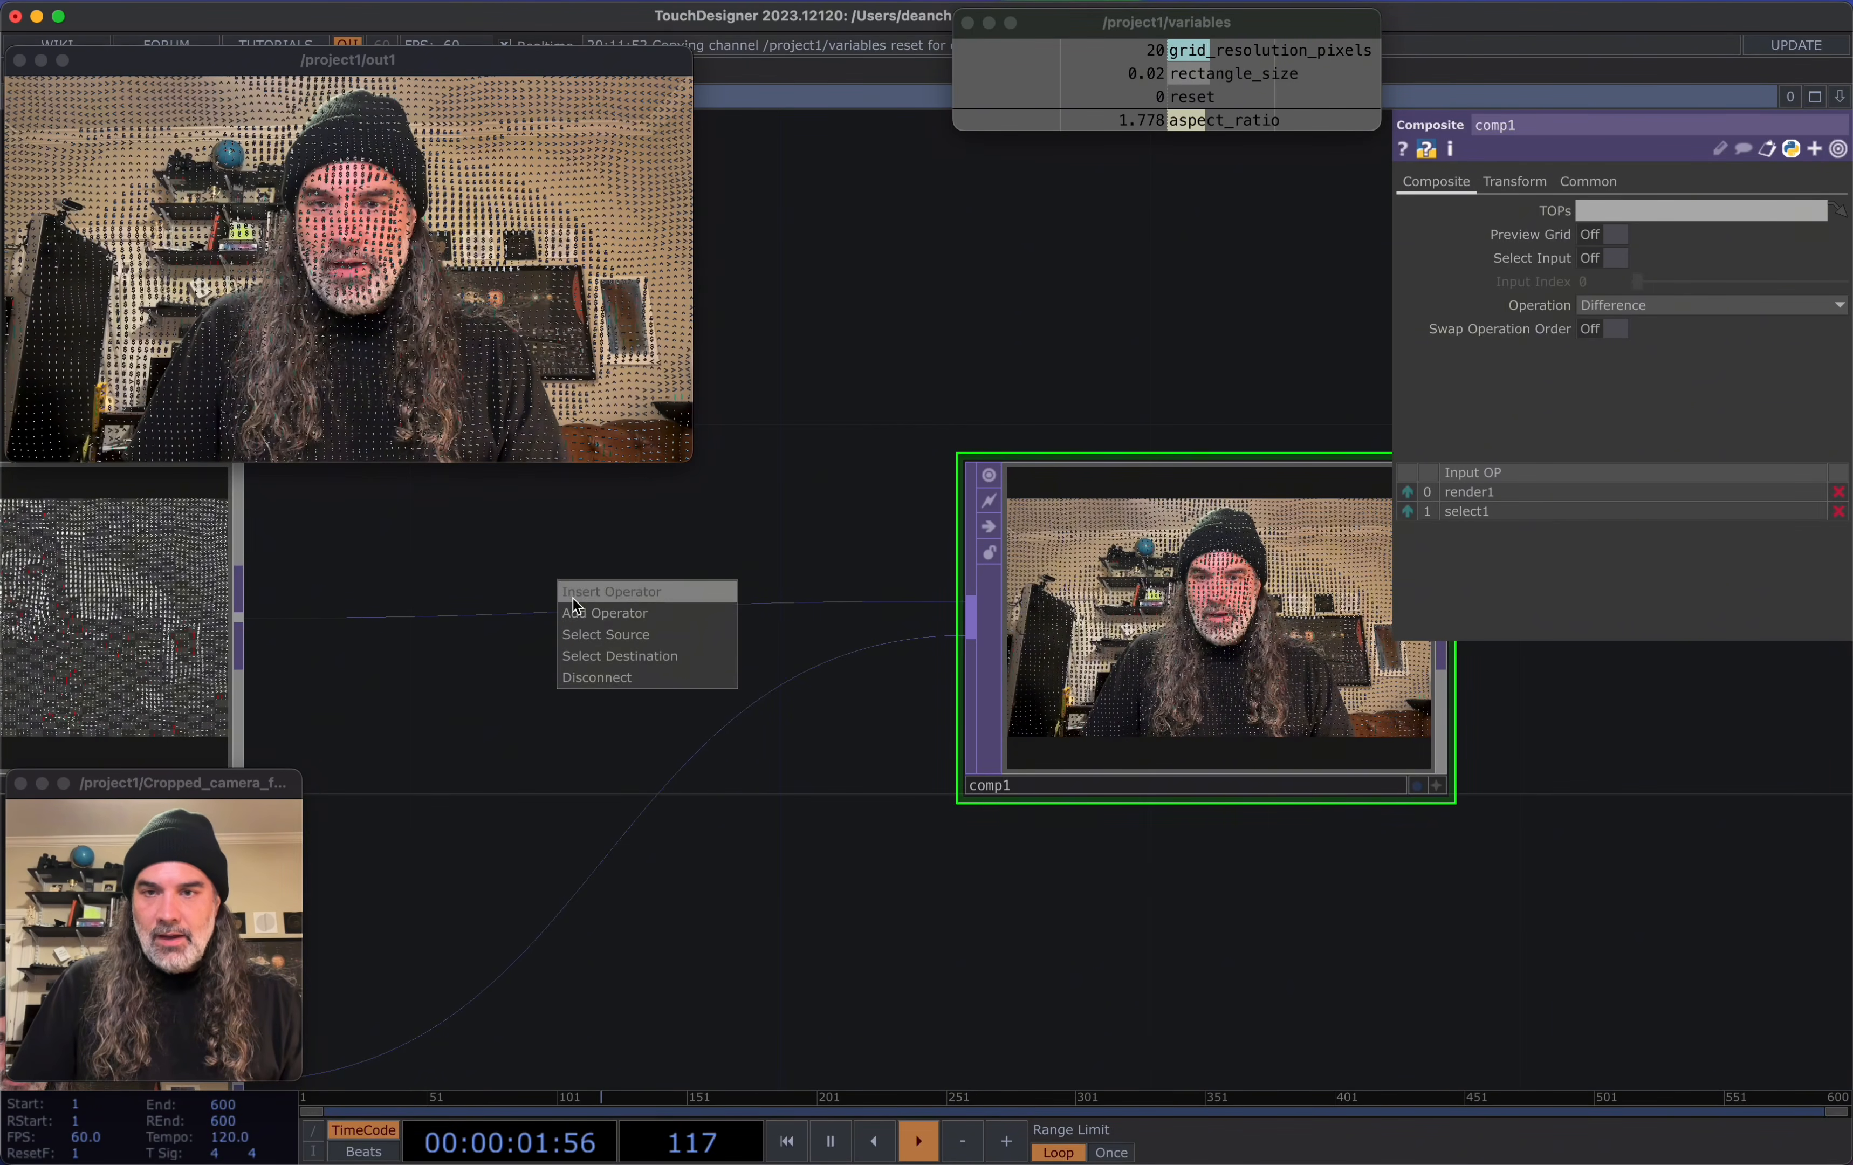
click(574, 598)
text(c)
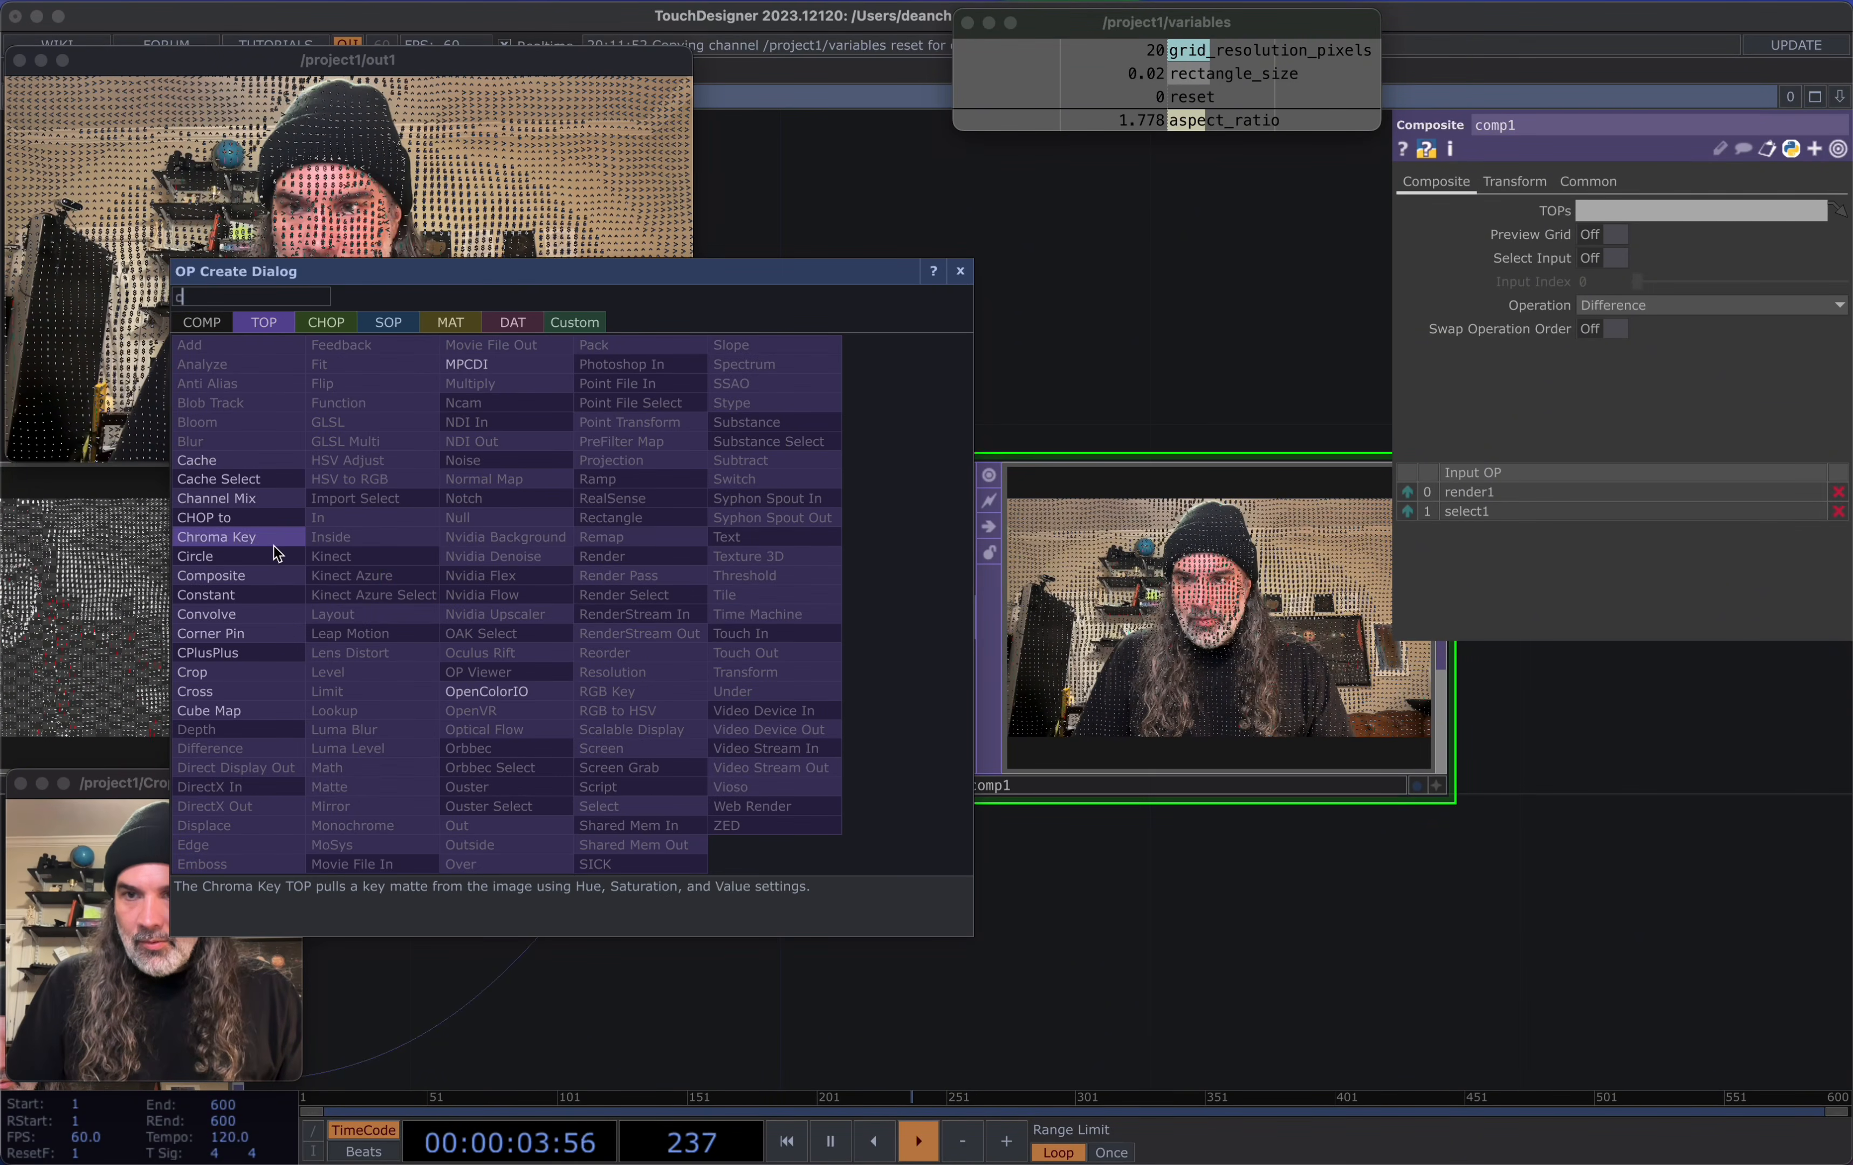
click(231, 595)
click(543, 616)
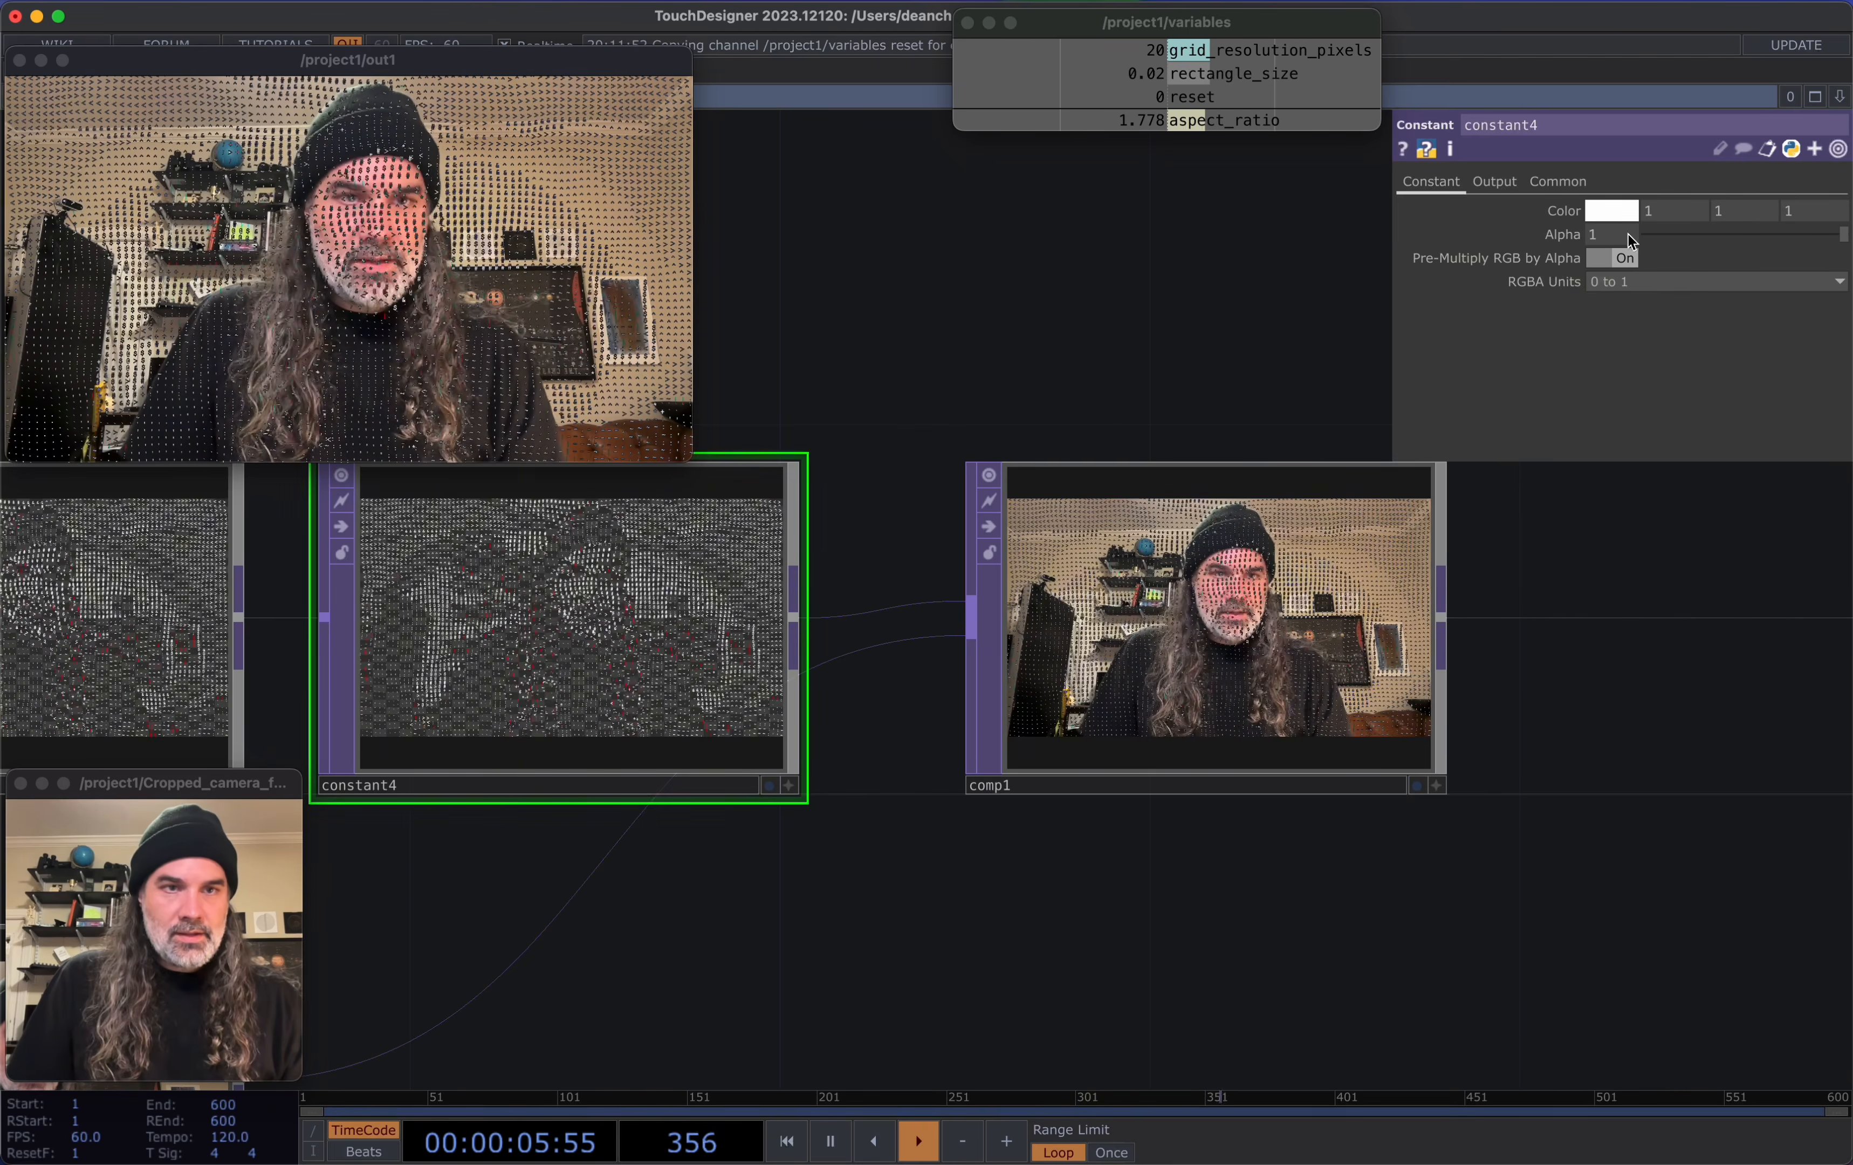
Set constant4's color to bright green with Red 0.36, Green 1 and Blue 0
click(1625, 211)
click(1623, 135)
click(819, 380)
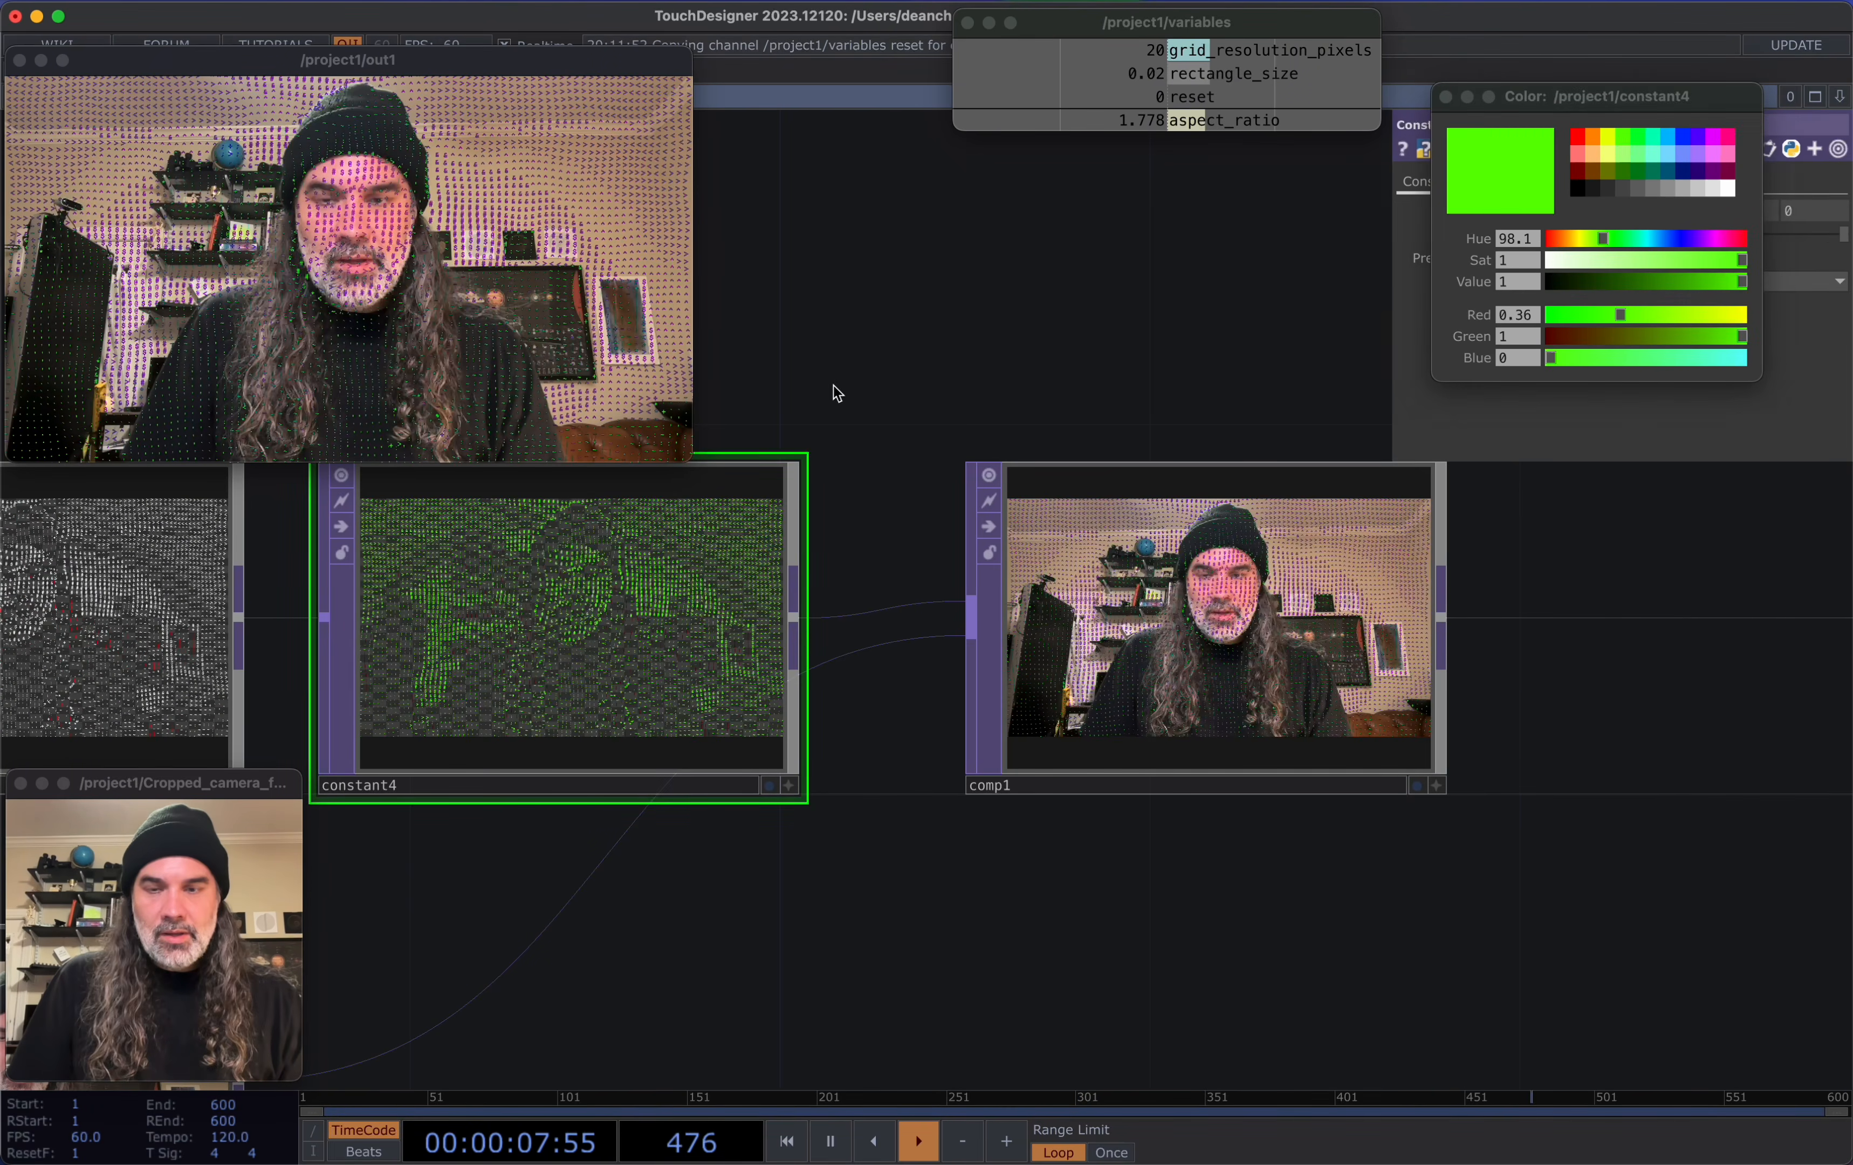
Set comp1's Operation to Over and preview the green characters over the video in an enlarged out1 viewer
click(1224, 611)
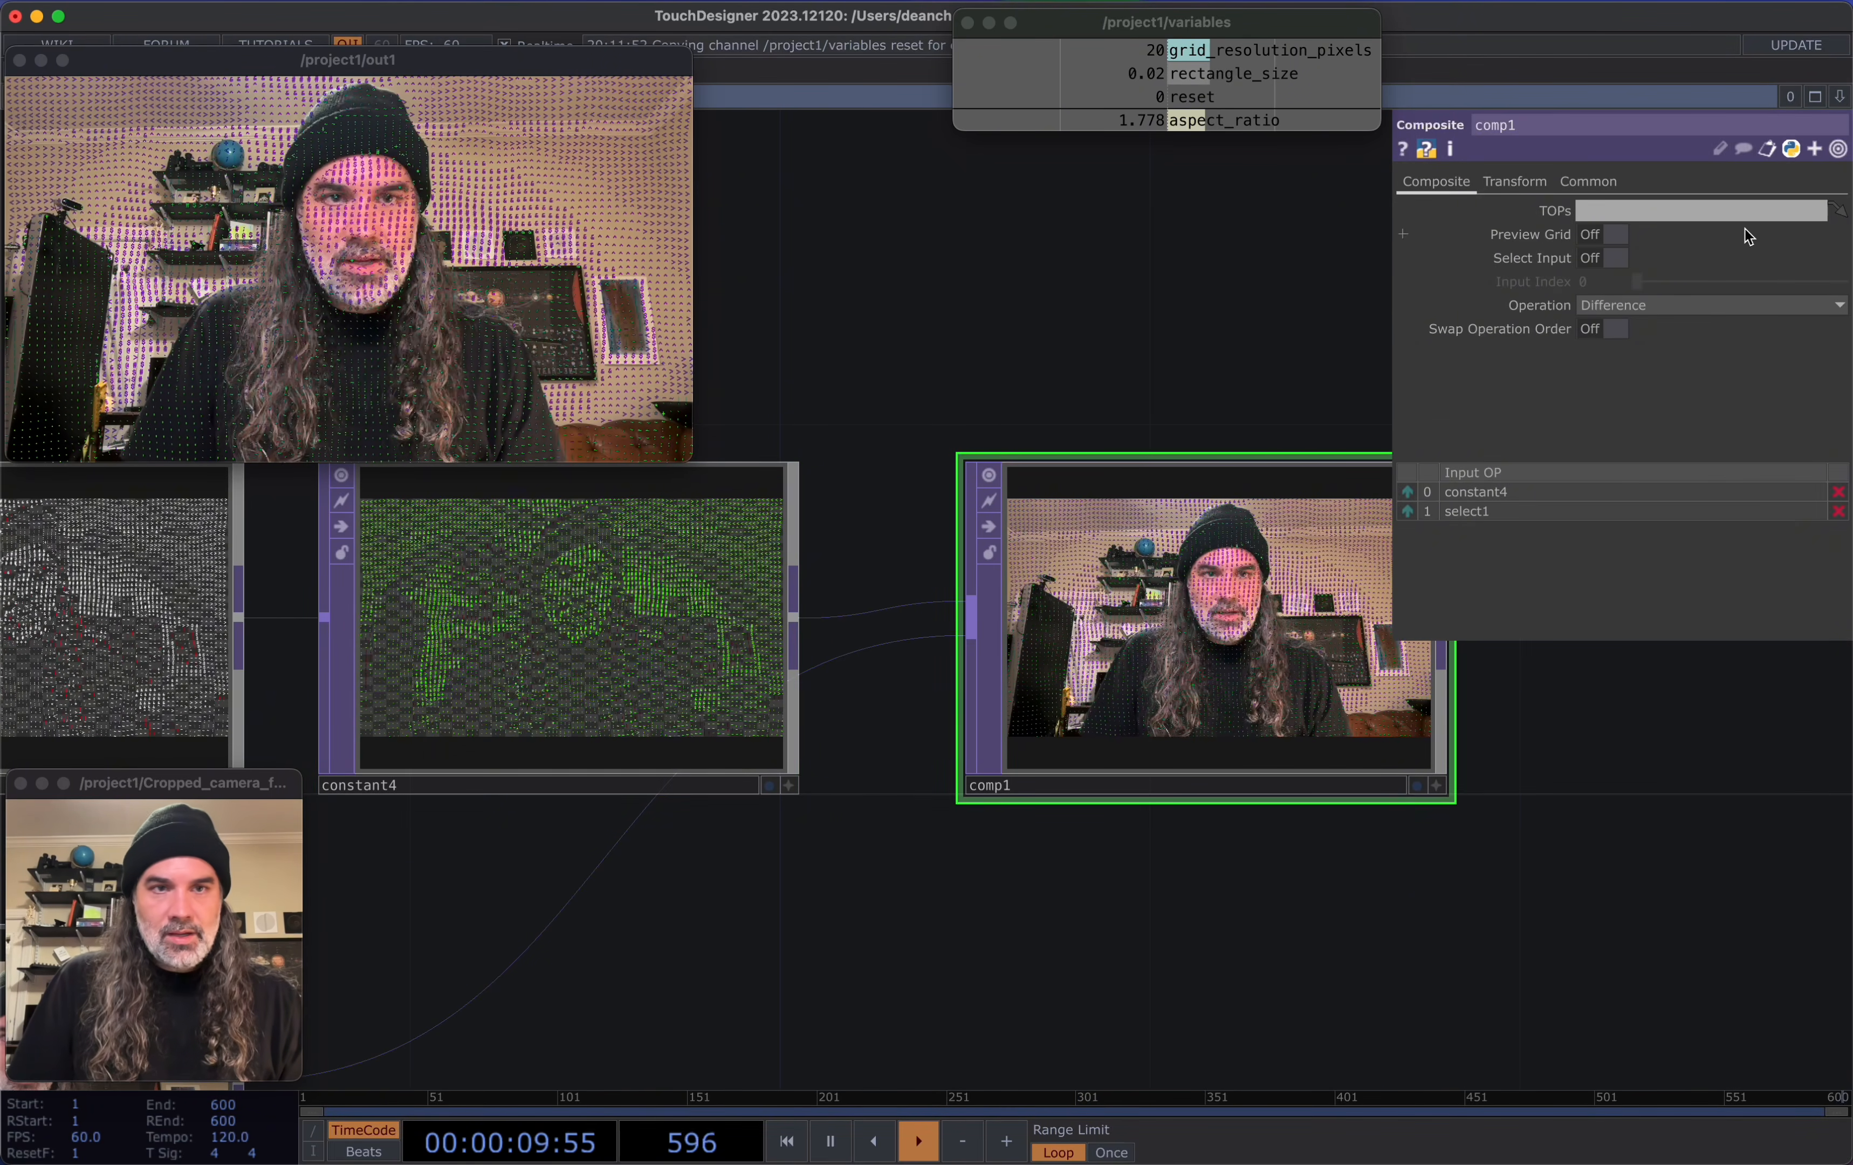
click(1708, 317)
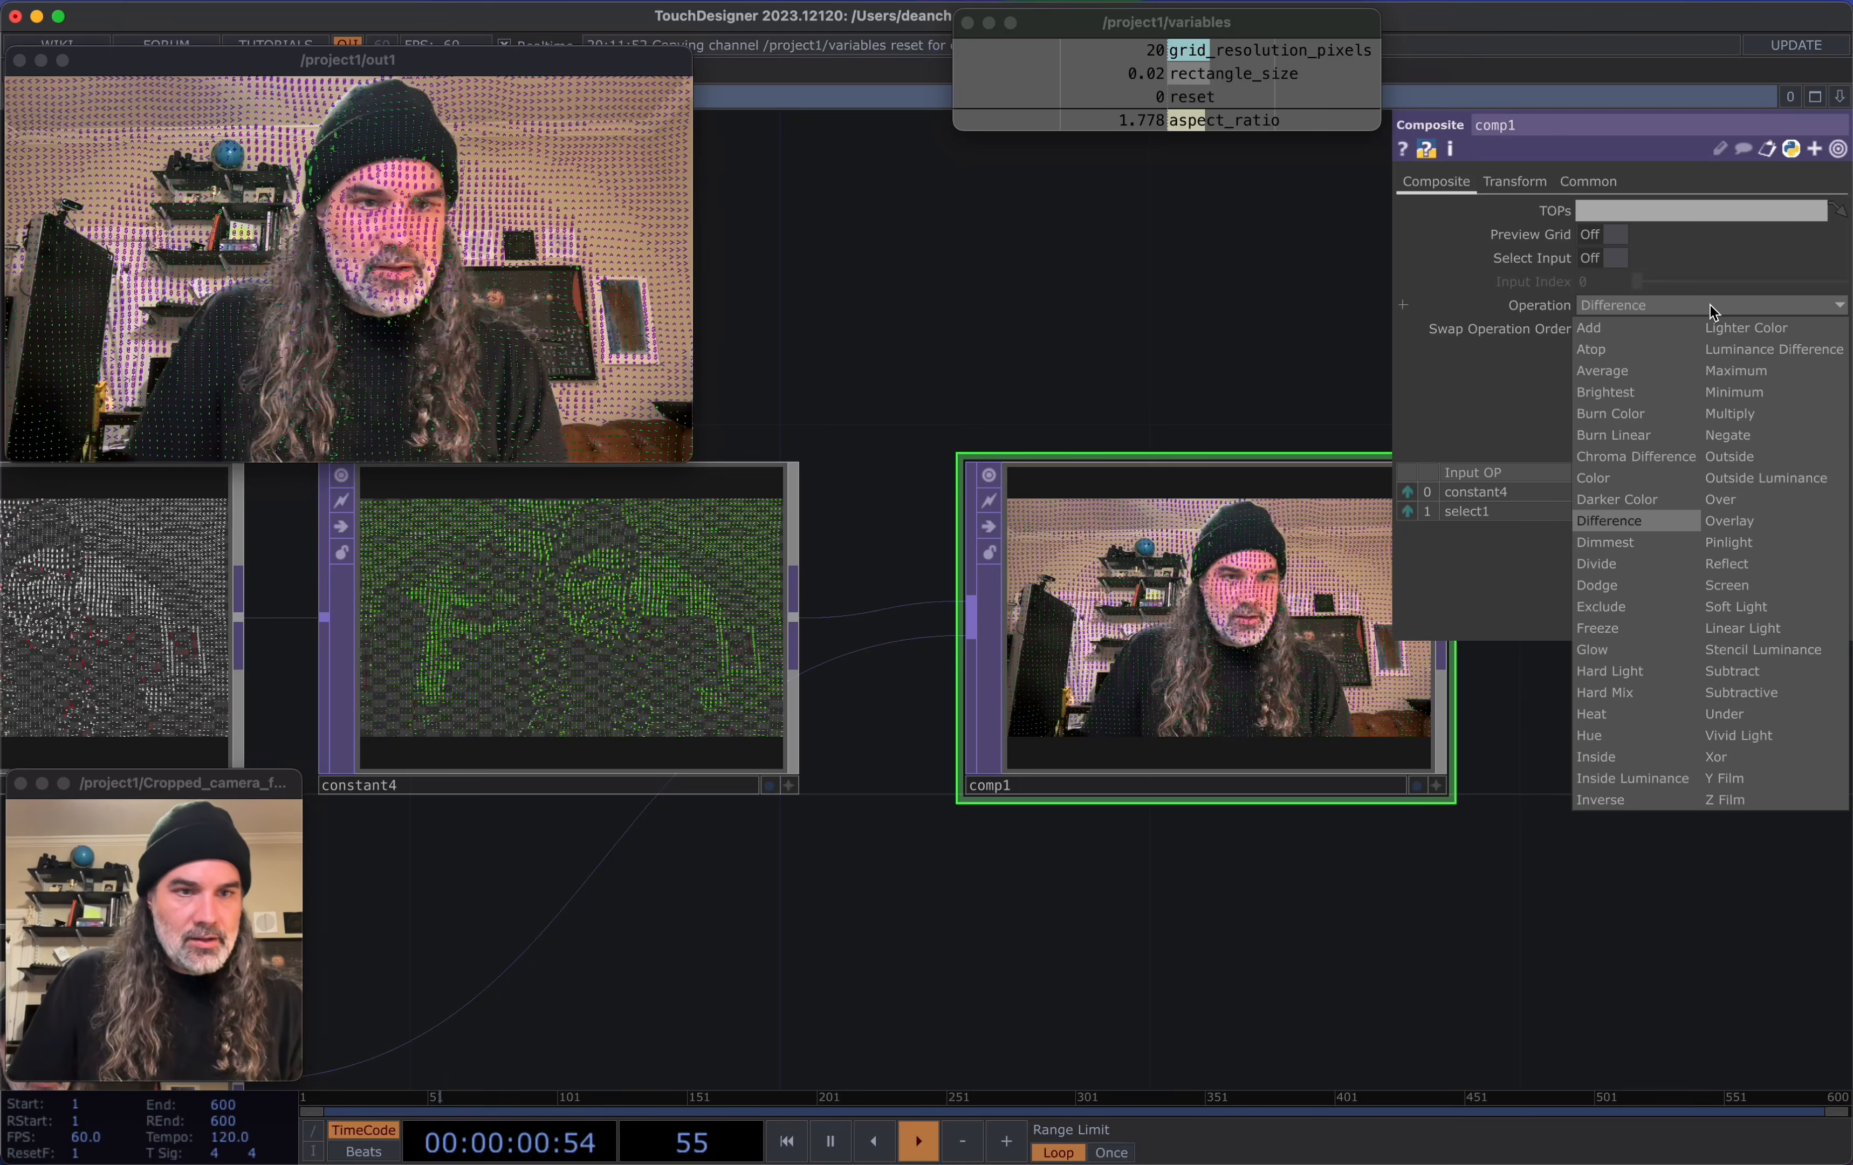
click(1773, 509)
drag(693, 461, 1844, 931)
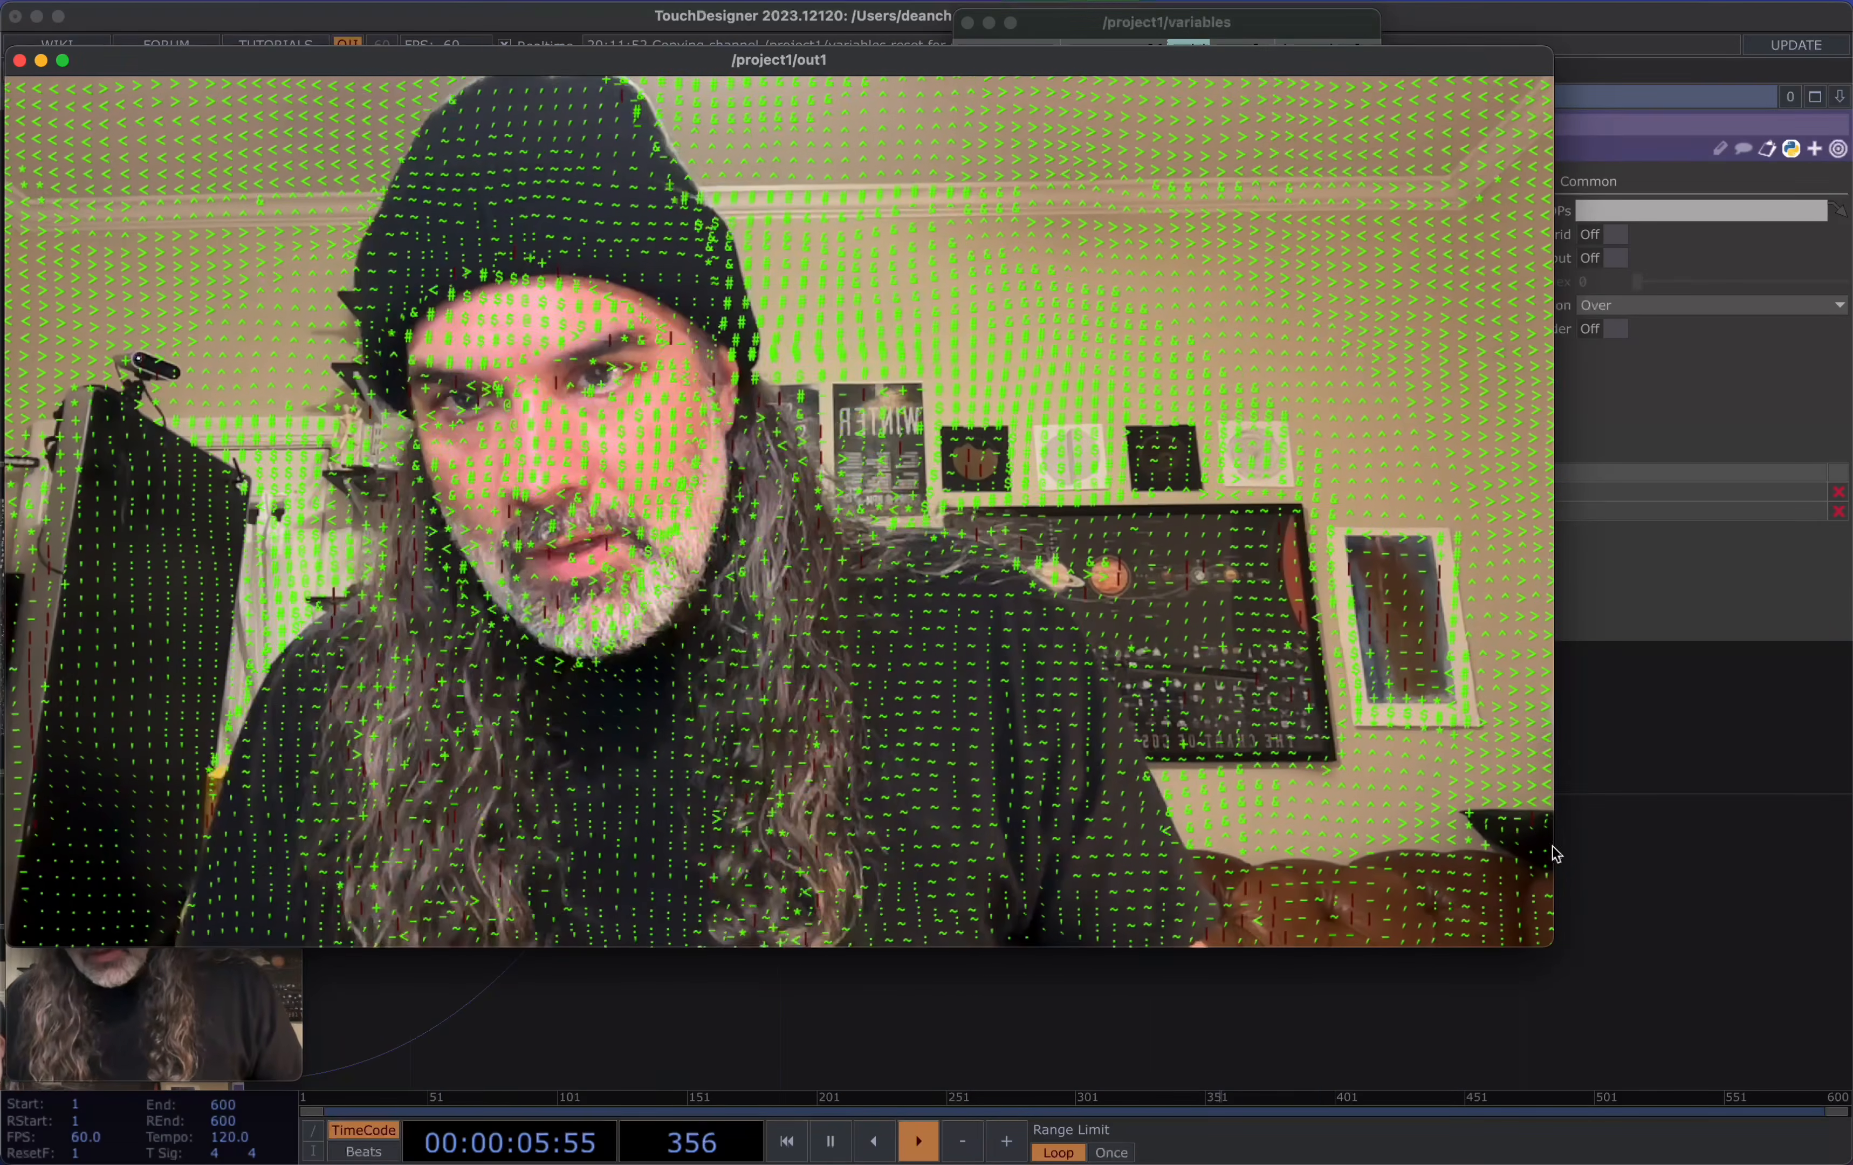
drag(1555, 918, 751, 533)
drag(385, 278, 380, 95)
Bring the file Severance - Music Dance experience.mp4 from the Desktop into the network below video_in
scroll(873, 608, down, 5)
drag(1159, 940, 1110, 940)
scroll(1018, 887, down, 5)
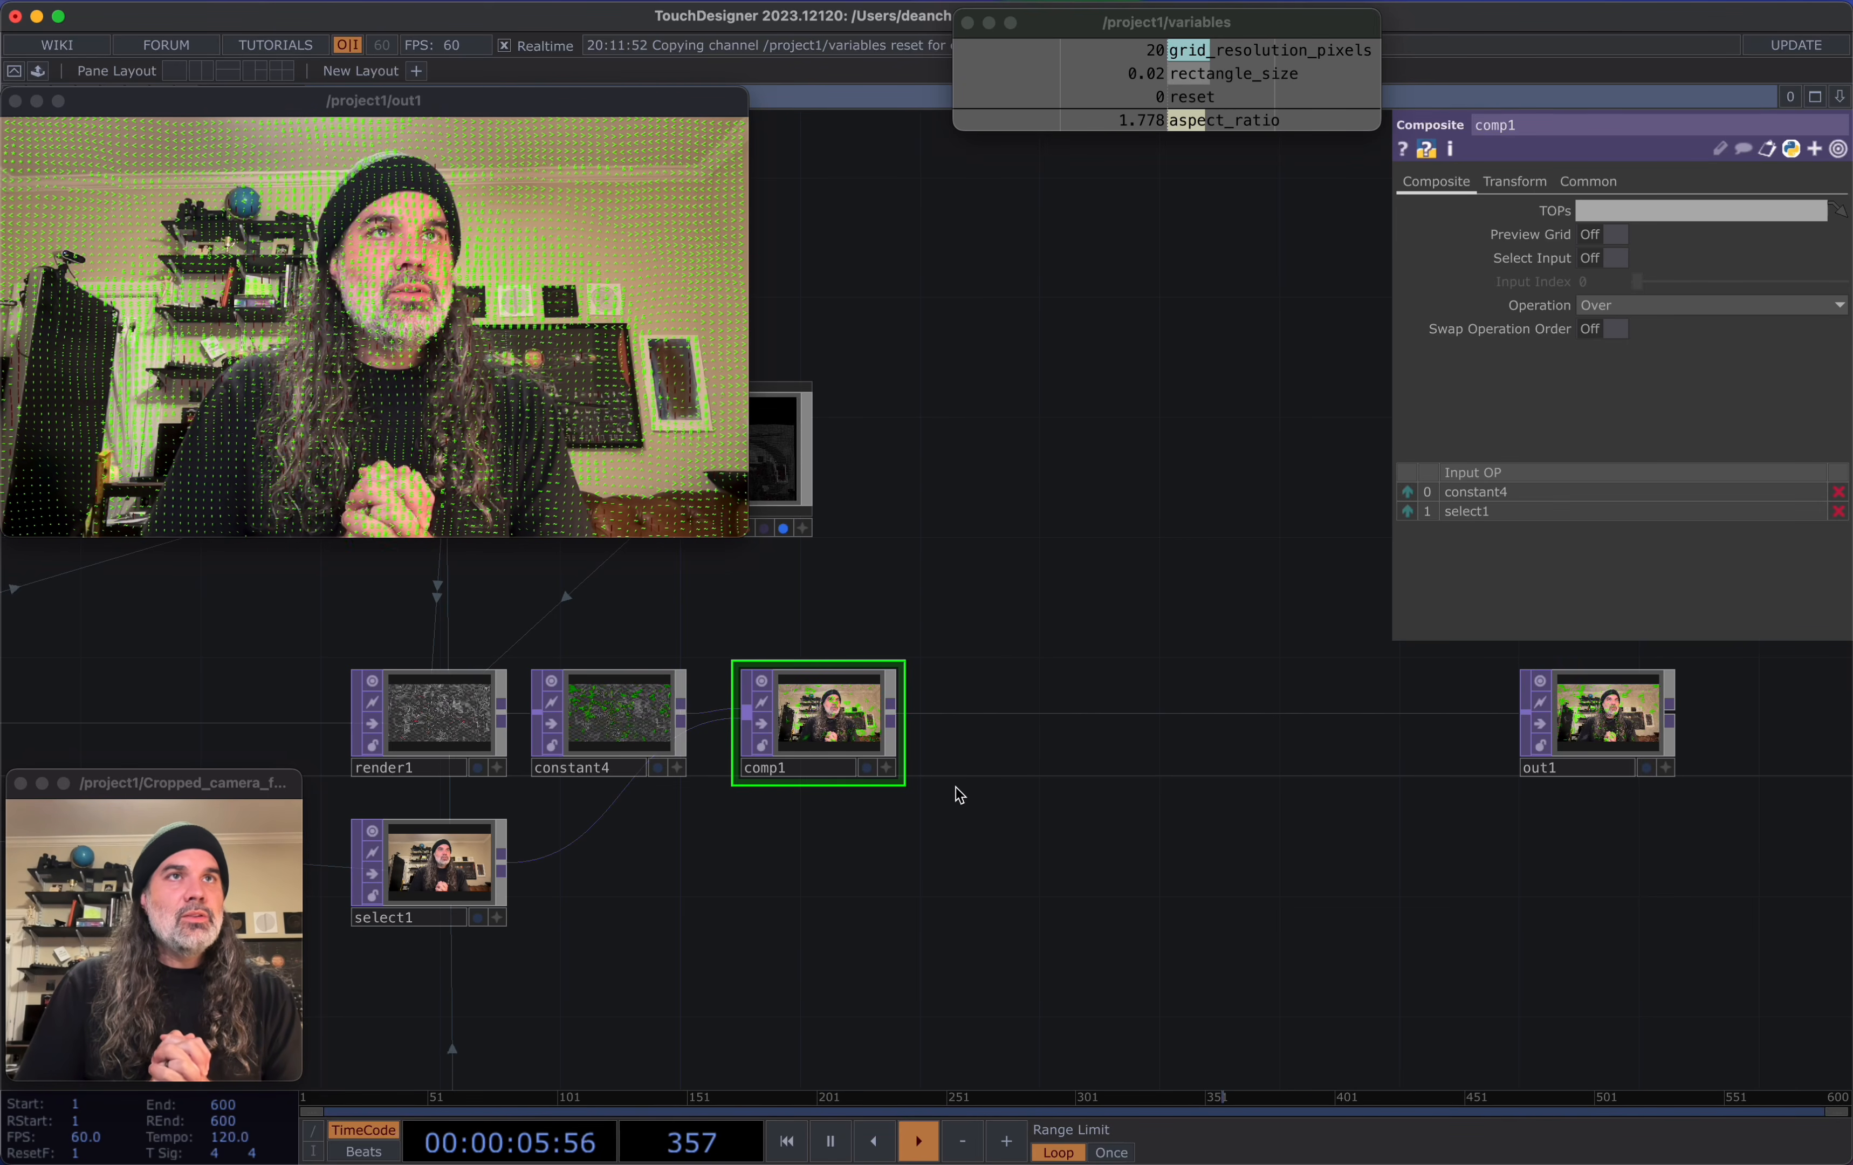
scroll(1452, 805, down, 6)
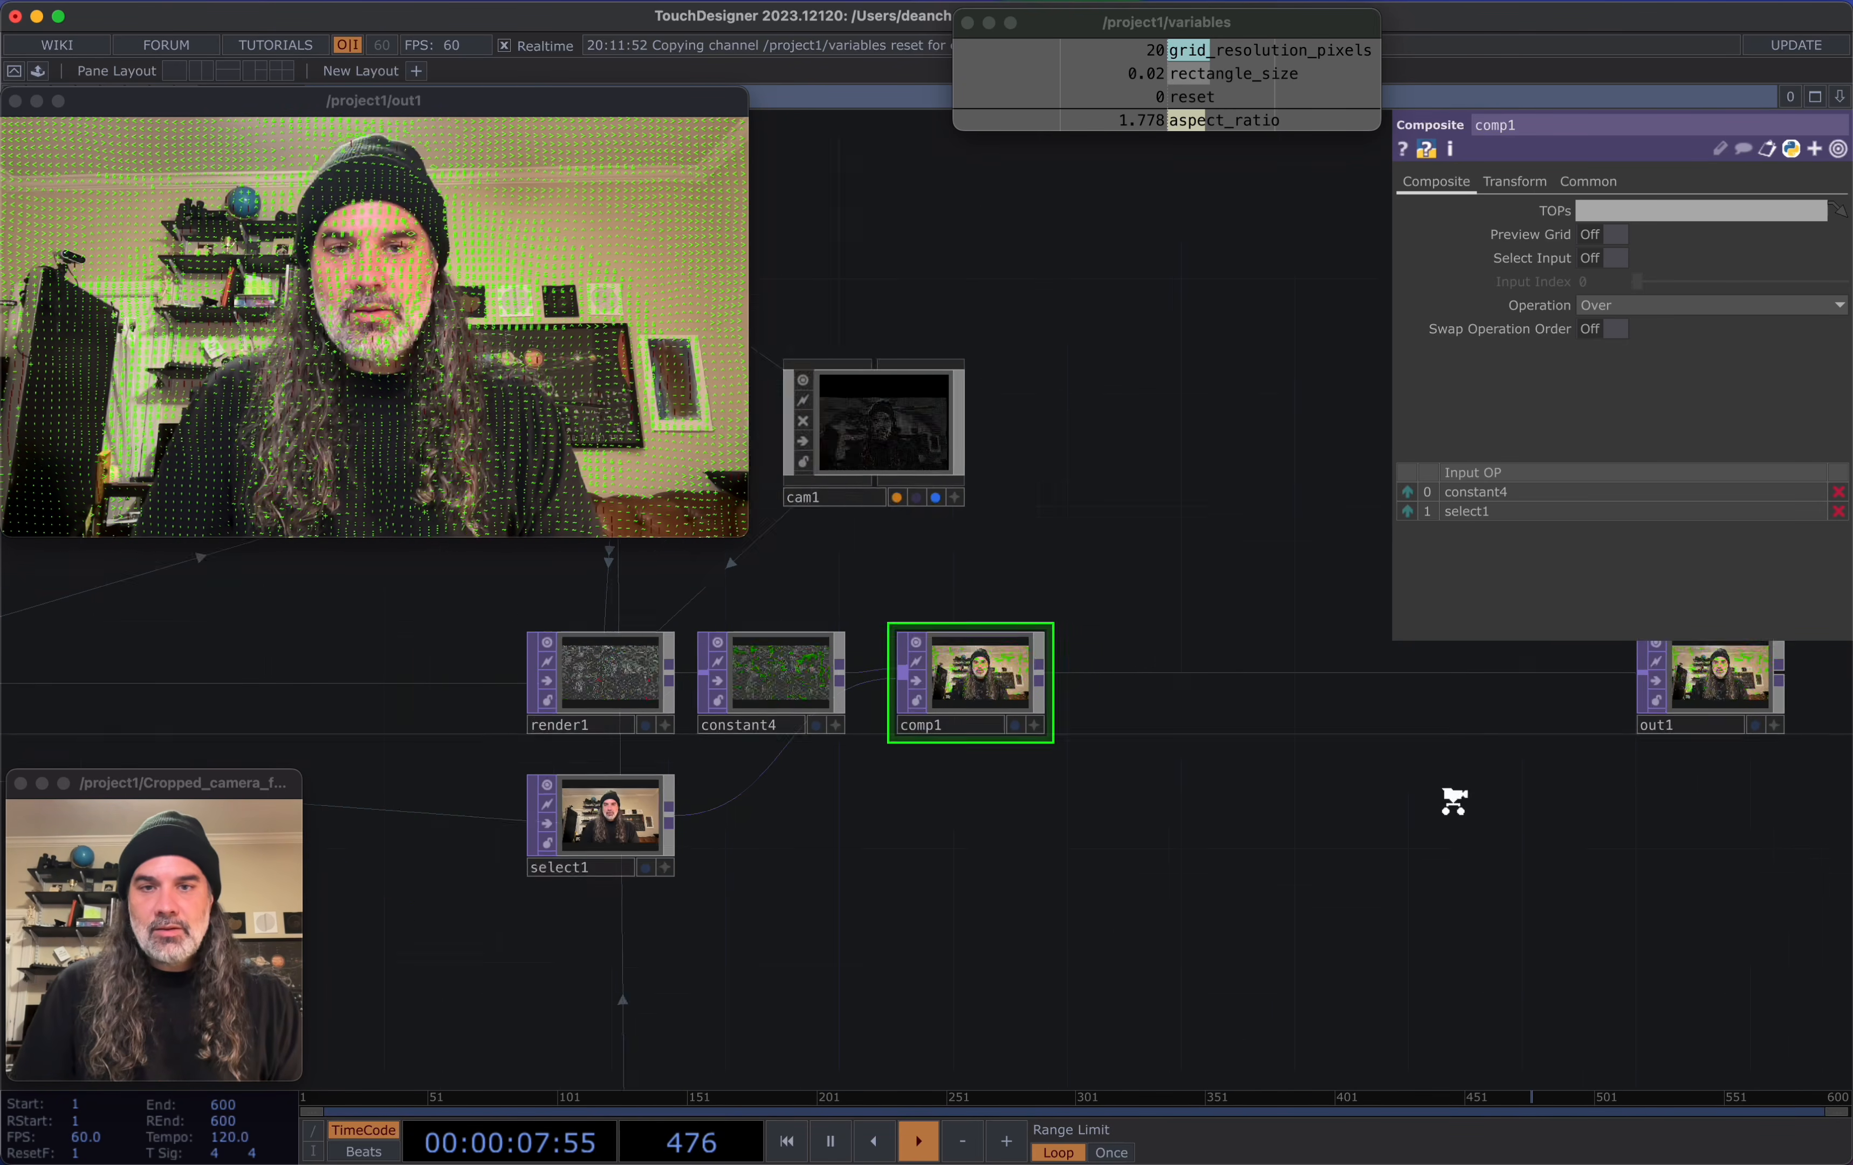
scroll(1387, 878, up, 6)
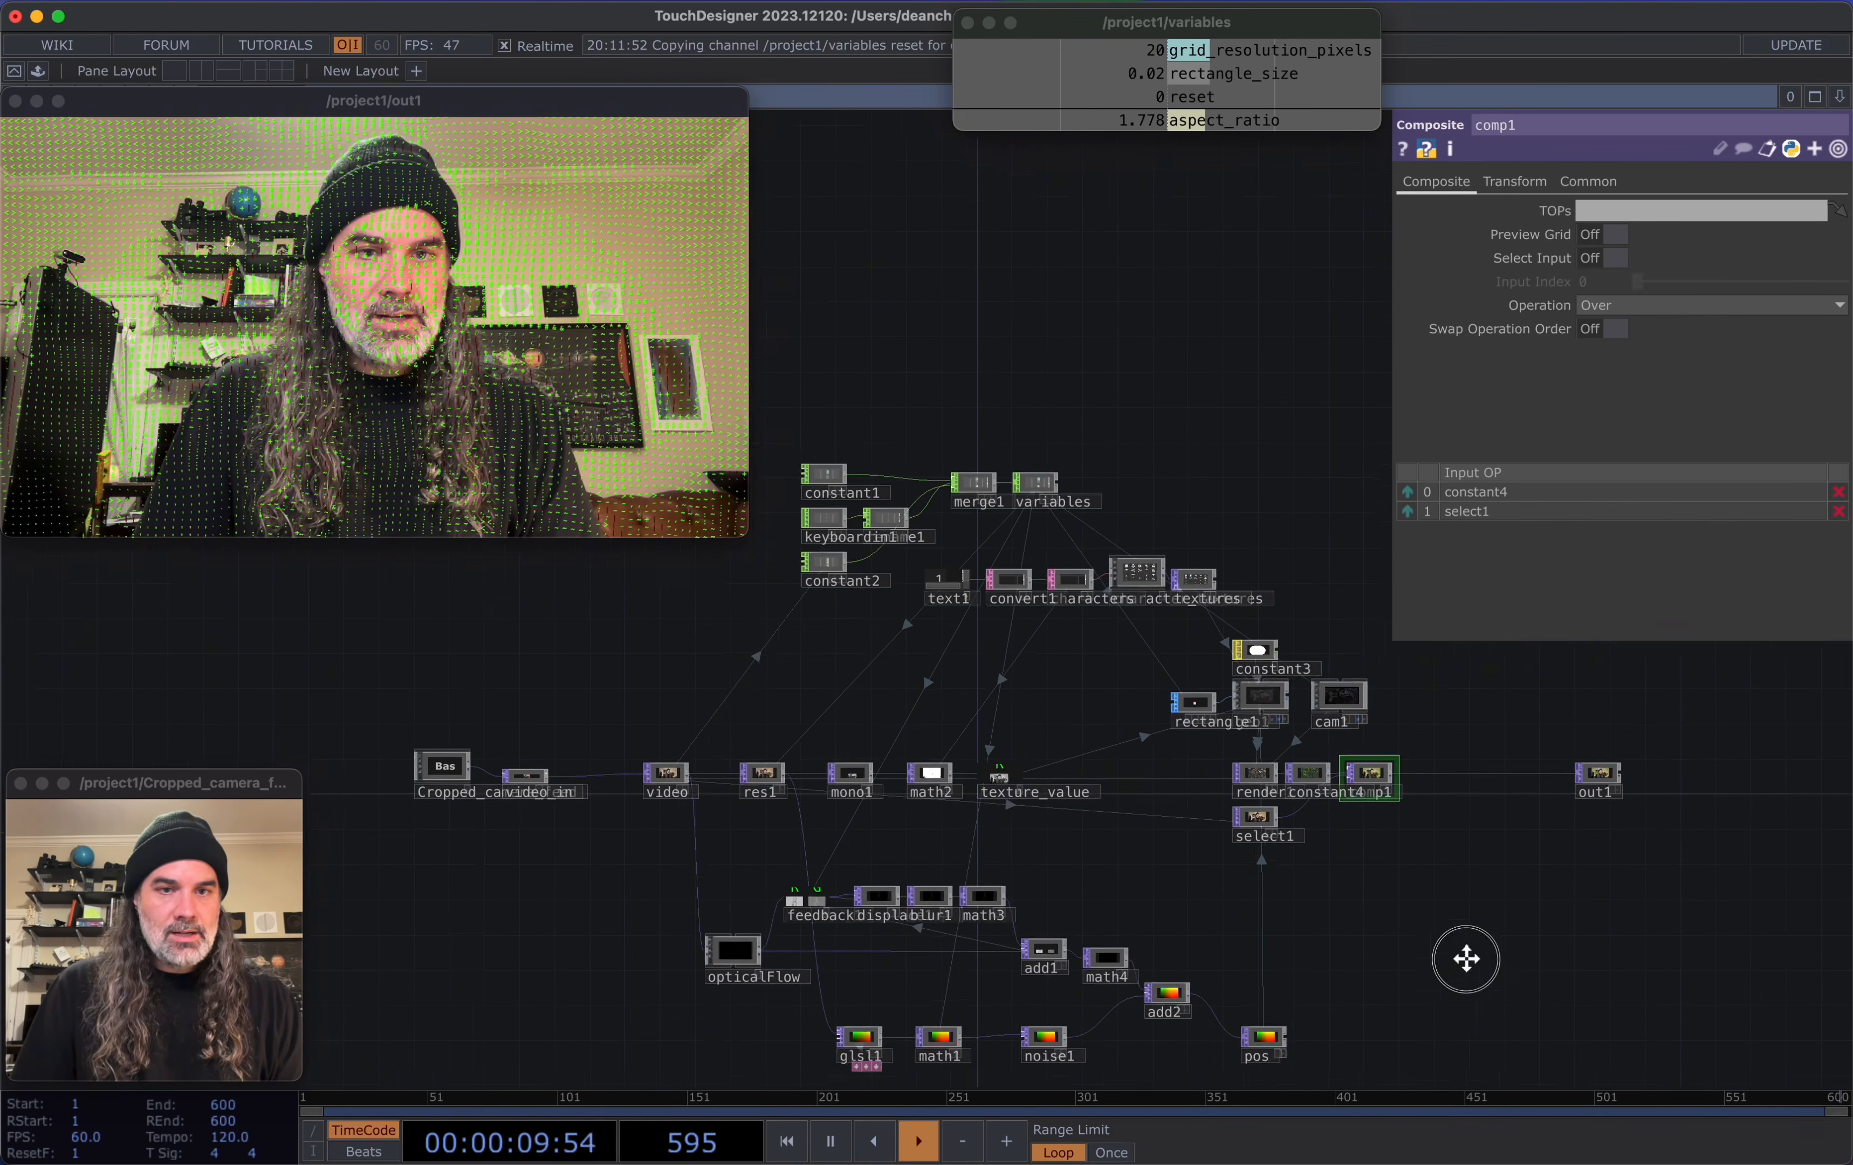
scroll(720, 745, up, 5)
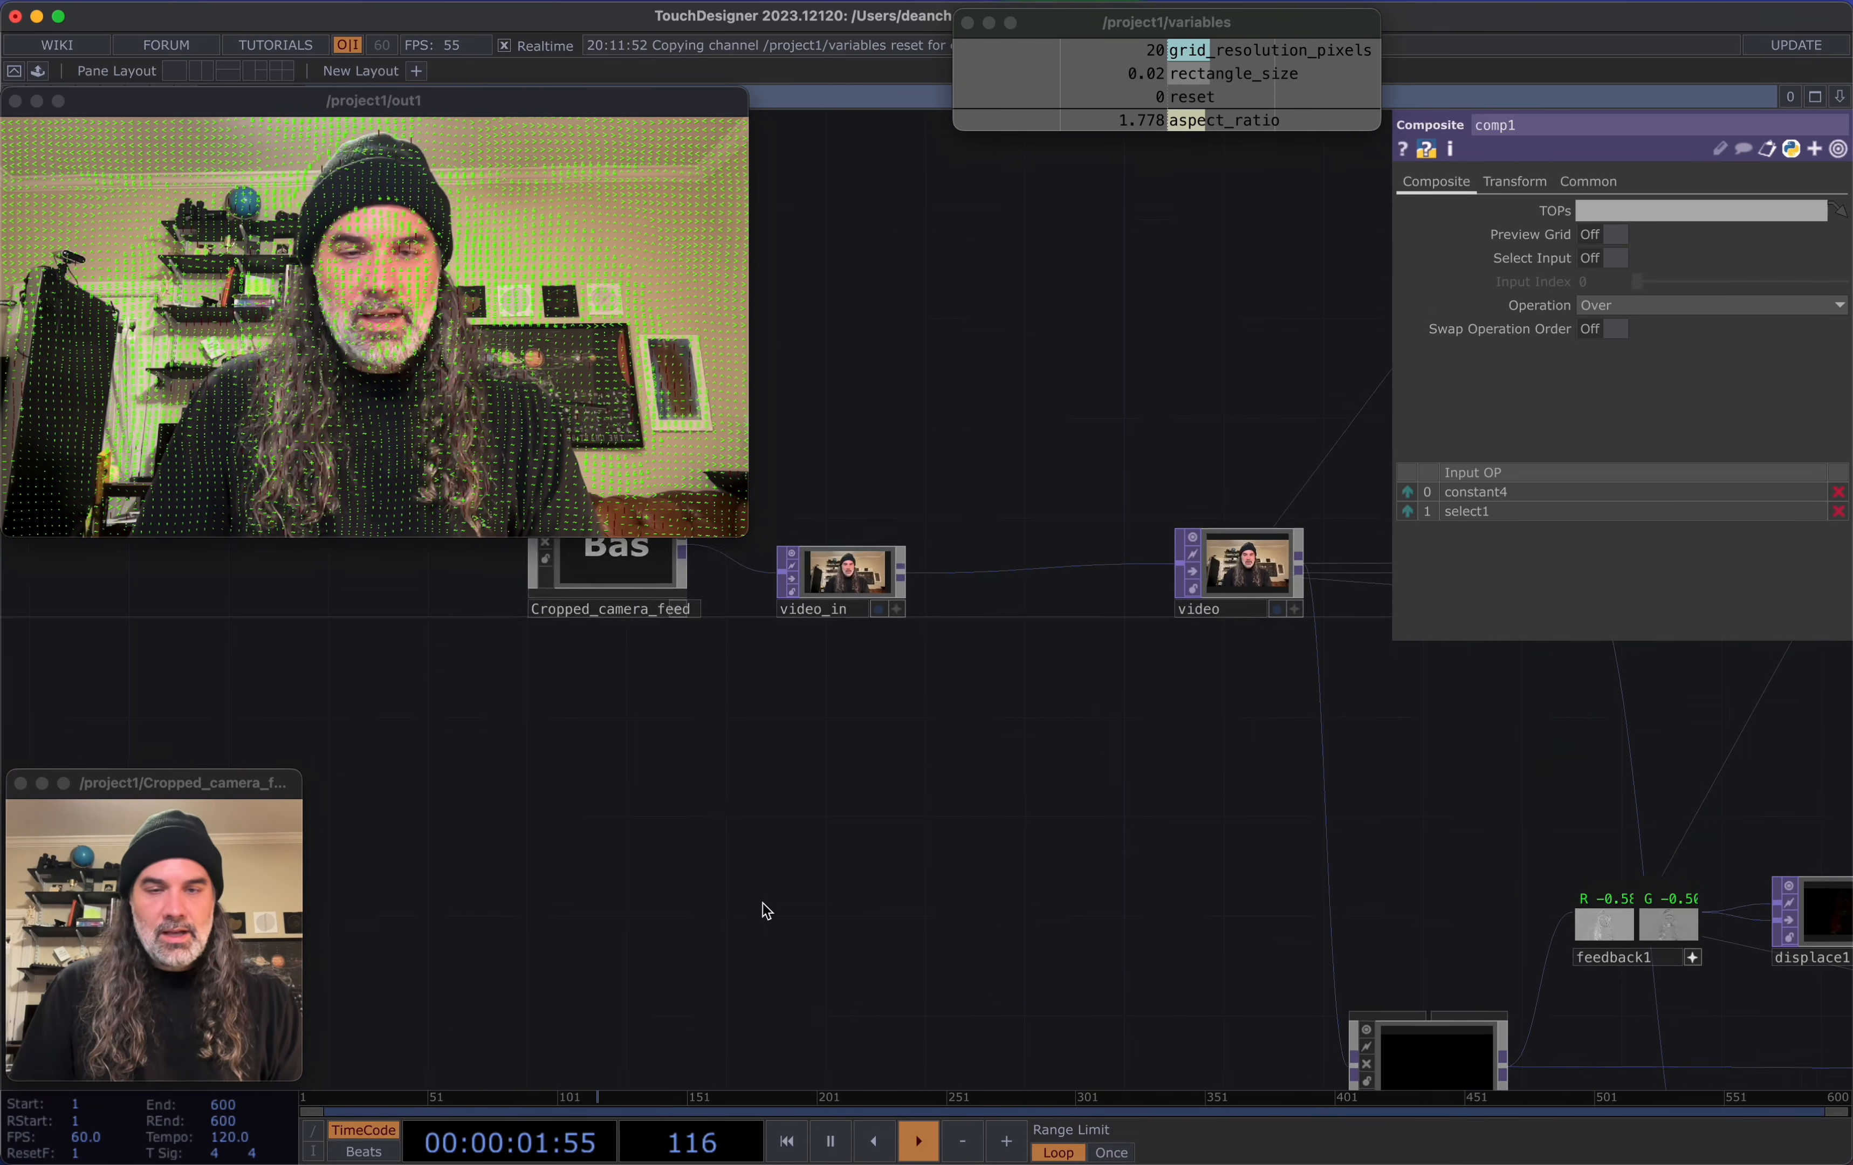
drag(923, 873, 911, 884)
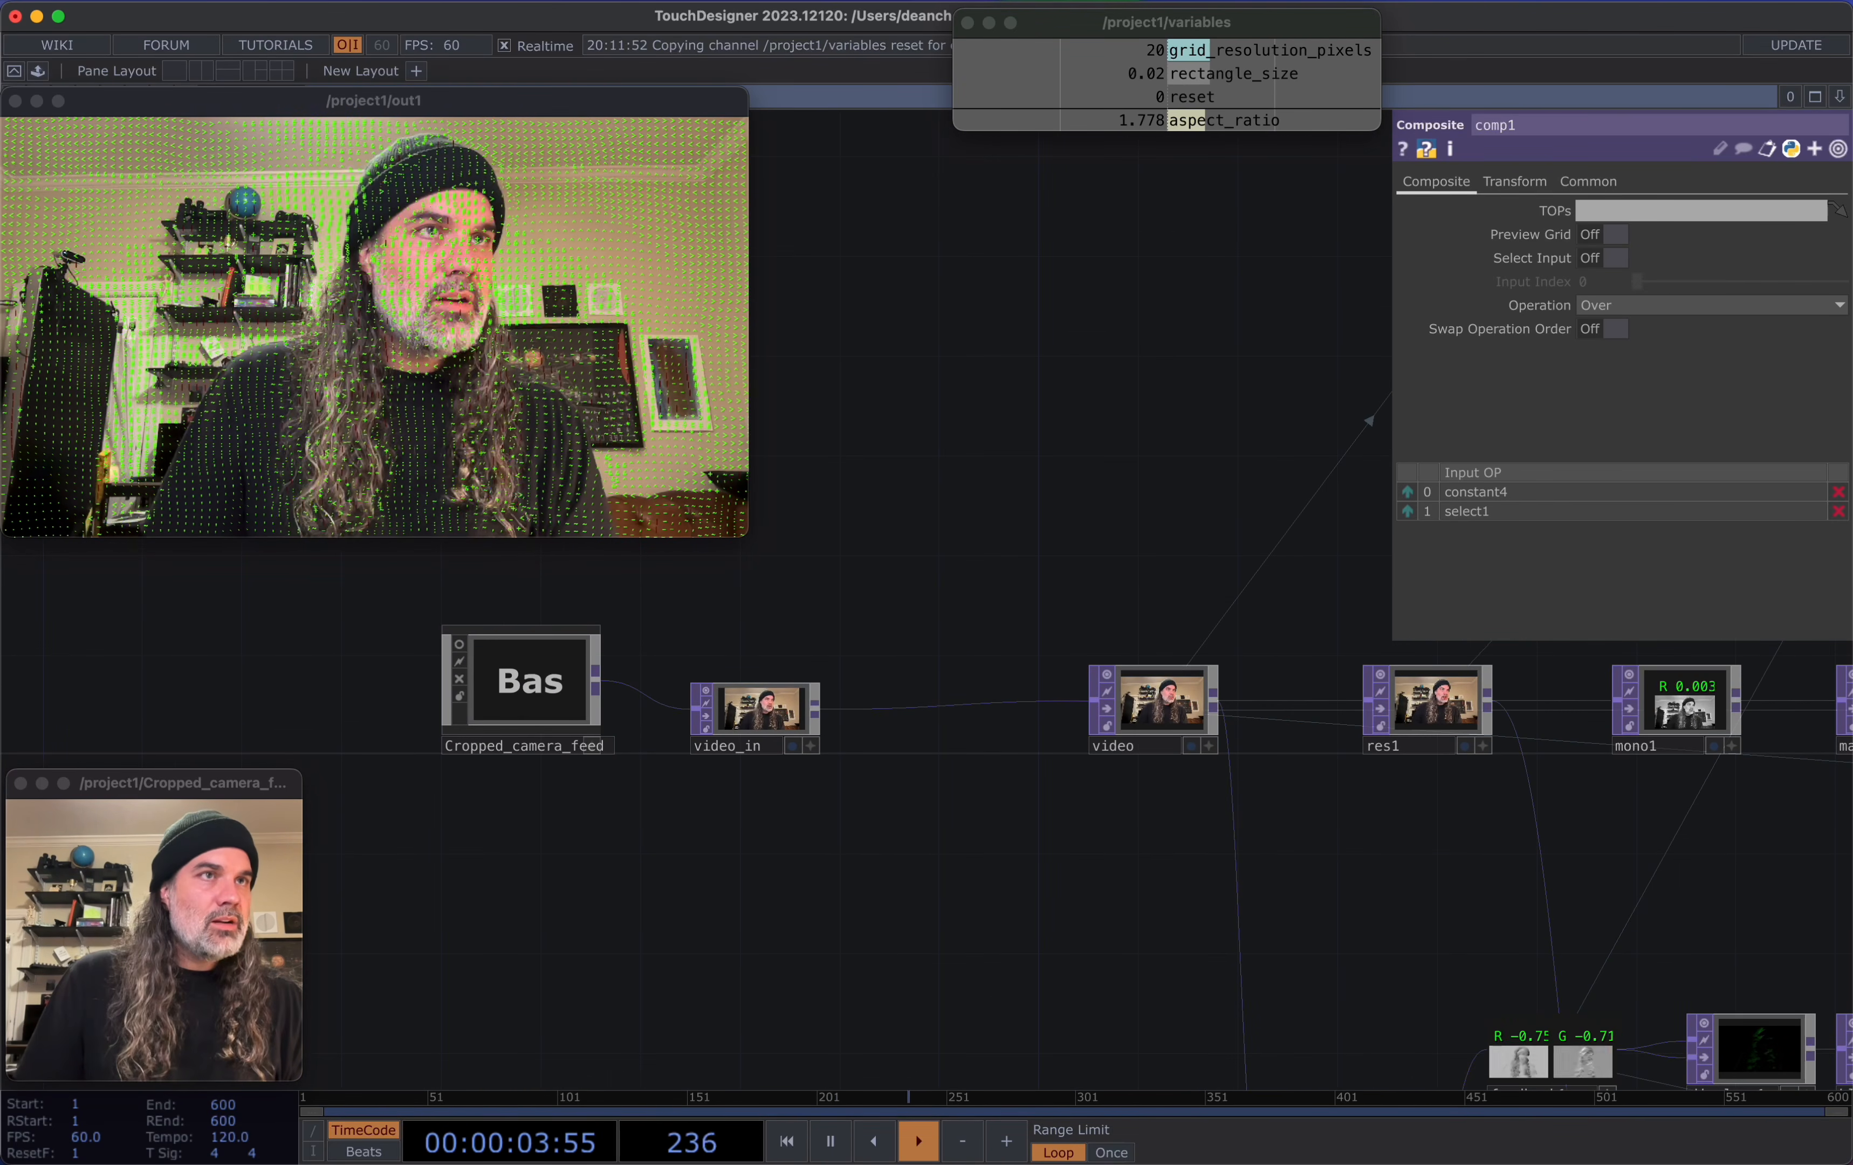
key(super+Tab)
drag(487, 771, 732, 855)
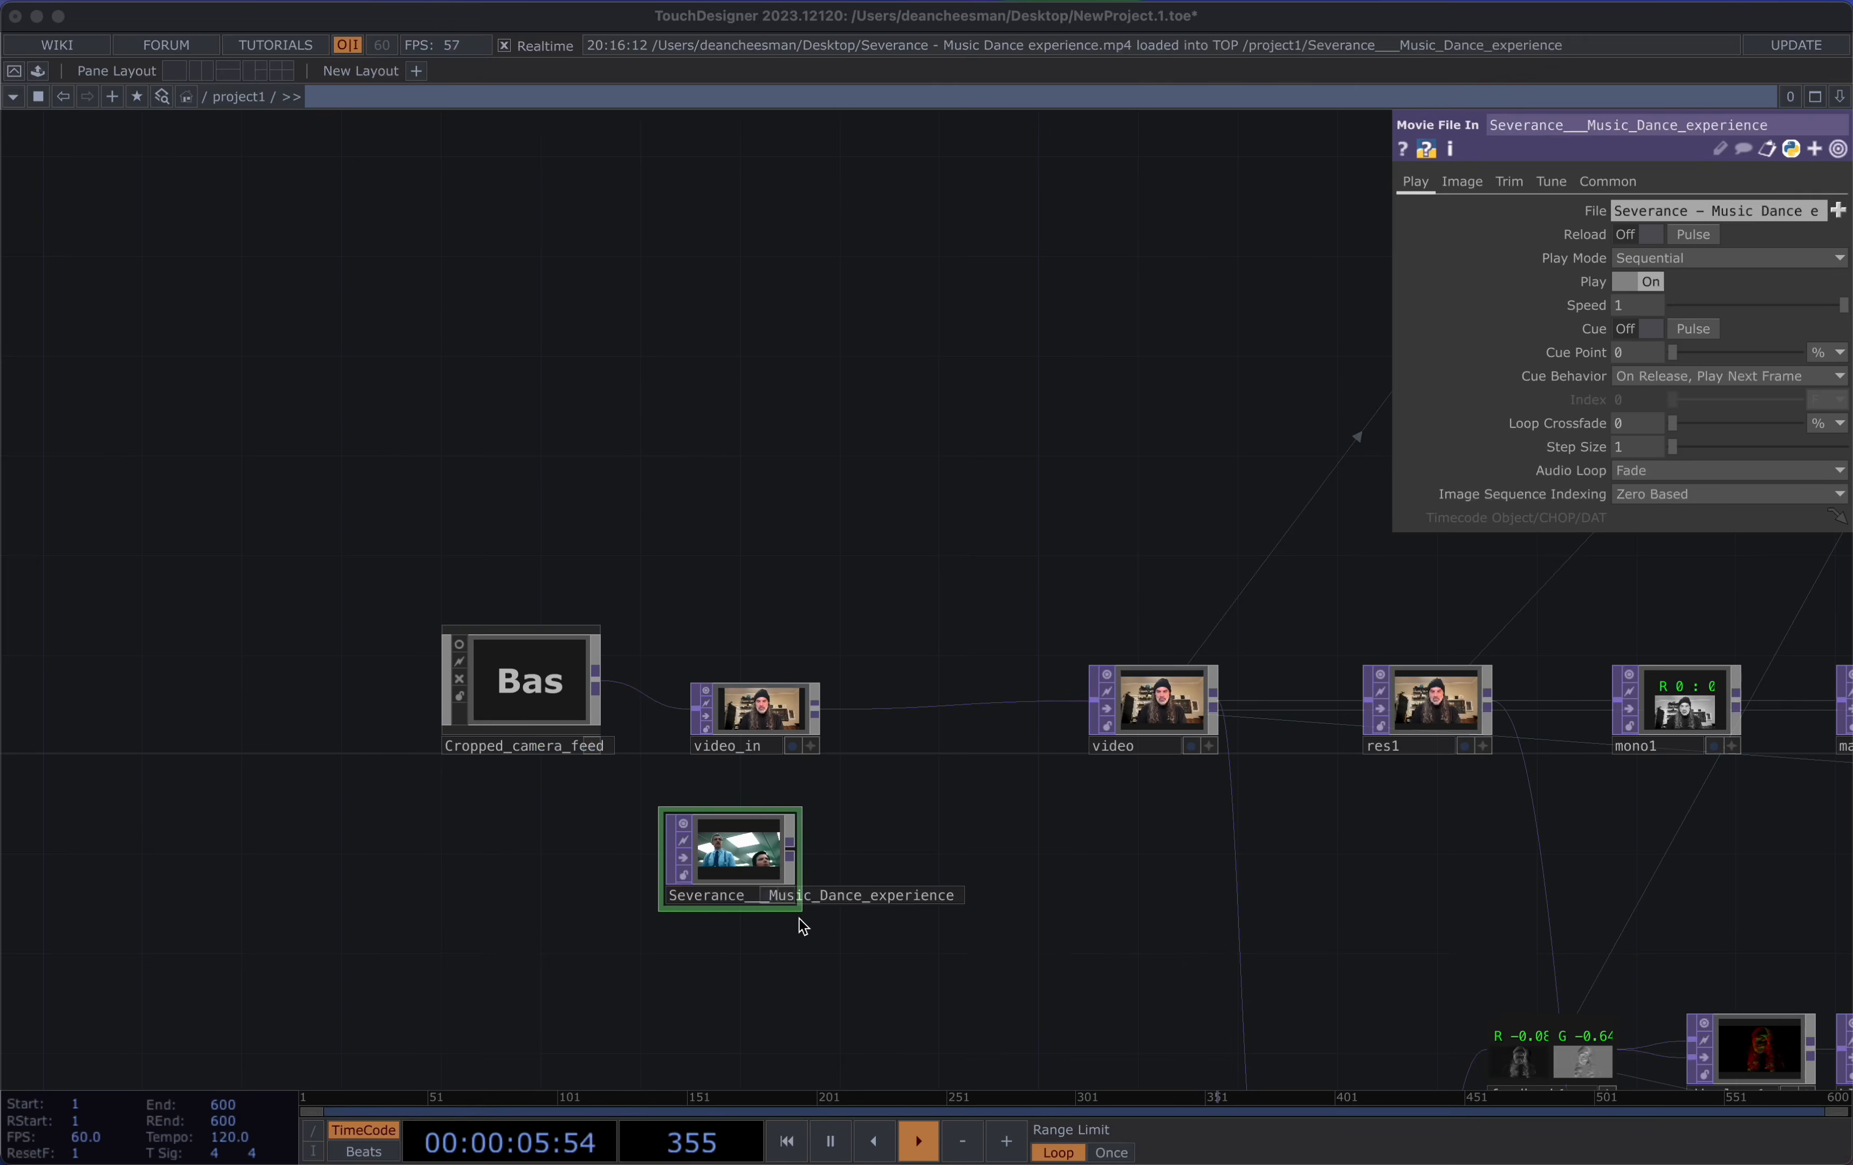
Add a Fit TOP after the Severance Movie File In operator
click(890, 855)
text(fl)
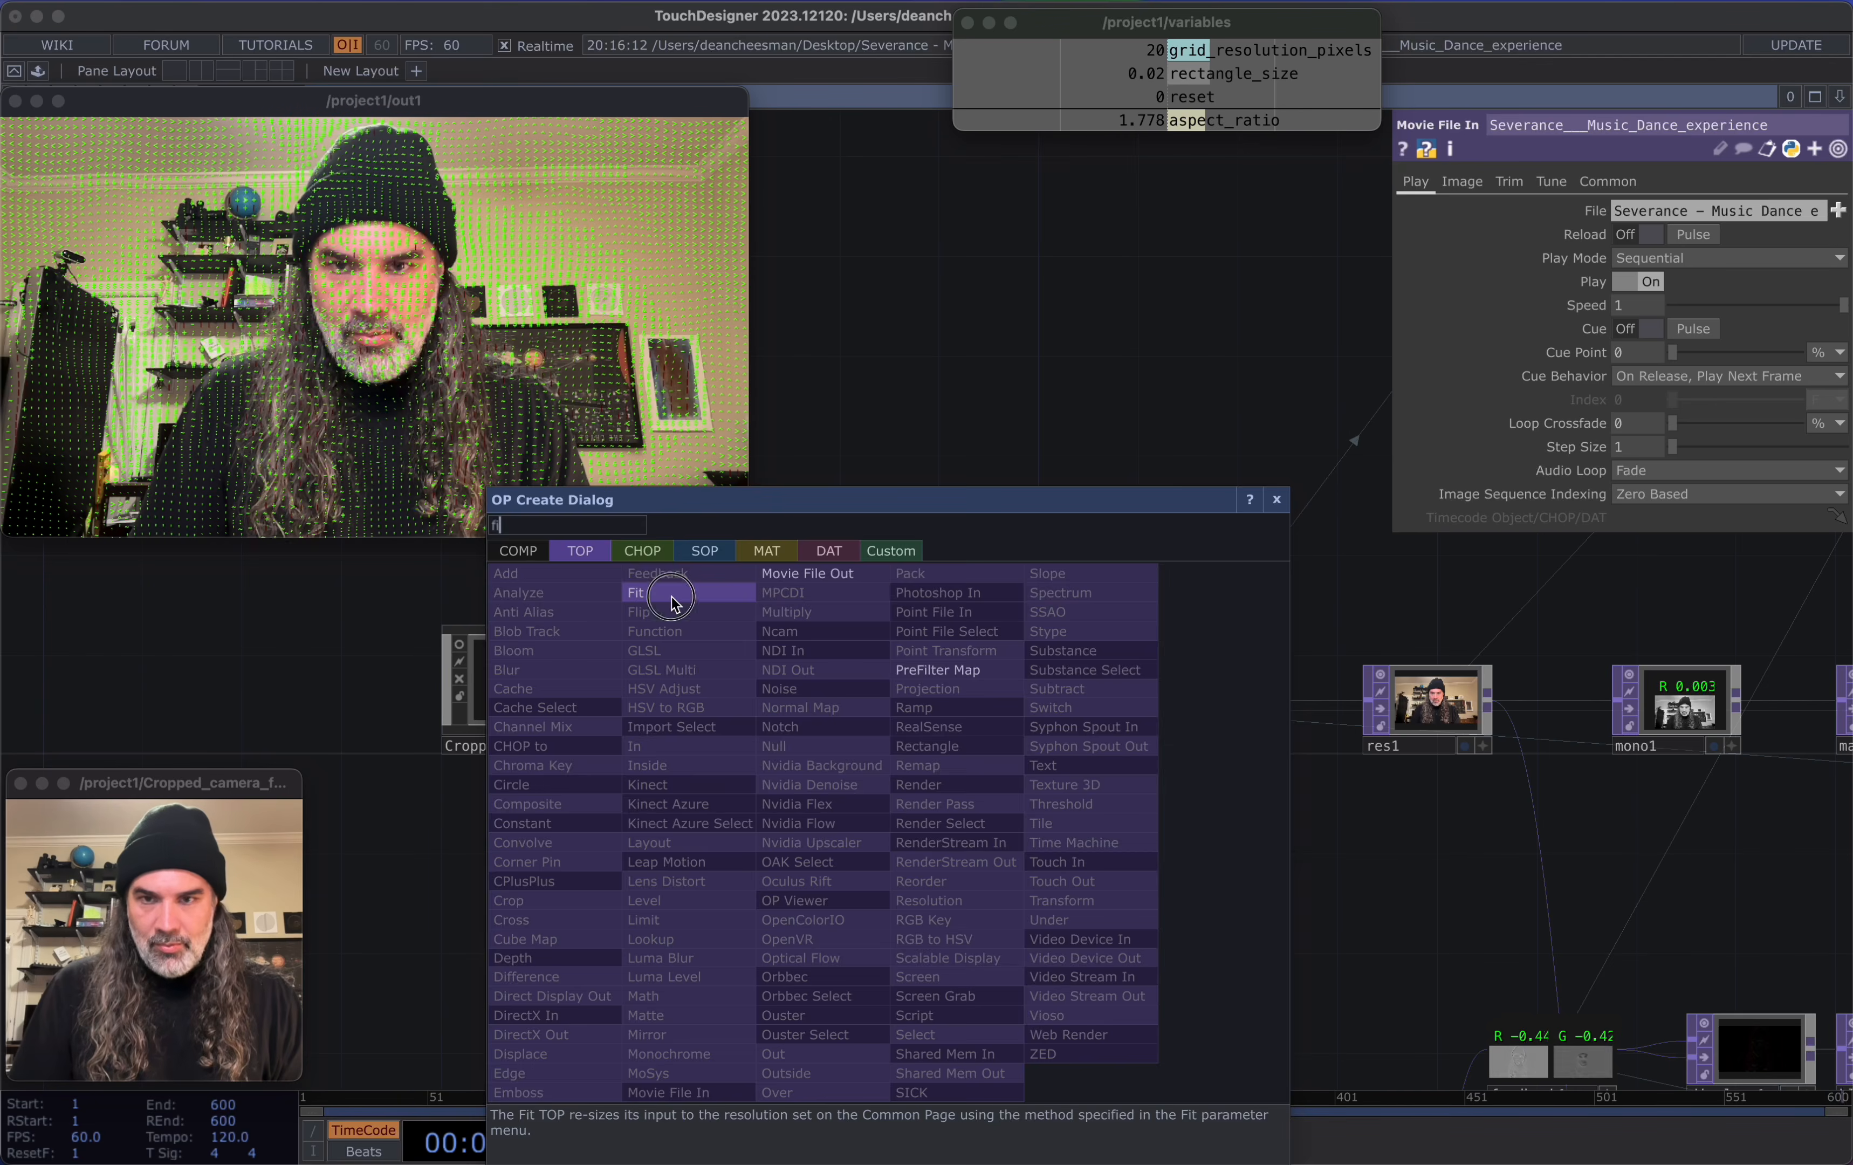
click(671, 597)
click(909, 861)
scroll(901, 856, up, 3)
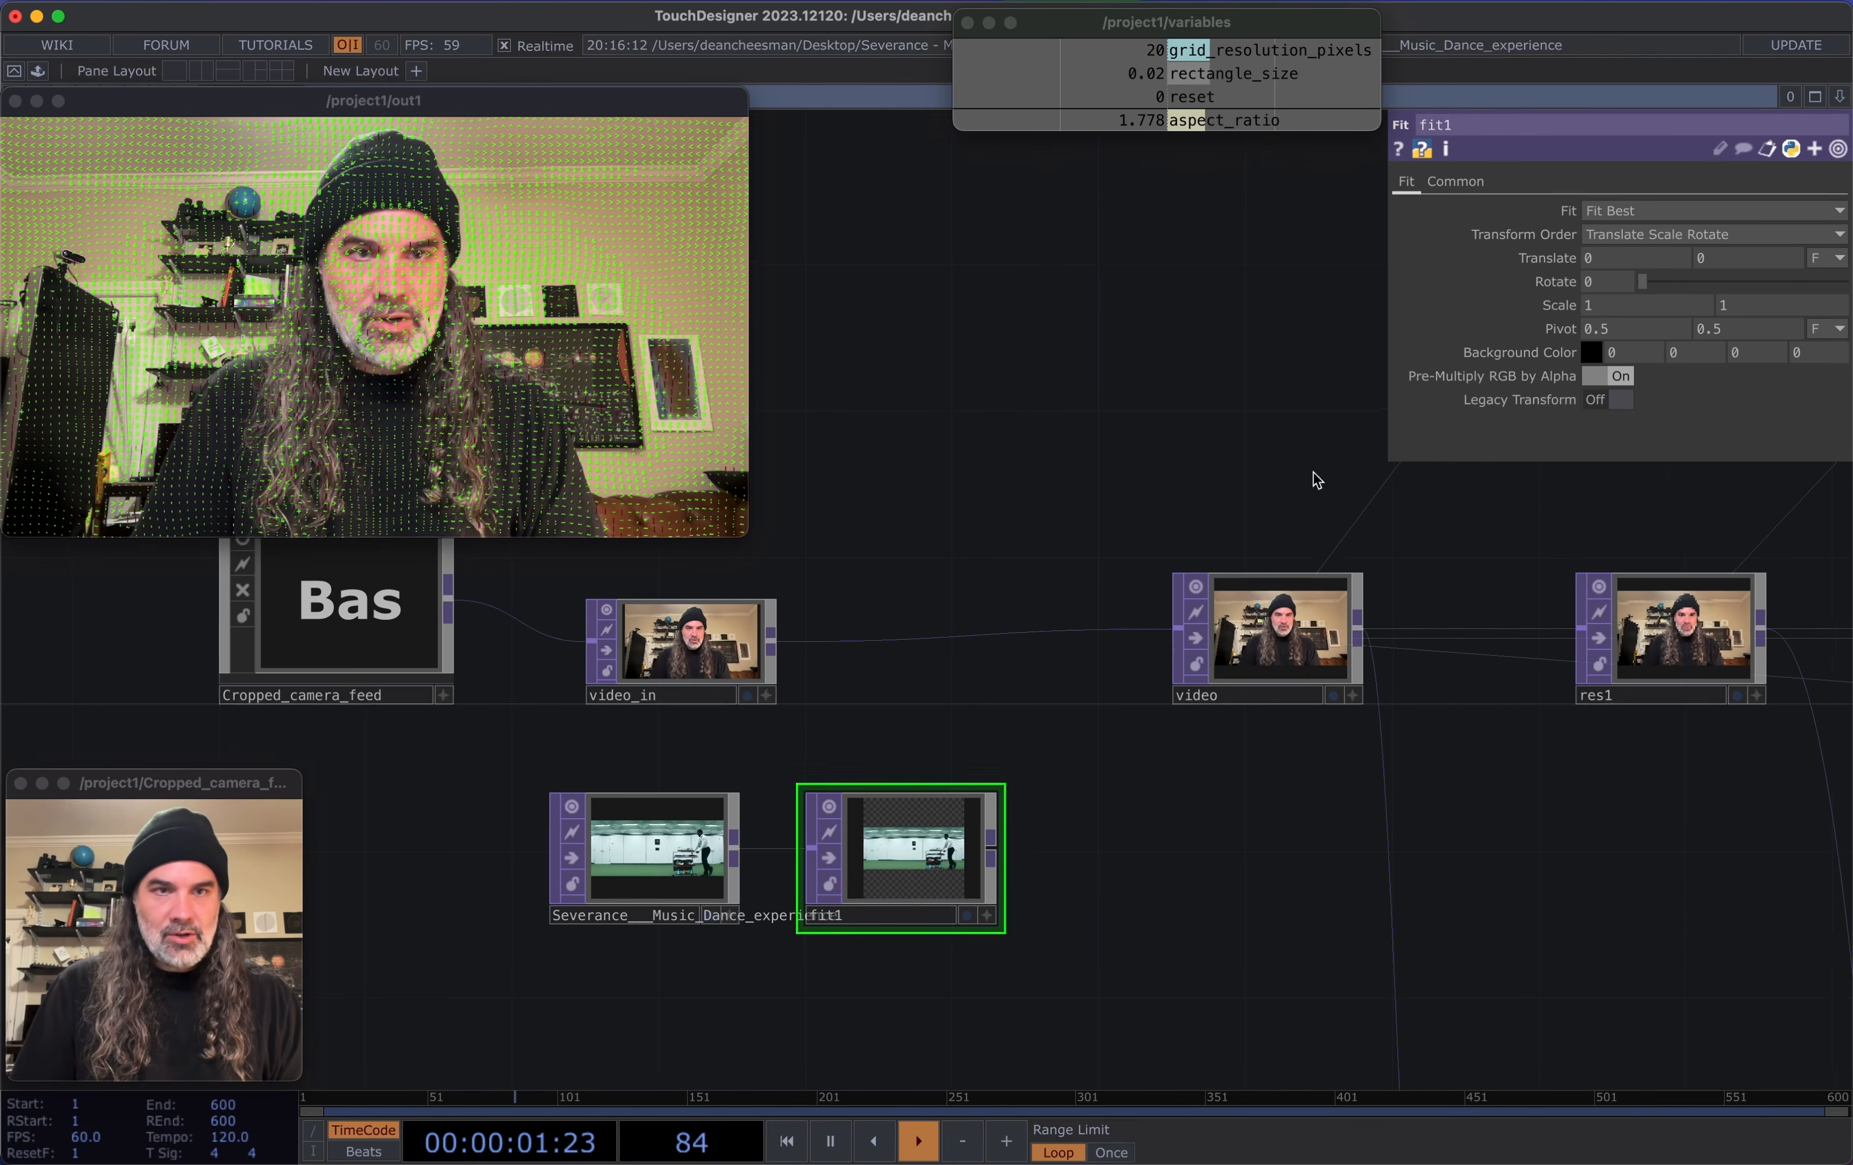
Set fit1's resolution to 1080 by 1920 and its Fit mode to Fit Outside
click(1489, 185)
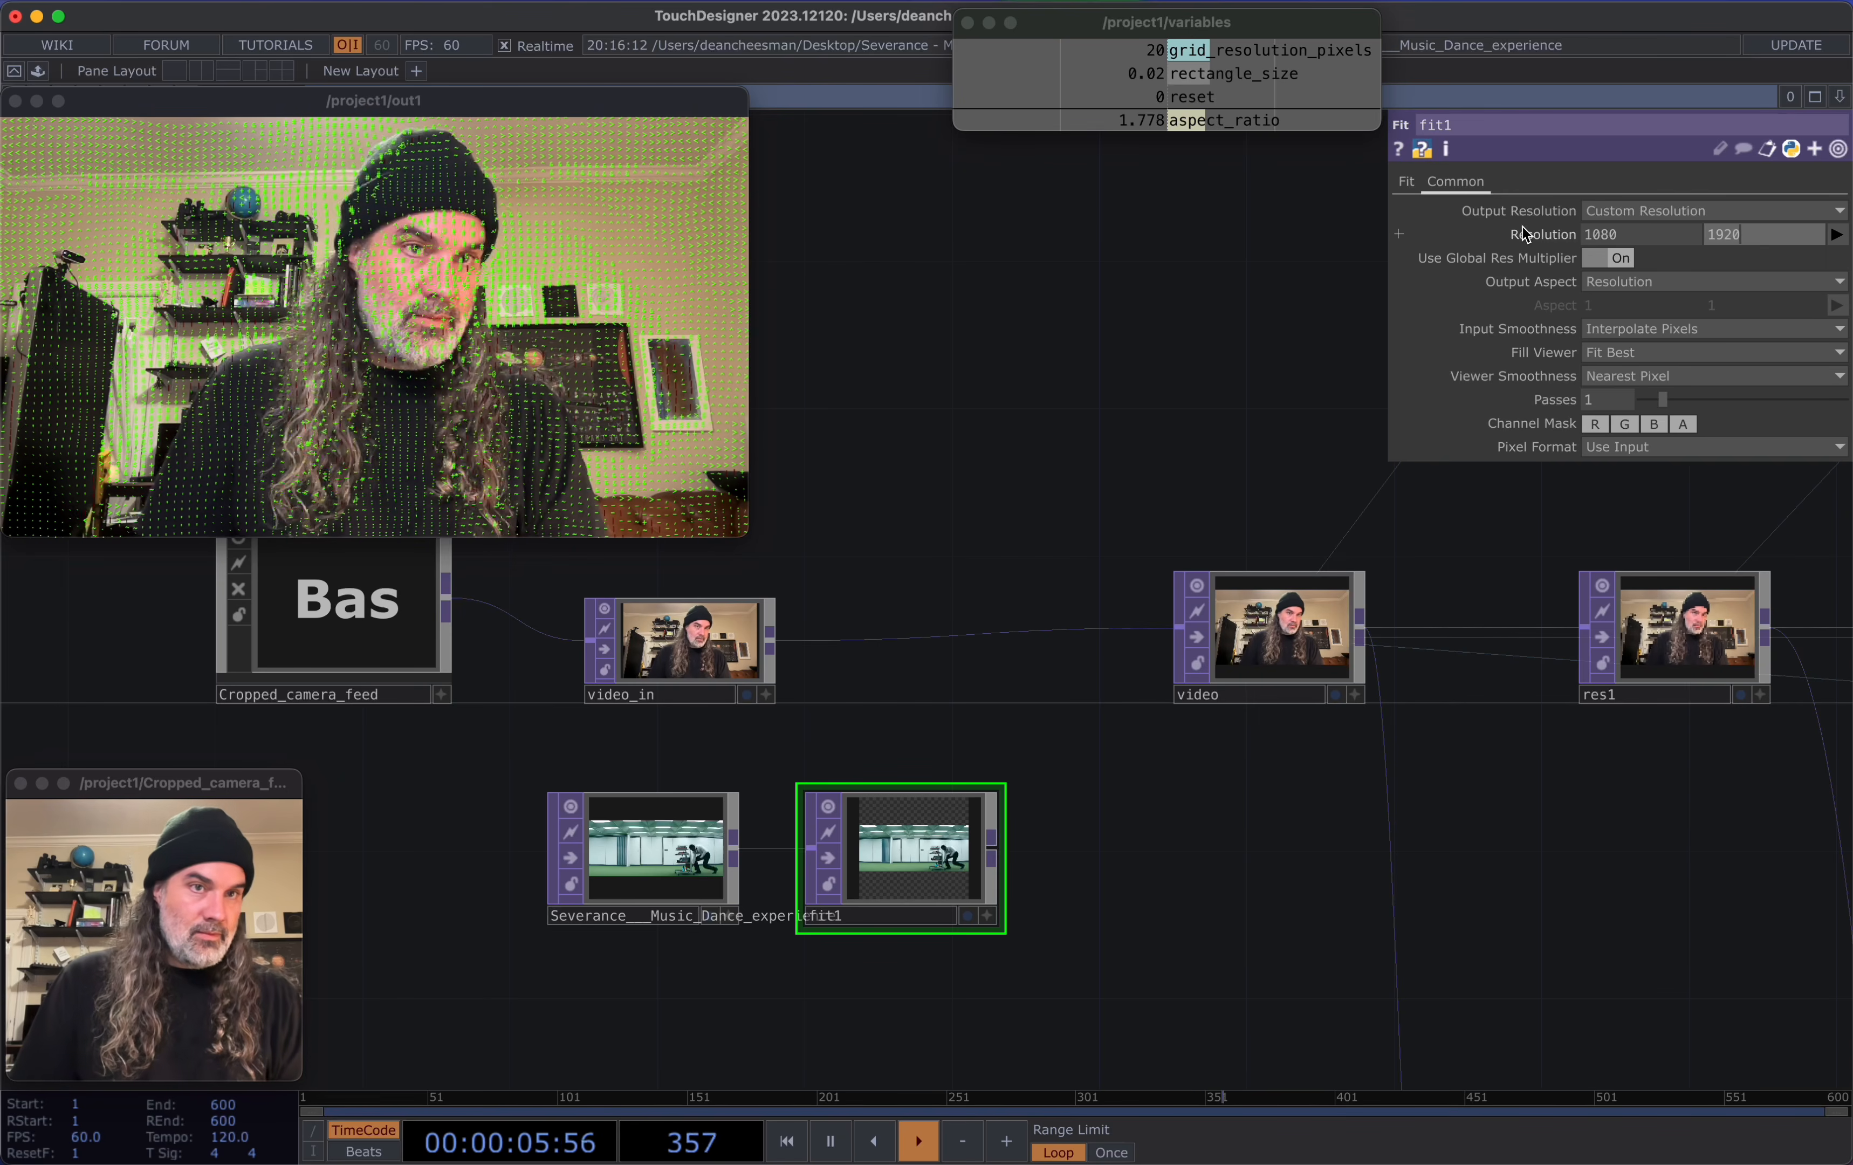
scroll(1065, 906, up, 3)
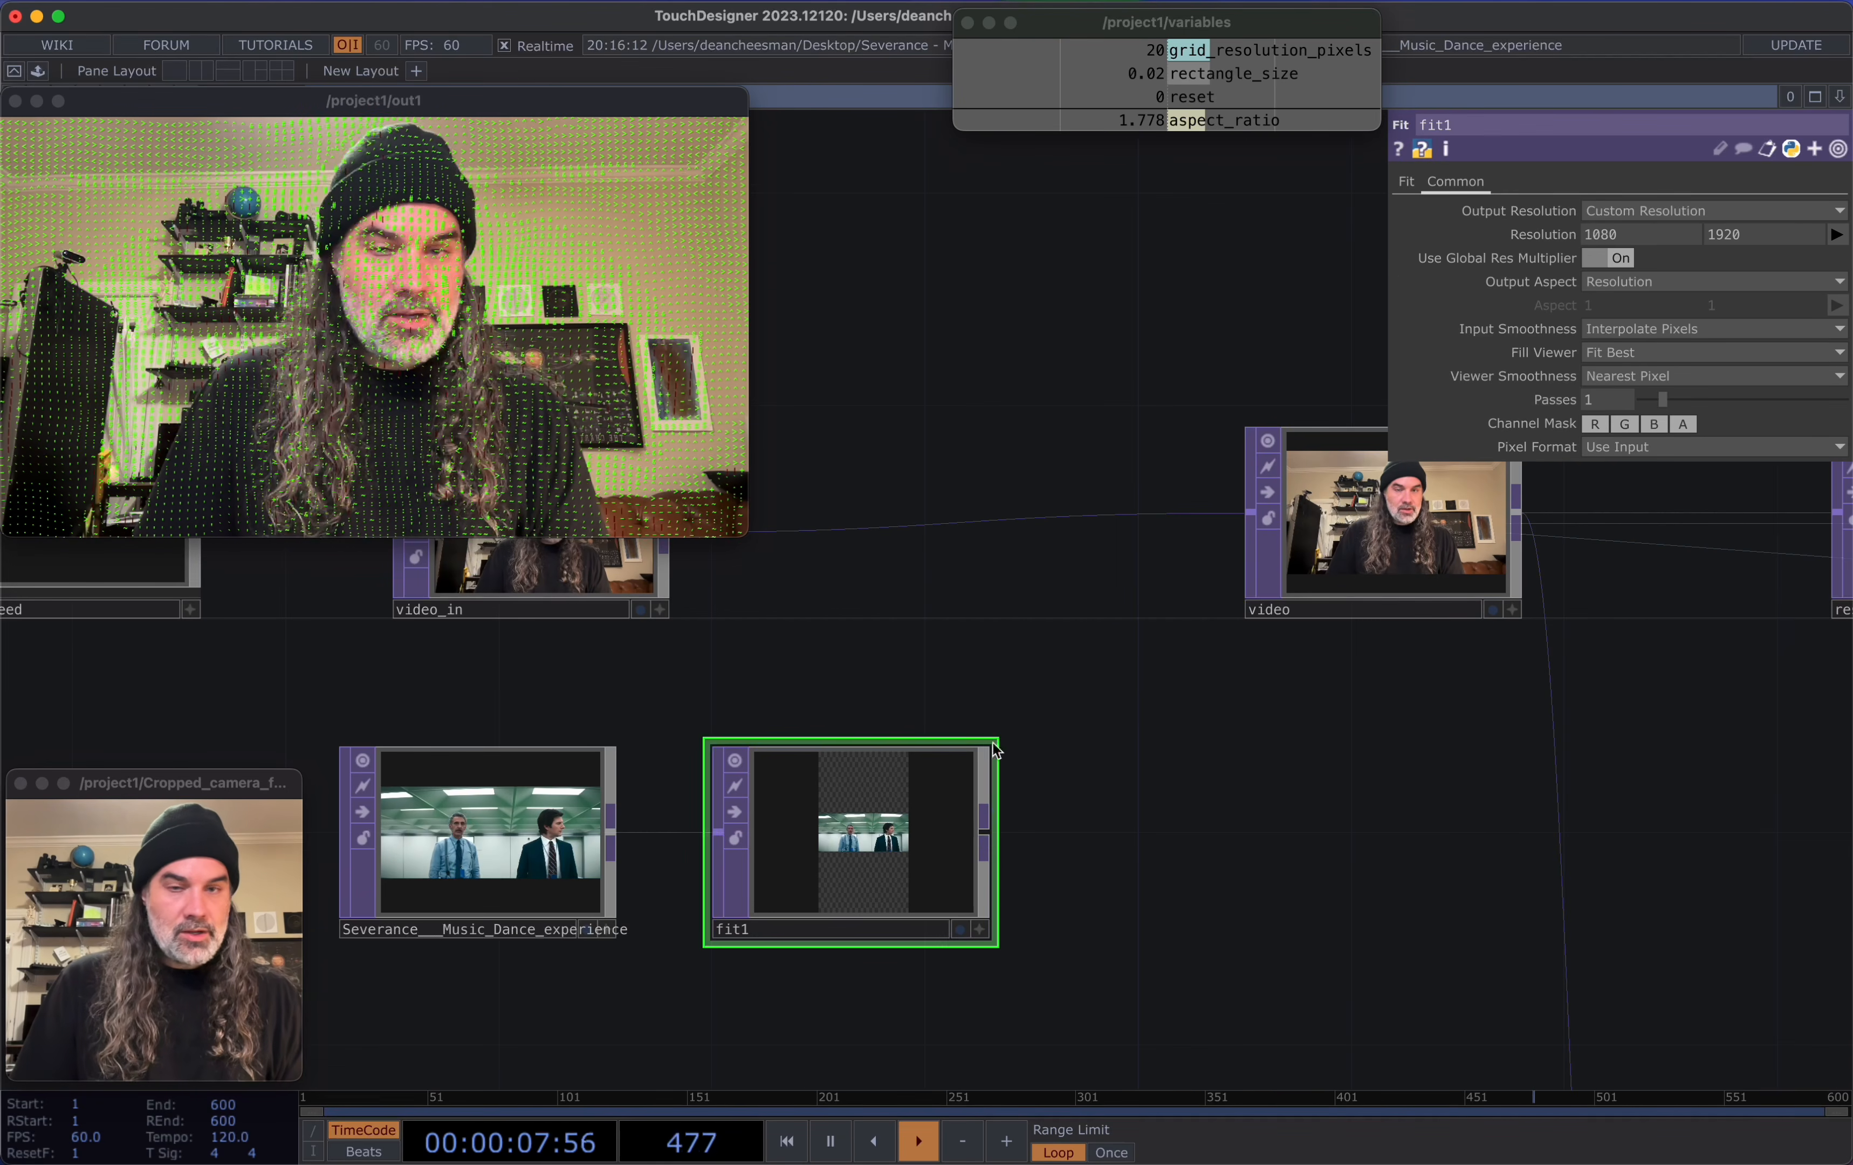
click(1405, 183)
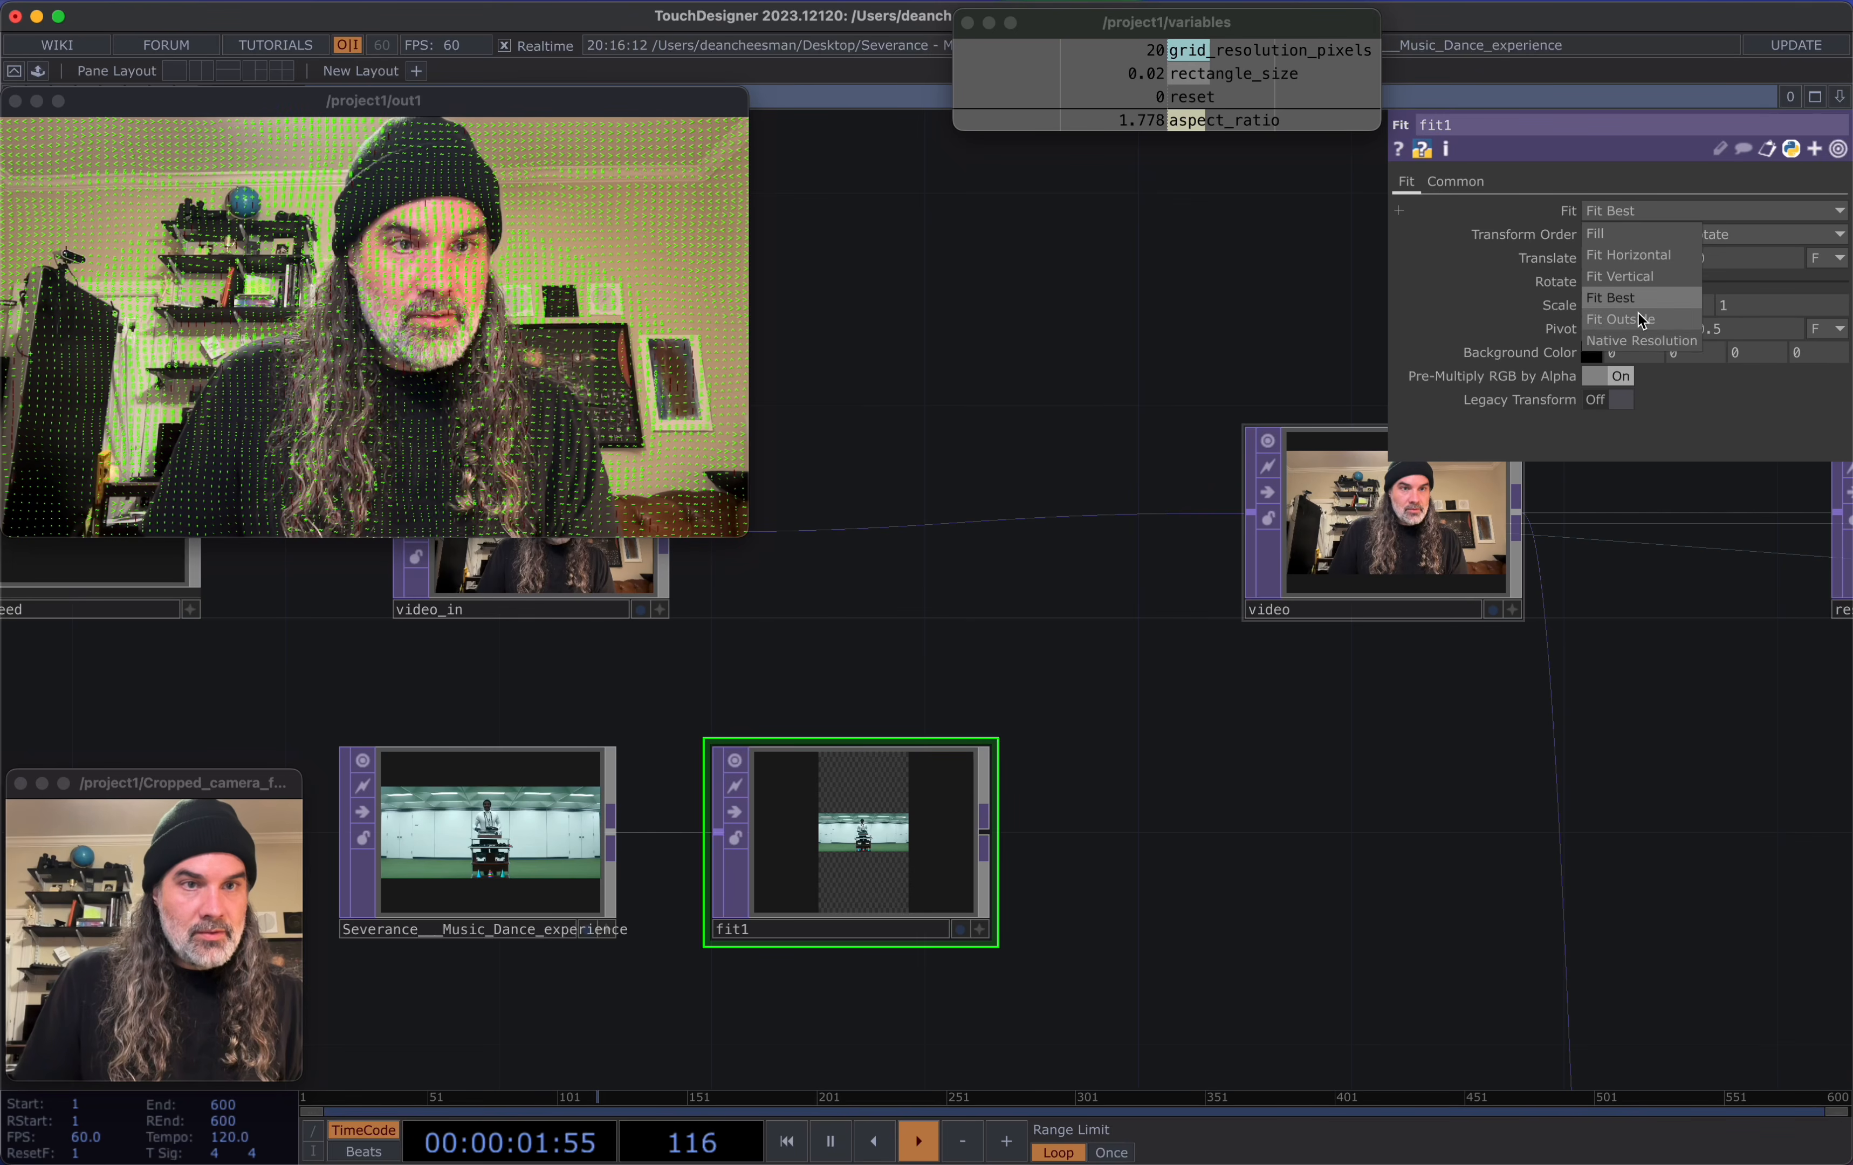
click(1642, 319)
click(1456, 183)
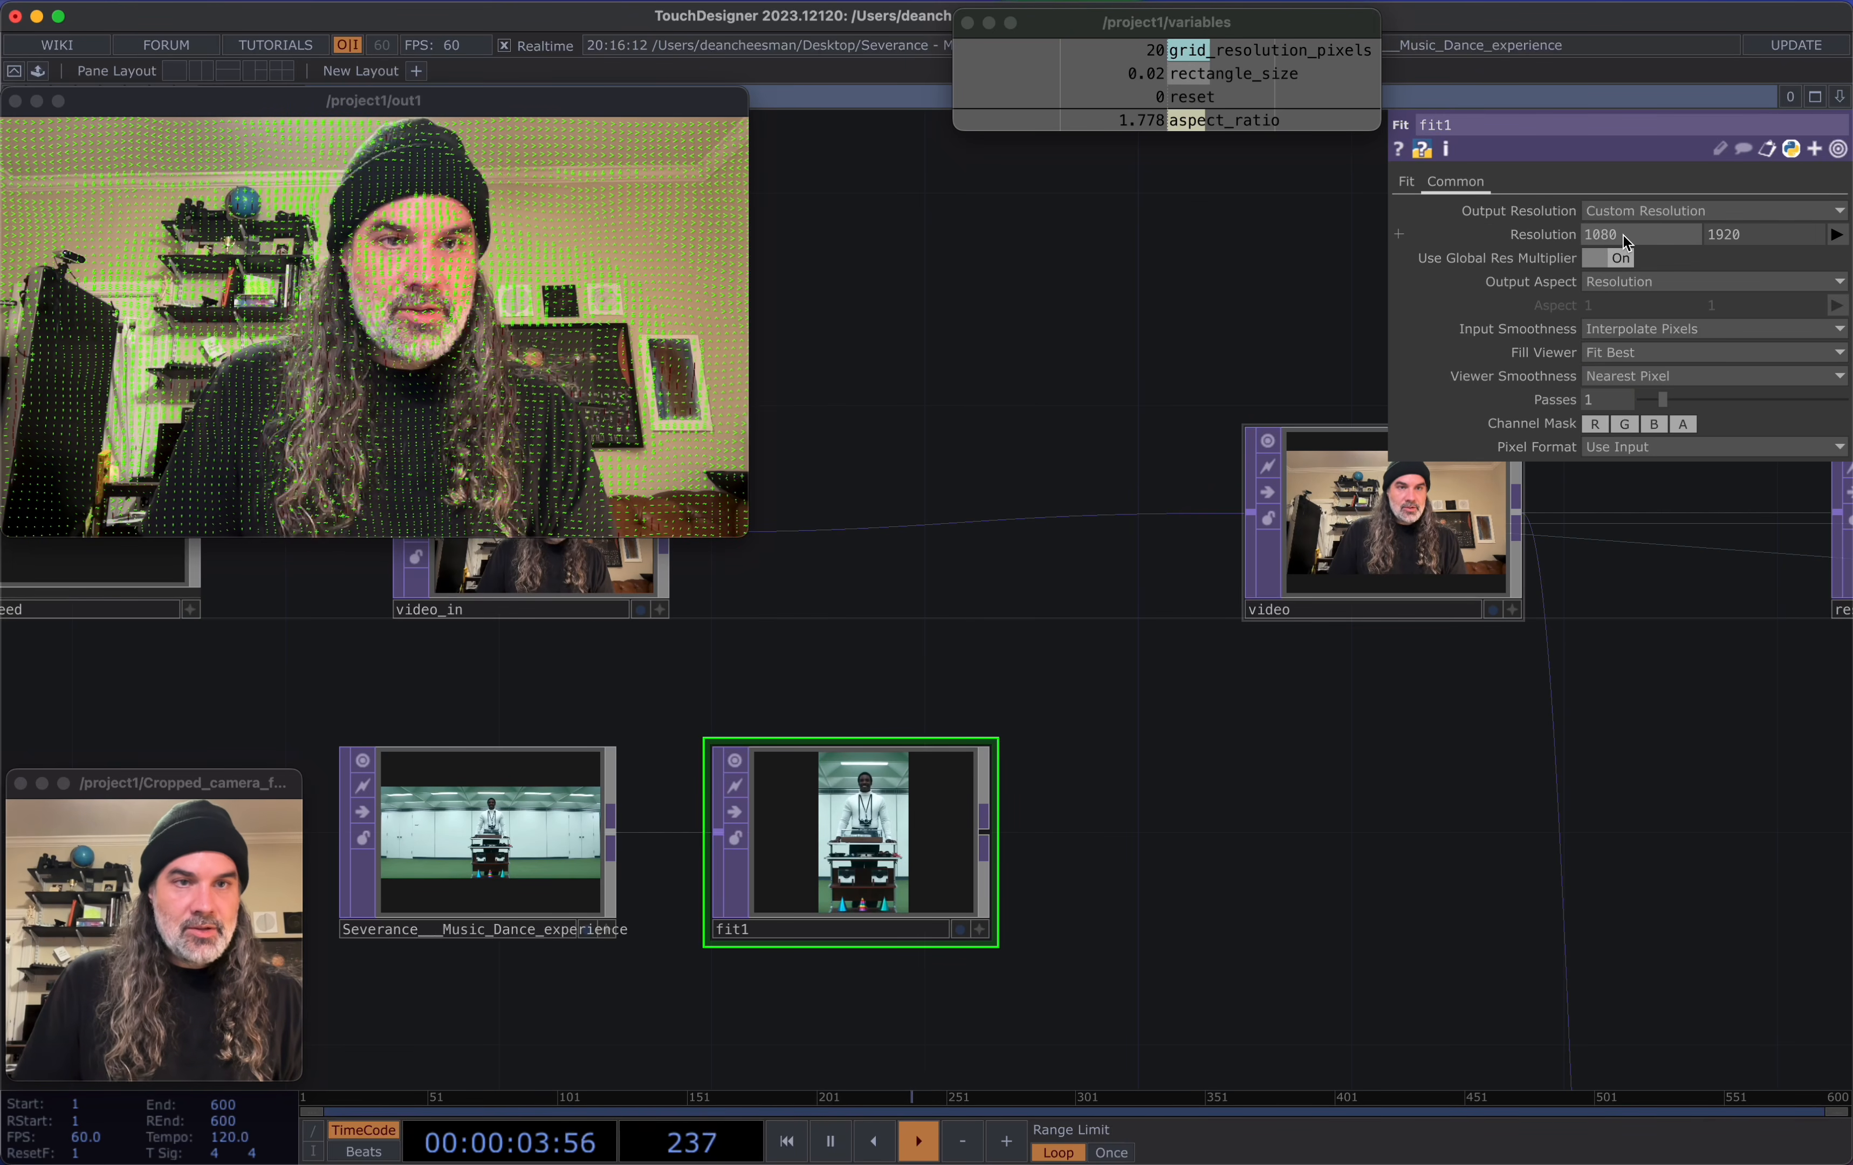
Connect fit1's output to video and preview the effect on the movie clip in an enlarged out1 viewer
scroll(1001, 852, up, 3)
scroll(899, 861, up, 2)
scroll(898, 861, down, 6)
scroll(1063, 786, down, 1)
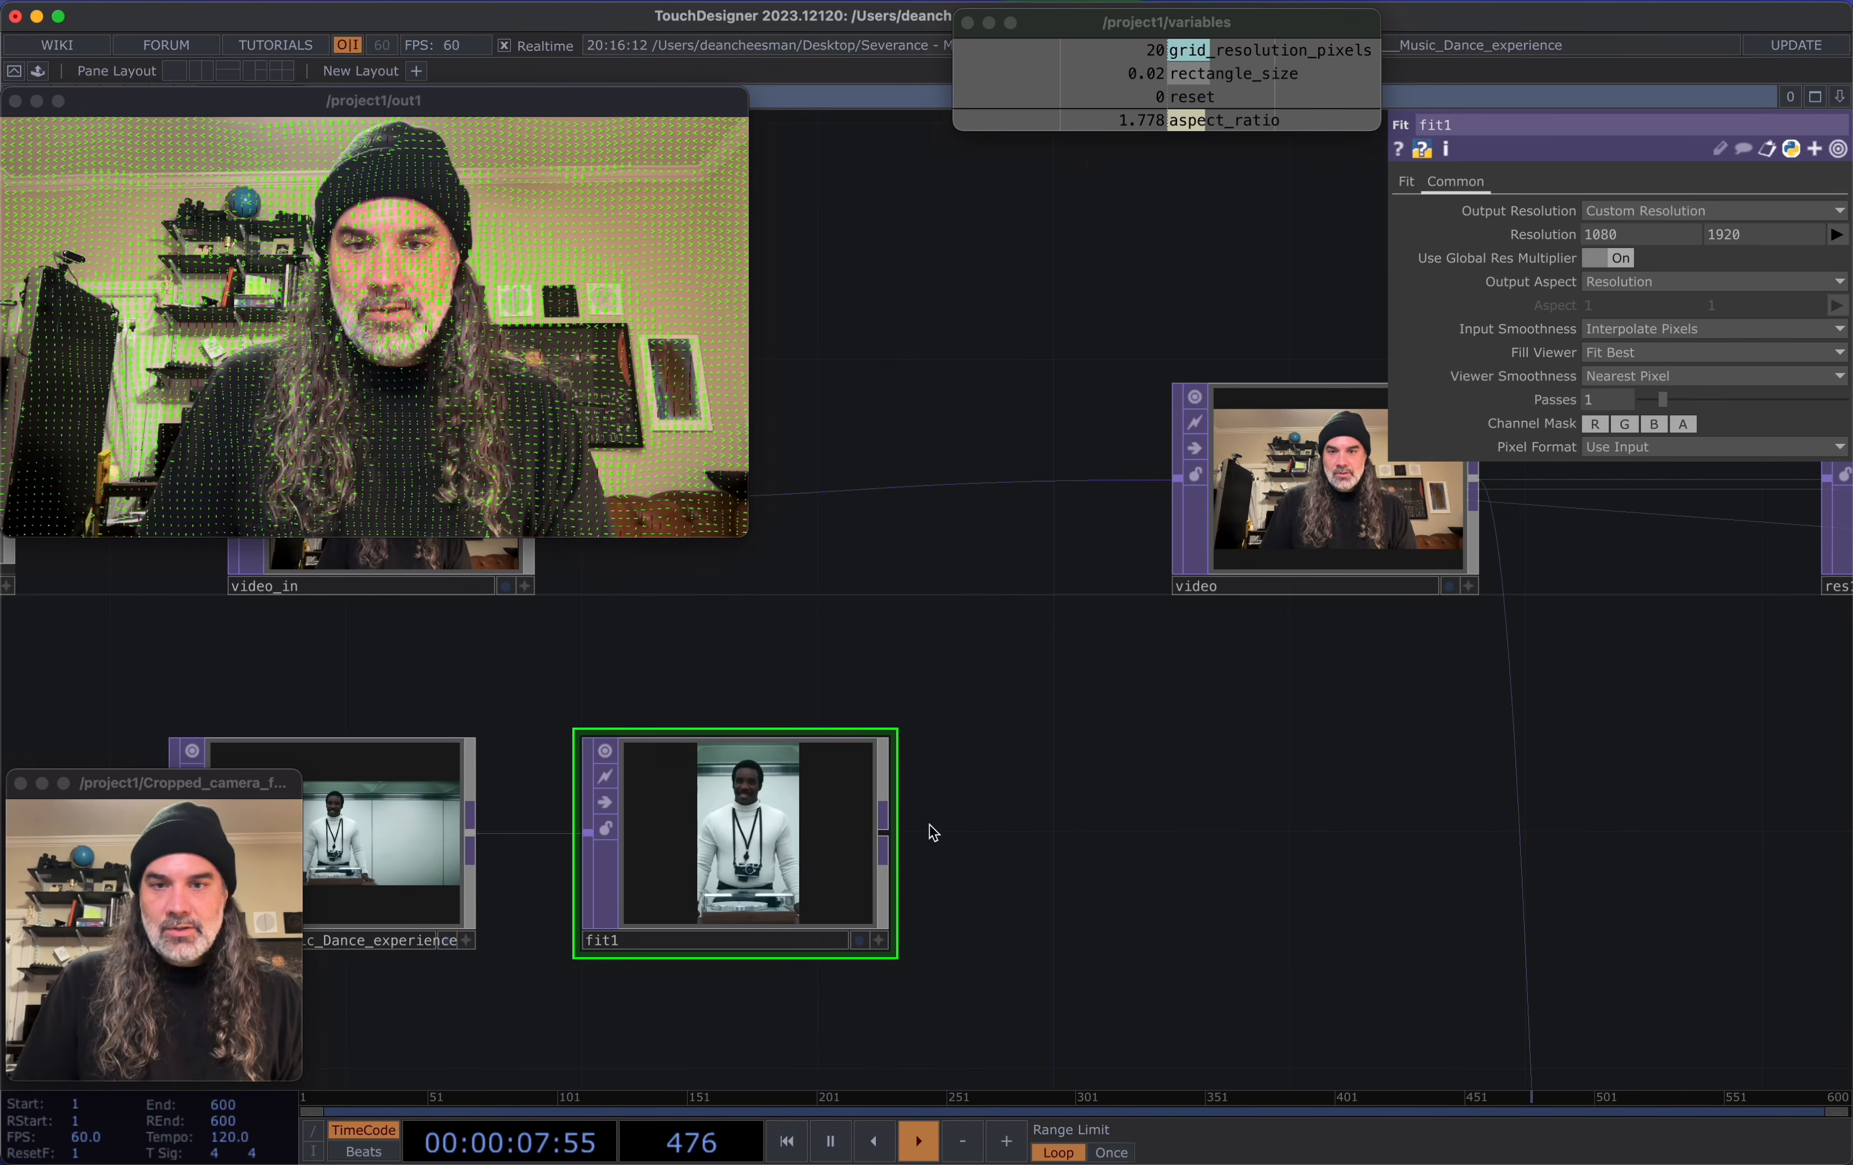
drag(1143, 501, 1175, 482)
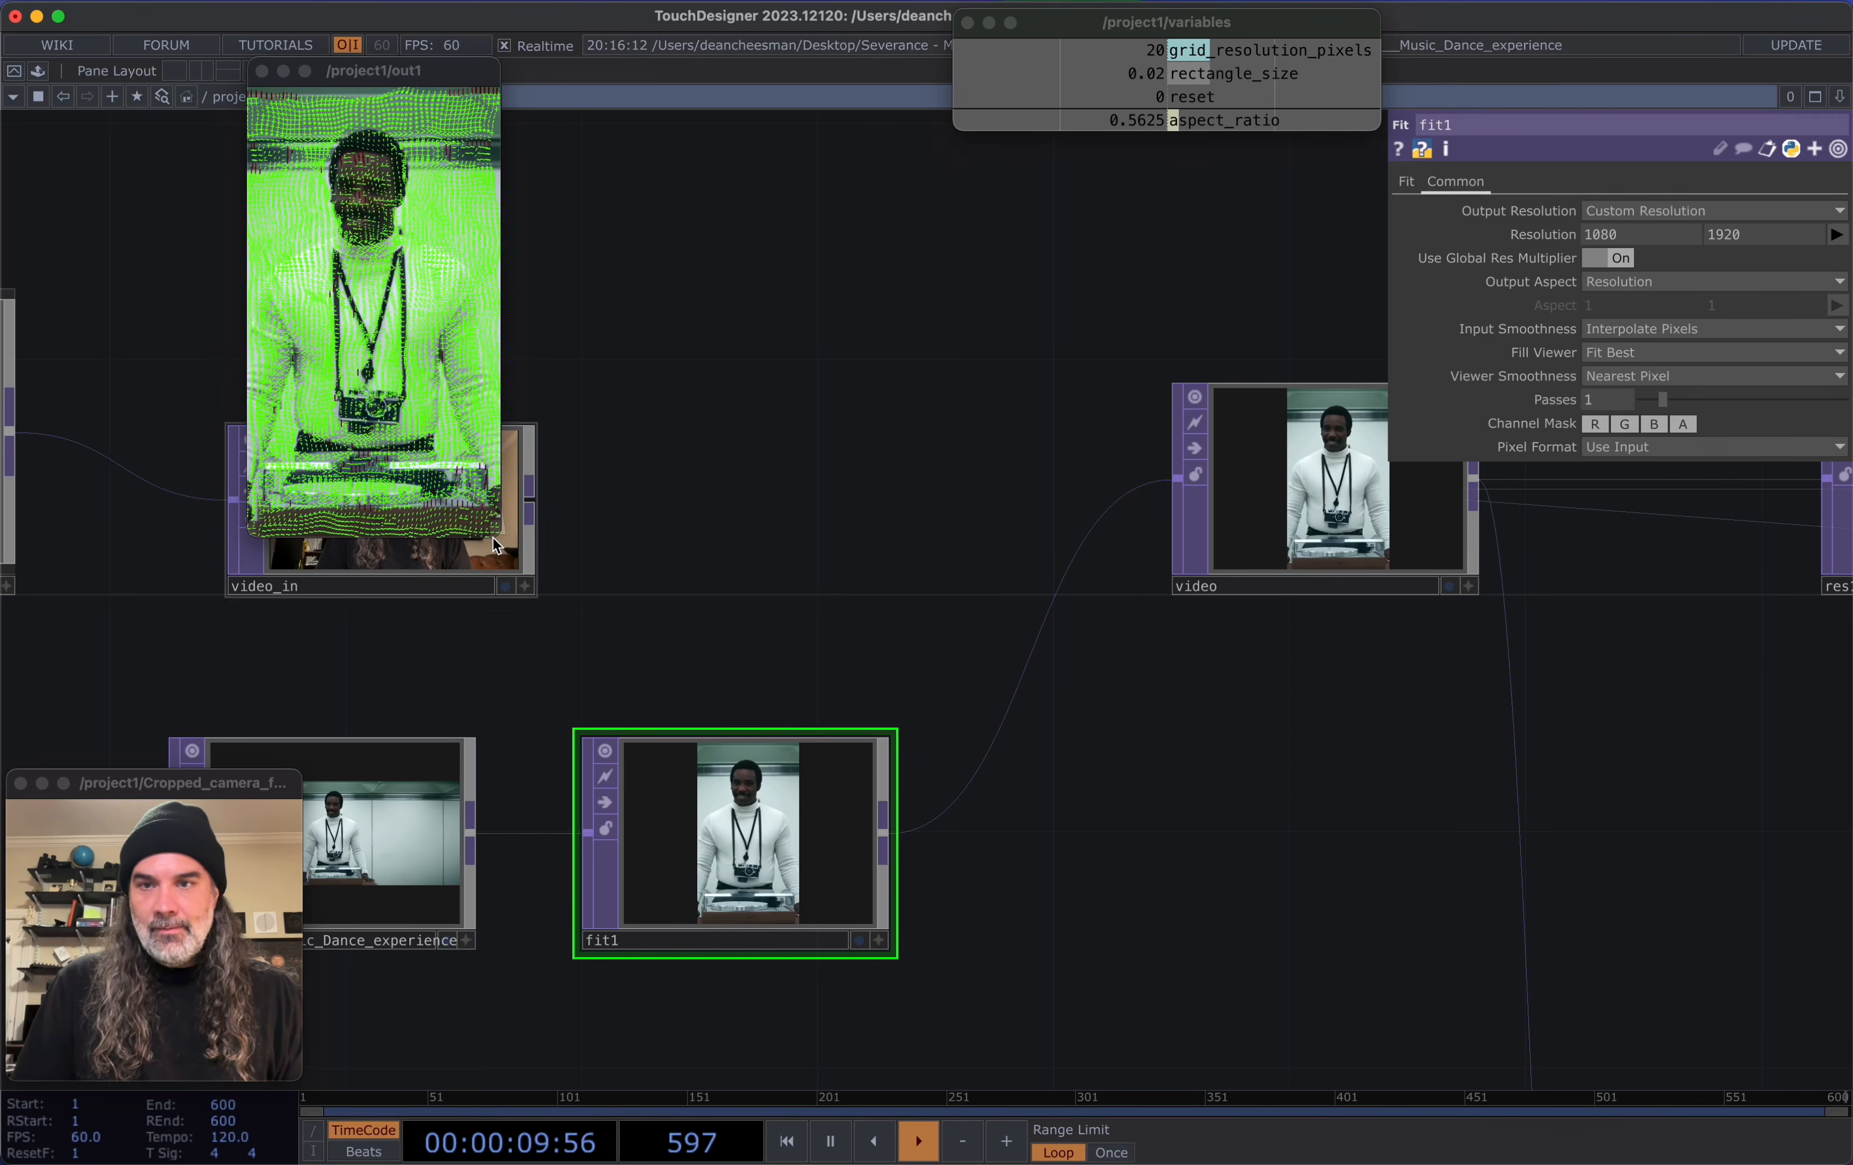
drag(494, 539, 845, 1150)
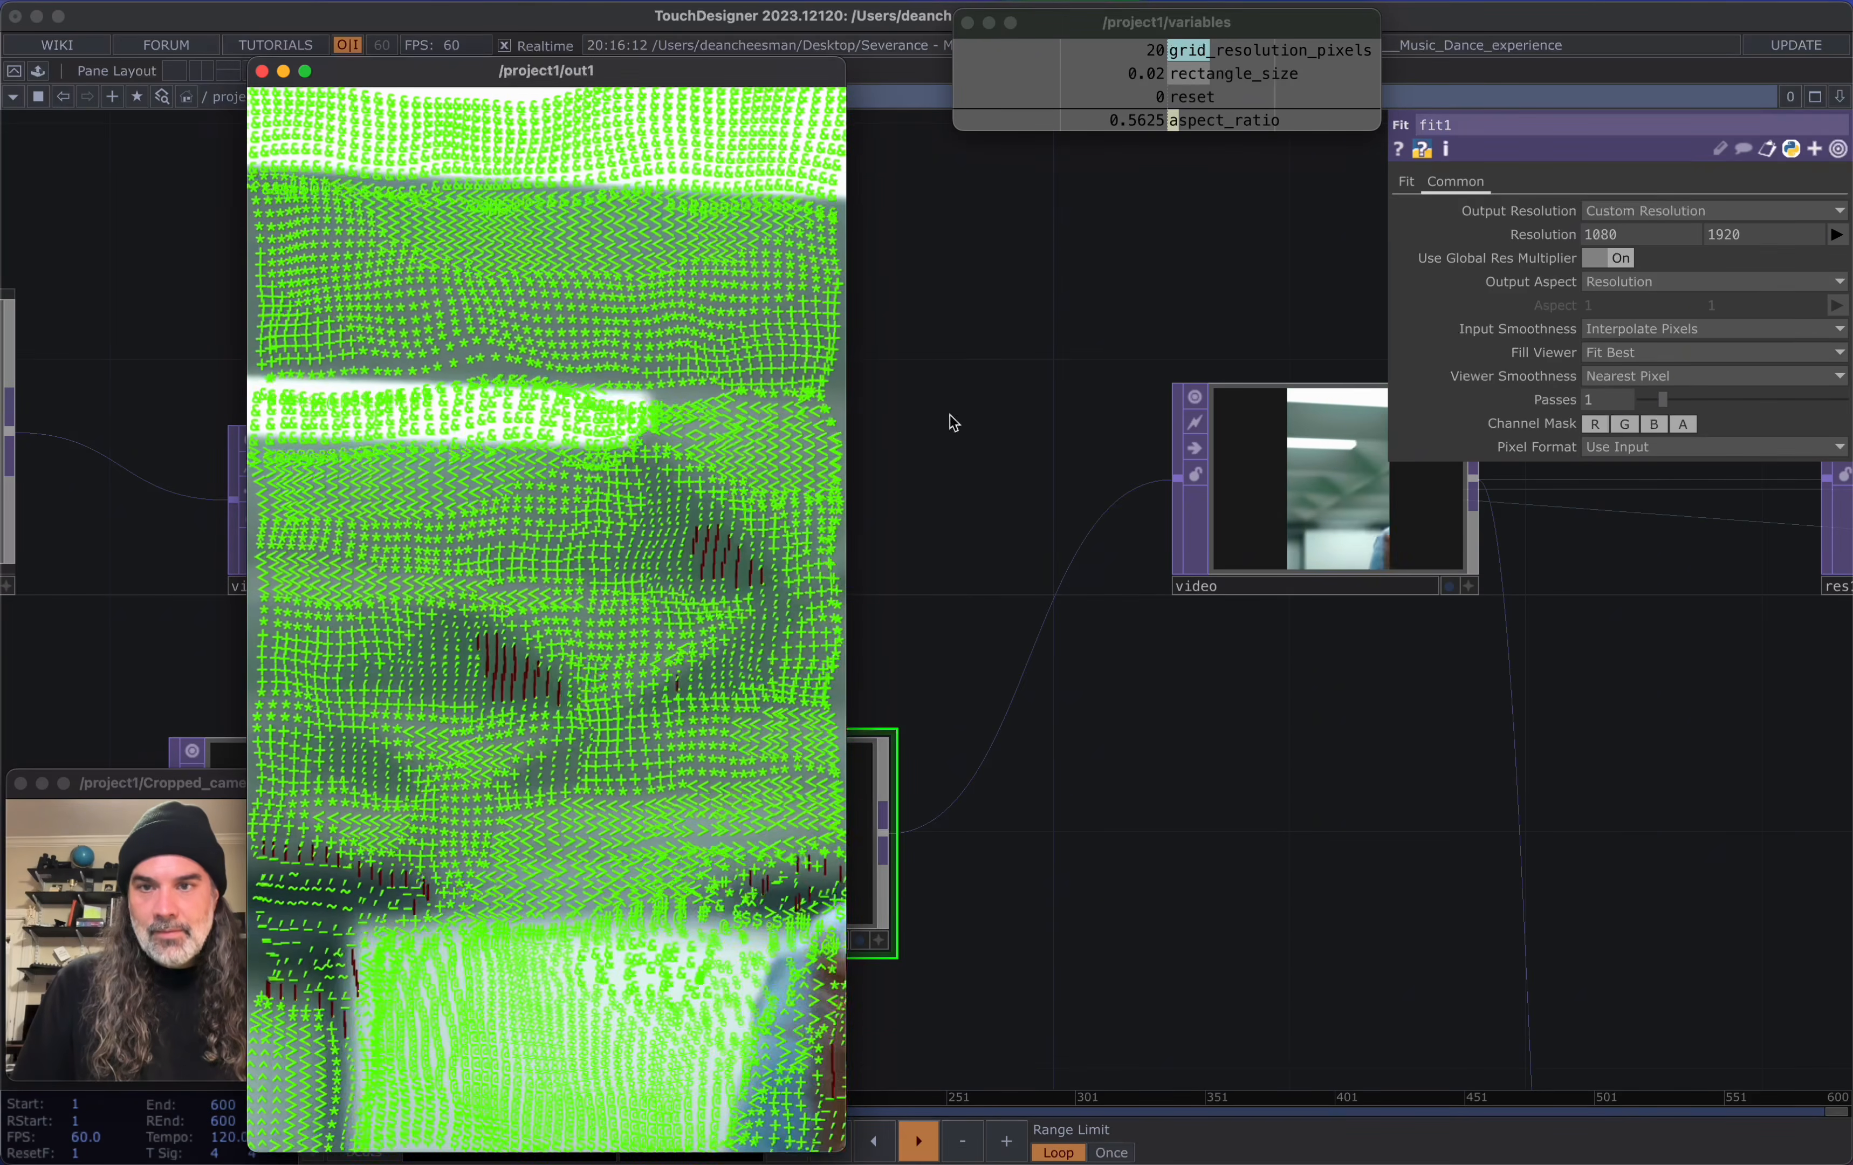
Set constant1's grid_resolution_pixels to 20 and its rectangle_size to 0.011
scroll(1130, 699, down, 2)
drag(858, 381, 1511, 765)
scroll(1278, 633, down, 3)
scroll(1347, 767, down, 2)
drag(1245, 887, 946, 1113)
click(1373, 539)
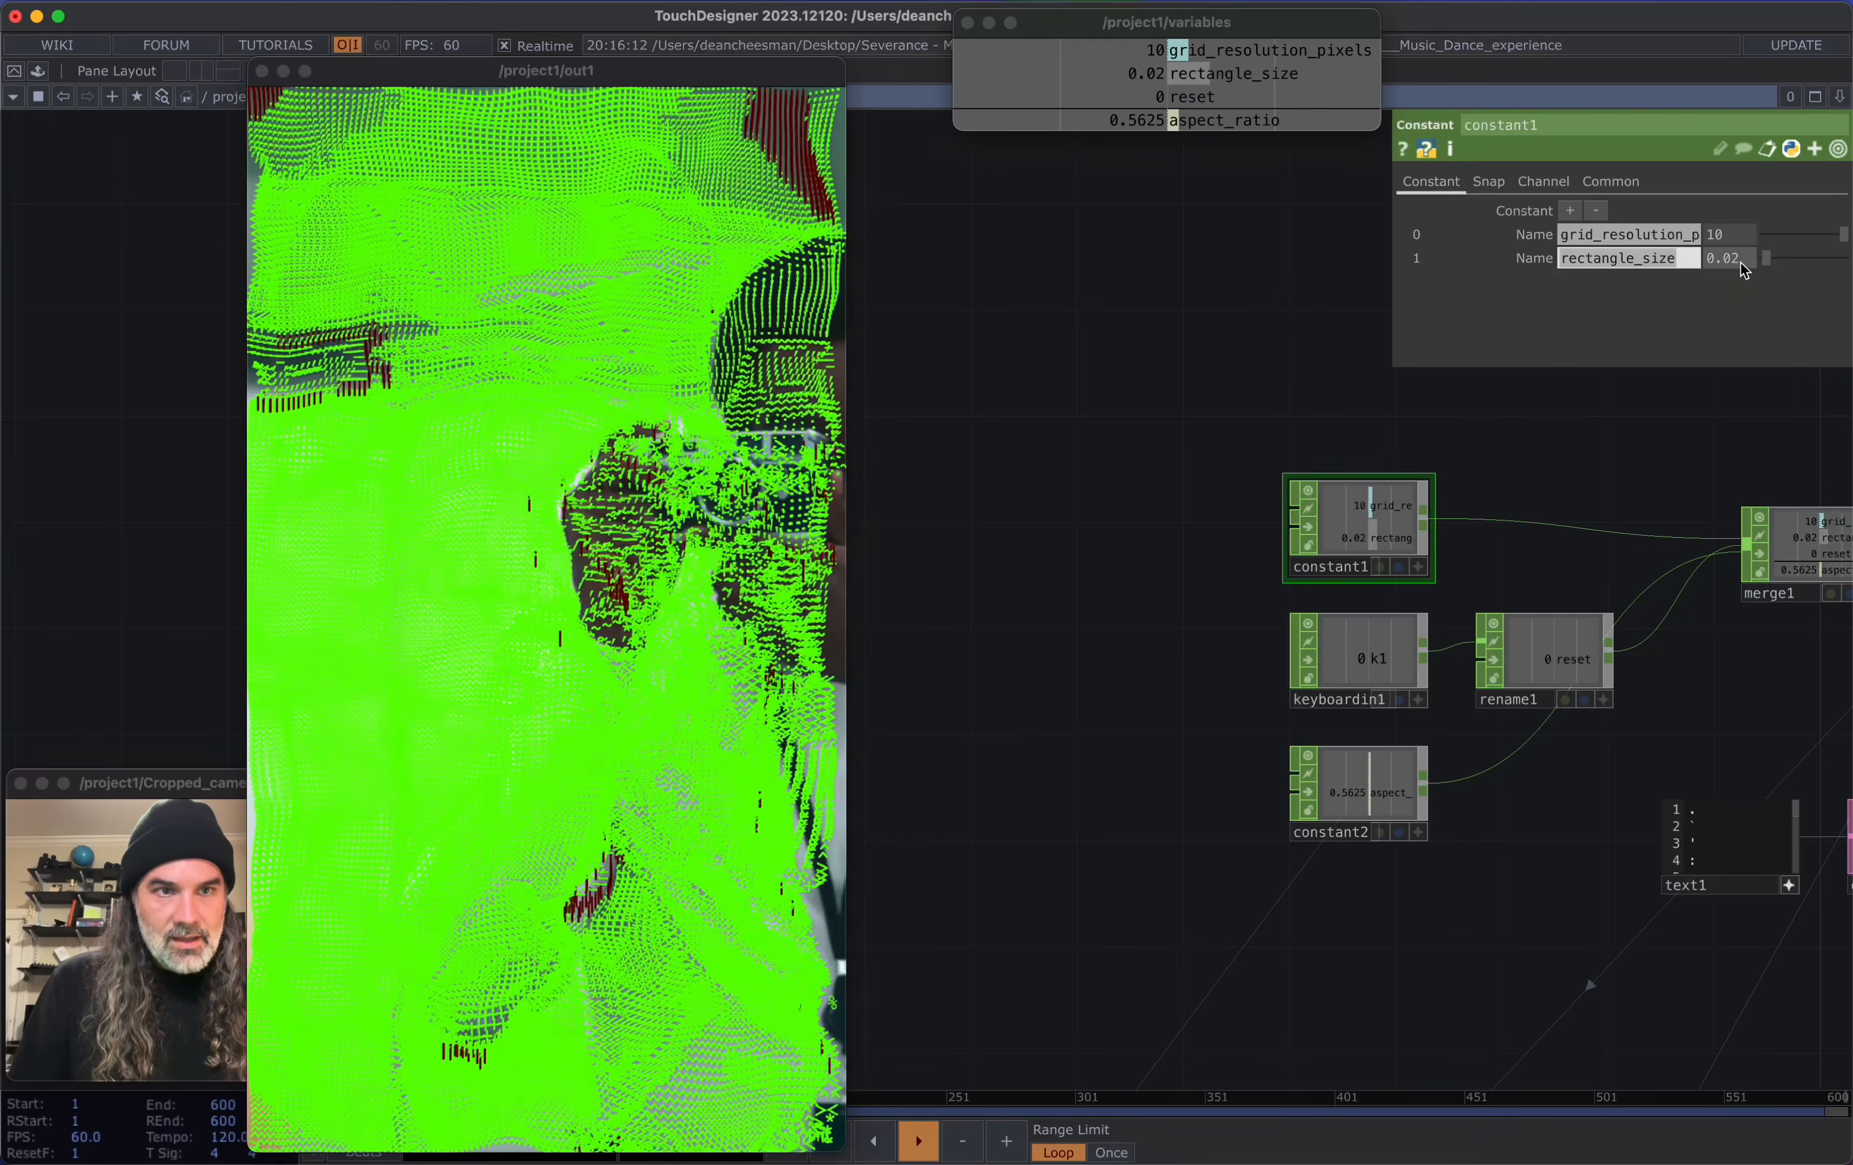
middle_drag(1744, 269, 1747, 291)
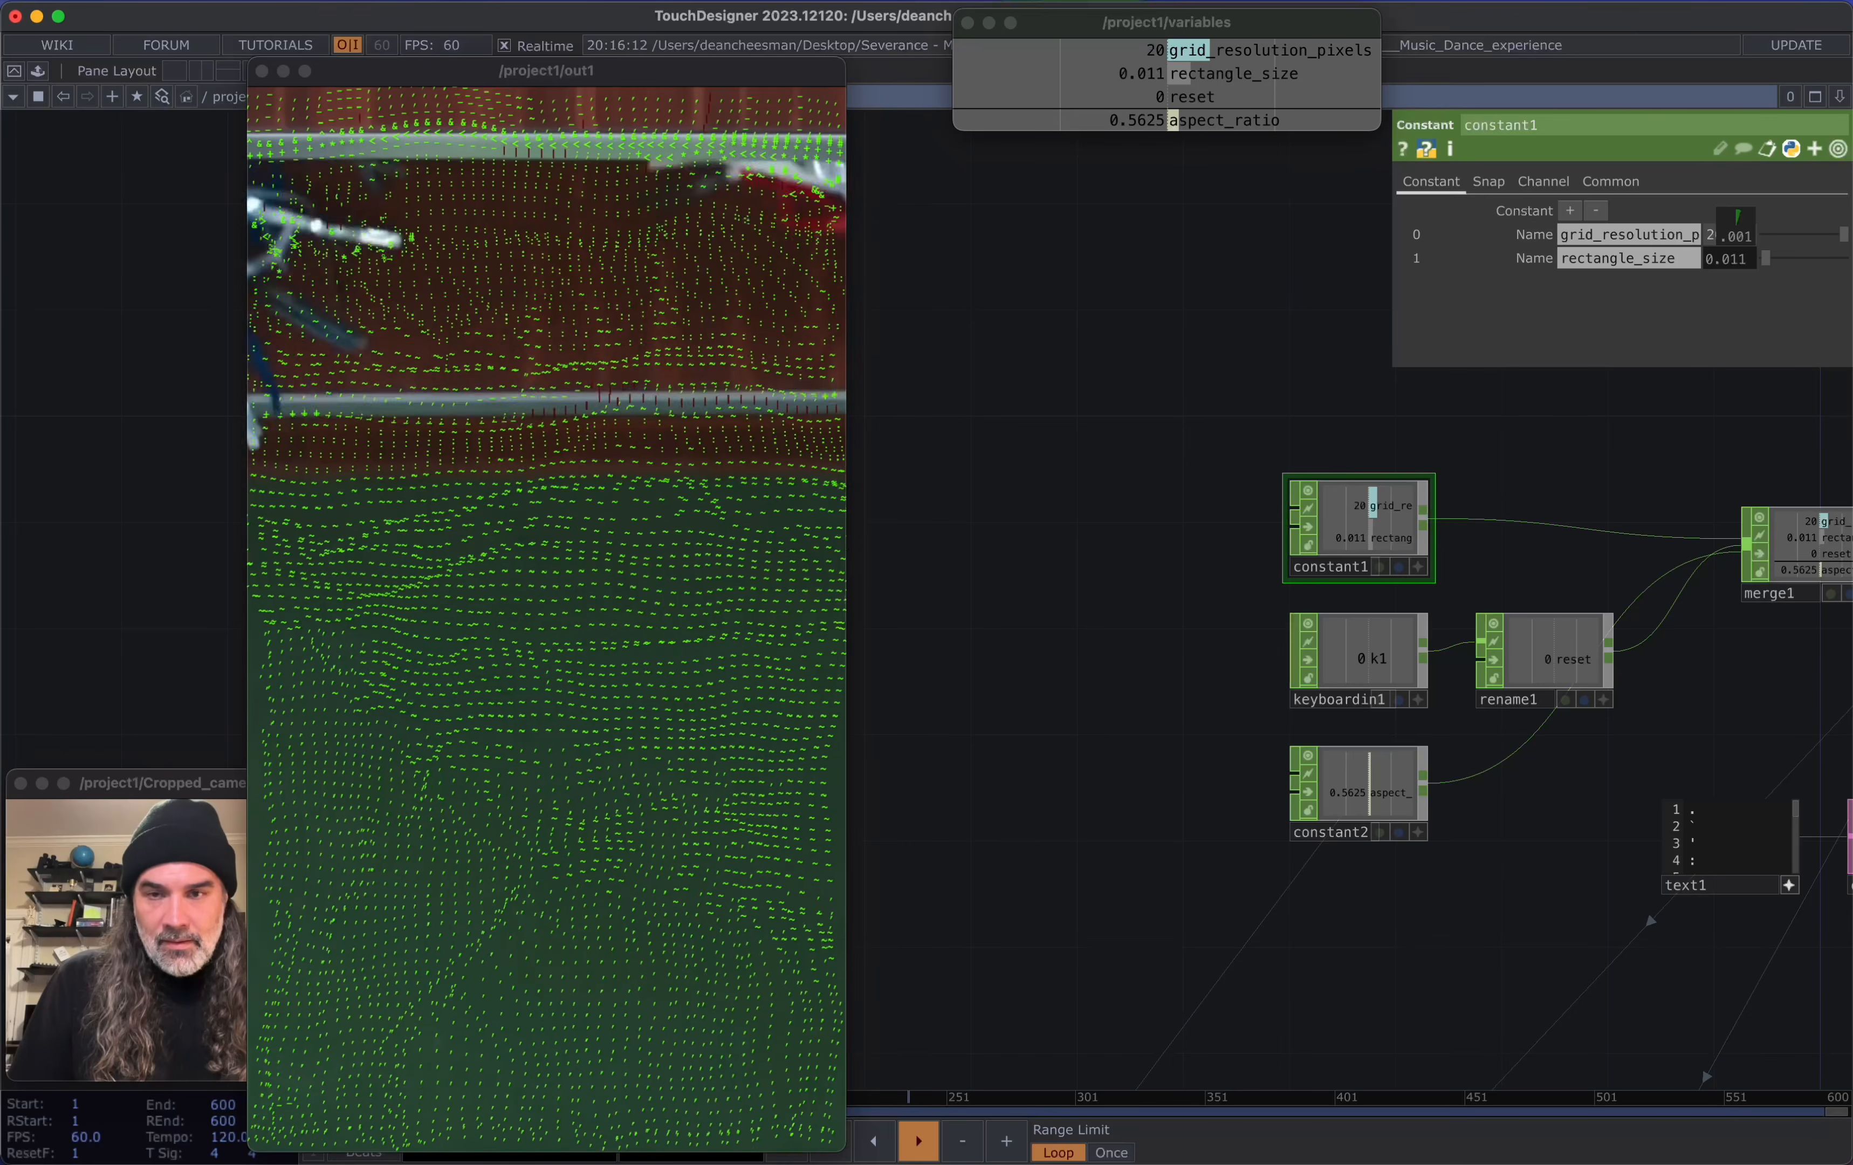
Space out the compositing chain by moving comp1 and constant4 farther from render1
key(h)
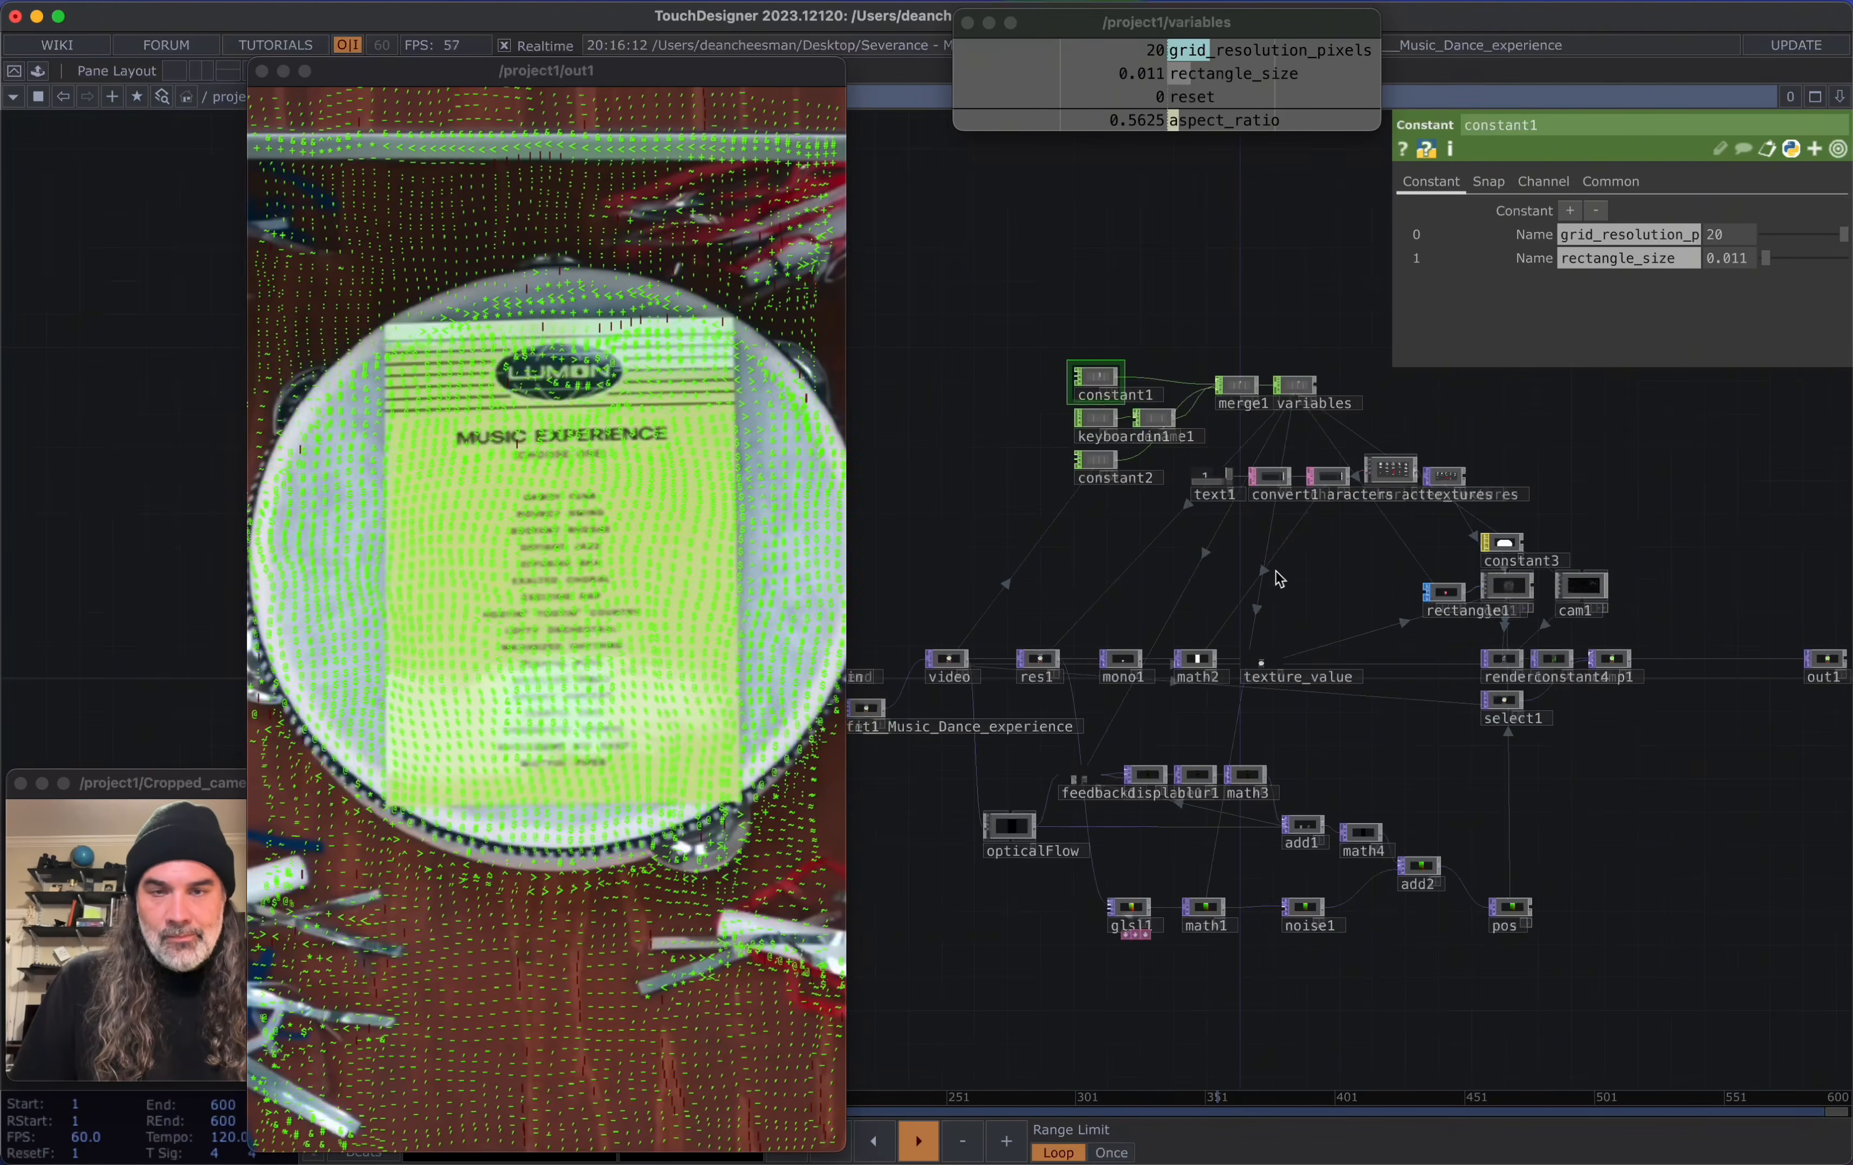
scroll(1394, 621, up, 8)
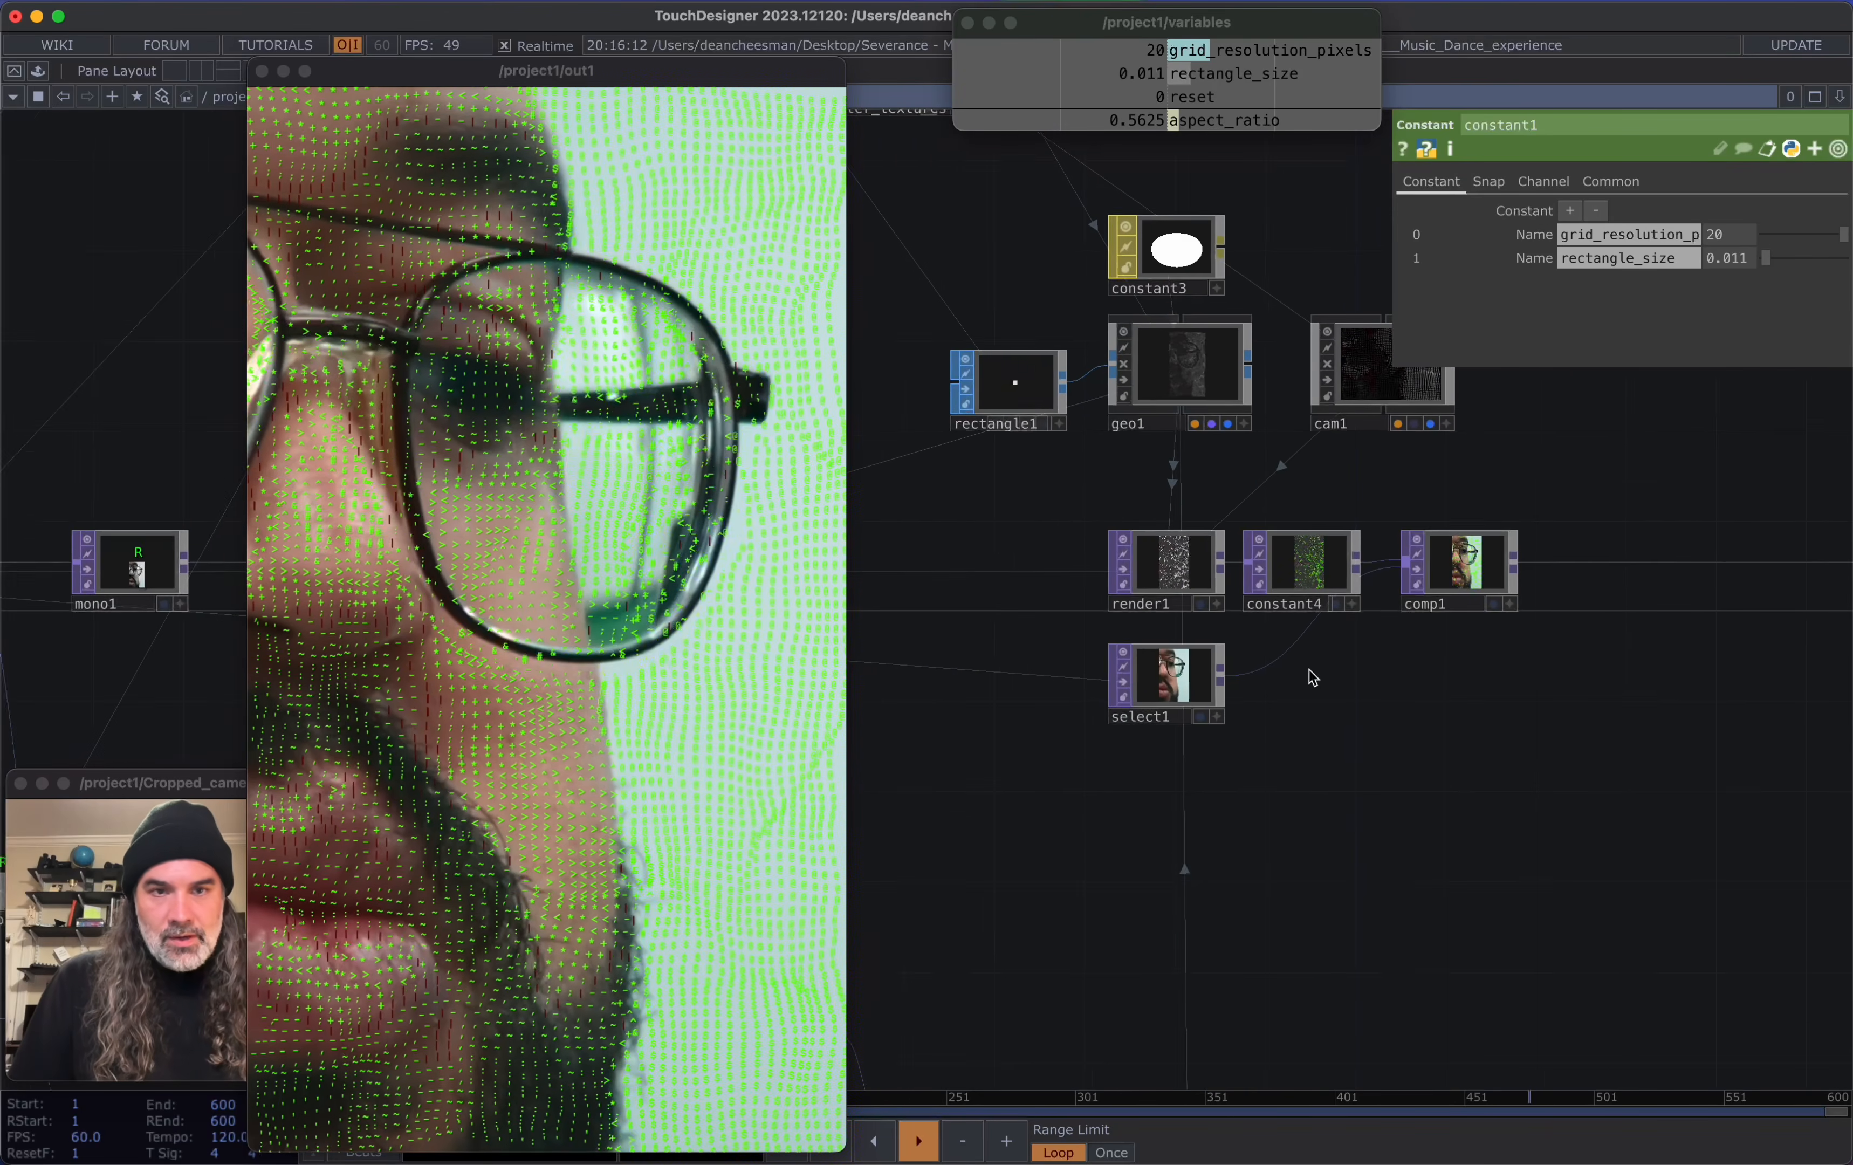
scroll(1367, 661, up, 1)
scroll(1328, 637, up, 3)
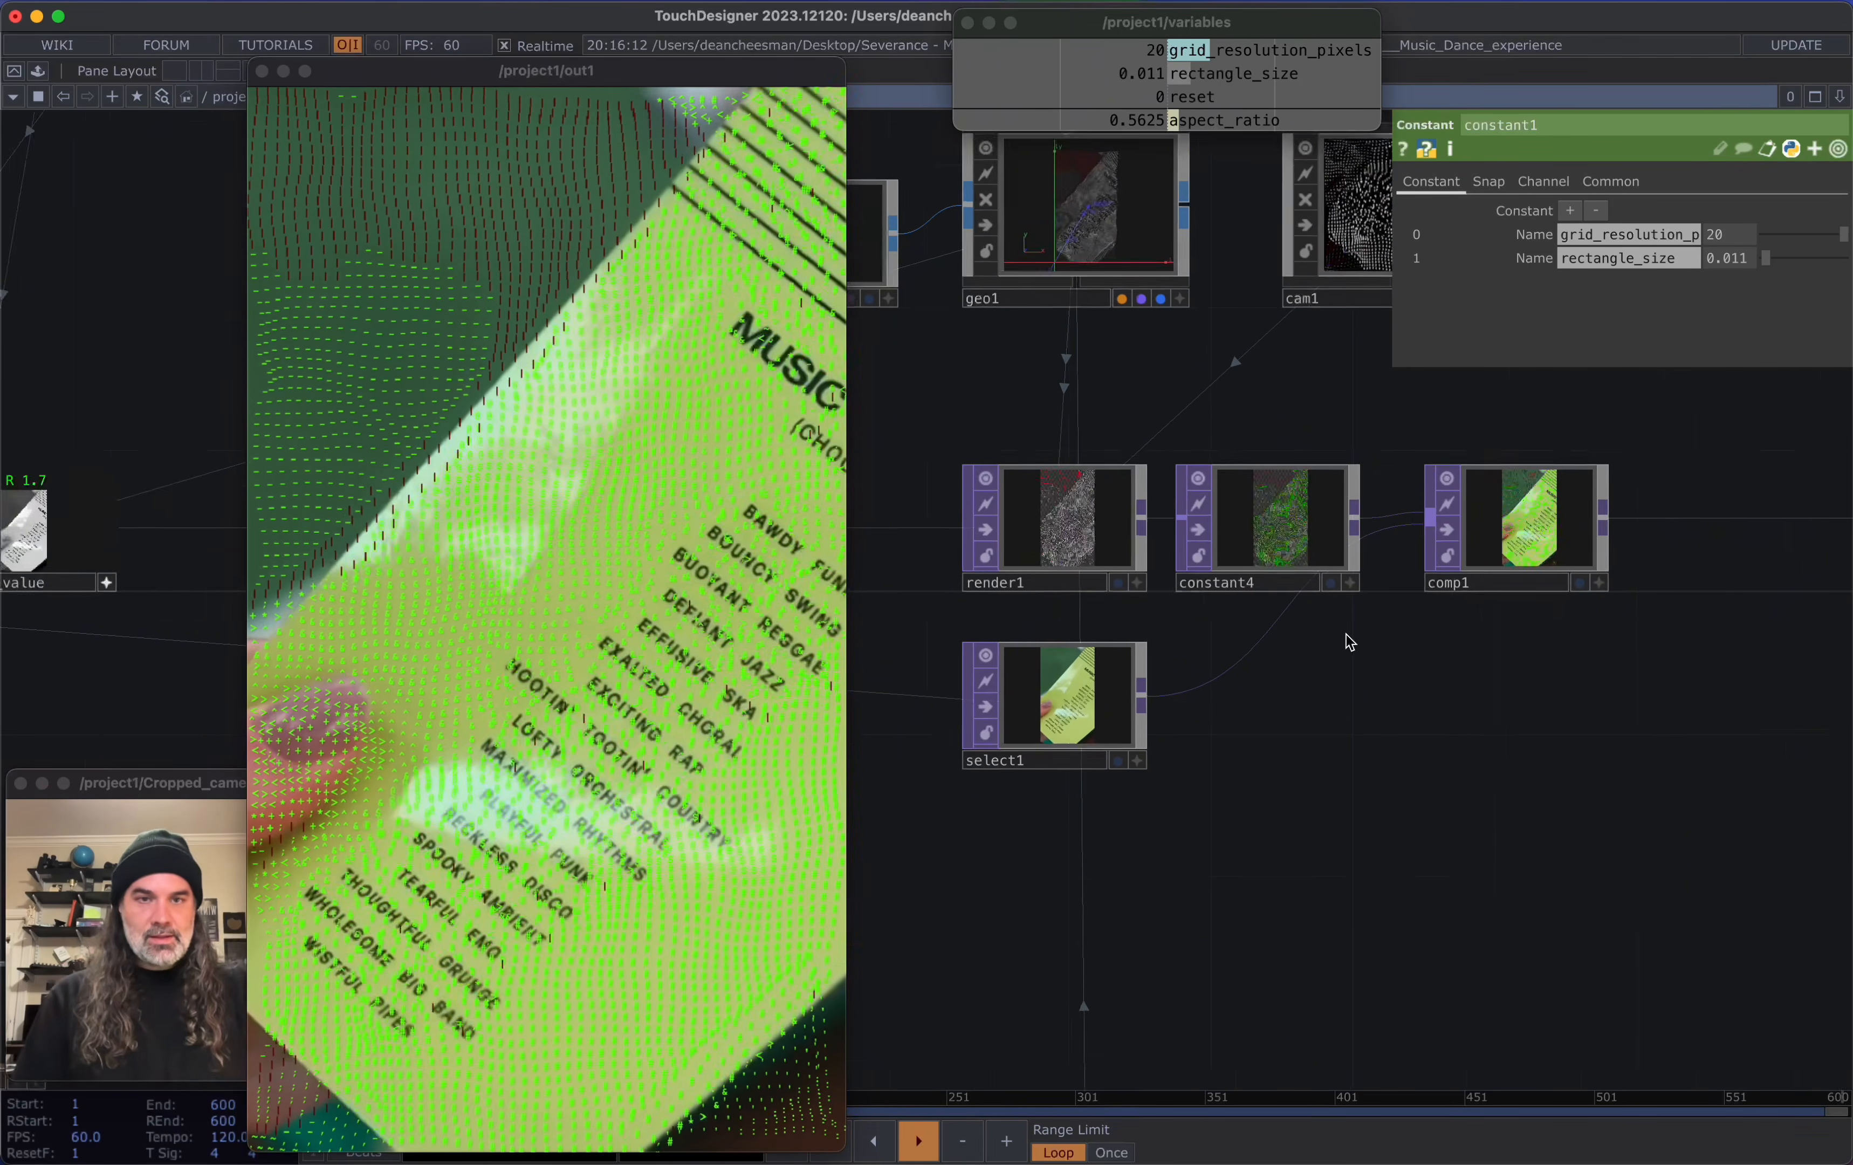
drag(1464, 593, 1578, 593)
drag(1635, 660, 1671, 623)
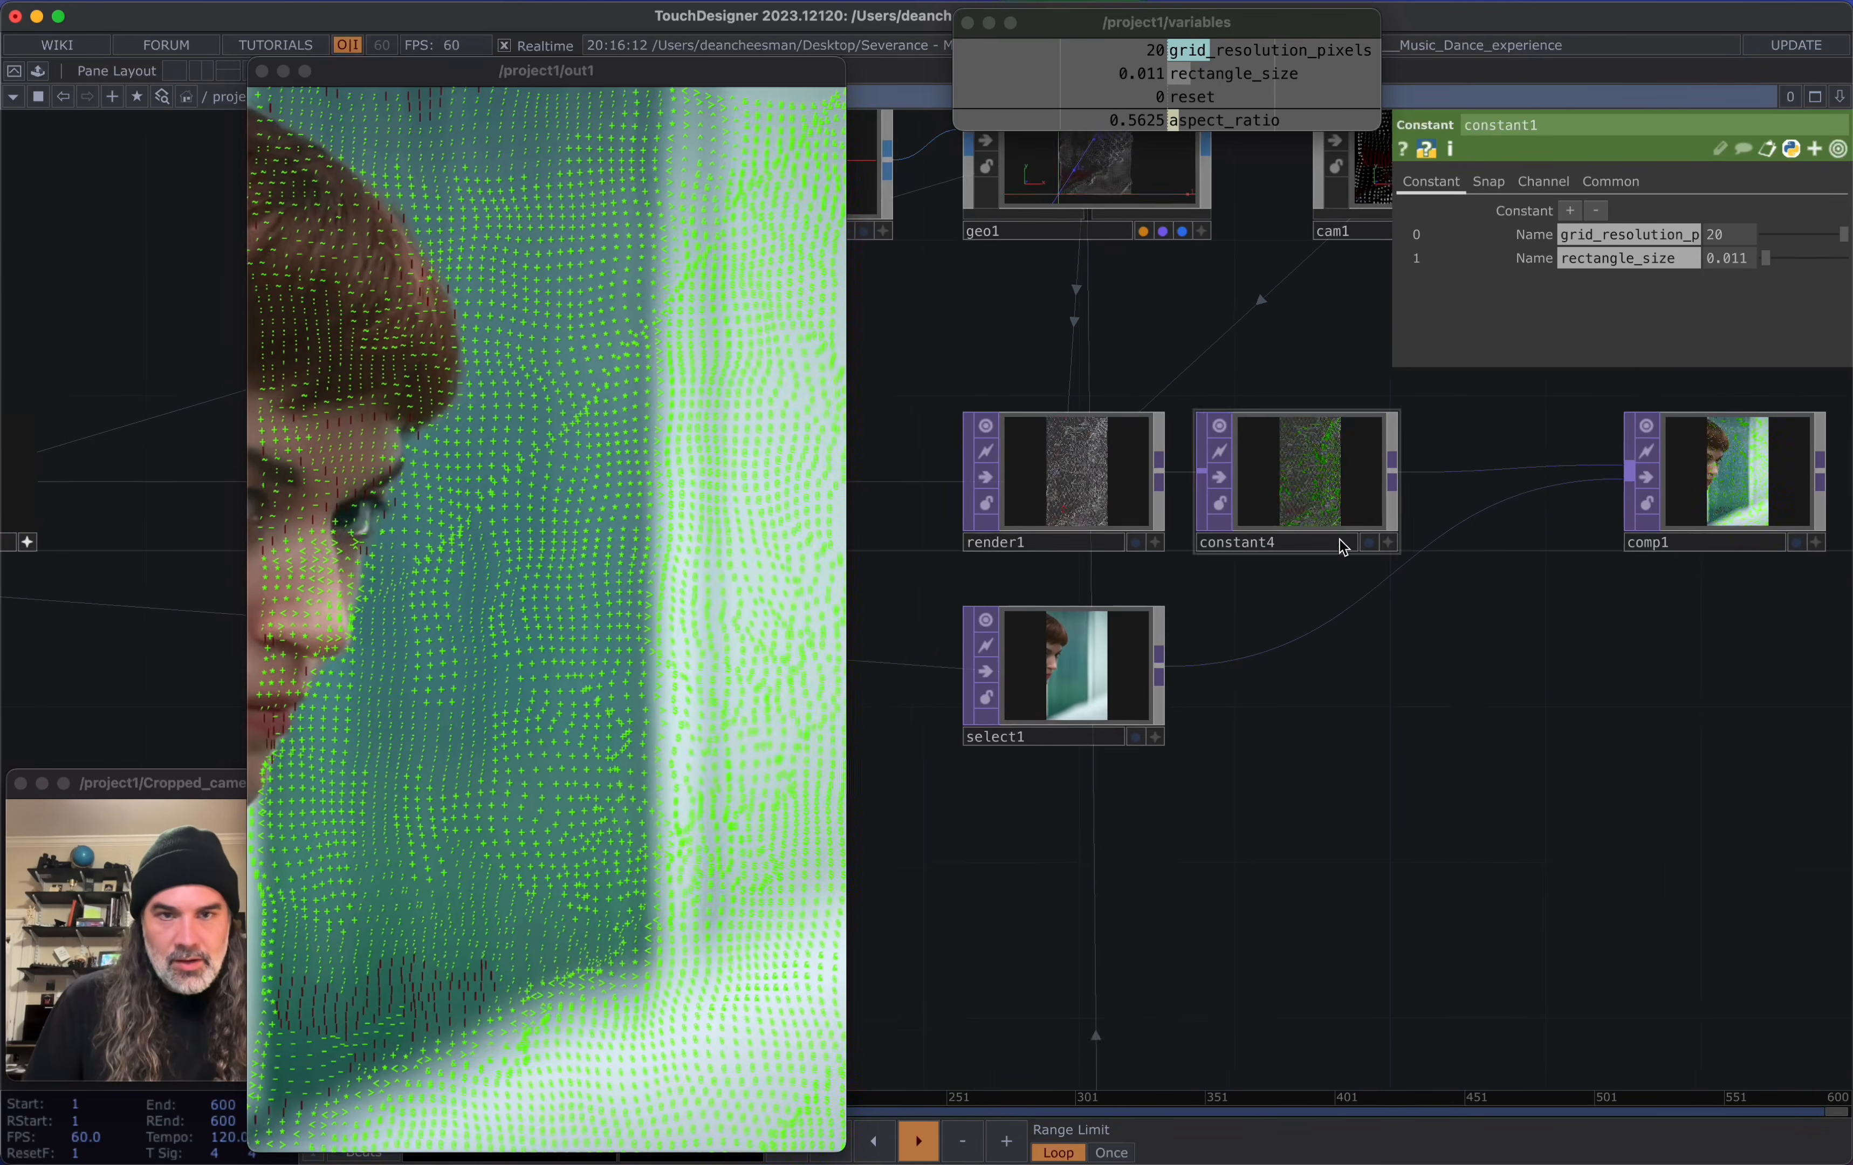
drag(1274, 458, 1352, 451)
Bypass constant4 and set comp1's Operation to Add
double_click(1372, 467)
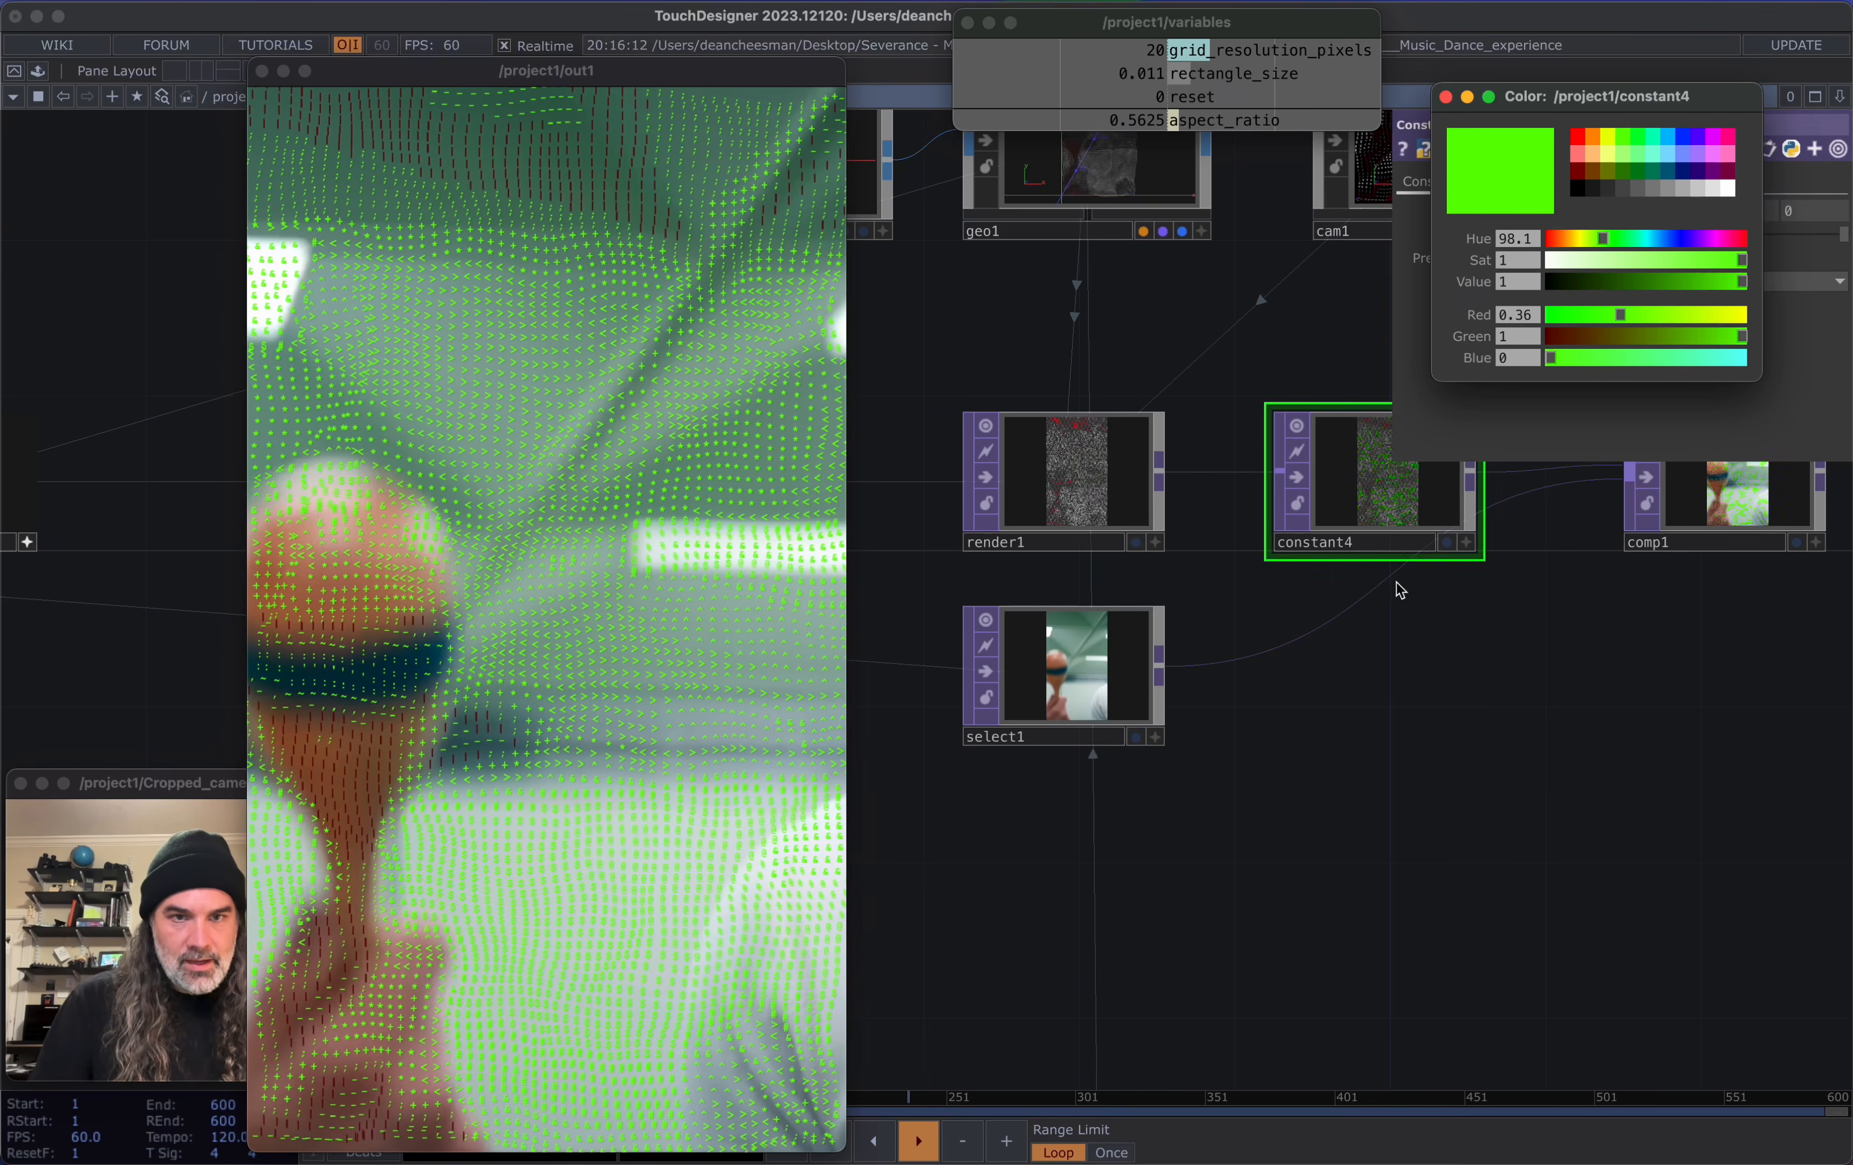
middle_drag(1377, 497, 1360, 579)
click(1259, 560)
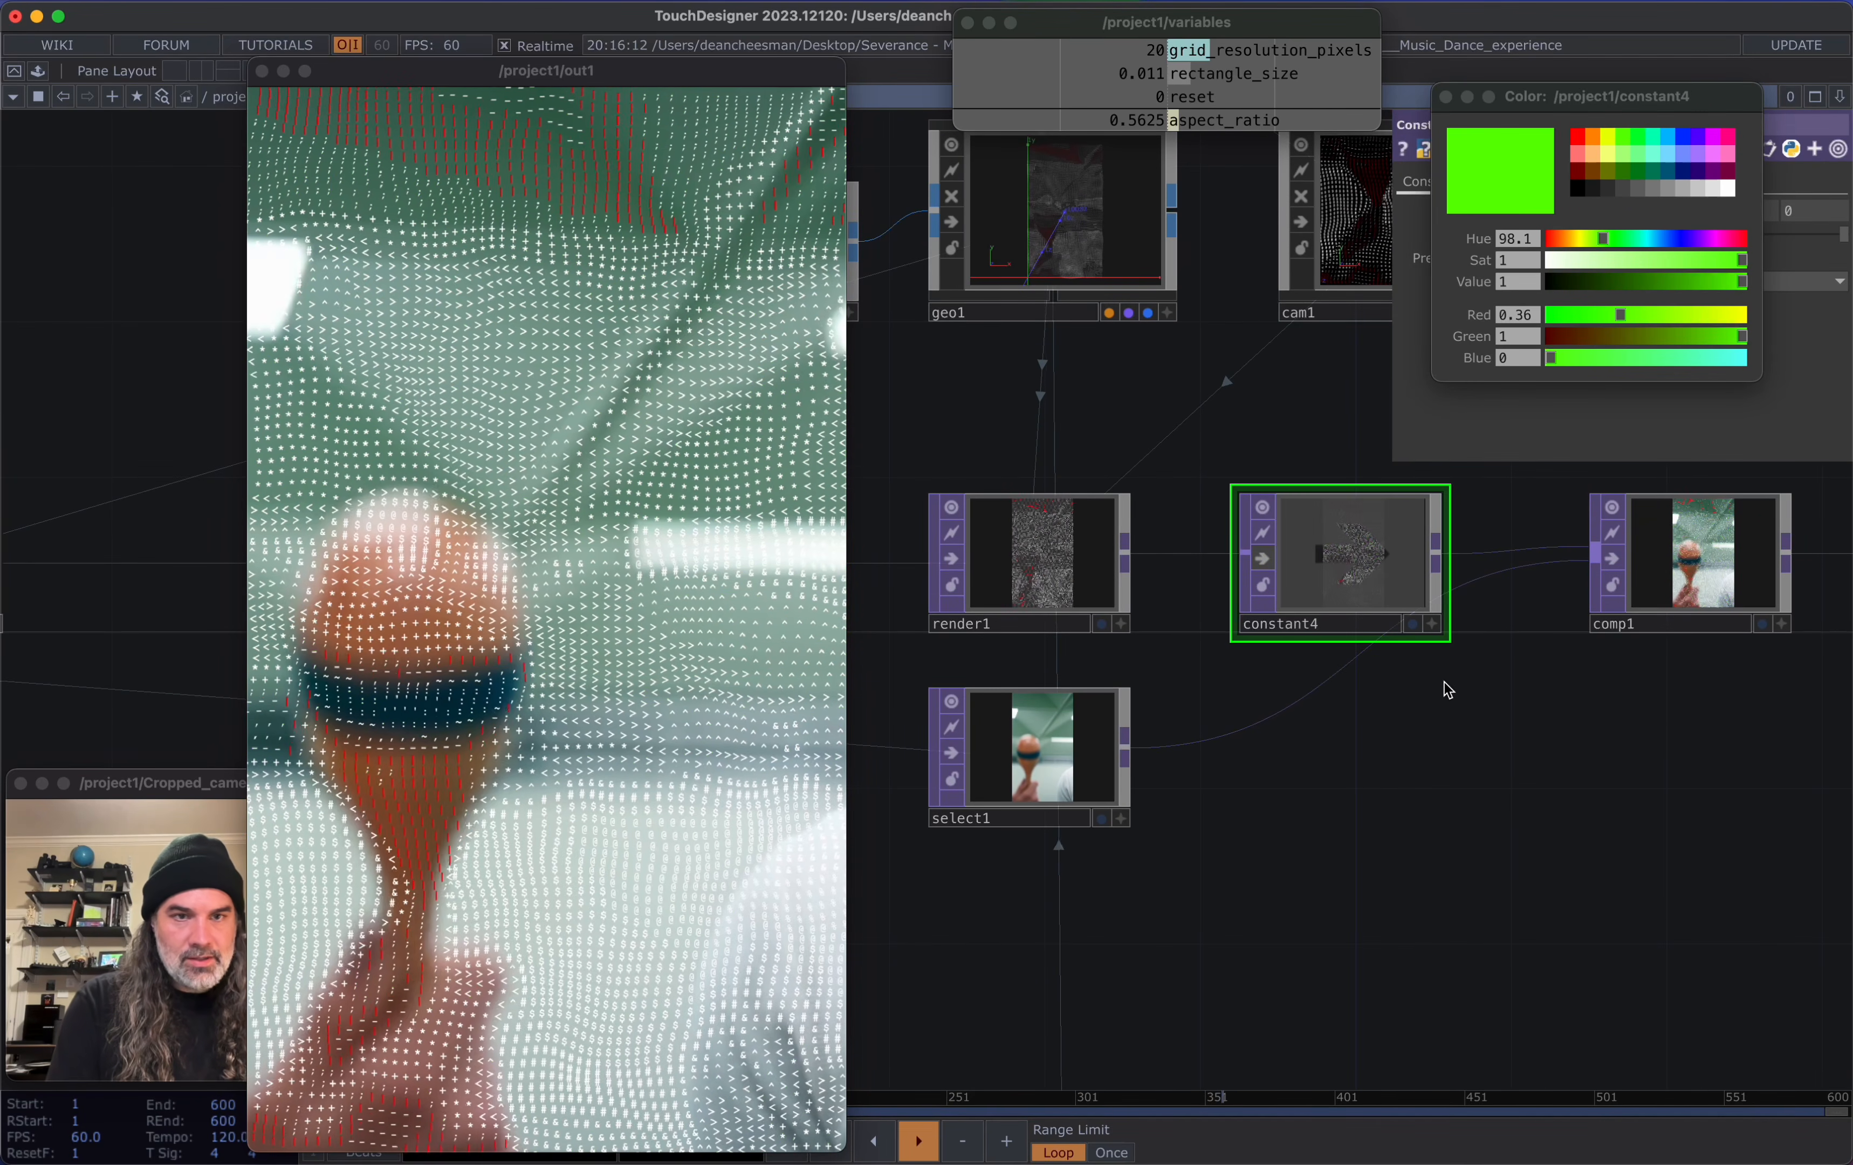
click(1646, 578)
click(1657, 307)
click(1624, 329)
Insert a Level TOP between select1 and comp1, set its Brightness 1 to 0.5, and enlarge the out1 viewer
drag(1356, 822, 1180, 884)
right_click(1074, 746)
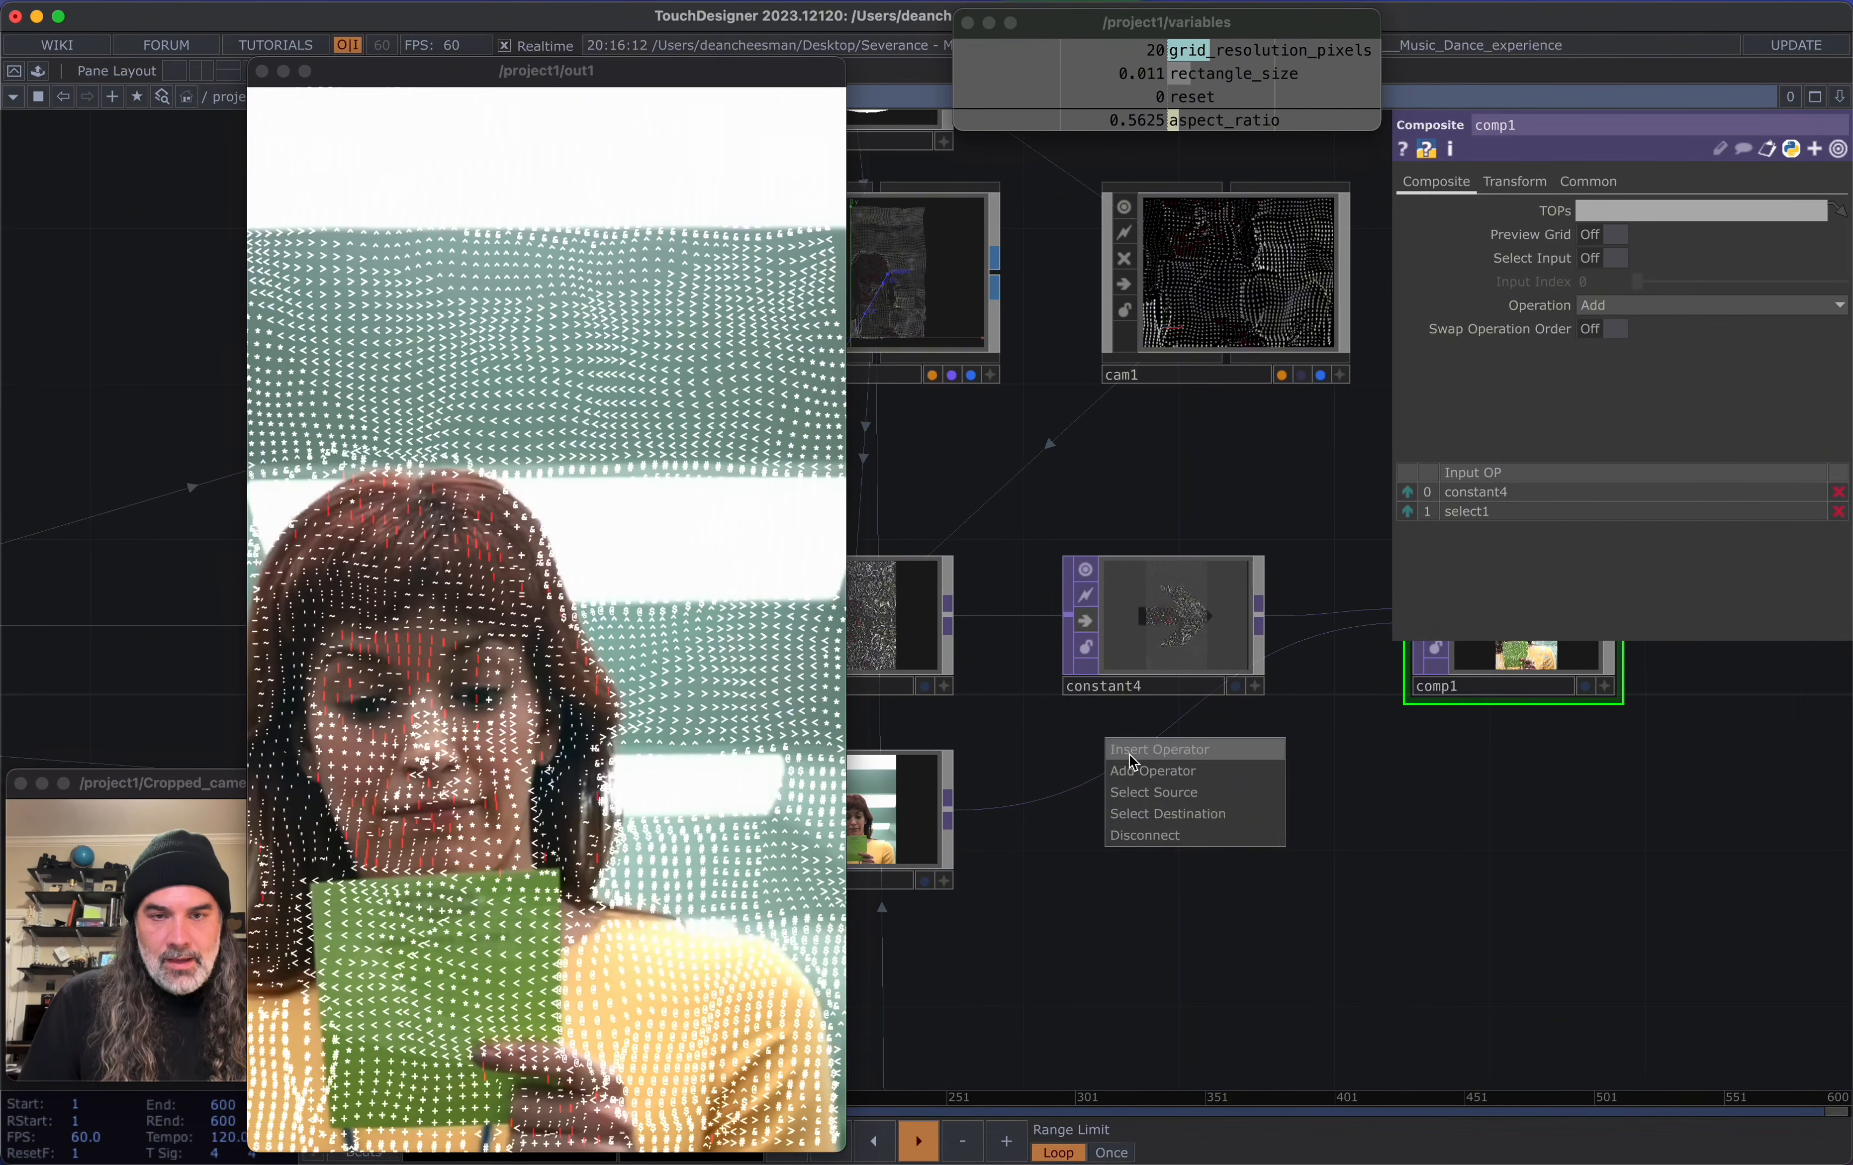
click(1132, 753)
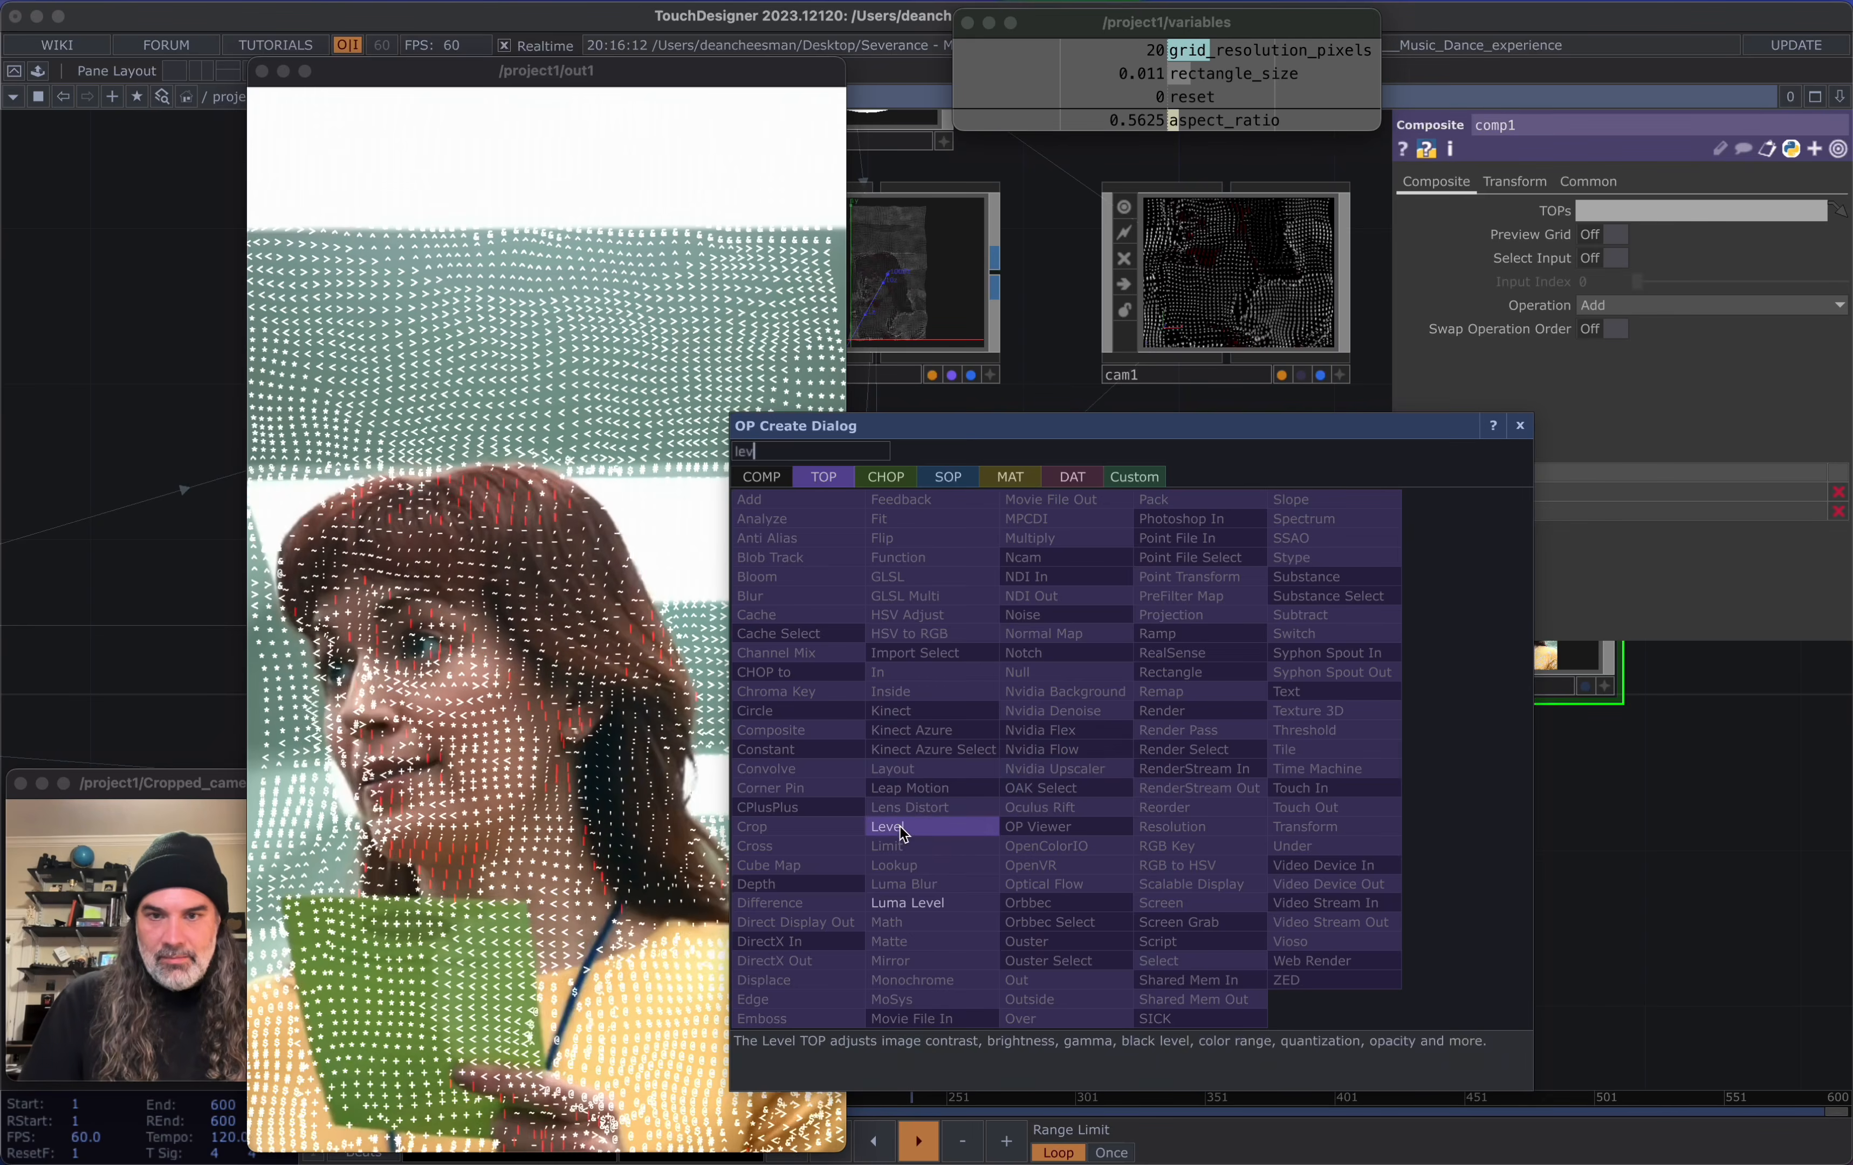
click(888, 825)
click(1203, 814)
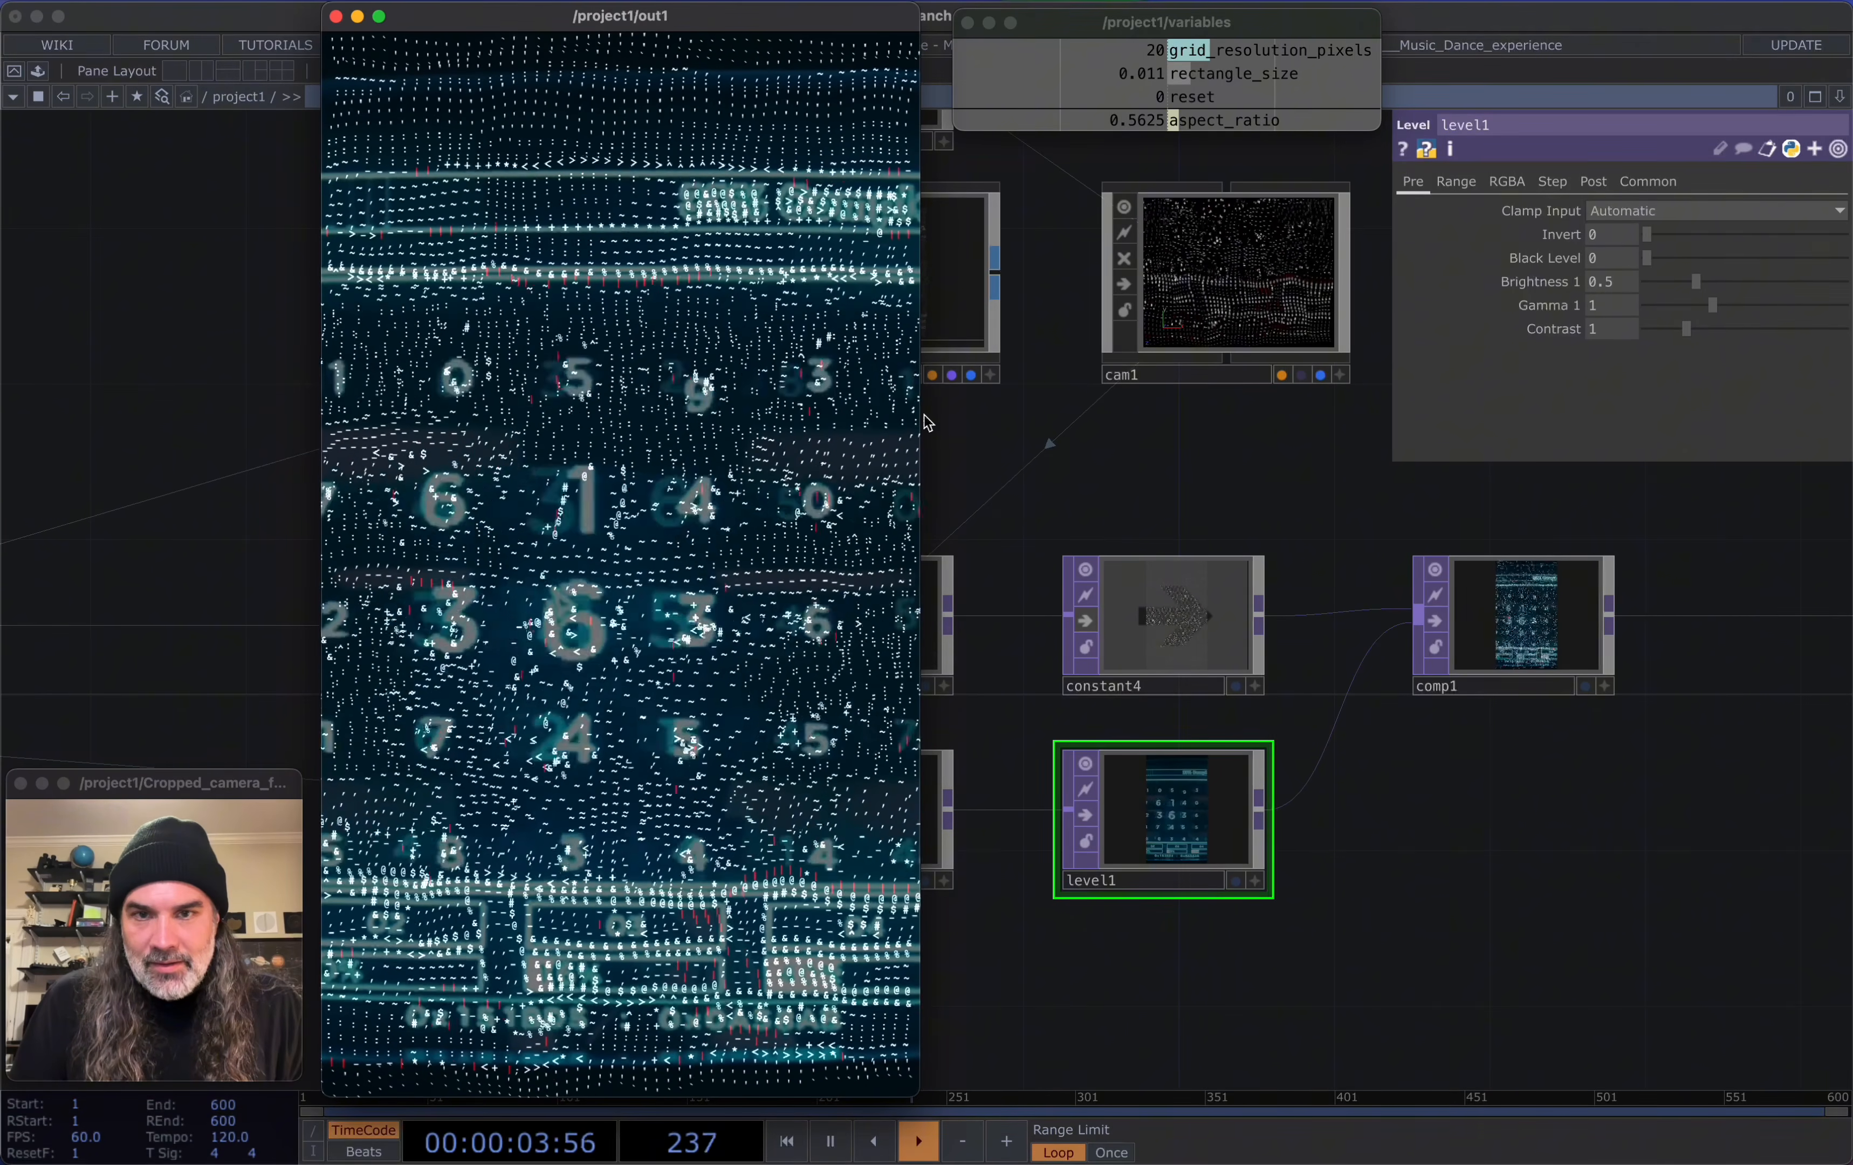
drag(922, 415, 1132, 426)
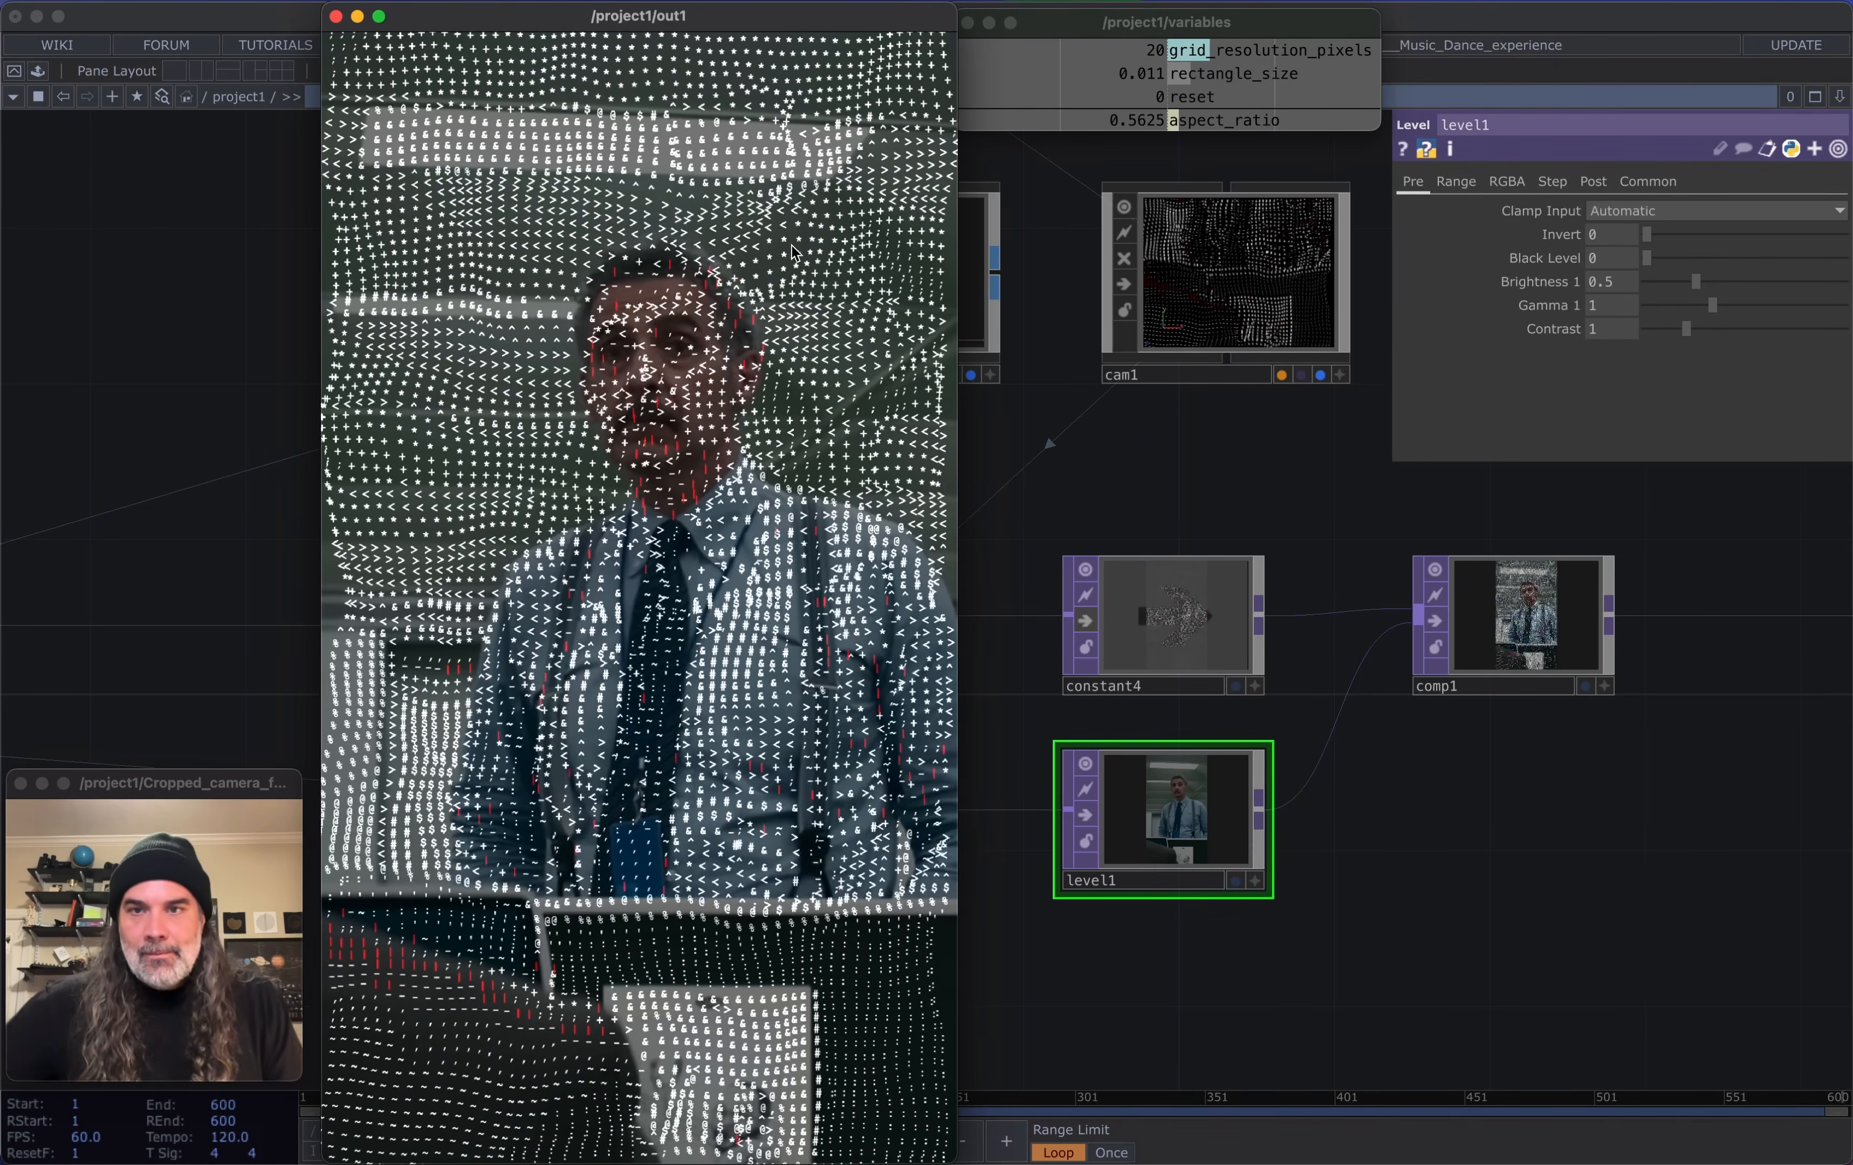
Try Multiply as comp1's Operation, and settle on Over
drag(1416, 771, 1576, 749)
click(1625, 590)
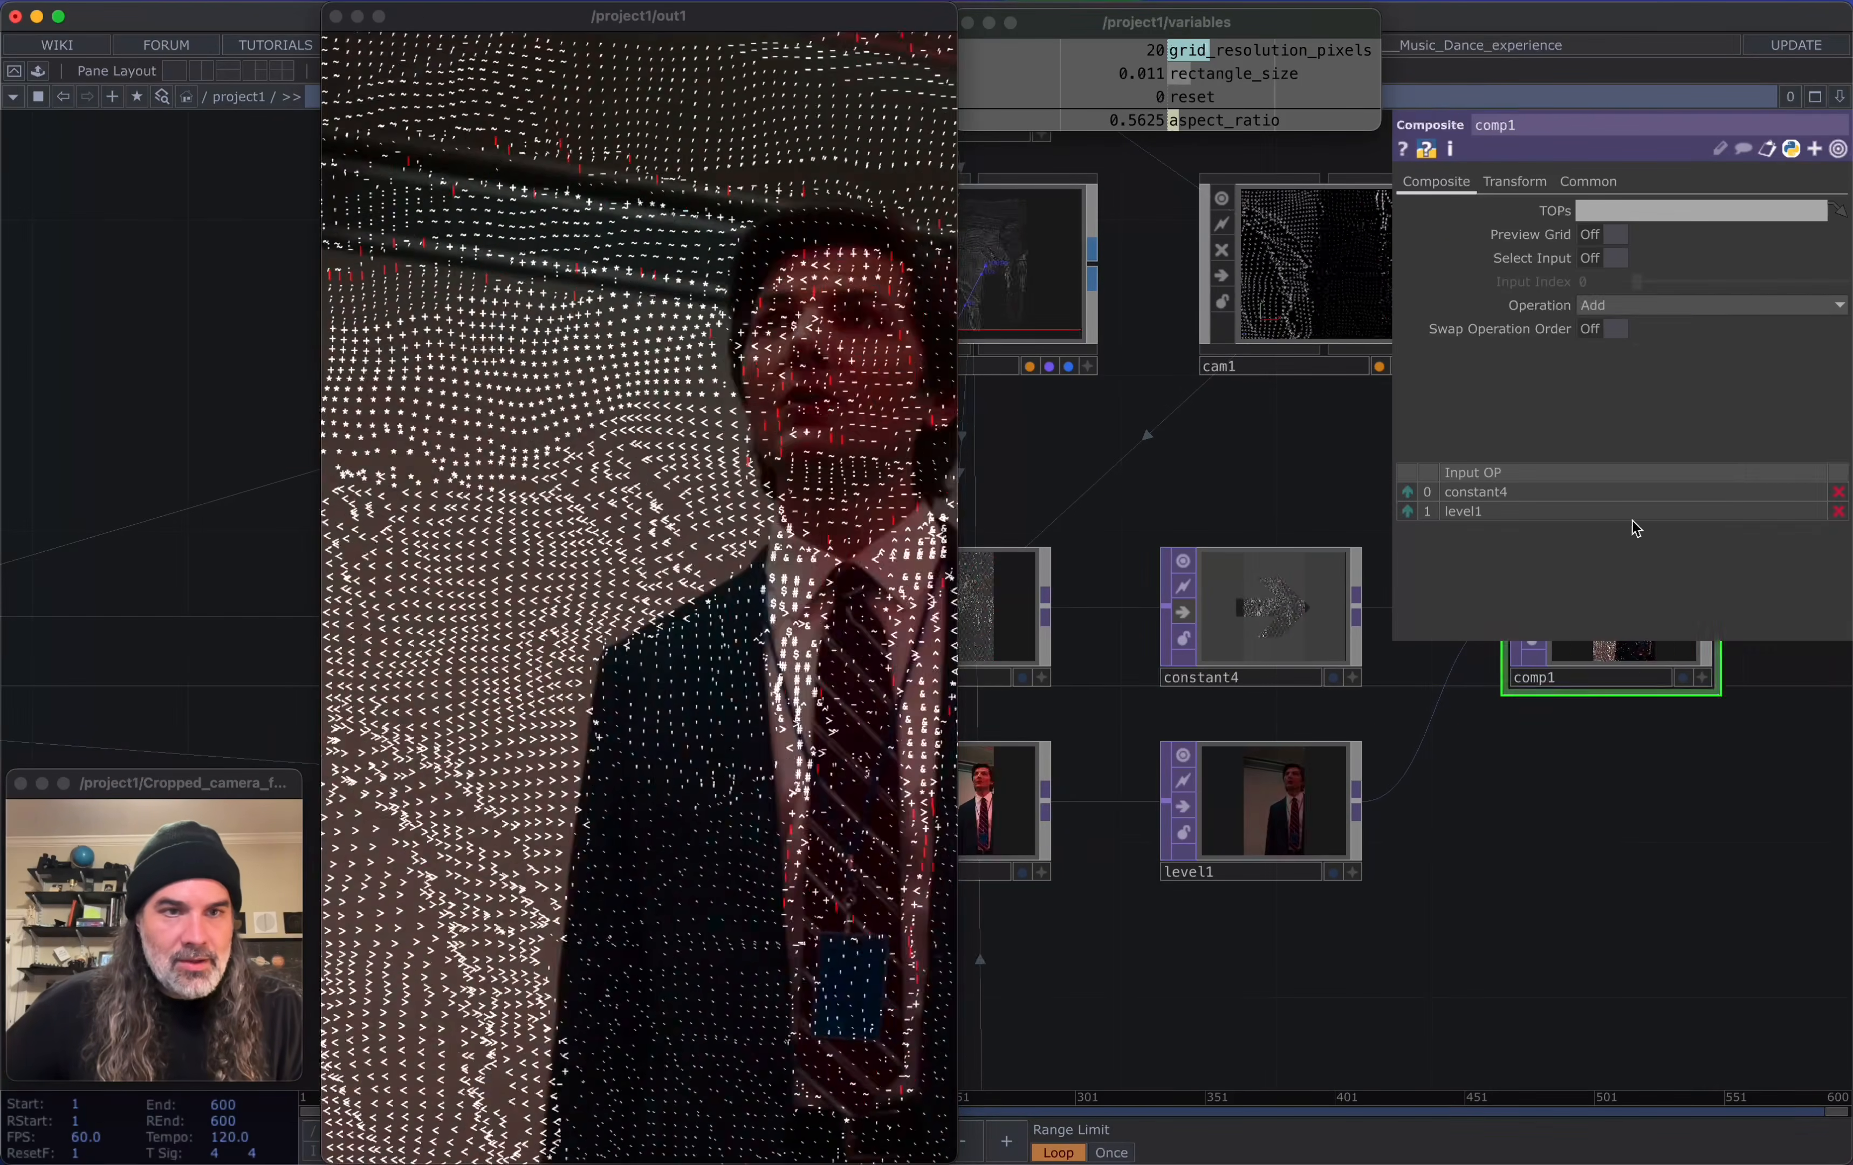
click(1718, 305)
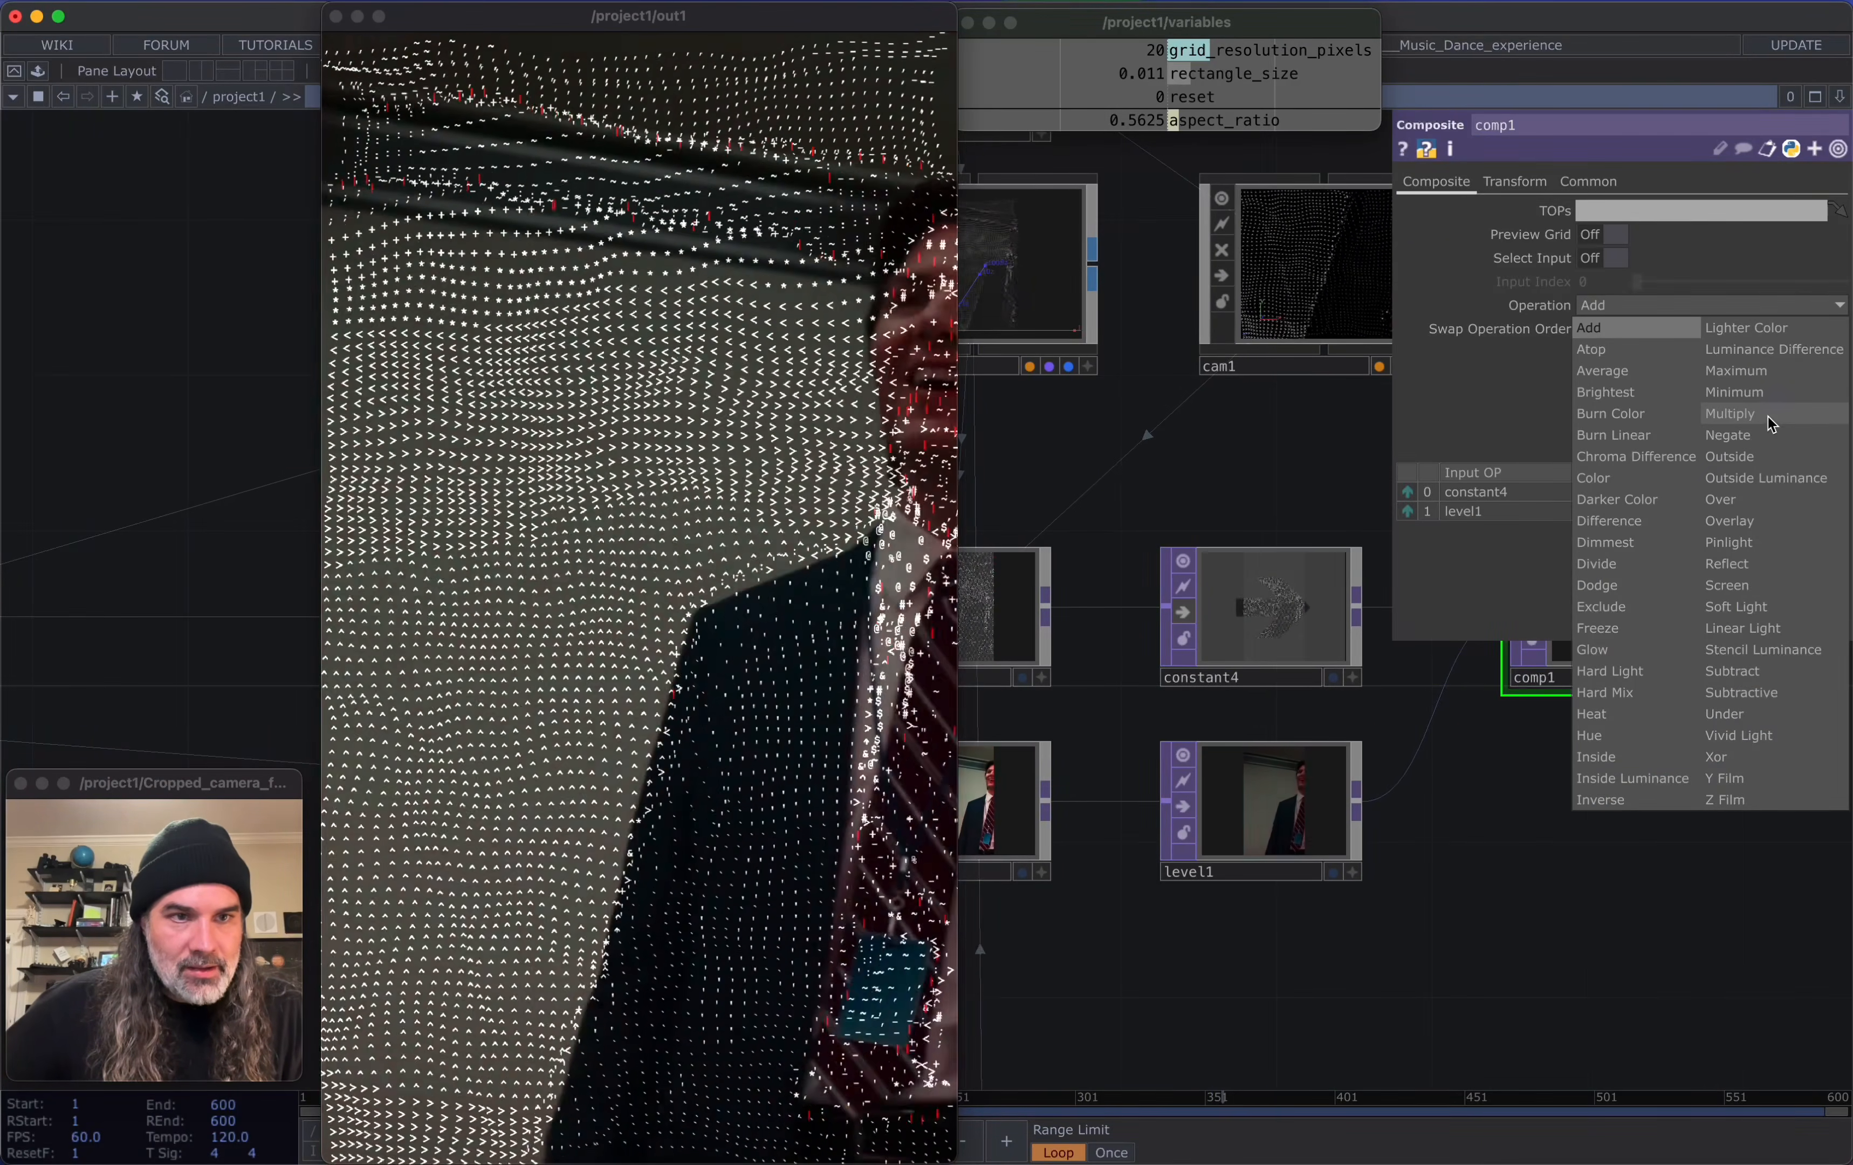
click(1767, 416)
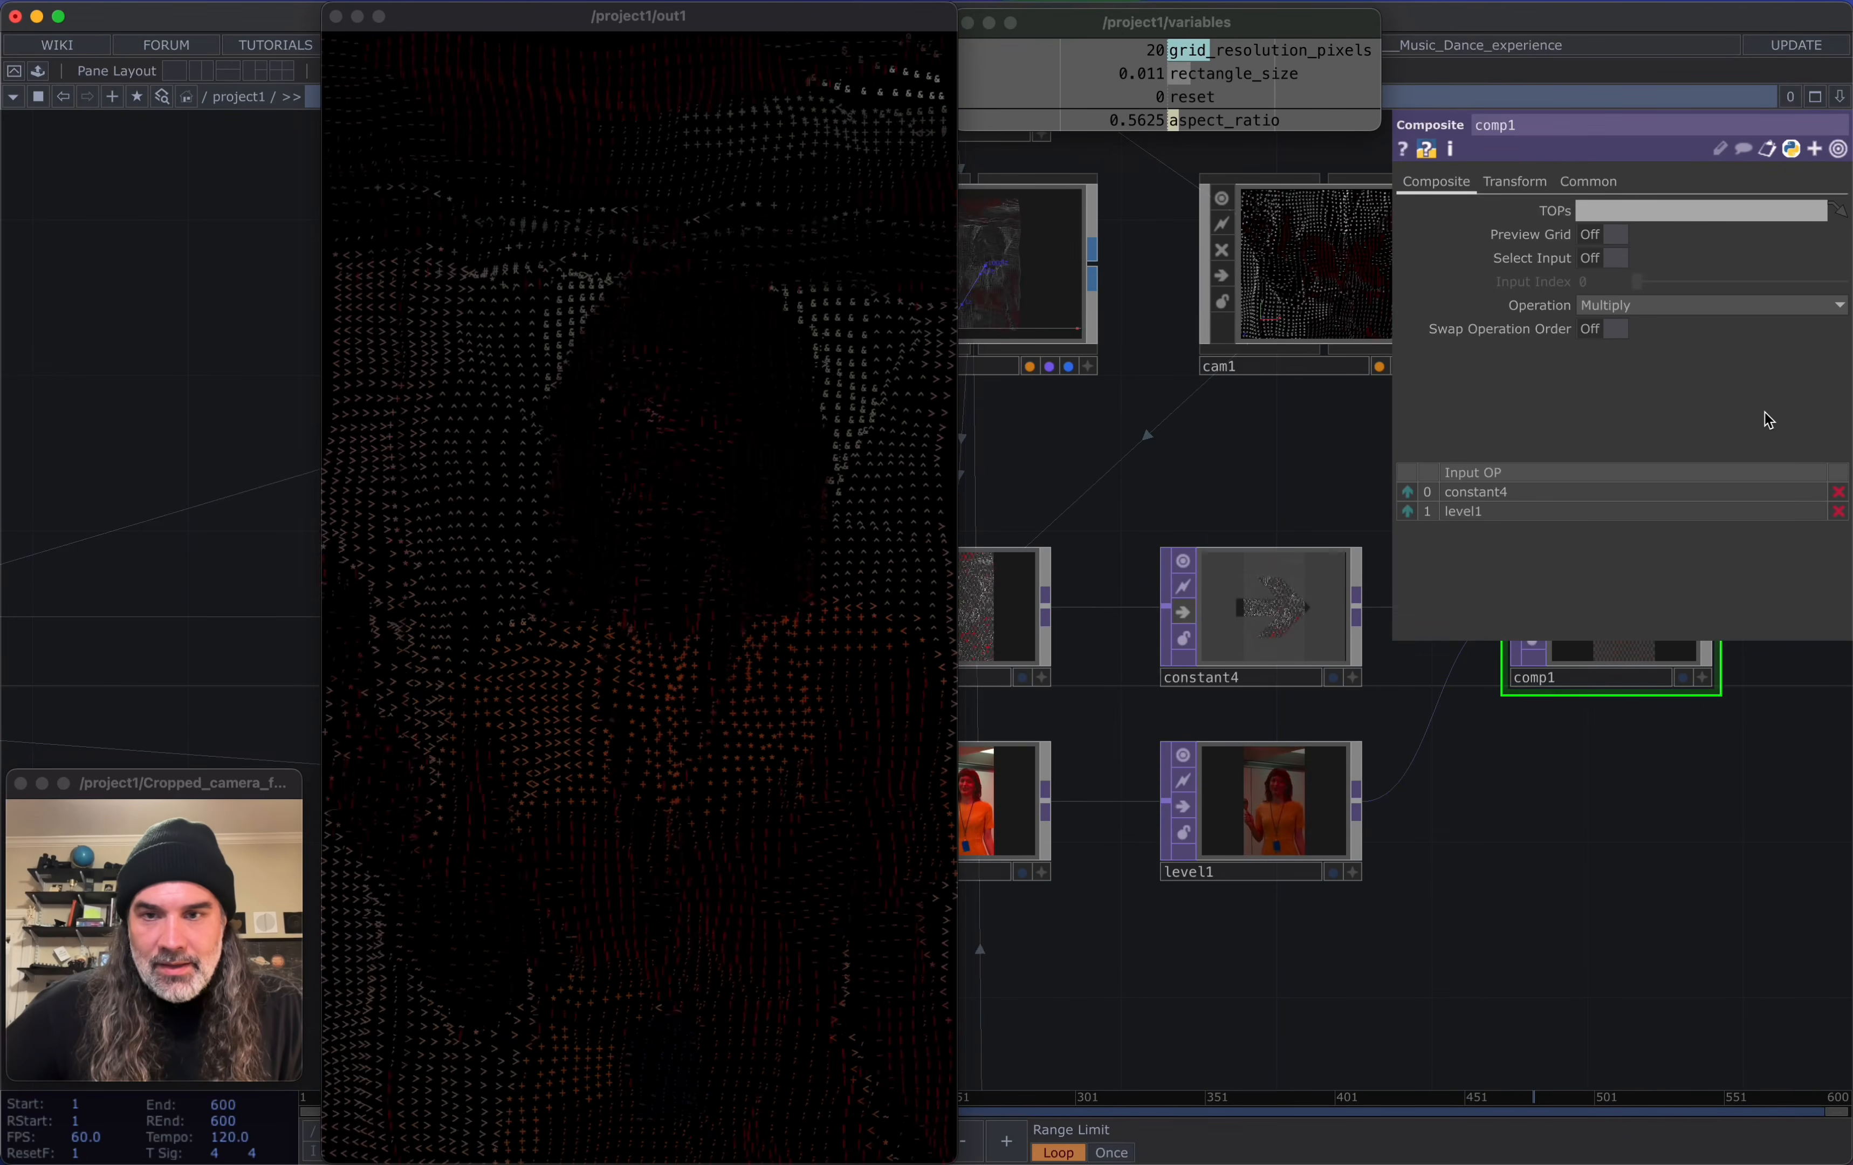
click(1709, 305)
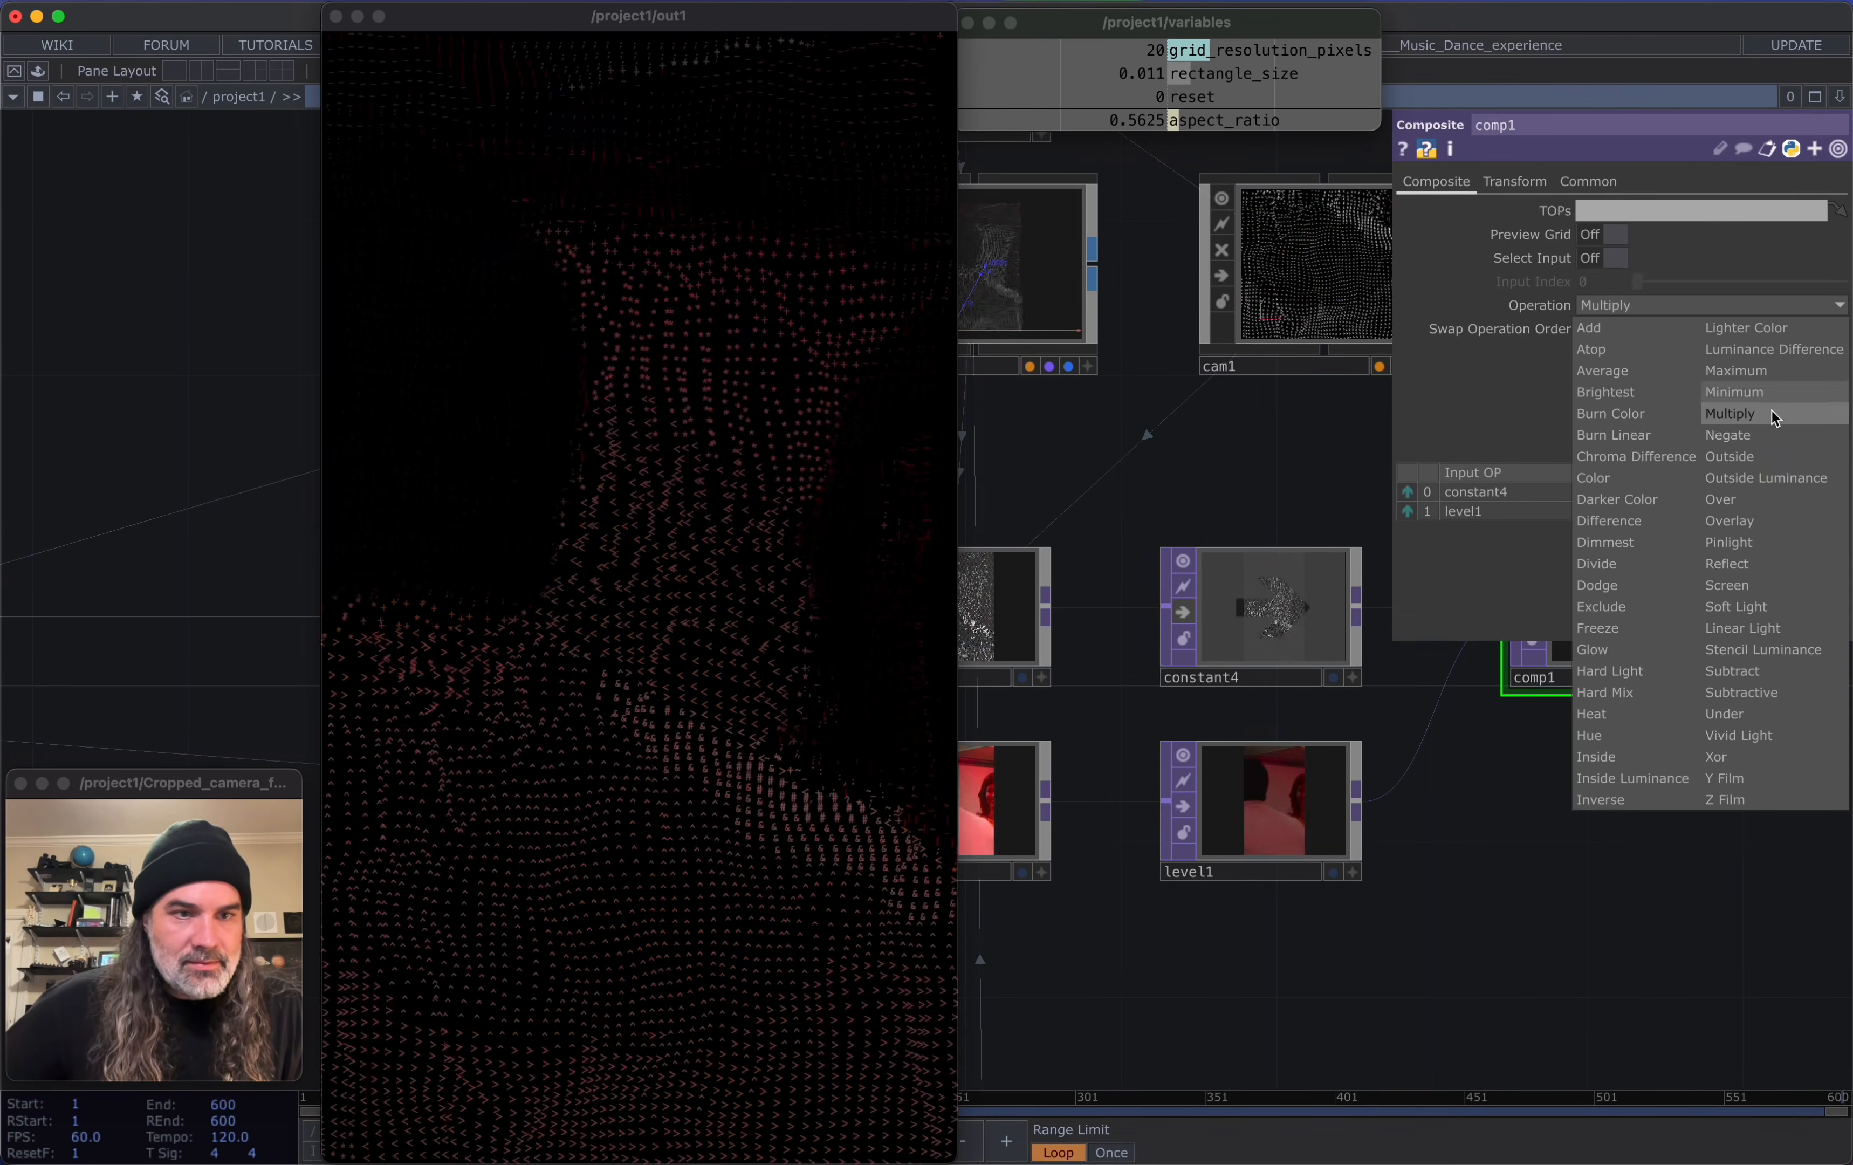
click(1758, 507)
Take constant4 out of bypass and set its color to light blue (0, 0.73333, 1)
scroll(1638, 798, left, 5)
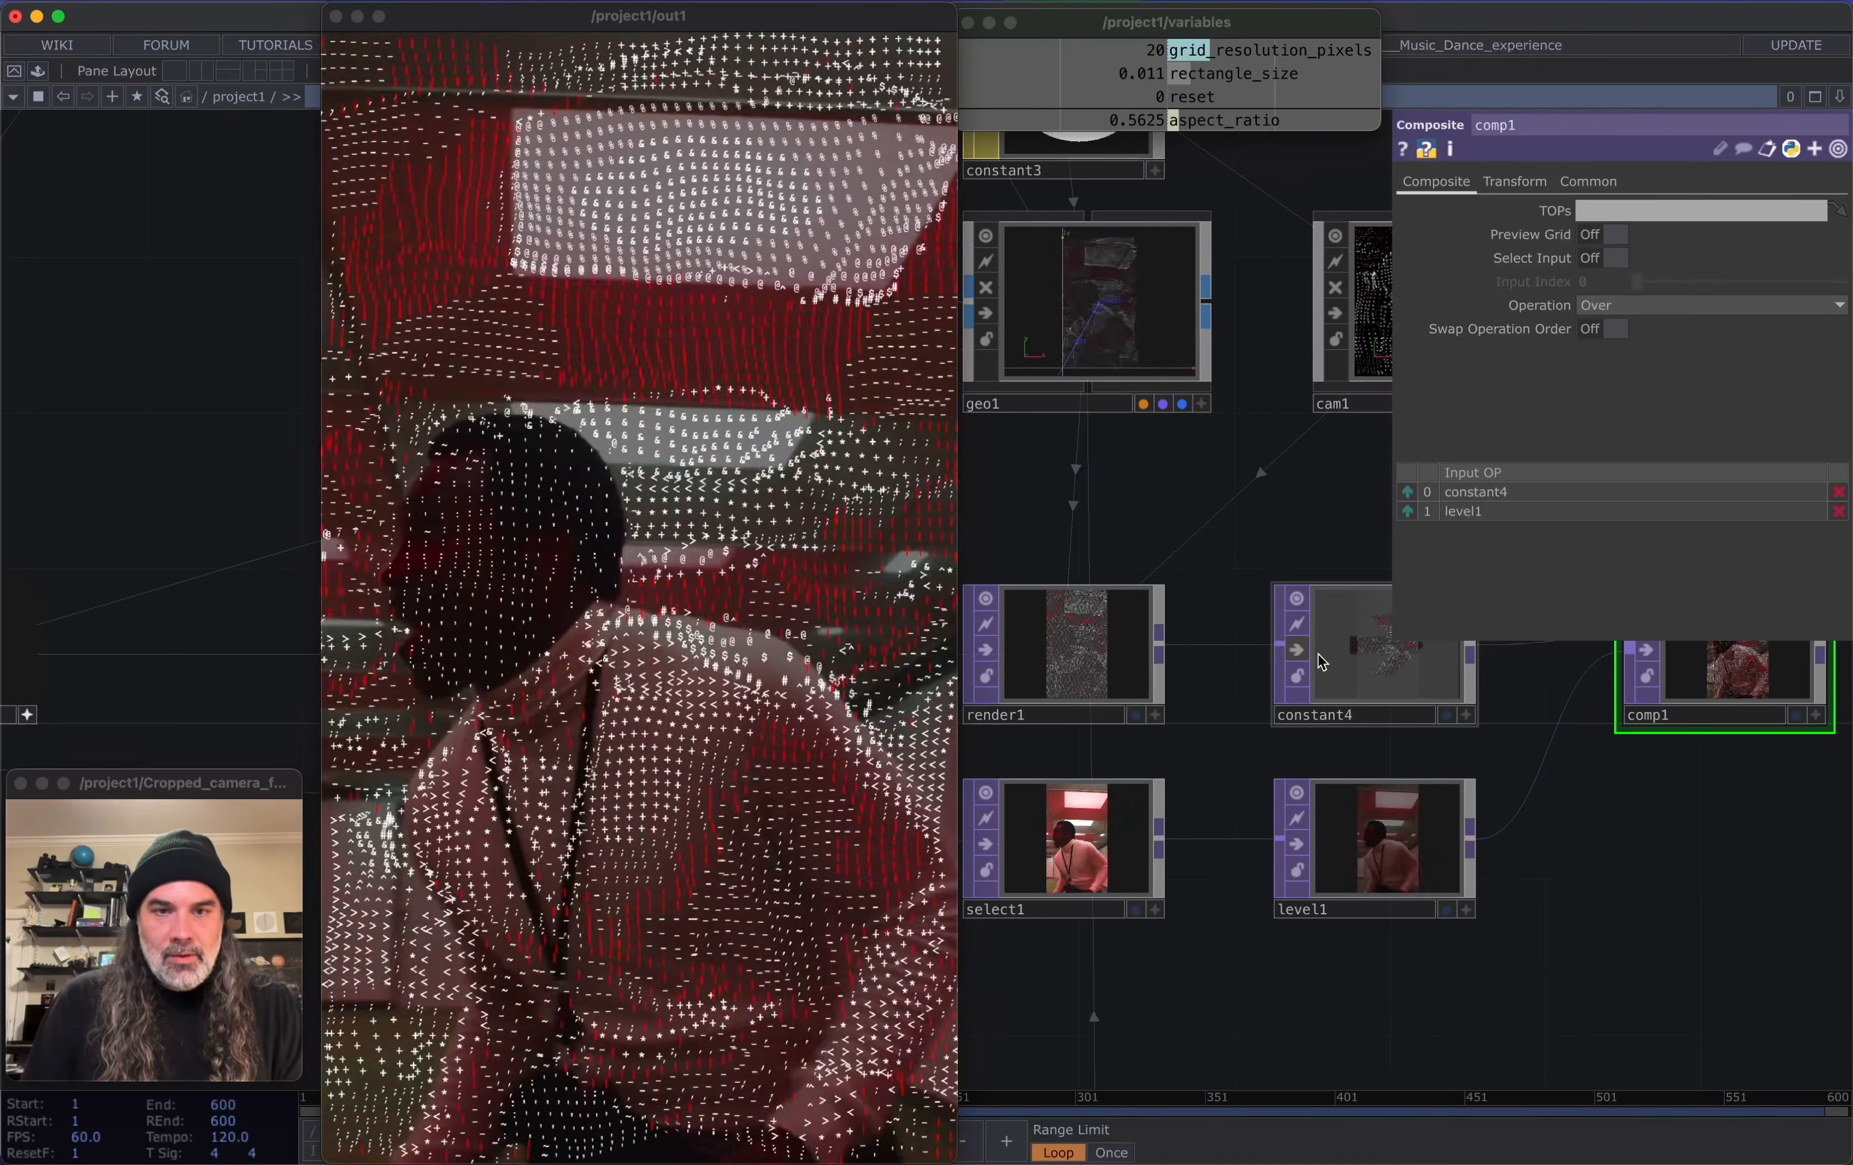
click(1298, 650)
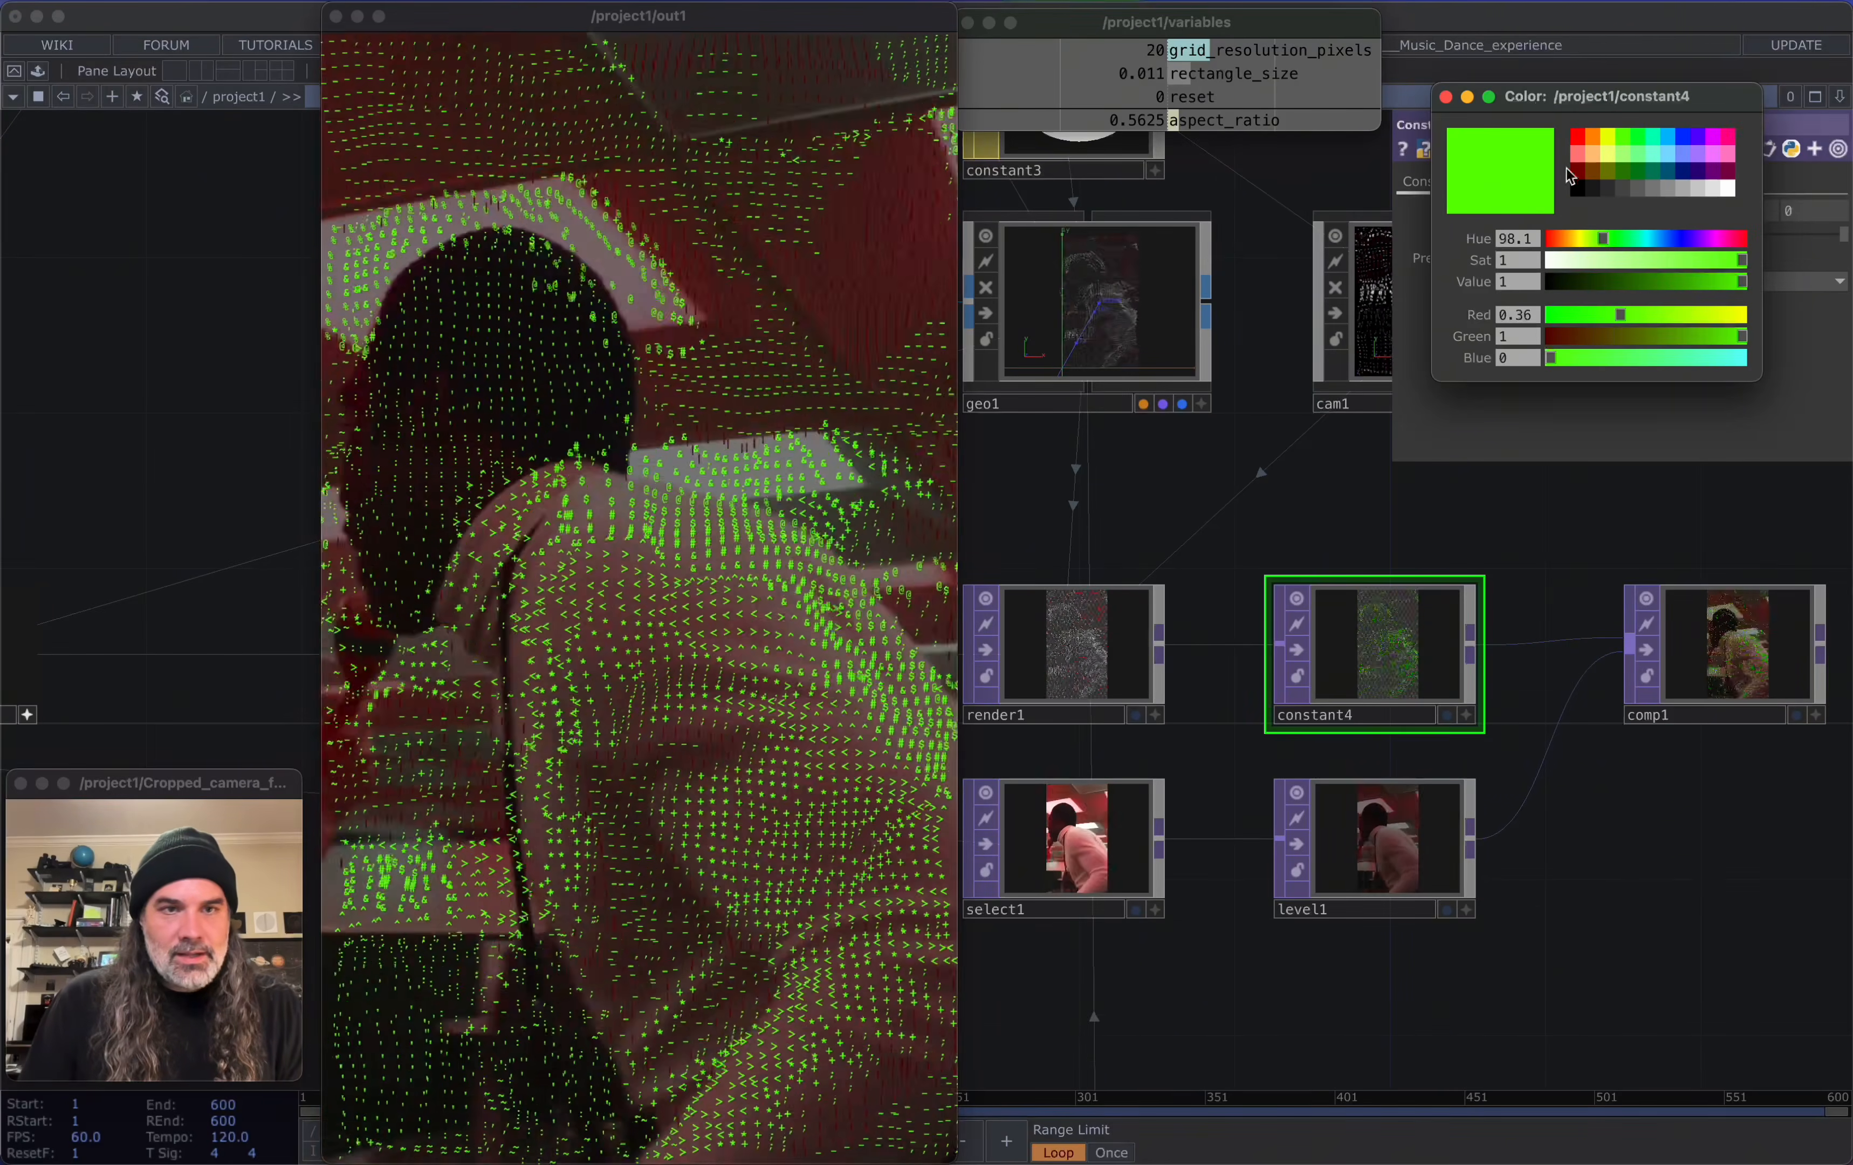
click(1672, 140)
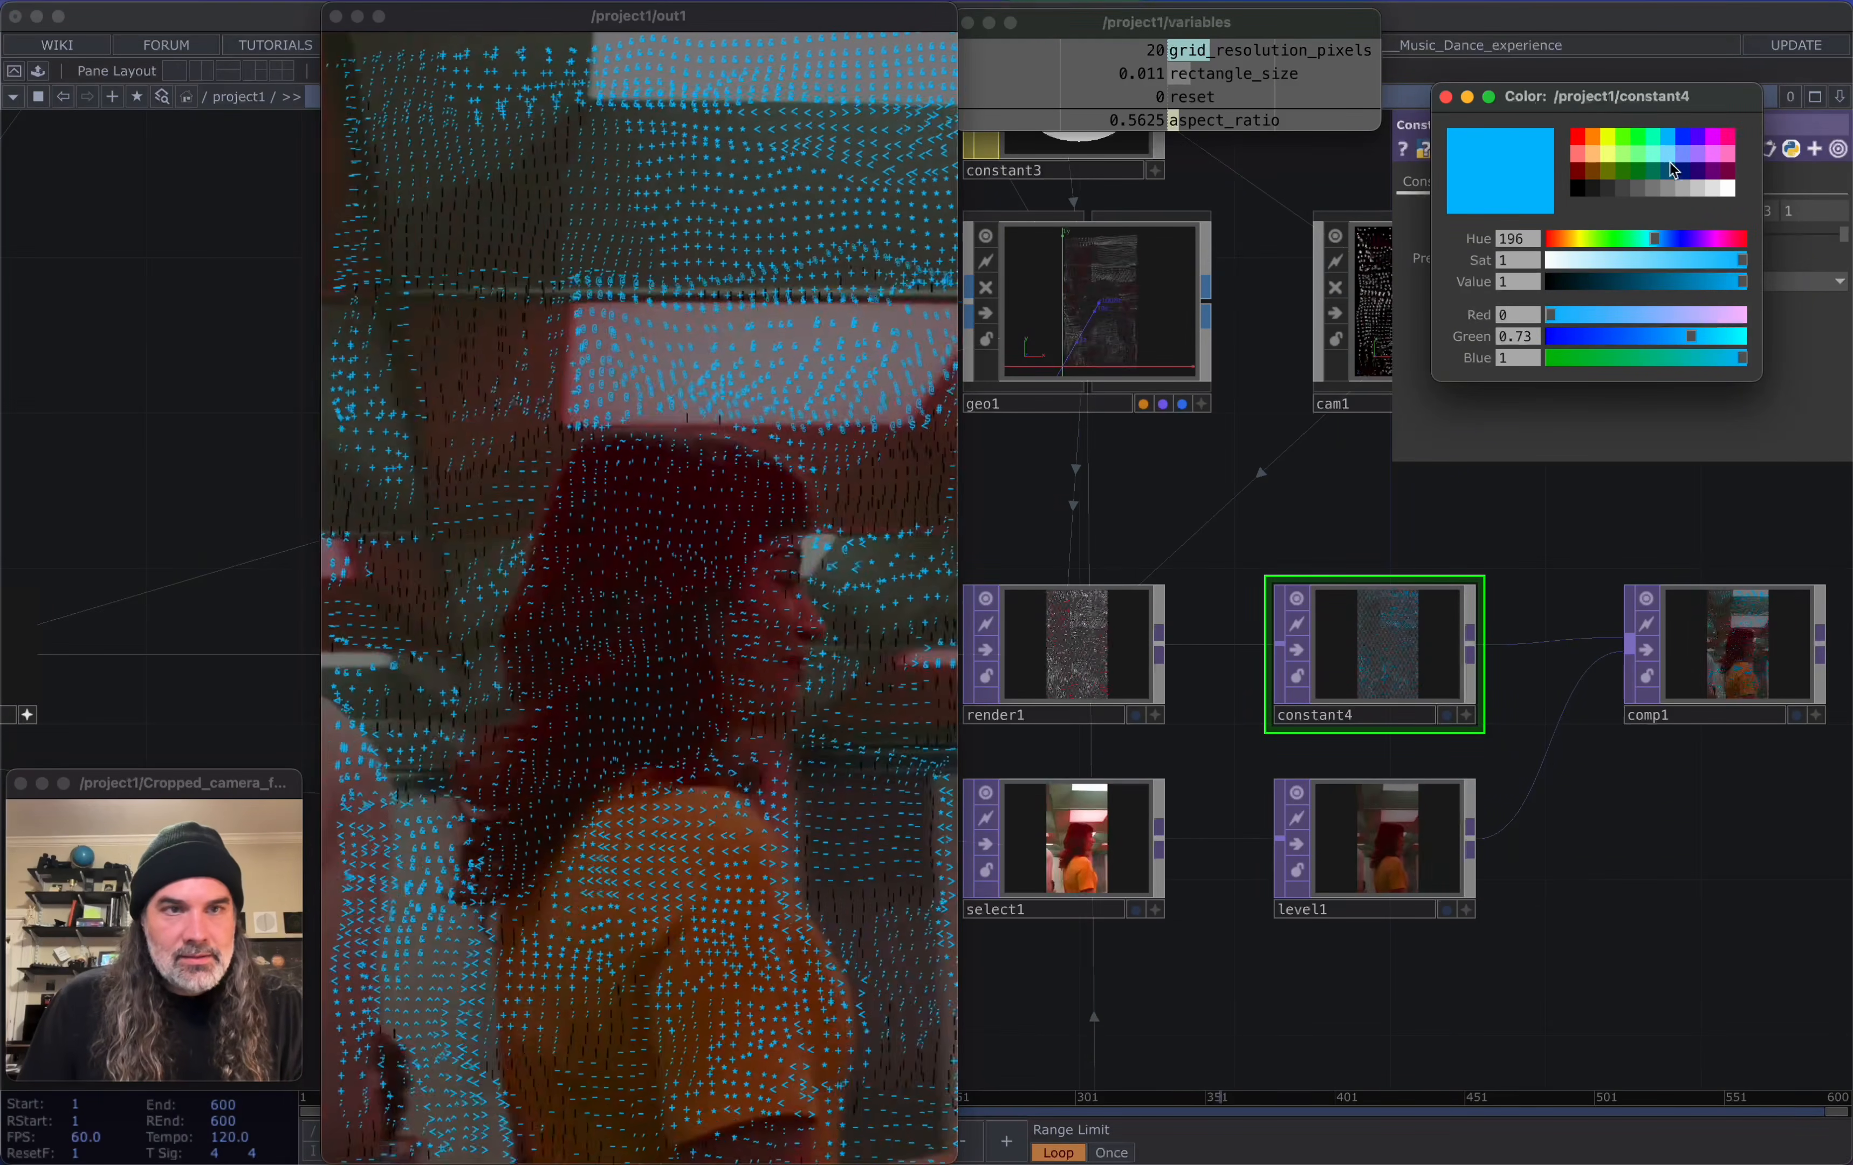
click(1445, 97)
Insert a Bloom TOP between comp1 and out1
drag(1655, 808, 1591, 800)
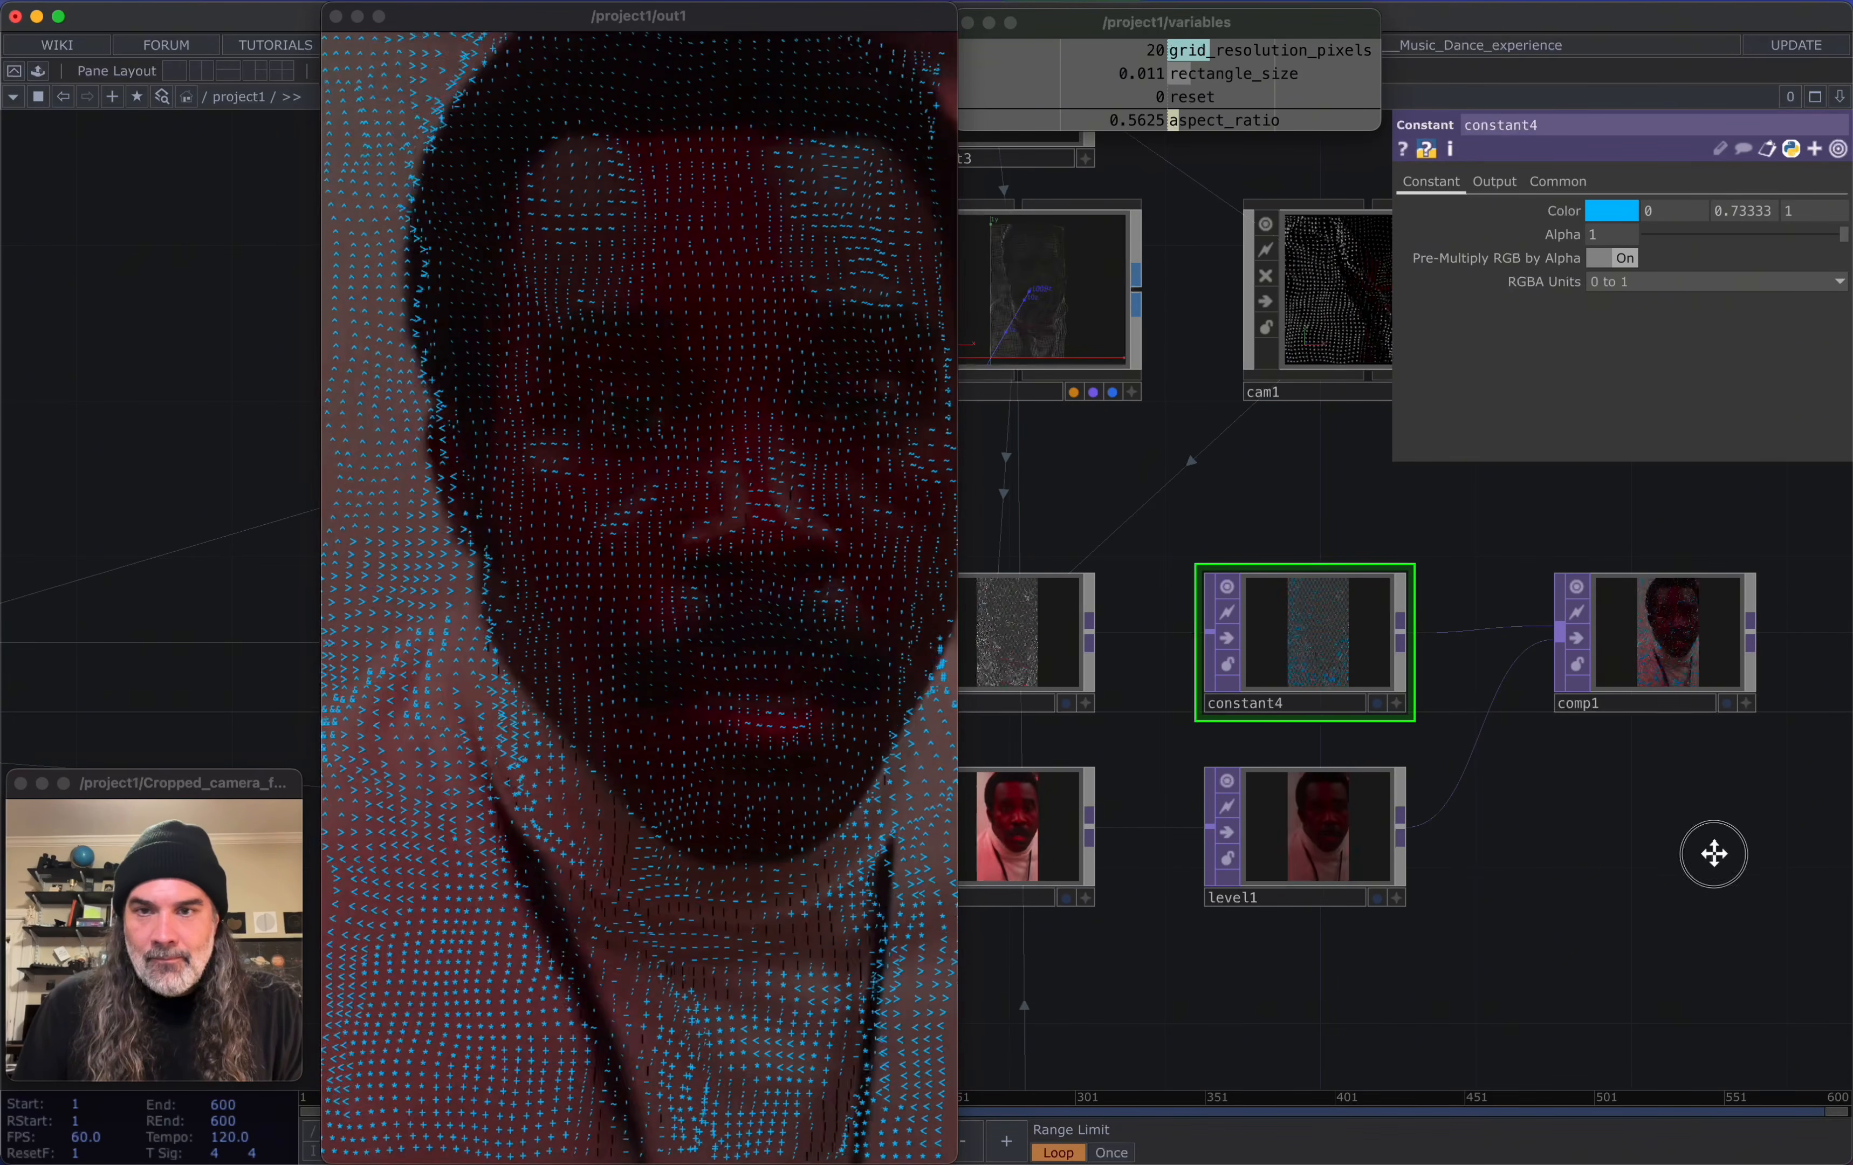
drag(1719, 857, 1371, 852)
scroll(1360, 850, down, 5)
drag(1653, 775, 1464, 804)
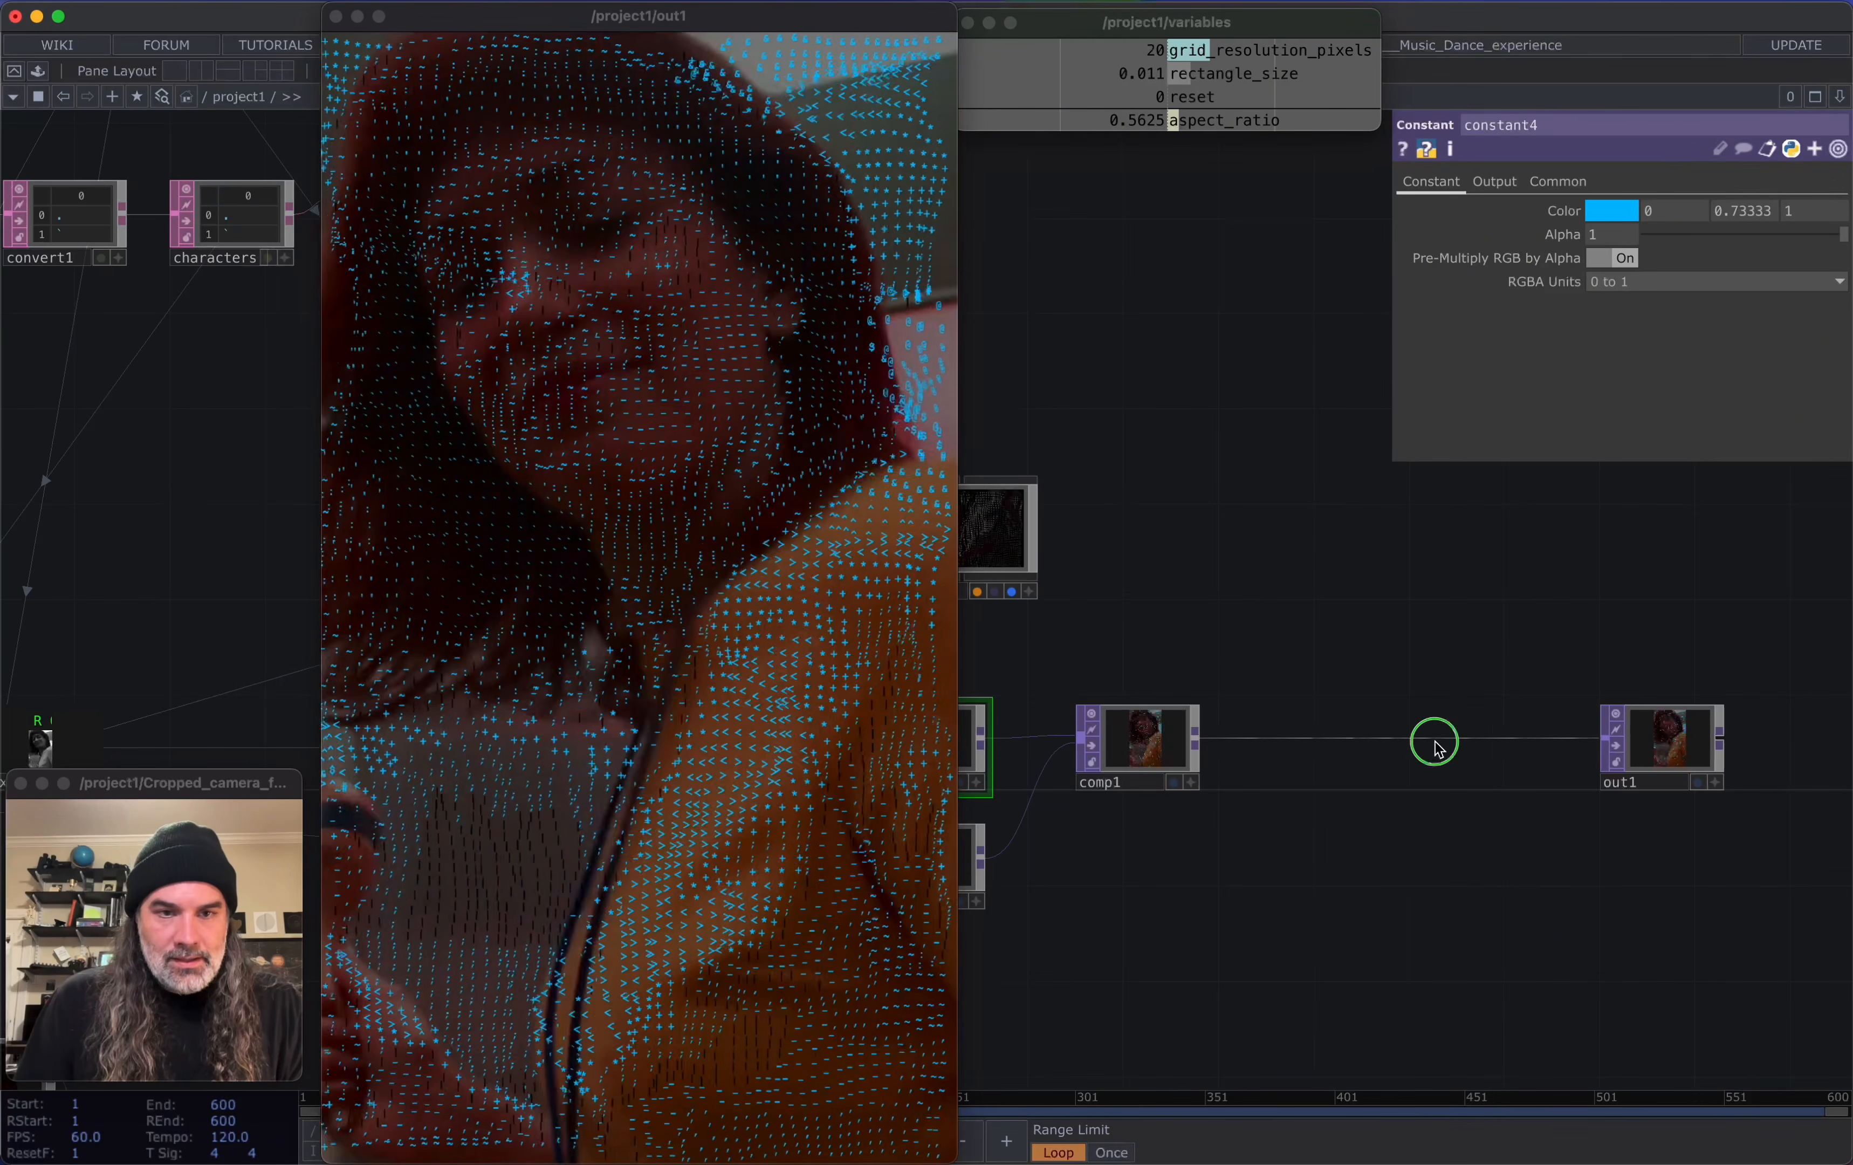
right_click(1433, 741)
click(1478, 728)
text(blo)
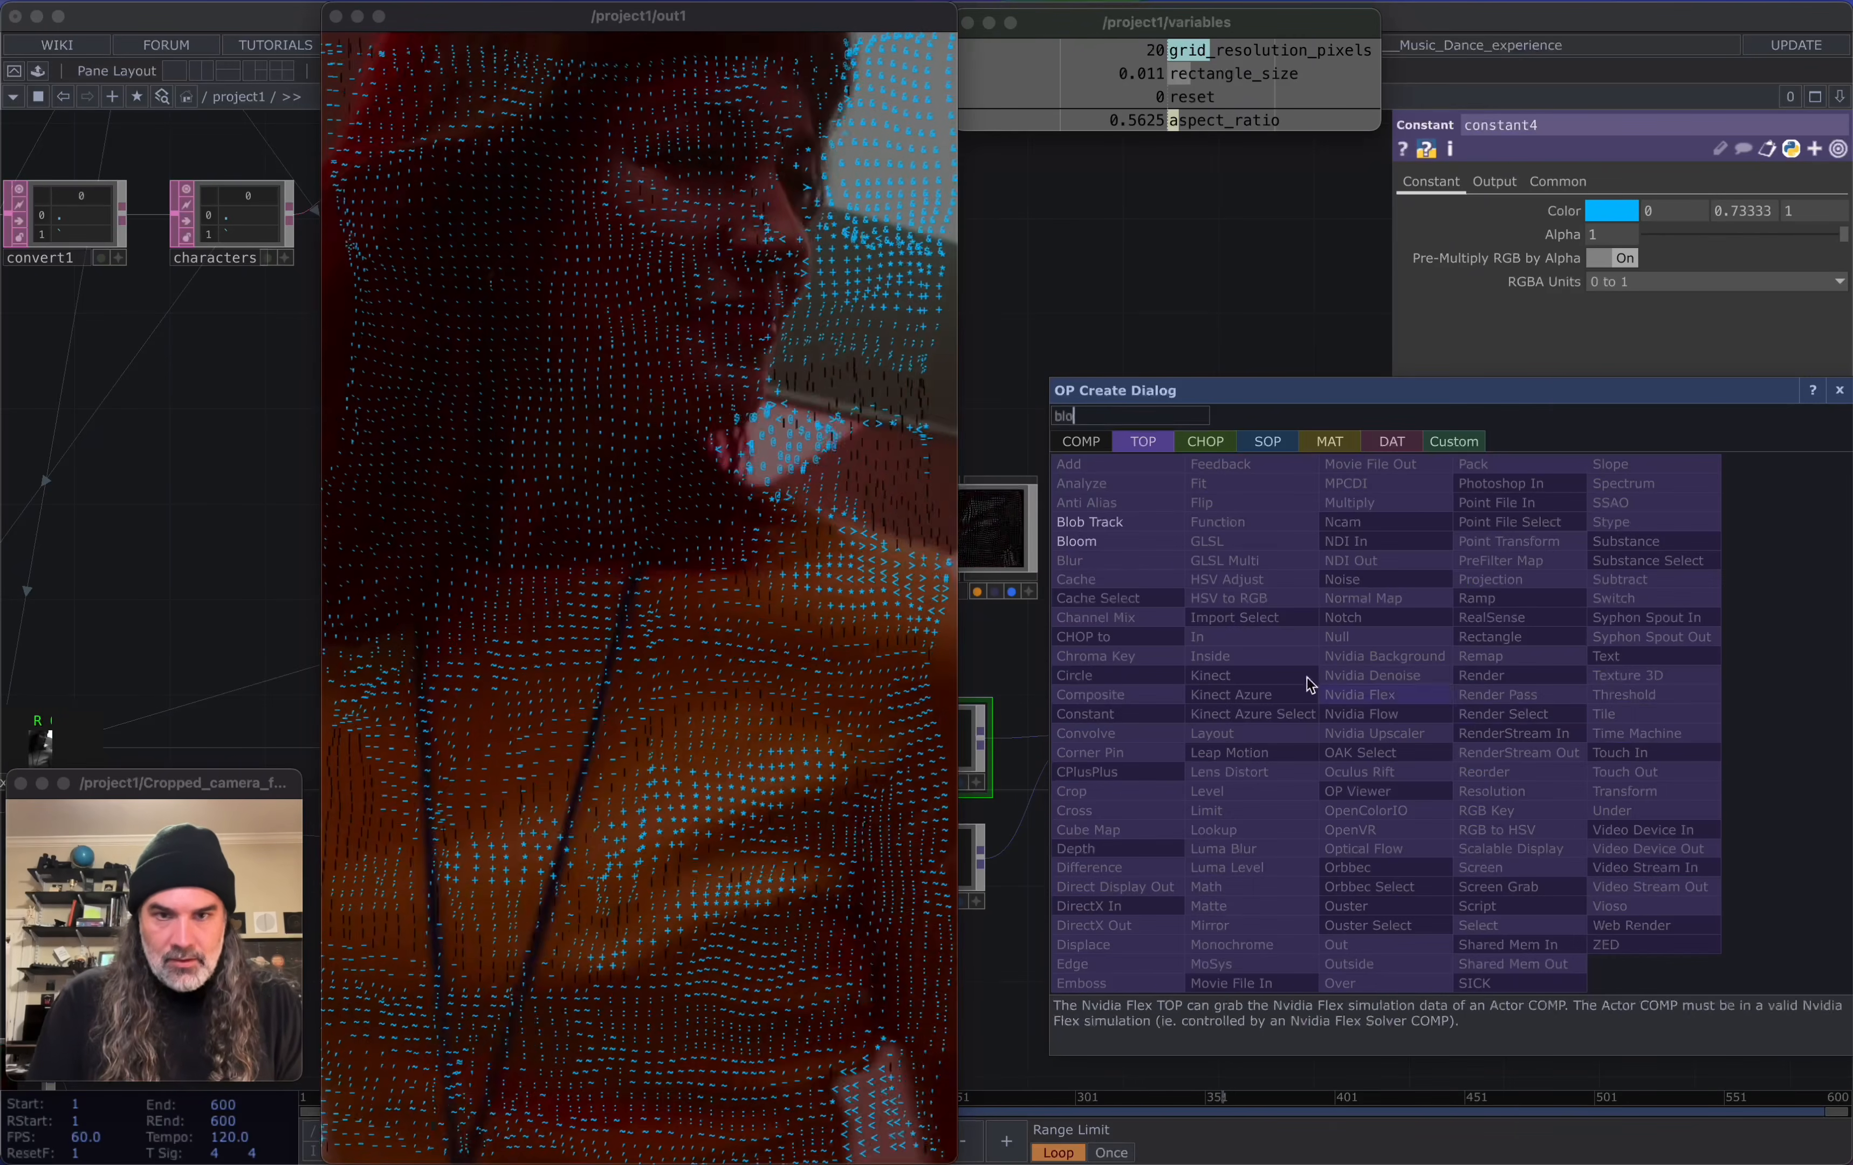
click(1125, 542)
click(1488, 710)
Align bloom1 with the output chain and move bloom1 and out1 together farther from comp1
scroll(1490, 708, up, 5)
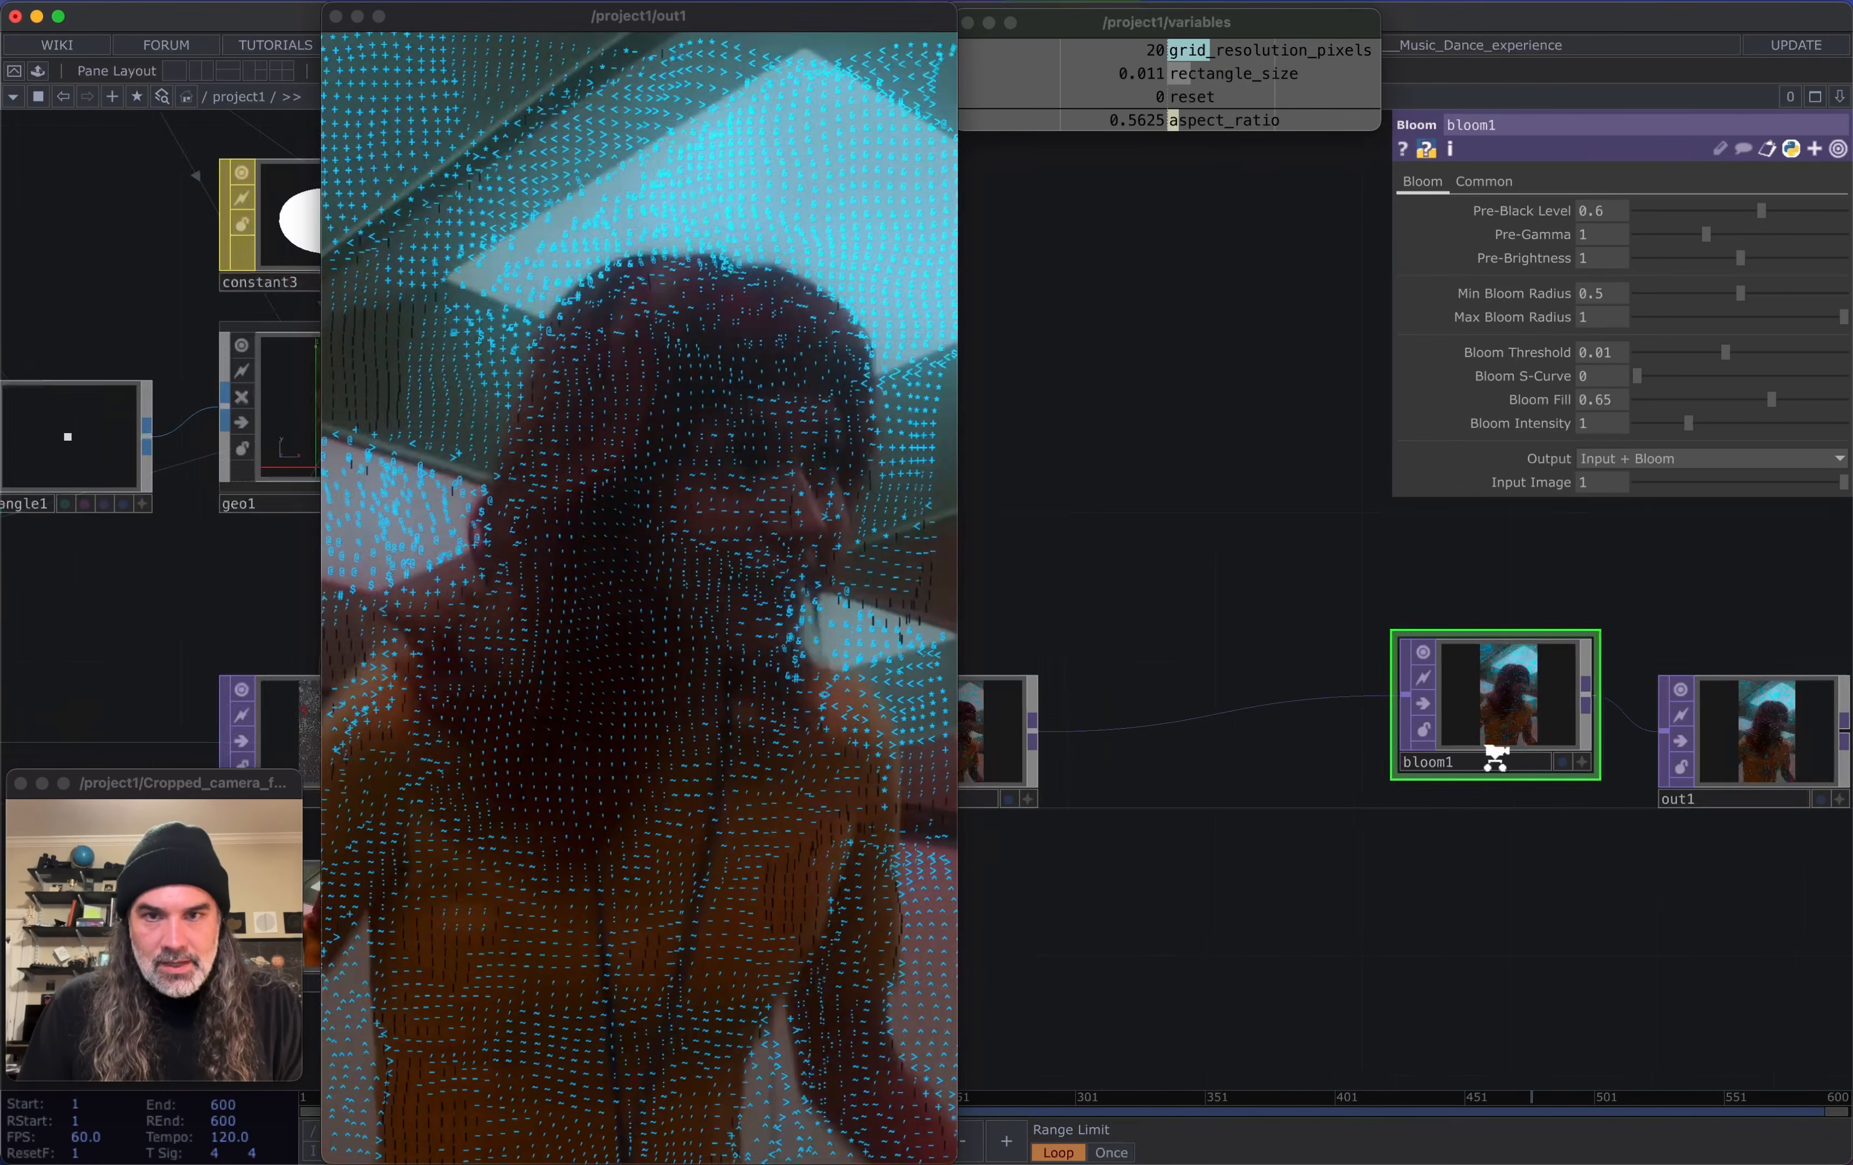
drag(1486, 705, 1486, 769)
drag(1379, 943, 1364, 931)
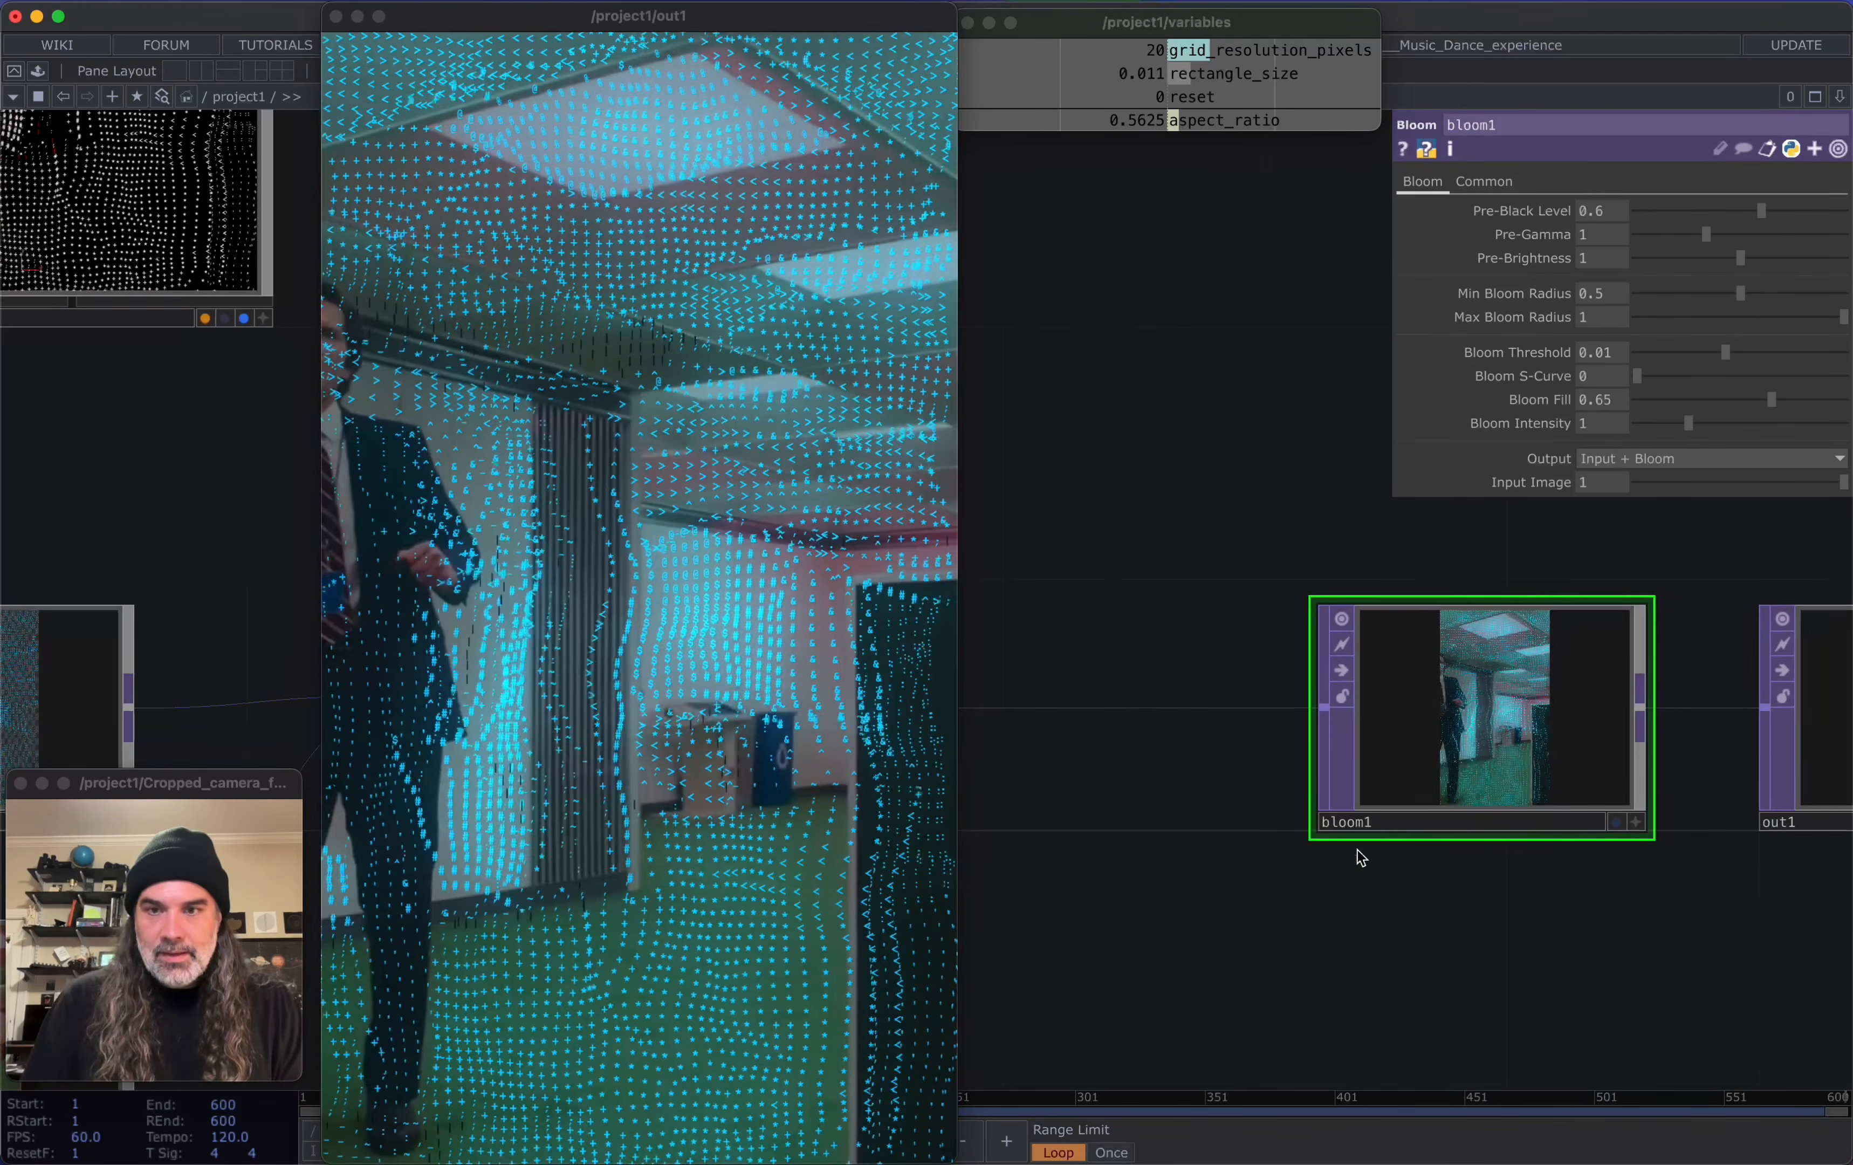
scroll(1394, 959, down, 5)
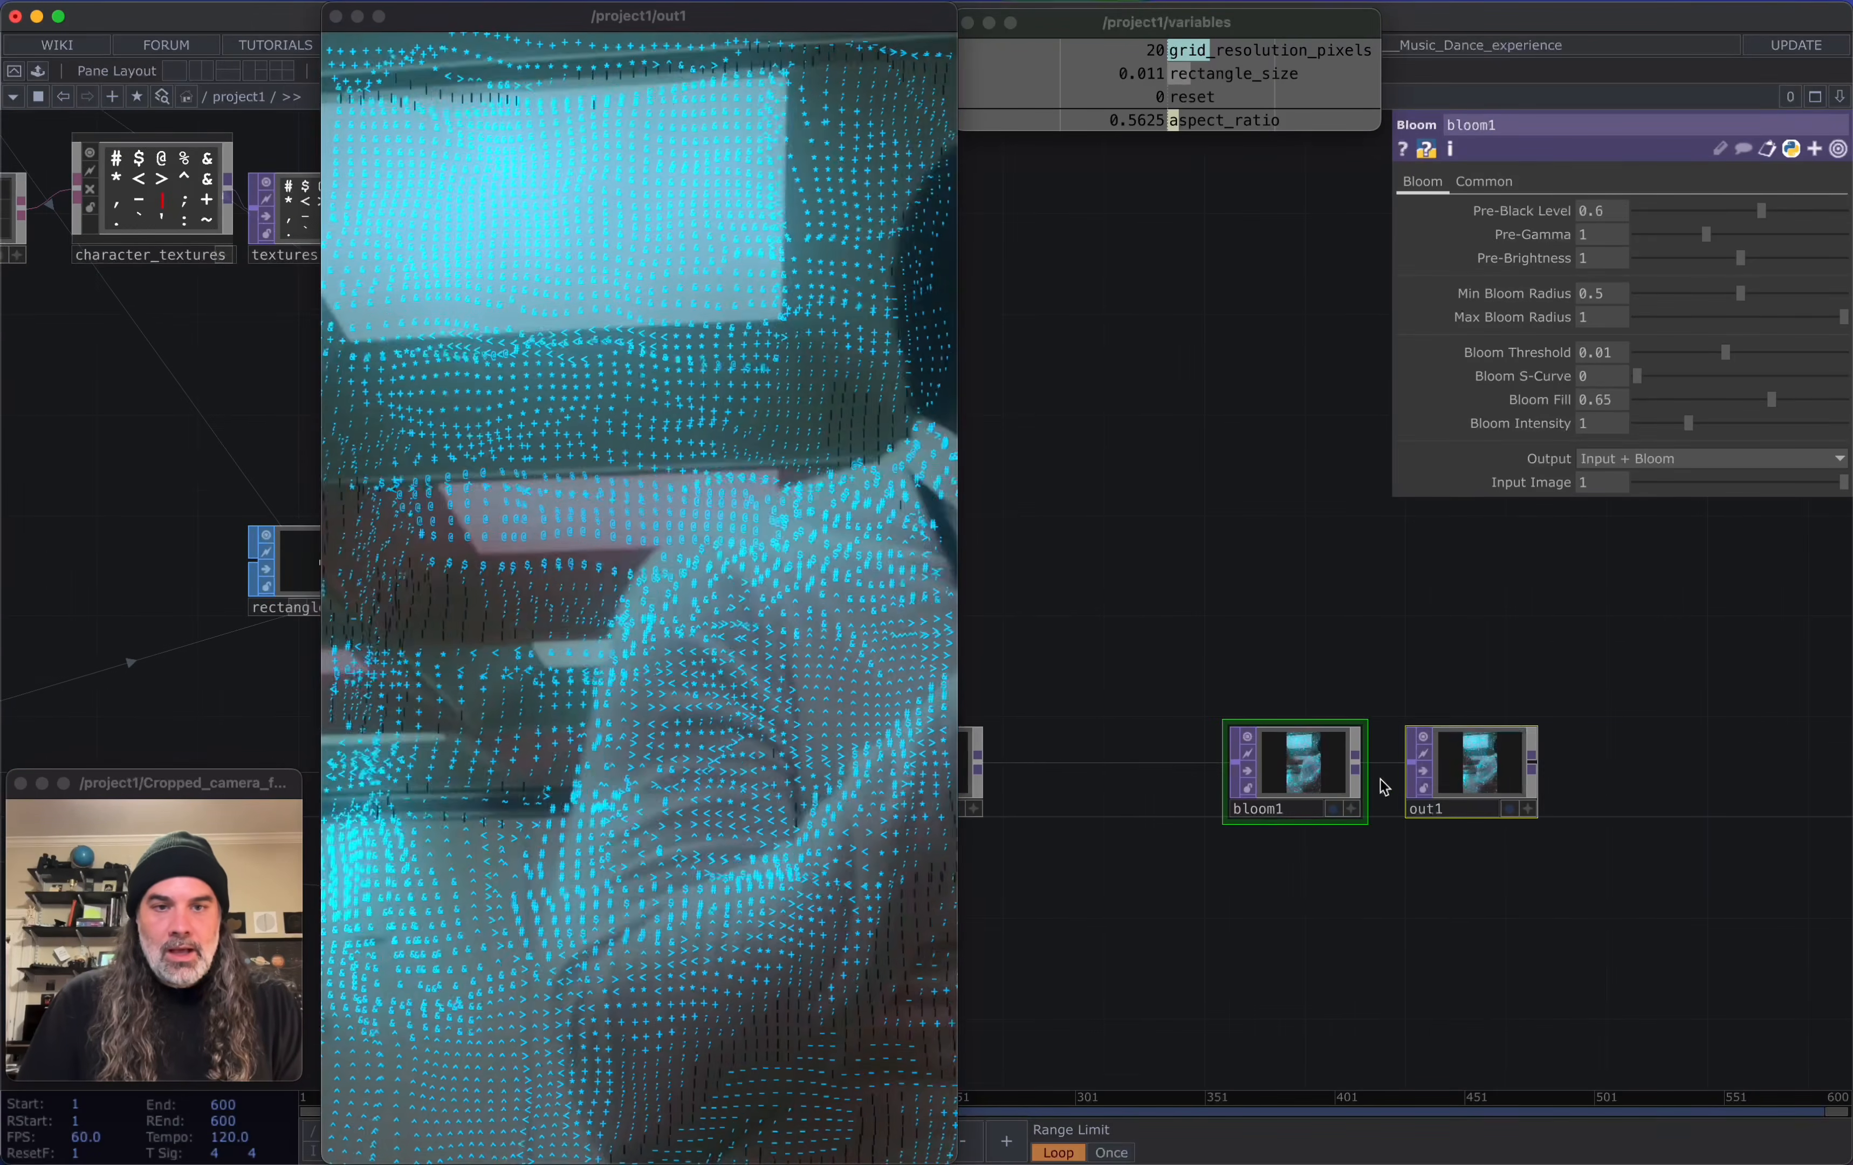
drag(1263, 766, 1466, 765)
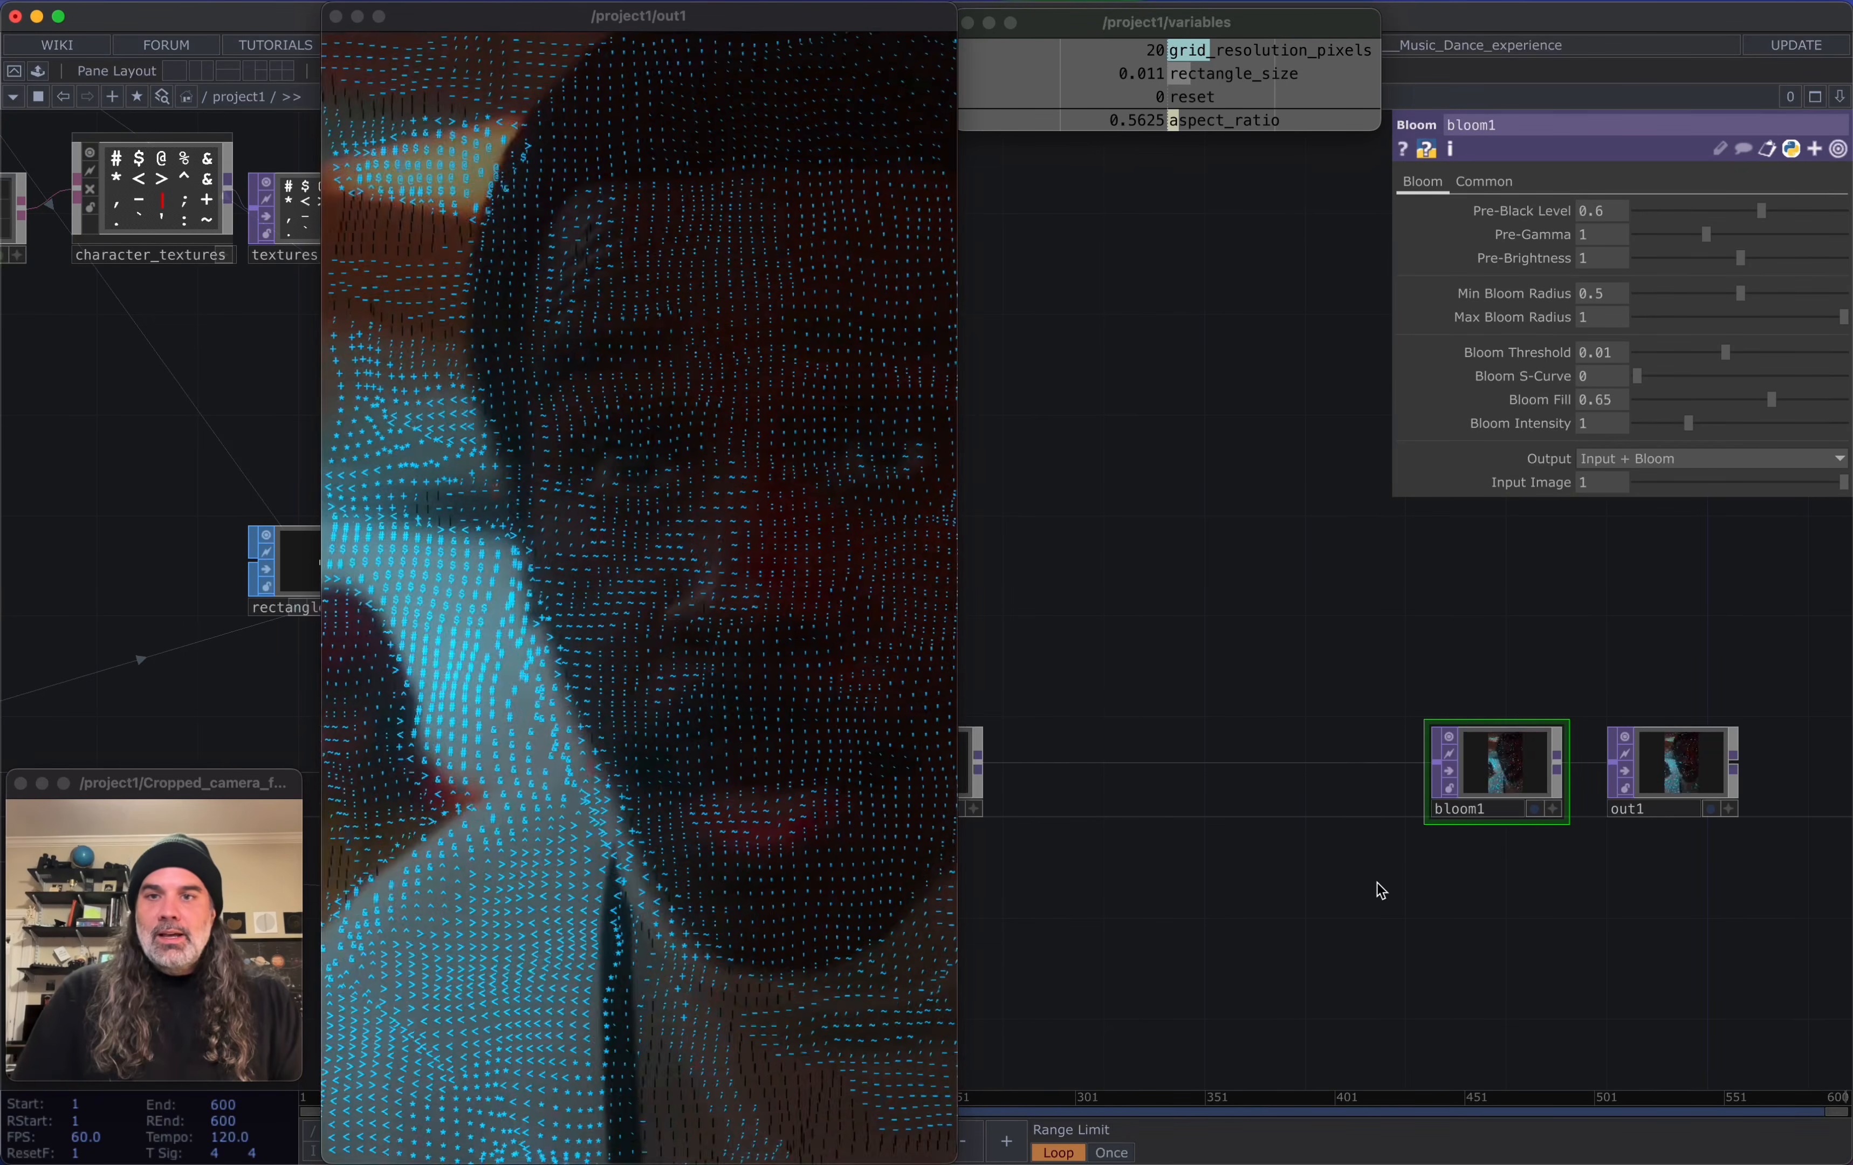
Examine the list of characters in text1
drag(1205, 626, 1732, 828)
scroll(1696, 819, down, 5)
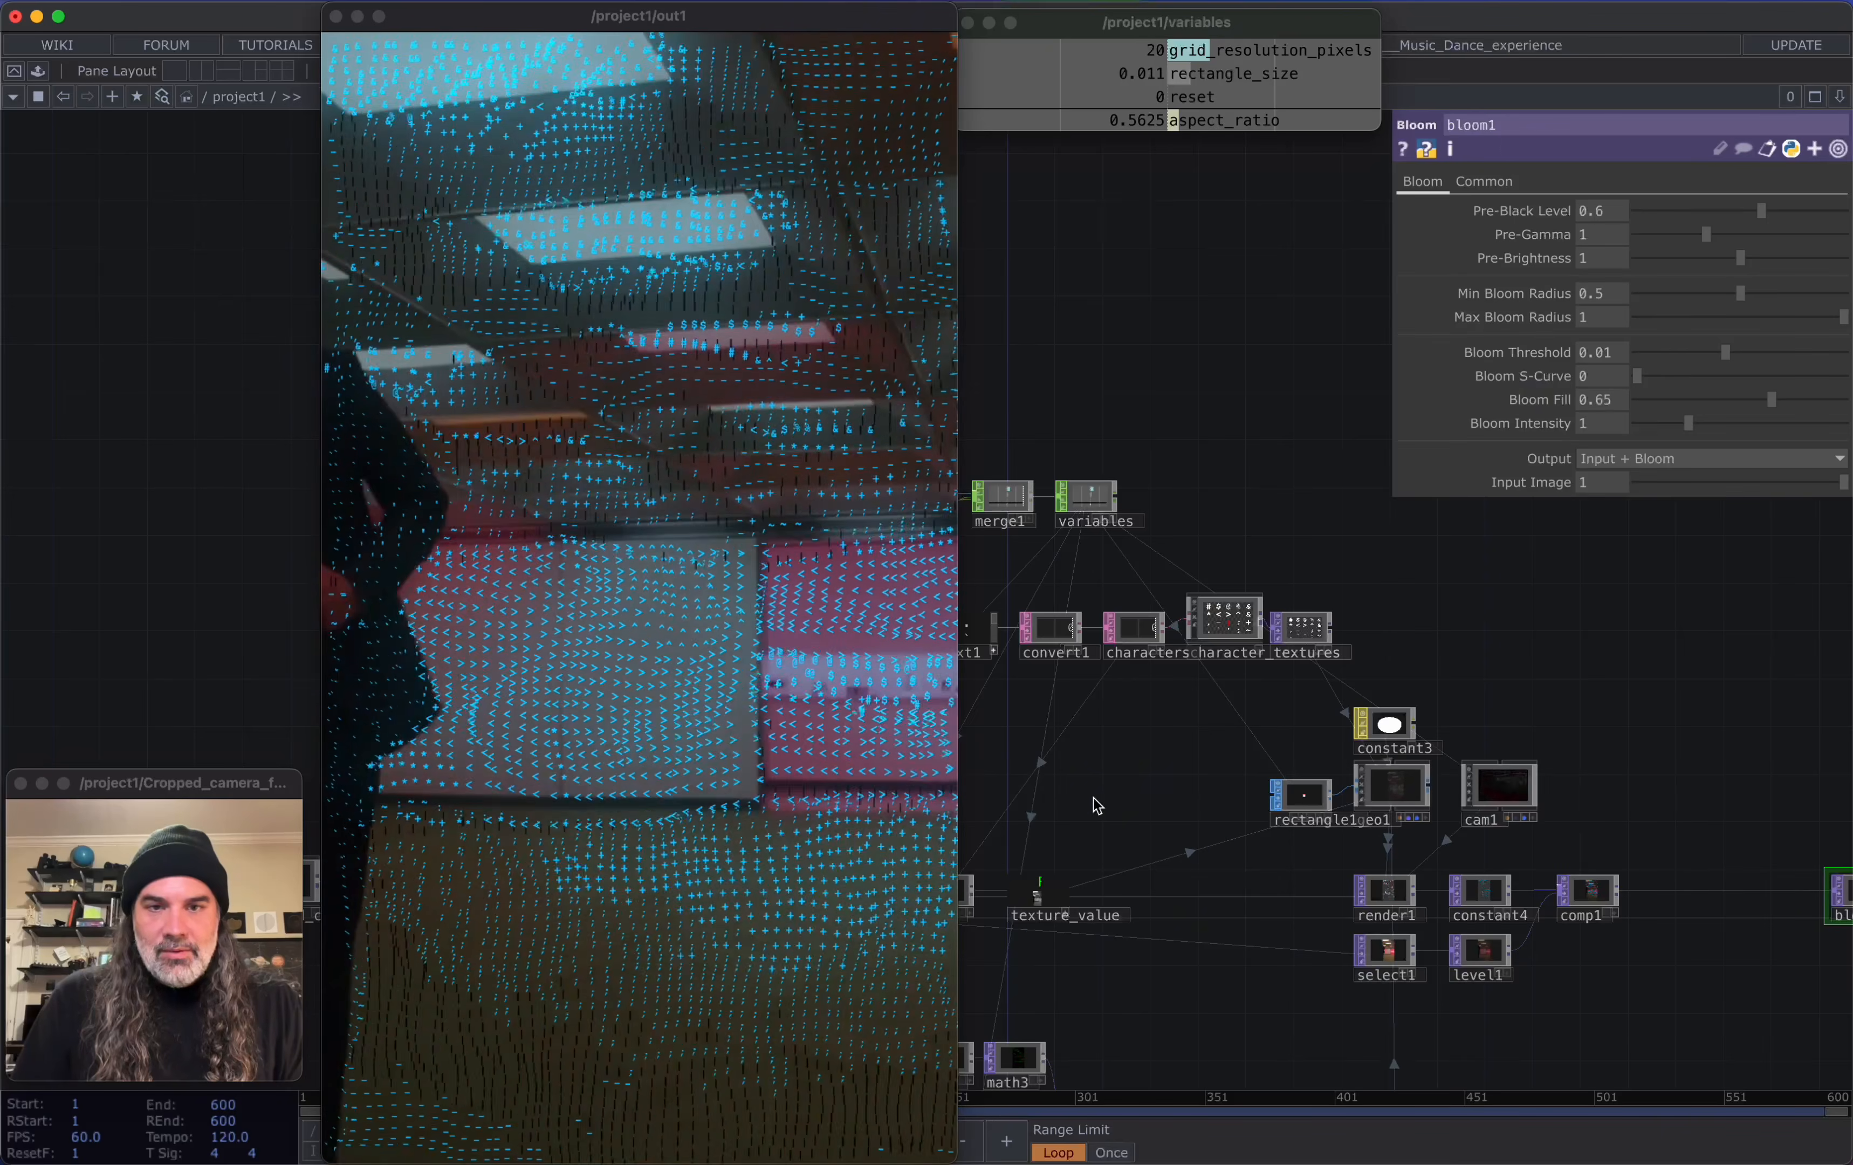
drag(1101, 804, 1376, 775)
scroll(1241, 749, up, 10)
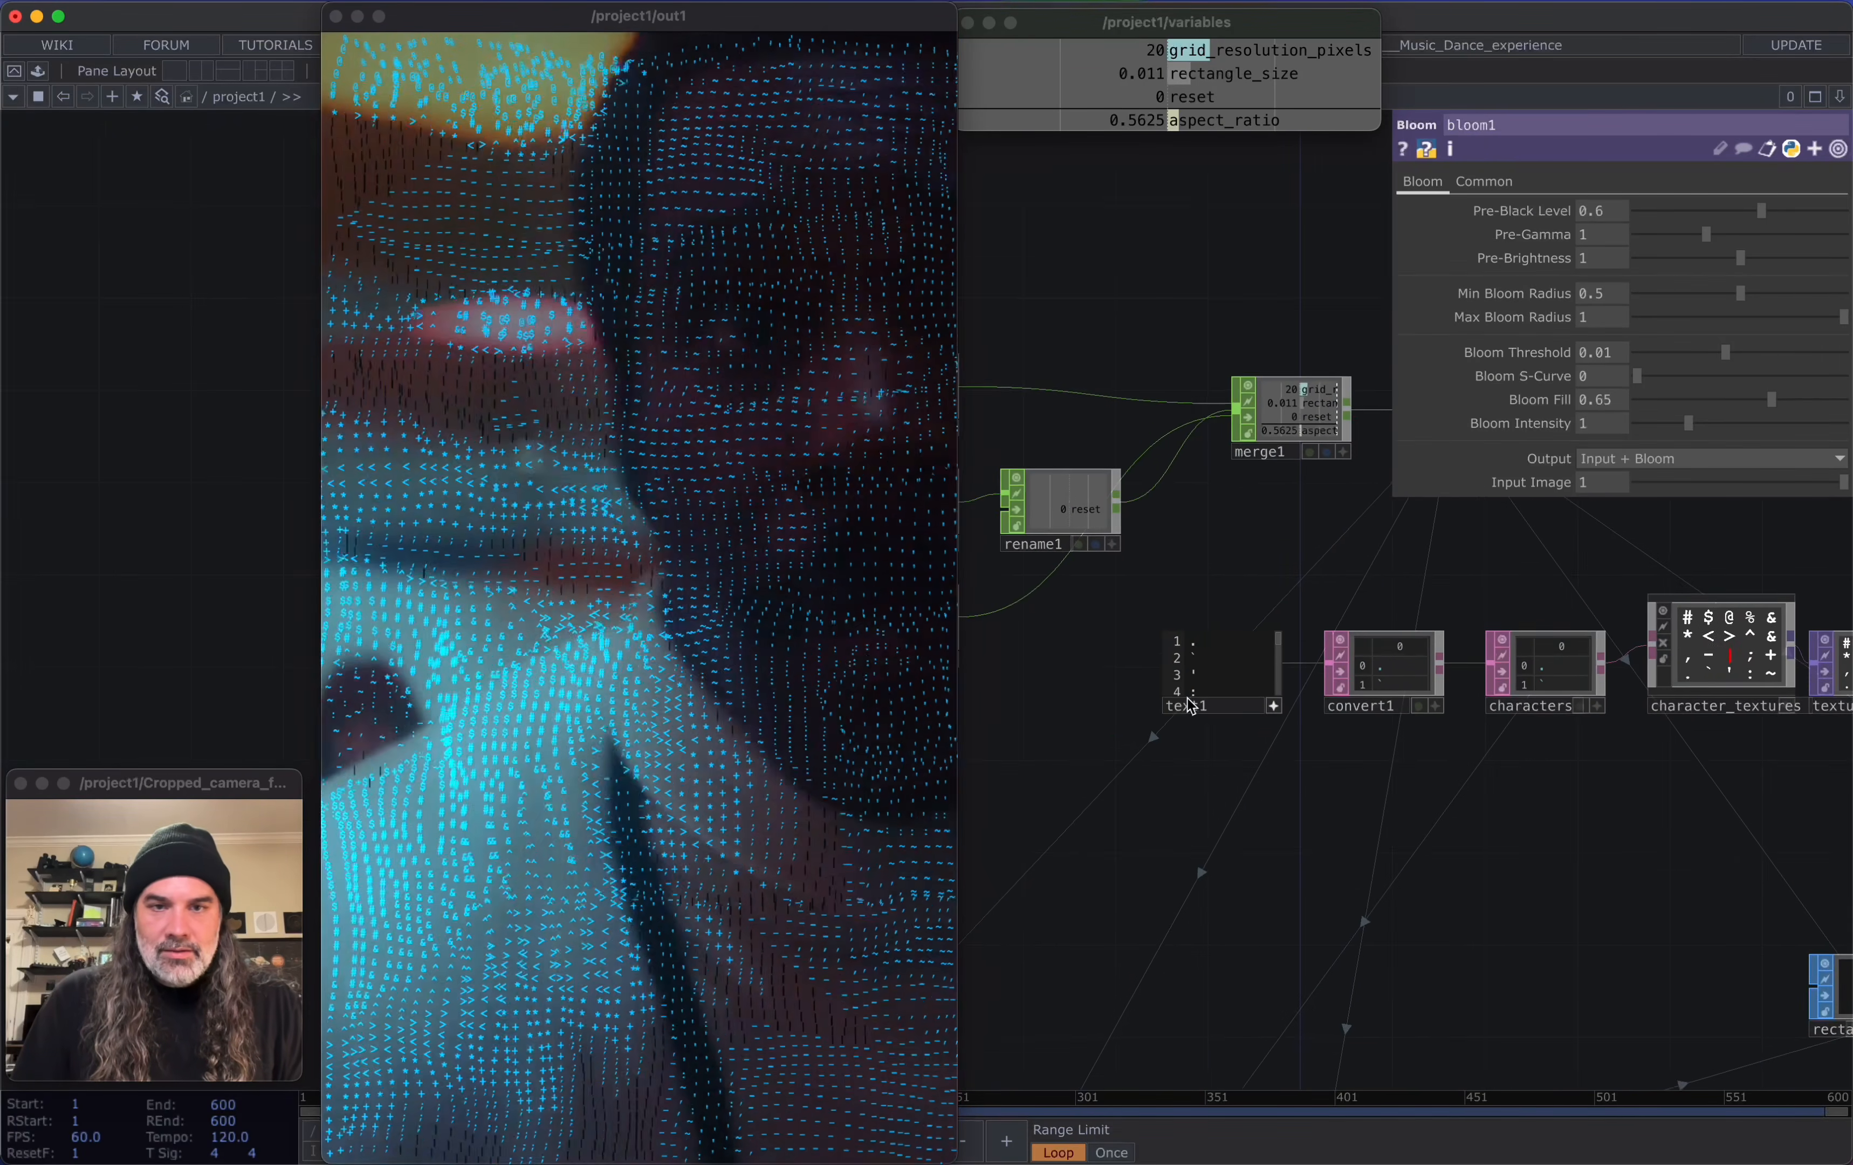
scroll(1208, 693, up, 8)
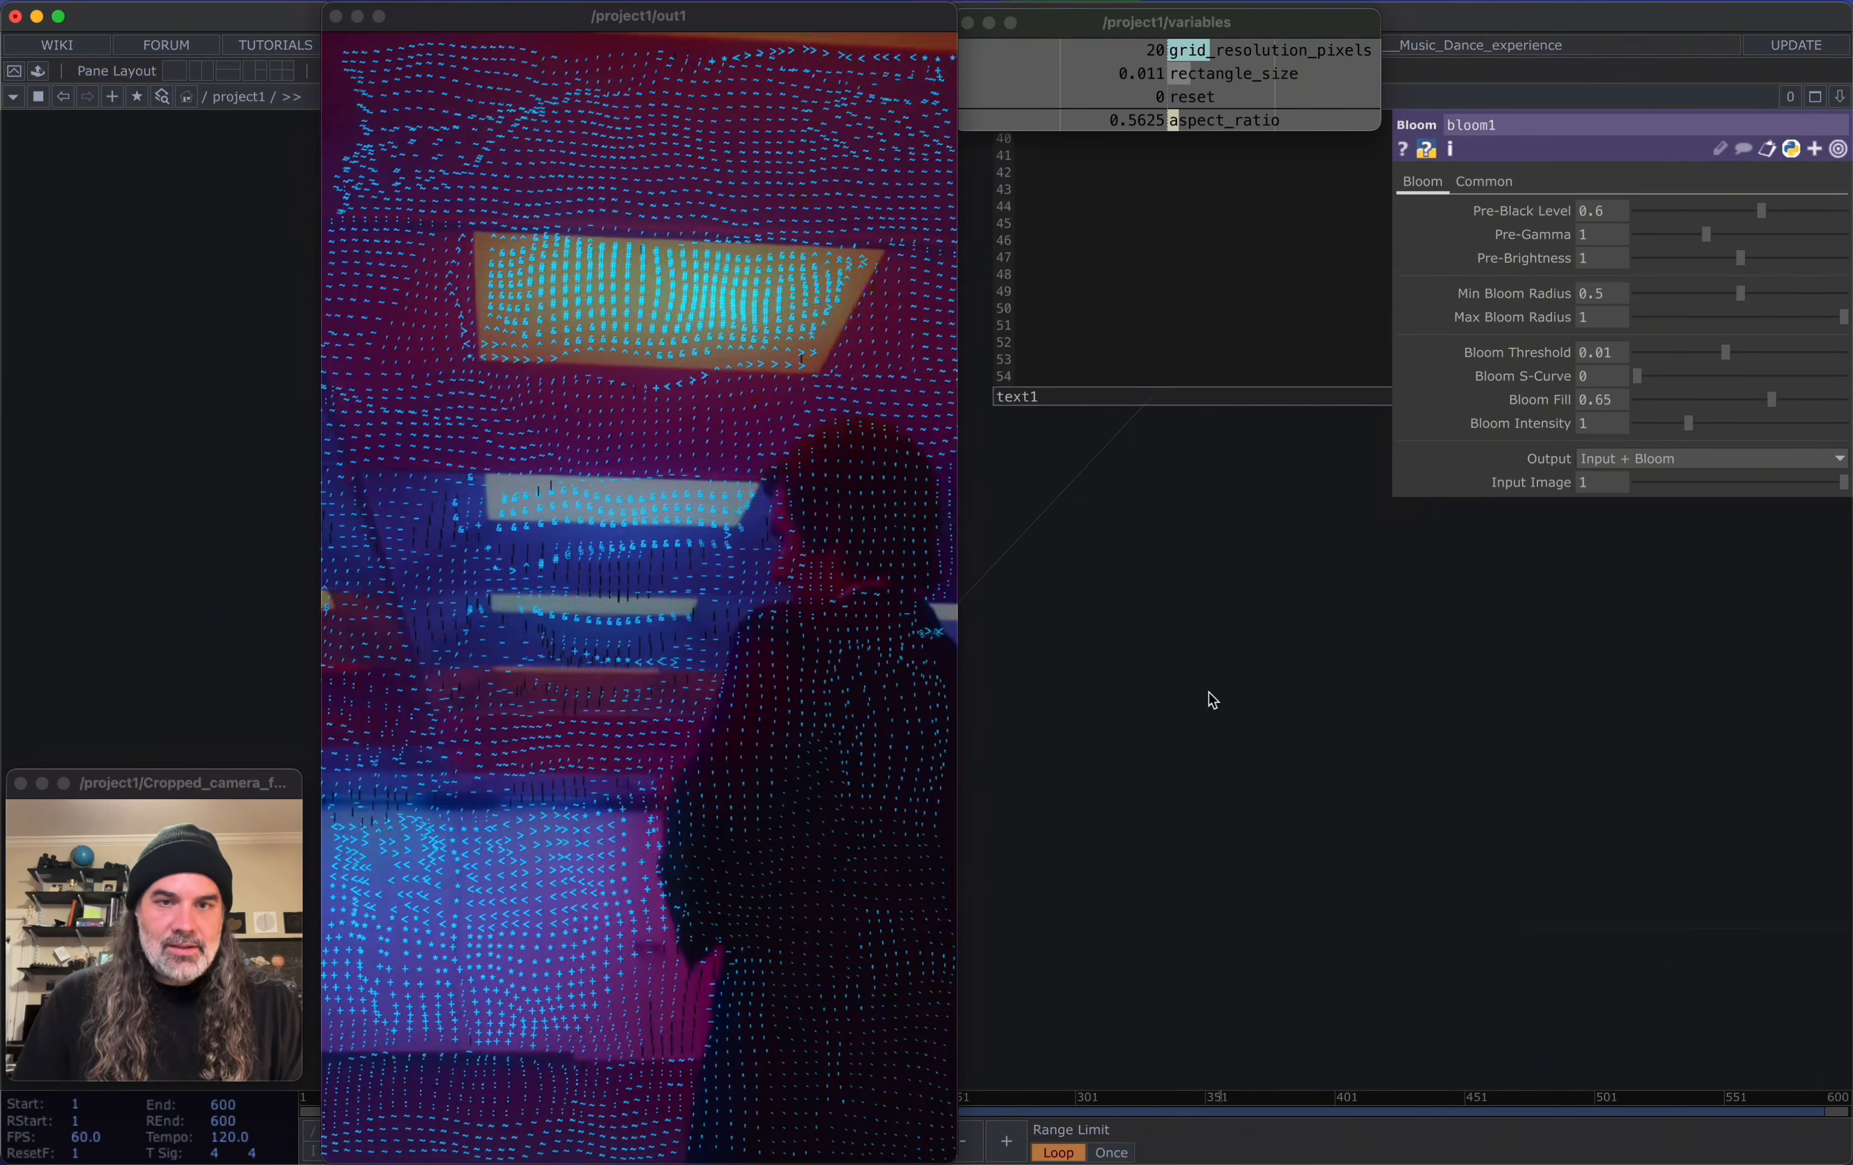
scroll(1209, 692, down, 6)
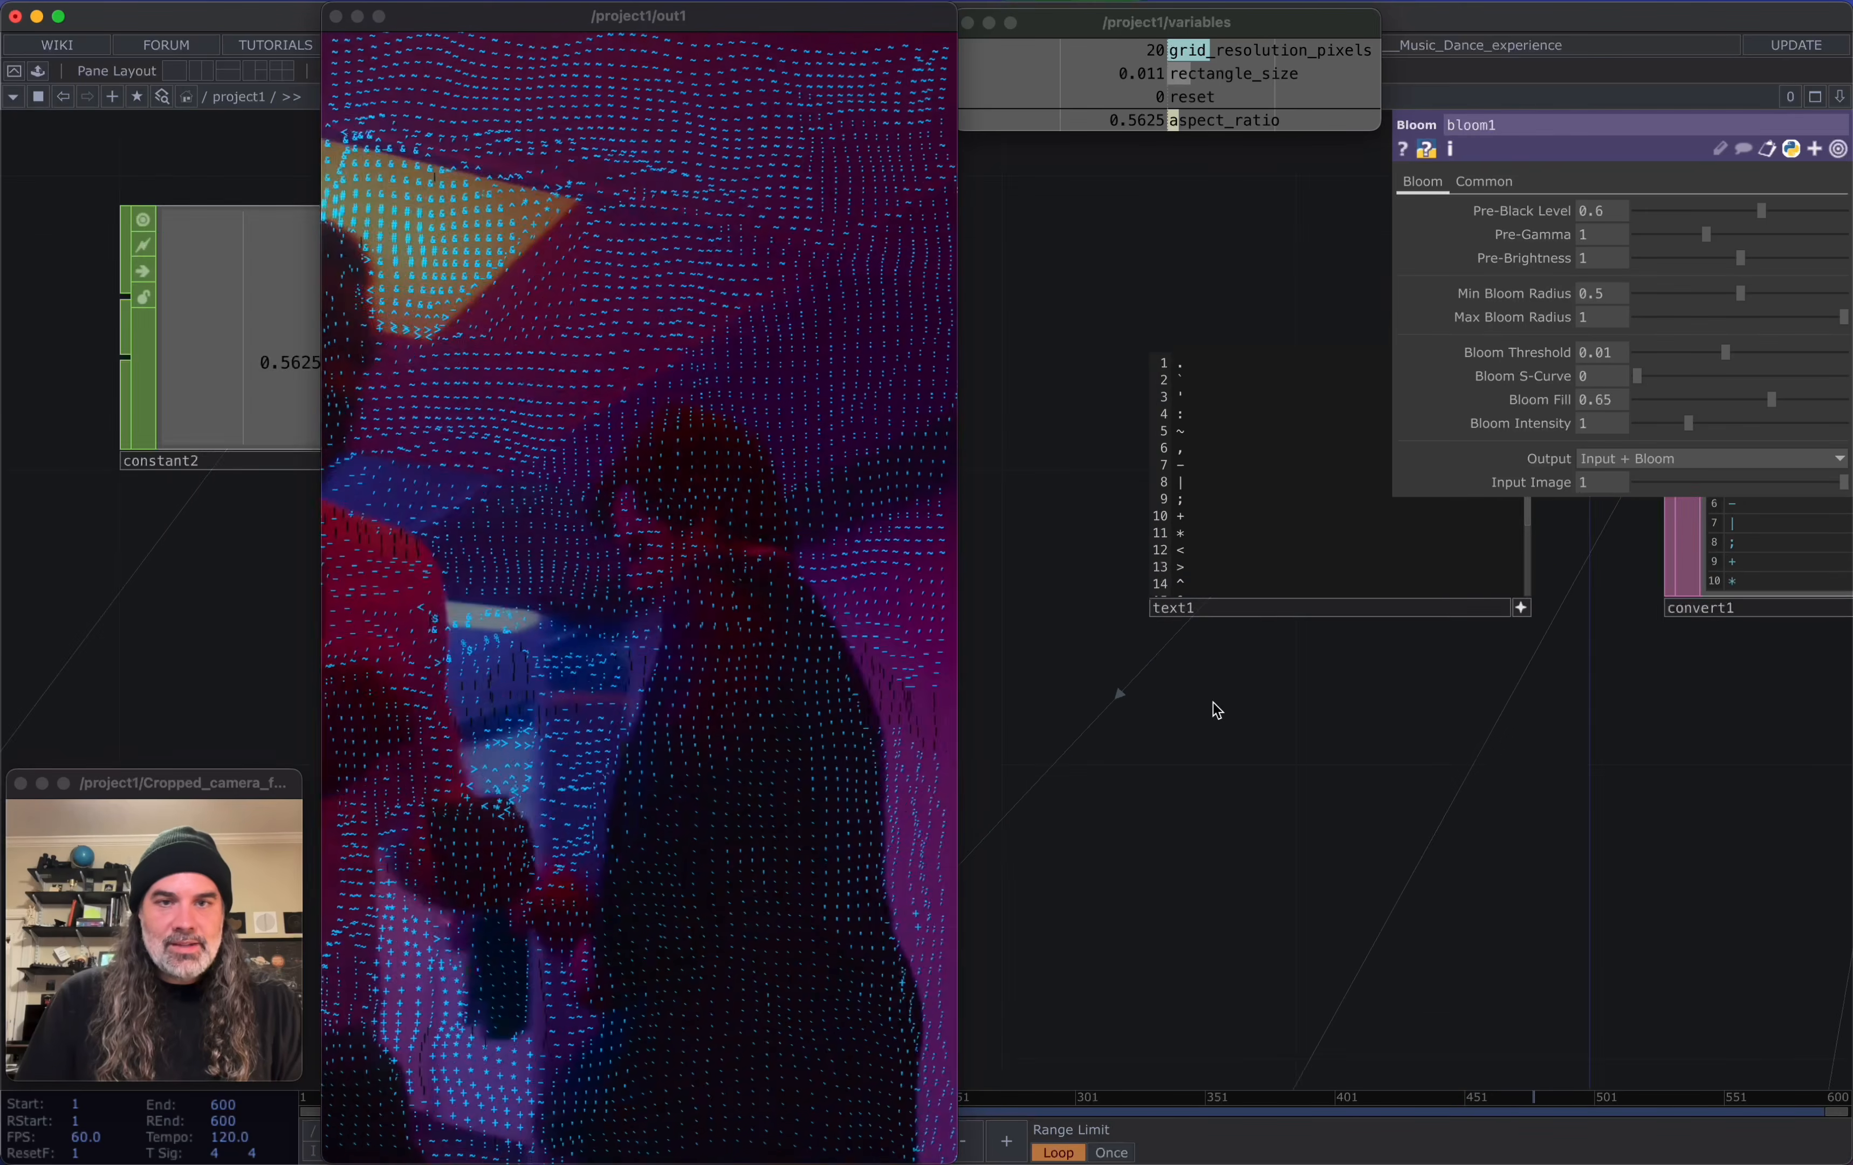
scroll(1214, 703, up, 5)
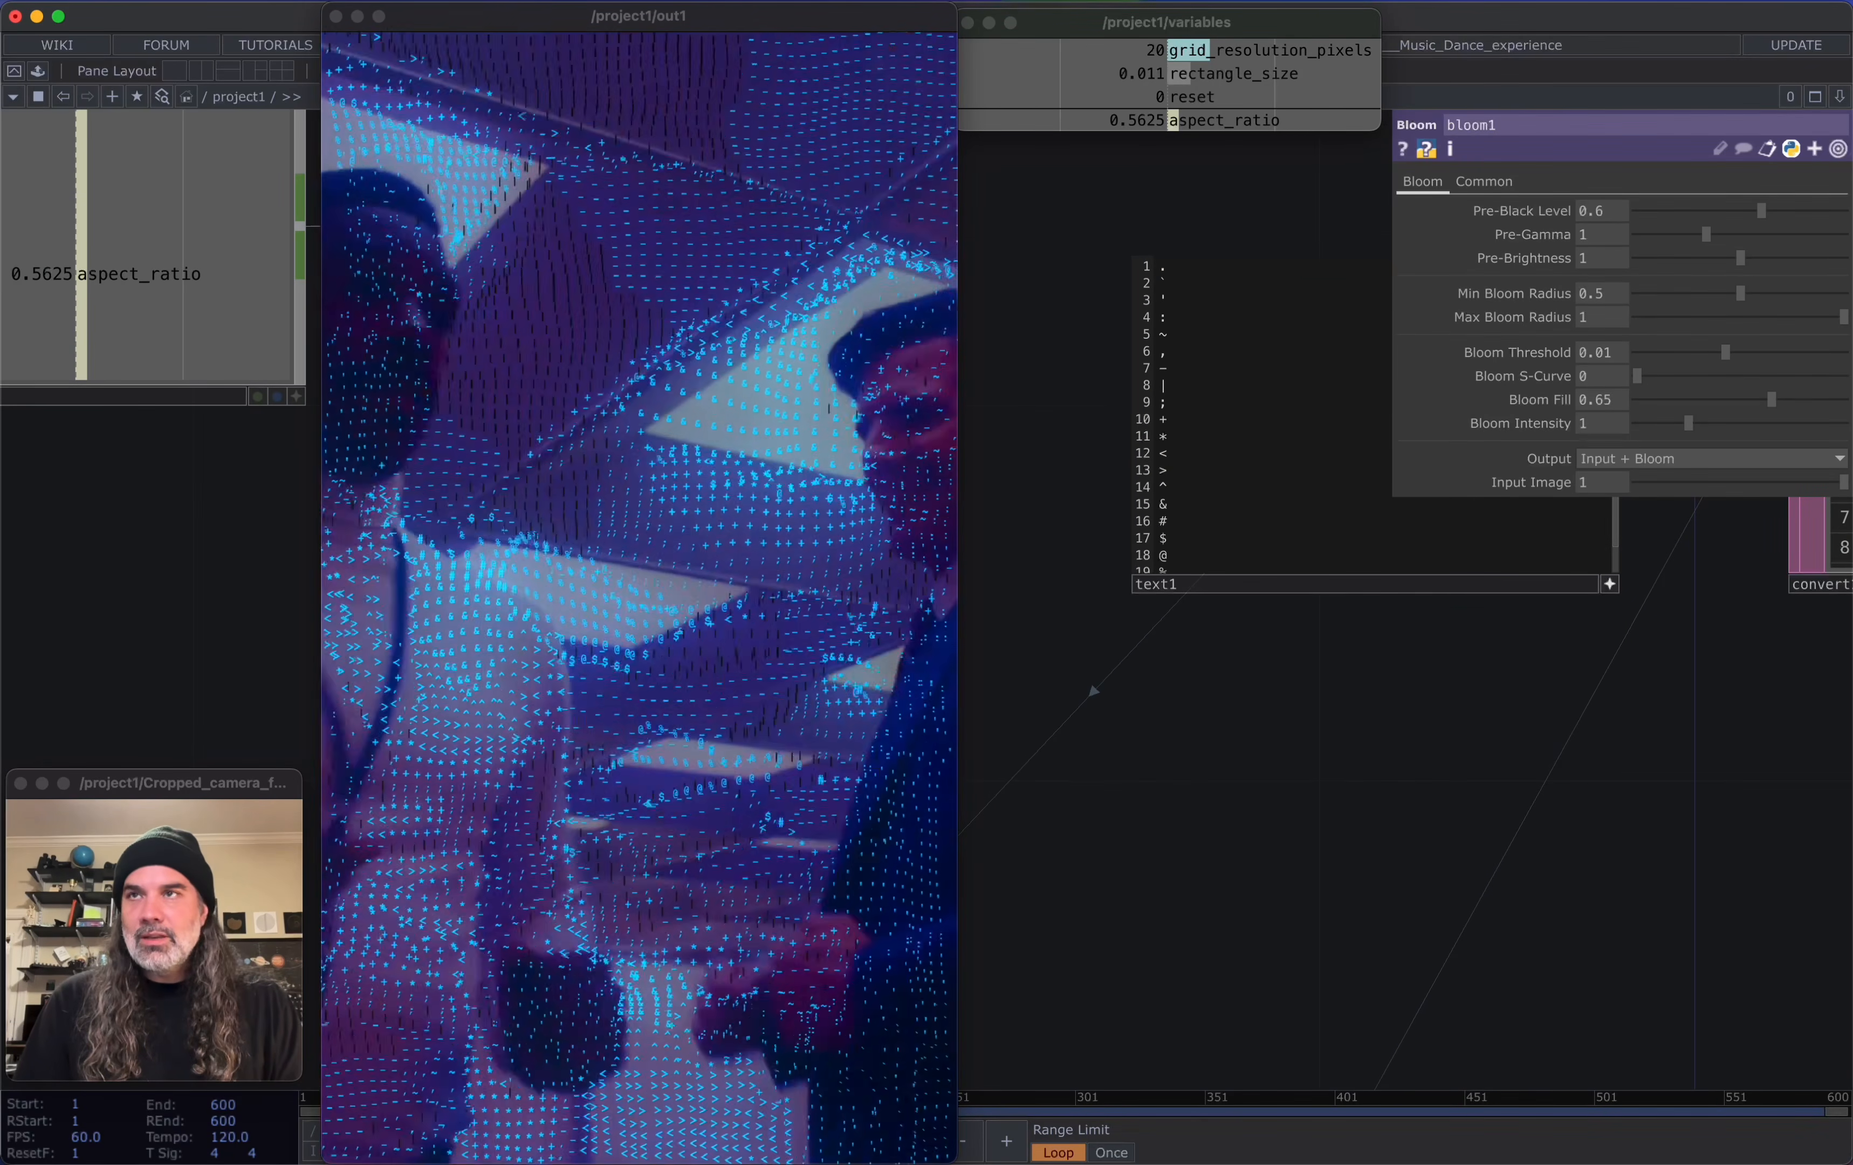
Create a Text DAT below text1 and paste in the alternative one-per-line character list from another app, starting with shaded blocks and # @ & $ %
key(super+Tab)
key(super+Tab)
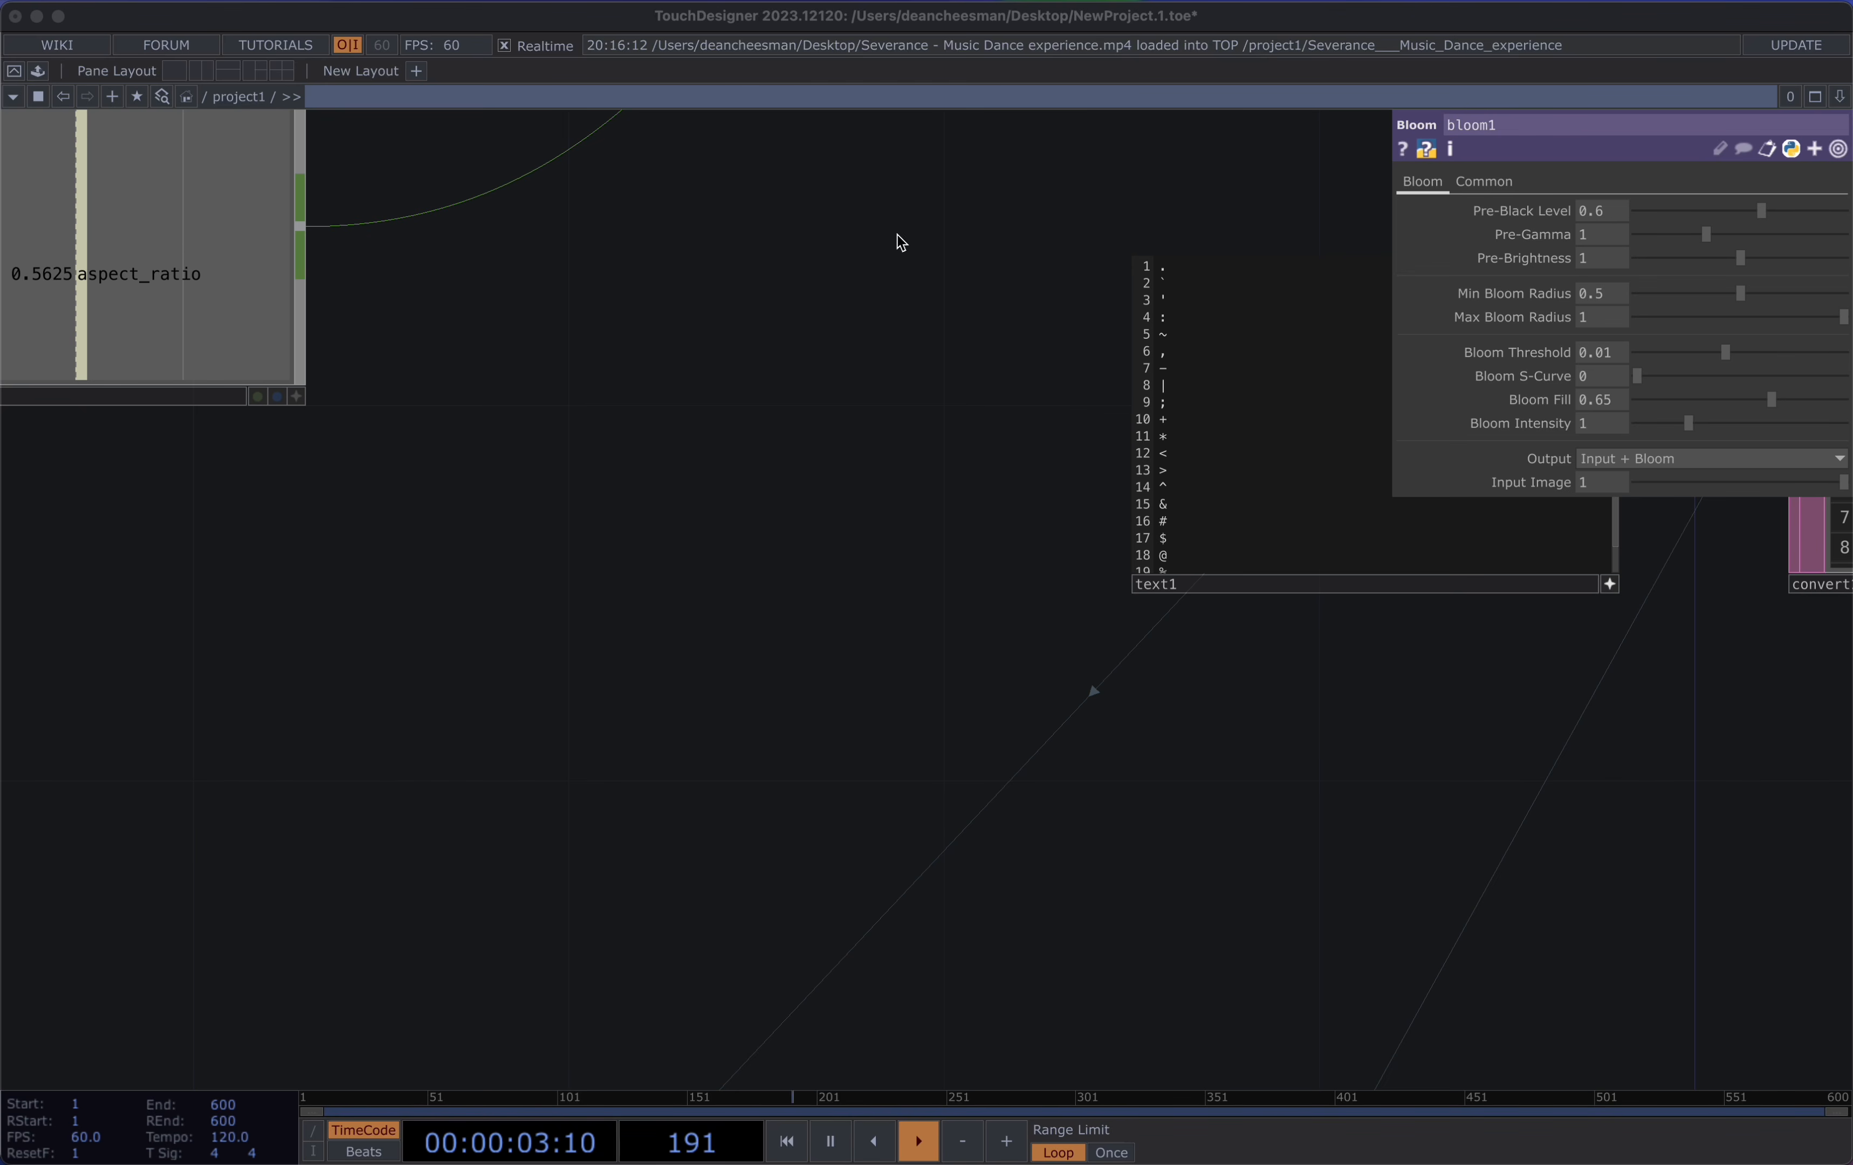
click(980, 189)
key(Tab)
text(text)
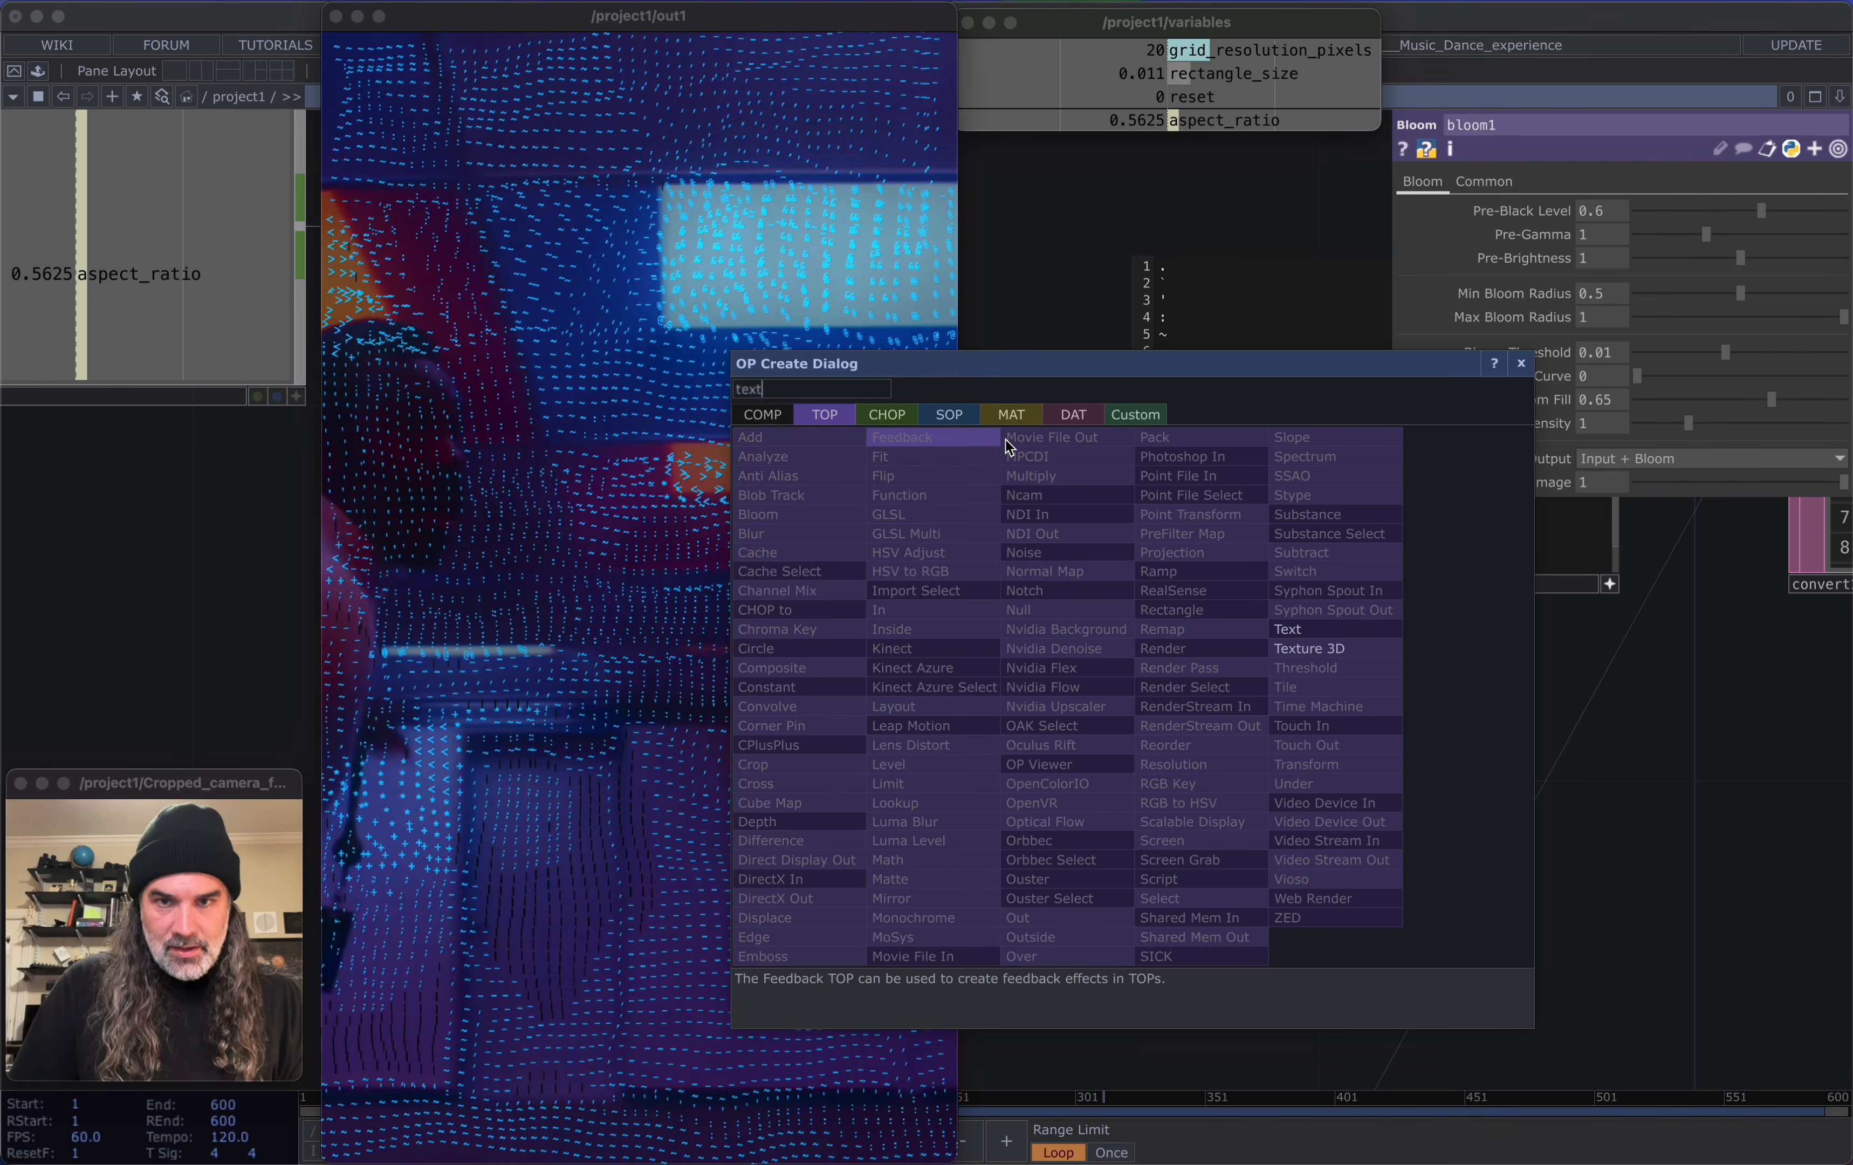
click(1074, 415)
click(932, 931)
click(1314, 845)
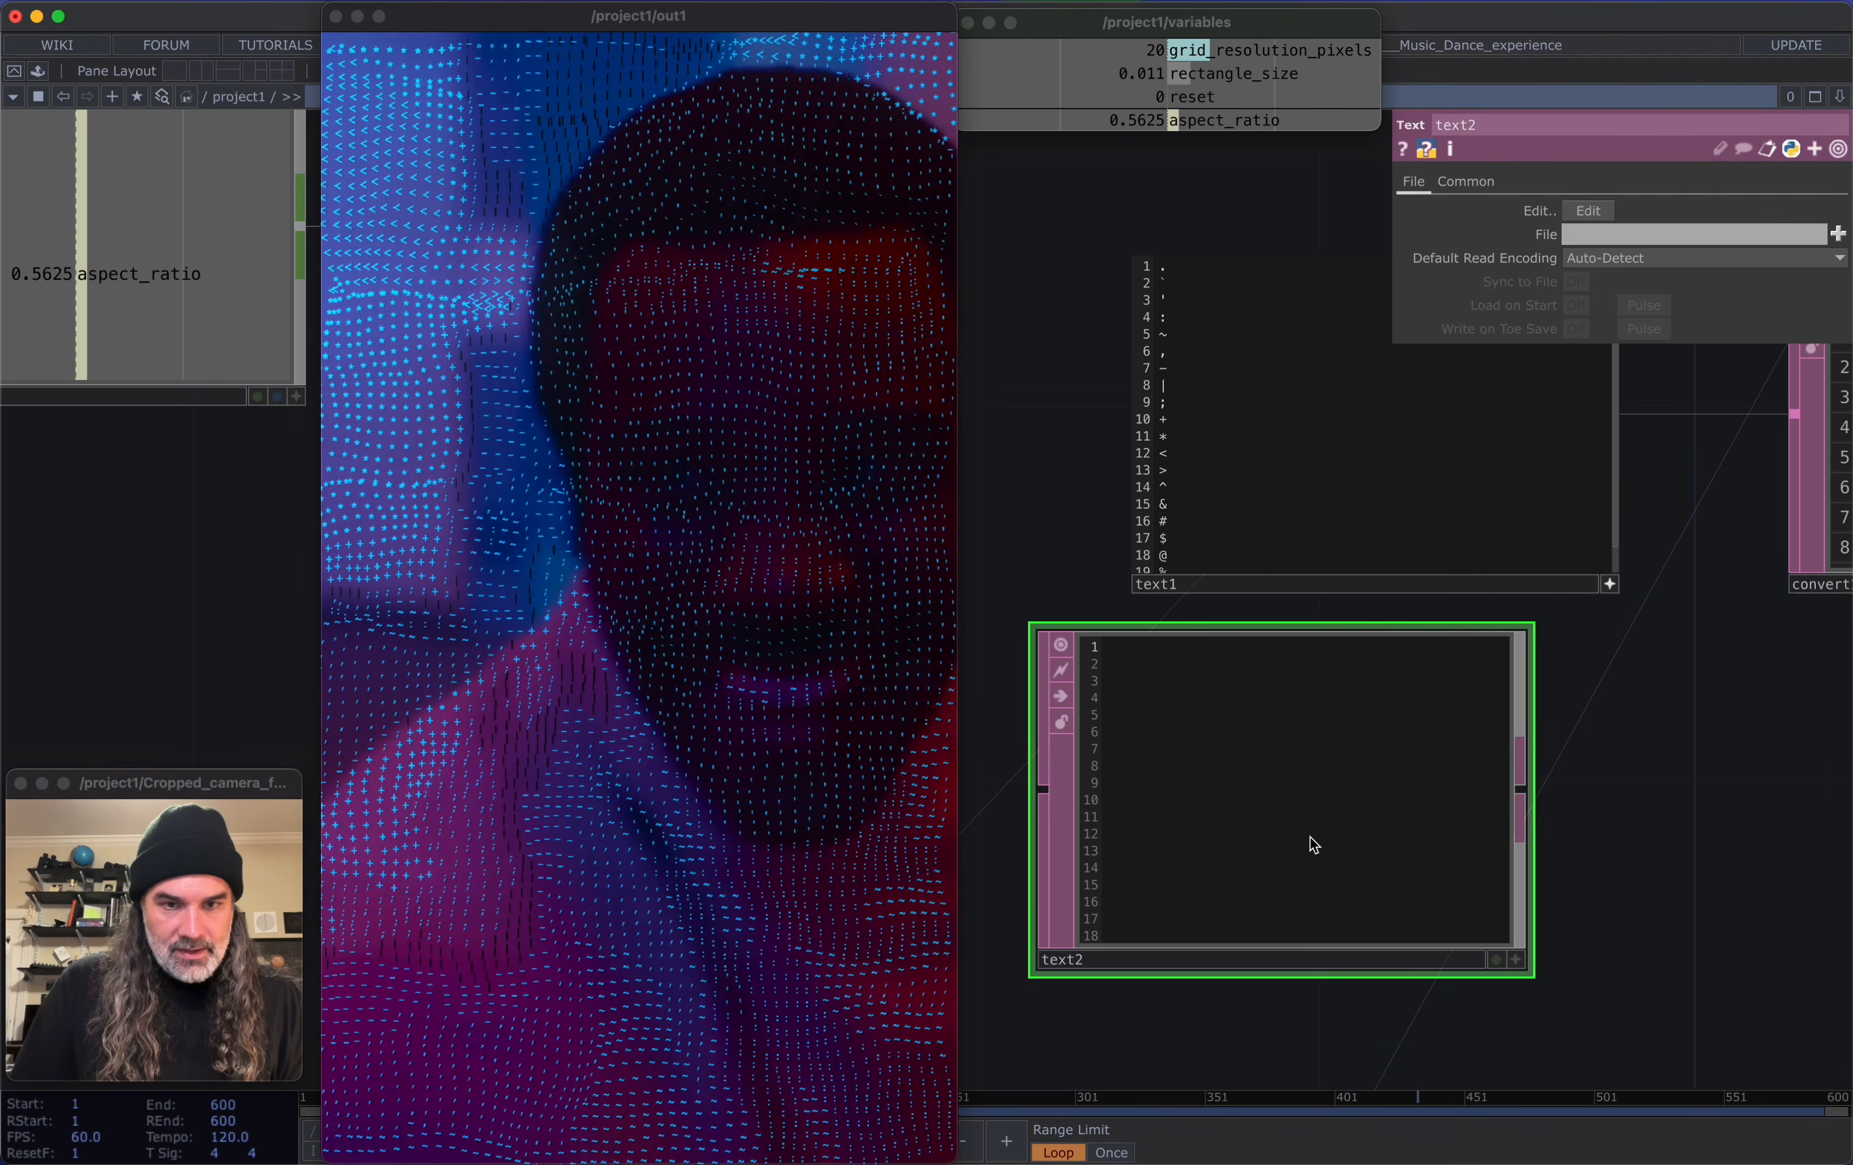
key(ctrl+v)
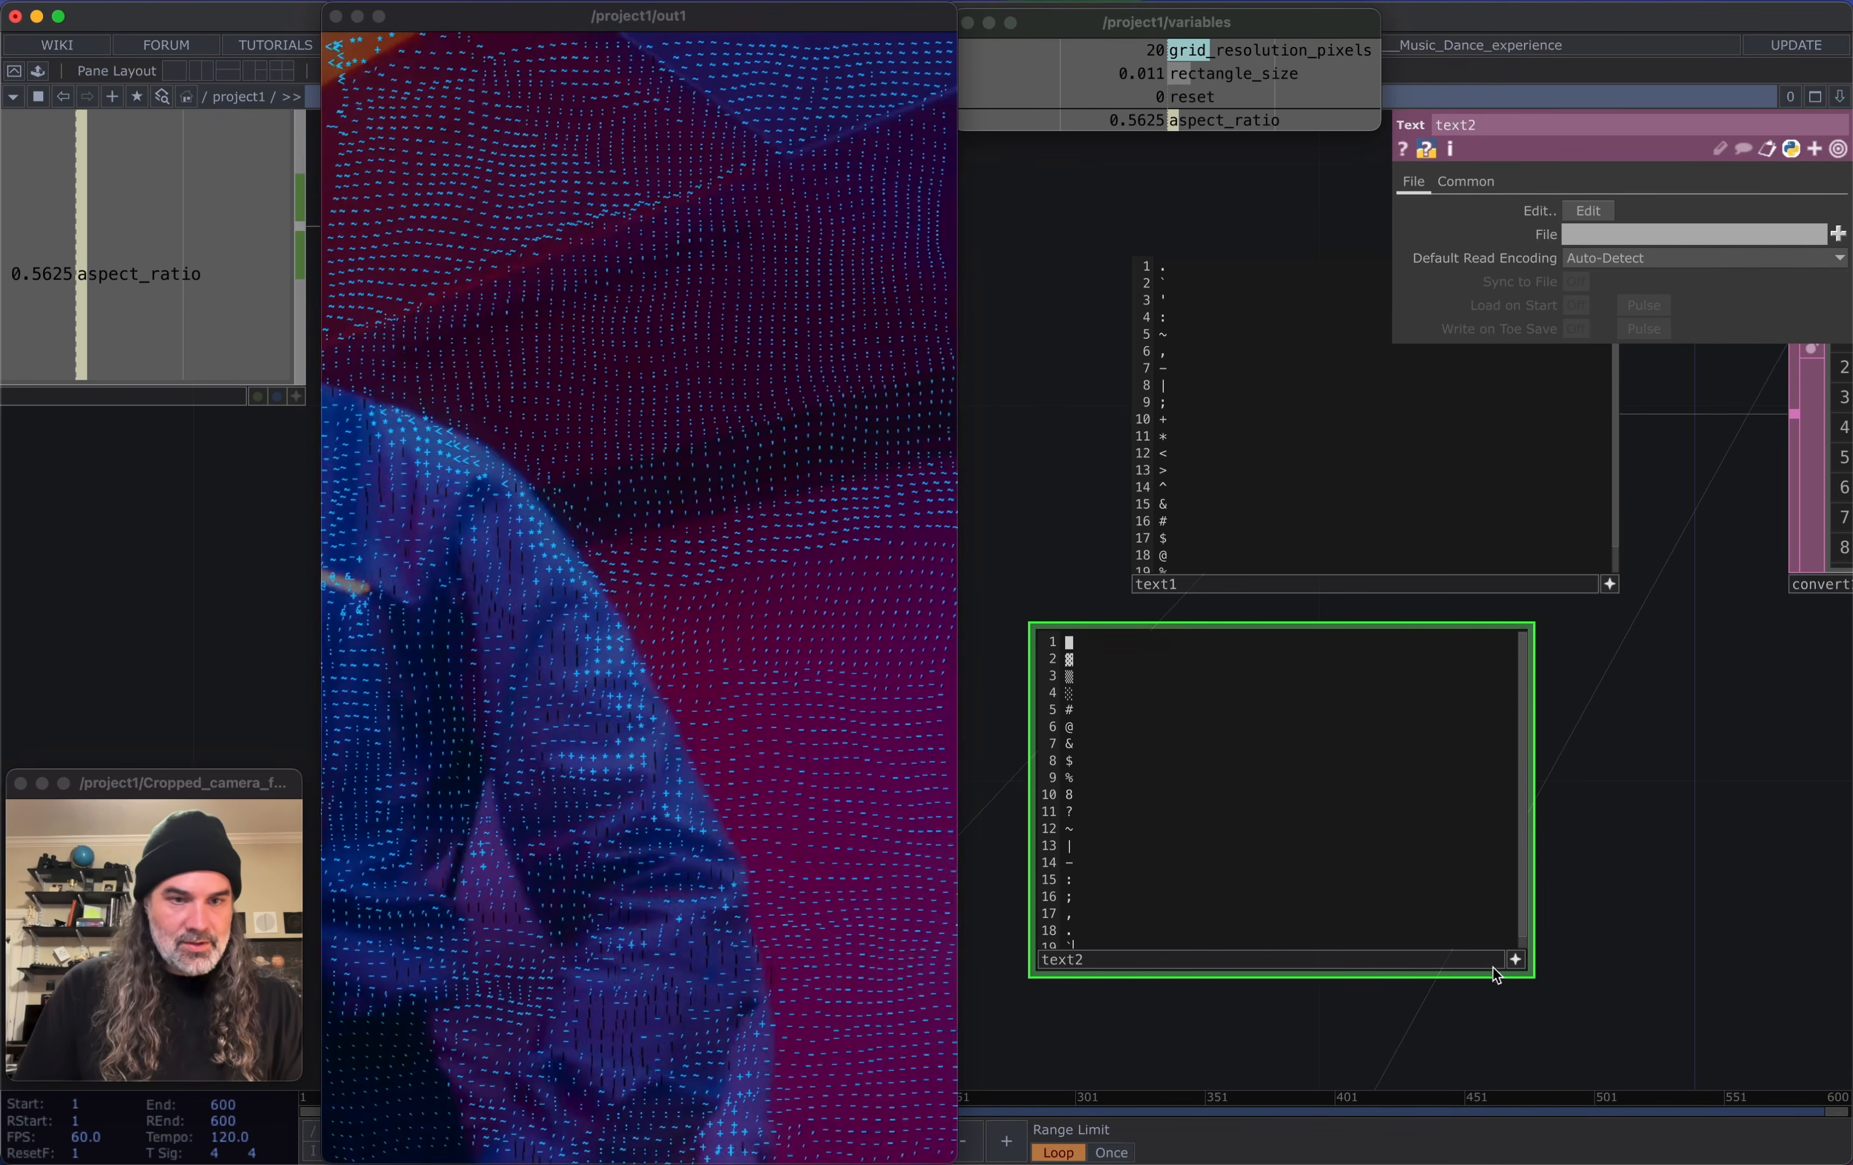
Finish editing text2 and wire it into convert1 in place of text1
click(1515, 959)
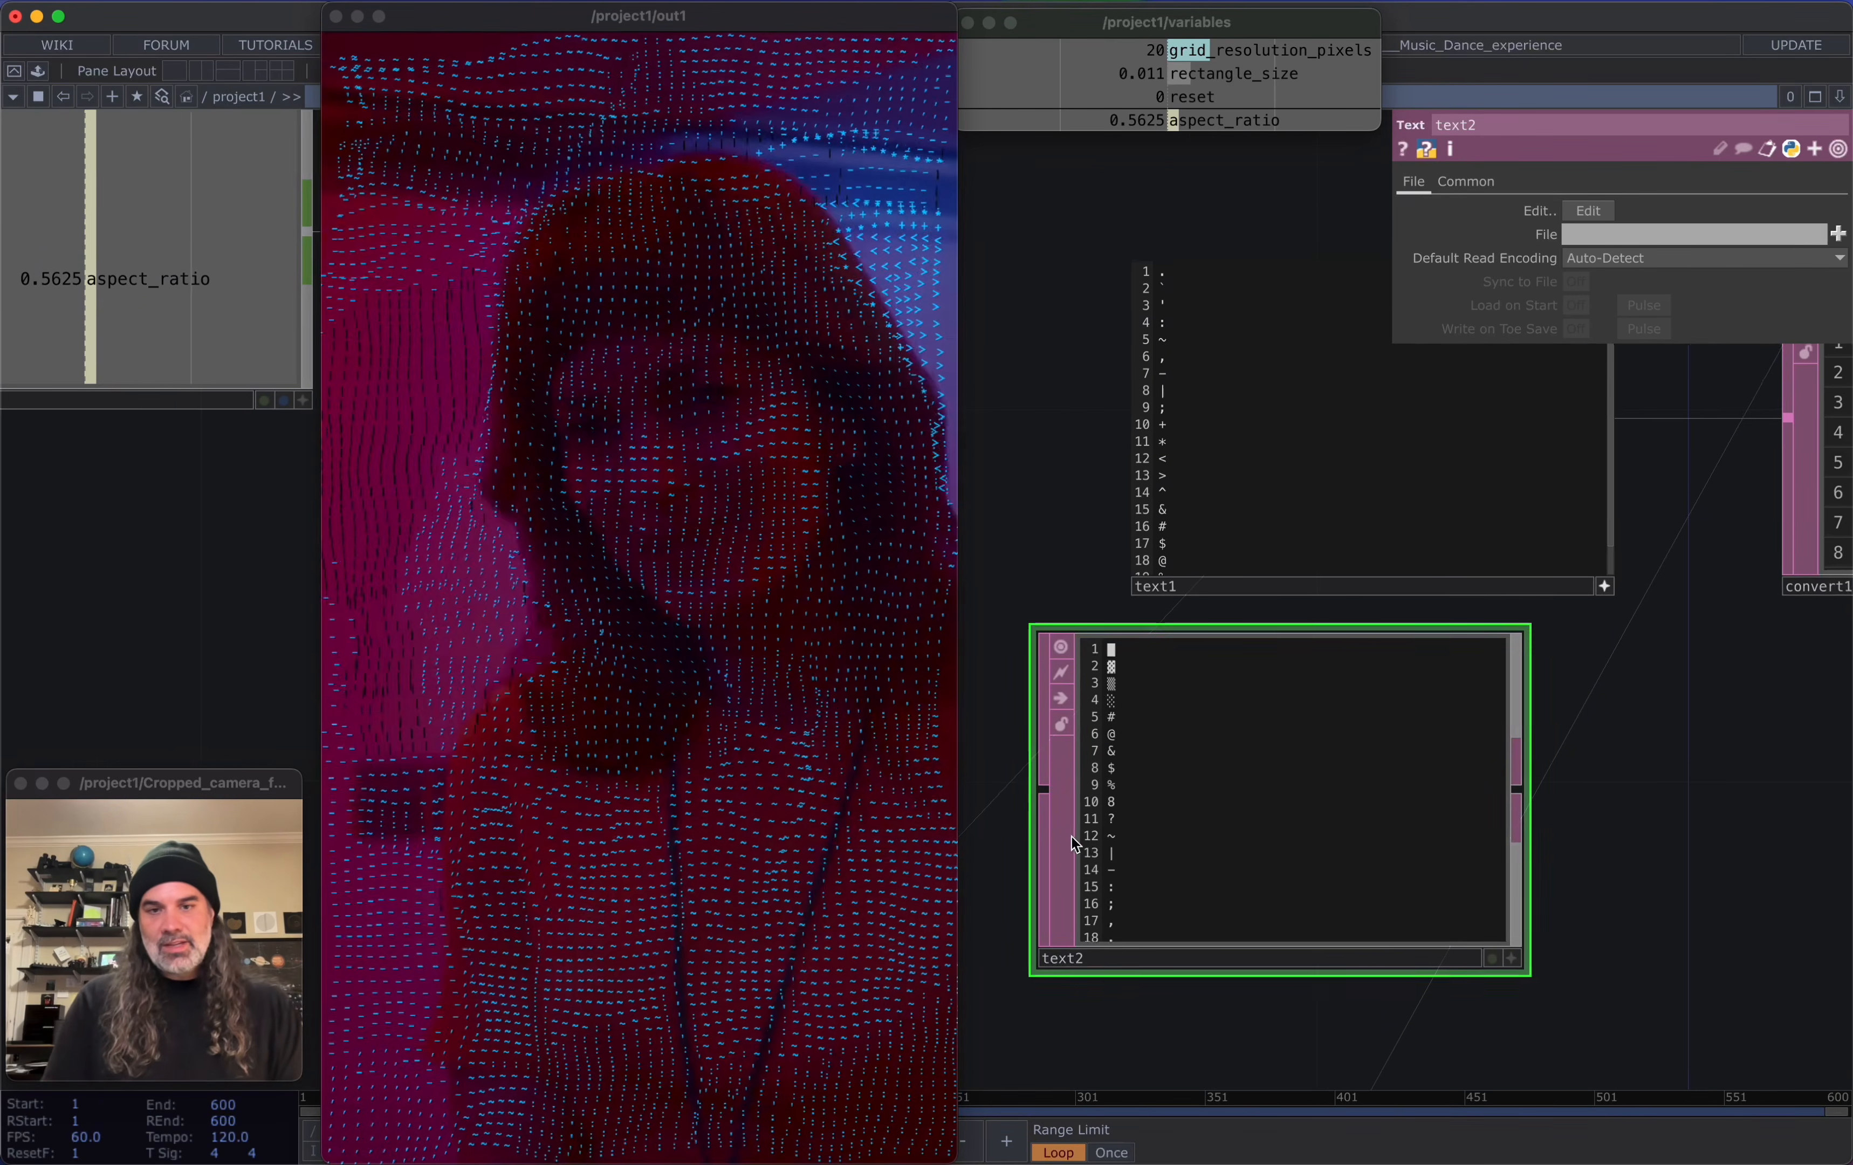
scroll(1069, 831, down, 5)
scroll(1129, 888, up, 4)
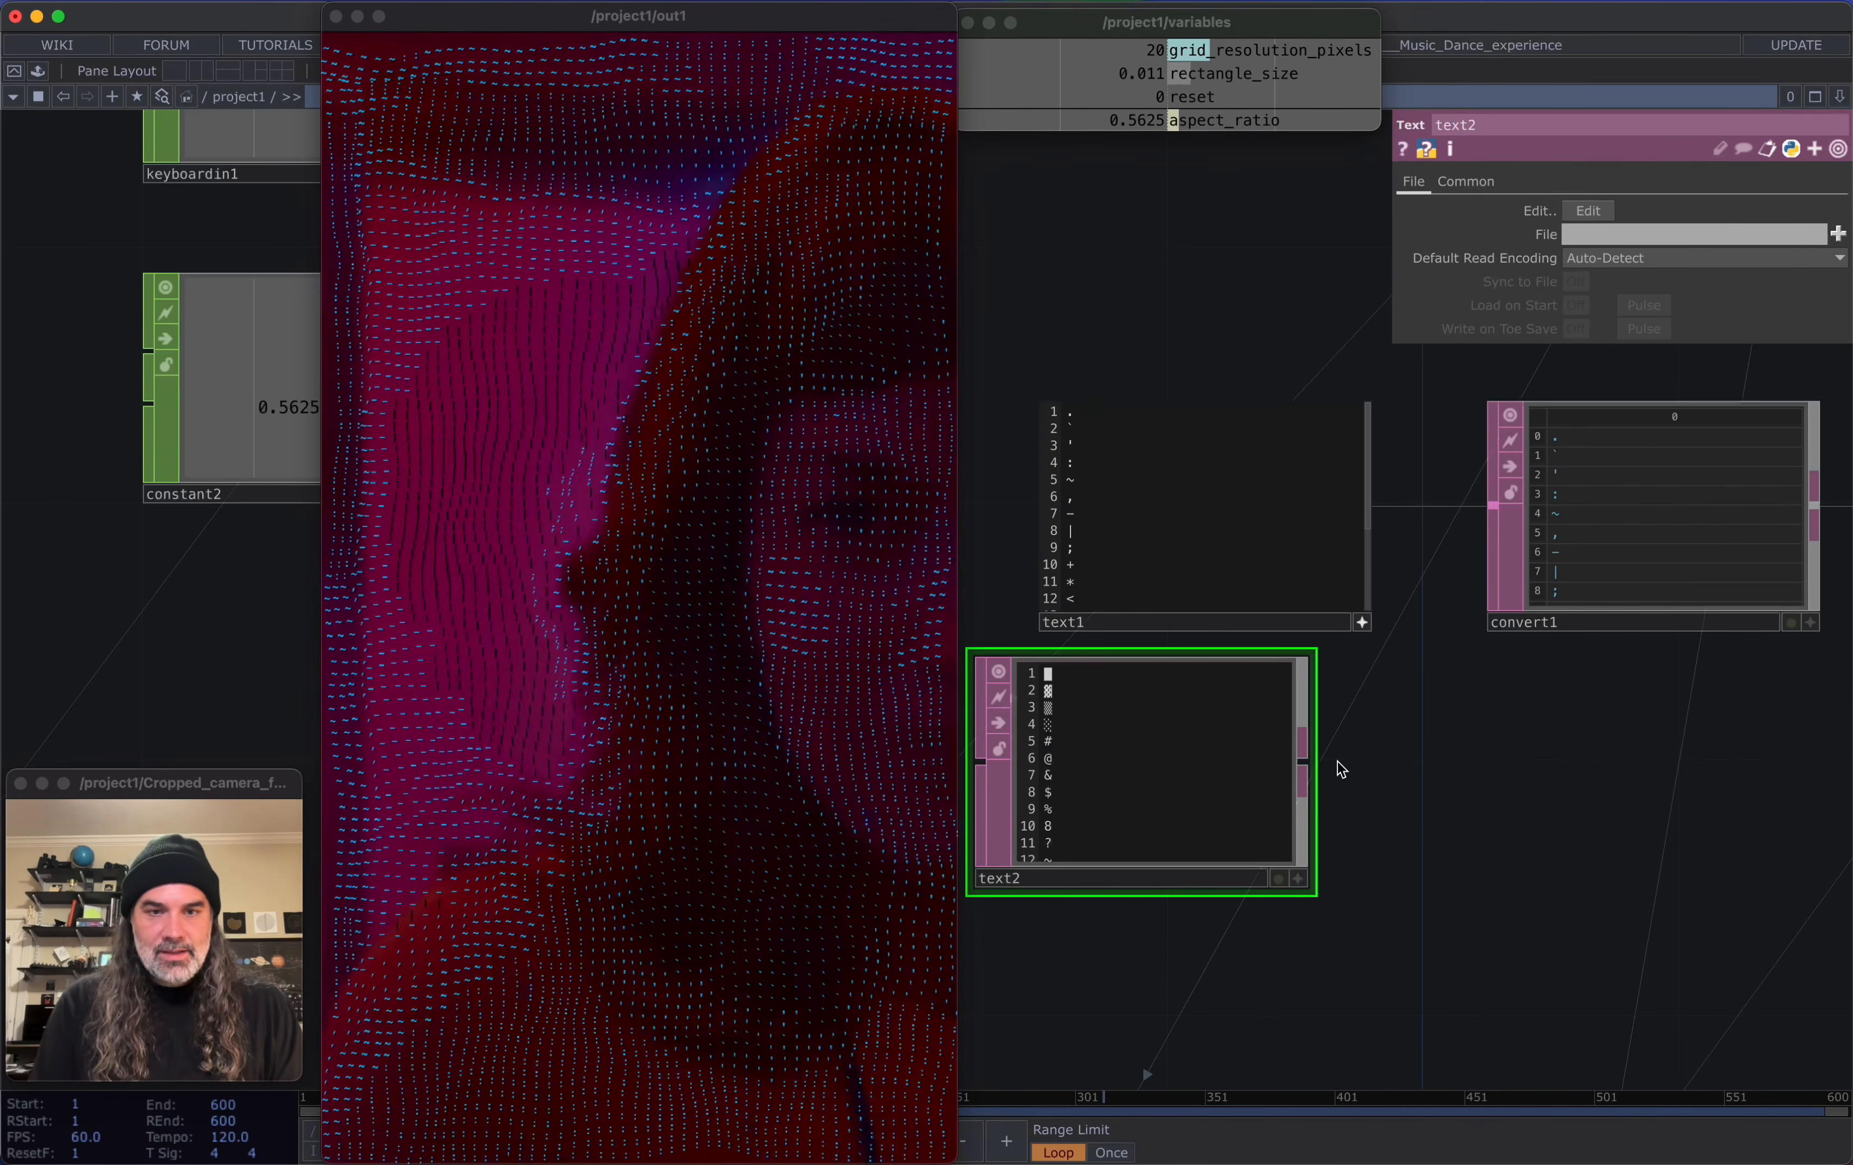
click(1331, 742)
drag(1459, 532, 1492, 507)
drag(1461, 798, 1140, 783)
Go inside the character_textures component and review the replicator1 settings, the replicated text items and the tex3d2 texture array
scroll(1435, 807, down, 2)
drag(1340, 747, 782, 693)
drag(1359, 913, 1211, 947)
key(i)
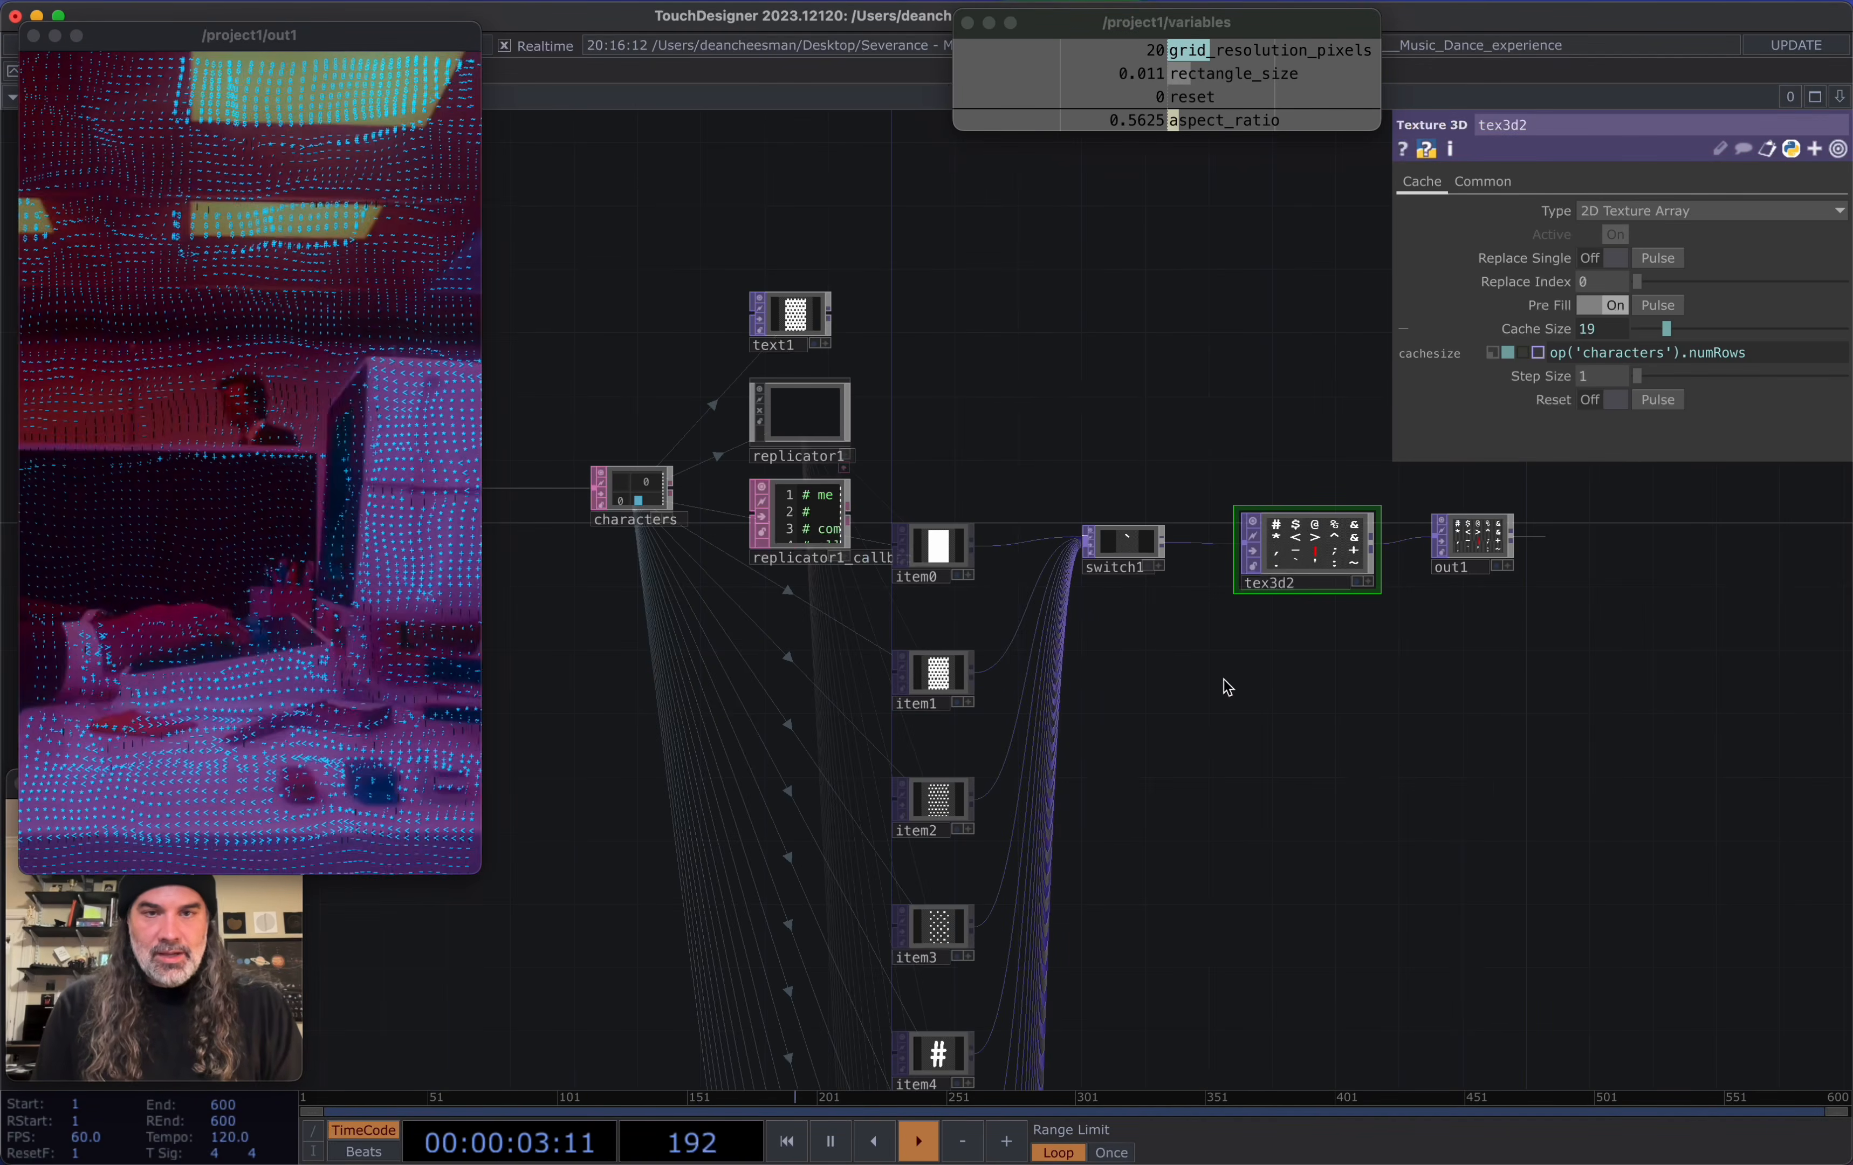
scroll(1144, 567, up, 5)
drag(1343, 798, 1631, 864)
scroll(1631, 864, down, 1)
click(785, 359)
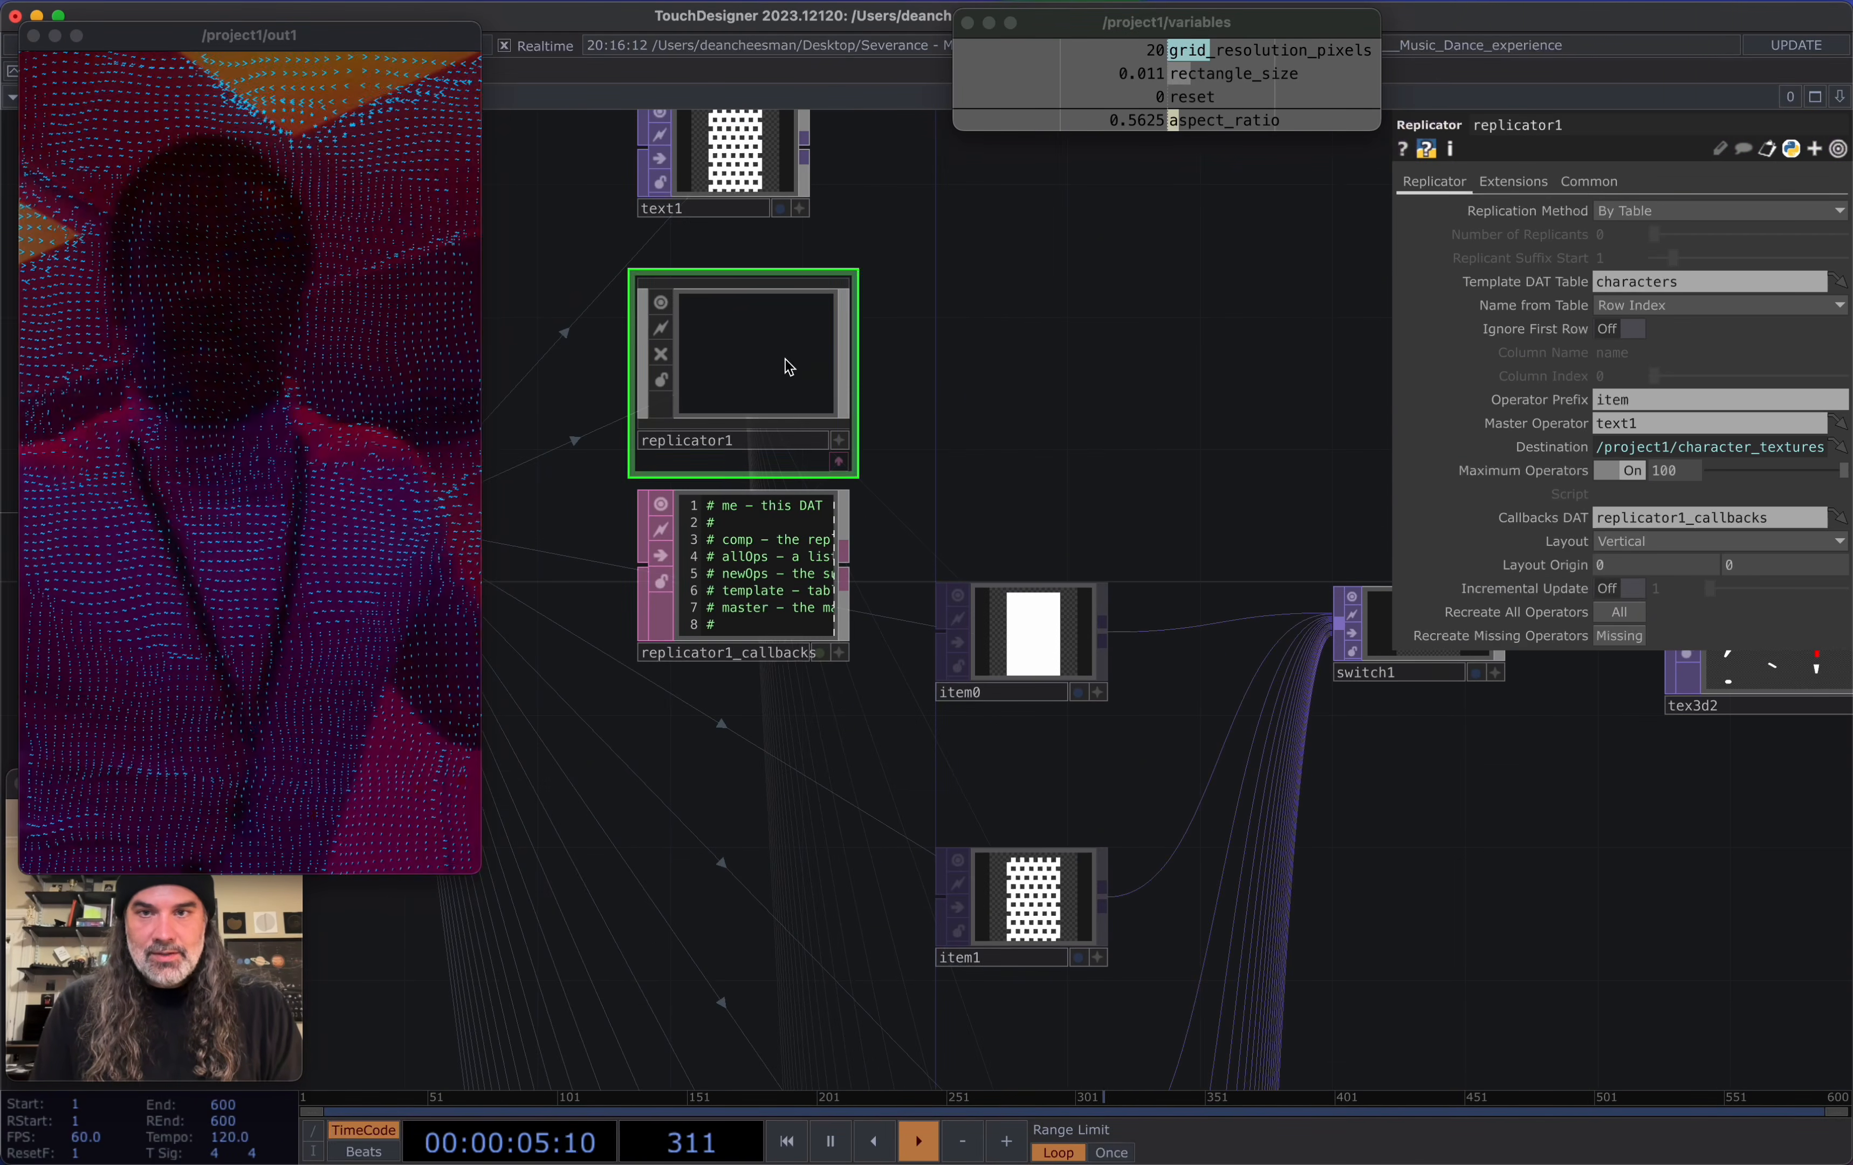
drag(1732, 843, 1307, 828)
scroll(1301, 827, down, 2)
click(1290, 737)
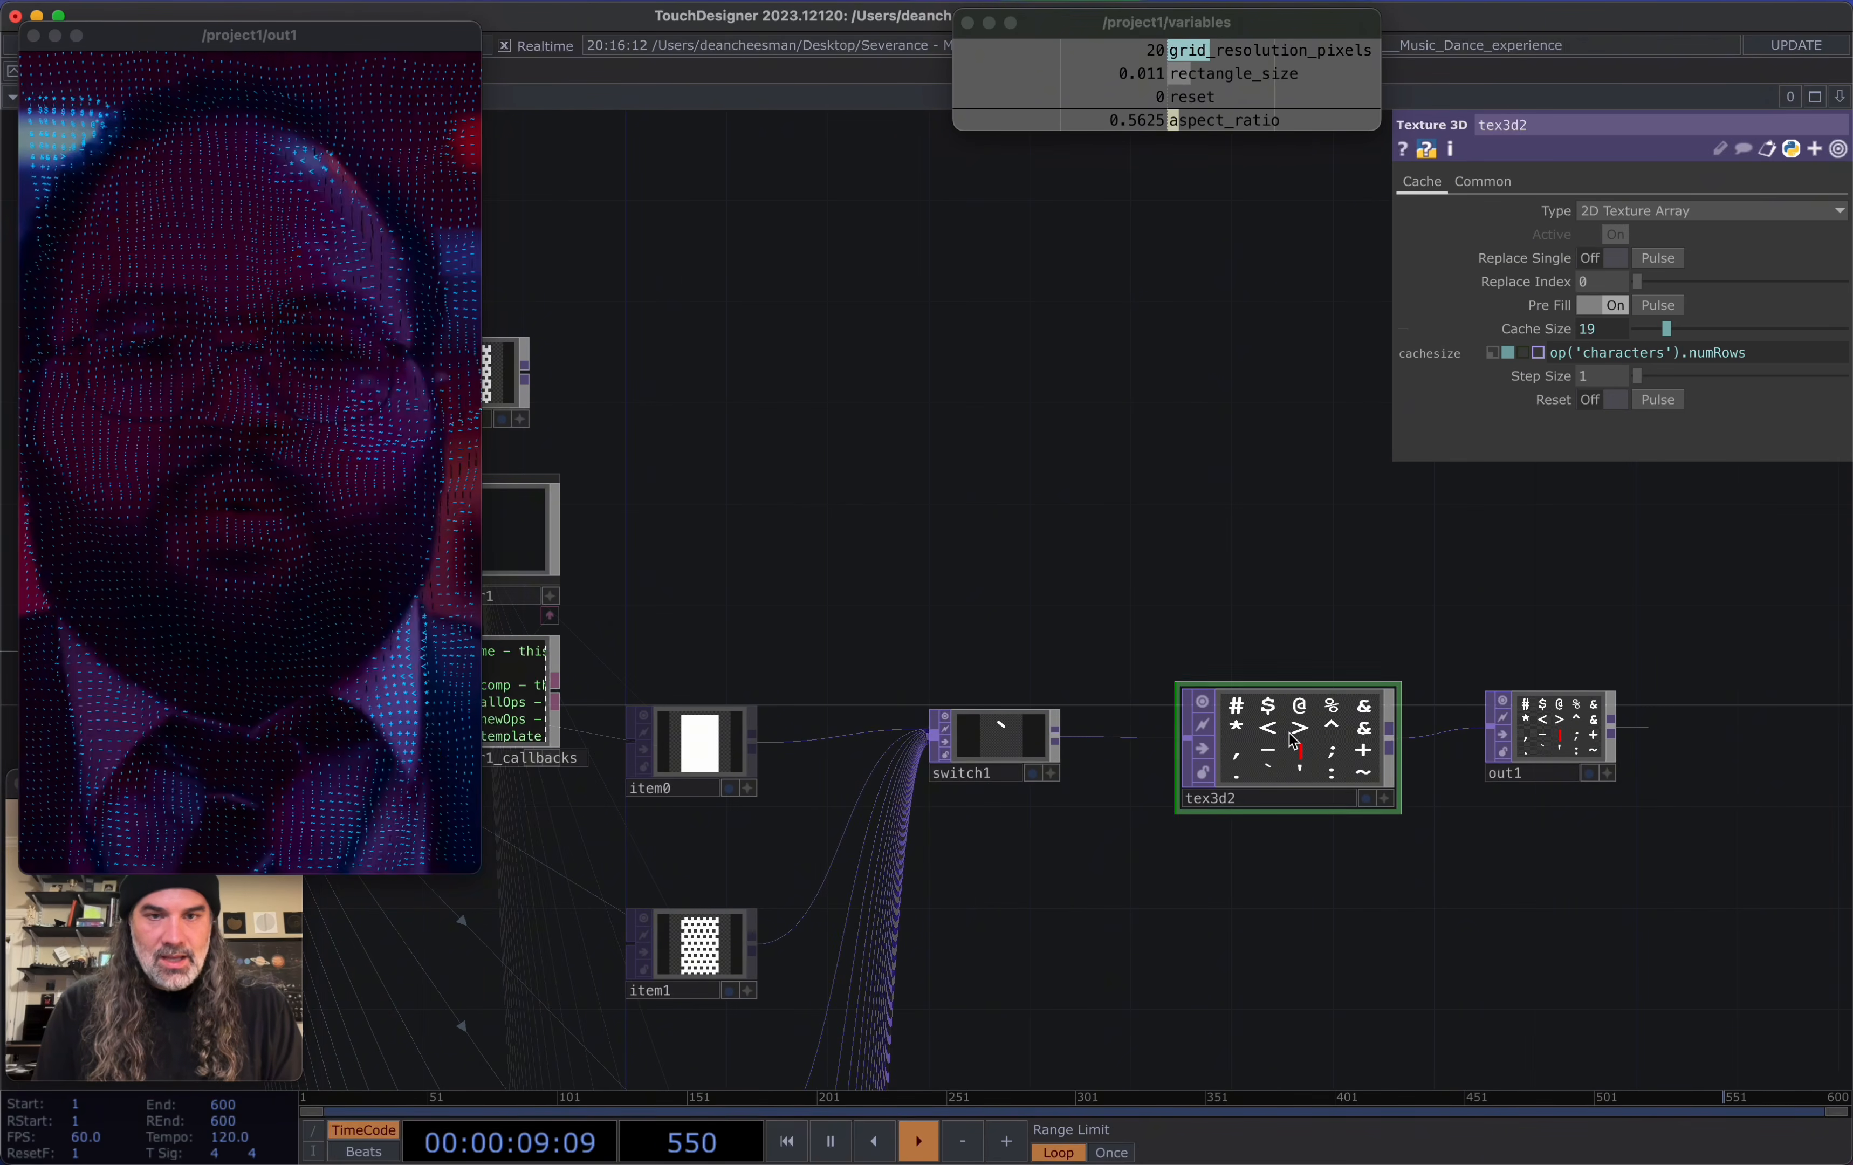
drag(1460, 747, 1794, 577)
scroll(1468, 633, down, 1)
scroll(1047, 376, up, 1)
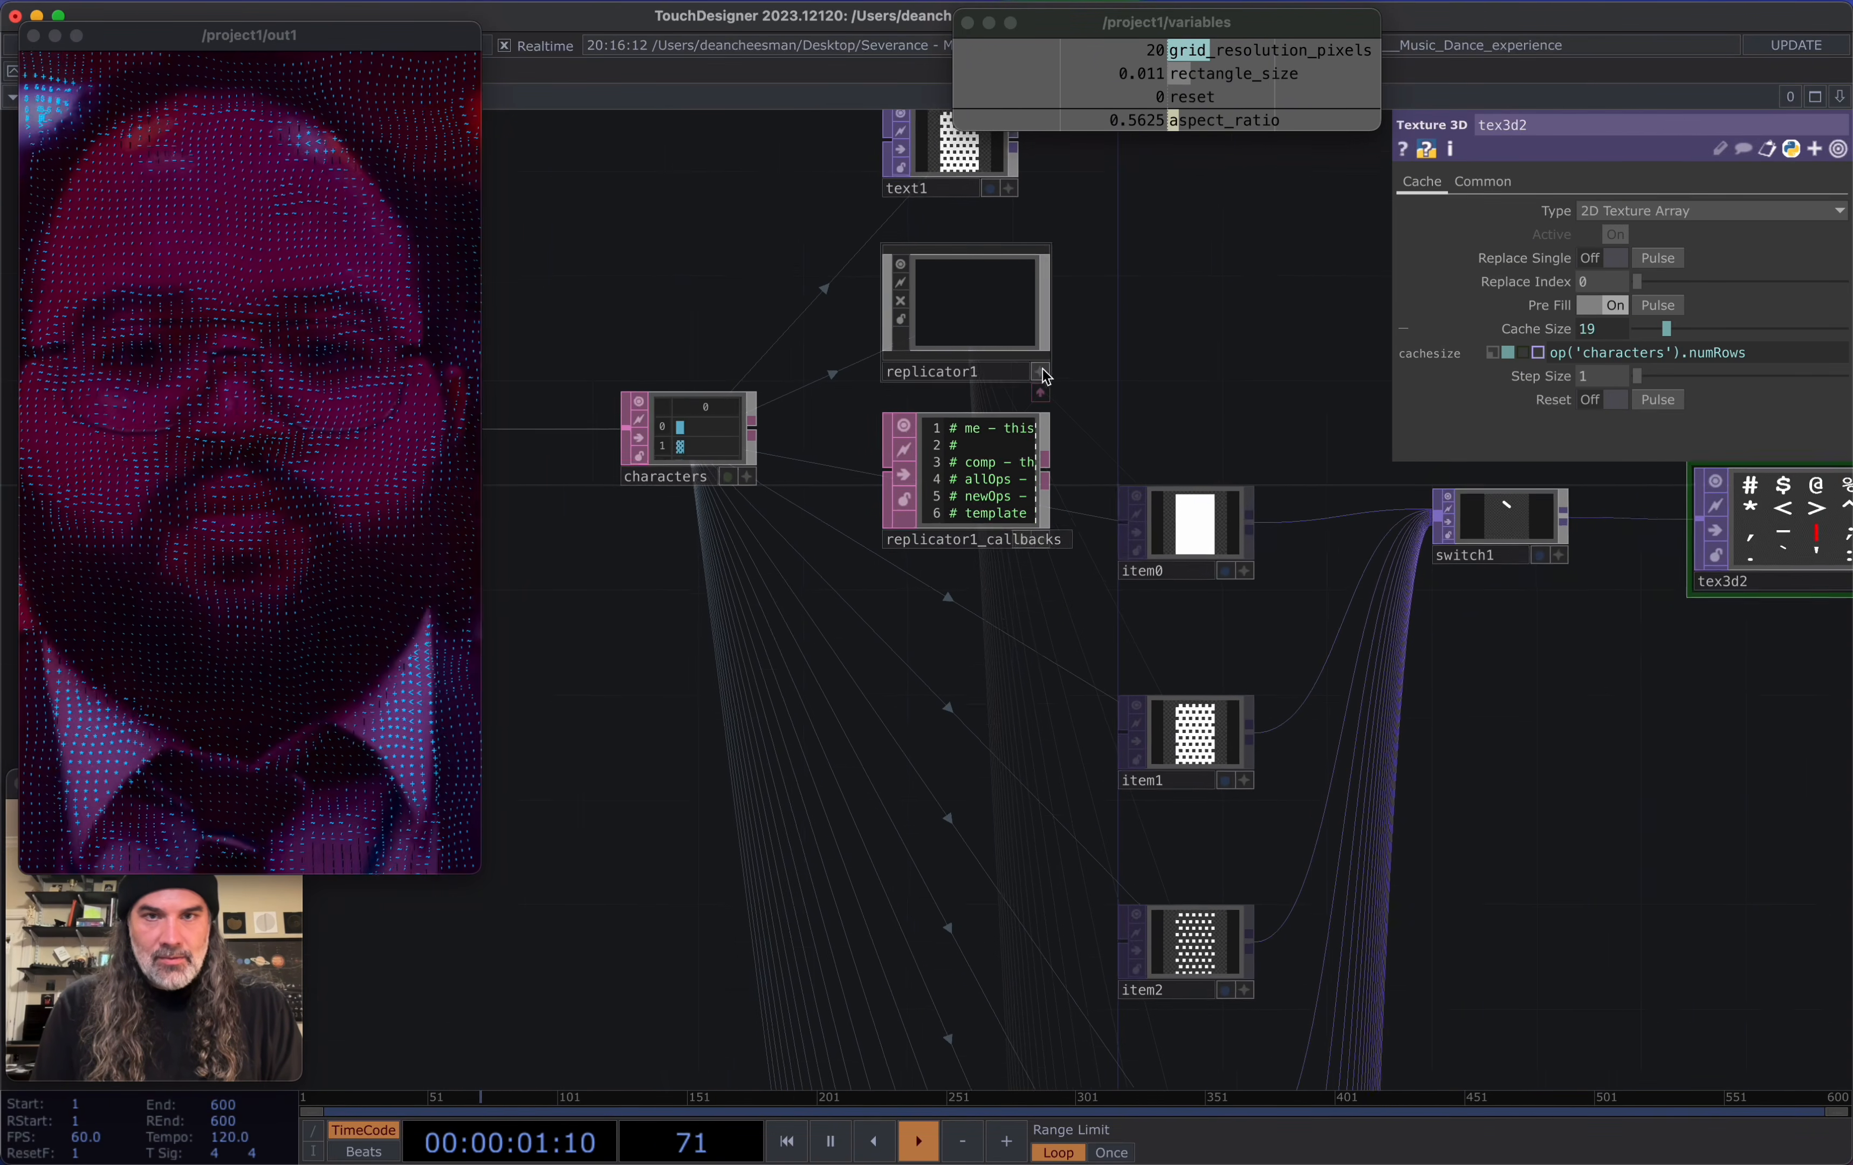
scroll(1047, 376, up, 1)
click(1006, 316)
Trigger a new pre-fill of the tex3d2 texture array so it caches the new character set
drag(1494, 877, 1019, 975)
scroll(1328, 773, up, 3)
drag(1327, 773, 1183, 929)
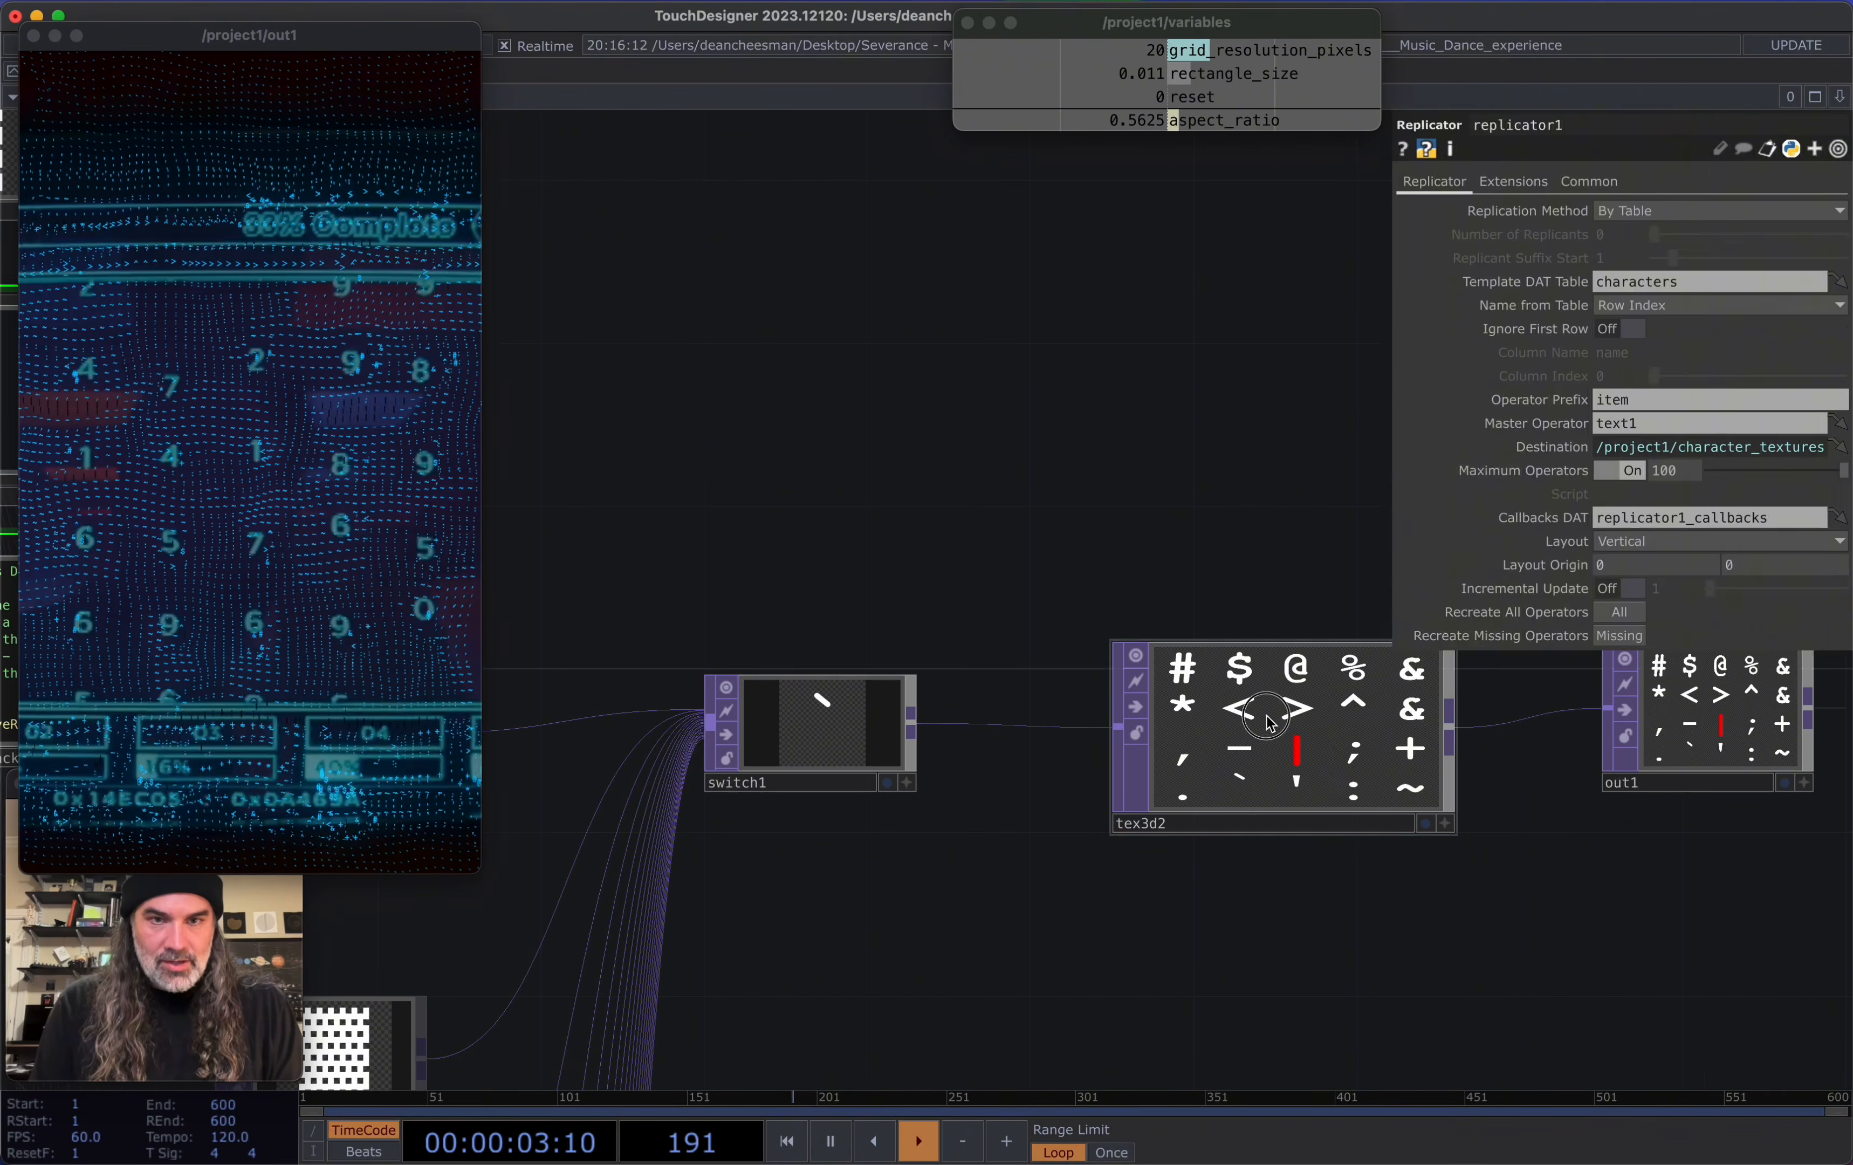
click(1263, 726)
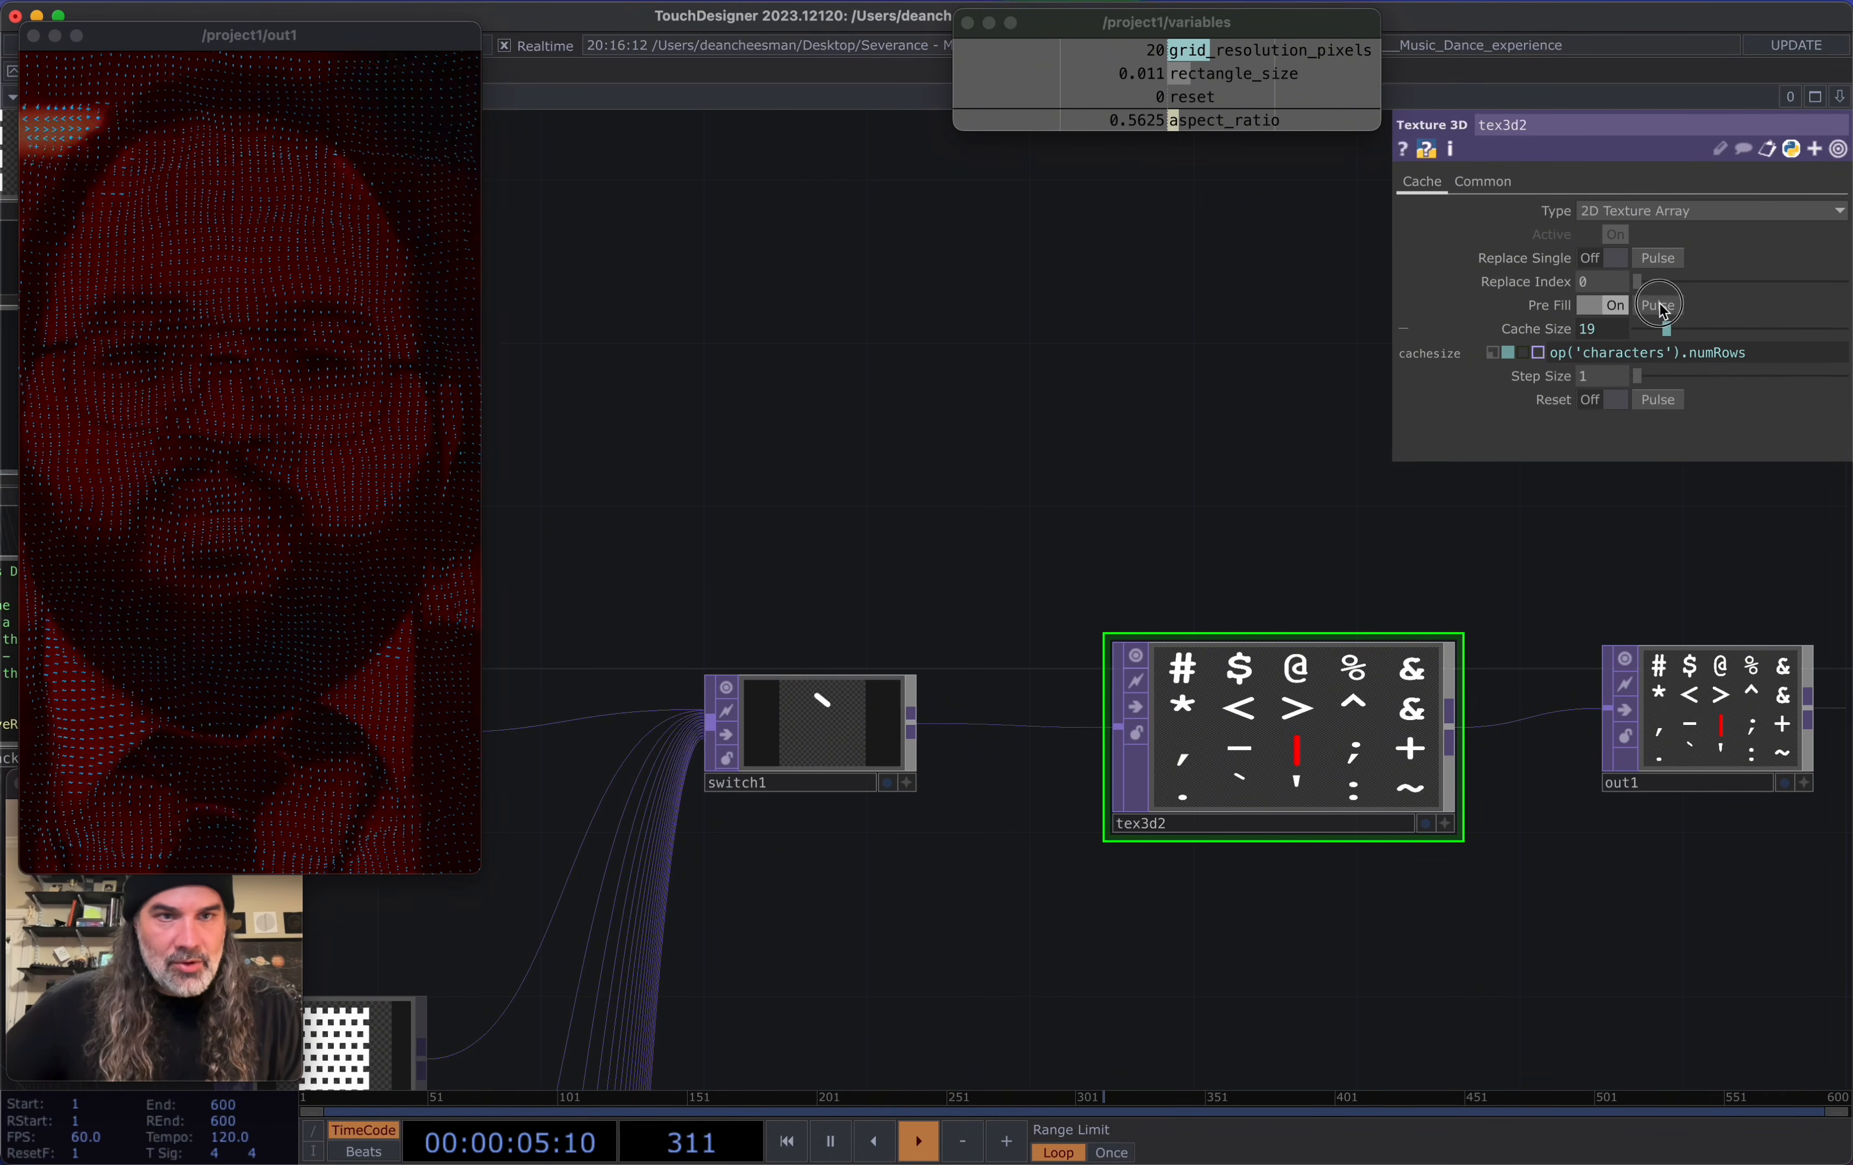
click(1660, 306)
drag(1099, 518, 997, 510)
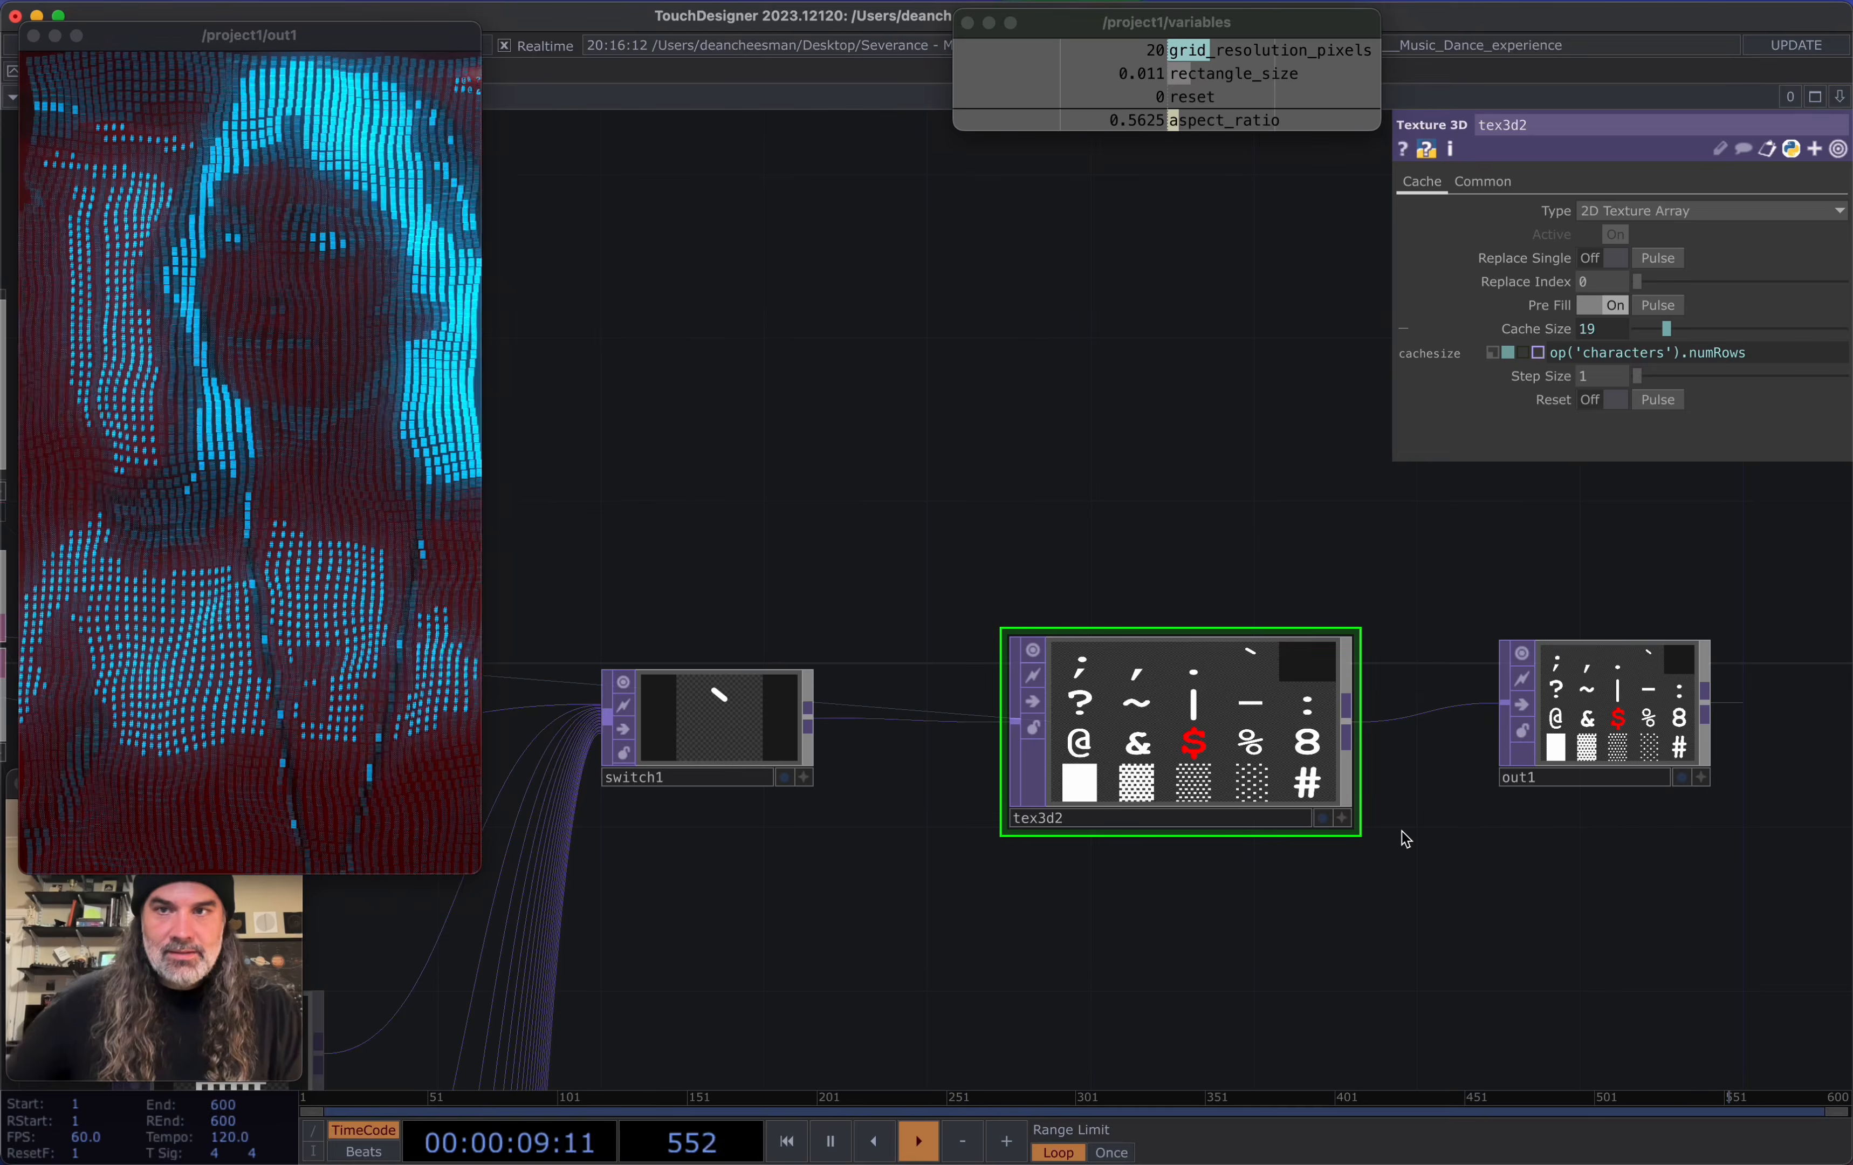
Enlarge the out1 viewer window and compare its output with a close view of the characters in tex3d2
scroll(1253, 827, right, 5)
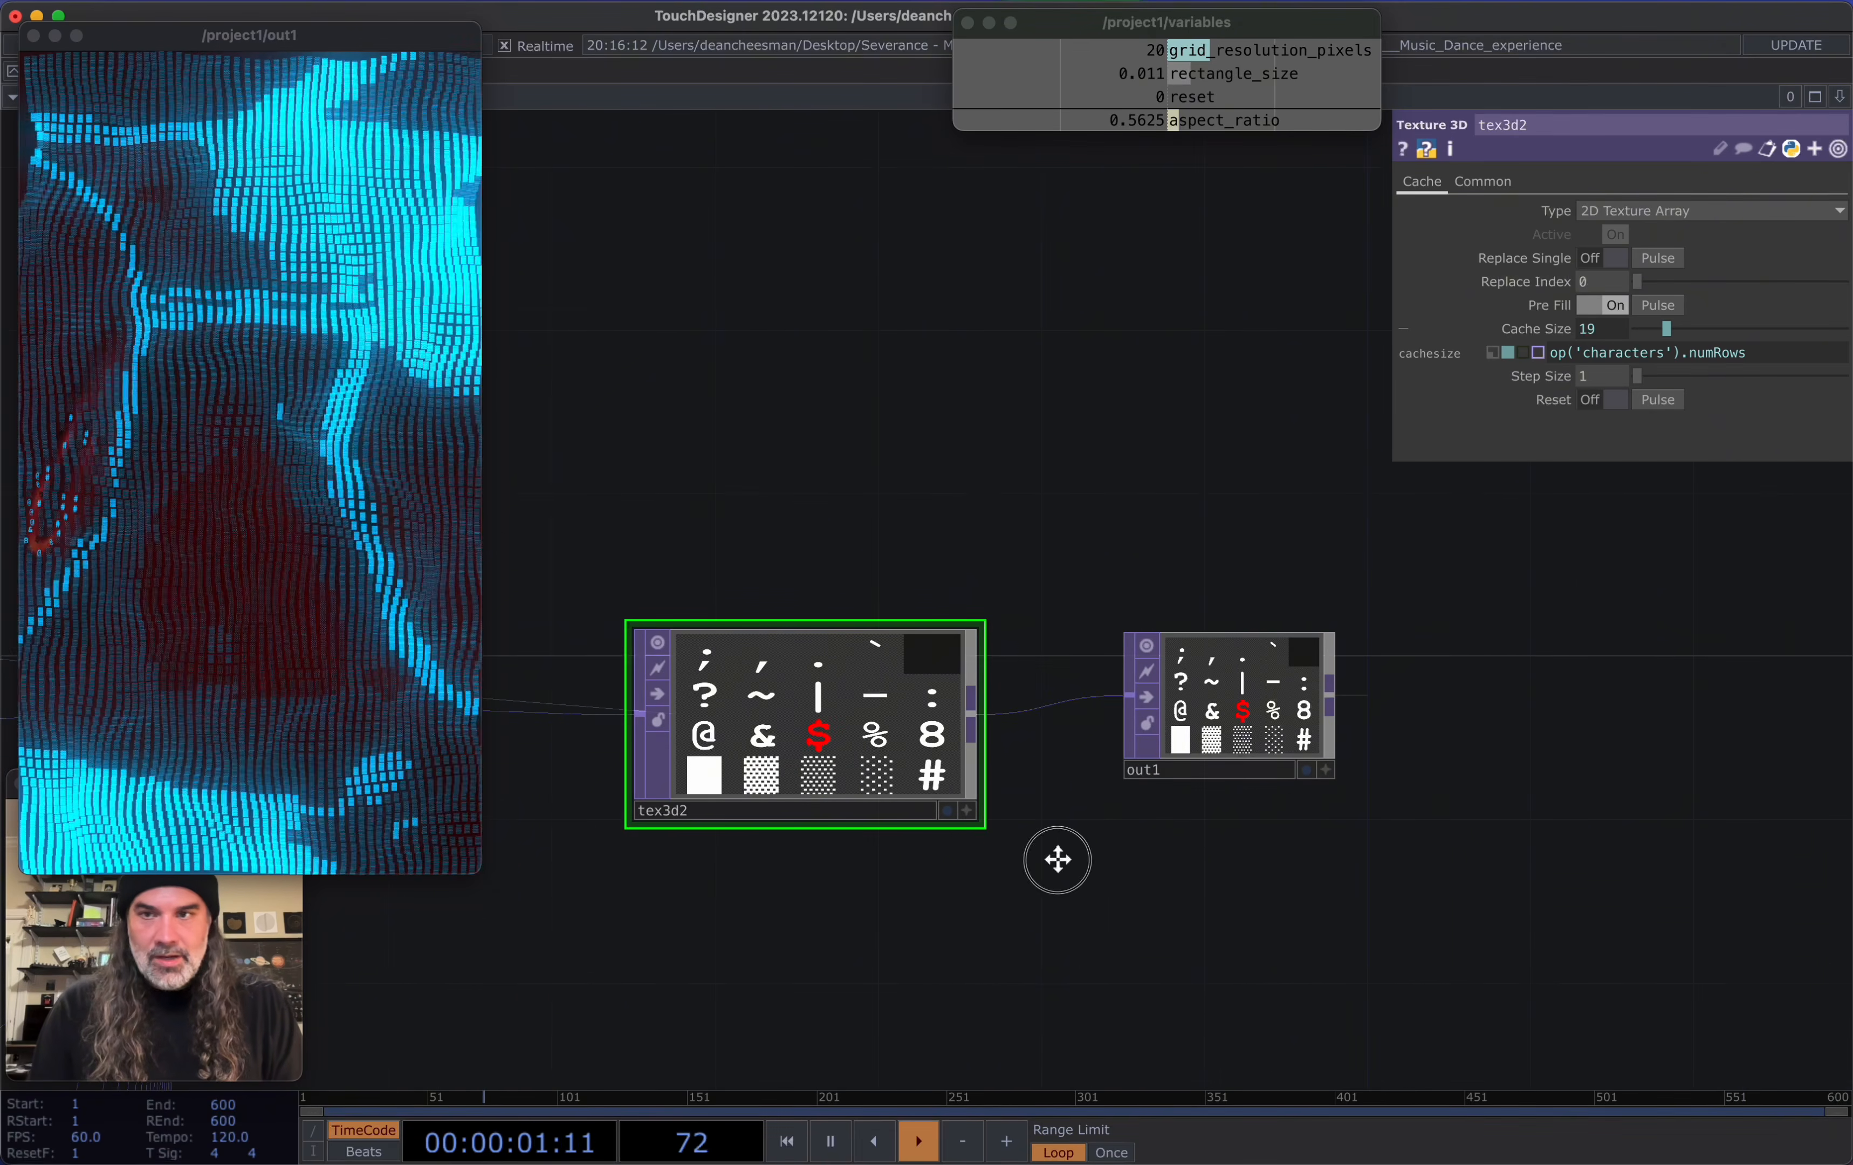
scroll(1024, 873, left, 5)
scroll(1058, 808, down, 2)
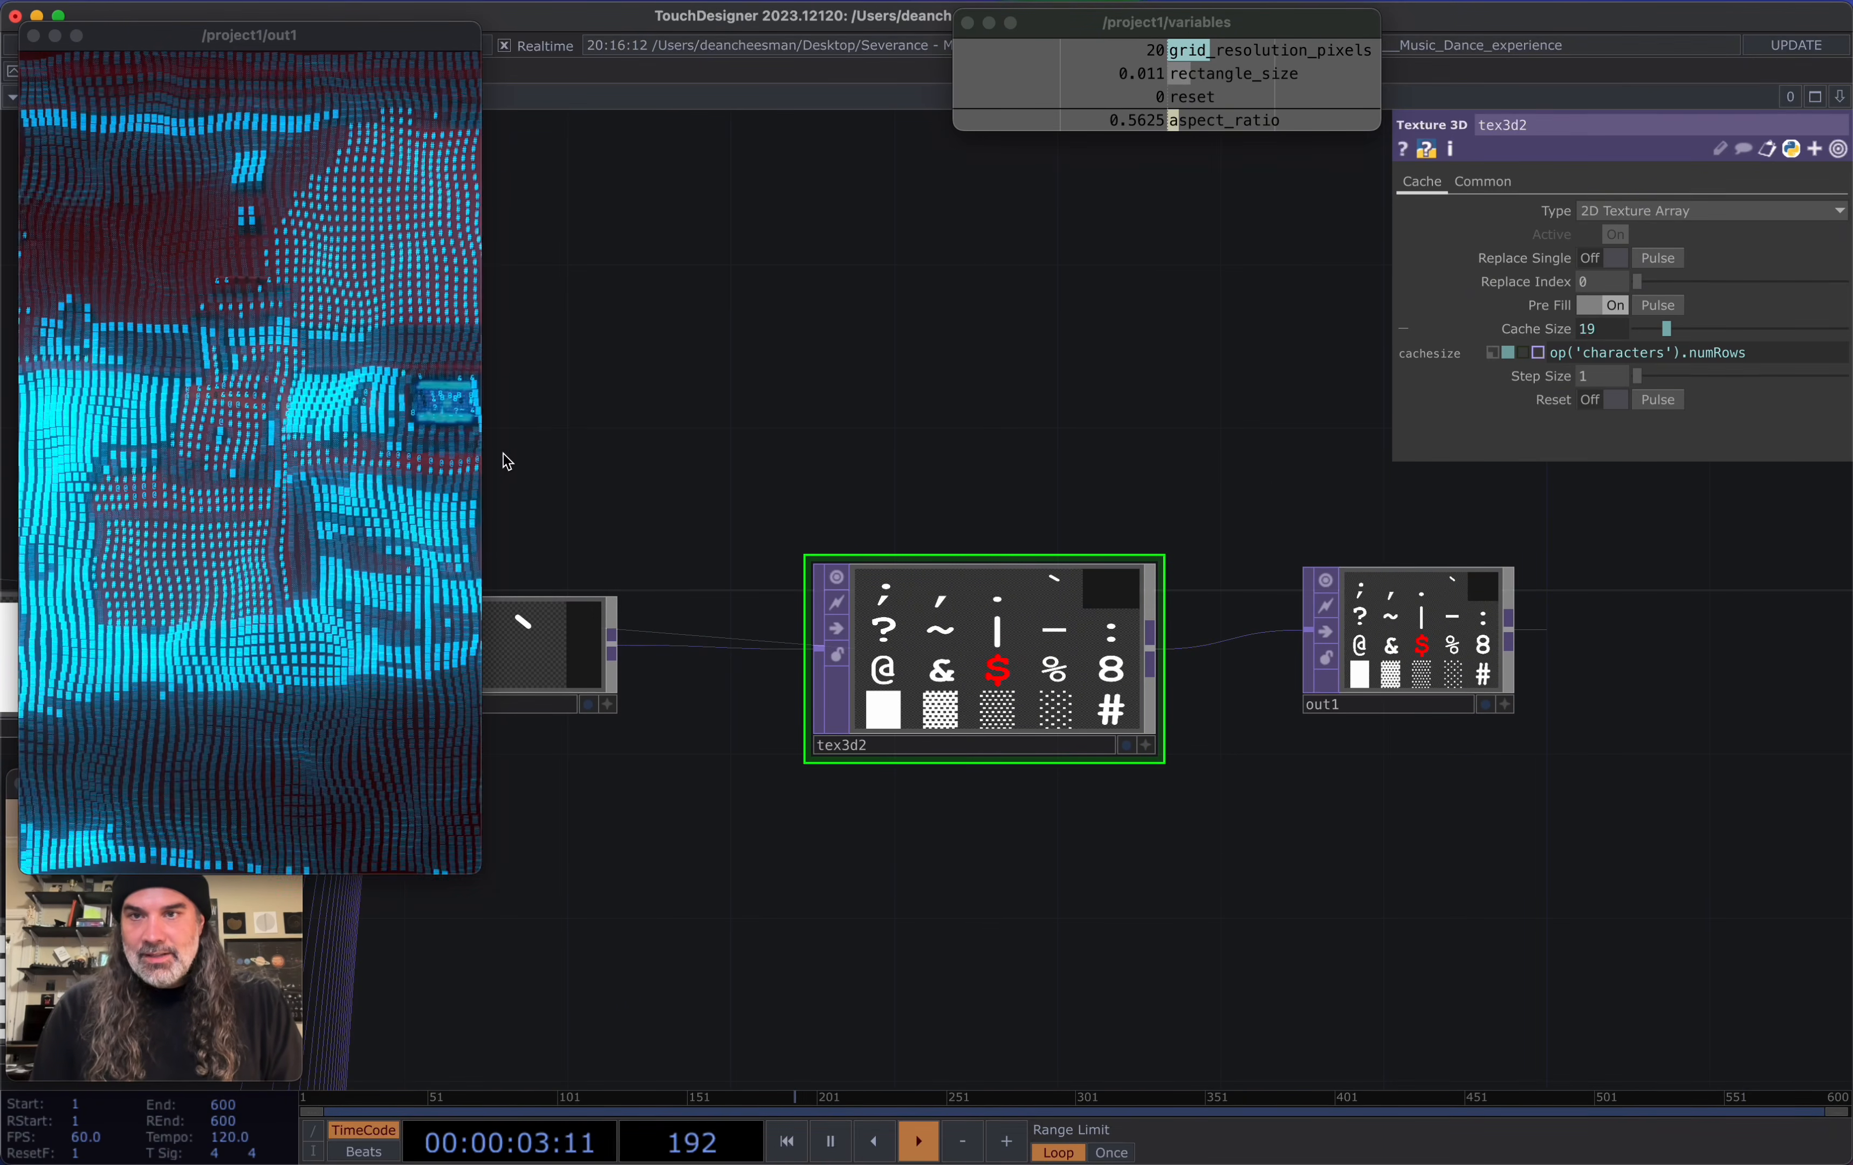
drag(609, 454, 680, 463)
drag(924, 532, 1180, 522)
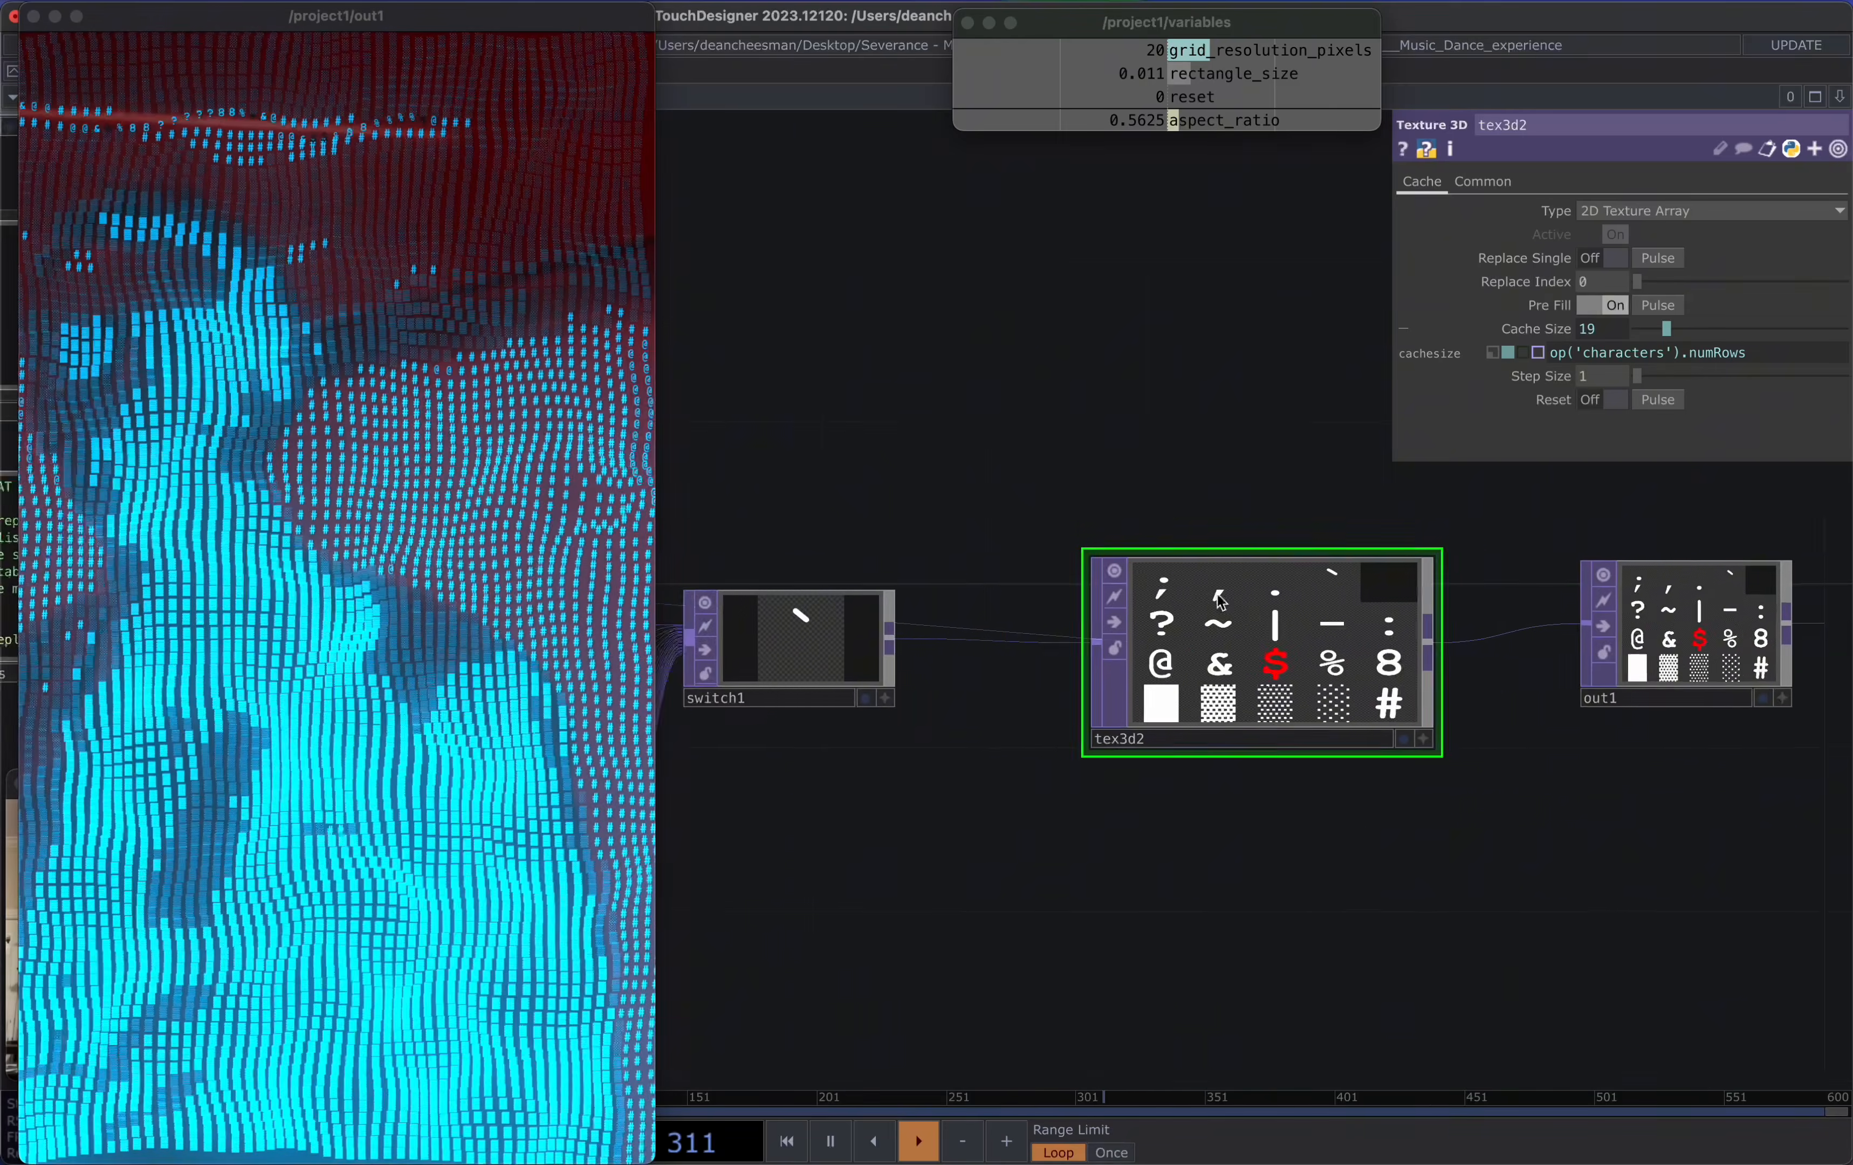
scroll(1202, 650, up, 10)
drag(426, 21, 572, 16)
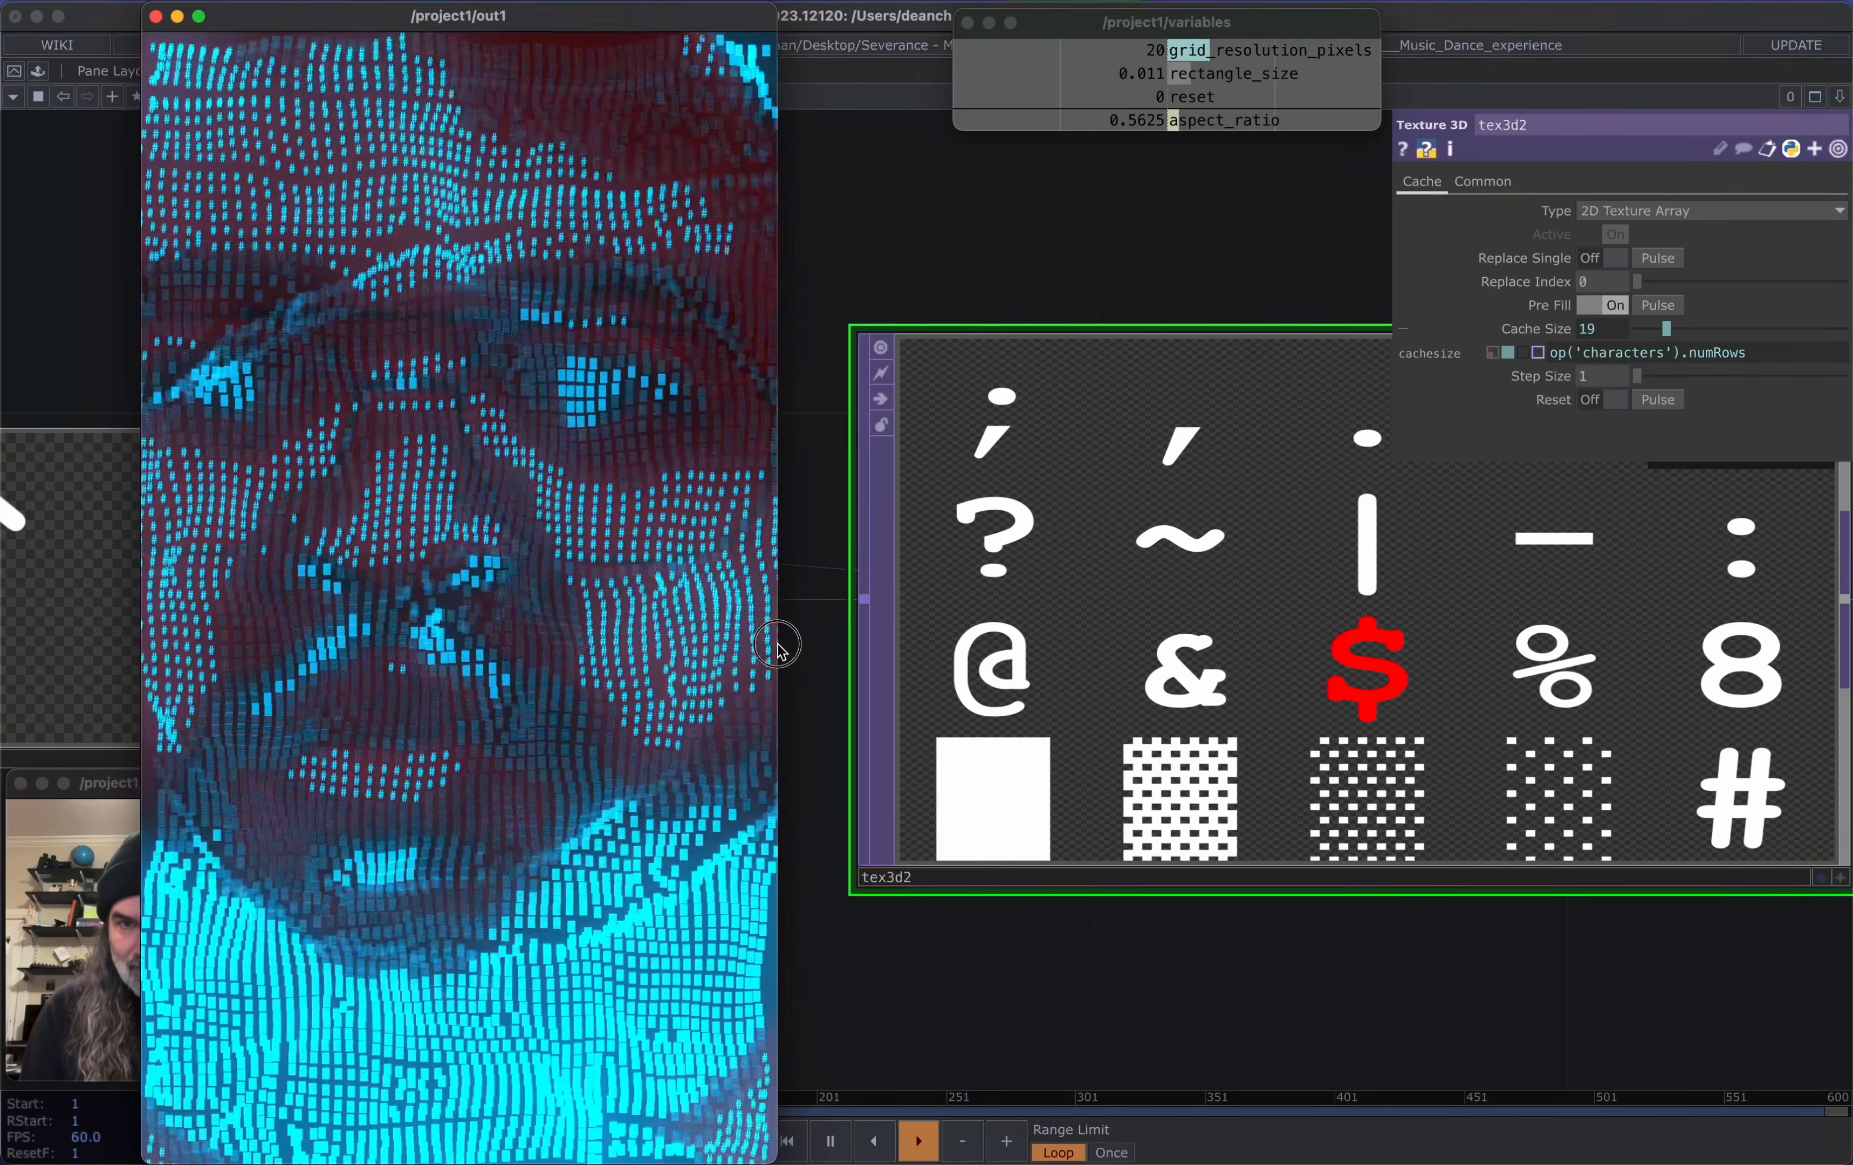
Shrink the out1 viewer window and return from character_textures to the parent network
drag(777, 649, 624, 642)
drag(836, 886, 916, 920)
key(u)
scroll(1054, 881, down, 2)
drag(1160, 861, 816, 724)
scroll(816, 724, down, 3)
drag(1078, 826, 861, 585)
scroll(861, 585, down, 2)
drag(1461, 757, 1174, 510)
drag(1319, 607, 1370, 621)
drag(1001, 439, 1094, 556)
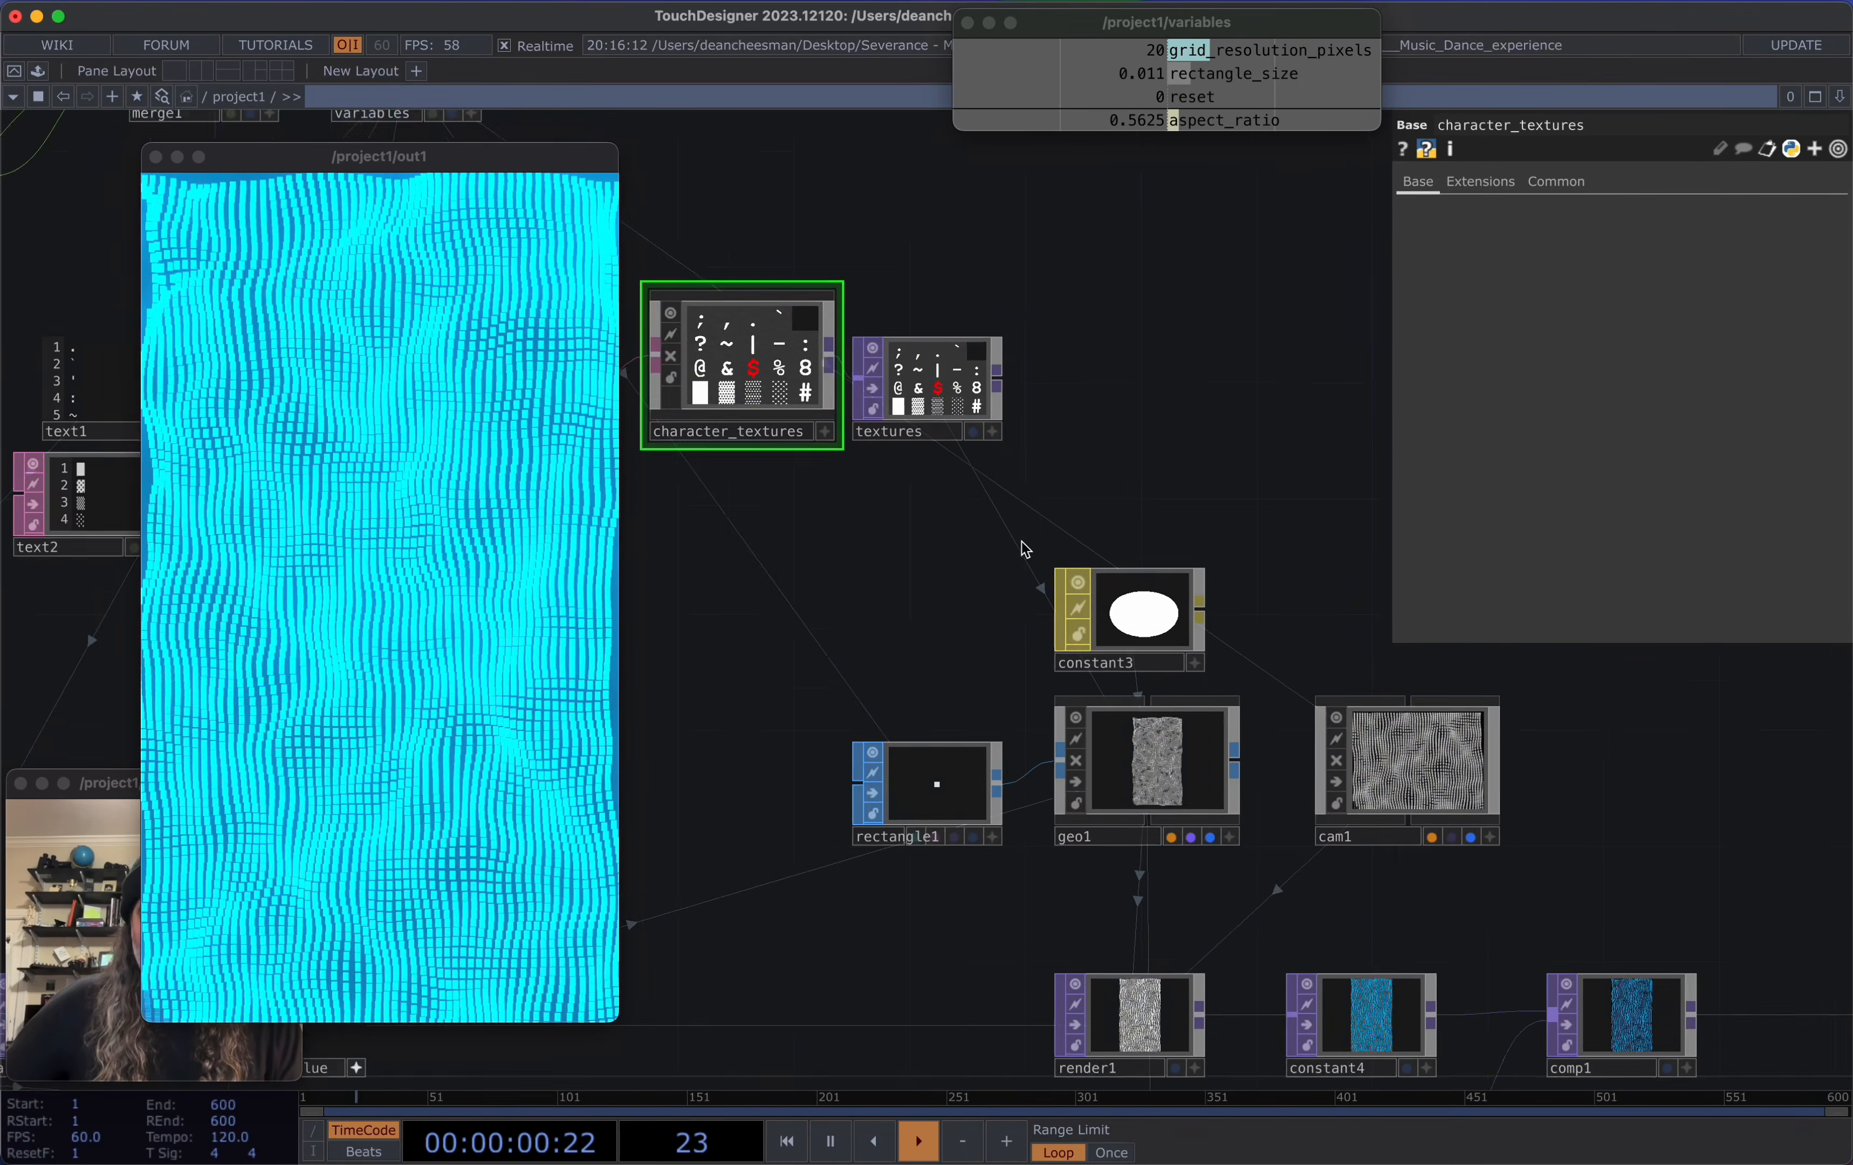
Examine the new character textures up close, along with the geometry and render chain that uses them
scroll(925, 412, up, 10)
scroll(1002, 439, down, 1)
drag(1101, 724, 1093, 1102)
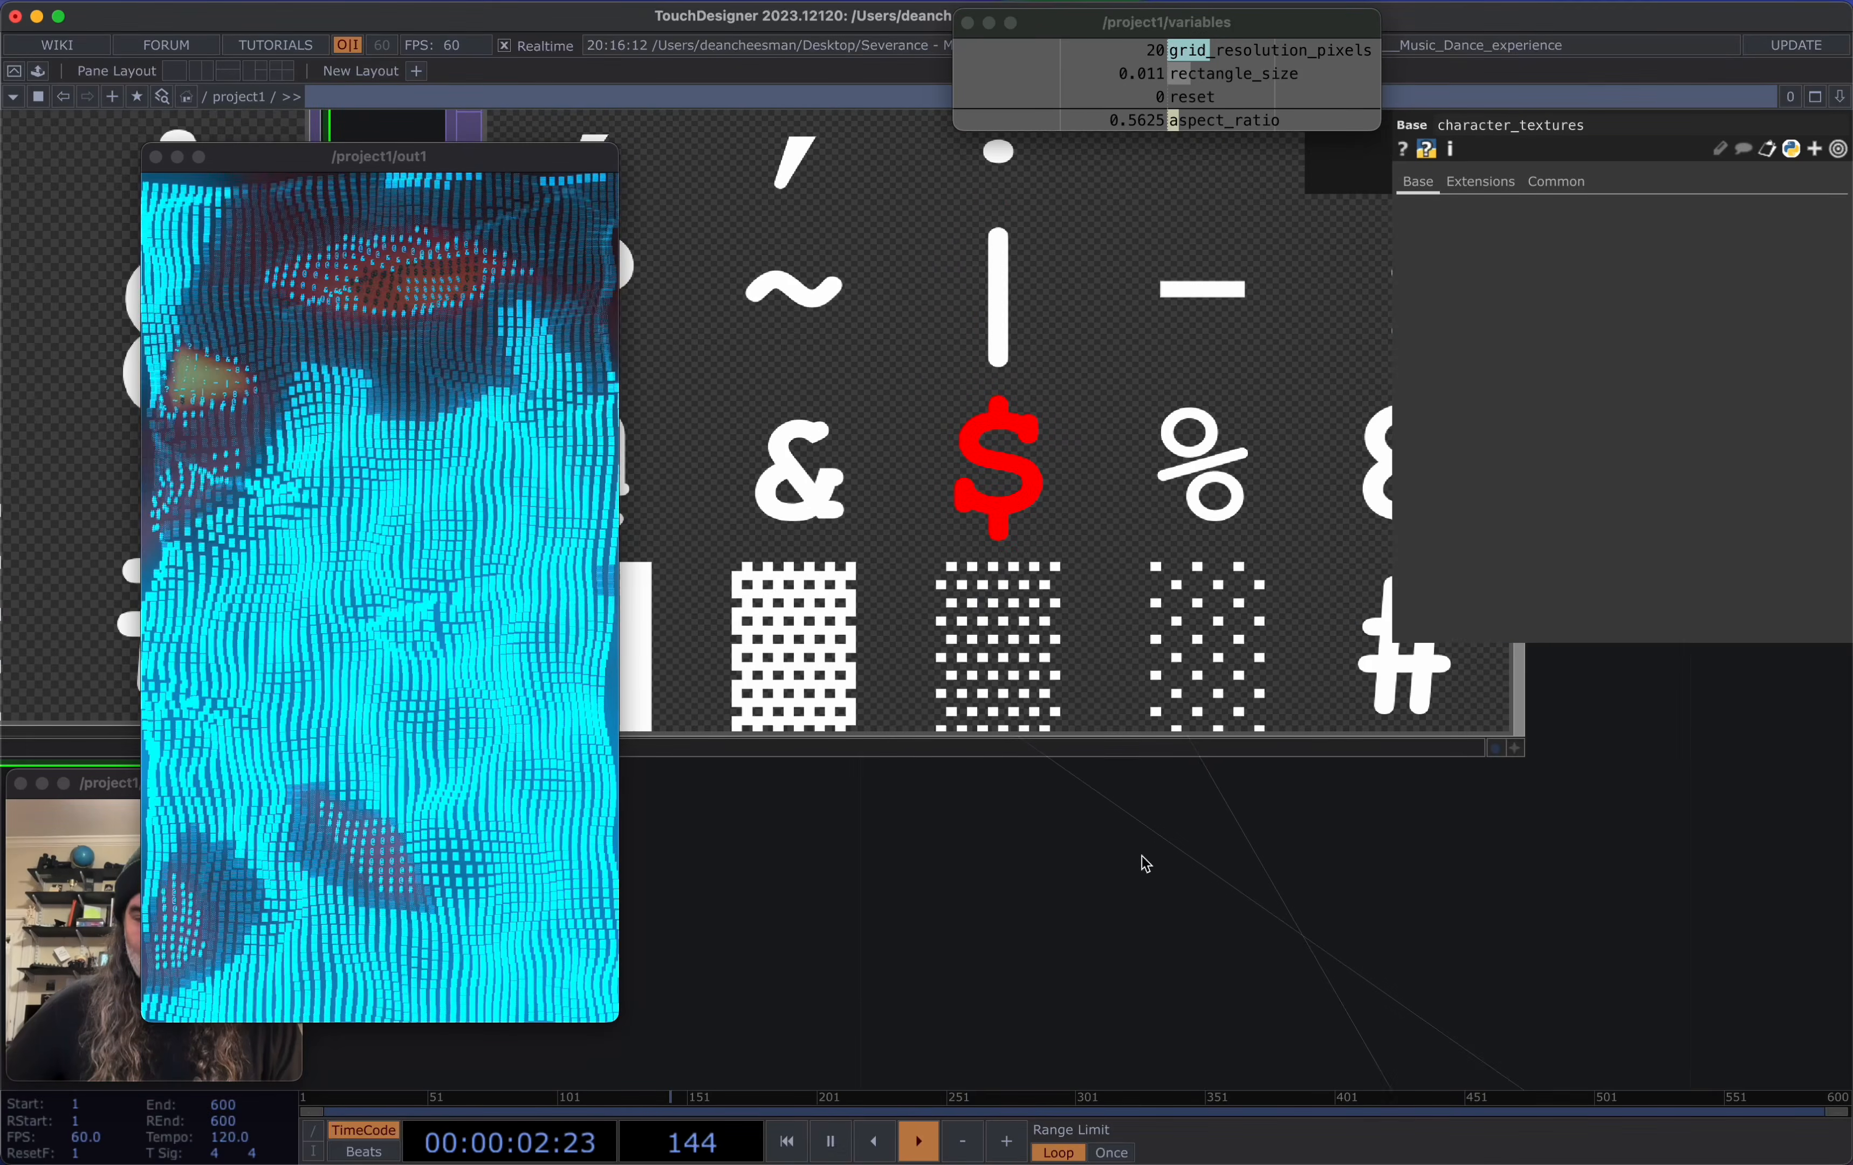
scroll(1006, 558, down, 10)
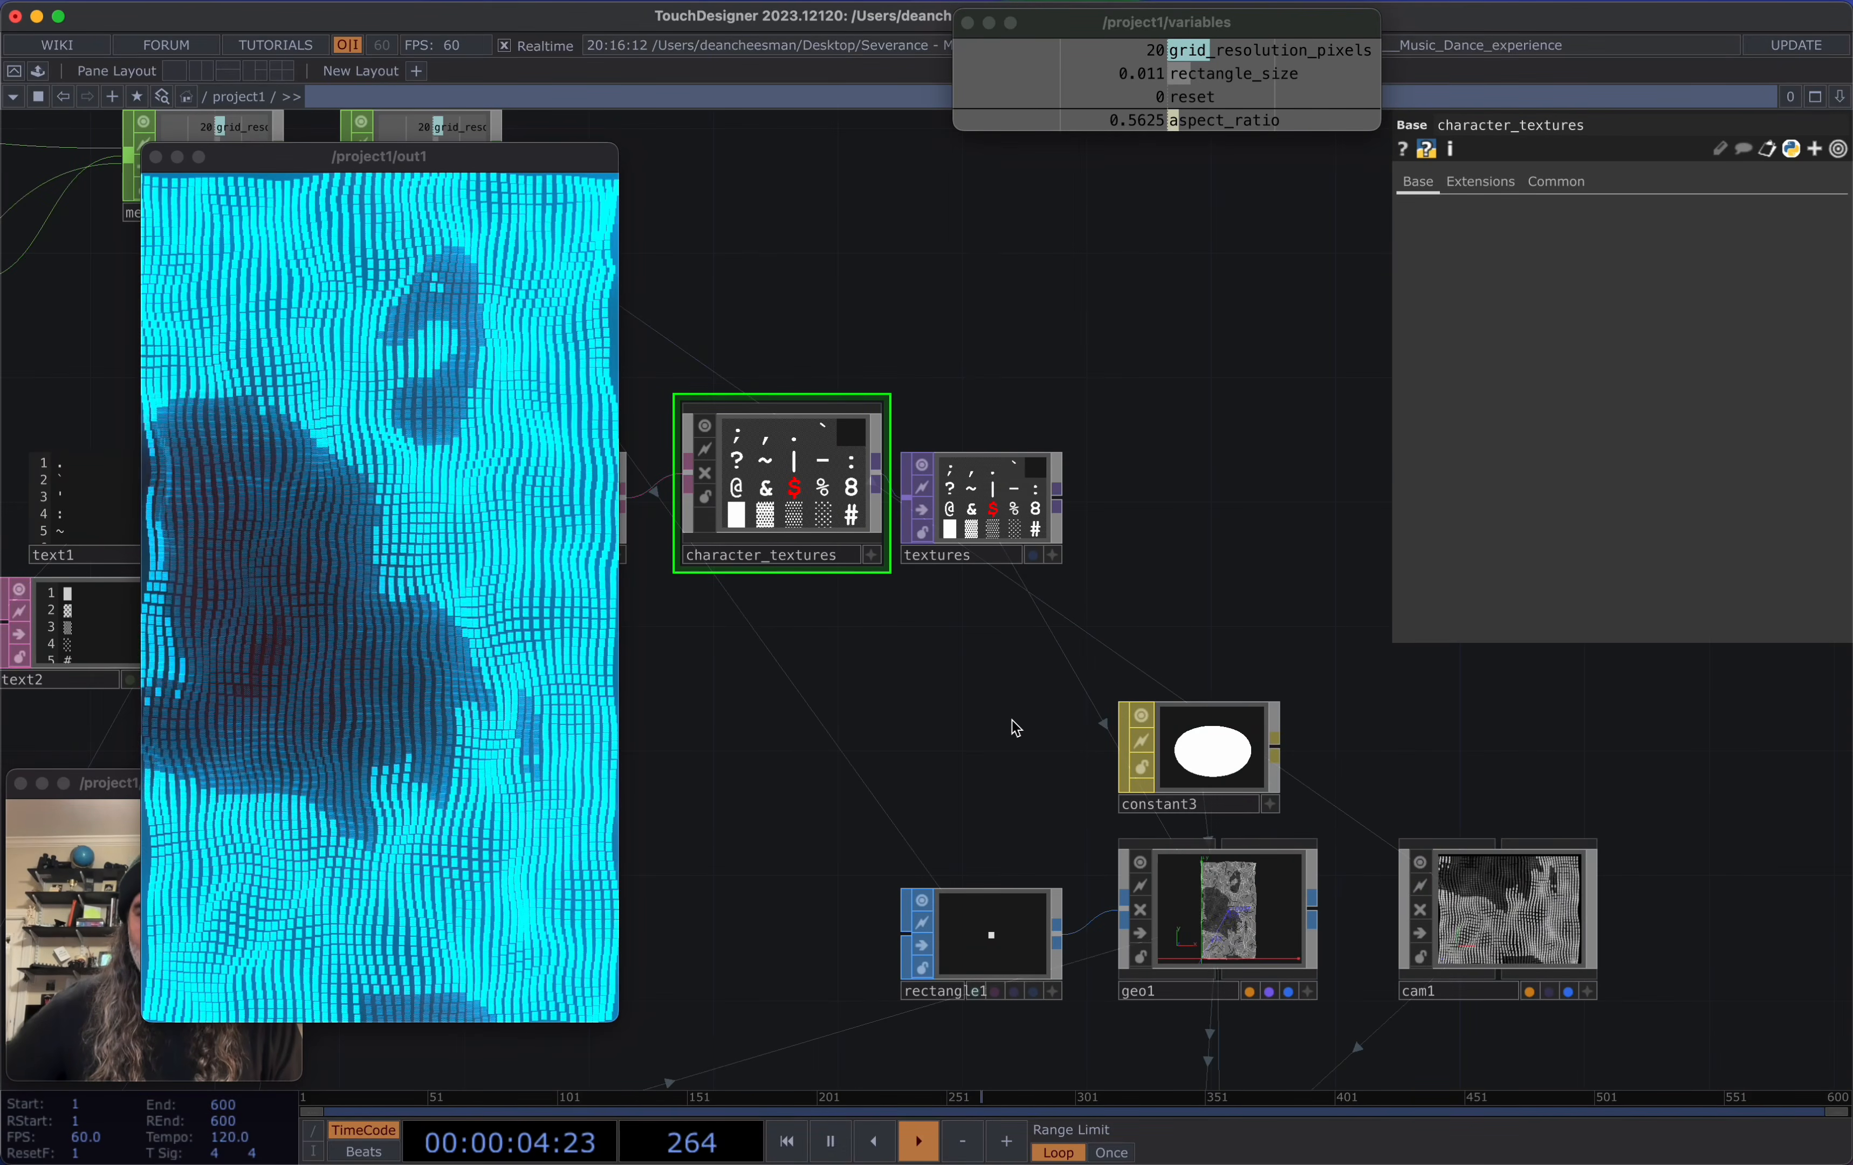
drag(984, 671, 879, 518)
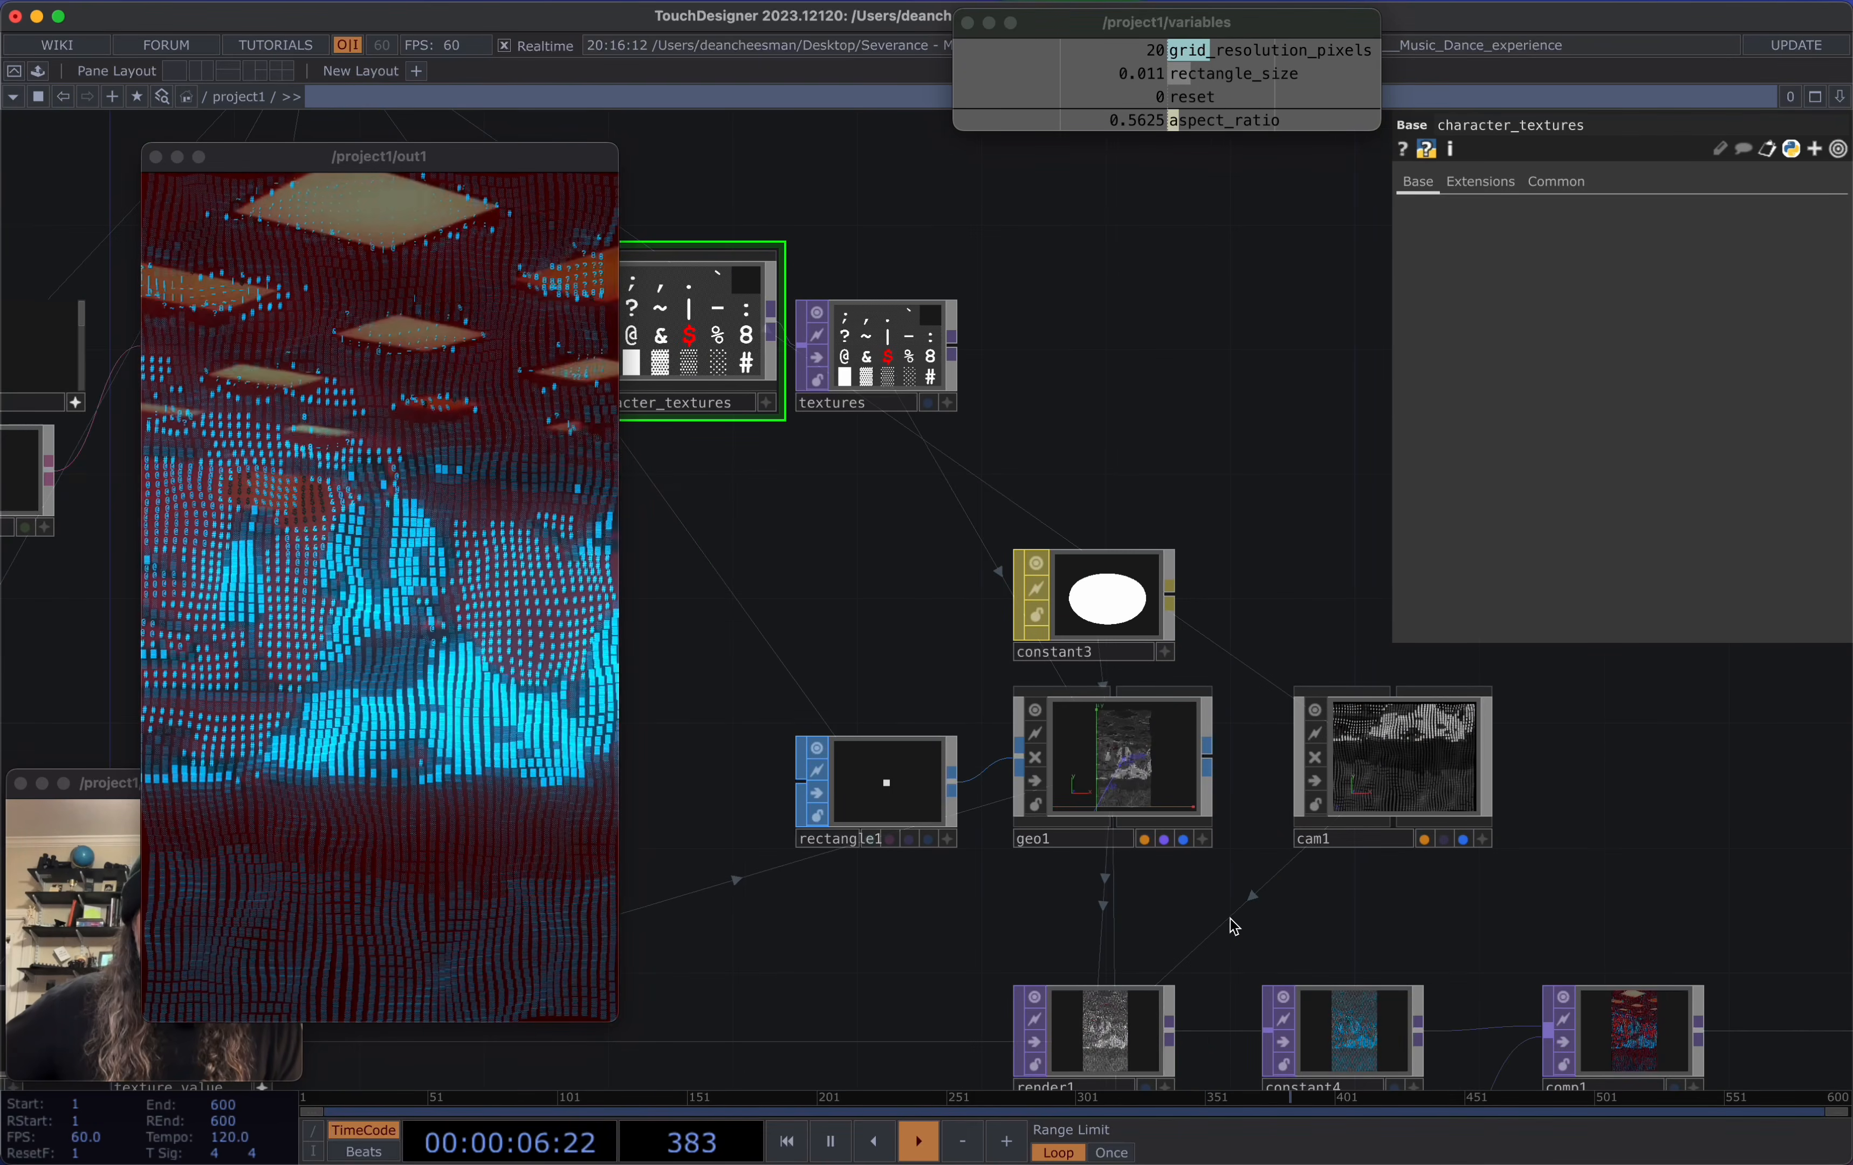
scroll(1152, 884, up, 2)
drag(1371, 911, 1689, 964)
drag(1028, 648, 847, 532)
scroll(846, 528, down, 5)
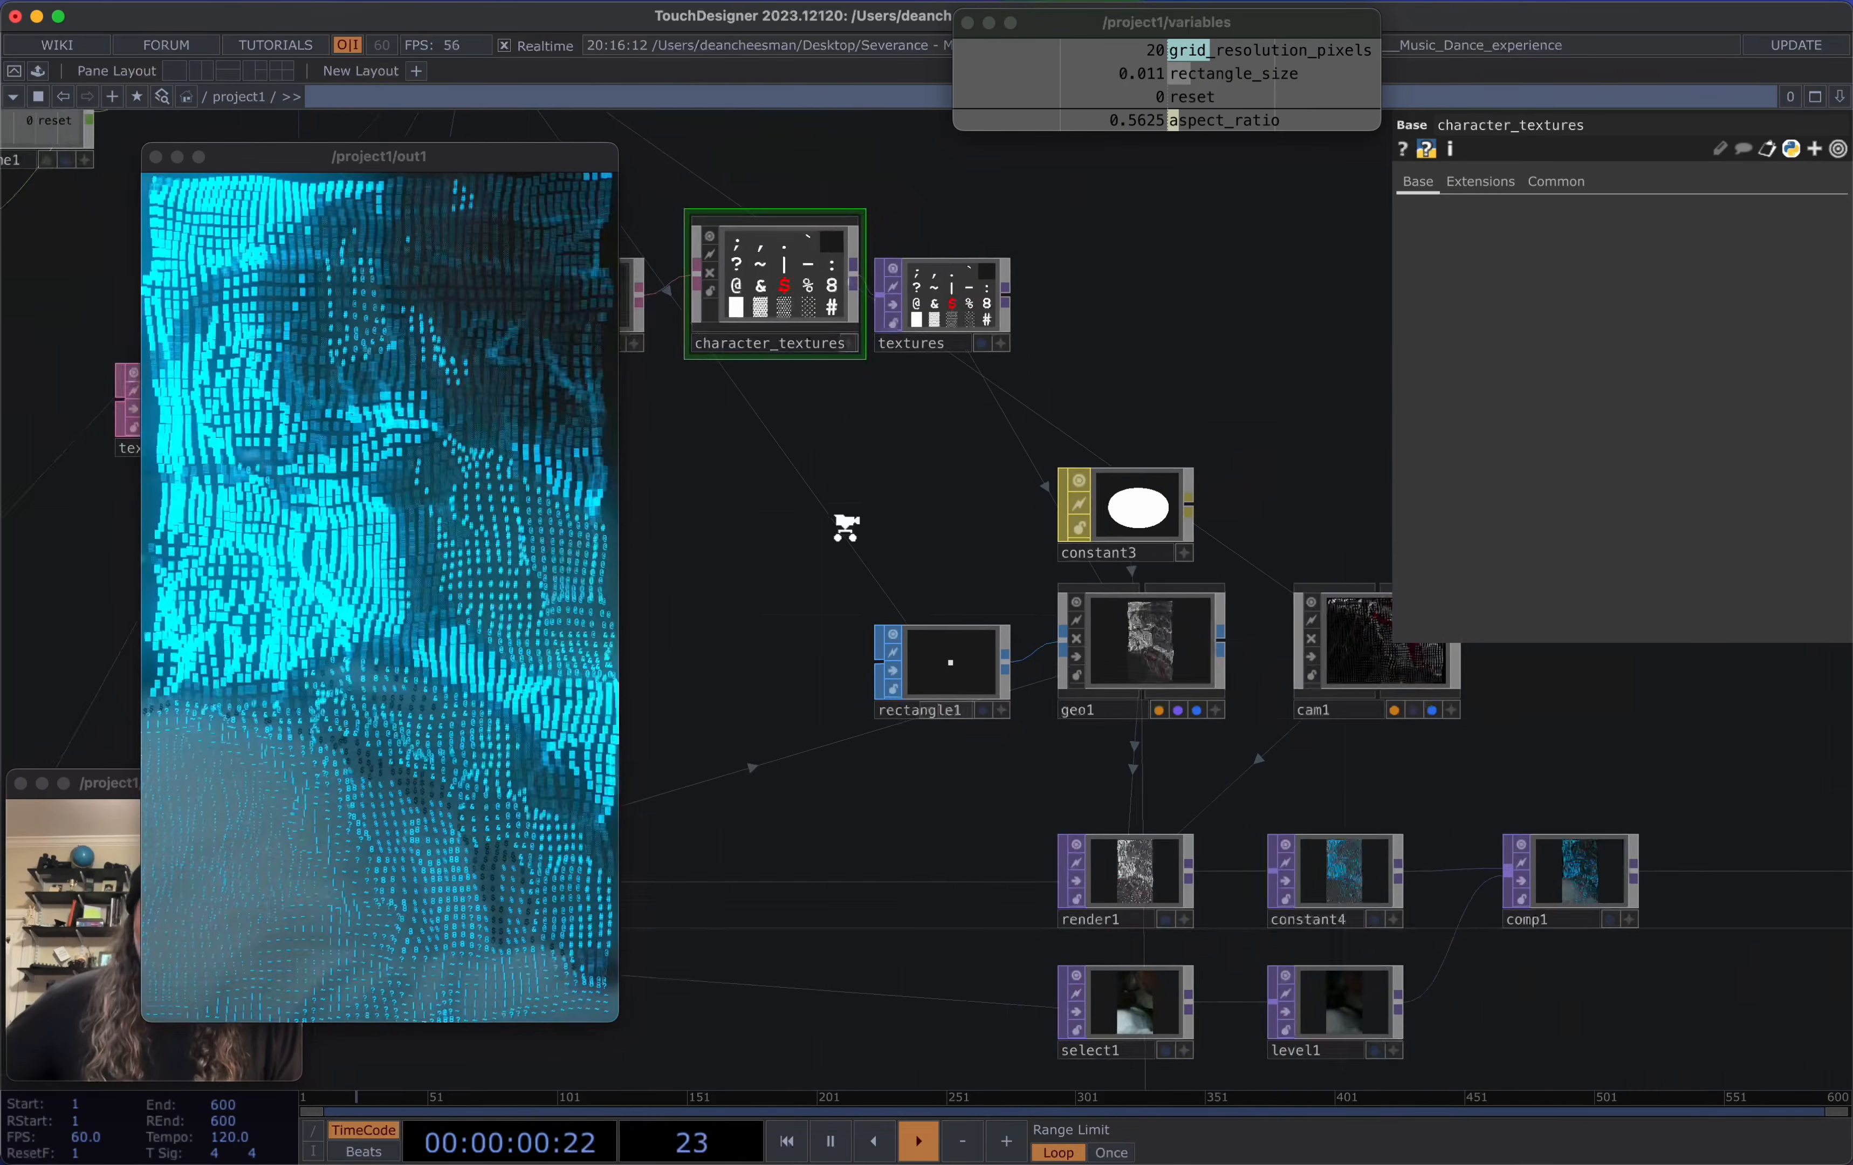
Reposition the out1 viewer over the network and enlarge it to nearly the full screen height
drag(465, 183, 821, 46)
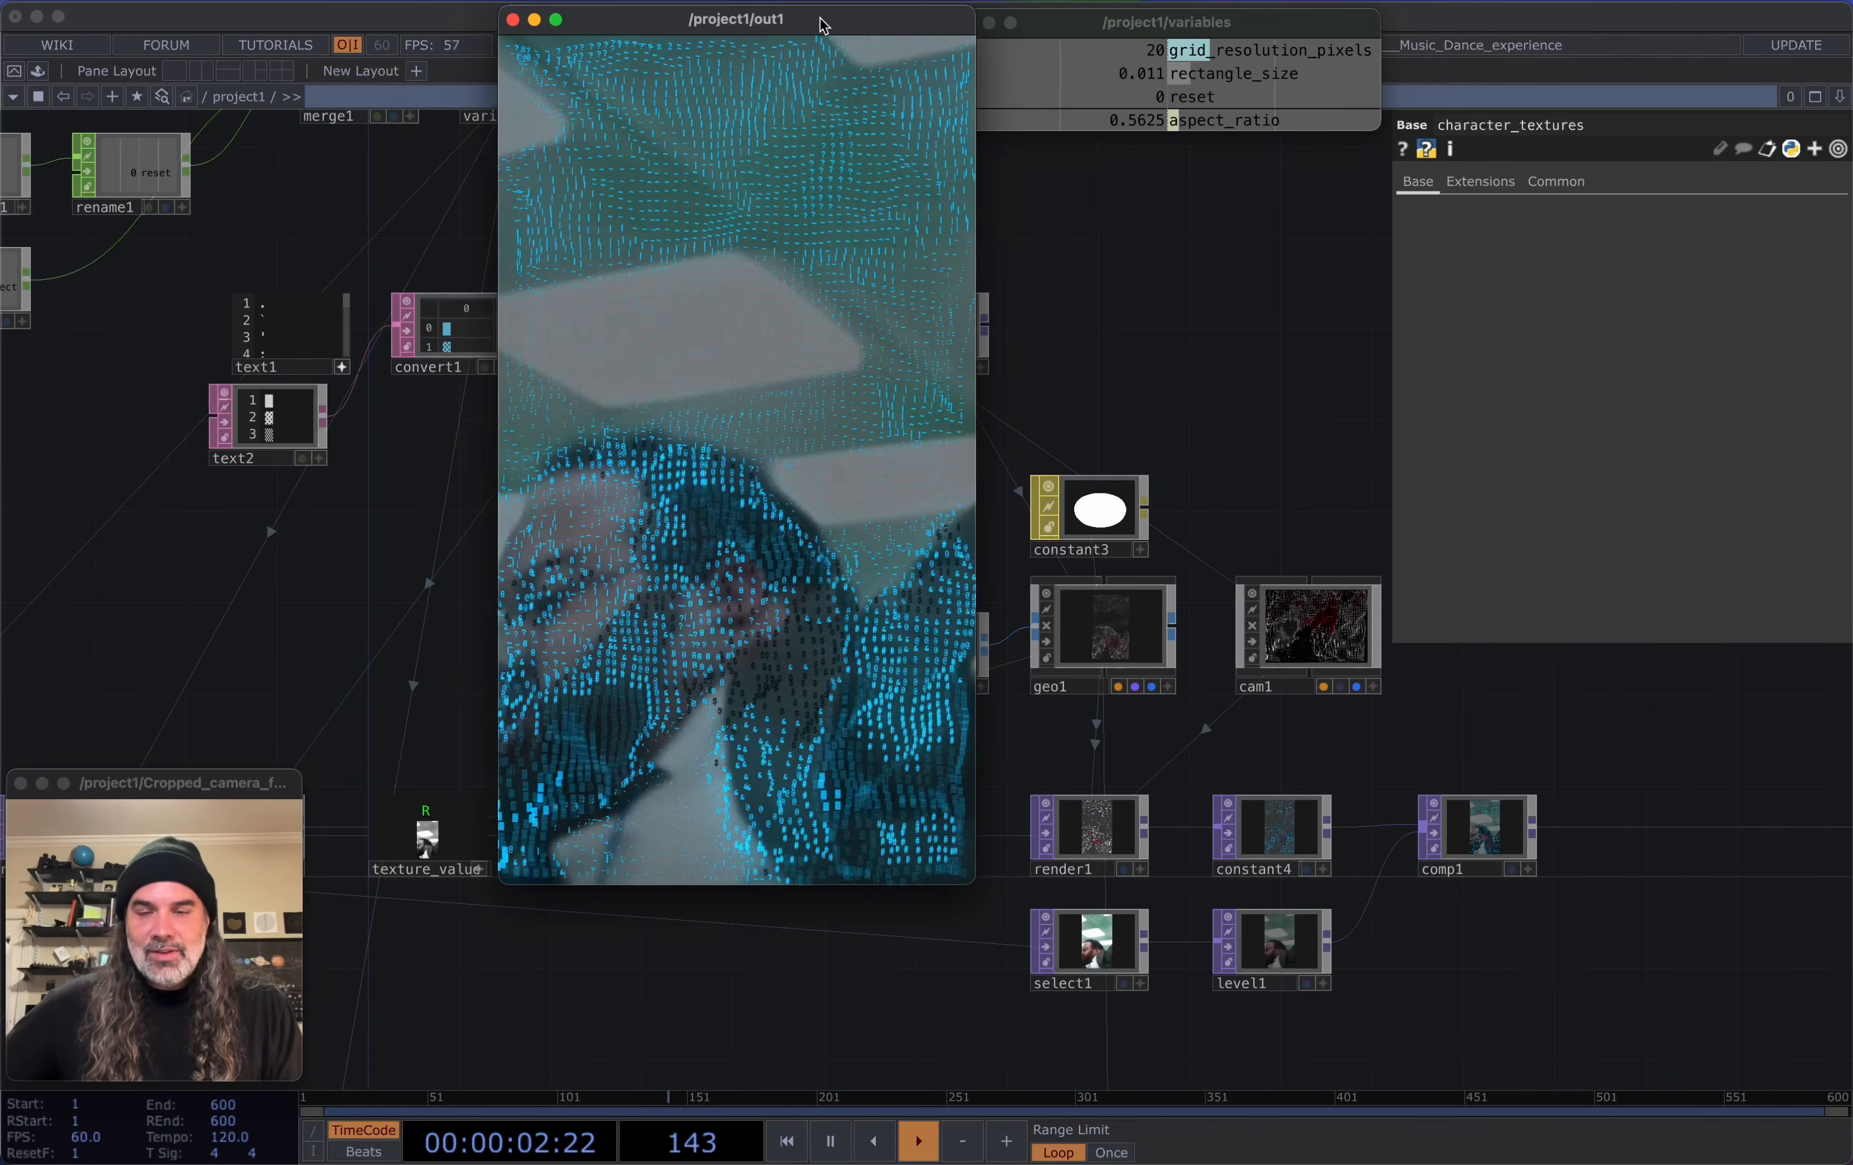
drag(975, 883, 1155, 1159)
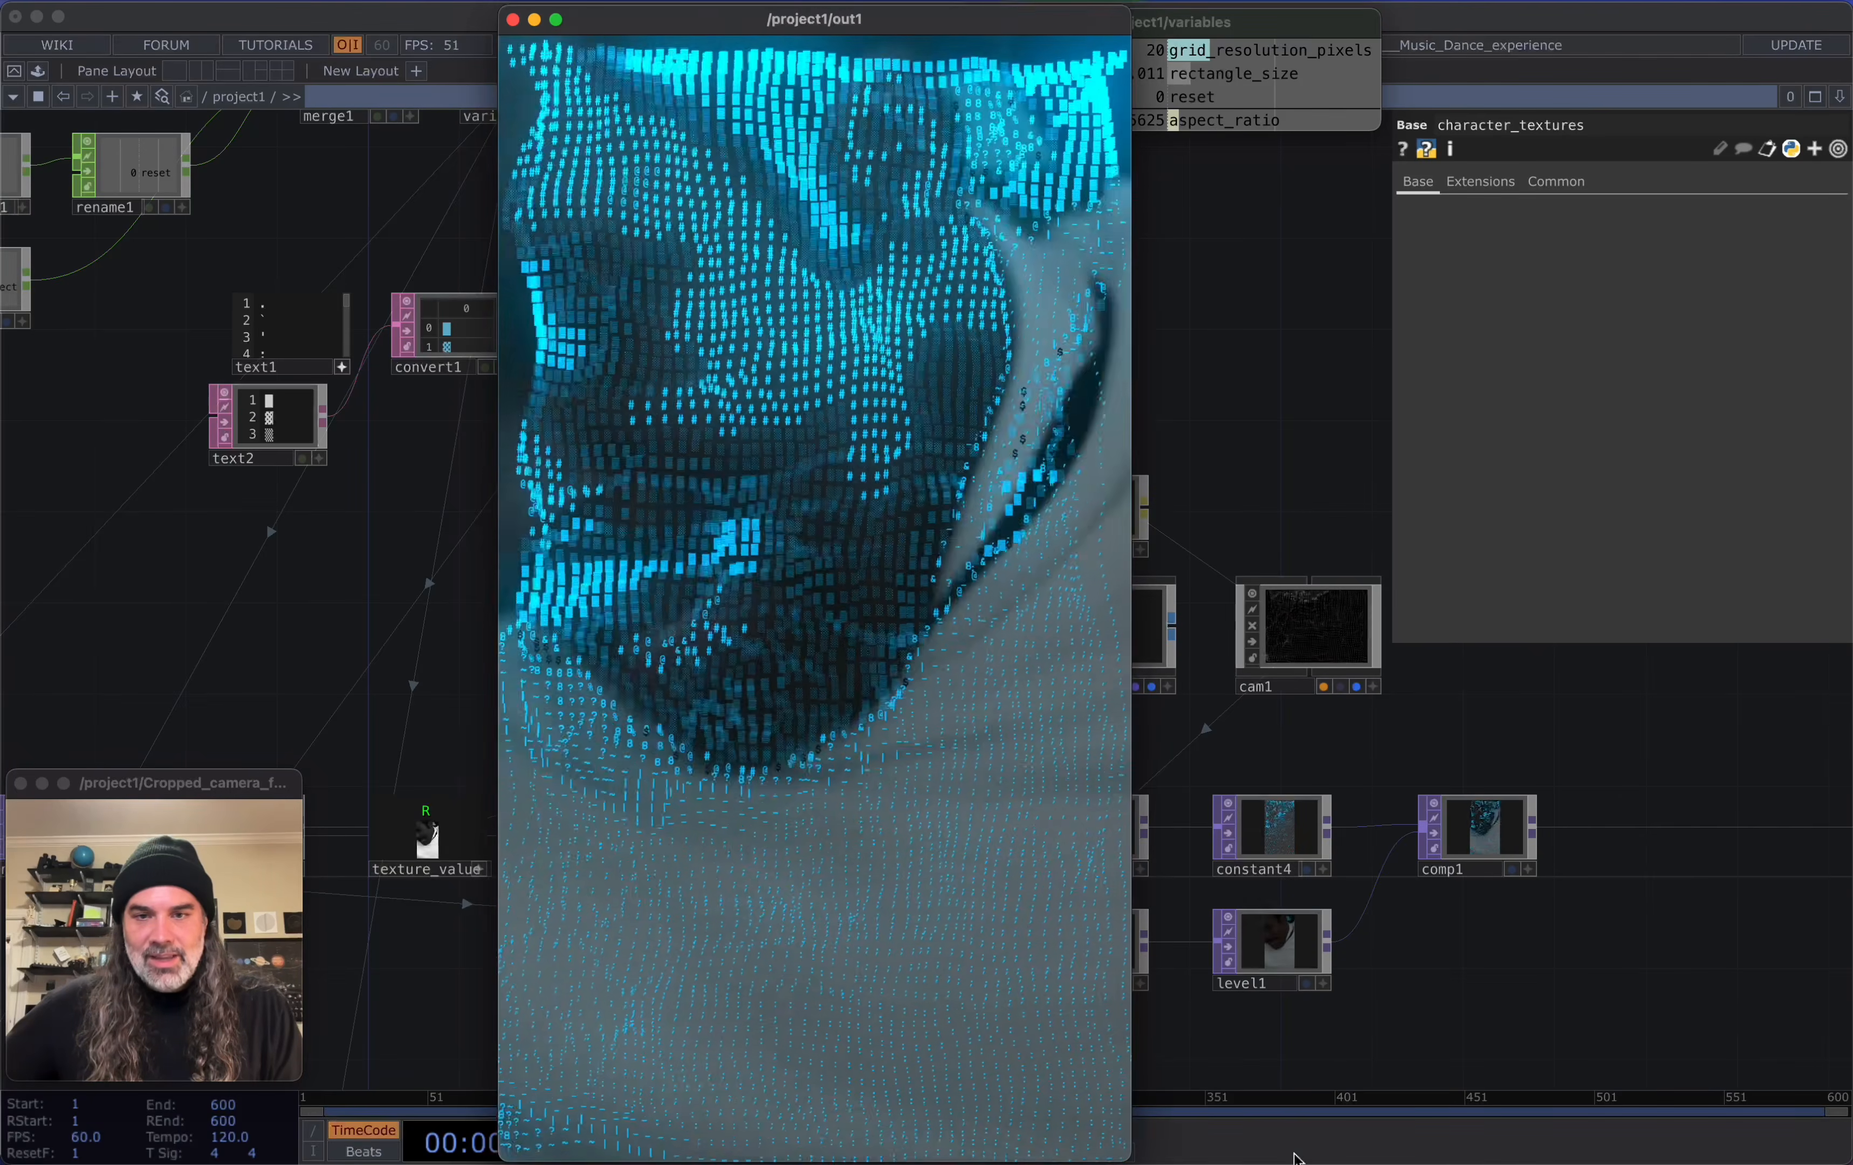
drag(817, 30, 961, 29)
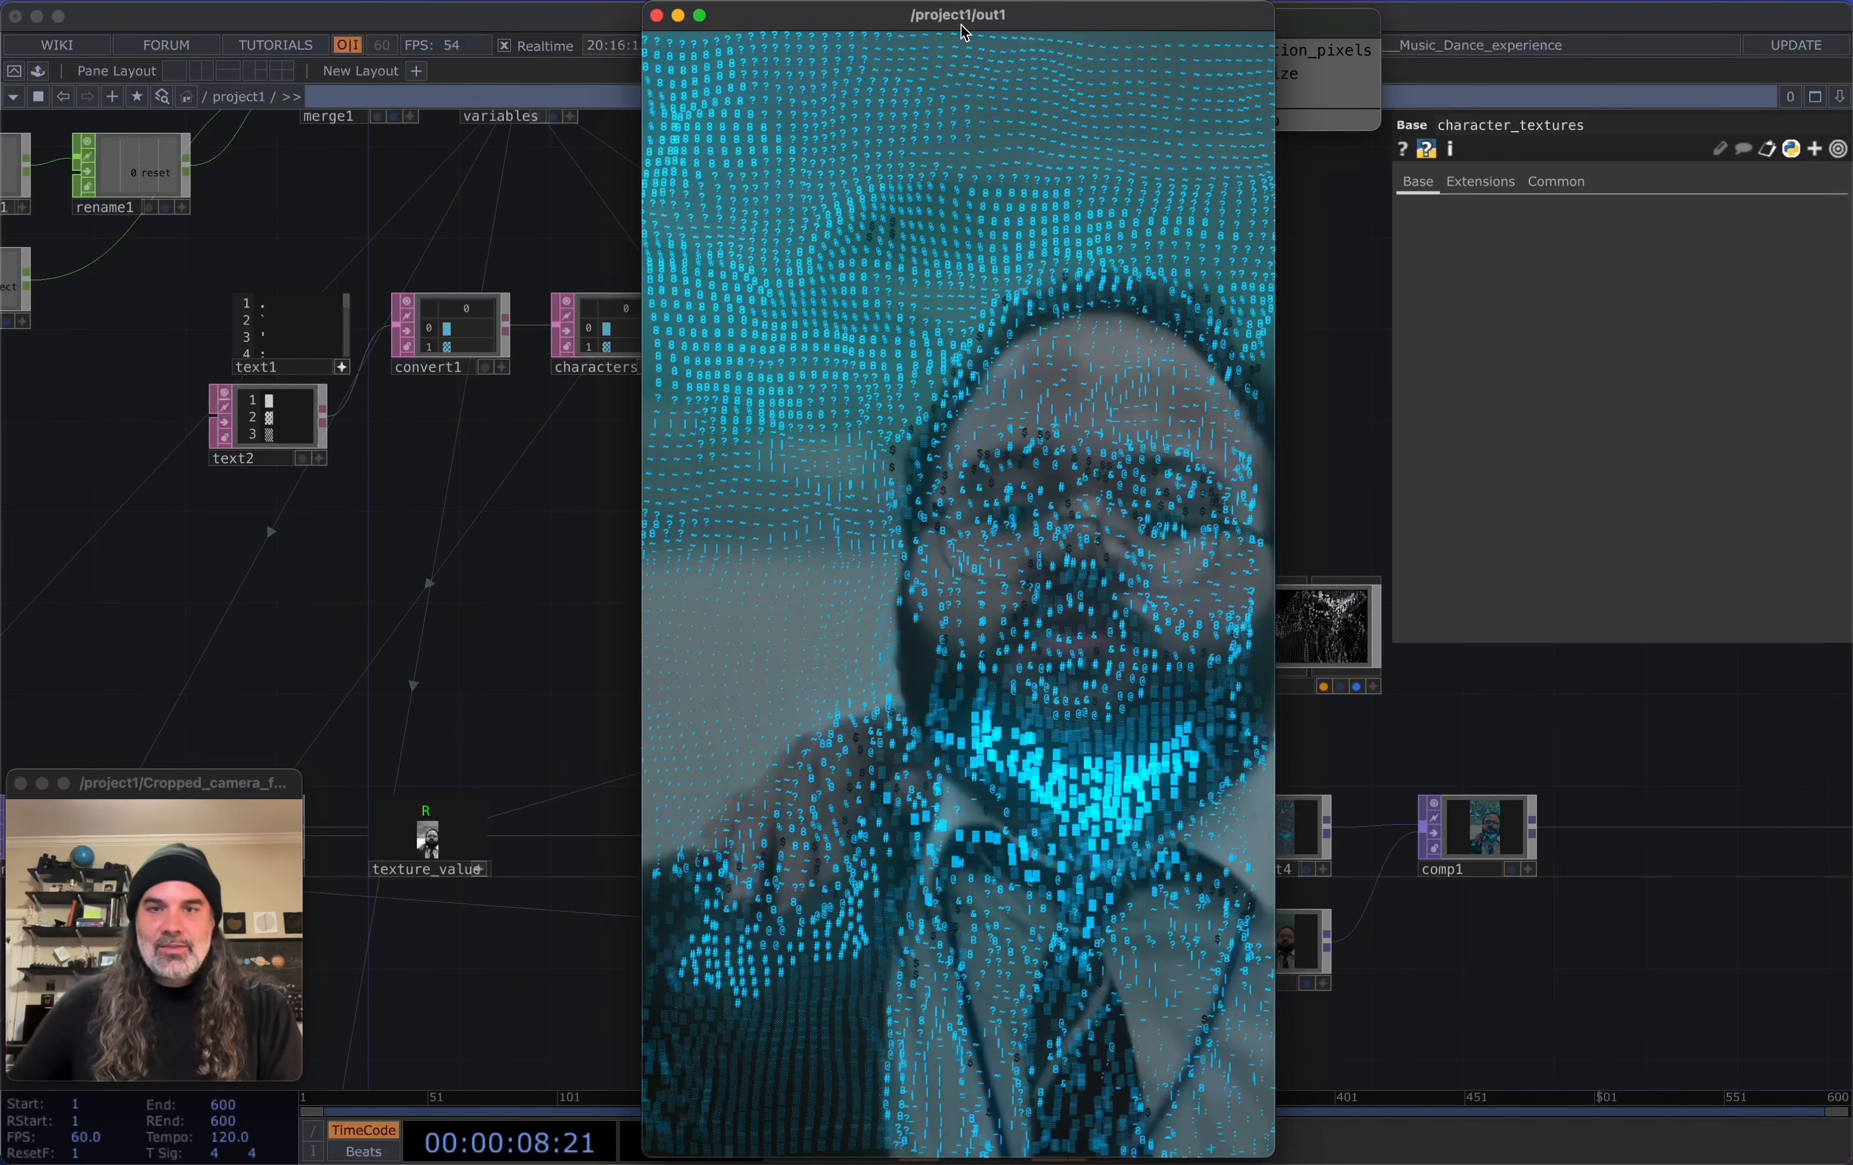